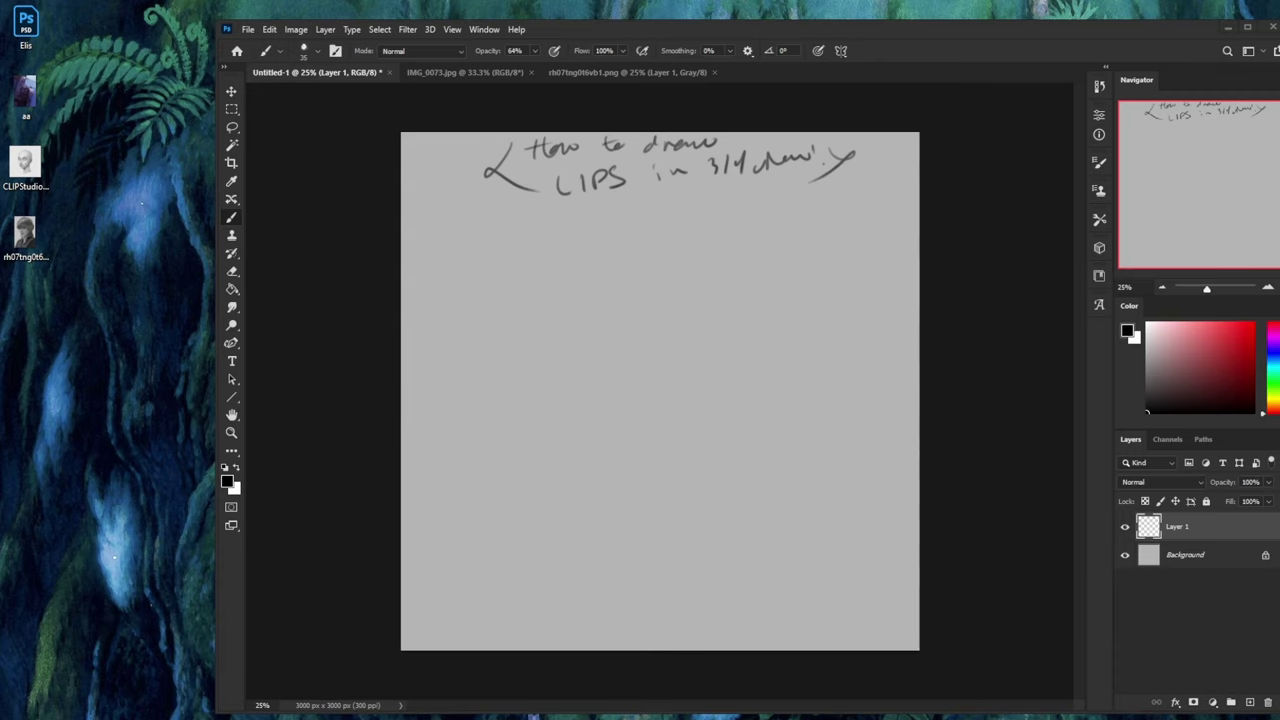
# Step: Select a wide rectangle near the canvas centre and fill it with medium grey using the large soft round brush
pyautogui.moveTo(226, 718)
pyautogui.click(392, 680)
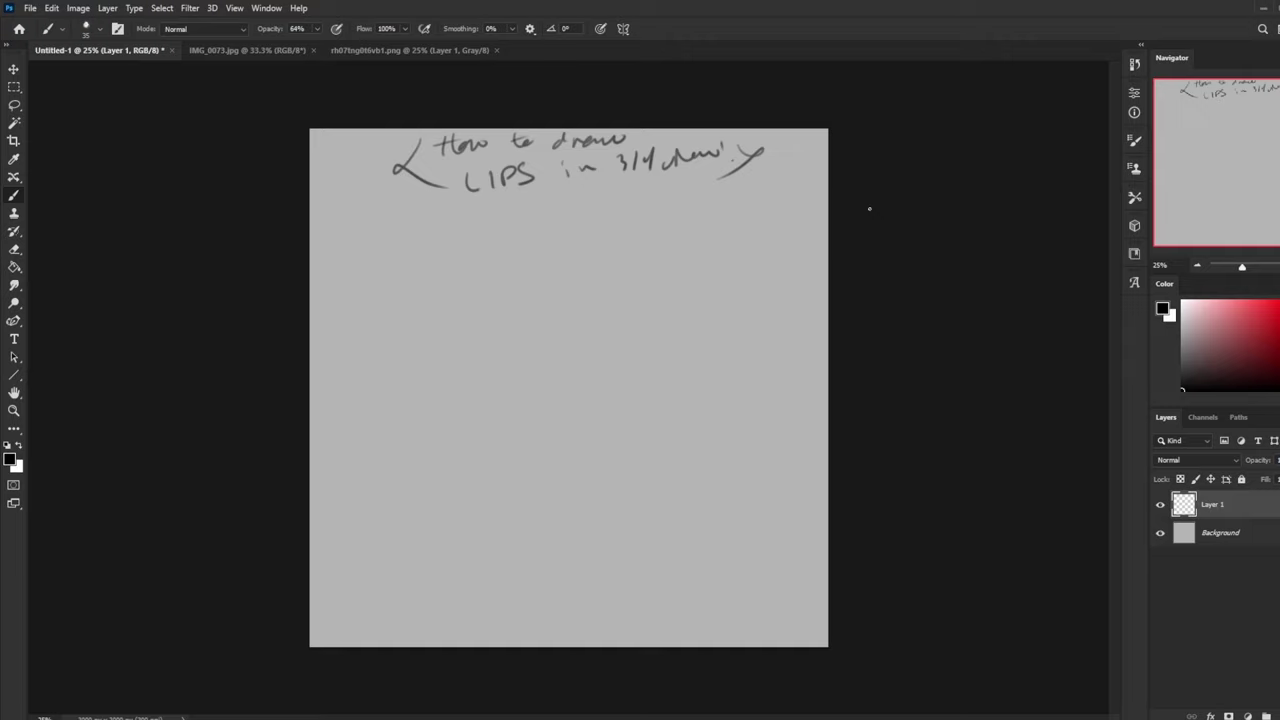
pyautogui.press('m')
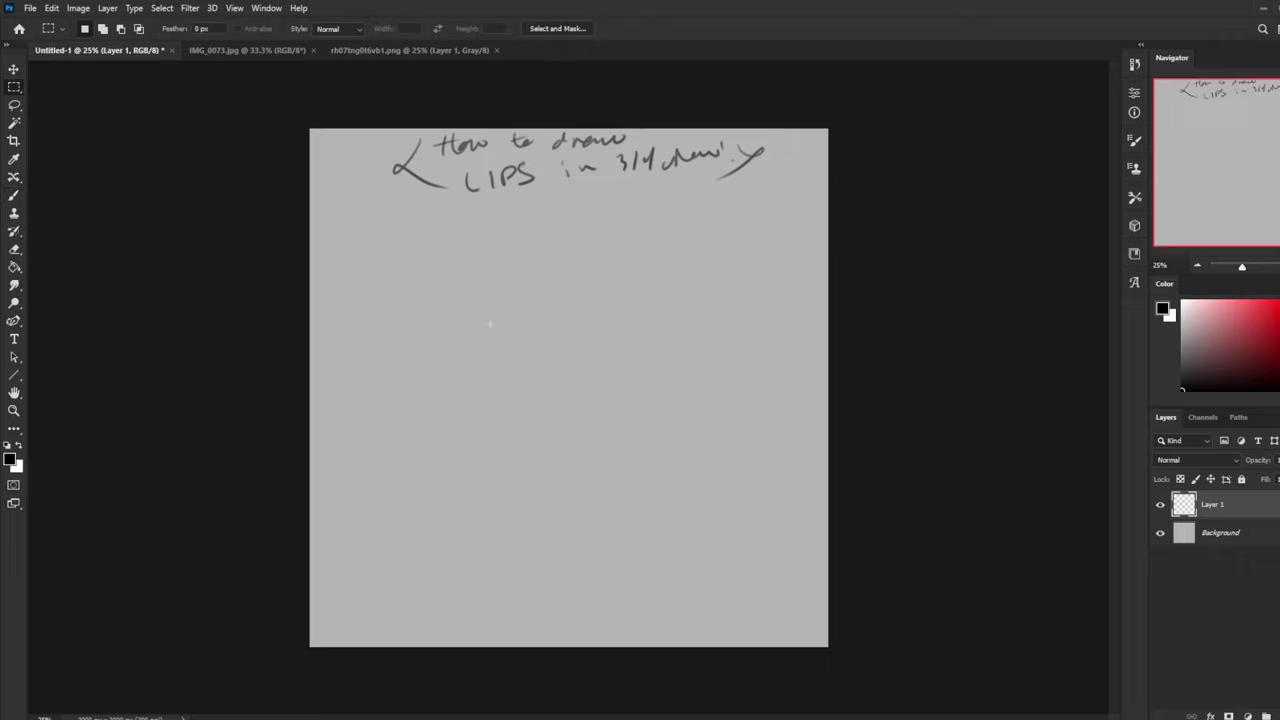
pyautogui.moveTo(478, 327); pyautogui.dragTo(661, 370)
pyautogui.press('b')
pyautogui.rightClick(655, 366)
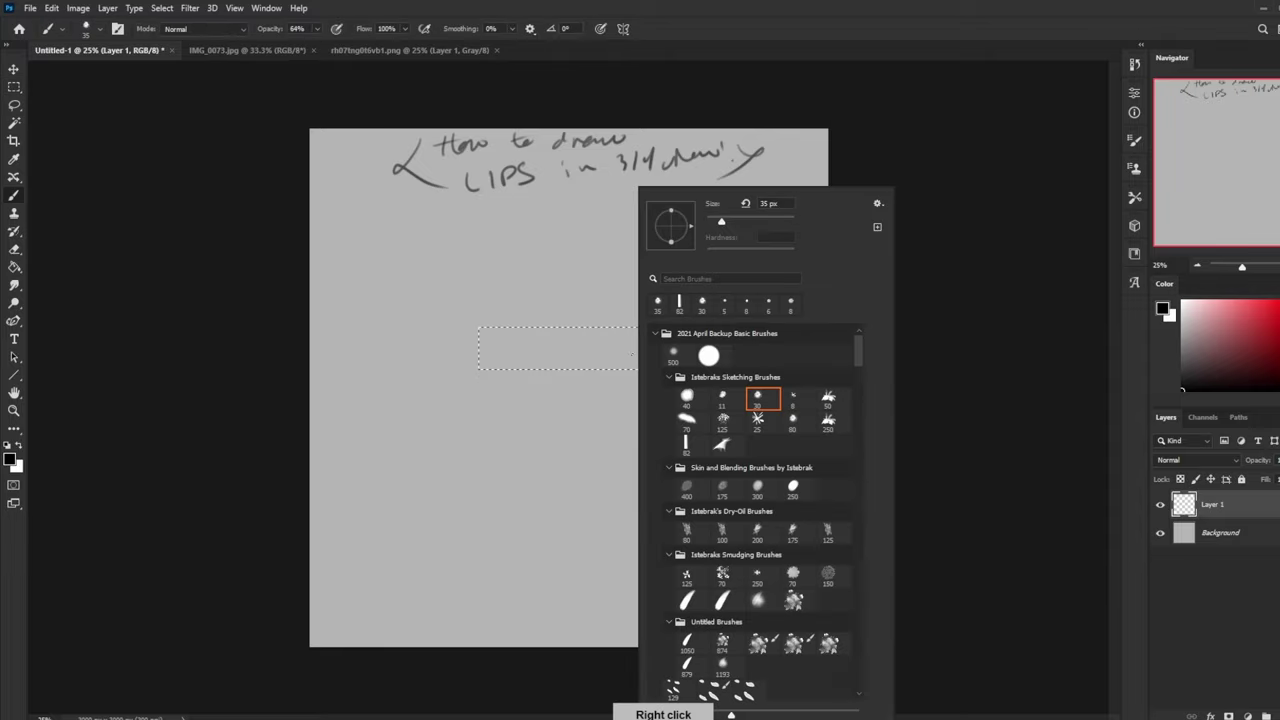
pyautogui.click(980, 328)
pyautogui.click(1182, 348)
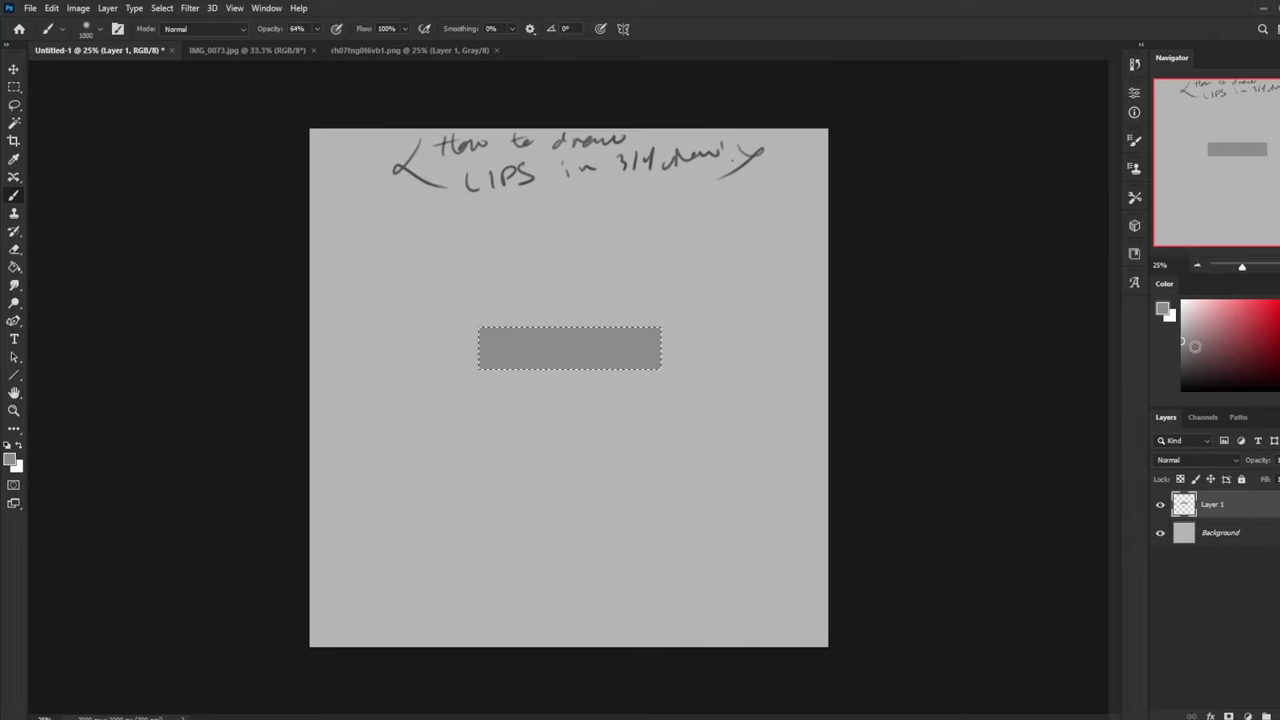
pyautogui.moveTo(1187, 340)
pyautogui.mouseDown()
pyautogui.moveTo(1194, 319)
pyautogui.moveTo(1182, 315)
pyautogui.mouseUp()
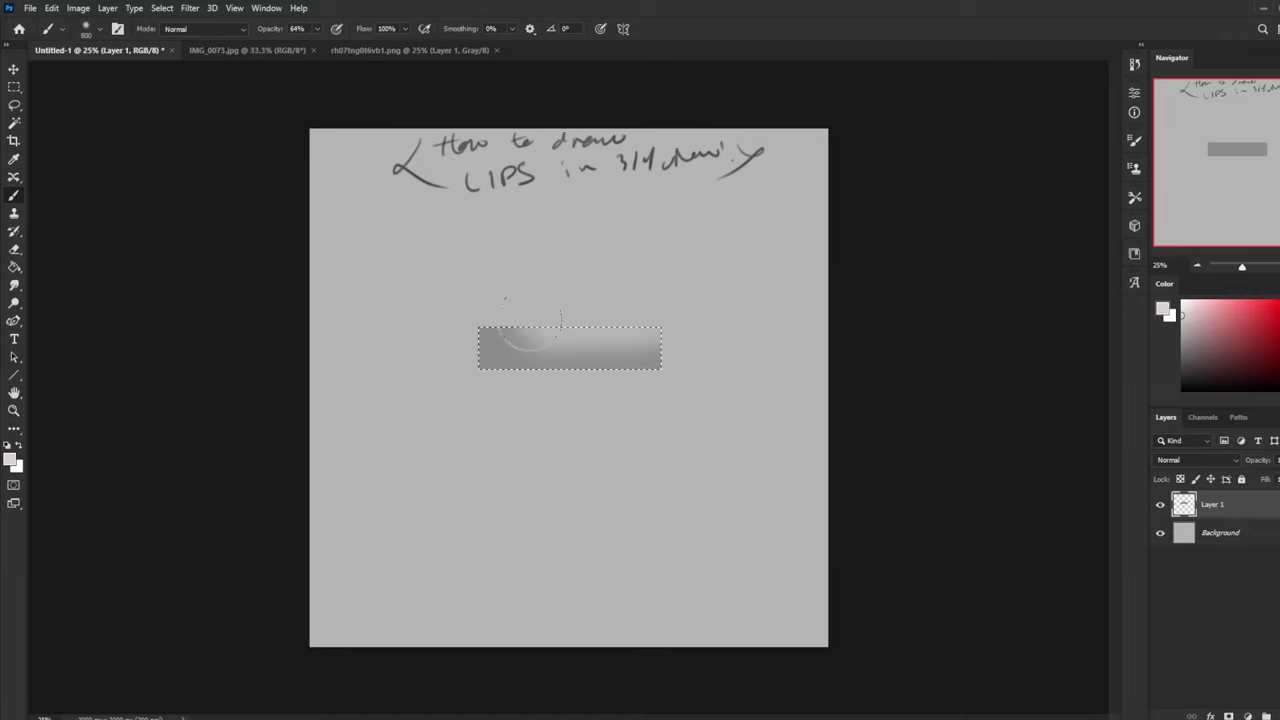
pyautogui.moveTo(529, 319); pyautogui.dragTo(480, 318)
pyautogui.hotkey('ctrl', 'z')
# Step: Set the brush opacity to 30% and softly paint a white highlight along the upper half of the grey bar
pyautogui.click(317, 29)
pyautogui.moveTo(319, 44); pyautogui.dragTo(296, 45)
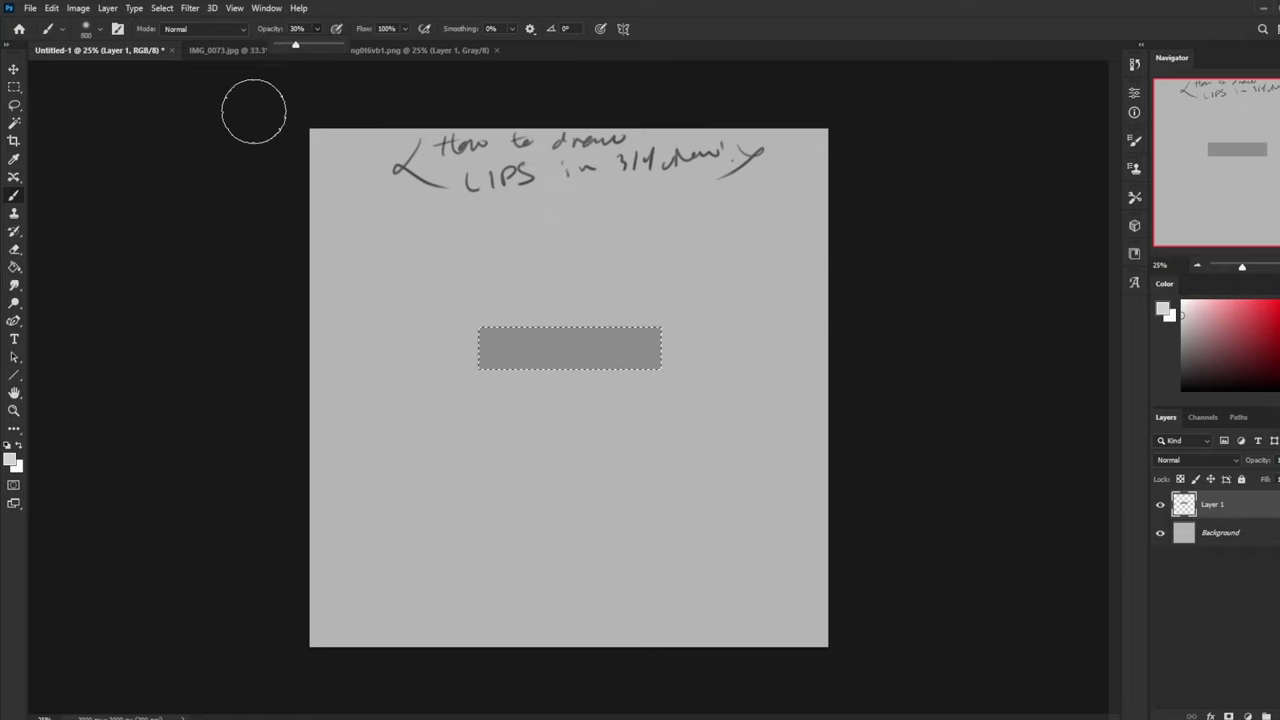
pyautogui.click(254, 111)
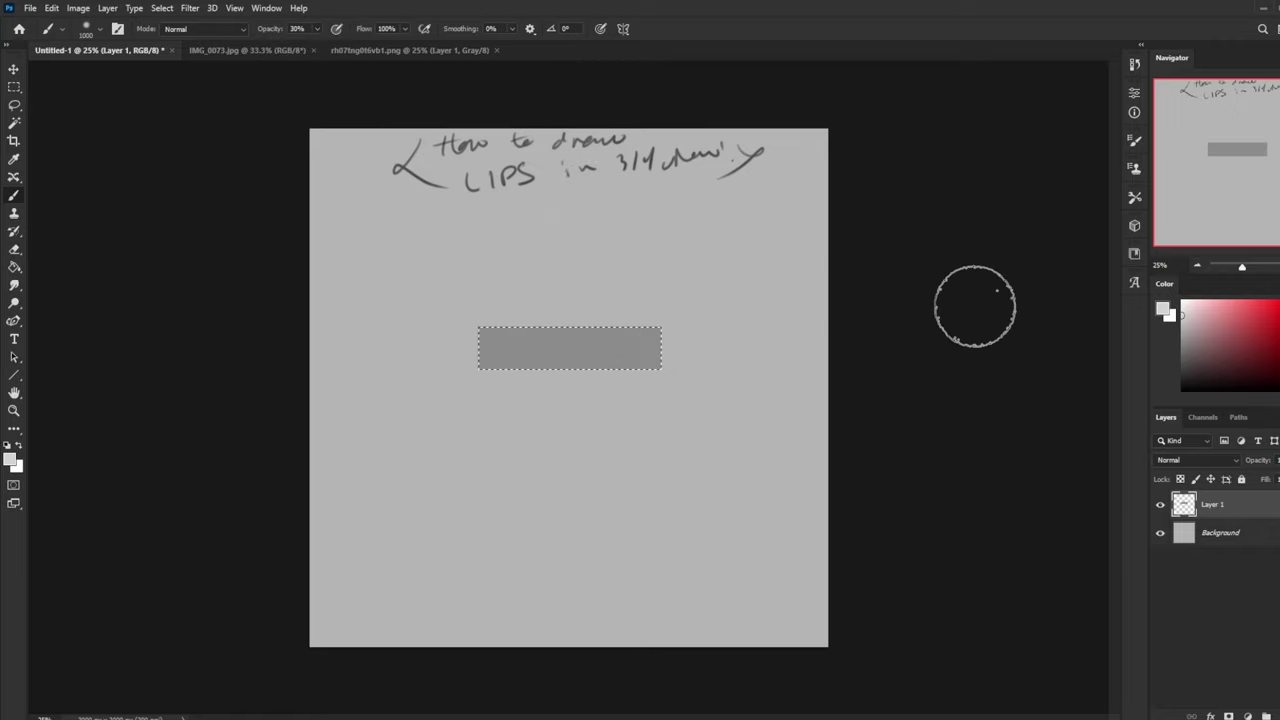
pyautogui.moveTo(1250, 315); pyautogui.dragTo(1171, 275)
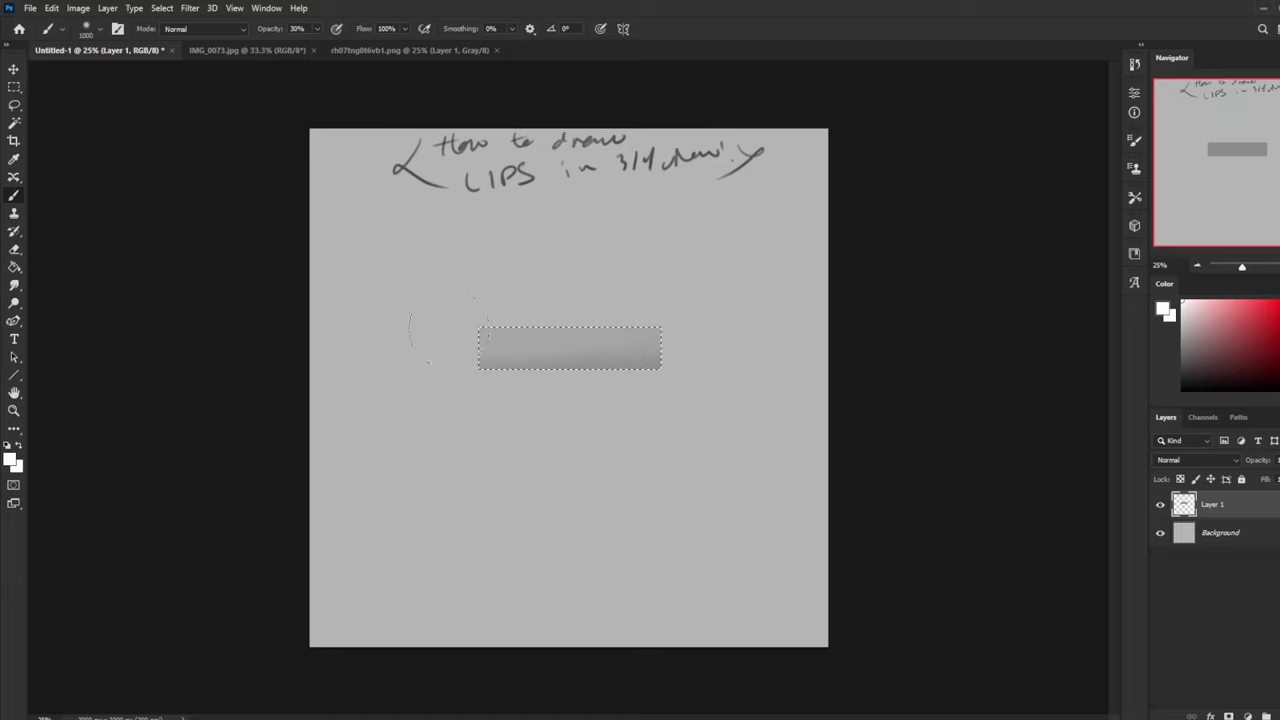
pyautogui.moveTo(443, 330); pyautogui.dragTo(681, 323)
pyautogui.press('[')
pyautogui.press('[')
pyautogui.press('[')
pyautogui.moveTo(558, 326); pyautogui.dragTo(635, 315)
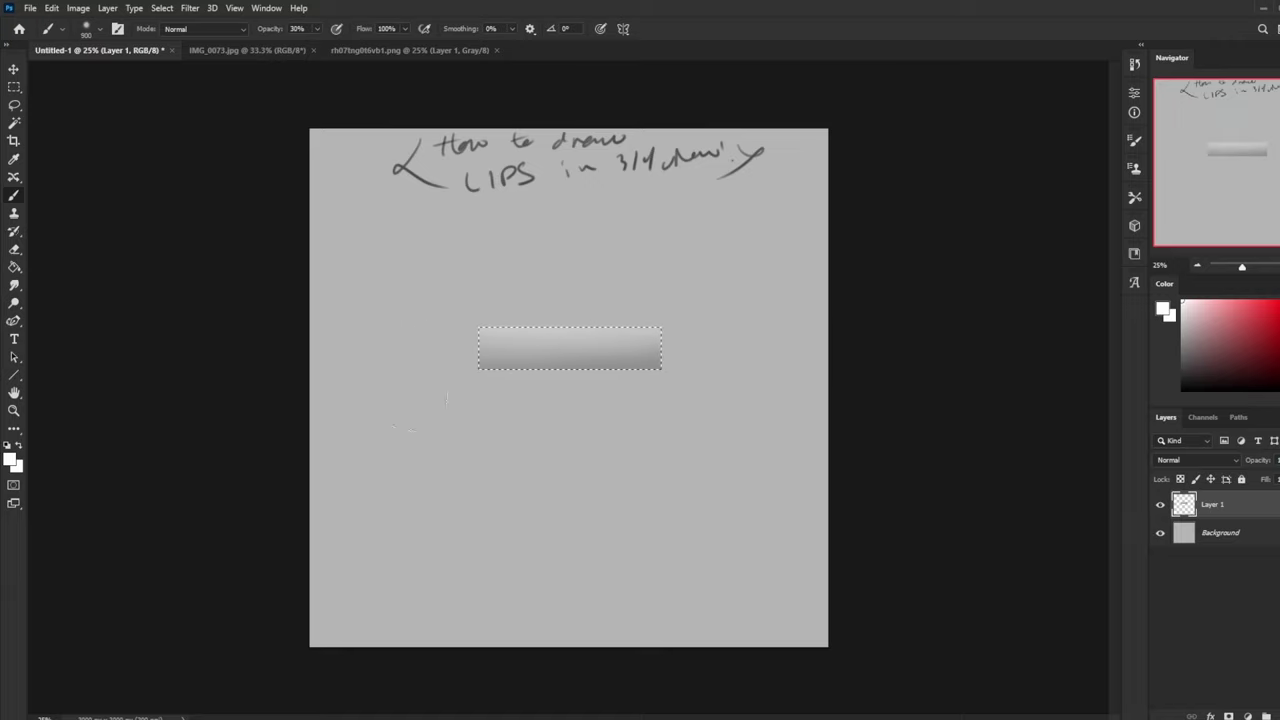
# Step: Deselect the bar and shade its lower edge with soft black strokes at 10% opacity, using progressively smaller brush sizes
pyautogui.click(1228, 351)
pyautogui.press('d')
pyautogui.hotkey('ctrl', 'd')
pyautogui.click(317, 28)
pyautogui.moveTo(319, 46); pyautogui.dragTo(304, 46)
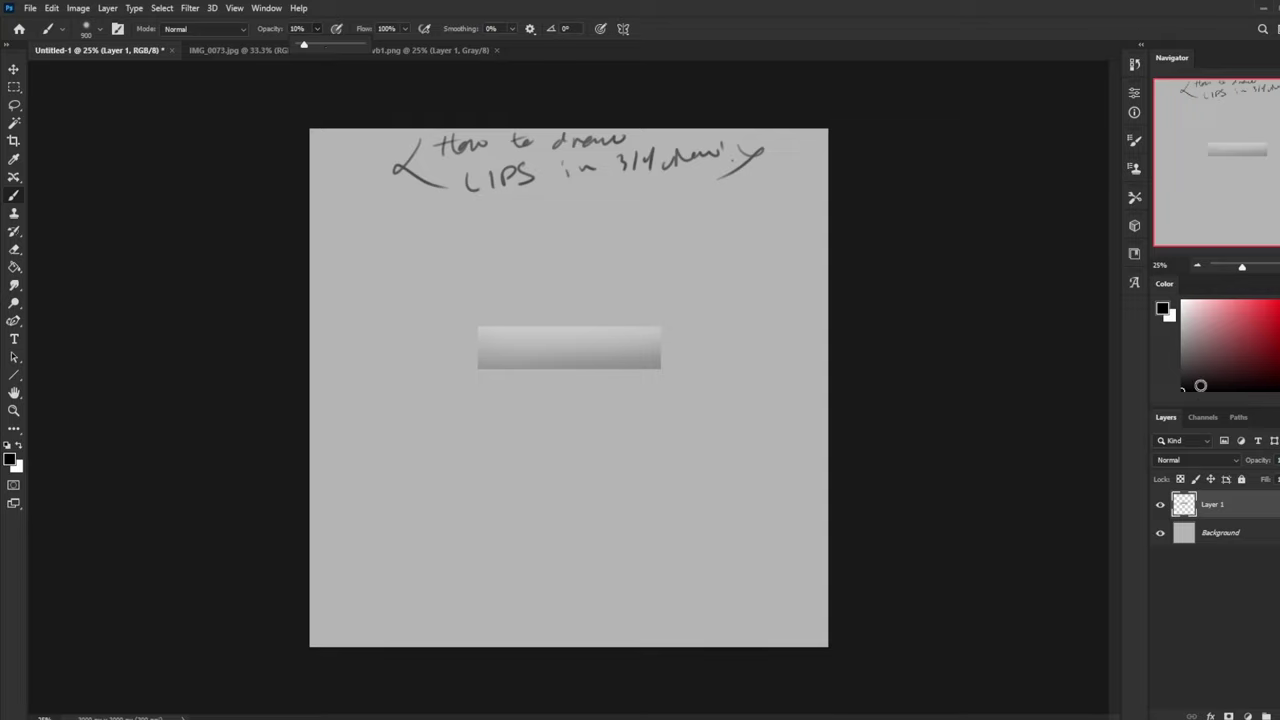
pyautogui.click(712, 354)
pyautogui.moveTo(690, 391); pyautogui.dragTo(472, 383)
pyautogui.press('[')
pyautogui.press('[')
pyautogui.press('[')
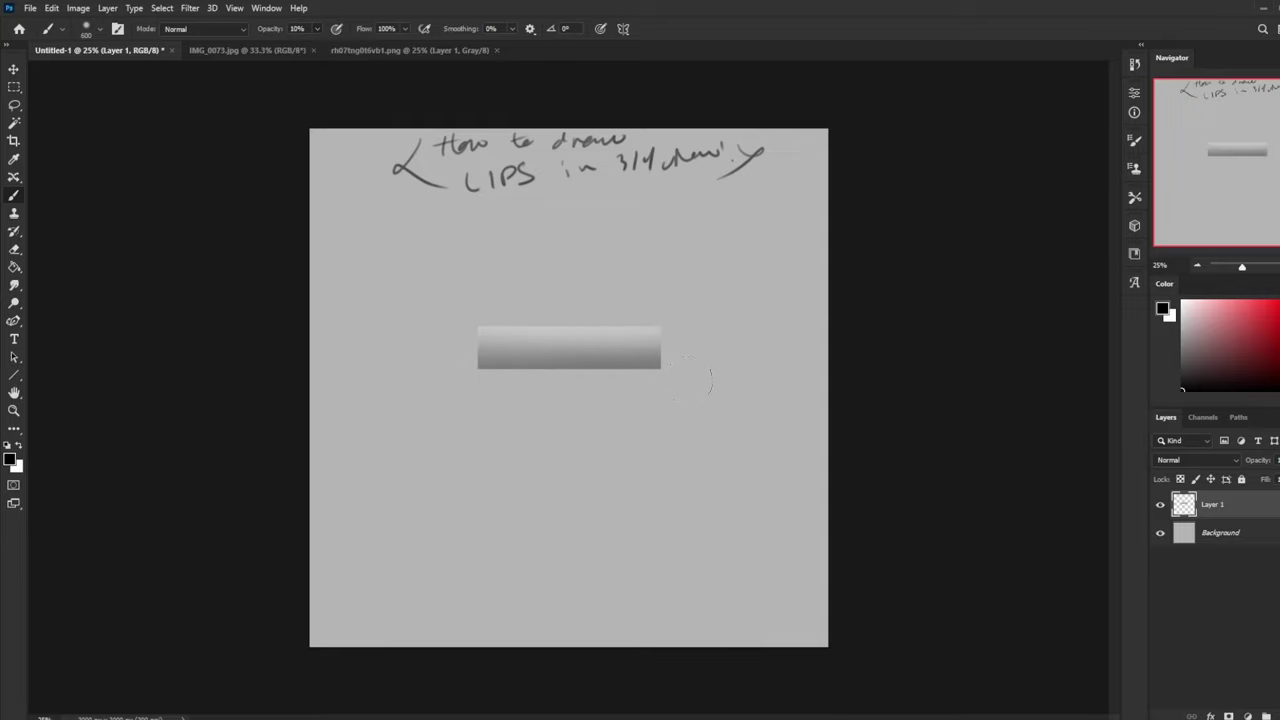
pyautogui.moveTo(687, 380); pyautogui.dragTo(455, 384)
pyautogui.press('[')
pyautogui.moveTo(665, 383); pyautogui.dragTo(515, 386)
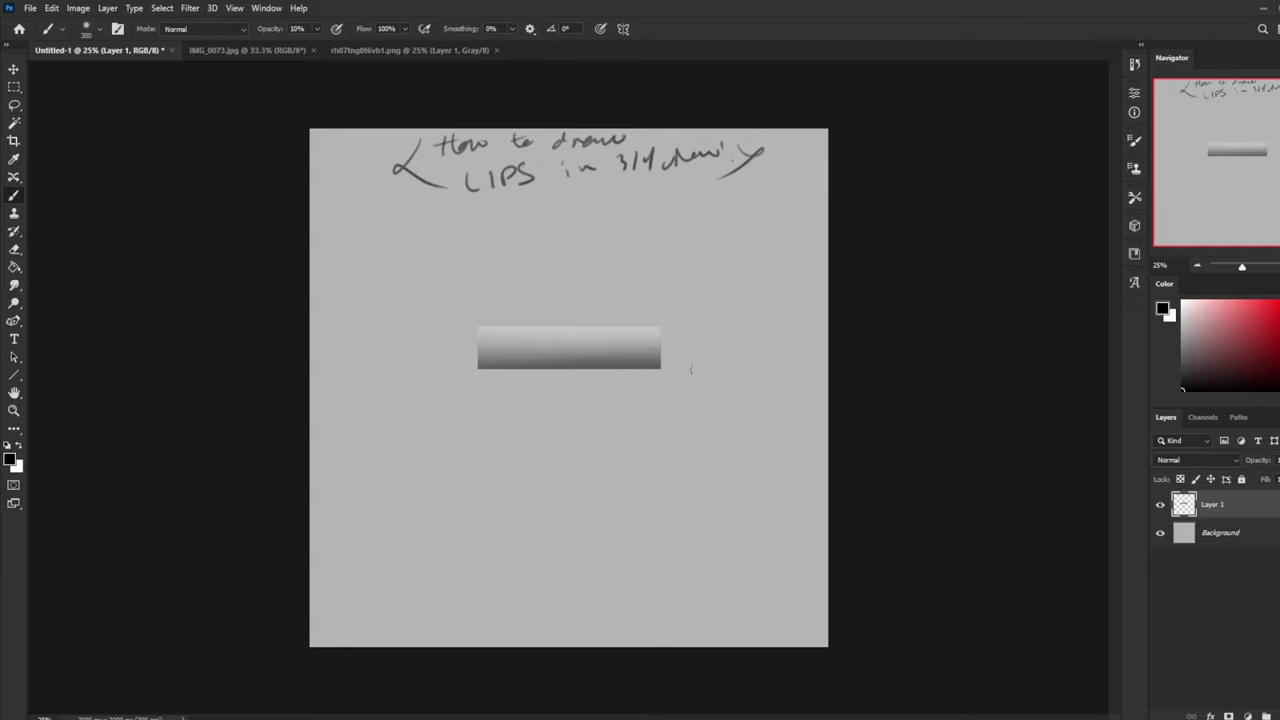
# Step: Enlarge the soft brush to 1400 px
pyautogui.press(']')
pyautogui.press(']')
pyautogui.press(']')
pyautogui.press(']')
pyautogui.press(']')
pyautogui.press(']')
pyautogui.press(']')
pyautogui.press(']')
pyautogui.press(']')
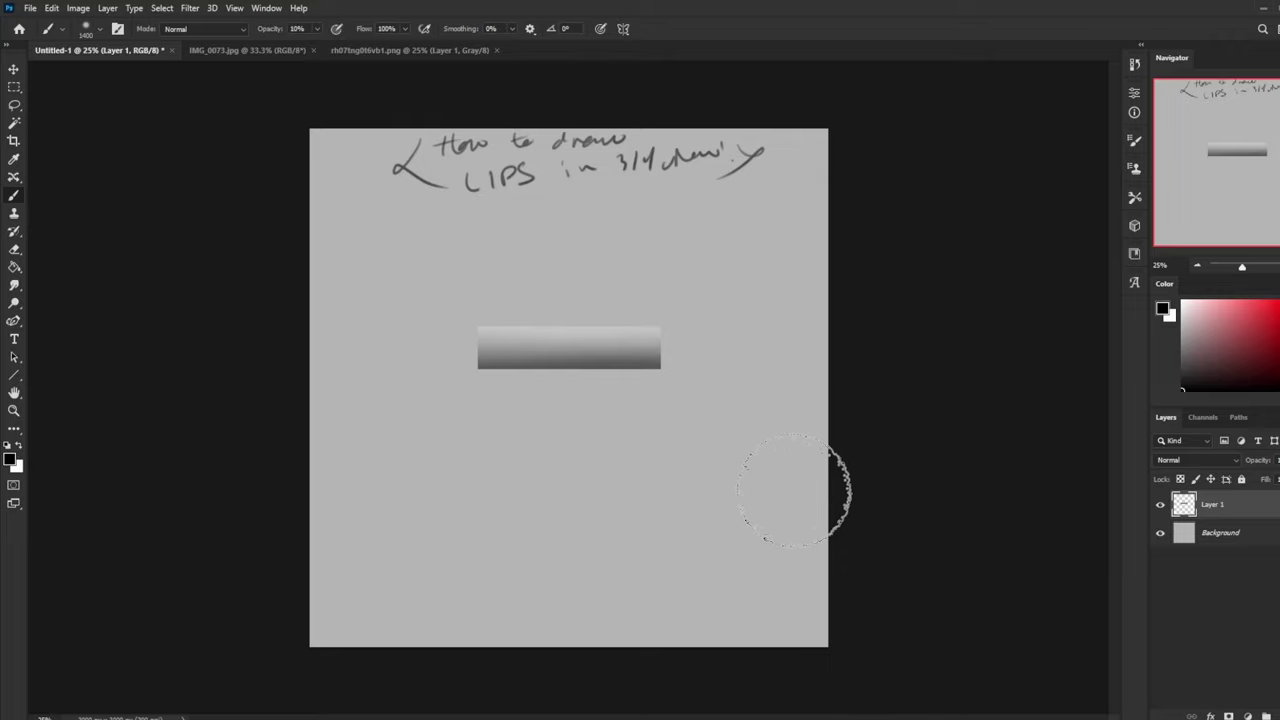
# Step: Duplicate the shaded bar, place the copy directly beneath the original, and merge it down into Layer 1
pyautogui.press('m')
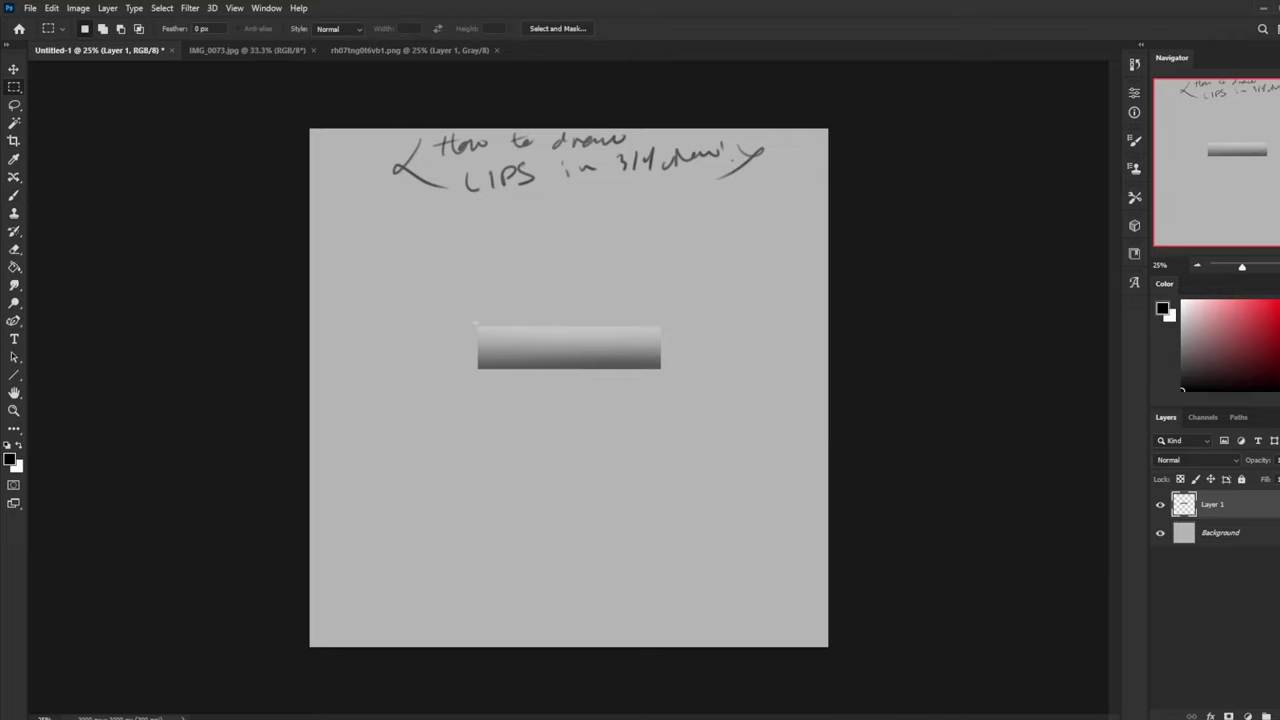
pyautogui.moveTo(462, 310); pyautogui.dragTo(729, 421)
pyautogui.hotkey('ctrl', 'j')
pyautogui.press('v')
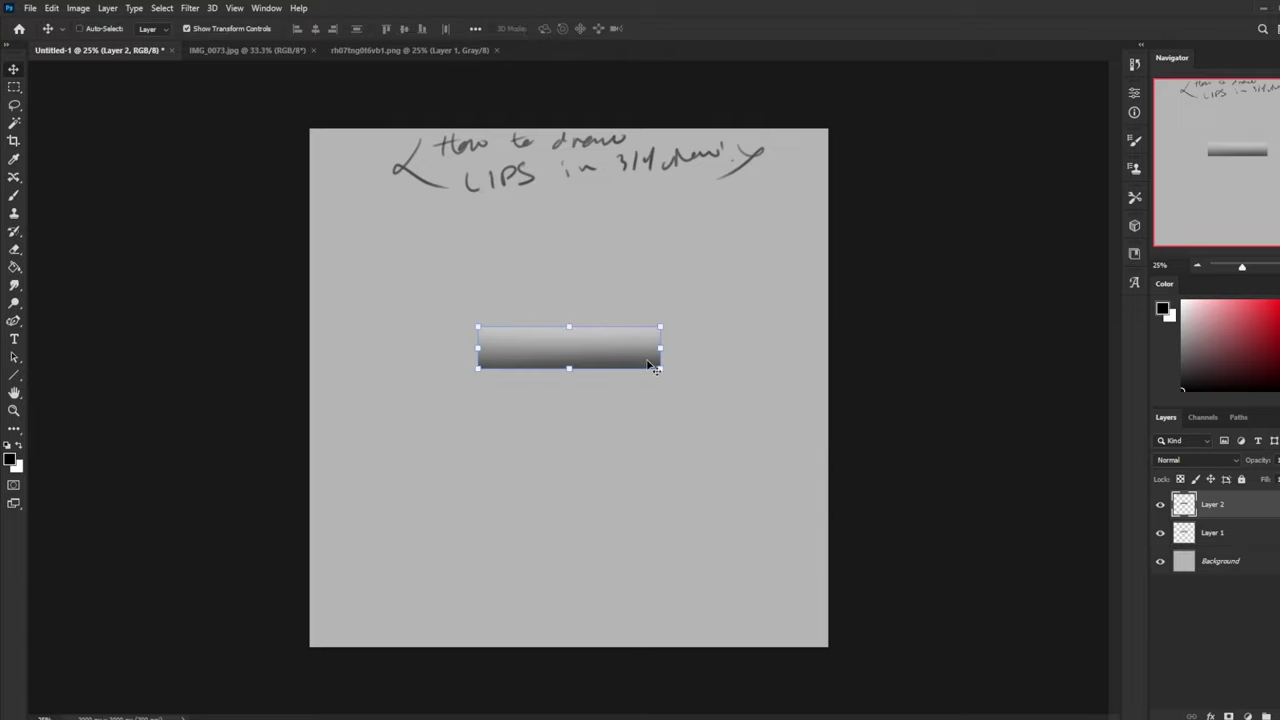
pyautogui.moveTo(650, 366); pyautogui.dragTo(650, 406)
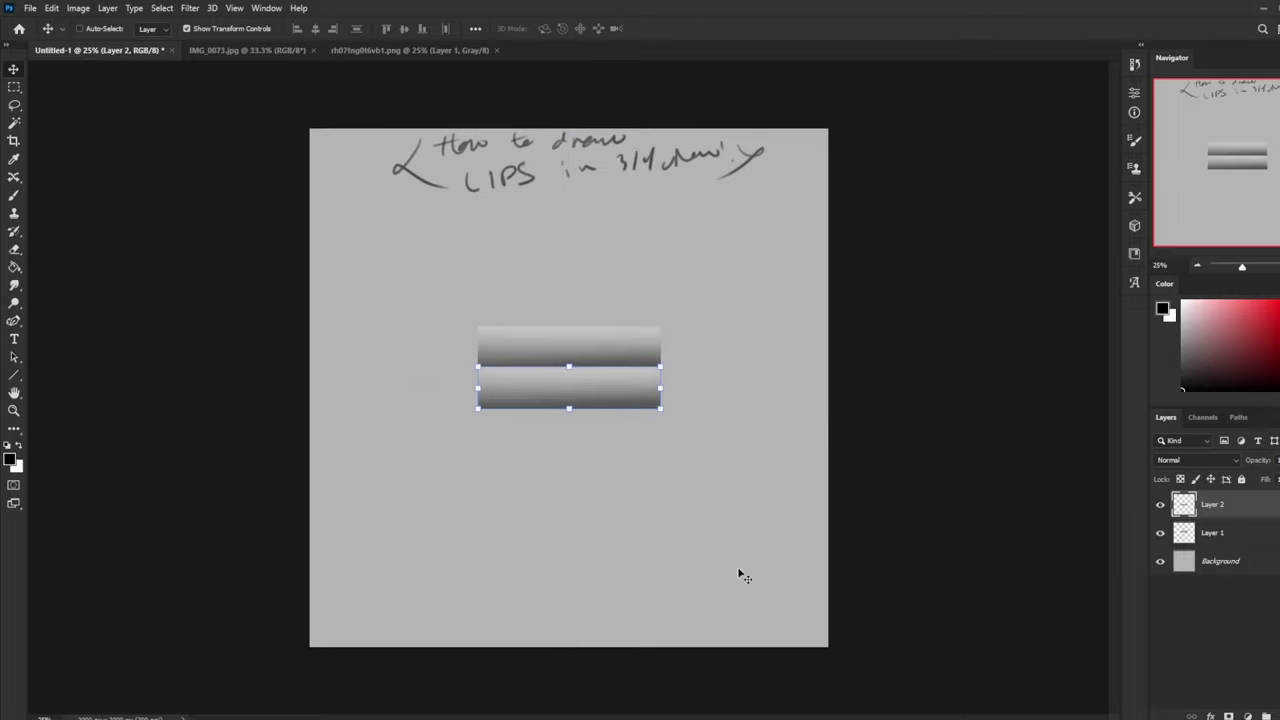
pyautogui.press('m')
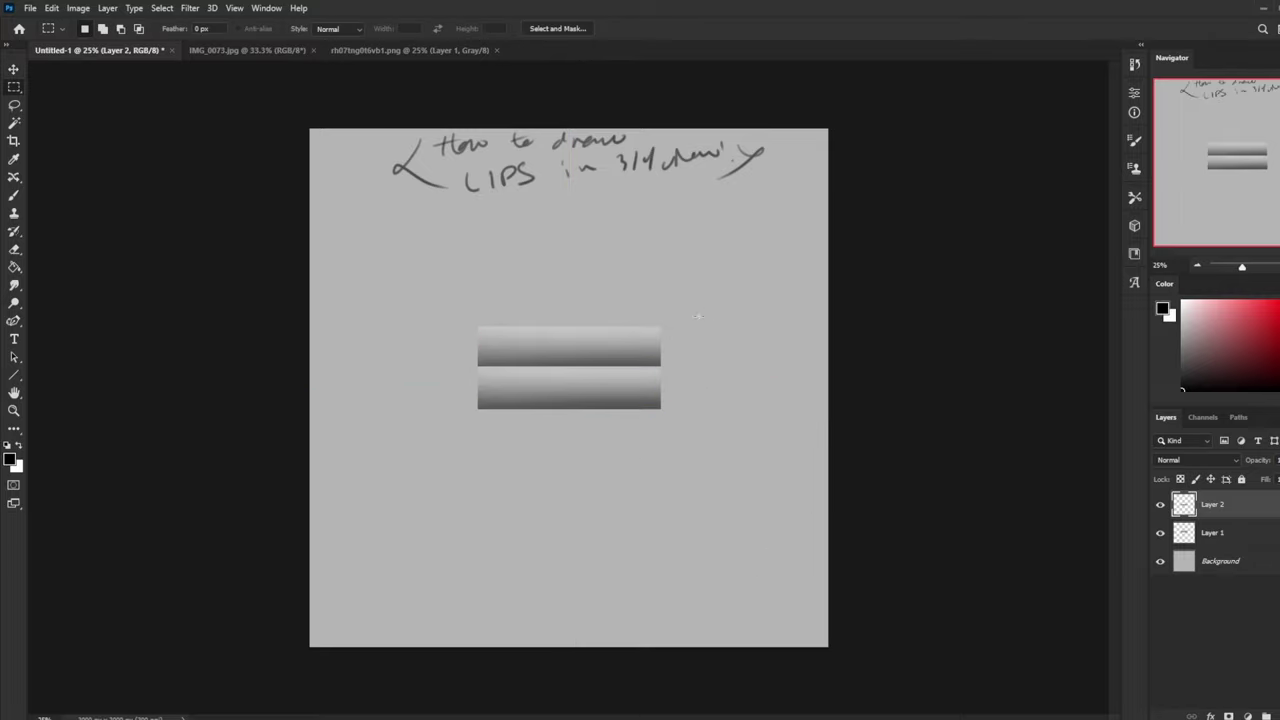
pyautogui.rightClick(1254, 515)
pyautogui.click(1153, 551)
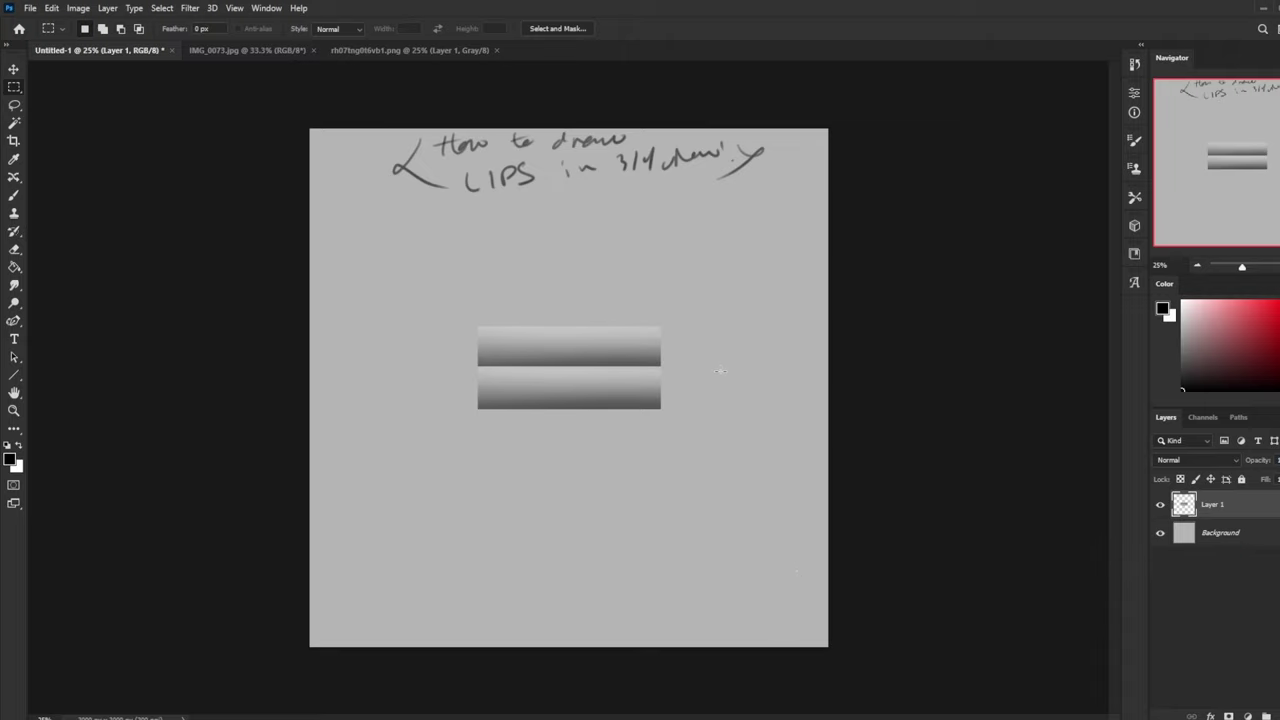
# Step: Try a dark stroke along the seam between the two bars with the 80 px sketching brush
pyautogui.press('b')
pyautogui.rightClick(756, 395)
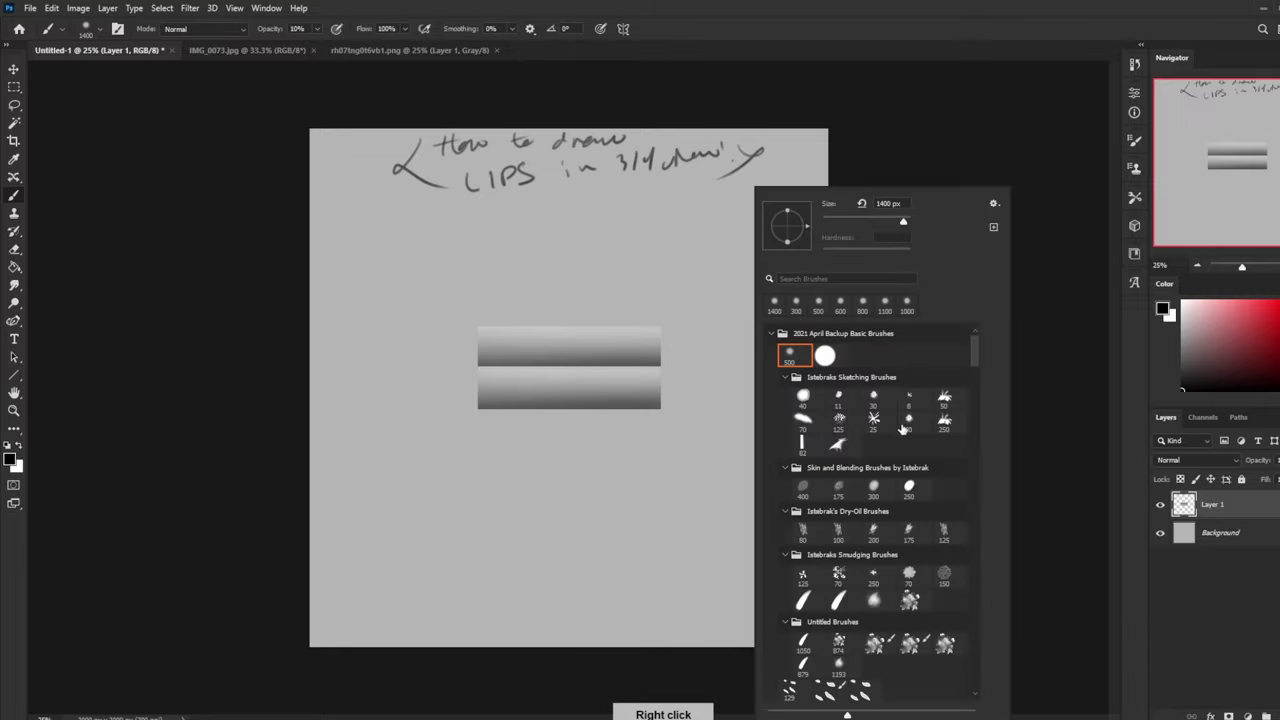
pyautogui.click(913, 426)
pyautogui.click(930, 145)
pyautogui.moveTo(562, 366); pyautogui.dragTo(615, 367)
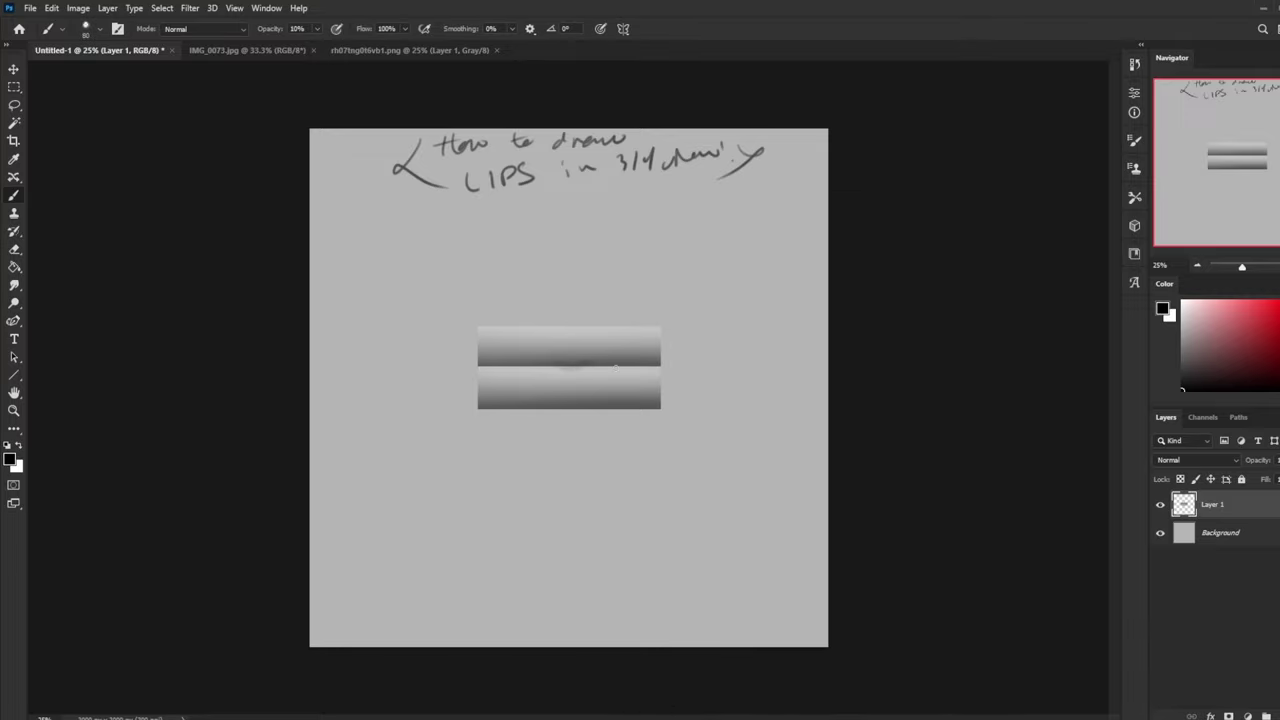
# Step: Add a new layer above the bars and choose the 30 px sketching brush at 100% opacity
pyautogui.rightClick(845, 402)
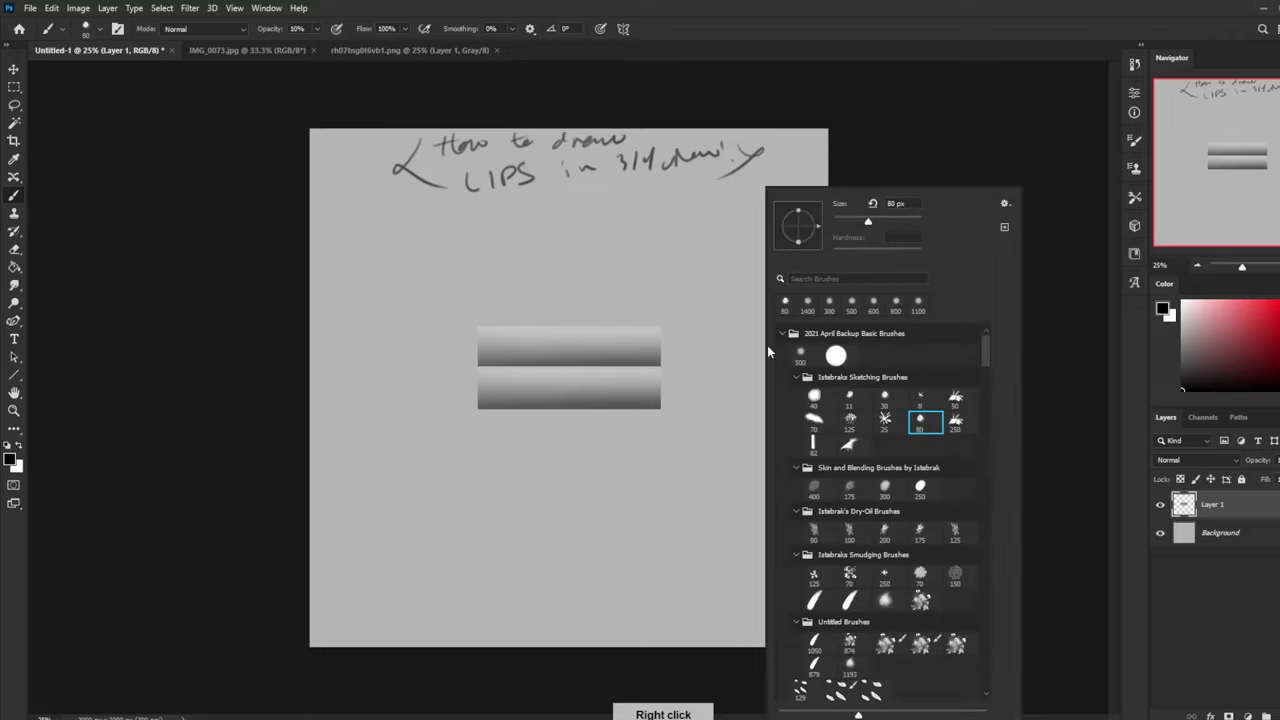
pyautogui.click(898, 398)
pyautogui.press('Return')
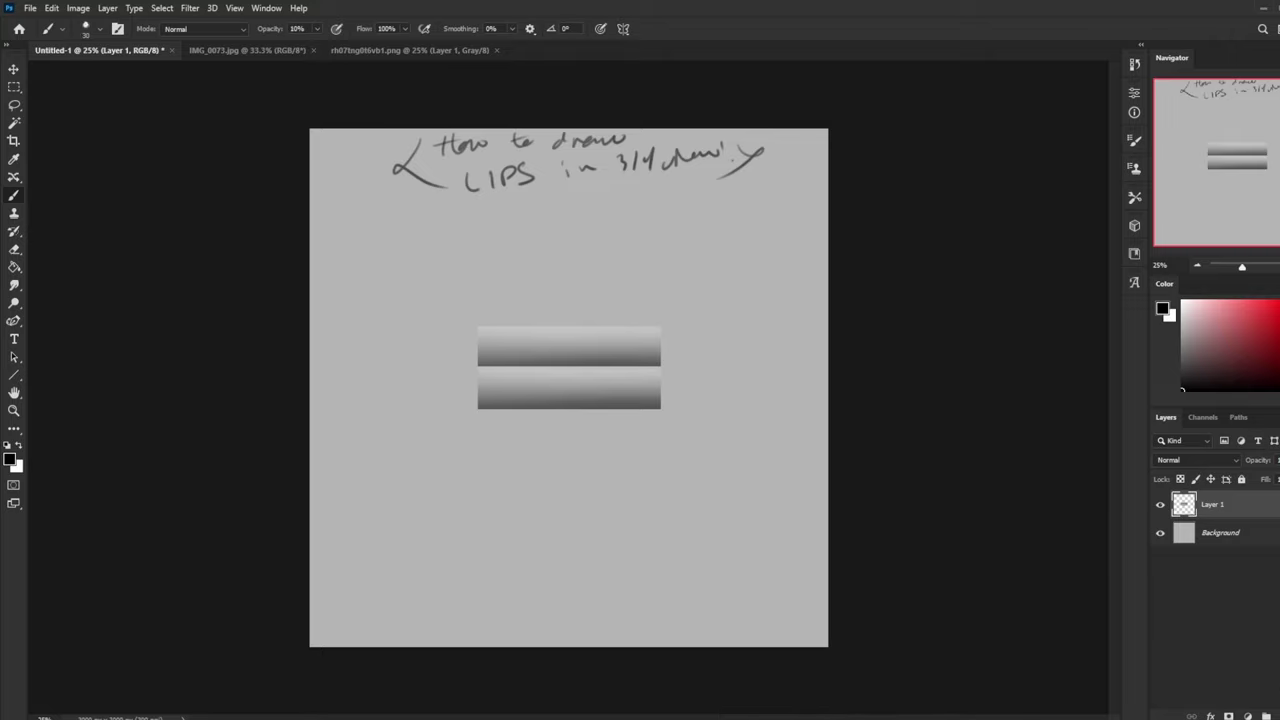
pyautogui.hotkey('ctrl', 'shift', 'alt', 'n')
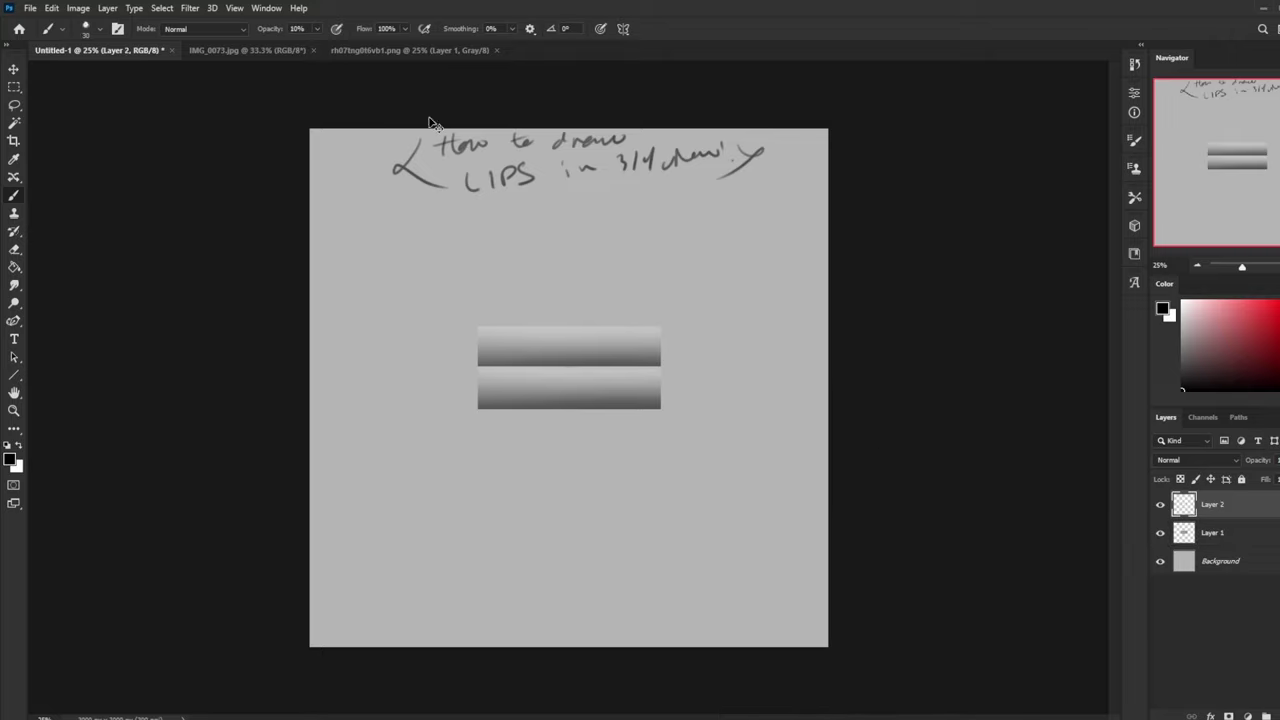
pyautogui.click(317, 28)
pyautogui.moveTo(307, 44); pyautogui.dragTo(374, 44)
# Step: Sketch a mouth line along the seam, a small dip at the upper edge, and a lower-lip curve over the bars
pyautogui.moveTo(555, 363)
pyautogui.mouseDown()
pyautogui.moveTo(598, 362)
pyautogui.moveTo(471, 369)
pyautogui.mouseUp()
pyautogui.hotkey('ctrl', 'z')
pyautogui.moveTo(550, 326); pyautogui.dragTo(586, 327)
pyautogui.moveTo(496, 391); pyautogui.dragTo(642, 390)
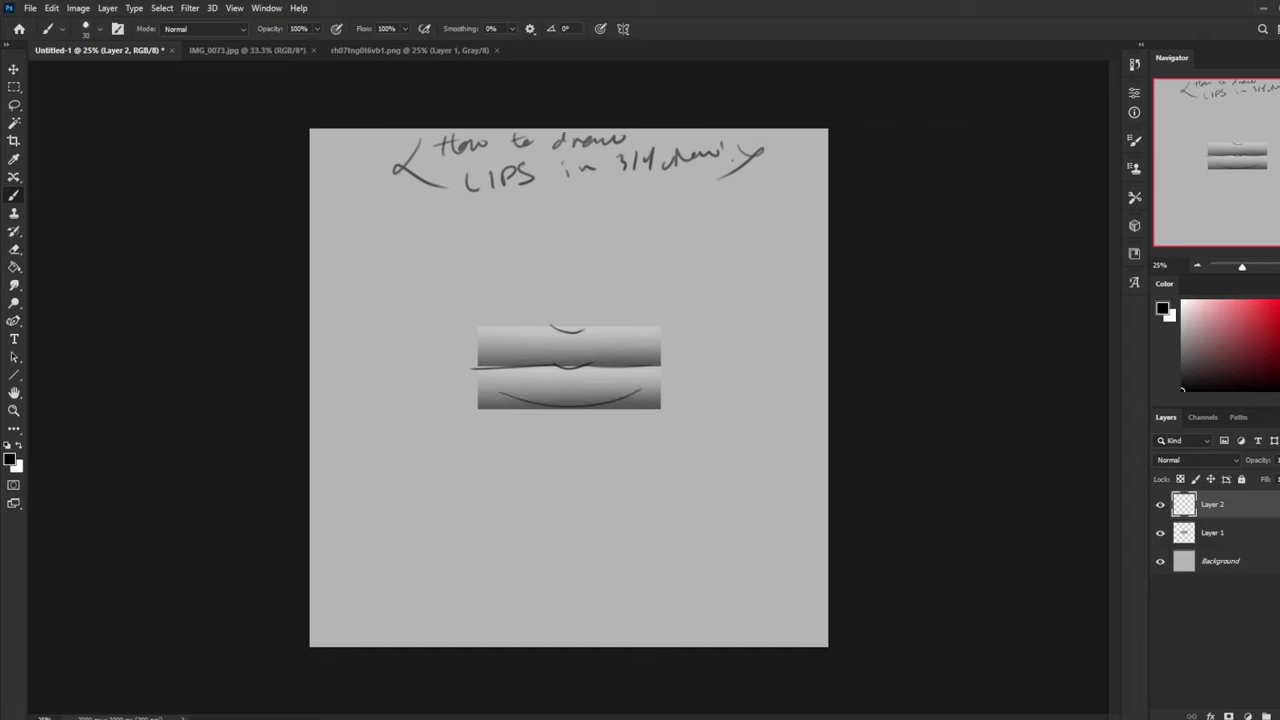
# Step: Sketch a head oval above the bars with a small off-centre mouth and a straight vertical centre line
pyautogui.moveTo(700, 199)
pyautogui.mouseDown()
pyautogui.moveTo(688, 308)
pyautogui.moveTo(716, 204)
pyautogui.moveTo(738, 224)
pyautogui.mouseUp()
pyautogui.hotkey('ctrl', 'z')
pyautogui.hotkey('ctrl', 'z')
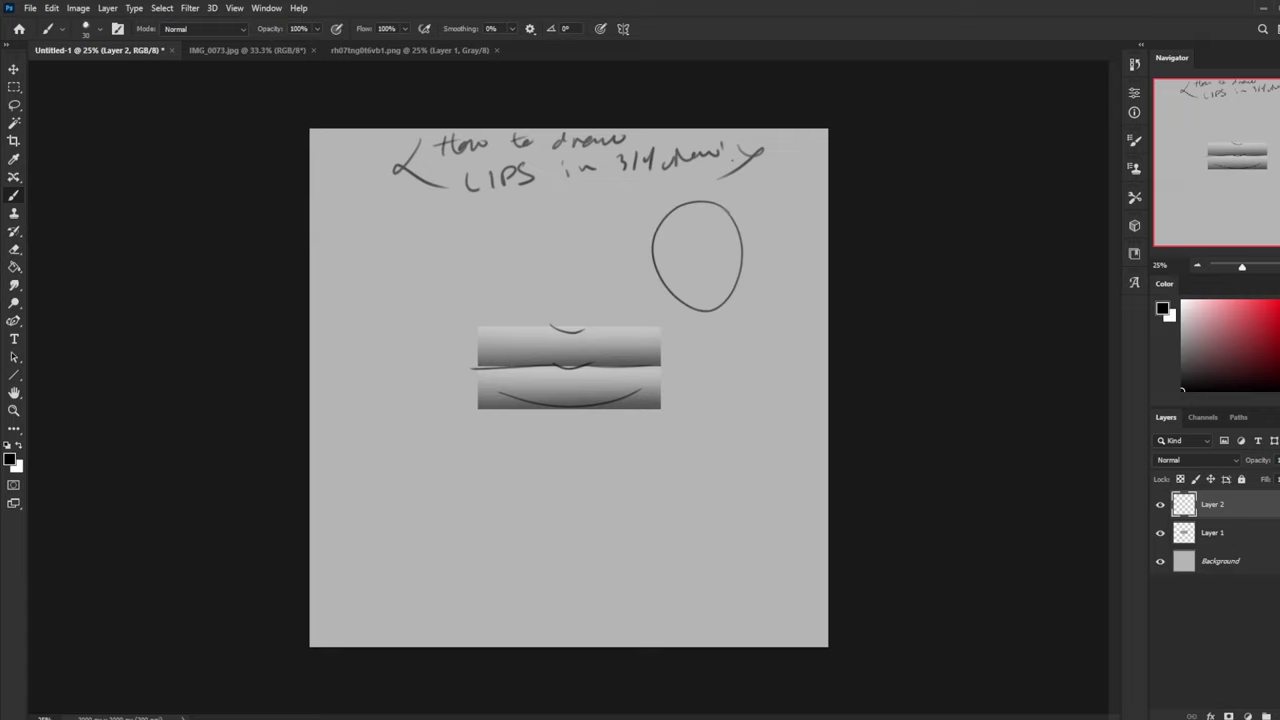
pyautogui.moveTo(688, 275); pyautogui.dragTo(716, 273)
pyautogui.moveTo(686, 272)
pyautogui.mouseDown()
pyautogui.moveTo(722, 272)
pyautogui.moveTo(661, 271)
pyautogui.moveTo(692, 274)
pyautogui.mouseUp()
pyautogui.moveTo(663, 272); pyautogui.dragTo(697, 272)
pyautogui.moveTo(703, 205); pyautogui.dragTo(710, 322)
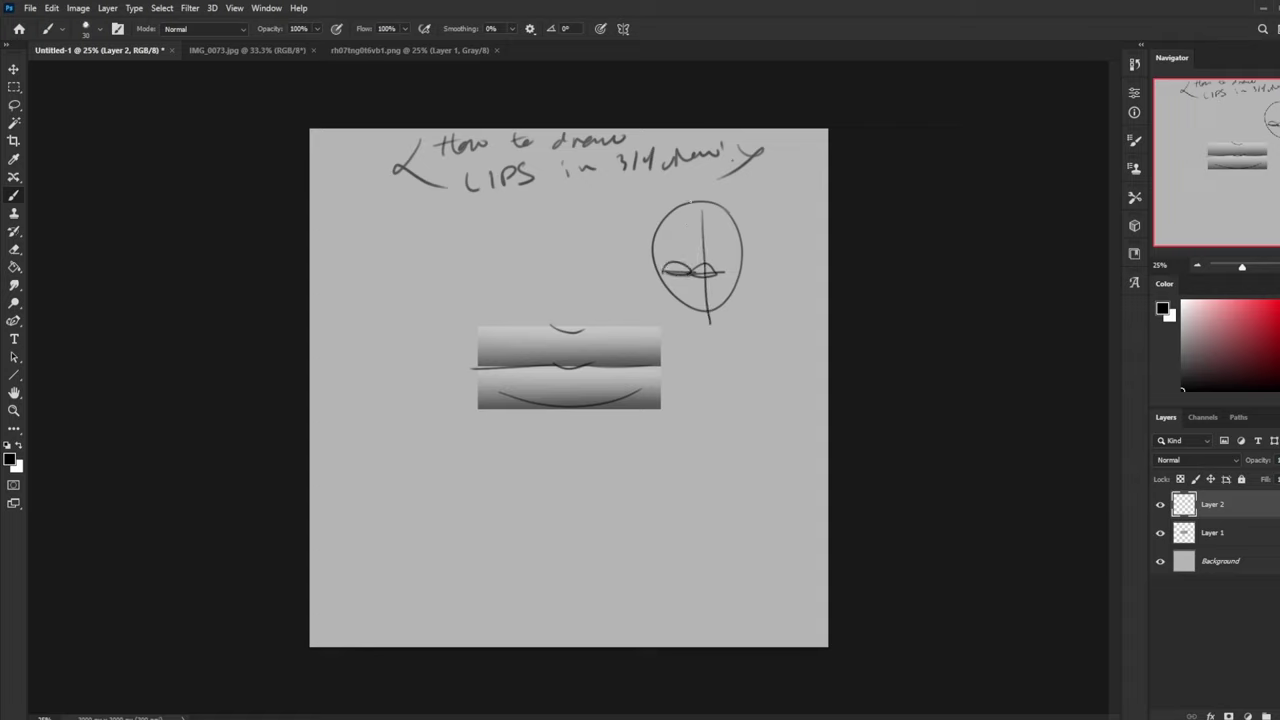
# Step: Replace the straight centre line of the head oval with one that curves around the face
pyautogui.hotkey('ctrl', 'z')
pyautogui.moveTo(701, 200); pyautogui.dragTo(701, 335)
pyautogui.moveTo(711, 244)
pyautogui.mouseDown()
pyautogui.moveTo(728, 244)
pyautogui.moveTo(678, 244)
pyautogui.mouseUp()
pyautogui.hotkey('ctrl', 'z')
pyautogui.hotkey('ctrl', 'z')
pyautogui.hotkey('ctrl', 'z')
pyautogui.hotkey('ctrl', 'z')
pyautogui.moveTo(698, 198)
pyautogui.mouseDown()
pyautogui.moveTo(677, 243)
pyautogui.moveTo(712, 320)
pyautogui.mouseUp()
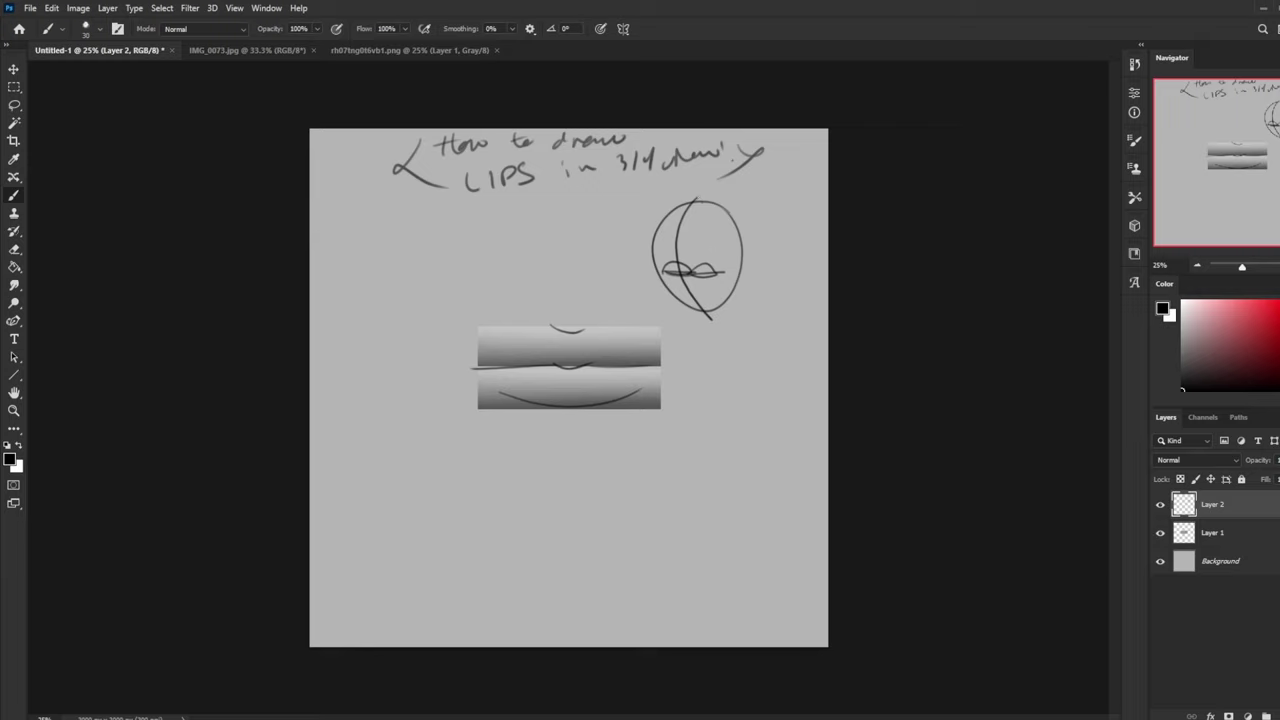
# Step: Undo the head and lip sketches, and try a curved arrow sweeping over the bars to show their rotation
pyautogui.moveTo(701, 182); pyautogui.dragTo(701, 210)
pyautogui.moveTo(706, 312); pyautogui.dragTo(710, 334)
pyautogui.hotkey('ctrl', 'z')
pyautogui.hotkey('ctrl', 'z')
pyautogui.hotkey('ctrl', 'z')
pyautogui.hotkey('ctrl', 'z')
pyautogui.hotkey('ctrl', 'z')
pyautogui.hotkey('ctrl', 'z')
pyautogui.hotkey('ctrl', 'z')
pyautogui.hotkey('ctrl', 'z')
pyautogui.hotkey('ctrl', 'z')
pyautogui.hotkey('ctrl', 'z')
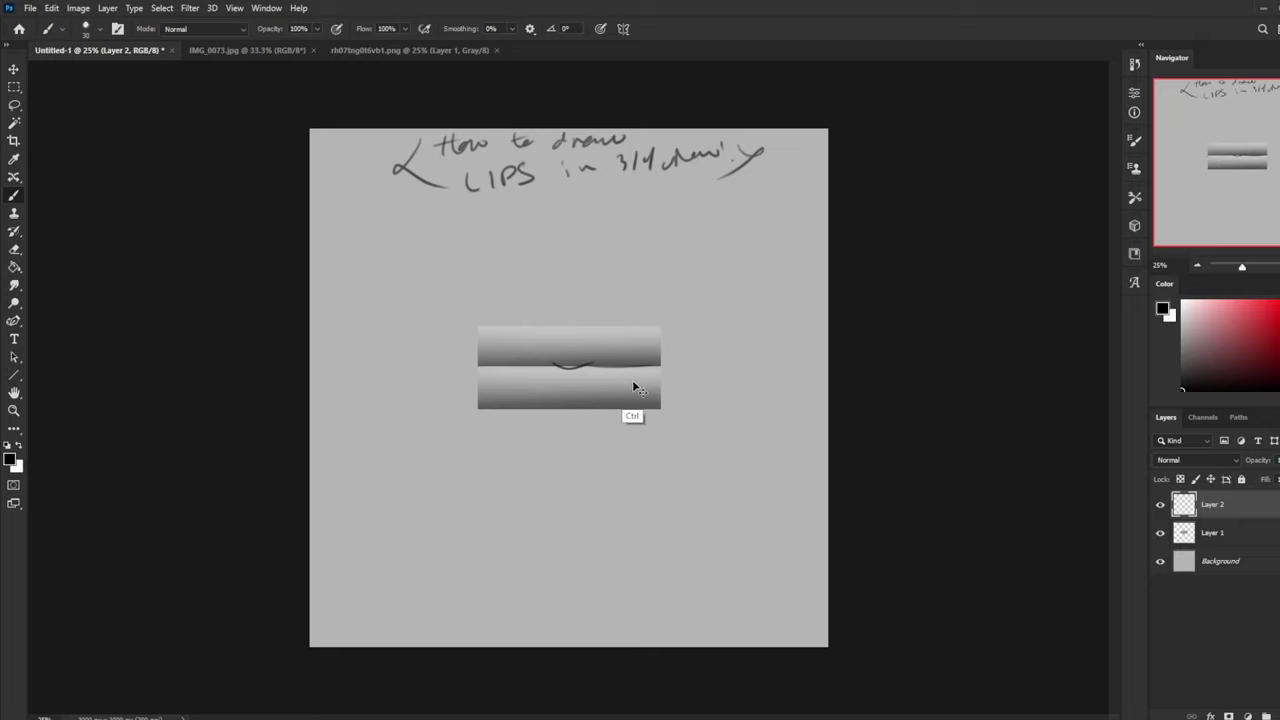
pyautogui.hotkey('ctrl', 'z')
pyautogui.moveTo(672, 350)
pyautogui.mouseDown()
pyautogui.moveTo(704, 328)
pyautogui.moveTo(543, 266)
pyautogui.moveTo(575, 292)
pyautogui.mouseUp()
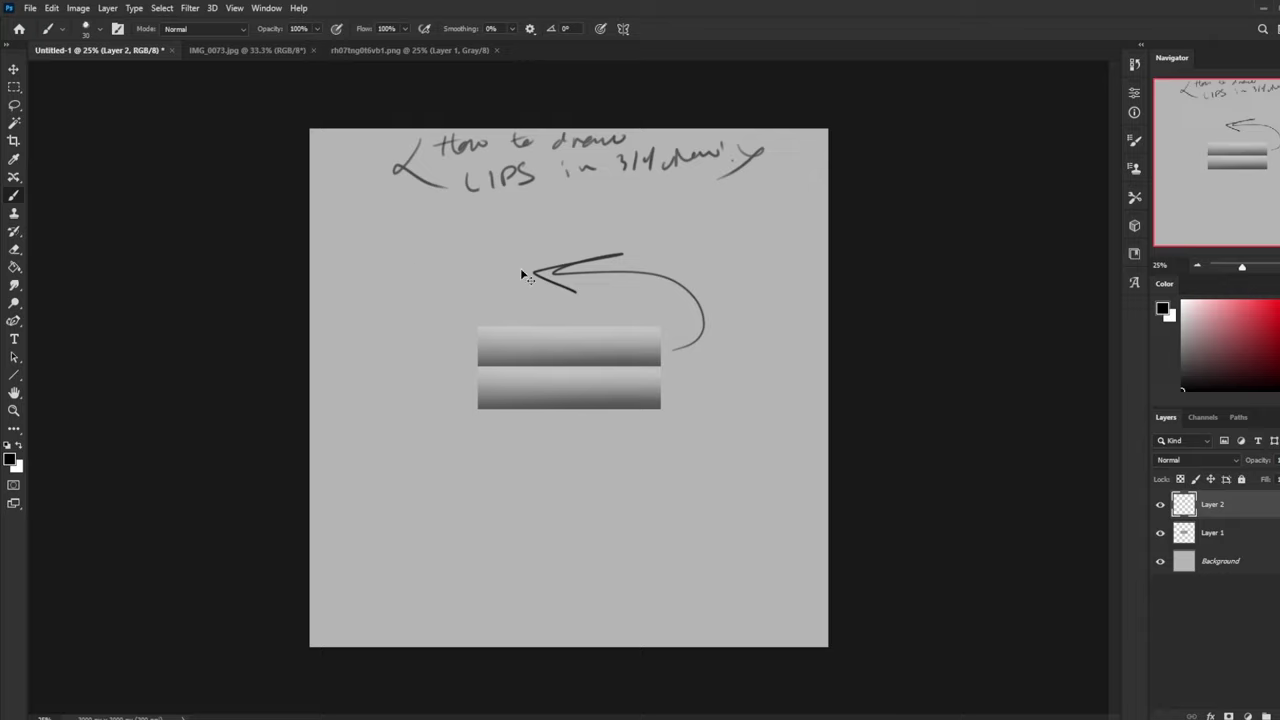
pyautogui.hotkey('ctrl', 'z')
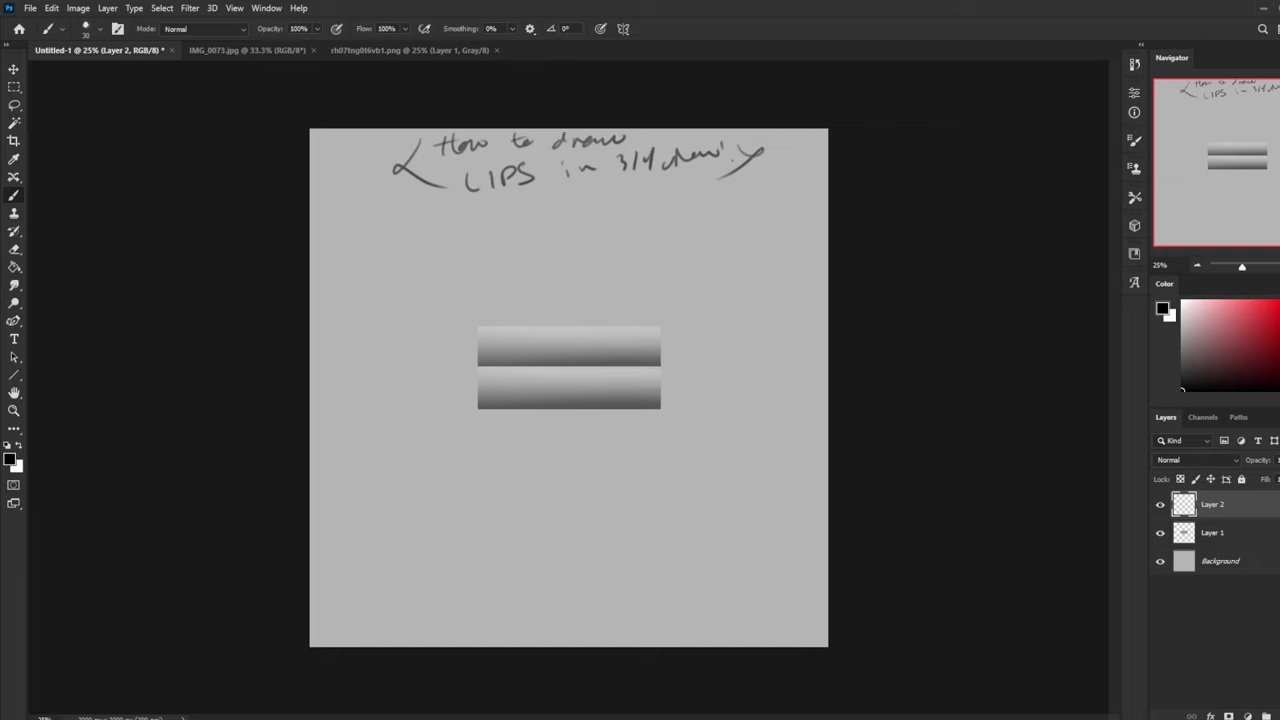
# Step: Draw a flat rectangle outline with straight strokes in the space between the title and the bars
pyautogui.moveTo(392, 253); pyautogui.dragTo(388, 226)
pyautogui.hotkey('ctrl', 'z')
pyautogui.keyDown('shift'); pyautogui.click(496, 226); pyautogui.keyUp('shift')
pyautogui.keyDown('shift'); pyautogui.click(496, 271); pyautogui.keyUp('shift')
pyautogui.keyDown('shift'); pyautogui.click(389, 271); pyautogui.keyUp('shift')
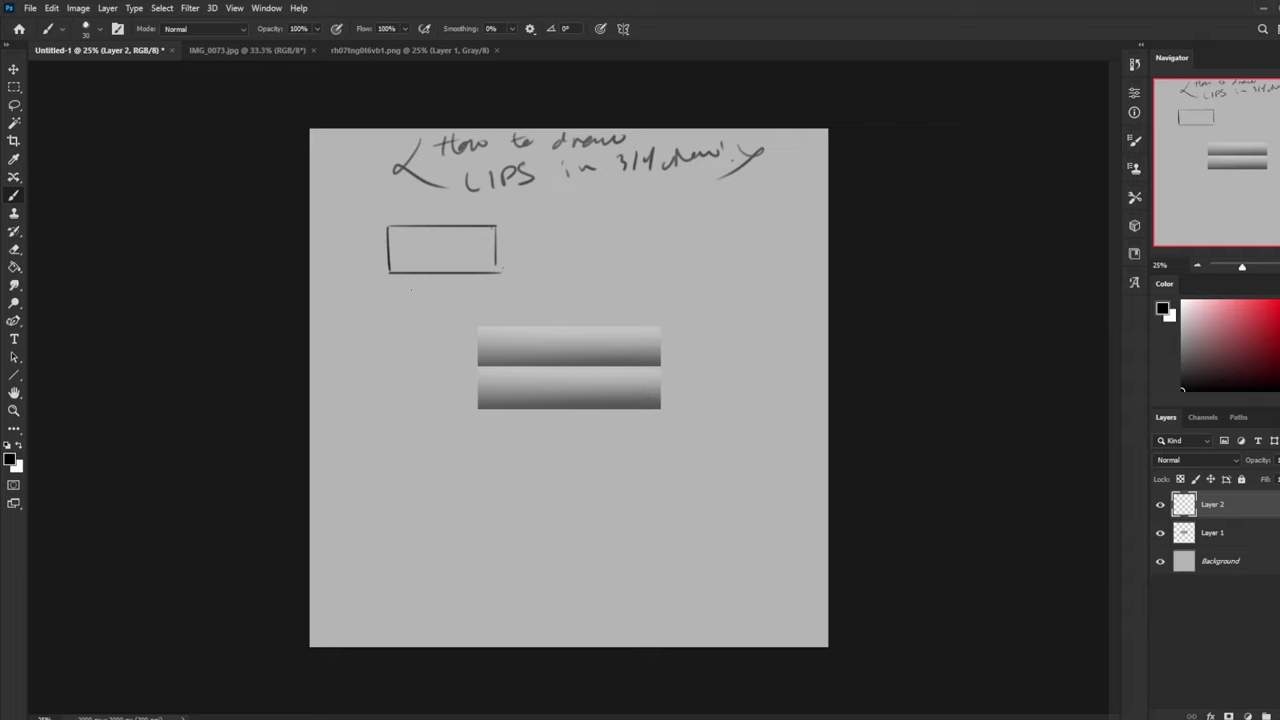
# Step: Draw a narrow upright ellipse beside the rectangle and place a copy of it on a new layer farther right
pyautogui.moveTo(562, 230)
pyautogui.mouseDown()
pyautogui.moveTo(556, 257)
pyautogui.moveTo(565, 228)
pyautogui.mouseUp()
pyautogui.hotkey('ctrl', 'z')
pyautogui.hotkey('ctrl', 'z')
pyautogui.hotkey('ctrl', 'z')
pyautogui.press('m')
pyautogui.moveTo(546, 216)
pyautogui.mouseDown()
pyautogui.moveTo(590, 264)
pyautogui.moveTo(604, 248)
pyautogui.moveTo(680, 248)
pyautogui.mouseUp()
pyautogui.hotkey('ctrl', 'j')
pyautogui.press('v')
pyautogui.press('m')
pyautogui.rightClick(654, 264)
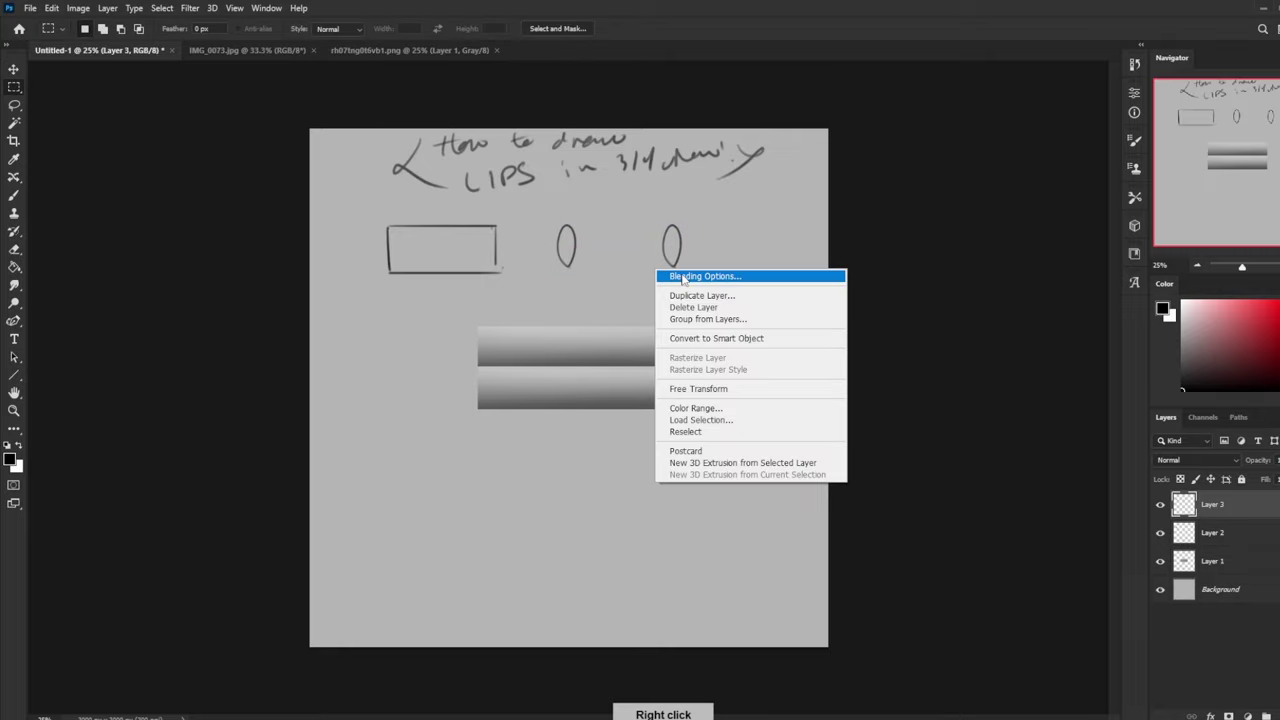
pyautogui.click(748, 240)
# Step: Join the two ellipses into a cylinder with a curved middle section line, and add x, y and z axis marks
pyautogui.press('b')
pyautogui.moveTo(675, 226)
pyautogui.mouseDown()
pyautogui.moveTo(579, 226)
pyautogui.moveTo(631, 225)
pyautogui.moveTo(596, 266)
pyautogui.moveTo(561, 266)
pyautogui.mouseUp()
pyautogui.hotkey('ctrl', 'z')
pyautogui.moveTo(616, 225); pyautogui.dragTo(615, 268)
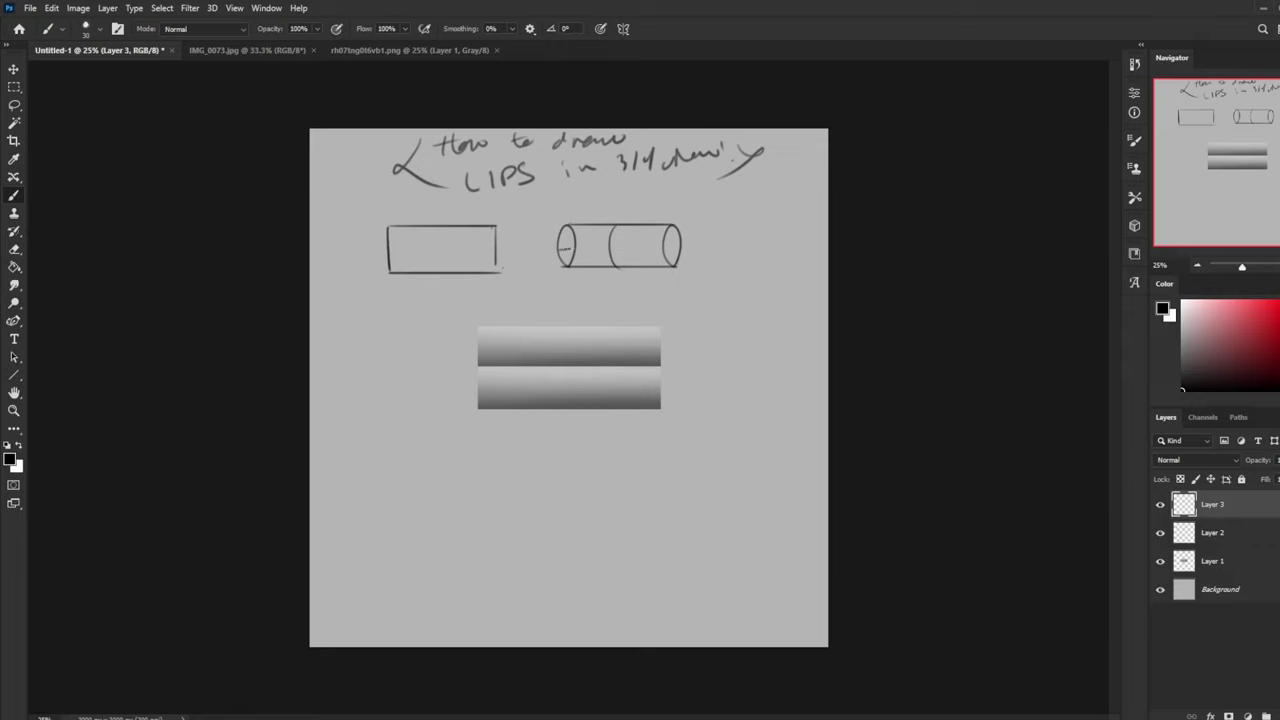
pyautogui.moveTo(563, 251)
pyautogui.mouseDown()
pyautogui.moveTo(601, 257)
pyautogui.moveTo(556, 202)
pyautogui.mouseUp()
# Step: Copy the cylinder sketch to a new layer, stack the copy directly beneath the original, and complete its left end
pyautogui.press('l')
pyautogui.moveTo(590, 198)
pyautogui.mouseDown()
pyautogui.moveTo(610, 294)
pyautogui.moveTo(703, 240)
pyautogui.moveTo(660, 305)
pyautogui.mouseUp()
pyautogui.hotkey('ctrl', 'j')
pyautogui.press('v')
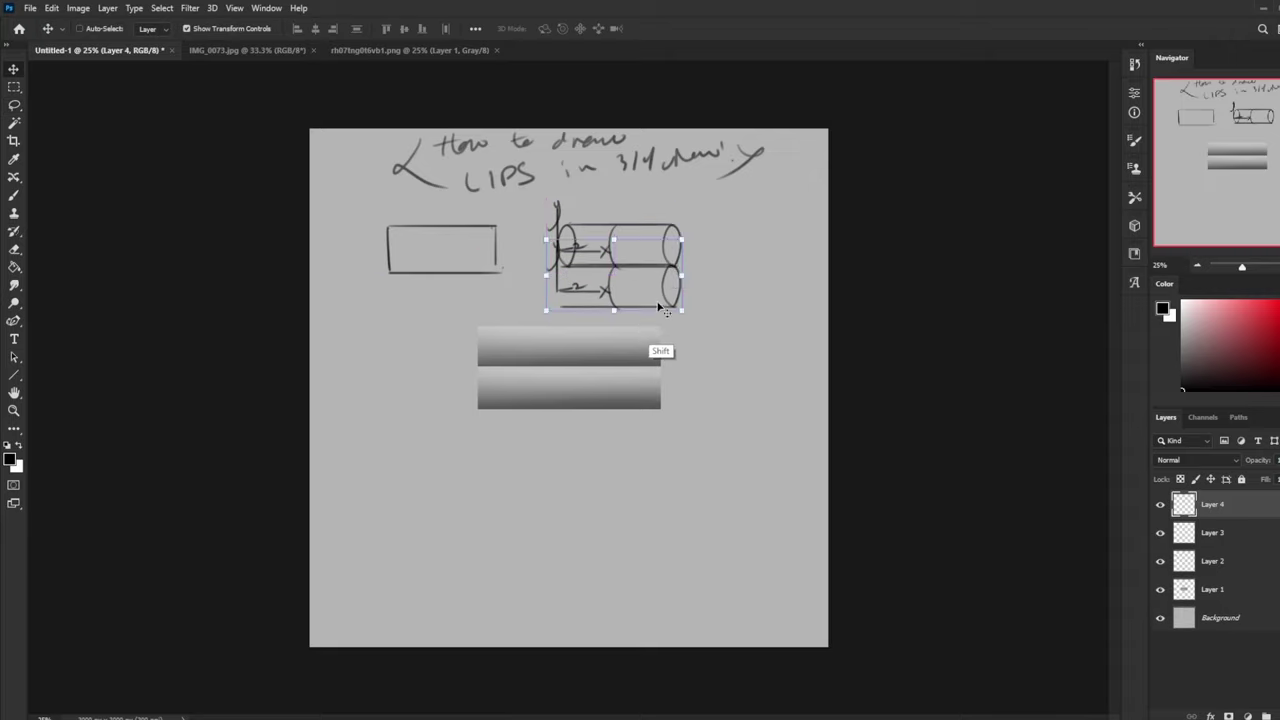
pyautogui.press('ctrl')
pyautogui.press('b')
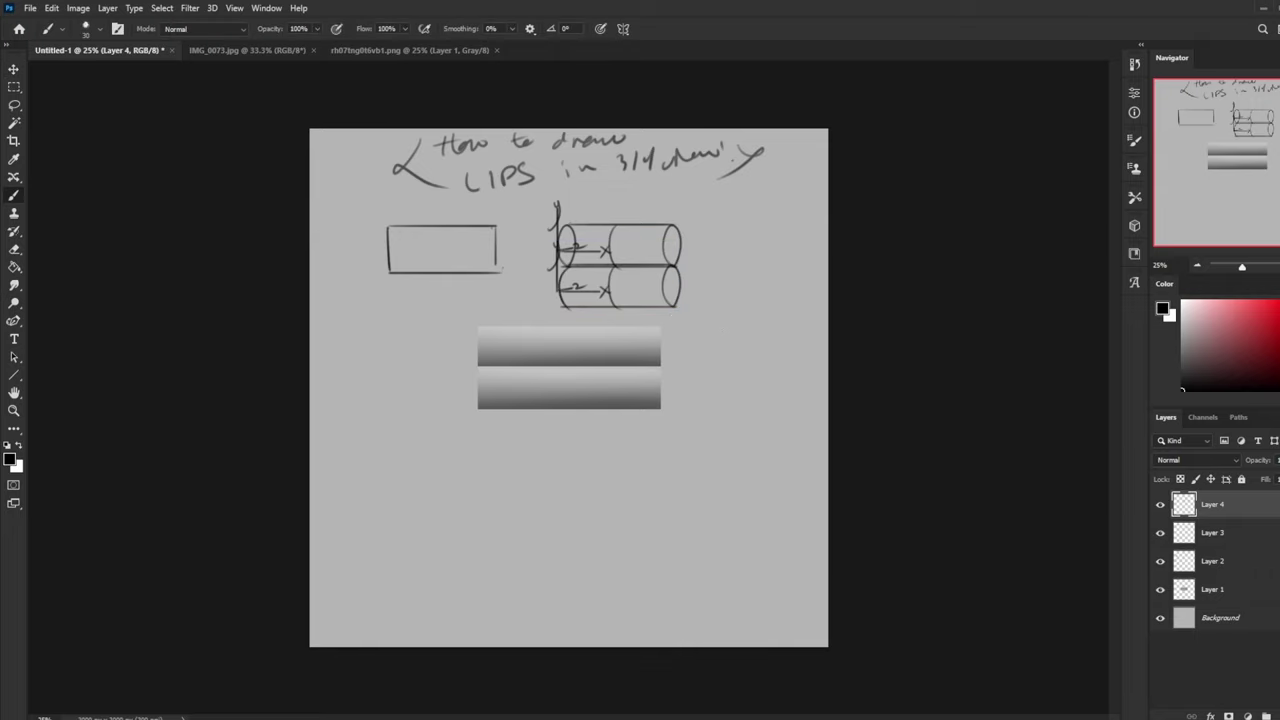
# Step: Draw full front-view lips with a straight mouth line to the right of the stacked cylinders
pyautogui.hotkey('ctrl', 'z')
pyautogui.moveTo(567, 267); pyautogui.dragTo(572, 301)
pyautogui.moveTo(710, 250)
pyautogui.mouseDown()
pyautogui.moveTo(749, 229)
pyautogui.moveTo(790, 246)
pyautogui.moveTo(748, 250)
pyautogui.moveTo(789, 247)
pyautogui.moveTo(747, 265)
pyautogui.moveTo(796, 247)
pyautogui.moveTo(767, 232)
pyautogui.mouseUp()
pyautogui.hotkey('ctrl', 'z')
pyautogui.moveTo(735, 229); pyautogui.dragTo(719, 234)
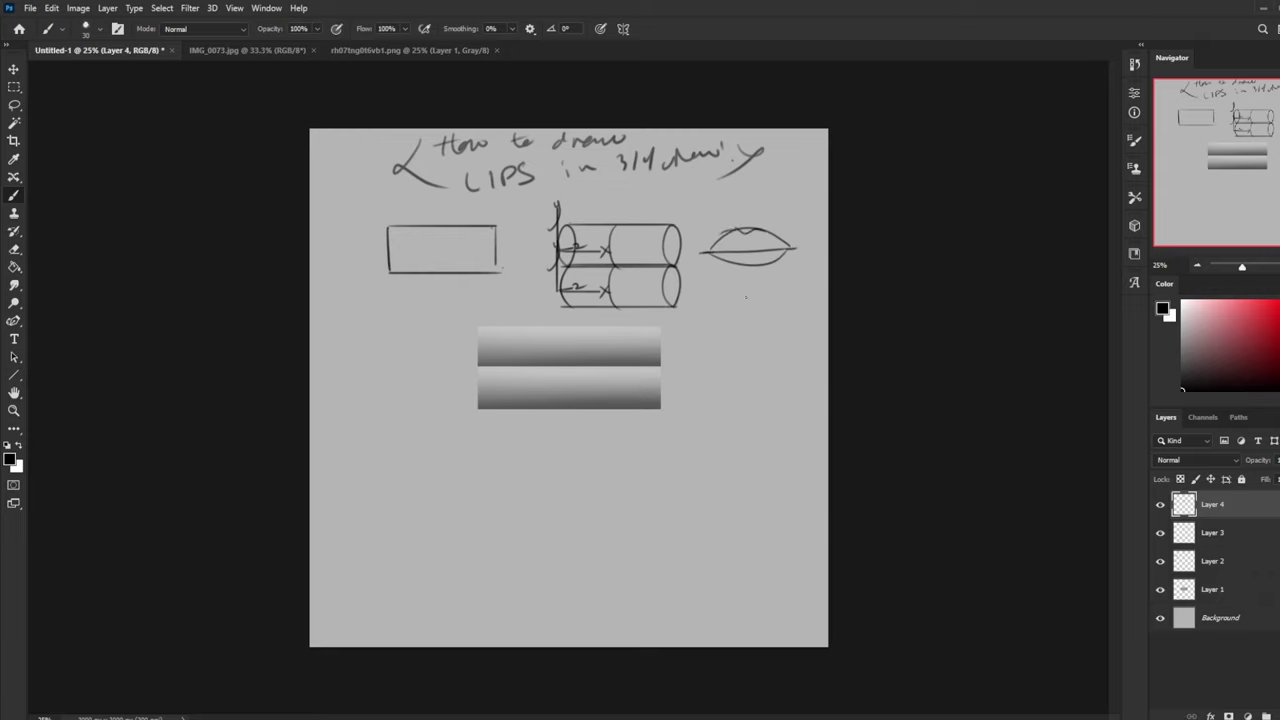
# Step: Sketch a tiny pair of lips under the large ones and delete the stray mark at the large lips' upper right
pyautogui.moveTo(746, 295)
pyautogui.mouseDown()
pyautogui.moveTo(779, 293)
pyautogui.moveTo(740, 294)
pyautogui.moveTo(768, 294)
pyautogui.mouseUp()
pyautogui.hotkey('ctrl', 'z')
pyautogui.hotkey('ctrl', 'z')
pyautogui.moveTo(792, 196)
pyautogui.mouseDown()
pyautogui.moveTo(784, 231)
pyautogui.moveTo(797, 221)
pyautogui.mouseUp()
pyautogui.press('l')
pyautogui.moveTo(797, 177)
pyautogui.mouseDown()
pyautogui.moveTo(777, 238)
pyautogui.moveTo(822, 222)
pyautogui.moveTo(797, 174)
pyautogui.mouseUp()
pyautogui.press('Delete')
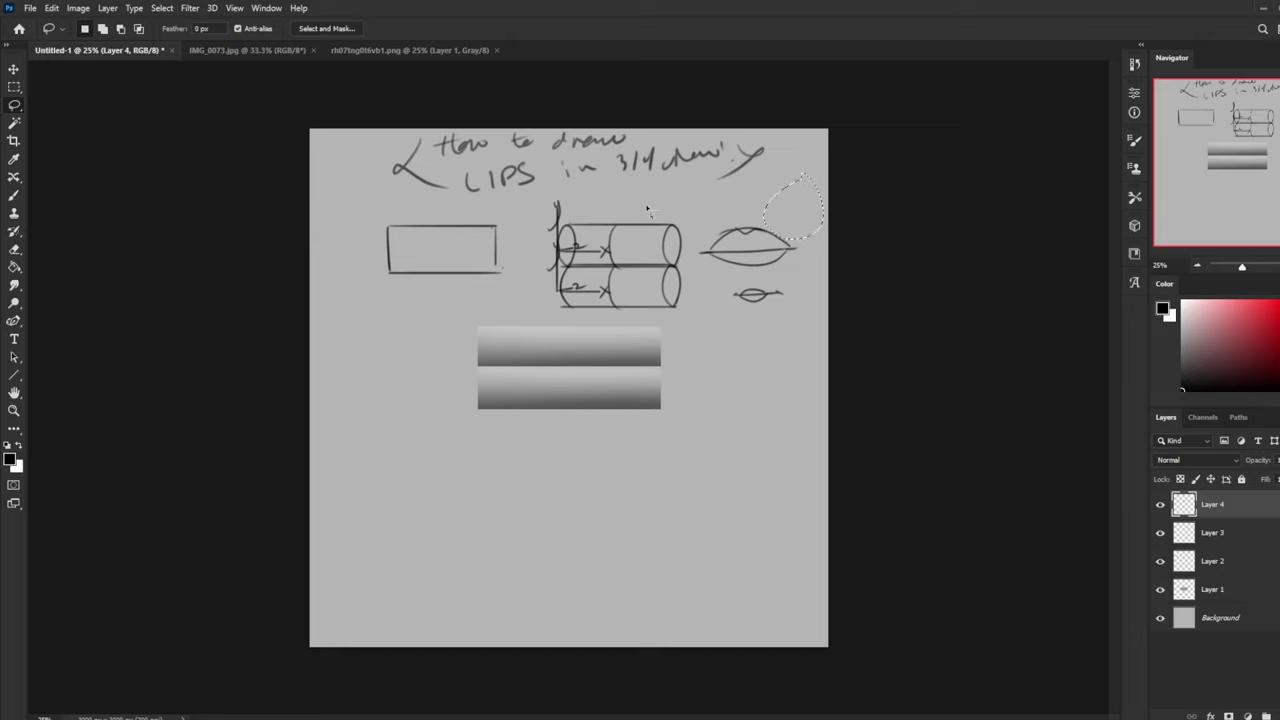
pyautogui.hotkey('ctrl', 'd')
# Step: Copy the large lips to a new layer and place the copy straight below the tiny lips
pyautogui.moveTo(808, 216)
pyautogui.mouseDown()
pyautogui.moveTo(718, 219)
pyautogui.moveTo(689, 261)
pyautogui.moveTo(727, 283)
pyautogui.moveTo(818, 250)
pyautogui.mouseUp()
pyautogui.hotkey('ctrl', 'j')
pyautogui.press('v')
pyautogui.moveTo(773, 260); pyautogui.dragTo(776, 367)
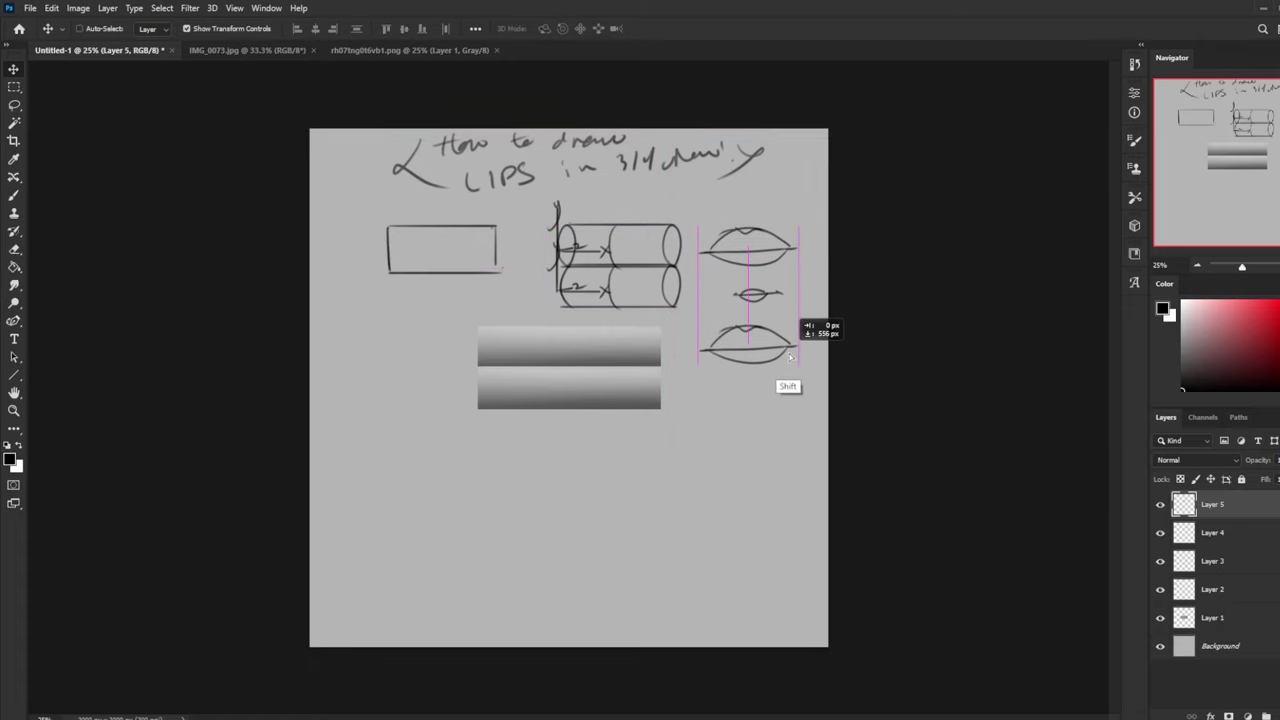
# Step: Narrow the copied lips and distort their right side taller to suggest a three-quarter view
pyautogui.moveTo(698, 349); pyautogui.dragTo(728, 351)
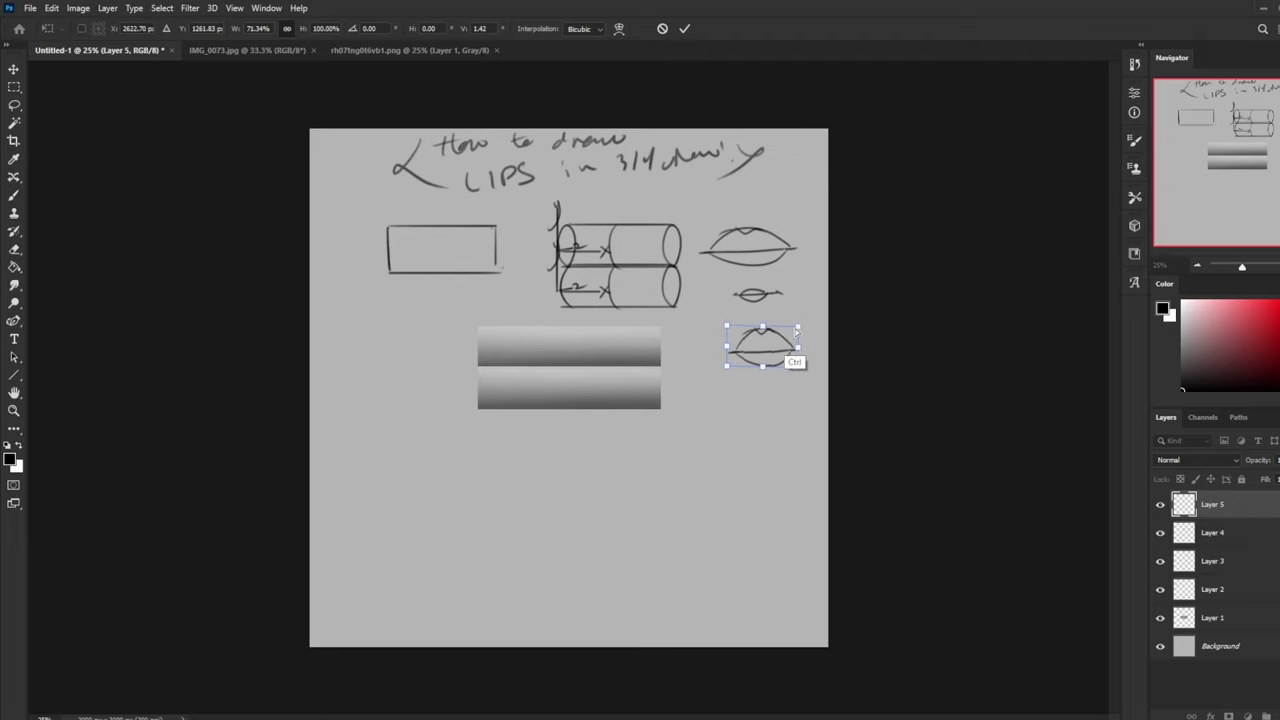
pyautogui.moveTo(798, 327); pyautogui.dragTo(803, 324)
pyautogui.moveTo(801, 375); pyautogui.dragTo(802, 372)
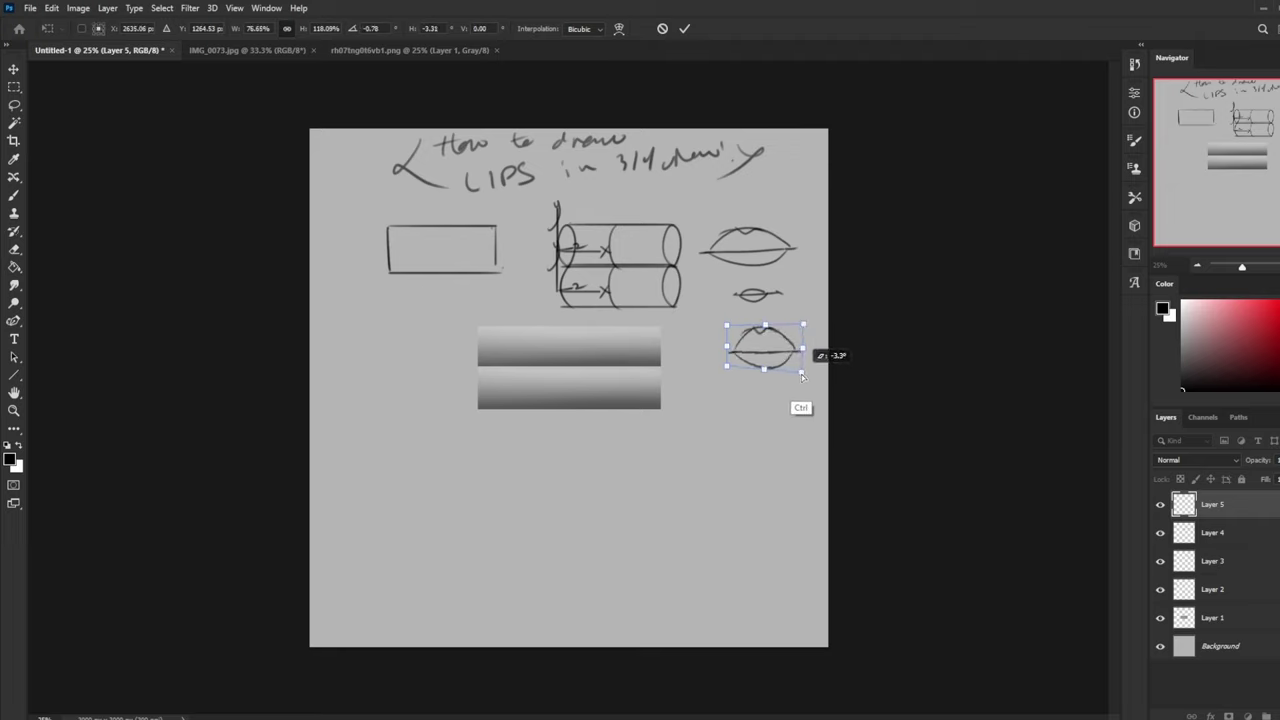
pyautogui.moveTo(804, 324); pyautogui.dragTo(802, 320)
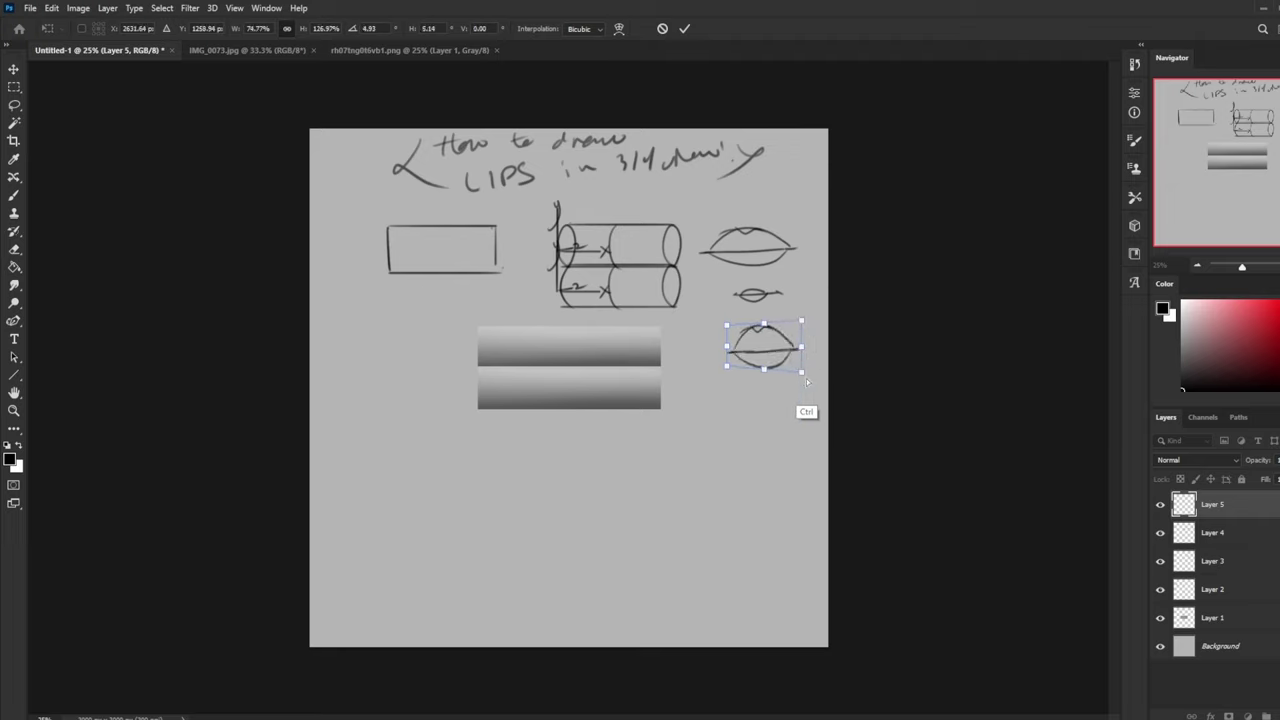
pyautogui.moveTo(806, 378); pyautogui.dragTo(802, 377)
pyautogui.press('Return')
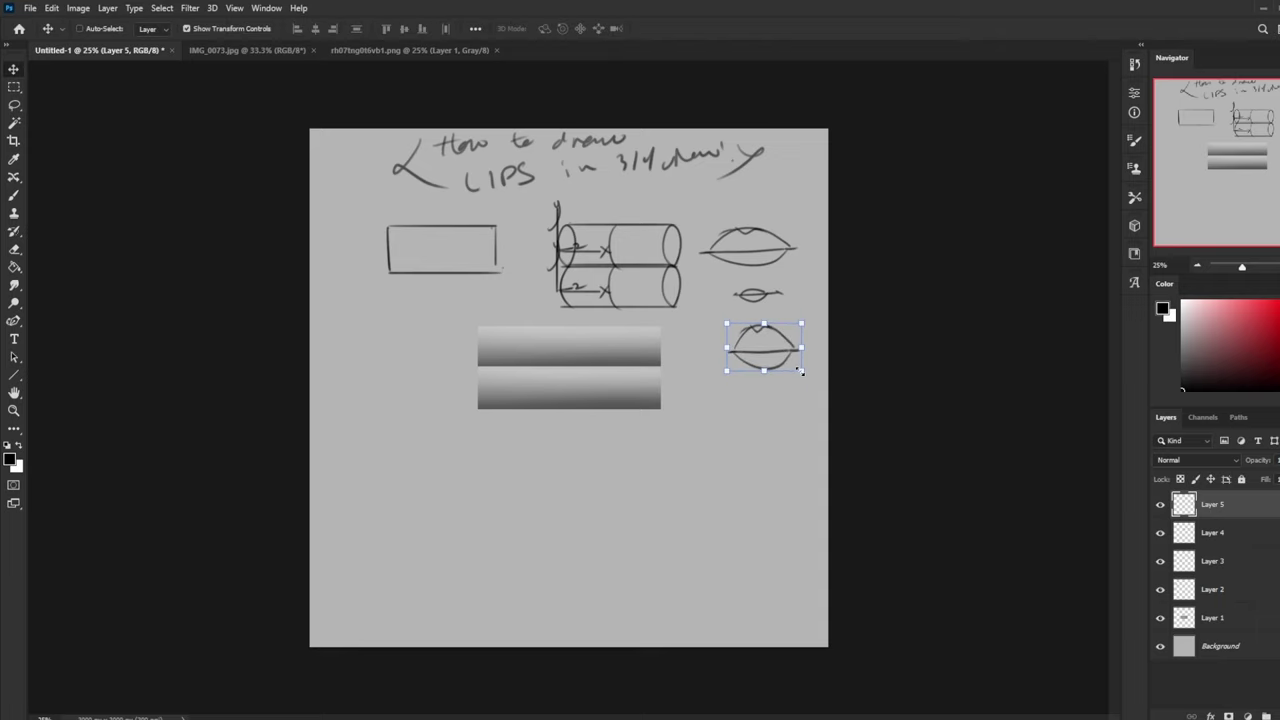
# Step: Touch up the narrowed lips with the brush and add an arrow at the right corner of each large lip drawing
pyautogui.press('m')
pyautogui.press('b')
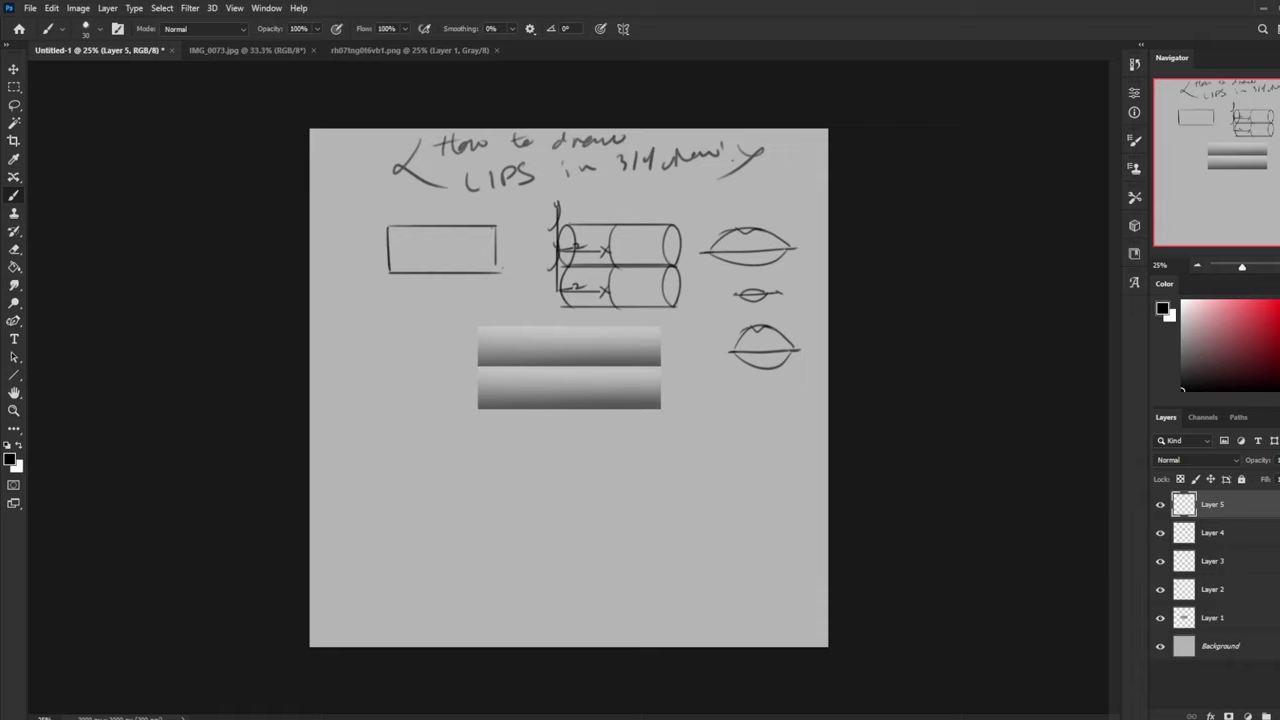
pyautogui.moveTo(733, 351)
pyautogui.mouseDown()
pyautogui.moveTo(746, 330)
pyautogui.moveTo(752, 366)
pyautogui.mouseUp()
pyautogui.moveTo(798, 216); pyautogui.dragTo(786, 232)
pyautogui.moveTo(782, 220)
pyautogui.mouseDown()
pyautogui.moveTo(784, 236)
pyautogui.moveTo(804, 232)
pyautogui.mouseUp()
pyautogui.moveTo(806, 318)
pyautogui.mouseDown()
pyautogui.moveTo(794, 332)
pyautogui.moveTo(808, 330)
pyautogui.mouseUp()
# Step: Try a horizontal centre line with rows of curved contour strokes fanning above and below it, beneath the narrowed lips
pyautogui.moveTo(720, 373)
pyautogui.mouseDown()
pyautogui.moveTo(742, 420)
pyautogui.moveTo(793, 418)
pyautogui.moveTo(734, 469)
pyautogui.mouseUp()
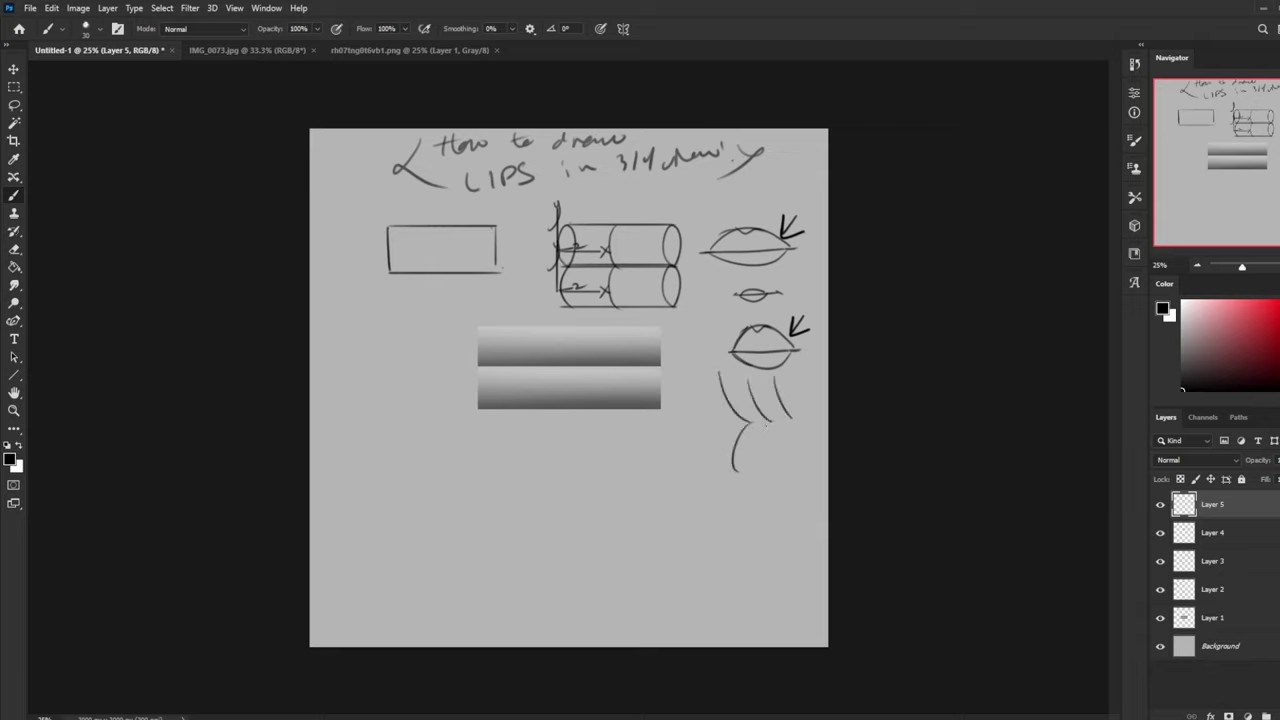
pyautogui.moveTo(770, 422)
pyautogui.mouseDown()
pyautogui.moveTo(762, 472)
pyautogui.moveTo(786, 470)
pyautogui.mouseUp()
pyautogui.moveTo(700, 388)
pyautogui.mouseDown()
pyautogui.moveTo(750, 422)
pyautogui.moveTo(702, 462)
pyautogui.moveTo(796, 419)
pyautogui.mouseUp()
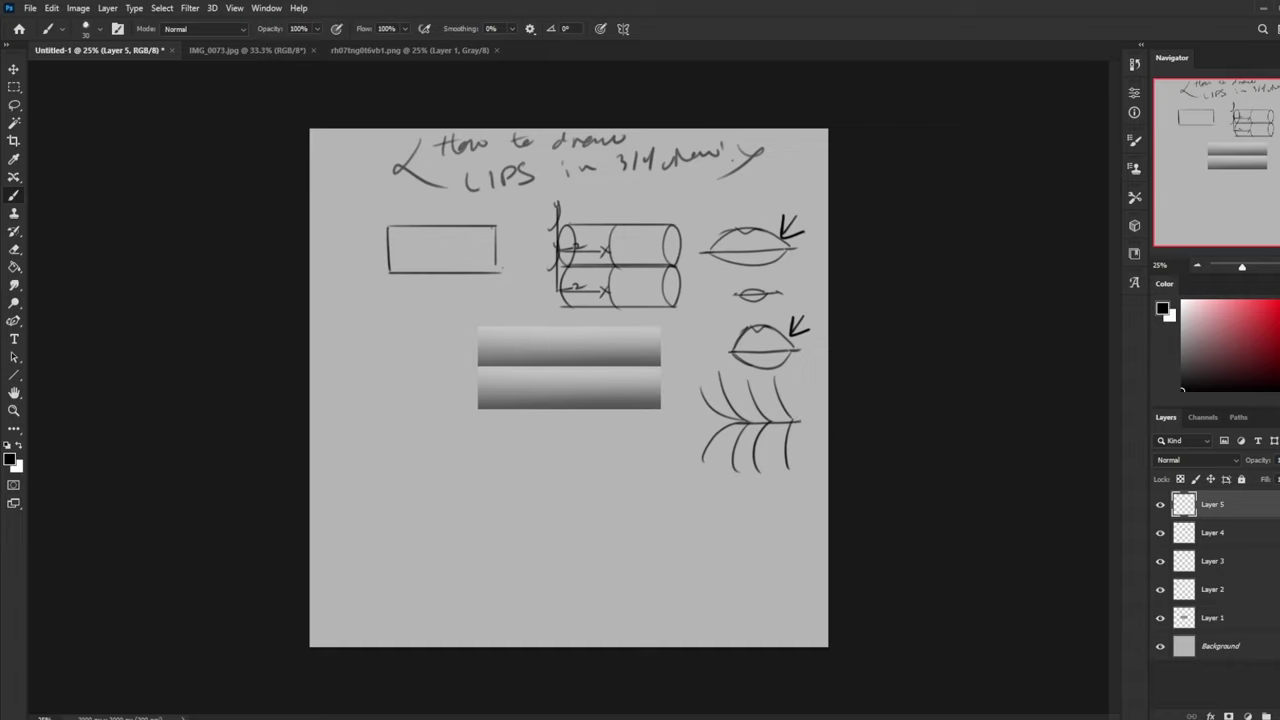
pyautogui.moveTo(786, 373)
pyautogui.mouseDown()
pyautogui.moveTo(806, 420)
pyautogui.moveTo(802, 466)
pyautogui.mouseUp()
pyautogui.moveTo(699, 401)
pyautogui.mouseDown()
pyautogui.moveTo(749, 425)
pyautogui.moveTo(692, 455)
pyautogui.mouseUp()
# Step: Undo all the fanned contour strokes beneath the narrowed lips
pyautogui.hotkey('ctrl', 'z')
pyautogui.hotkey('ctrl', 'z')
pyautogui.hotkey('ctrl', 'z')
pyautogui.hotkey('ctrl', 'z')
pyautogui.hotkey('ctrl', 'z')
pyautogui.hotkey('ctrl', 'z')
pyautogui.hotkey('ctrl', 'z')
pyautogui.hotkey('ctrl', 'z')
pyautogui.hotkey('ctrl', 'z')
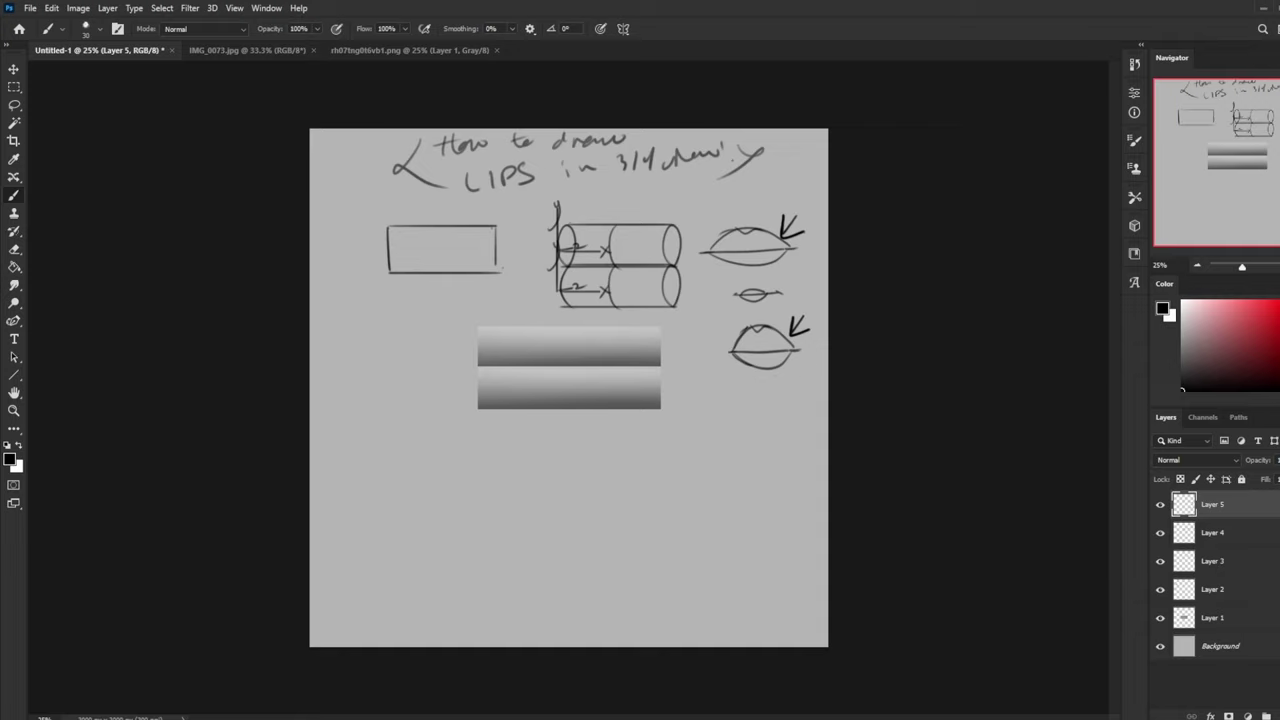
# Step: Draw two stacked cylinders with several curved cross-section lines beneath the narrowed lips
pyautogui.moveTo(718, 367)
pyautogui.mouseDown()
pyautogui.moveTo(703, 398)
pyautogui.moveTo(730, 421)
pyautogui.moveTo(785, 421)
pyautogui.moveTo(715, 444)
pyautogui.moveTo(705, 430)
pyautogui.mouseUp()
pyautogui.moveTo(793, 420)
pyautogui.mouseDown()
pyautogui.moveTo(808, 425)
pyautogui.moveTo(731, 413)
pyautogui.moveTo(740, 388)
pyautogui.moveTo(771, 419)
pyautogui.moveTo(730, 452)
pyautogui.mouseUp()
pyautogui.moveTo(752, 423)
pyautogui.mouseDown()
pyautogui.moveTo(747, 456)
pyautogui.moveTo(789, 449)
pyautogui.moveTo(716, 460)
pyautogui.mouseUp()
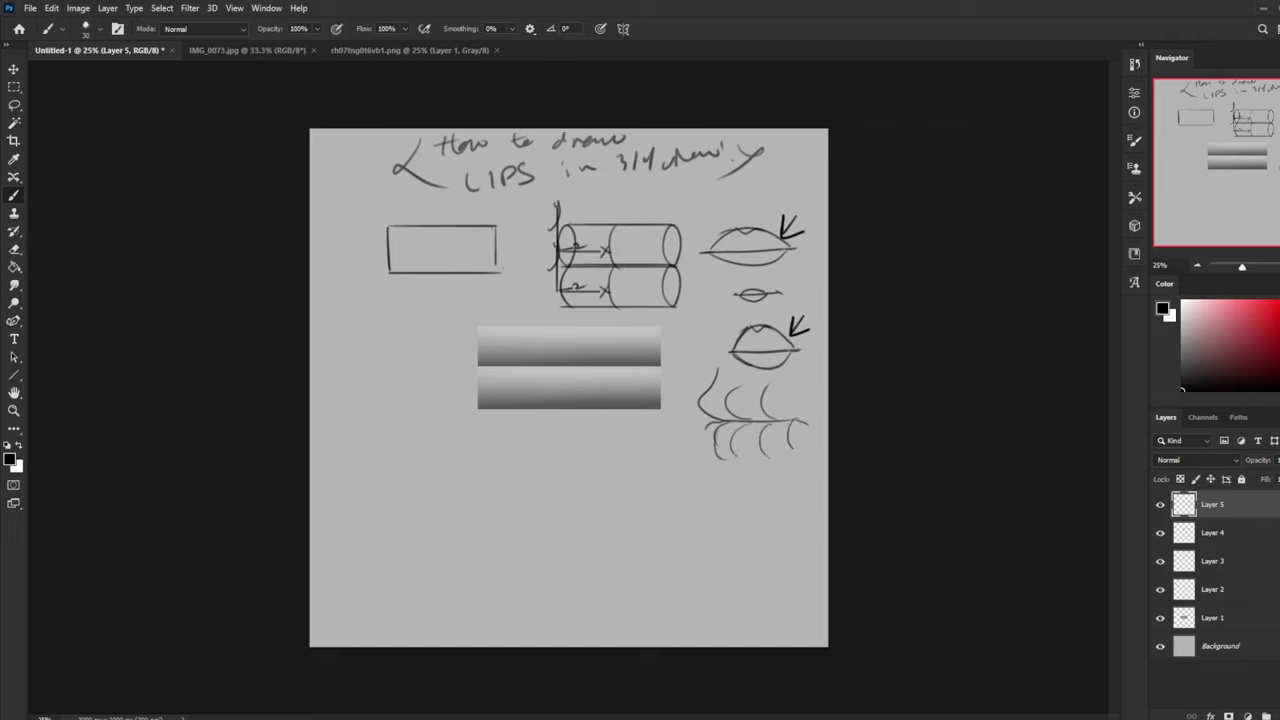
pyautogui.moveTo(792, 380)
pyautogui.mouseDown()
pyautogui.moveTo(790, 422)
pyautogui.moveTo(744, 382)
pyautogui.moveTo(712, 420)
pyautogui.moveTo(709, 458)
pyautogui.moveTo(818, 458)
pyautogui.moveTo(808, 446)
pyautogui.moveTo(794, 458)
pyautogui.mouseUp()
# Step: Try circling the new cylinders, framing the lips above and adding pointing arrows, and undo these annotations
pyautogui.moveTo(819, 384)
pyautogui.mouseDown()
pyautogui.moveTo(812, 403)
pyautogui.moveTo(682, 424)
pyautogui.moveTo(760, 376)
pyautogui.mouseUp()
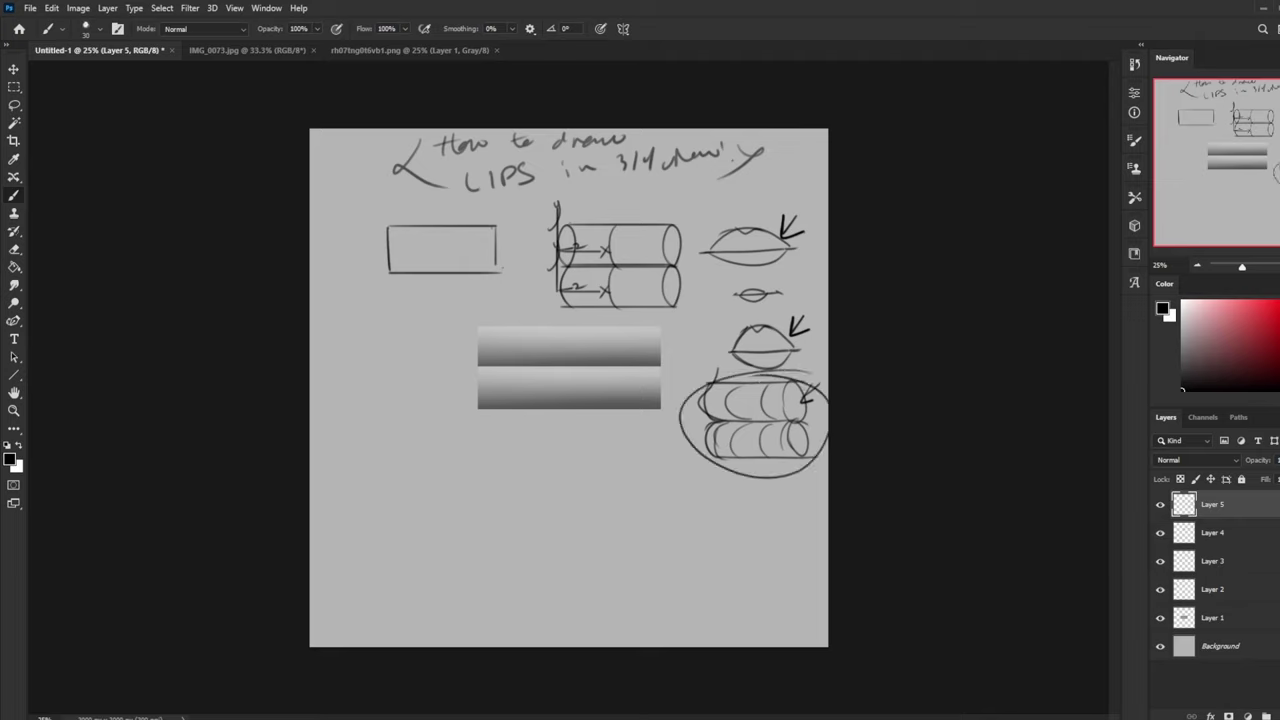
pyautogui.moveTo(792, 203)
pyautogui.mouseDown()
pyautogui.moveTo(701, 380)
pyautogui.moveTo(806, 332)
pyautogui.moveTo(800, 200)
pyautogui.mouseUp()
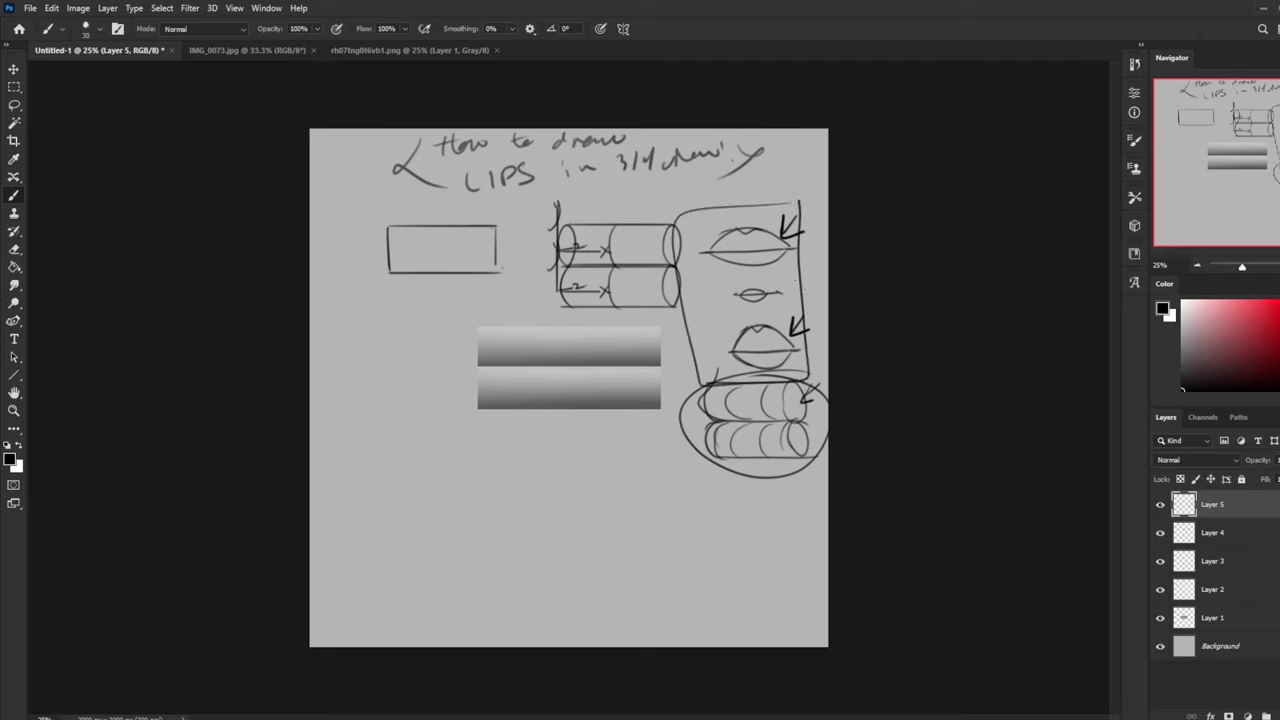
pyautogui.moveTo(716, 556)
pyautogui.mouseDown()
pyautogui.moveTo(703, 501)
pyautogui.moveTo(760, 506)
pyautogui.mouseUp()
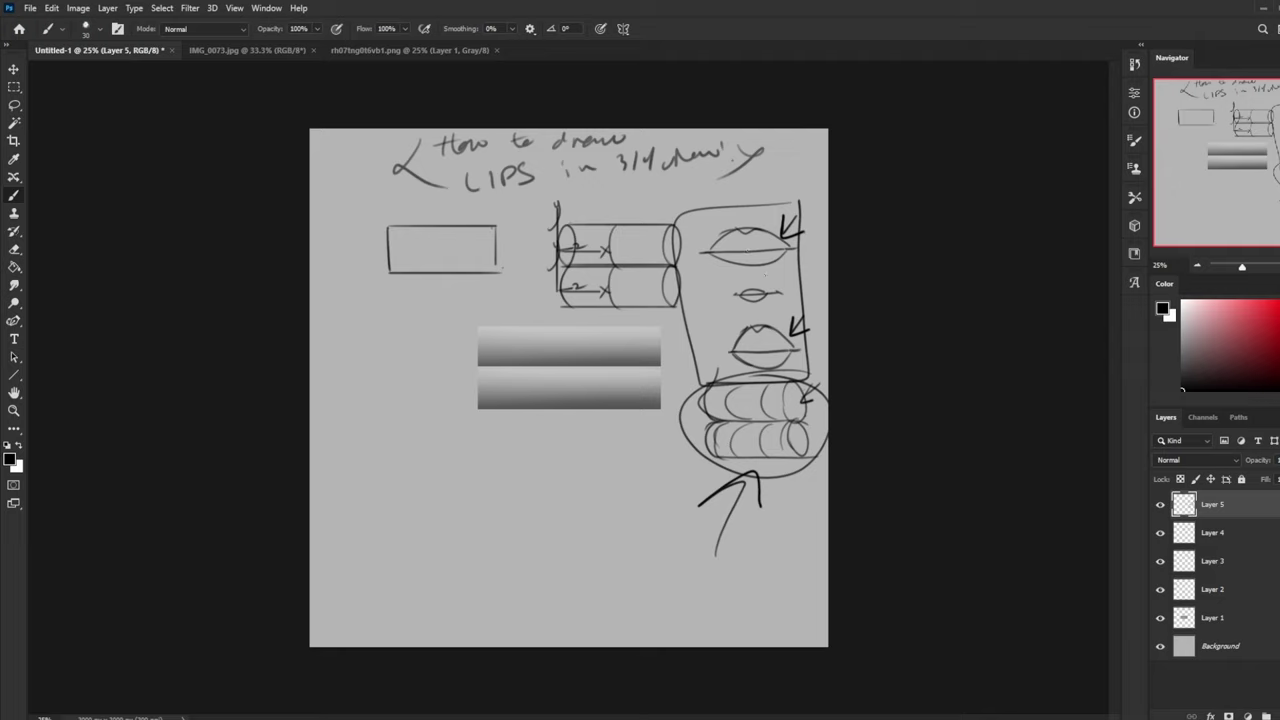
pyautogui.hotkey('ctrl', 'z')
pyautogui.hotkey('ctrl', 'z')
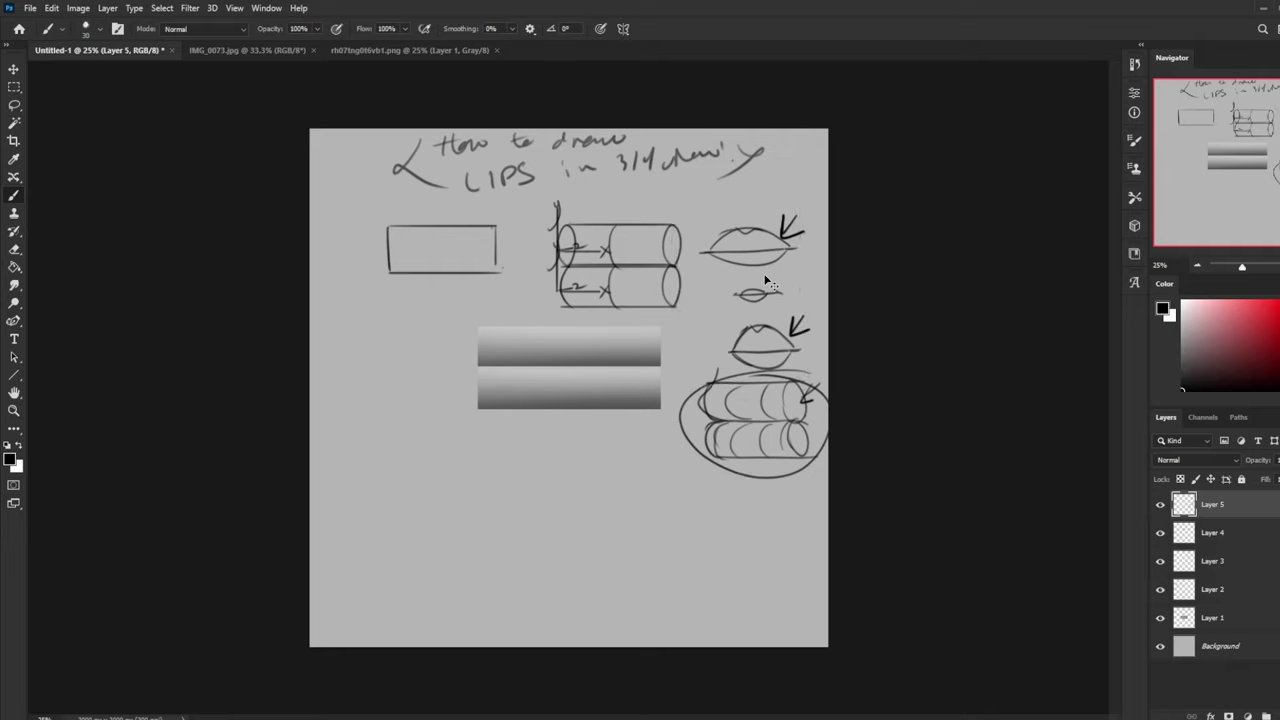
pyautogui.hotkey('ctrl', 'z')
pyautogui.hotkey('ctrl', 'z')
pyautogui.hotkey('ctrl', 'z')
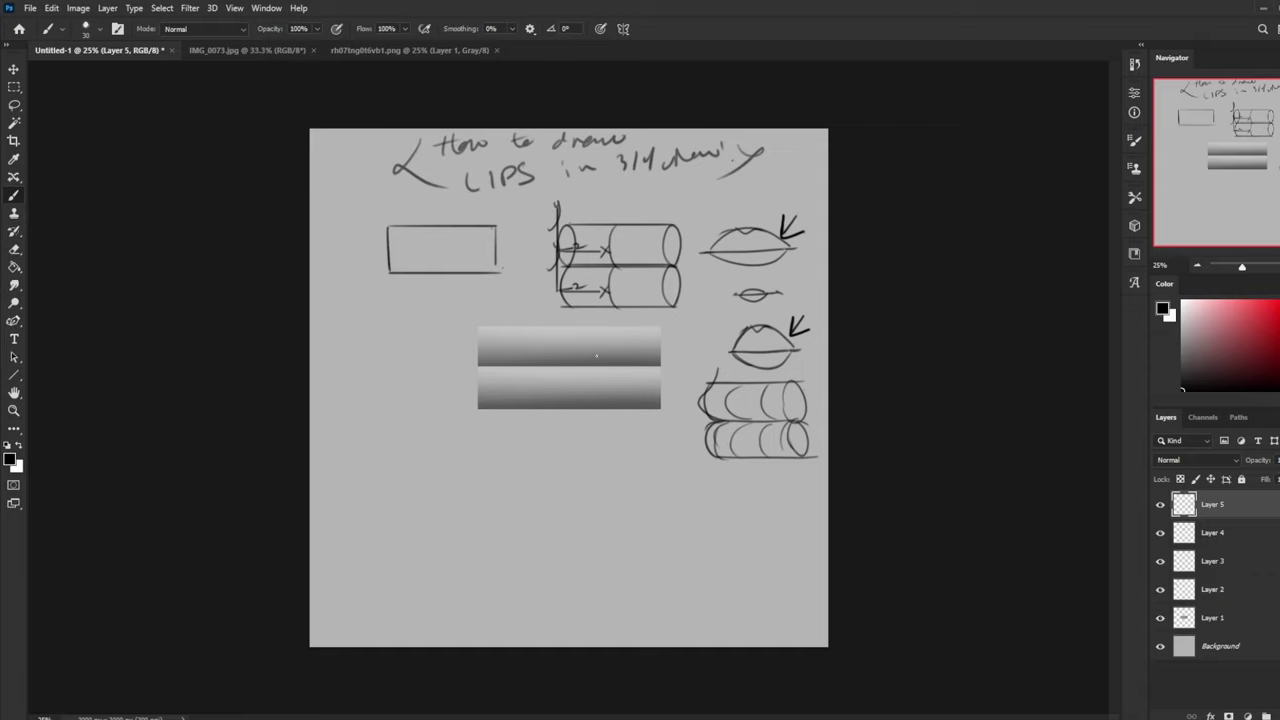
# Step: Try a loose frame around the shaded bars with the handwritten label "OBJ" beside it, and undo both
pyautogui.moveTo(660, 311)
pyautogui.mouseDown()
pyautogui.moveTo(485, 307)
pyautogui.moveTo(495, 417)
pyautogui.moveTo(692, 353)
pyautogui.mouseUp()
pyautogui.hotkey('ctrl', 'z')
pyautogui.moveTo(410, 313)
pyautogui.mouseDown()
pyautogui.moveTo(404, 324)
pyautogui.moveTo(444, 313)
pyautogui.mouseUp()
pyautogui.moveTo(690, 305)
pyautogui.mouseDown()
pyautogui.moveTo(462, 361)
pyautogui.moveTo(612, 433)
pyautogui.moveTo(677, 319)
pyautogui.moveTo(462, 336)
pyautogui.moveTo(615, 429)
pyautogui.moveTo(691, 334)
pyautogui.mouseUp()
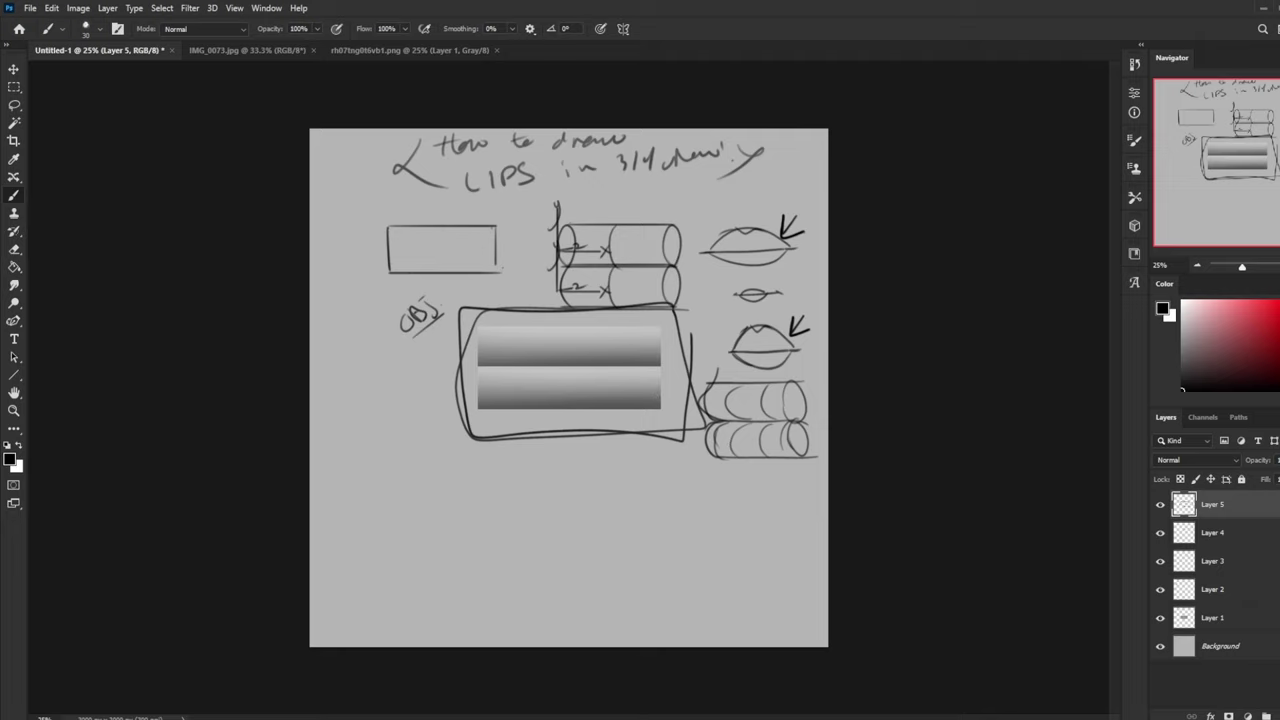
pyautogui.hotkey('ctrl', 'z')
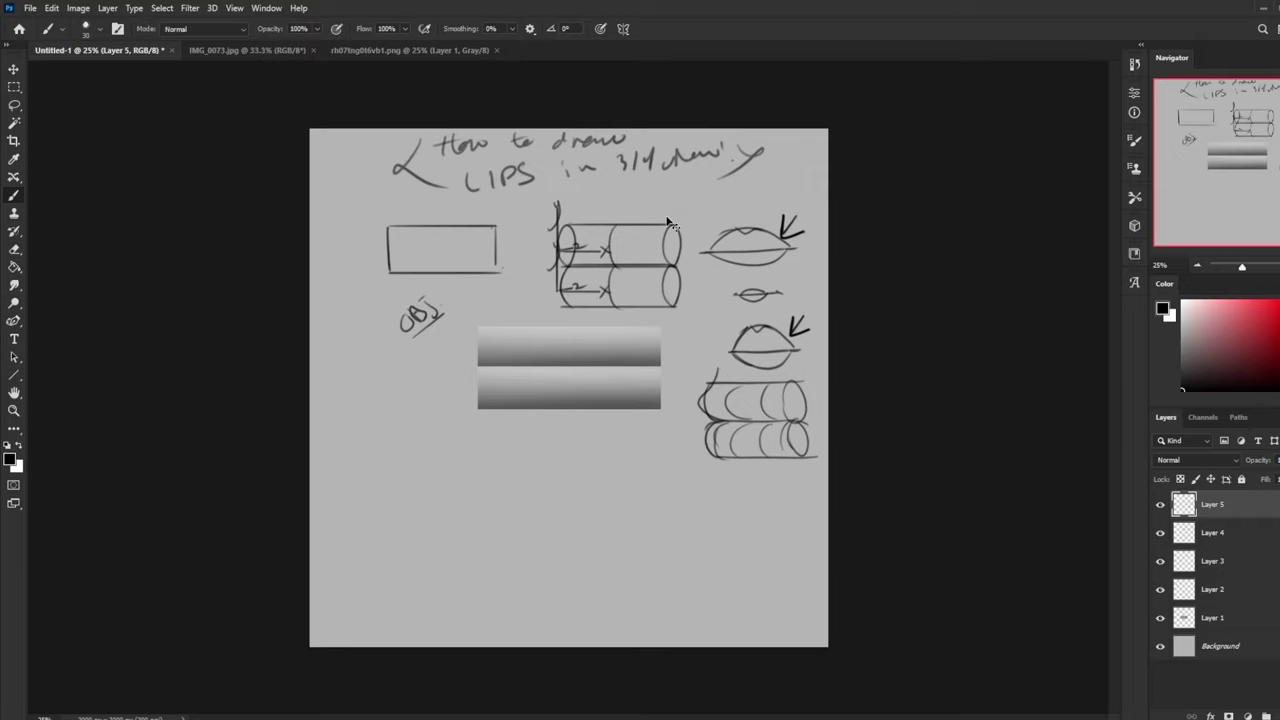
pyautogui.hotkey('ctrl', 'z')
pyautogui.hotkey('ctrl', 'z')
pyautogui.hotkey('ctrl', 'z')
# Step: Frame the shaded bars with a double outline, sketch an eye symbol at the rectangle's right edge and point an arrow at the upper bar
pyautogui.moveTo(686, 322)
pyautogui.mouseDown()
pyautogui.moveTo(518, 426)
pyautogui.moveTo(672, 322)
pyautogui.moveTo(540, 422)
pyautogui.moveTo(667, 403)
pyautogui.mouseUp()
pyautogui.moveTo(488, 240)
pyautogui.mouseDown()
pyautogui.moveTo(524, 278)
pyautogui.moveTo(476, 246)
pyautogui.mouseUp()
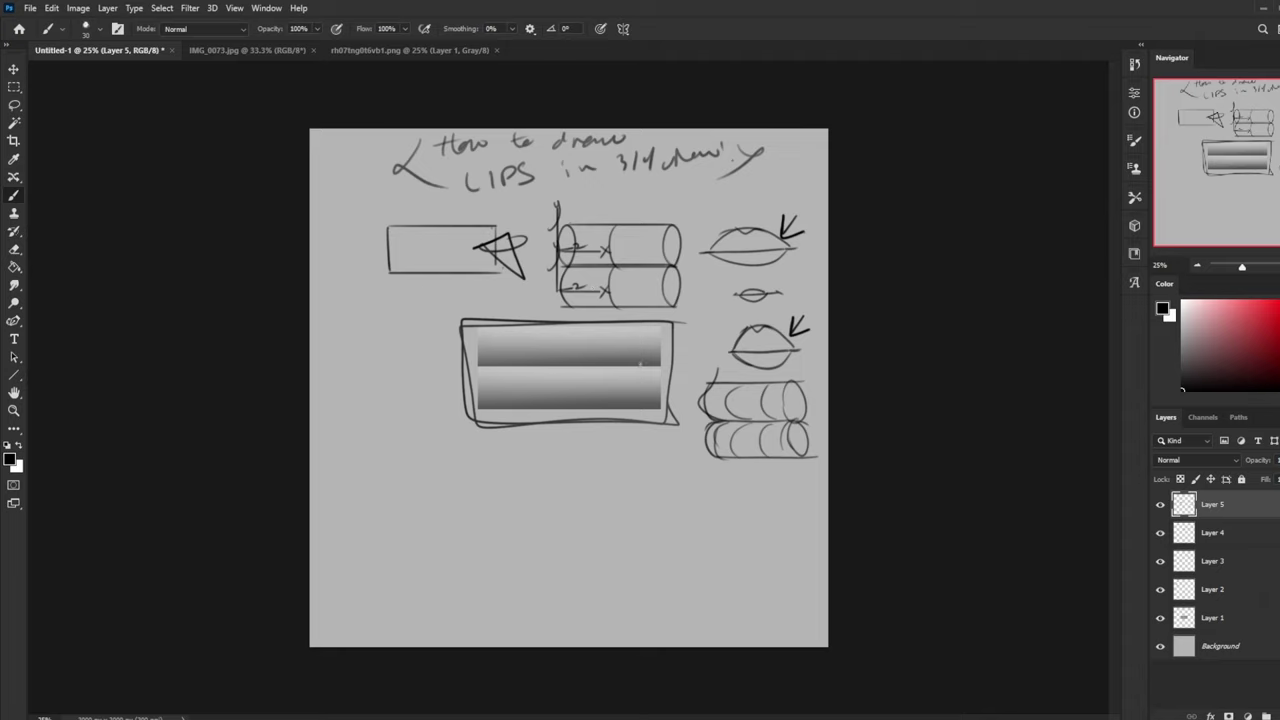
pyautogui.moveTo(690, 322)
pyautogui.mouseDown()
pyautogui.moveTo(656, 340)
pyautogui.moveTo(678, 346)
pyautogui.mouseUp()
# Step: Sketch a tapering limb and a bent leg outline beneath the framed bars
pyautogui.moveTo(490, 398); pyautogui.dragTo(408, 507)
pyautogui.moveTo(440, 530); pyautogui.dragTo(392, 562)
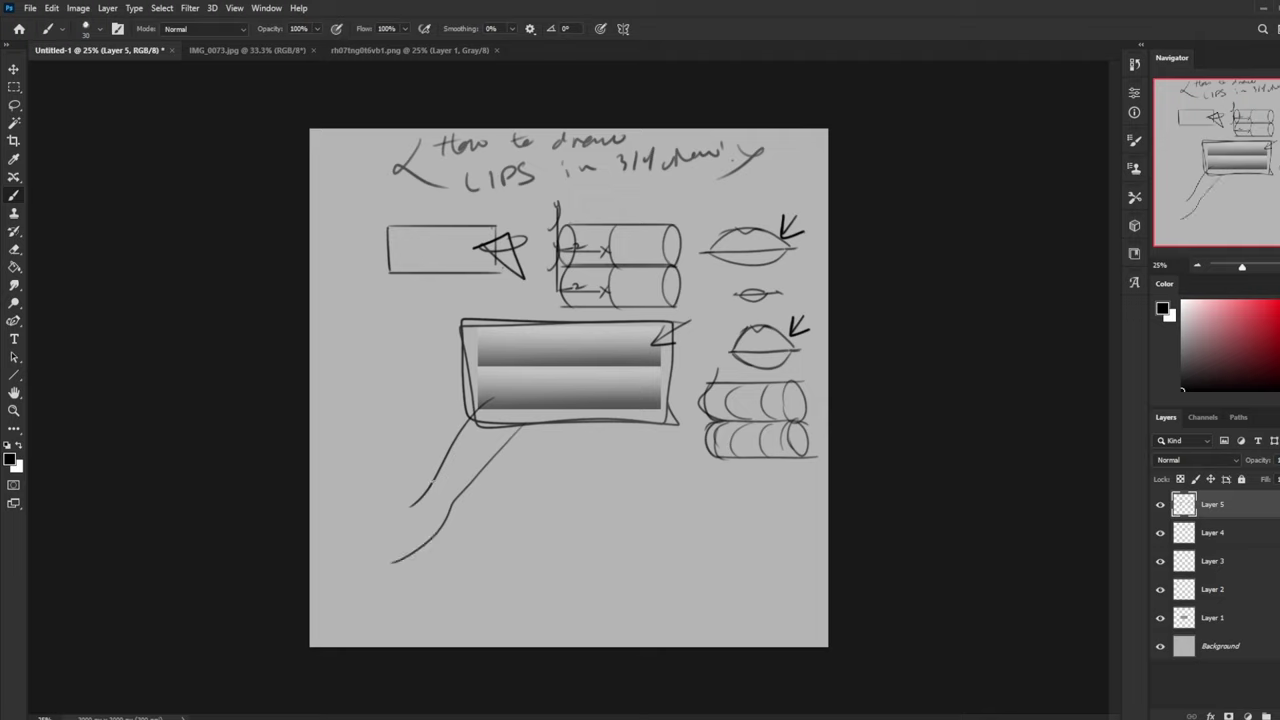
pyautogui.moveTo(424, 493); pyautogui.dragTo(370, 578)
pyautogui.moveTo(594, 437); pyautogui.dragTo(497, 511)
pyautogui.moveTo(645, 472)
pyautogui.mouseDown()
pyautogui.moveTo(530, 527)
pyautogui.moveTo(519, 574)
pyautogui.mouseUp()
pyautogui.moveTo(498, 511); pyautogui.dragTo(517, 597)
# Step: Sketch a draped cloth with a wavy hem and radiating fold lines beneath the right-hand cylinders
pyautogui.moveTo(704, 468)
pyautogui.mouseDown()
pyautogui.moveTo(670, 601)
pyautogui.moveTo(769, 599)
pyautogui.moveTo(792, 564)
pyautogui.moveTo(714, 468)
pyautogui.mouseUp()
pyautogui.moveTo(742, 600)
pyautogui.mouseDown()
pyautogui.moveTo(718, 510)
pyautogui.moveTo(700, 606)
pyautogui.mouseUp()
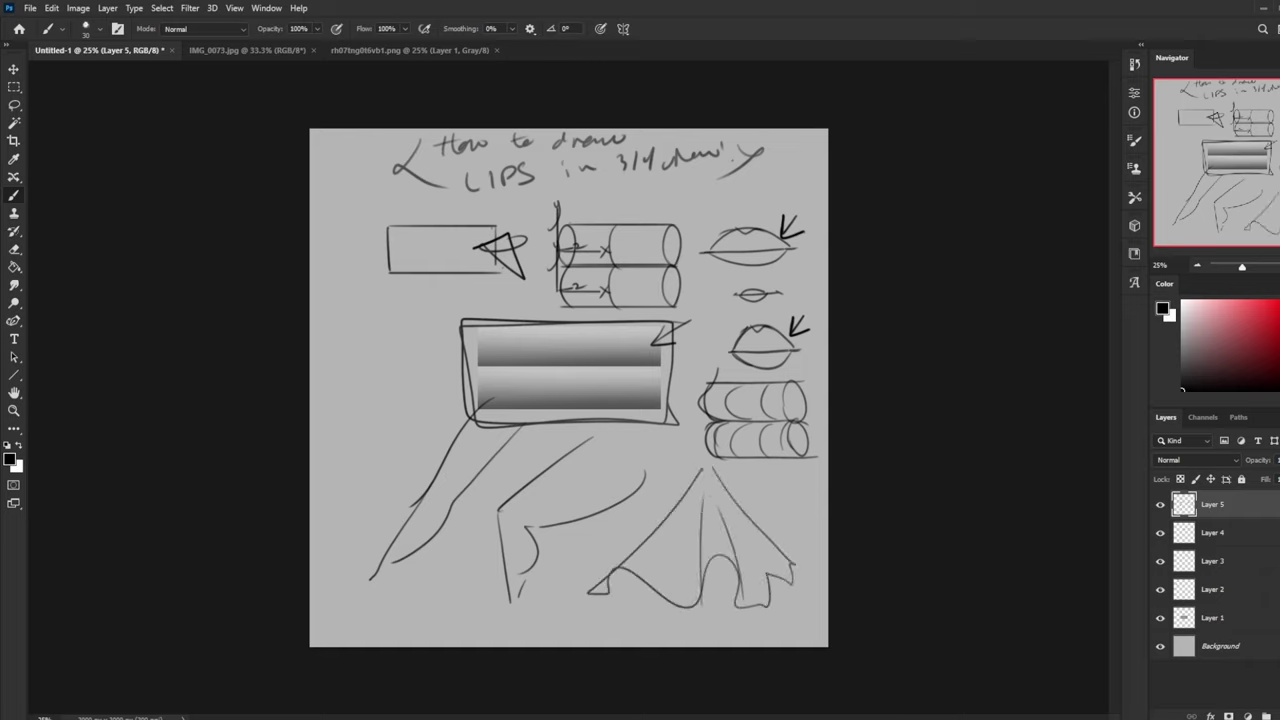
pyautogui.moveTo(700, 472)
pyautogui.mouseDown()
pyautogui.moveTo(660, 556)
pyautogui.moveTo(686, 588)
pyautogui.mouseUp()
pyautogui.moveTo(714, 474)
pyautogui.mouseDown()
pyautogui.moveTo(750, 556)
pyautogui.moveTo(762, 543)
pyautogui.moveTo(666, 550)
pyautogui.moveTo(688, 584)
pyautogui.moveTo(638, 594)
pyautogui.mouseUp()
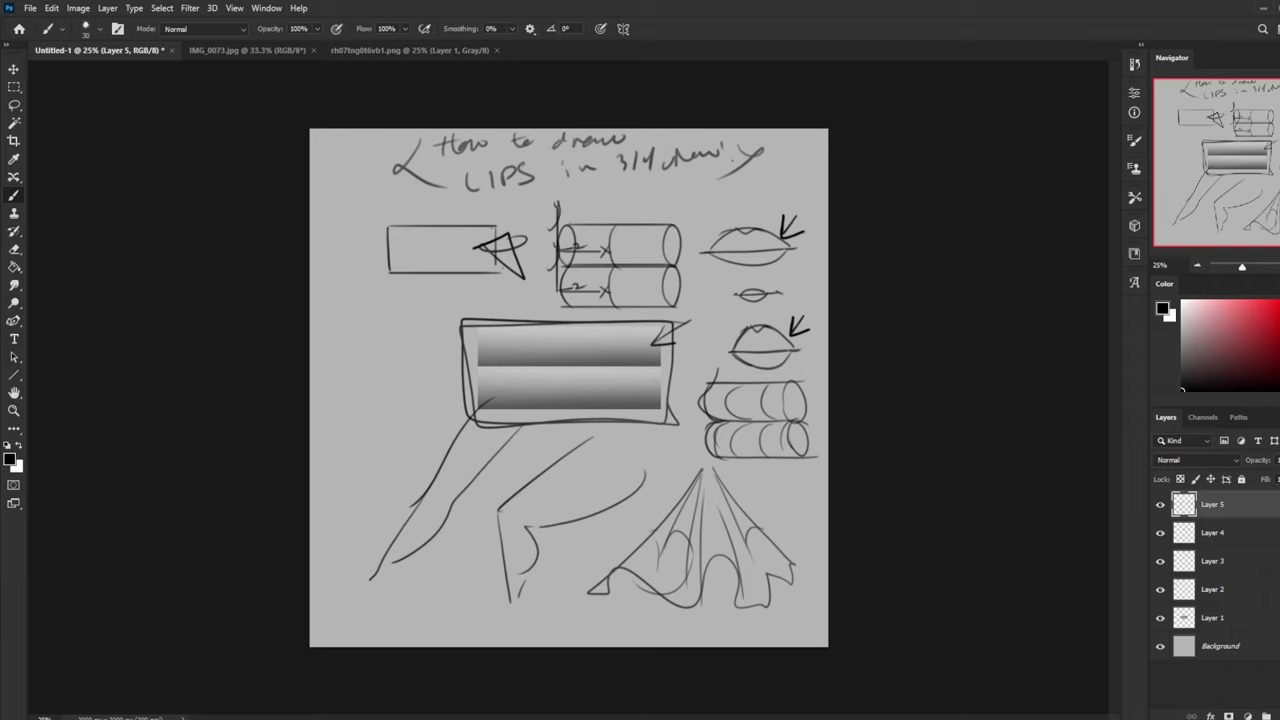
# Step: Add arrows above the limb and leg, and draw shadow-edge and fold lines inside the limb, leg and cloth
pyautogui.moveTo(566, 413)
pyautogui.mouseDown()
pyautogui.moveTo(567, 451)
pyautogui.moveTo(581, 433)
pyautogui.mouseUp()
pyautogui.moveTo(436, 408)
pyautogui.mouseDown()
pyautogui.moveTo(437, 437)
pyautogui.moveTo(450, 419)
pyautogui.moveTo(452, 476)
pyautogui.moveTo(390, 556)
pyautogui.mouseUp()
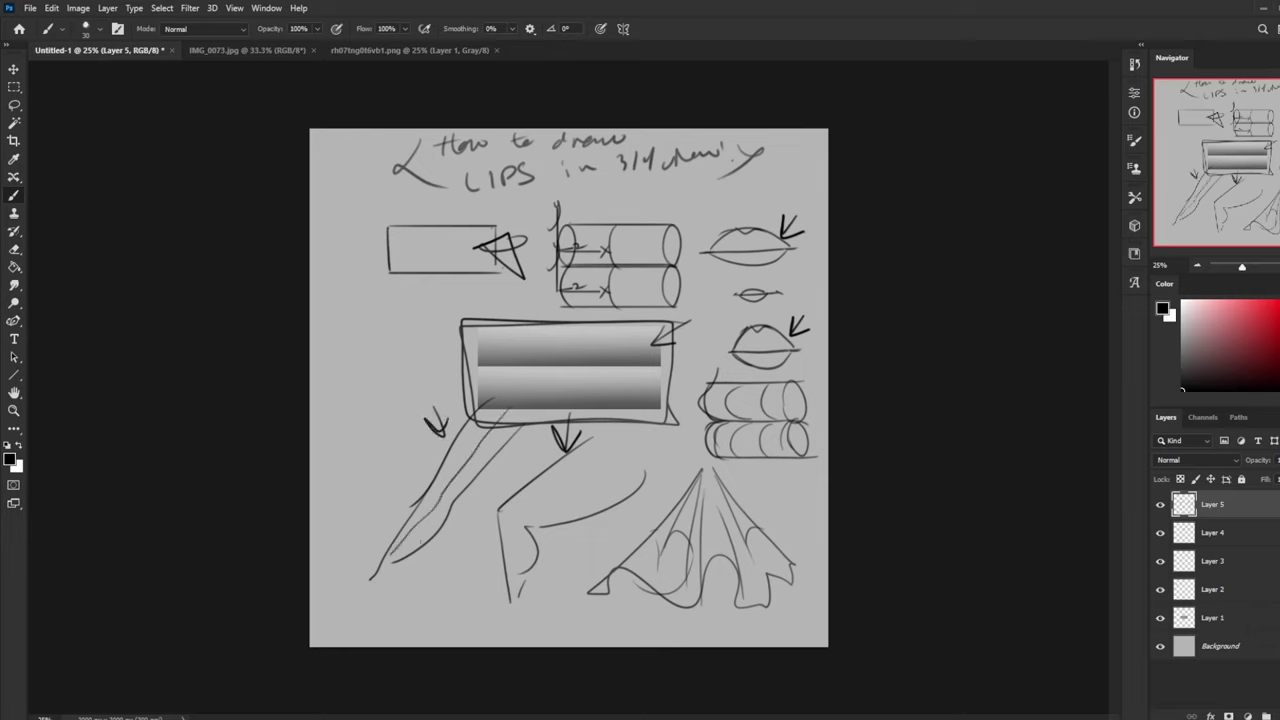
pyautogui.moveTo(436, 506); pyautogui.dragTo(433, 530)
pyautogui.moveTo(448, 500); pyautogui.dragTo(442, 516)
pyautogui.moveTo(494, 431); pyautogui.dragTo(460, 495)
pyautogui.moveTo(628, 455); pyautogui.dragTo(526, 532)
pyautogui.moveTo(528, 534); pyautogui.dragTo(530, 566)
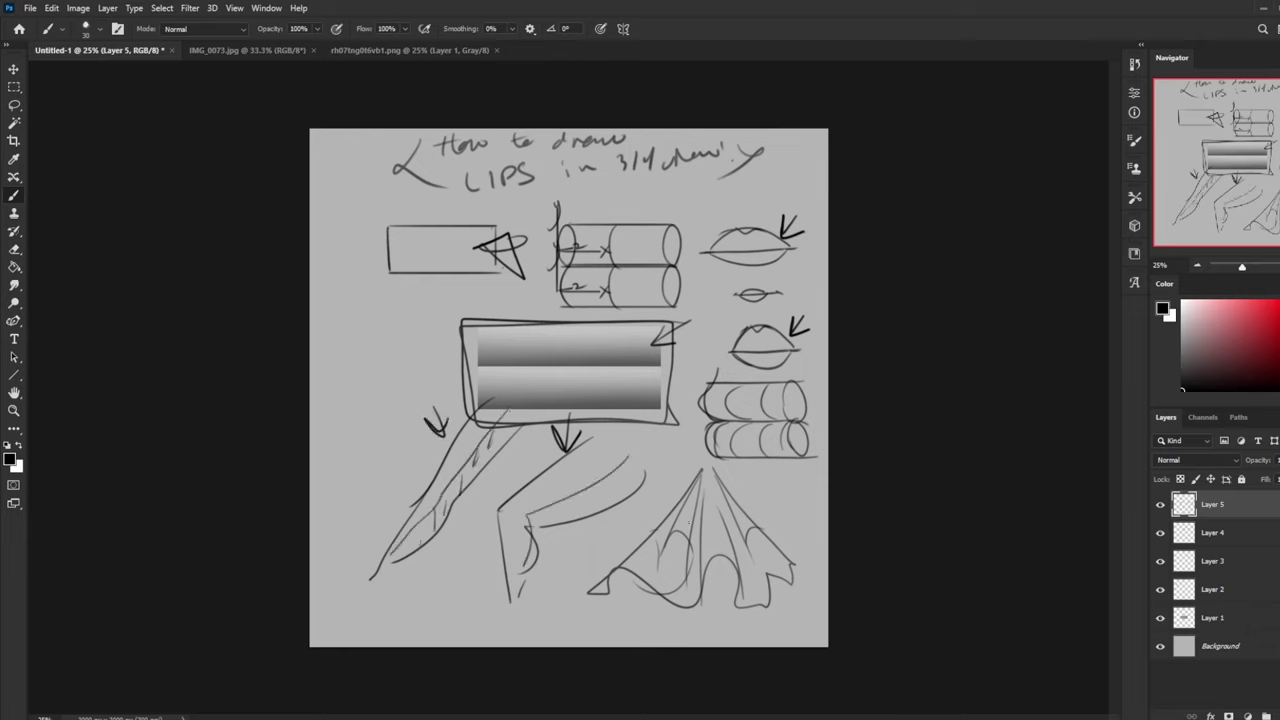
pyautogui.moveTo(702, 493); pyautogui.dragTo(688, 573)
pyautogui.moveTo(702, 553); pyautogui.dragTo(700, 607)
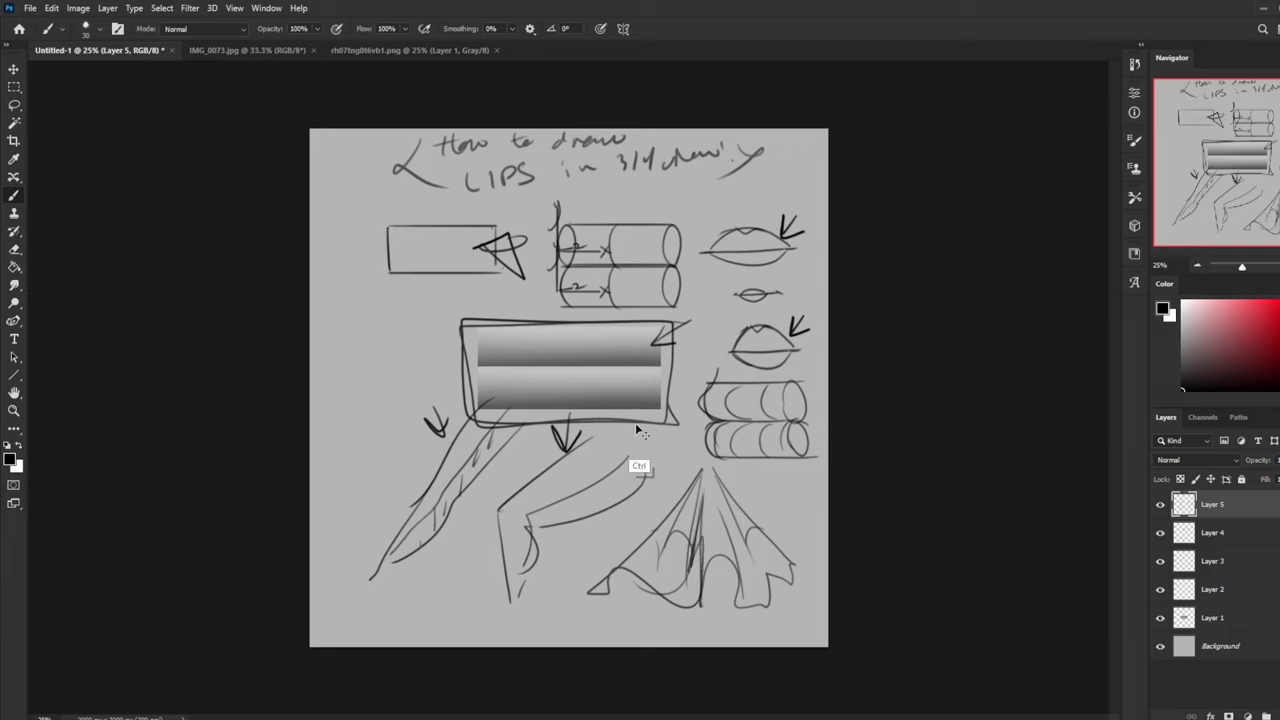
# Step: Undo the shadow lines, arrows, cloth, leg and limb sketches beneath the framed bars
pyautogui.hotkey('ctrl', 'z')
pyautogui.hotkey('ctrl', 'z')
pyautogui.hotkey('ctrl', 'z')
pyautogui.hotkey('ctrl', 'z')
pyautogui.hotkey('ctrl', 'z')
pyautogui.hotkey('ctrl', 'z')
pyautogui.hotkey('ctrl', 'z')
pyautogui.hotkey('ctrl', 'z')
pyautogui.hotkey('ctrl', 'z')
pyautogui.hotkey('ctrl', 'z')
pyautogui.hotkey('ctrl', 'z')
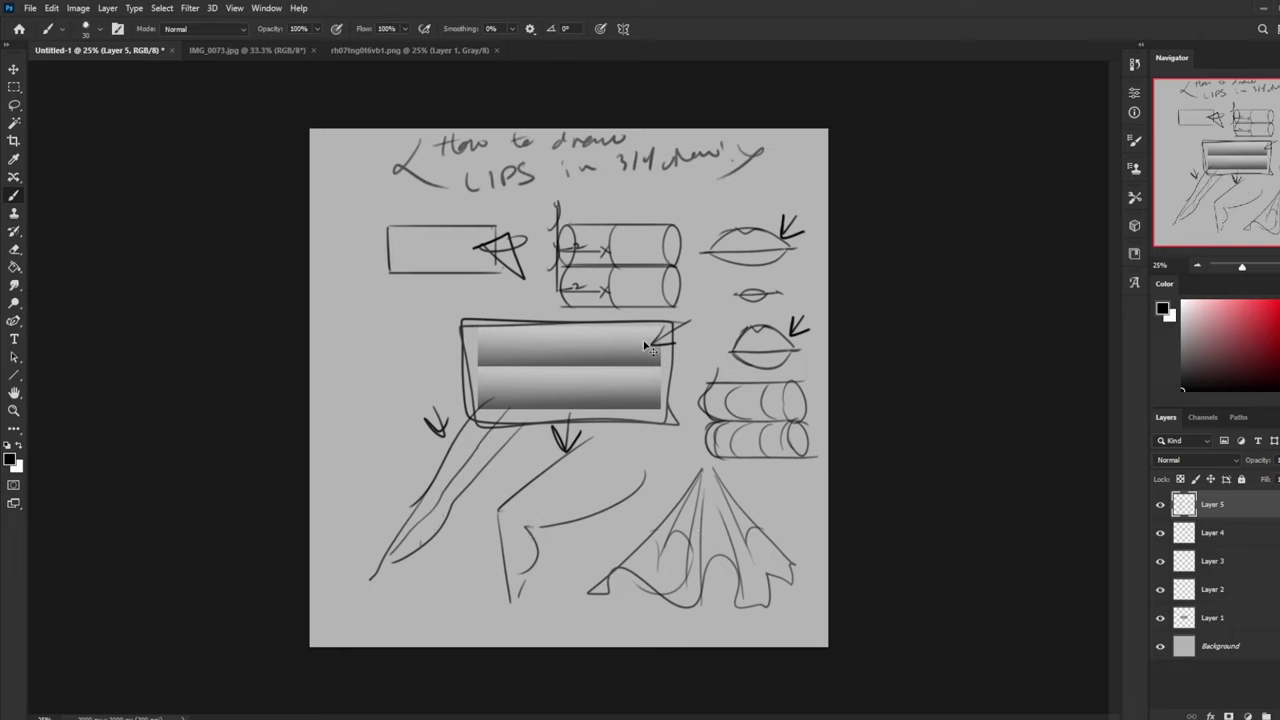
pyautogui.hotkey('ctrl', 'z')
pyautogui.hotkey('ctrl', 'z')
pyautogui.hotkey('ctrl', 'z')
pyautogui.hotkey('ctrl', 'z')
pyautogui.hotkey('ctrl', 'z')
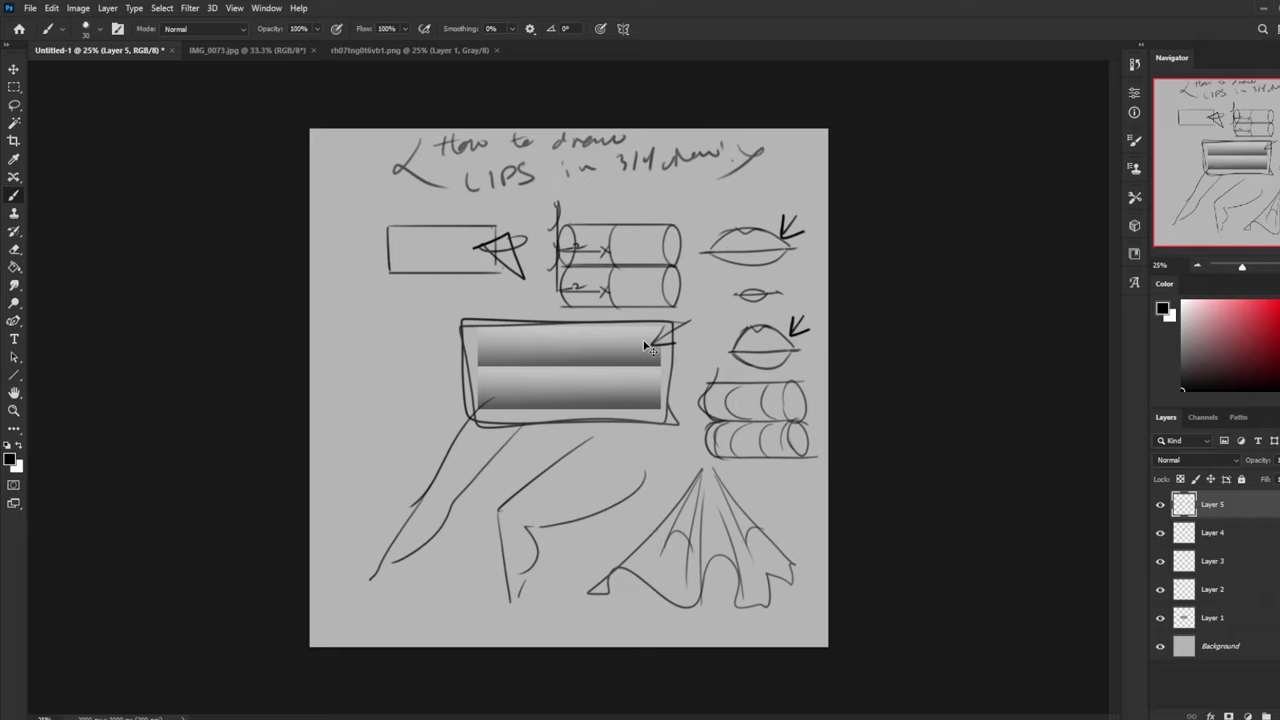
pyautogui.hotkey('ctrl', 'z')
pyautogui.hotkey('ctrl', 'z')
pyautogui.hotkey('ctrl', 'z')
pyautogui.hotkey('ctrl', 'z')
pyautogui.hotkey('ctrl', 'z')
pyautogui.hotkey('ctrl', 'z')
pyautogui.hotkey('ctrl', 'z')
pyautogui.hotkey('ctrl', 'z')
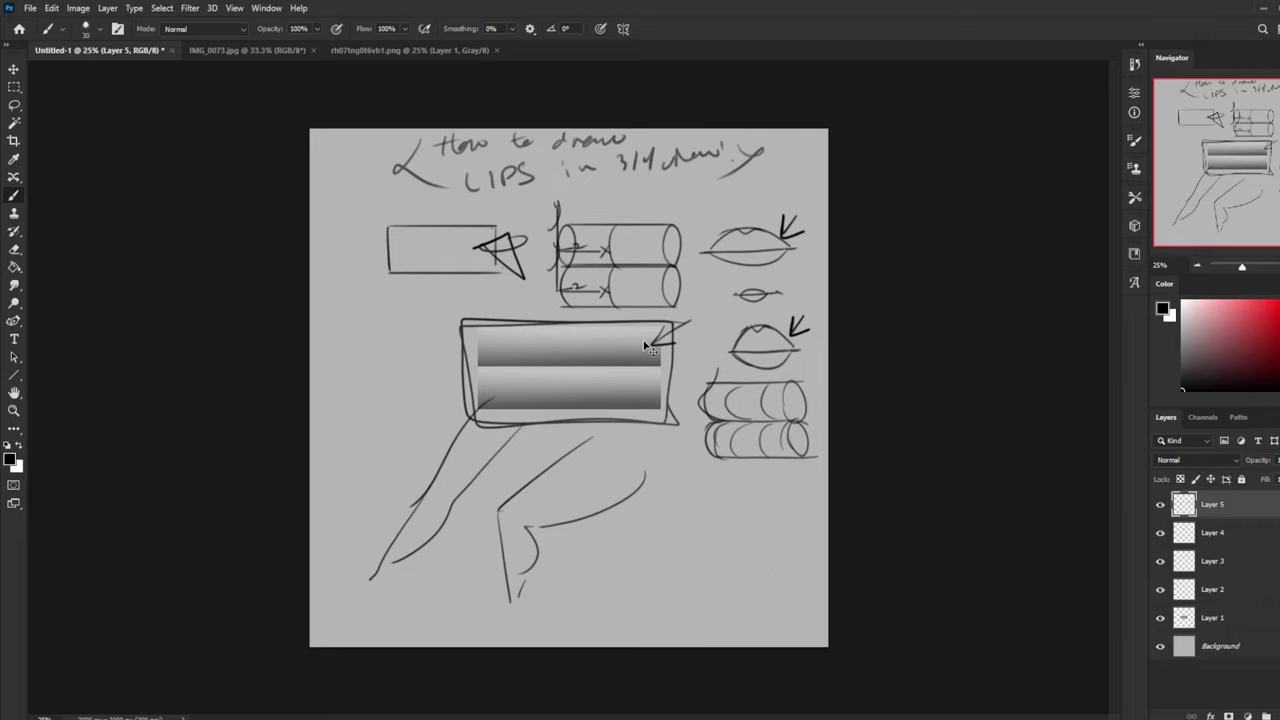
pyautogui.hotkey('ctrl', 'z')
pyautogui.hotkey('ctrl', 'z')
pyautogui.hotkey('ctrl', 'z')
pyautogui.hotkey('ctrl', 'z')
pyautogui.hotkey('ctrl', 'z')
pyautogui.hotkey('ctrl', 'z')
pyautogui.hotkey('ctrl', 'z')
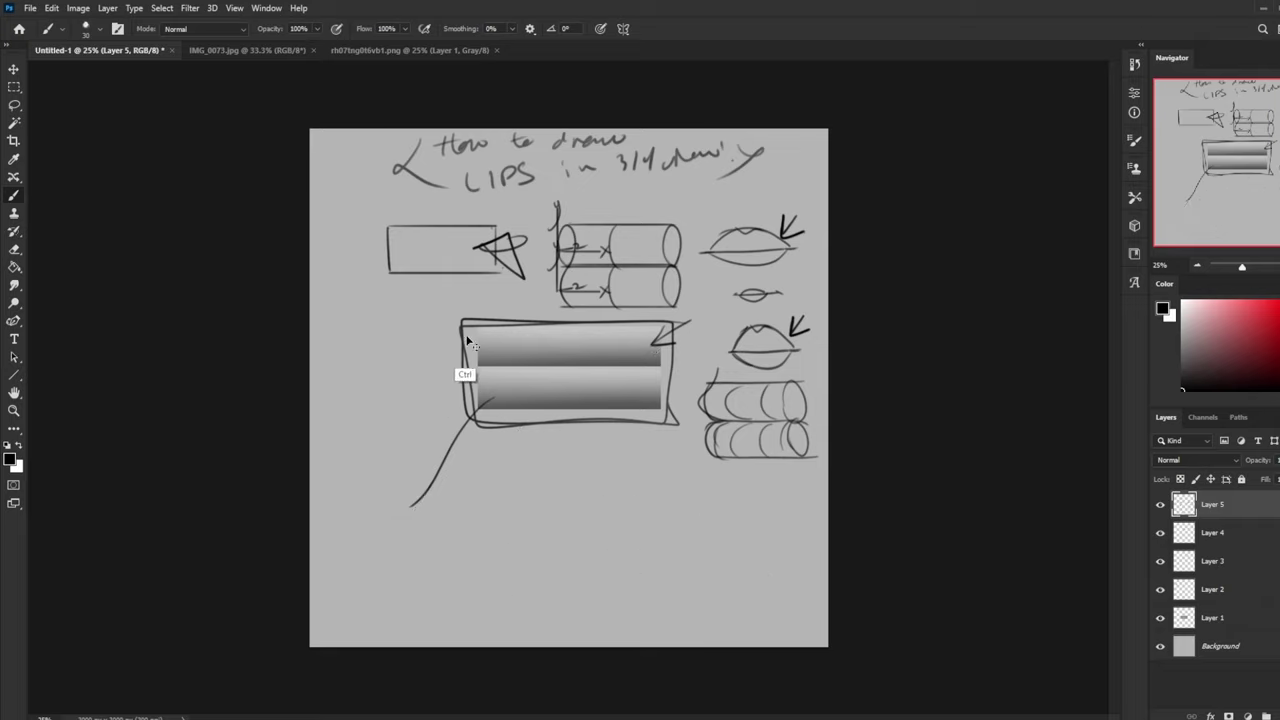
# Step: Draw a sphere with crossing elliptical contour lines to the left of the framed bars
pyautogui.moveTo(380, 296)
pyautogui.mouseDown()
pyautogui.moveTo(353, 332)
pyautogui.moveTo(384, 293)
pyautogui.mouseUp()
pyautogui.moveTo(350, 344)
pyautogui.mouseDown()
pyautogui.moveTo(428, 336)
pyautogui.moveTo(398, 372)
pyautogui.mouseUp()
pyautogui.moveTo(384, 288); pyautogui.dragTo(378, 336)
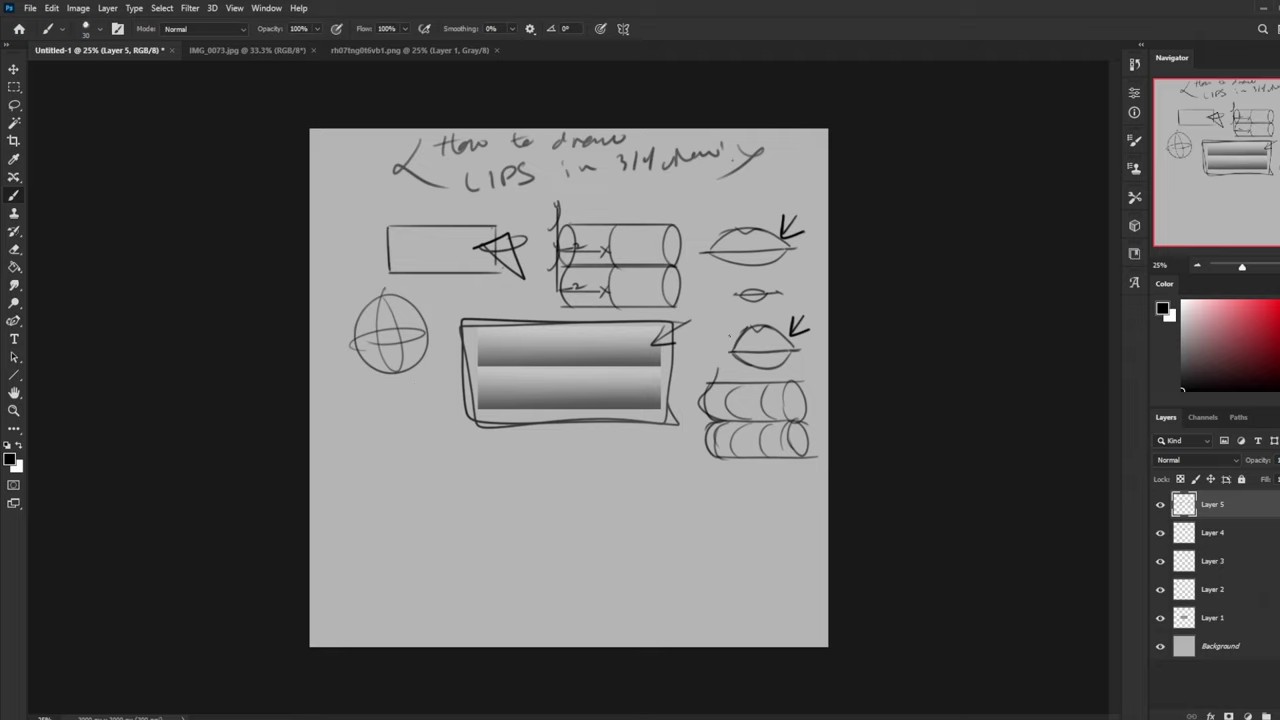
# Step: Undo the contoured sphere and the arrow strokes at the bars' upper right corner
pyautogui.hotkey('ctrl', 'z')
pyautogui.hotkey('ctrl', 'z')
pyautogui.hotkey('ctrl', 'z')
pyautogui.hotkey('ctrl', 'z')
pyautogui.hotkey('ctrl', 'z')
pyautogui.hotkey('ctrl', 'z')
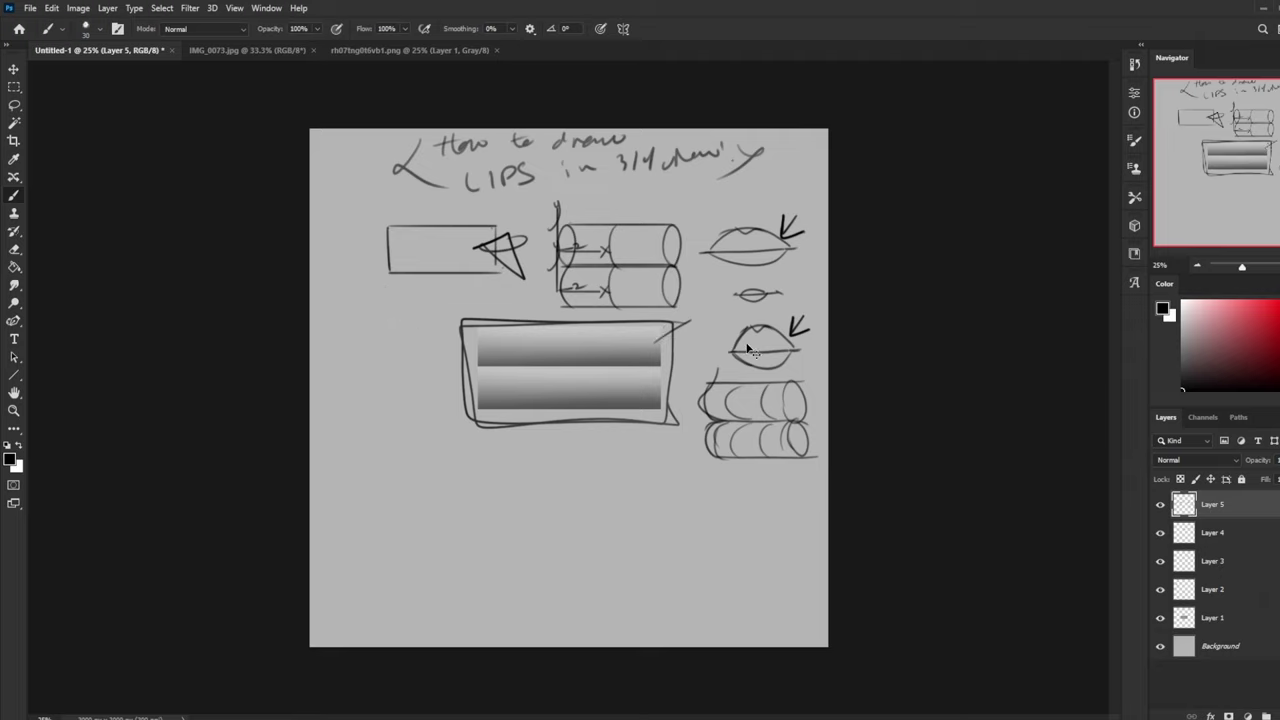
pyautogui.moveTo(701, 325); pyautogui.dragTo(691, 344)
pyautogui.hotkey('ctrl', 'z')
pyautogui.hotkey('ctrl', 'z')
# Step: Draw a smaller contoured sphere left of the bars, hatch its lower part and add a light arrow above it
pyautogui.moveTo(383, 289)
pyautogui.mouseDown()
pyautogui.moveTo(357, 335)
pyautogui.moveTo(384, 290)
pyautogui.moveTo(408, 322)
pyautogui.moveTo(378, 356)
pyautogui.mouseUp()
pyautogui.hotkey('ctrl', 'z')
pyautogui.moveTo(384, 288); pyautogui.dragTo(380, 358)
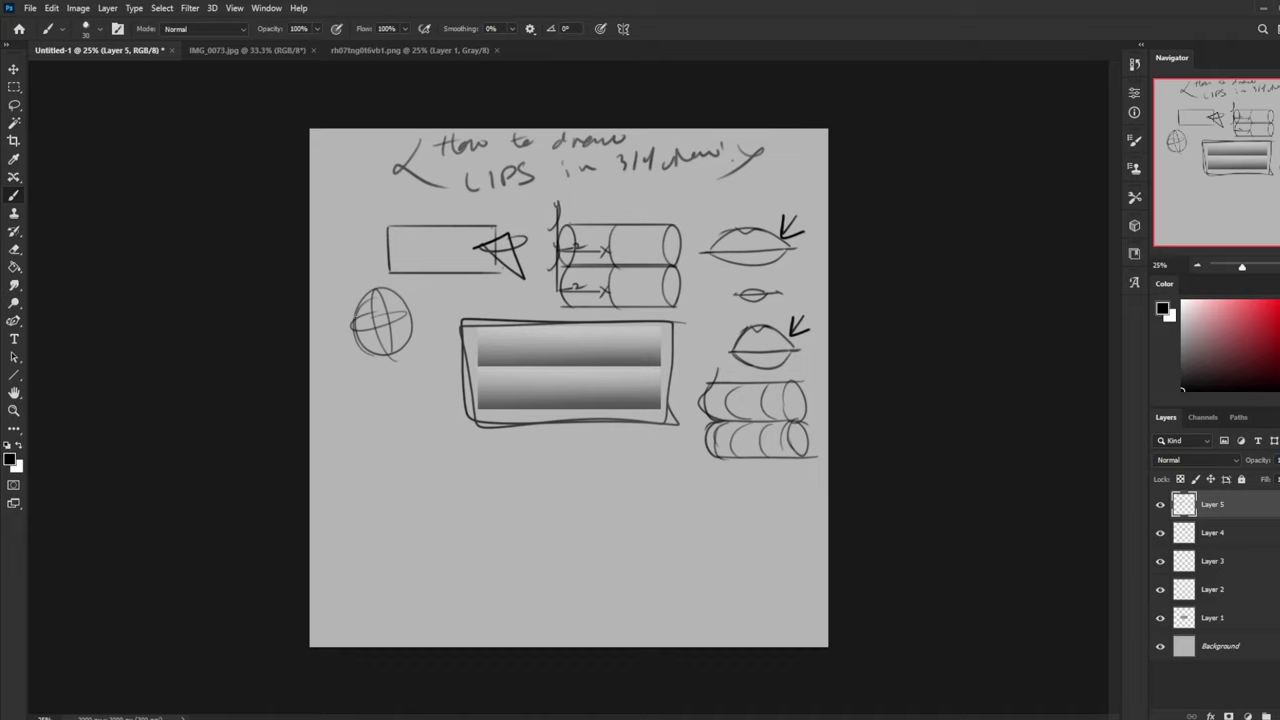
pyautogui.moveTo(354, 342)
pyautogui.mouseDown()
pyautogui.moveTo(387, 345)
pyautogui.moveTo(412, 320)
pyautogui.mouseUp()
pyautogui.moveTo(351, 256); pyautogui.dragTo(356, 280)
pyautogui.moveTo(344, 266); pyautogui.dragTo(366, 264)
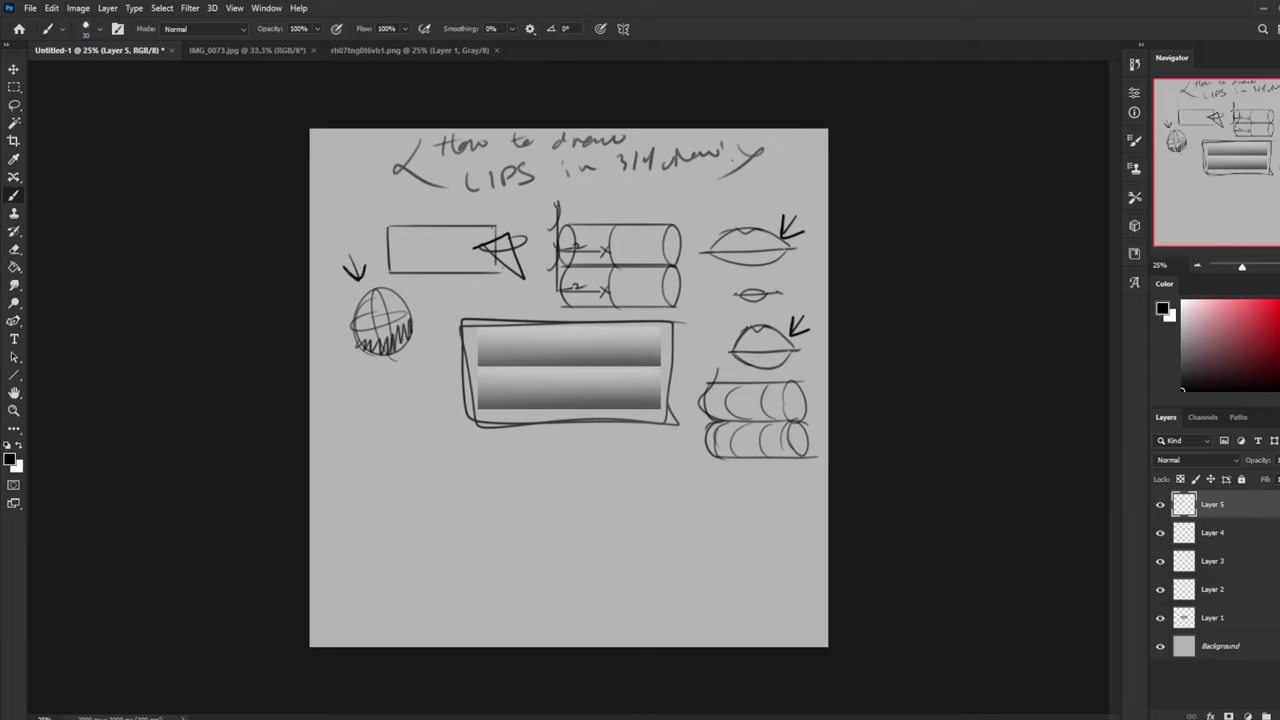
# Step: Try an arrow toward the bars' upper right corner, and undo it along with the hatched sphere and its light arrow
pyautogui.moveTo(713, 297); pyautogui.dragTo(684, 334)
pyautogui.moveTo(686, 314)
pyautogui.mouseDown()
pyautogui.moveTo(683, 336)
pyautogui.moveTo(710, 331)
pyautogui.mouseUp()
pyautogui.hotkey('ctrl', 'z')
pyautogui.hotkey('ctrl', 'z')
pyautogui.hotkey('ctrl', 'z')
pyautogui.hotkey('ctrl', 'z')
pyautogui.hotkey('ctrl', 'z')
pyautogui.hotkey('ctrl', 'z')
pyautogui.hotkey('ctrl', 'z')
pyautogui.hotkey('ctrl', 'z')
pyautogui.hotkey('ctrl', 'z')
pyautogui.hotkey('ctrl', 'z')
pyautogui.hotkey('ctrl', 'z')
pyautogui.hotkey('ctrl', 'z')
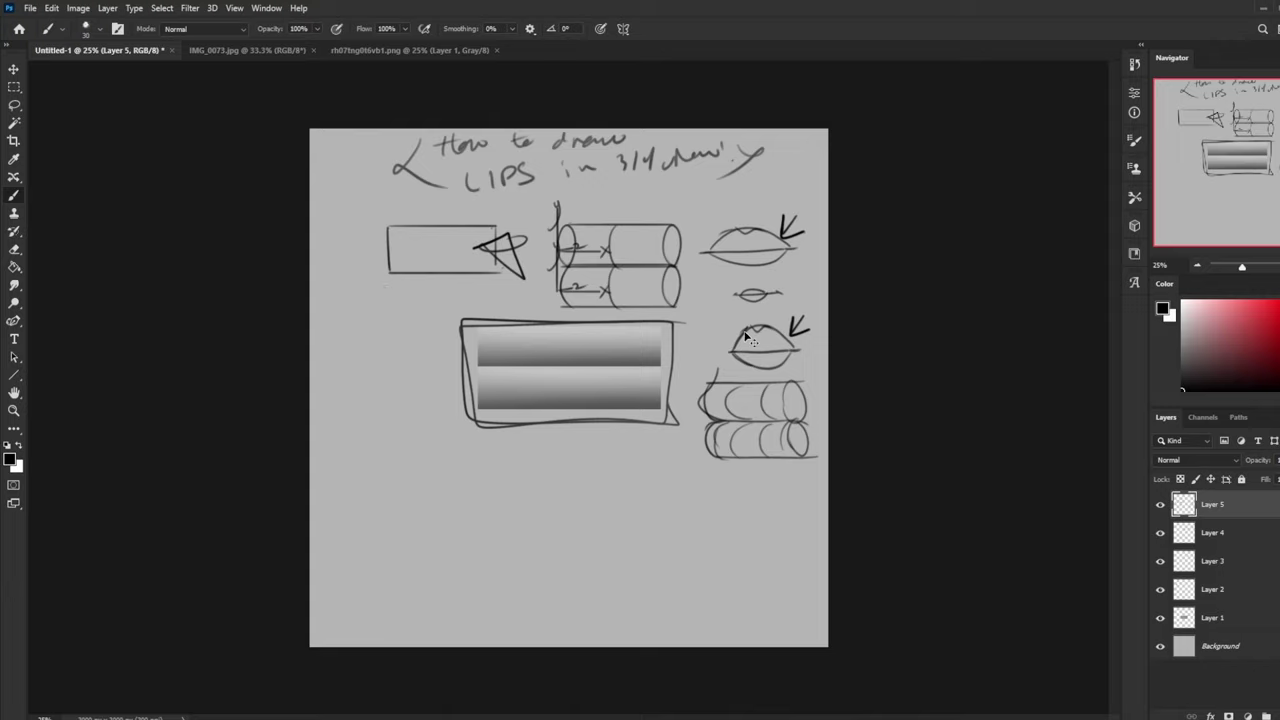
# Step: Undo the frame around the shaded bars and the strokes at the rectangle's end, and draw a light arrow above the stacked cylinders
pyautogui.hotkey('ctrl', 'z')
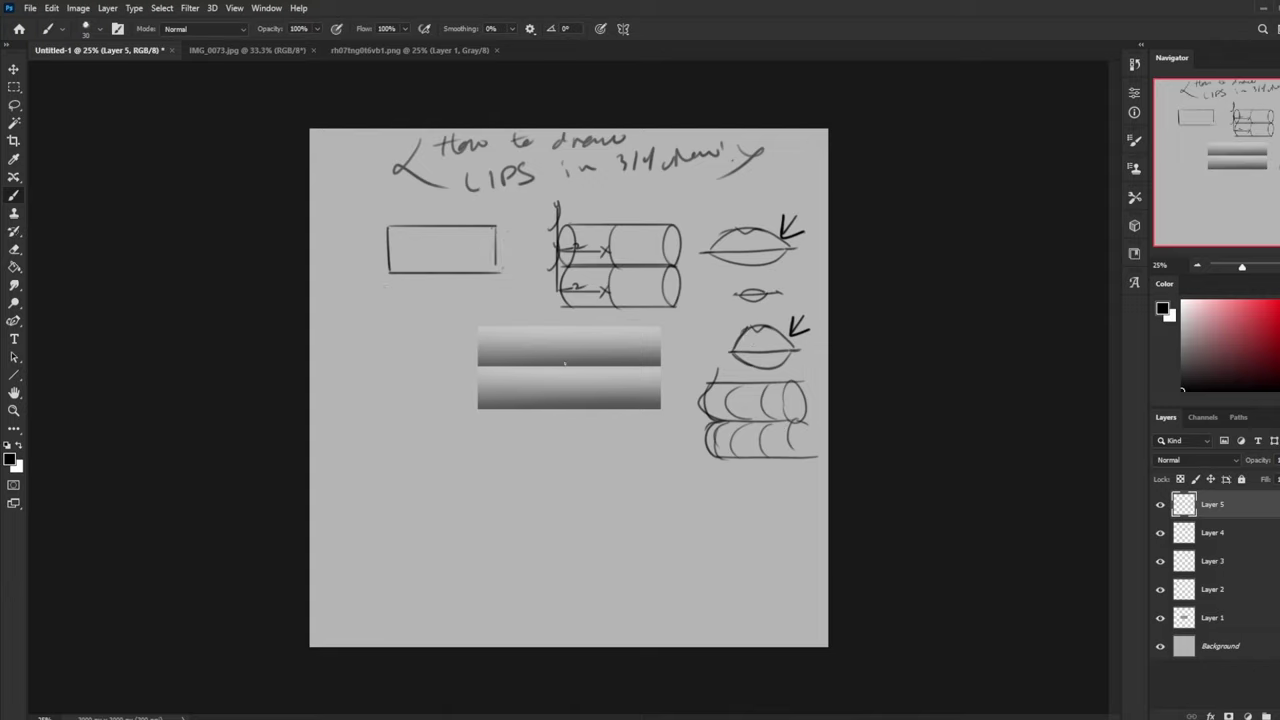
pyautogui.moveTo(660, 201)
pyautogui.mouseDown()
pyautogui.moveTo(645, 216)
pyautogui.moveTo(656, 215)
pyautogui.mouseUp()
pyautogui.moveTo(668, 312)
pyautogui.mouseDown()
pyautogui.moveTo(460, 420)
pyautogui.moveTo(665, 308)
pyautogui.mouseUp()
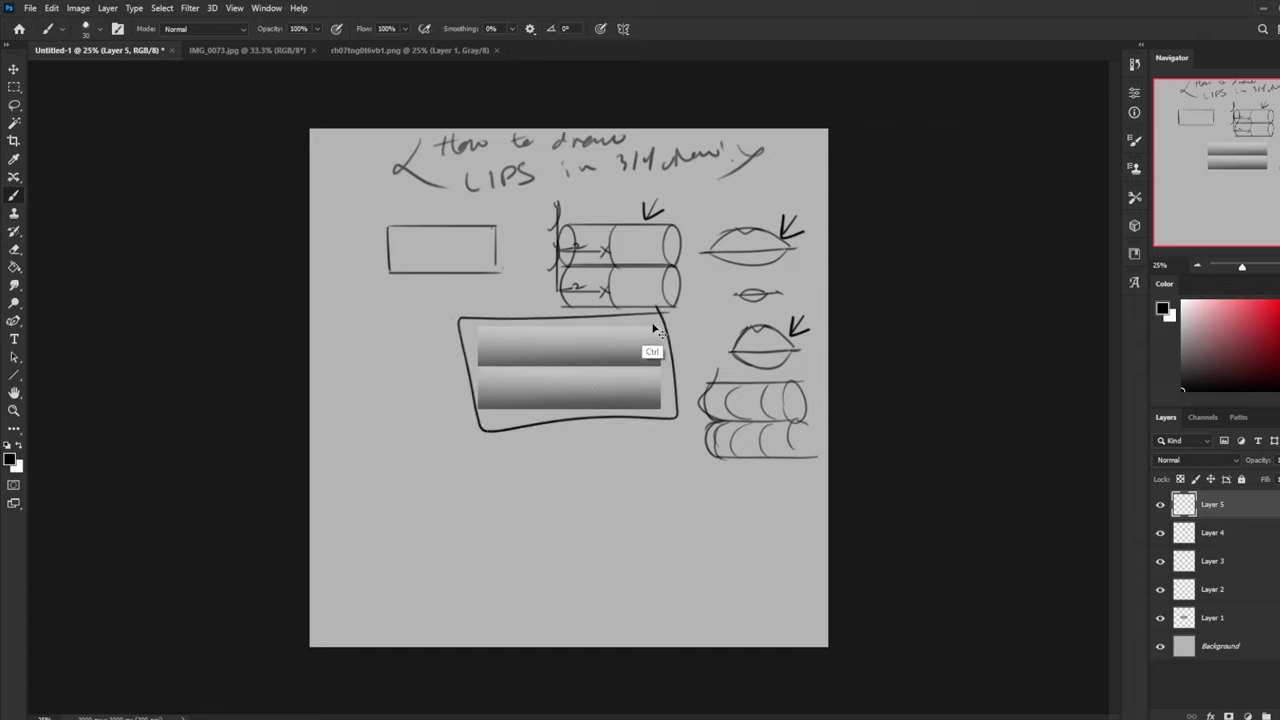
pyautogui.hotkey('ctrl', 'z')
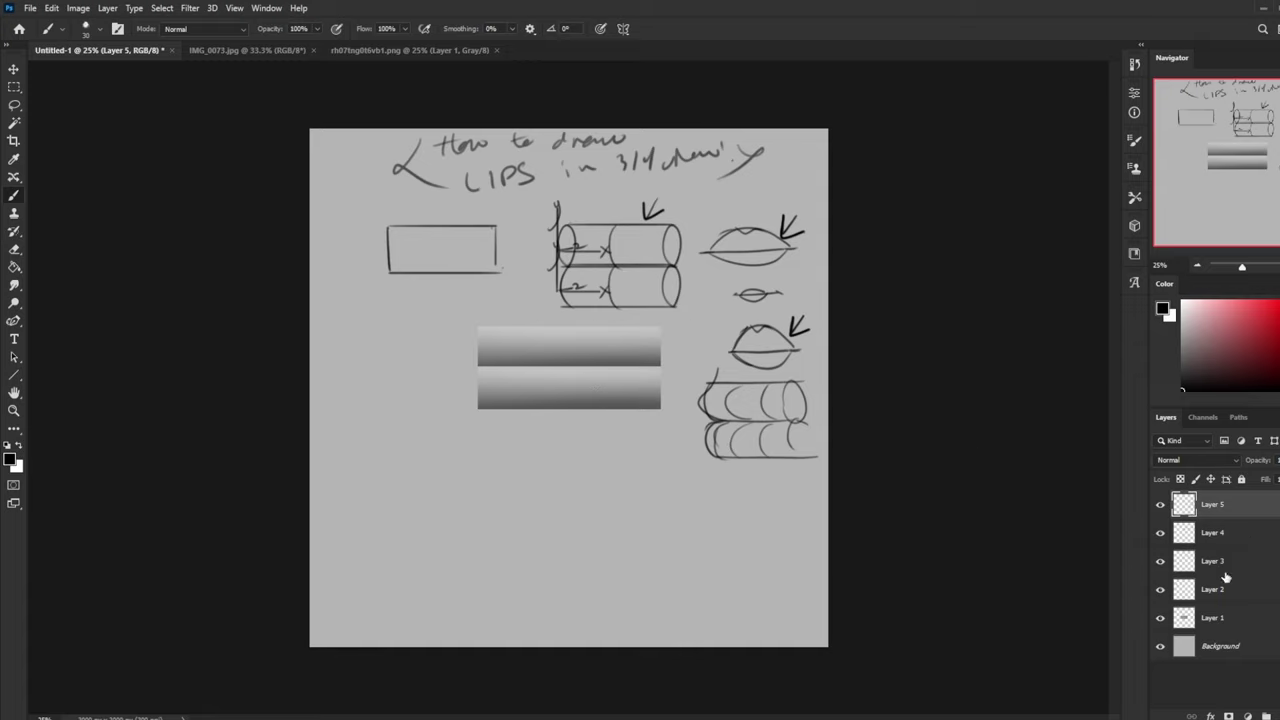
# Step: Merge Layer 1 through Layer 5 into a single layer above the background
pyautogui.keyDown('shift'); pyautogui.click(1228, 616); pyautogui.keyUp('shift')
pyautogui.rightClick(1228, 616)
pyautogui.click(1138, 422)
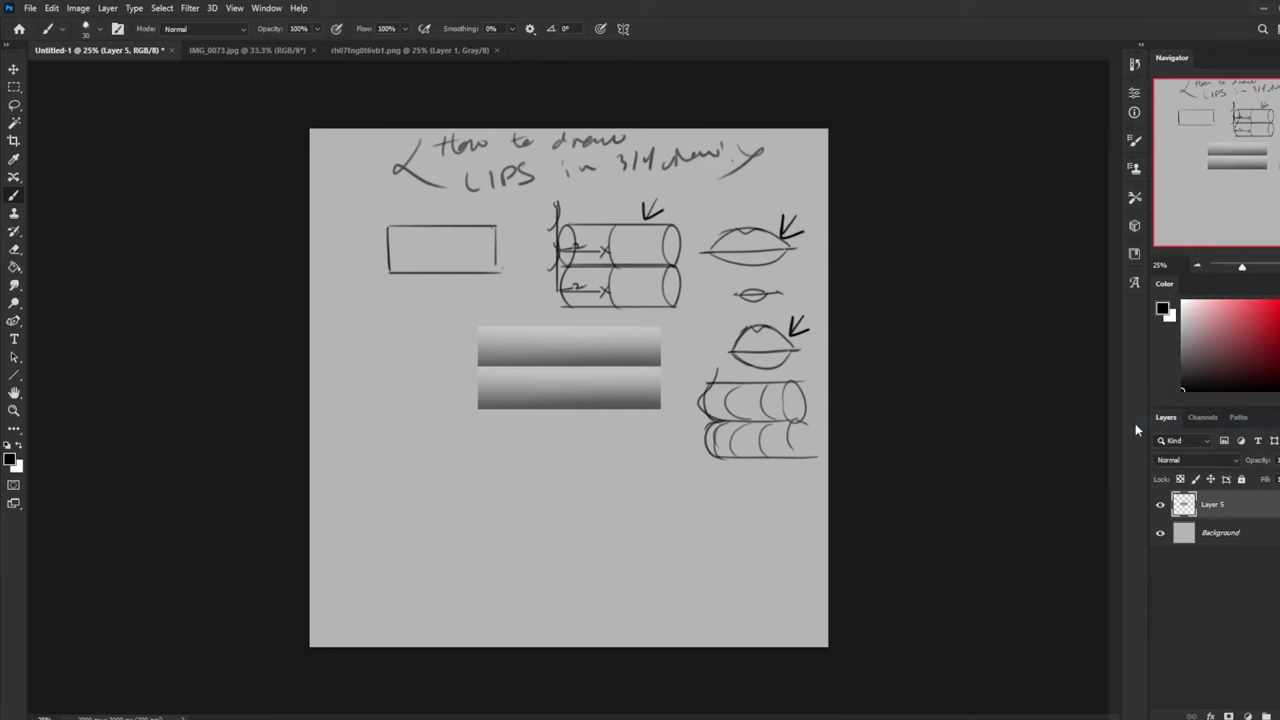
# Step: Copy the pair of shaded bars to a new layer and place the copy directly below the originals
pyautogui.press('m')
pyautogui.moveTo(458, 321)
pyautogui.mouseDown()
pyautogui.moveTo(674, 420)
pyautogui.moveTo(630, 390)
pyautogui.moveTo(632, 519)
pyautogui.mouseUp()
pyautogui.hotkey('ctrl', 'j')
pyautogui.press('v')
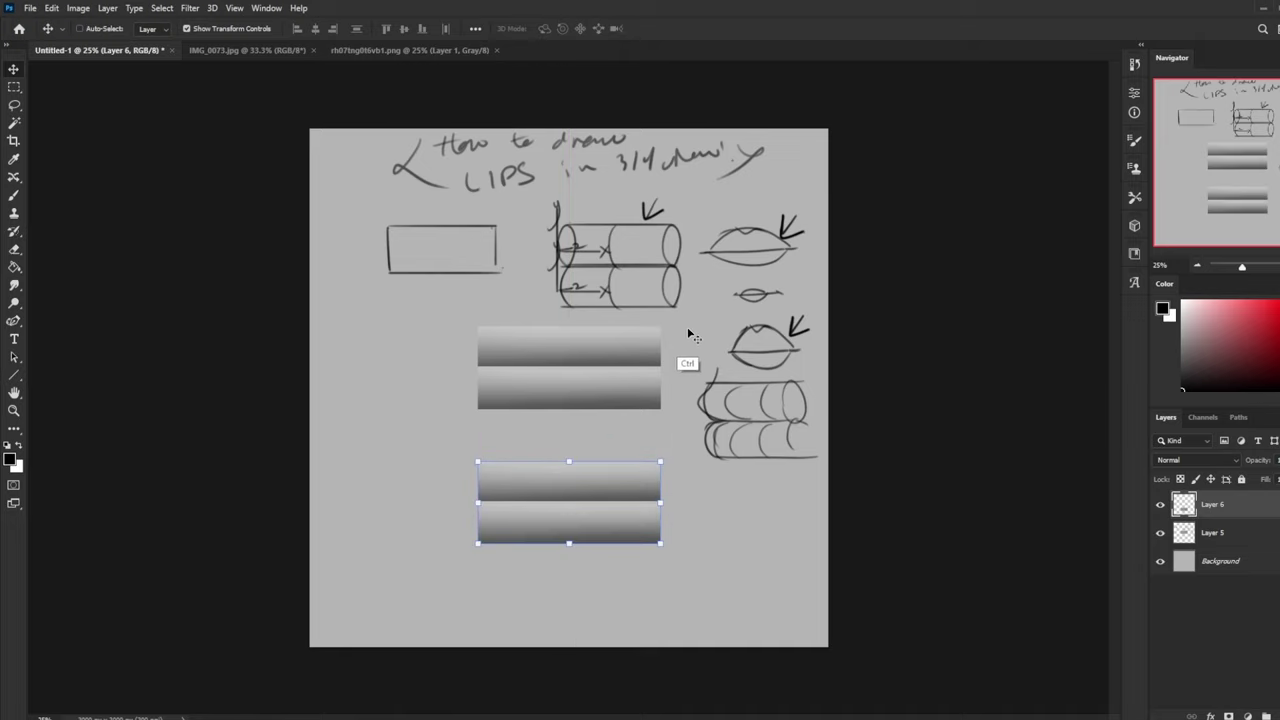
# Step: Try to narrow the lower copy of the shaded bars from one side, and cancel the transform
pyautogui.hotkey('ctrl', '+')
pyautogui.moveTo(777, 469); pyautogui.dragTo(789, 319)
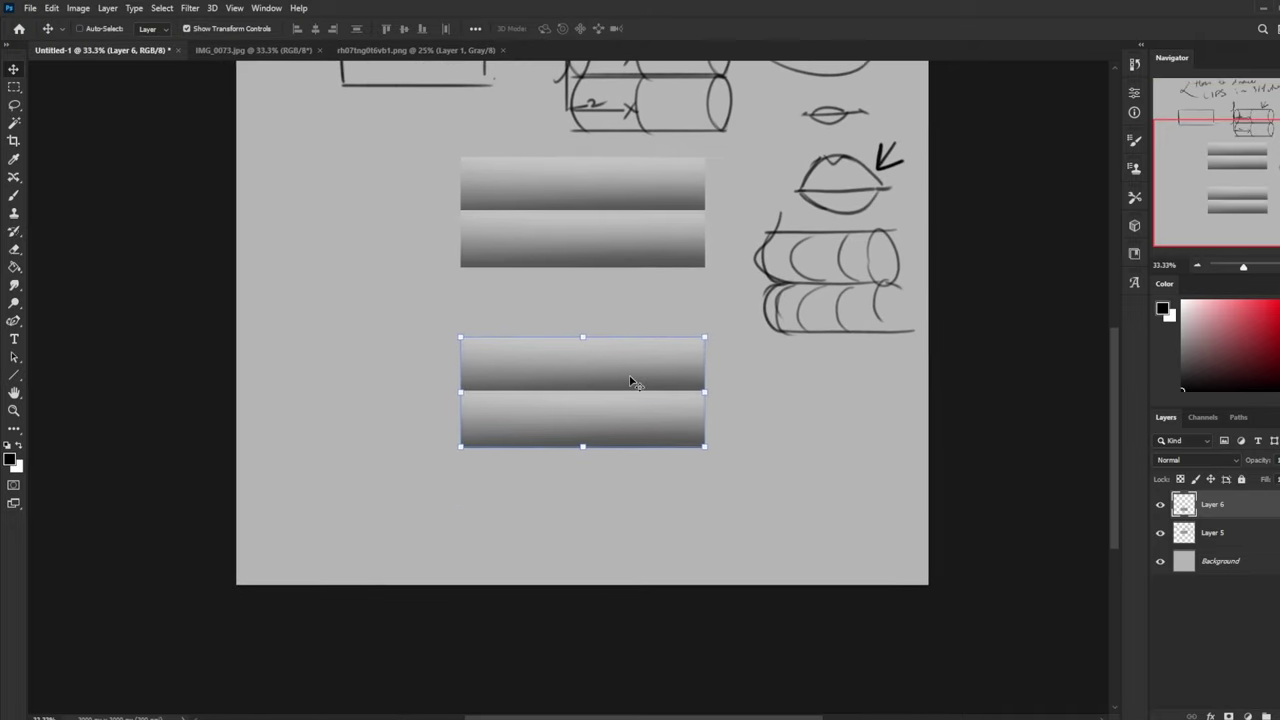
pyautogui.press('m')
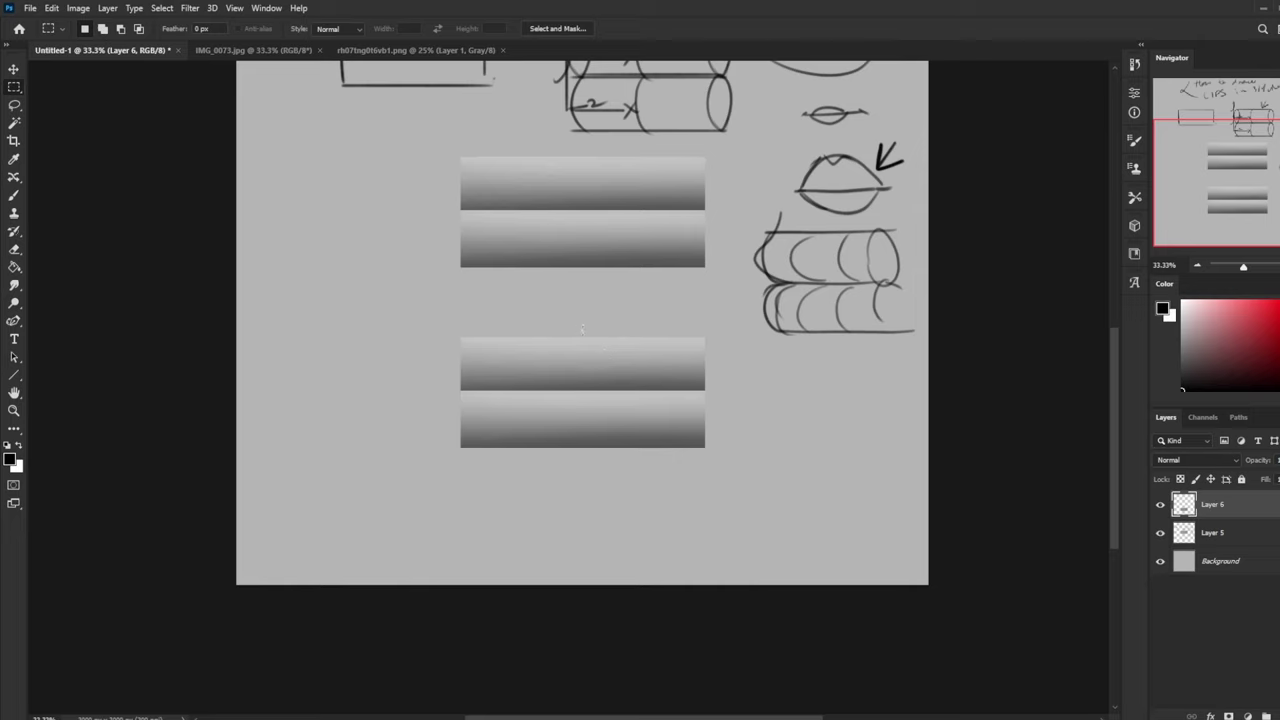
pyautogui.press('v')
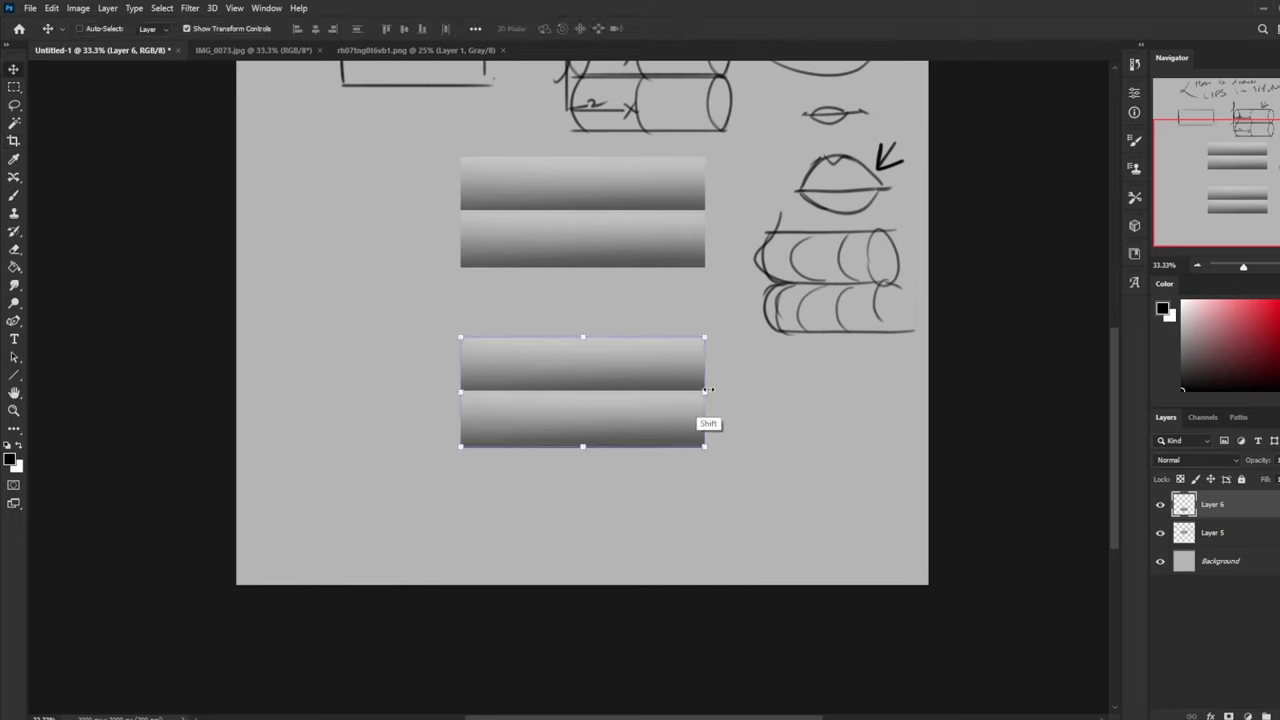
pyautogui.moveTo(705, 392); pyautogui.dragTo(663, 394)
pyautogui.click(662, 28)
pyautogui.press('b')
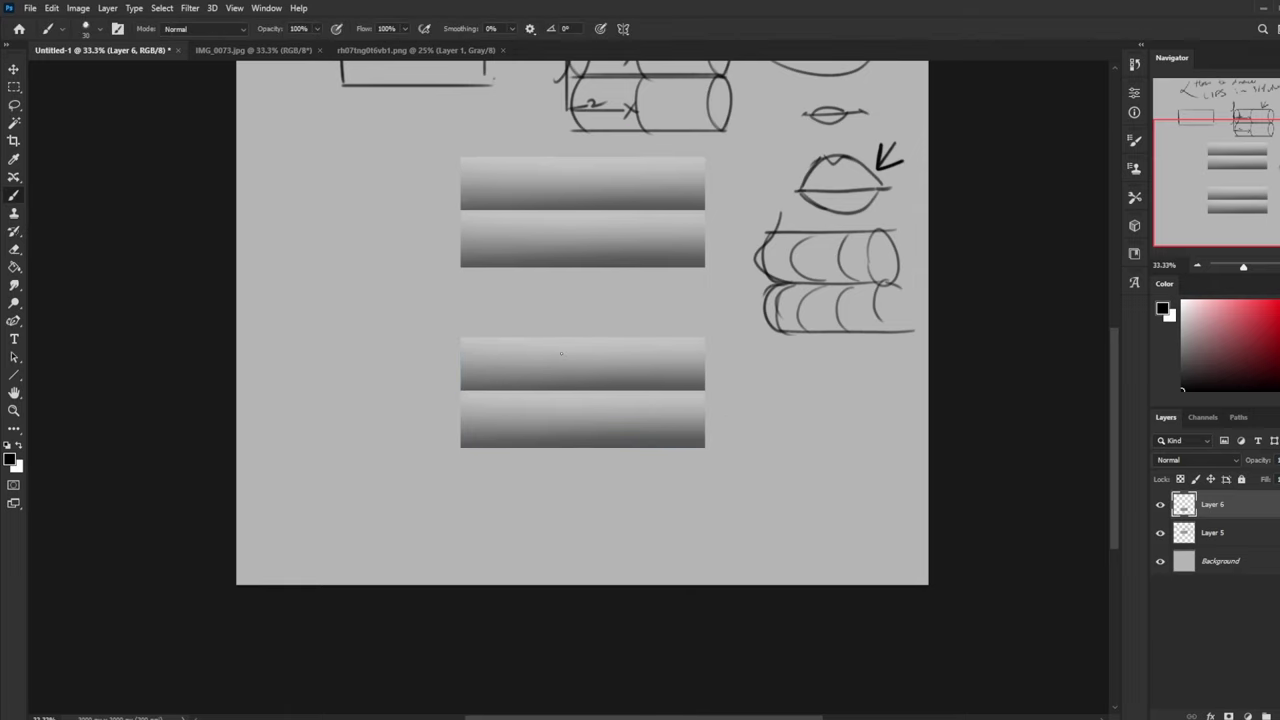
# Step: Try contour strokes across one end of the lower shaded bars and undo them
pyautogui.moveTo(471, 334)
pyautogui.mouseDown()
pyautogui.moveTo(468, 373)
pyautogui.moveTo(467, 344)
pyautogui.moveTo(465, 379)
pyautogui.moveTo(479, 391)
pyautogui.moveTo(480, 448)
pyautogui.mouseUp()
pyautogui.hotkey('ctrl', 'z')
pyautogui.hotkey('ctrl', 'z')
pyautogui.hotkey('ctrl', 'z')
# Step: Draw a row of five curved contour lines beside the upper bars and start a second row beneath it
pyautogui.scroll(4, 634, 183)
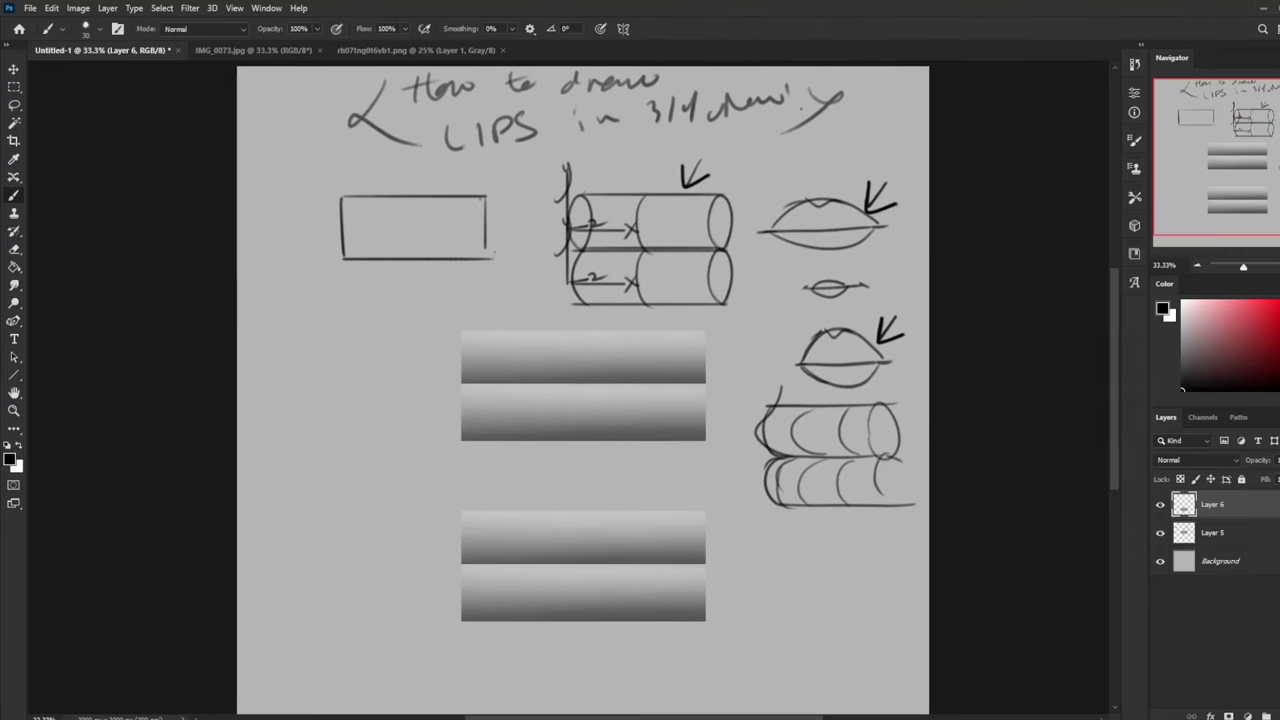
pyautogui.moveTo(314, 285)
pyautogui.mouseDown()
pyautogui.moveTo(292, 300)
pyautogui.moveTo(316, 362)
pyautogui.moveTo(324, 322)
pyautogui.moveTo(346, 366)
pyautogui.mouseUp()
pyautogui.moveTo(376, 287); pyautogui.dragTo(376, 367)
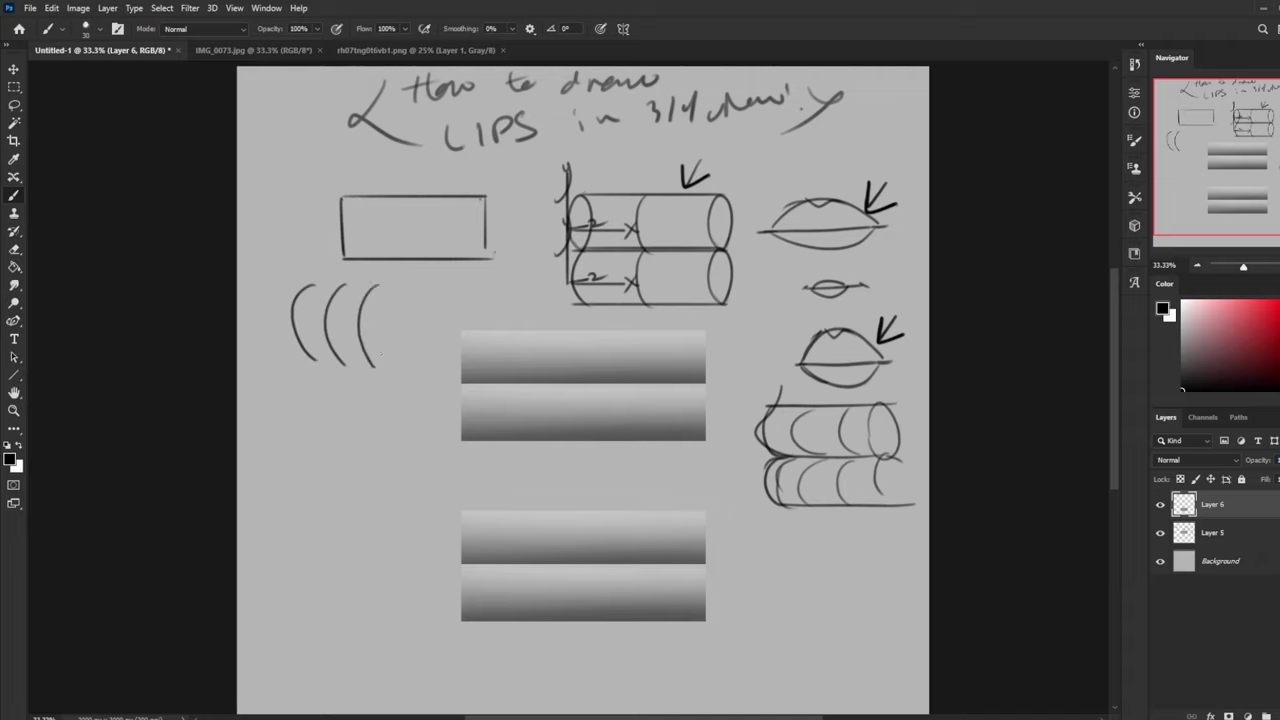
pyautogui.moveTo(410, 285); pyautogui.dragTo(410, 360)
pyautogui.moveTo(450, 287); pyautogui.dragTo(455, 354)
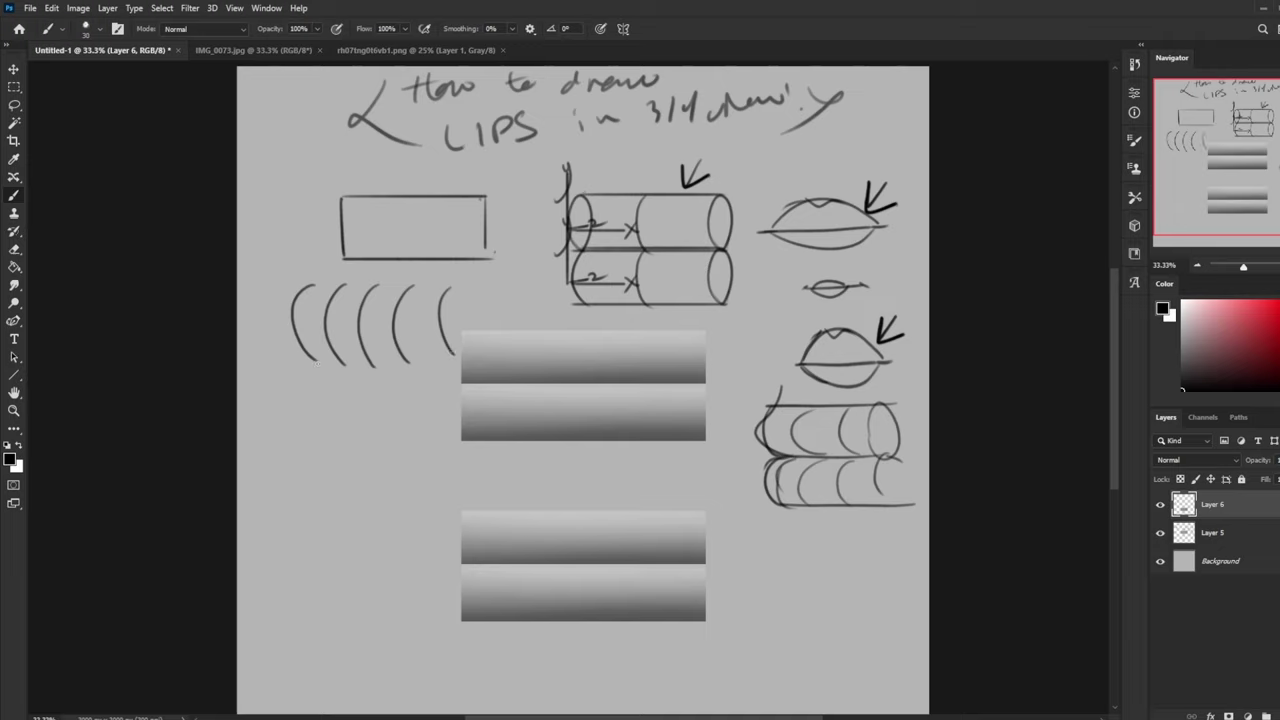
pyautogui.moveTo(315, 362)
pyautogui.mouseDown()
pyautogui.moveTo(317, 420)
pyautogui.moveTo(347, 426)
pyautogui.mouseUp()
# Step: Undo both rows of curved contour lines below the rectangle
pyautogui.hotkey('ctrl', 'z')
pyautogui.hotkey('ctrl', 'z')
pyautogui.hotkey('ctrl', 'z')
pyautogui.hotkey('ctrl', 'z')
pyautogui.hotkey('ctrl', 'z')
pyautogui.hotkey('ctrl', 'z')
pyautogui.hotkey('ctrl', 'z')
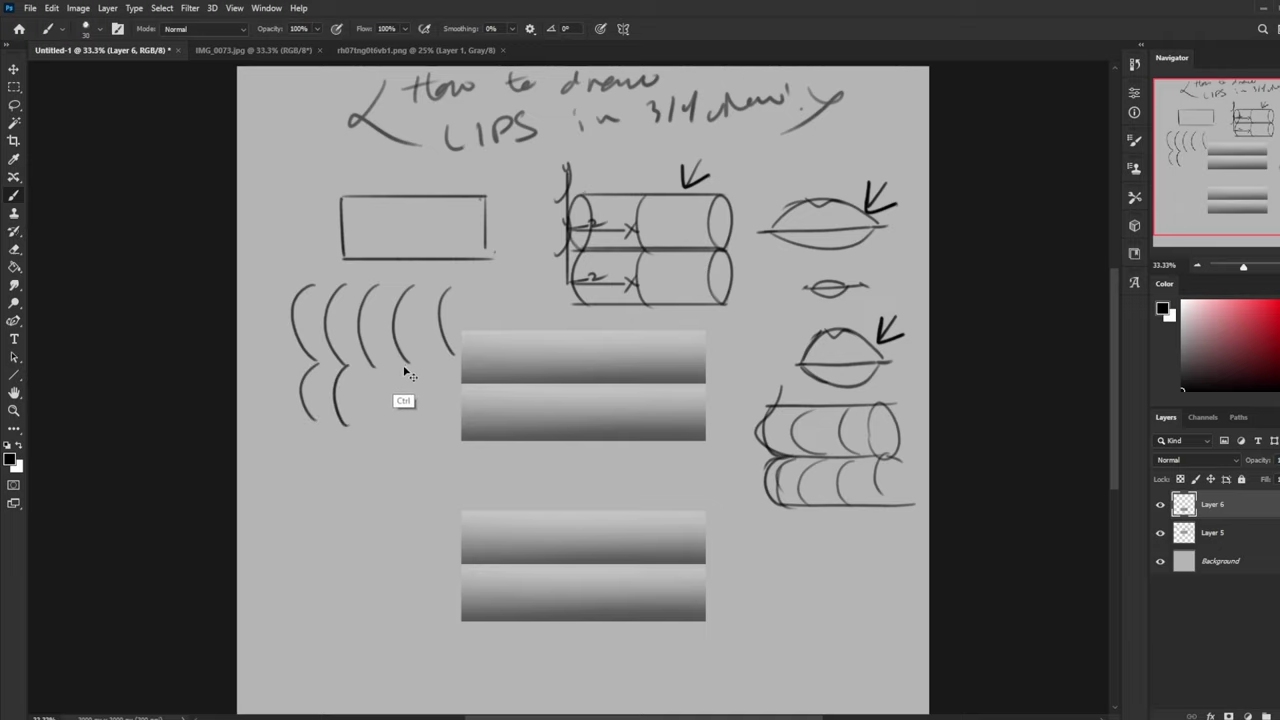
# Step: Draw two smaller stacked rows of curved contour lines below the rectangle, separated by a straight horizontal line
pyautogui.moveTo(286, 352)
pyautogui.mouseDown()
pyautogui.moveTo(405, 353)
pyautogui.moveTo(296, 308)
pyautogui.mouseUp()
pyautogui.moveTo(318, 352)
pyautogui.mouseDown()
pyautogui.moveTo(324, 302)
pyautogui.moveTo(354, 301)
pyautogui.mouseUp()
pyautogui.moveTo(378, 352)
pyautogui.mouseDown()
pyautogui.moveTo(386, 301)
pyautogui.moveTo(398, 302)
pyautogui.mouseUp()
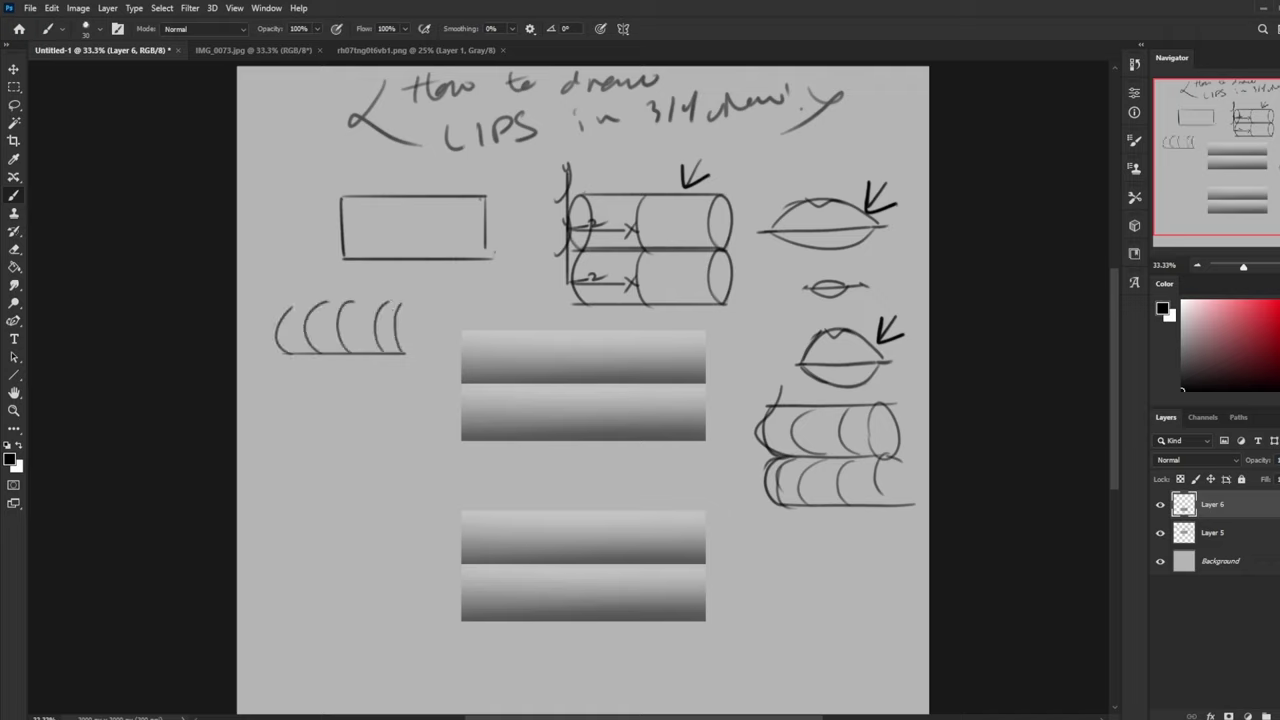
pyautogui.moveTo(289, 354)
pyautogui.mouseDown()
pyautogui.moveTo(294, 402)
pyautogui.moveTo(331, 400)
pyautogui.mouseUp()
pyautogui.moveTo(349, 354); pyautogui.dragTo(359, 401)
pyautogui.moveTo(378, 354)
pyautogui.mouseDown()
pyautogui.moveTo(388, 401)
pyautogui.moveTo(411, 396)
pyautogui.mouseUp()
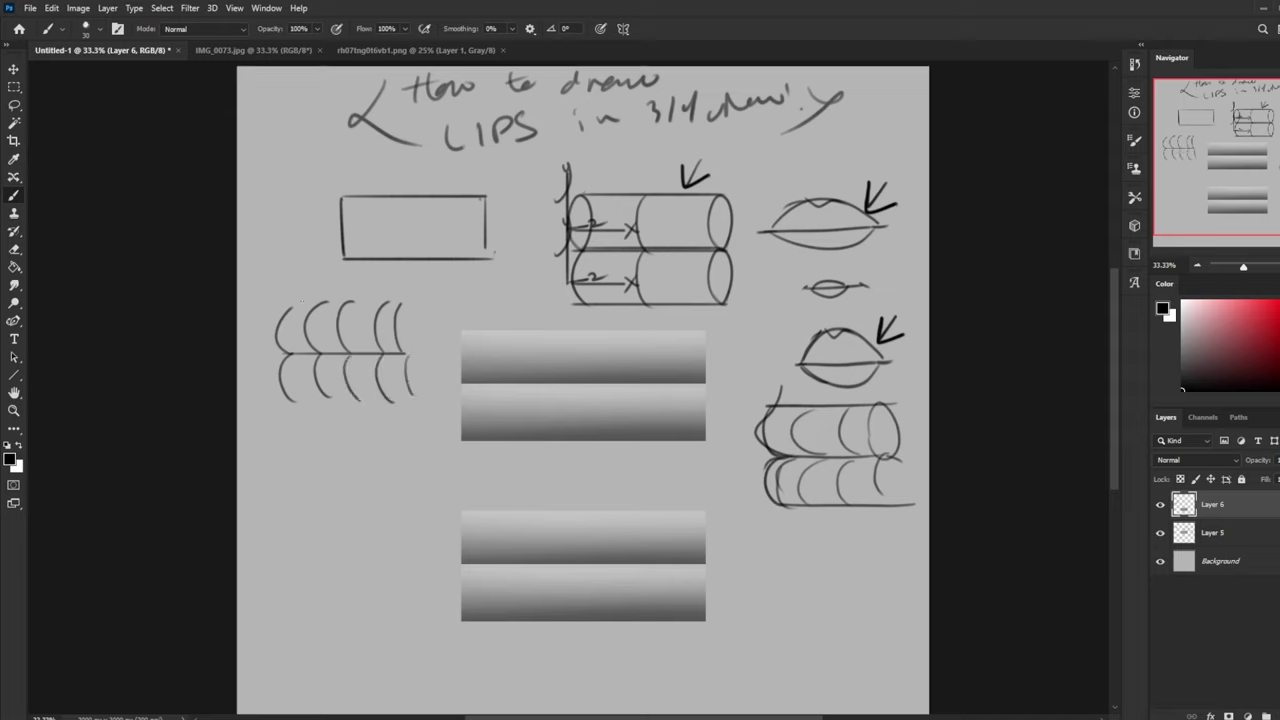
# Step: Add extra contour curves to the stacked rows, darken their dividing line and draw a double-headed arrow along it
pyautogui.moveTo(300, 300)
pyautogui.mouseDown()
pyautogui.moveTo(292, 354)
pyautogui.moveTo(312, 394)
pyautogui.moveTo(347, 351)
pyautogui.moveTo(418, 354)
pyautogui.mouseUp()
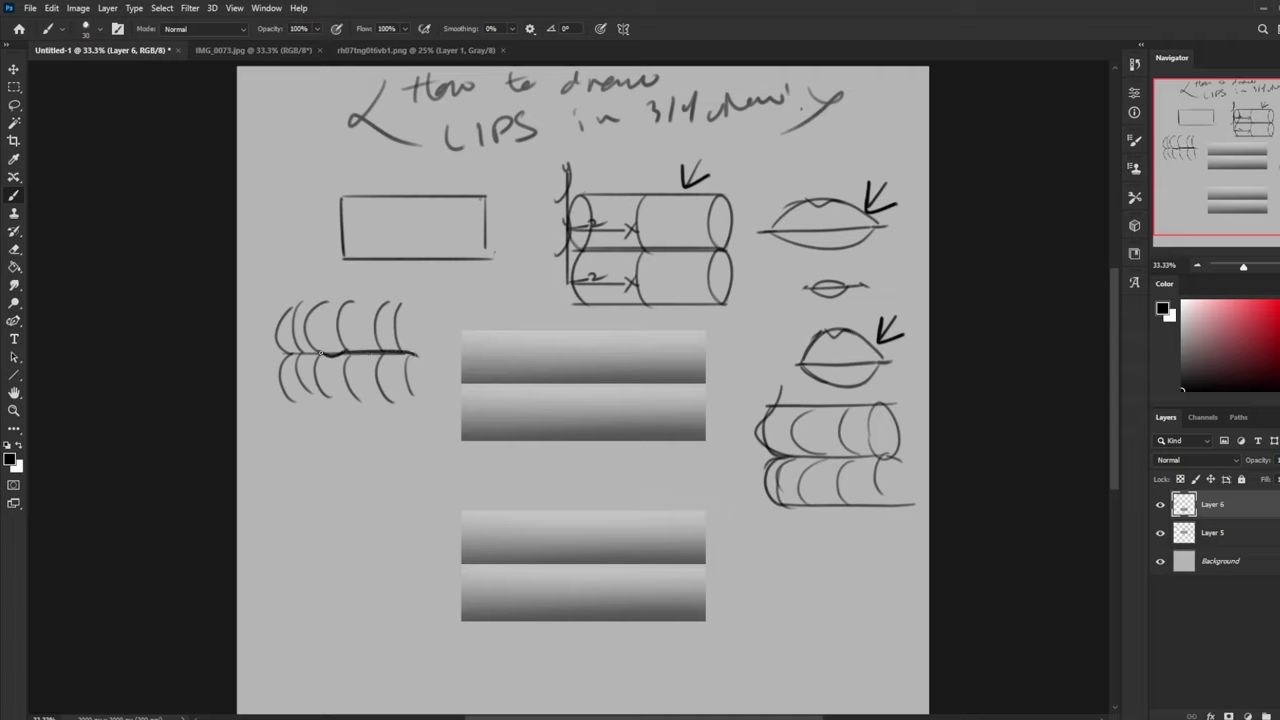
pyautogui.moveTo(320, 353); pyautogui.dragTo(284, 354)
pyautogui.moveTo(339, 311); pyautogui.dragTo(348, 392)
pyautogui.moveTo(336, 342)
pyautogui.mouseDown()
pyautogui.moveTo(428, 340)
pyautogui.moveTo(410, 352)
pyautogui.moveTo(276, 349)
pyautogui.moveTo(306, 359)
pyautogui.mouseUp()
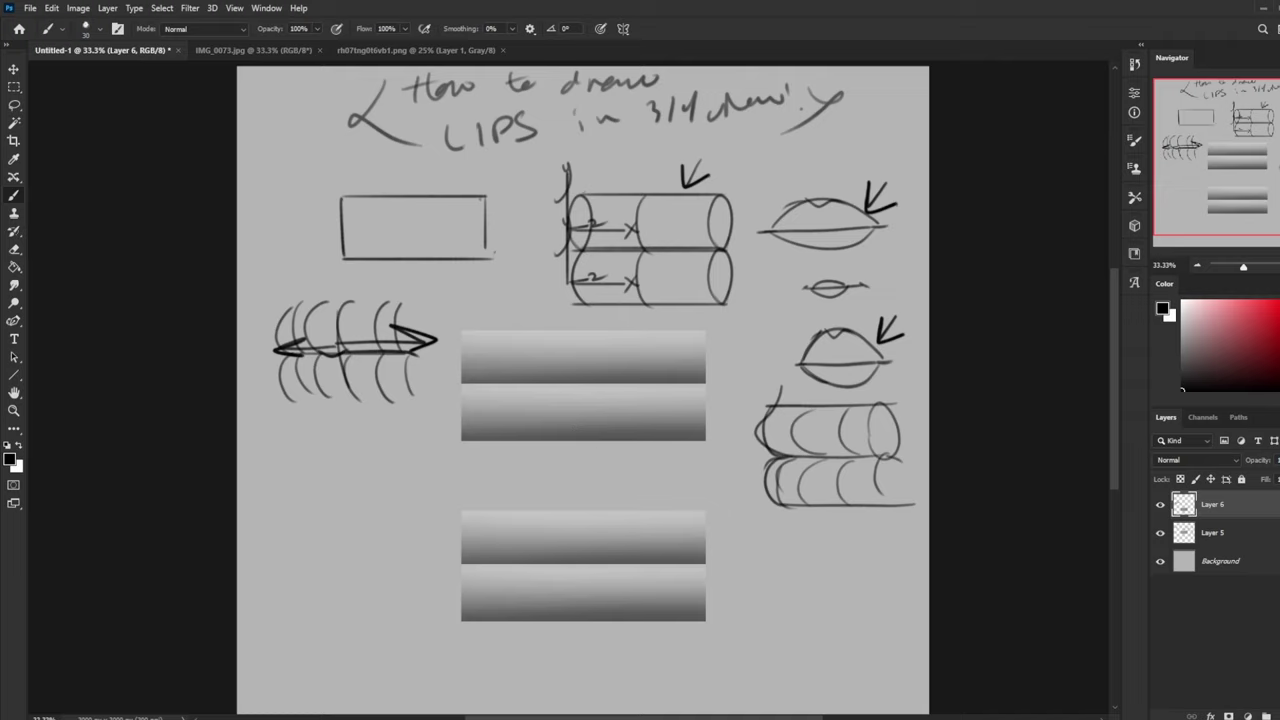
# Step: Mark the middle of the upper bars with two small dip curves and a vertical centre line
pyautogui.moveTo(569, 381); pyautogui.dragTo(603, 381)
pyautogui.moveTo(562, 334)
pyautogui.mouseDown()
pyautogui.moveTo(599, 332)
pyautogui.moveTo(598, 458)
pyautogui.mouseUp()
pyautogui.hotkey('ctrl', 'z')
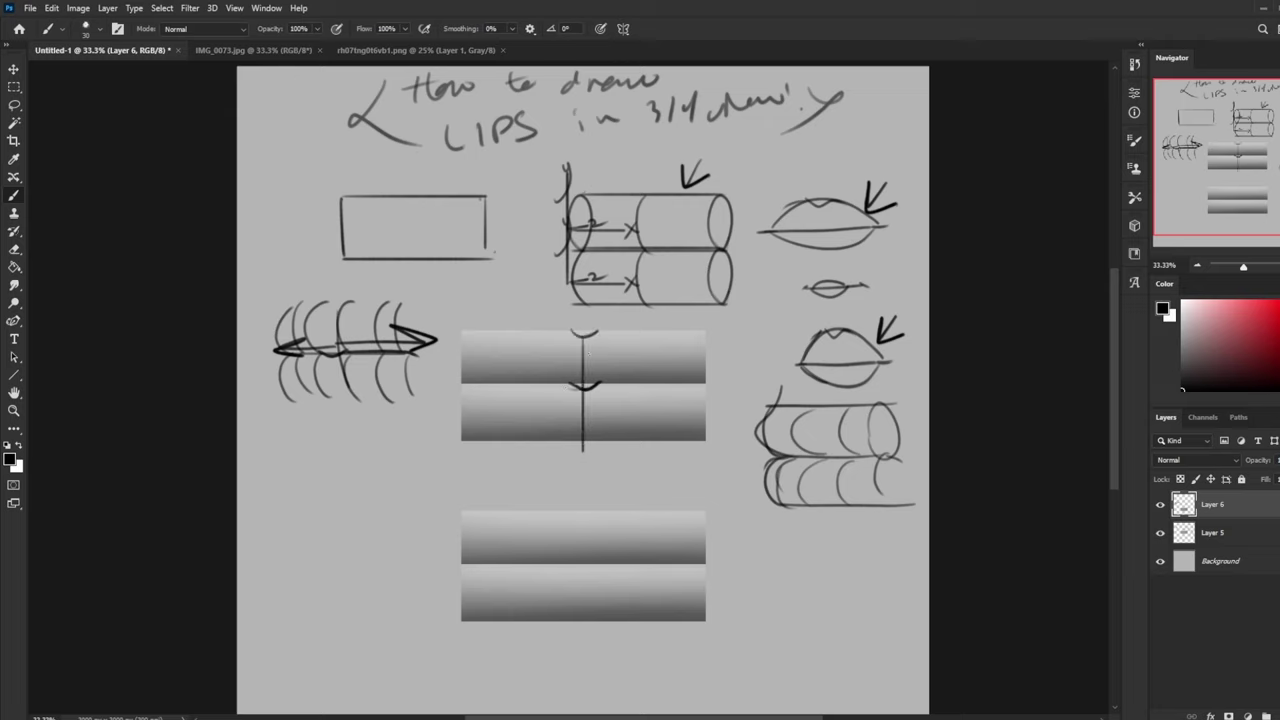
pyautogui.hotkey('ctrl', 'z')
pyautogui.moveTo(586, 335); pyautogui.dragTo(608, 440)
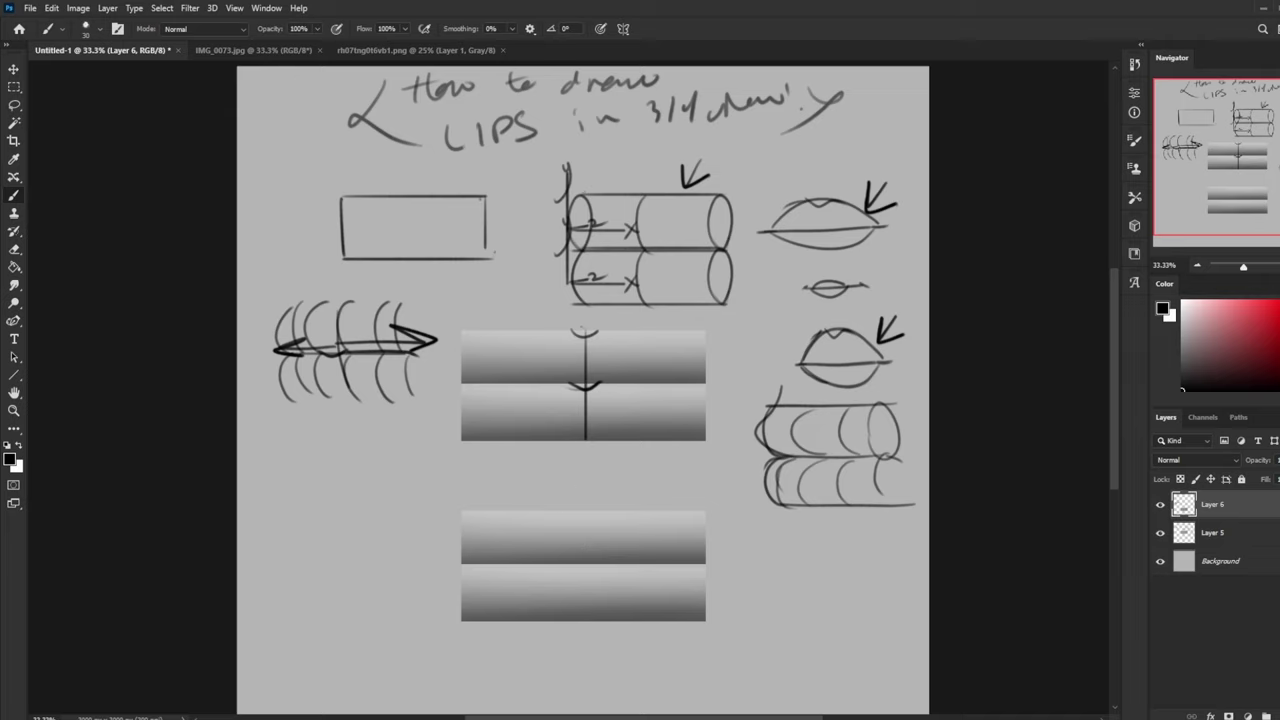
# Step: Copy the lower shaded bars to a new layer and toggle Layer 6's visibility to check the copy
pyautogui.moveTo(574, 484)
pyautogui.mouseDown()
pyautogui.moveTo(542, 578)
pyautogui.moveTo(598, 668)
pyautogui.mouseUp()
pyautogui.hotkey('ctrl', 'z')
pyautogui.press('m')
pyautogui.moveTo(447, 487); pyautogui.dragTo(796, 687)
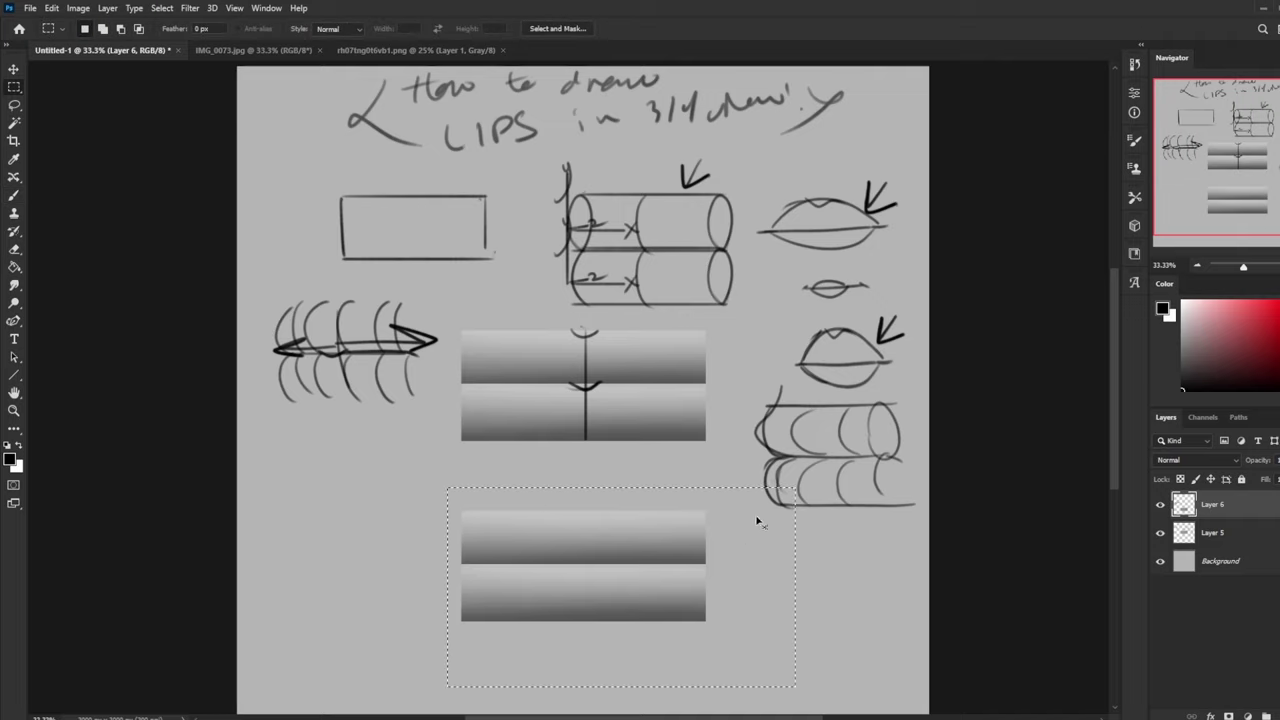
pyautogui.hotkey('ctrl', 'j')
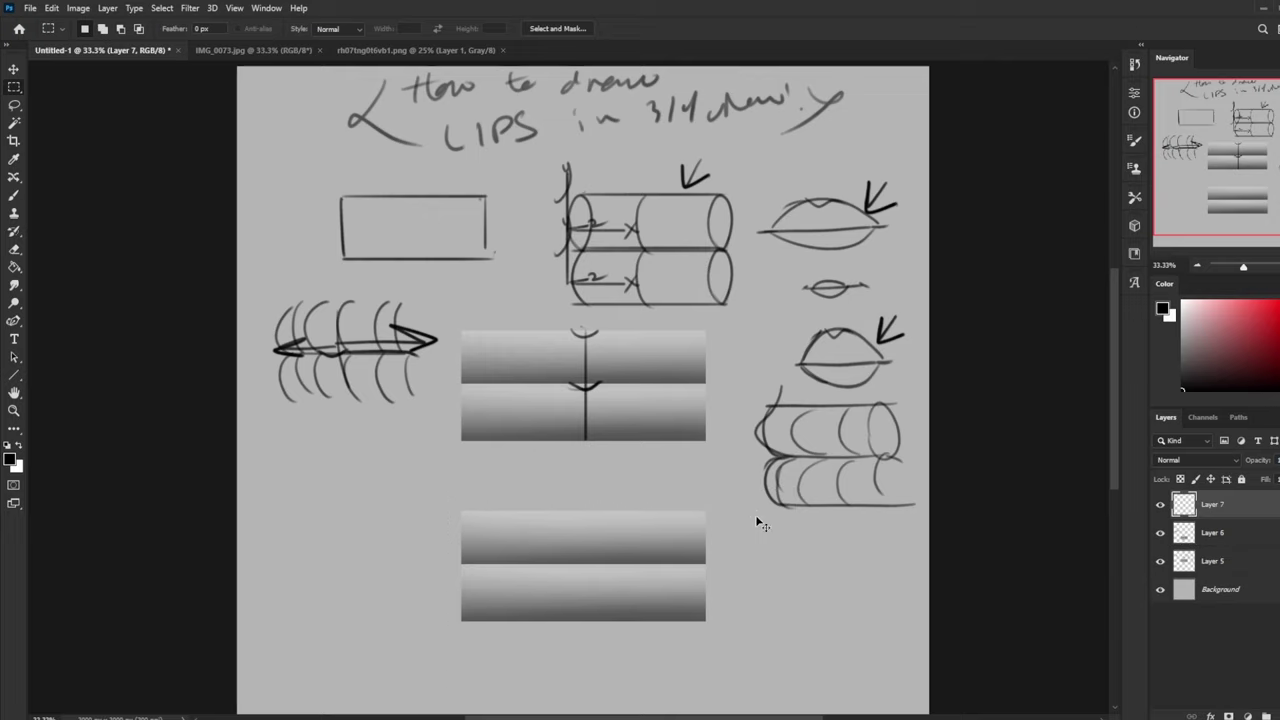
pyautogui.click(1160, 532)
pyautogui.press('b')
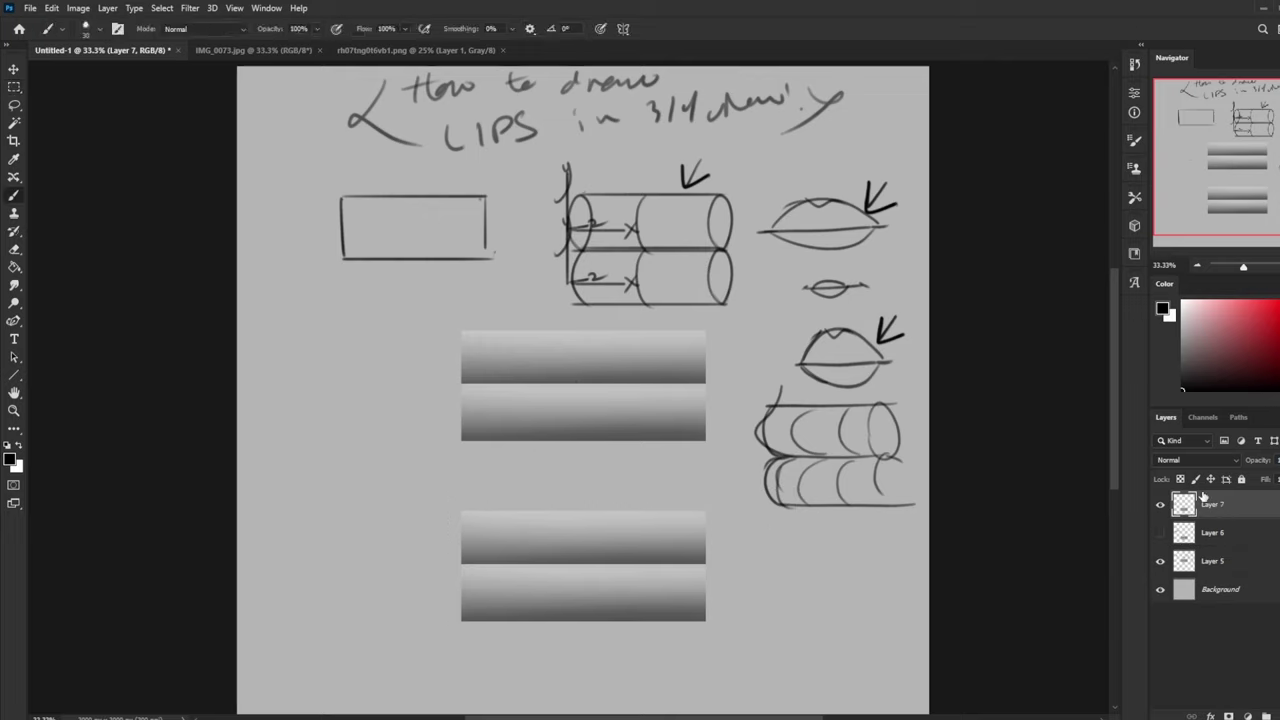
pyautogui.click(1160, 532)
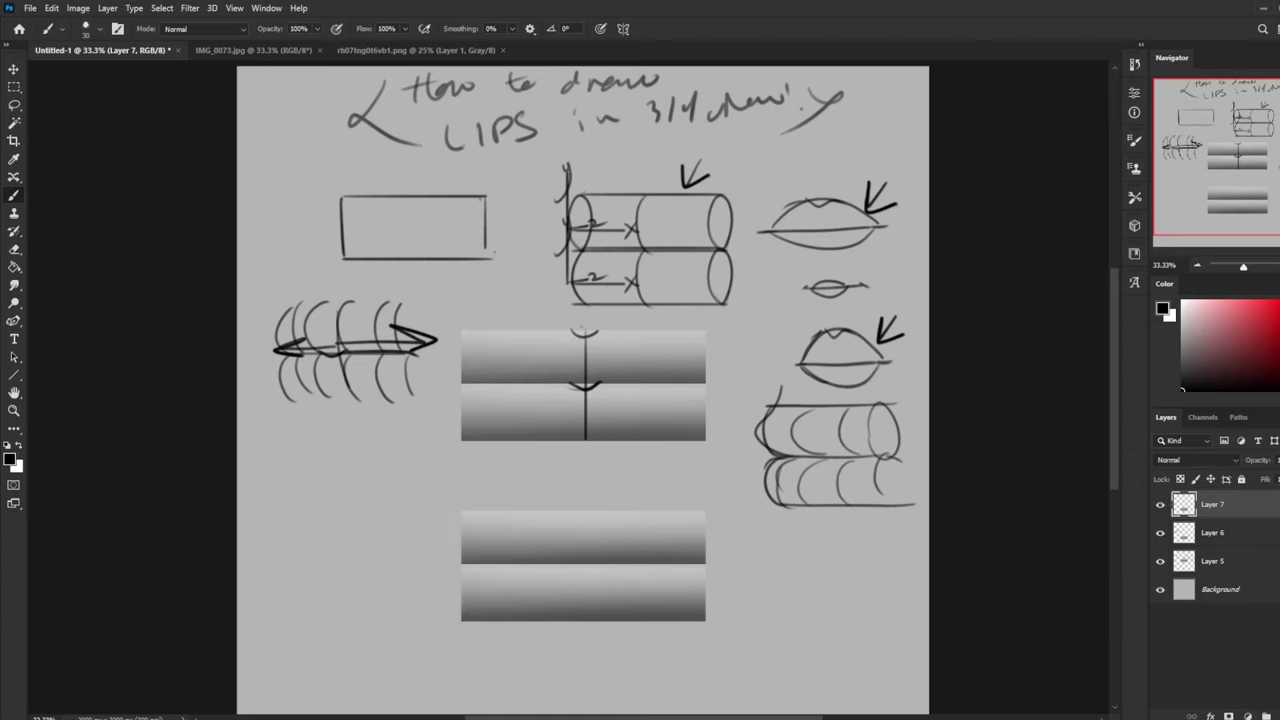
# Step: Delete the duplicate lower bars from Layer 6, return to Layer 7 and clear the selection
pyautogui.press('m')
pyautogui.moveTo(442, 482); pyautogui.dragTo(741, 650)
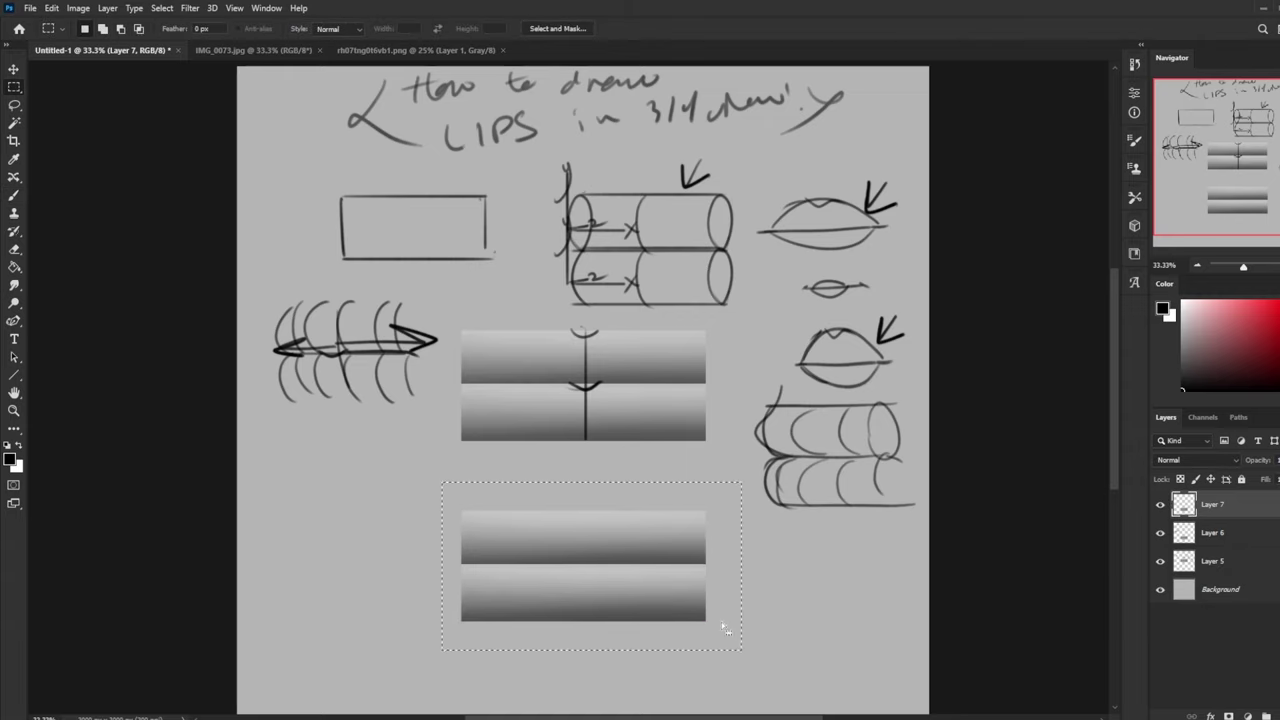
pyautogui.hotkey('ctrl', 'd')
pyautogui.click(1220, 533)
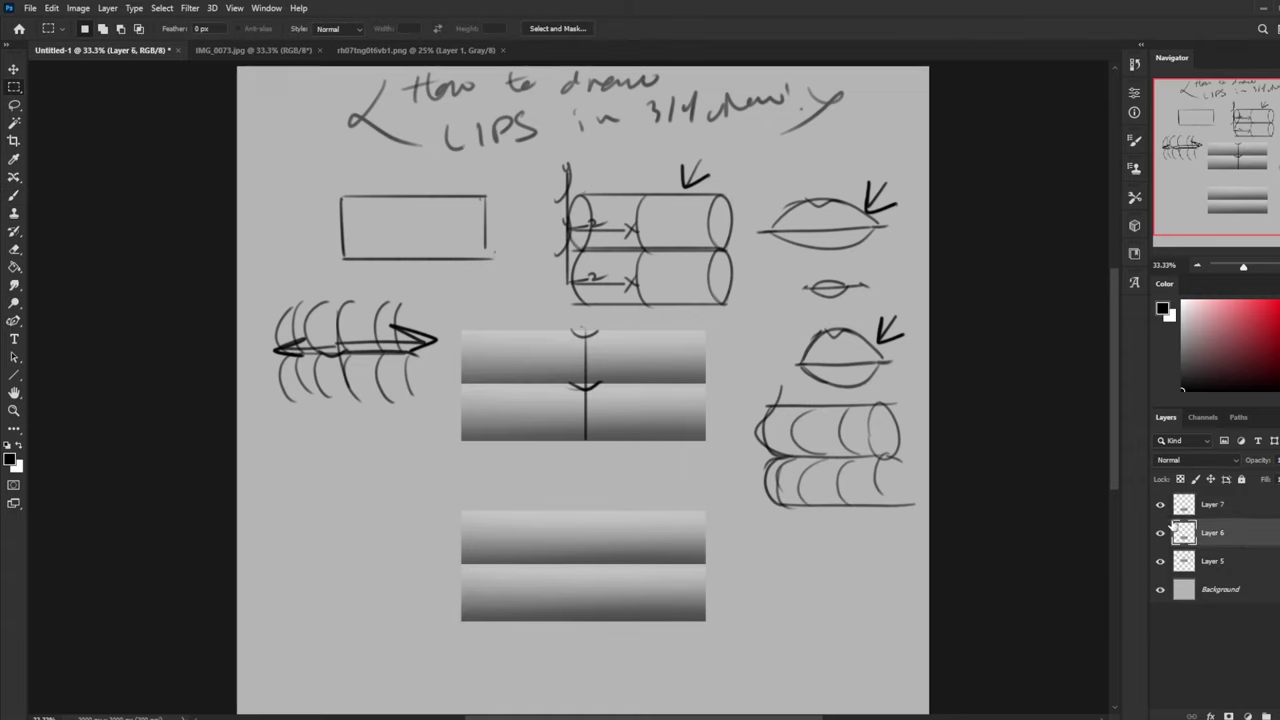
pyautogui.moveTo(448, 492); pyautogui.dragTo(697, 657)
pyautogui.moveTo(440, 485); pyautogui.dragTo(729, 659)
pyautogui.click(1238, 506)
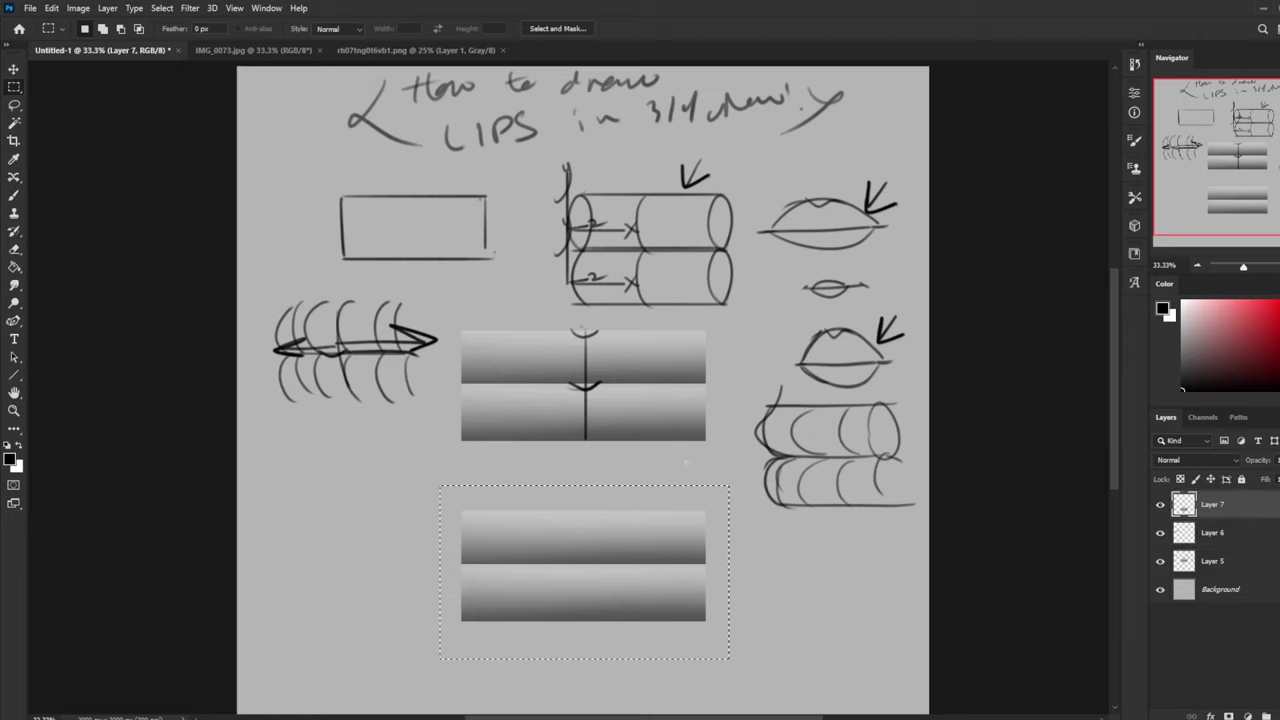
pyautogui.rightClick(639, 419)
pyautogui.click(663, 428)
# Step: Narrow the lower shaded bars on Layer 7 to about 76% width from one side
pyautogui.press('v')
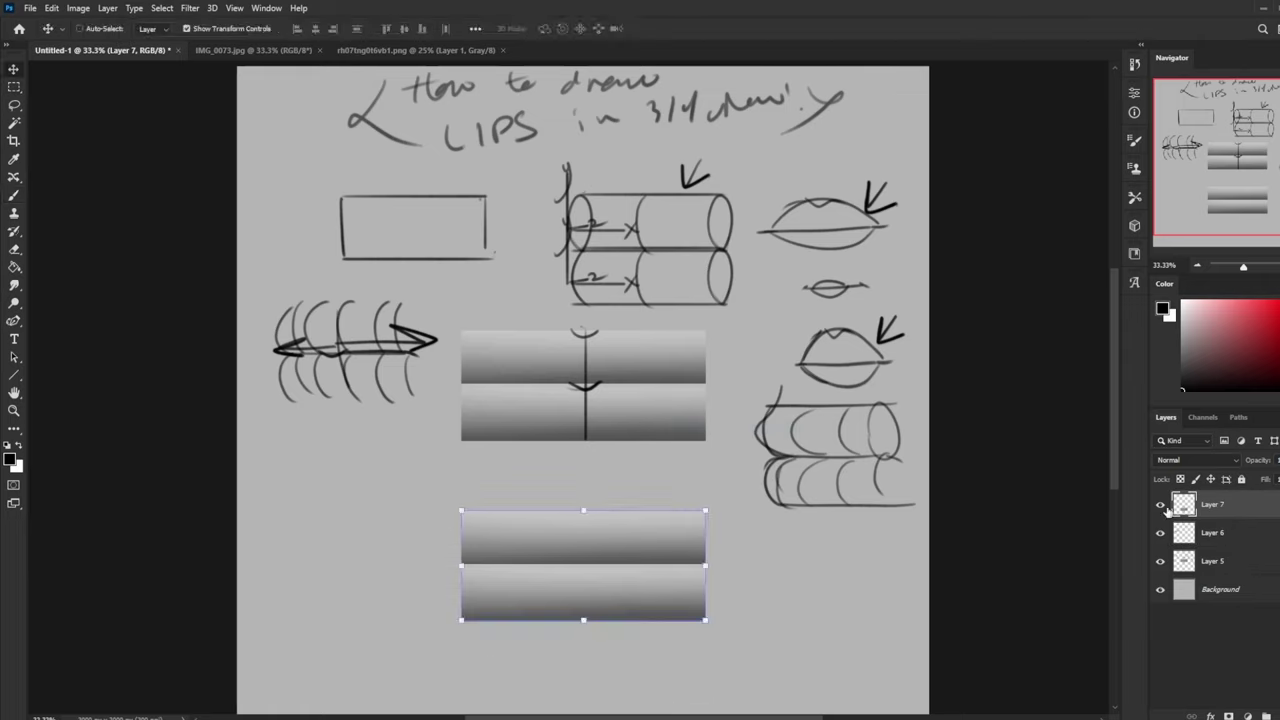
pyautogui.moveTo(705, 565); pyautogui.dragTo(646, 565)
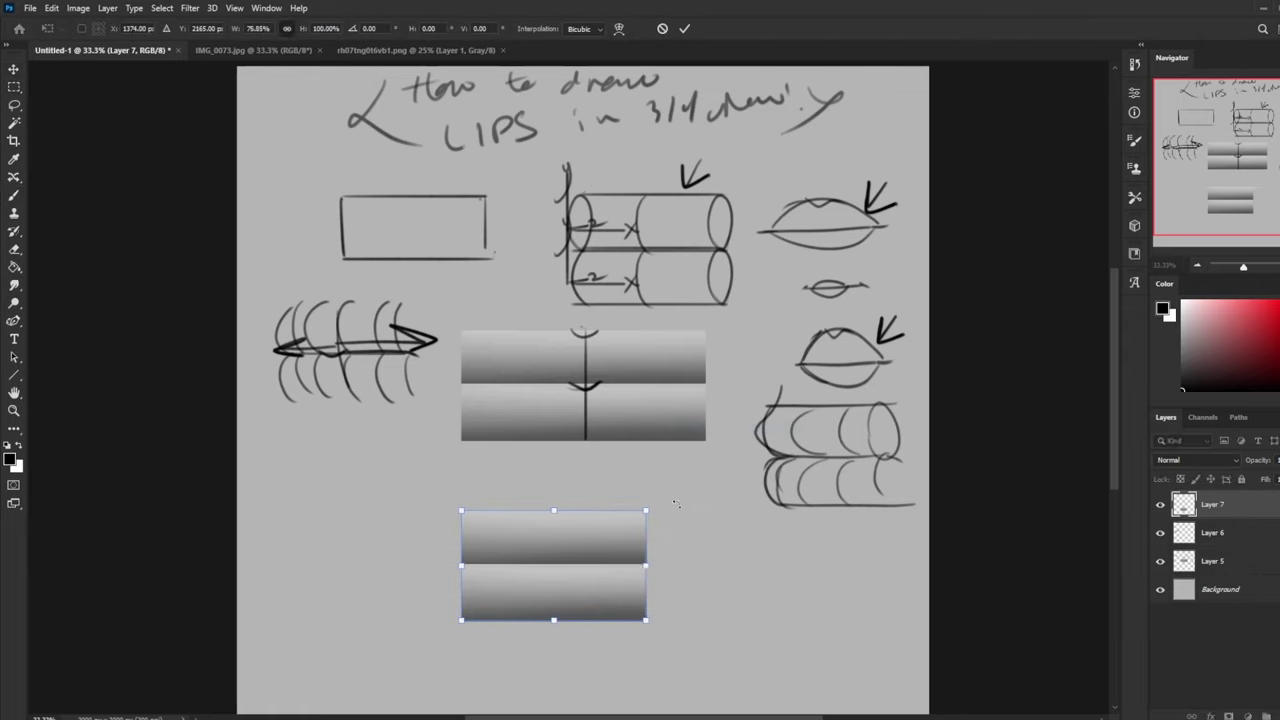
pyautogui.click(684, 29)
# Step: Try an off-centre dip curve and contour strokes on the narrowed bars, and undo them along with the narrowing
pyautogui.press('b')
pyautogui.moveTo(541, 562)
pyautogui.mouseDown()
pyautogui.moveTo(572, 558)
pyautogui.moveTo(537, 568)
pyautogui.moveTo(549, 562)
pyautogui.mouseUp()
pyautogui.hotkey('ctrl', 'z')
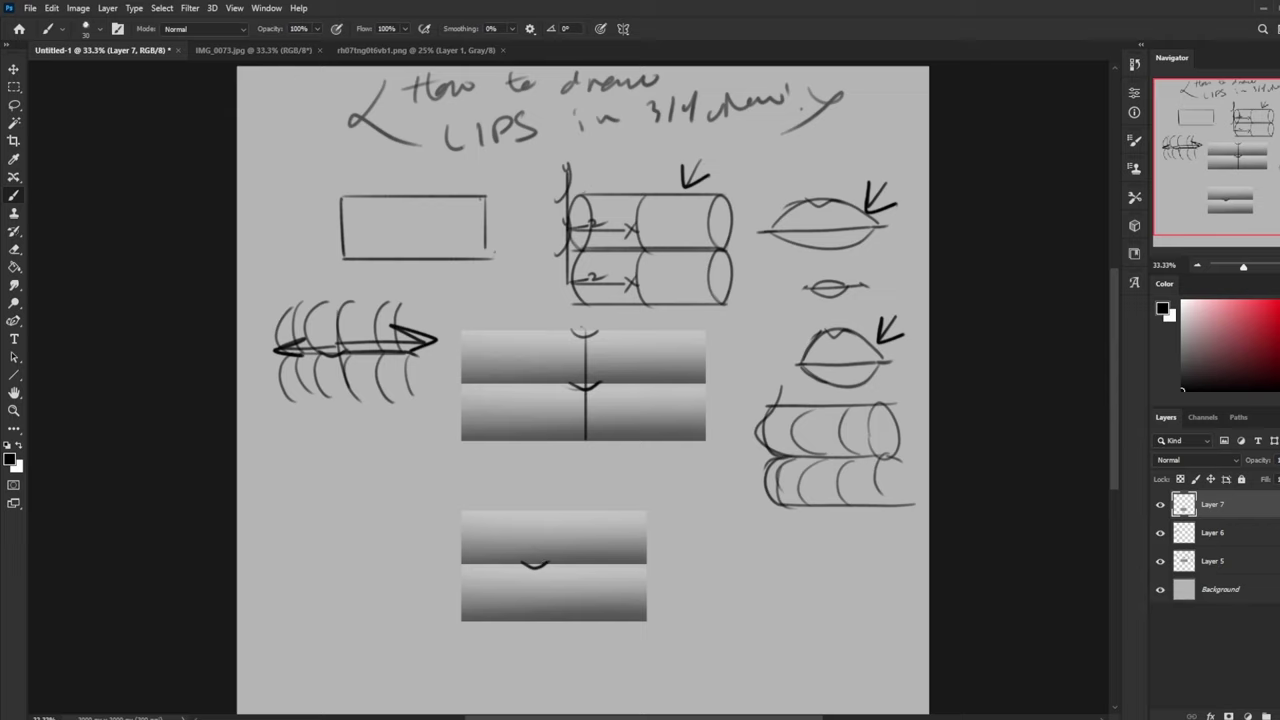
pyautogui.moveTo(464, 521); pyautogui.dragTo(482, 562)
pyautogui.hotkey('ctrl', 'z')
pyautogui.hotkey('ctrl', 'z')
pyautogui.hotkey('ctrl', 'z')
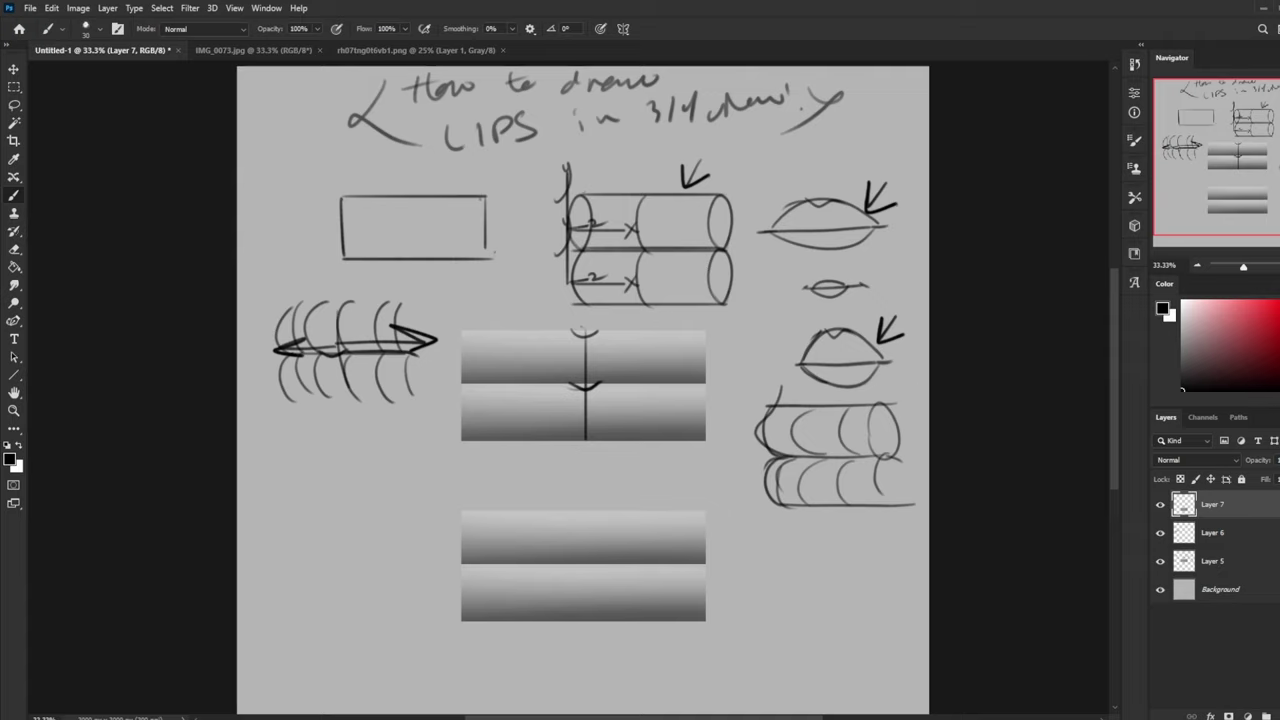
# Step: Switch to PortraitStudio and delete the head bust and the remaining selected object from the scene
pyautogui.hotkey('alt', 'Tab')
pyautogui.click(637, 361)
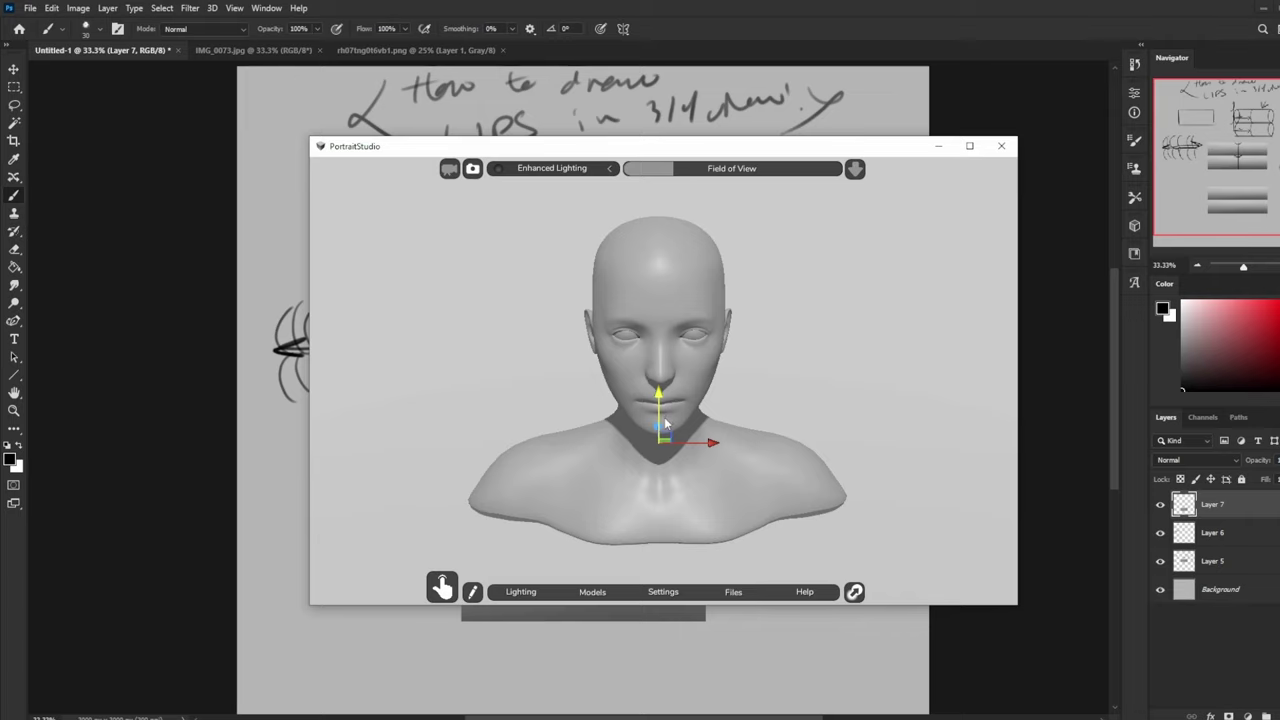
pyautogui.press('Delete')
pyautogui.click(612, 410)
pyautogui.press('Delete')
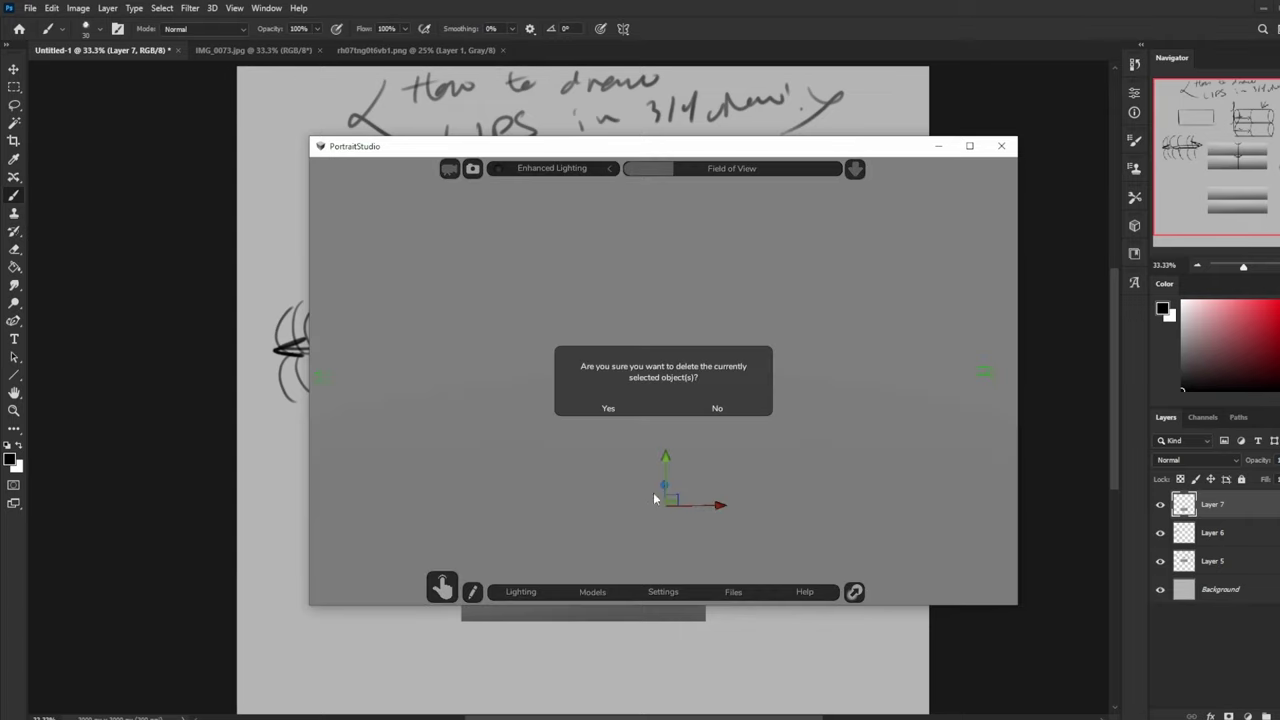
pyautogui.click(628, 416)
# Step: Add a cylinder from the secondary models to the empty scene
pyautogui.click(590, 596)
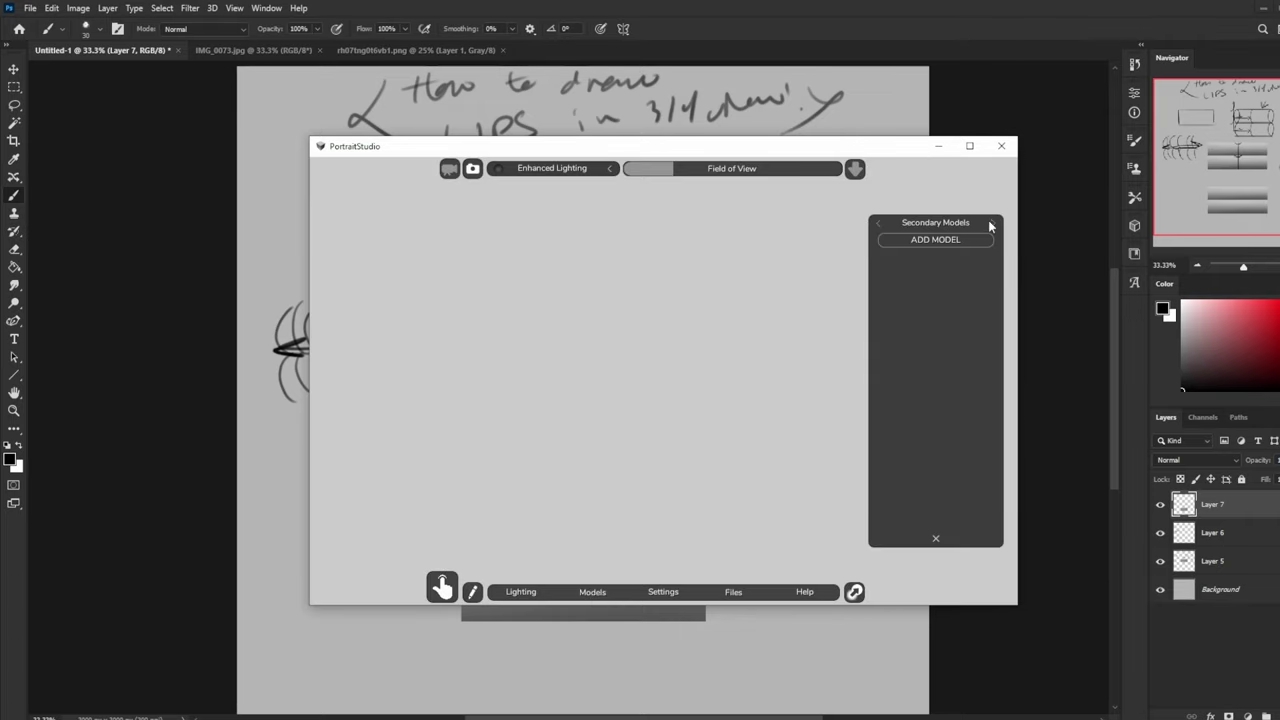
pyautogui.click(972, 240)
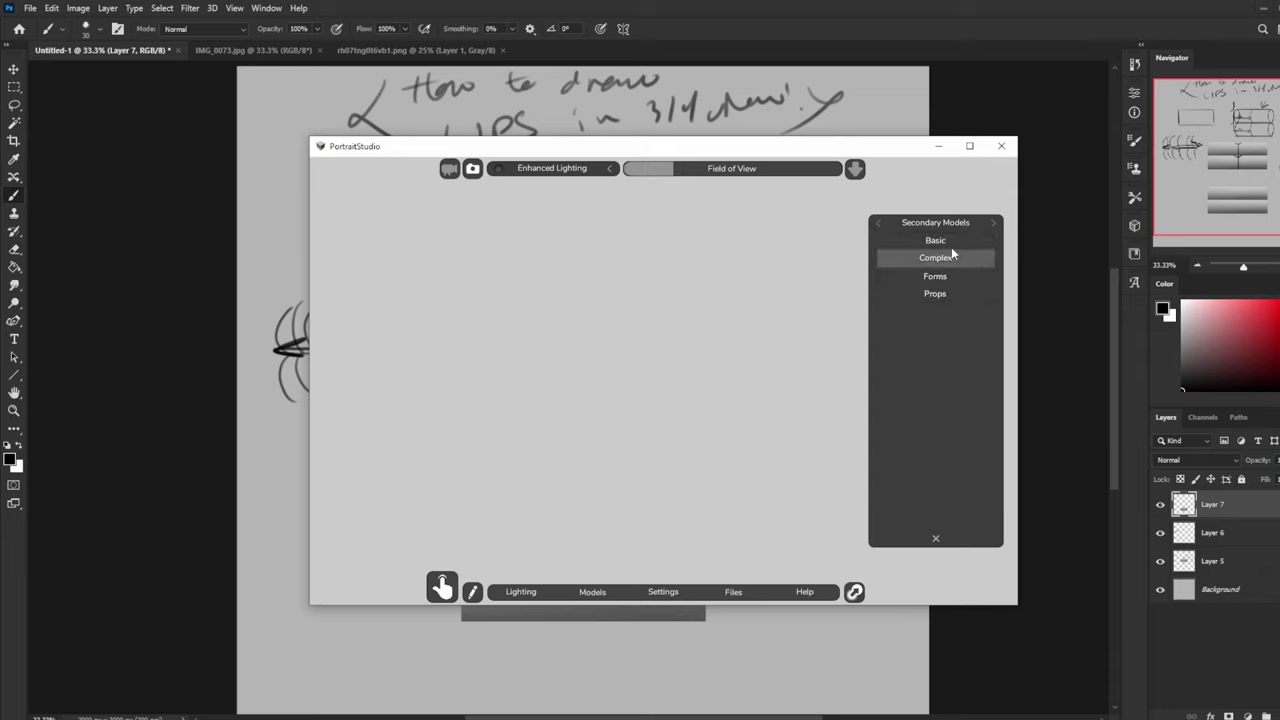
pyautogui.click(951, 255)
pyautogui.click(961, 349)
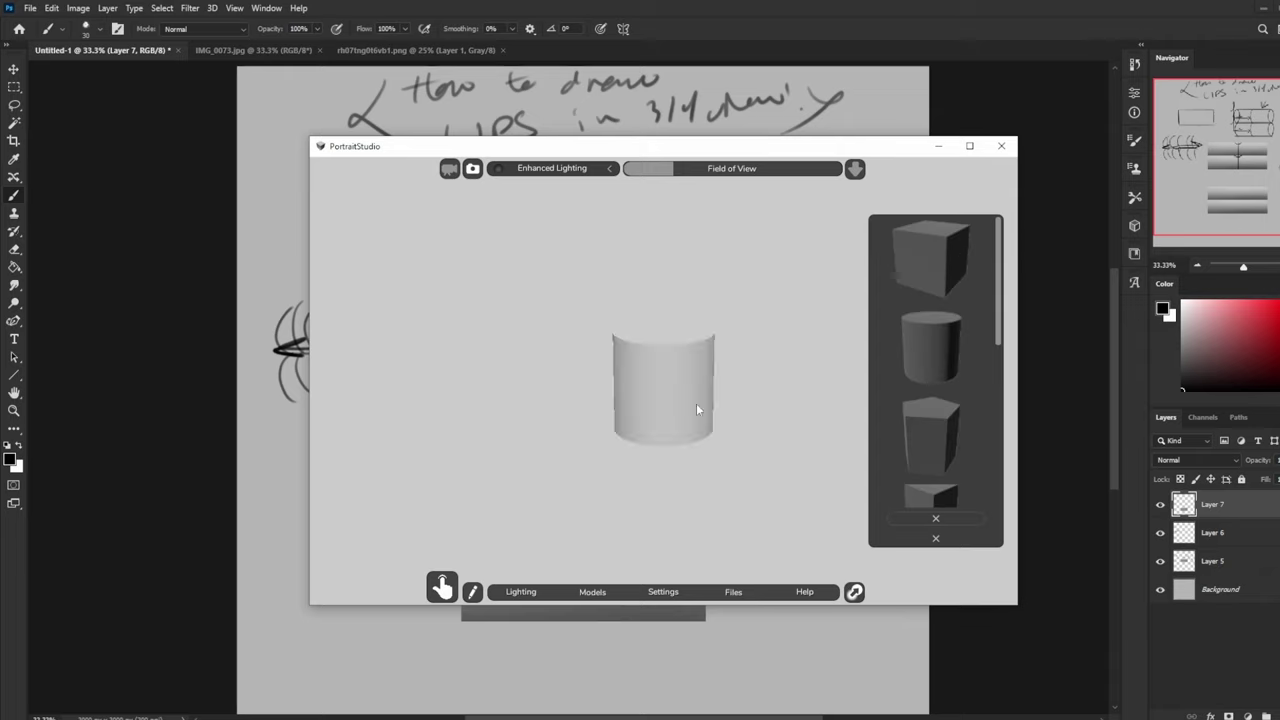
# Step: Rotate the cylinder to lie horizontally in a straight front view
pyautogui.click(697, 409)
pyautogui.press('r')
pyautogui.press('e')
pyautogui.moveTo(732, 359); pyautogui.dragTo(667, 281)
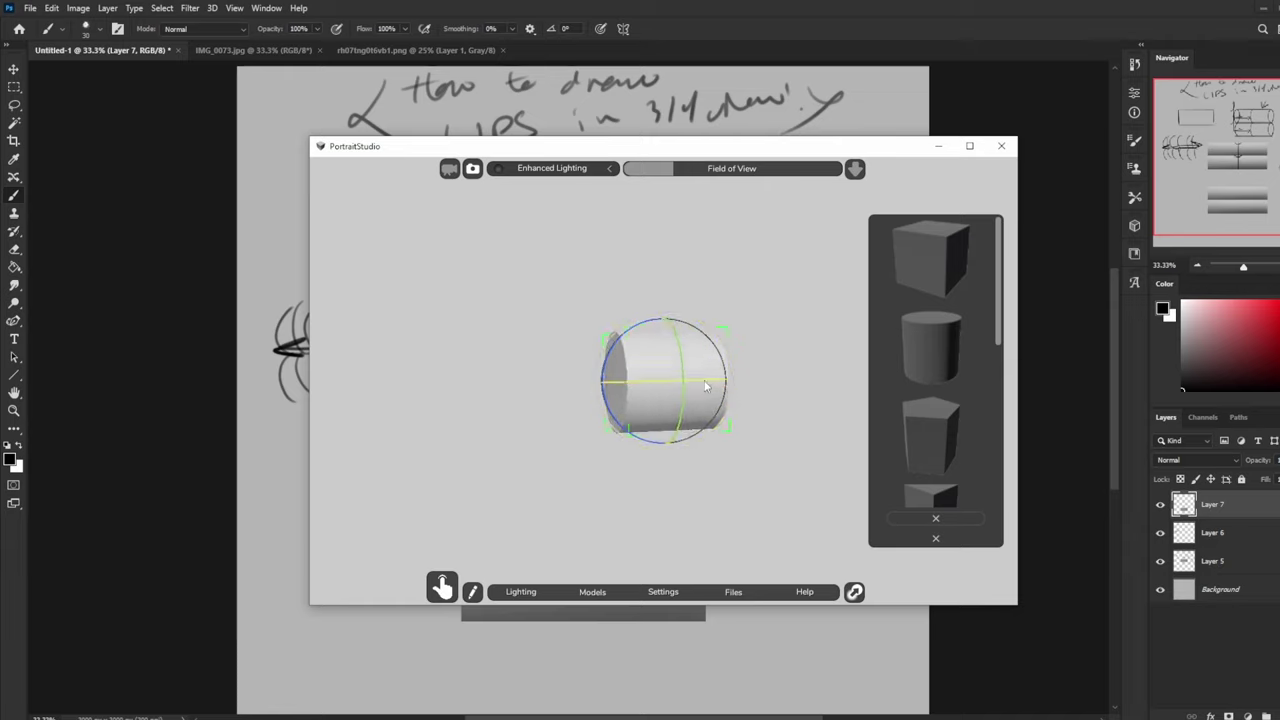
pyautogui.moveTo(705, 382); pyautogui.dragTo(690, 381)
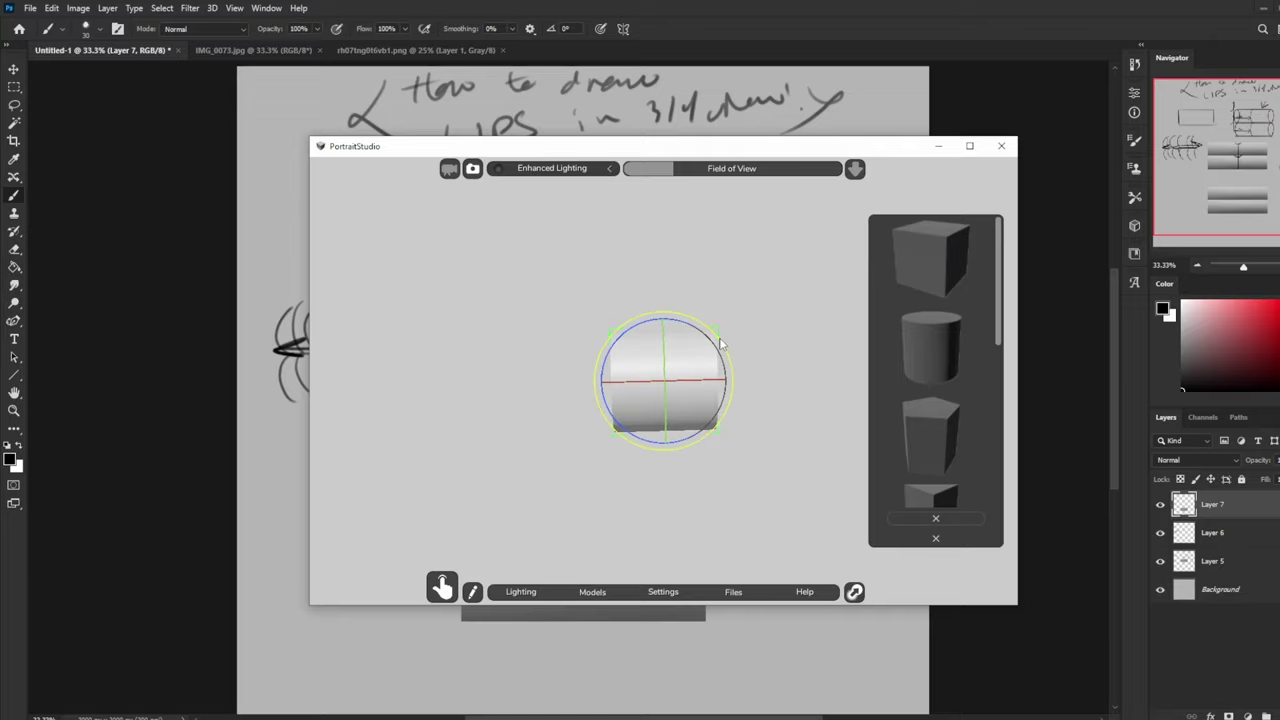
# Step: Maximize the scene window and turn the cylinder into a three-quarter view that exposes its right end cap
pyautogui.click(969, 146)
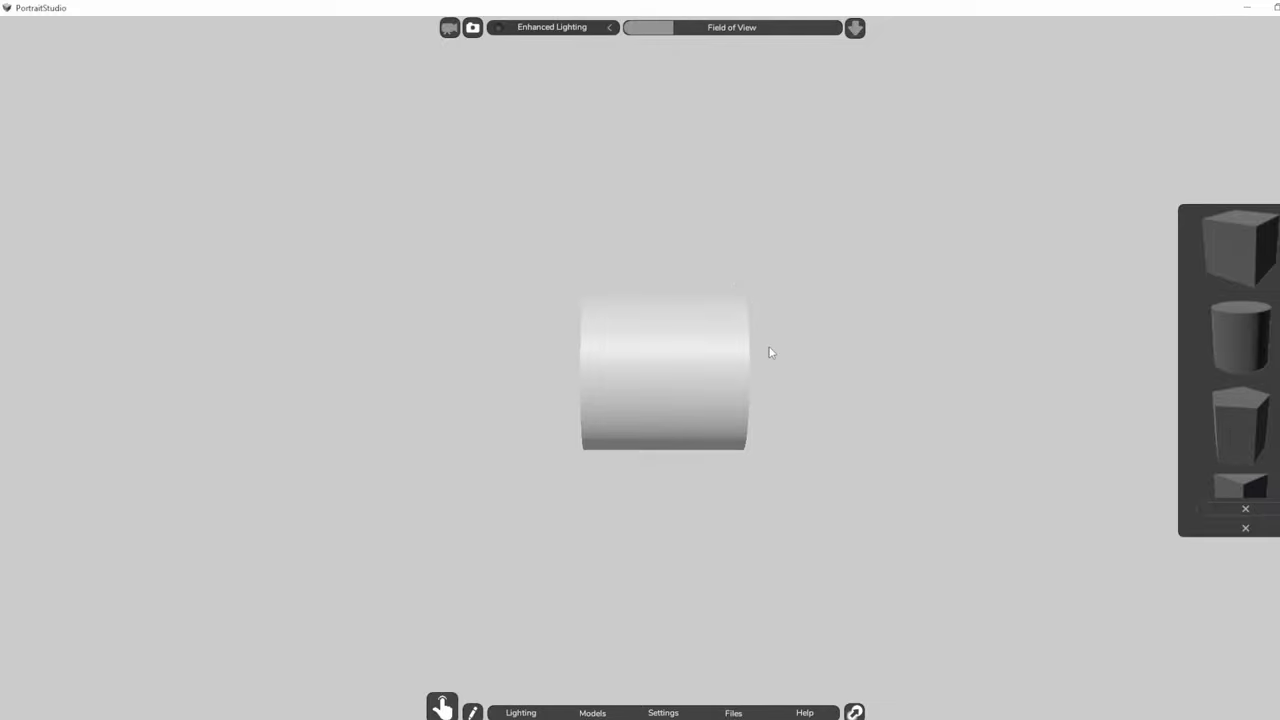
pyautogui.click(653, 381)
pyautogui.click(681, 381)
pyautogui.moveTo(695, 373); pyautogui.dragTo(651, 369)
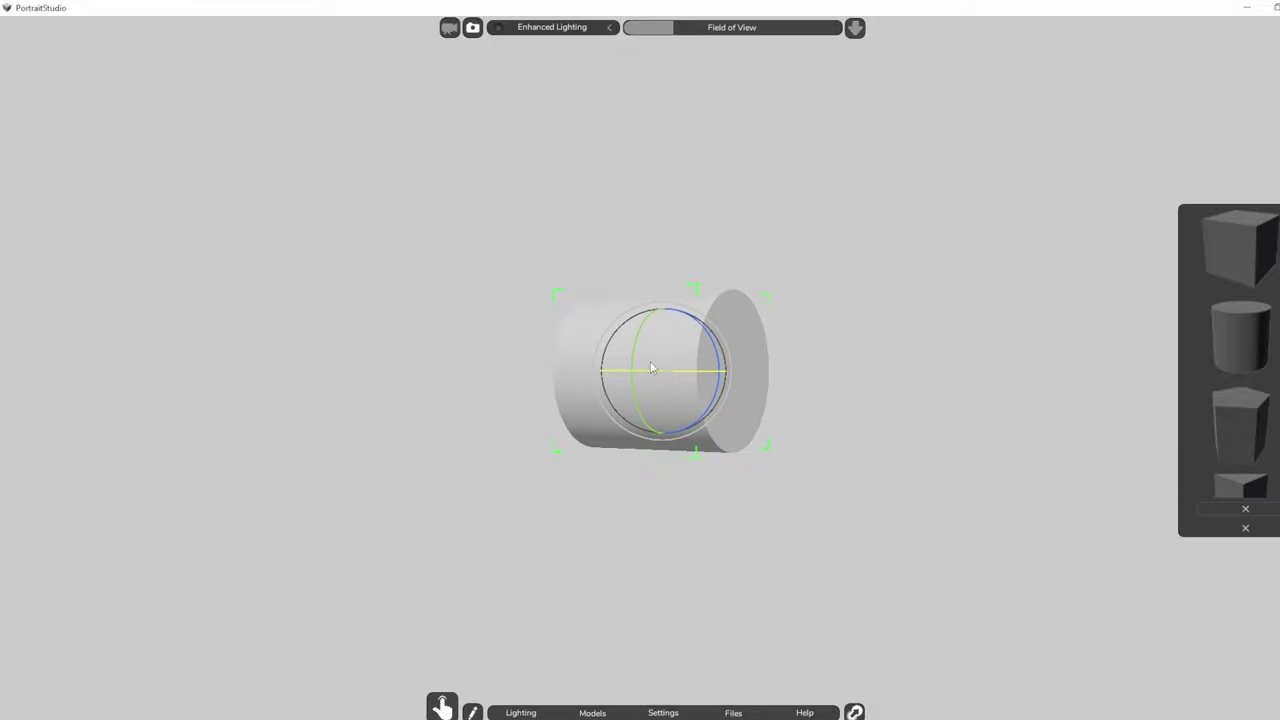
pyautogui.click(585, 299)
# Step: Change the scene's background colour to near-black in the indirect lighting settings
pyautogui.click(517, 712)
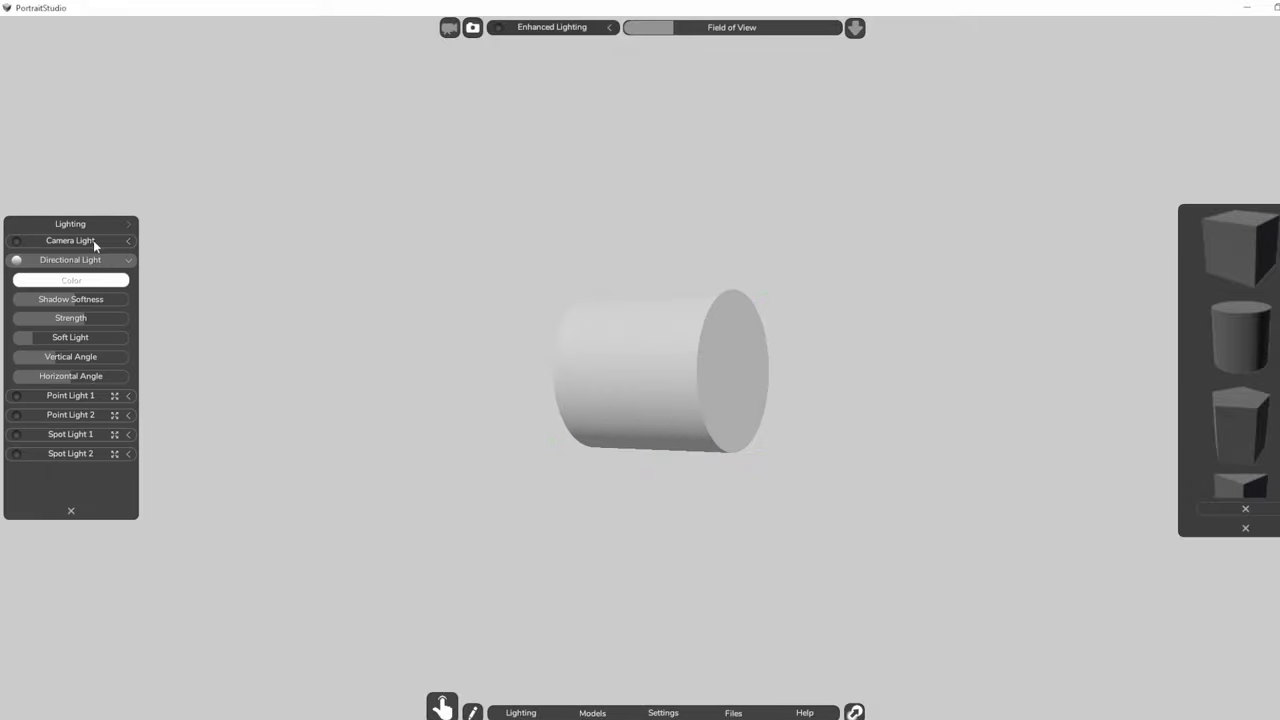
pyautogui.click(129, 224)
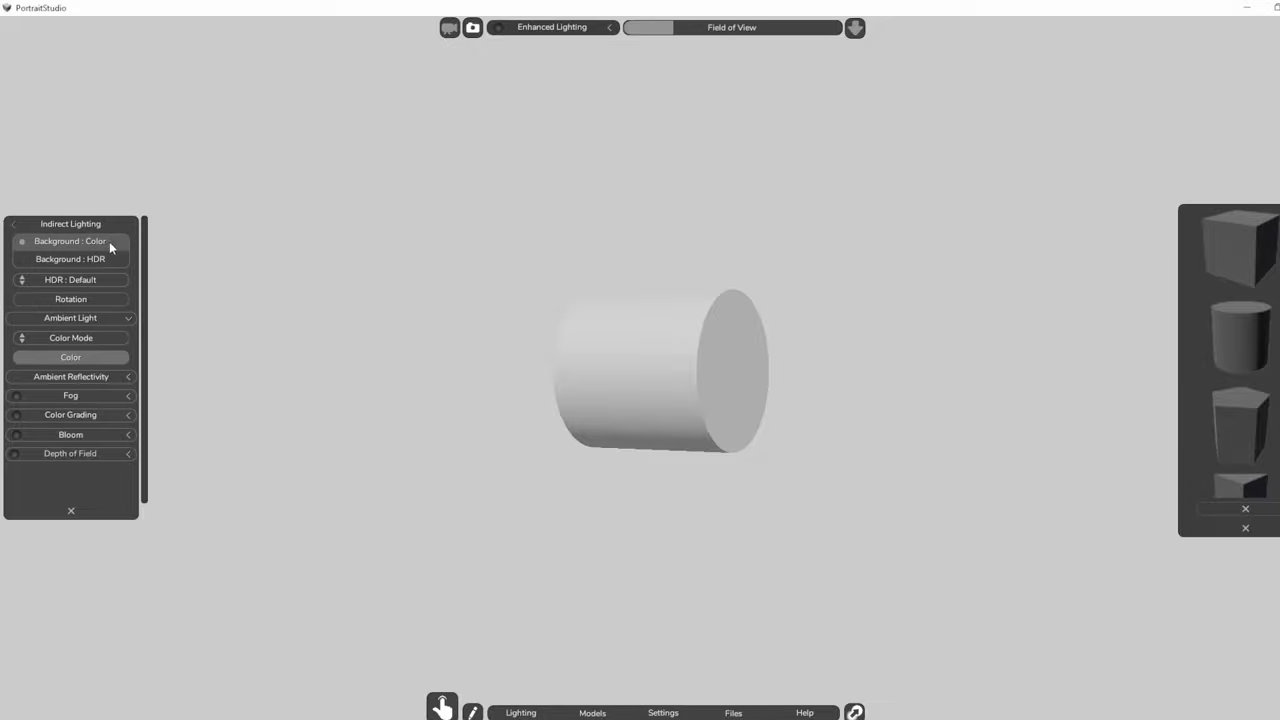
pyautogui.click(138, 261)
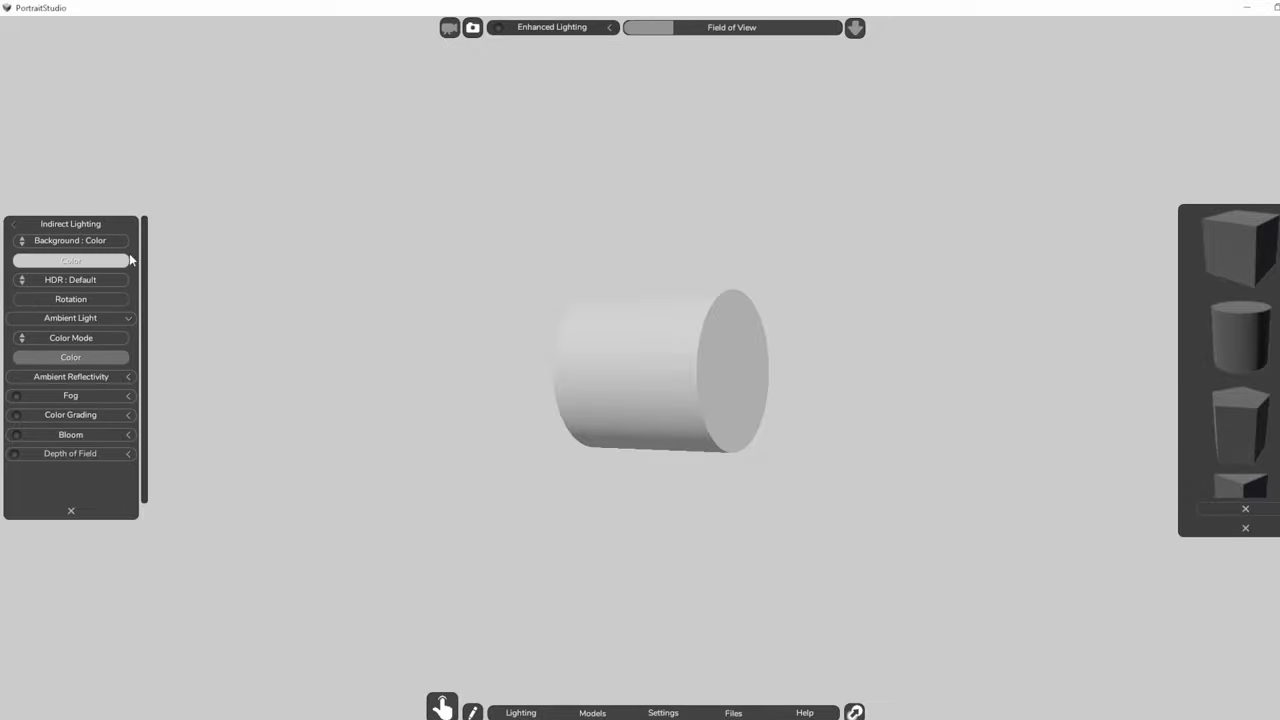
pyautogui.click(110, 259)
pyautogui.moveTo(629, 409); pyautogui.dragTo(567, 457)
pyautogui.click(670, 478)
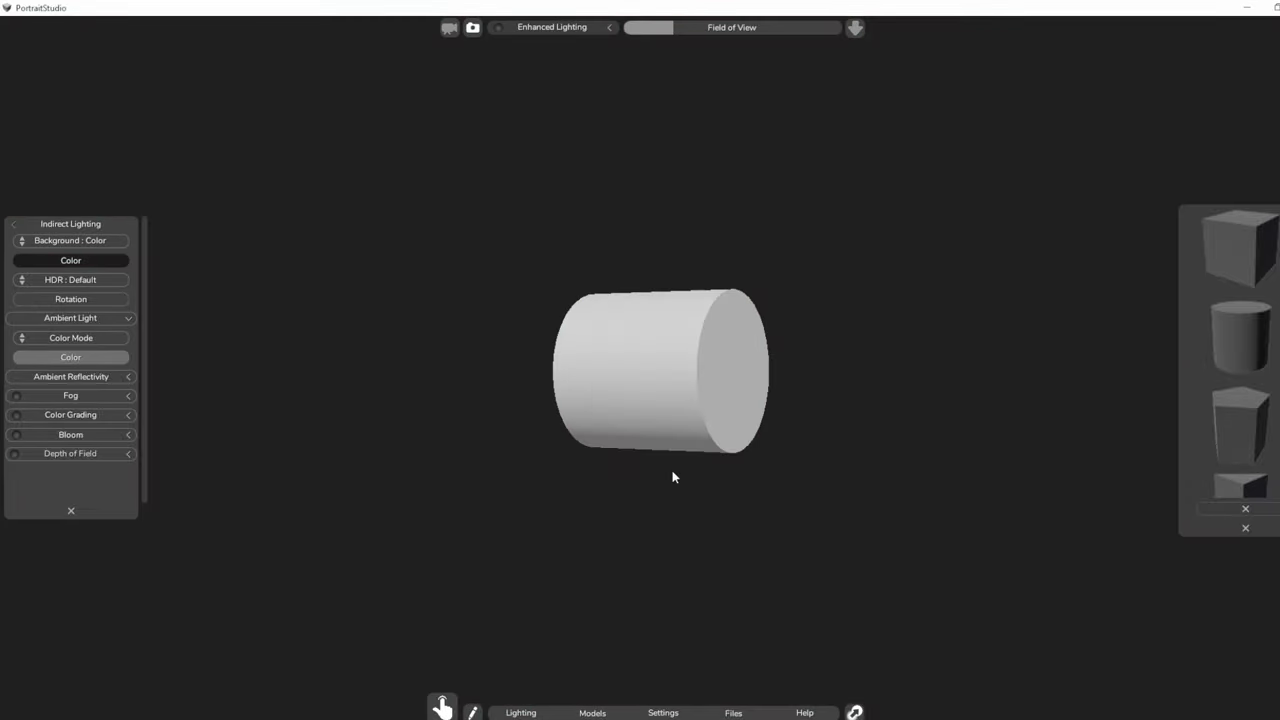
# Step: Rotate the cylinder back to a level front view and deselect it
pyautogui.click(661, 360)
pyautogui.moveTo(659, 364); pyautogui.dragTo(687, 371)
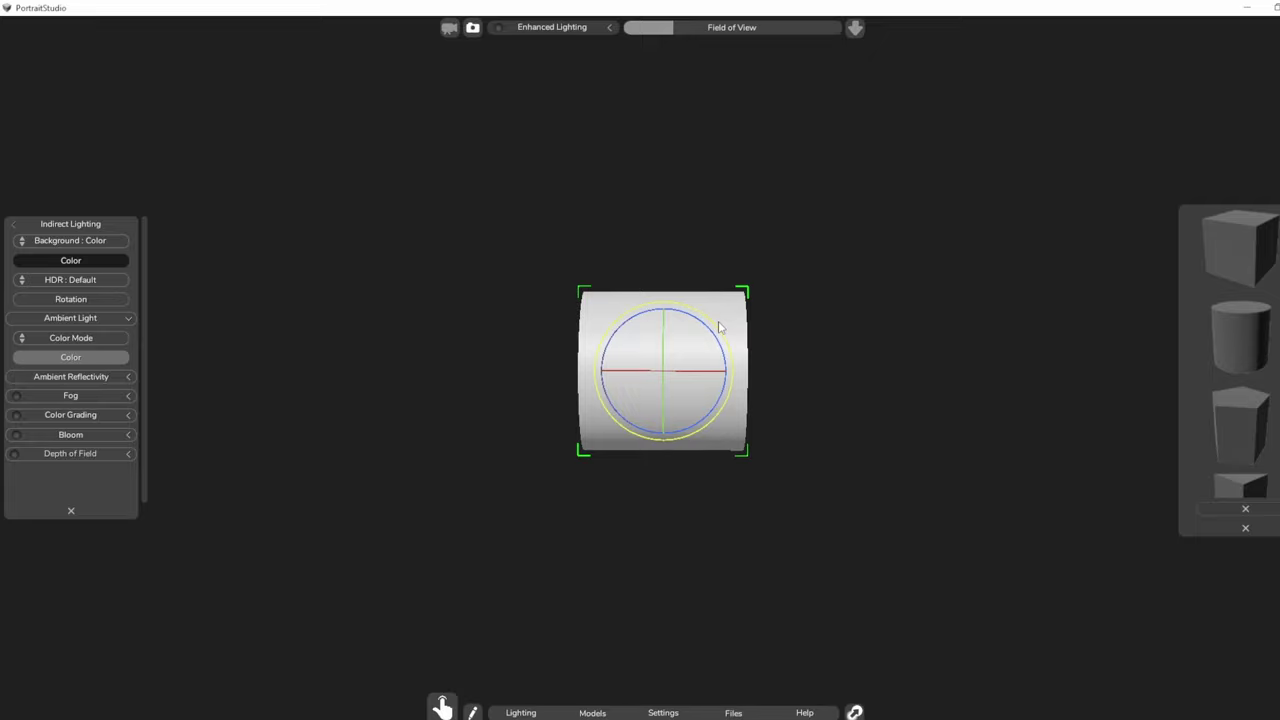
pyautogui.moveTo(720, 326); pyautogui.dragTo(719, 327)
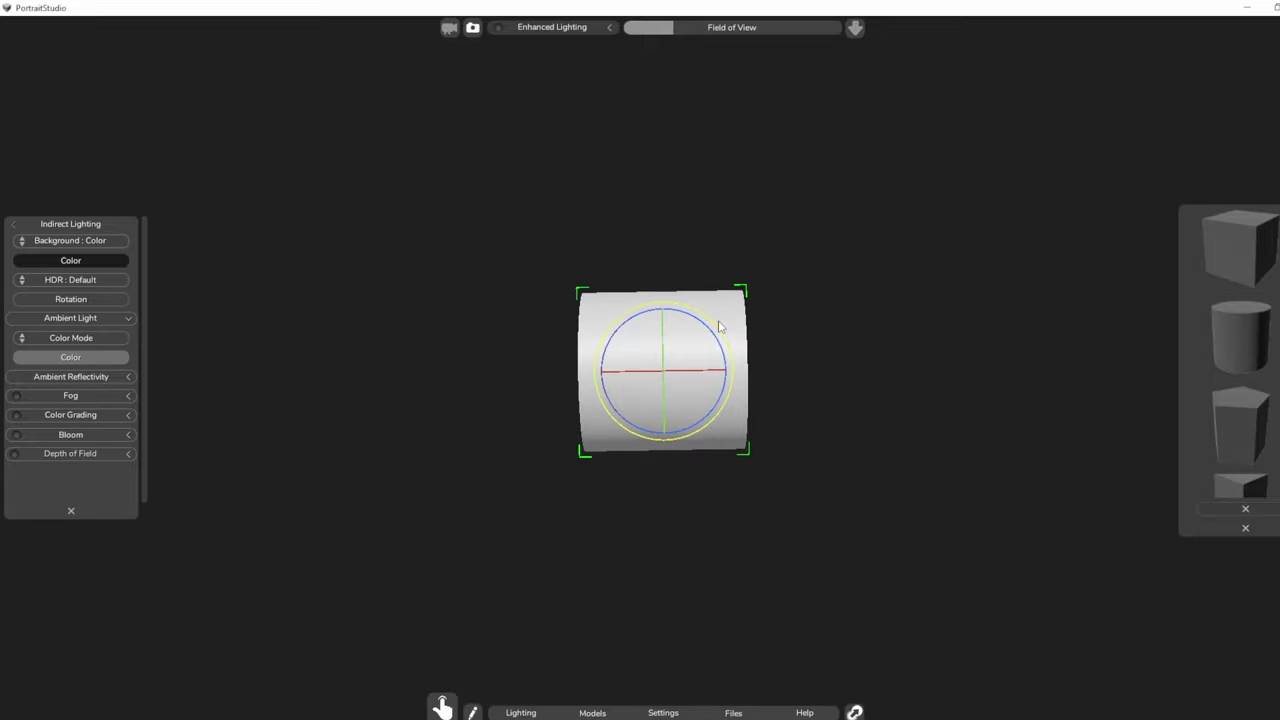
pyautogui.click(820, 323)
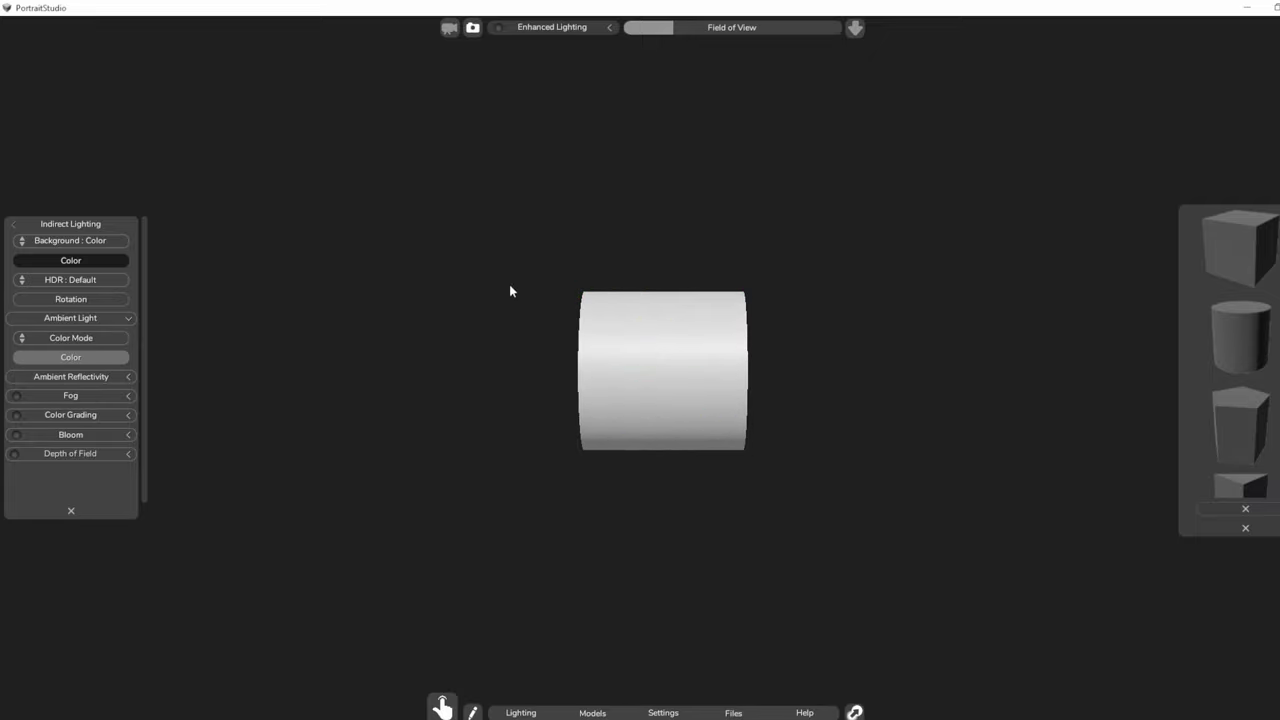
# Step: Turn the cylinder to three-quarter view again to show its foreshortening, and return to the Photoshop lip drawing
pyautogui.click(667, 361)
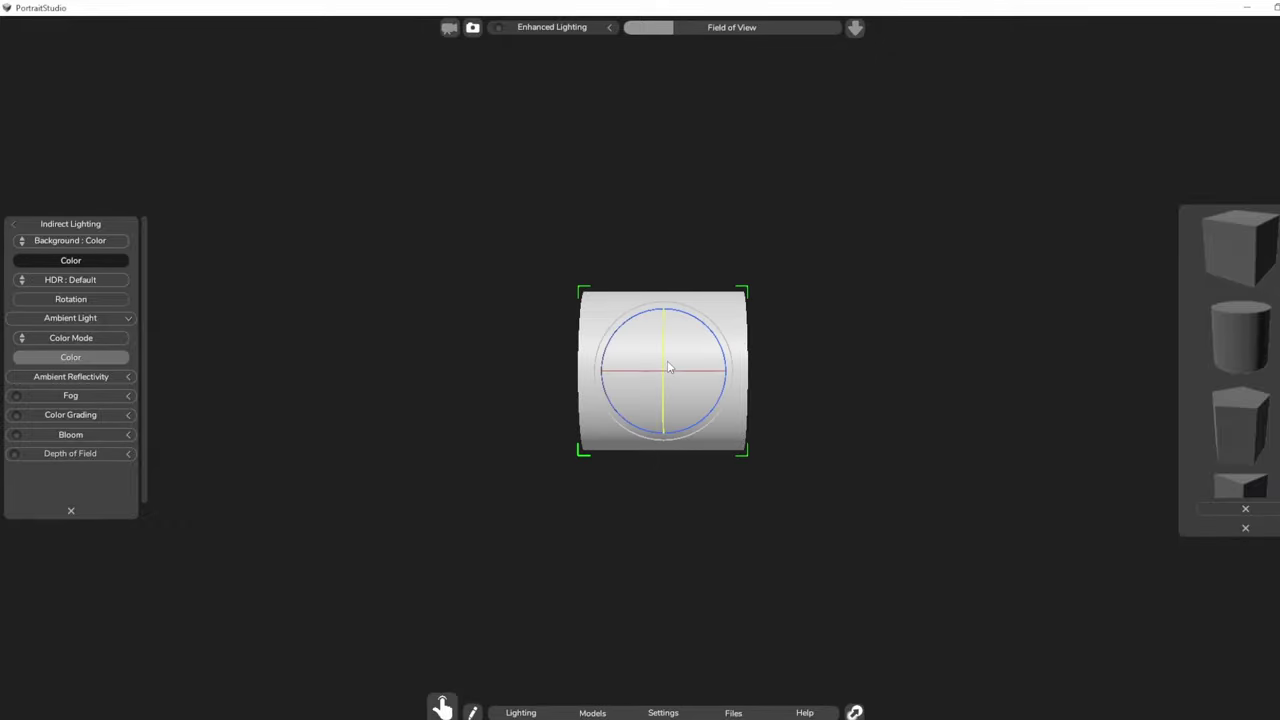
pyautogui.click(706, 369)
pyautogui.click(704, 369)
pyautogui.moveTo(707, 378); pyautogui.dragTo(681, 374)
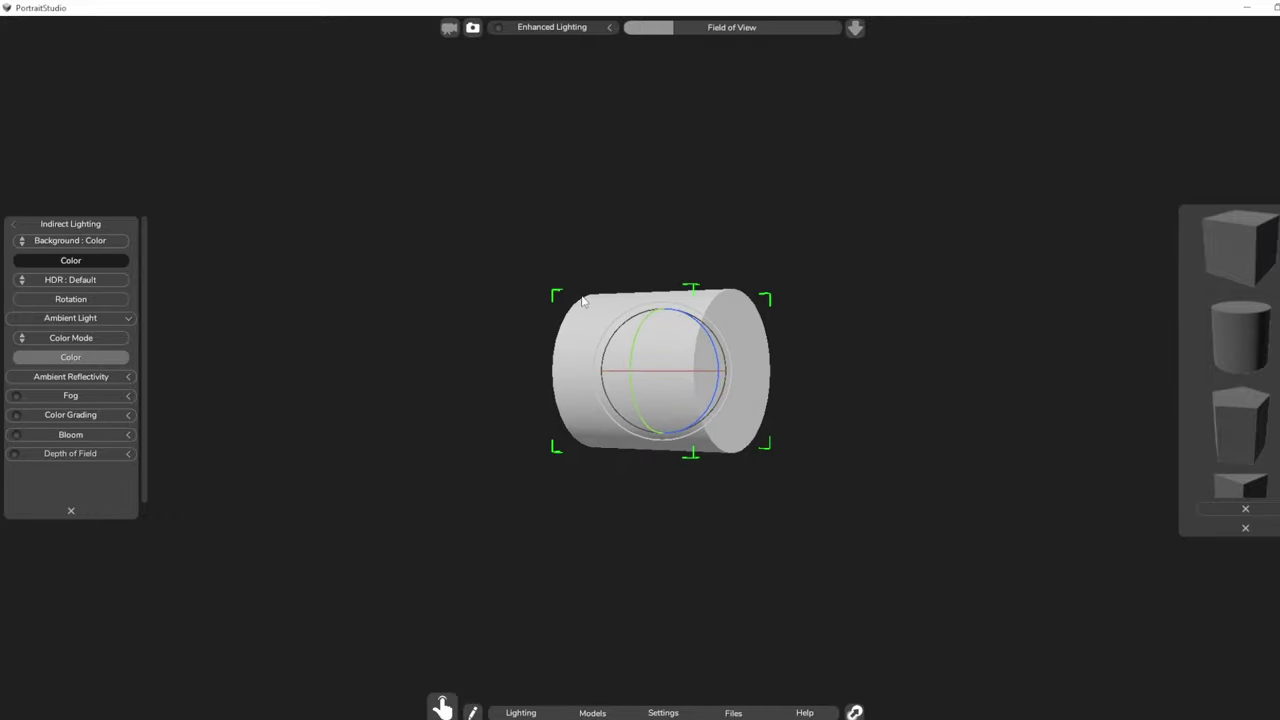
pyautogui.click(631, 499)
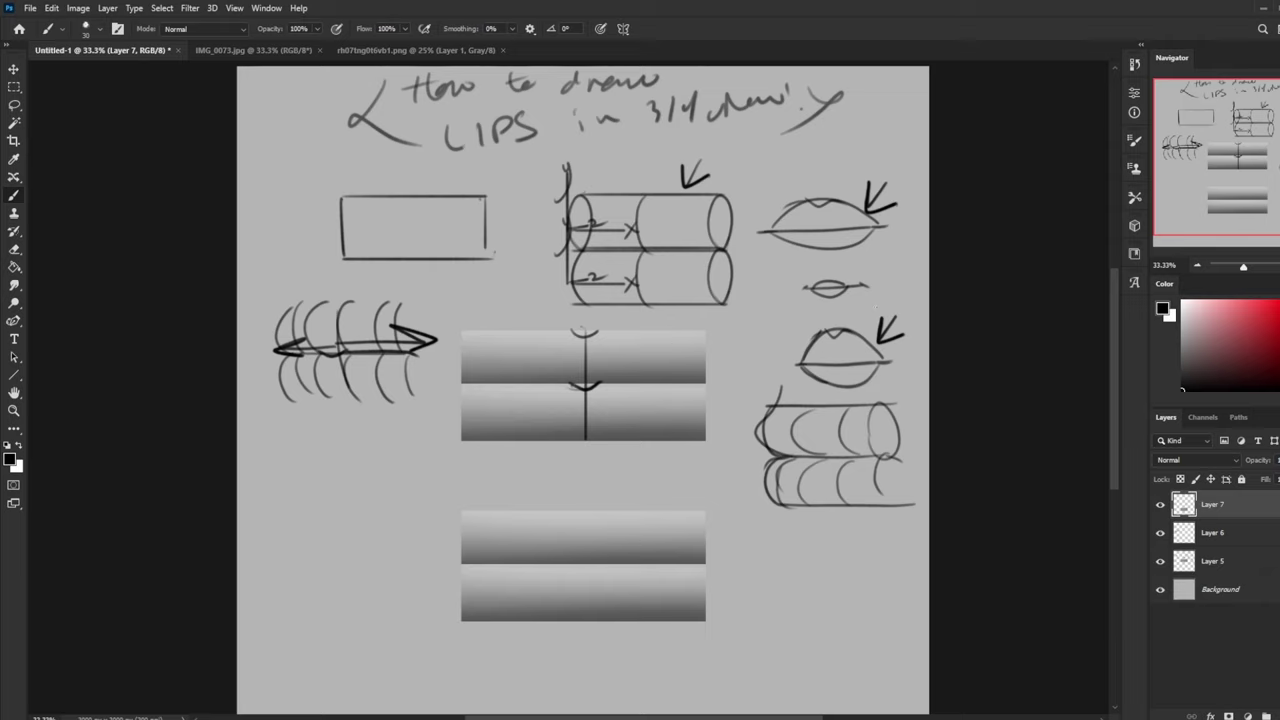
# Step: Compress only the left half of the lower shaded bars on Layer 7 horizontally, and deselect it
pyautogui.press('m')
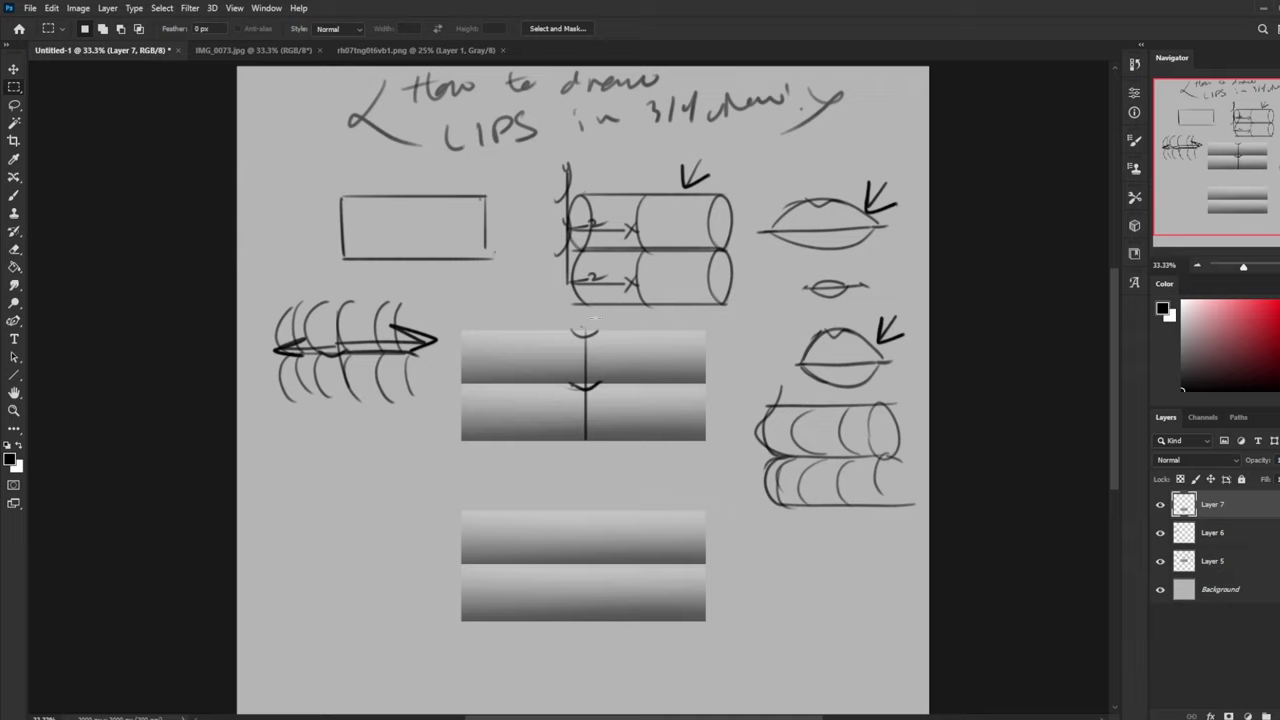
pyautogui.moveTo(445, 483); pyautogui.dragTo(585, 662)
pyautogui.press('v')
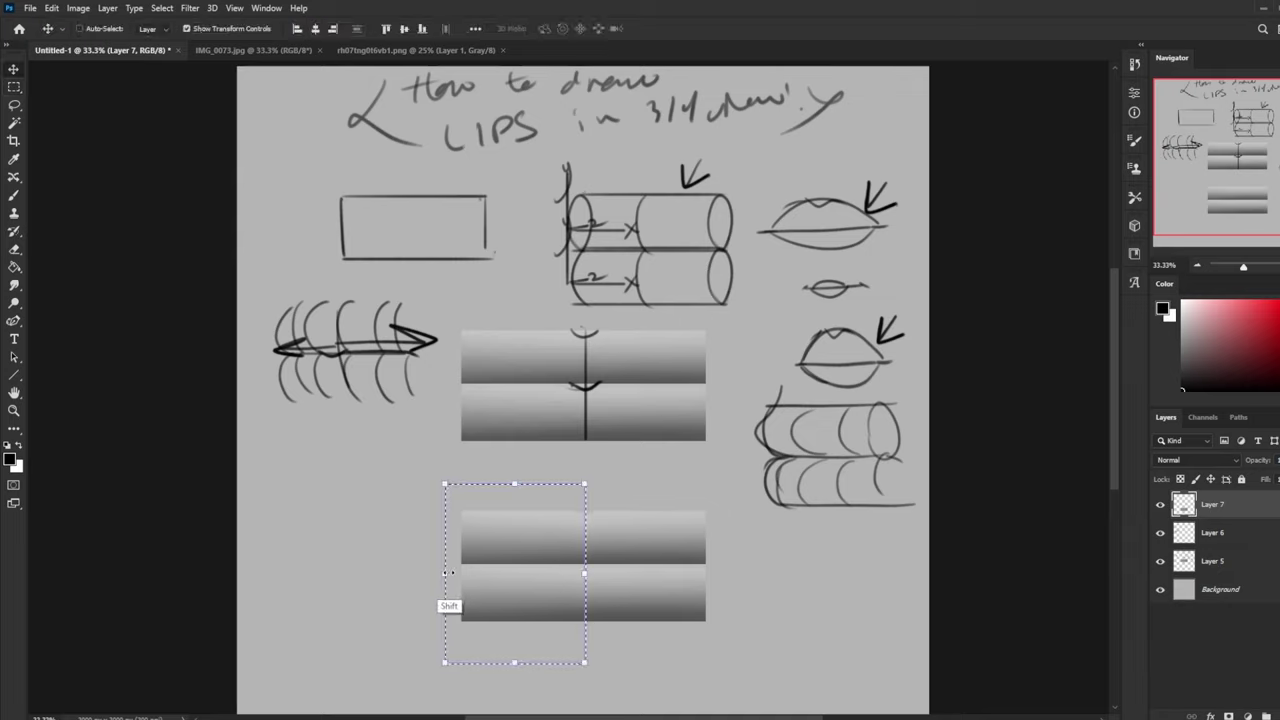
pyautogui.moveTo(447, 573); pyautogui.dragTo(492, 573)
pyautogui.press('Return')
pyautogui.press('b')
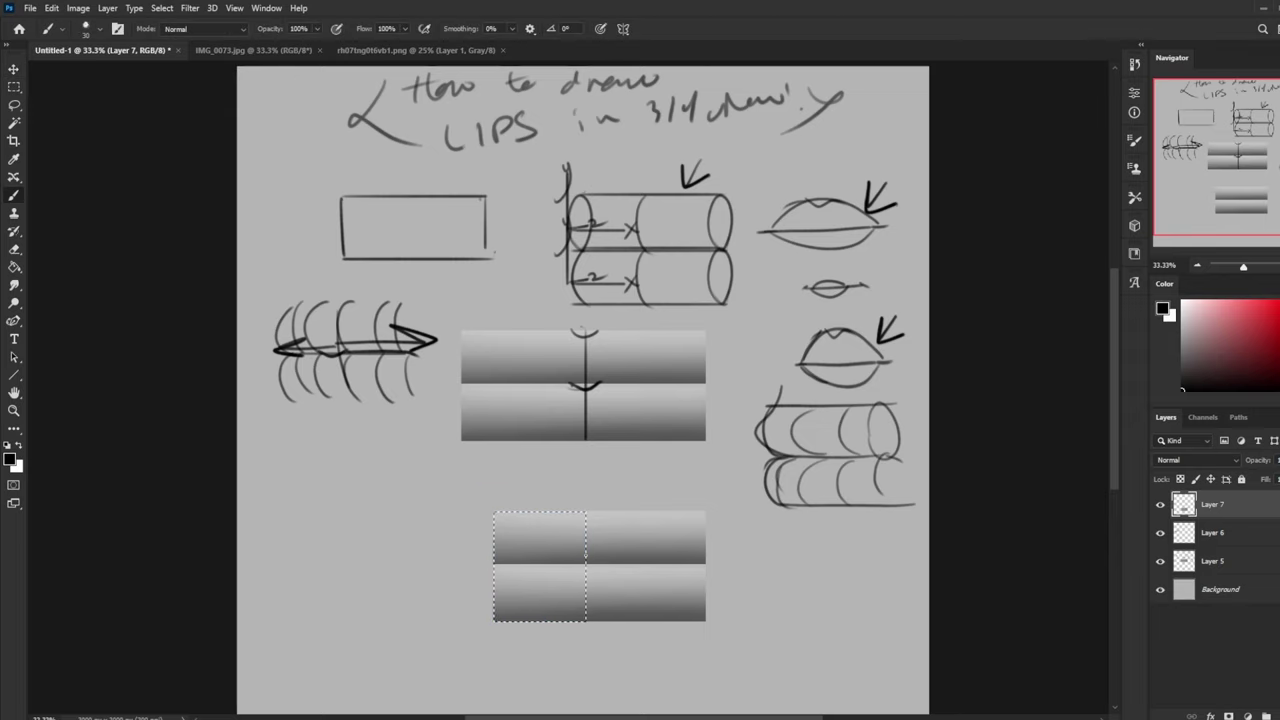
pyautogui.press('m')
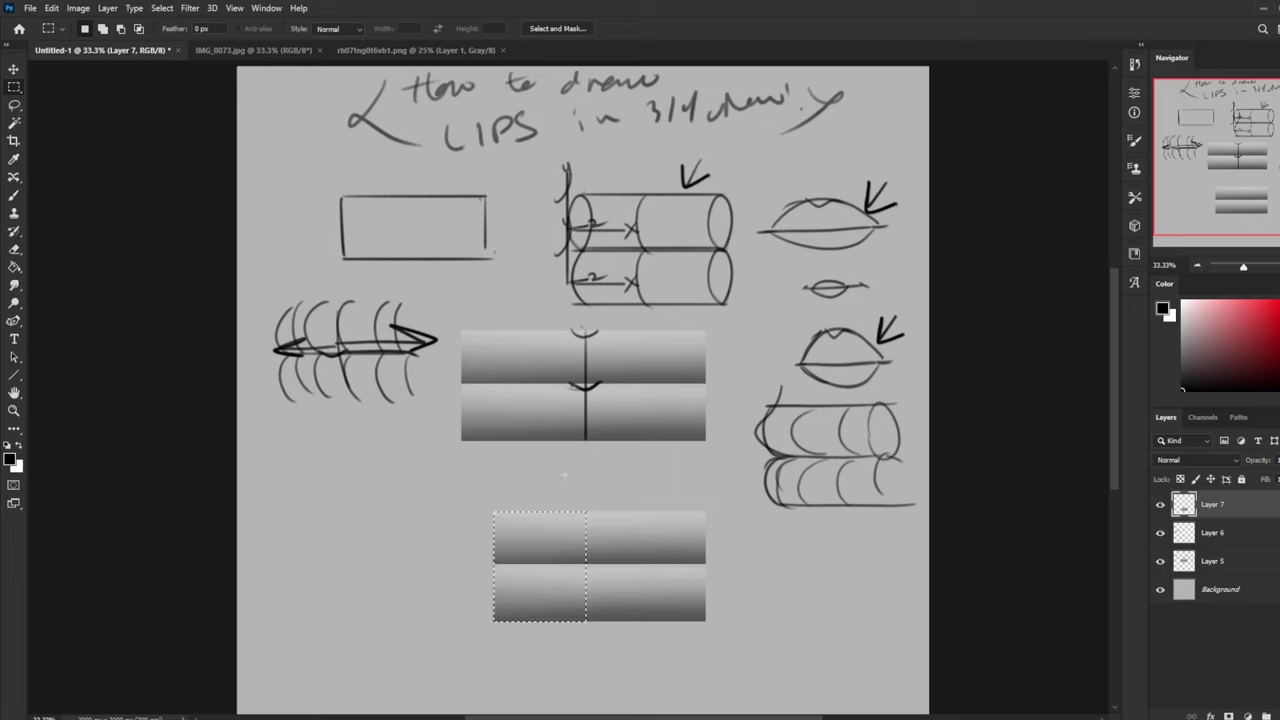
pyautogui.rightClick(577, 521)
pyautogui.click(600, 252)
pyautogui.press('b')
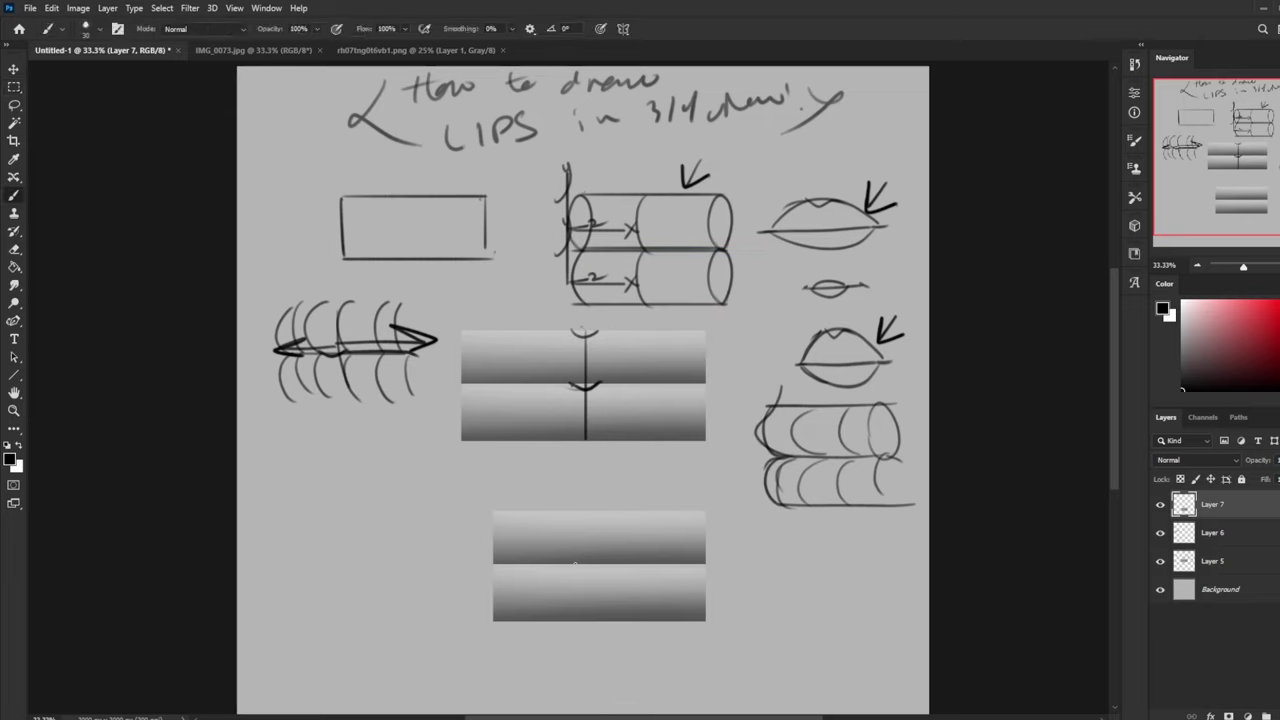
# Step: Try a small dip curve on the seam between the lower shaded bars, and undo it
pyautogui.moveTo(570, 557); pyautogui.dragTo(592, 565)
pyautogui.hotkey('ctrl', 'z')
pyautogui.moveTo(588, 564)
pyautogui.mouseDown()
pyautogui.moveTo(567, 556)
pyautogui.moveTo(569, 537)
pyautogui.mouseUp()
pyautogui.press('ctrl')
pyautogui.hotkey('ctrl', 'z')
pyautogui.hotkey('ctrl', 'z')
# Step: Try small cylinder sketches with a direction arrow and contour curves beside the lower bars, and undo them all
pyautogui.moveTo(341, 422)
pyautogui.mouseDown()
pyautogui.moveTo(336, 521)
pyautogui.moveTo(365, 612)
pyautogui.moveTo(380, 619)
pyautogui.mouseUp()
pyautogui.moveTo(350, 465)
pyautogui.mouseDown()
pyautogui.moveTo(302, 463)
pyautogui.moveTo(340, 492)
pyautogui.mouseUp()
pyautogui.moveTo(334, 438)
pyautogui.mouseDown()
pyautogui.moveTo(378, 456)
pyautogui.moveTo(366, 494)
pyautogui.moveTo(380, 486)
pyautogui.moveTo(342, 498)
pyautogui.moveTo(376, 556)
pyautogui.mouseUp()
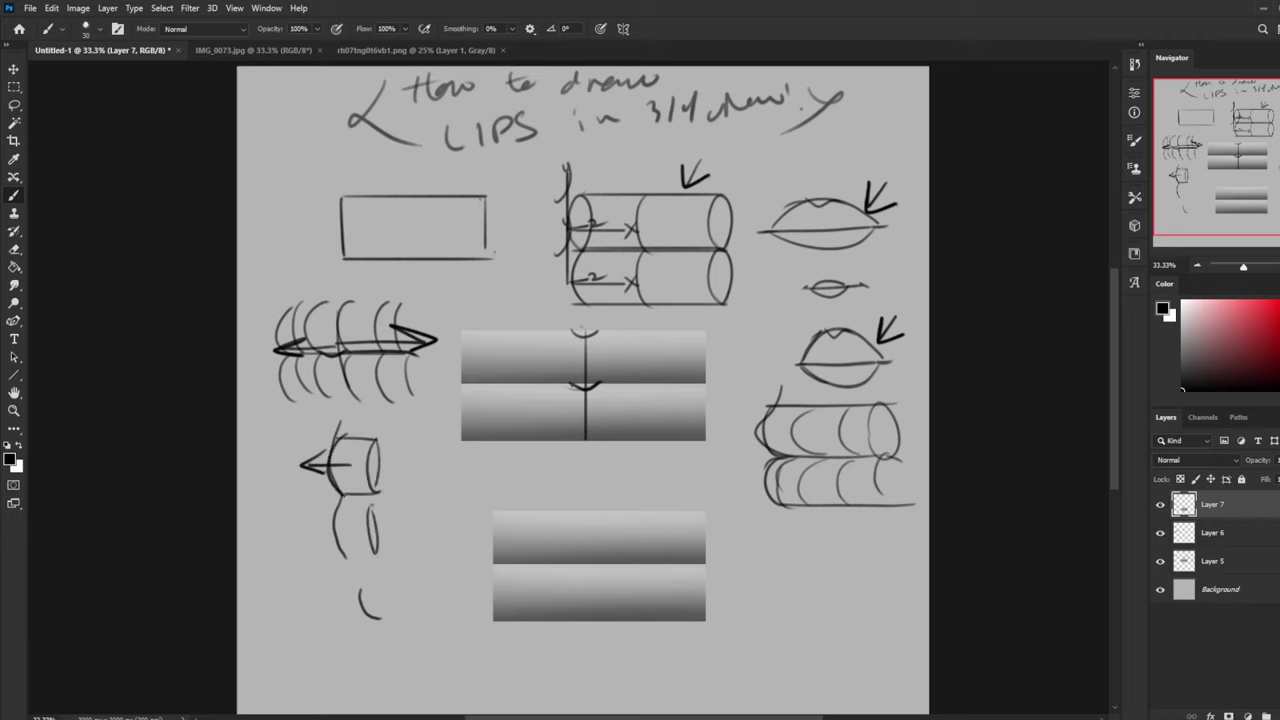
pyautogui.moveTo(334, 502); pyautogui.dragTo(378, 506)
pyautogui.moveTo(344, 562)
pyautogui.mouseDown()
pyautogui.moveTo(380, 560)
pyautogui.moveTo(394, 590)
pyautogui.mouseUp()
pyautogui.moveTo(392, 589)
pyautogui.mouseDown()
pyautogui.moveTo(390, 618)
pyautogui.moveTo(396, 592)
pyautogui.mouseUp()
pyautogui.moveTo(400, 614); pyautogui.dragTo(375, 616)
pyautogui.hotkey('ctrl', 'z')
pyautogui.hotkey('ctrl', 'z')
pyautogui.hotkey('ctrl', 'z')
pyautogui.hotkey('ctrl', 'z')
pyautogui.hotkey('ctrl', 'z')
pyautogui.hotkey('ctrl', 'z')
pyautogui.hotkey('ctrl', 'z')
pyautogui.hotkey('ctrl', 'z')
pyautogui.hotkey('ctrl', 'z')
pyautogui.hotkey('ctrl', 'z')
pyautogui.hotkey('ctrl', 'z')
pyautogui.hotkey('ctrl', 'z')
pyautogui.hotkey('ctrl', 'z')
pyautogui.hotkey('ctrl', 'z')
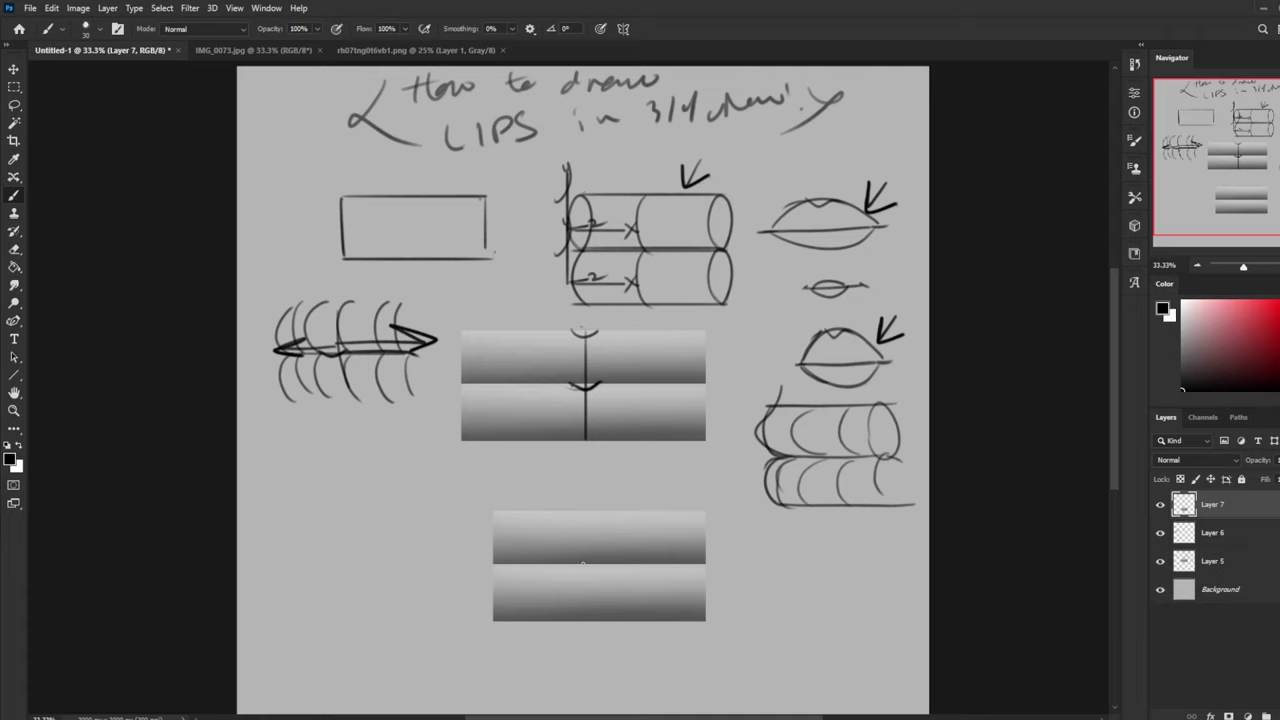
# Step: Draw an off-centre dip on the lower bars' seam and a curved contour at the left end of each bar
pyautogui.moveTo(586, 567); pyautogui.dragTo(556, 547)
pyautogui.hotkey('ctrl', 'z')
pyautogui.moveTo(512, 563)
pyautogui.mouseDown()
pyautogui.moveTo(486, 540)
pyautogui.moveTo(500, 508)
pyautogui.mouseUp()
pyautogui.moveTo(508, 564)
pyautogui.mouseDown()
pyautogui.moveTo(494, 590)
pyautogui.moveTo(516, 620)
pyautogui.mouseUp()
pyautogui.hotkey('ctrl', 'z')
pyautogui.moveTo(515, 565)
pyautogui.mouseDown()
pyautogui.moveTo(510, 610)
pyautogui.moveTo(530, 620)
pyautogui.mouseUp()
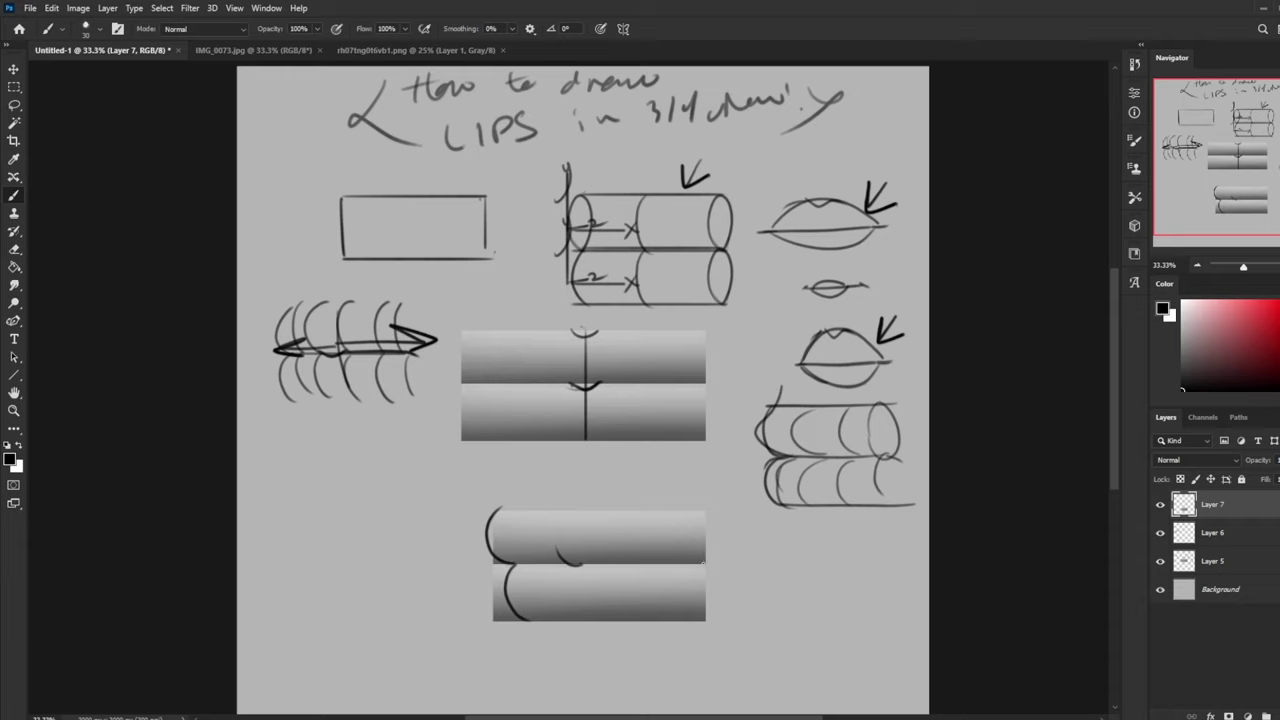
# Step: Add a short lower-lip arc beneath the lower bars and extend the mouth line along the seam past the right edge
pyautogui.moveTo(704, 564)
pyautogui.mouseDown()
pyautogui.moveTo(683, 541)
pyautogui.moveTo(688, 504)
pyautogui.moveTo(703, 515)
pyautogui.moveTo(712, 566)
pyautogui.mouseUp()
pyautogui.hotkey('ctrl', 'z')
pyautogui.moveTo(558, 628); pyautogui.dragTo(628, 632)
pyautogui.moveTo(510, 560); pyautogui.dragTo(718, 567)
pyautogui.hotkey('ctrl', 'z')
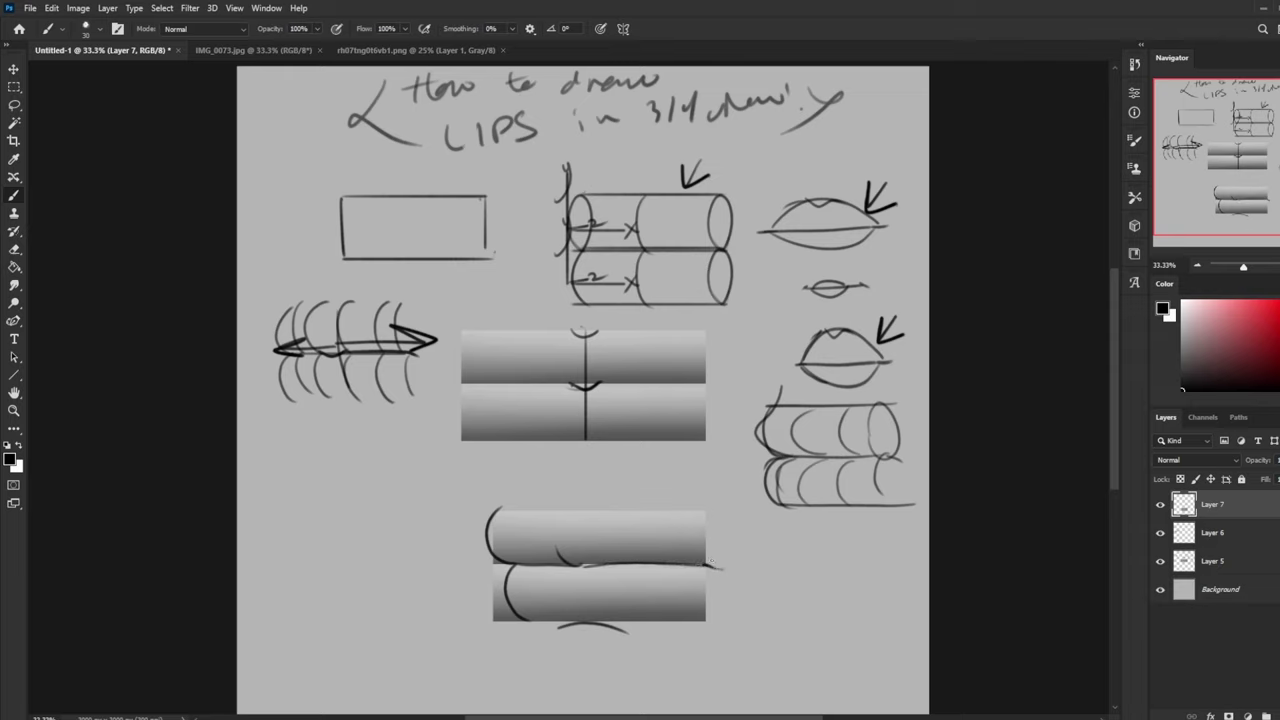
# Step: Draw the mouth line along the upper bars' seam on both sides of the dip, with downturned corners
pyautogui.moveTo(703, 381); pyautogui.dragTo(716, 386)
pyautogui.moveTo(462, 381)
pyautogui.mouseDown()
pyautogui.moveTo(449, 387)
pyautogui.moveTo(575, 382)
pyautogui.mouseUp()
pyautogui.hotkey('ctrl', 'z')
pyautogui.moveTo(708, 381); pyautogui.dragTo(608, 379)
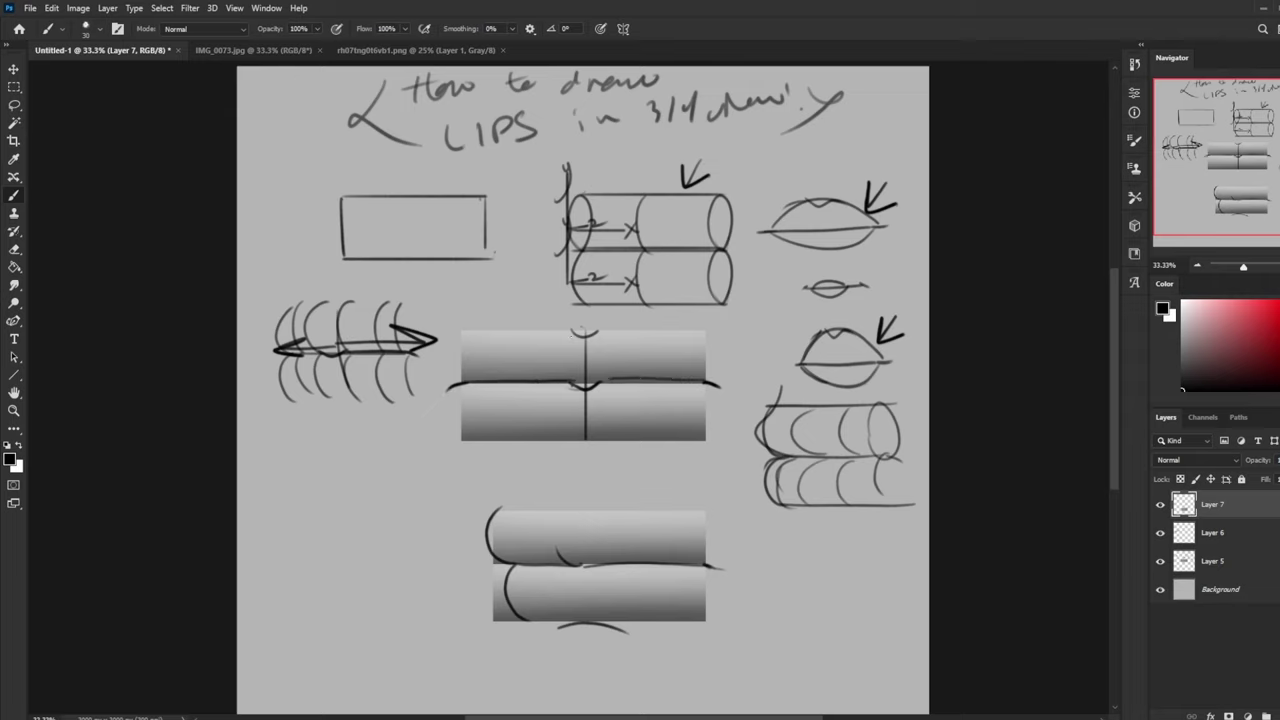
# Step: Draw sloping upper-lip contours on both sides of the centre line and a wide lower-lip arc on the upper bars
pyautogui.moveTo(566, 332); pyautogui.dragTo(465, 361)
pyautogui.moveTo(606, 333); pyautogui.dragTo(694, 377)
pyautogui.hotkey('ctrl', 'z')
pyautogui.moveTo(605, 329)
pyautogui.mouseDown()
pyautogui.moveTo(698, 366)
pyautogui.moveTo(649, 335)
pyautogui.moveTo(700, 368)
pyautogui.mouseUp()
pyautogui.hotkey('ctrl', 'z')
pyautogui.moveTo(495, 429); pyautogui.dragTo(682, 431)
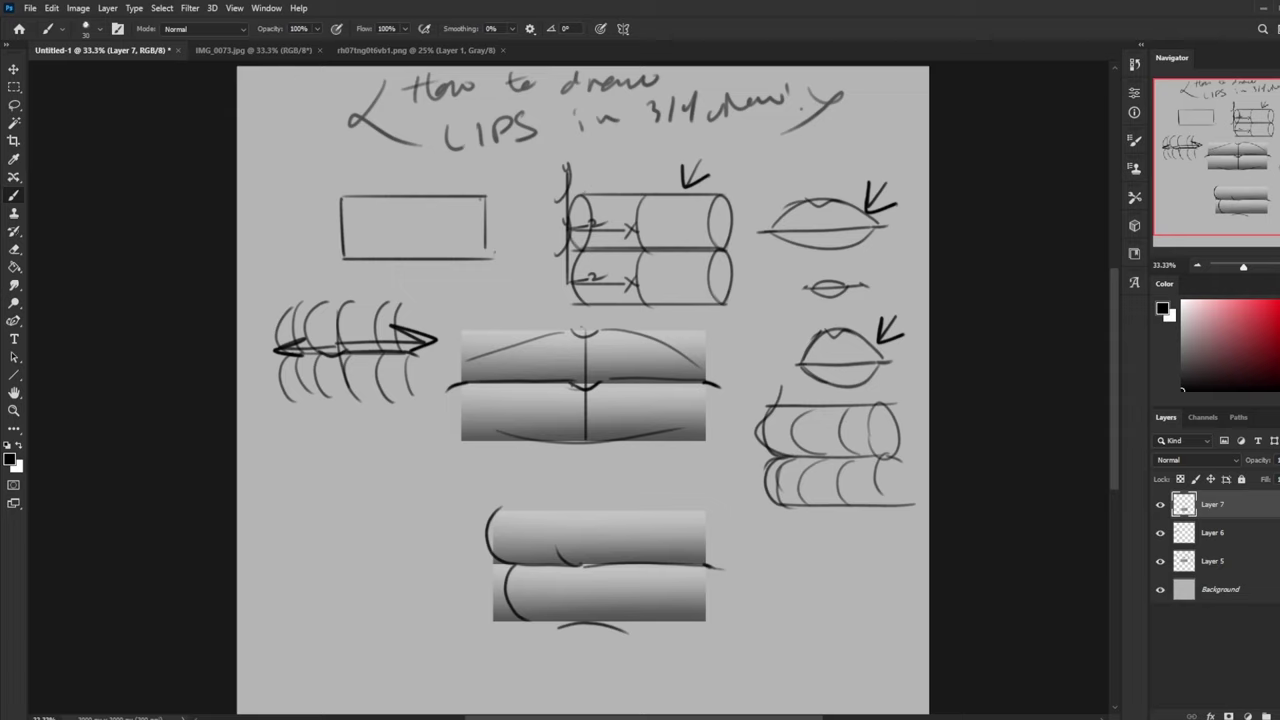
pyautogui.moveTo(486, 340); pyautogui.dragTo(476, 344)
pyautogui.hotkey('ctrl', 'z')
# Step: Sketch a thin stick figure beside a round figure on a flat platform, with an arrow pointing at the round one
pyautogui.moveTo(322, 468)
pyautogui.mouseDown()
pyautogui.moveTo(315, 506)
pyautogui.moveTo(329, 516)
pyautogui.moveTo(307, 485)
pyautogui.moveTo(372, 496)
pyautogui.moveTo(402, 480)
pyautogui.moveTo(373, 511)
pyautogui.mouseUp()
pyautogui.moveTo(387, 500); pyautogui.dragTo(387, 511)
pyautogui.moveTo(372, 462)
pyautogui.mouseDown()
pyautogui.moveTo(388, 462)
pyautogui.moveTo(353, 494)
pyautogui.moveTo(407, 482)
pyautogui.moveTo(405, 496)
pyautogui.mouseUp()
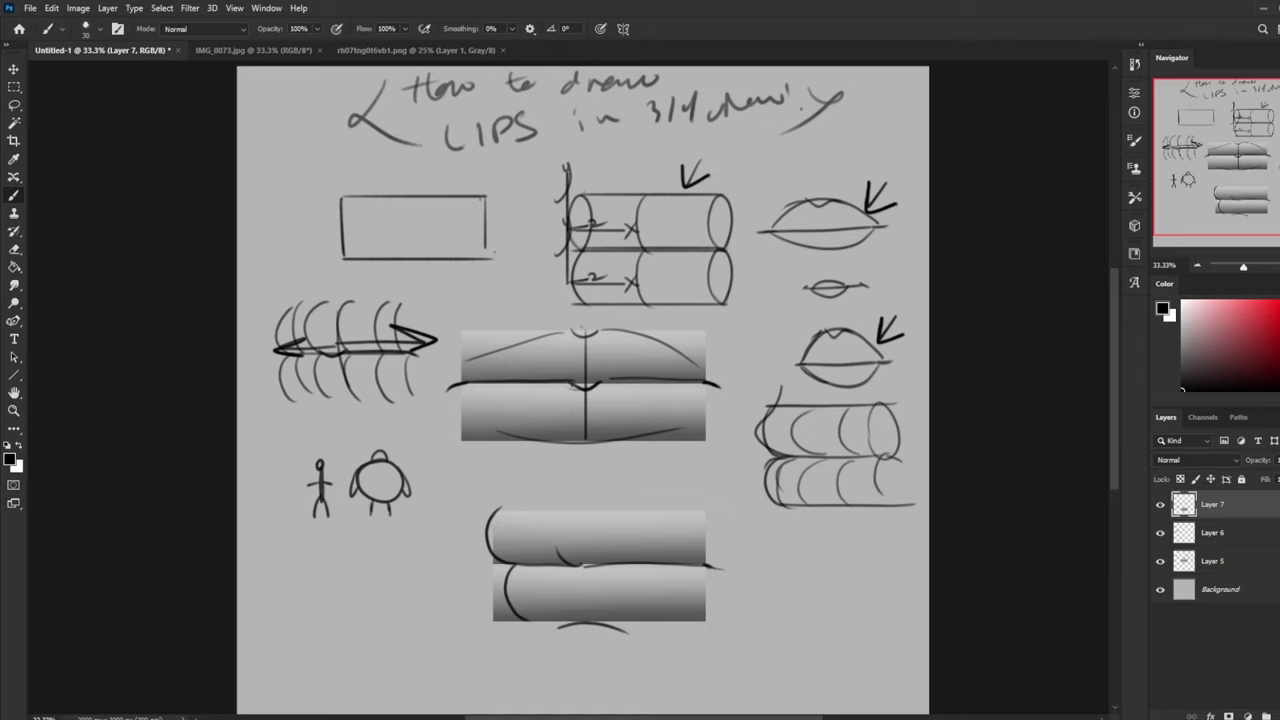
pyautogui.moveTo(418, 442); pyautogui.dragTo(405, 462)
pyautogui.moveTo(404, 452); pyautogui.dragTo(414, 462)
pyautogui.moveTo(280, 518)
pyautogui.mouseDown()
pyautogui.moveTo(426, 504)
pyautogui.moveTo(408, 520)
pyautogui.moveTo(281, 523)
pyautogui.mouseUp()
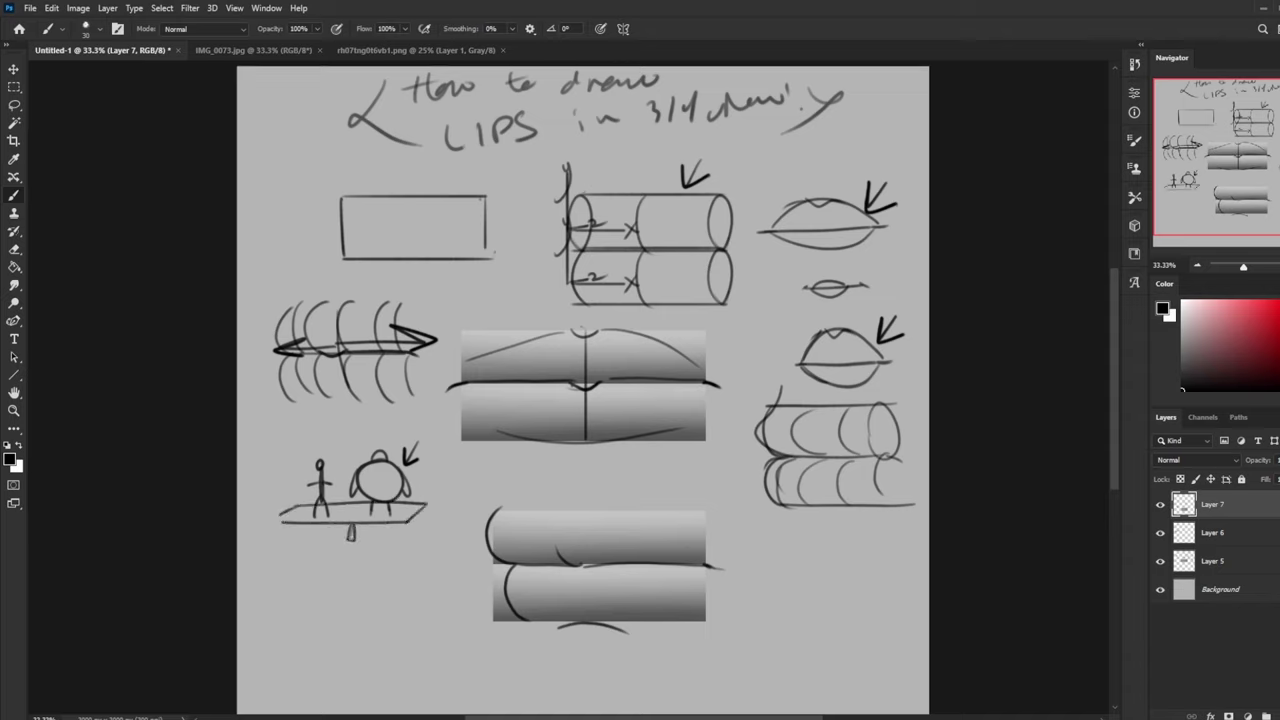
# Step: Sketch a rotated diamond-shaped platform below, with the round figure overlapping the thin figure
pyautogui.moveTo(310, 568)
pyautogui.mouseDown()
pyautogui.moveTo(384, 586)
pyautogui.moveTo(272, 578)
pyautogui.moveTo(342, 610)
pyautogui.moveTo(383, 588)
pyautogui.mouseUp()
pyautogui.moveTo(334, 546)
pyautogui.mouseDown()
pyautogui.moveTo(345, 549)
pyautogui.moveTo(340, 590)
pyautogui.mouseUp()
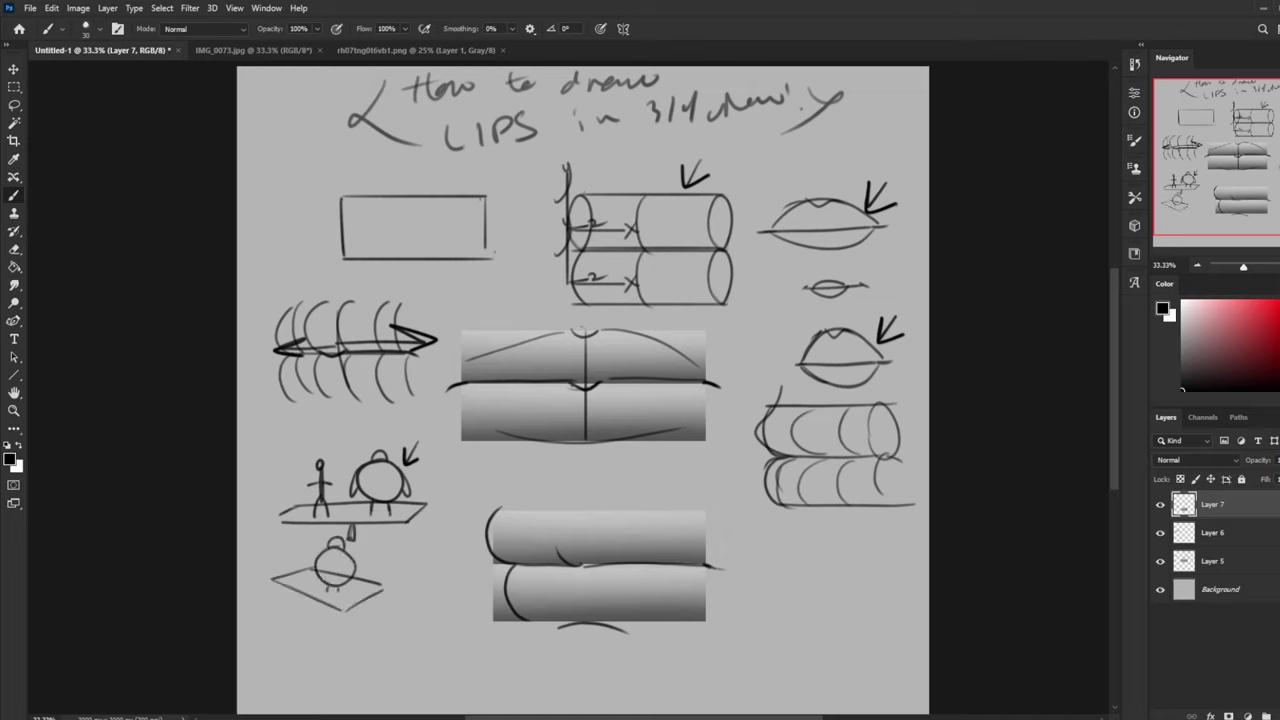
pyautogui.moveTo(316, 546)
pyautogui.mouseDown()
pyautogui.moveTo(360, 552)
pyautogui.moveTo(334, 582)
pyautogui.moveTo(361, 576)
pyautogui.moveTo(351, 552)
pyautogui.moveTo(325, 557)
pyautogui.moveTo(331, 598)
pyautogui.mouseUp()
pyautogui.hotkey('ctrl', 'z')
pyautogui.hotkey('ctrl', 'z')
pyautogui.hotkey('ctrl', 'z')
pyautogui.hotkey('ctrl', 'z')
pyautogui.hotkey('ctrl', 'z')
pyautogui.moveTo(344, 542)
pyautogui.mouseDown()
pyautogui.moveTo(323, 573)
pyautogui.moveTo(357, 563)
pyautogui.moveTo(359, 578)
pyautogui.moveTo(312, 575)
pyautogui.moveTo(314, 545)
pyautogui.moveTo(322, 563)
pyautogui.moveTo(314, 550)
pyautogui.moveTo(321, 590)
pyautogui.mouseUp()
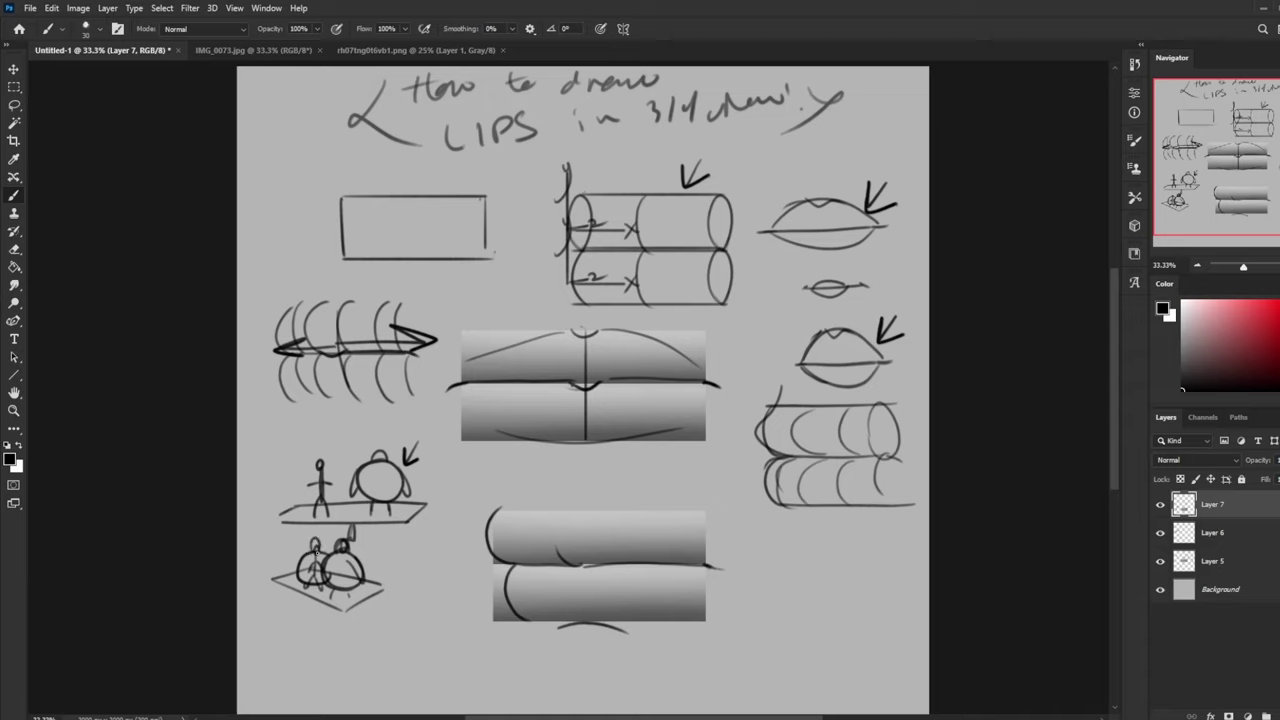
pyautogui.hotkey('ctrl', 'z')
# Step: Extend the lower bars' mouth line past their left edge and add hair strokes to both thin figures' heads
pyautogui.moveTo(512, 564); pyautogui.dragTo(487, 568)
pyautogui.moveTo(320, 461); pyautogui.dragTo(332, 463)
pyautogui.moveTo(312, 549); pyautogui.dragTo(330, 547)
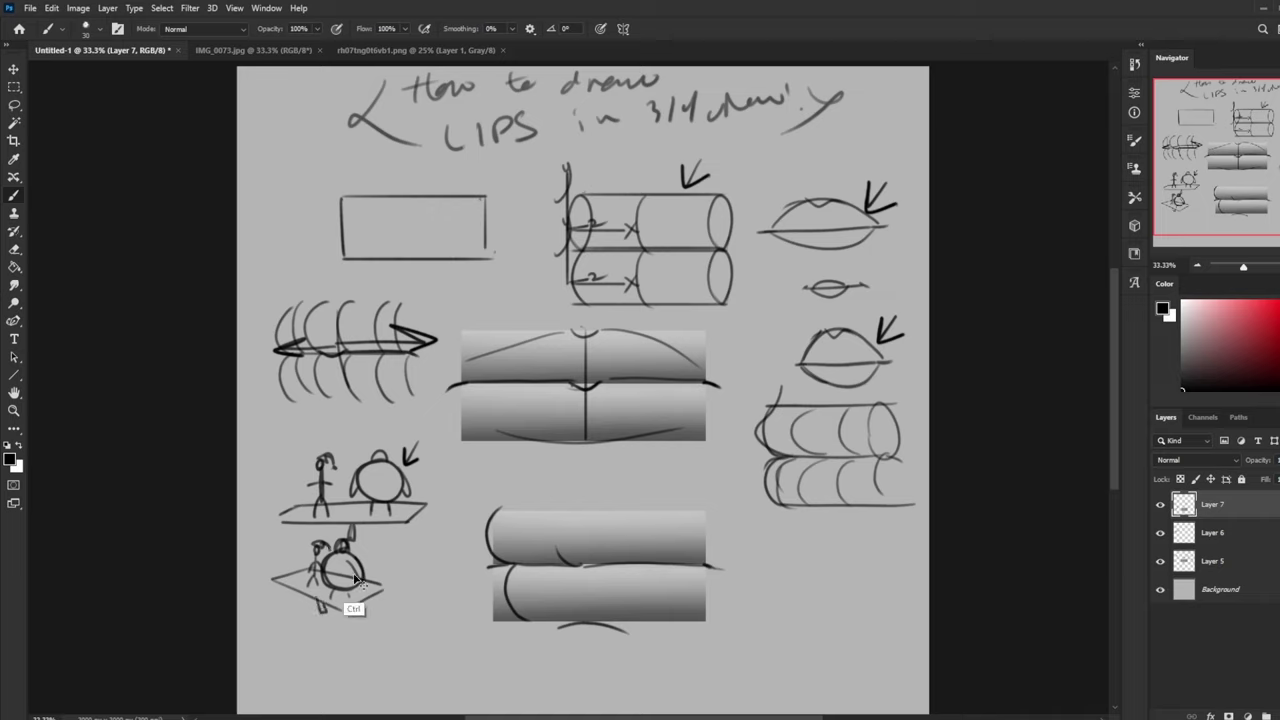
pyautogui.moveTo(317, 600); pyautogui.dragTo(321, 611)
# Step: Try heavy strokes on the lower thin figure and a circle with a contour arc beside the platform, and undo them
pyautogui.moveTo(328, 556)
pyautogui.mouseDown()
pyautogui.moveTo(326, 582)
pyautogui.moveTo(319, 568)
pyautogui.mouseUp()
pyautogui.moveTo(310, 562); pyautogui.dragTo(309, 577)
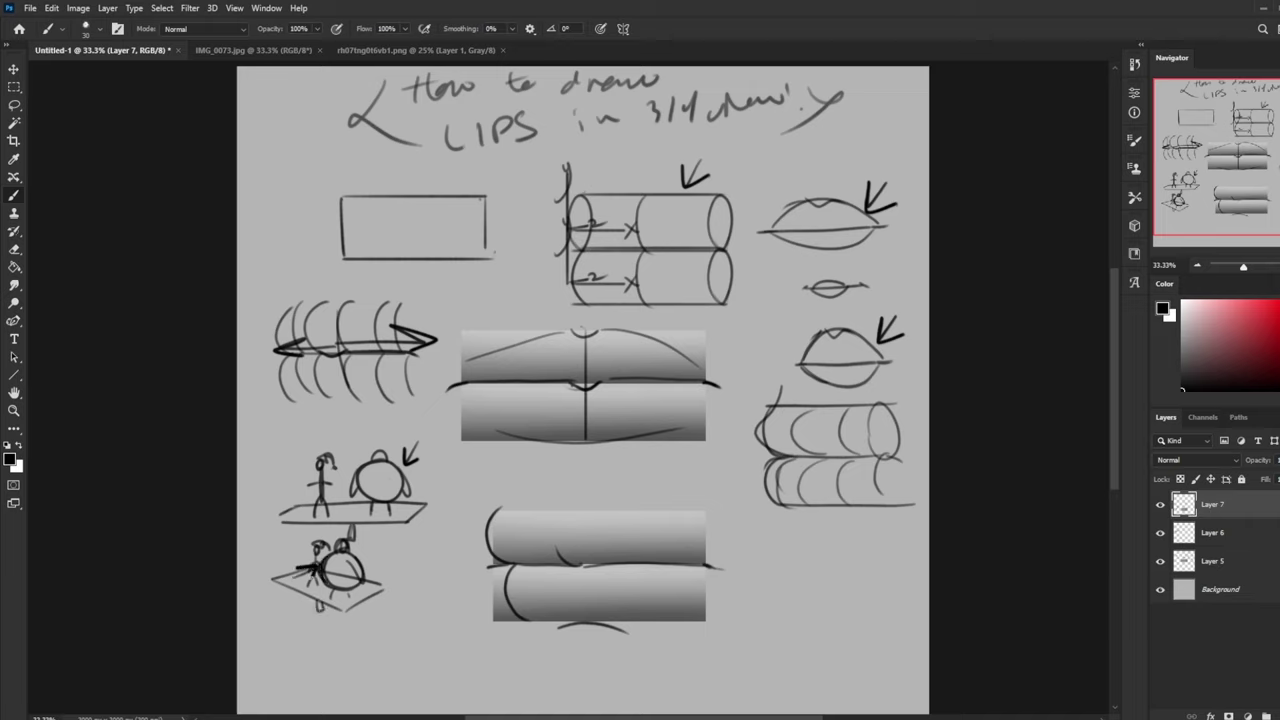
pyautogui.moveTo(410, 598)
pyautogui.mouseDown()
pyautogui.moveTo(418, 636)
pyautogui.moveTo(404, 597)
pyautogui.moveTo(478, 620)
pyautogui.moveTo(425, 595)
pyautogui.mouseUp()
pyautogui.hotkey('ctrl', 'z')
pyautogui.hotkey('ctrl', 'z')
pyautogui.hotkey('ctrl', 'z')
pyautogui.hotkey('ctrl', 'z')
pyautogui.hotkey('ctrl', 'z')
pyautogui.hotkey('ctrl', 'z')
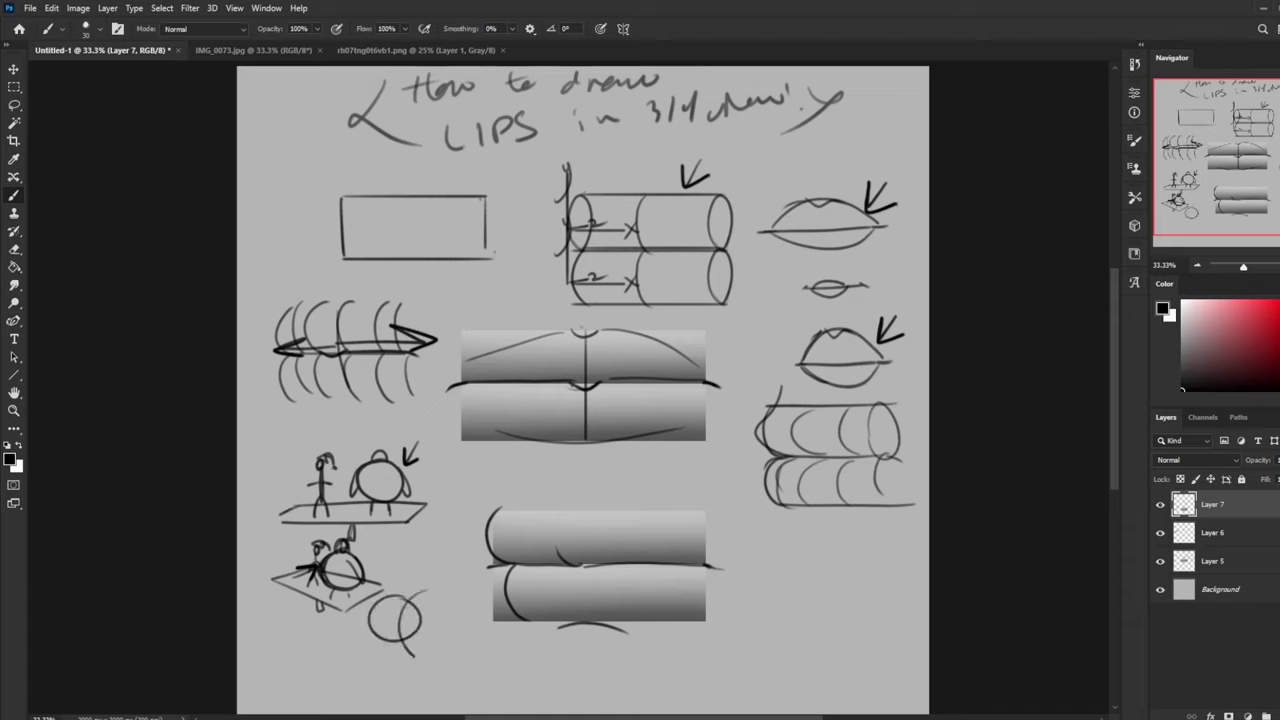
pyautogui.hotkey('ctrl', 'z')
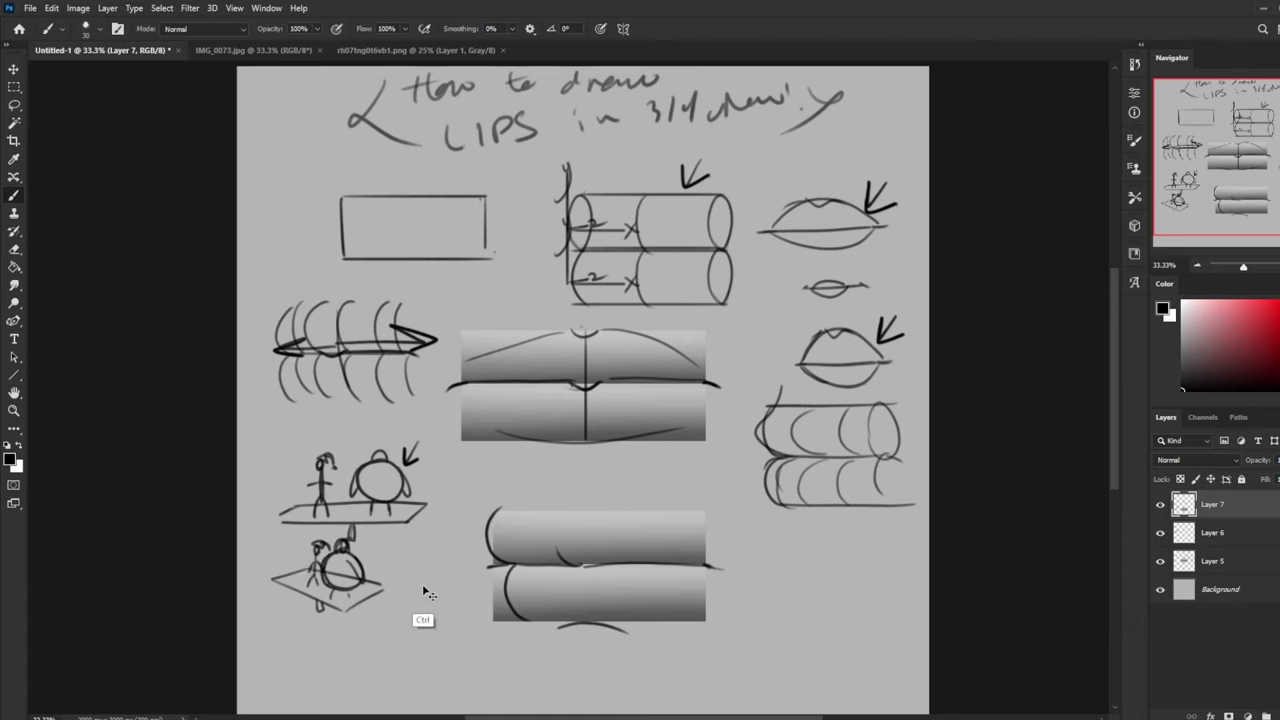
# Step: Draw two equal circles side by side on a flat platform beneath the figure sketches
pyautogui.moveTo(312, 624)
pyautogui.mouseDown()
pyautogui.moveTo(333, 655)
pyautogui.moveTo(310, 622)
pyautogui.mouseUp()
pyautogui.moveTo(391, 633)
pyautogui.mouseDown()
pyautogui.moveTo(400, 658)
pyautogui.moveTo(368, 630)
pyautogui.mouseUp()
pyautogui.hotkey('ctrl', 'z')
pyautogui.hotkey('ctrl', 'z')
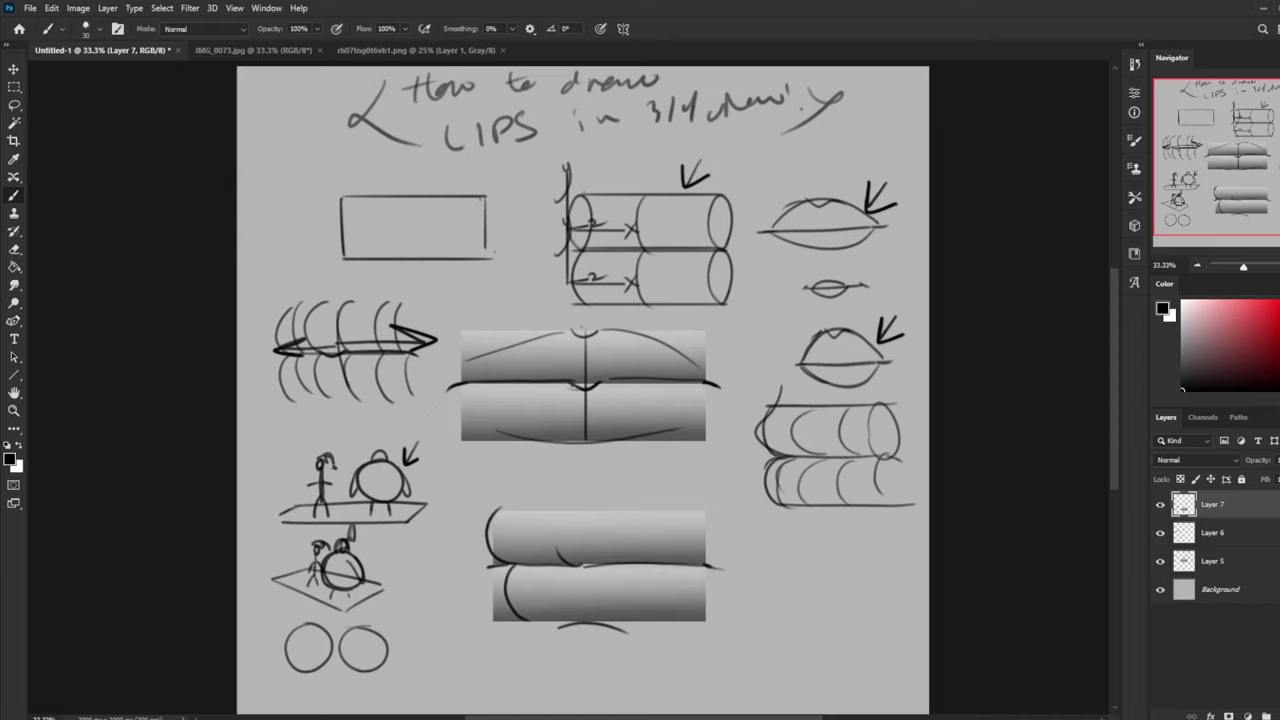
pyautogui.moveTo(269, 671); pyautogui.dragTo(287, 663)
pyautogui.moveTo(285, 664)
pyautogui.mouseDown()
pyautogui.moveTo(391, 653)
pyautogui.moveTo(370, 679)
pyautogui.moveTo(275, 680)
pyautogui.mouseUp()
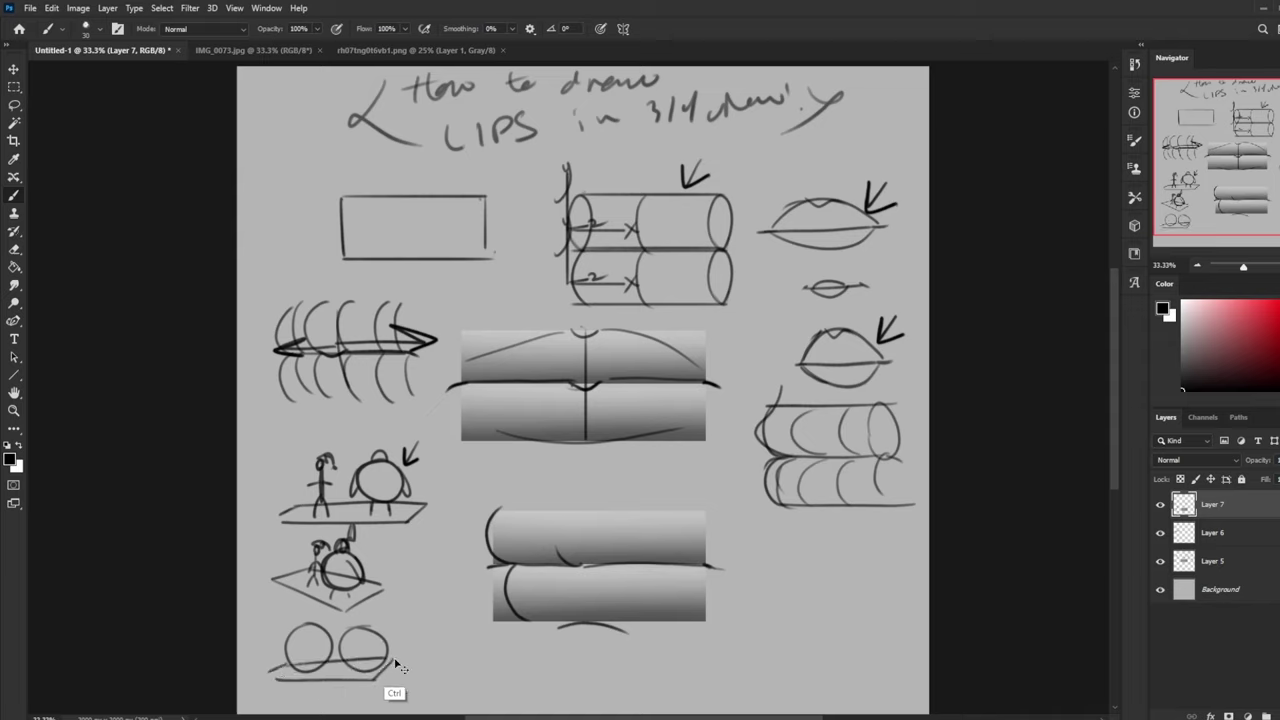
# Step: Undo the flat platform drawn beneath the two circles
pyautogui.hotkey('ctrl', 'z')
pyautogui.hotkey('ctrl', 'z')
pyautogui.hotkey('ctrl', 'z')
# Step: Extend the two circles into a chain of overlapping circles that grow in size toward the lower shaded bars
pyautogui.moveTo(460, 652)
pyautogui.mouseDown()
pyautogui.moveTo(412, 670)
pyautogui.moveTo(458, 668)
pyautogui.mouseUp()
pyautogui.moveTo(472, 622); pyautogui.dragTo(482, 624)
pyautogui.press('e')
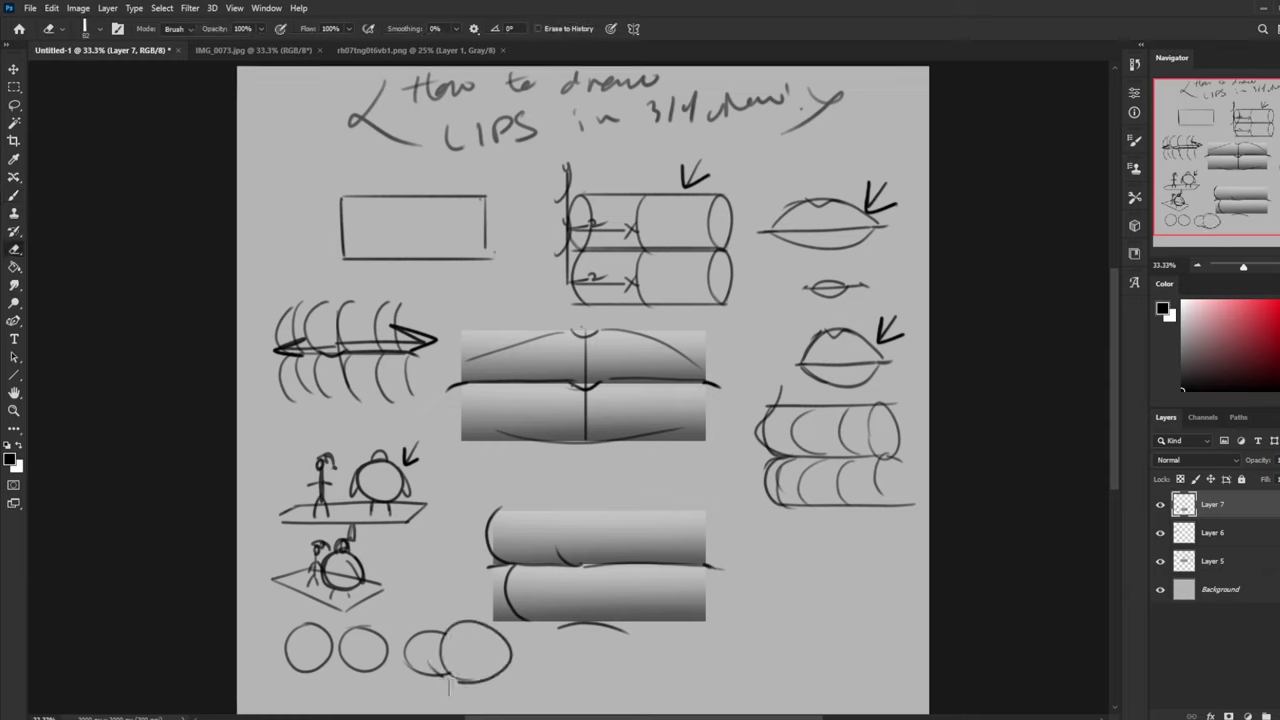
pyautogui.press('b')
pyautogui.moveTo(442, 642)
pyautogui.mouseDown()
pyautogui.moveTo(446, 678)
pyautogui.moveTo(390, 660)
pyautogui.moveTo(393, 631)
pyautogui.moveTo(389, 663)
pyautogui.mouseUp()
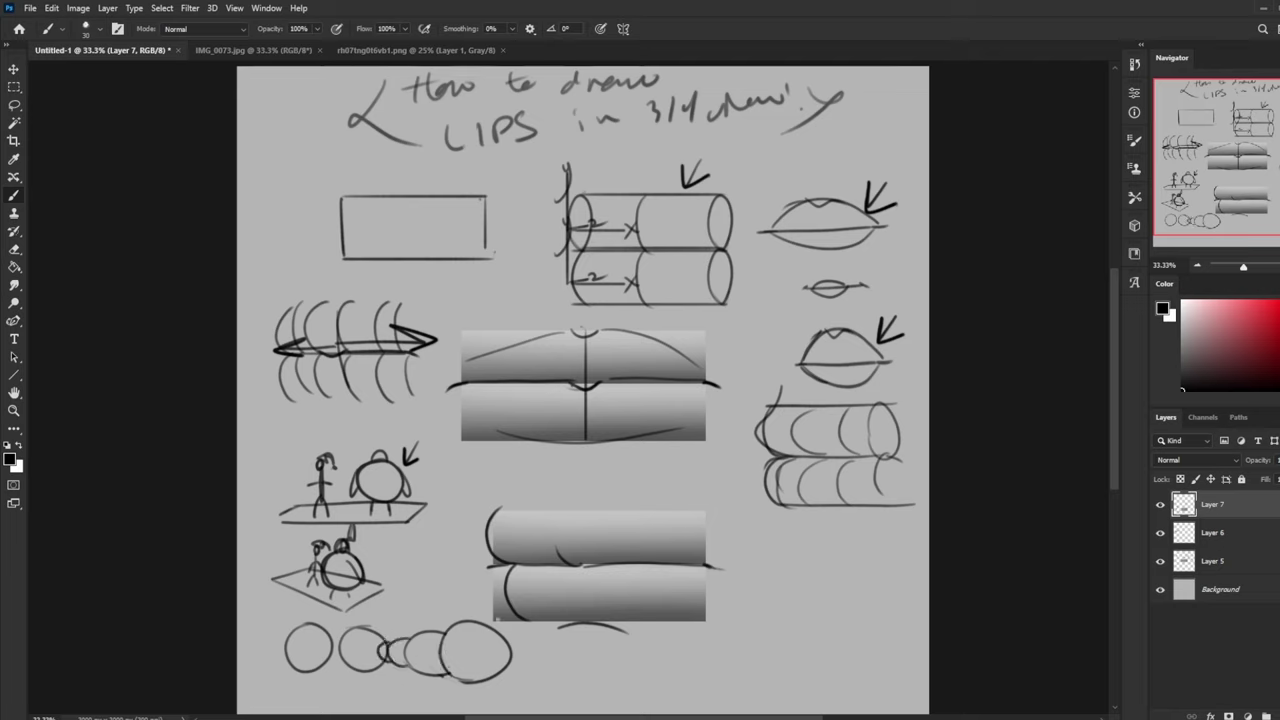
pyautogui.moveTo(516, 615)
pyautogui.mouseDown()
pyautogui.moveTo(534, 680)
pyautogui.moveTo(484, 613)
pyautogui.moveTo(502, 672)
pyautogui.moveTo(500, 654)
pyautogui.mouseUp()
pyautogui.press('e')
pyautogui.press('b')
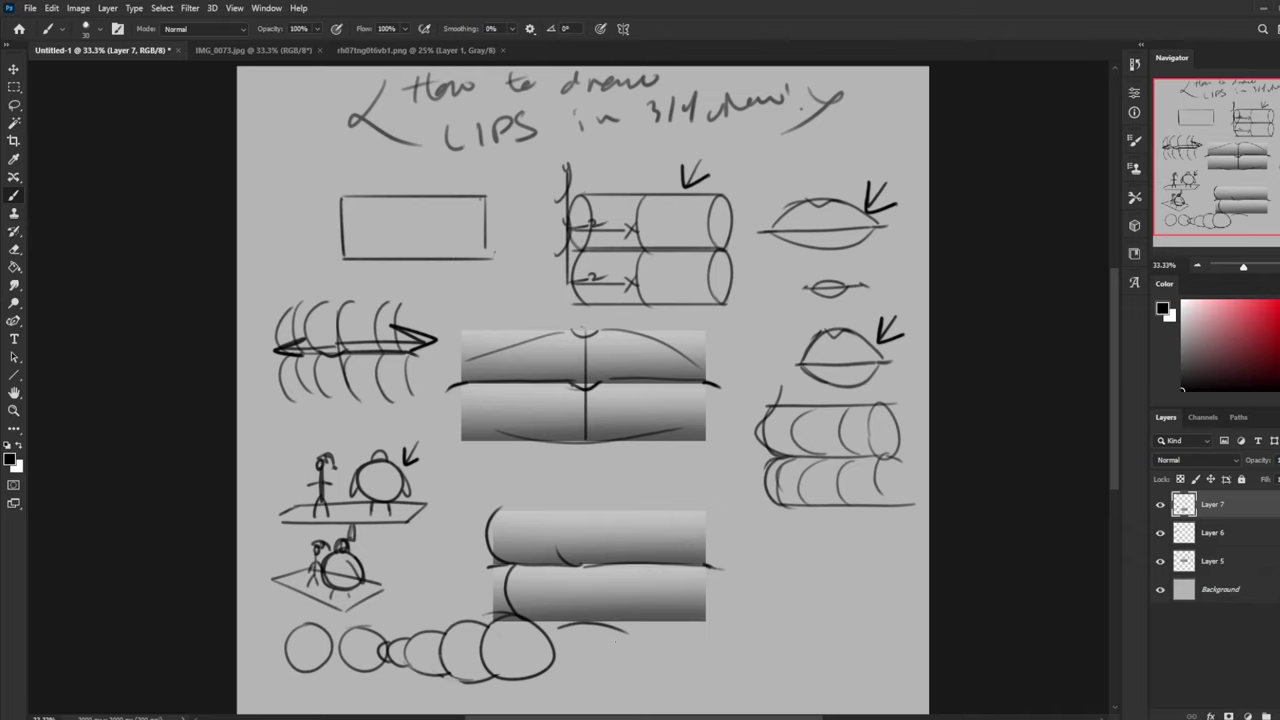
# Step: Draw a frame around the circle chain and add arrows pointing at it from several sides
pyautogui.moveTo(591, 644); pyautogui.dragTo(592, 676)
pyautogui.moveTo(565, 658); pyautogui.dragTo(662, 664)
pyautogui.moveTo(592, 590)
pyautogui.mouseDown()
pyautogui.moveTo(355, 617)
pyautogui.moveTo(385, 680)
pyautogui.moveTo(550, 680)
pyautogui.moveTo(596, 590)
pyautogui.mouseUp()
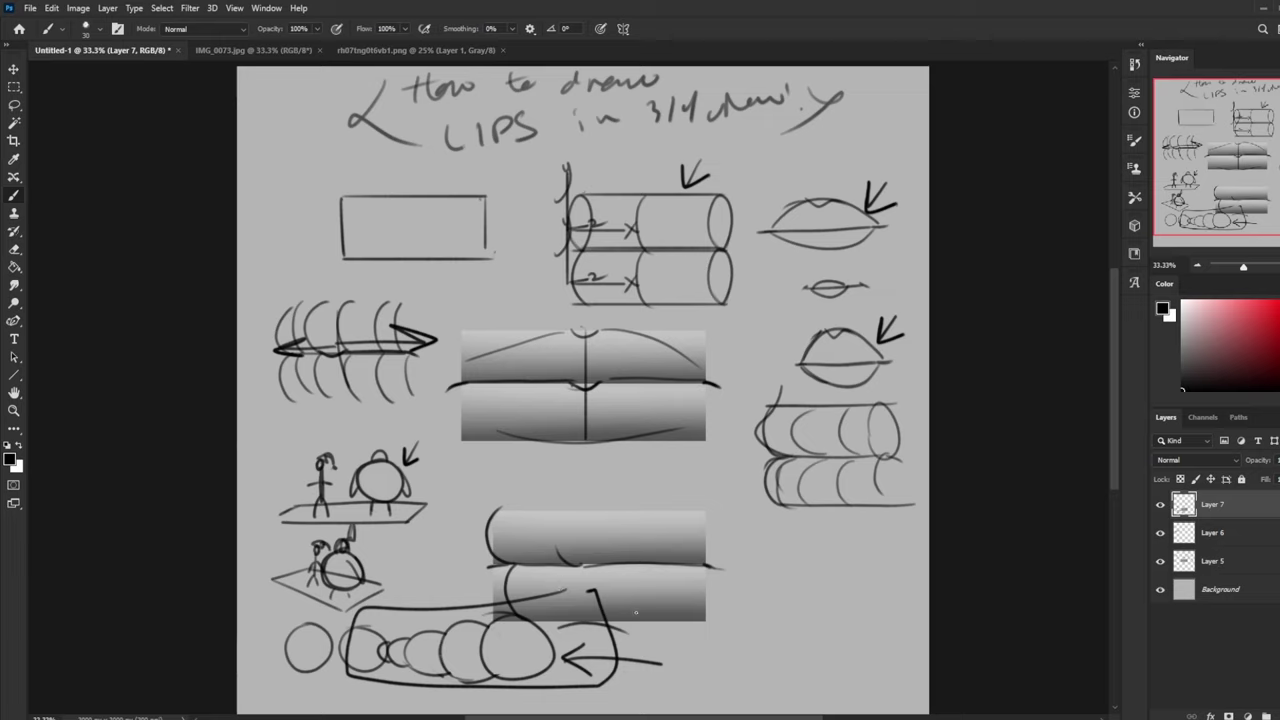
pyautogui.moveTo(628, 620)
pyautogui.mouseDown()
pyautogui.moveTo(725, 585)
pyautogui.moveTo(658, 624)
pyautogui.mouseUp()
pyautogui.moveTo(285, 699)
pyautogui.mouseDown()
pyautogui.moveTo(341, 681)
pyautogui.moveTo(330, 695)
pyautogui.mouseUp()
pyautogui.moveTo(440, 530)
pyautogui.mouseDown()
pyautogui.moveTo(452, 594)
pyautogui.moveTo(456, 564)
pyautogui.mouseUp()
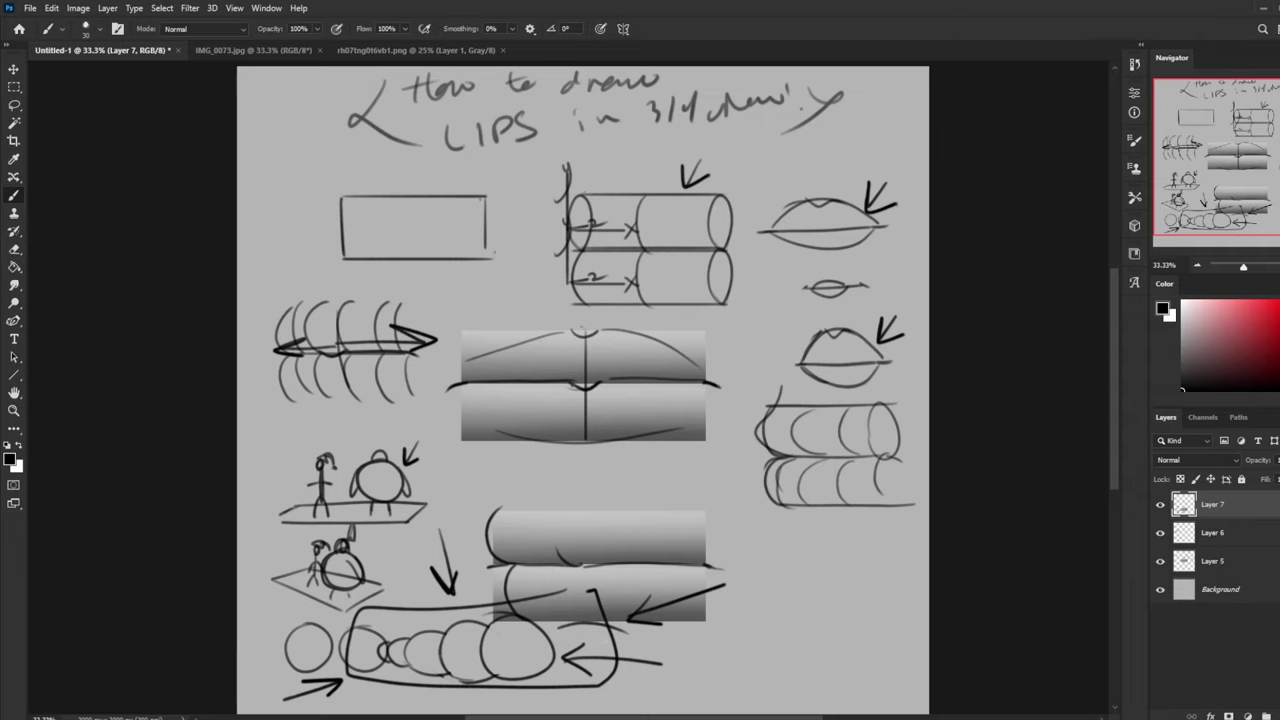
pyautogui.scroll(-3, 651, 589)
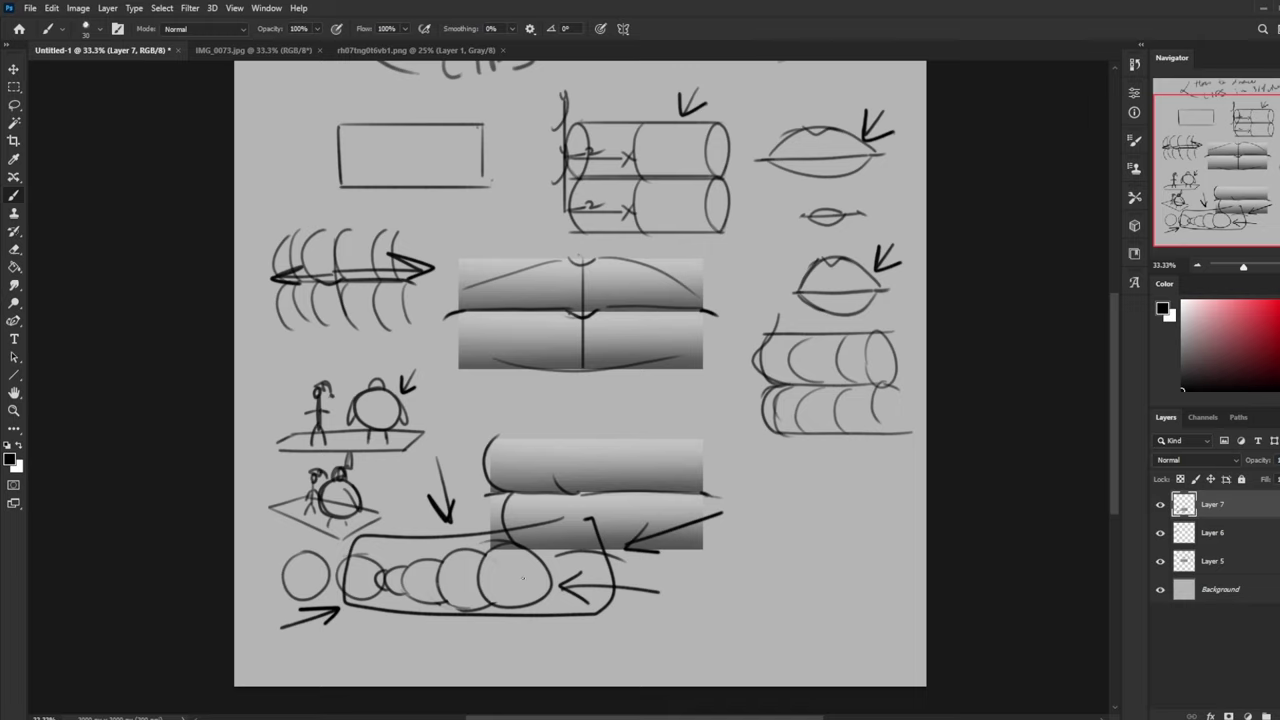
# Step: Undo the arrows and the frame drawn around the circle chain
pyautogui.hotkey('ctrl', 'z')
pyautogui.hotkey('ctrl', 'z')
pyautogui.hotkey('ctrl', 'z')
pyautogui.hotkey('ctrl', 'z')
pyautogui.hotkey('ctrl', 'z')
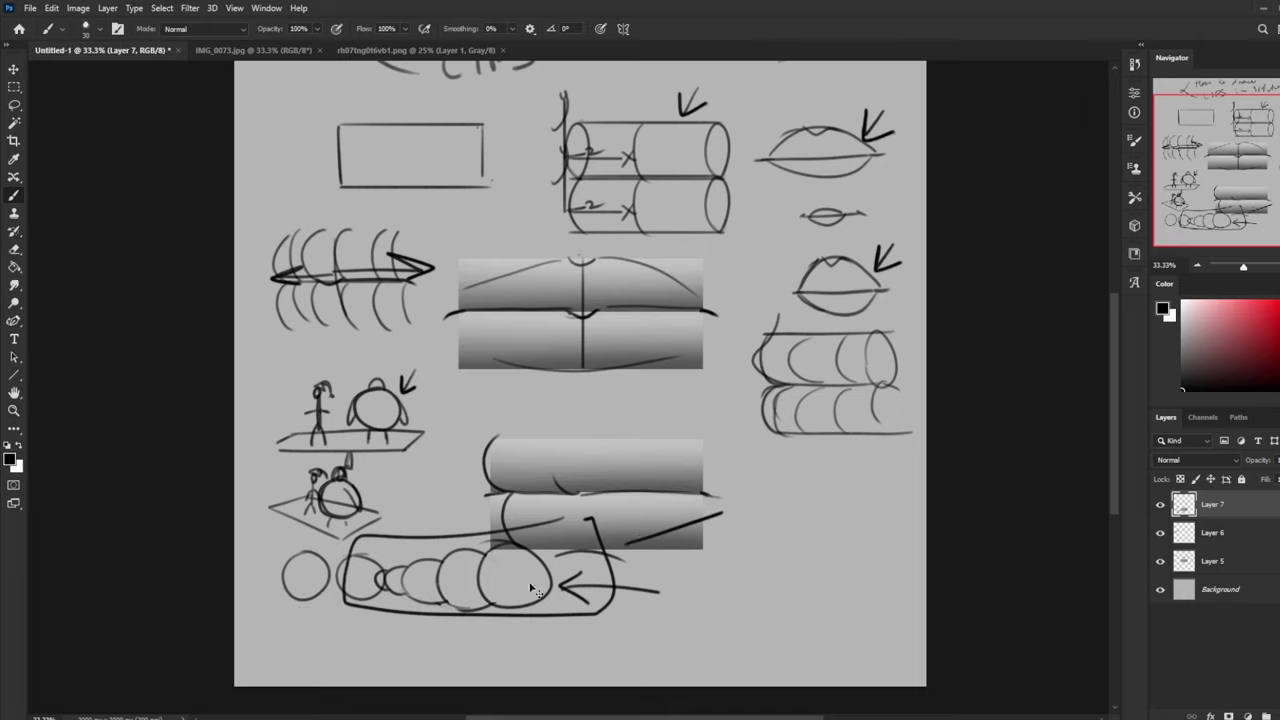
pyautogui.hotkey('ctrl', 'z')
pyautogui.hotkey('ctrl', 'z')
# Step: Sketch a loose group of overlapping circles and ellipses in the empty area below the cylinder sketch
pyautogui.moveTo(704, 599); pyautogui.dragTo(699, 578)
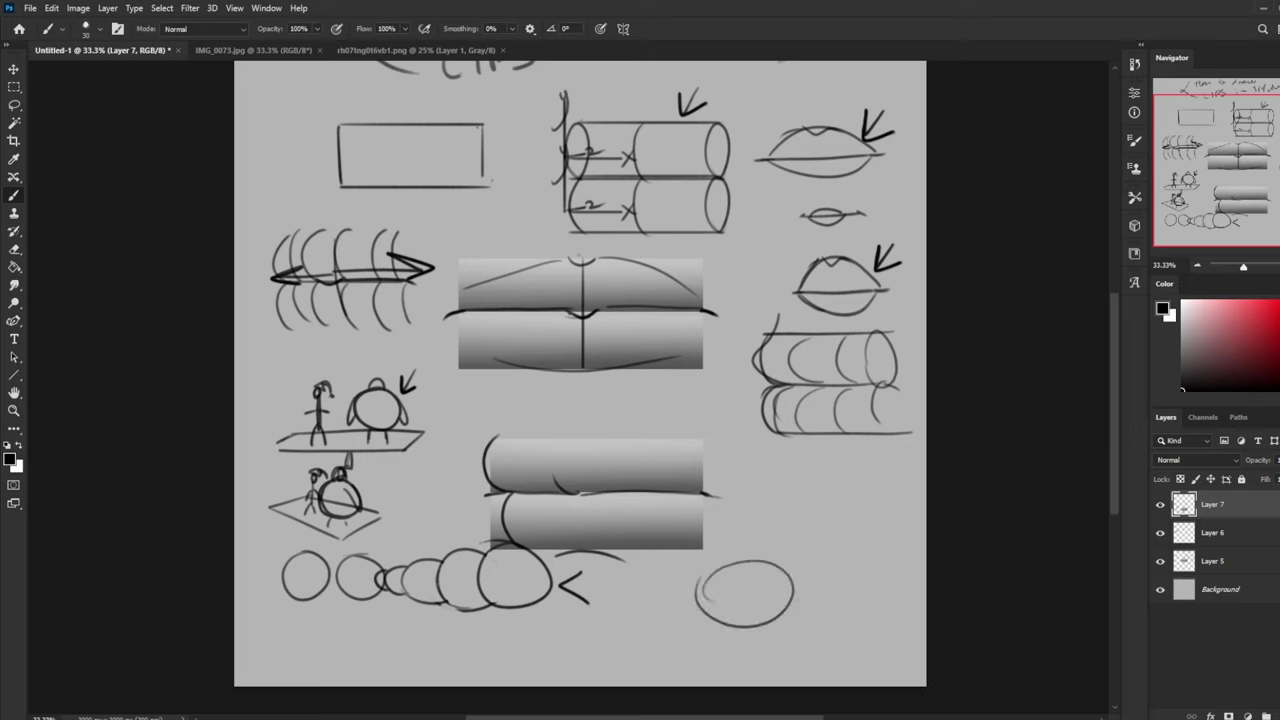
pyautogui.moveTo(827, 595); pyautogui.dragTo(764, 596)
pyautogui.moveTo(799, 527)
pyautogui.mouseDown()
pyautogui.moveTo(854, 502)
pyautogui.moveTo(792, 560)
pyautogui.mouseUp()
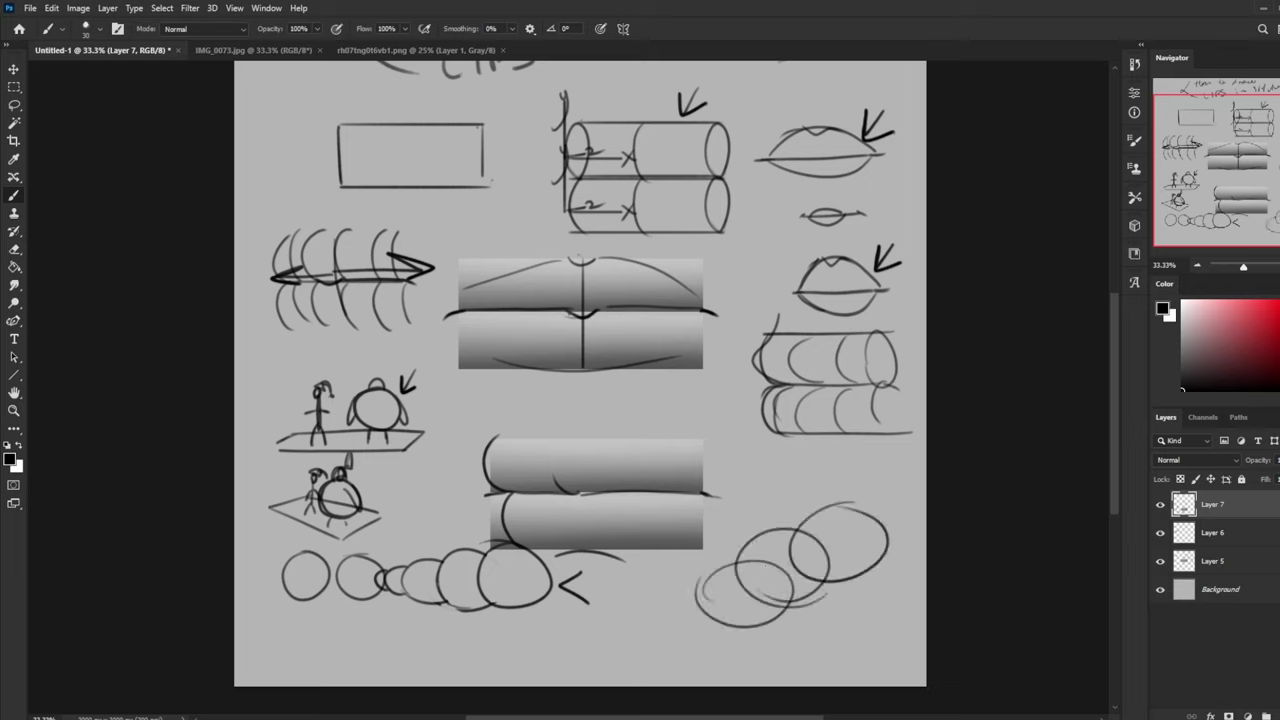
pyautogui.moveTo(625, 560)
pyautogui.mouseDown()
pyautogui.moveTo(690, 598)
pyautogui.moveTo(624, 566)
pyautogui.mouseUp()
pyautogui.moveTo(786, 548); pyautogui.dragTo(810, 592)
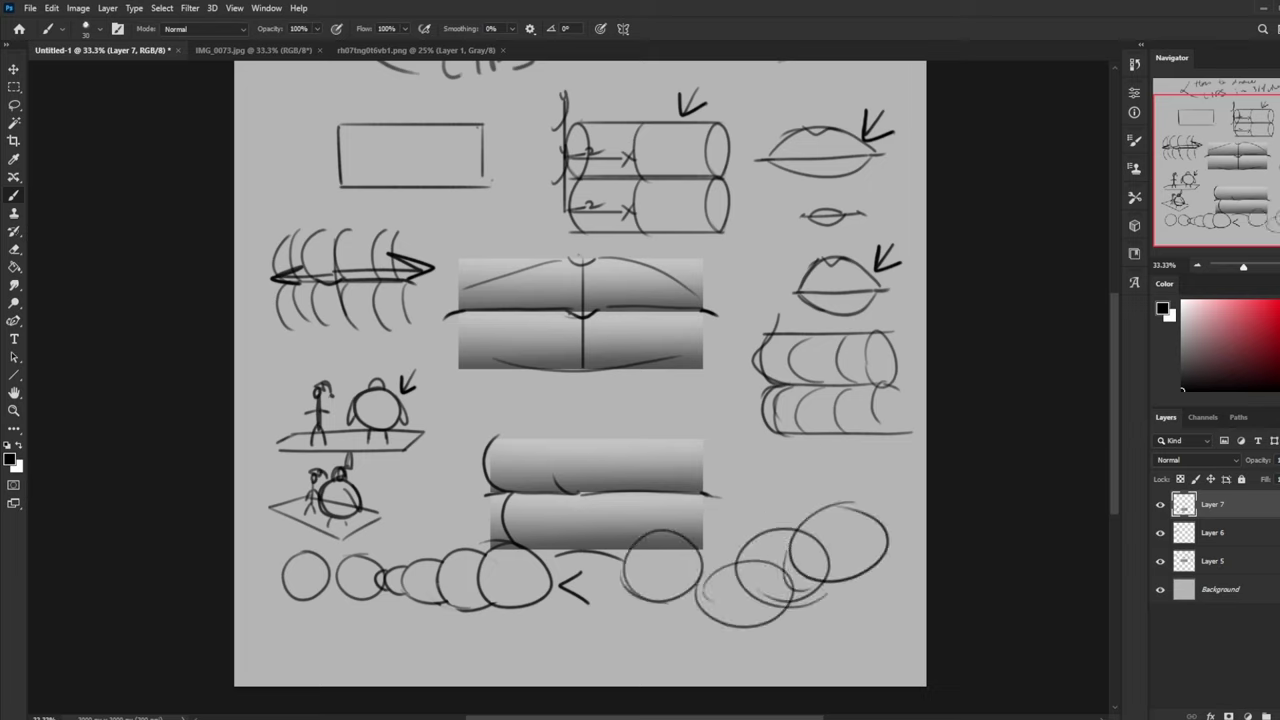
pyautogui.moveTo(716, 586); pyautogui.dragTo(704, 621)
pyautogui.moveTo(760, 440)
pyautogui.mouseDown()
pyautogui.moveTo(812, 495)
pyautogui.moveTo(790, 438)
pyautogui.mouseUp()
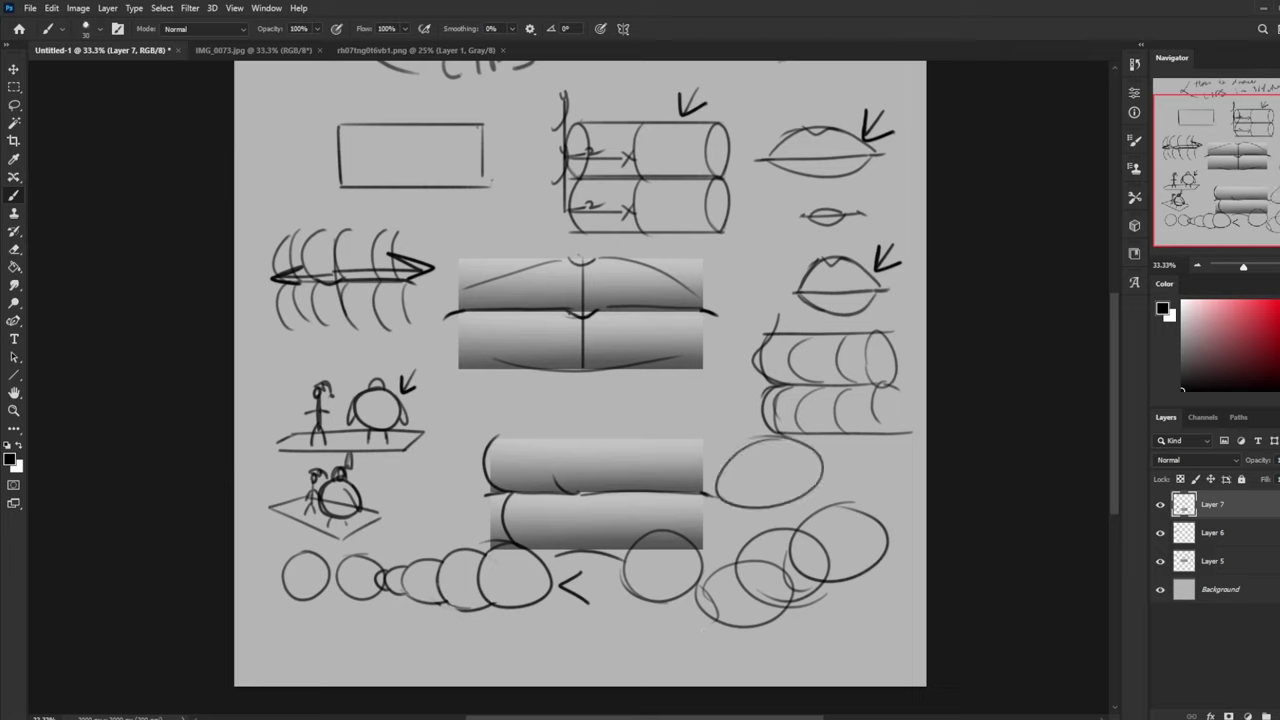
# Step: Draw a tilted cylinder with elliptical ends over the loose ellipses
pyautogui.moveTo(868, 452)
pyautogui.mouseDown()
pyautogui.moveTo(790, 546)
pyautogui.moveTo(866, 450)
pyautogui.mouseUp()
pyautogui.moveTo(738, 497); pyautogui.dragTo(786, 552)
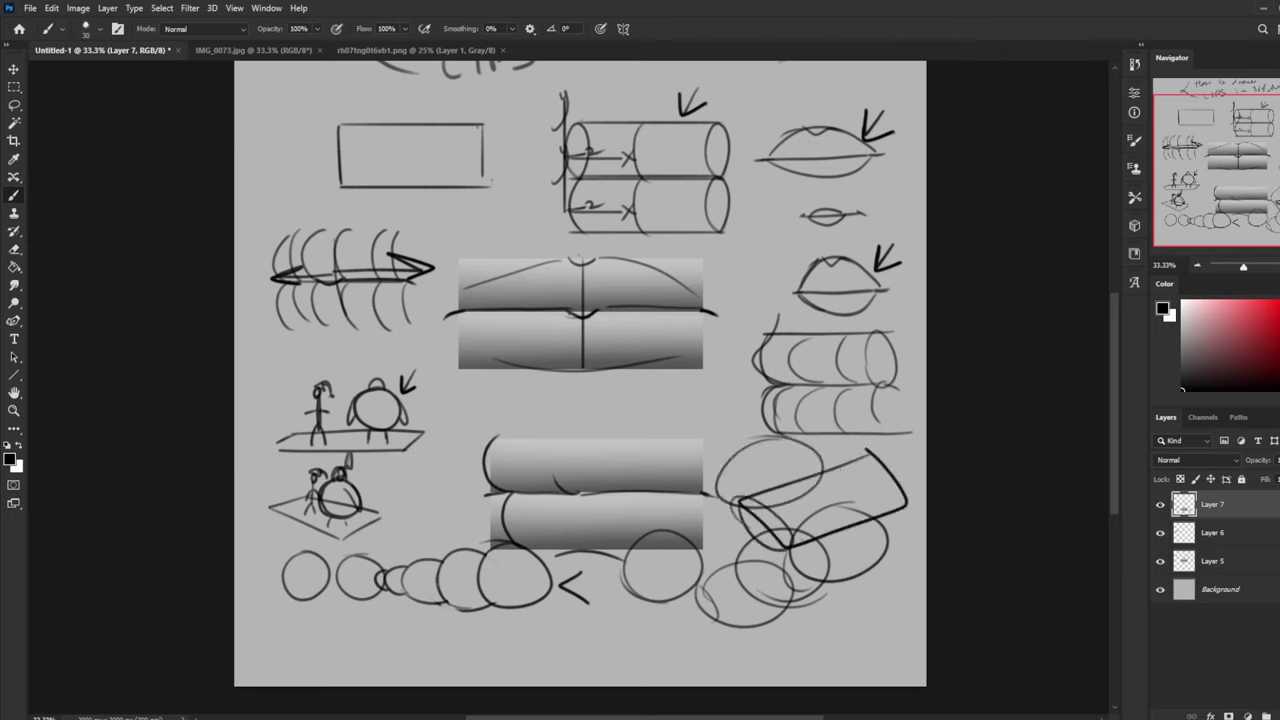
pyautogui.moveTo(866, 452)
pyautogui.mouseDown()
pyautogui.moveTo(904, 496)
pyautogui.moveTo(897, 508)
pyautogui.mouseUp()
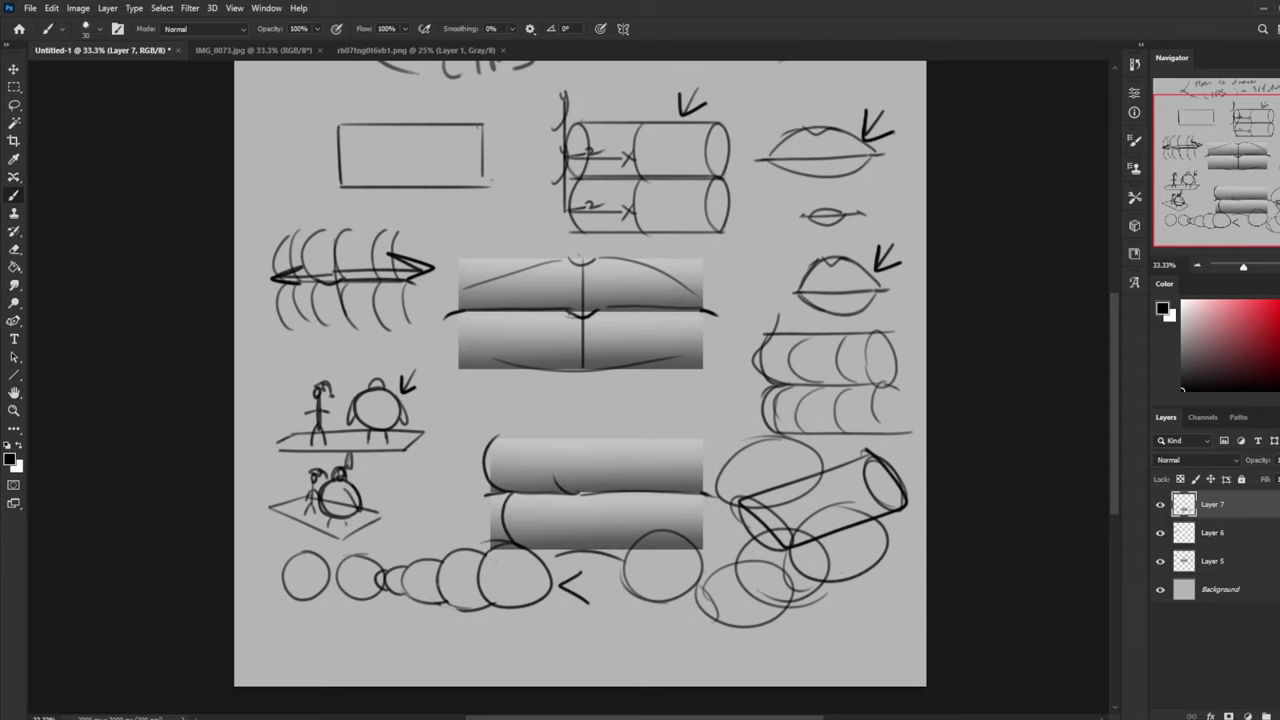
# Step: Undo the tilted cylinder, the loose ellipses and the chain of overlapping circles, keeping only the two separate circles
pyautogui.hotkey('ctrl', 'z')
pyautogui.hotkey('ctrl', 'z')
pyautogui.hotkey('ctrl', 'z')
pyautogui.hotkey('ctrl', 'z')
pyautogui.hotkey('ctrl', 'z')
pyautogui.hotkey('ctrl', 'z')
pyautogui.hotkey('ctrl', 'z')
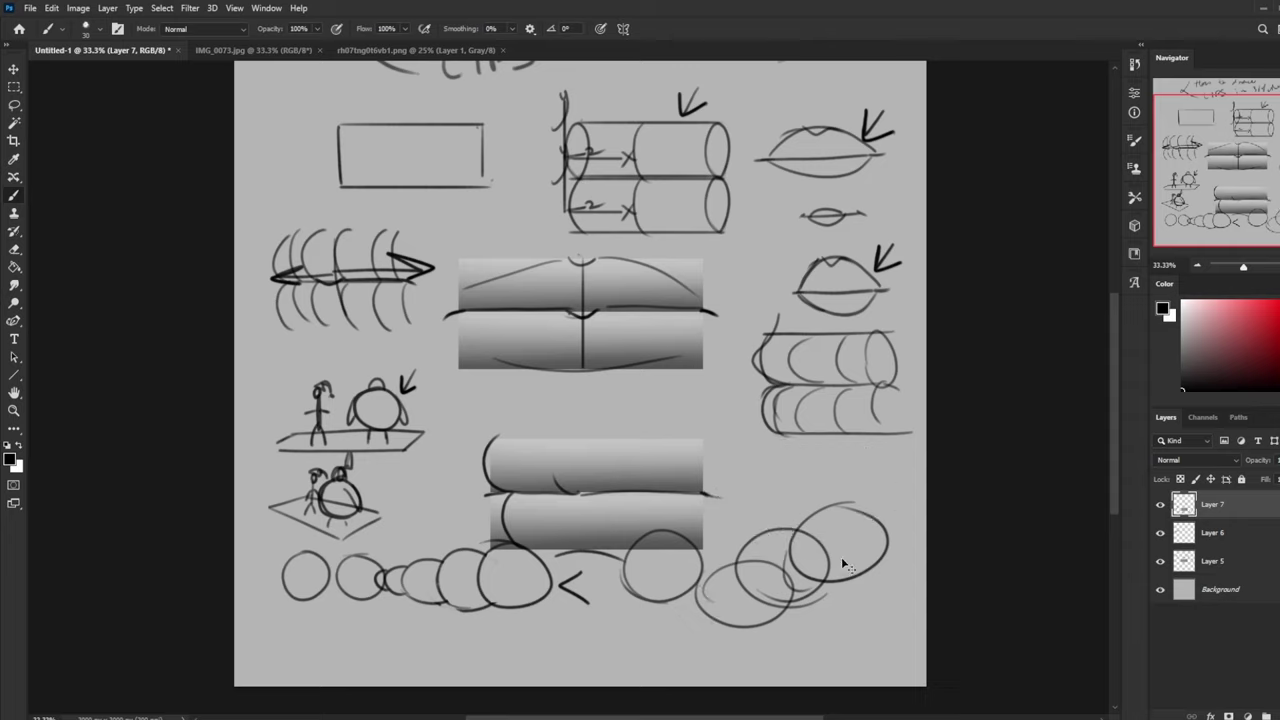
pyautogui.hotkey('ctrl', 'z')
pyautogui.hotkey('ctrl', 'z')
pyautogui.hotkey('ctrl', 'z')
pyautogui.hotkey('ctrl', 'z')
pyautogui.hotkey('ctrl', 'z')
pyautogui.hotkey('ctrl', 'z')
pyautogui.hotkey('ctrl', 'z')
pyautogui.hotkey('ctrl', 'z')
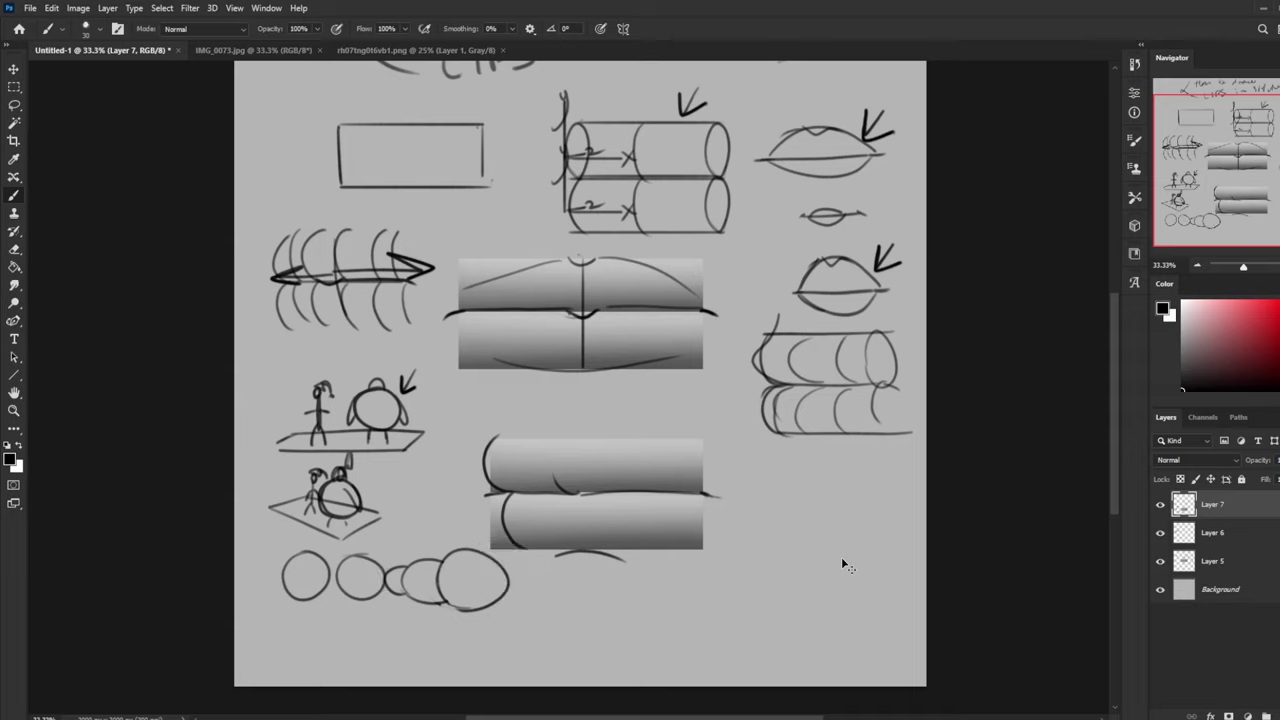
pyautogui.hotkey('ctrl', 'z')
pyautogui.hotkey('ctrl', 'z')
pyautogui.hotkey('ctrl', 'z')
pyautogui.hotkey('ctrl', 'z')
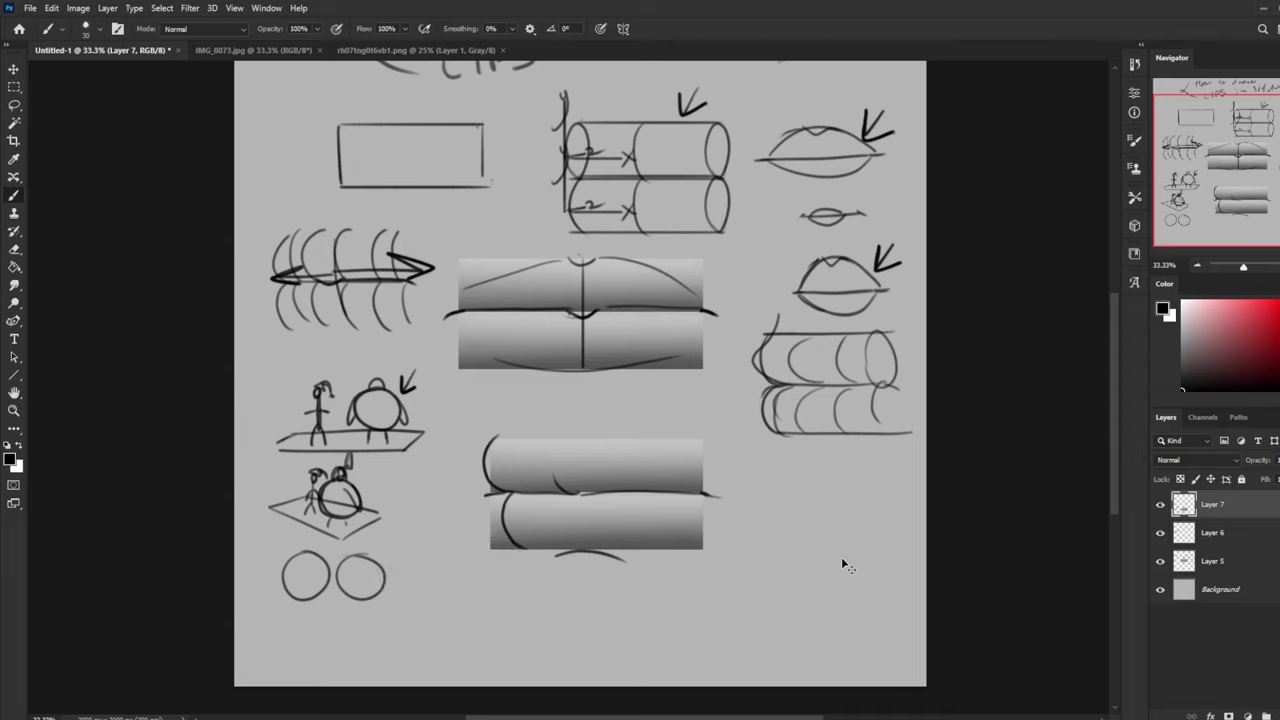
# Step: Draw a rectangular frame around the upper shaded bars, and try a diagonal line toward the lower bars and undo it
pyautogui.moveTo(727, 253)
pyautogui.mouseDown()
pyautogui.moveTo(430, 385)
pyautogui.moveTo(727, 256)
pyautogui.mouseUp()
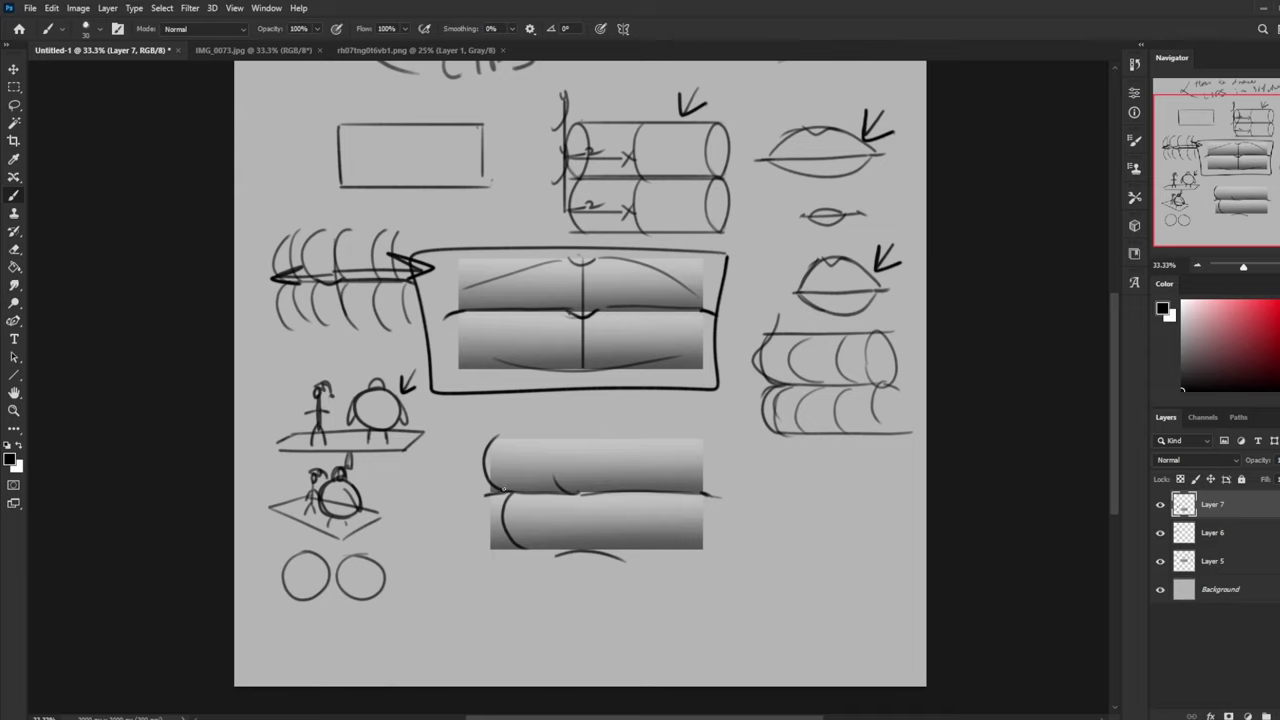
pyautogui.moveTo(386, 331); pyautogui.dragTo(664, 513)
pyautogui.moveTo(577, 311); pyautogui.dragTo(437, 563)
pyautogui.hotkey('ctrl', 'z')
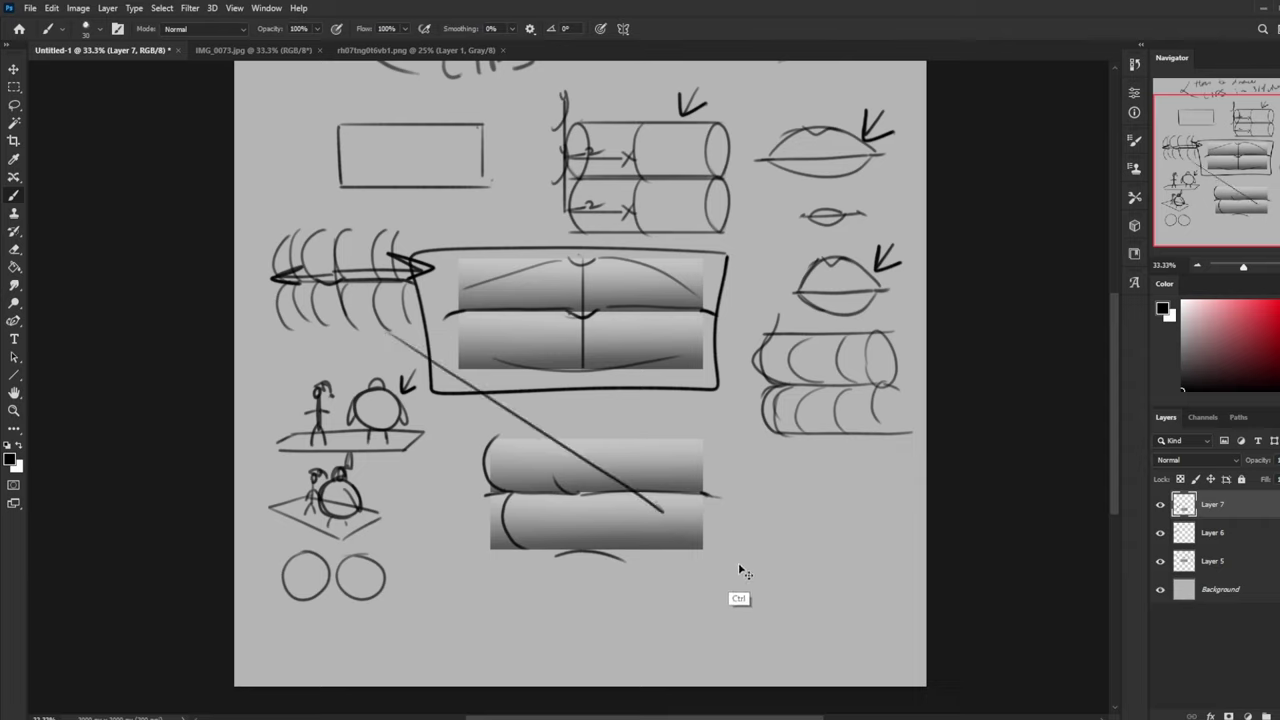
pyautogui.hotkey('ctrl', 'z')
# Step: Try a small arrow at the lower bars' left end and a contour line along their top edge, and undo the contour
pyautogui.moveTo(452, 477)
pyautogui.mouseDown()
pyautogui.moveTo(475, 475)
pyautogui.moveTo(462, 485)
pyautogui.mouseUp()
pyautogui.moveTo(494, 438); pyautogui.dragTo(578, 432)
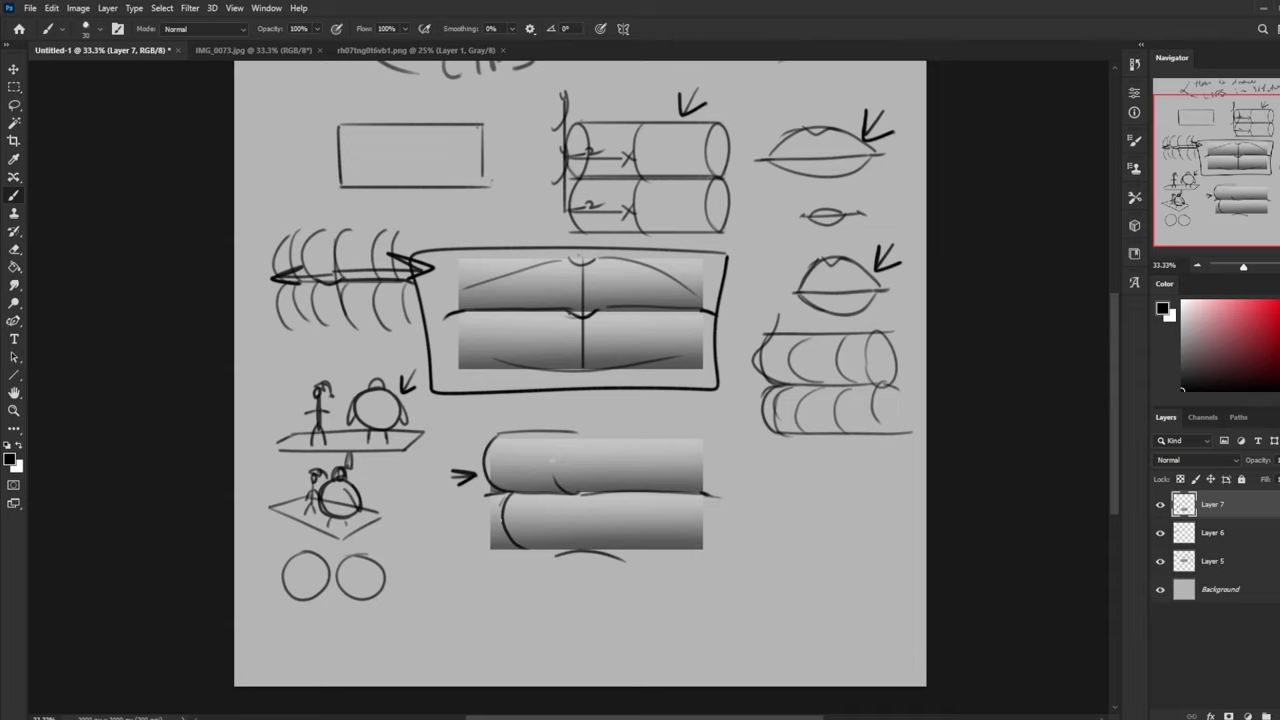
pyautogui.hotkey('ctrl', 'z')
# Step: Circle the left corner of the upper bars' mouth line and draw a long centre line with outward curved arrows
pyautogui.moveTo(494, 494); pyautogui.dragTo(510, 493)
pyautogui.moveTo(456, 287)
pyautogui.mouseDown()
pyautogui.moveTo(438, 334)
pyautogui.moveTo(462, 290)
pyautogui.mouseUp()
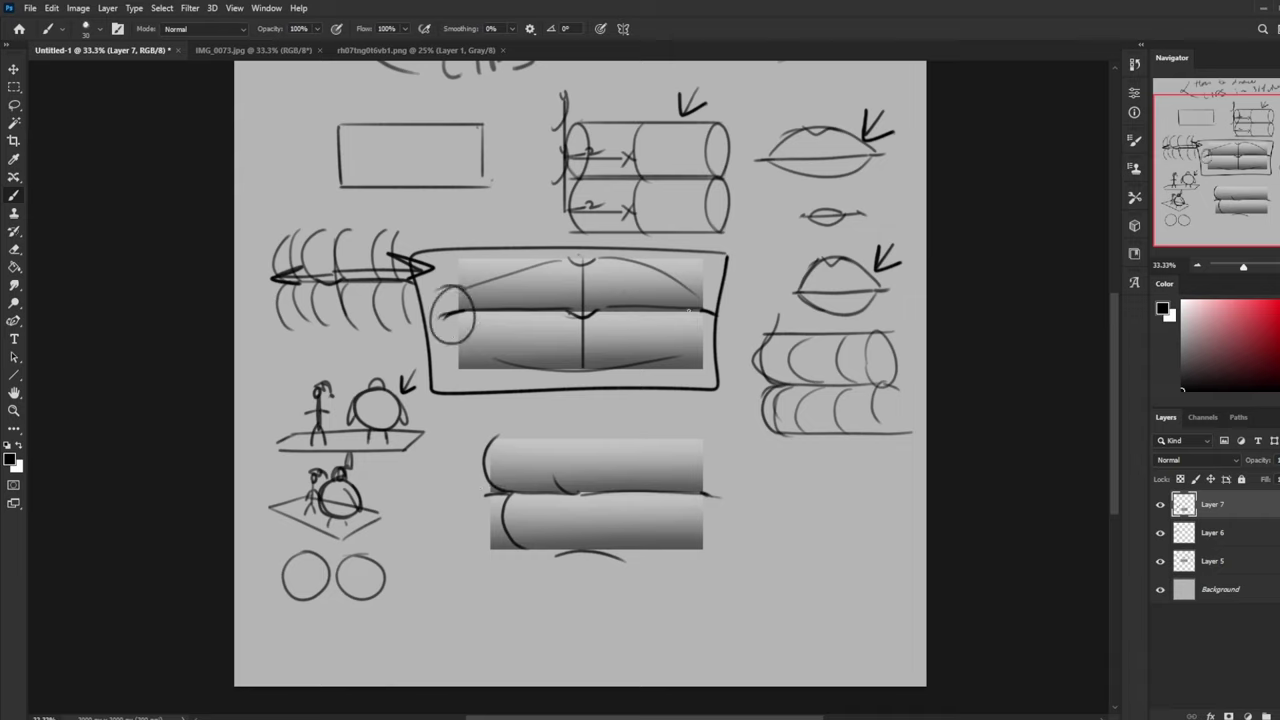
pyautogui.moveTo(574, 186); pyautogui.dragTo(587, 364)
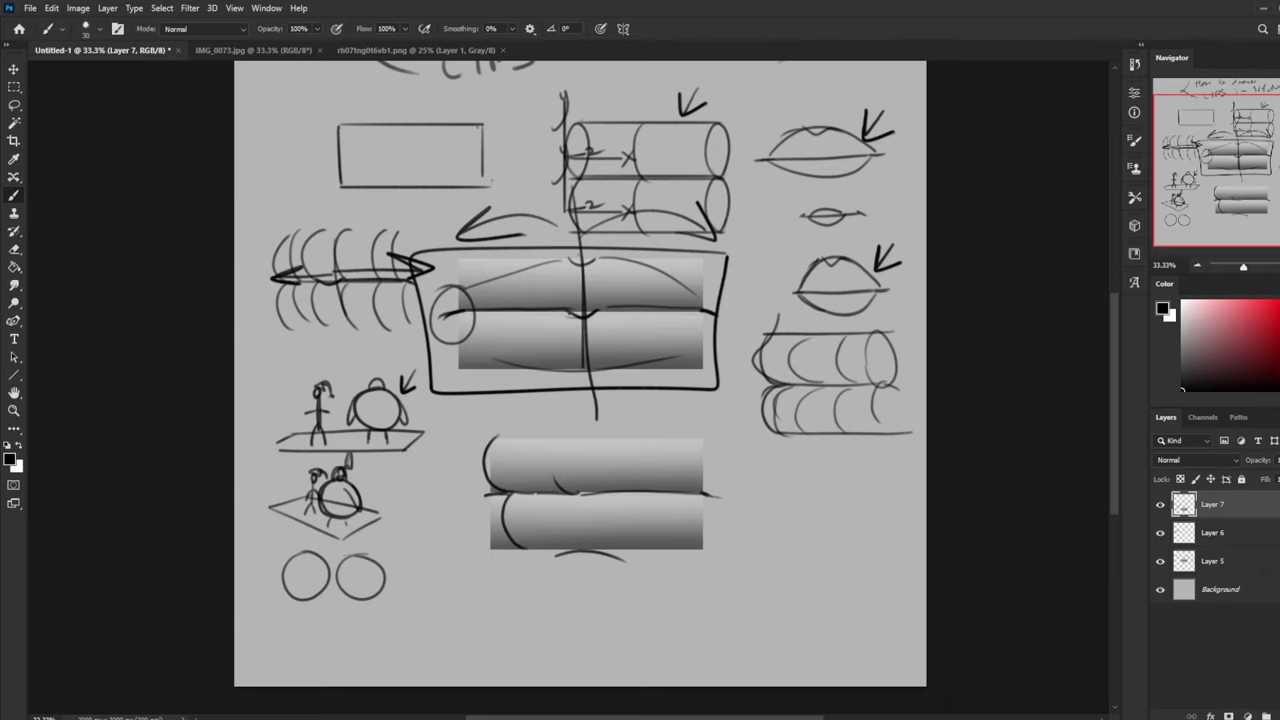
# Step: Undo the markings on and around the shaded bars and the two circles below the figure sketches
pyautogui.hotkey('ctrl', 'z')
pyautogui.hotkey('ctrl', 'z')
pyautogui.hotkey('ctrl', 'z')
pyautogui.hotkey('ctrl', 'z')
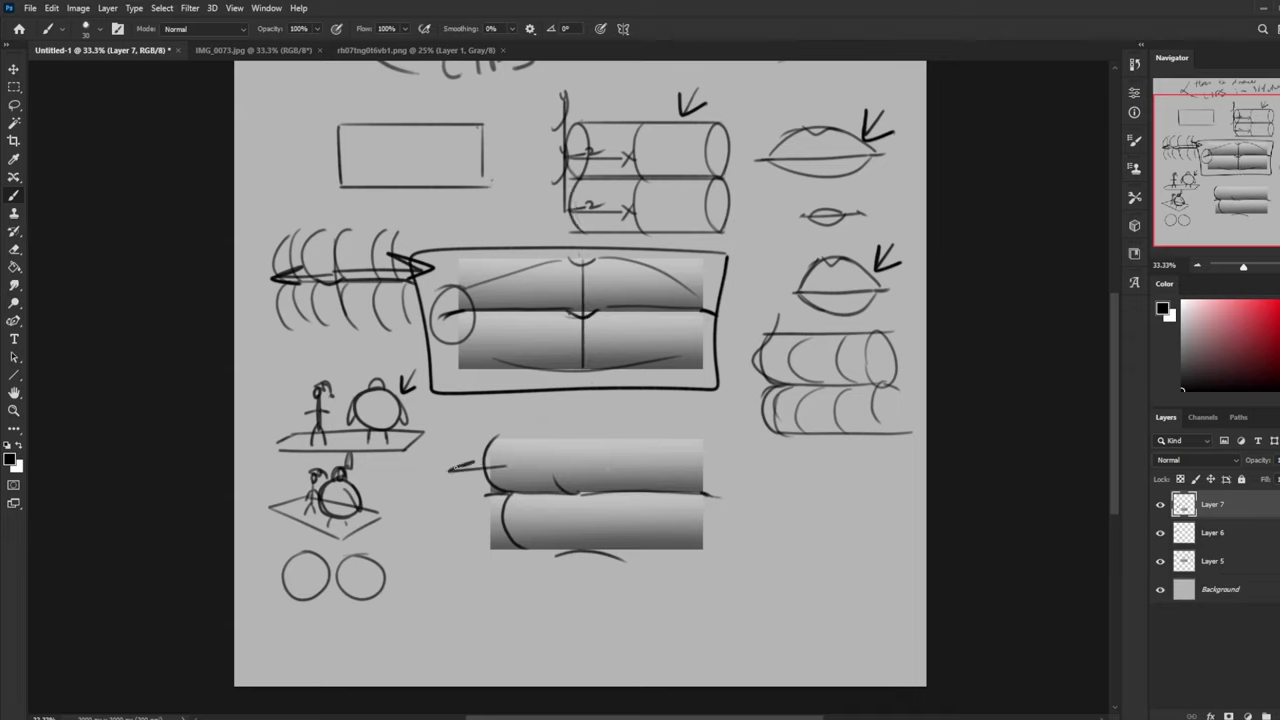
pyautogui.hotkey('ctrl', 'z')
pyautogui.hotkey('ctrl', 'z')
pyautogui.hotkey('ctrl', 'z')
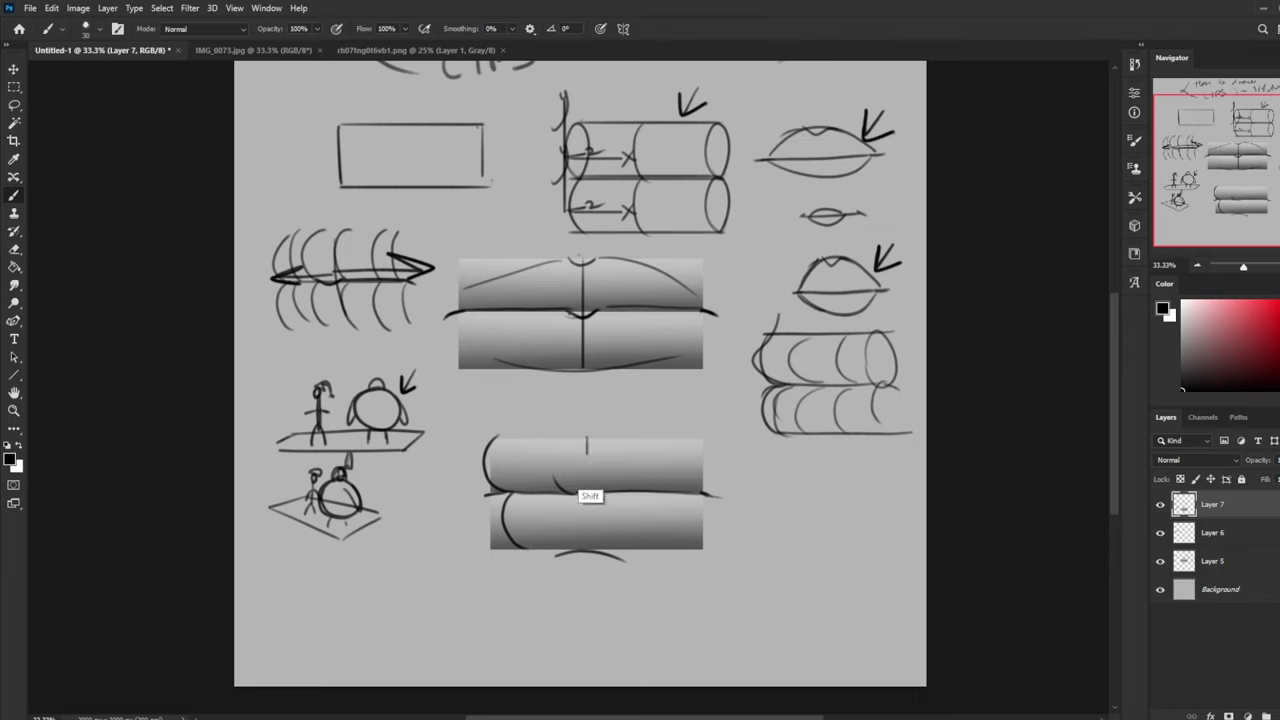
# Step: Draw a straight vertical centre line through both lower shaded bars, replacing the first attempt
pyautogui.moveTo(587, 455); pyautogui.dragTo(588, 555)
pyautogui.hotkey('ctrl', 'z')
pyautogui.moveTo(578, 436); pyautogui.dragTo(591, 547)
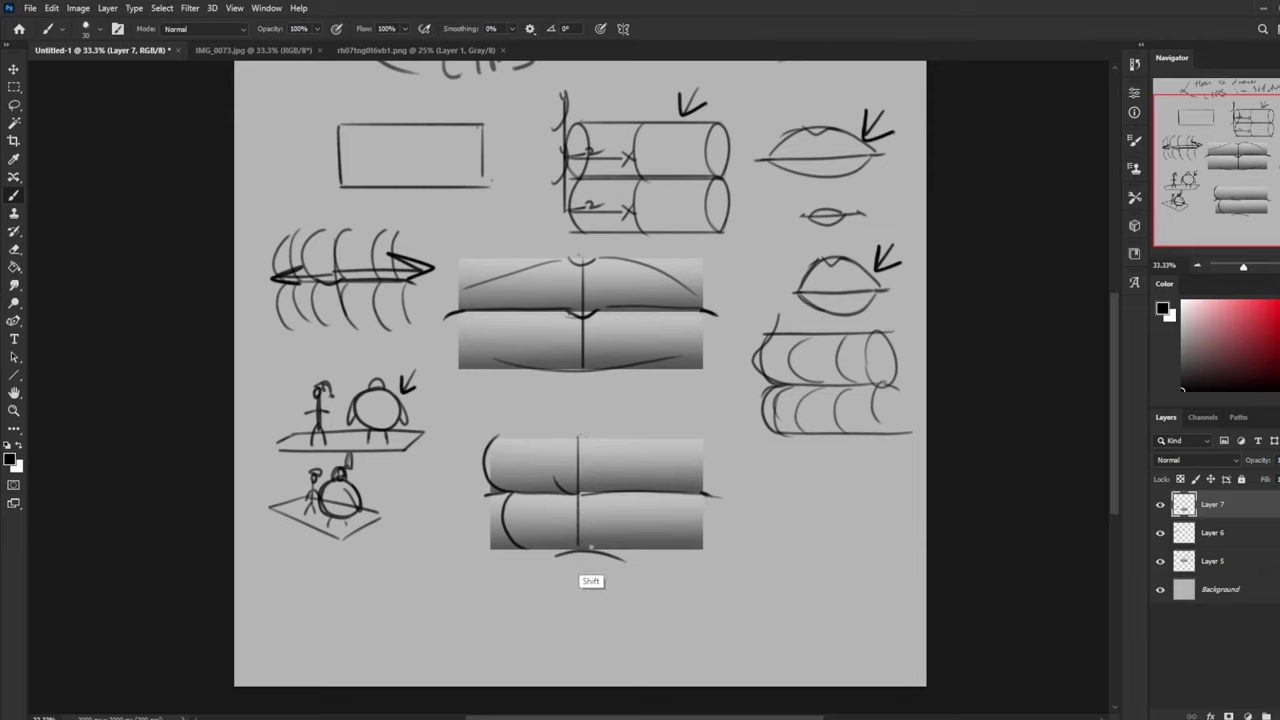
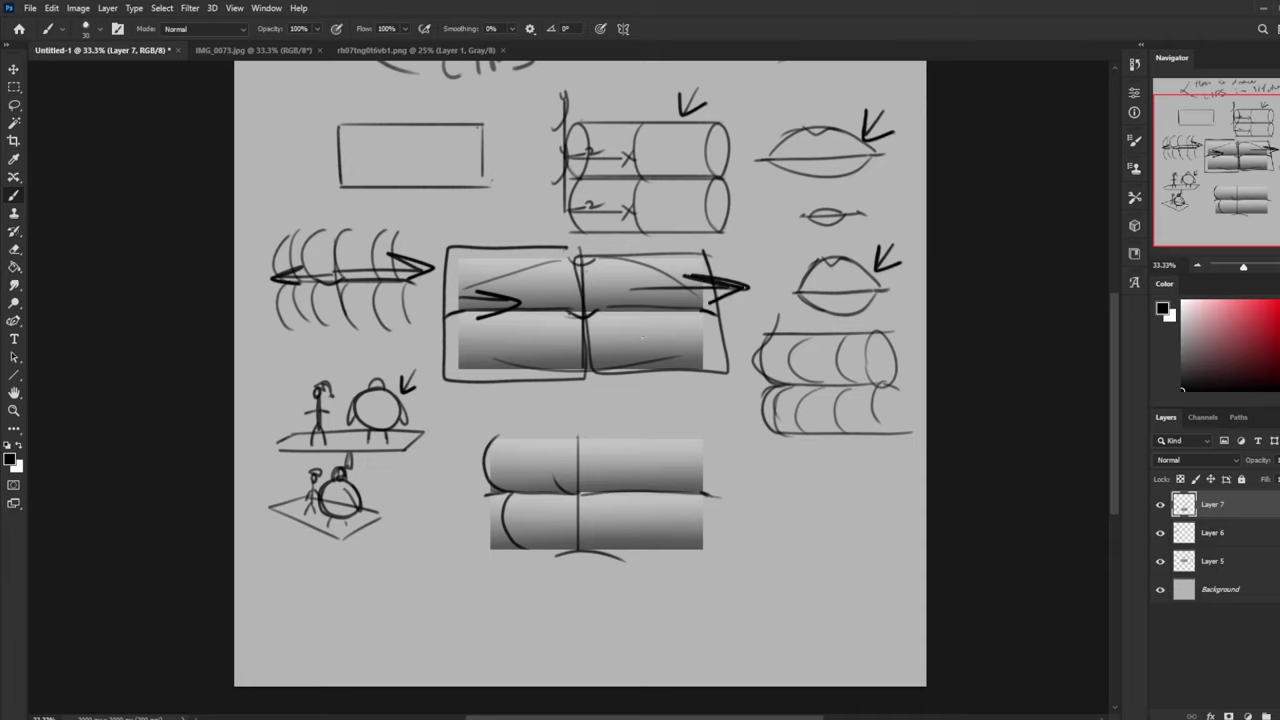
# Step: Undo the bars' frames, arrows and lower centre line, and erase the lowest bar's shading outside its left contour
pyautogui.hotkey('ctrl', 'z')
pyautogui.hotkey('ctrl', 'z')
pyautogui.hotkey('ctrl', 'z')
pyautogui.hotkey('ctrl', 'z')
pyautogui.hotkey('ctrl', 'z')
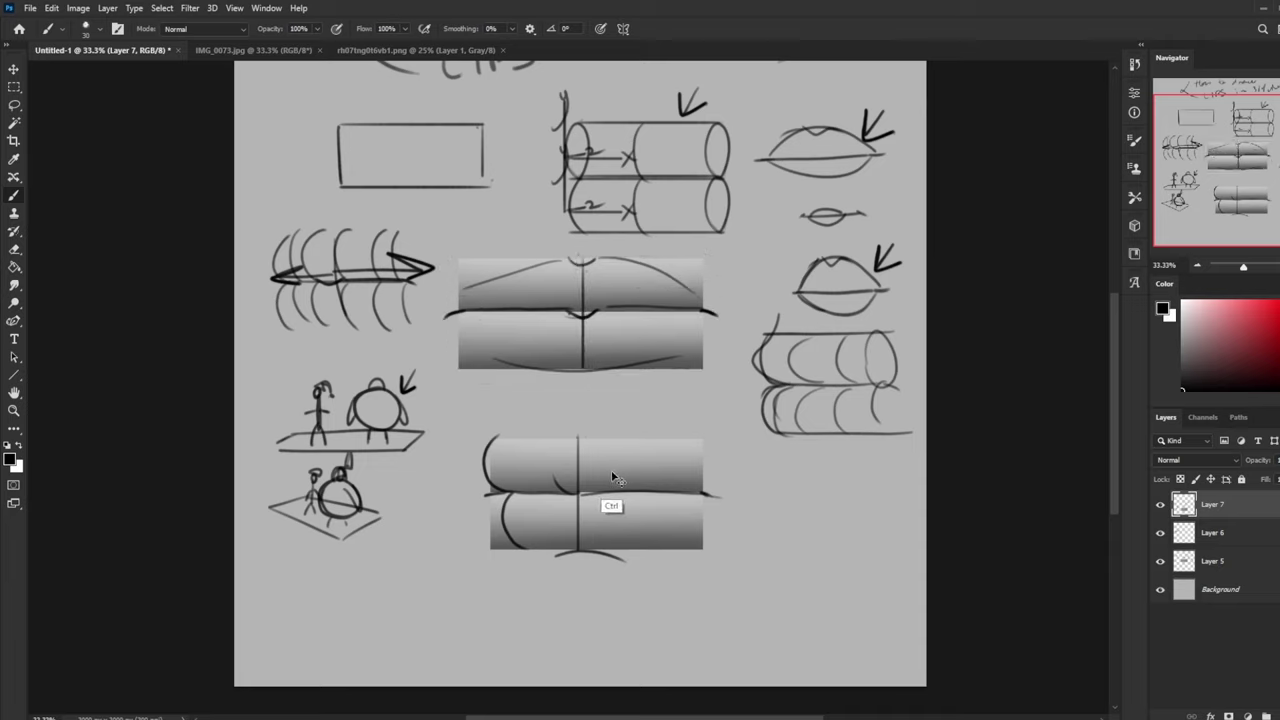
pyautogui.hotkey('ctrl', 'z')
pyautogui.press('e')
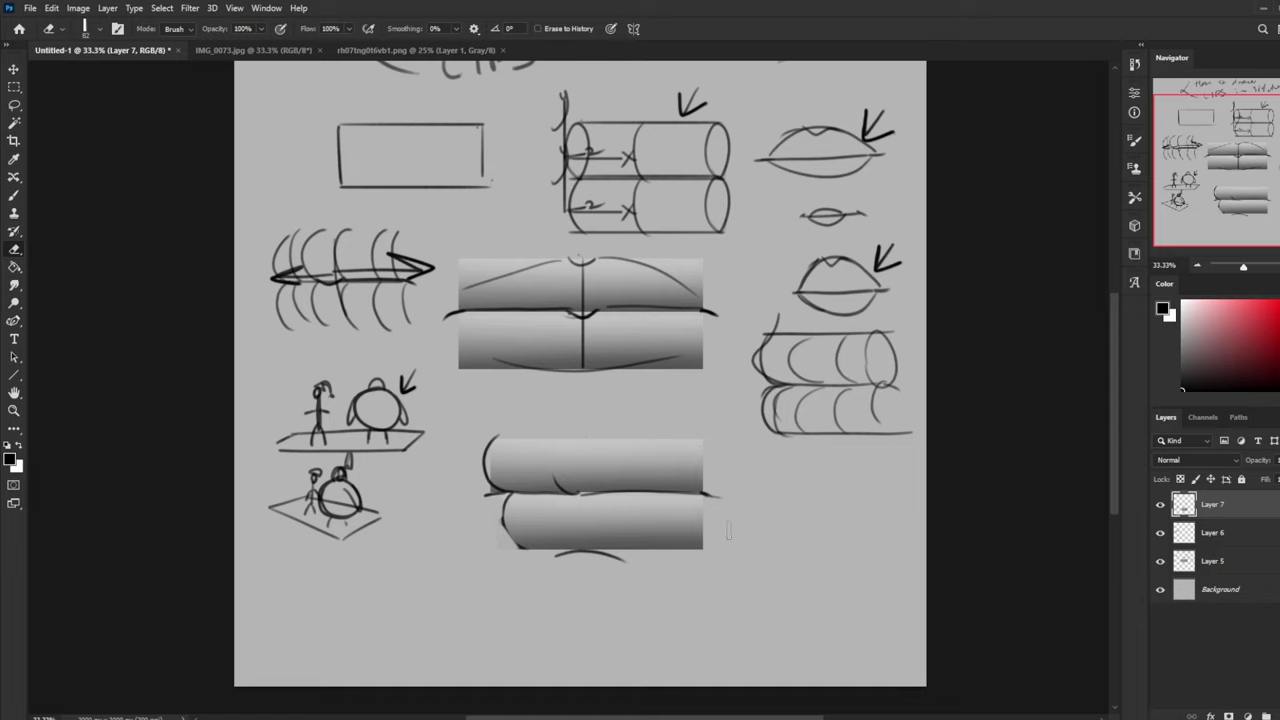
# Step: Paste a copy of the plain shaded bars as a new layer and position it over the lower bars
pyautogui.hotkey('ctrl', 'v')
pyautogui.press('v')
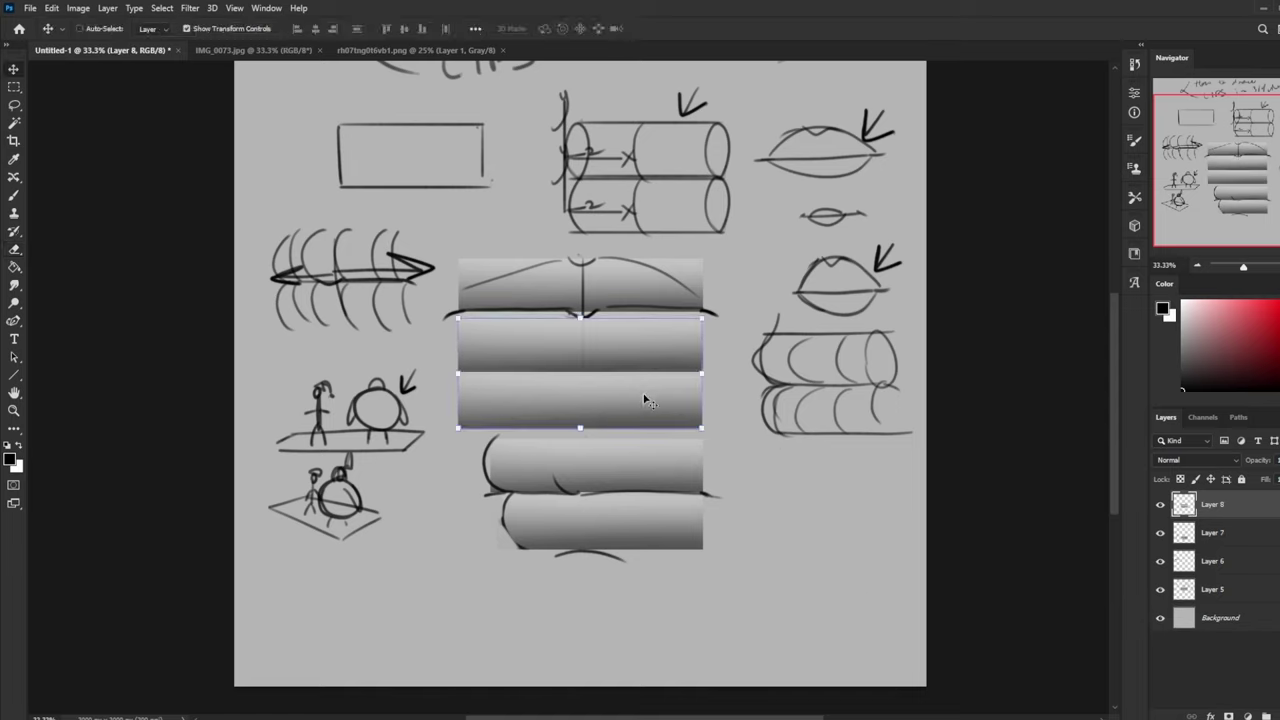
pyautogui.moveTo(650, 428); pyautogui.dragTo(690, 482)
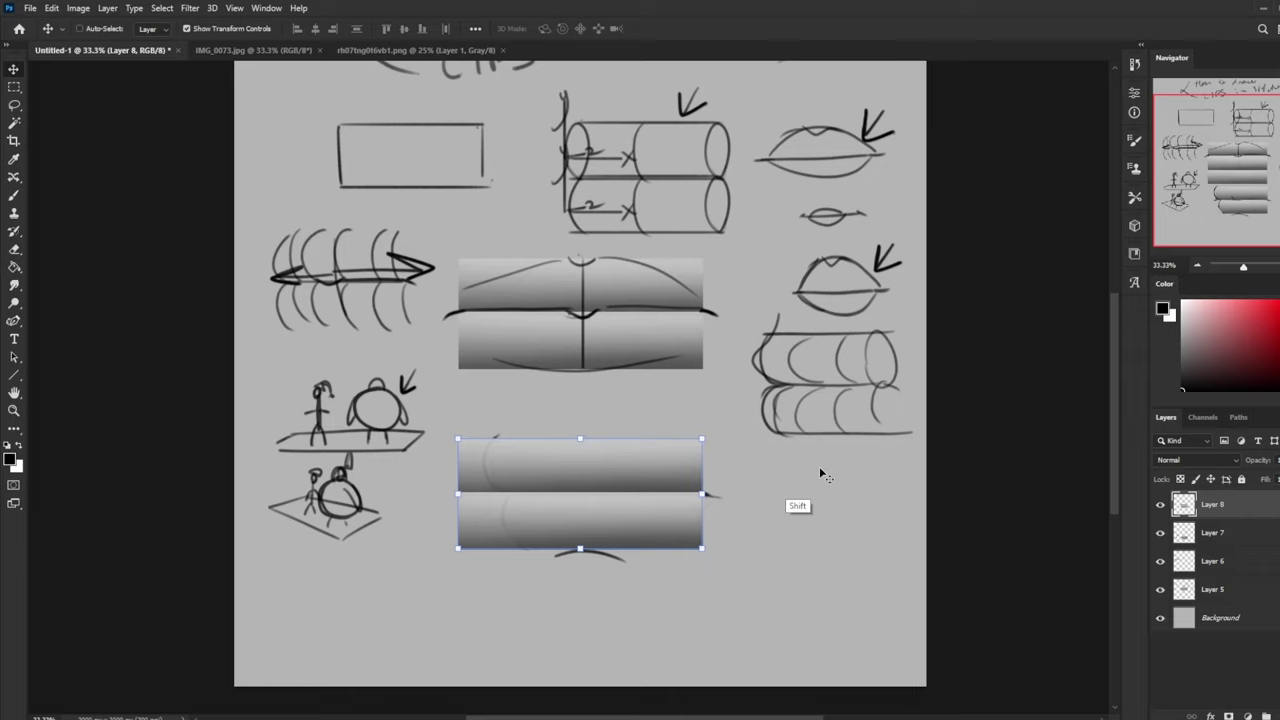
# Step: Hide Layer 7 and make Layer 8 with the pasted bars the active layer
pyautogui.click(1160, 533)
pyautogui.click(1212, 532)
pyautogui.press('b')
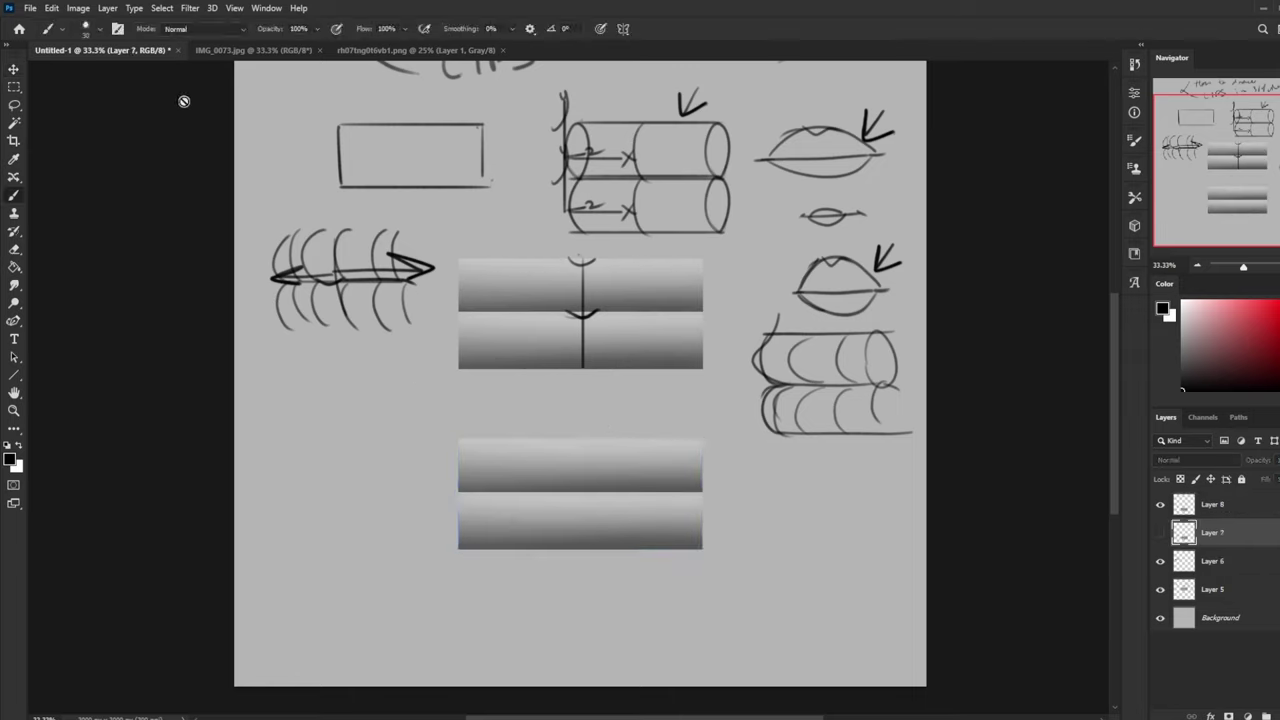
pyautogui.click(190, 9)
pyautogui.click(1236, 508)
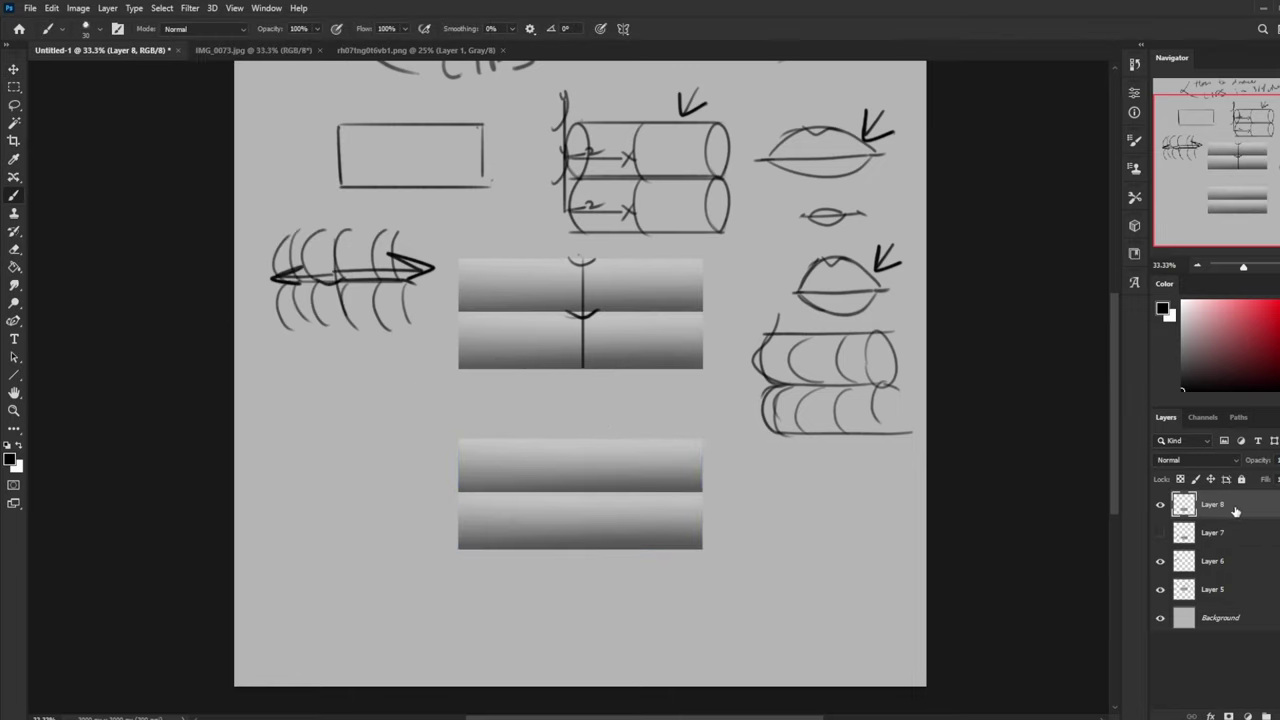
pyautogui.click(190, 8)
pyautogui.click(218, 143)
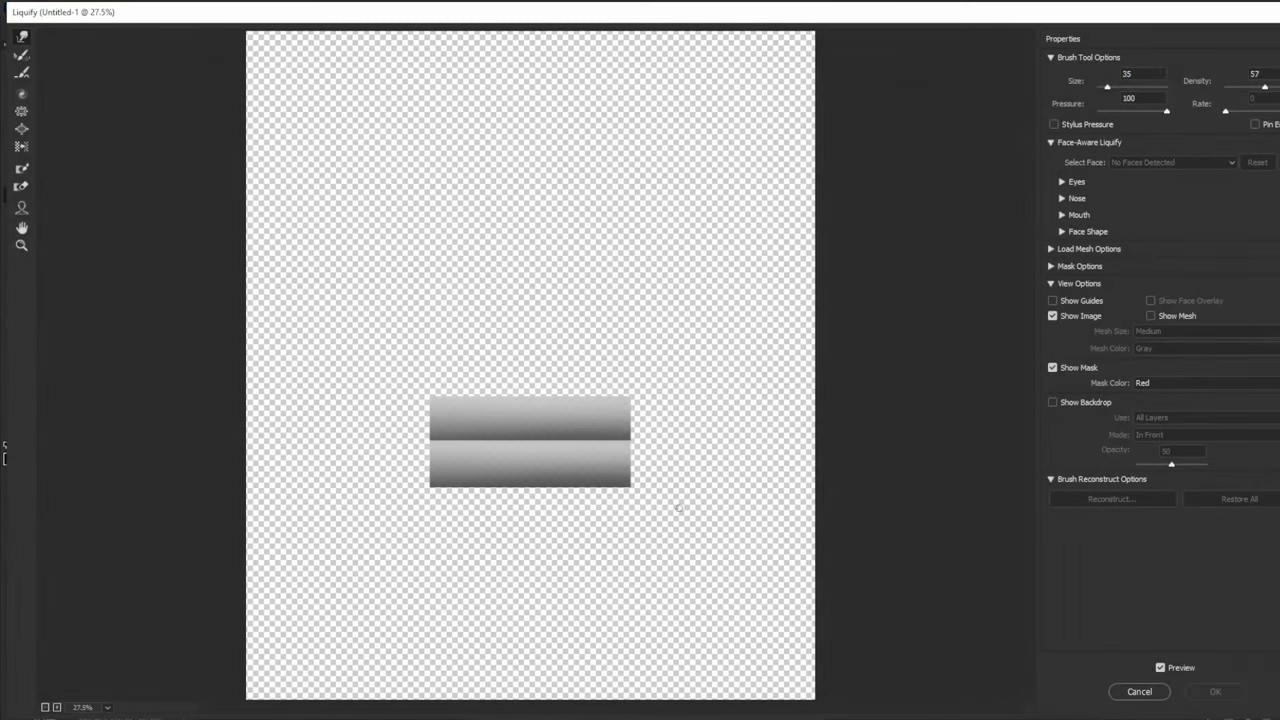
pyautogui.hotkey('ctrl', '+')
pyautogui.press(']')
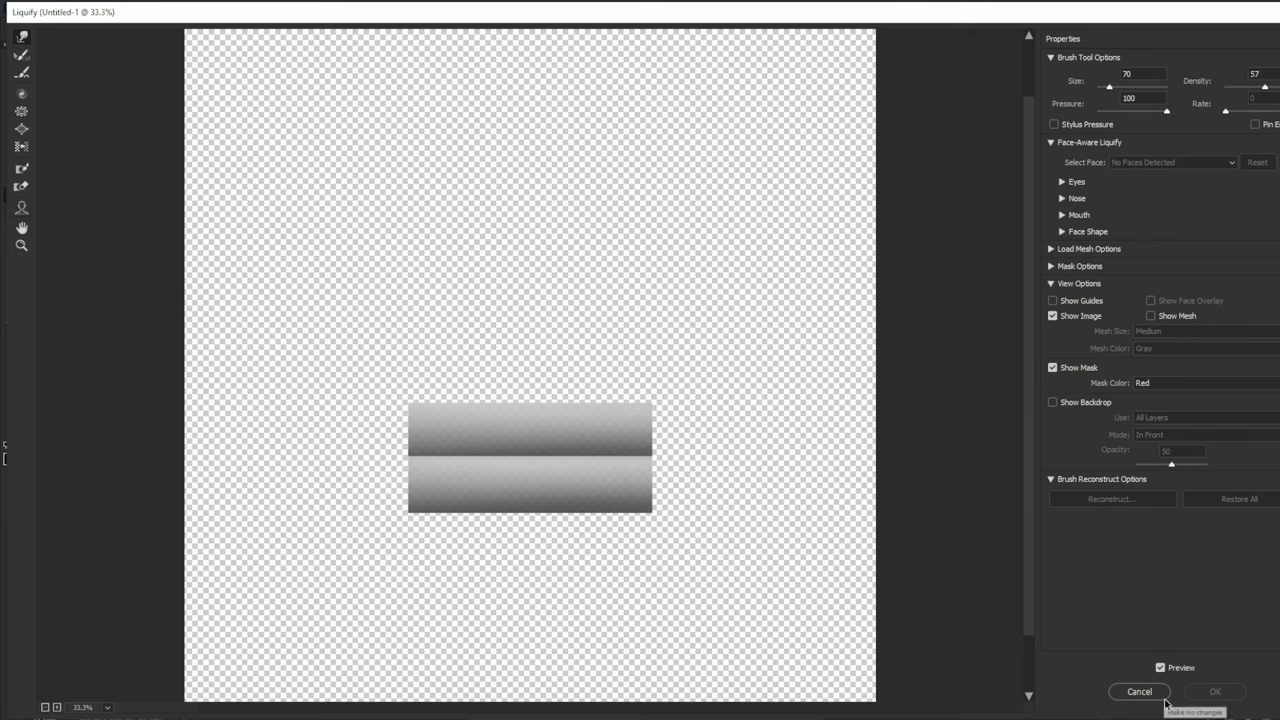
pyautogui.click(1155, 690)
# Step: Duplicate Layer 8 and merge the copy down to strengthen the bars' shading
pyautogui.rightClick(1220, 515)
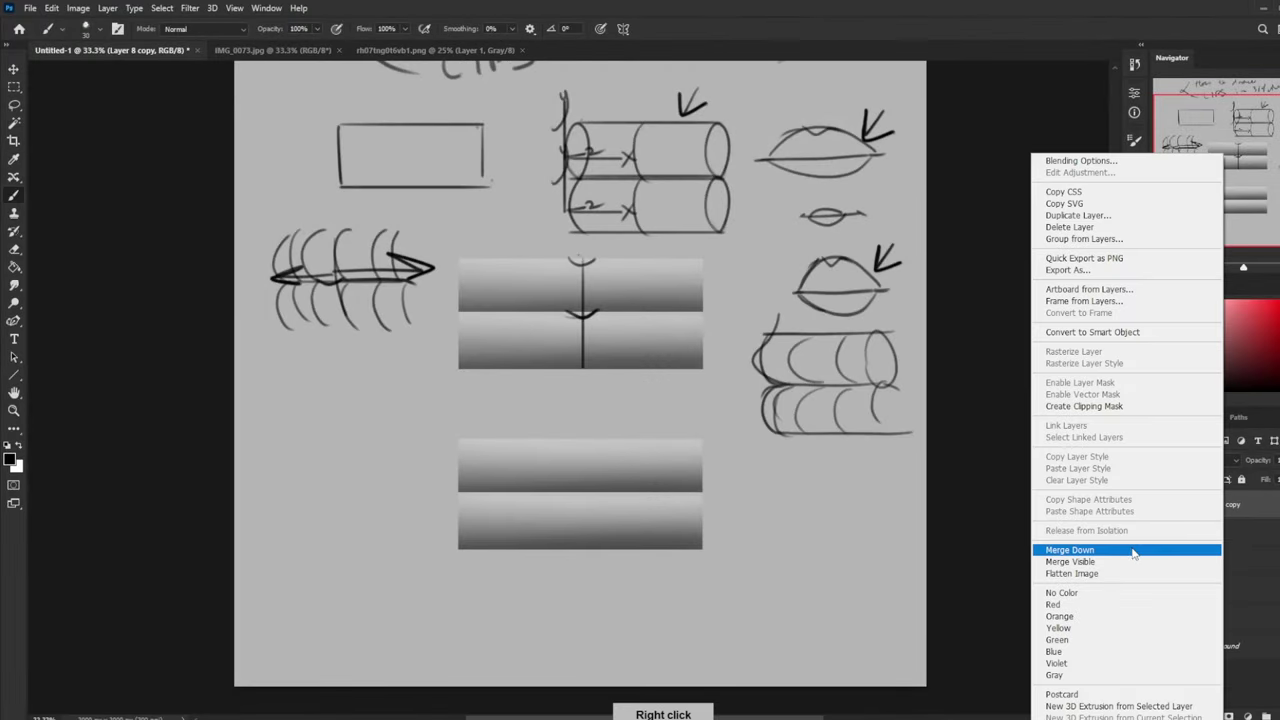
pyautogui.click(1070, 550)
# Step: Open the merged shaded bars on Layer 8 in the Liquify filter
pyautogui.click(190, 8)
pyautogui.click(216, 138)
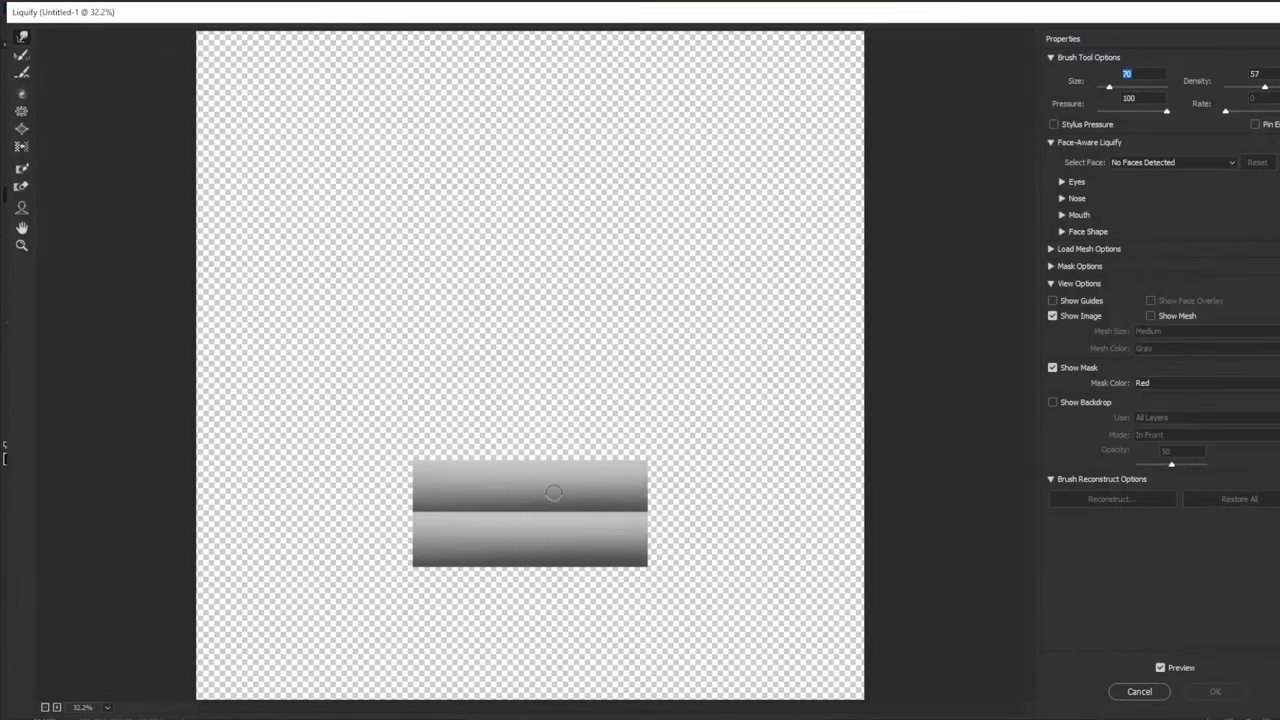
pyautogui.hotkey('ctrl', '+')
pyautogui.hotkey('ctrl', '+')
pyautogui.moveTo(551, 500); pyautogui.dragTo(639, 296)
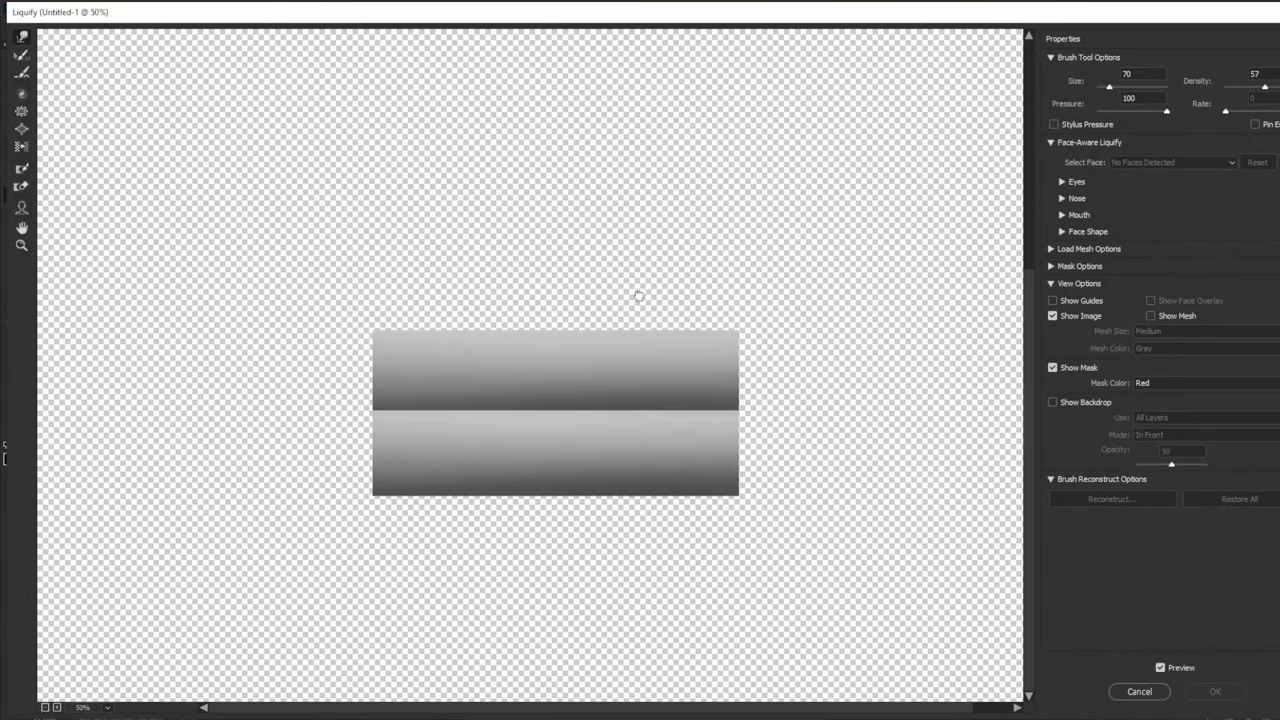
# Step: Pinch the seam between the two bars inward at their left end with the Forward Warp tool, using brush size 90 and density 24
pyautogui.press(']')
pyautogui.press(']')
pyautogui.press(']')
pyautogui.press(']')
pyautogui.press(']')
pyautogui.press(']')
pyautogui.moveTo(349, 412); pyautogui.dragTo(371, 406)
pyautogui.press('[')
pyautogui.press('[')
pyautogui.hotkey('ctrl', 'z')
pyautogui.press('[')
pyautogui.moveTo(366, 408); pyautogui.dragTo(388, 408)
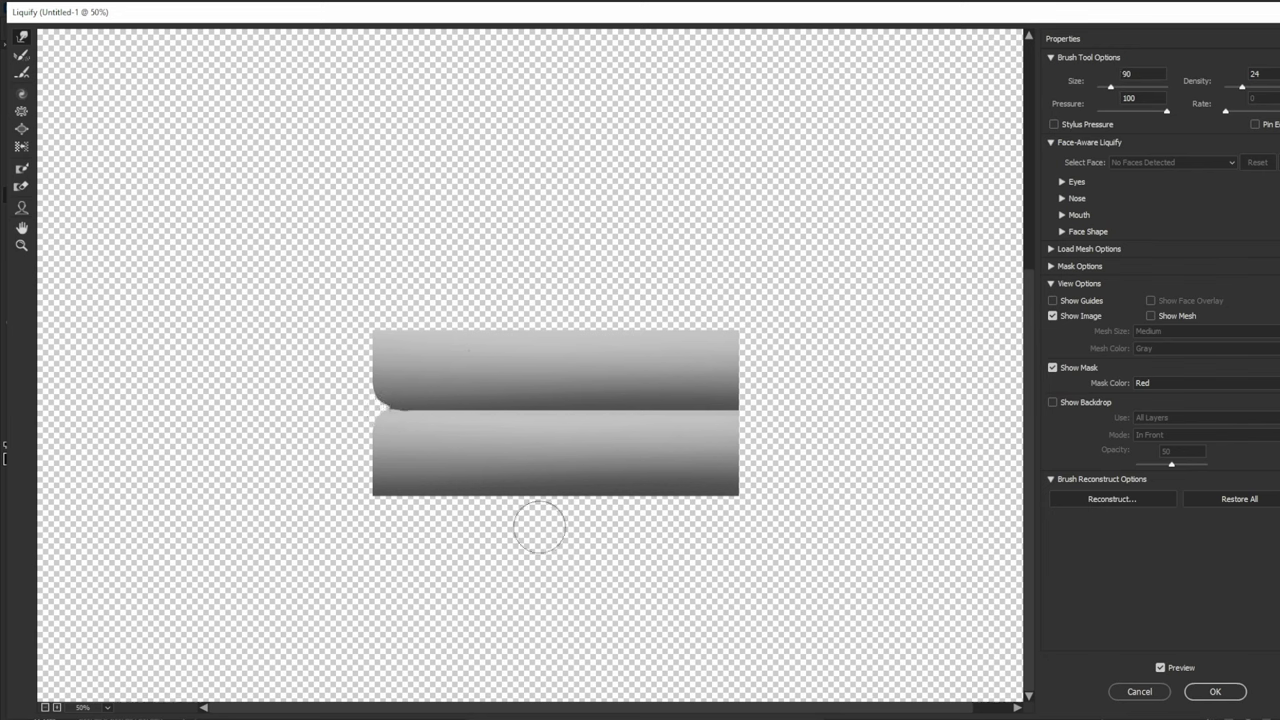
# Step: Enlarge the warp brush and round off the lower bar's bottom-left corner
pyautogui.press(']')
pyautogui.press(']')
pyautogui.press(']')
pyautogui.press(']')
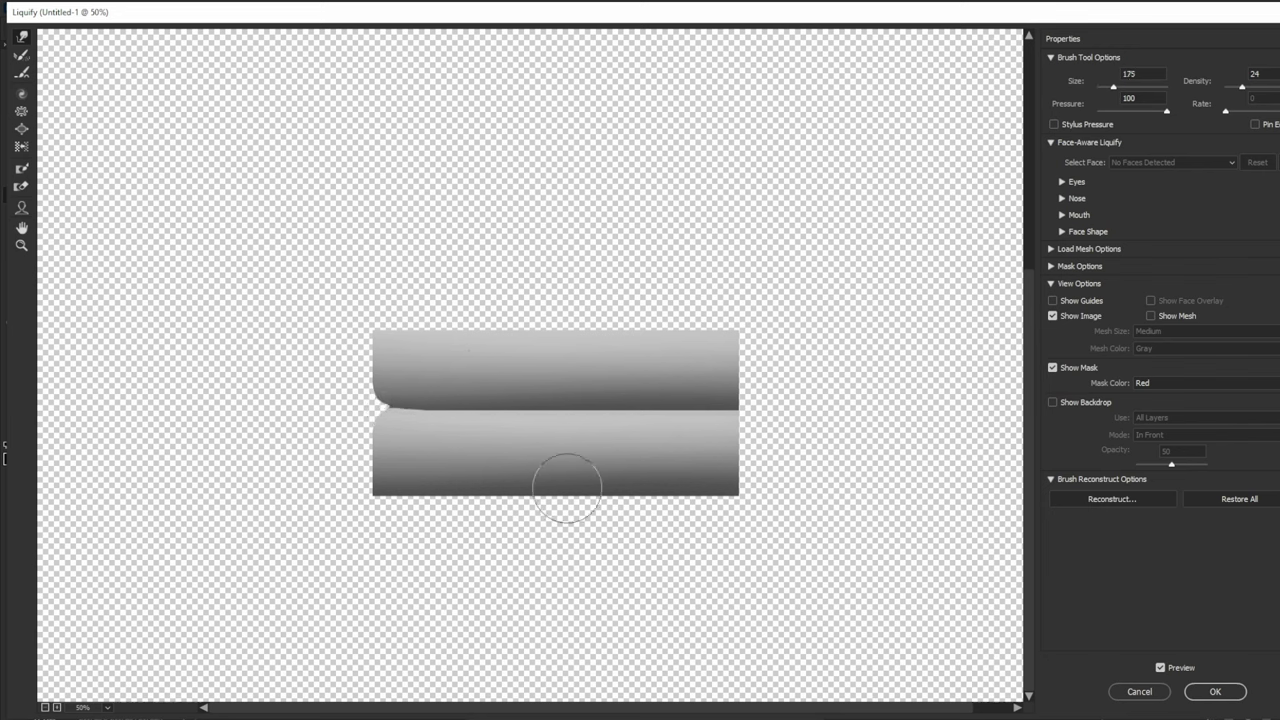
pyautogui.press(']')
pyautogui.press(']')
pyautogui.press(']')
pyautogui.press(']')
pyautogui.press(']')
pyautogui.moveTo(349, 503)
pyautogui.mouseDown()
pyautogui.moveTo(403, 538)
pyautogui.moveTo(426, 530)
pyautogui.moveTo(392, 536)
pyautogui.moveTo(430, 535)
pyautogui.moveTo(392, 538)
pyautogui.moveTo(454, 528)
pyautogui.mouseUp()
# Step: Push the lower bar's bottom edge slightly upward toward its right end, enlarging the warp brush to 700
pyautogui.press('[')
pyautogui.press('[')
pyautogui.press(']')
pyautogui.press(']')
pyautogui.press(']')
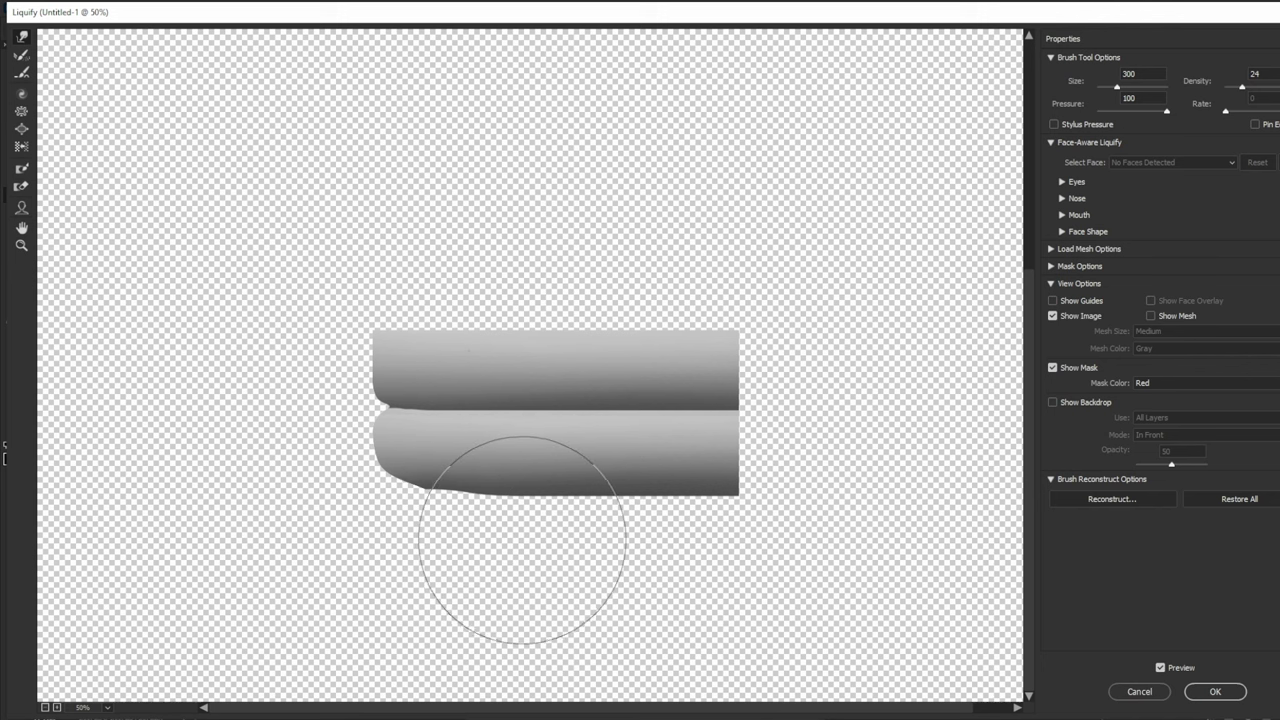
pyautogui.press(']')
pyautogui.press(']')
pyautogui.press(']')
pyautogui.press(']')
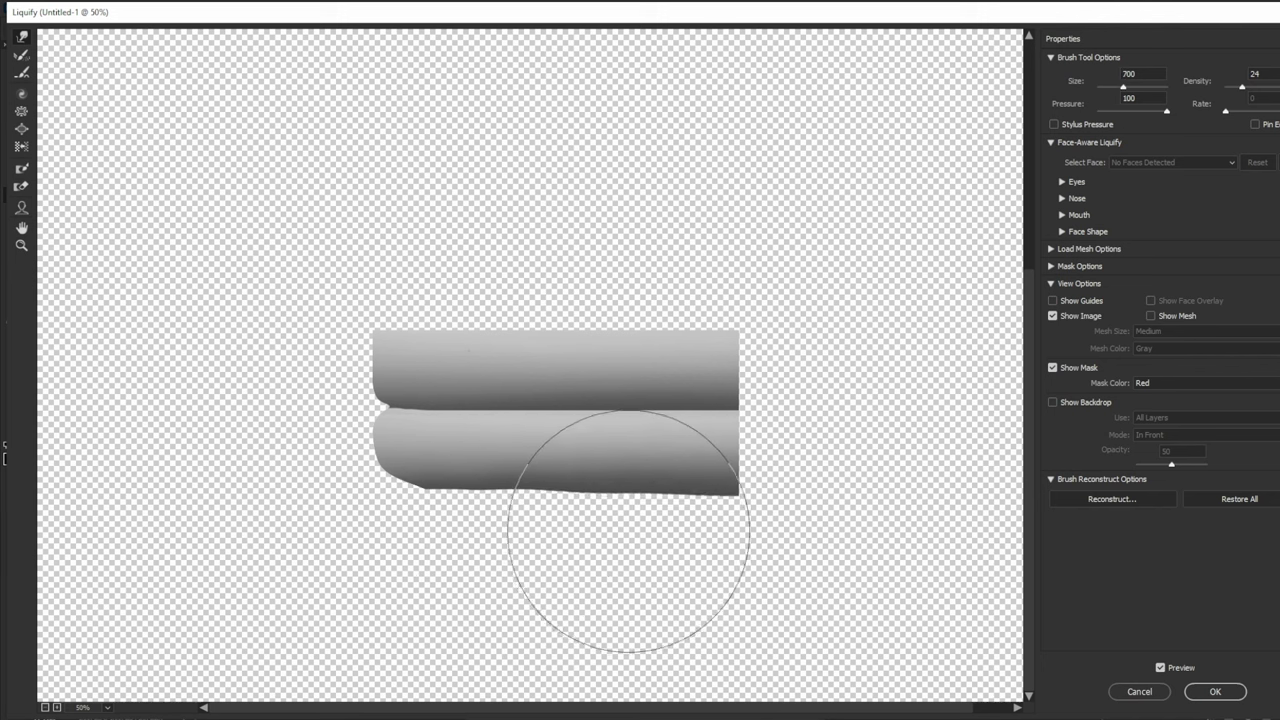
# Step: Round the upper bar's top-left corner and nudge the lower bar's left end inward with progressively smaller brushes down to 250
pyautogui.press('[')
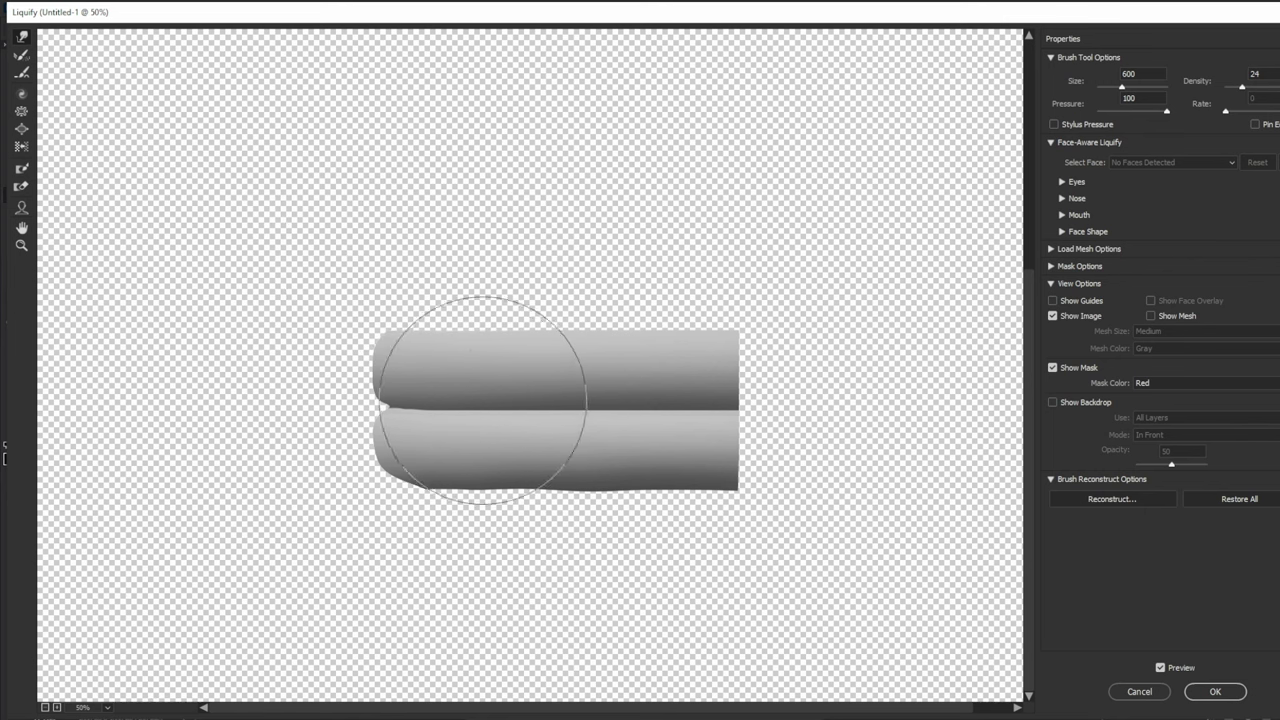
pyautogui.press('[')
pyautogui.press('[')
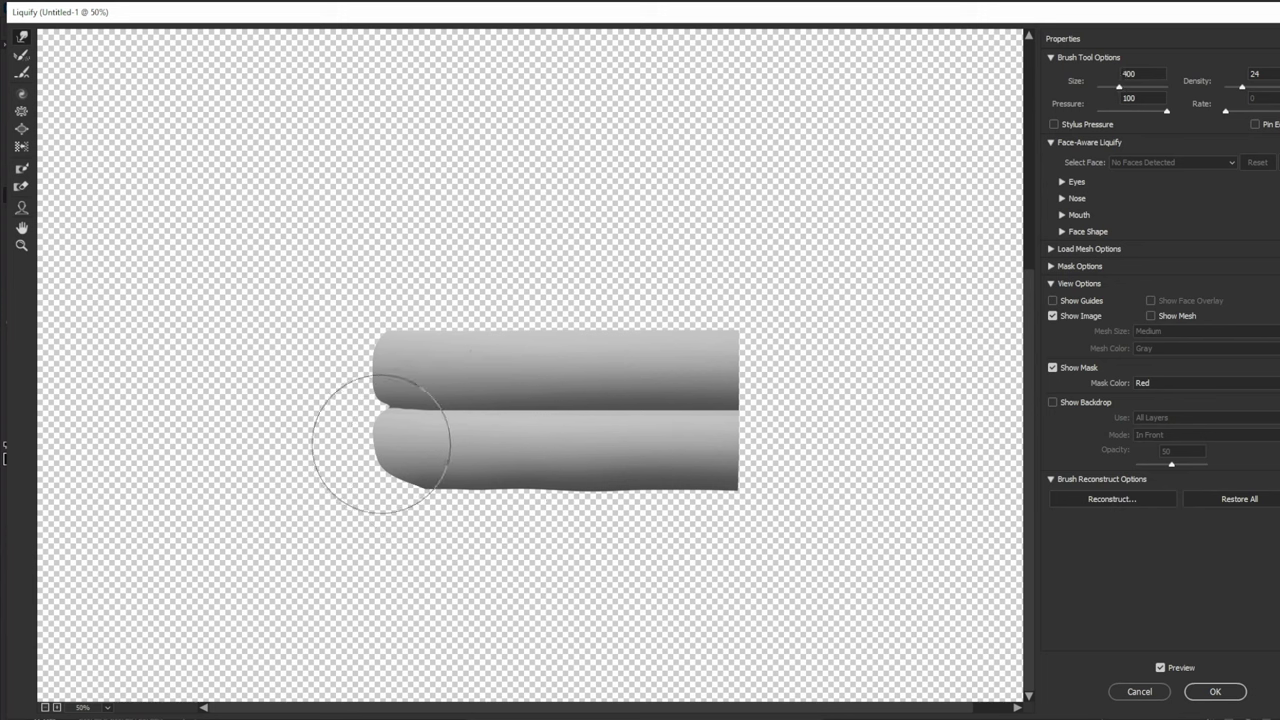
pyautogui.press('[')
pyautogui.press('[')
pyautogui.press('[')
pyautogui.press('[')
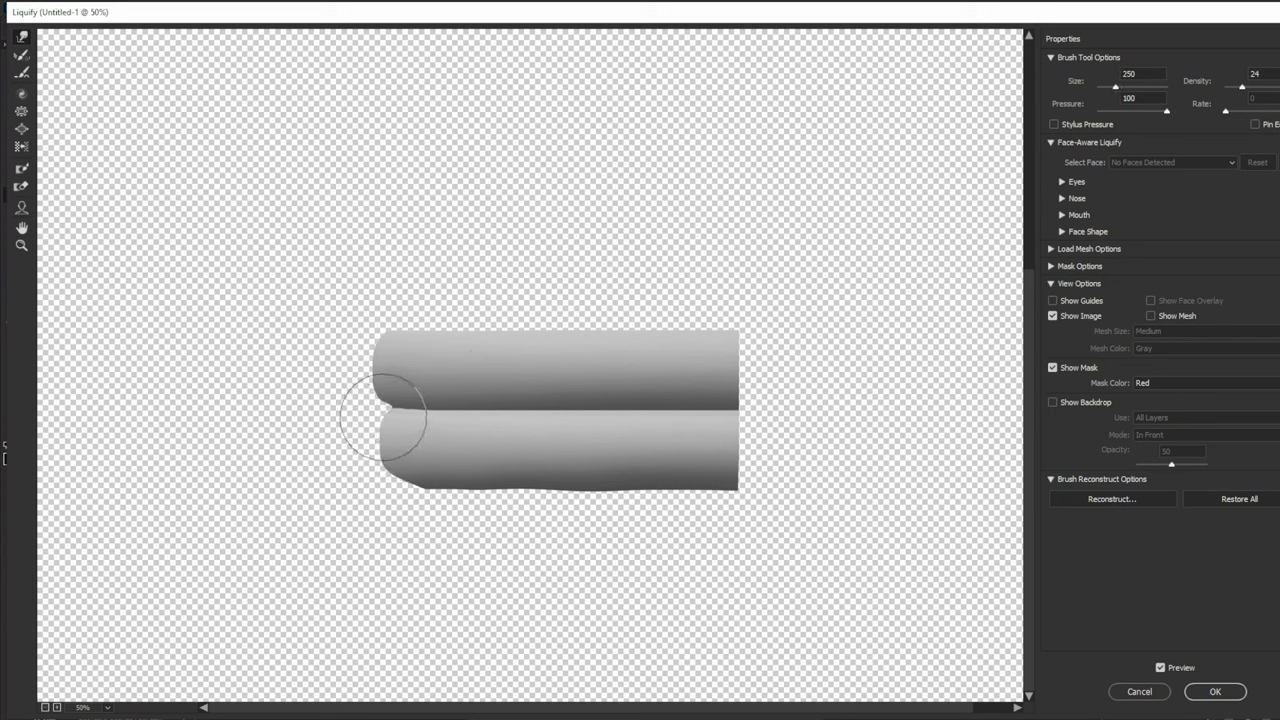
# Step: Deepen the notch between the bars at their left end and bulge the upper bar's left end outward
pyautogui.moveTo(383, 417); pyautogui.dragTo(389, 416)
pyautogui.press(']')
pyautogui.press(']')
pyautogui.press(']')
pyautogui.press('[')
pyautogui.press('[')
pyautogui.moveTo(373, 363); pyautogui.dragTo(357, 357)
# Step: Push the lower bar's left end further inward so that the upper bar overhangs it
pyautogui.press(']')
pyautogui.press(']')
pyautogui.press(']')
pyautogui.press(']')
pyautogui.press(']')
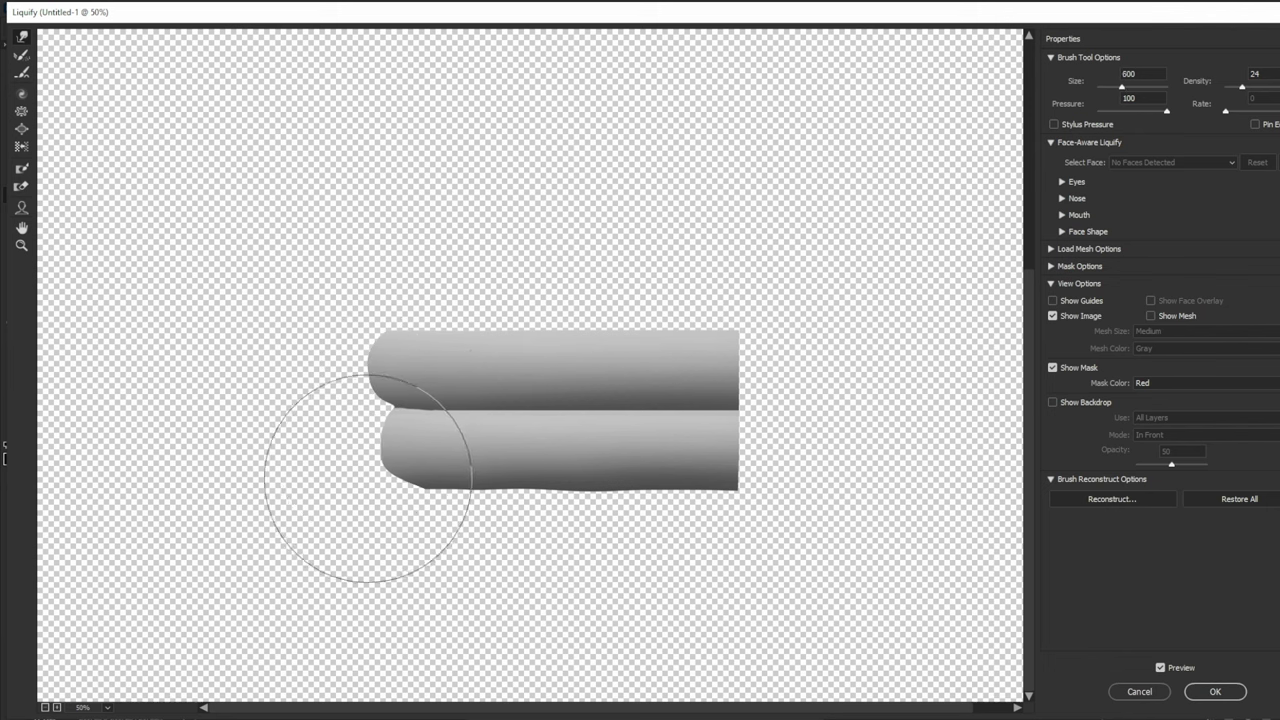
pyautogui.press('[')
pyautogui.press('[')
pyautogui.press('[')
pyautogui.press('[')
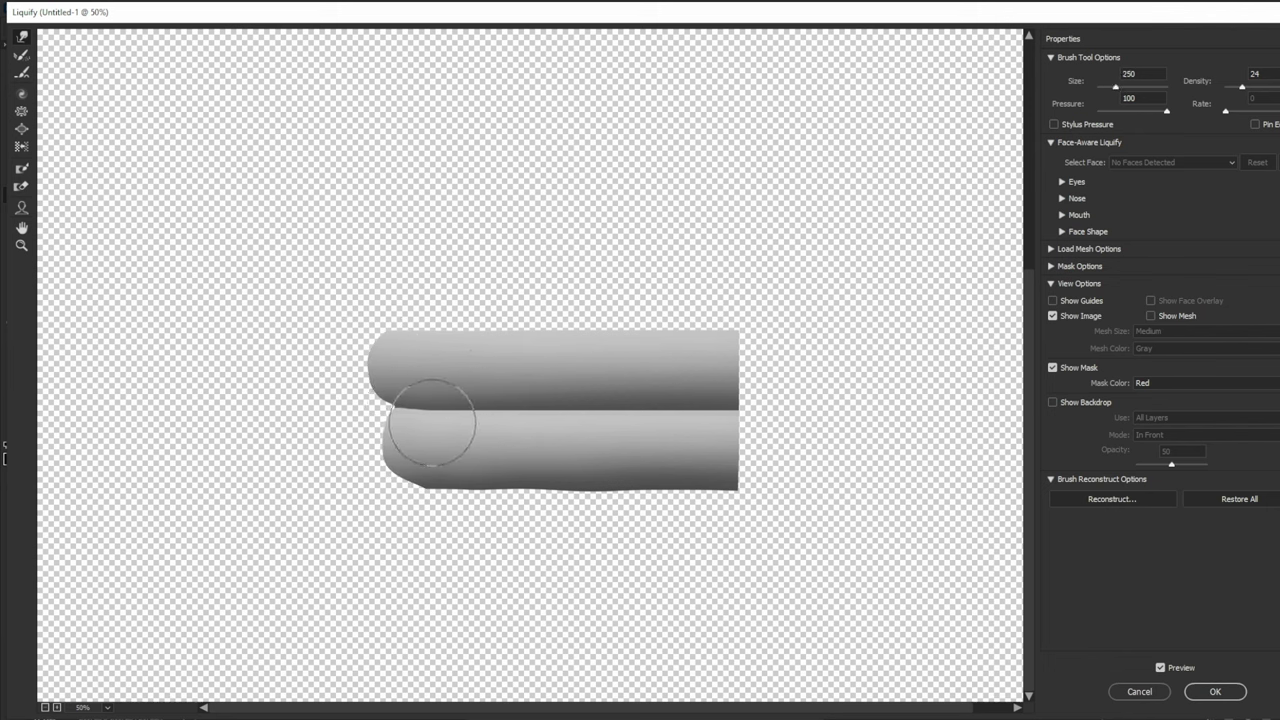
# Step: Push the right ends of both bars inward with the warp brush enlarged to 900
pyautogui.press(']')
pyautogui.press(']')
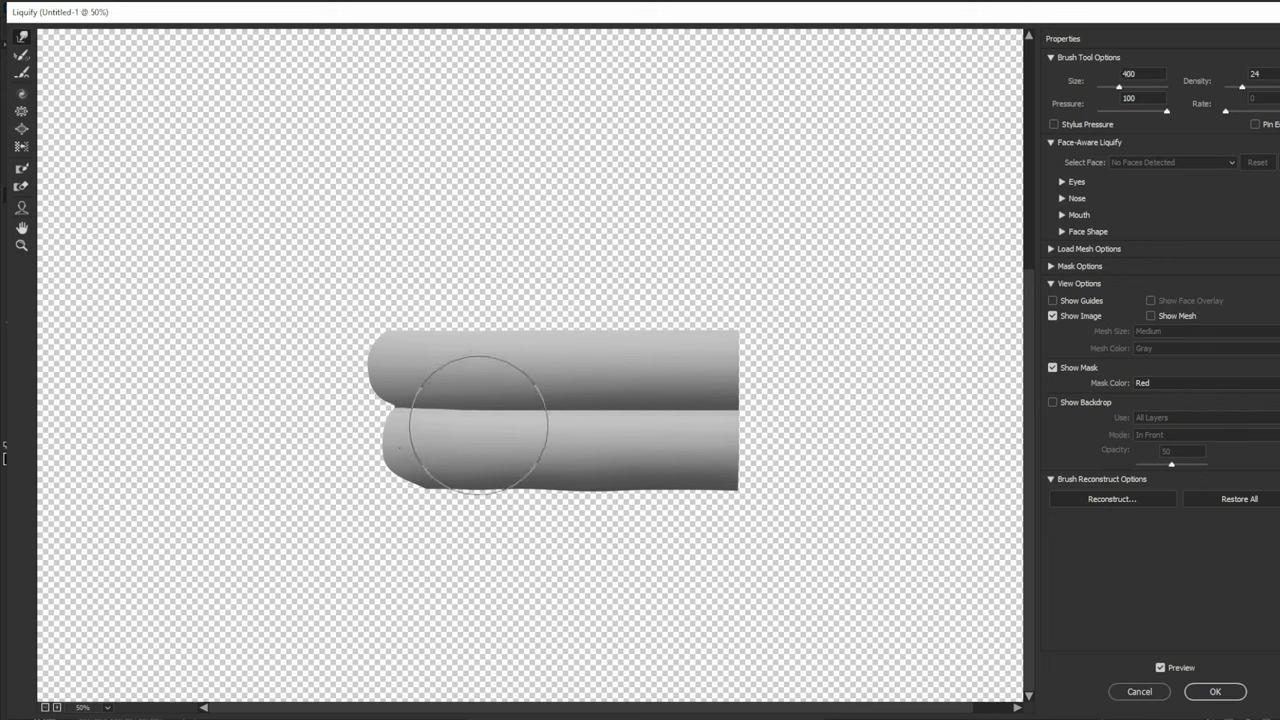
pyautogui.press(']')
pyautogui.press(']')
pyautogui.press(']')
pyautogui.press(']')
pyautogui.press(']')
pyautogui.moveTo(785, 421); pyautogui.dragTo(768, 420)
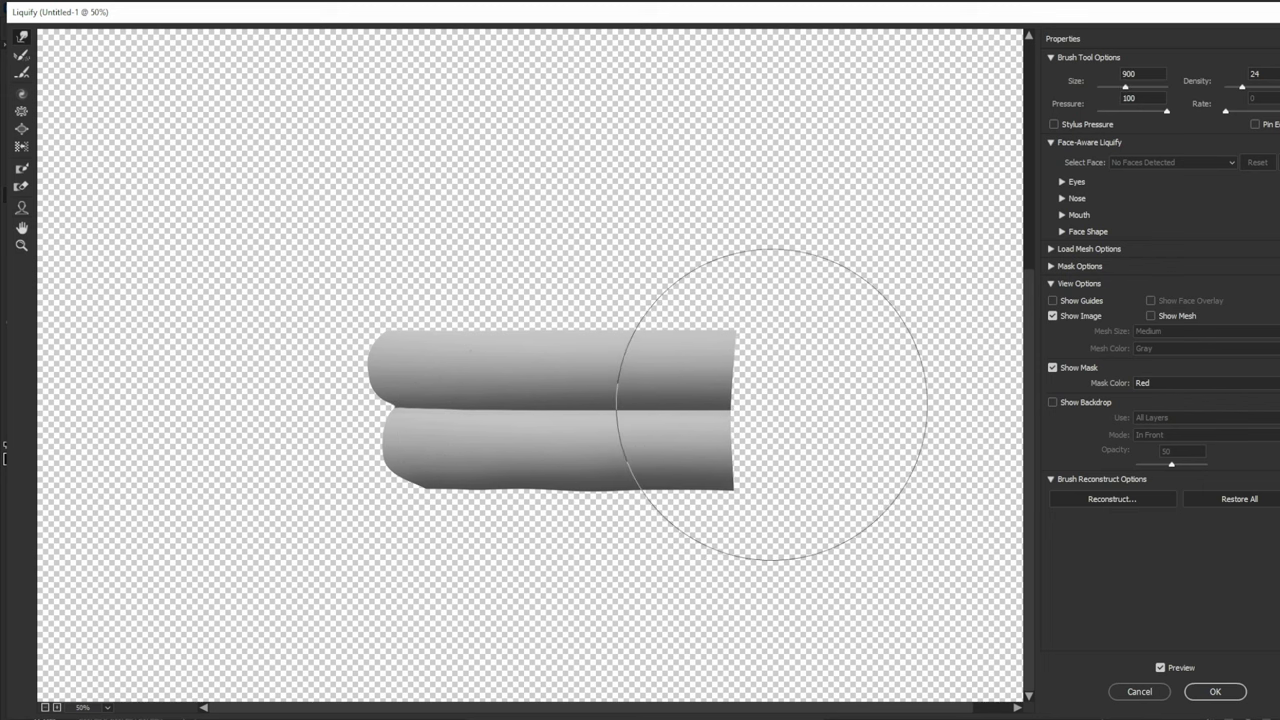
# Step: Straighten the bars' right edge by nudging the upper and lower right corners inward with smaller warp brushes
pyautogui.press('[')
pyautogui.press('[')
pyautogui.moveTo(781, 346); pyautogui.dragTo(767, 343)
pyautogui.press('[')
pyautogui.press('[')
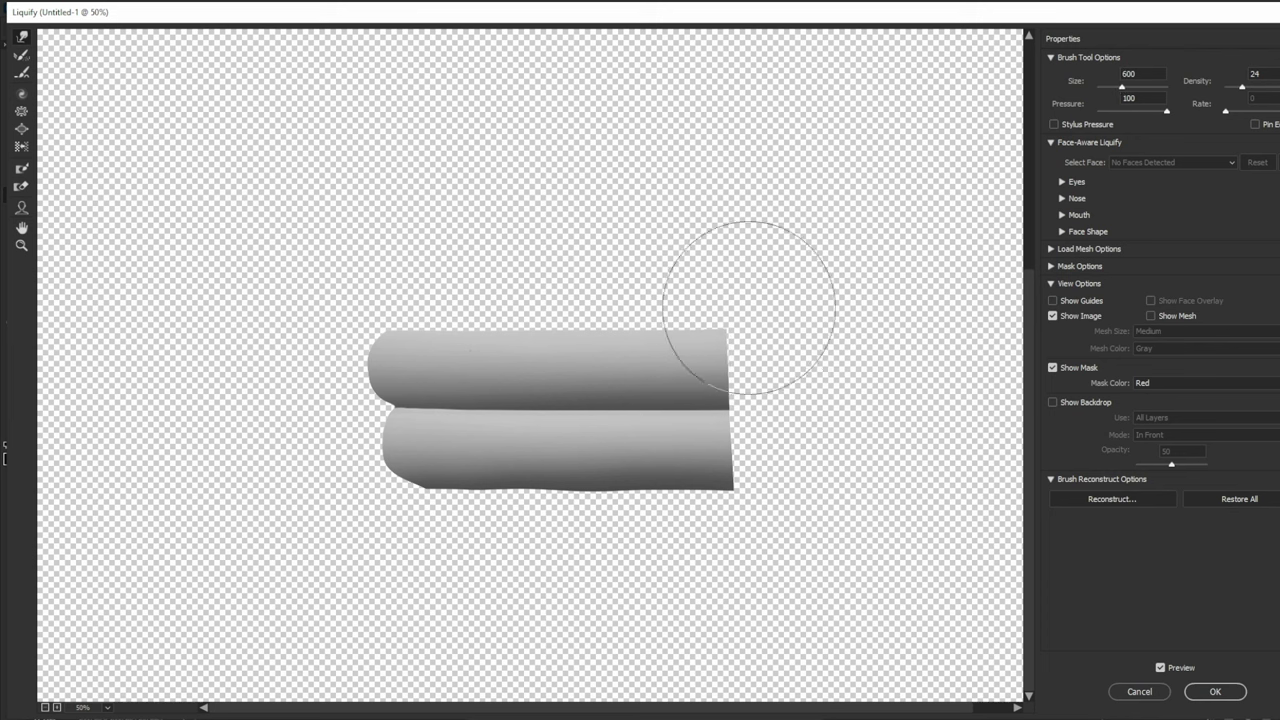
pyautogui.press('[')
pyautogui.press('[')
pyautogui.moveTo(757, 501); pyautogui.dragTo(751, 501)
pyautogui.press(']')
pyautogui.press(']')
pyautogui.press(']')
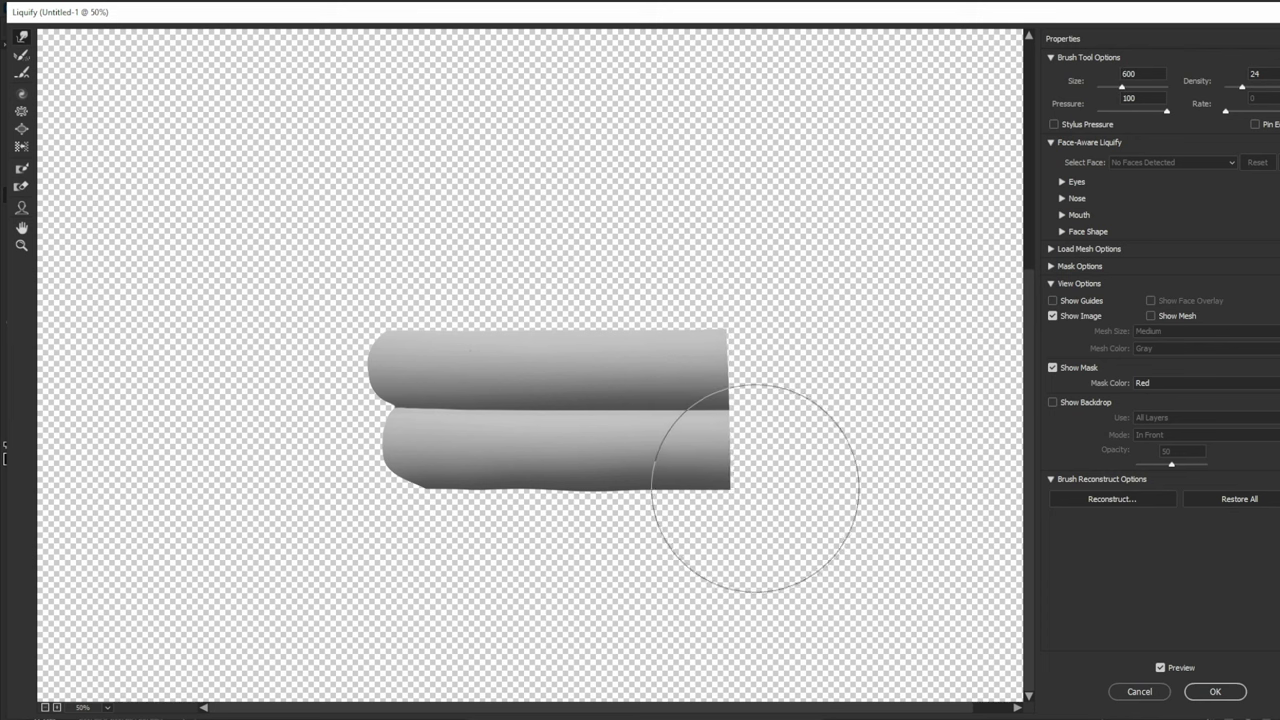
# Step: Form a dip in the upper bar's top edge left of centre and a matching dip in the seam, using brush size 250
pyautogui.press('[')
pyautogui.press('[')
pyautogui.press('[')
pyautogui.press('[')
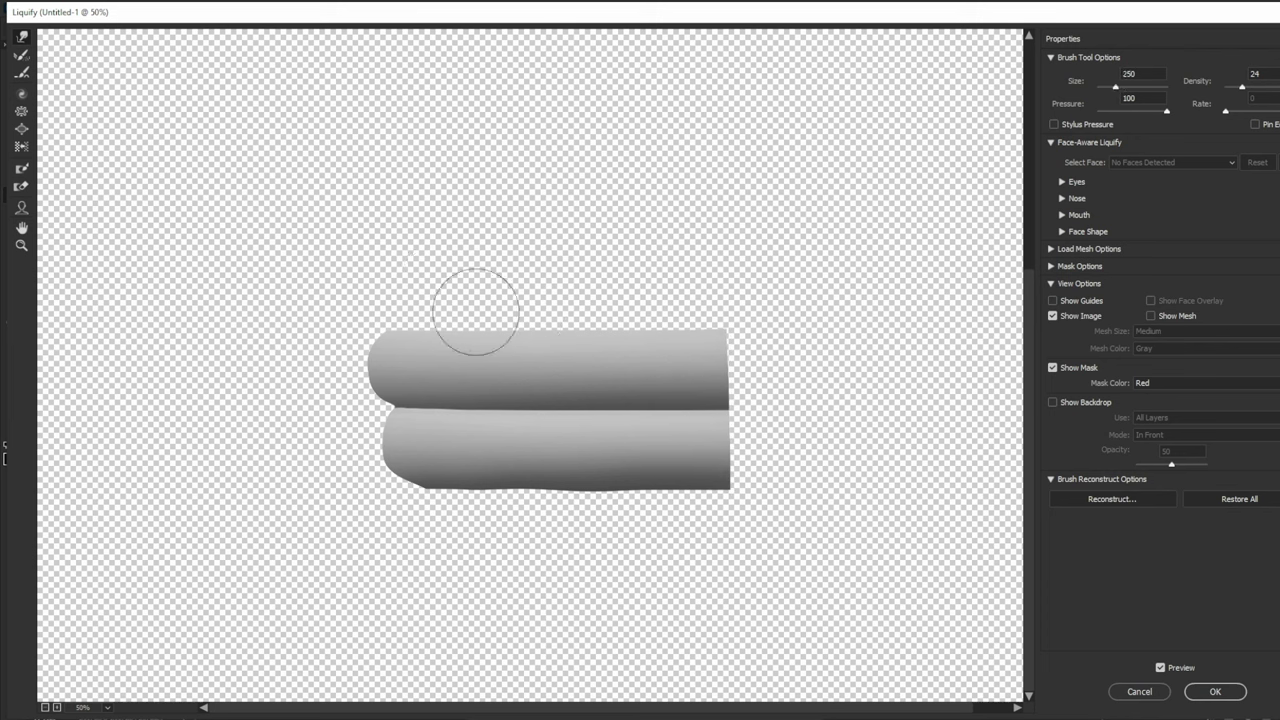
pyautogui.moveTo(475, 312); pyautogui.dragTo(473, 314)
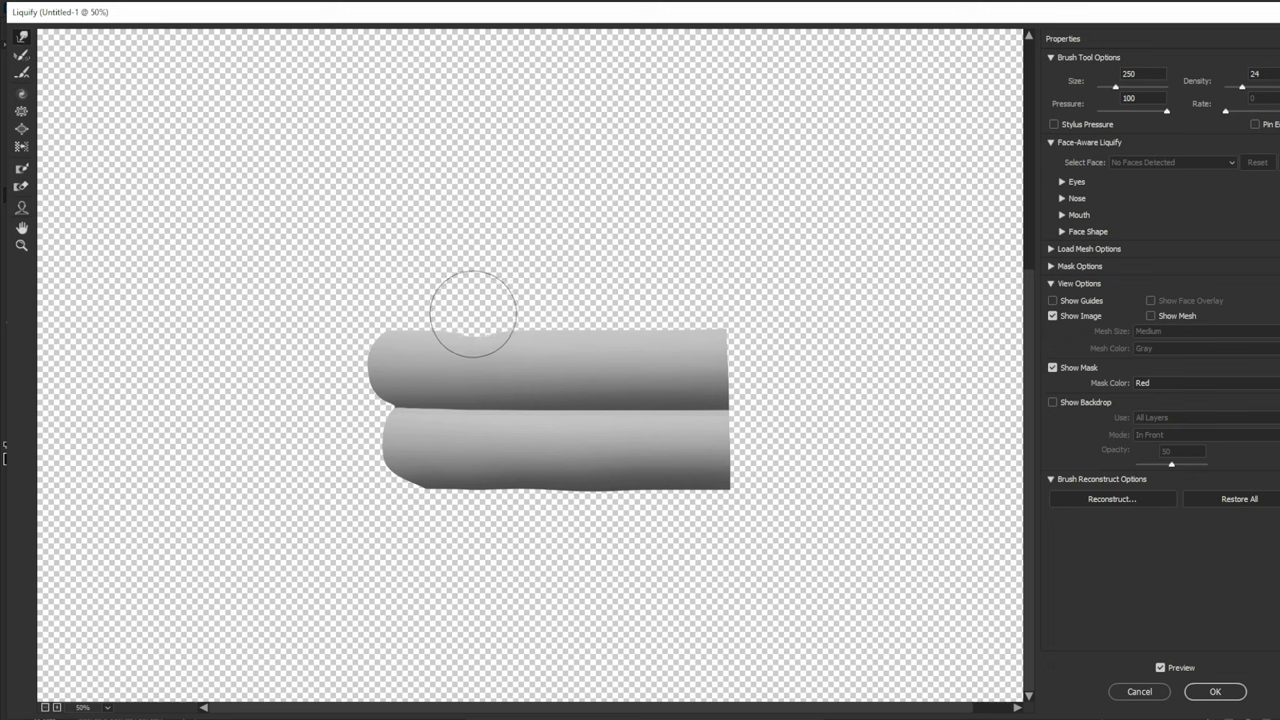
pyautogui.moveTo(474, 409); pyautogui.dragTo(474, 410)
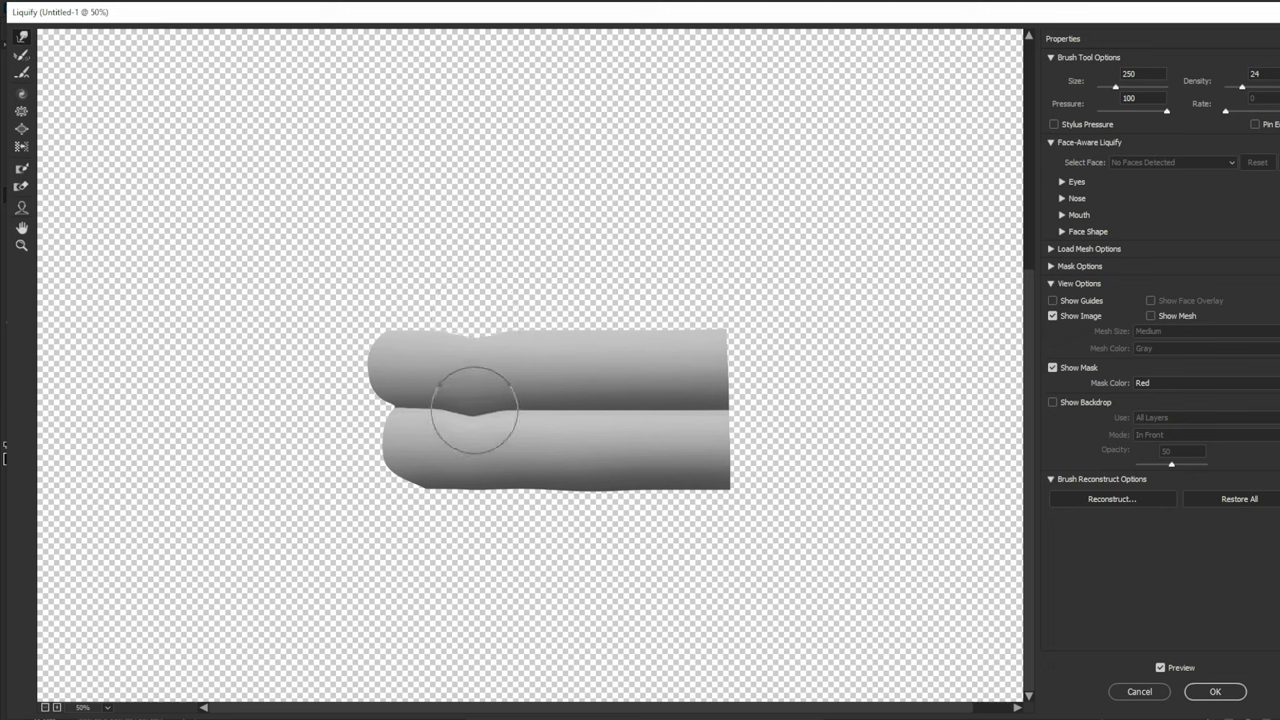
# Step: Smooth the shading around the centre dips and slope the upper bar's top-left corner into a rounded lobe
pyautogui.press('[')
pyautogui.press('[')
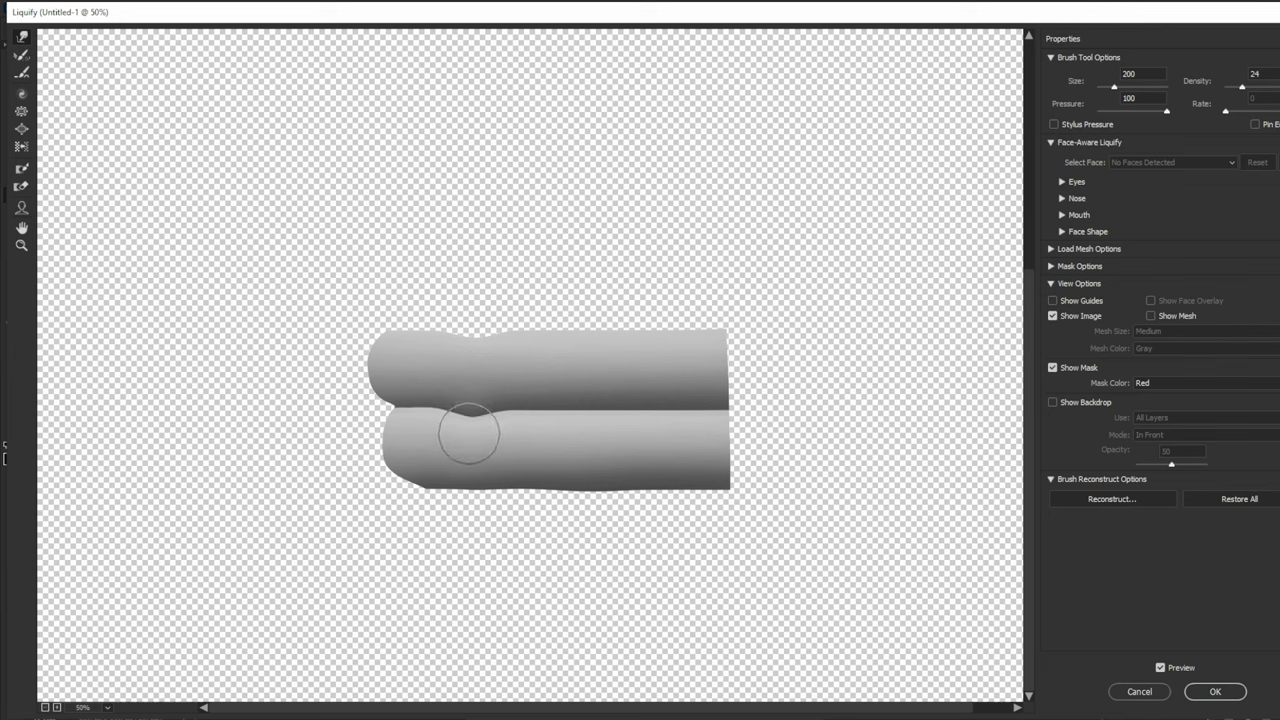
pyautogui.press(']')
pyautogui.press(']')
pyautogui.press(']')
pyautogui.press(']')
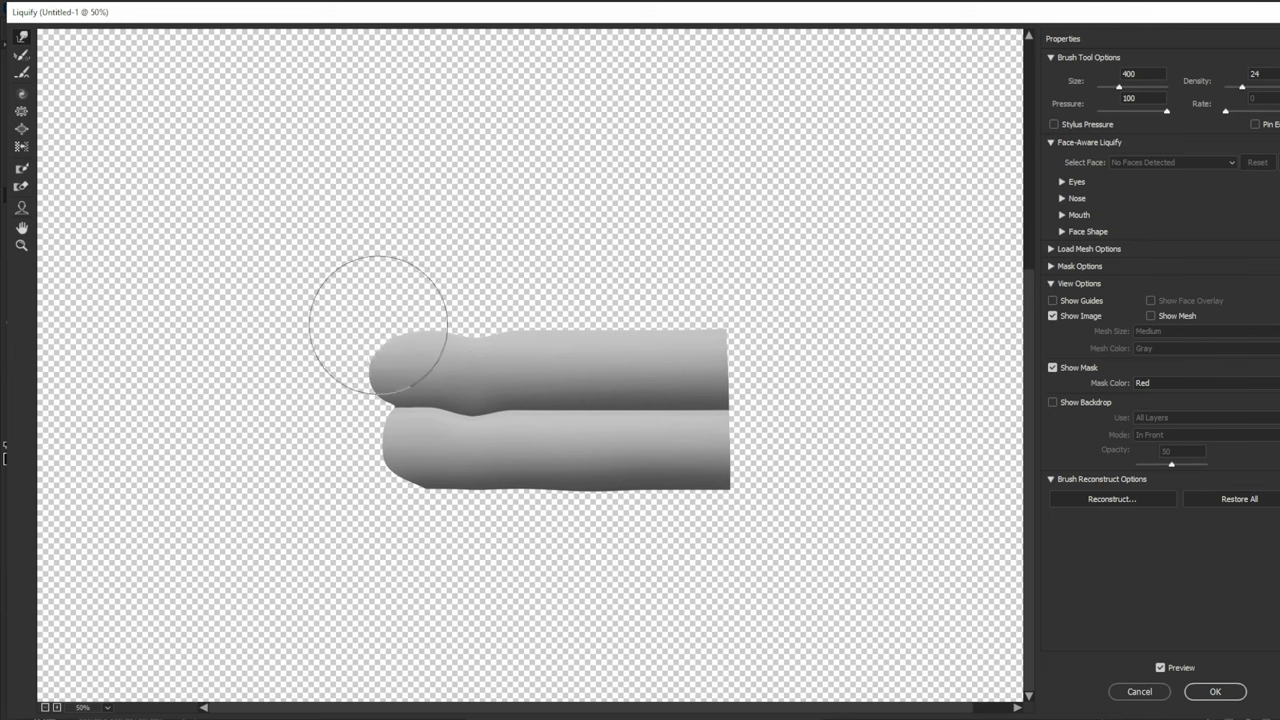
pyautogui.press('[')
pyautogui.press('[')
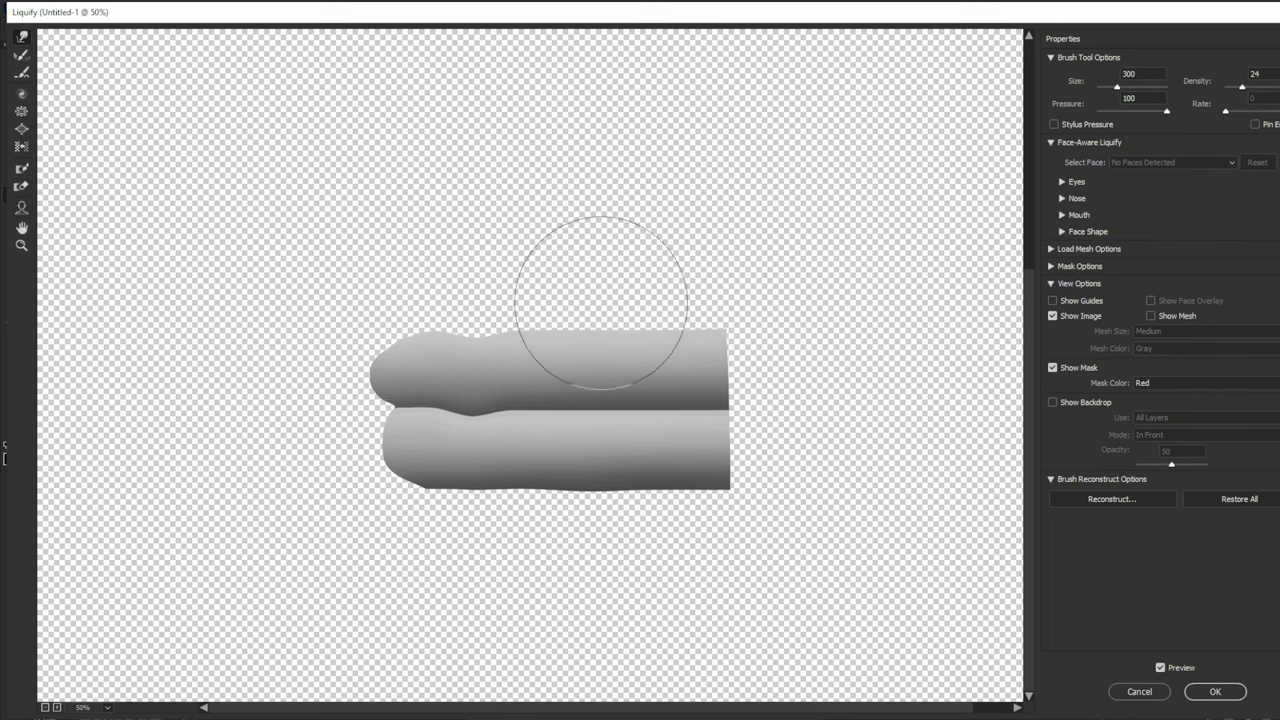
# Step: Taper both bars toward the right end by pushing the upper bar's top edge down and the lower bar's bottom edge up
pyautogui.press(']')
pyautogui.moveTo(626, 302)
pyautogui.mouseDown()
pyautogui.moveTo(672, 305)
pyautogui.moveTo(670, 321)
pyautogui.moveTo(691, 326)
pyautogui.moveTo(723, 323)
pyautogui.mouseUp()
pyautogui.press('[')
pyautogui.press(']')
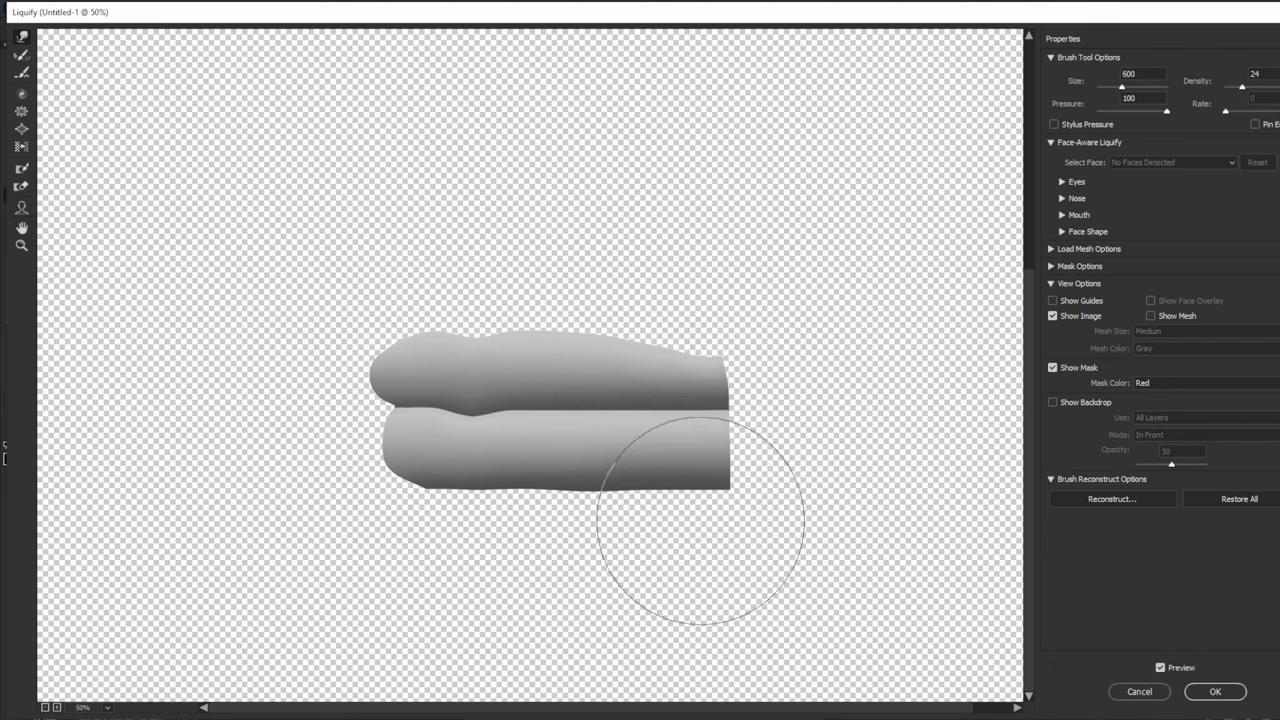
pyautogui.moveTo(701, 521)
pyautogui.mouseDown()
pyautogui.moveTo(692, 506)
pyautogui.moveTo(712, 499)
pyautogui.mouseUp()
# Step: Refine the seam around the centre dip and raise the lower bar's top edge left of it, using brush sizes from 200 to 300
pyautogui.press('[')
pyautogui.press('[')
pyautogui.press('[')
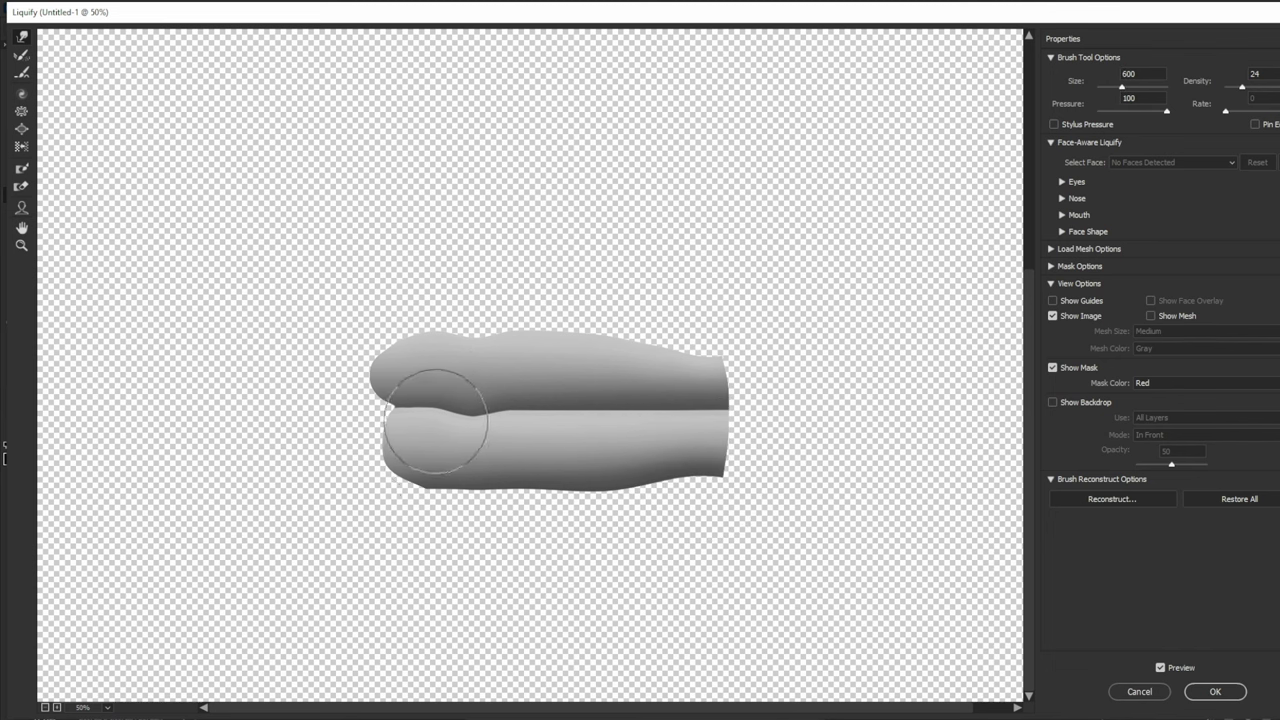
pyautogui.press('[')
pyautogui.press('[')
pyautogui.press('[')
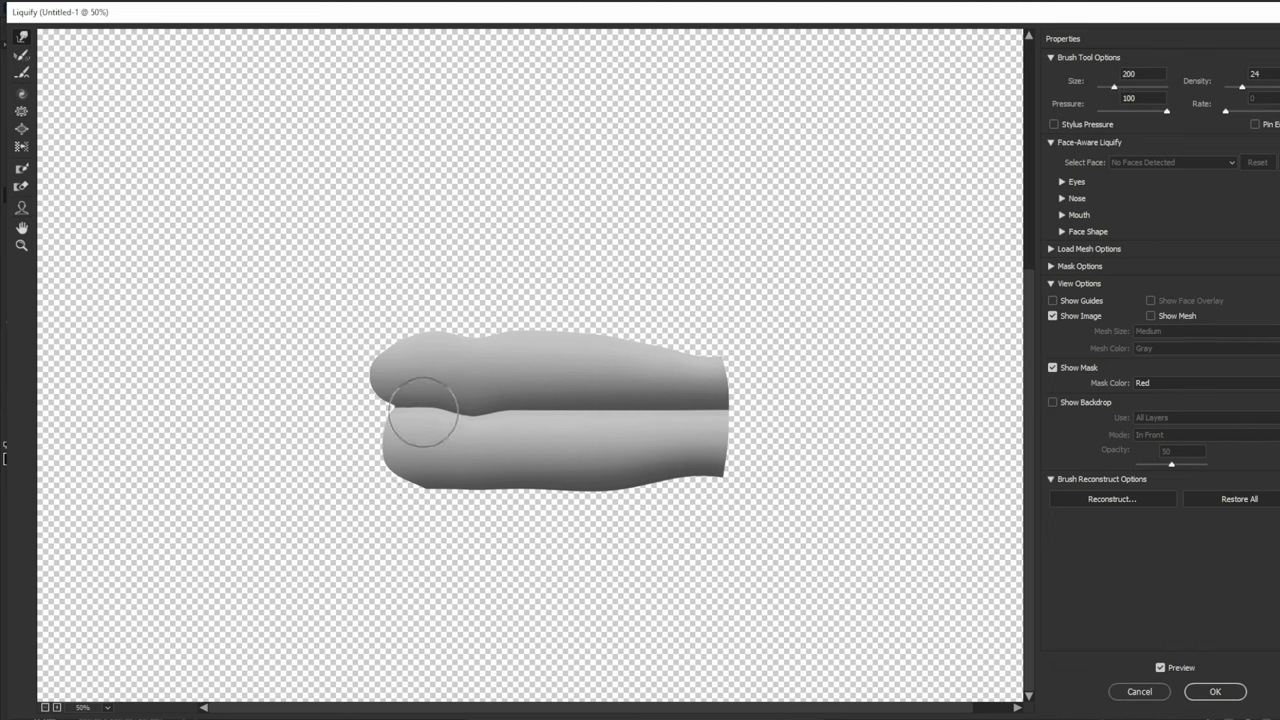
pyautogui.press(']')
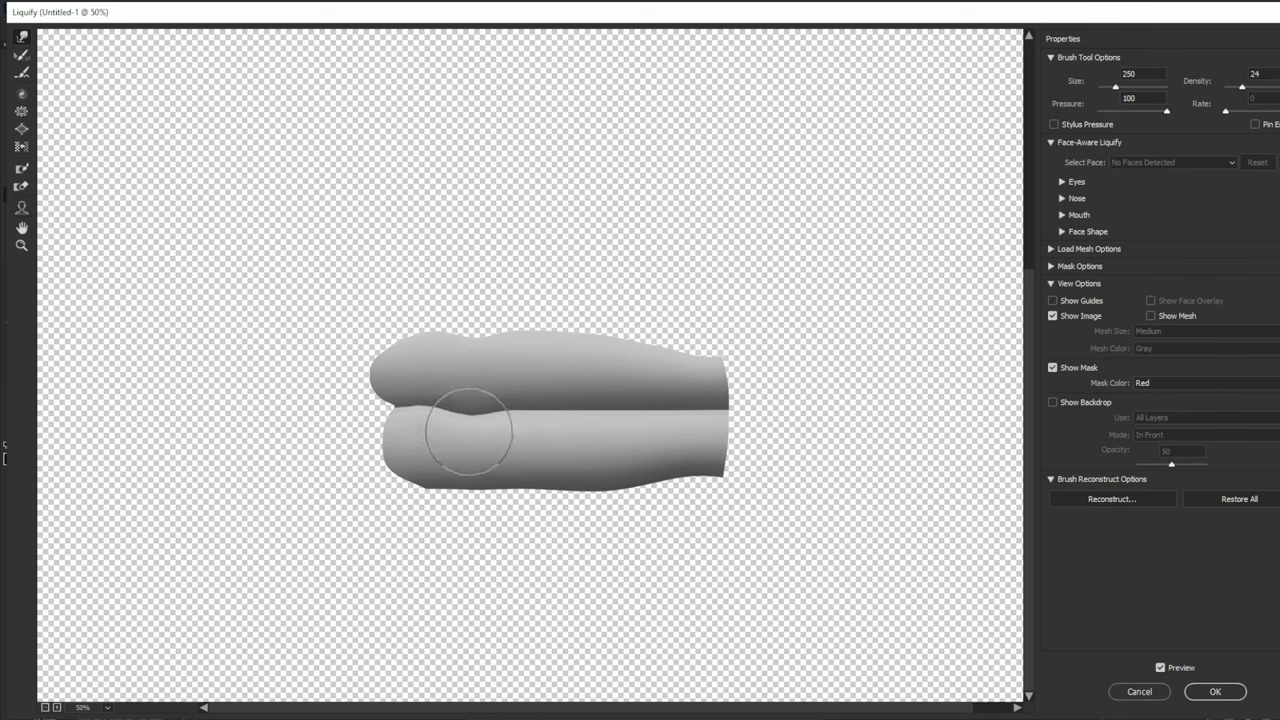
pyautogui.press(']')
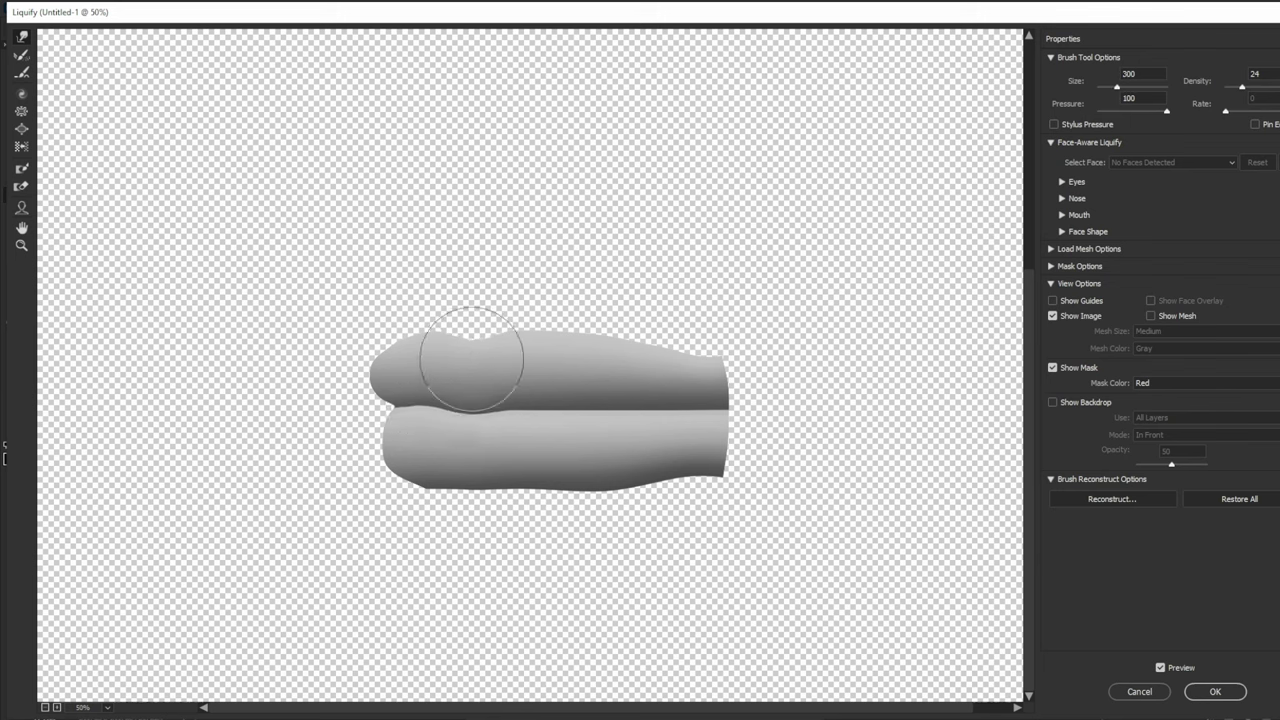
pyautogui.moveTo(469, 357)
pyautogui.mouseDown()
pyautogui.moveTo(472, 407)
pyautogui.moveTo(471, 329)
pyautogui.moveTo(473, 400)
pyautogui.mouseUp()
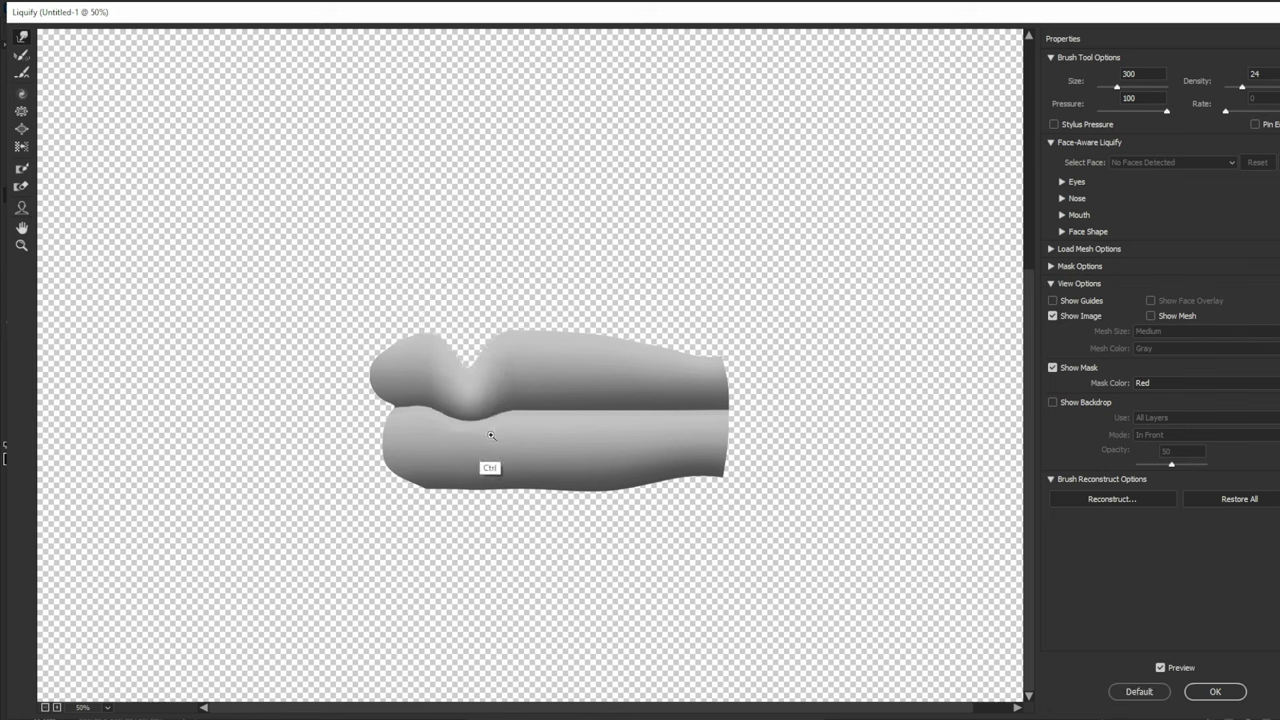
pyautogui.hotkey('ctrl', 'z')
pyautogui.moveTo(470, 331); pyautogui.dragTo(471, 406)
pyautogui.hotkey('ctrl', 'z')
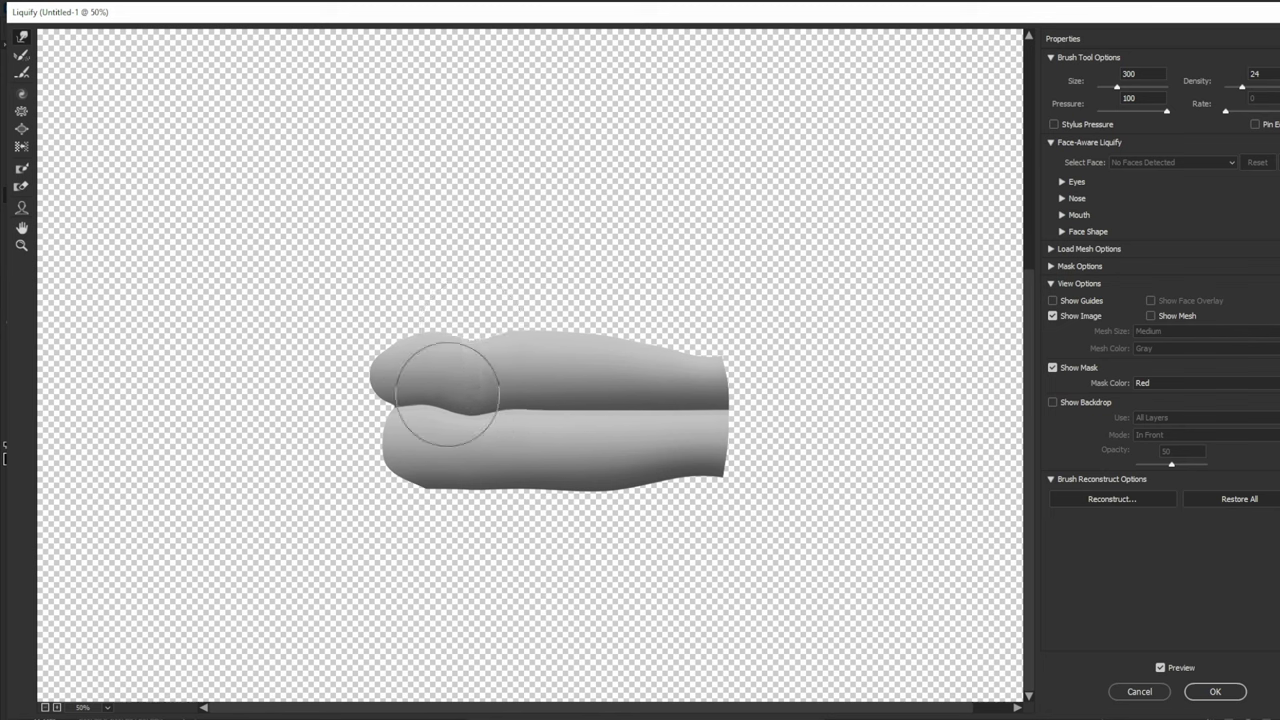
# Step: Round out the upper bar's left lobe and apply the Liquify warp to Layer 8
pyautogui.moveTo(386, 349); pyautogui.dragTo(391, 343)
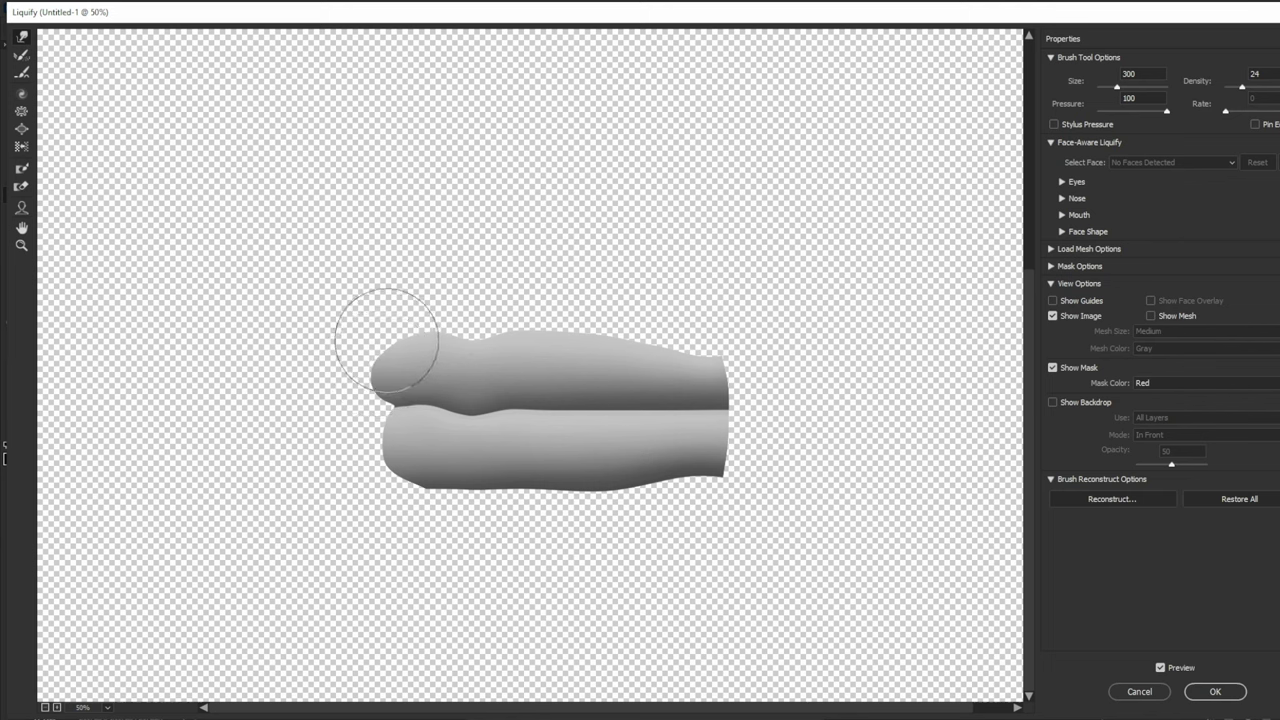
pyautogui.press('[')
pyautogui.press('[')
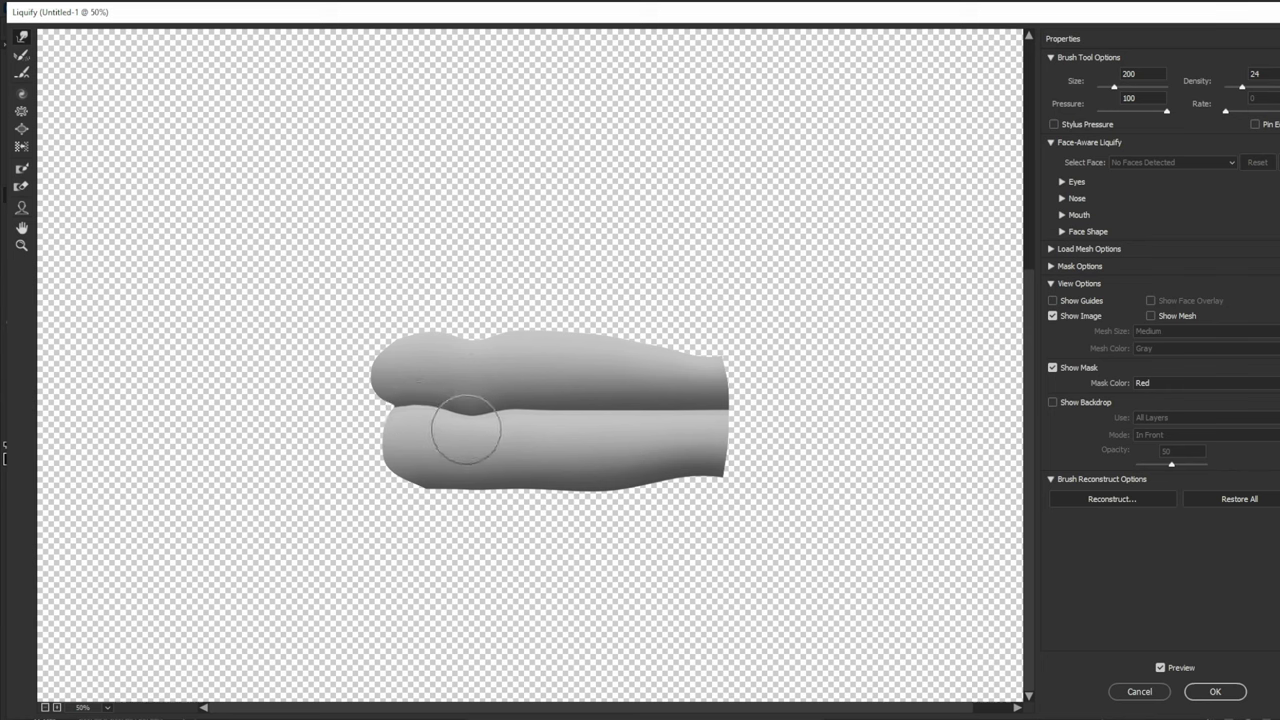
pyautogui.press(']')
pyautogui.press(']')
pyautogui.press(']')
pyautogui.press(']')
pyautogui.press(']')
pyautogui.press(']')
pyautogui.press(']')
pyautogui.press(']')
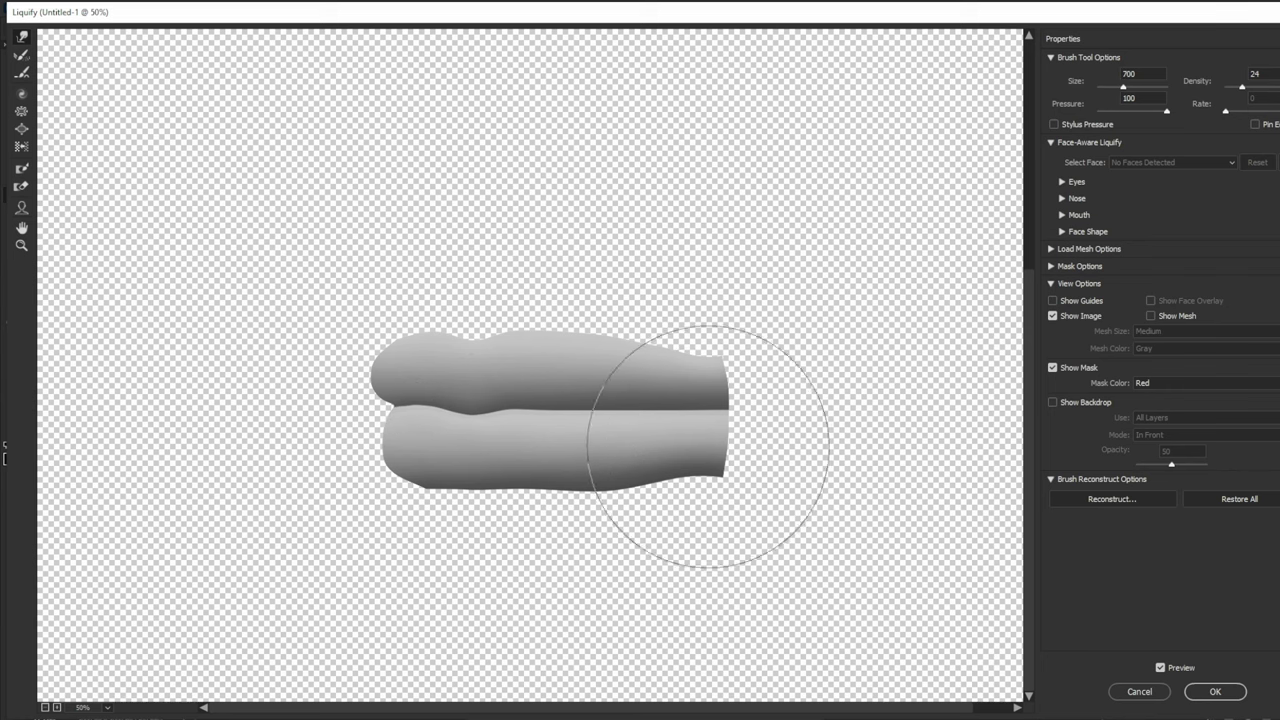
pyautogui.click(1215, 691)
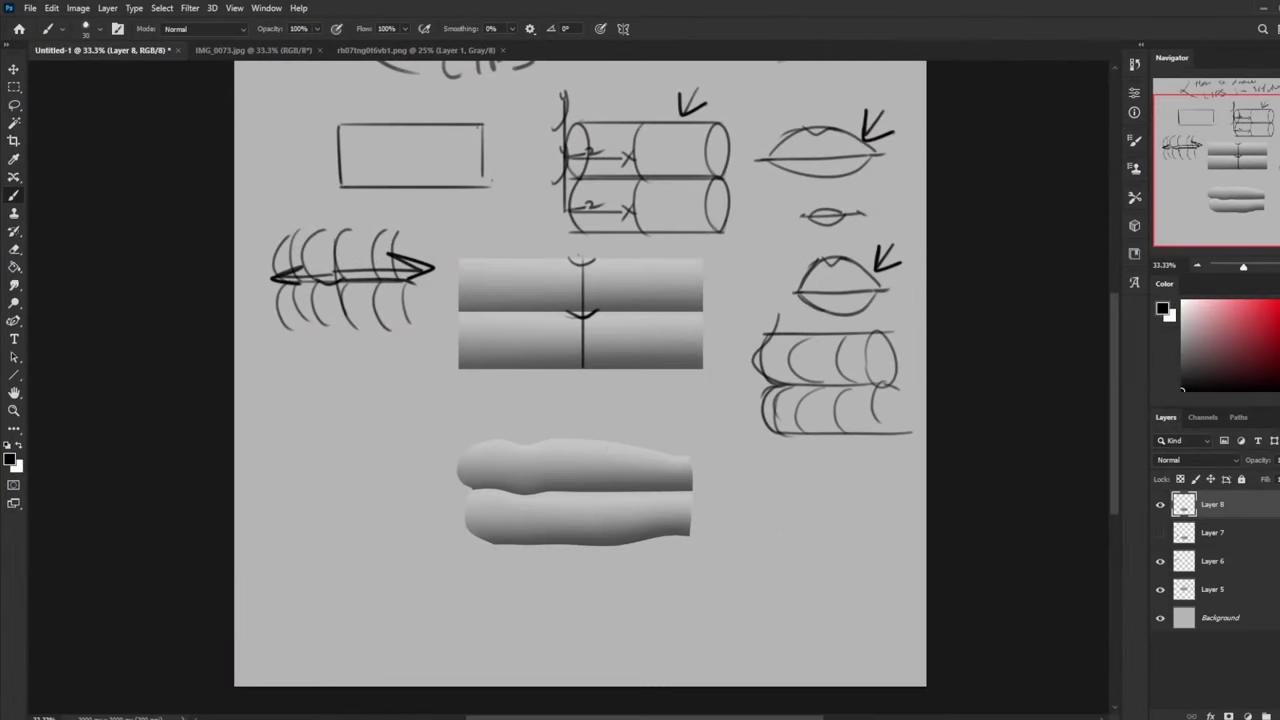
# Step: Sample a dark grey from the seam, sketch curved centre contours over the warped bars, and undo the frame and arrow drawn around their left part
pyautogui.keyDown('alt'); pyautogui.click(547, 487); pyautogui.keyUp('alt')
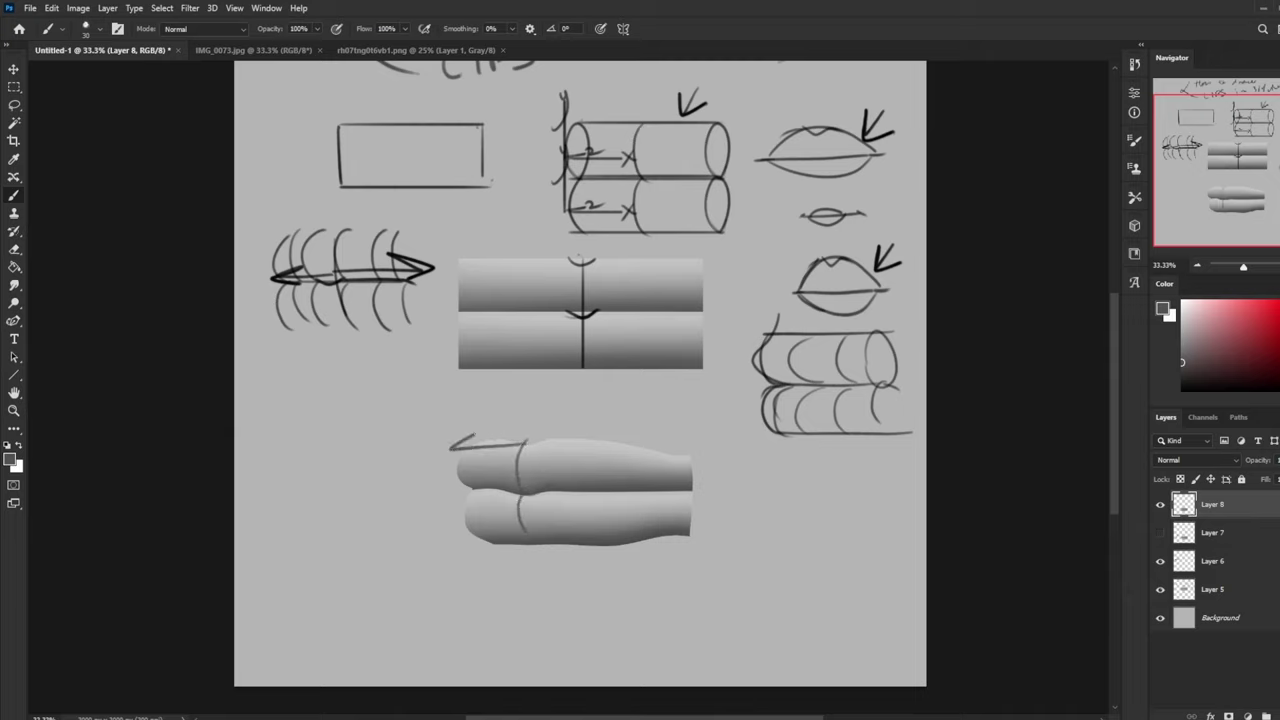
pyautogui.moveTo(452, 440); pyautogui.dragTo(519, 493)
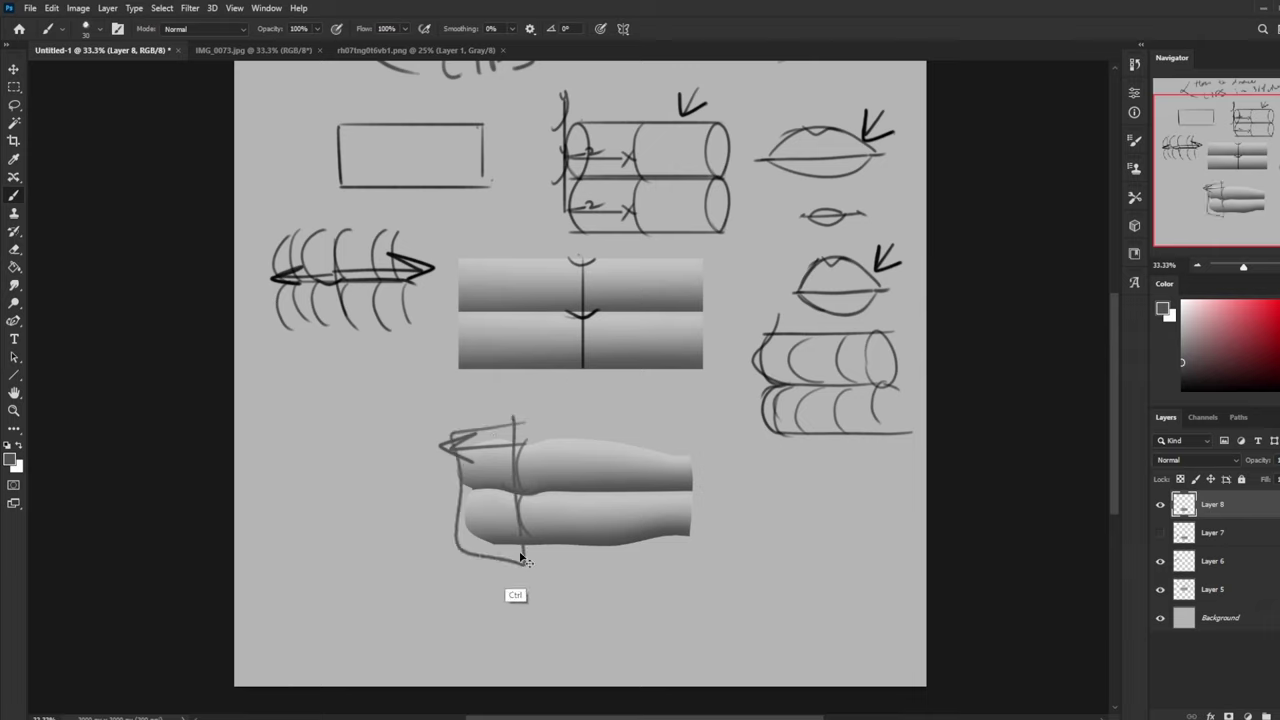
pyautogui.hotkey('ctrl', 'z')
pyautogui.hotkey('ctrl', 'z')
pyautogui.hotkey('ctrl', 'z')
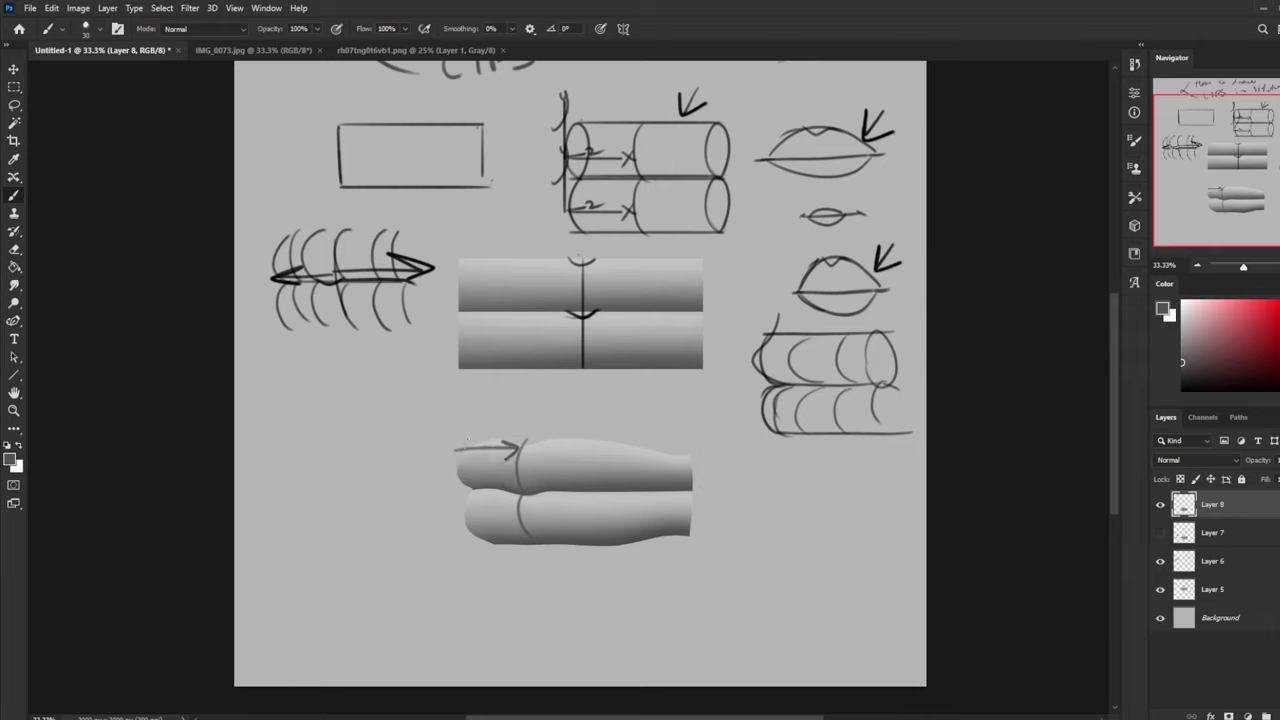
pyautogui.moveTo(455, 432); pyautogui.dragTo(466, 558)
pyautogui.moveTo(520, 430); pyautogui.dragTo(520, 562)
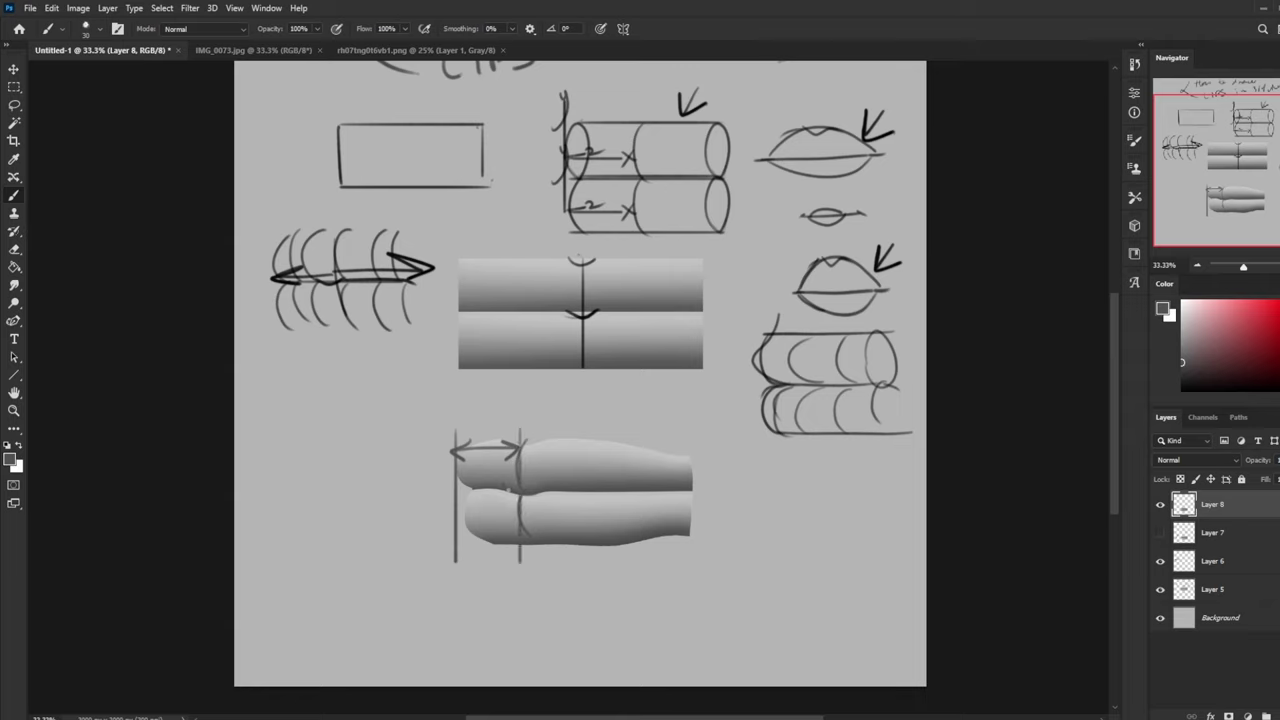
pyautogui.hotkey('ctrl', 'z')
pyautogui.hotkey('ctrl', 'z')
pyautogui.hotkey('ctrl', 'z')
pyautogui.hotkey('ctrl', 'z')
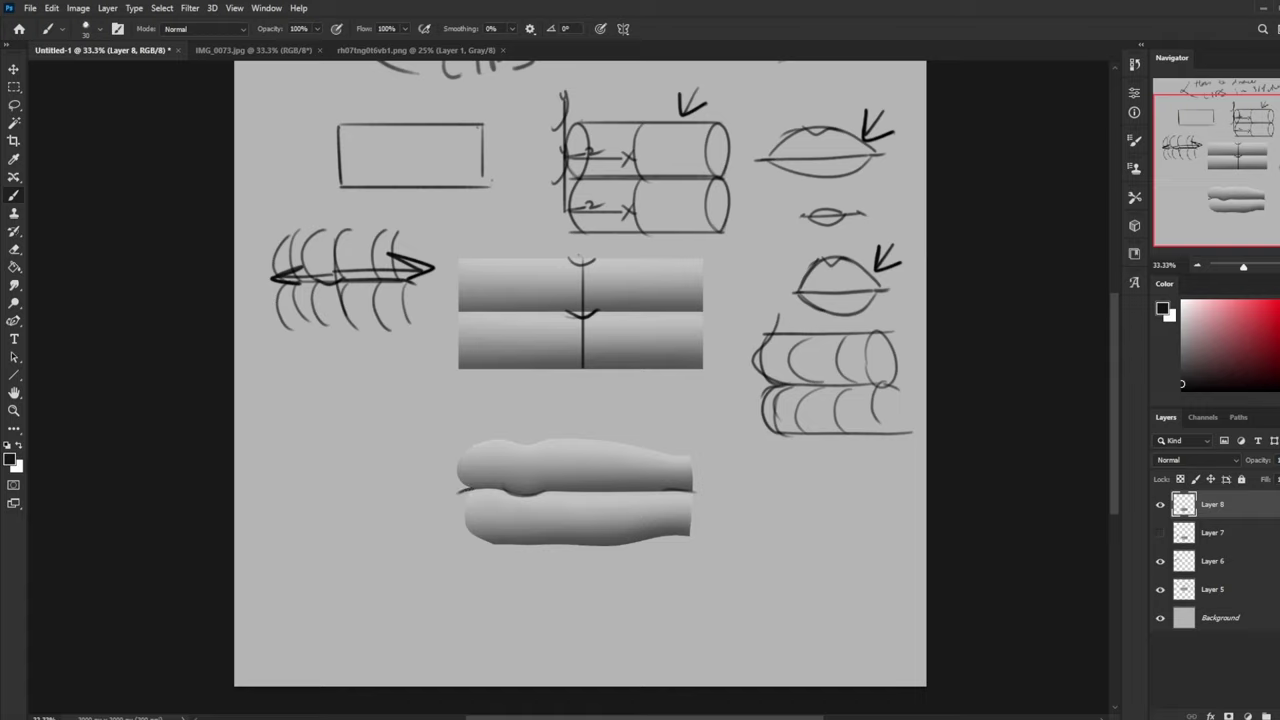
# Step: Sketch a short curved shadow line beneath the lower bar on Layer 8, and add a new empty layer directly below it
pyautogui.moveTo(505, 549); pyautogui.dragTo(563, 546)
pyautogui.click(1251, 538)
pyautogui.click(1279, 716)
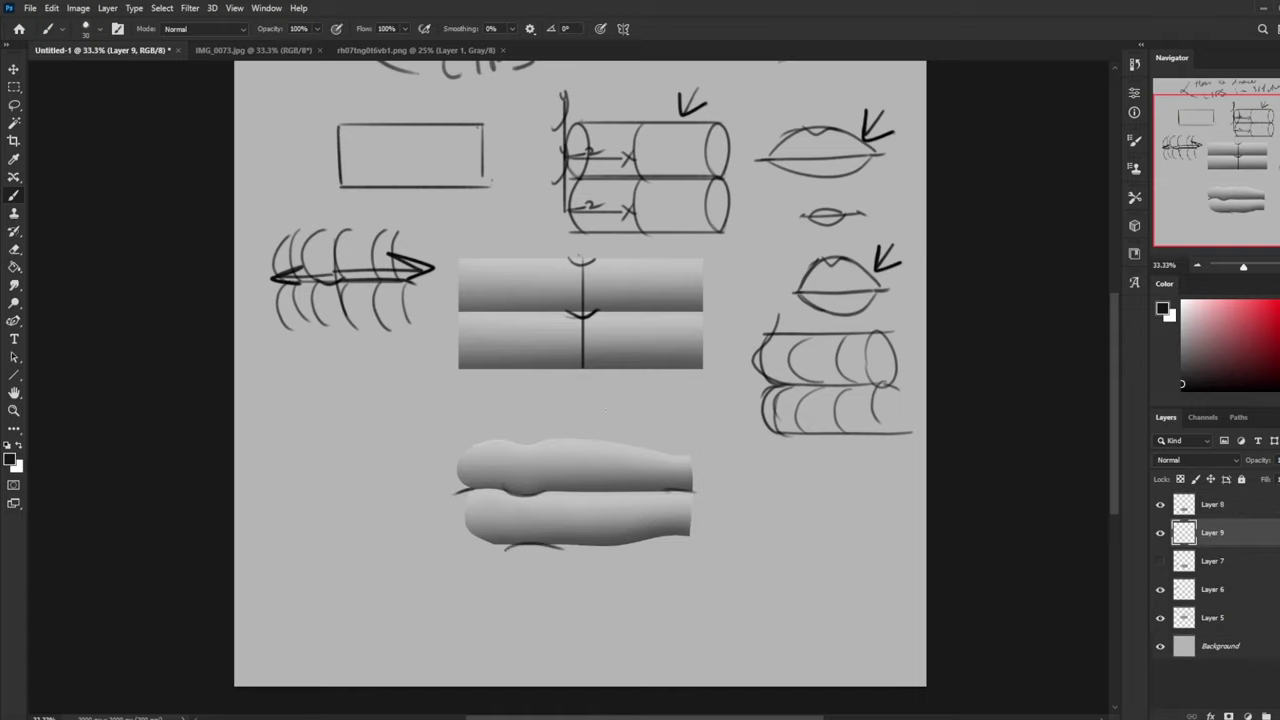
# Step: Choose the flat sketching brush, enlarge it, and try out skin-tone strokes around the bars, undoing them
pyautogui.rightClick(605, 410)
pyautogui.click(668, 446)
pyautogui.click(1021, 405)
pyautogui.press(']')
pyautogui.press(']')
pyautogui.press(']')
pyautogui.press(']')
pyautogui.moveTo(712, 443); pyautogui.dragTo(414, 457)
pyautogui.hotkey('ctrl', 'alt', 'z')
pyautogui.keyDown('alt'); pyautogui.click(654, 478); pyautogui.keyUp('alt')
pyautogui.moveTo(712, 445); pyautogui.dragTo(475, 415)
pyautogui.hotkey('ctrl', 'z')
# Step: Paint a broad mid-grey skin patch behind and around the lip bars on Layer 9 with the flat brush at 400 px
pyautogui.click(1182, 332)
pyautogui.press(']')
pyautogui.press(']')
pyautogui.press(']')
pyautogui.moveTo(684, 478)
pyautogui.mouseDown()
pyautogui.moveTo(487, 466)
pyautogui.moveTo(653, 524)
pyautogui.moveTo(665, 546)
pyautogui.moveTo(685, 535)
pyautogui.moveTo(608, 462)
pyautogui.moveTo(542, 447)
pyautogui.moveTo(548, 466)
pyautogui.moveTo(428, 501)
pyautogui.moveTo(506, 516)
pyautogui.moveTo(664, 480)
pyautogui.moveTo(710, 517)
pyautogui.moveTo(622, 540)
pyautogui.moveTo(680, 461)
pyautogui.mouseUp()
pyautogui.keyDown('alt'); pyautogui.click(627, 428); pyautogui.keyUp('alt')
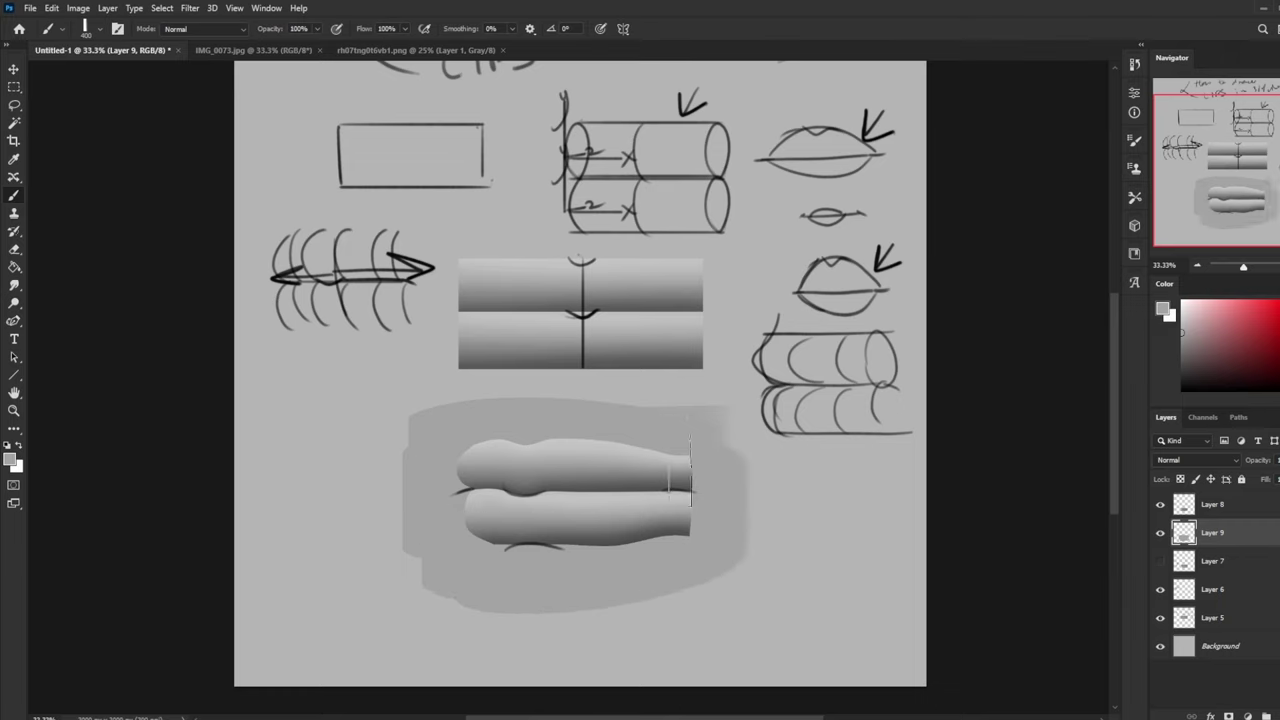
# Step: Choose the 80 px dry-oil brush with a dark grey colour, and merge Layer 8 down into Layer 9
pyautogui.rightClick(690, 470)
pyautogui.click(729, 532)
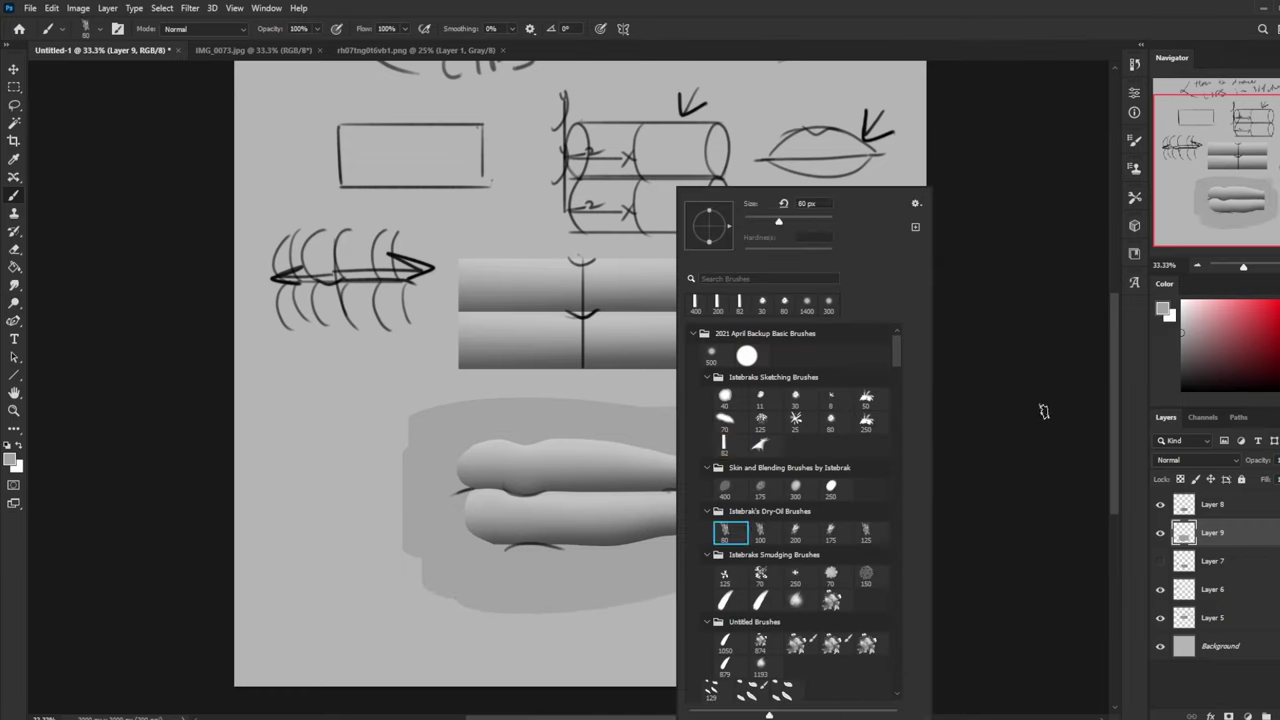
pyautogui.click(1043, 411)
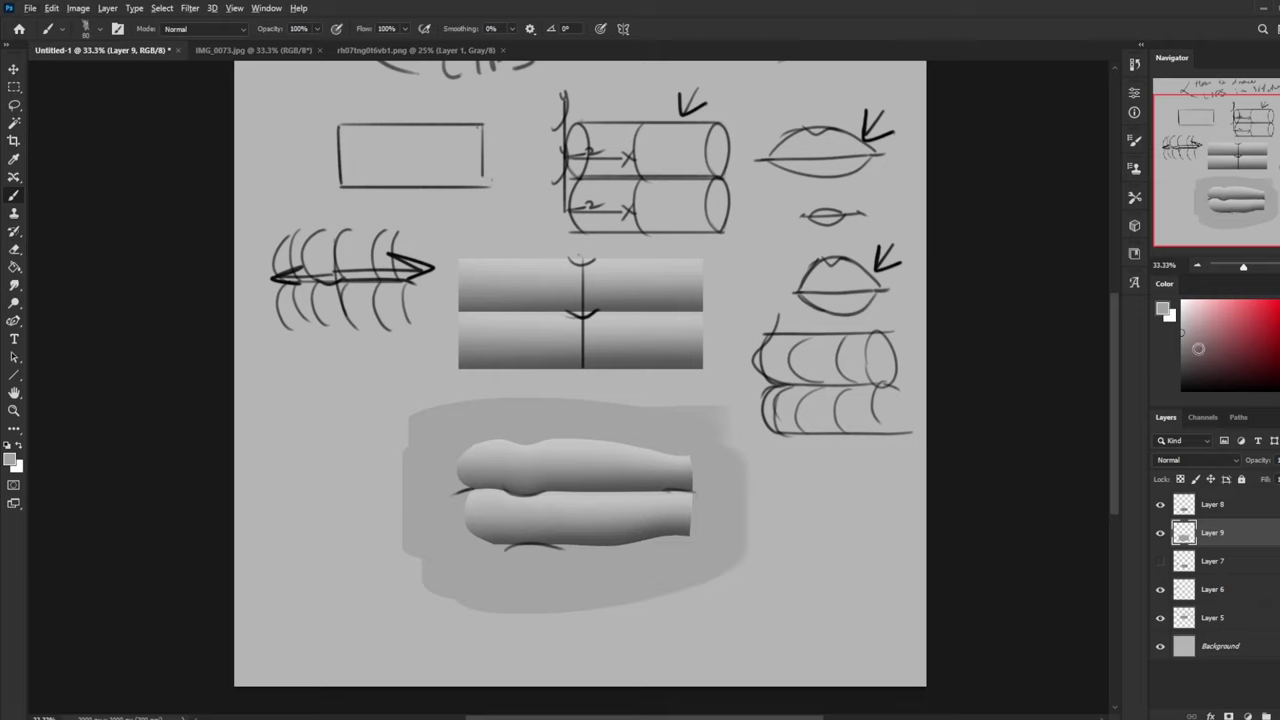
pyautogui.moveTo(1198, 348); pyautogui.dragTo(1182, 365)
pyautogui.rightClick(1226, 518)
pyautogui.click(1100, 549)
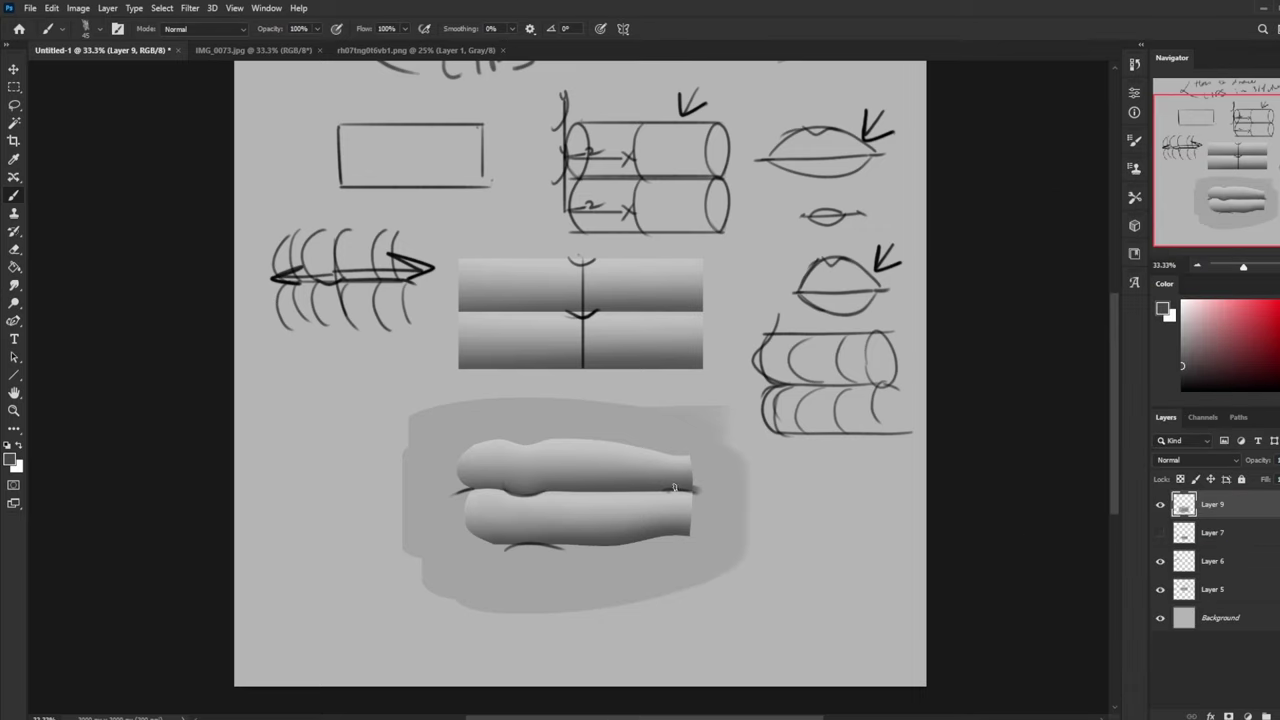
# Step: Extend both mouth corners with dark strokes, and shade the upper lip with a 175 px brush at 40% opacity
pyautogui.moveTo(674, 487); pyautogui.dragTo(706, 498)
pyautogui.moveTo(463, 487)
pyautogui.mouseDown()
pyautogui.moveTo(452, 491)
pyautogui.moveTo(467, 486)
pyautogui.mouseUp()
pyautogui.click(317, 30)
pyautogui.click(280, 48)
pyautogui.press(']')
pyautogui.press(']')
pyautogui.press(']')
pyautogui.moveTo(686, 470); pyautogui.dragTo(486, 471)
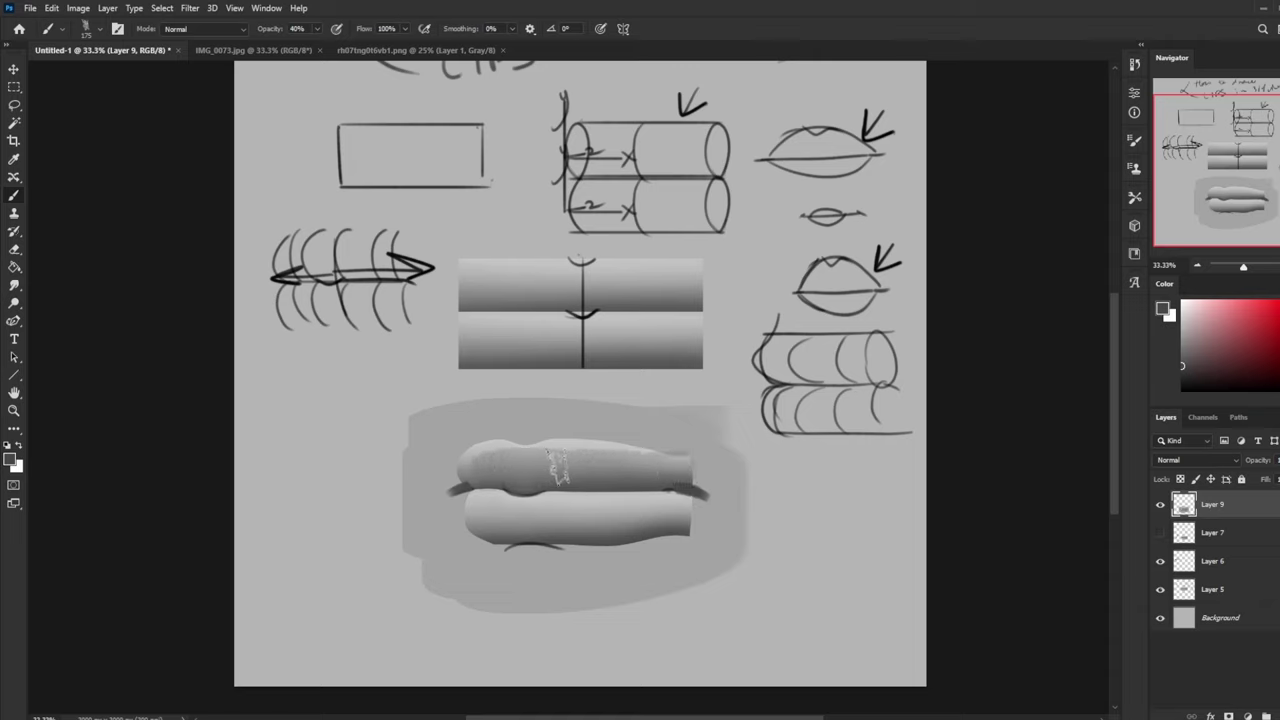
pyautogui.hotkey('ctrl', 'z')
pyautogui.moveTo(678, 470)
pyautogui.mouseDown()
pyautogui.moveTo(461, 465)
pyautogui.moveTo(652, 468)
pyautogui.moveTo(519, 466)
pyautogui.mouseUp()
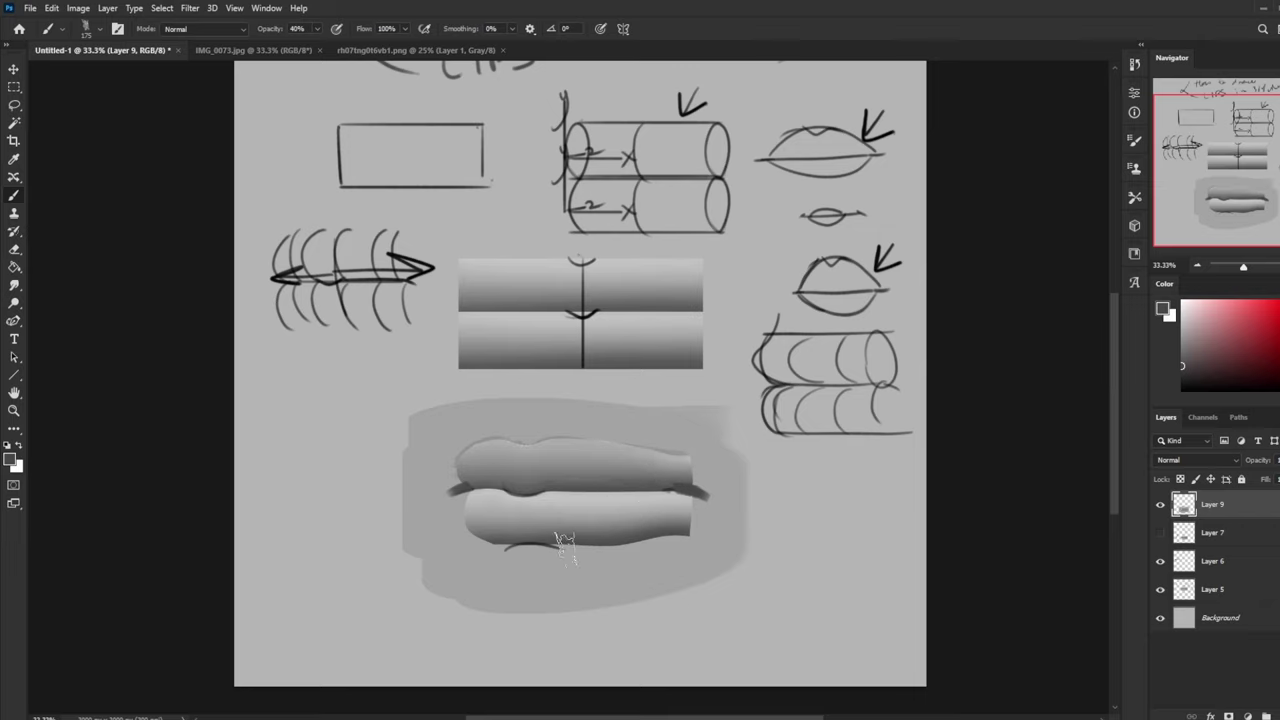
# Step: Paint a curved dark shadow band below the lower lip with a smaller dry-oil brush
pyautogui.press('[')
pyautogui.press('[')
pyautogui.press('[')
pyautogui.moveTo(598, 556)
pyautogui.mouseDown()
pyautogui.moveTo(496, 559)
pyautogui.moveTo(608, 561)
pyautogui.moveTo(502, 556)
pyautogui.mouseUp()
# Step: Sample light grey from the lower lip and dab a philtrum highlight above the upper lip's dip with a 90 px brush
pyautogui.keyDown('alt'); pyautogui.click(552, 498); pyautogui.keyUp('alt')
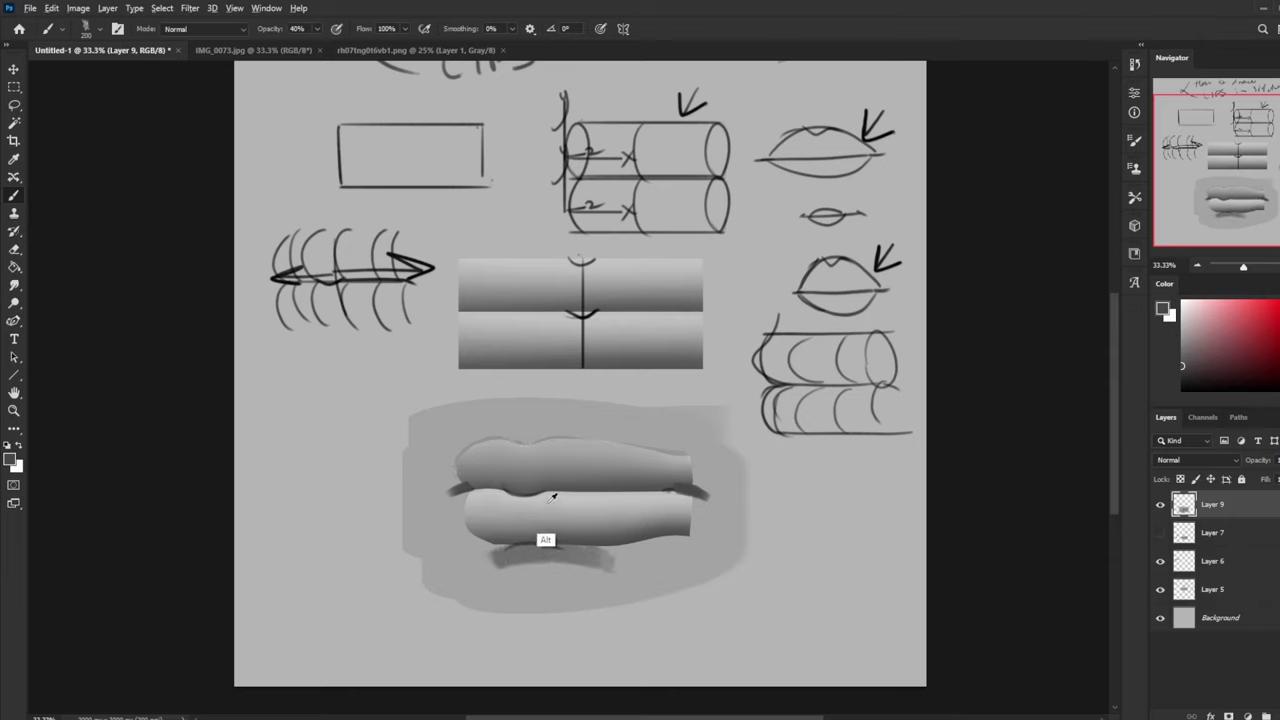
pyautogui.press(']')
pyautogui.press(']')
pyautogui.press(']')
pyautogui.press(']')
pyautogui.hotkey('ctrl', 'z')
pyautogui.press('[')
pyautogui.press('[')
pyautogui.press('[')
pyautogui.moveTo(521, 440); pyautogui.dragTo(504, 427)
# Step: Raise the brush opacity to 66% and lighten the skin above the upper lip on both sides of the philtrum
pyautogui.moveTo(318, 30); pyautogui.dragTo(333, 44)
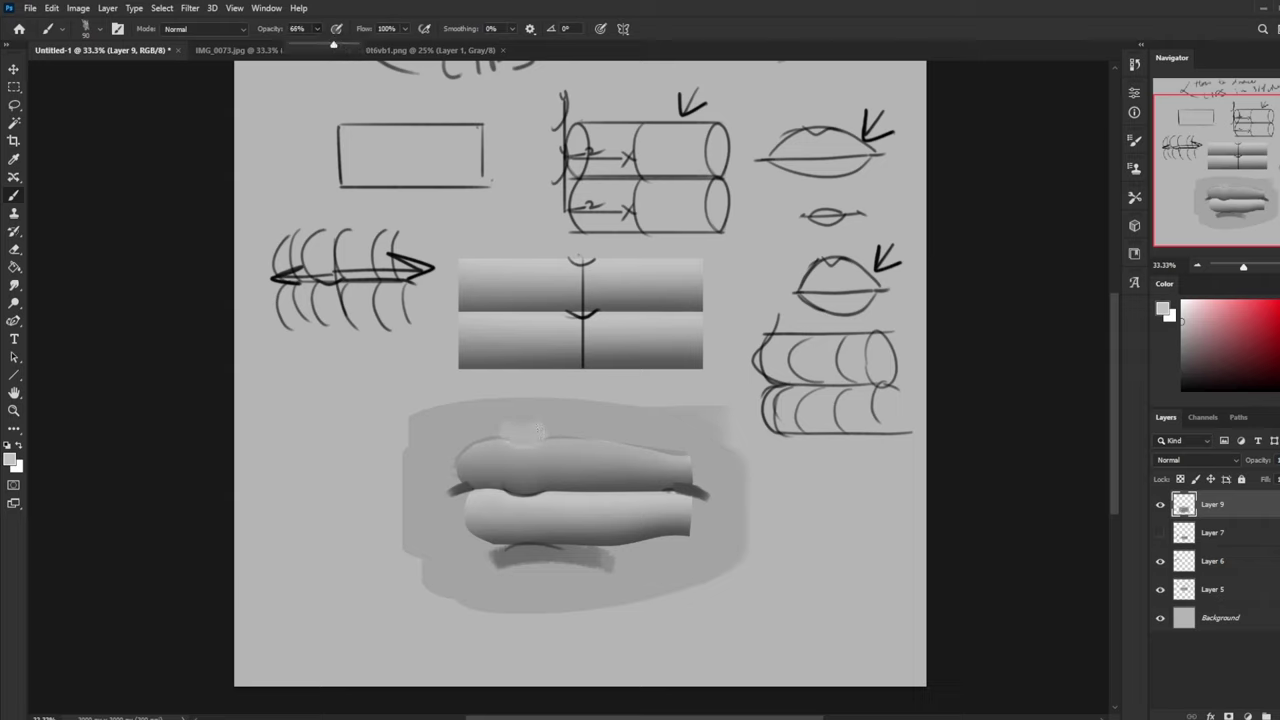
pyautogui.moveTo(541, 431)
pyautogui.mouseDown()
pyautogui.moveTo(507, 427)
pyautogui.moveTo(542, 406)
pyautogui.moveTo(517, 432)
pyautogui.moveTo(540, 391)
pyautogui.moveTo(592, 414)
pyautogui.moveTo(577, 414)
pyautogui.moveTo(649, 426)
pyautogui.moveTo(617, 429)
pyautogui.moveTo(706, 440)
pyautogui.mouseUp()
pyautogui.press(']')
pyautogui.press(']')
pyautogui.moveTo(500, 416); pyautogui.dragTo(435, 432)
# Step: Block in dark shadows at both mouth corners beside the upper lip, using a sampled dark grey and a 200 px brush
pyautogui.press('[')
pyautogui.press('[')
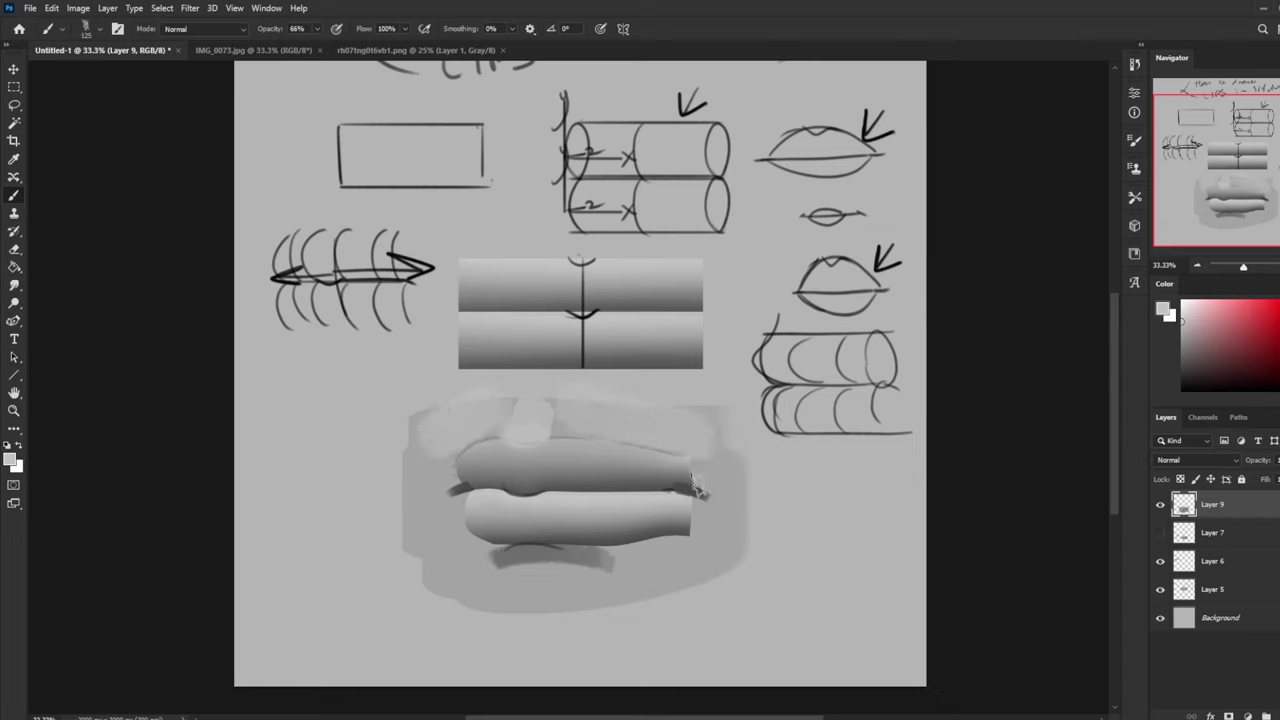
pyautogui.keyDown('alt'); pyautogui.click(688, 531); pyautogui.keyUp('alt')
pyautogui.press(']')
pyautogui.press(']')
pyautogui.moveTo(690, 470); pyautogui.dragTo(716, 488)
pyautogui.hotkey('ctrl', 'z')
pyautogui.moveTo(455, 472)
pyautogui.mouseDown()
pyautogui.moveTo(432, 482)
pyautogui.moveTo(448, 476)
pyautogui.mouseUp()
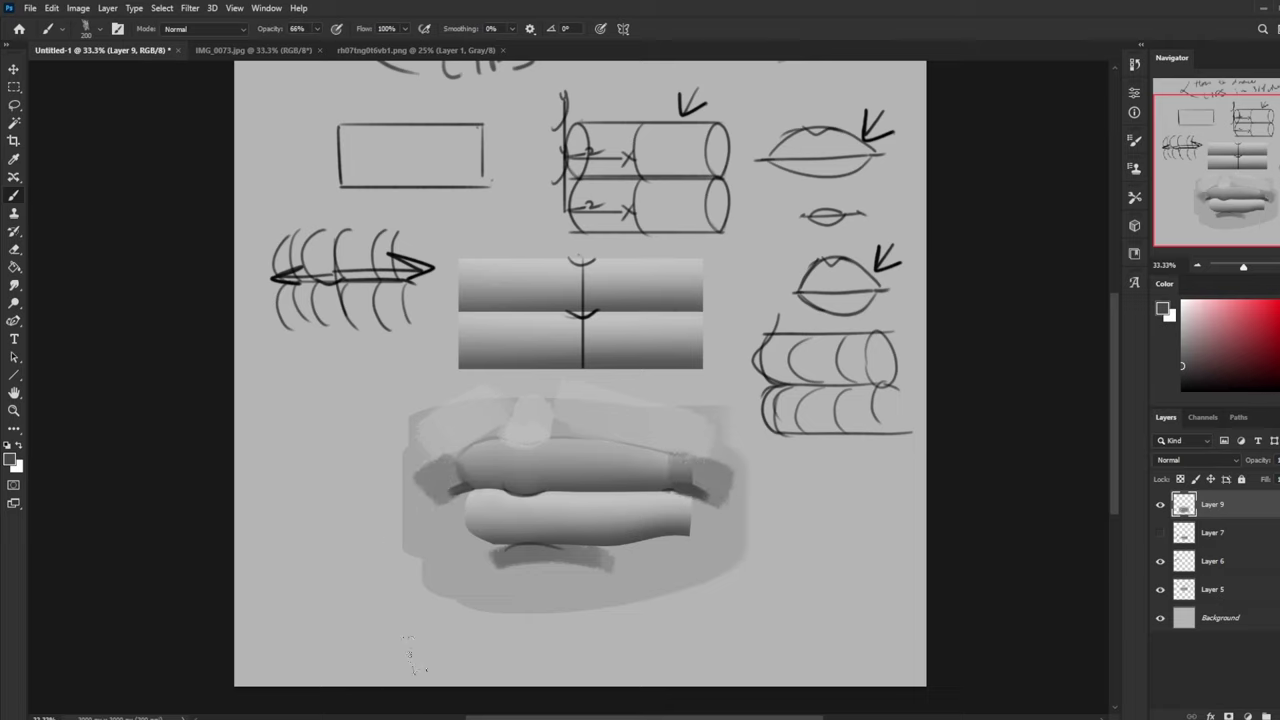
# Step: Paint sampled grey shading over and beyond both ends of the lower lip with a 125 px brush
pyautogui.keyDown('alt'); pyautogui.click(628, 527); pyautogui.keyUp('alt')
pyautogui.press('[')
pyautogui.press('[')
pyautogui.press('[')
pyautogui.moveTo(710, 526); pyautogui.dragTo(674, 528)
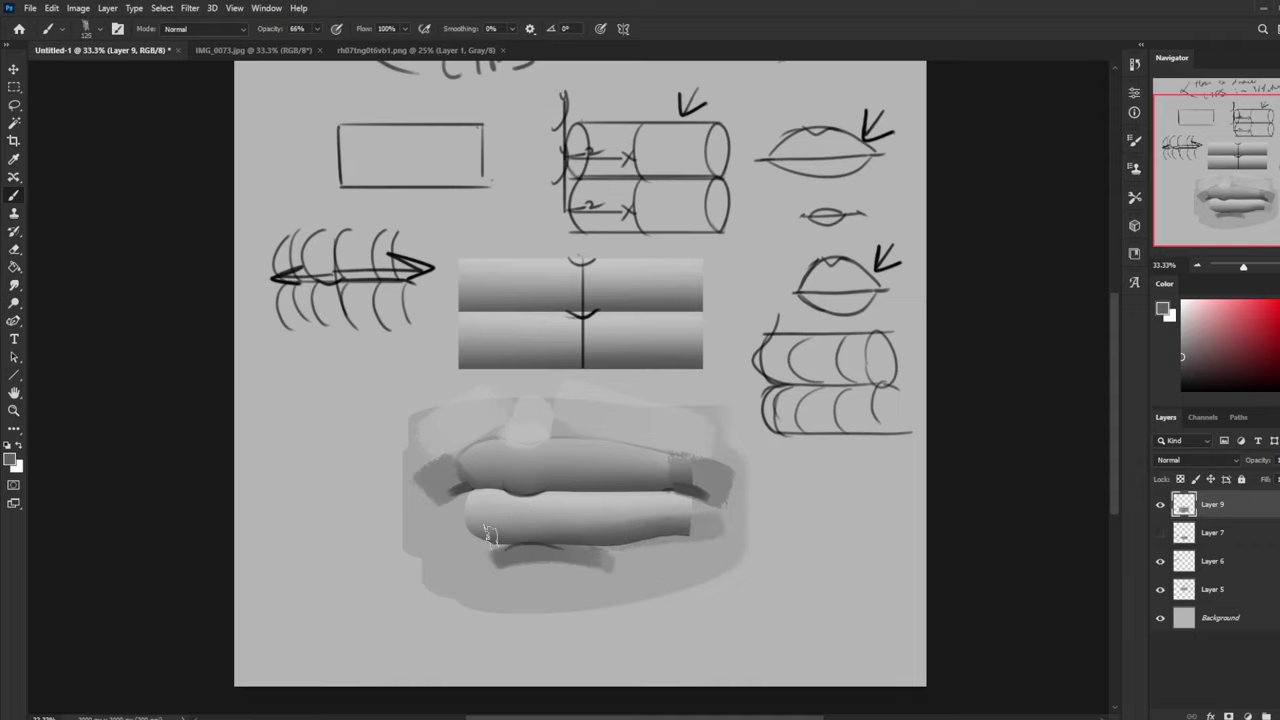
pyautogui.moveTo(486, 531)
pyautogui.mouseDown()
pyautogui.moveTo(430, 523)
pyautogui.moveTo(461, 525)
pyautogui.moveTo(451, 476)
pyautogui.moveTo(473, 532)
pyautogui.moveTo(400, 528)
pyautogui.moveTo(677, 526)
pyautogui.moveTo(606, 544)
pyautogui.moveTo(693, 530)
pyautogui.moveTo(701, 552)
pyautogui.moveTo(635, 580)
pyautogui.moveTo(701, 524)
pyautogui.moveTo(659, 514)
pyautogui.moveTo(702, 511)
pyautogui.moveTo(701, 522)
pyautogui.moveTo(688, 492)
pyautogui.moveTo(728, 504)
pyautogui.moveTo(737, 393)
pyautogui.mouseUp()
# Step: Paint sampled light greys along the upper lip's outer edge to soften its outline, using a 90 px brush at 95% opacity
pyautogui.hotkey('ctrl', '+')
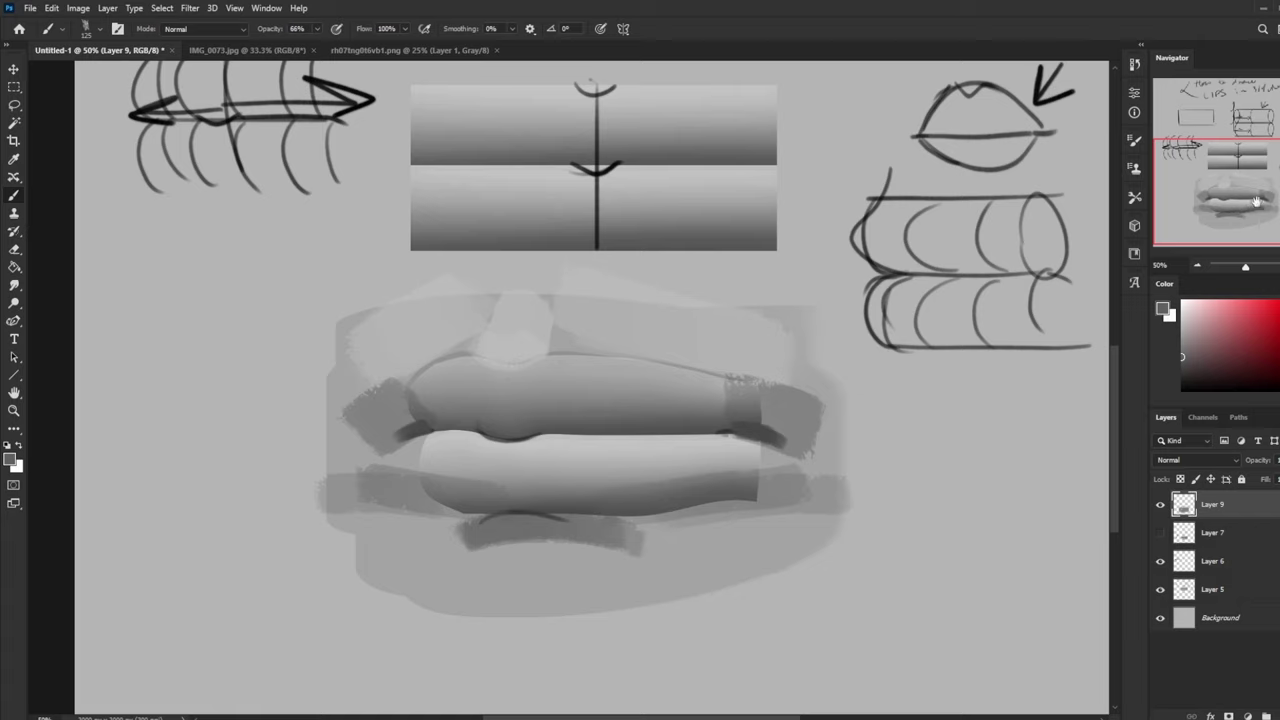
pyautogui.keyDown('alt'); pyautogui.click(643, 361); pyautogui.keyUp('alt')
pyautogui.click(317, 30)
pyautogui.click(335, 46)
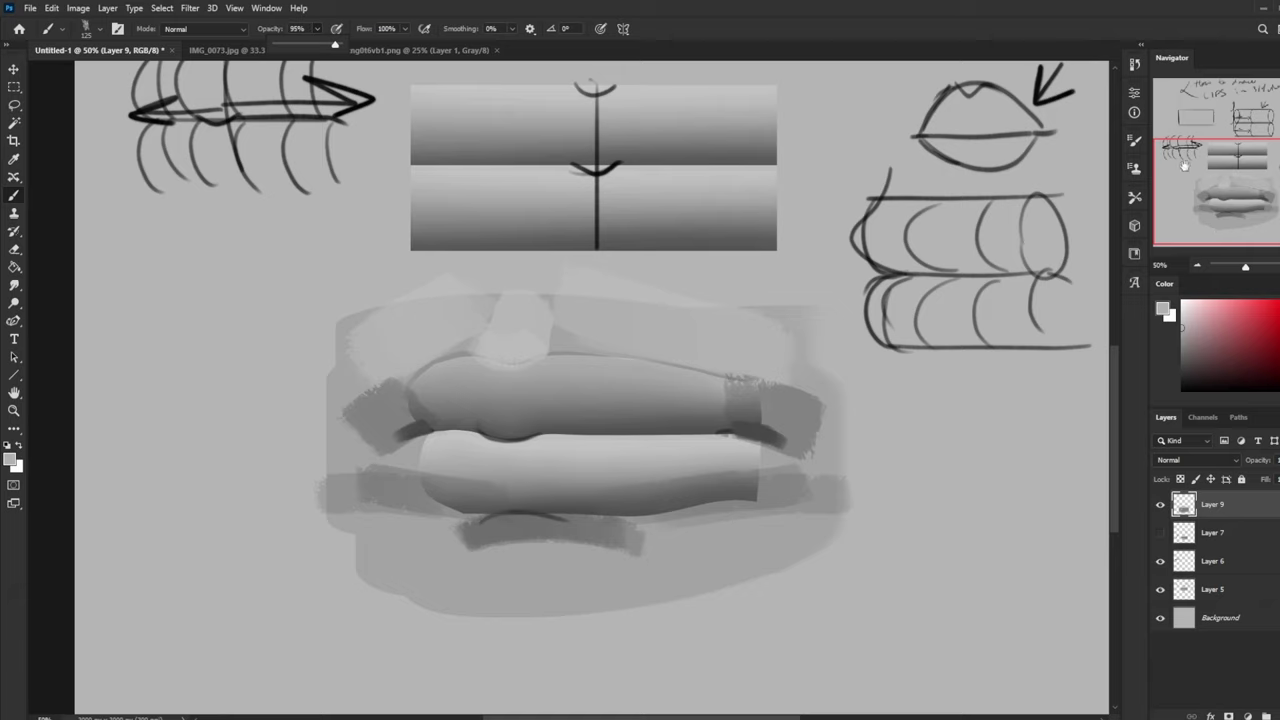
pyautogui.click(737, 379)
pyautogui.press('[')
pyautogui.press('[')
pyautogui.moveTo(646, 360); pyautogui.dragTo(692, 362)
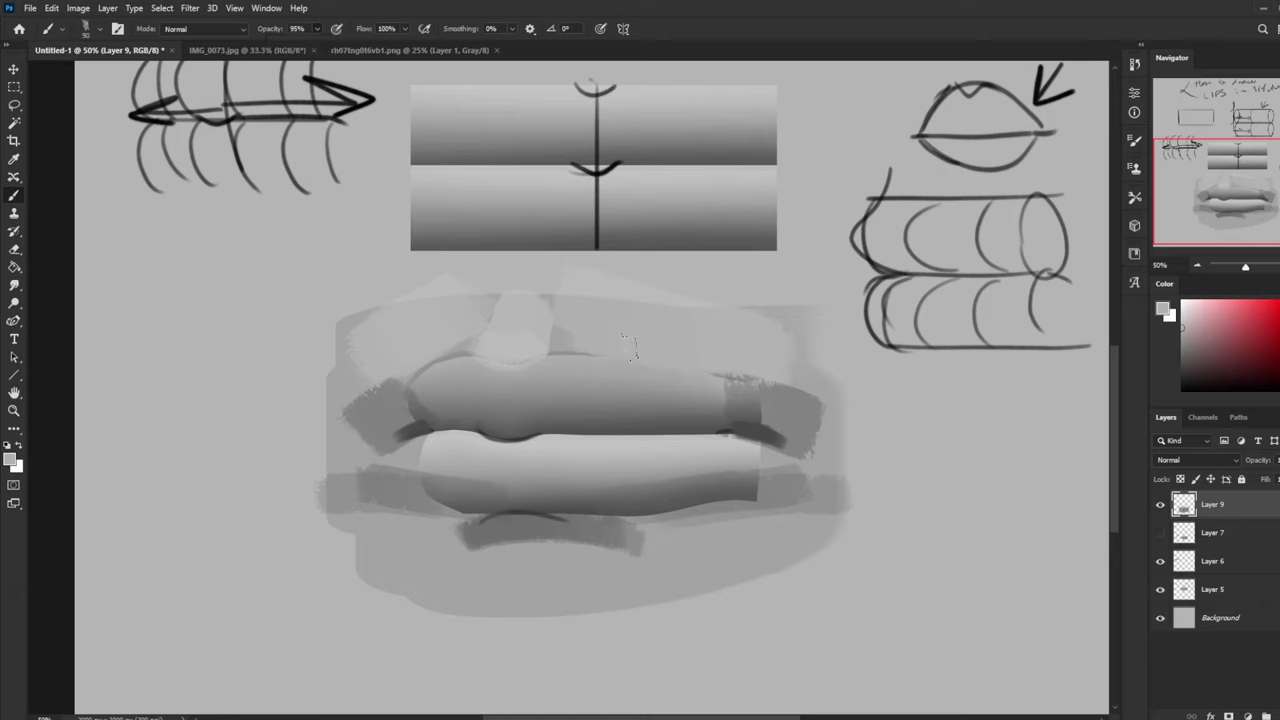
pyautogui.keyDown('alt'); pyautogui.click(646, 331); pyautogui.keyUp('alt')
pyautogui.keyDown('alt'); pyautogui.click(416, 348); pyautogui.keyUp('alt')
pyautogui.moveTo(446, 346); pyautogui.dragTo(384, 370)
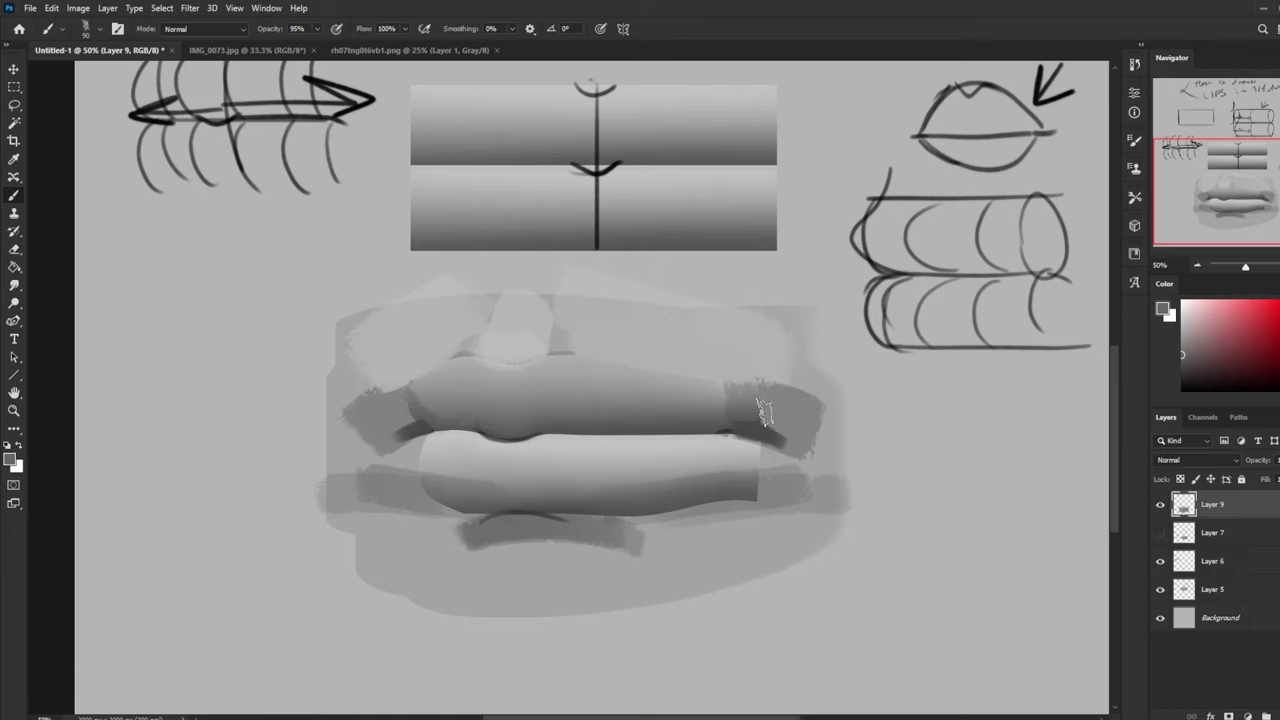
# Step: Blend the left ends of both lips into the skin with the Smudge tool at 8% strength
pyautogui.hotkey('ctrl', '-')
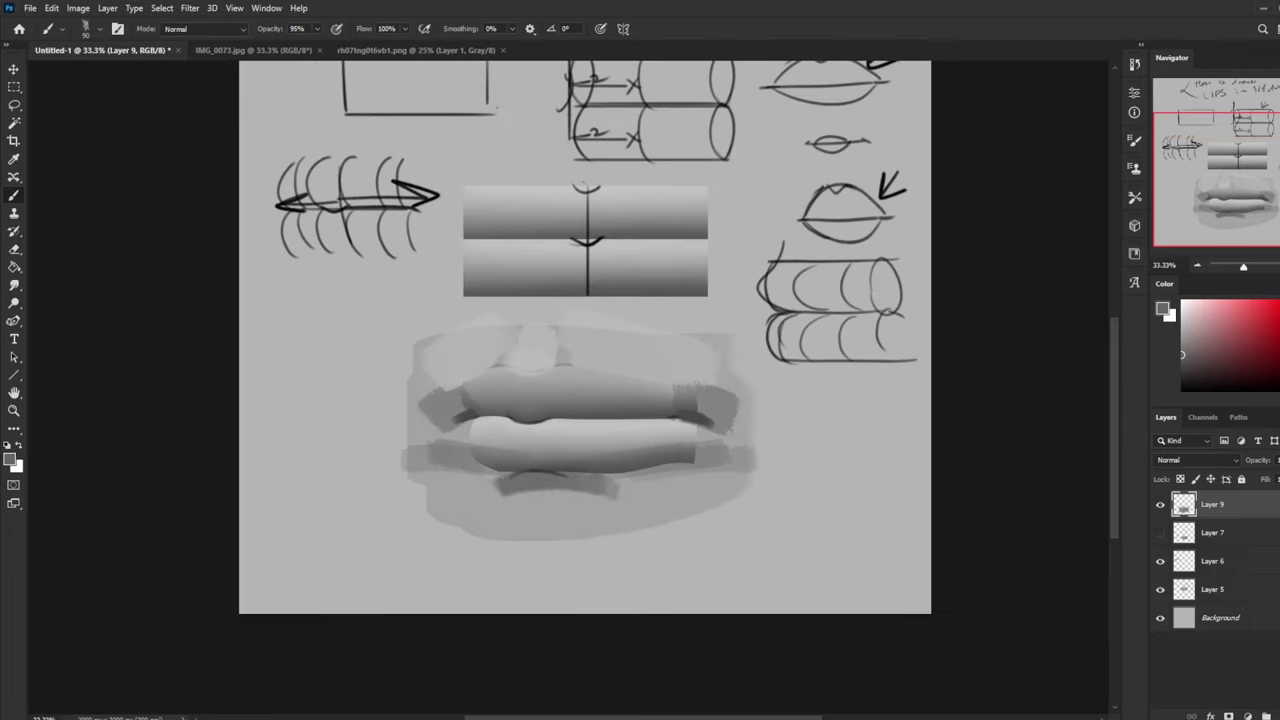
pyautogui.click(14, 286)
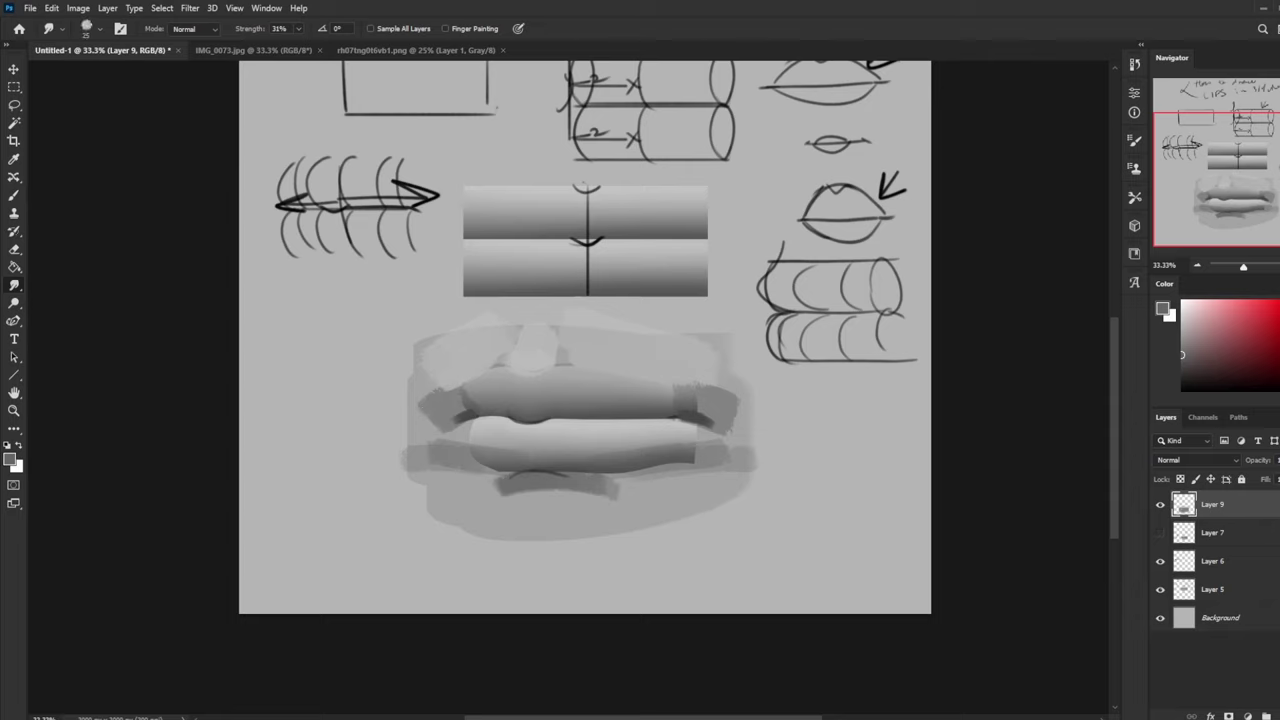
pyautogui.moveTo(448, 441); pyautogui.dragTo(506, 453)
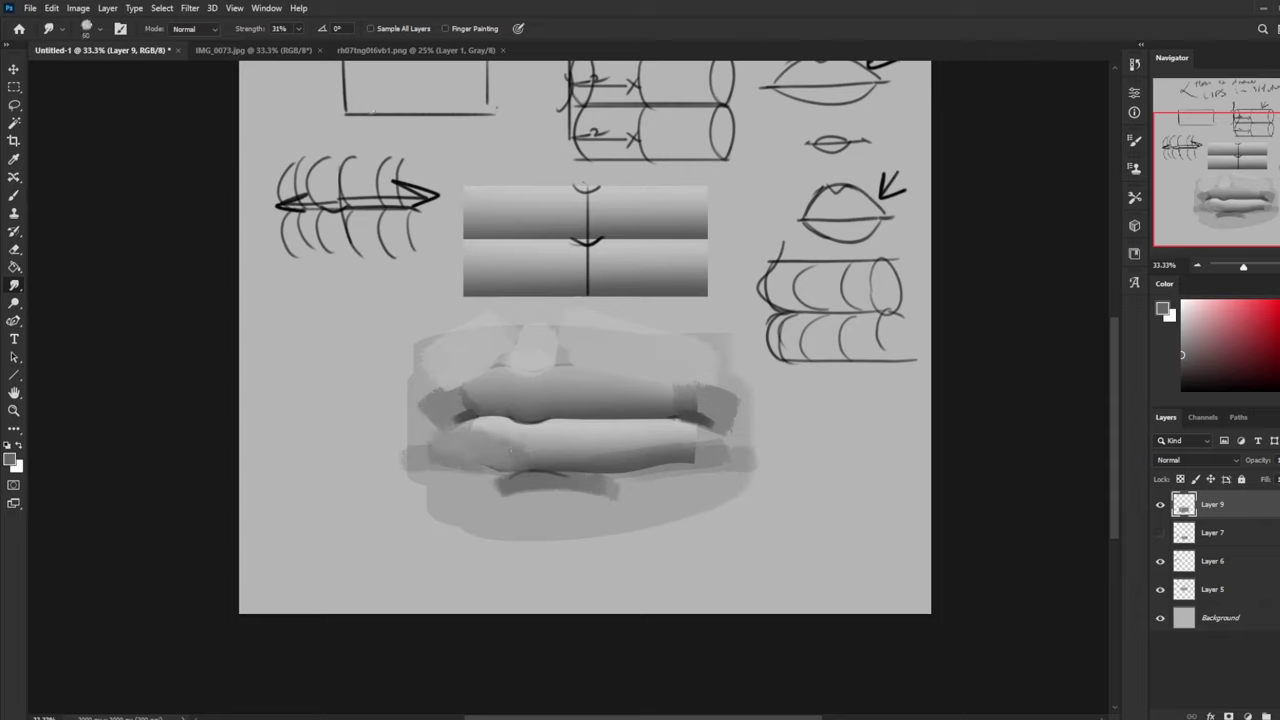
pyautogui.hotkey('ctrl', 'z')
pyautogui.click(299, 29)
pyautogui.moveTo(285, 48); pyautogui.dragTo(283, 48)
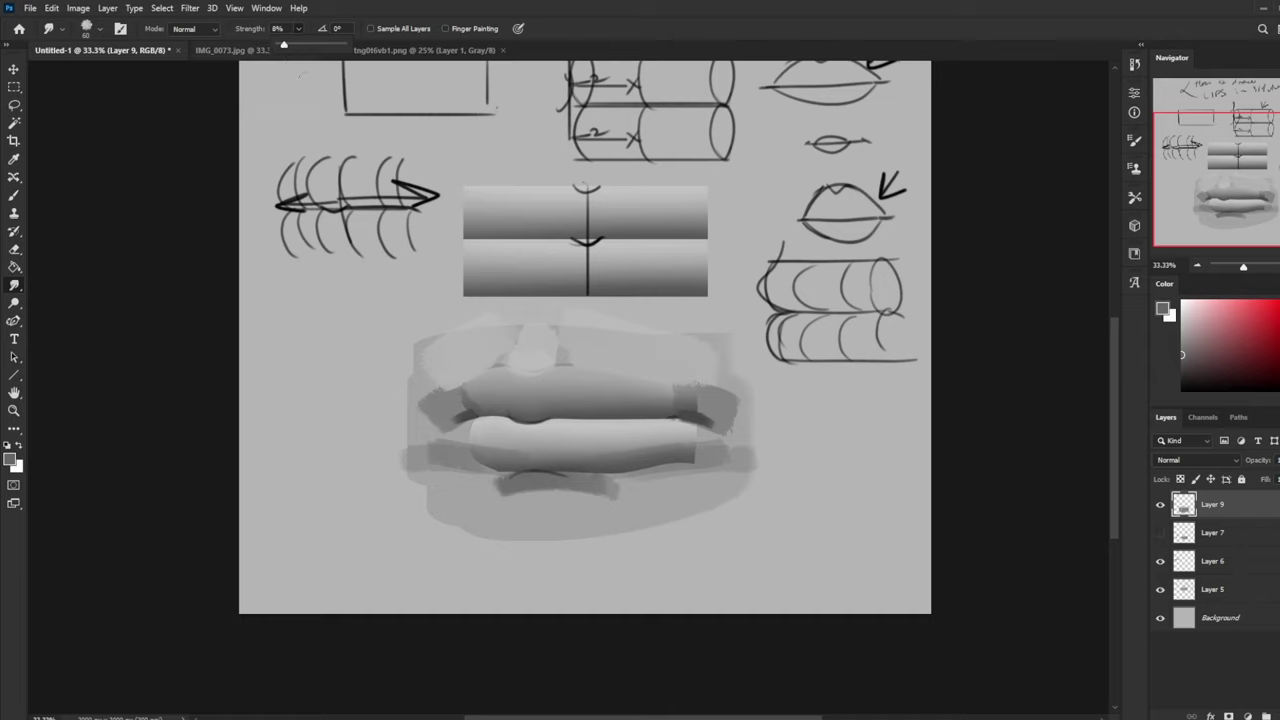
pyautogui.moveTo(459, 451); pyautogui.dragTo(498, 450)
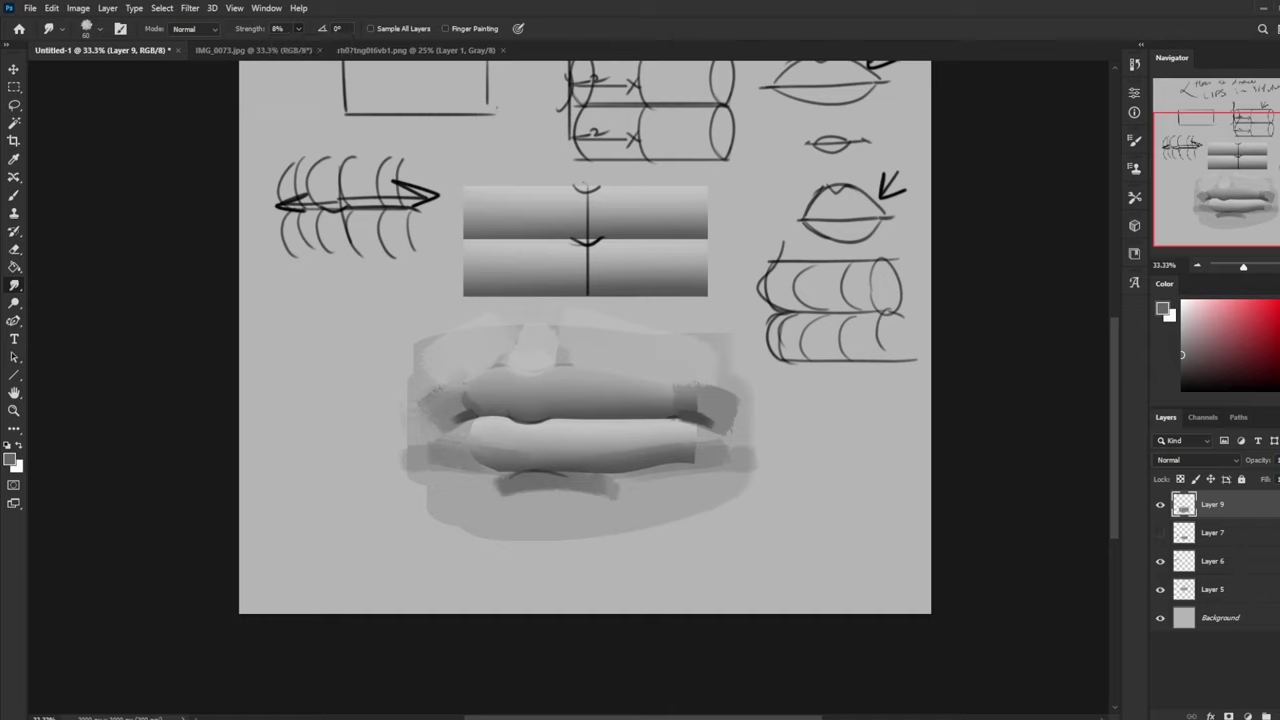
pyautogui.moveTo(447, 420); pyautogui.dragTo(432, 392)
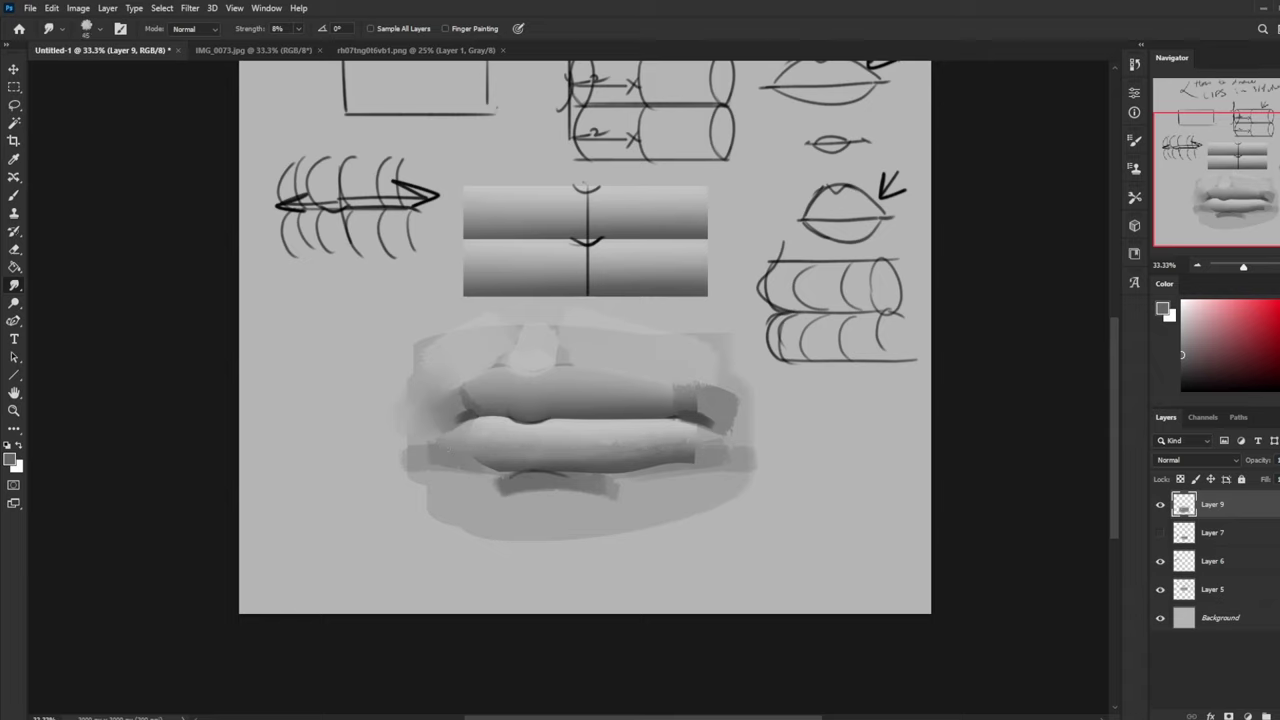
# Step: Smudge the right mouth corner and the lower lip's right end and underside into the surrounding skin
pyautogui.press(']')
pyautogui.press(']')
pyautogui.press('[')
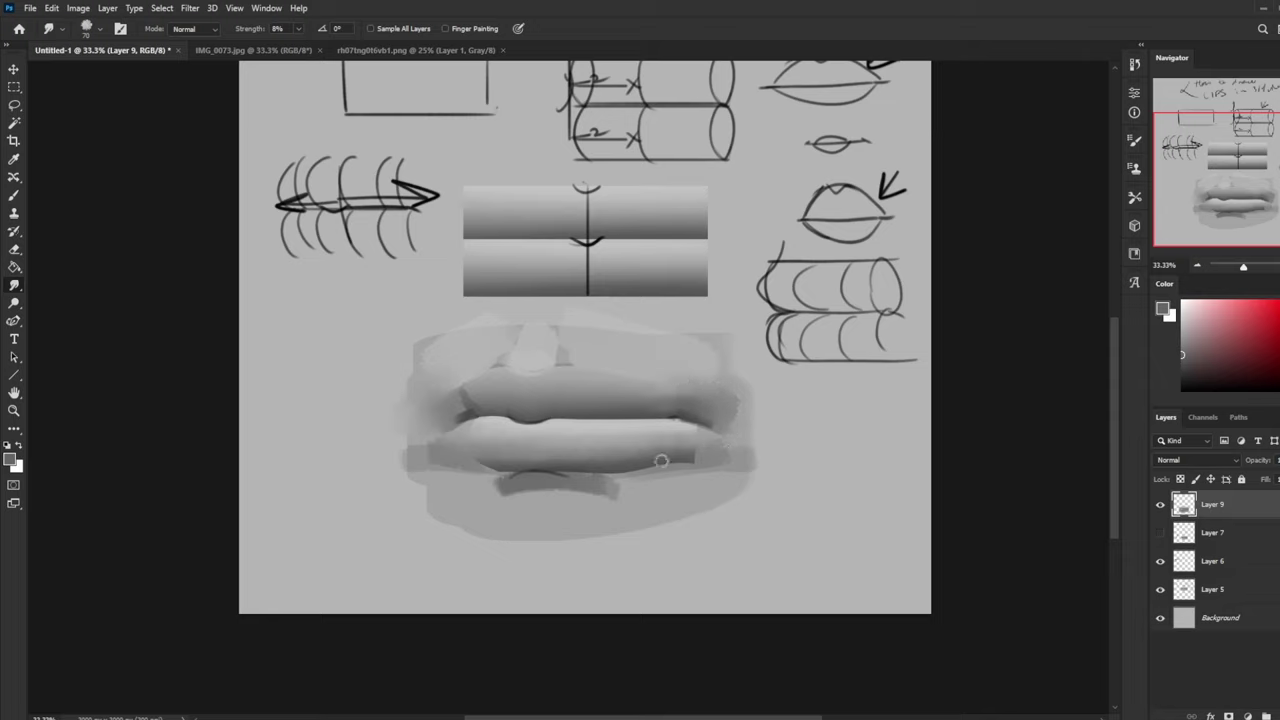
pyautogui.moveTo(663, 461)
pyautogui.mouseDown()
pyautogui.moveTo(726, 457)
pyautogui.moveTo(731, 444)
pyautogui.moveTo(630, 456)
pyautogui.moveTo(664, 455)
pyautogui.mouseUp()
pyautogui.press('[')
pyautogui.click(298, 29)
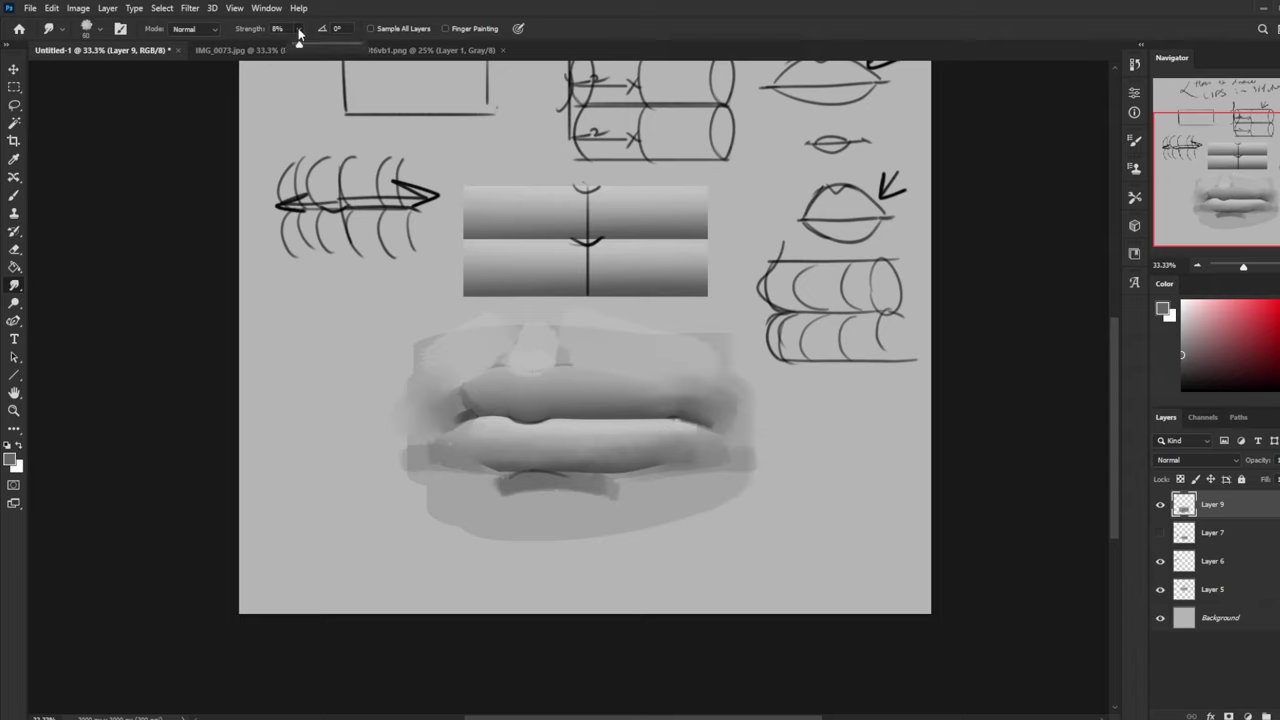
pyautogui.click(678, 444)
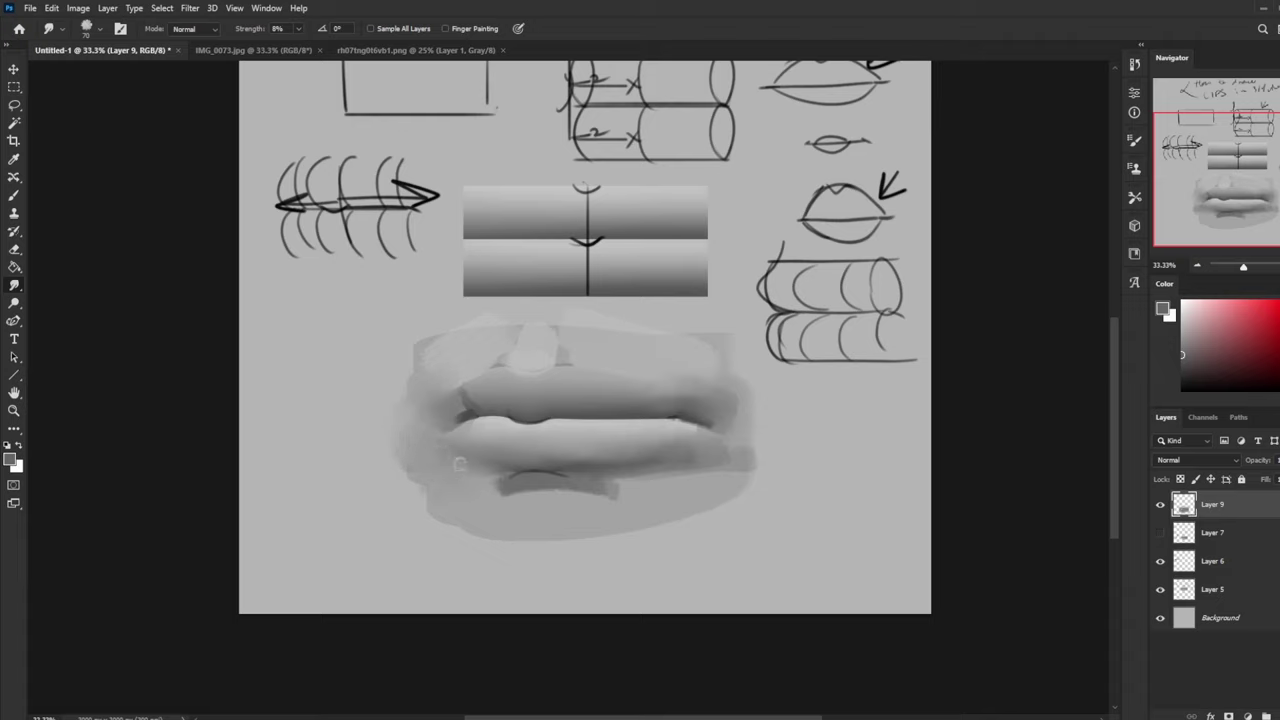
# Step: Smudge the shadow below the lower lip and soften the skin planes above the upper lip with smaller strokes
pyautogui.press('[')
pyautogui.press('[')
pyautogui.moveTo(507, 493); pyautogui.dragTo(578, 487)
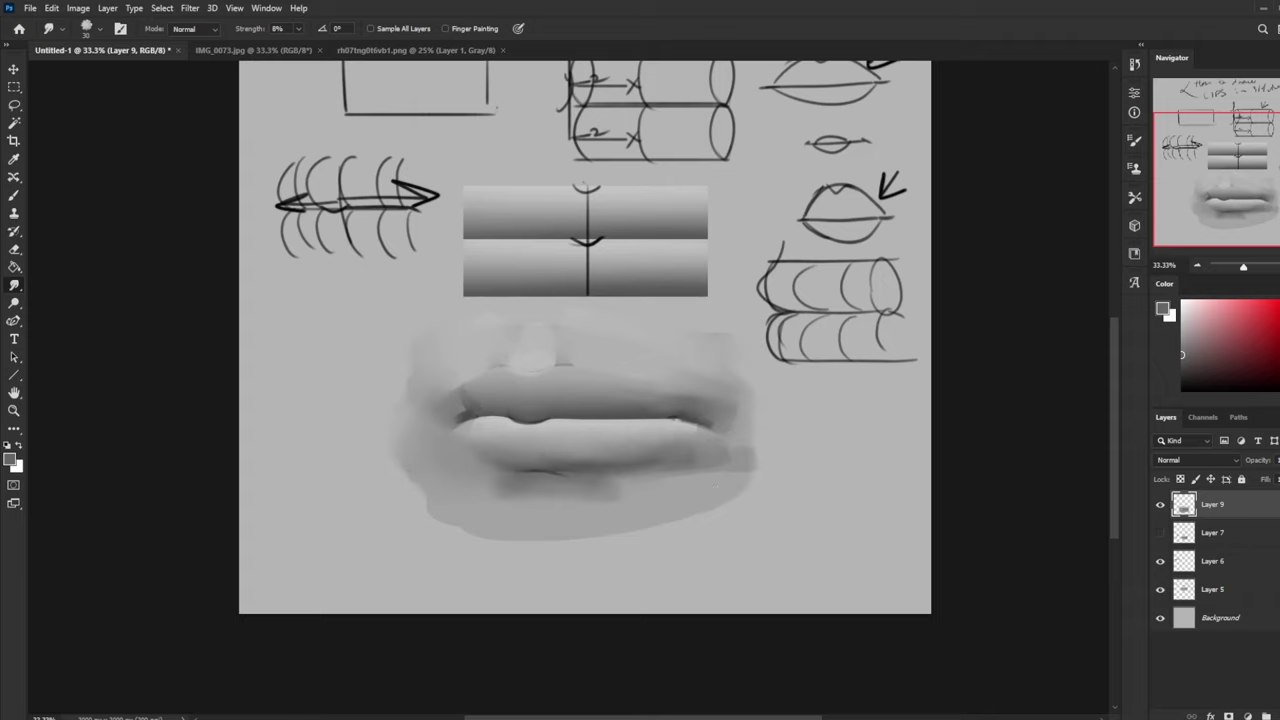
# Step: Extend the lower lip's light edge into the left mouth corner with a small soft round brush and a sampled light grey
pyautogui.hotkey('ctrl', '-')
pyautogui.press('b')
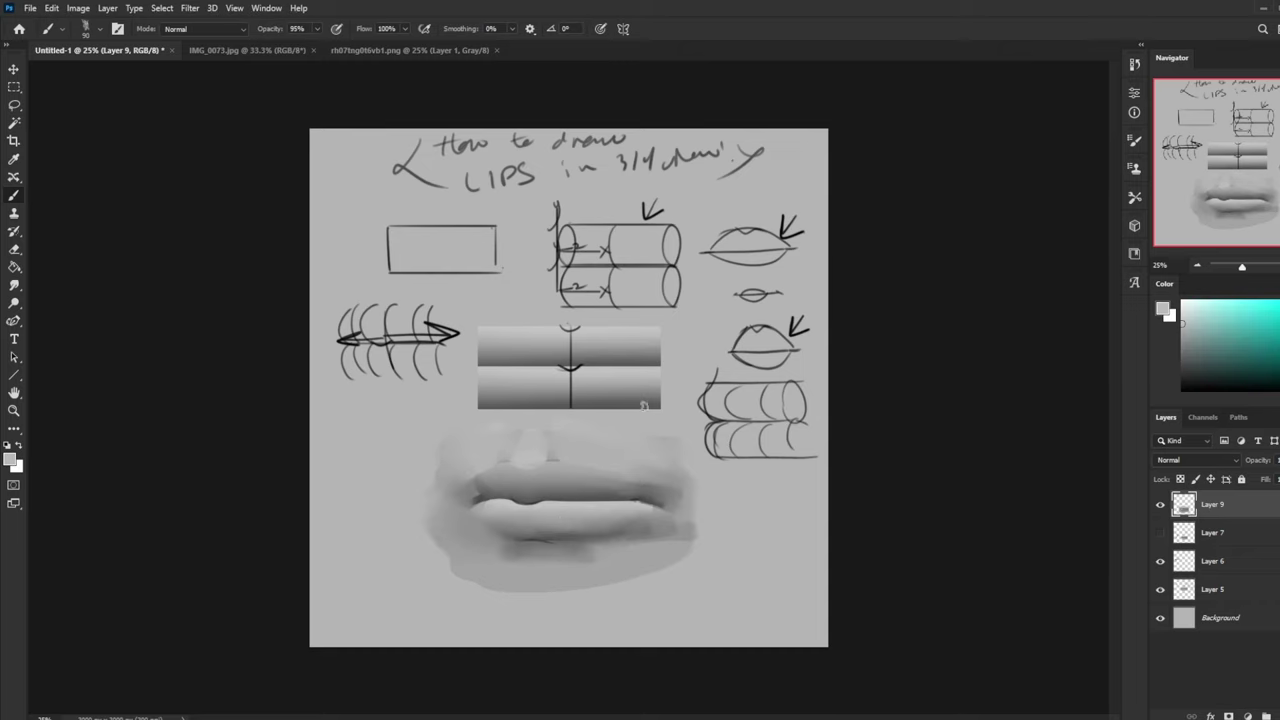
pyautogui.rightClick(643, 404)
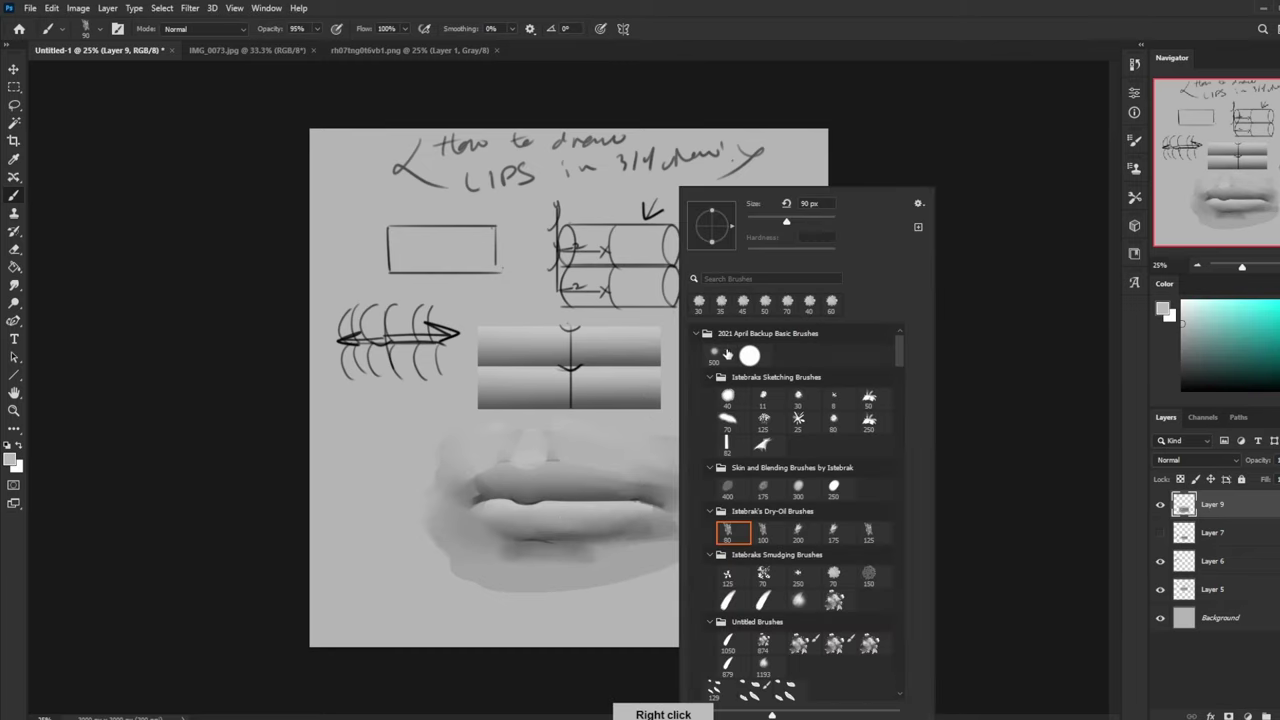
pyautogui.click(718, 357)
pyautogui.click(988, 308)
pyautogui.keyDown('alt'); pyautogui.click(506, 497); pyautogui.keyUp('alt')
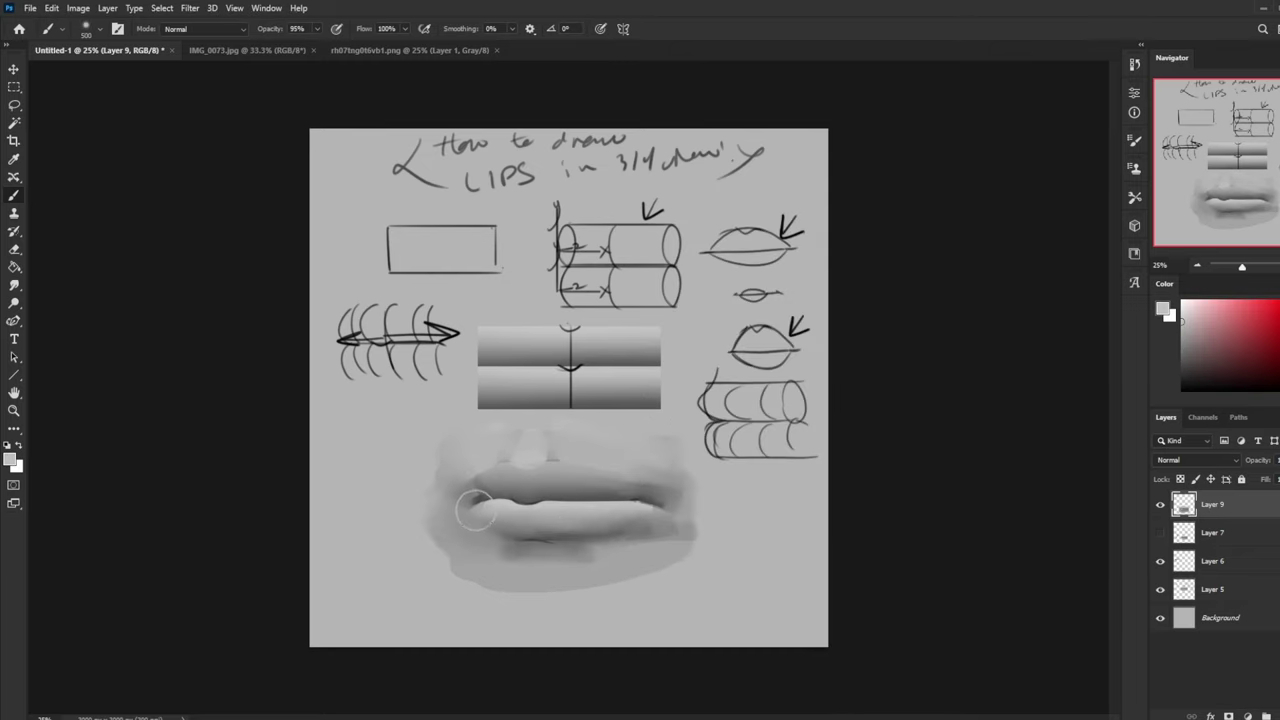
pyautogui.press('[')
pyautogui.press('[')
pyautogui.press('[')
pyautogui.press('[')
pyautogui.press('[')
pyautogui.press('[')
pyautogui.press('[')
pyautogui.moveTo(481, 503); pyautogui.dragTo(464, 512)
pyautogui.press(']')
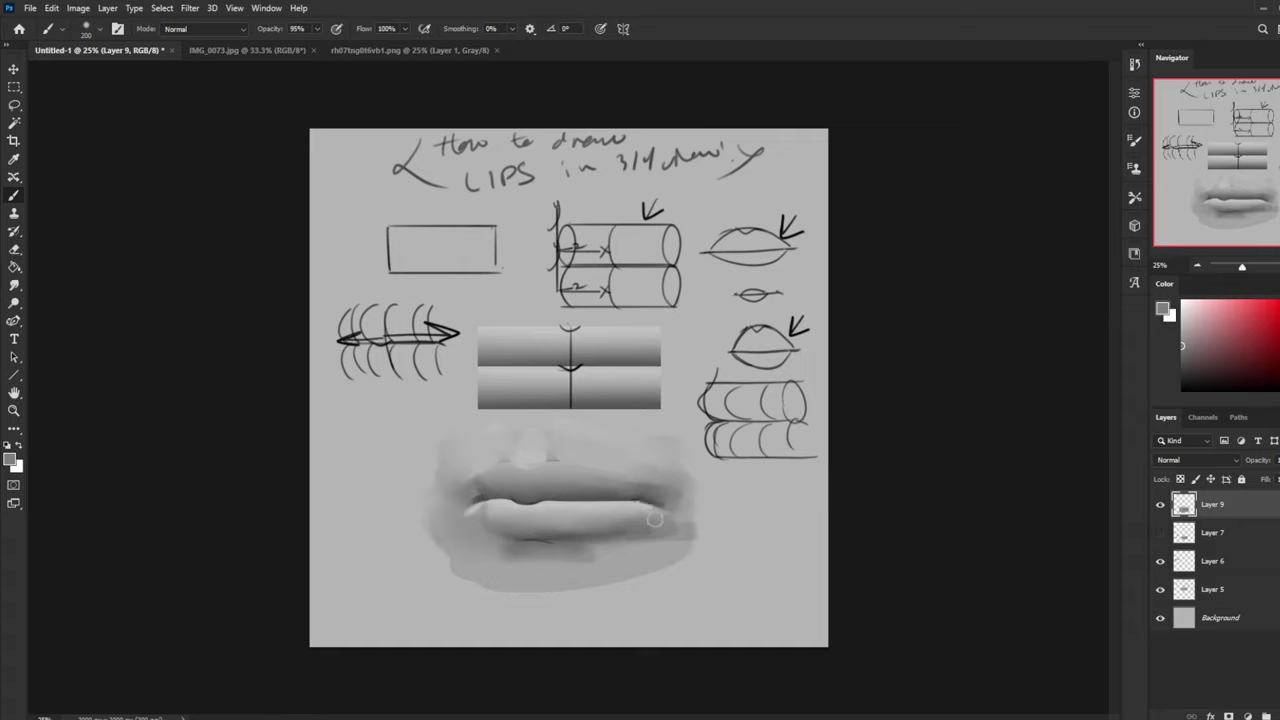
# Step: Deepen the upper lip, the shadow under the lower lip and the right mouth corner with a soft dark brush at 34% opacity
pyautogui.press('alt')
pyautogui.click(638, 494)
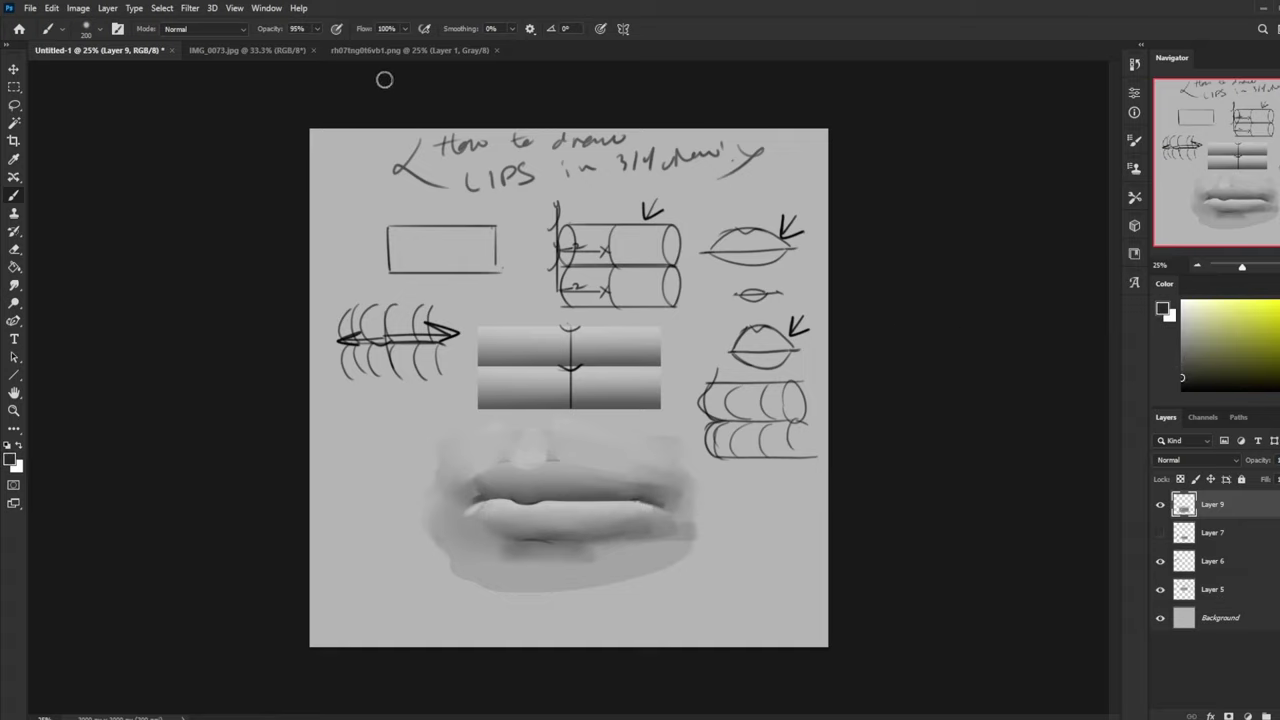
pyautogui.click(317, 30)
pyautogui.click(279, 46)
pyautogui.press(']')
pyautogui.press(']')
pyautogui.press(']')
pyautogui.press(']')
pyautogui.press(']')
pyautogui.press(']')
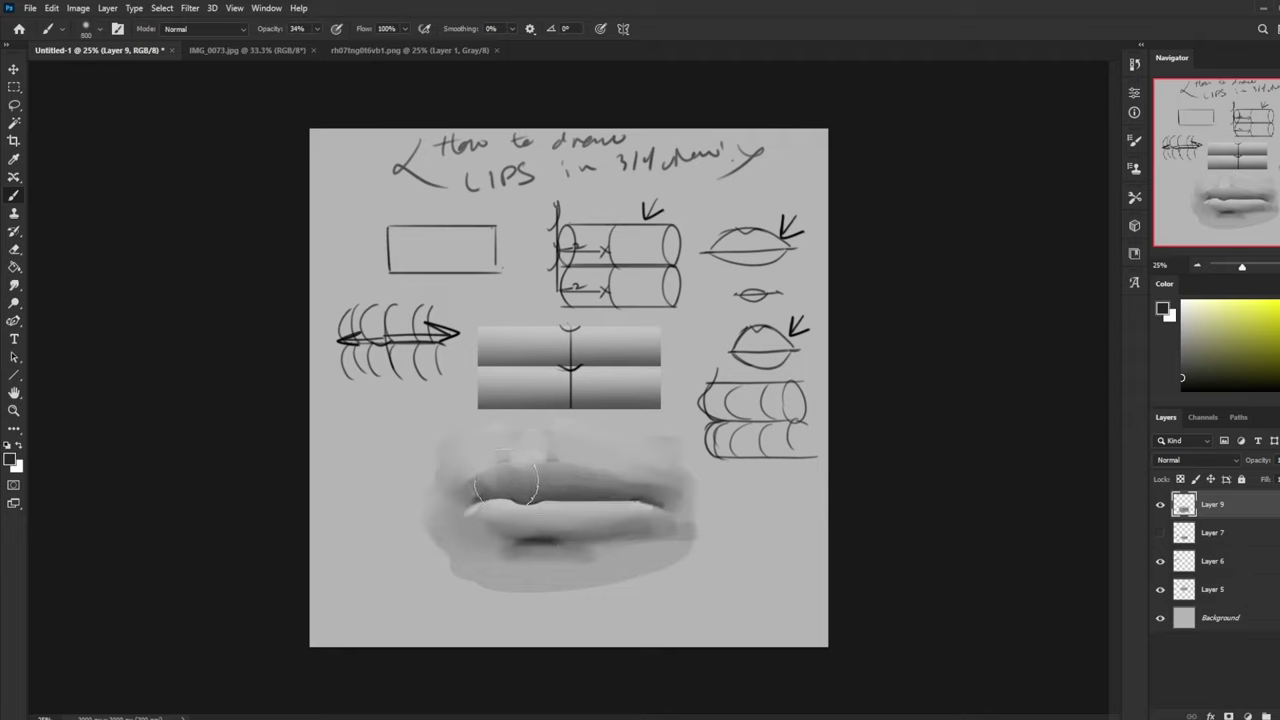
pyautogui.moveTo(507, 479); pyautogui.dragTo(590, 487)
pyautogui.press('[')
pyautogui.press('[')
pyautogui.press('[')
pyautogui.press('[')
pyautogui.press('[')
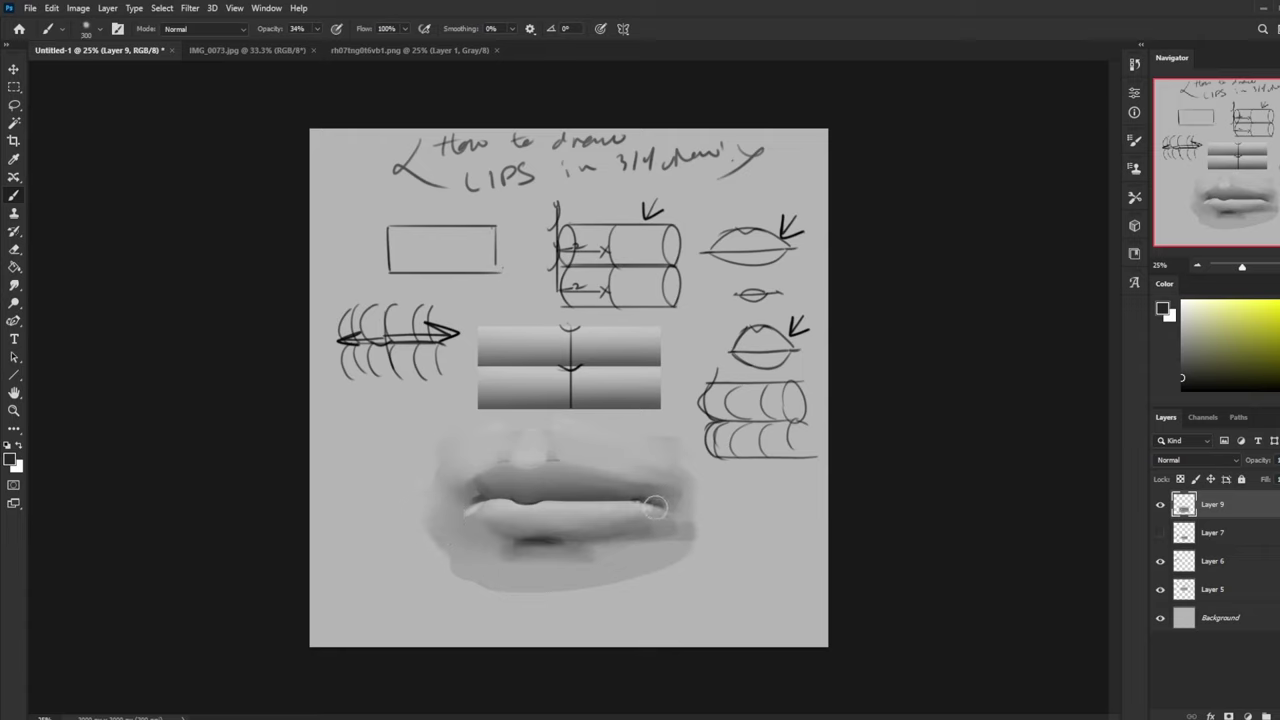
# Step: Try to darken the whole mouth area with a very large soft brush at 11% opacity
pyautogui.press(']')
pyautogui.press(']')
pyautogui.press(']')
pyautogui.press(']')
pyautogui.press(']')
pyautogui.click(317, 28)
pyautogui.press(']')
pyautogui.press(']')
pyautogui.press(']')
pyautogui.press(']')
pyautogui.press(']')
pyautogui.press(']')
pyautogui.press(']')
pyautogui.press(']')
pyautogui.press(']')
pyautogui.press(']')
pyautogui.press(']')
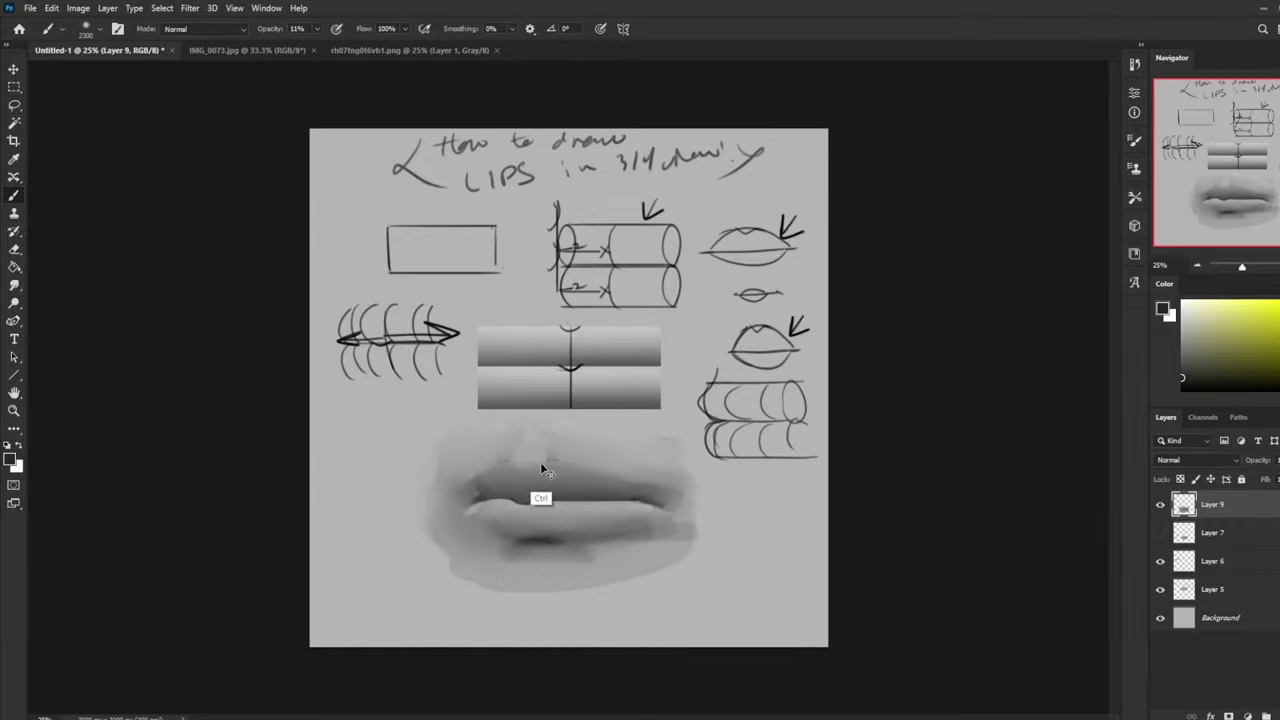
pyautogui.press('[')
pyautogui.press('[')
pyautogui.press('[')
pyautogui.press('[')
# Step: Paint a light highlight on the philtrum with one of Istebrak's Dry-Oil brushes at 37% opacity and a sampled light grey
pyautogui.rightClick(607, 421)
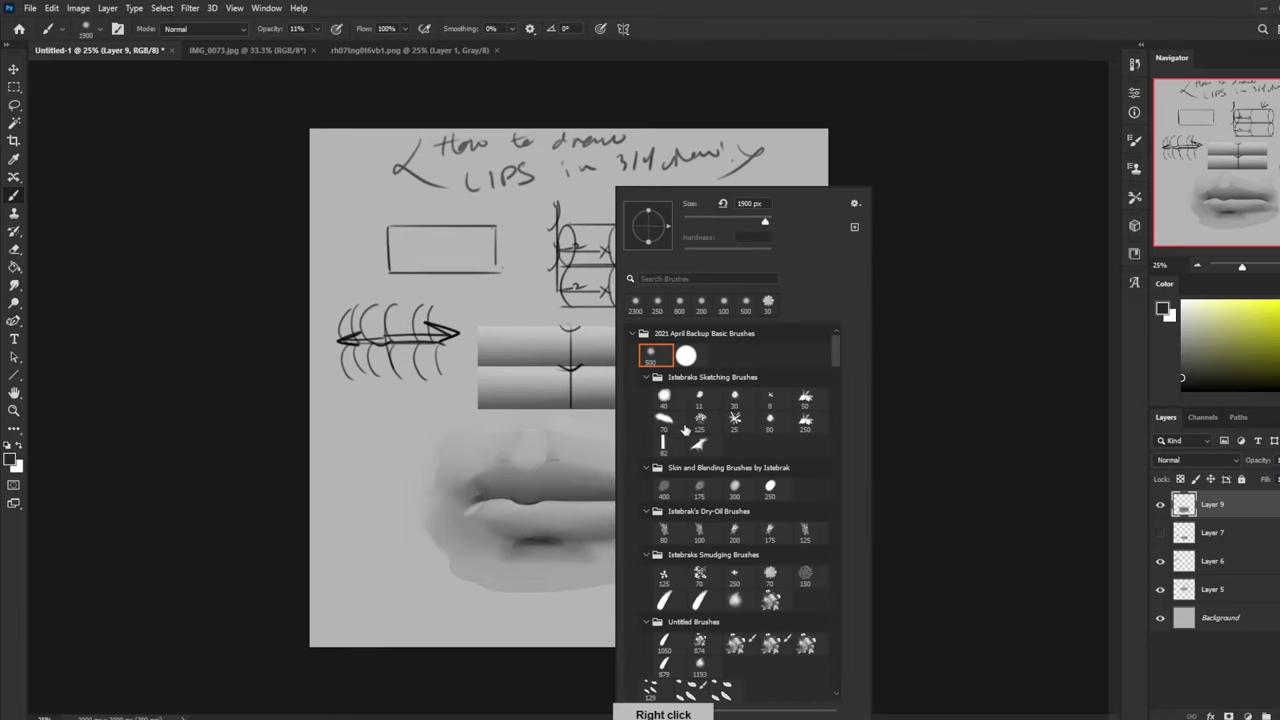
pyautogui.doubleClick(665, 535)
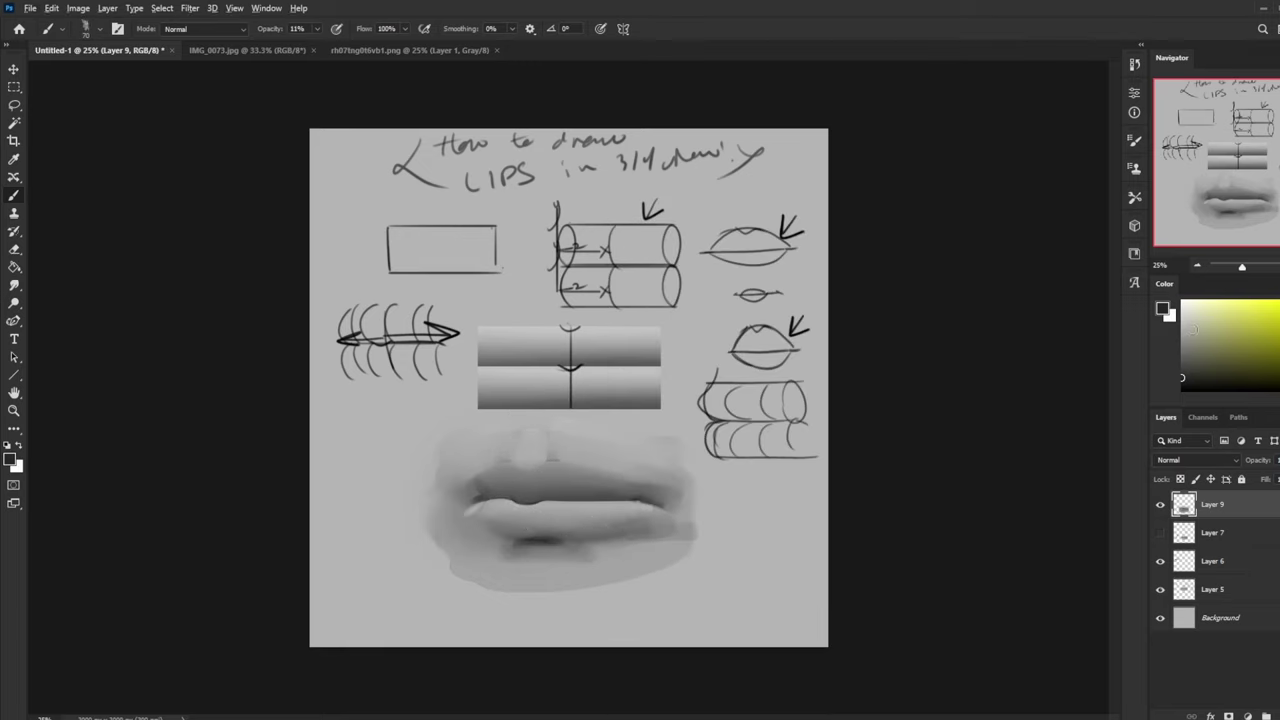
pyautogui.keyDown('alt'); pyautogui.click(558, 365); pyautogui.keyUp('alt')
pyautogui.moveTo(317, 28); pyautogui.dragTo(335, 48)
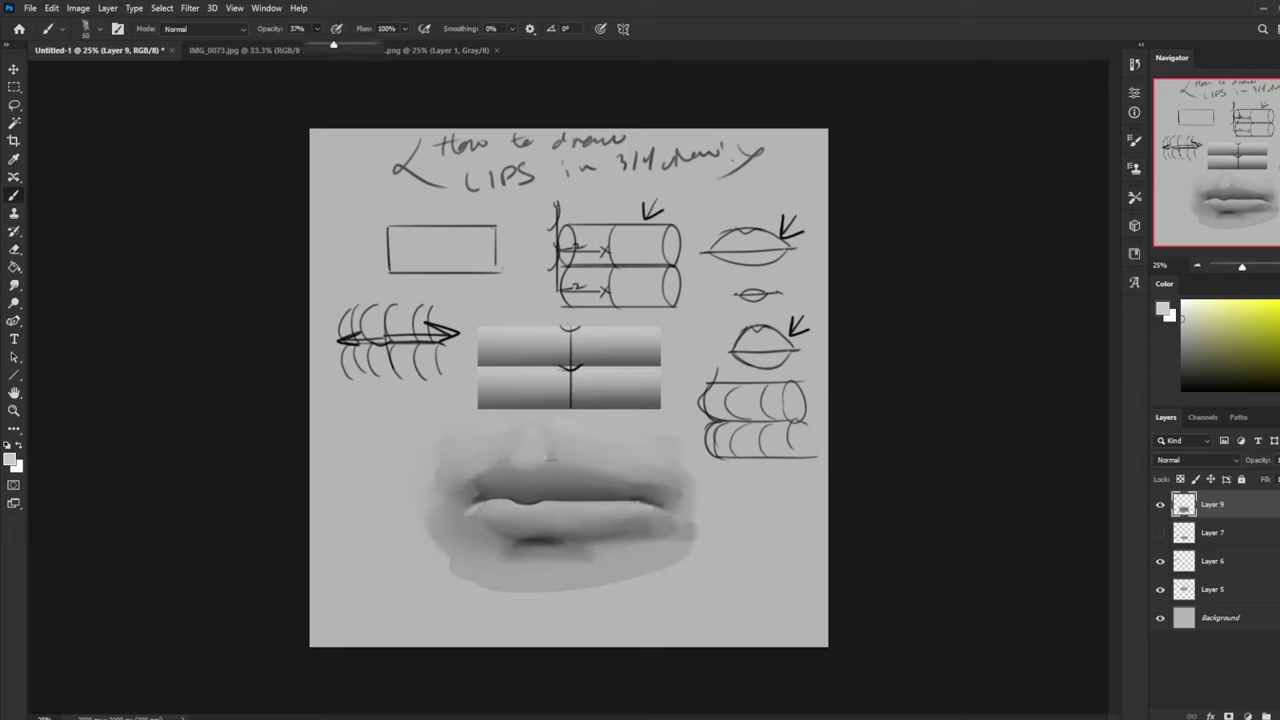
pyautogui.moveTo(542, 460); pyautogui.dragTo(522, 452)
# Step: Add small light highlights beside the left and right mouth corners with the same textured brush
pyautogui.press(']')
pyautogui.press('[')
pyautogui.press('[')
pyautogui.press('[')
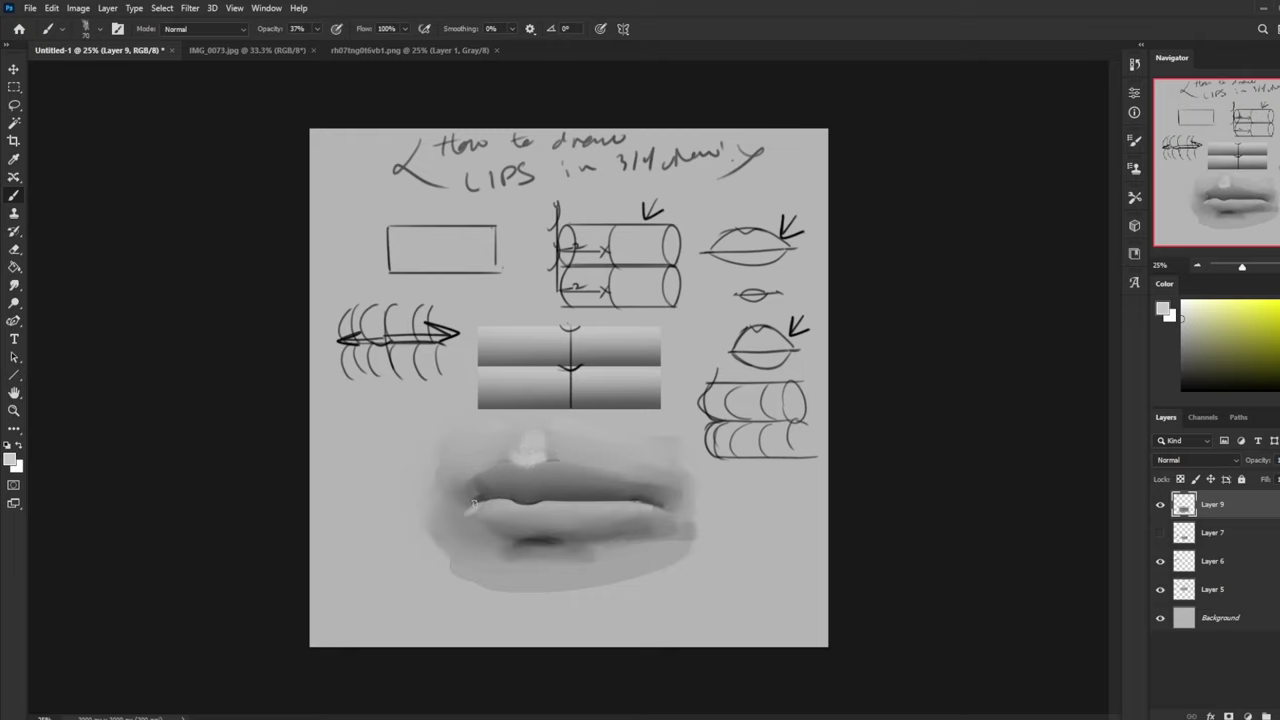
pyautogui.moveTo(475, 506); pyautogui.dragTo(466, 521)
pyautogui.moveTo(656, 508); pyautogui.dragTo(648, 523)
# Step: Strengthen the shadow under the lower lip and rework the left mouth corner's skin with sampled greys
pyautogui.keyDown('alt'); pyautogui.click(578, 531); pyautogui.keyUp('alt')
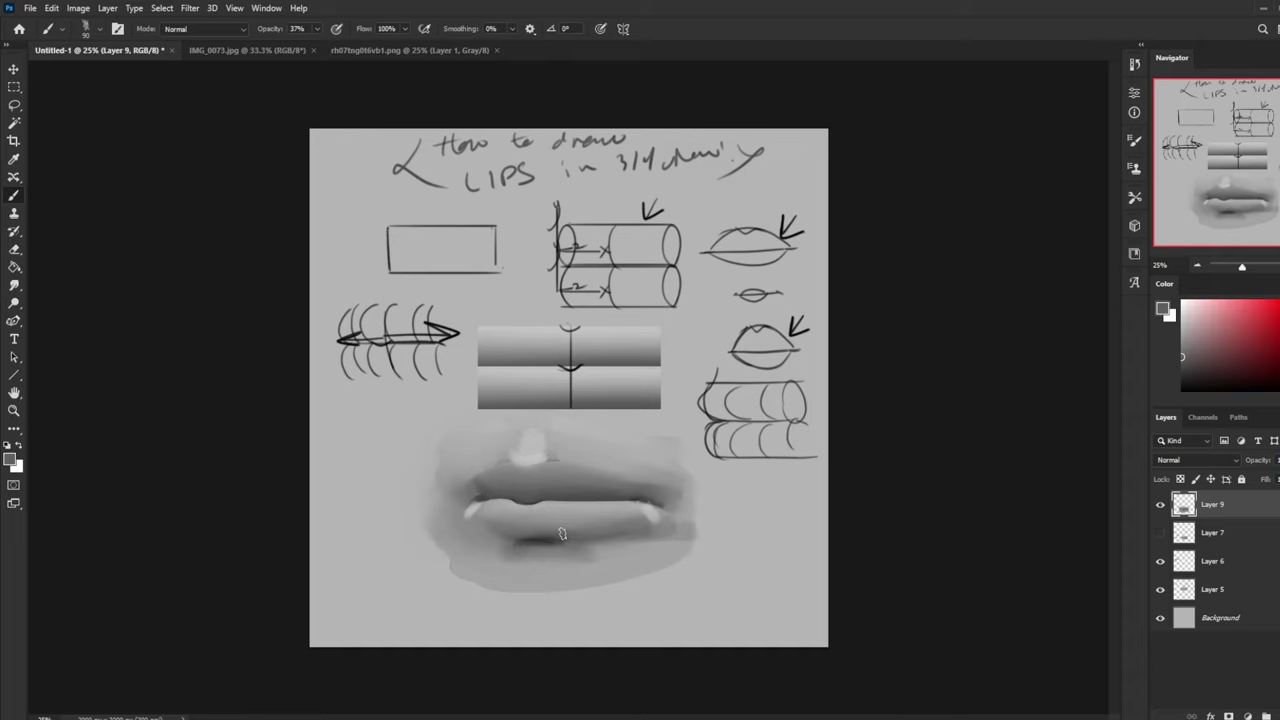
pyautogui.keyDown('alt'); pyautogui.click(552, 540); pyautogui.keyUp('alt')
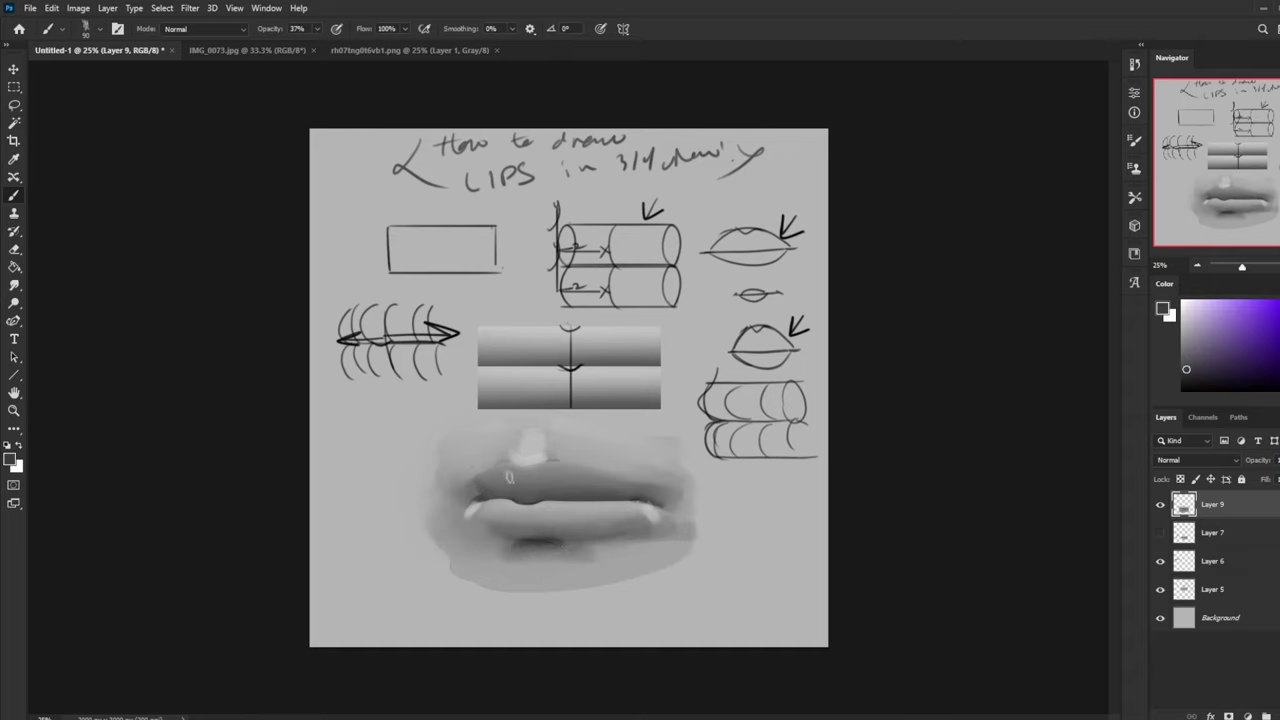
pyautogui.keyDown('alt'); pyautogui.click(488, 455); pyautogui.keyUp('alt')
pyautogui.keyDown('alt'); pyautogui.click(467, 483); pyautogui.keyUp('alt')
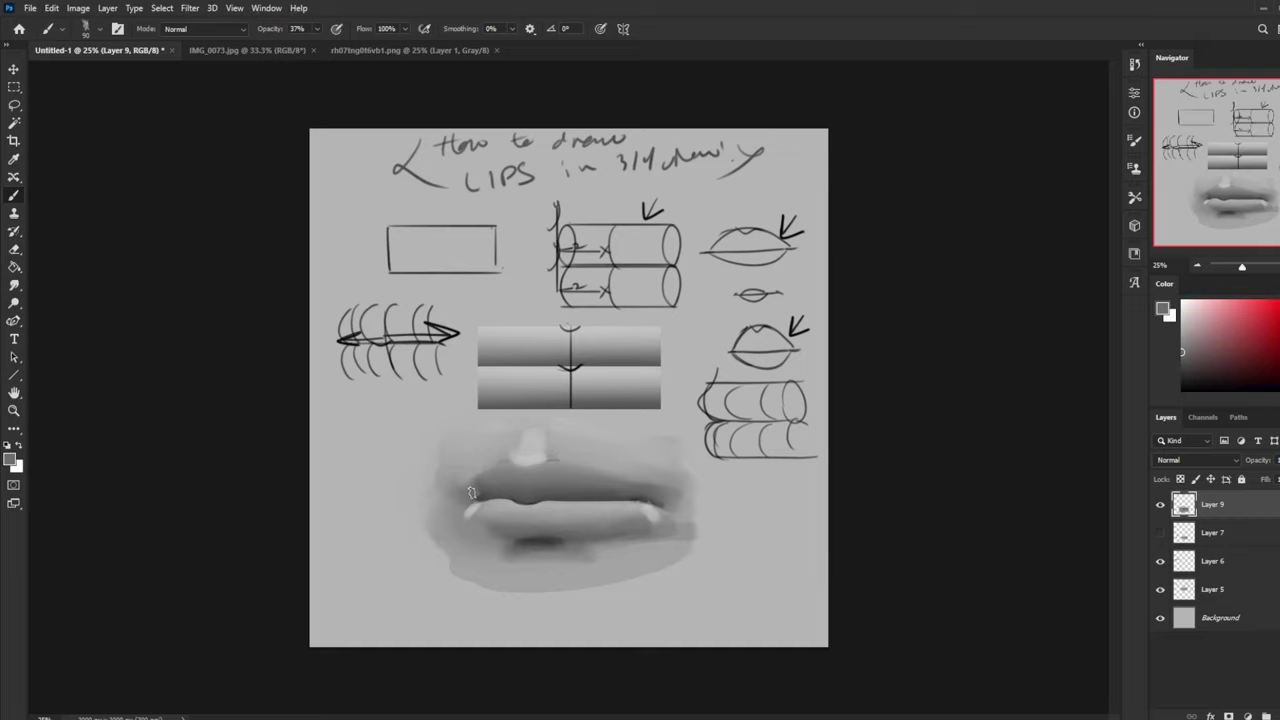
pyautogui.moveTo(471, 490)
pyautogui.mouseDown()
pyautogui.moveTo(458, 495)
pyautogui.moveTo(468, 524)
pyautogui.mouseUp()
pyautogui.keyDown('alt'); pyautogui.click(478, 501); pyautogui.keyUp('alt')
# Step: Flip the canvas horizontally, copy the left end of the mouth to a new layer and shift it slightly inward
pyautogui.hotkey('ctrl', 'shift', 'h')
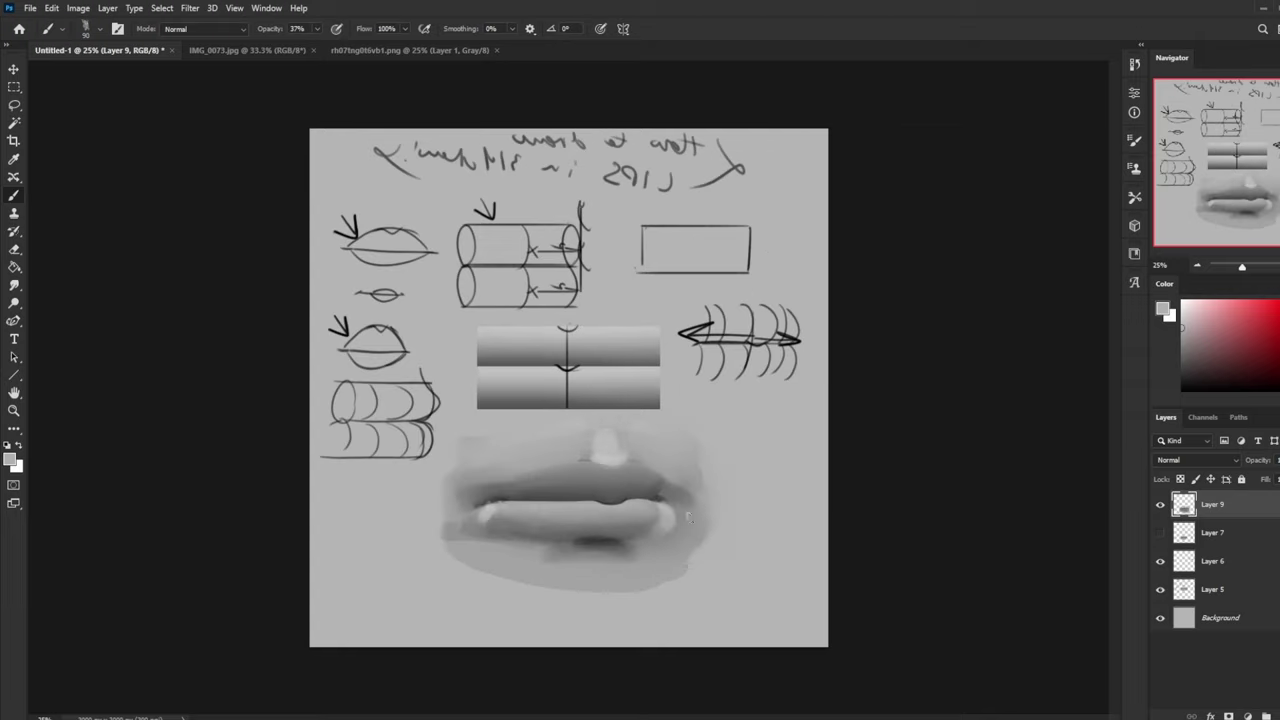
pyautogui.keyDown('alt'); pyautogui.click(490, 511); pyautogui.keyUp('alt')
pyautogui.press('m')
pyautogui.moveTo(453, 452)
pyautogui.mouseDown()
pyautogui.moveTo(522, 515)
pyautogui.moveTo(540, 562)
pyautogui.mouseUp()
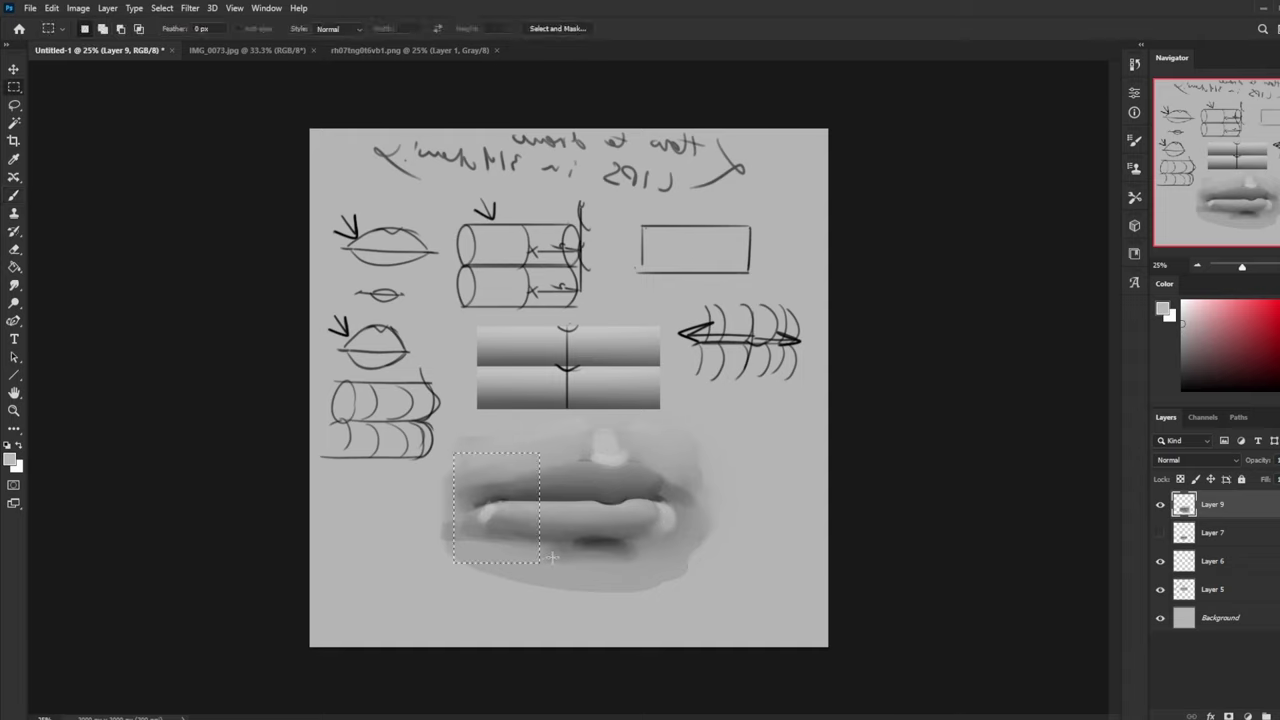
pyautogui.hotkey('ctrl', 'j')
pyautogui.press('v')
pyautogui.moveTo(521, 502); pyautogui.dragTo(534, 501)
pyautogui.press('m')
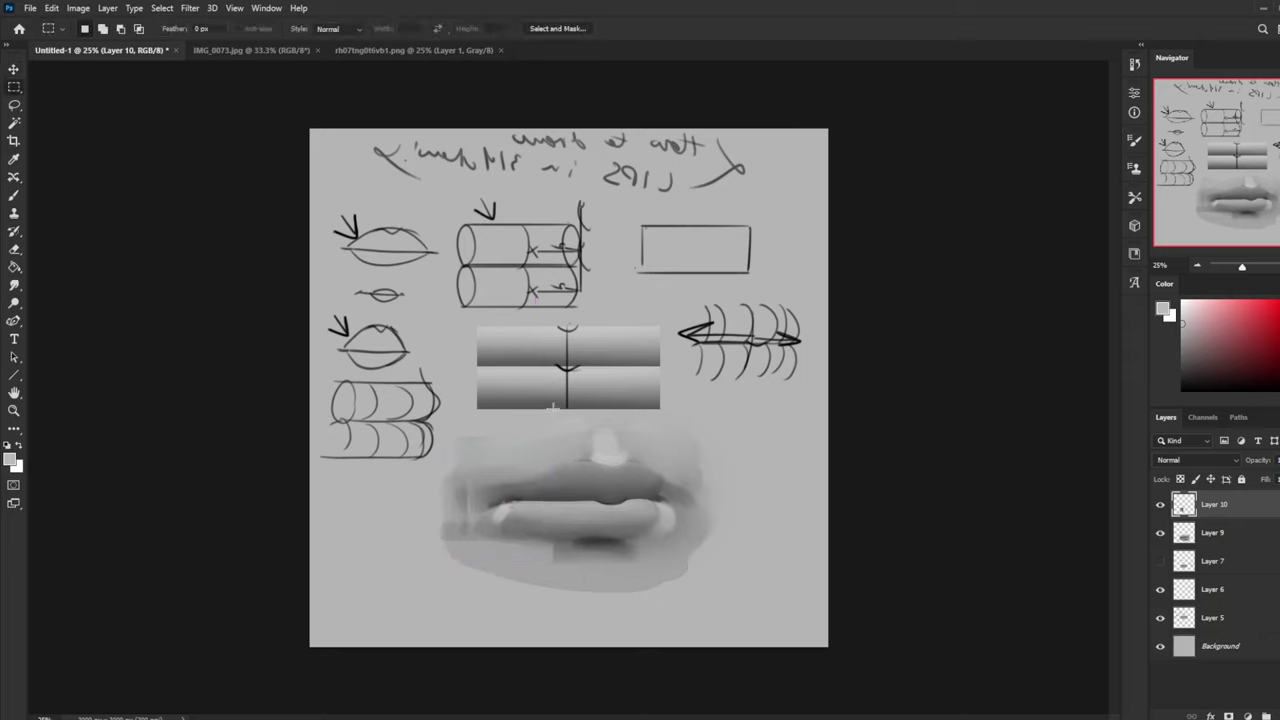
# Step: Merge the shifted mouth piece down into Layer 9 and smudge its seams at 8% strength
pyautogui.rightClick(1226, 506)
pyautogui.click(1072, 550)
pyautogui.click(14, 285)
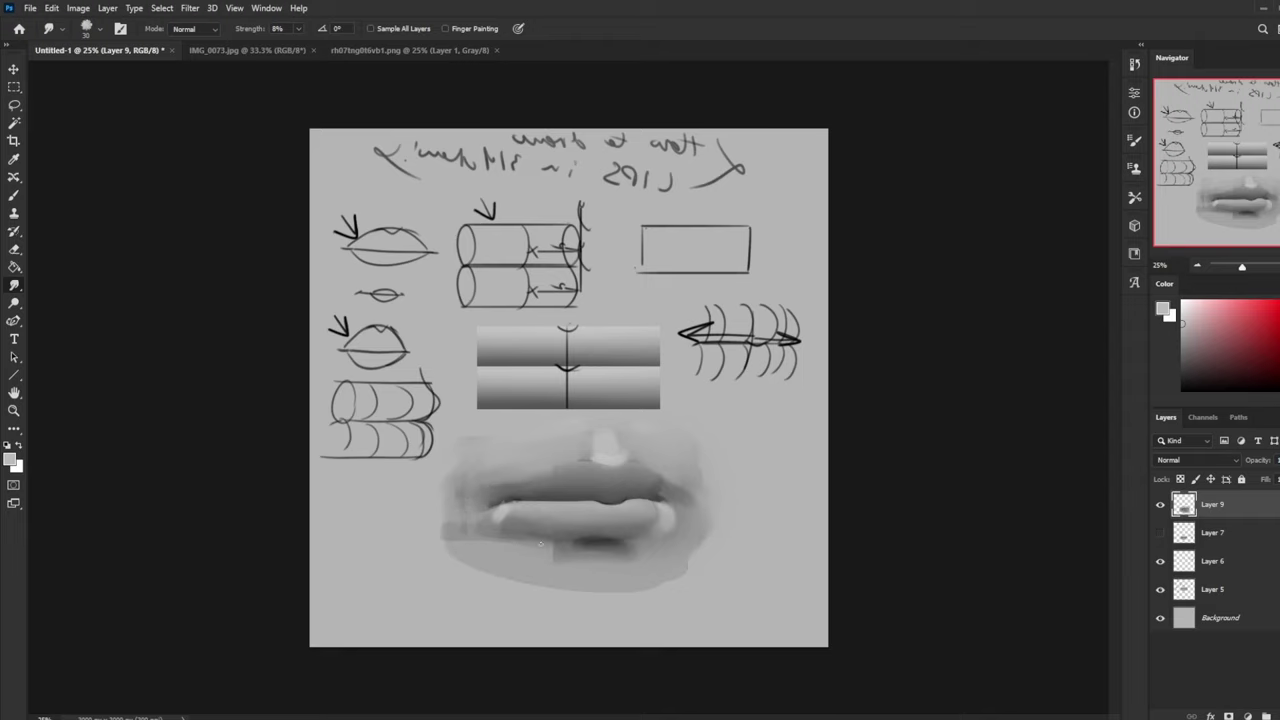
# Step: Repaint the lower lip's upper edge along the parting line with sampled greys at 86% brush opacity
pyautogui.press('b')
pyautogui.keyDown('alt'); pyautogui.click(588, 494); pyautogui.keyUp('alt')
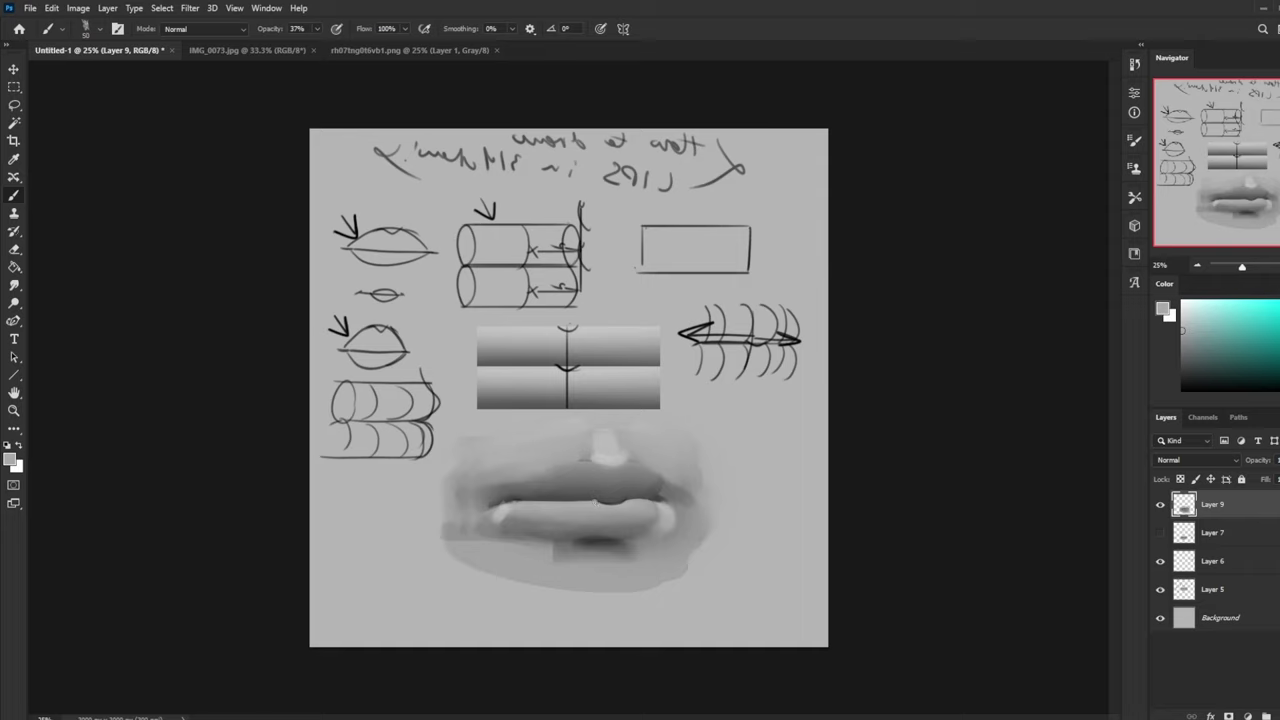
pyautogui.moveTo(317, 28)
pyautogui.mouseDown()
pyautogui.moveTo(318, 44)
pyautogui.moveTo(348, 44)
pyautogui.mouseUp()
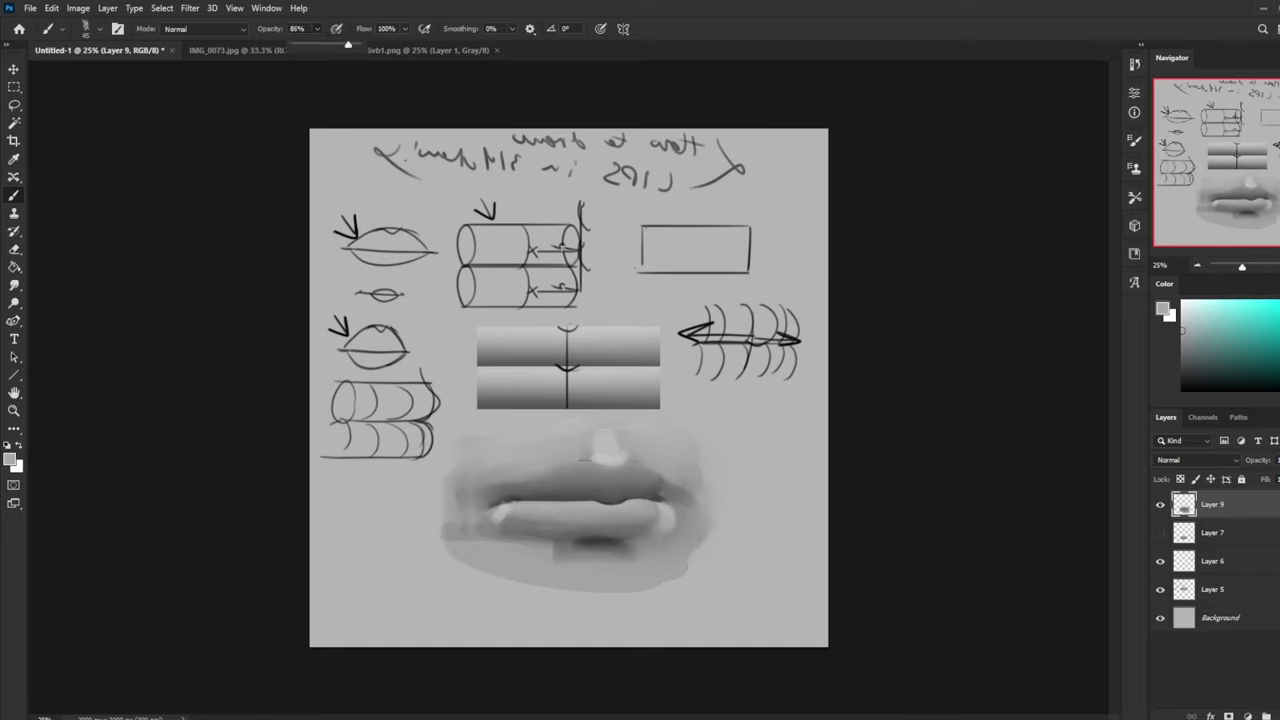
pyautogui.keyDown('alt'); pyautogui.click(604, 501); pyautogui.keyUp('alt')
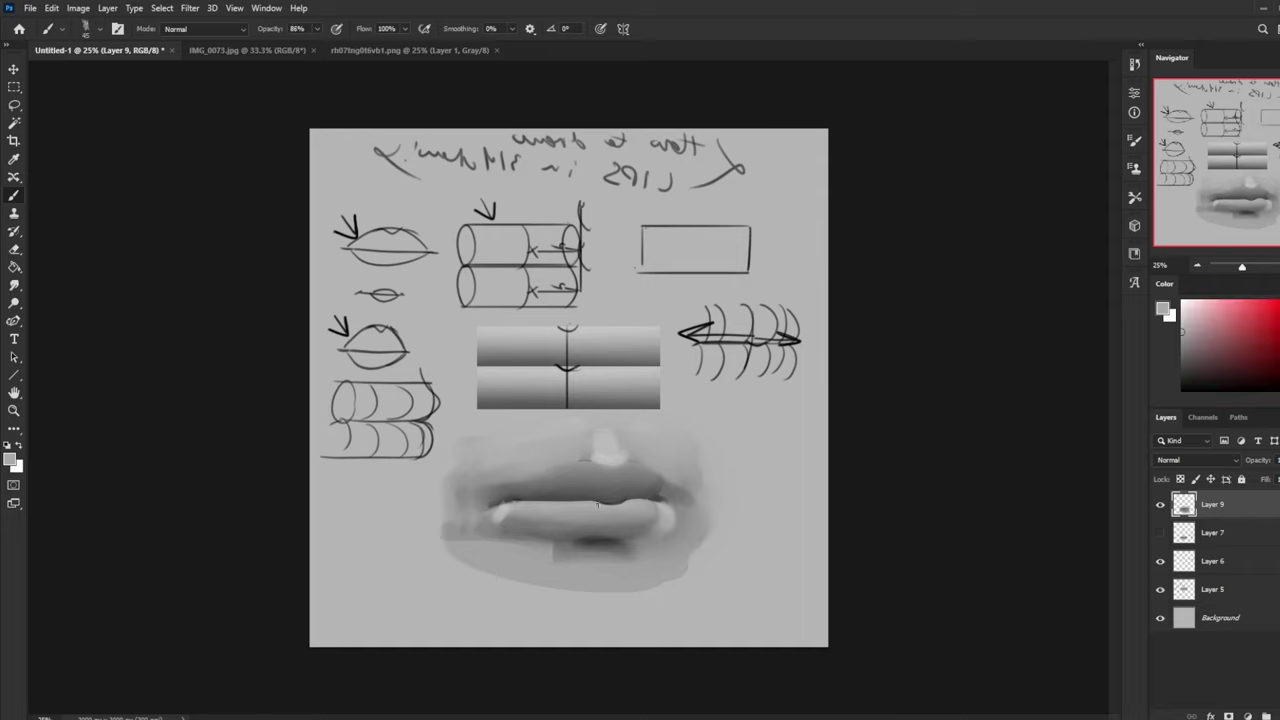
pyautogui.moveTo(597, 505); pyautogui.dragTo(552, 503)
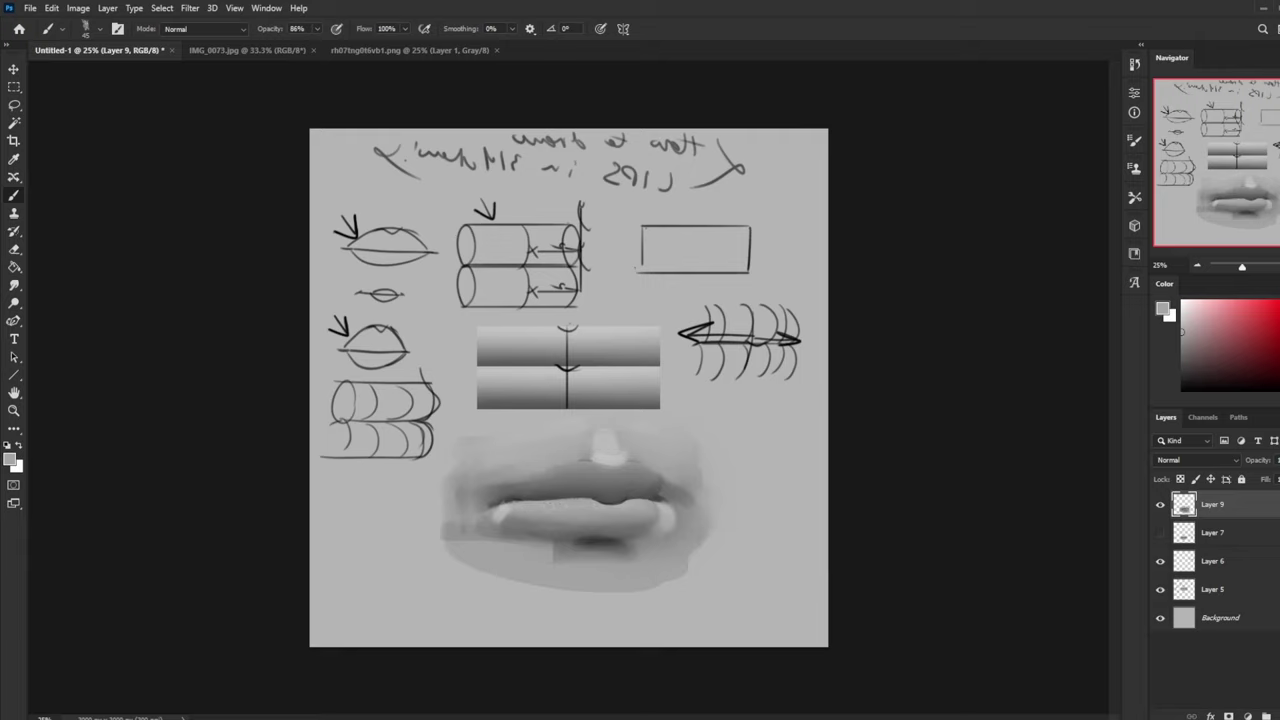
pyautogui.keyDown('alt'); pyautogui.click(595, 496); pyautogui.keyUp('alt')
pyautogui.keyDown('alt'); pyautogui.click(604, 504); pyautogui.keyUp('alt')
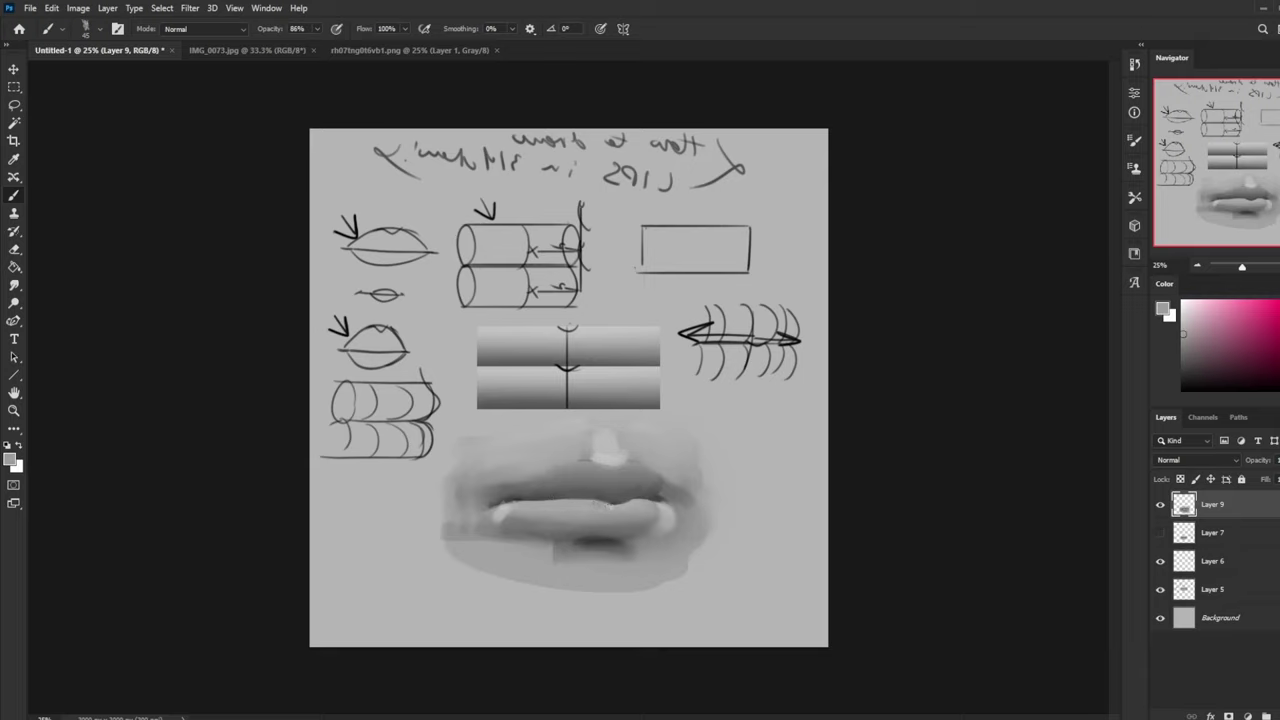
pyautogui.keyDown('alt'); pyautogui.click(634, 504); pyautogui.keyUp('alt')
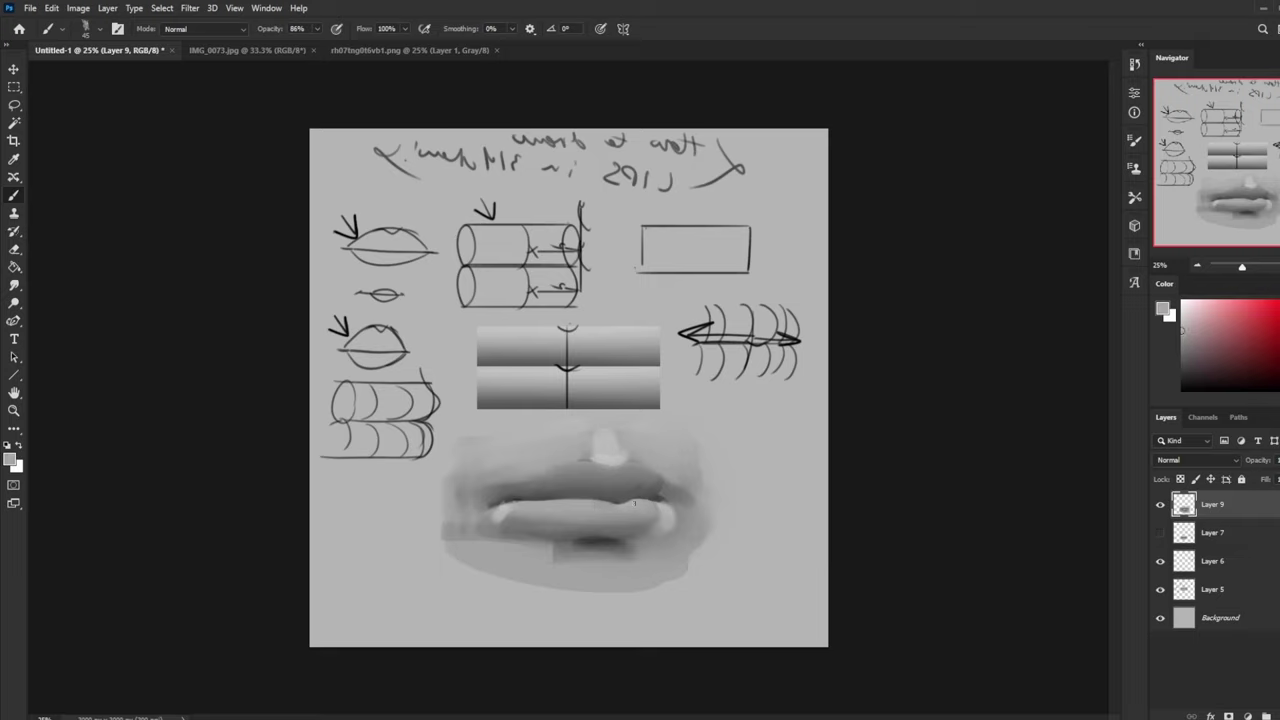
# Step: Shade the lower lip's central dip and the upper lip's right end with sampled mid greys
pyautogui.keyDown('alt'); pyautogui.click(511, 530); pyautogui.keyUp('alt')
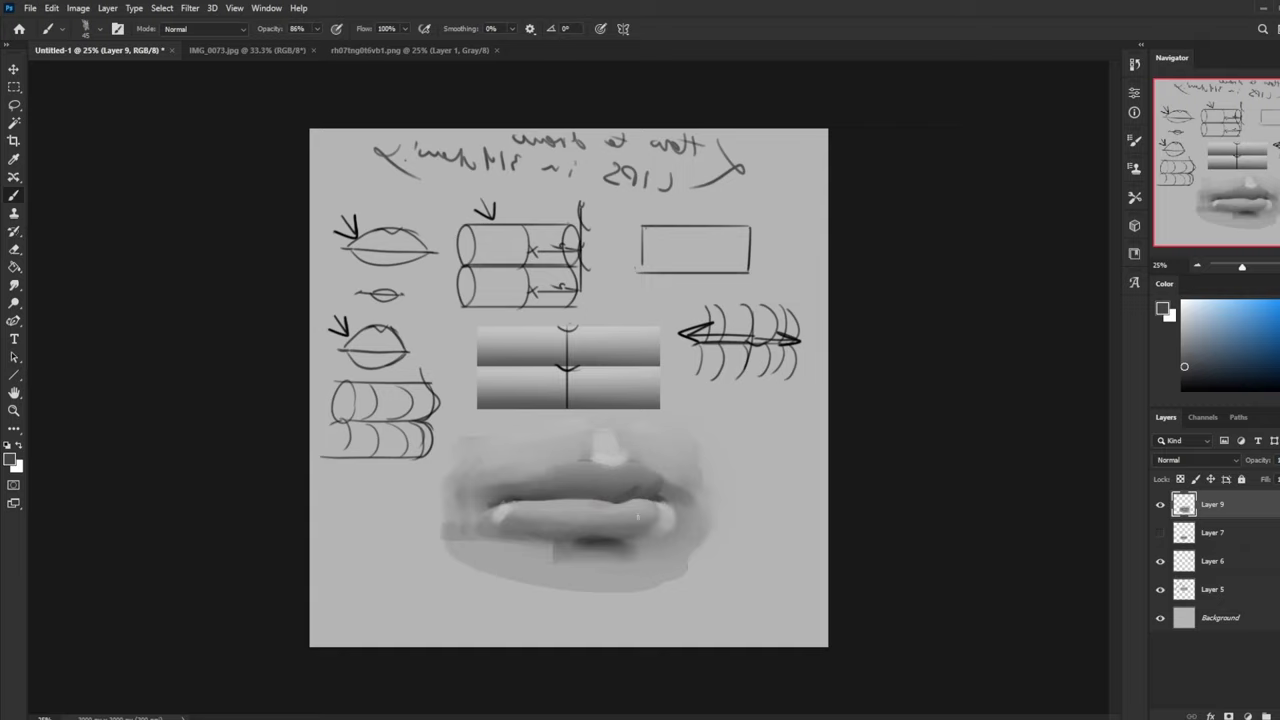
pyautogui.keyDown('alt'); pyautogui.click(629, 531); pyautogui.keyUp('alt')
pyautogui.keyDown('alt'); pyautogui.click(665, 500); pyautogui.keyUp('alt')
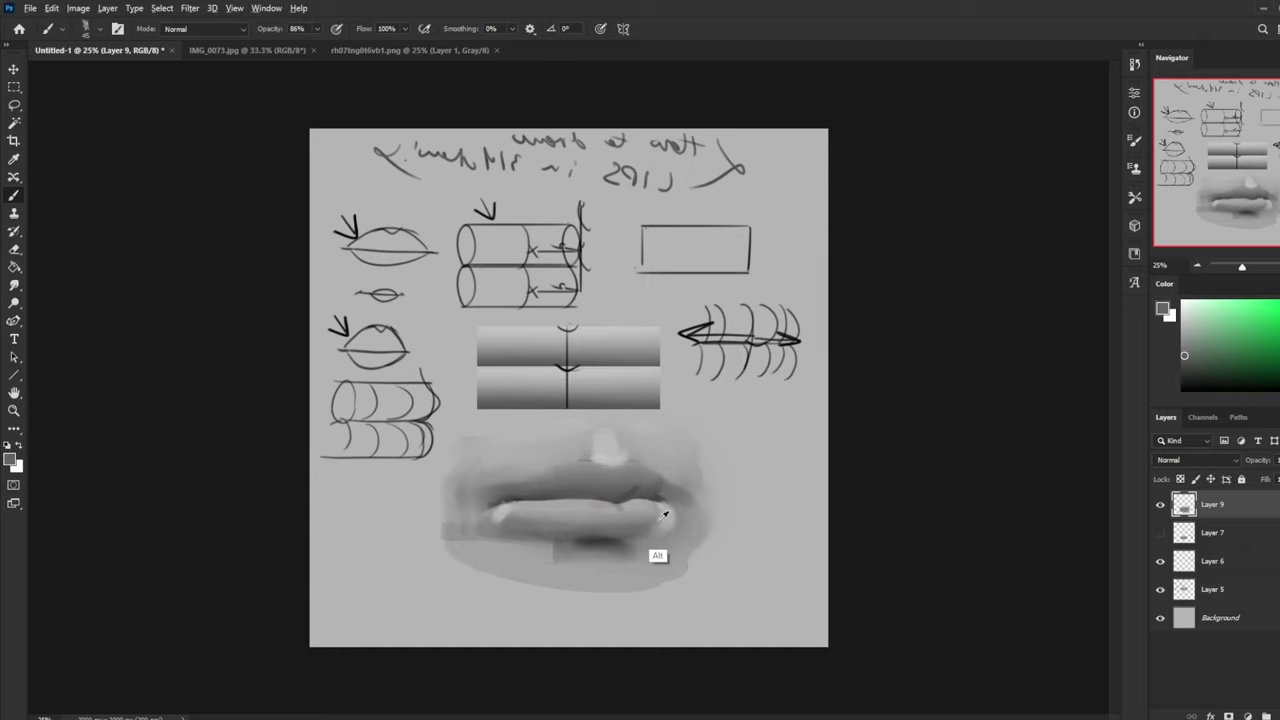
pyautogui.keyDown('alt'); pyautogui.click(661, 495); pyautogui.keyUp('alt')
# Step: Darken the upper lip's edge at both mouth corners with a smaller brush and a dark grey
pyautogui.keyDown('alt'); pyautogui.click(523, 492); pyautogui.keyUp('alt')
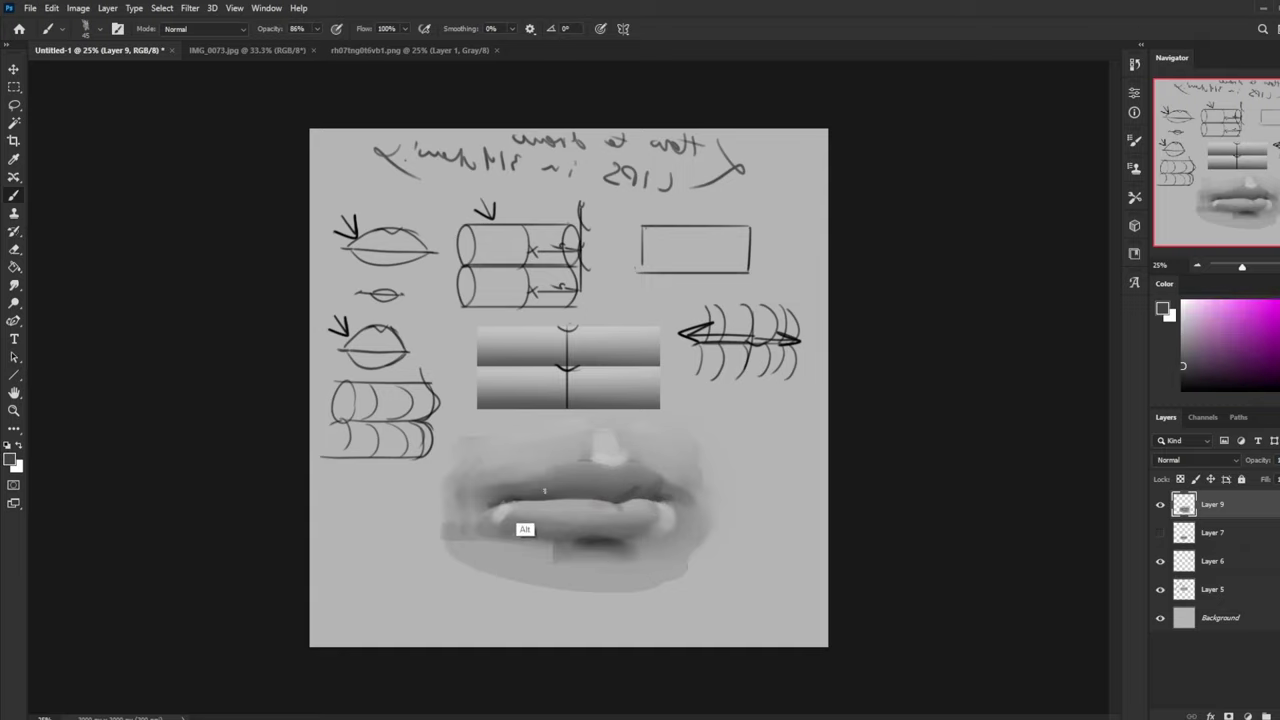
pyautogui.keyDown('alt'); pyautogui.click(506, 478); pyautogui.keyUp('alt')
pyautogui.press('[')
pyautogui.press('[')
pyautogui.moveTo(490, 503); pyautogui.dragTo(511, 499)
pyautogui.press('[')
pyautogui.moveTo(658, 499)
pyautogui.mouseDown()
pyautogui.moveTo(670, 501)
pyautogui.moveTo(660, 490)
pyautogui.mouseUp()
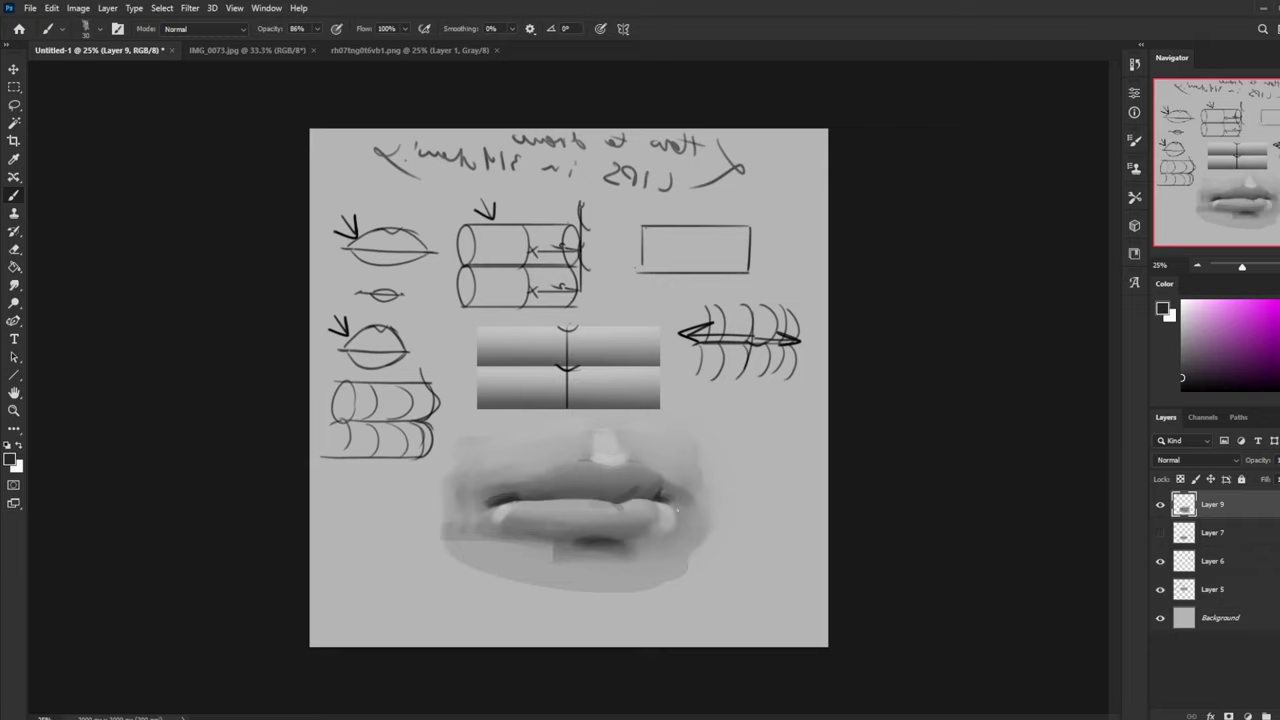
# Step: Flip the canvas back horizontally and refine the shading of the upper lip's left half with sampled greys
pyautogui.hotkey('ctrl', 'shift', 'h')
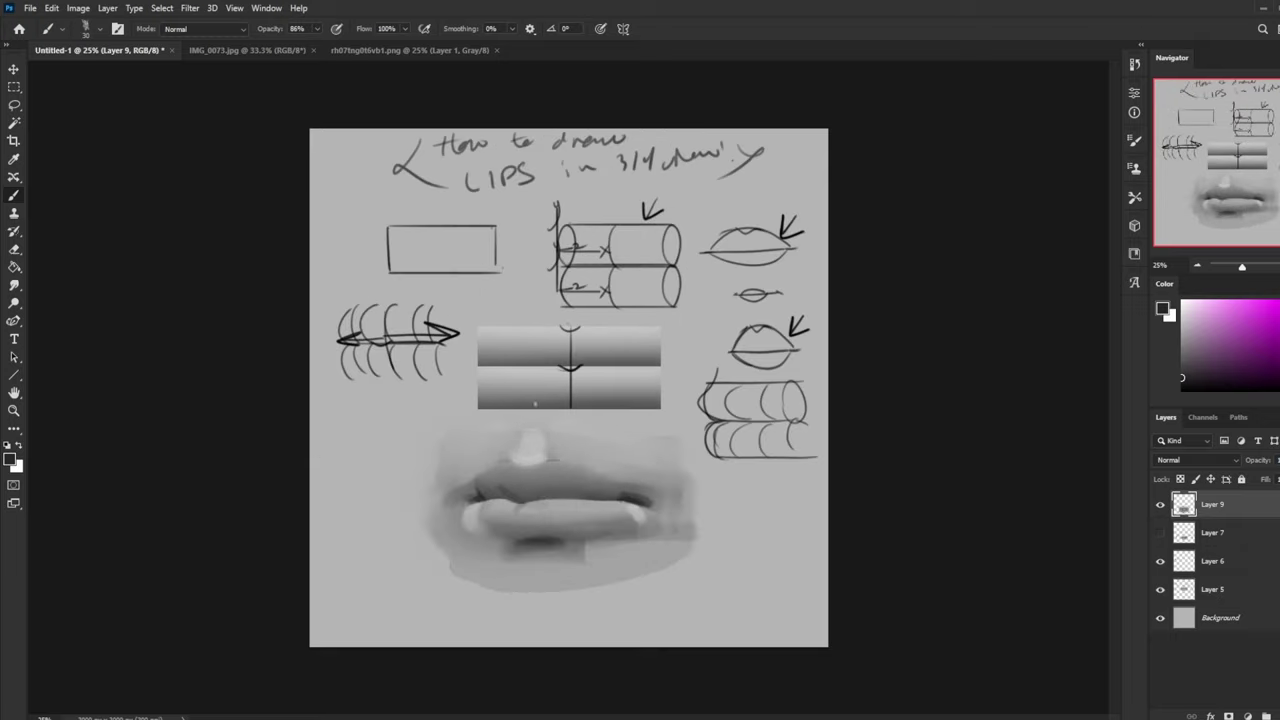
pyautogui.keyDown('alt'); pyautogui.click(484, 498); pyautogui.keyUp('alt')
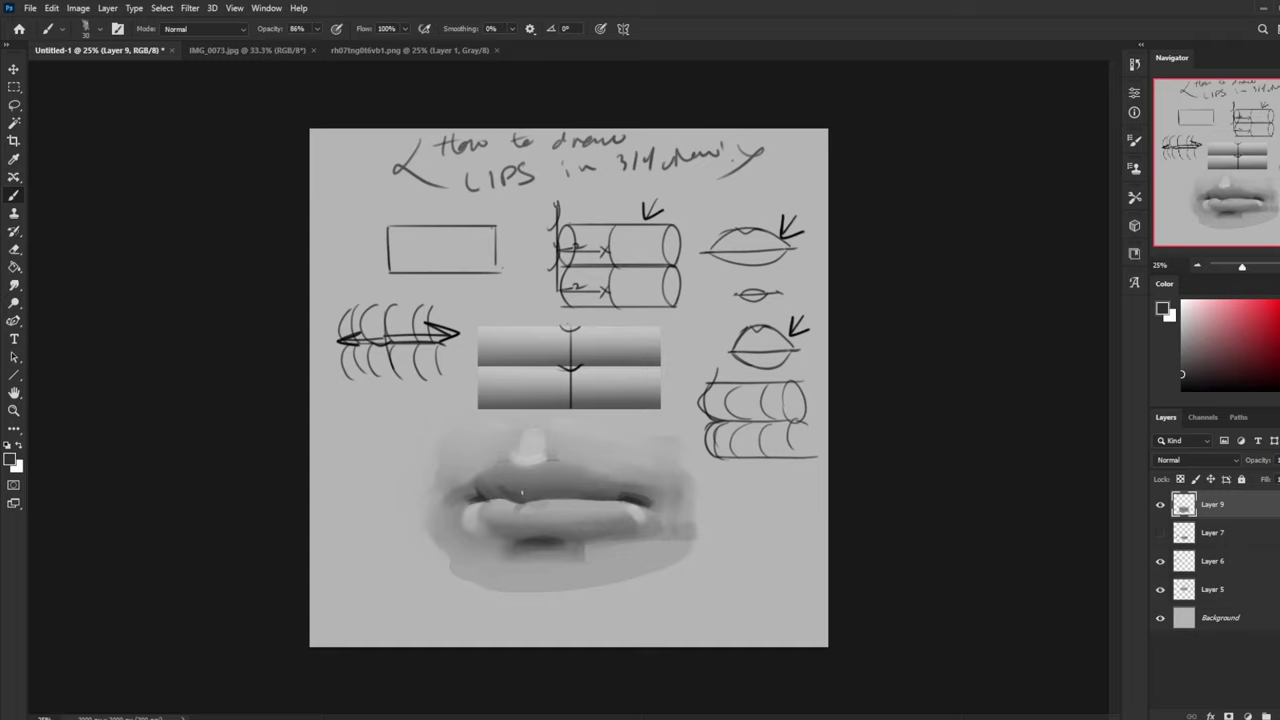
pyautogui.keyDown('alt'); pyautogui.click(488, 494); pyautogui.keyUp('alt')
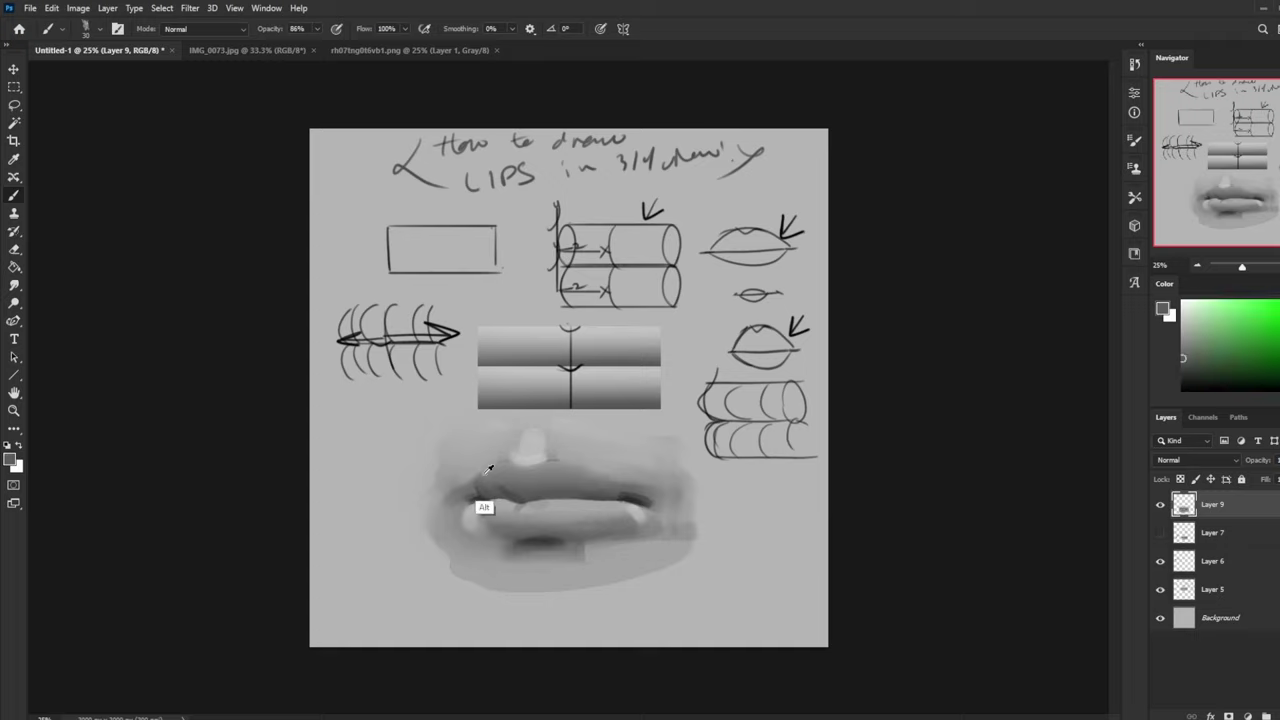
pyautogui.keyDown('alt'); pyautogui.click(498, 467); pyautogui.keyUp('alt')
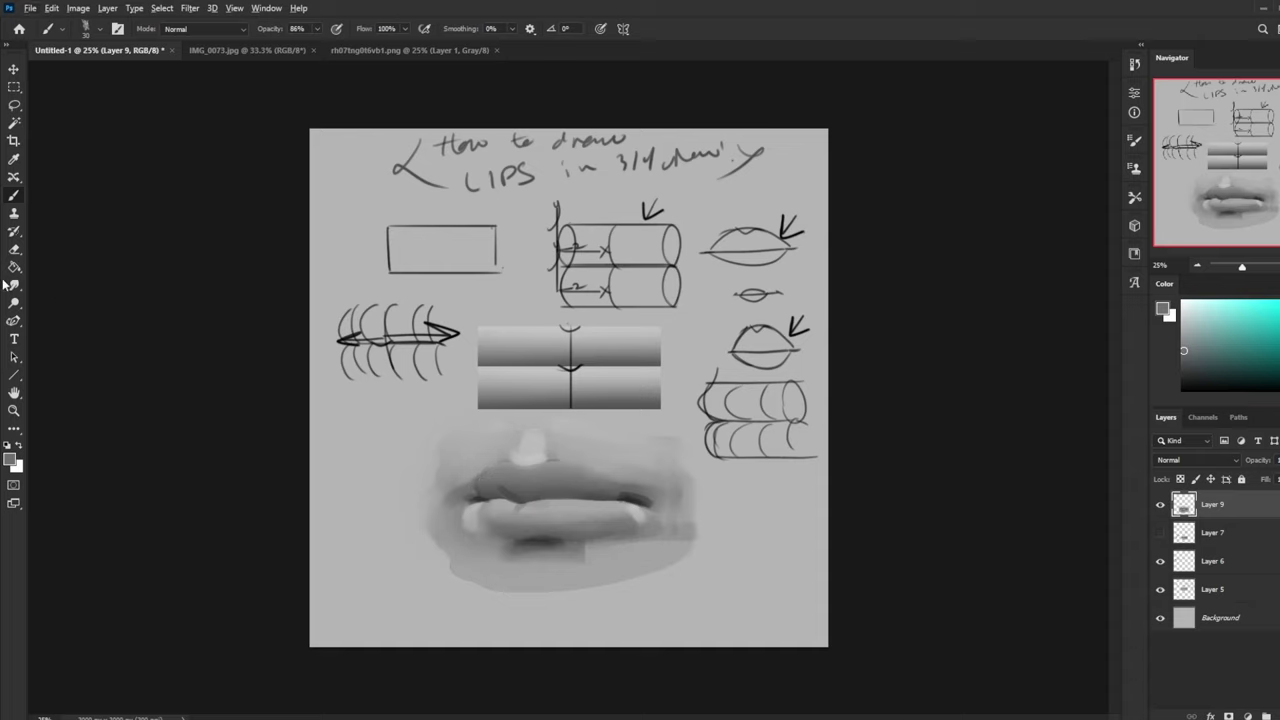
# Step: Smudge the skin beside the mouth and deepen the far mouth corner's shadow with sampled dark grey
pyautogui.press('r')
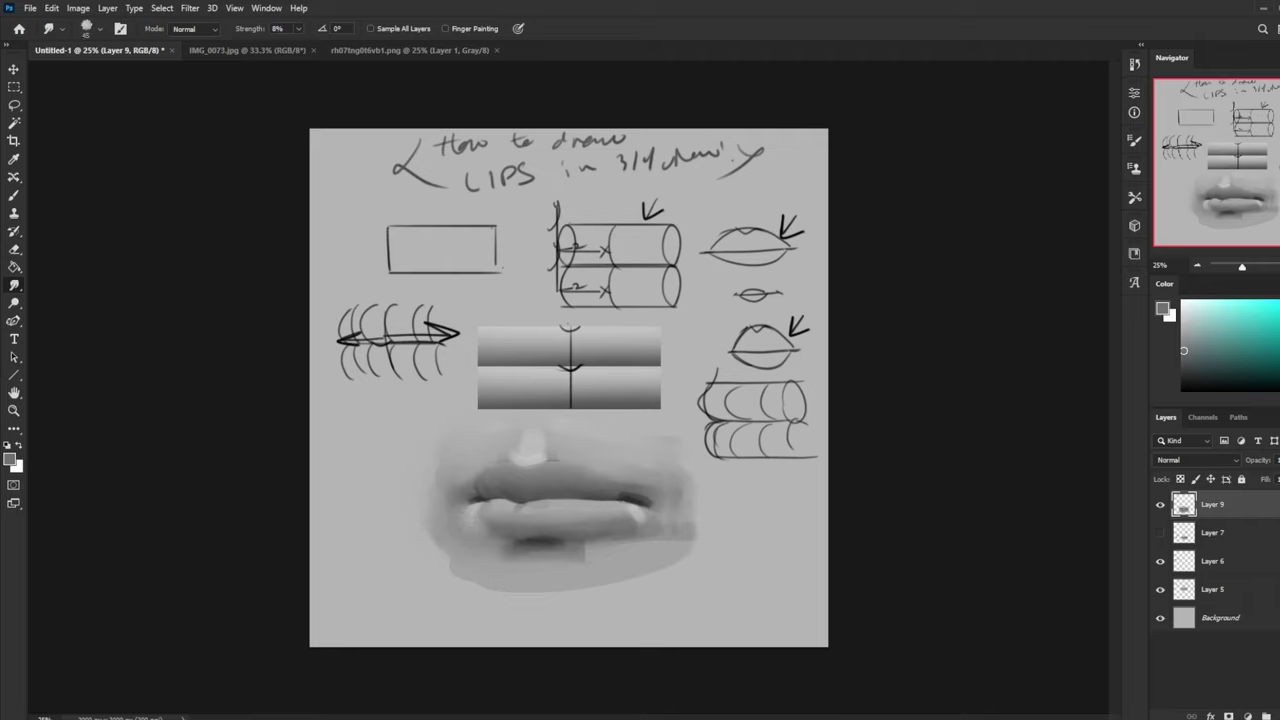
pyautogui.press('b')
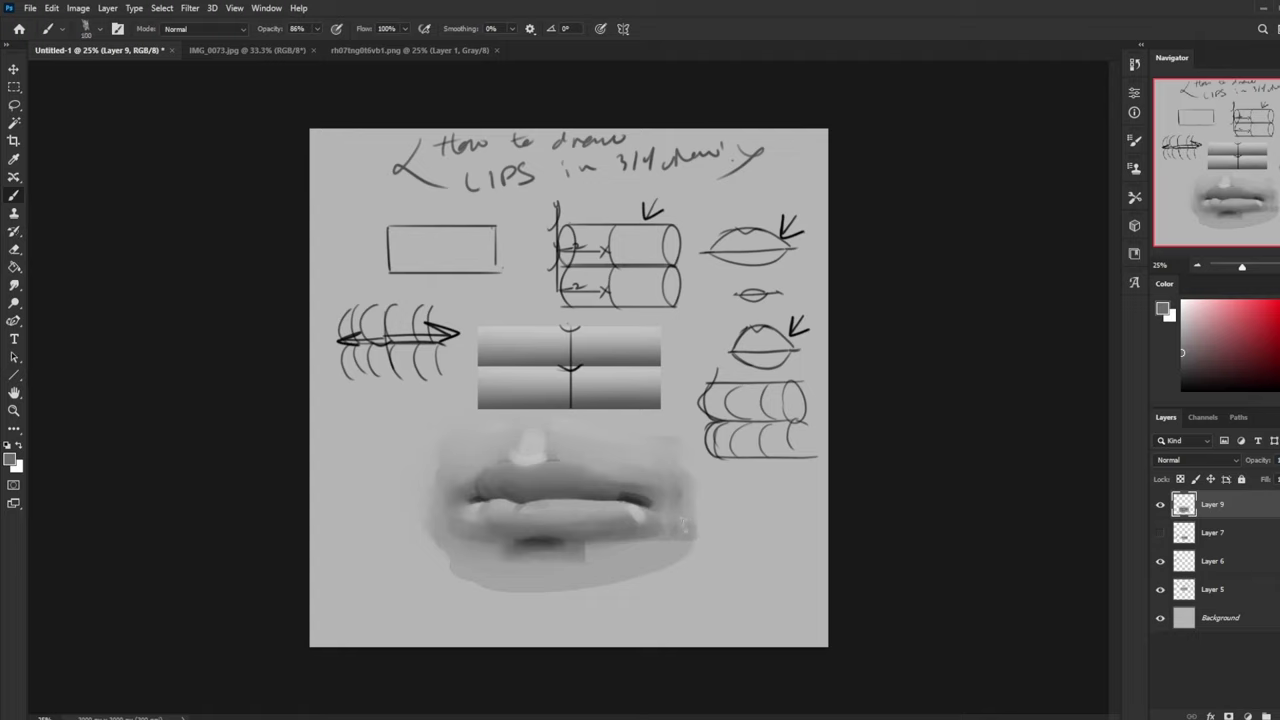
pyautogui.press(']')
pyautogui.keyDown('alt'); pyautogui.click(633, 494); pyautogui.keyUp('alt')
pyautogui.keyDown('alt'); pyautogui.click(628, 493); pyautogui.keyUp('alt')
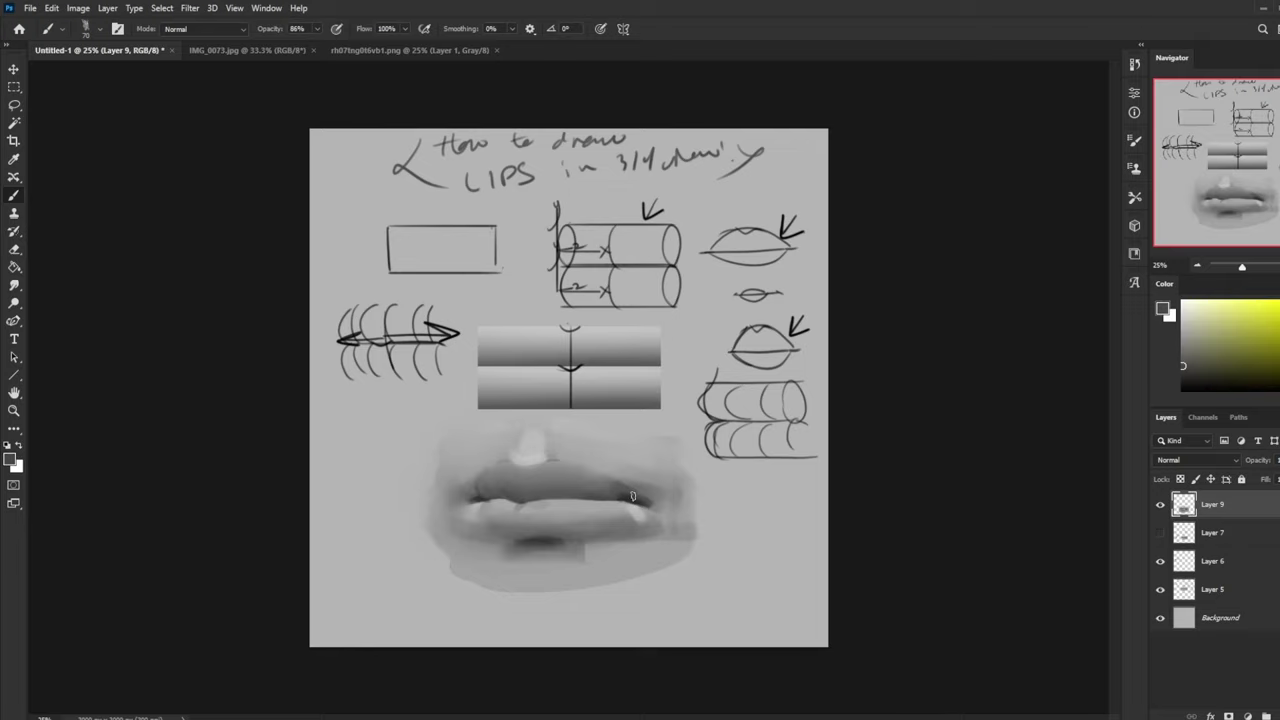
pyautogui.press('[')
pyautogui.press('[')
# Step: Flip the canvas horizontally and repaint the upper lip's top contour below the philtrum with sampled greys
pyautogui.keyDown('alt'); pyautogui.click(520, 451); pyautogui.keyUp('alt')
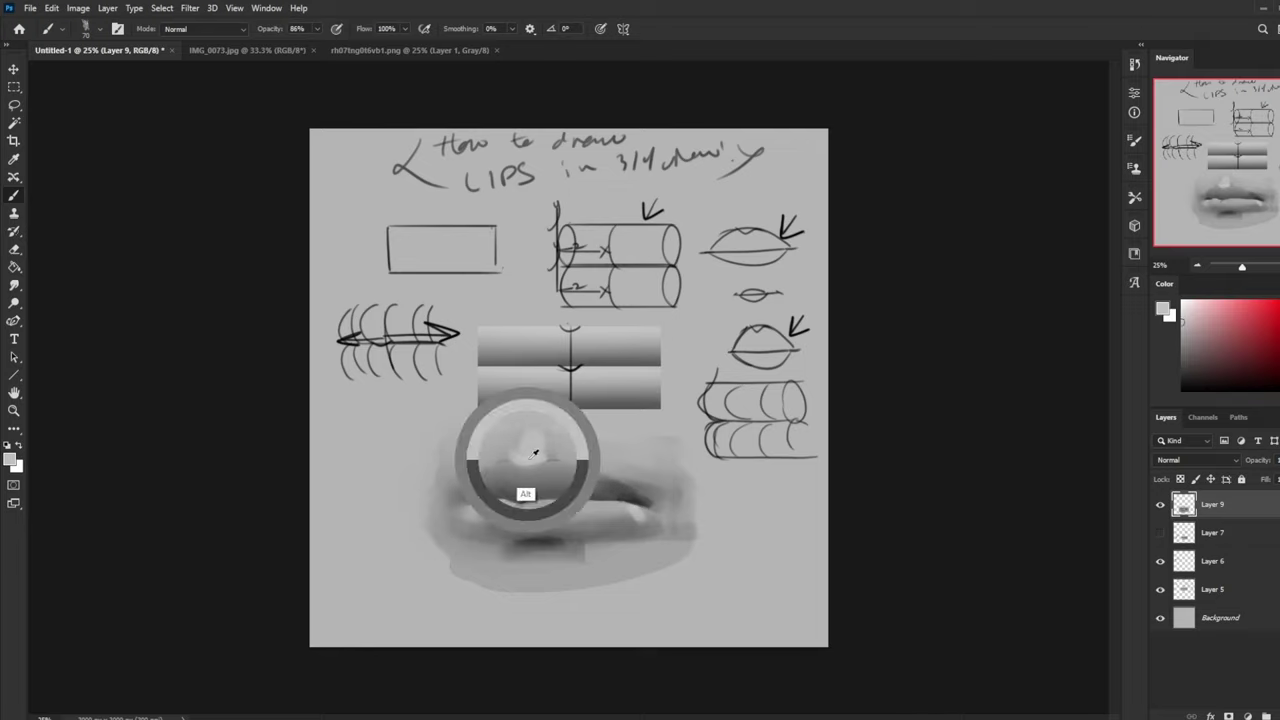
pyautogui.keyDown('alt'); pyautogui.click(552, 447); pyautogui.keyUp('alt')
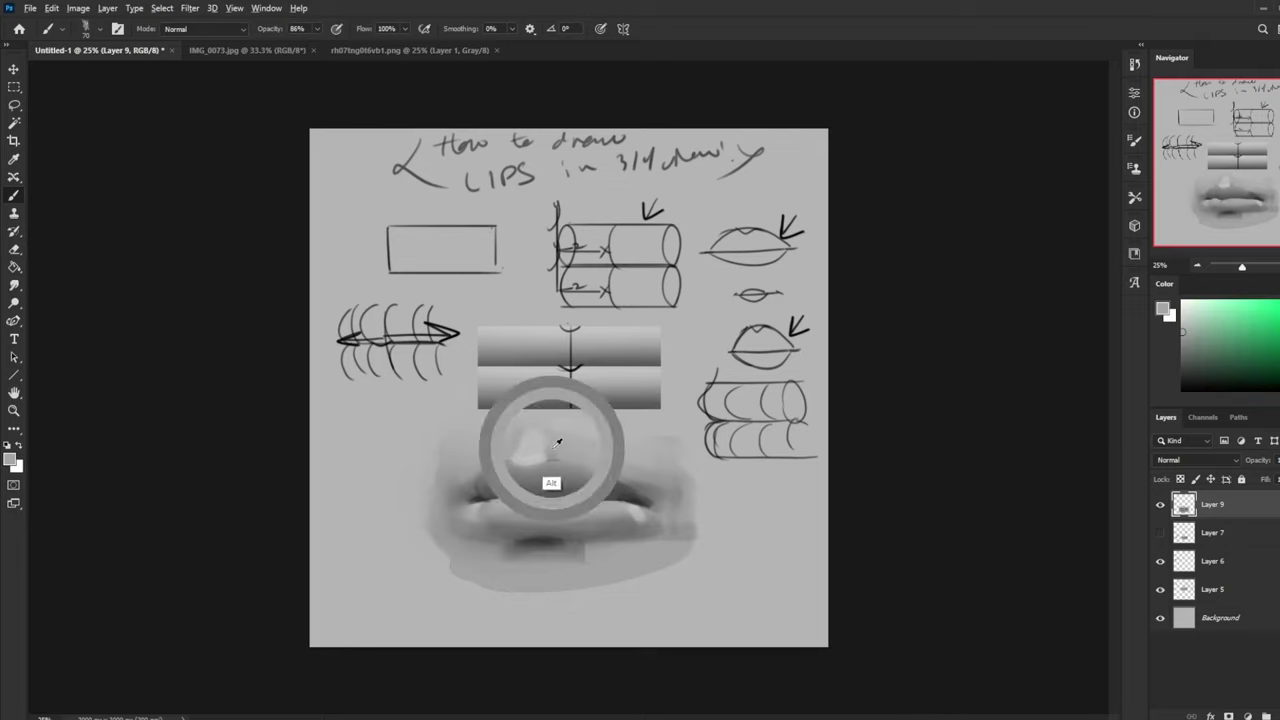
pyautogui.hotkey('ctrl', 'shift', 'h')
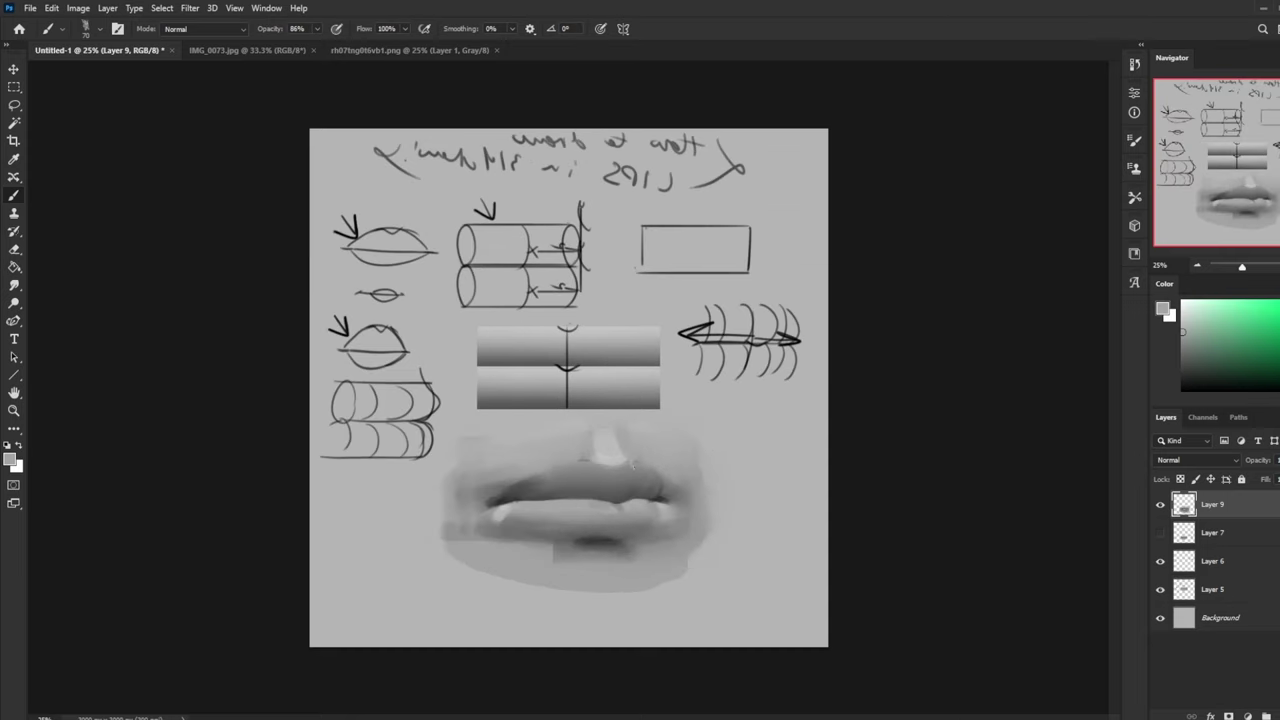
pyautogui.keyDown('alt'); pyautogui.click(630, 470); pyautogui.keyUp('alt')
pyautogui.keyDown('alt'); pyautogui.click(636, 462); pyautogui.keyUp('alt')
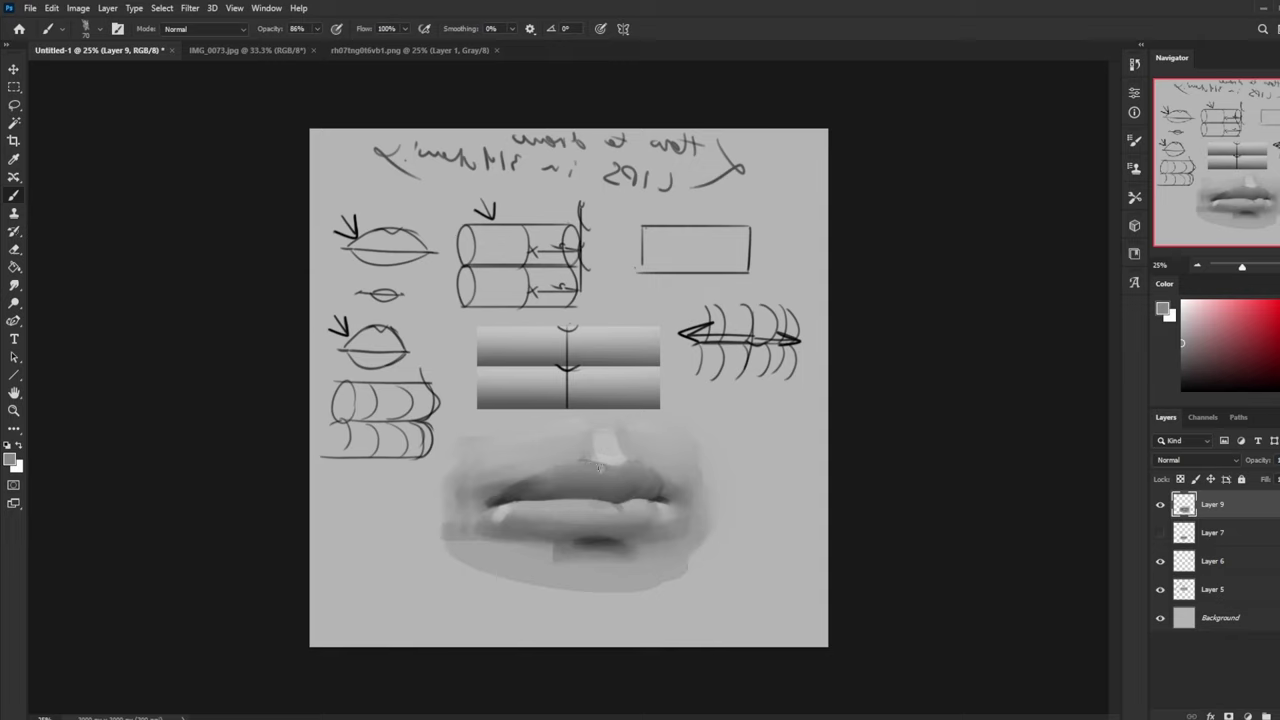
pyautogui.moveTo(596, 466); pyautogui.dragTo(590, 467)
pyautogui.keyDown('alt'); pyautogui.click(552, 466); pyautogui.keyUp('alt')
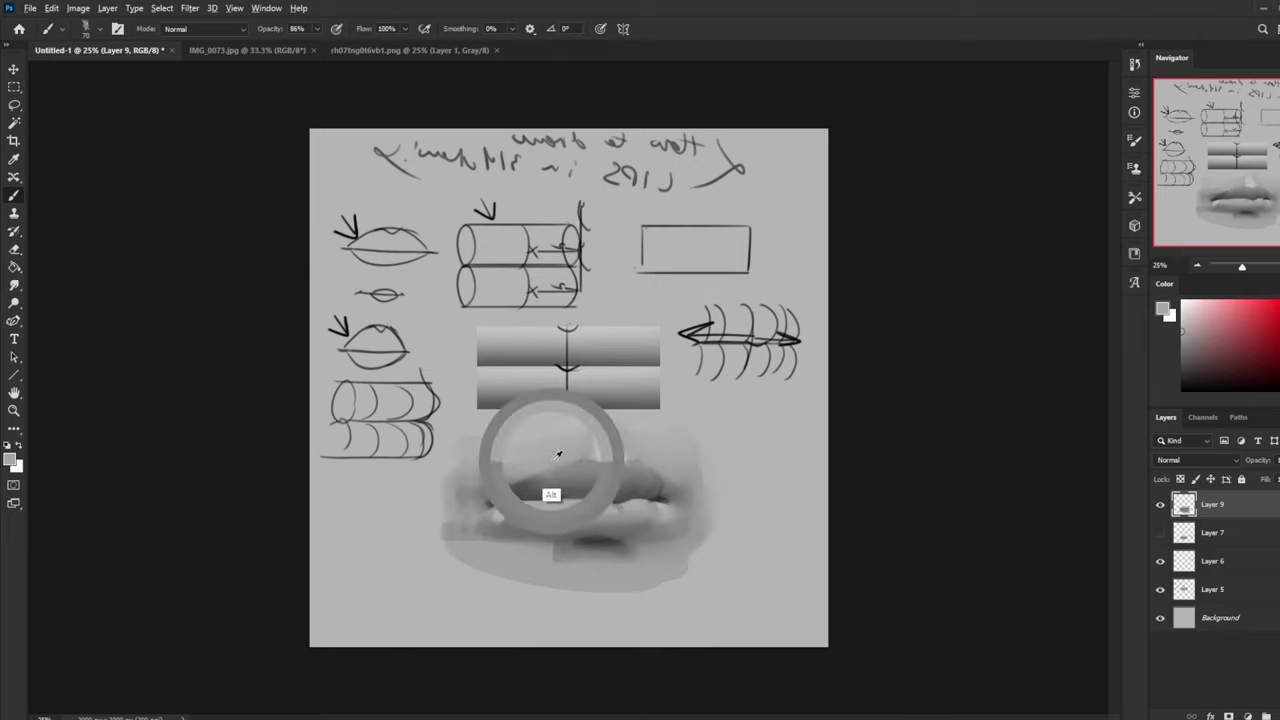
# Step: Blend the upper lip's top edge into the skin with the Smudge tool and brush touch-ups
pyautogui.click(14, 285)
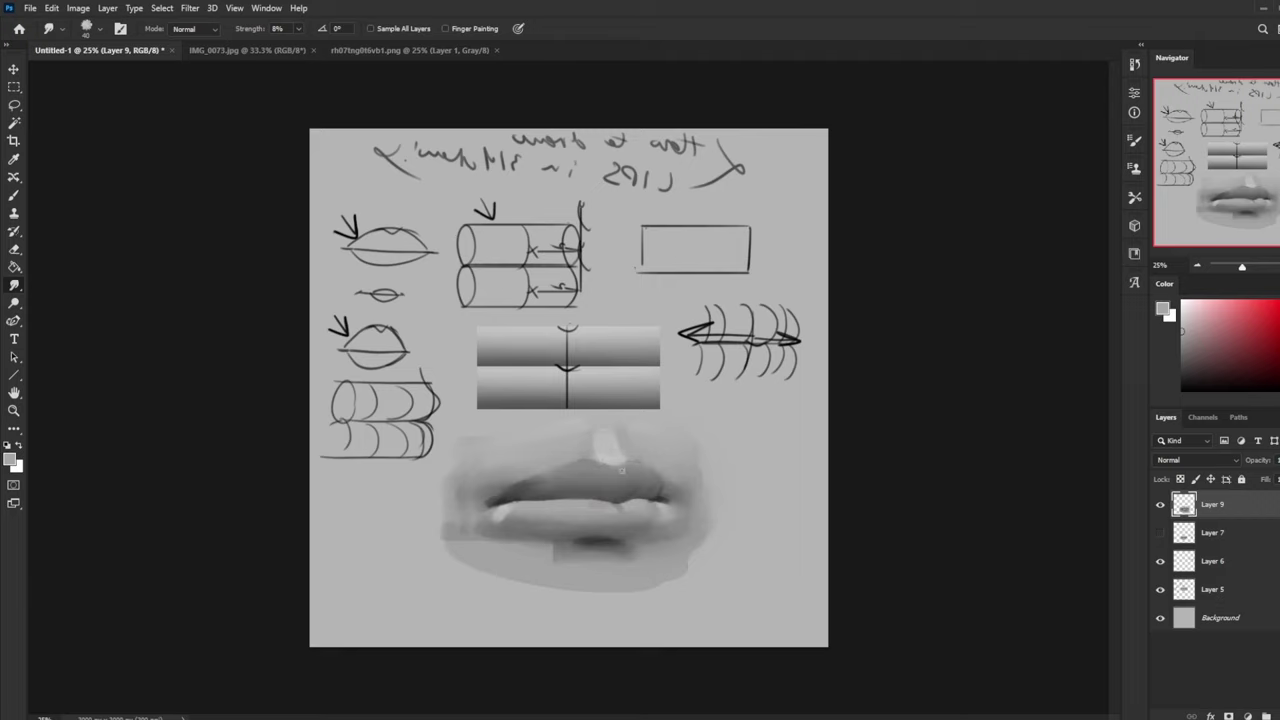
pyautogui.press('v')
pyautogui.press('b')
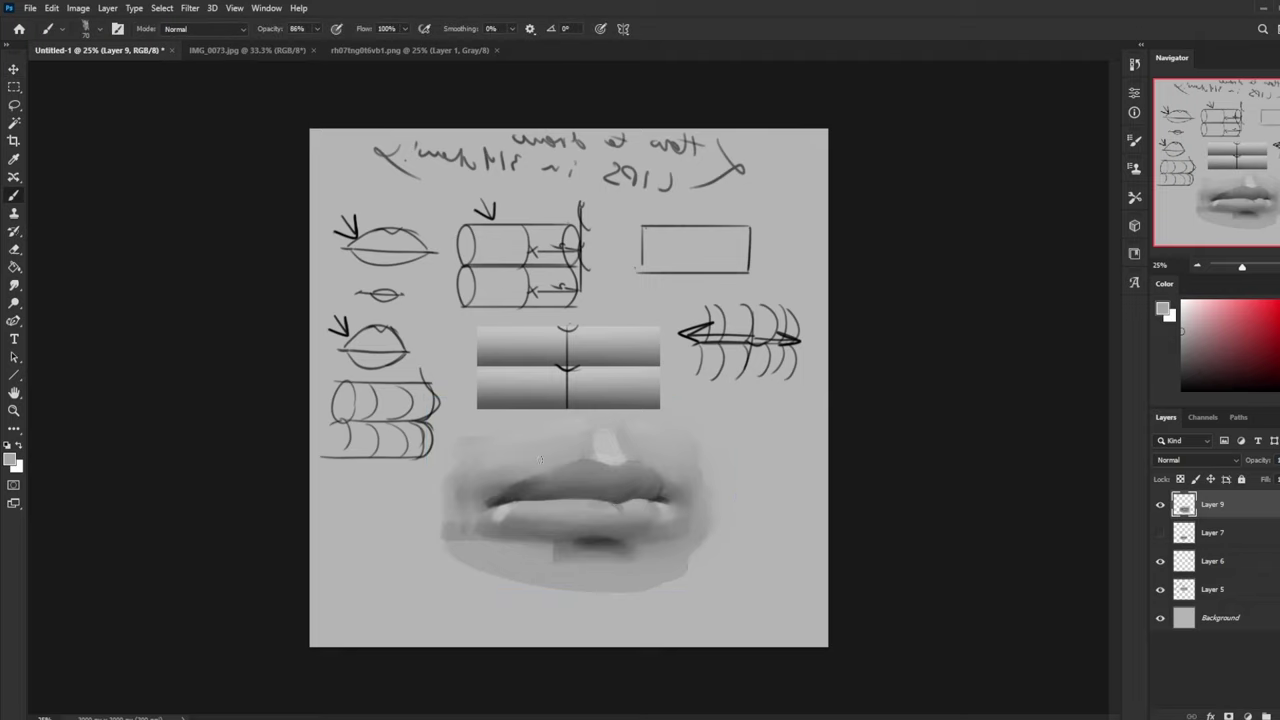
pyautogui.click(22, 290)
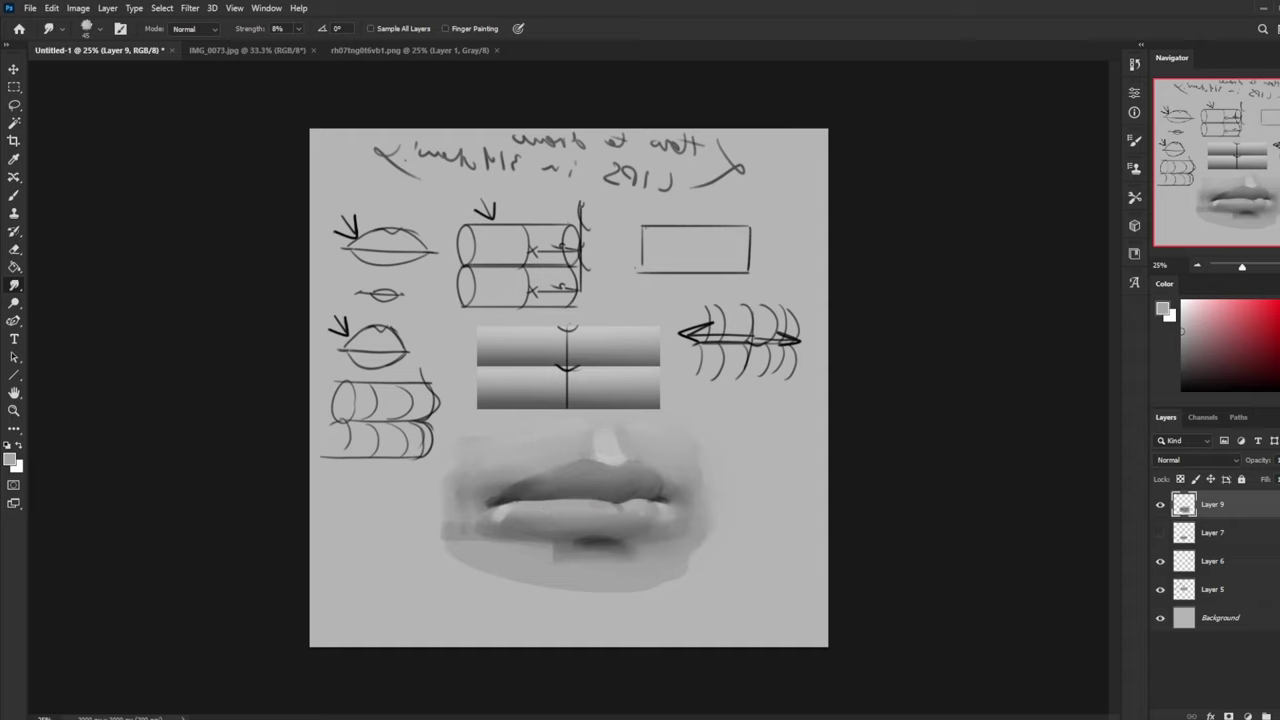
# Step: Paint a darker shadow beneath the lower lip and flip the canvas back to its original orientation
pyautogui.press('b')
pyautogui.press('d')
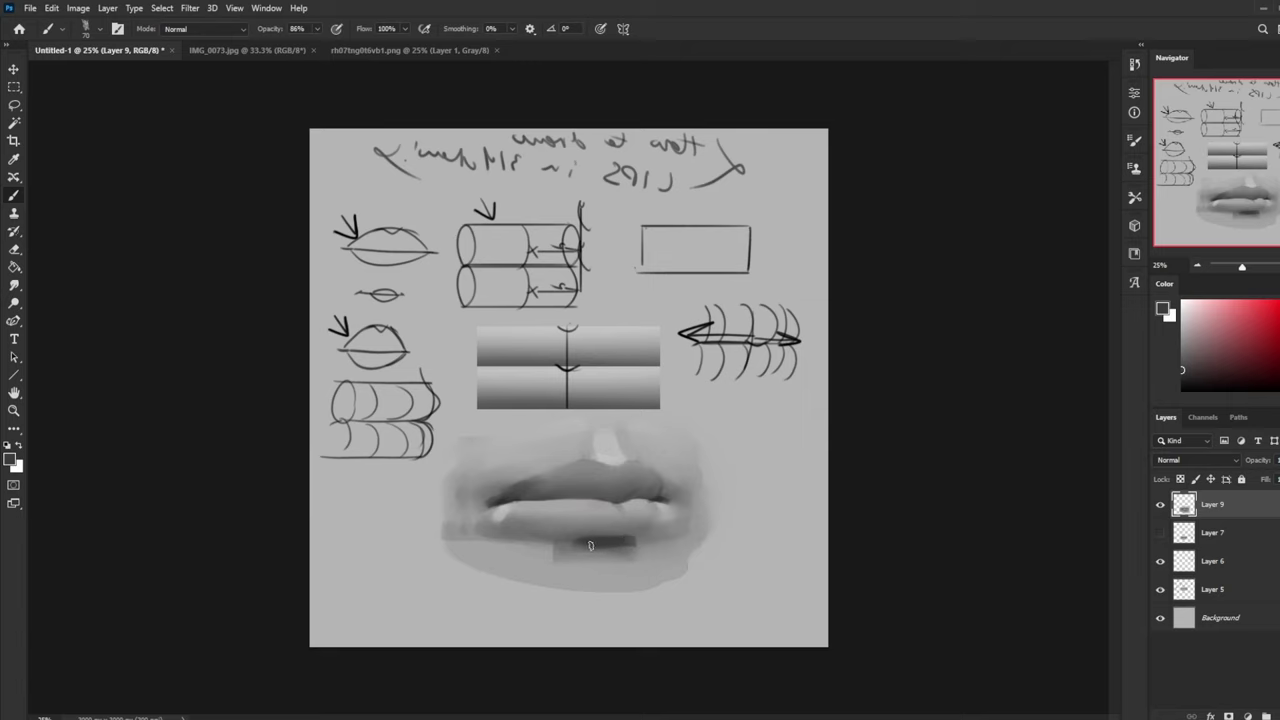
pyautogui.hotkey('ctrl', 'shift', 'h')
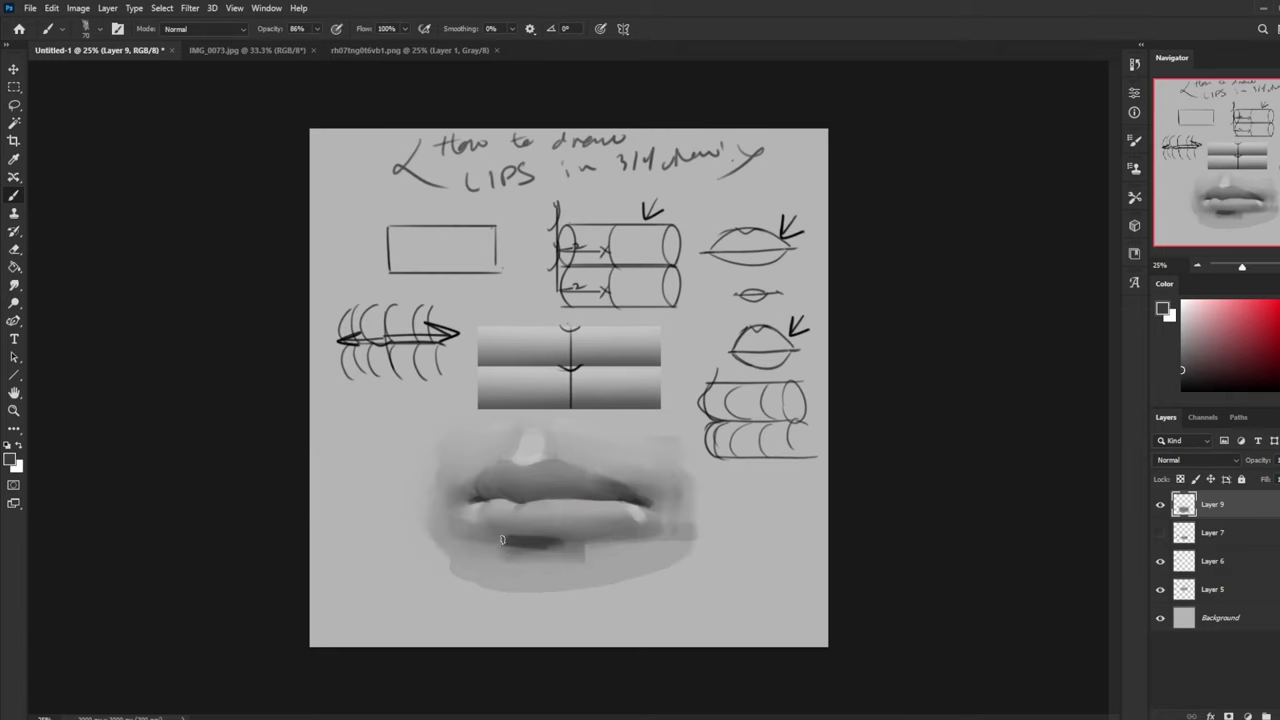
# Step: Smudge the shadow beneath the lower lip at 8% strength and undo the last two strokes
pyautogui.click(14, 286)
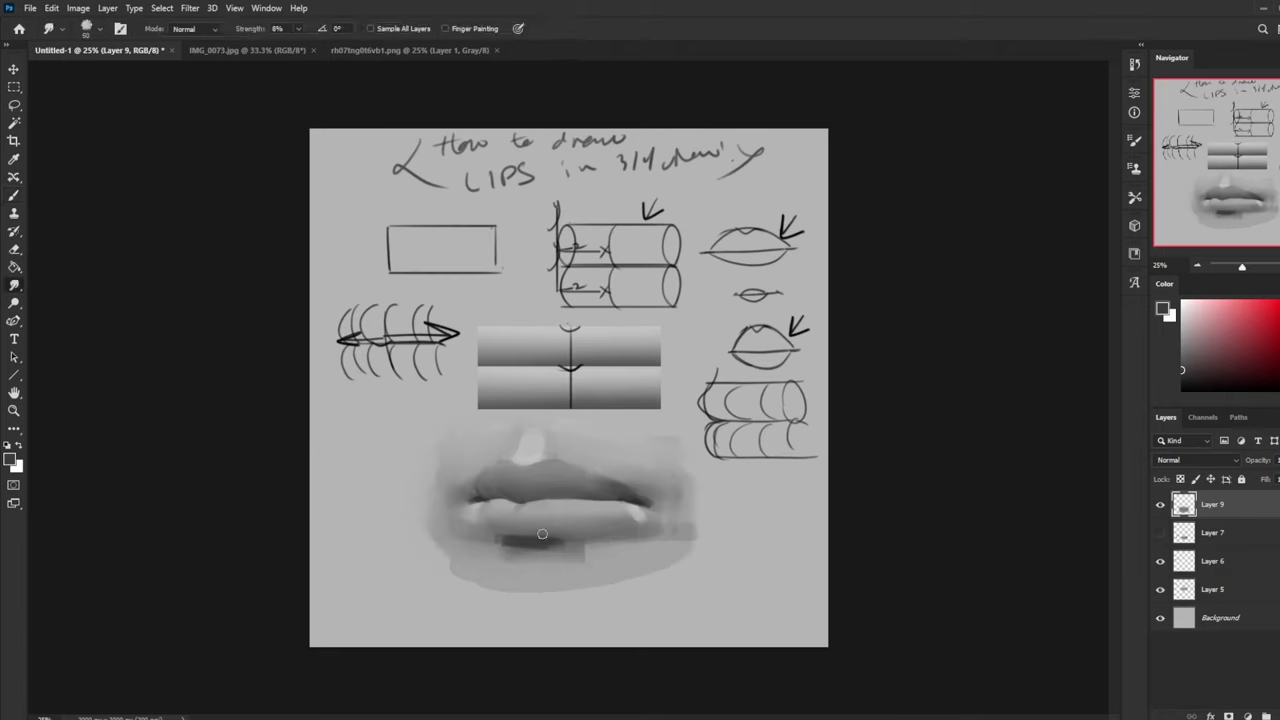
pyautogui.press(']')
pyautogui.moveTo(509, 547)
pyautogui.mouseDown()
pyautogui.moveTo(489, 541)
pyautogui.moveTo(521, 550)
pyautogui.moveTo(450, 535)
pyautogui.moveTo(540, 555)
pyautogui.moveTo(527, 547)
pyautogui.mouseUp()
pyautogui.press('[')
pyautogui.press('[')
pyautogui.press('[')
pyautogui.hotkey('ctrl', 'z')
pyautogui.hotkey('ctrl', 'z')
# Step: Repaint the lower lip's bottom edge and the shadow beneath it with sampled greys
pyautogui.press('b')
pyautogui.keyDown('alt'); pyautogui.click(523, 530); pyautogui.keyUp('alt')
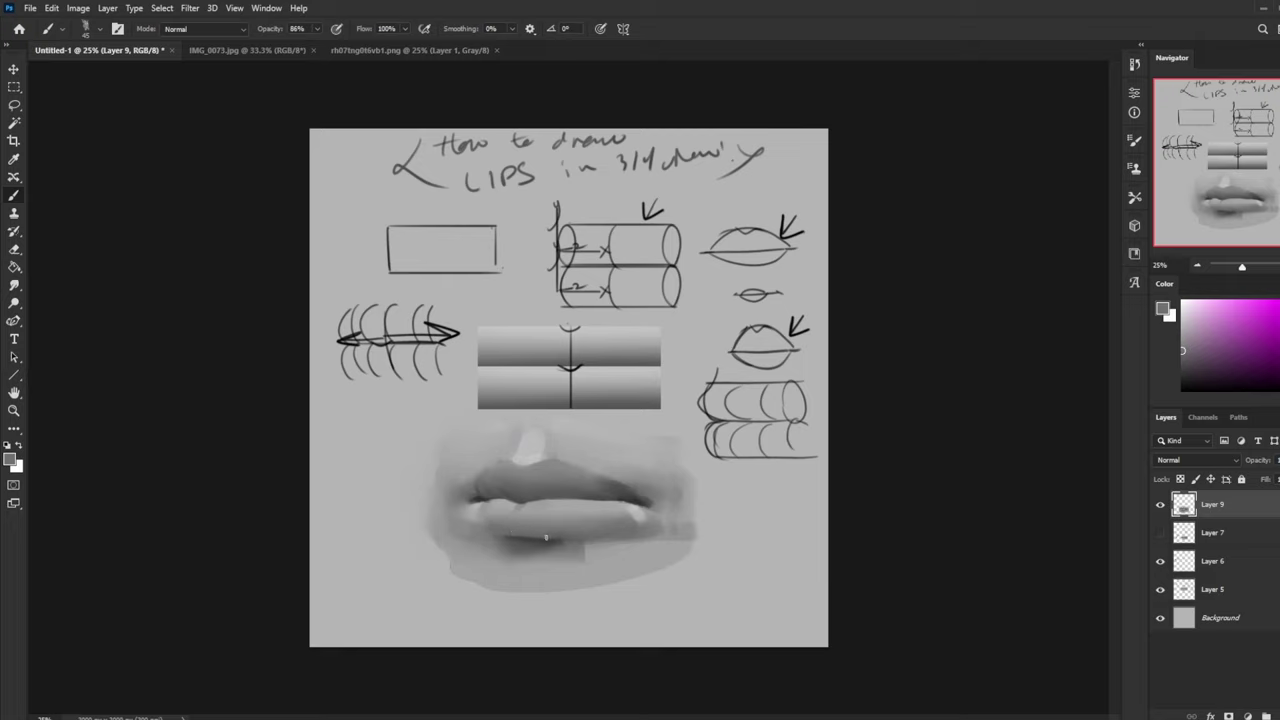
pyautogui.moveTo(505, 533); pyautogui.dragTo(559, 540)
pyautogui.keyDown('alt'); pyautogui.click(499, 545); pyautogui.keyUp('alt')
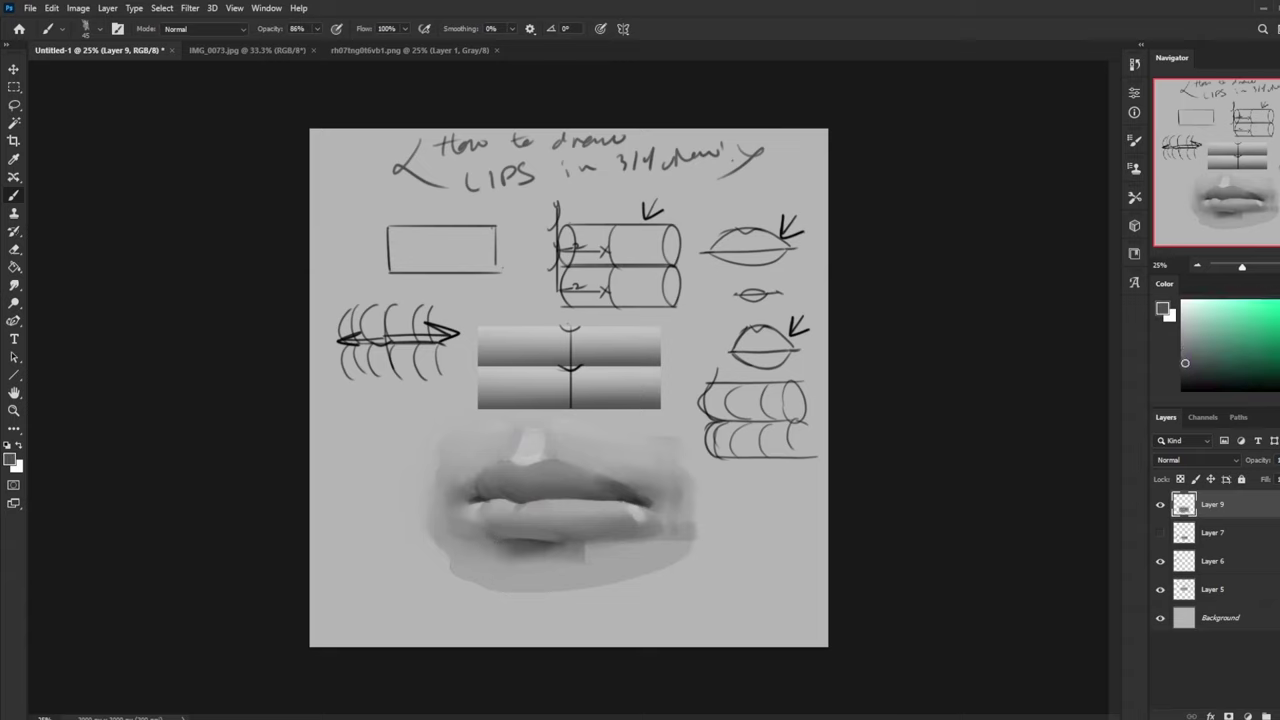
pyautogui.keyDown('alt'); pyautogui.click(572, 553); pyautogui.keyUp('alt')
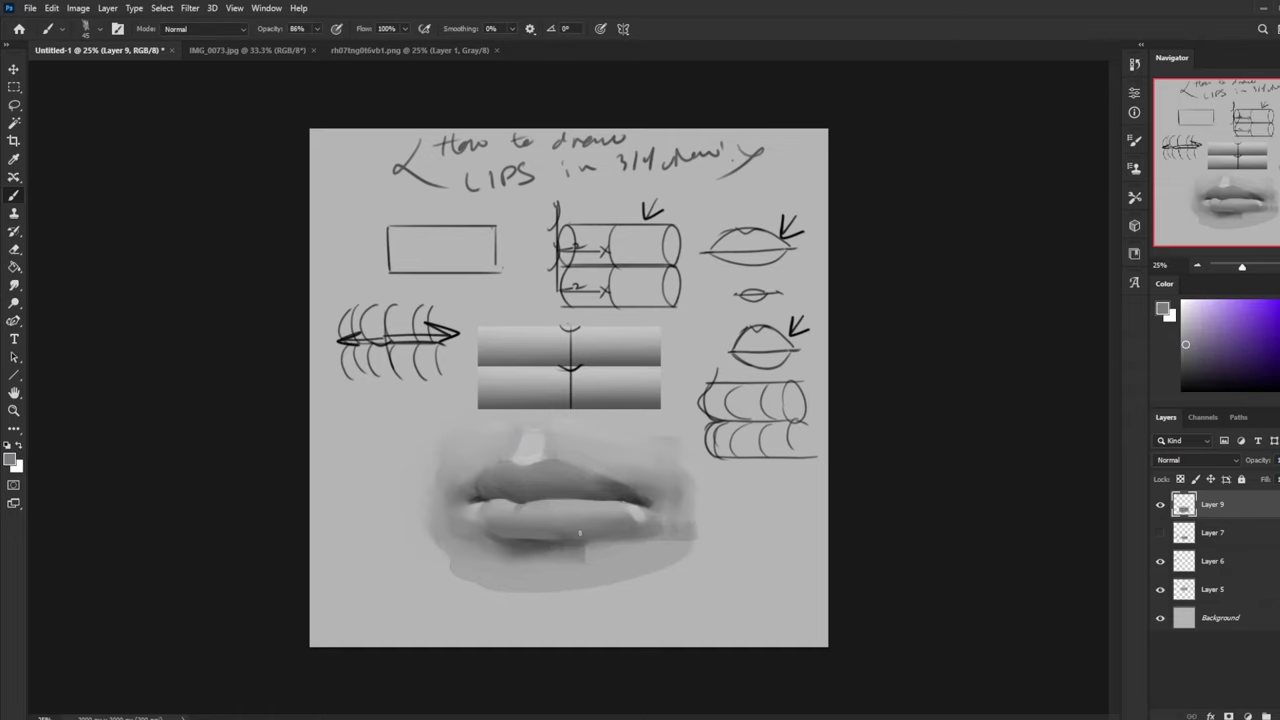
# Step: Paint darker shading on both sides below the lower lip and a light patch on the chin
pyautogui.hotkey('ctrl', '-')
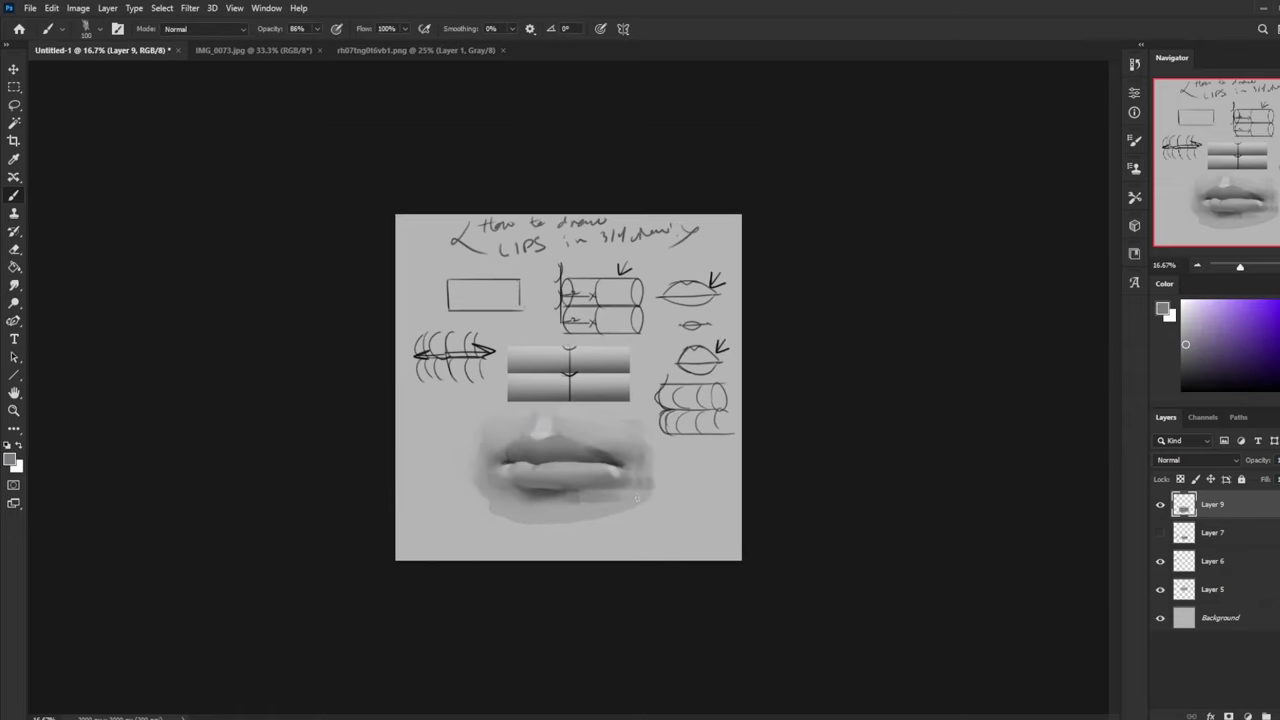
pyautogui.keyDown('alt'); pyautogui.click(560, 492); pyautogui.keyUp('alt')
pyautogui.moveTo(574, 494); pyautogui.dragTo(628, 501)
pyautogui.keyDown('alt'); pyautogui.click(540, 427); pyautogui.keyUp('alt')
pyautogui.moveTo(526, 513)
pyautogui.mouseDown()
pyautogui.moveTo(575, 518)
pyautogui.moveTo(526, 503)
pyautogui.moveTo(570, 502)
pyautogui.moveTo(488, 507)
pyautogui.moveTo(644, 499)
pyautogui.mouseUp()
pyautogui.keyDown('alt'); pyautogui.click(552, 494); pyautogui.keyUp('alt')
pyautogui.keyDown('alt'); pyautogui.click(548, 494); pyautogui.keyUp('alt')
pyautogui.keyDown('alt'); pyautogui.click(523, 499); pyautogui.keyUp('alt')
pyautogui.keyDown('alt'); pyautogui.click(488, 500); pyautogui.keyUp('alt')
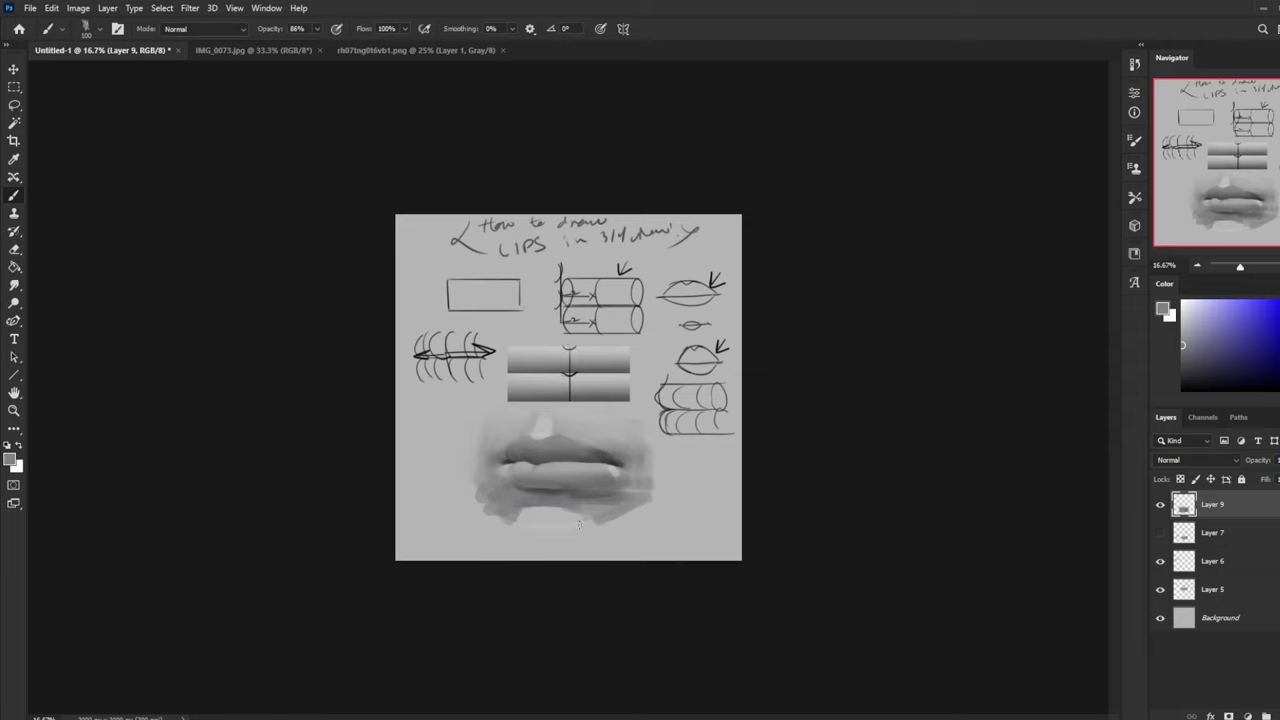
pyautogui.keyDown('alt'); pyautogui.click(523, 497); pyautogui.keyUp('alt')
# Step: Smudge the shading around the chin outward to blend it into the surrounding skin
pyautogui.click(14, 285)
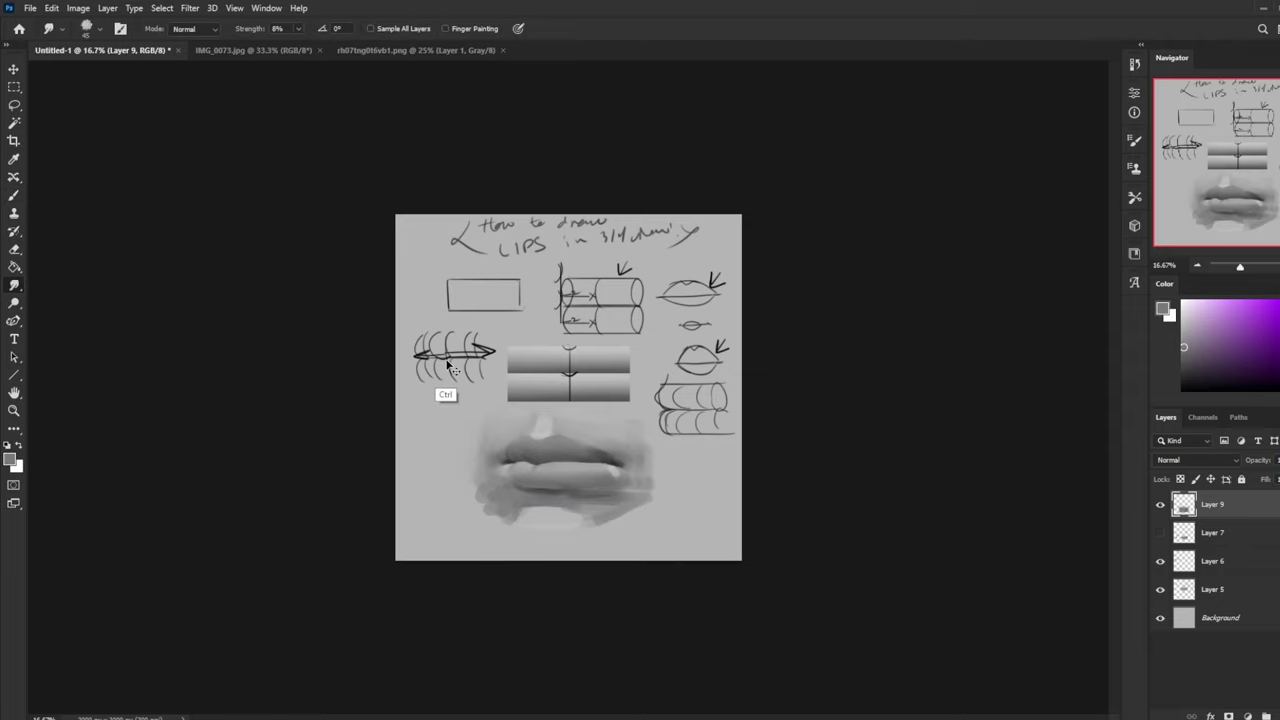
pyautogui.hotkey('ctrl', '+')
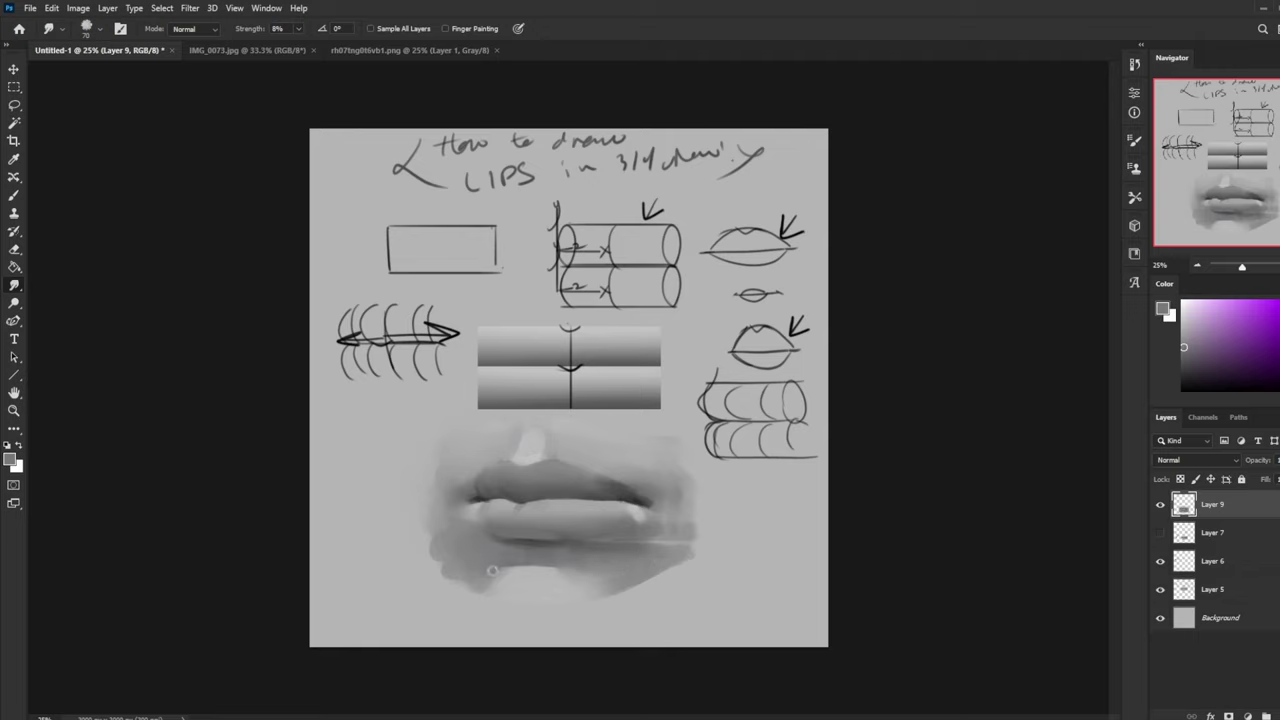
pyautogui.moveTo(476, 610); pyautogui.dragTo(410, 521)
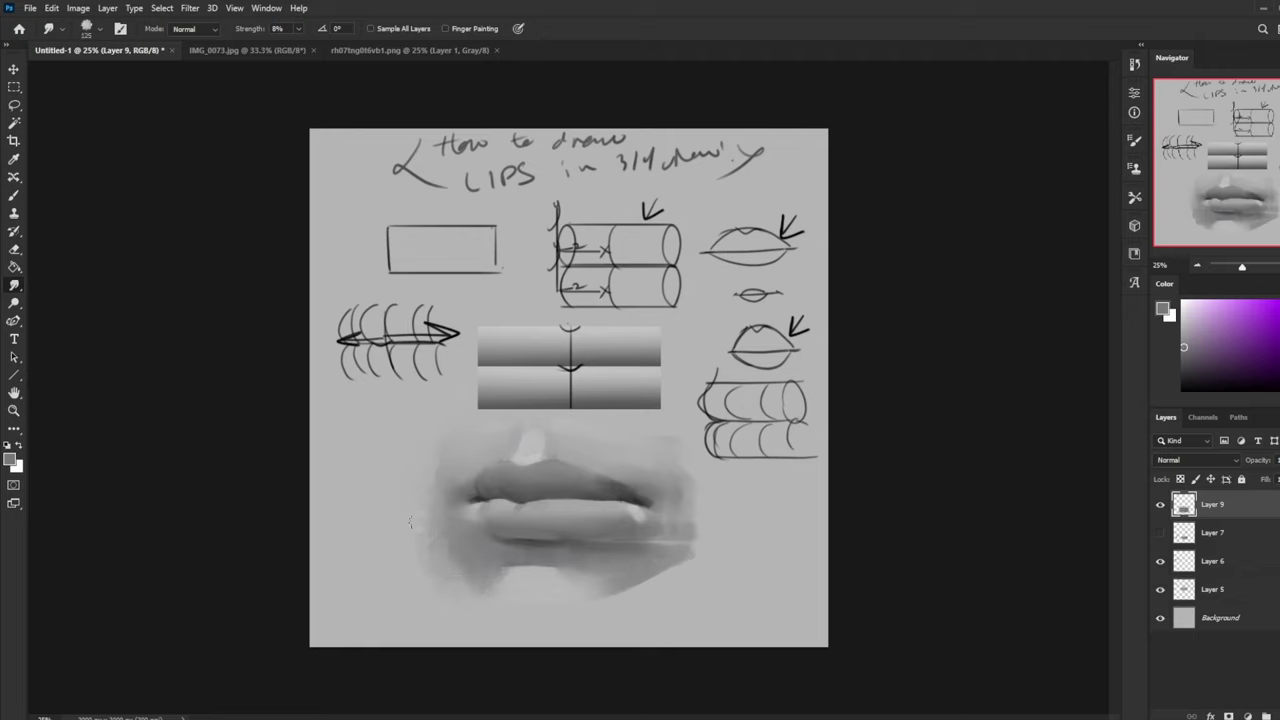
pyautogui.press('[')
pyautogui.press('[')
pyautogui.press('[')
pyautogui.press('[')
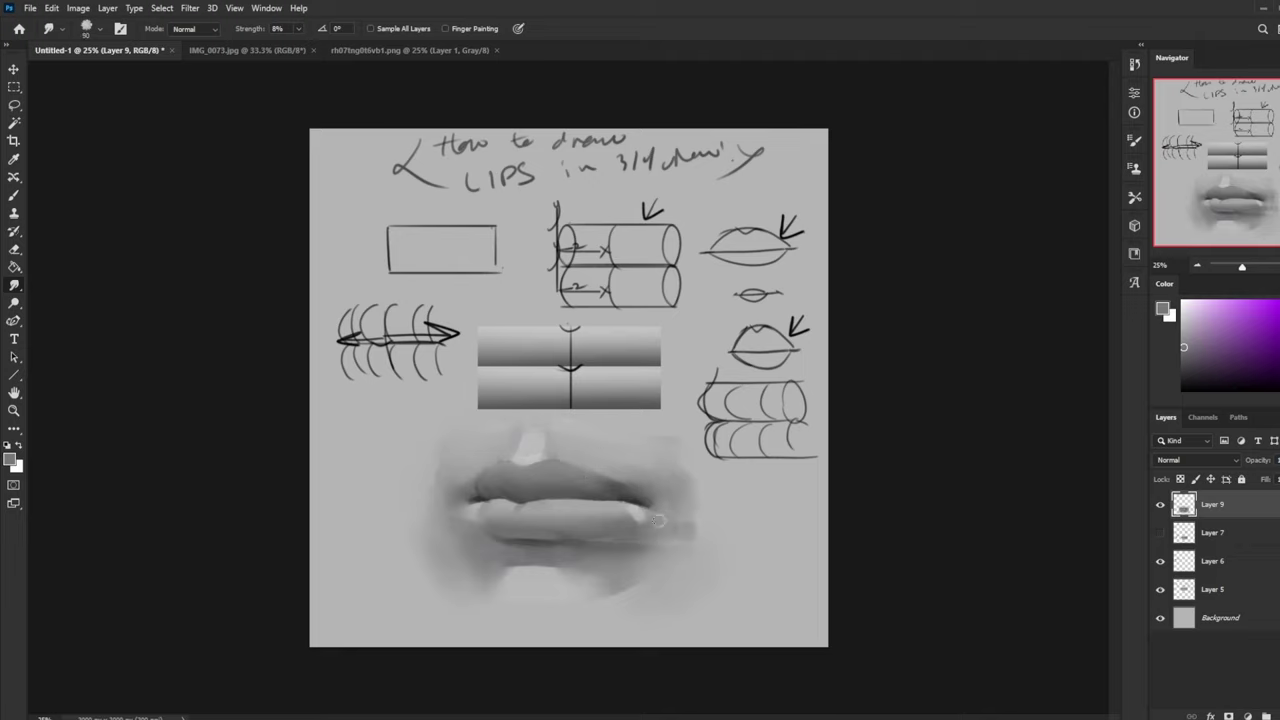
# Step: Paint a light plane from the far mouth corner down along the lower lip using sampled light grey
pyautogui.press('b')
pyautogui.keyDown('alt'); pyautogui.click(626, 512); pyautogui.keyUp('alt')
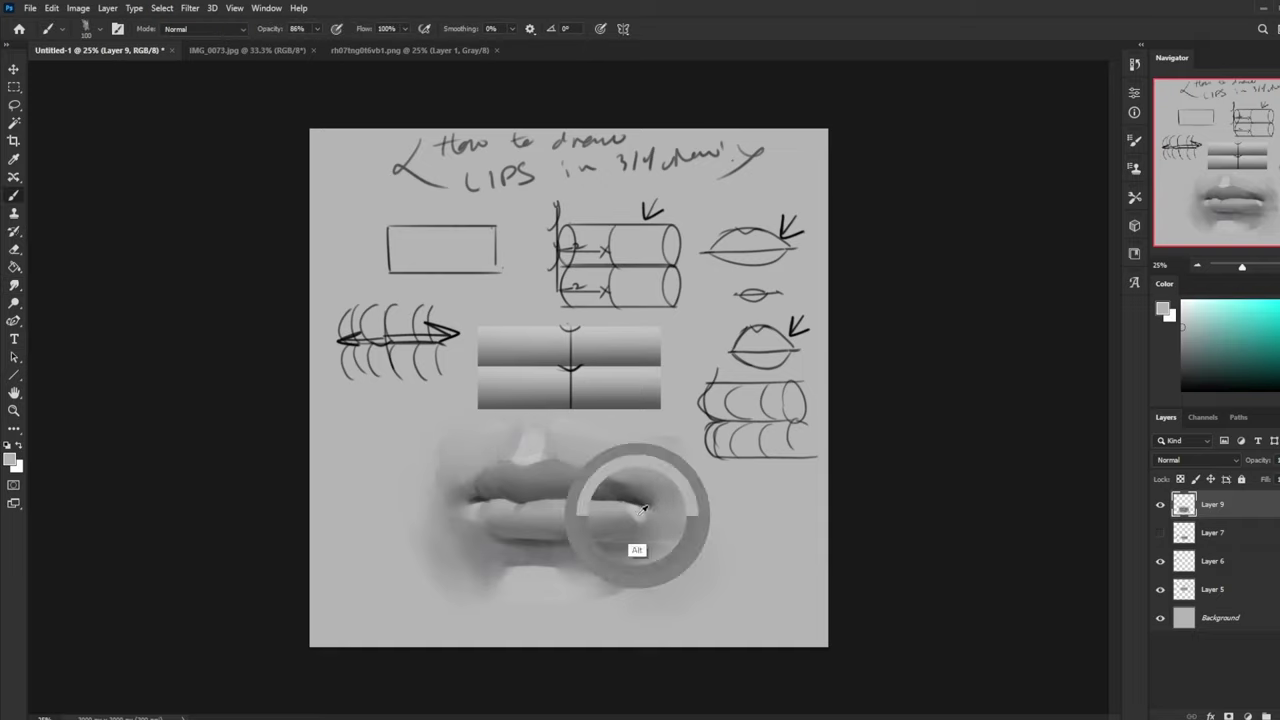
pyautogui.keyDown('alt'); pyautogui.click(472, 540); pyautogui.keyUp('alt')
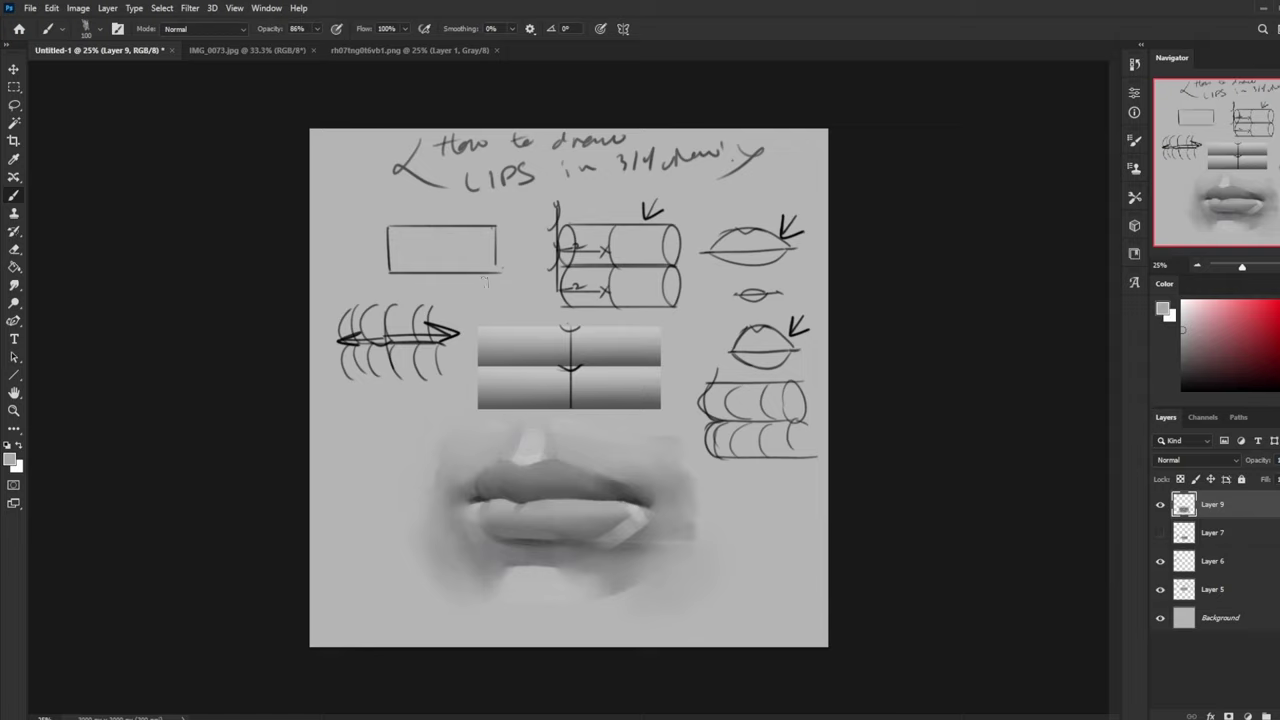
# Step: Touch up the lips' near end with sampled greys, flipping the canvas horizontally to refine the upper lip
pyautogui.keyDown('alt'); pyautogui.click(500, 533); pyautogui.keyUp('alt')
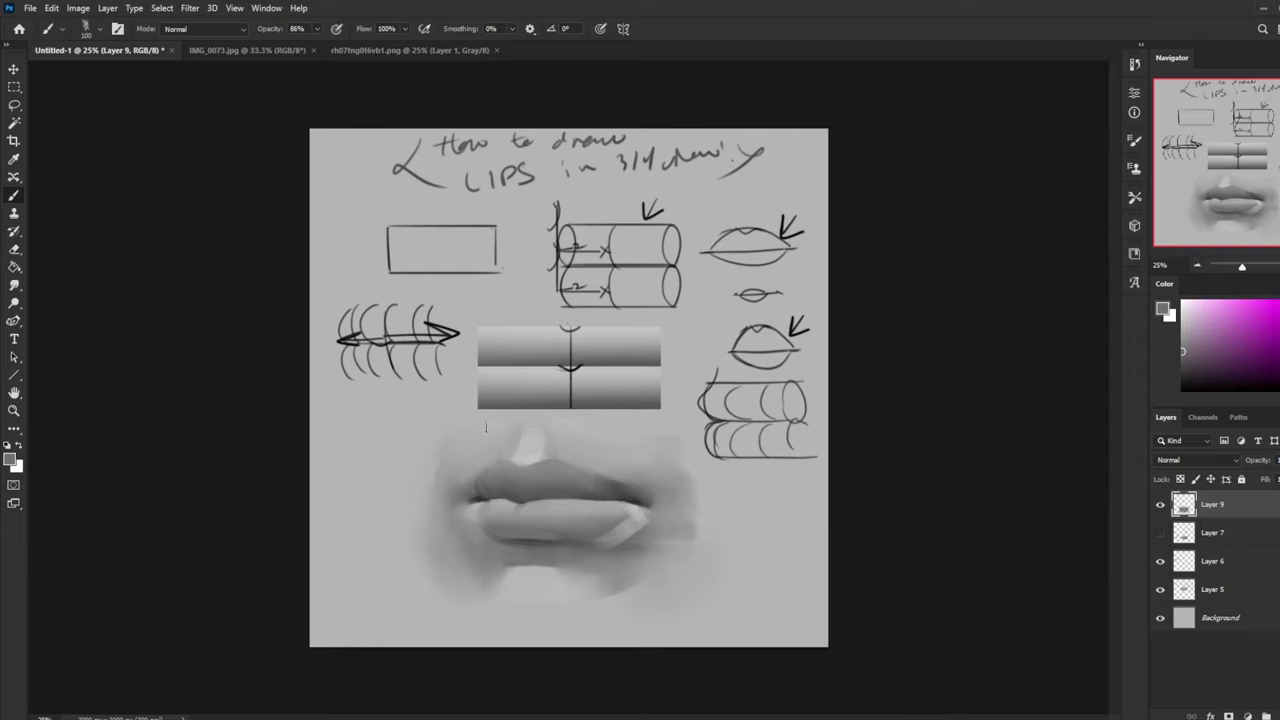
pyautogui.keyDown('alt'); pyautogui.click(483, 526); pyautogui.keyUp('alt')
pyautogui.keyDown('alt'); pyautogui.click(488, 520); pyautogui.keyUp('alt')
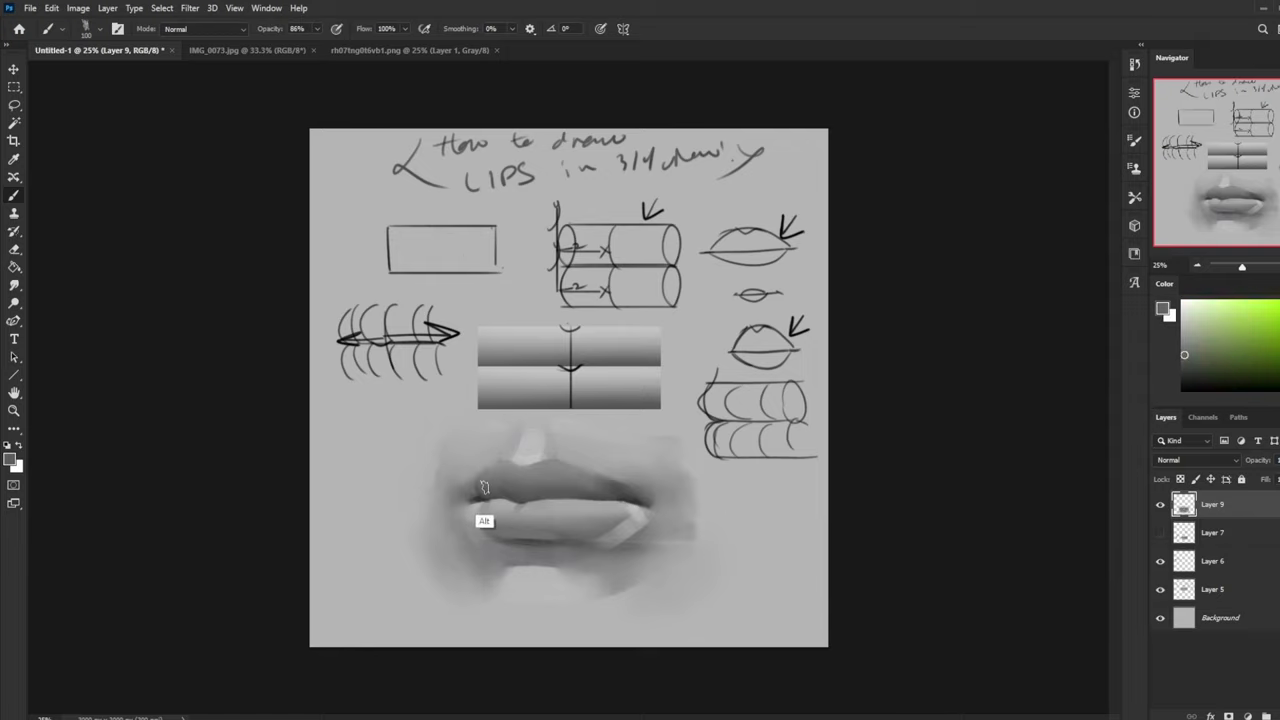
pyautogui.keyDown('alt'); pyautogui.click(557, 470); pyautogui.keyUp('alt')
pyautogui.hotkey('ctrl', 'shift', 'h')
pyautogui.keyDown('alt'); pyautogui.click(650, 479); pyautogui.keyUp('alt')
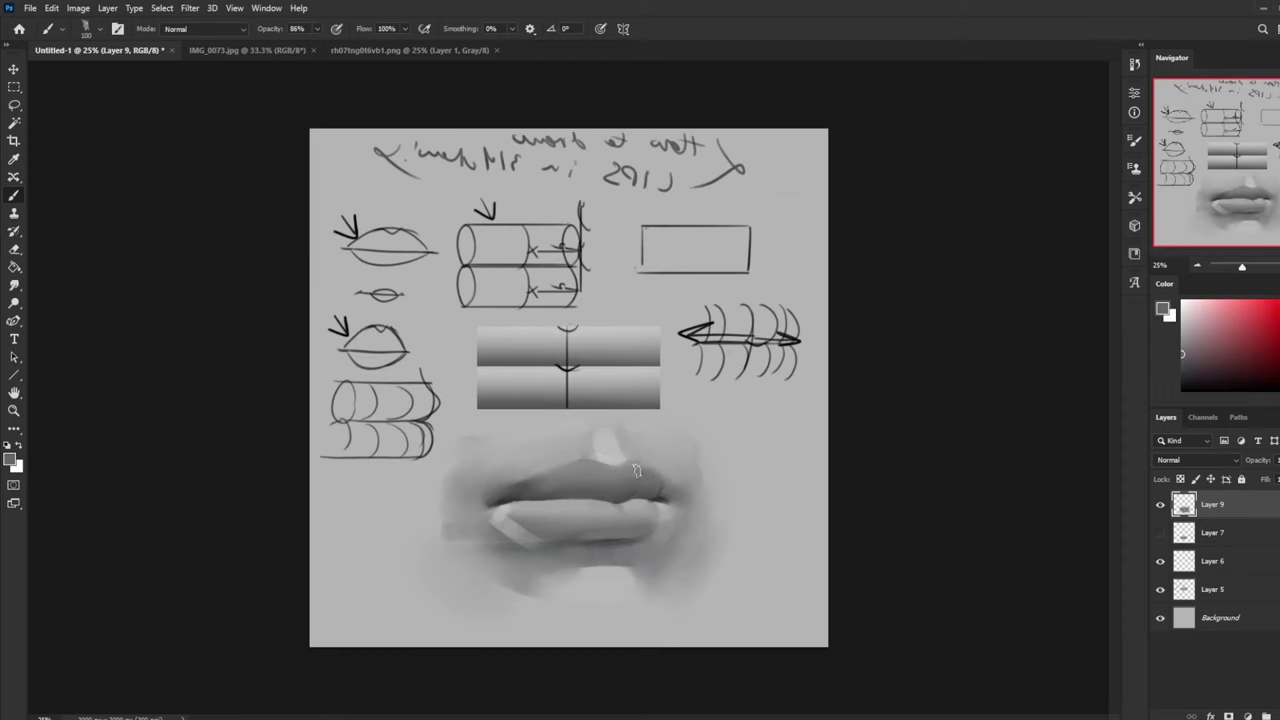
pyautogui.keyDown('alt'); pyautogui.click(642, 481); pyautogui.keyUp('alt')
pyautogui.keyDown('alt'); pyautogui.click(656, 482); pyautogui.keyUp('alt')
# Step: Switch to a round brush preset, sample the mouth corner's dark grey and set brush opacity to 40%
pyautogui.rightClick(652, 481)
pyautogui.click(699, 353)
pyautogui.click(944, 349)
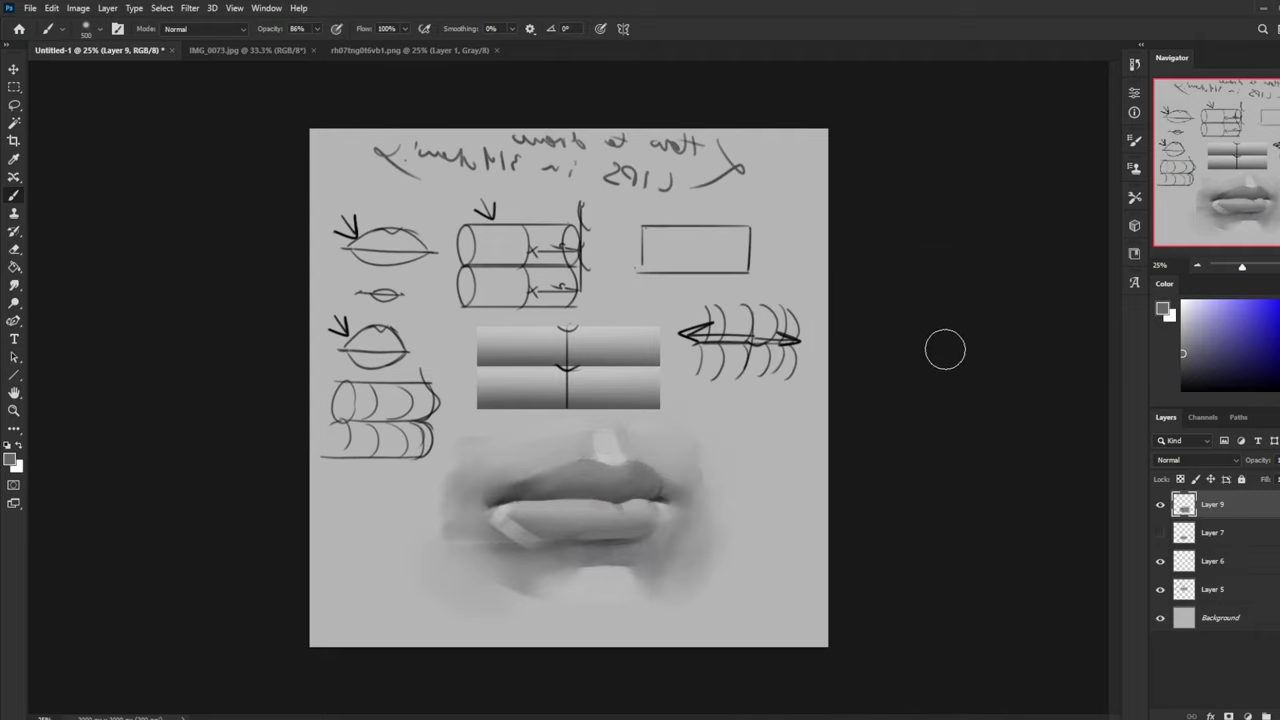
pyautogui.keyDown('alt'); pyautogui.click(507, 490); pyautogui.keyUp('alt')
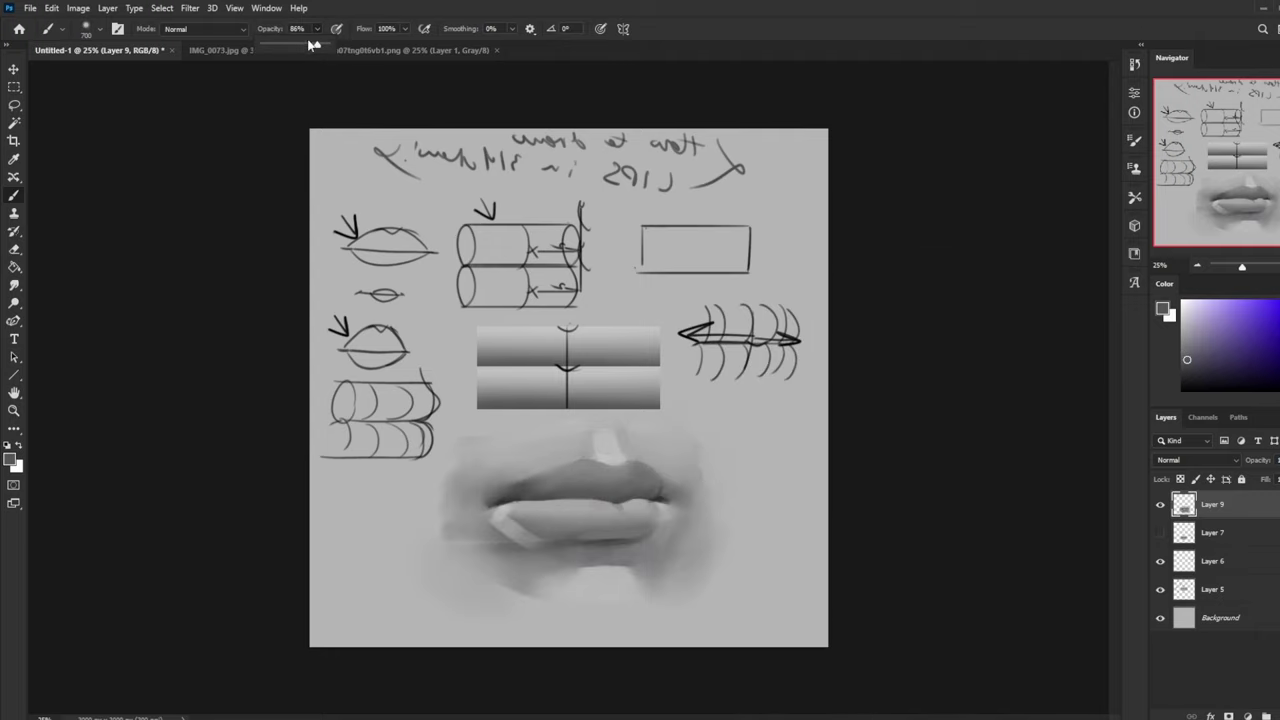
pyautogui.press('4')
# Step: Soften the shading around the far mouth corner with sampled grey, adjusting the brush size to 500
pyautogui.keyDown('alt'); pyautogui.click(505, 487); pyautogui.keyUp('alt')
pyautogui.press('[')
pyautogui.press('[')
pyautogui.press('[')
pyautogui.press('[')
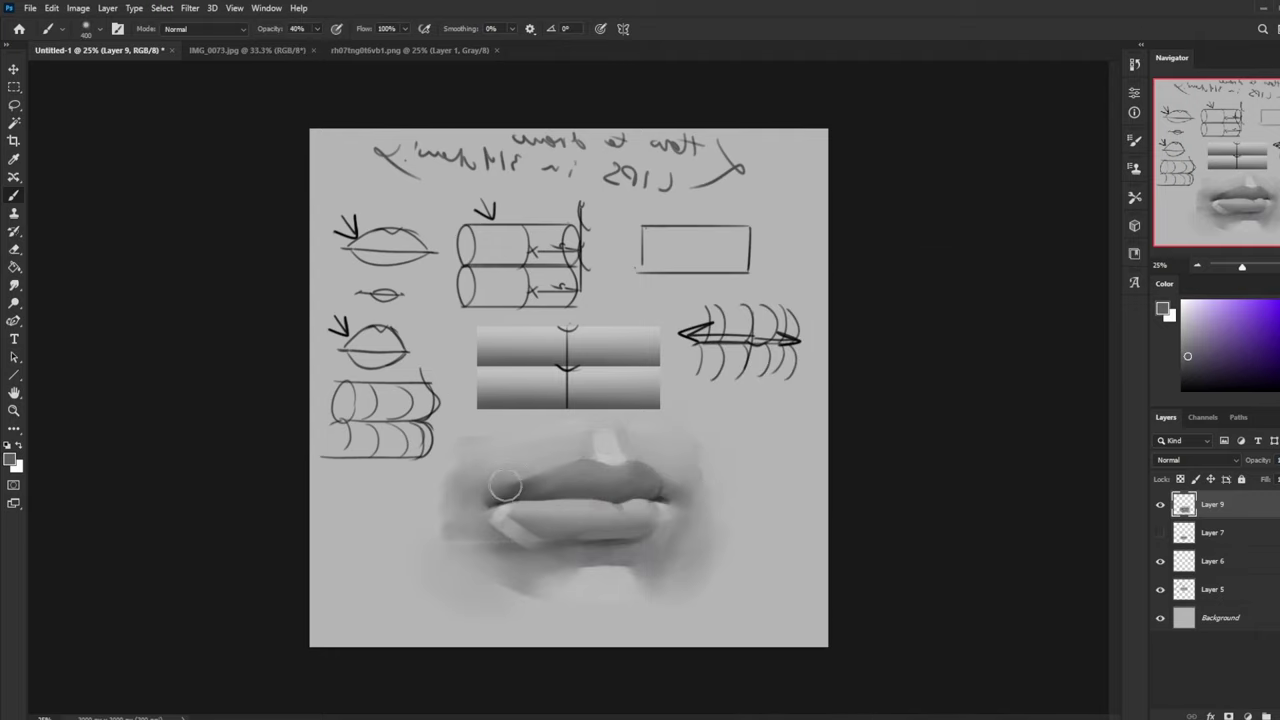
pyautogui.press('[')
pyautogui.press('[')
pyautogui.press(']')
pyautogui.press(']')
pyautogui.press(']')
pyautogui.press(']')
pyautogui.press(']')
pyautogui.press(']')
pyautogui.press('[')
# Step: Softly blend the upper lip near the philtrum and the skin above it with sampled light greys
pyautogui.keyDown('alt'); pyautogui.click(617, 490); pyautogui.keyUp('alt')
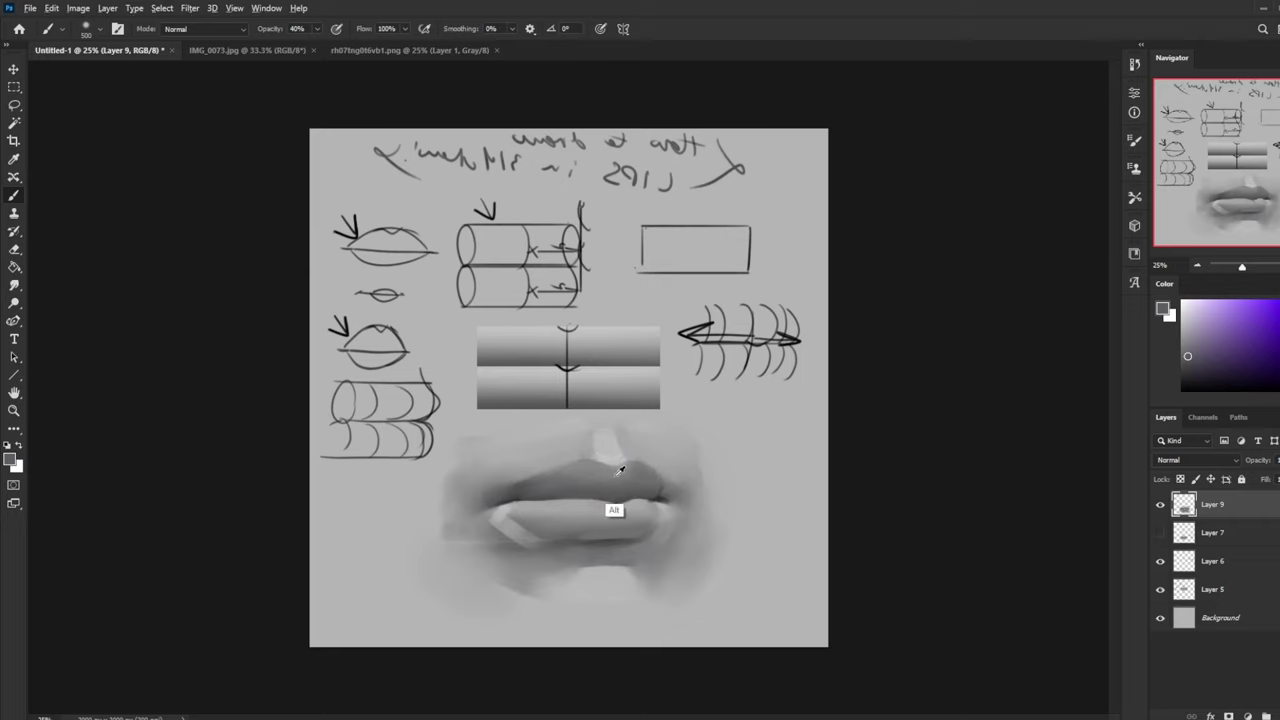
pyautogui.keyDown('alt'); pyautogui.click(615, 475); pyautogui.keyUp('alt')
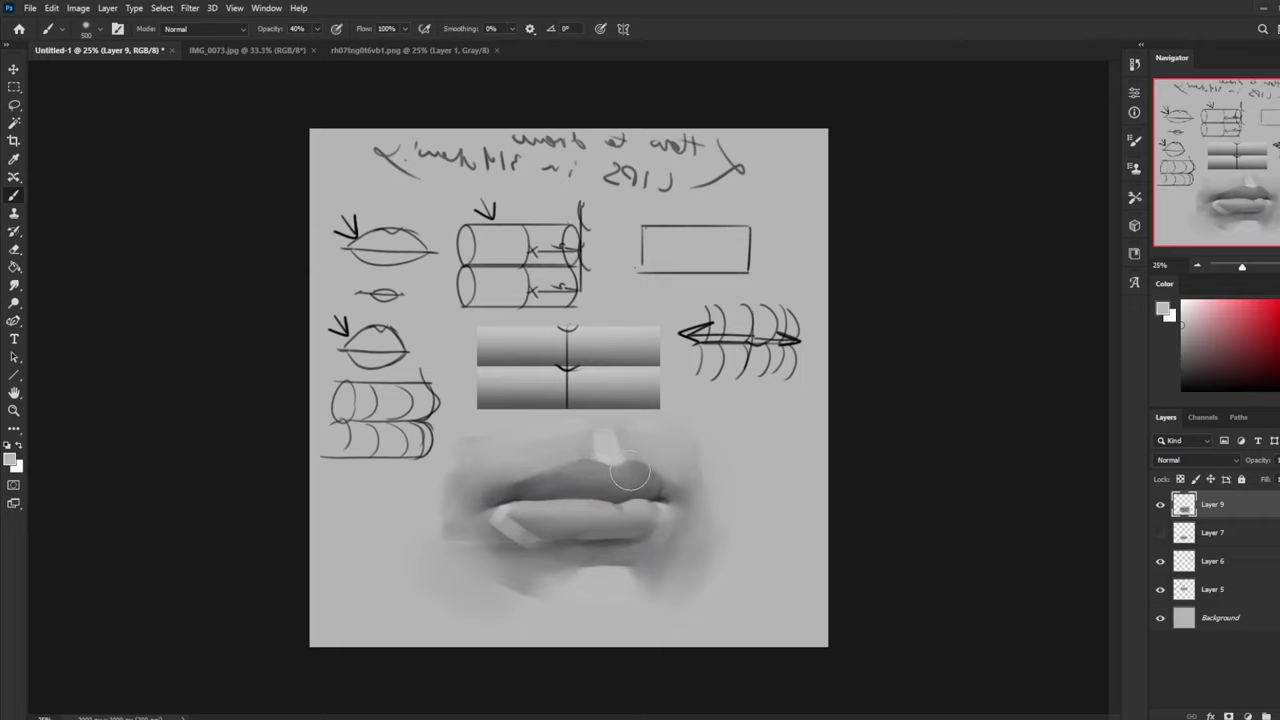
pyautogui.moveTo(638, 473); pyautogui.dragTo(643, 478)
pyautogui.press('alt')
pyautogui.keyDown('alt'); pyautogui.click(583, 448); pyautogui.keyUp('alt')
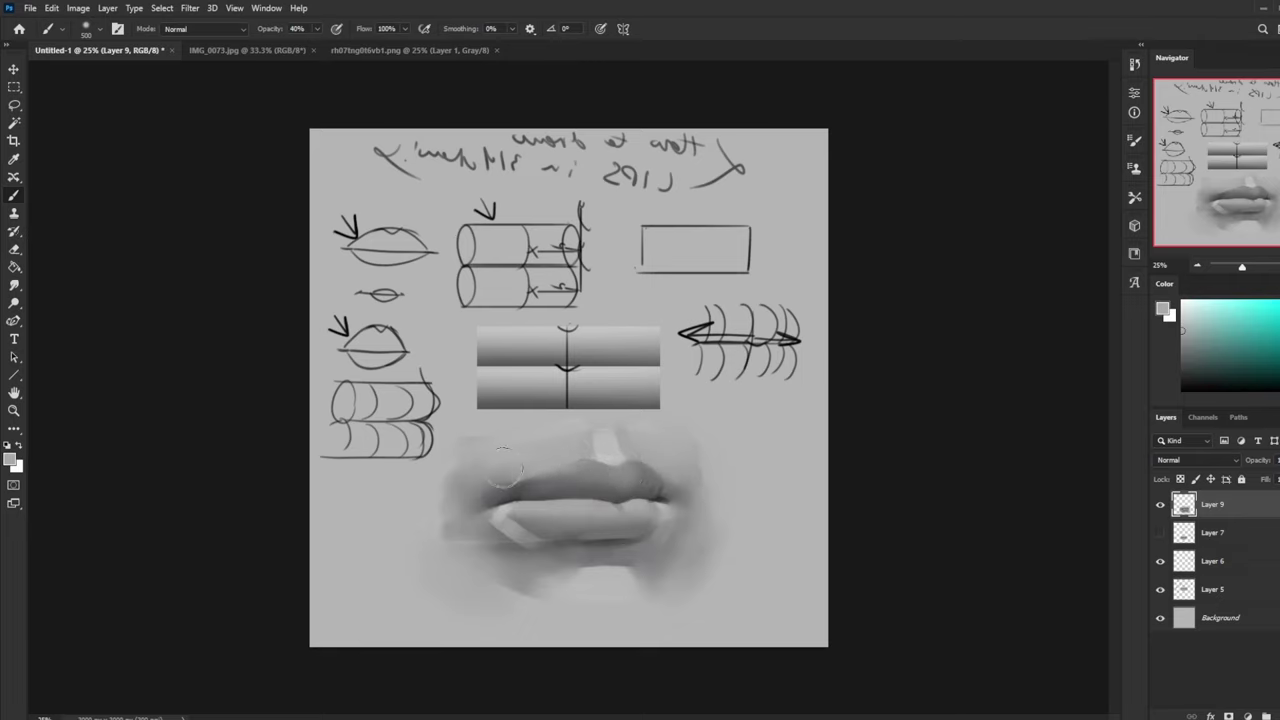
pyautogui.press('alt')
pyautogui.keyDown('alt'); pyautogui.click(585, 455); pyautogui.keyUp('alt')
pyautogui.press('ctrl')
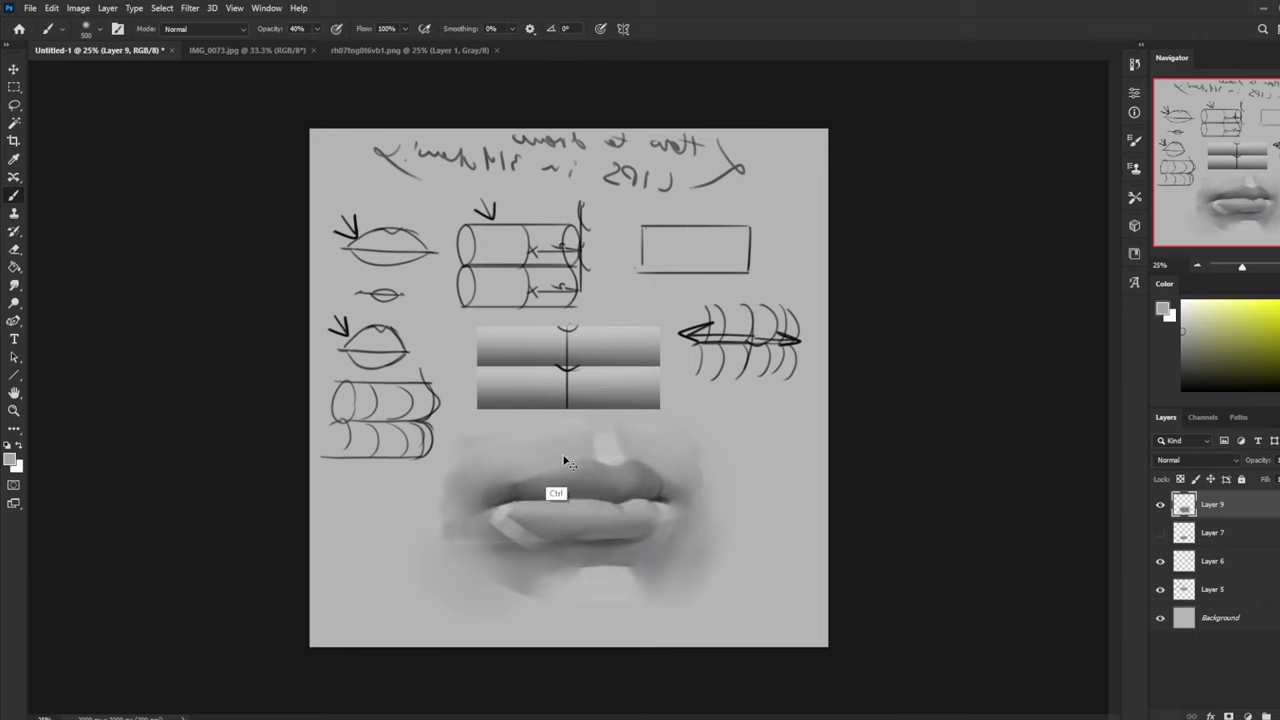
# Step: Blend the skin above the upper lip and around the mouth corner farther from the philtrum with sampled greys
pyautogui.press('alt')
pyautogui.keyDown('alt'); pyautogui.click(580, 452); pyautogui.keyUp('alt')
pyautogui.keyDown('alt'); pyautogui.click(555, 463); pyautogui.keyUp('alt')
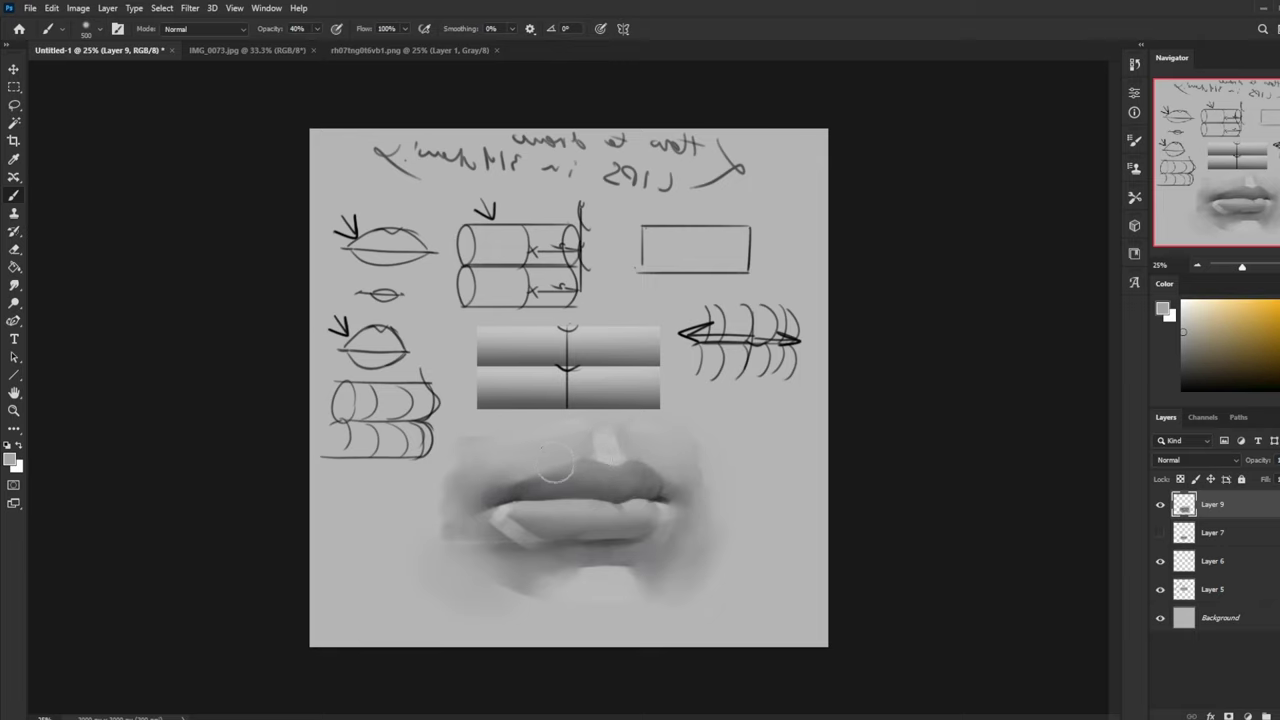
pyautogui.keyDown('alt'); pyautogui.click(519, 483); pyautogui.keyUp('alt')
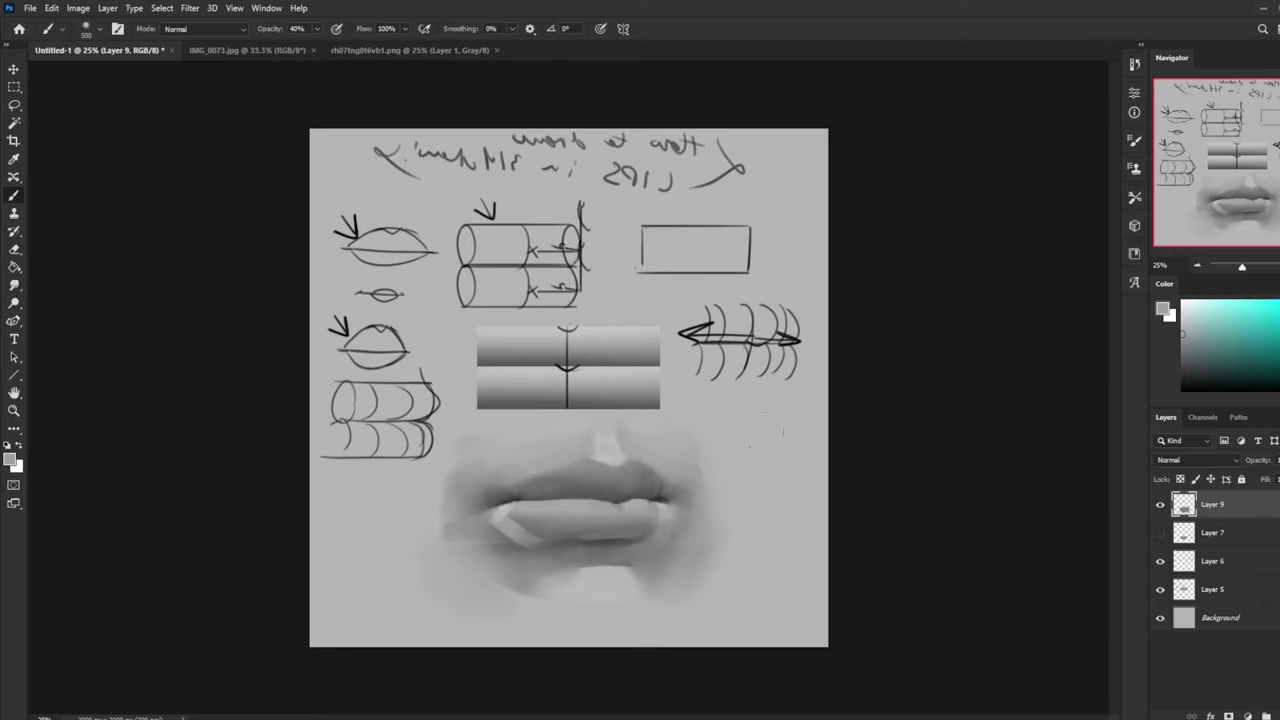
pyautogui.keyDown('alt'); pyautogui.click(520, 469); pyautogui.keyUp('alt')
pyautogui.moveTo(506, 489)
pyautogui.mouseDown()
pyautogui.moveTo(453, 501)
pyautogui.moveTo(502, 480)
pyautogui.moveTo(498, 522)
pyautogui.mouseUp()
# Step: Liquify the mouth corner farther from the philtrum with a small brush, nudging the lower lip's edge upward, and apply the result
pyautogui.click(189, 8)
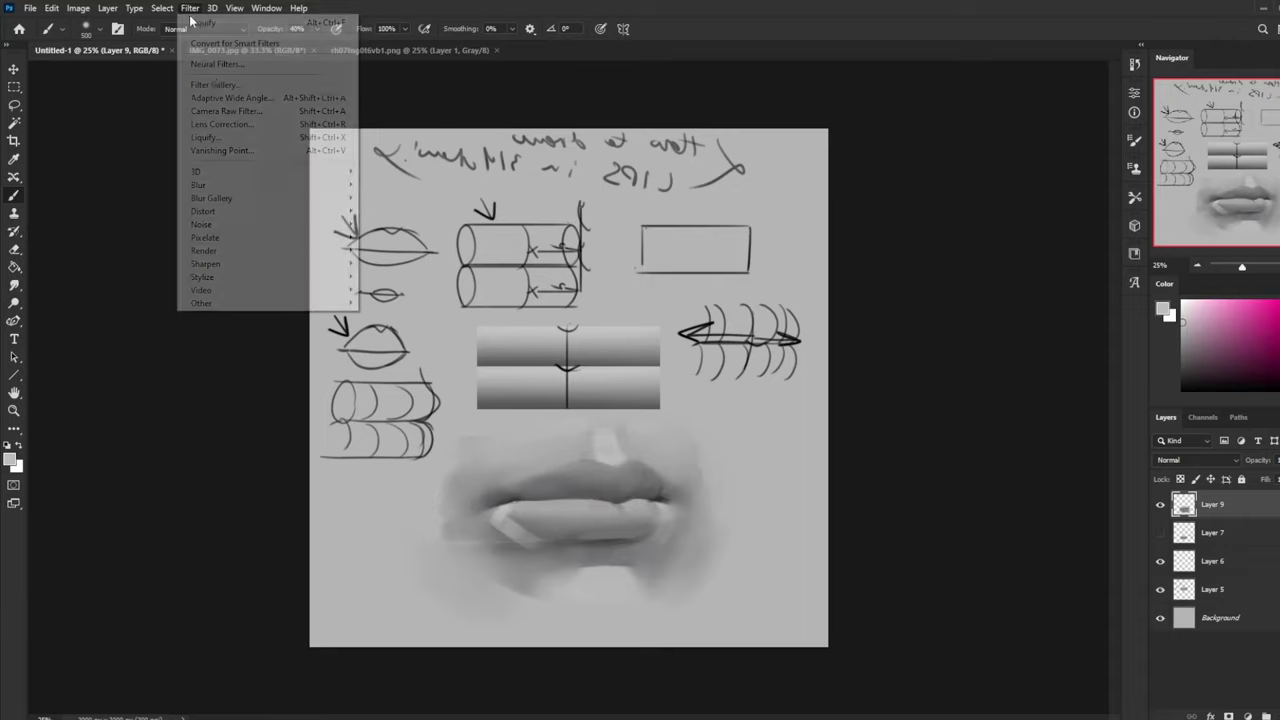
pyautogui.click(227, 143)
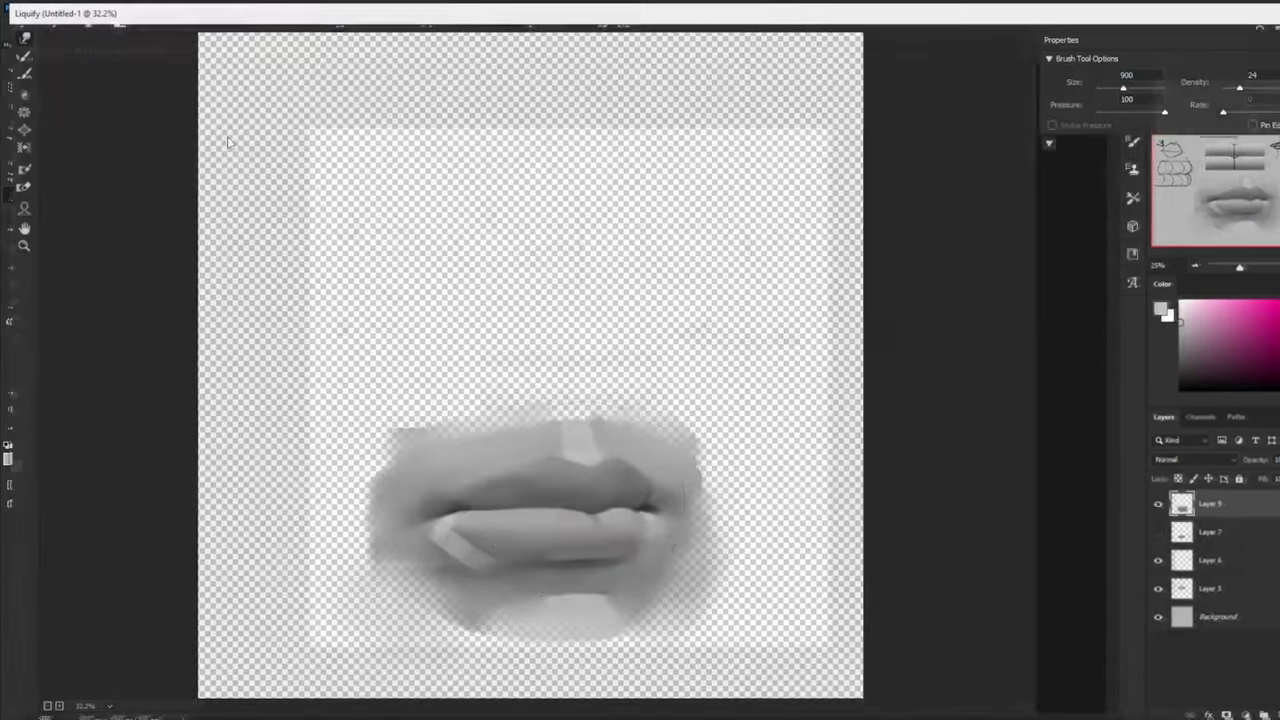
pyautogui.press('[')
pyautogui.press('[')
pyautogui.press('[')
pyautogui.press('[')
pyautogui.press('[')
pyautogui.press('[')
pyautogui.press('[')
pyautogui.press('[')
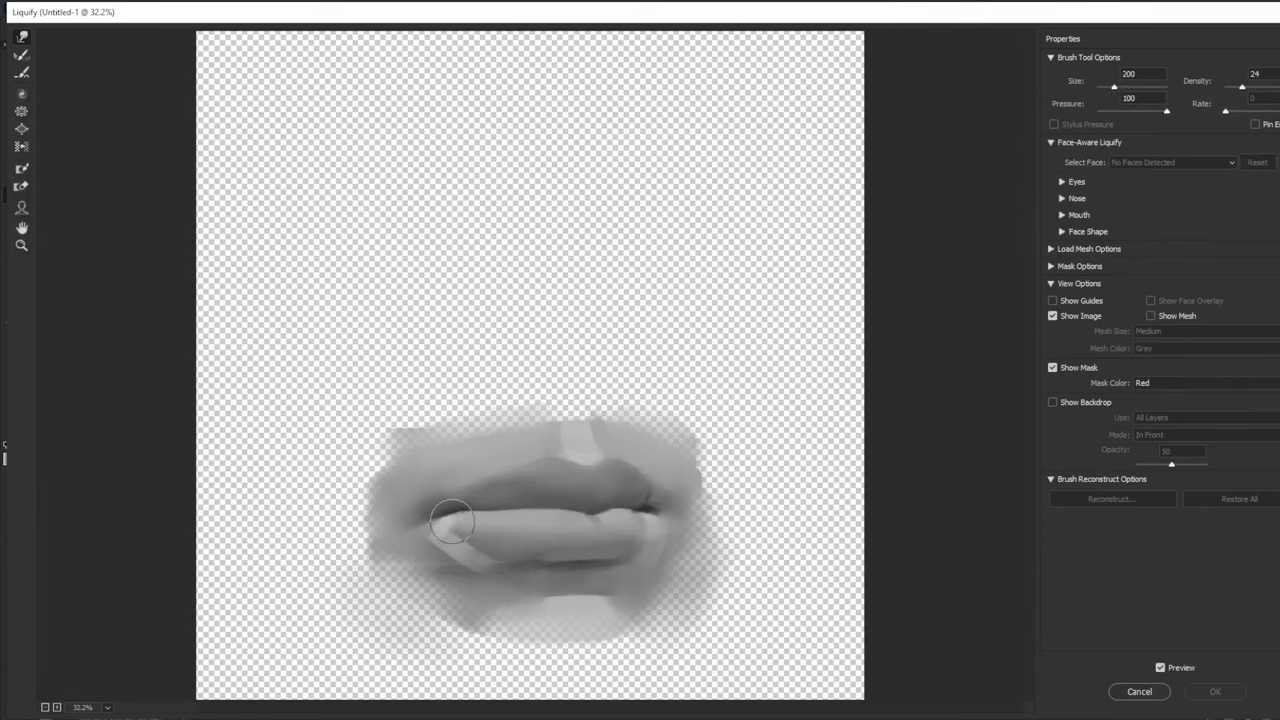
pyautogui.moveTo(451, 527); pyautogui.dragTo(453, 512)
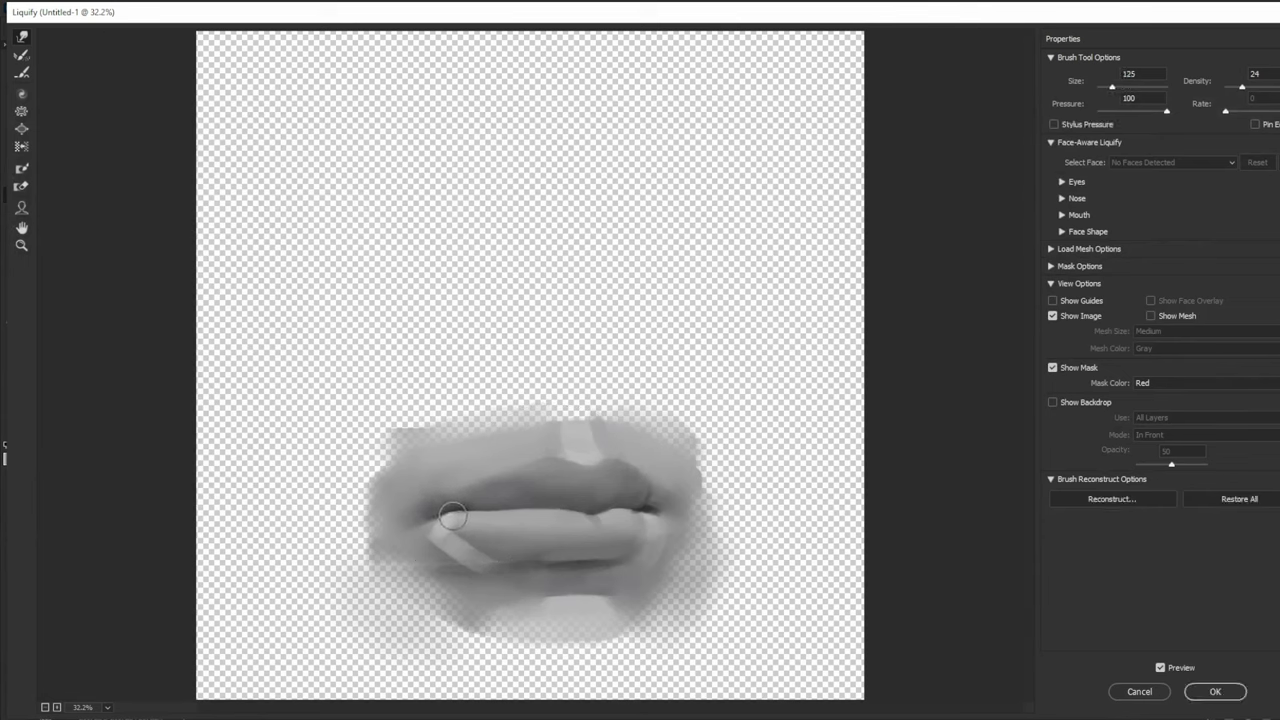
pyautogui.press(']')
pyautogui.press(']')
pyautogui.press(']')
pyautogui.press('[')
pyautogui.press('[')
pyautogui.press('[')
pyautogui.click(1215, 691)
# Step: Touch up the lips' end nearest the philtrum with sampled greys, raising the brush opacity to 73%
pyautogui.keyDown('alt'); pyautogui.click(652, 510); pyautogui.keyUp('alt')
pyautogui.moveTo(656, 498); pyautogui.dragTo(682, 504)
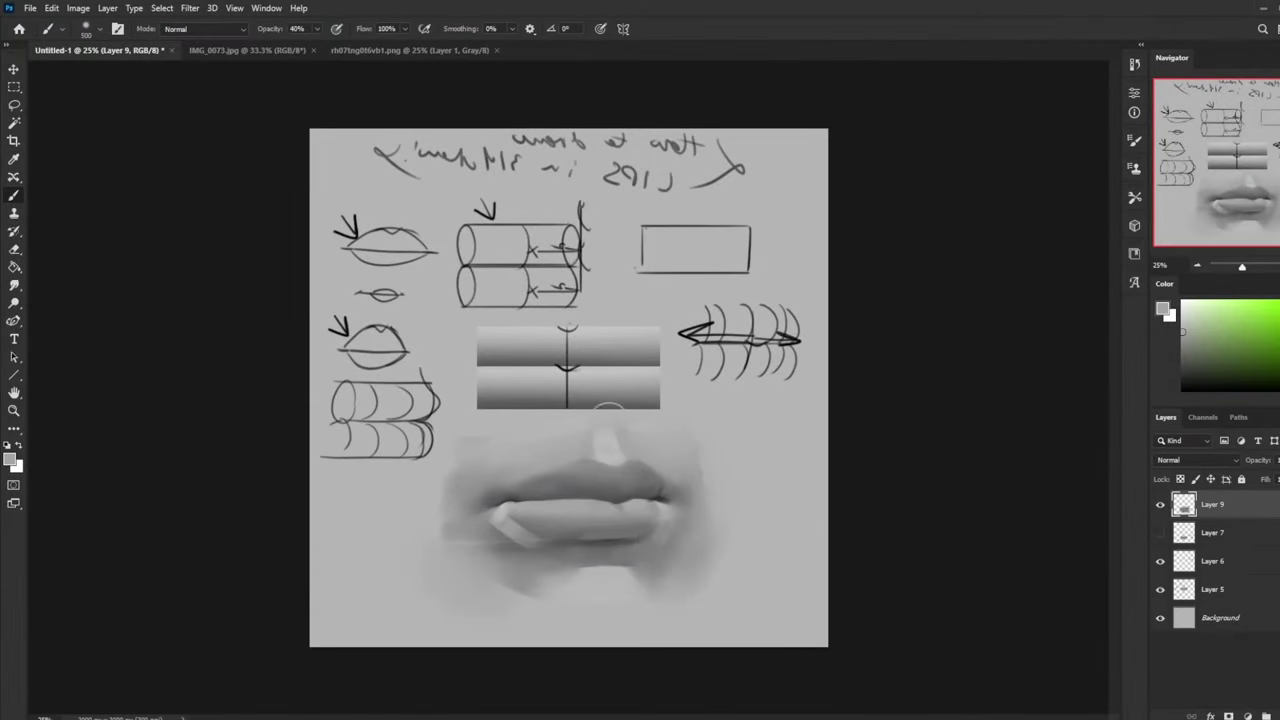
pyautogui.press('p')
pyautogui.press('b')
pyautogui.click(317, 28)
pyautogui.keyDown('alt'); pyautogui.click(655, 544); pyautogui.keyUp('alt')
pyautogui.press(']')
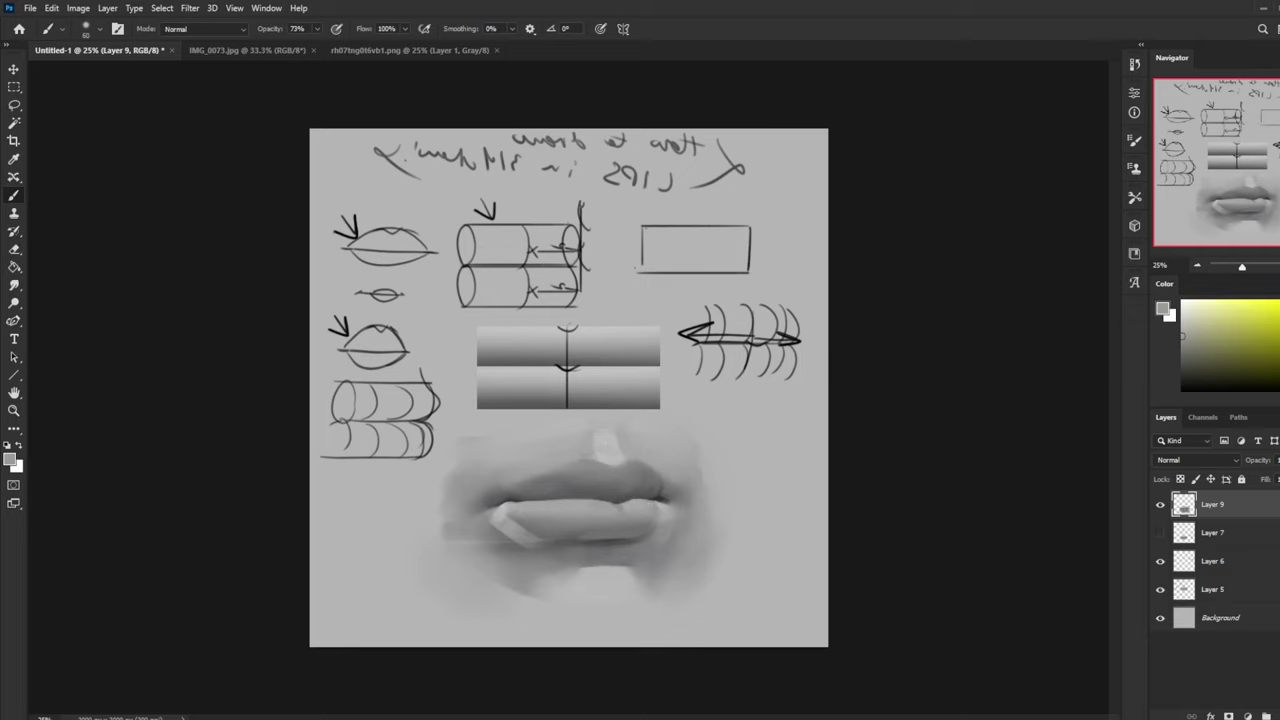
pyautogui.keyDown('alt'); pyautogui.click(657, 522); pyautogui.keyUp('alt')
# Step: Smudge the upper lip near the philtrum and refine its outer edge with a sampled grey
pyautogui.press('r')
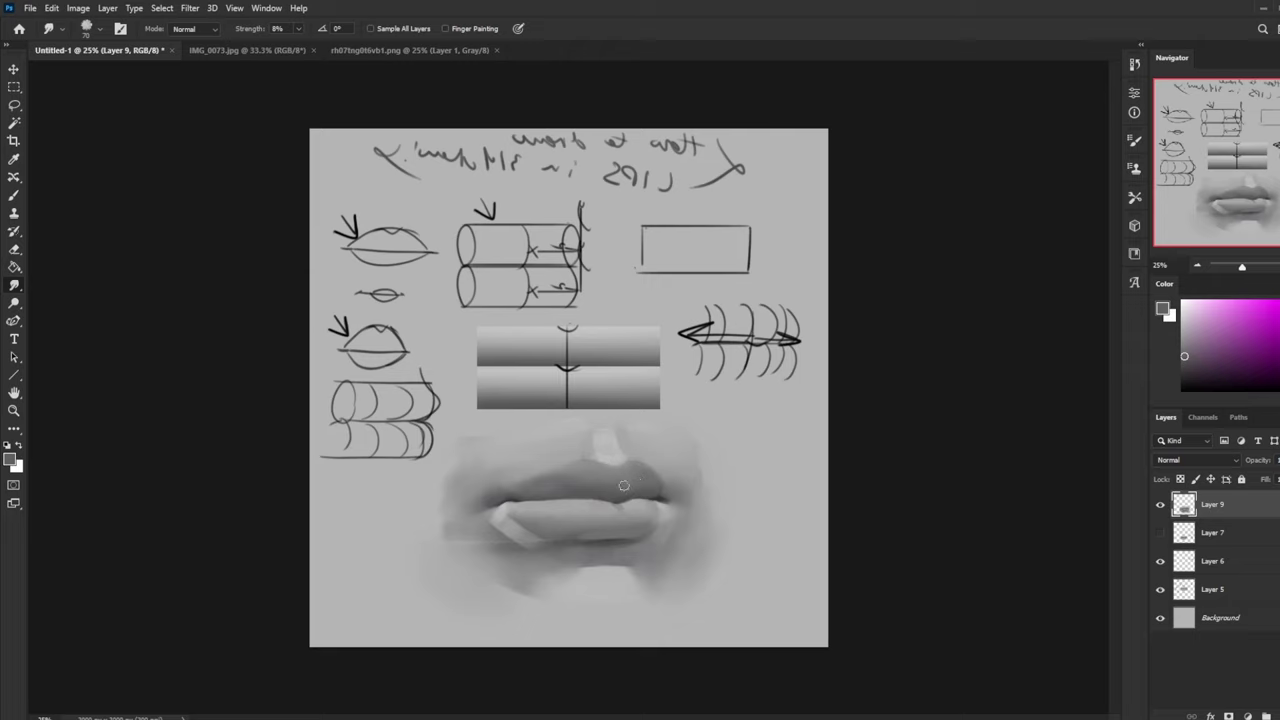
pyautogui.press('b')
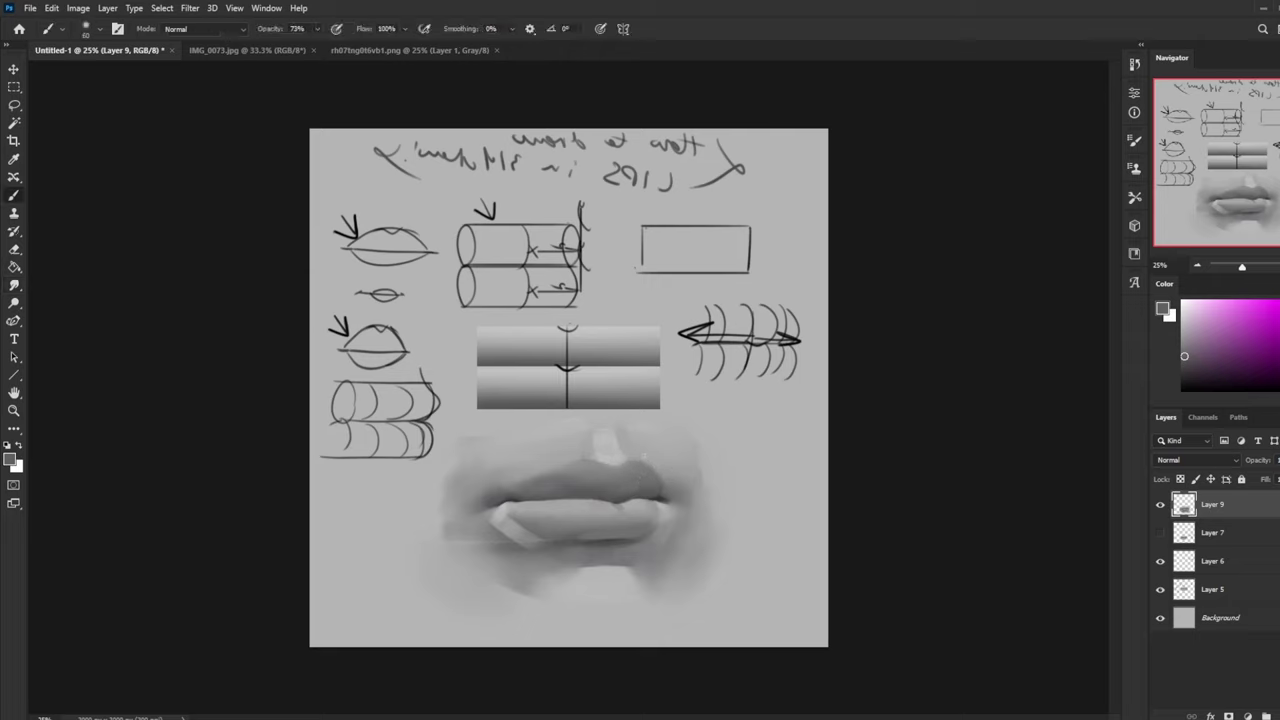
pyautogui.keyDown('alt'); pyautogui.click(640, 492); pyautogui.keyUp('alt')
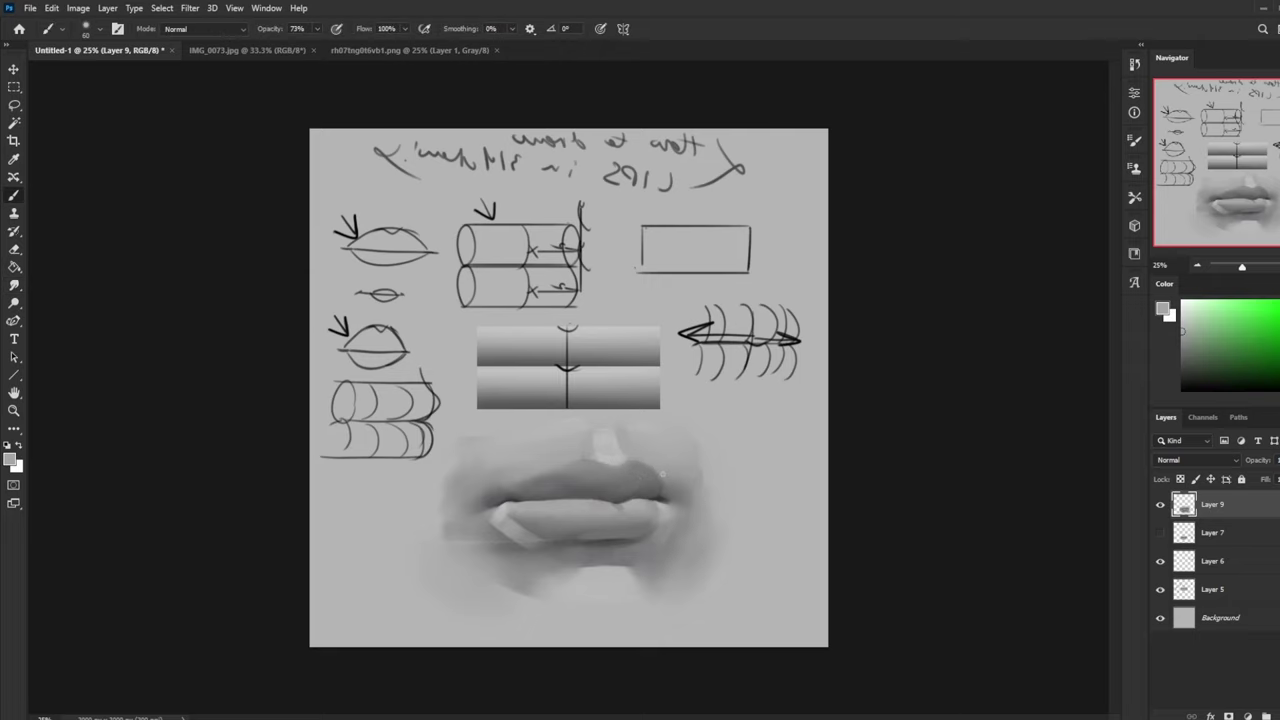
# Step: Soften the philtrum highlight with sampled light greys, using a larger round brush
pyautogui.keyDown('alt'); pyautogui.click(615, 460); pyautogui.keyUp('alt')
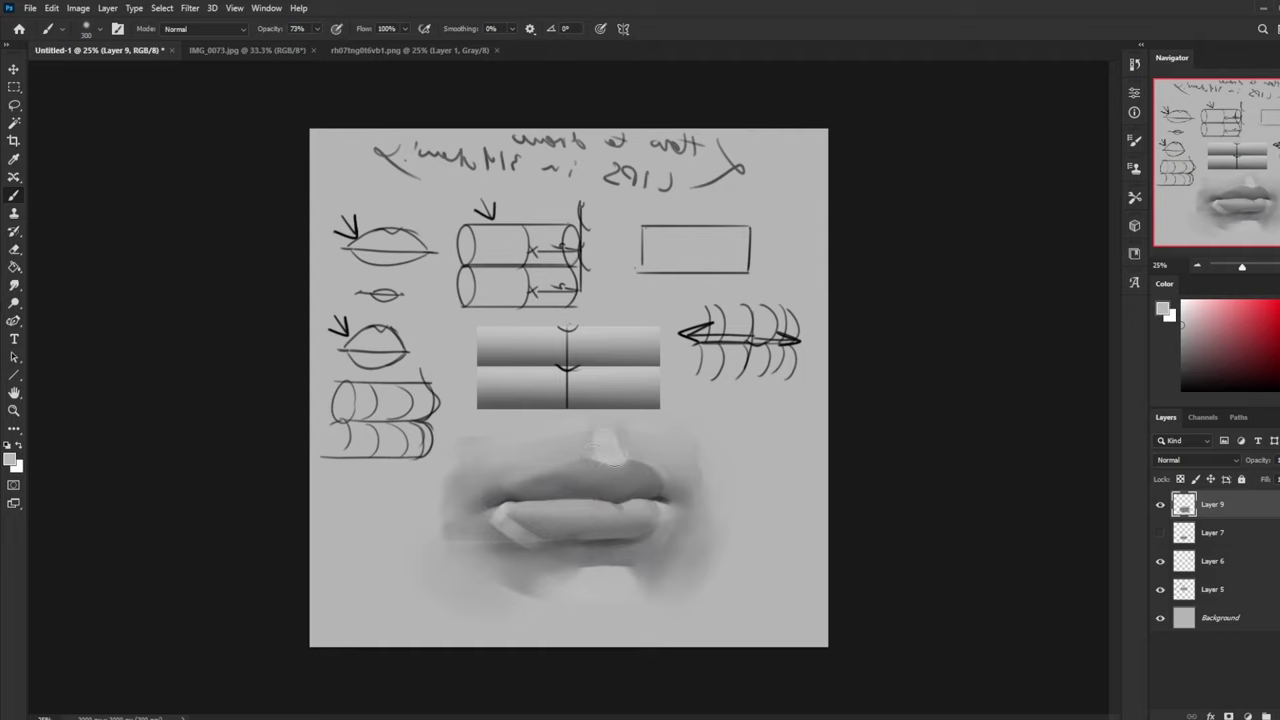
pyautogui.keyDown('alt'); pyautogui.click(609, 456); pyautogui.keyUp('alt')
pyautogui.hotkey('ctrl', '-')
pyautogui.press(']')
pyautogui.press(']')
pyautogui.press(']')
pyautogui.press(']')
pyautogui.press(']')
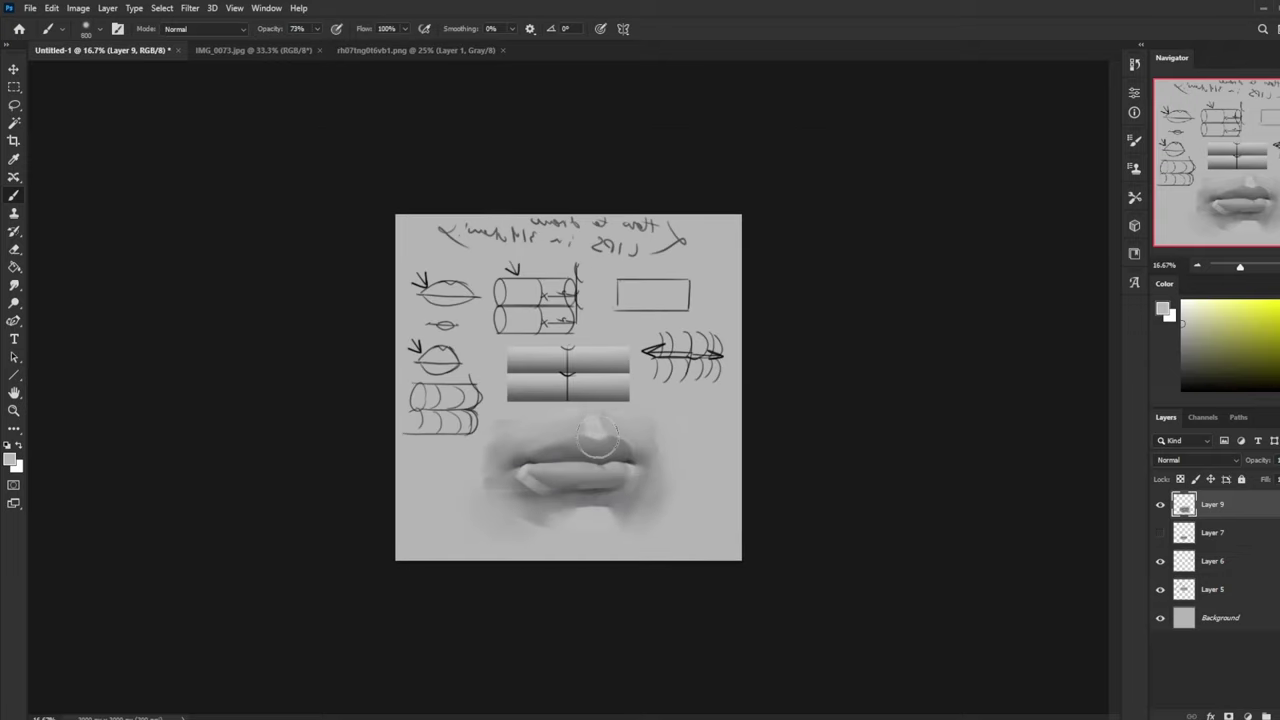
pyautogui.press('[')
pyautogui.press('[')
pyautogui.press('[')
# Step: Darken the mouth corner farther from the philtrum with a sampled dark grey at size 900, and smudge its edges
pyautogui.keyDown('alt'); pyautogui.click(525, 460); pyautogui.keyUp('alt')
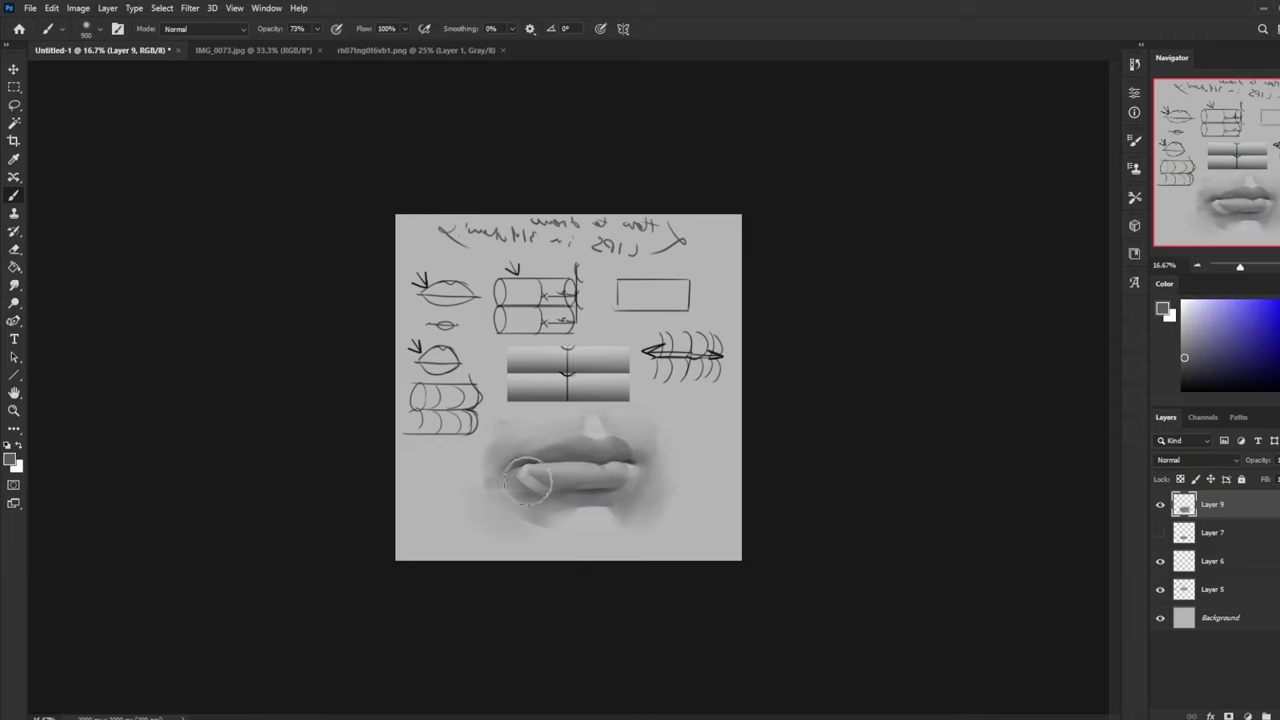
pyautogui.click(13, 287)
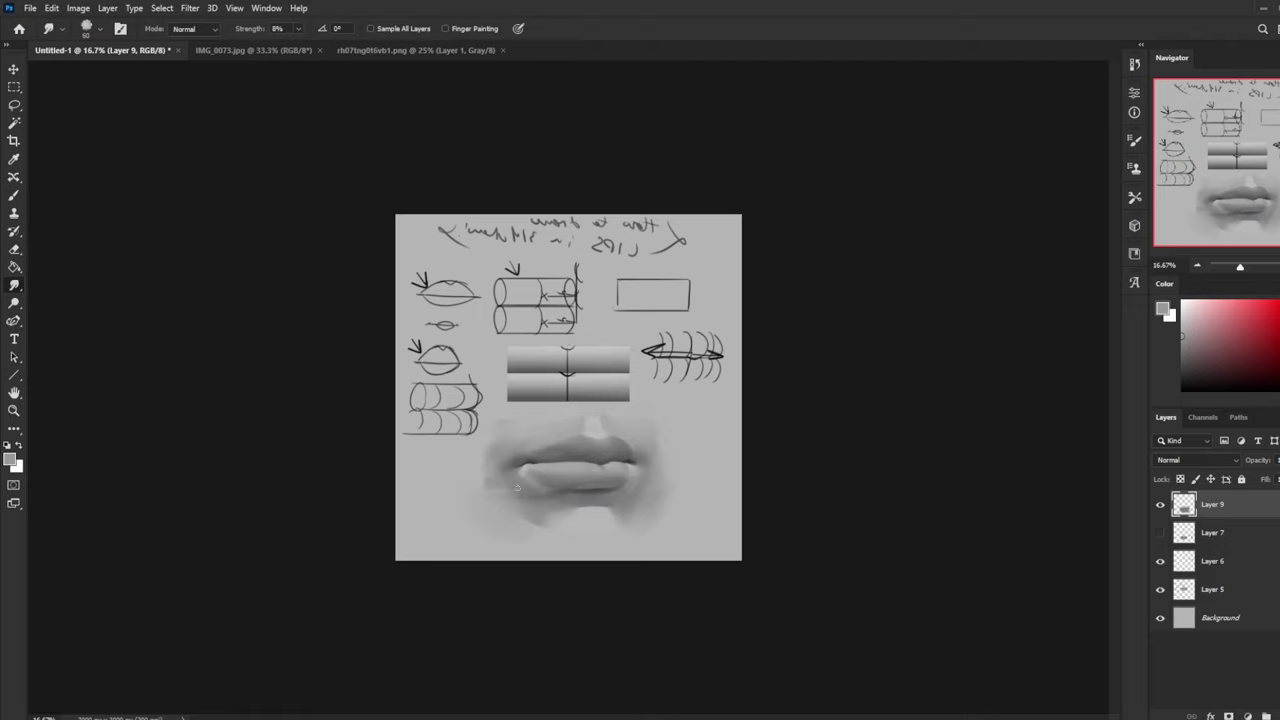
# Step: Switch the brush to Darken mode and tone down the light patch below the lower lip
pyautogui.press('b')
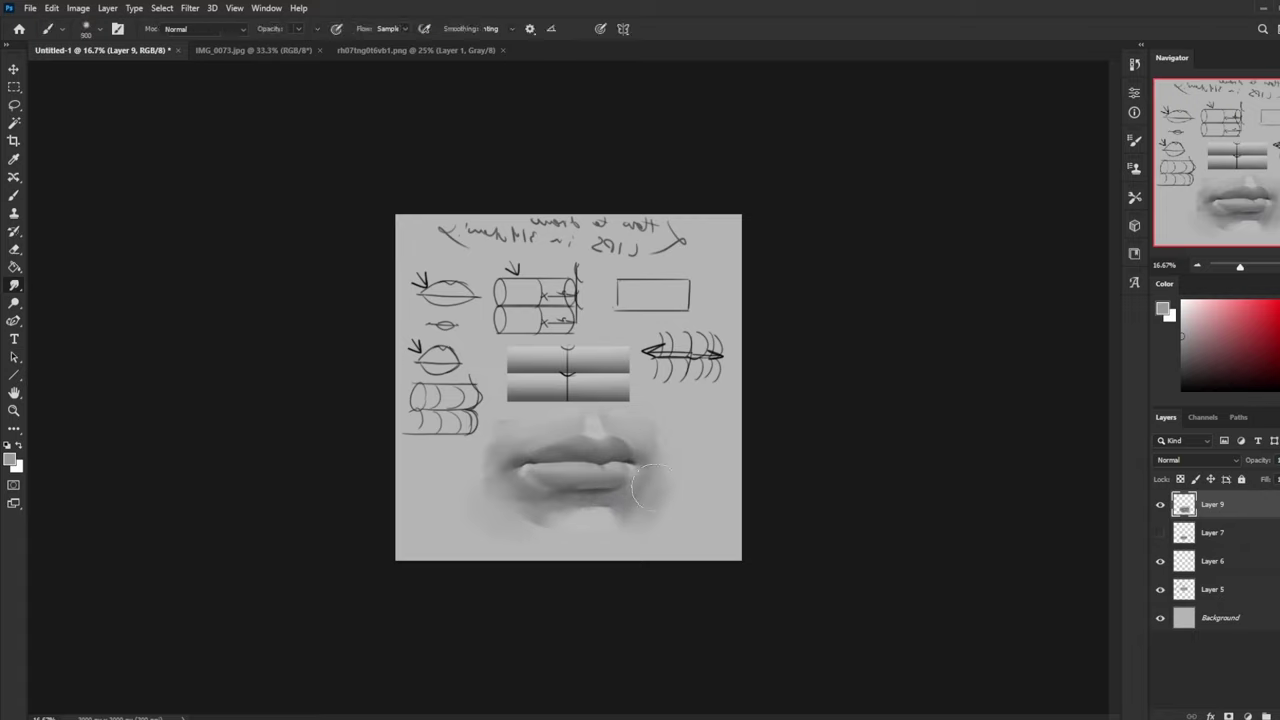
pyautogui.click(238, 29)
pyautogui.click(211, 92)
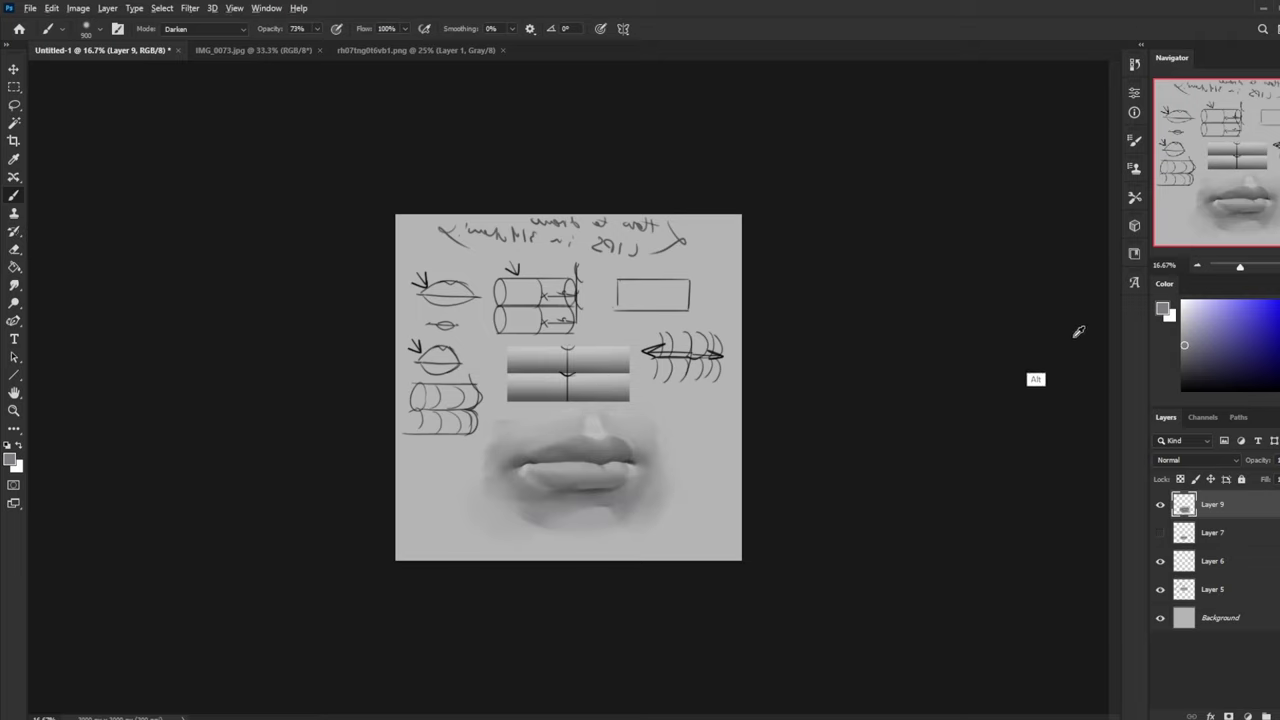
# Step: Choose white as the painting colour and return the brush to Normal mode
pyautogui.click(1183, 302)
pyautogui.click(215, 31)
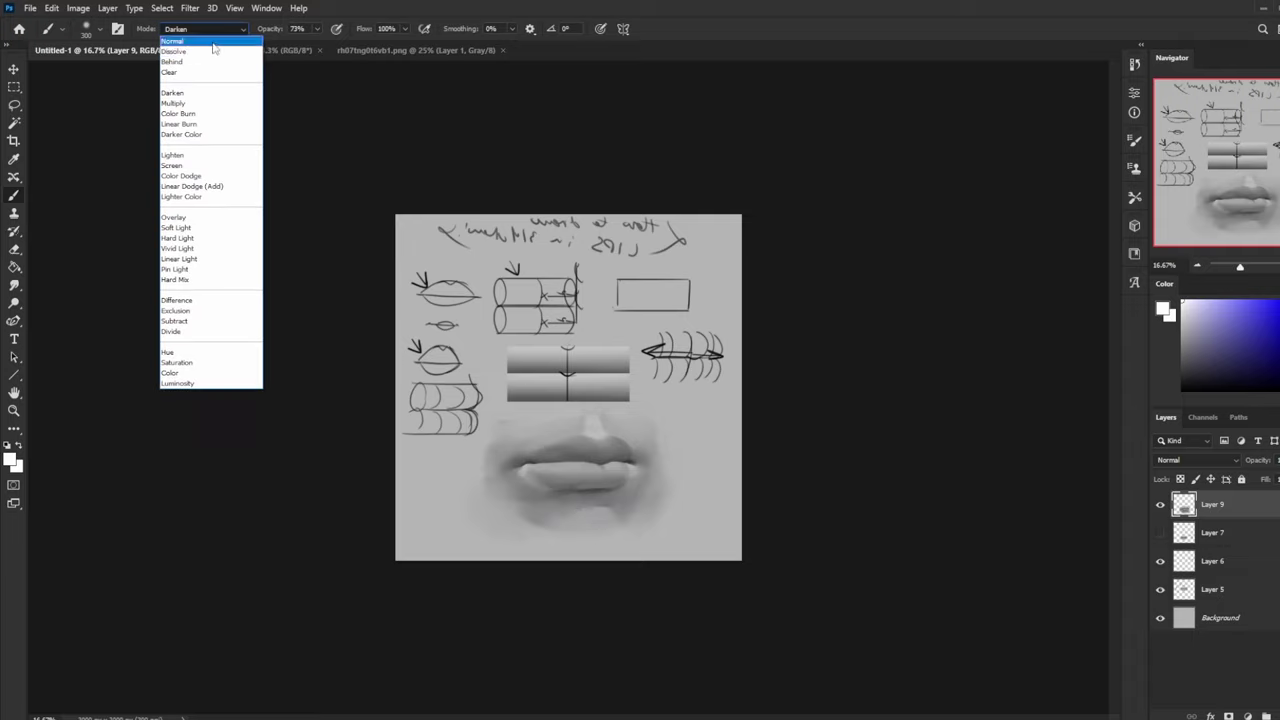
pyautogui.click(222, 51)
pyautogui.click(218, 32)
pyautogui.click(219, 43)
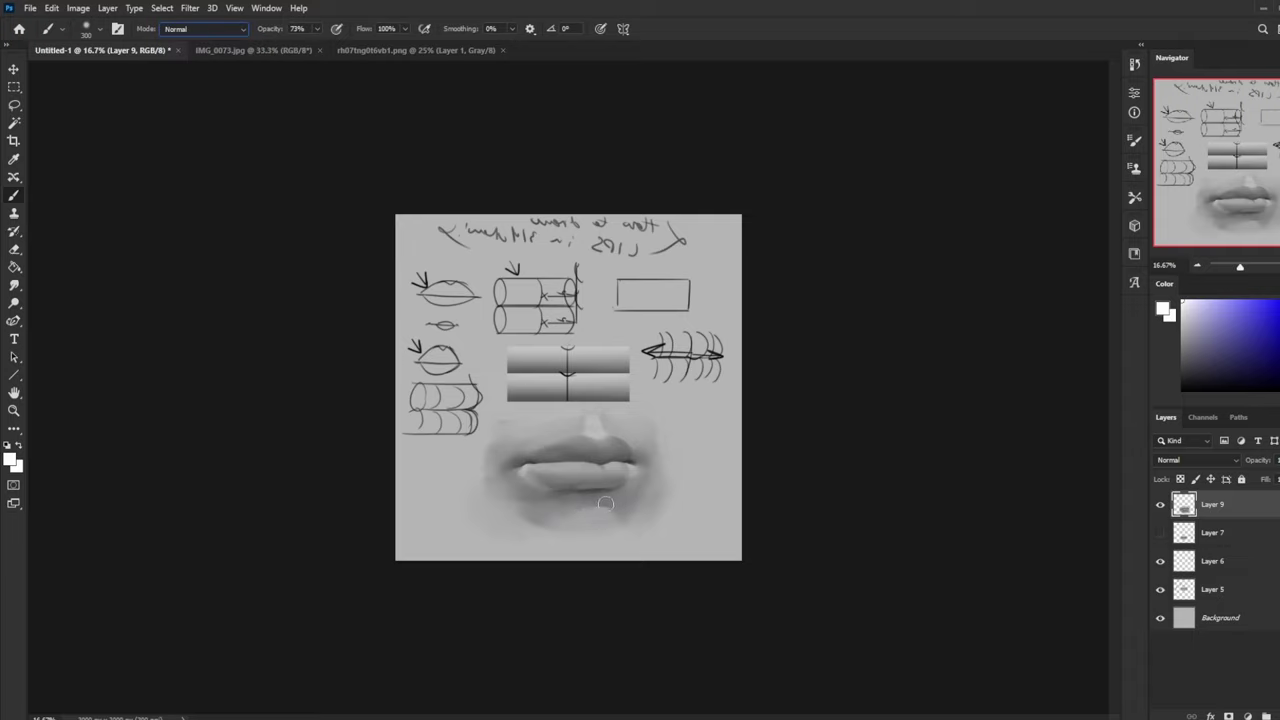
pyautogui.moveTo(597, 513); pyautogui.dragTo(570, 518)
pyautogui.hotkey('ctrl', 'z')
pyautogui.hotkey('ctrl', 'z')
# Step: Set the brush opacity to 27%, add a soft white highlight below the lower lip, and flip the canvas horizontally
pyautogui.click(317, 30)
pyautogui.moveTo(315, 43); pyautogui.dragTo(289, 45)
pyautogui.click(502, 340)
pyautogui.hotkey('ctrl', 'shift', 'h')
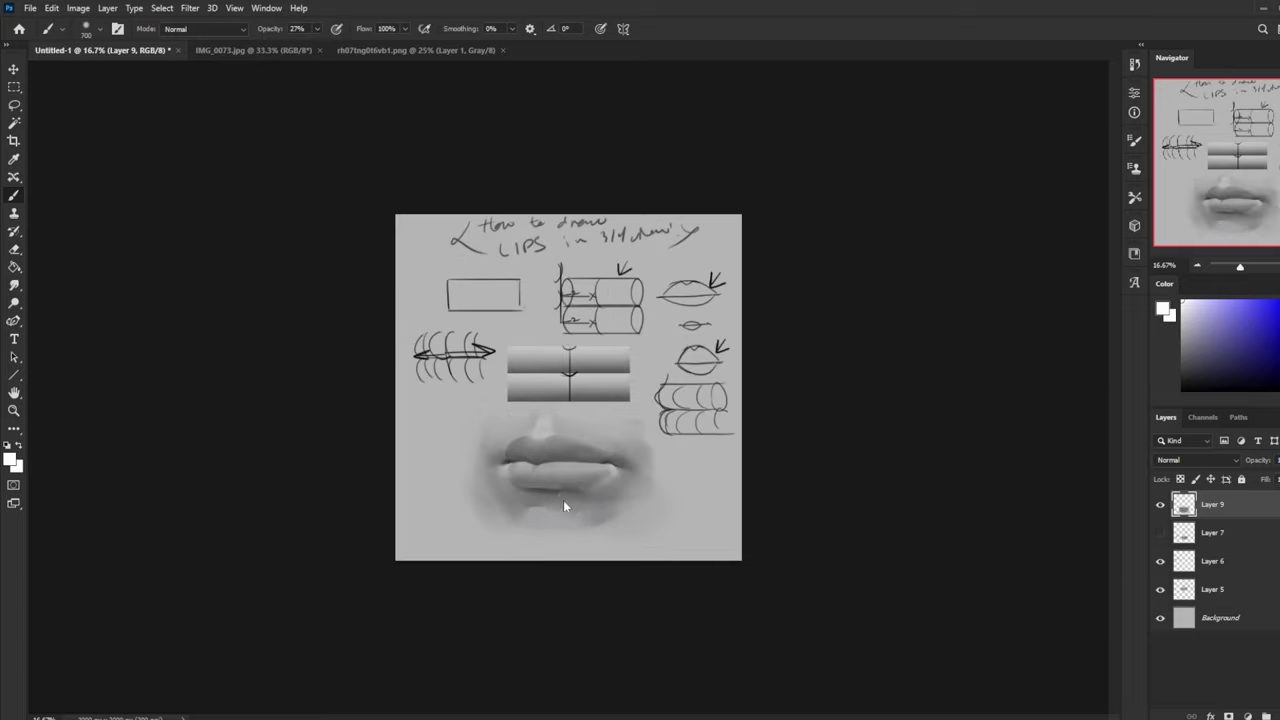
# Step: Refine the dark lip line and mouth corner below the philtrum with sampled greys, using a brush of size 90
pyautogui.keyDown('alt'); pyautogui.click(507, 458); pyautogui.keyUp('alt')
pyautogui.press('[')
pyautogui.press('[')
pyautogui.press('[')
pyautogui.press('[')
pyautogui.press('[')
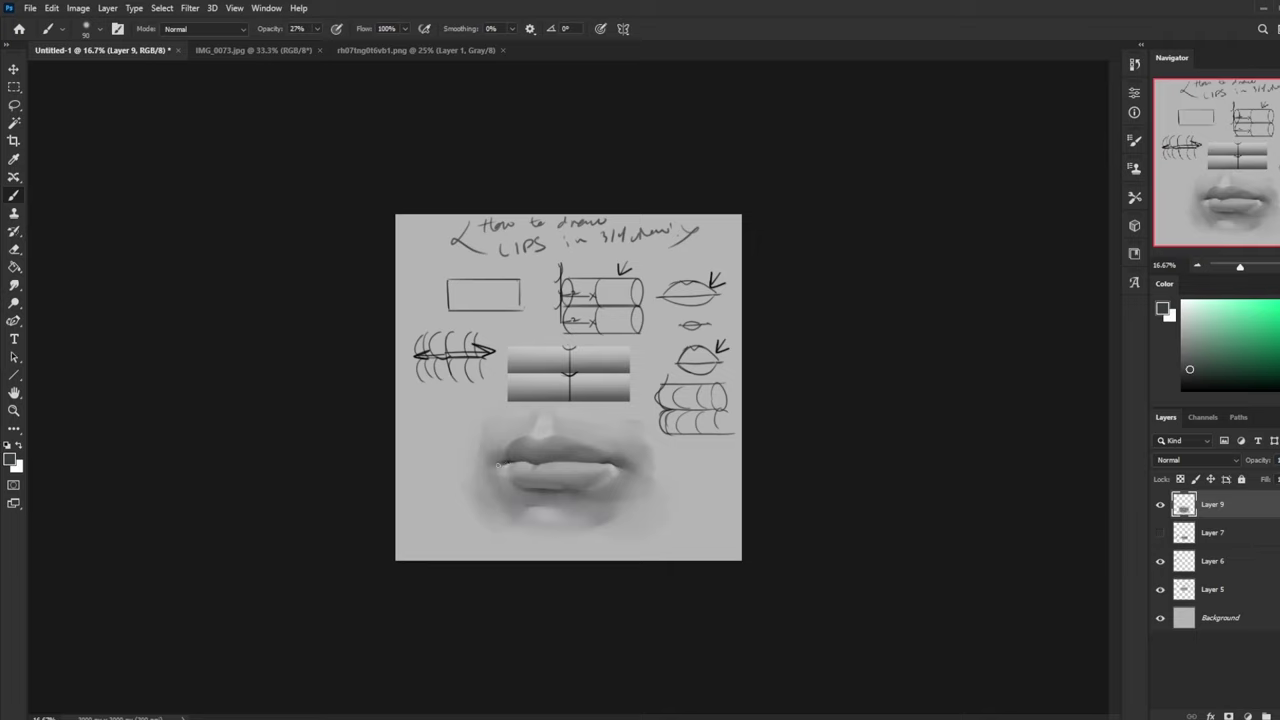
pyautogui.keyDown('alt'); pyautogui.click(508, 507); pyautogui.keyUp('alt')
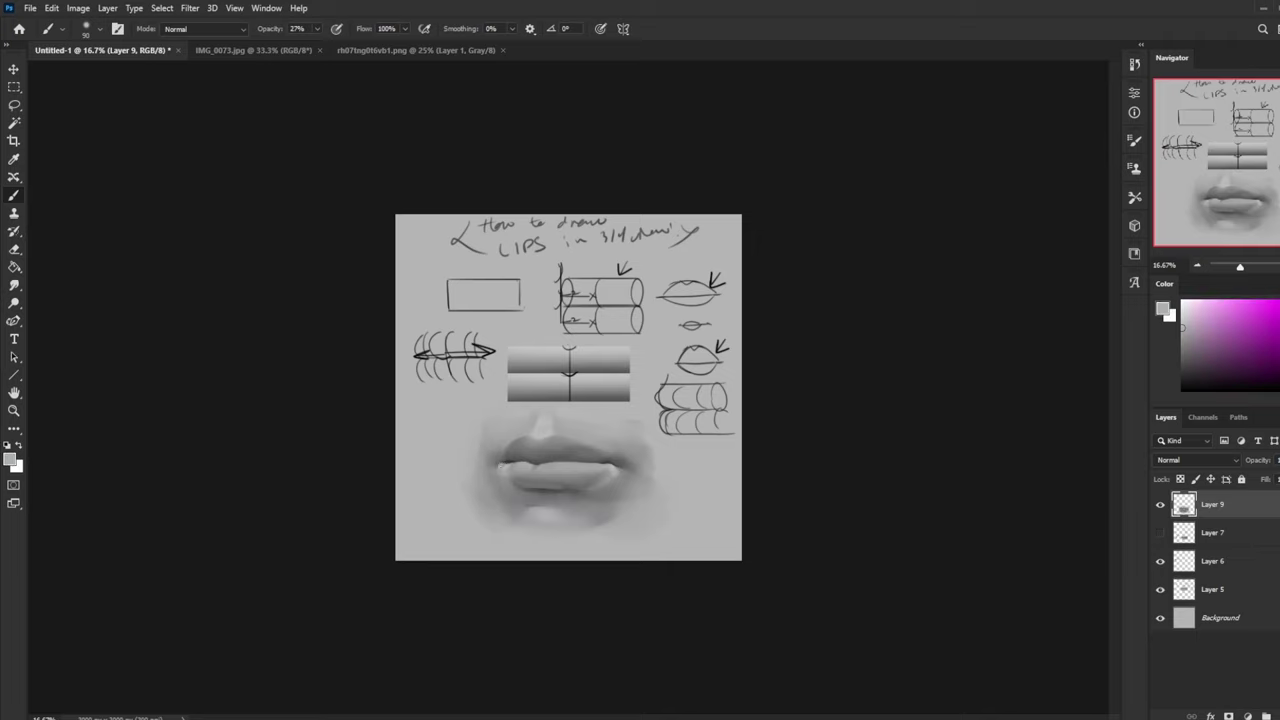
pyautogui.keyDown('alt'); pyautogui.click(508, 458); pyautogui.keyUp('alt')
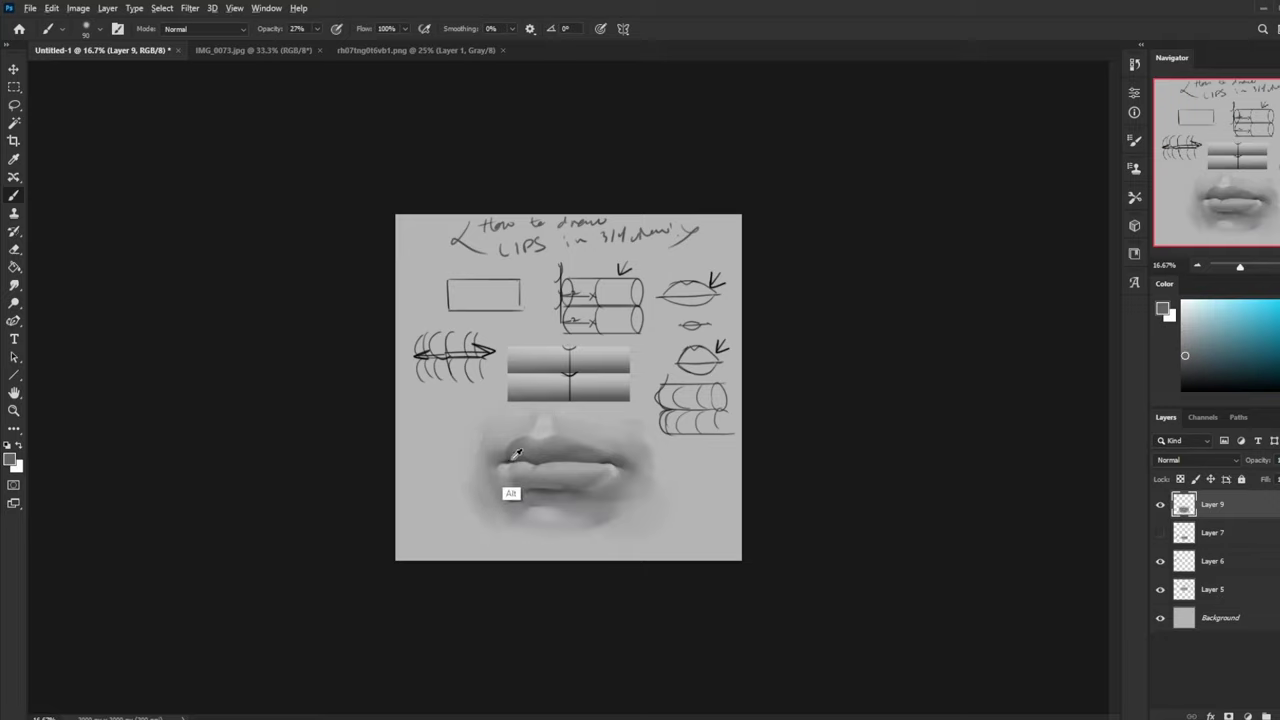
pyautogui.keyDown('alt'); pyautogui.click(506, 456); pyautogui.keyUp('alt')
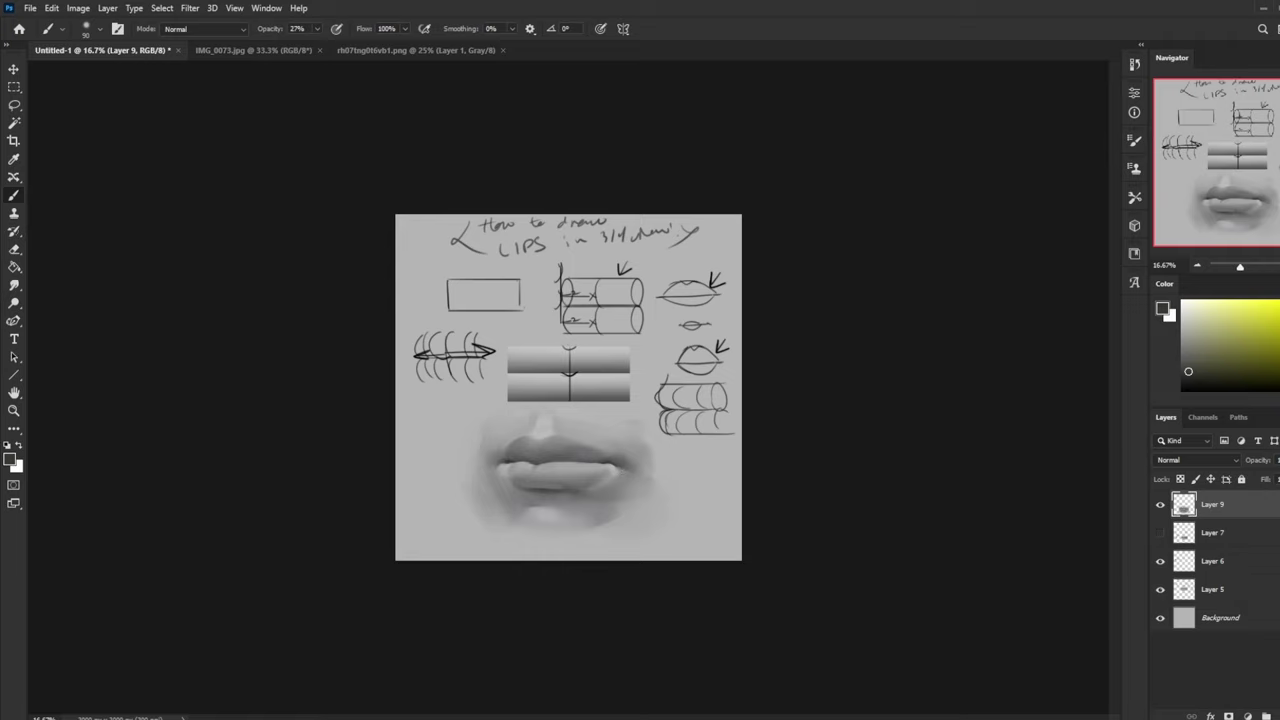
# Step: Create a new layer and darken both lips along their parting line with soft black strokes at 15% opacity
pyautogui.hotkey('ctrl', 'shift', 'alt', 'n')
pyautogui.press('d')
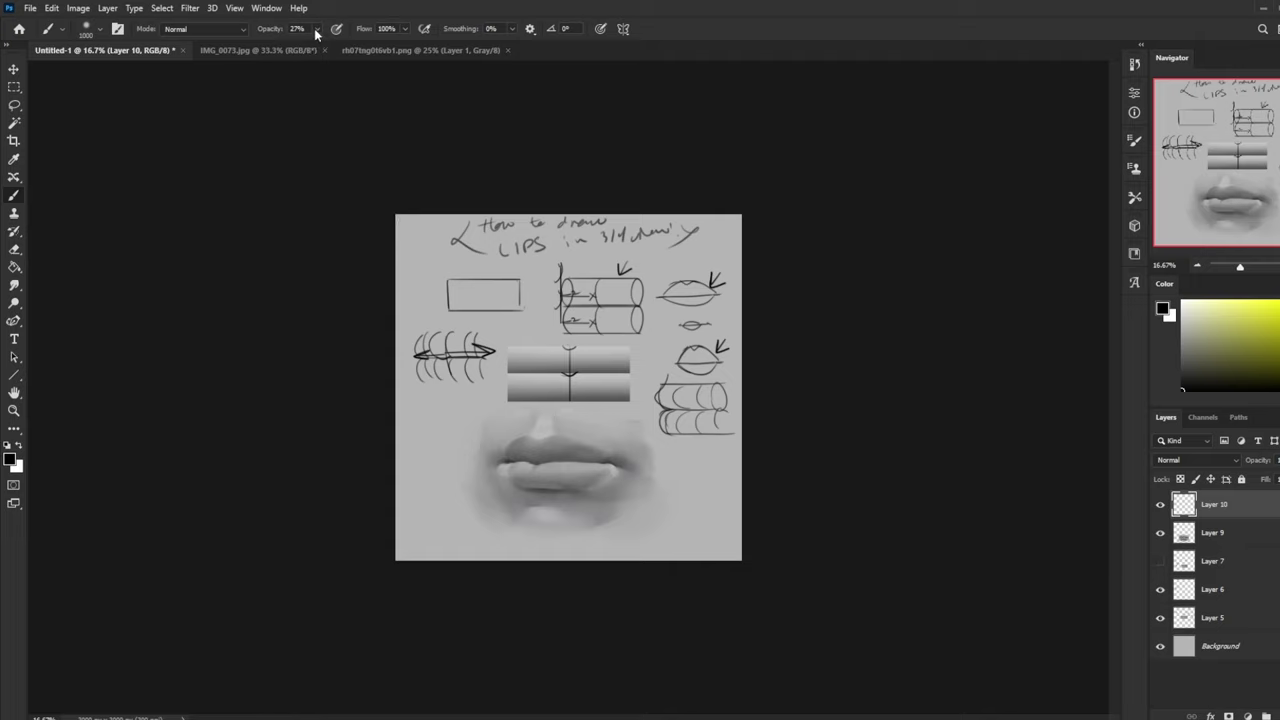
pyautogui.press('1')
pyautogui.press('5')
pyautogui.press('[')
pyautogui.press('[')
pyautogui.moveTo(604, 471); pyautogui.dragTo(518, 470)
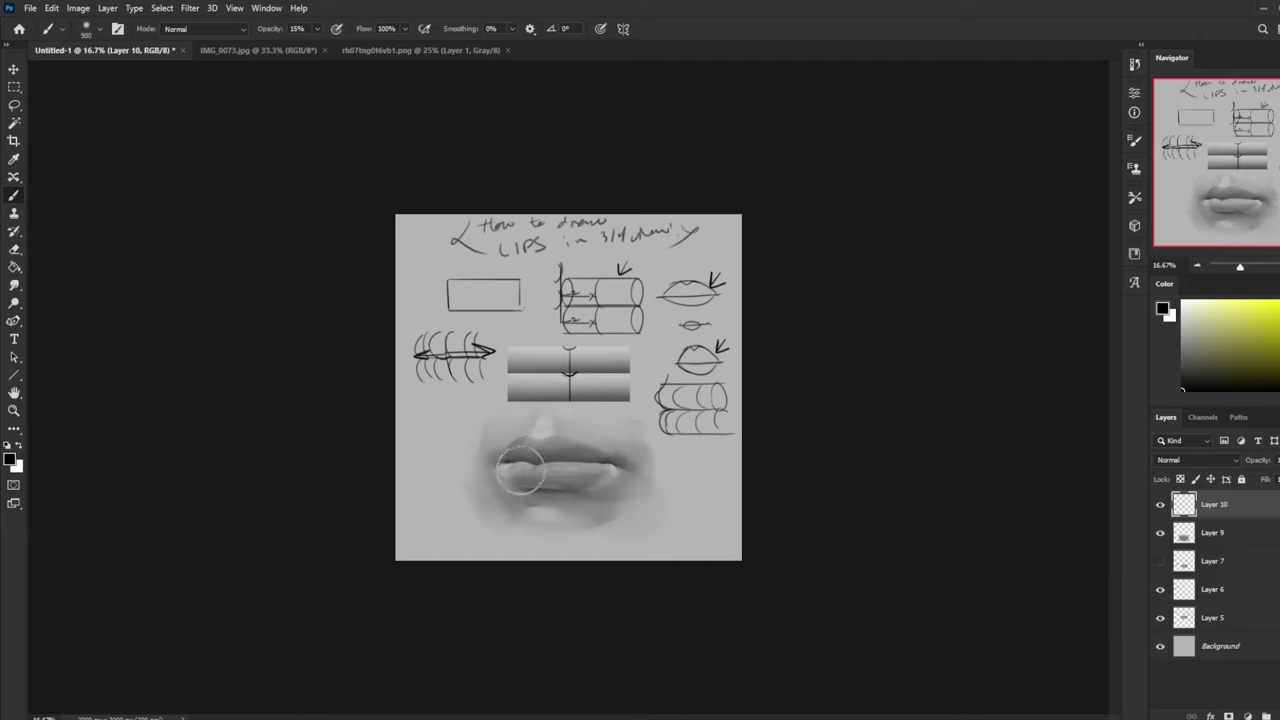
pyautogui.moveTo(603, 467)
pyautogui.mouseDown()
pyautogui.moveTo(514, 465)
pyautogui.moveTo(608, 464)
pyautogui.moveTo(522, 465)
pyautogui.mouseUp()
pyautogui.press('[')
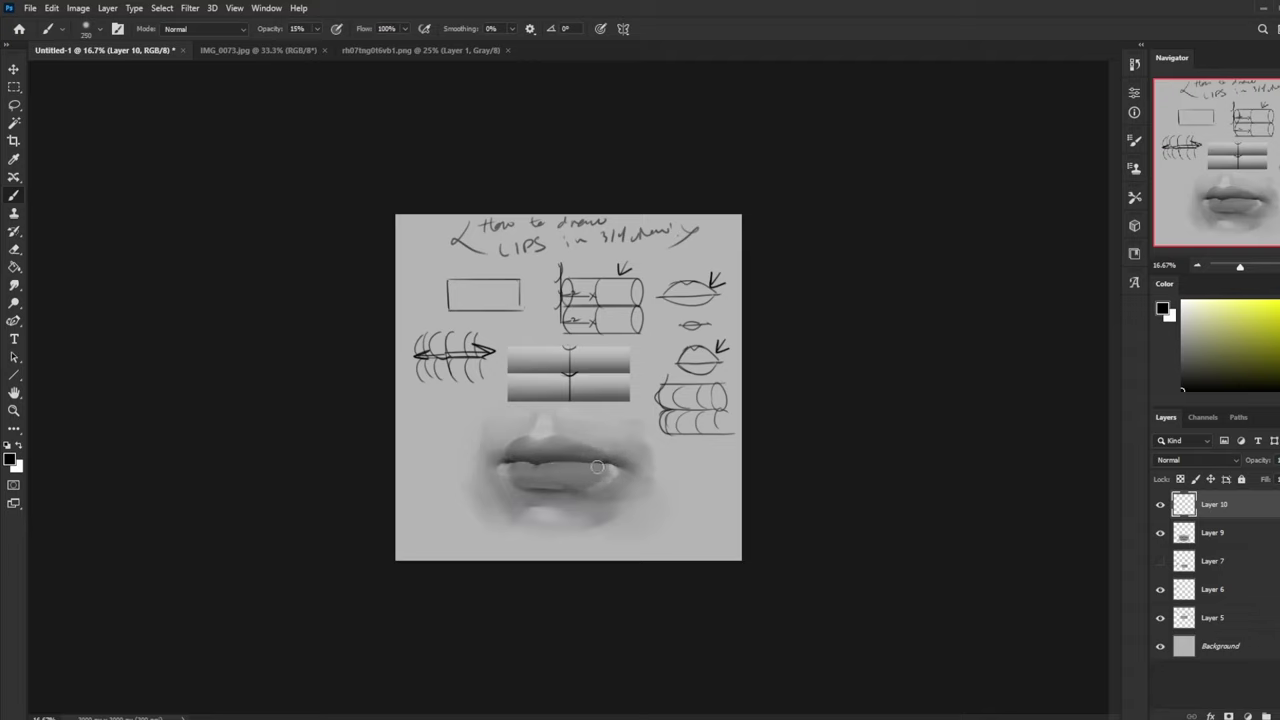
# Step: Erase the new dark shading from the lower lip
pyautogui.press('e')
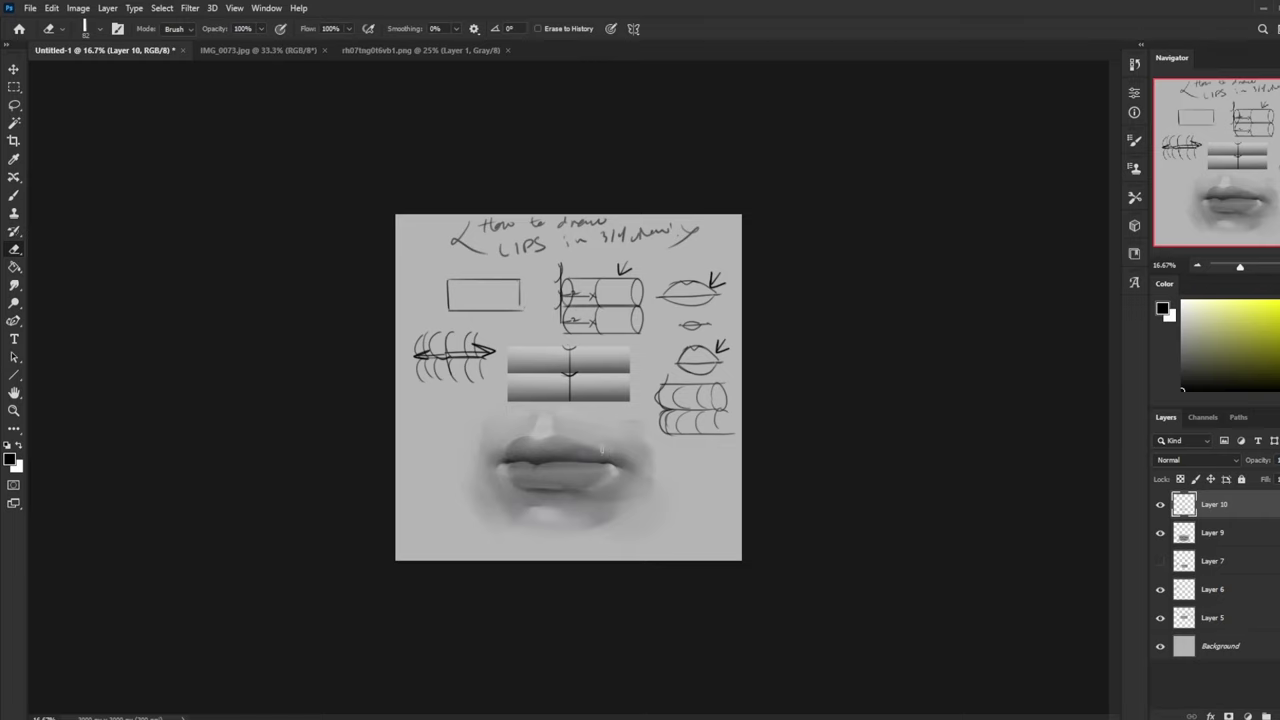
pyautogui.hotkey('ctrl', '+')
pyautogui.hotkey('ctrl', '+')
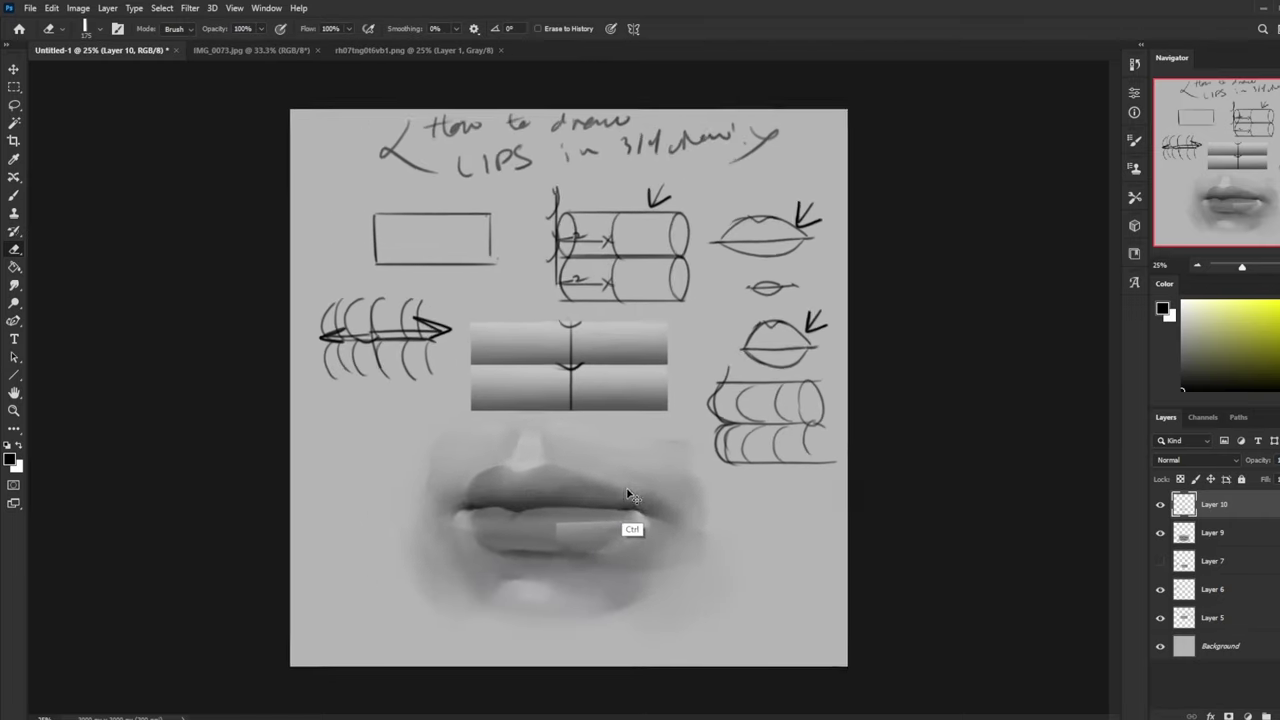
pyautogui.moveTo(604, 560)
pyautogui.mouseDown()
pyautogui.moveTo(462, 556)
pyautogui.moveTo(476, 576)
pyautogui.moveTo(446, 590)
pyautogui.mouseUp()
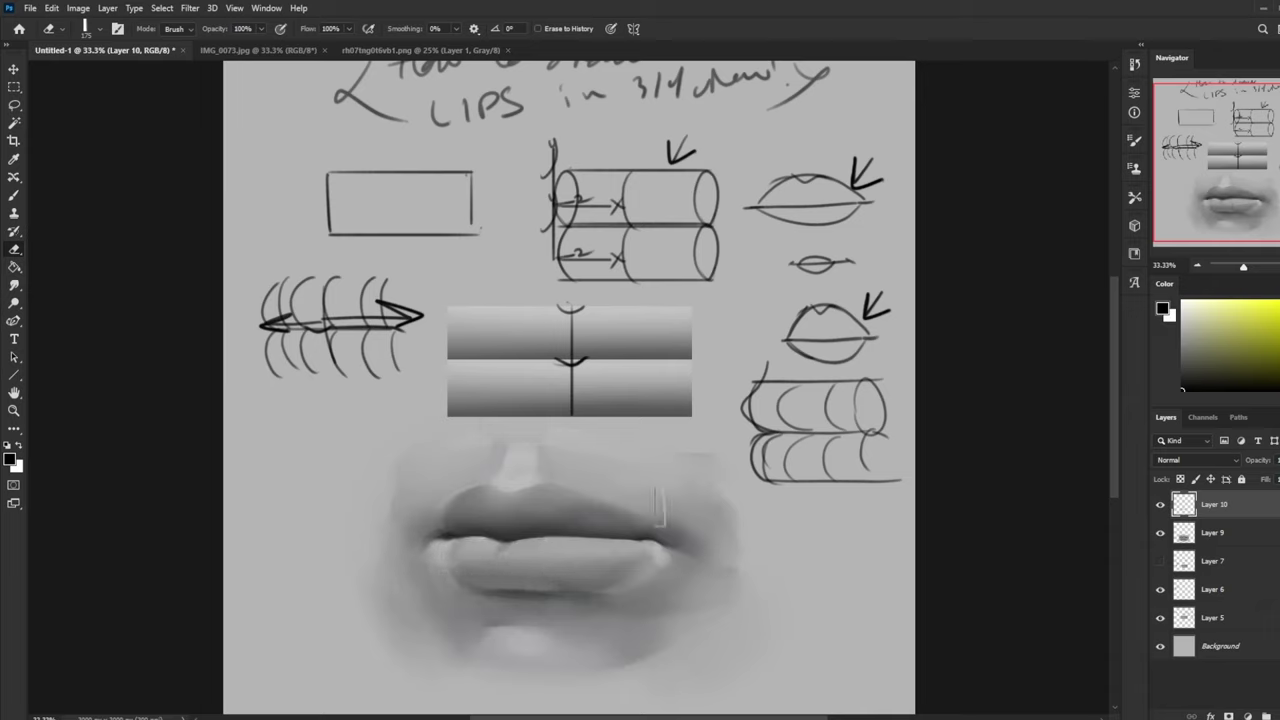
# Step: Switch to a soft round eraser preset and enlarge it to fade the dark shading on the upper lip
pyautogui.rightClick(621, 430)
pyautogui.click(978, 317)
pyautogui.press(']')
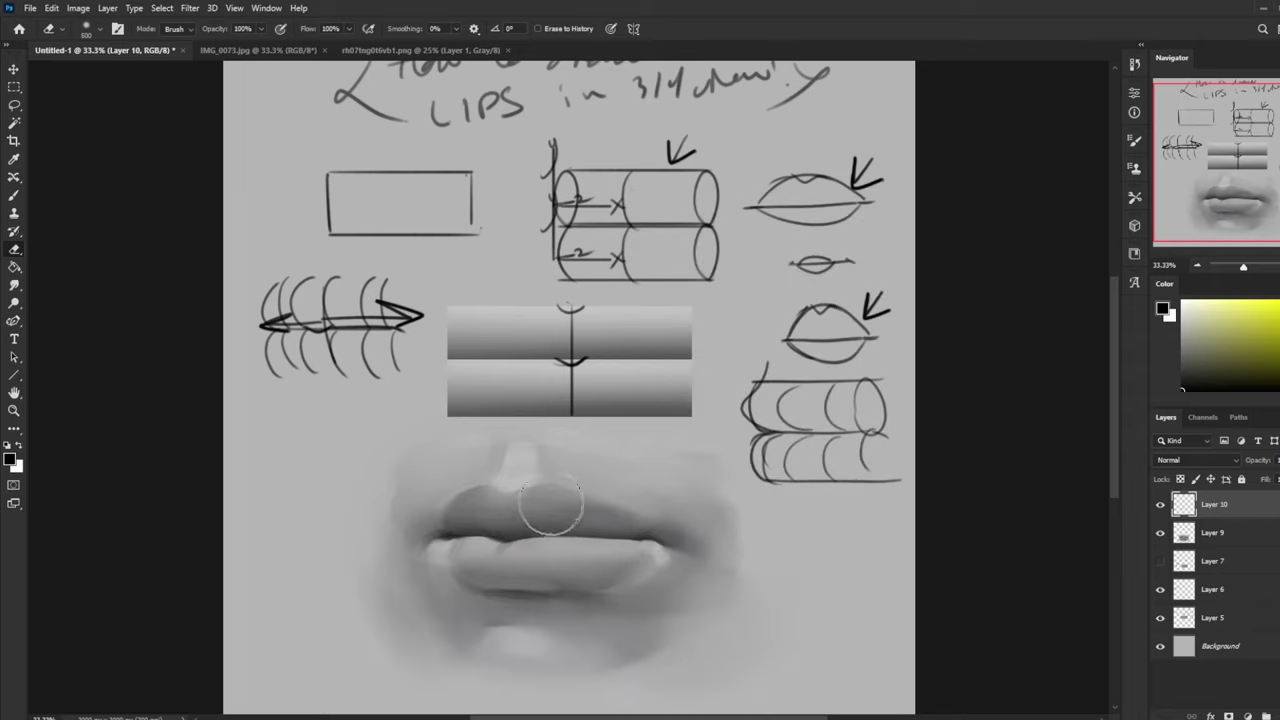
# Step: Compare the lips with and without the Layer 10 shading, in both normal and horizontally flipped canvas orientation
pyautogui.click(1160, 505)
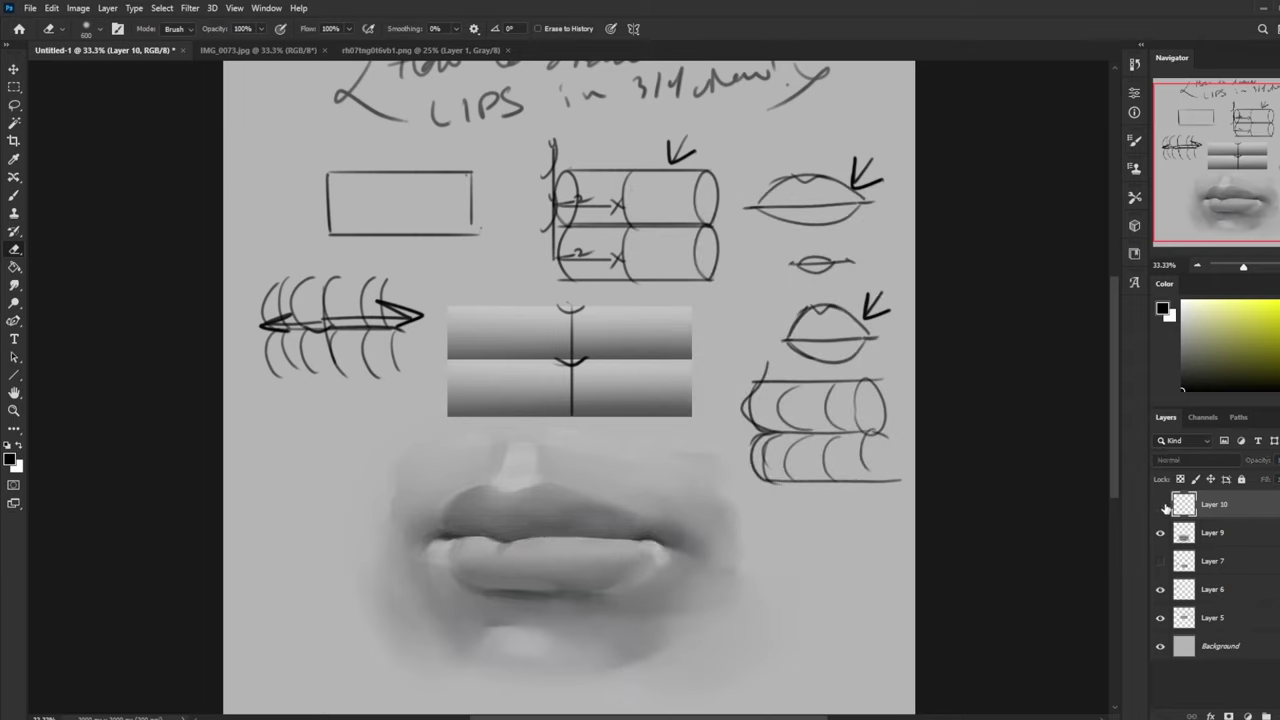
pyautogui.click(1160, 505)
pyautogui.hotkey('ctrl', '-')
pyautogui.click(1161, 506)
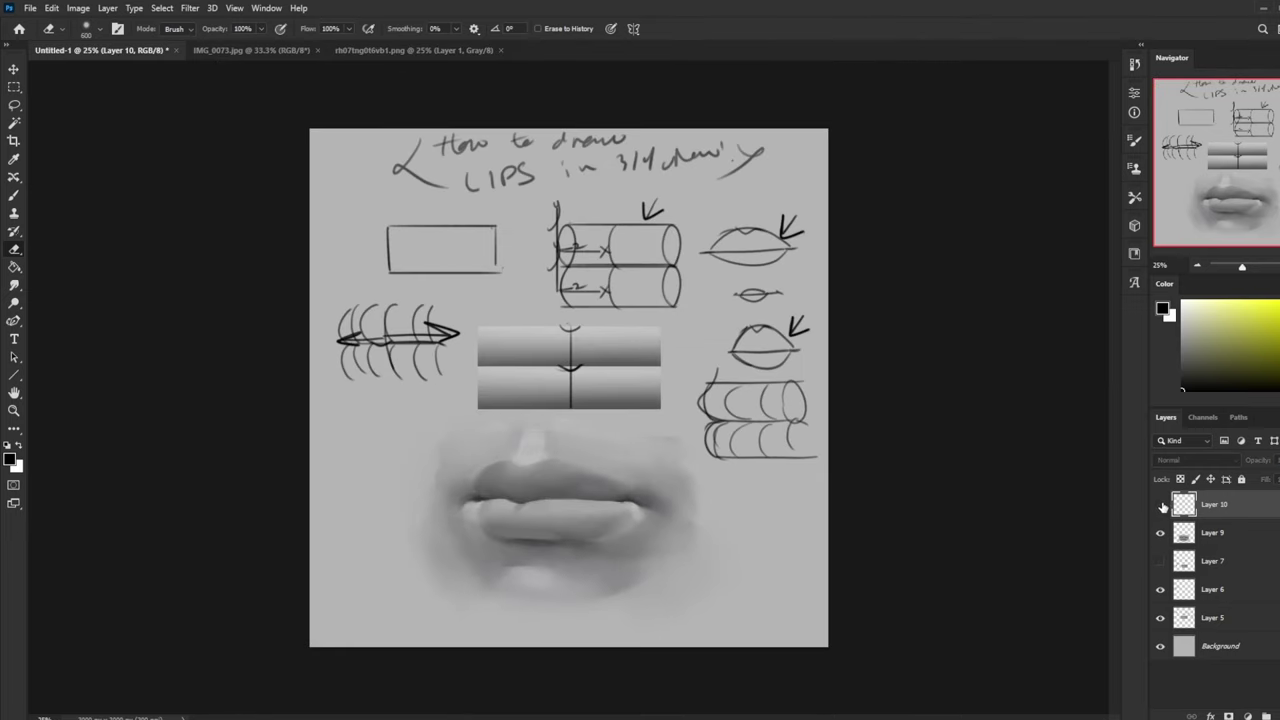
pyautogui.click(1161, 506)
pyautogui.hotkey('ctrl', 'shift', 'h')
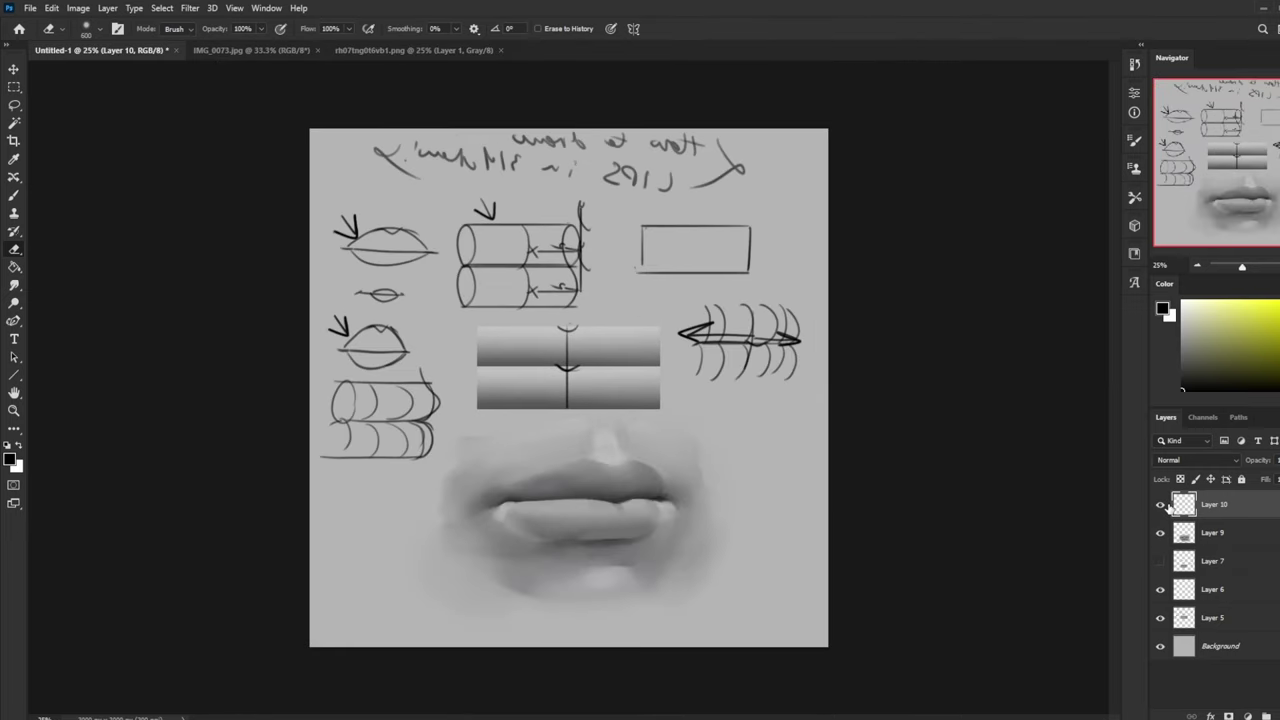
pyautogui.click(1160, 505)
pyautogui.click(1160, 505)
# Step: Merge Layer 10 into Layer 9 and retouch the ends of the lower lip with sampled grey strokes at 15% opacity
pyautogui.rightClick(1245, 512)
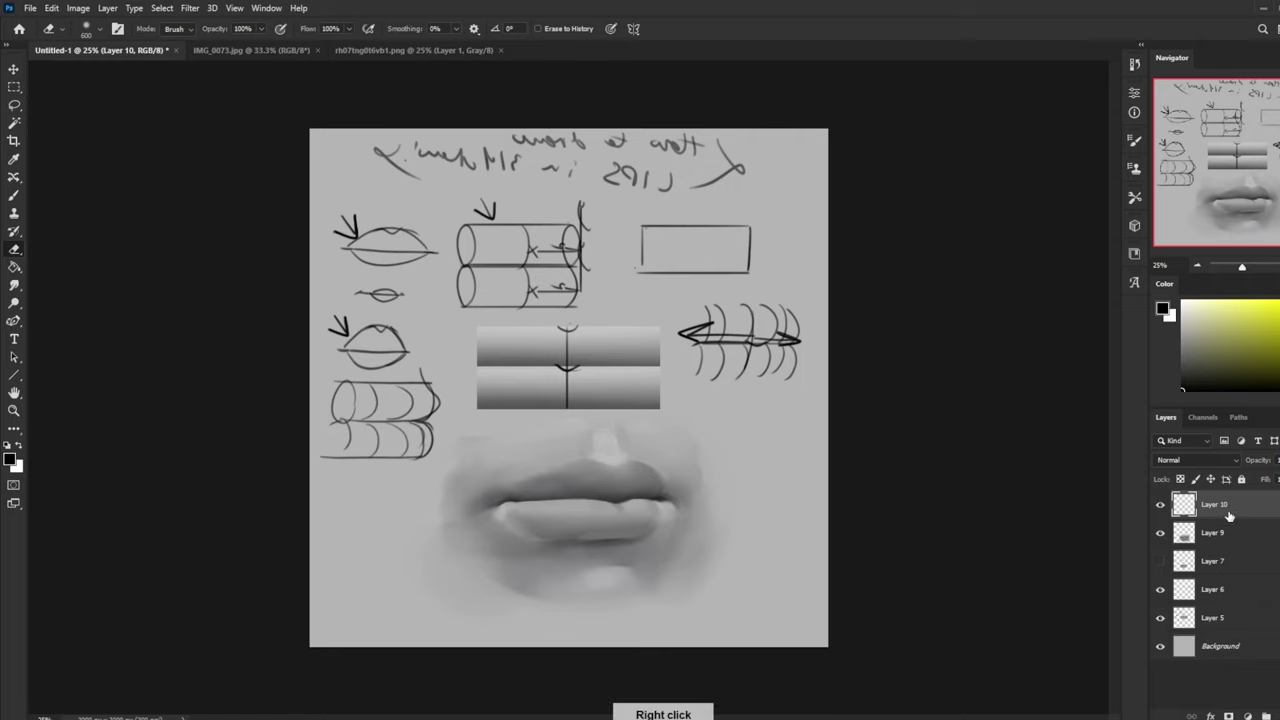
pyautogui.click(1115, 545)
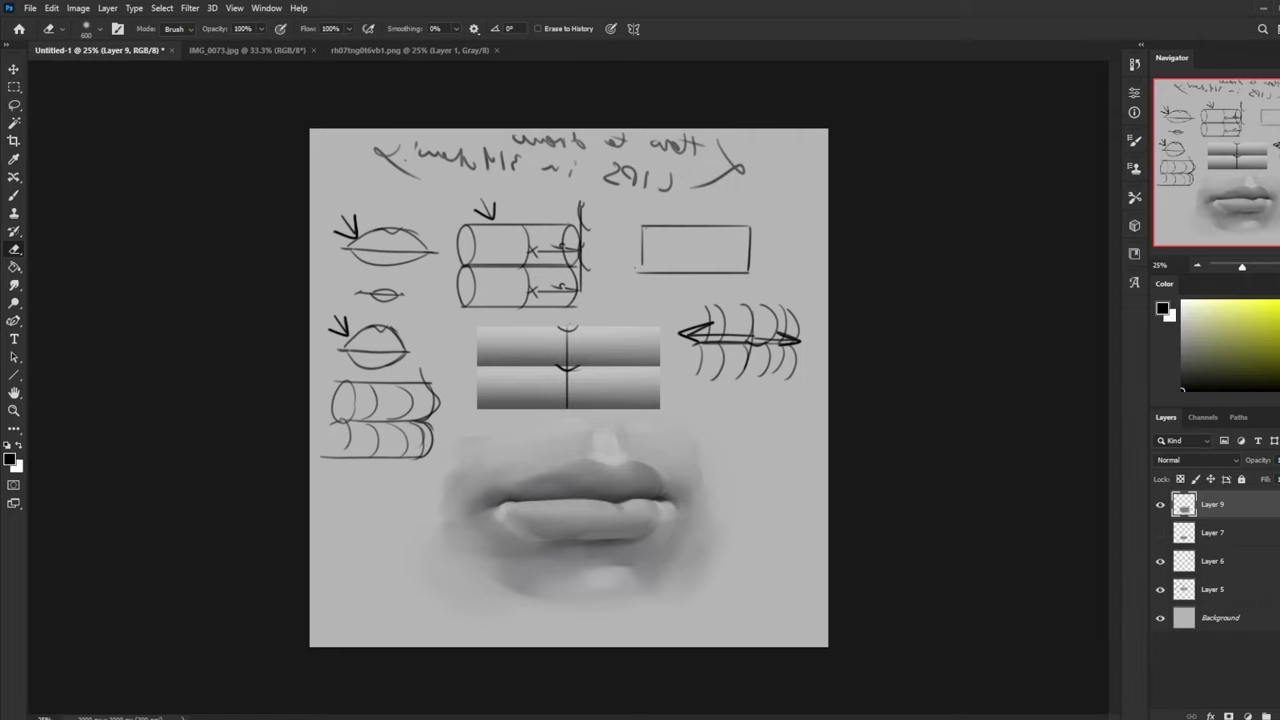
pyautogui.press('b')
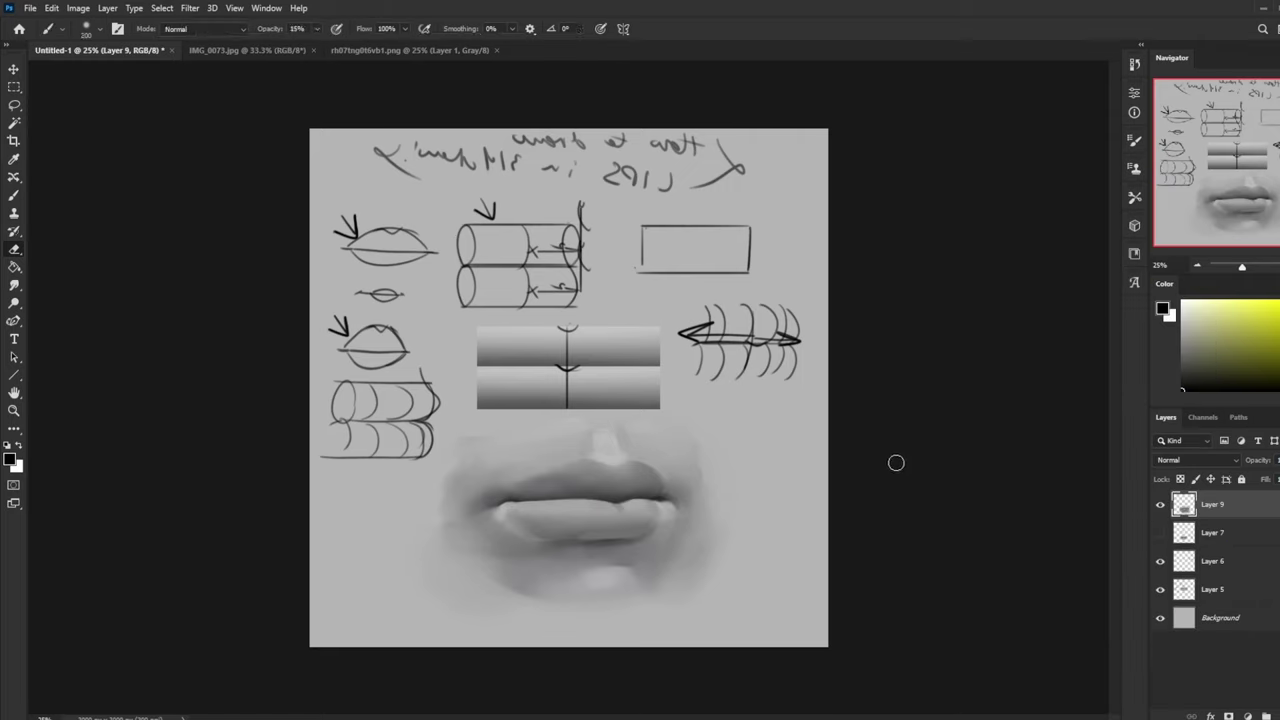
pyautogui.keyDown('alt'); pyautogui.click(577, 502); pyautogui.keyUp('alt')
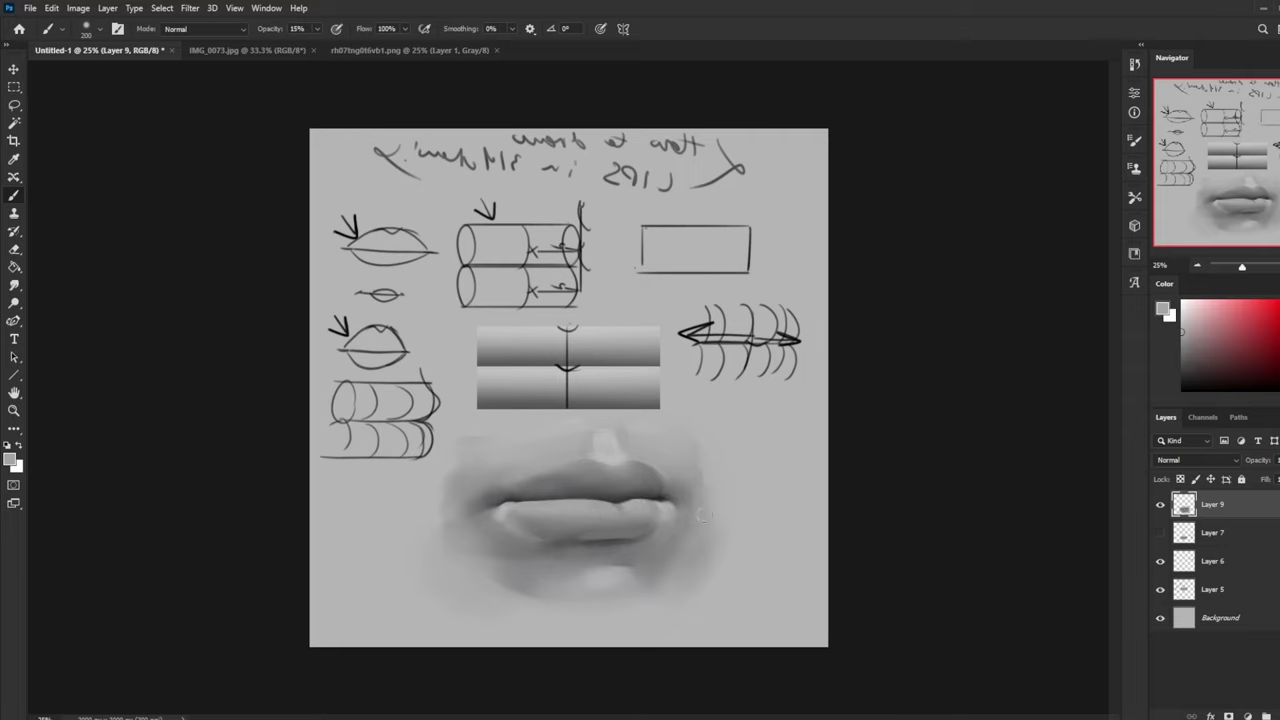
pyautogui.moveTo(505, 505); pyautogui.dragTo(536, 530)
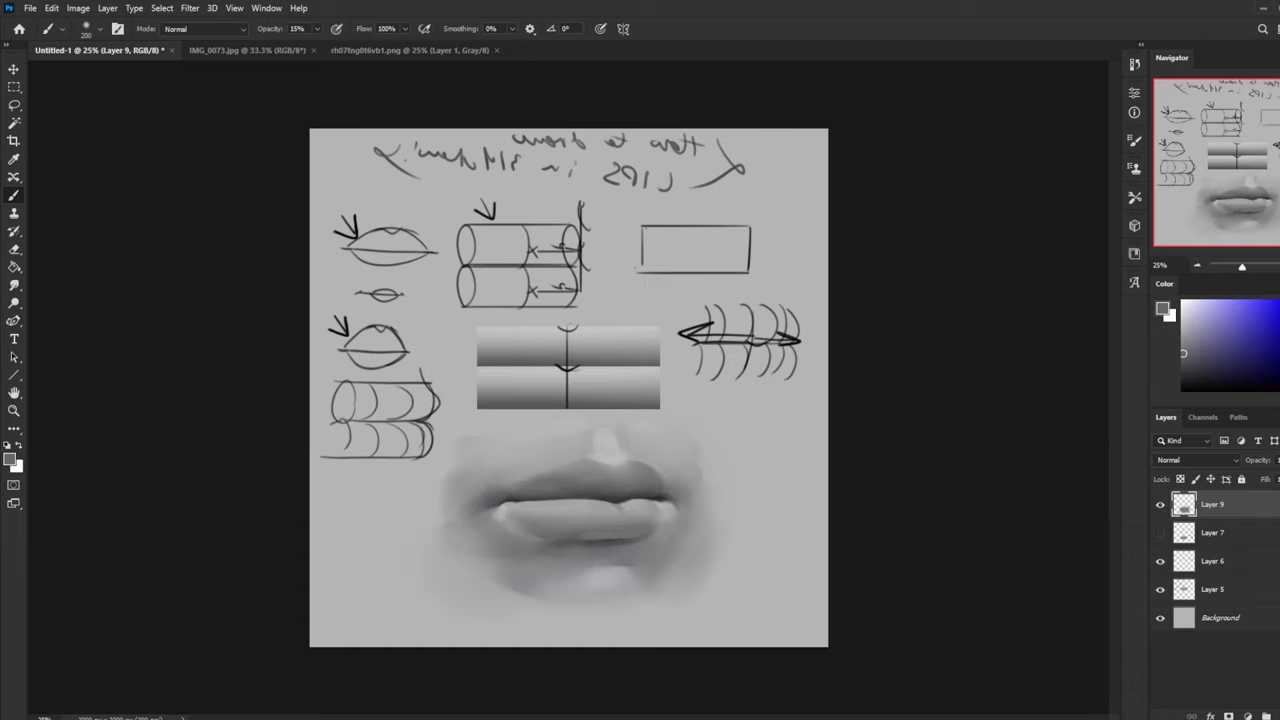
pyautogui.keyDown('alt'); pyautogui.click(648, 514); pyautogui.keyUp('alt')
pyautogui.moveTo(656, 532)
pyautogui.mouseDown()
pyautogui.moveTo(677, 504)
pyautogui.moveTo(664, 527)
pyautogui.mouseUp()
pyautogui.click(13, 285)
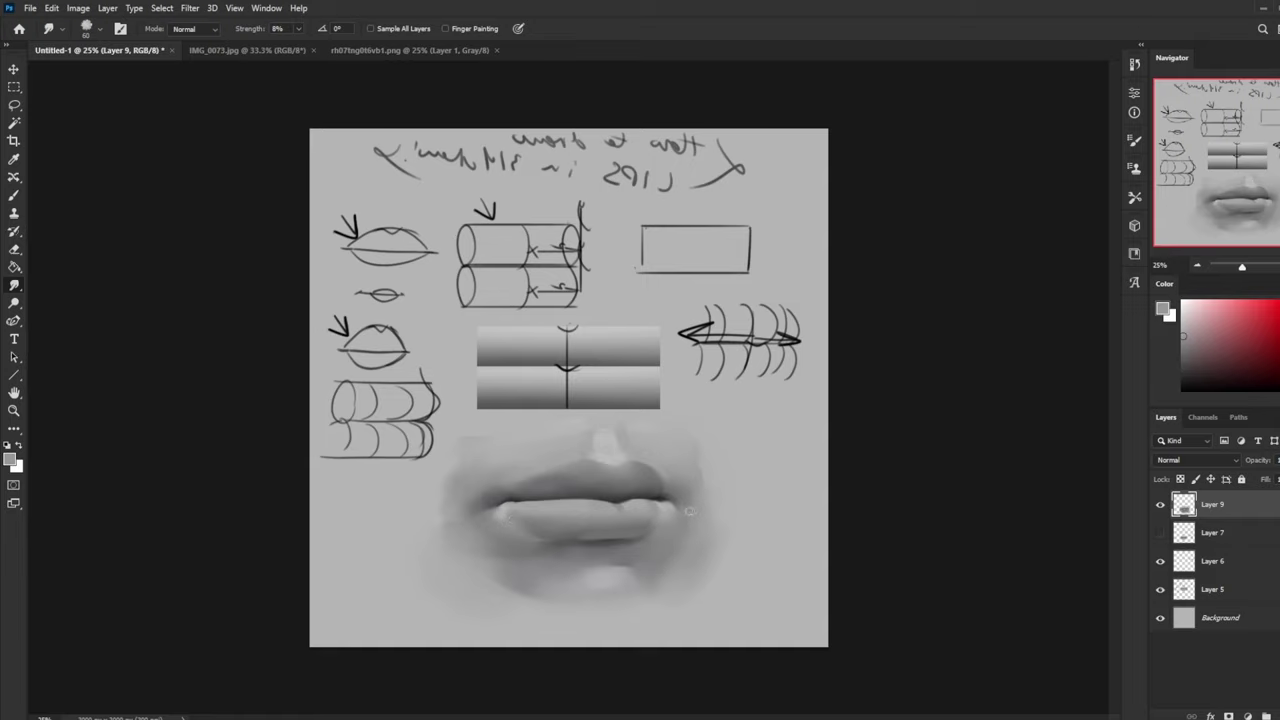
# Step: Shade the far end of the lower lip with sampled greys, using a size 500 brush in Darken mode
pyautogui.press('b')
pyautogui.keyDown('alt'); pyautogui.click(648, 525); pyautogui.keyUp('alt')
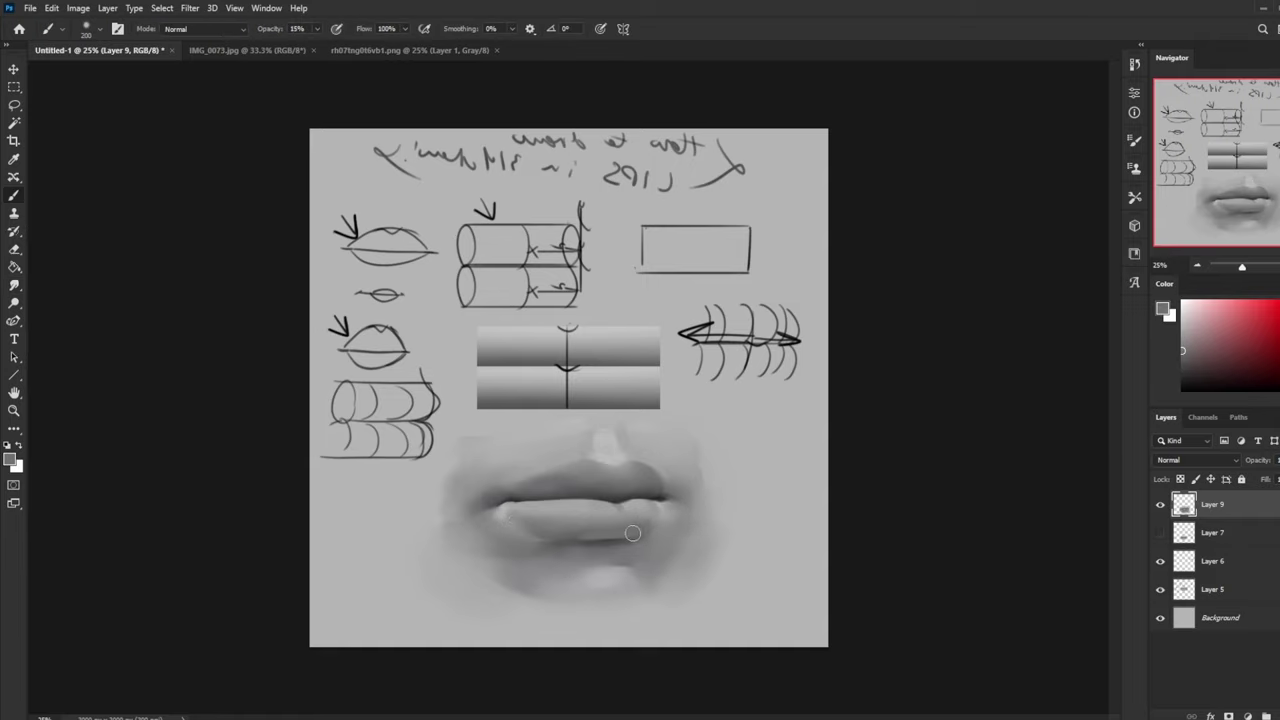
pyautogui.press(']')
pyautogui.press(']')
pyautogui.press(']')
pyautogui.press(']')
pyautogui.hotkey('ctrl', '-')
pyautogui.click(205, 29)
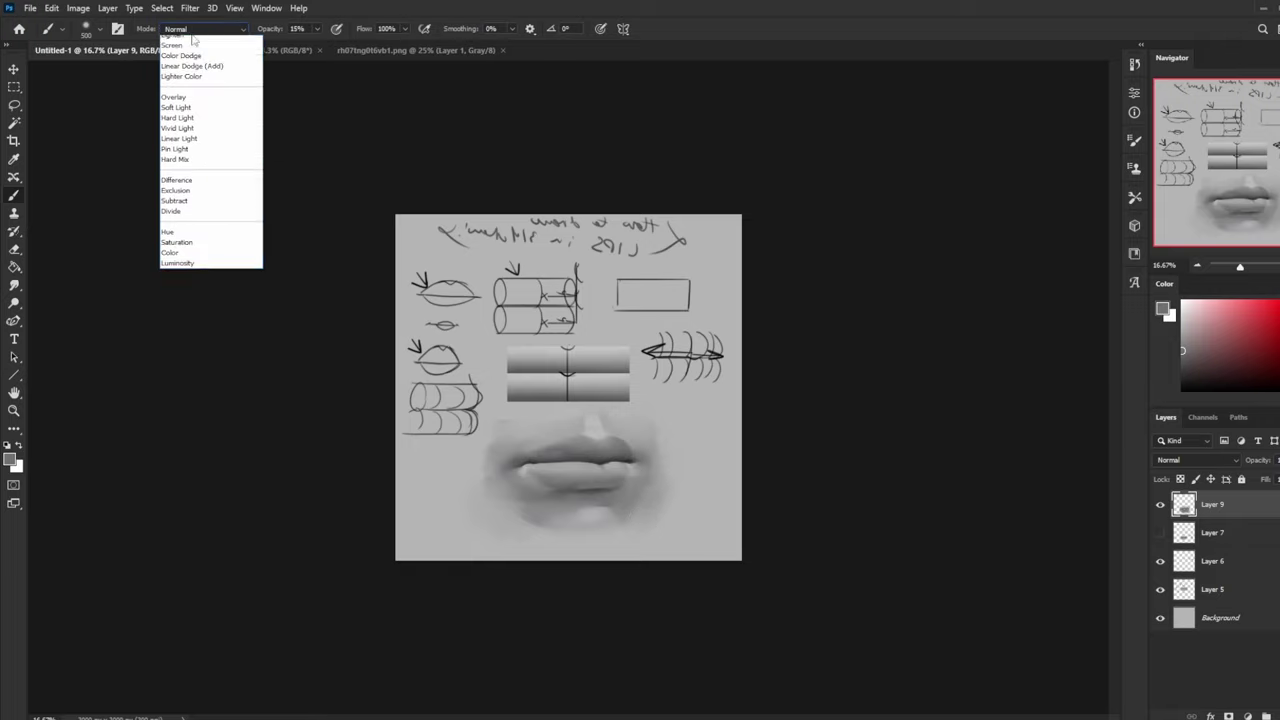
pyautogui.click(200, 91)
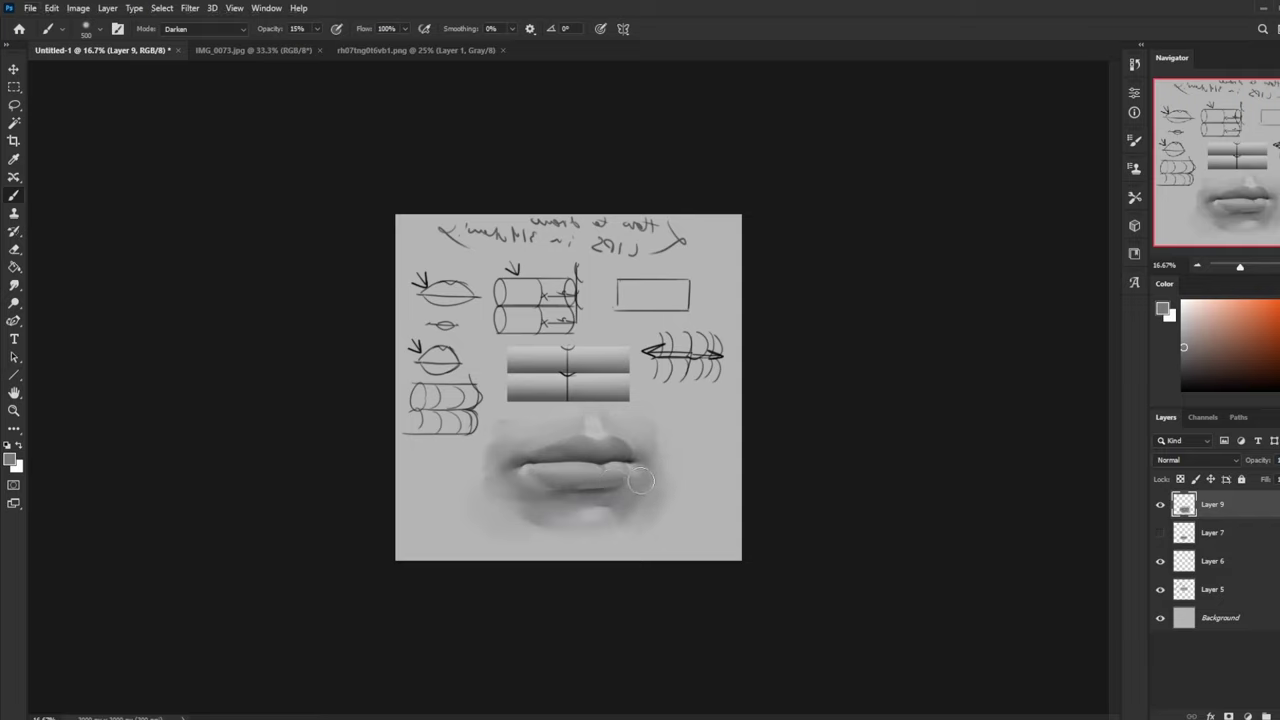
pyautogui.keyDown('alt'); pyautogui.click(605, 481); pyautogui.keyUp('alt')
pyautogui.keyDown('alt'); pyautogui.click(608, 482); pyautogui.keyUp('alt')
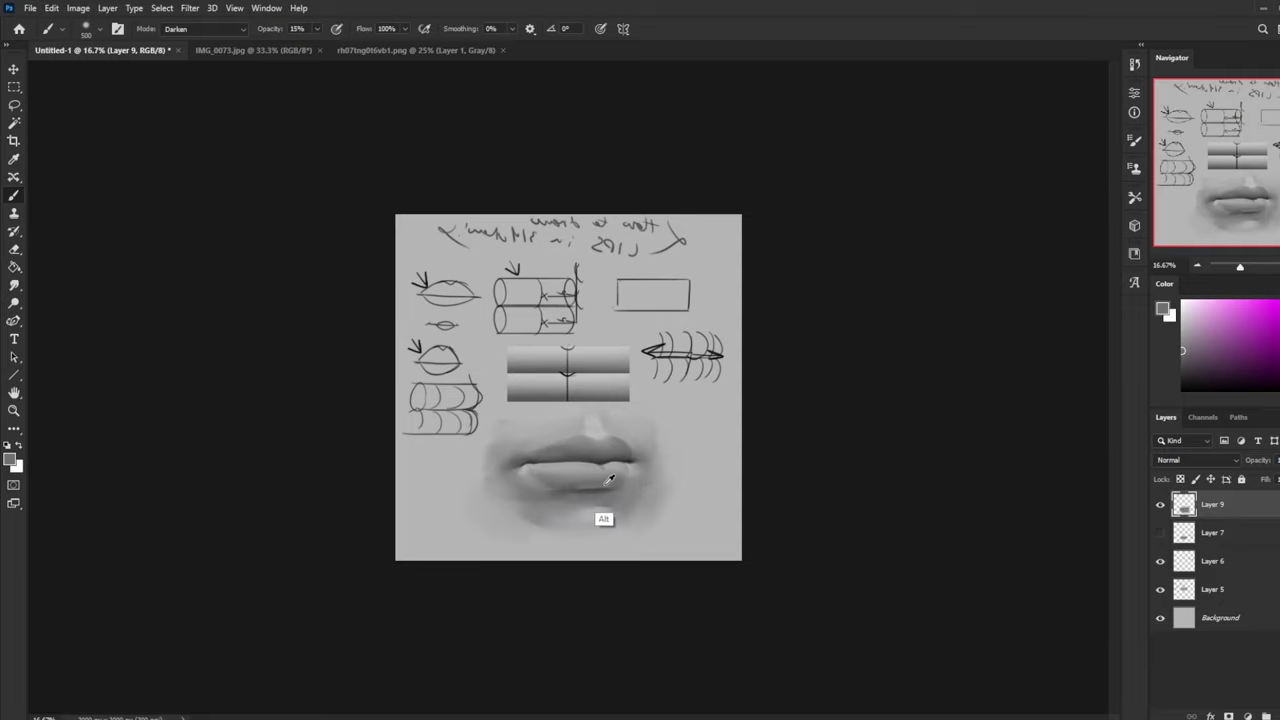
pyautogui.keyDown('alt'); pyautogui.click(618, 480); pyautogui.keyUp('alt')
pyautogui.keyDown('alt'); pyautogui.click(617, 485); pyautogui.keyUp('alt')
pyautogui.moveTo(607, 486); pyautogui.dragTo(630, 486)
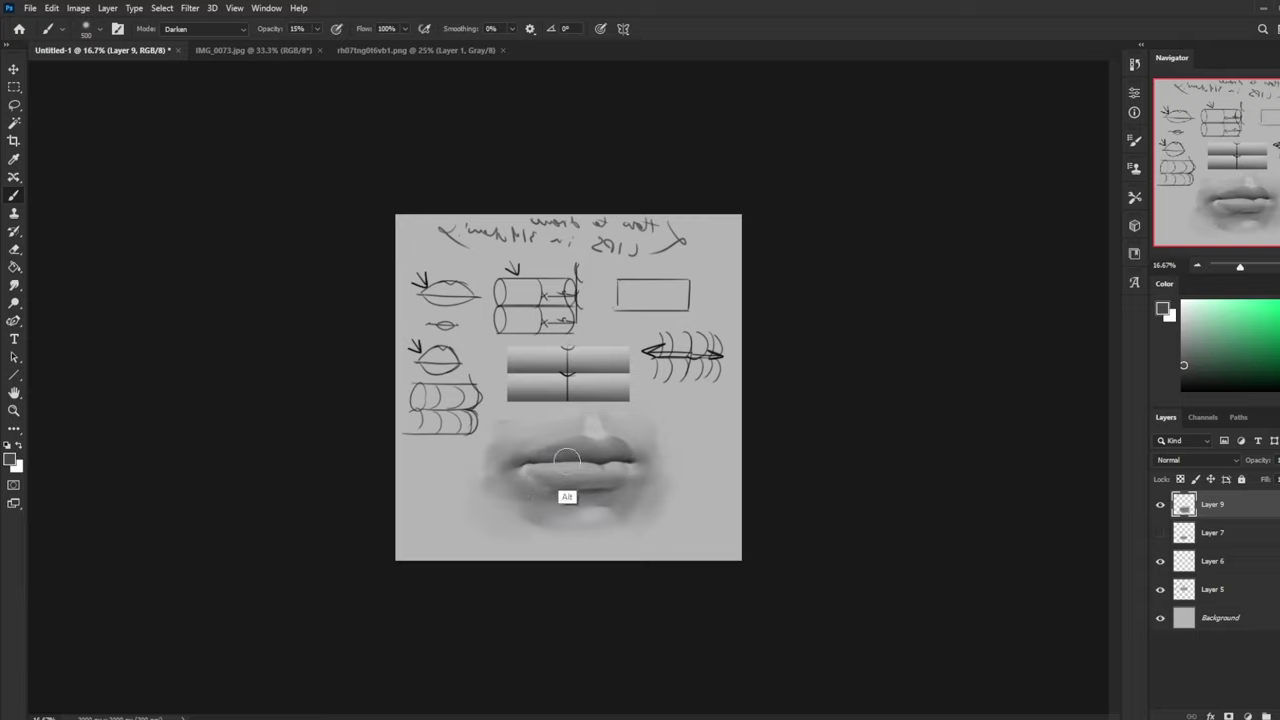
# Step: Return the brush to Normal mode at 28% opacity and blend sampled greys around both mouth corners
pyautogui.keyDown('alt'); pyautogui.click(568, 497); pyautogui.keyUp('alt')
pyautogui.click(205, 29)
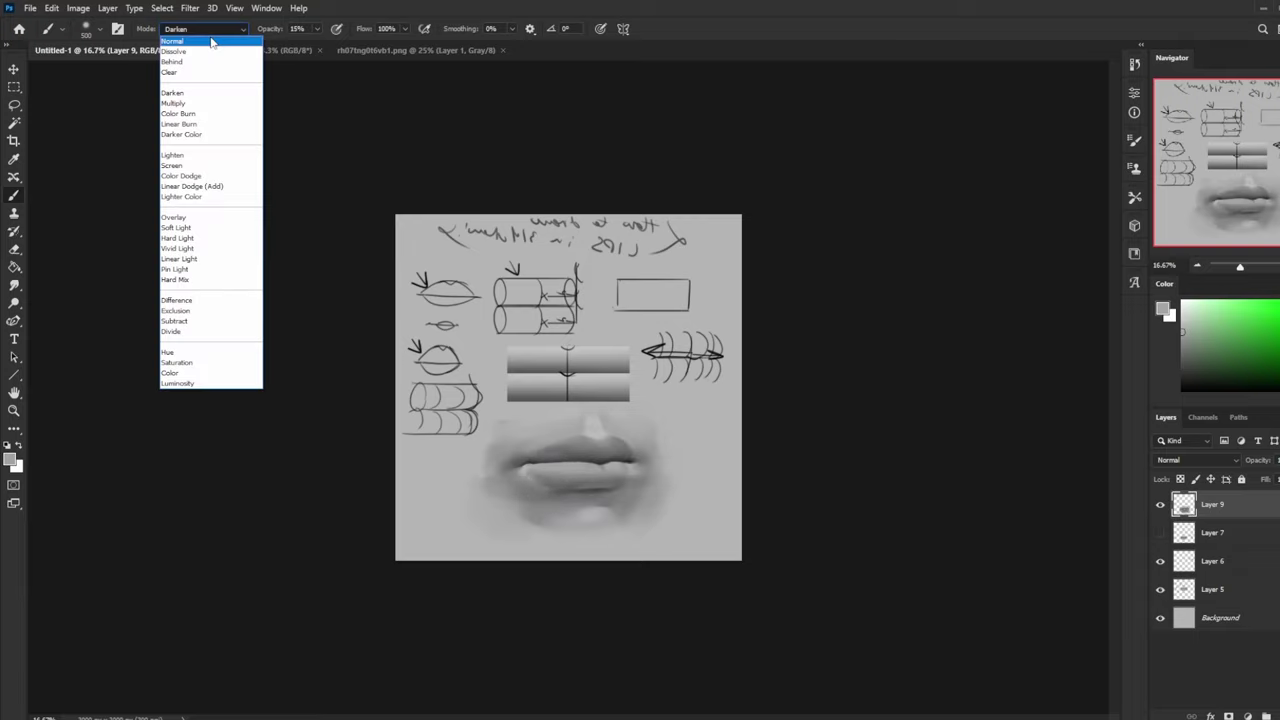
pyautogui.click(185, 37)
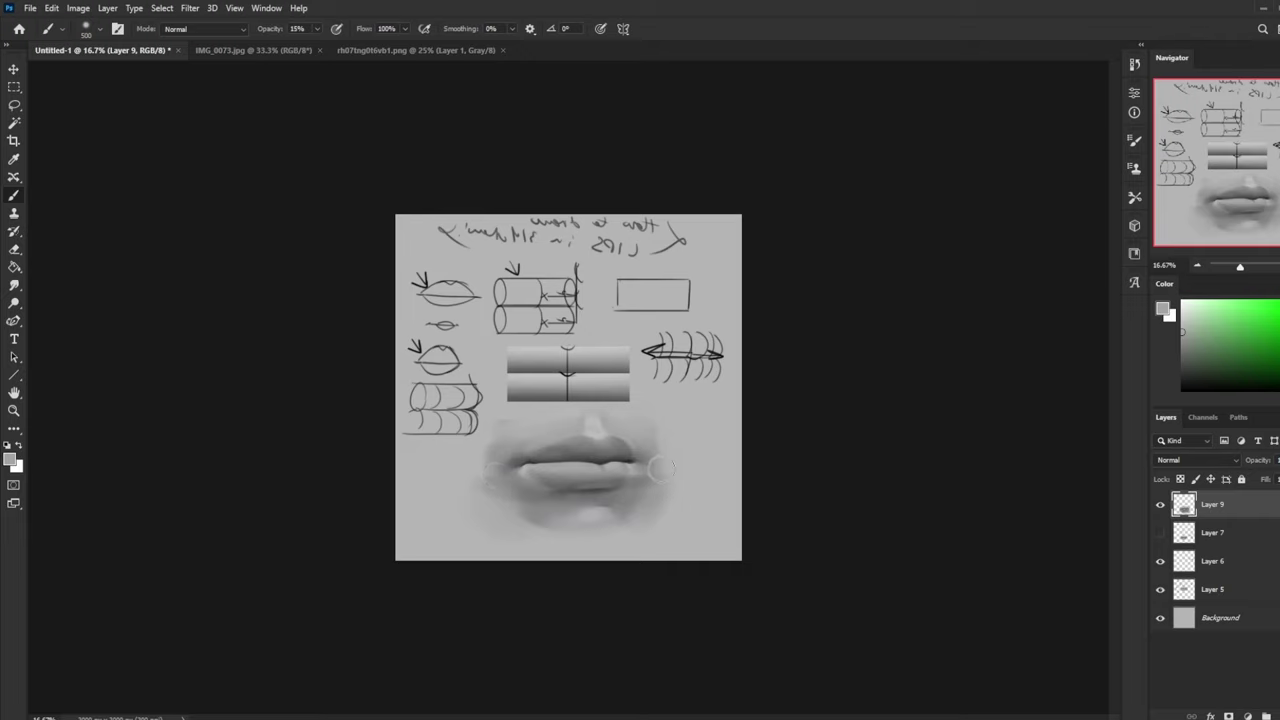
pyautogui.click(317, 28)
pyautogui.moveTo(325, 44); pyautogui.dragTo(329, 44)
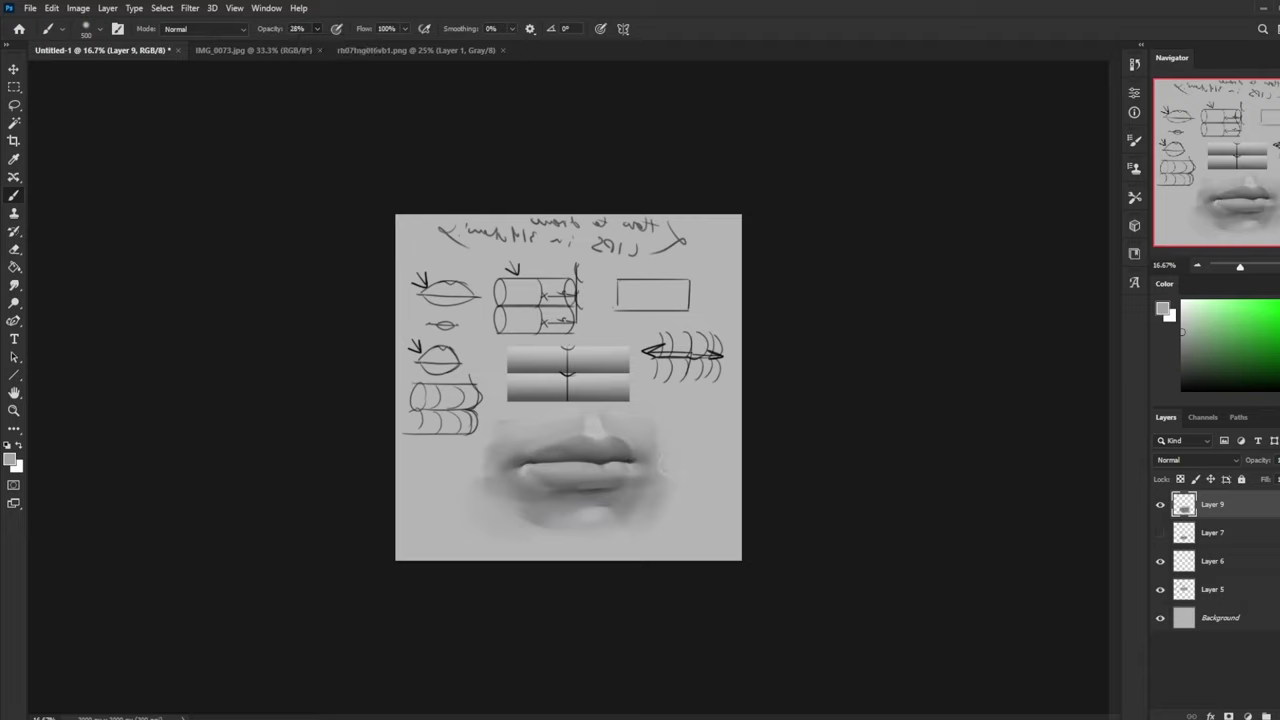
pyautogui.press('alt')
pyautogui.keyDown('alt'); pyautogui.click(540, 452); pyautogui.keyUp('alt')
pyautogui.keyDown('alt'); pyautogui.click(522, 455); pyautogui.keyUp('alt')
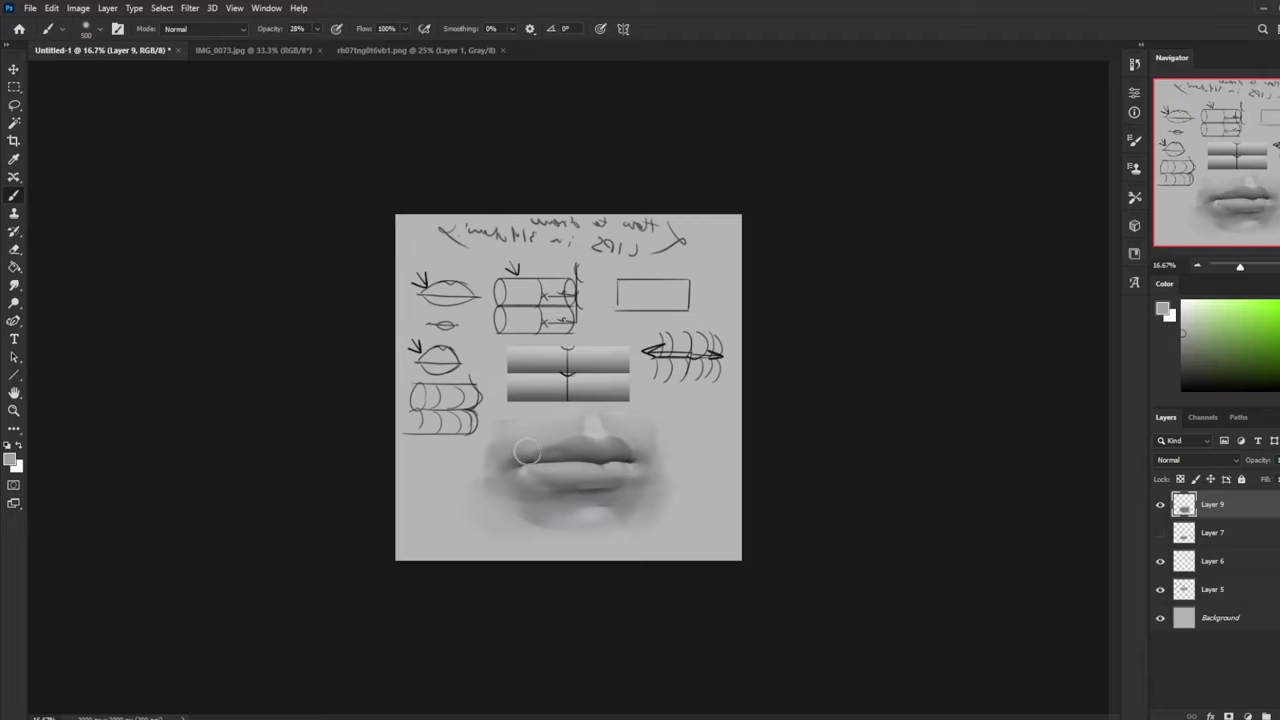
pyautogui.keyDown('alt'); pyautogui.click(527, 455); pyautogui.keyUp('alt')
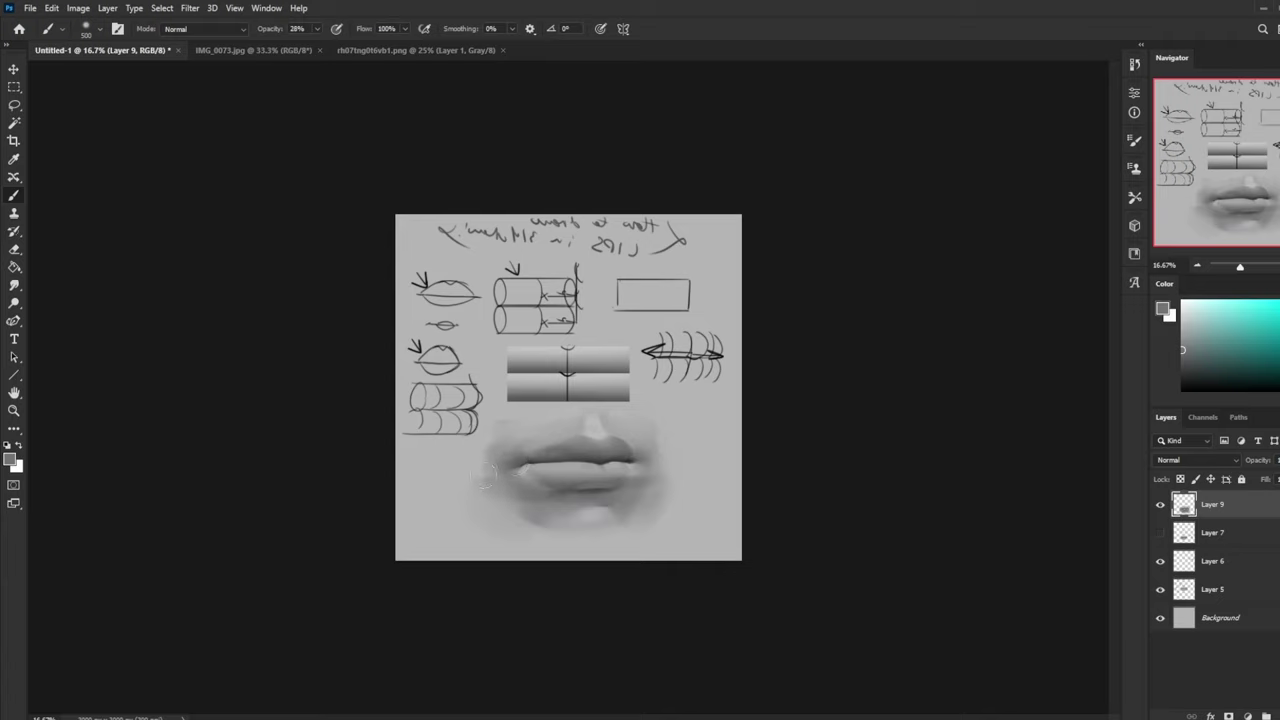
pyautogui.keyDown('alt'); pyautogui.click(637, 455); pyautogui.keyUp('alt')
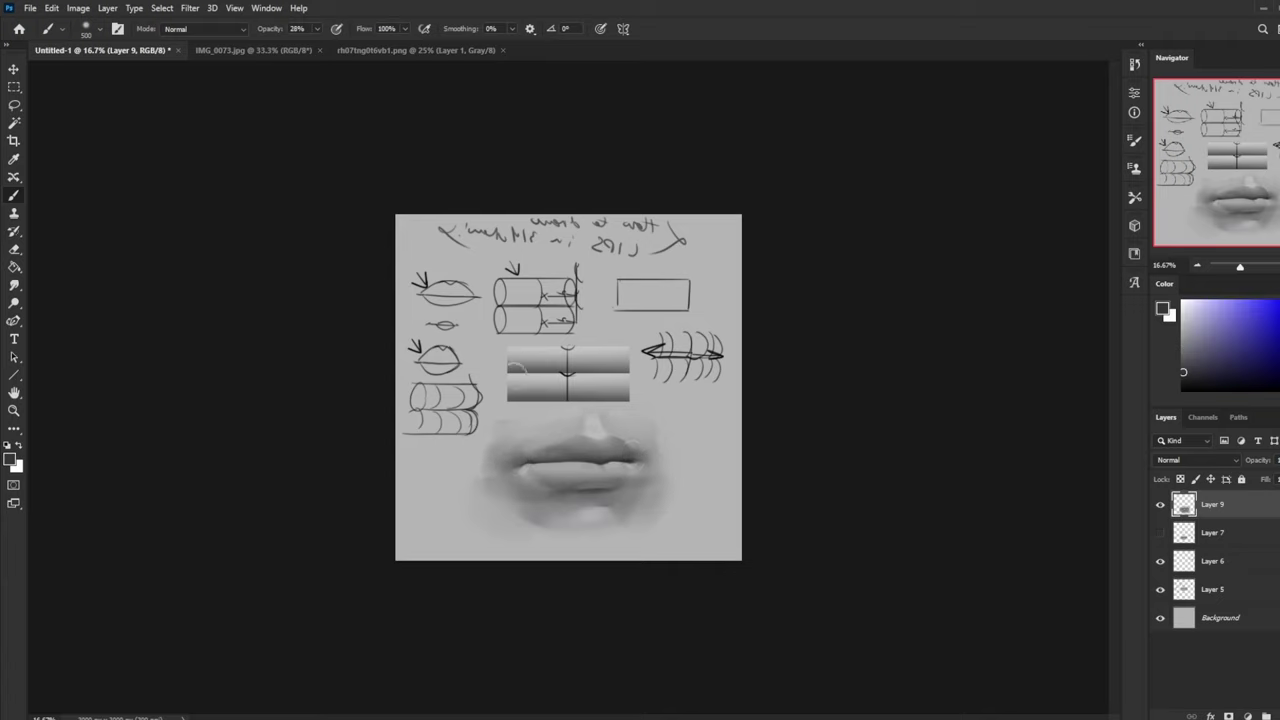
pyautogui.keyDown('alt'); pyautogui.click(572, 465); pyautogui.keyUp('alt')
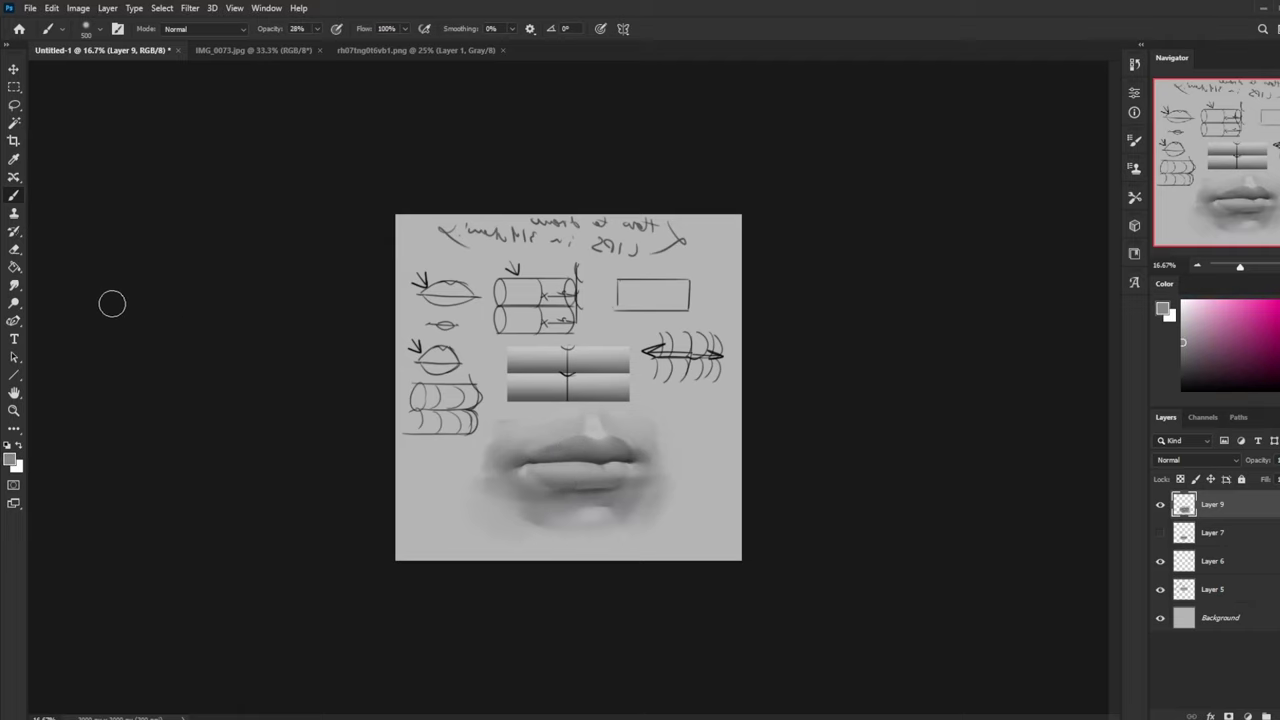
# Step: Refine the tonal transitions on the upper and lower lips with a smaller soft brush and sampled greys
pyautogui.click(14, 285)
pyautogui.hotkey('ctrl', '+')
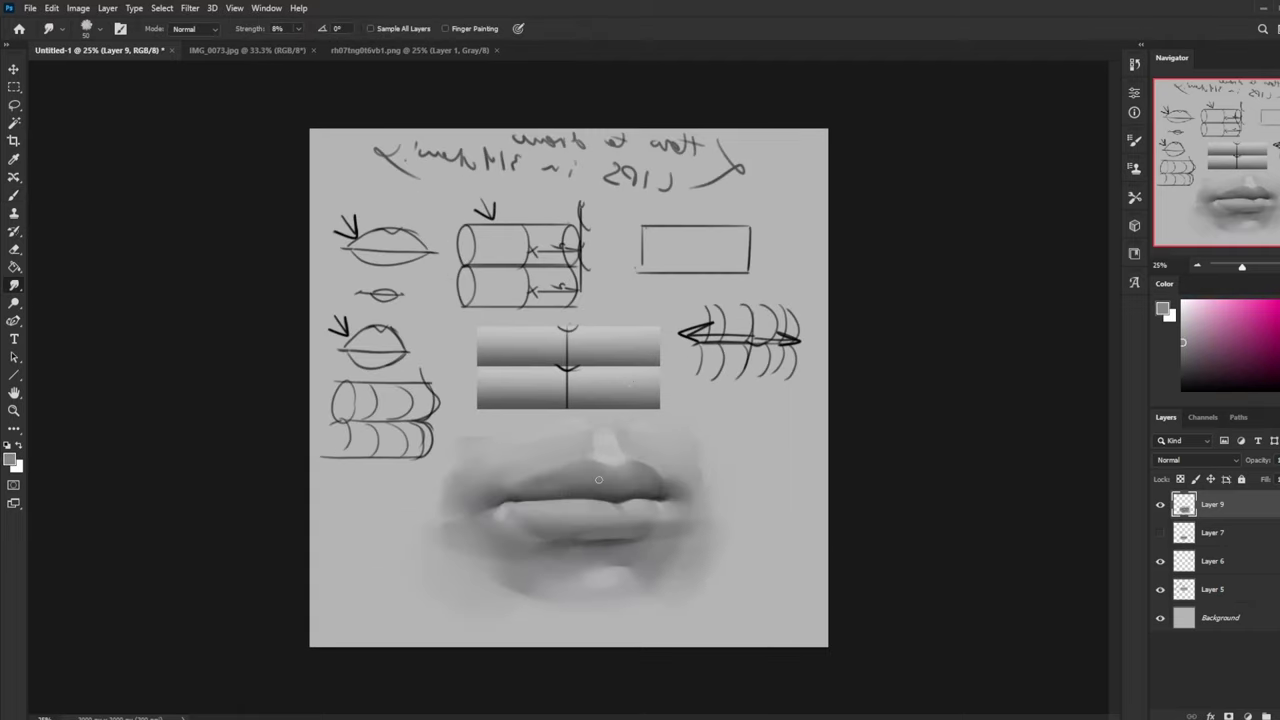
pyautogui.press('b')
pyautogui.keyDown('alt'); pyautogui.click(543, 460); pyautogui.keyUp('alt')
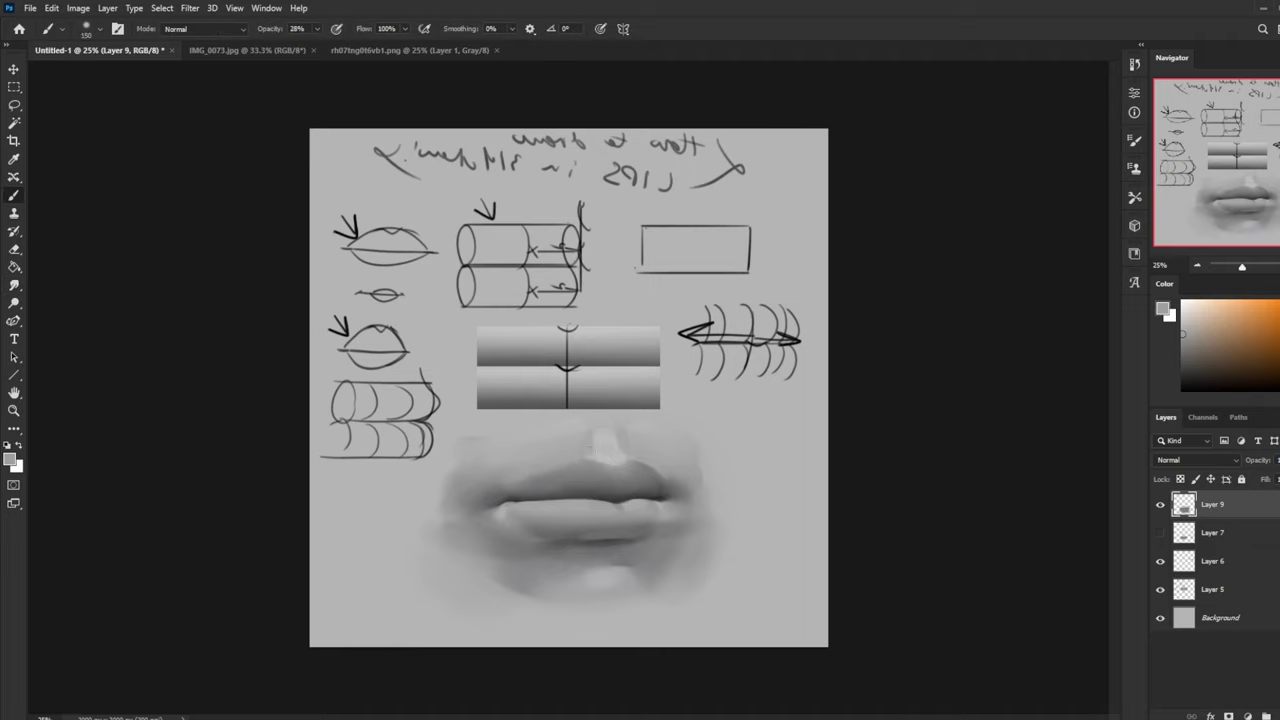
pyautogui.keyDown('alt'); pyautogui.click(577, 507); pyautogui.keyUp('alt')
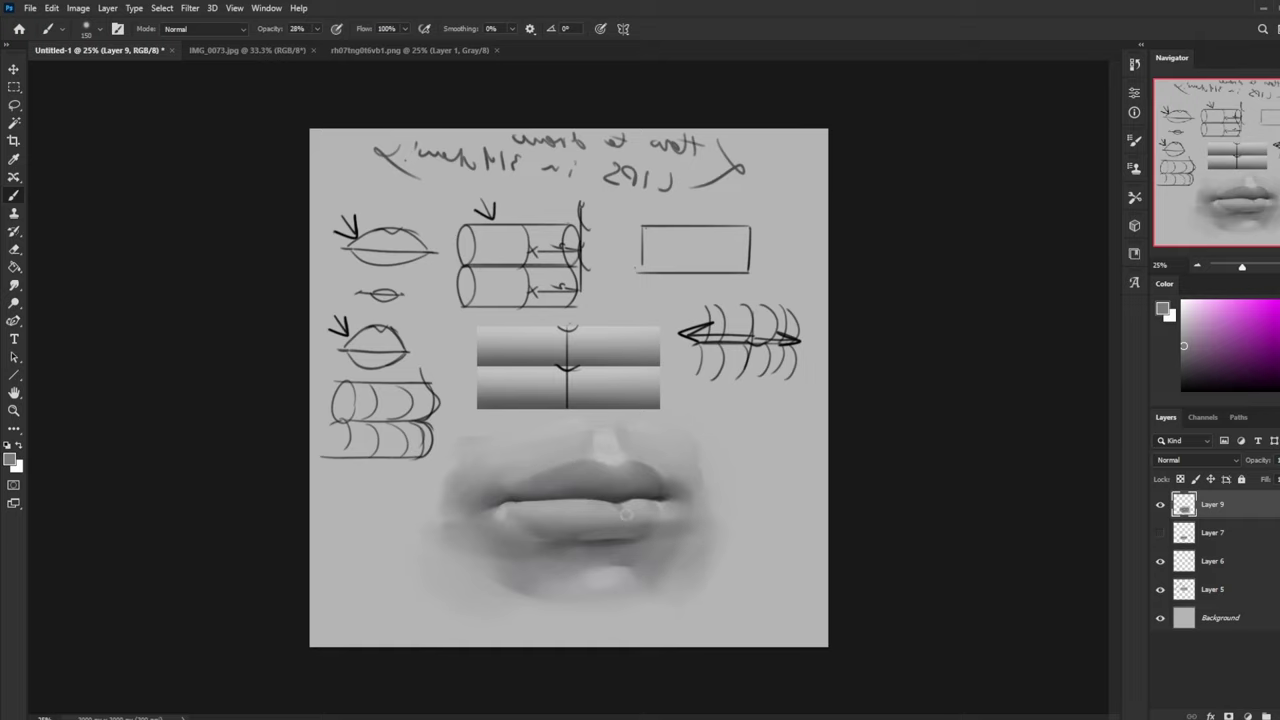
pyautogui.keyDown('alt'); pyautogui.click(622, 466); pyautogui.keyUp('alt')
# Step: Enlarge the brush to size 1200 and flip the canvas horizontally back to its normal orientation
pyautogui.hotkey('ctrl', '-')
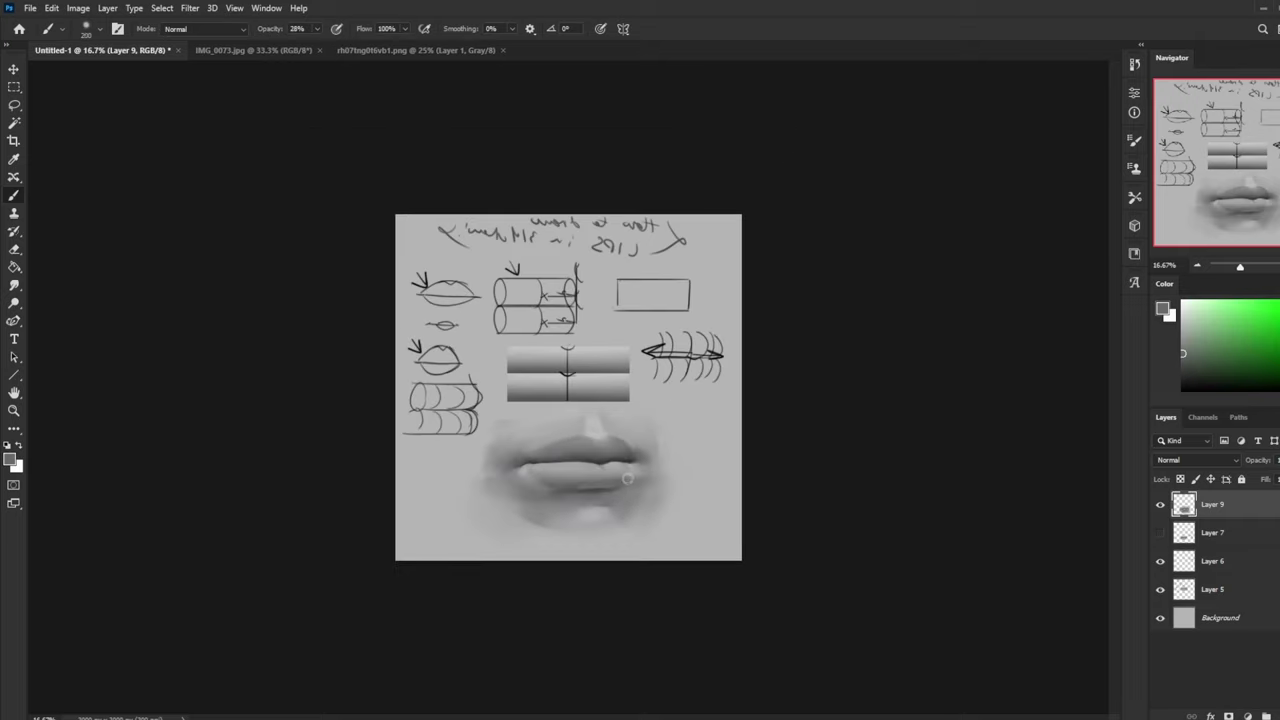
pyautogui.press(']')
pyautogui.press(']')
pyautogui.press(']')
pyautogui.press(']')
pyautogui.press(']')
pyautogui.press(']')
pyautogui.press(']')
pyautogui.press(']')
pyautogui.press(']')
pyautogui.press(']')
pyautogui.press(']')
pyautogui.press(']')
pyautogui.hotkey('ctrl', 'shift', 'h')
pyautogui.press('[')
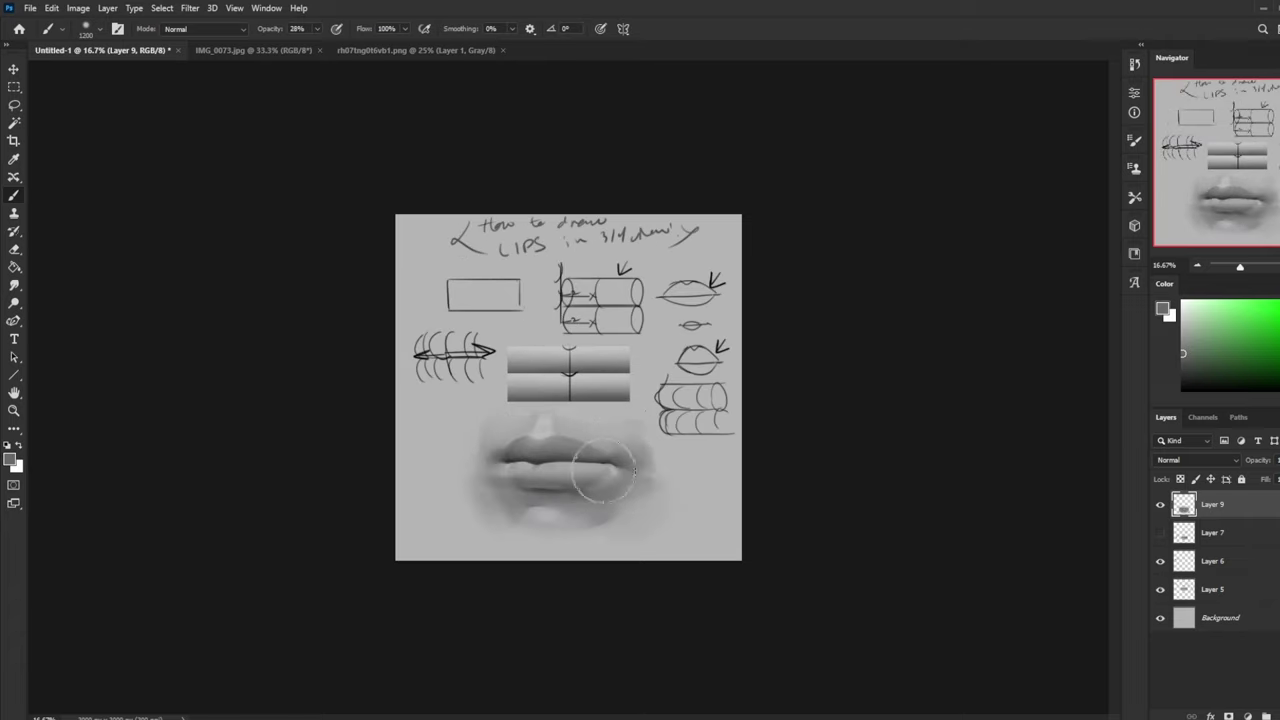
# Step: Broaden the soft shading on the skin around the far mouth corner with sampled greys, enlarging the brush to size 1400
pyautogui.keyDown('alt'); pyautogui.click(511, 481); pyautogui.keyUp('alt')
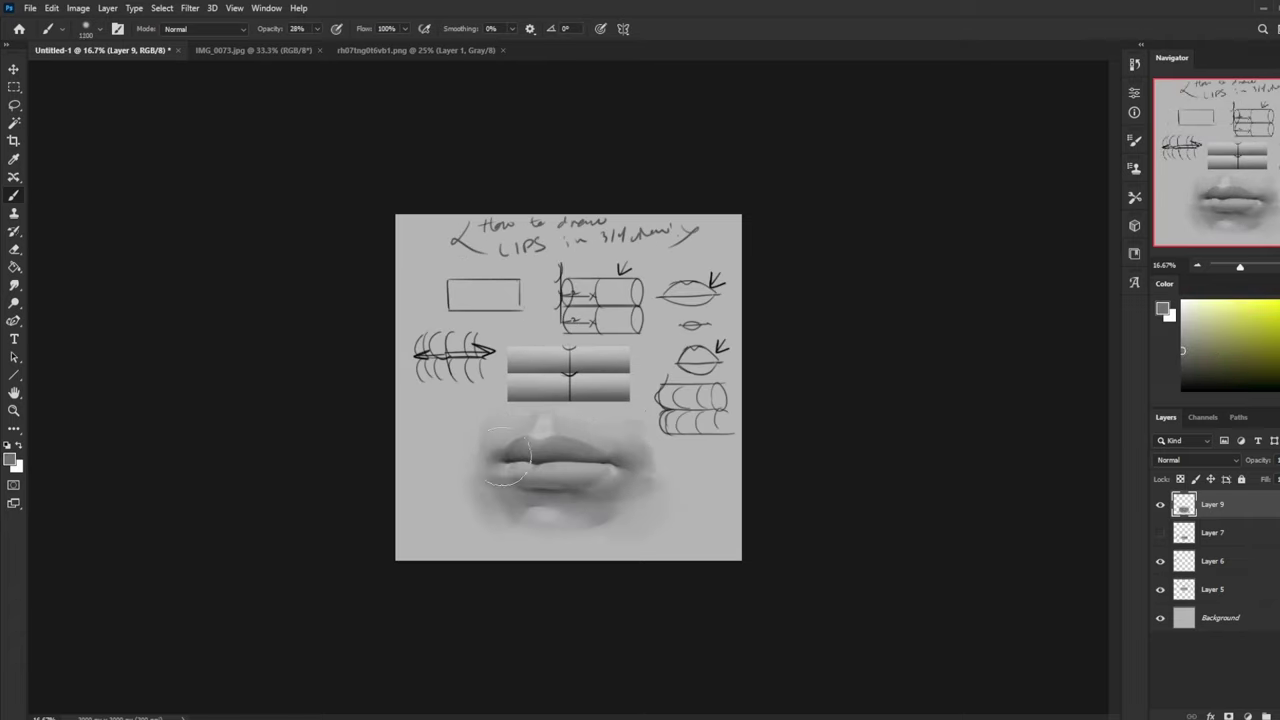
pyautogui.press('[')
pyautogui.press('[')
pyautogui.press('[')
pyautogui.press('[')
pyautogui.press('[')
pyautogui.press(']')
pyautogui.press(']')
pyautogui.press(']')
pyautogui.press(']')
pyautogui.press(']')
pyautogui.press(']')
pyautogui.press(']')
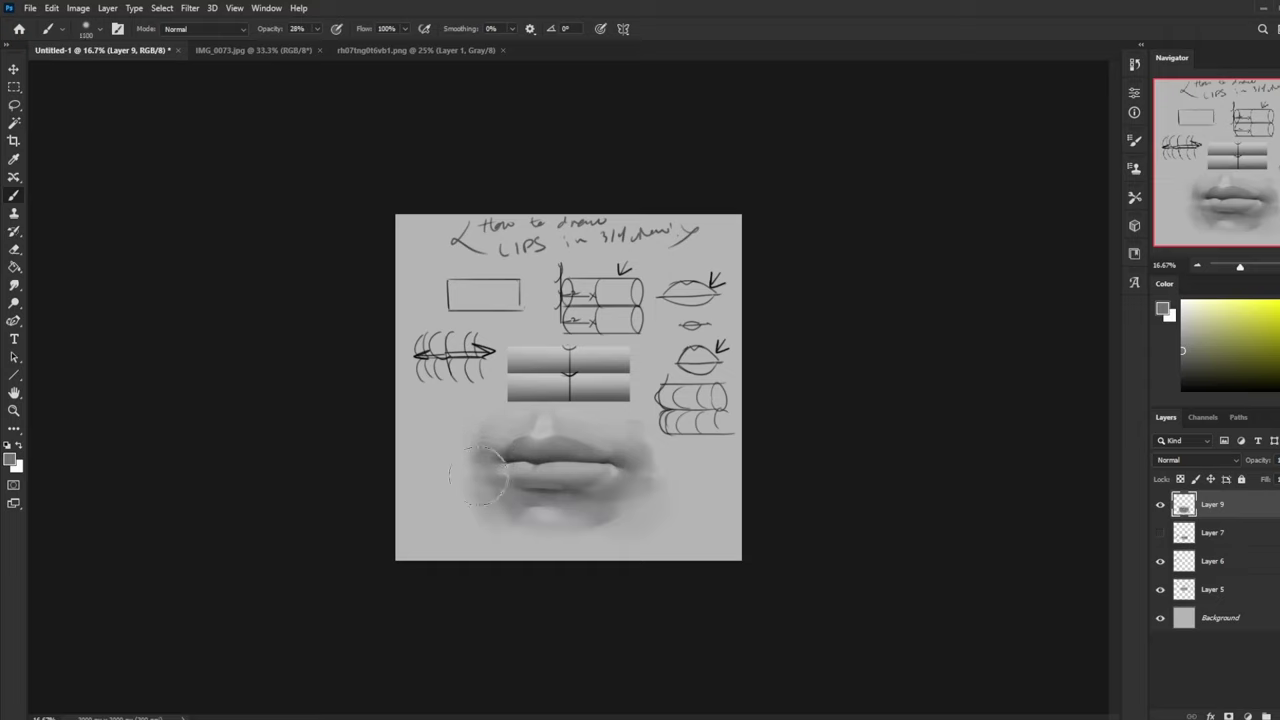
pyautogui.keyDown('alt'); pyautogui.click(525, 430); pyautogui.keyUp('alt')
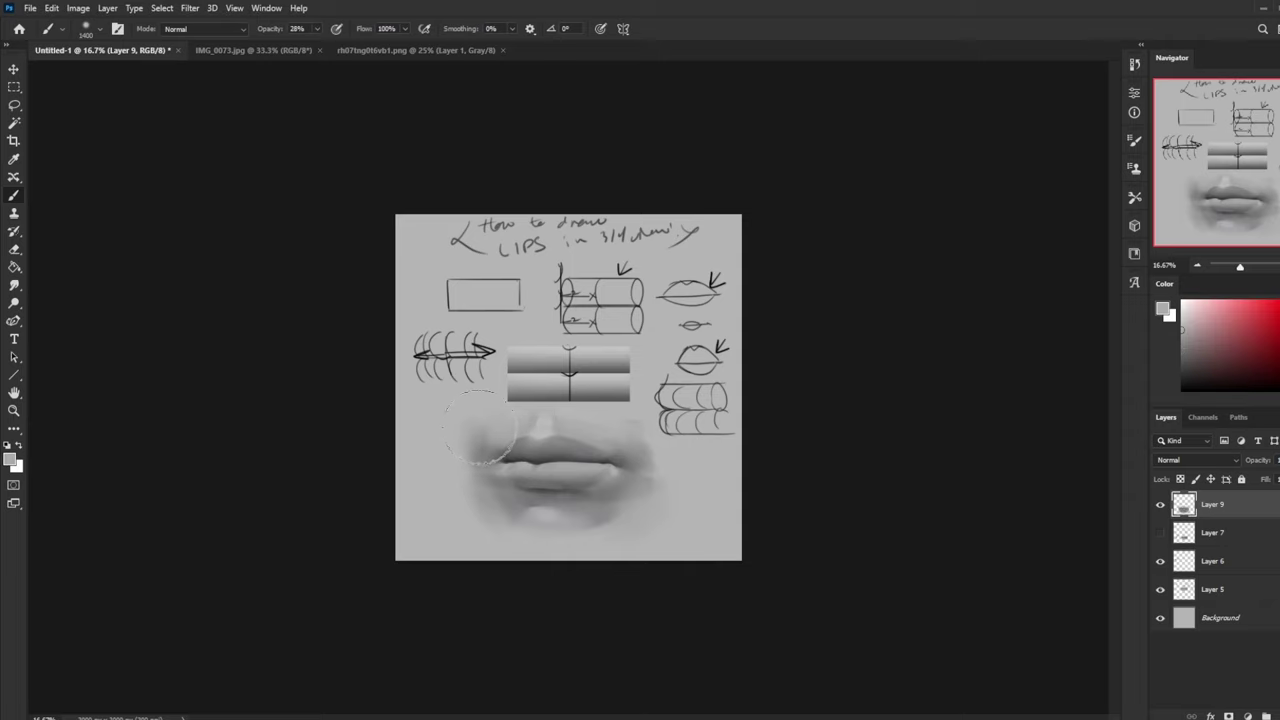
# Step: Brighten the highlight above the upper lip with white, using a soft brush adjusted to size 600
pyautogui.click(16, 287)
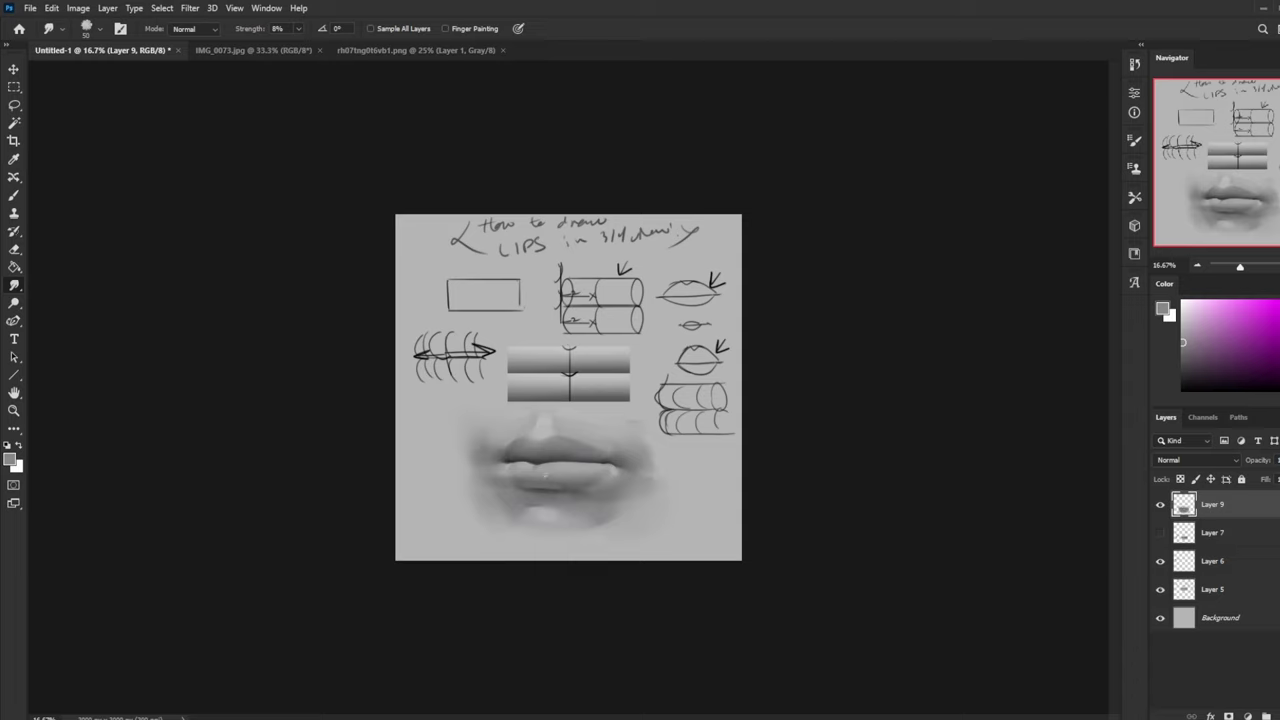
pyautogui.press('b')
pyautogui.keyDown('alt'); pyautogui.click(545, 458); pyautogui.keyUp('alt')
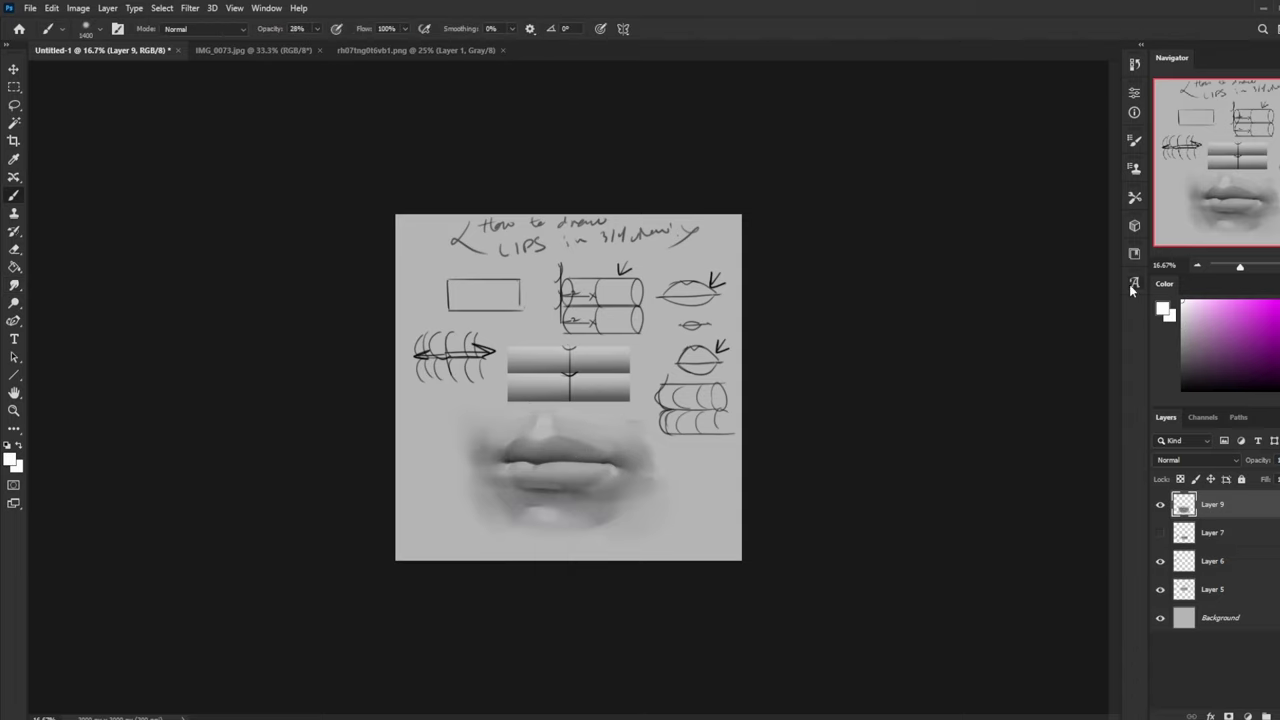
pyautogui.press('[')
pyautogui.press('[')
pyautogui.press('[')
pyautogui.press('[')
pyautogui.press('[')
pyautogui.press('[')
pyautogui.press('[')
pyautogui.press('[')
pyautogui.press('[')
pyautogui.press(']')
pyautogui.press(']')
pyautogui.press(']')
pyautogui.press(']')
pyautogui.press(']')
# Step: Deepen the shading across the lower lip with a sampled dark grey in Darken mode at 28% opacity
pyautogui.keyDown('alt'); pyautogui.click(575, 523); pyautogui.keyUp('alt')
pyautogui.click(229, 31)
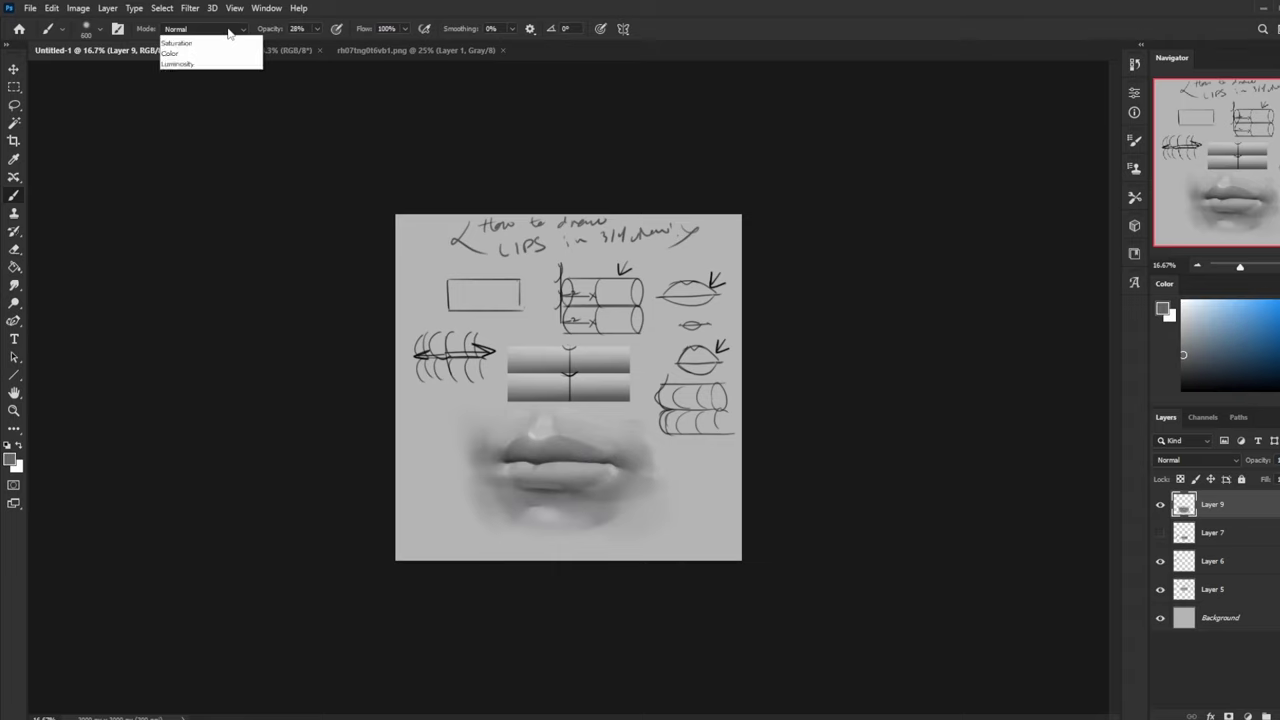
pyautogui.click(235, 94)
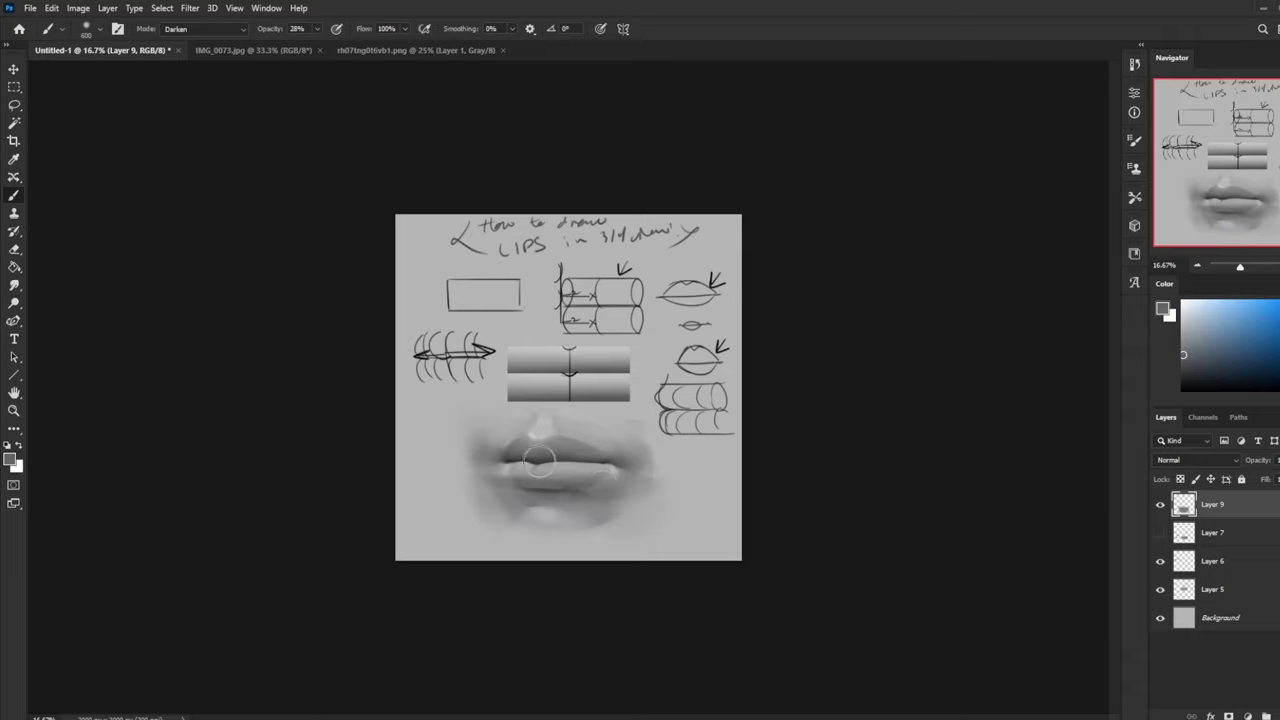
pyautogui.moveTo(541, 468); pyautogui.dragTo(609, 482)
# Step: Soften the skin tones around the far mouth corner with sampled greys in Normal mode at 51% opacity
pyautogui.keyDown('alt'); pyautogui.click(423, 289); pyautogui.keyUp('alt')
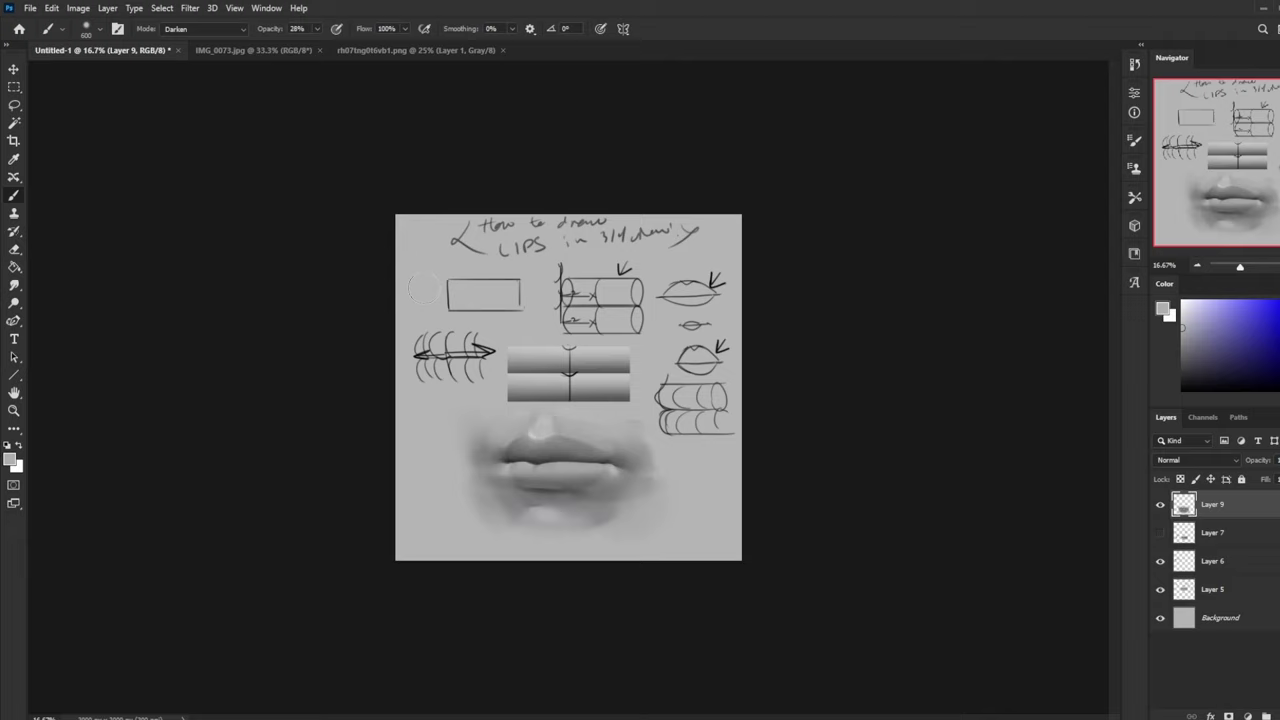
pyautogui.click(222, 29)
pyautogui.click(224, 33)
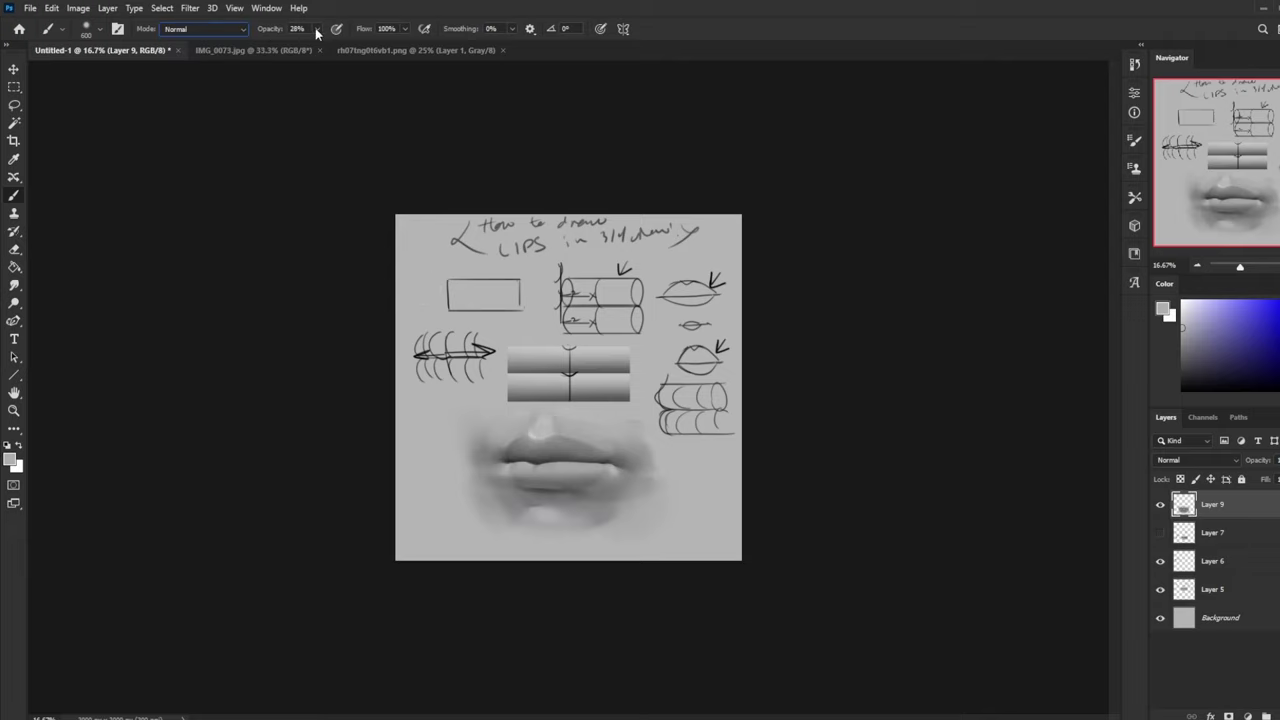
pyautogui.click(560, 510)
pyautogui.keyDown('alt'); pyautogui.click(527, 456); pyautogui.keyUp('alt')
pyautogui.keyDown('alt'); pyautogui.click(506, 451); pyautogui.keyUp('alt')
pyautogui.keyDown('alt'); pyautogui.click(503, 452); pyautogui.keyUp('alt')
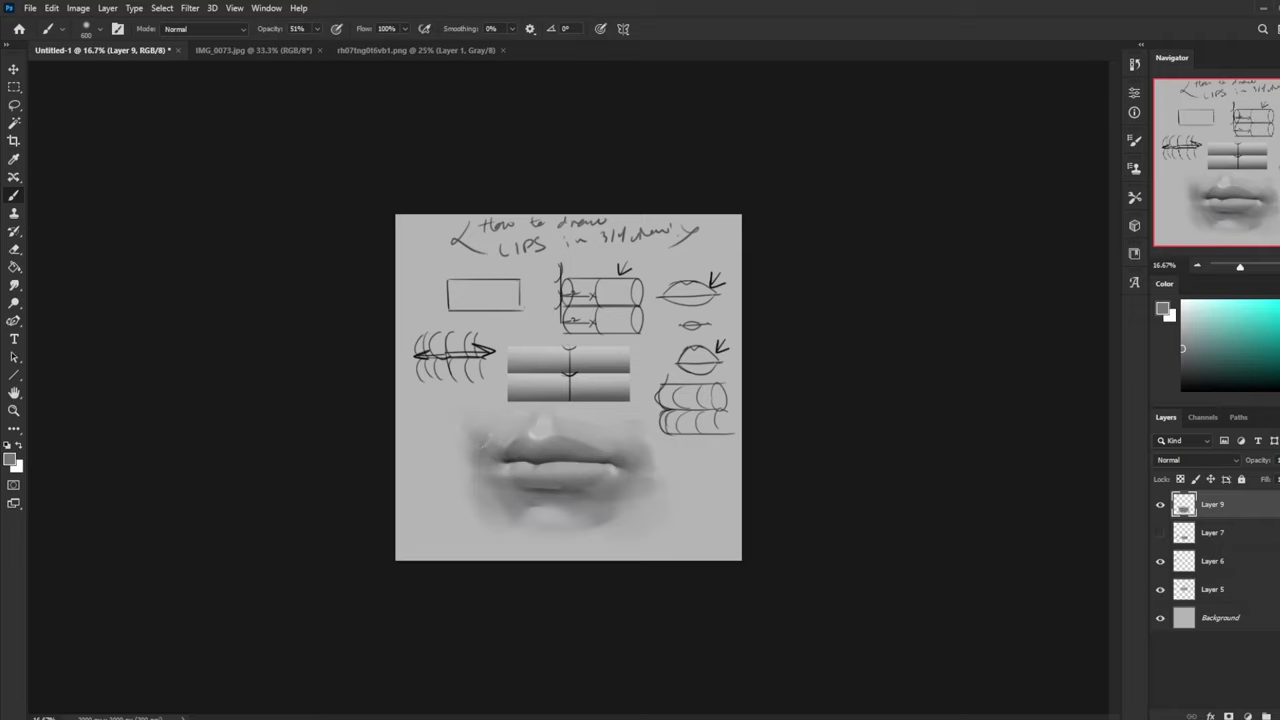
pyautogui.moveTo(1219, 347); pyautogui.dragTo(1139, 397)
pyautogui.moveTo(476, 436)
pyautogui.mouseDown()
pyautogui.moveTo(529, 456)
pyautogui.moveTo(636, 441)
pyautogui.mouseUp()
pyautogui.hotkey('ctrl', 'z')
# Step: Darken the skin tones around the mouth corners with sampled greys, using the brush in Darken mode at 51% opacity
pyautogui.keyDown('alt'); pyautogui.click(497, 448); pyautogui.keyUp('alt')
pyautogui.click(212, 29)
pyautogui.click(216, 93)
pyautogui.keyDown('alt'); pyautogui.click(502, 490); pyautogui.keyUp('alt')
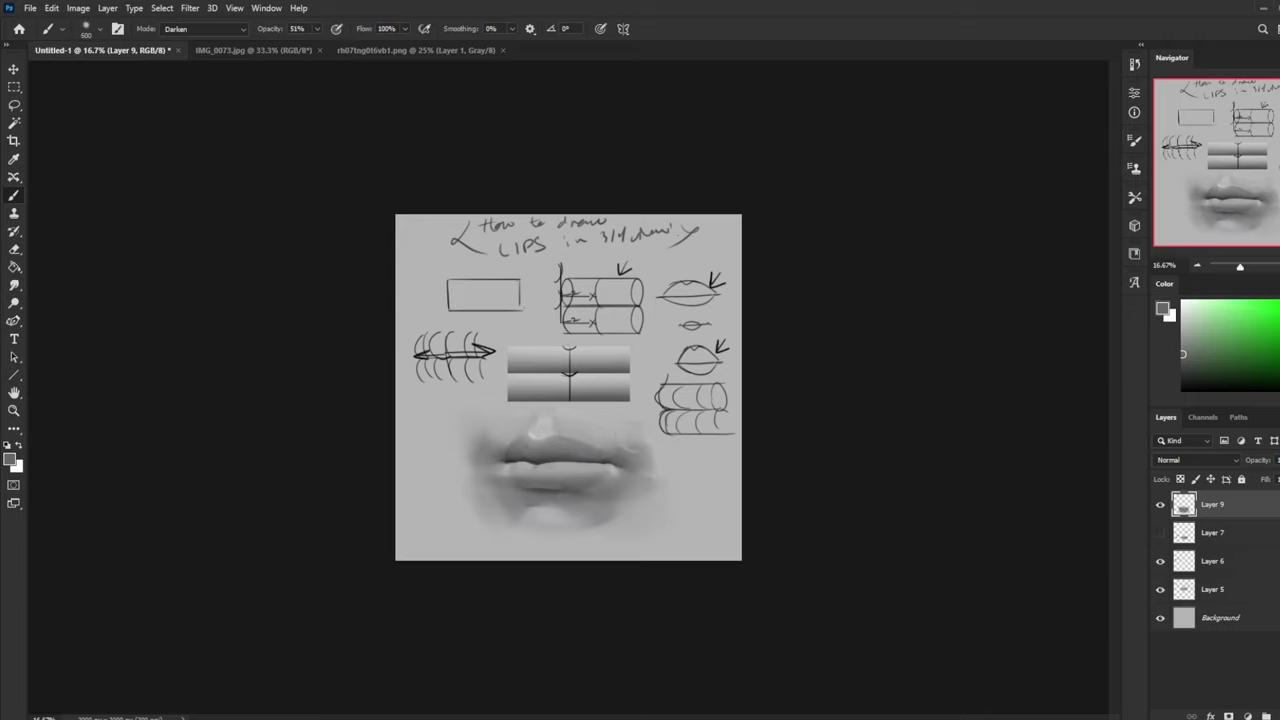
pyautogui.press('[')
pyautogui.press('[')
pyautogui.press('[')
pyautogui.press('[')
pyautogui.press('[')
pyautogui.press('[')
# Step: Deepen the upper lip's shadow toward the near corner with a sampled dark grey, and smudge the surrounding tones at 3% strength
pyautogui.keyDown('alt'); pyautogui.click(517, 454); pyautogui.keyUp('alt')
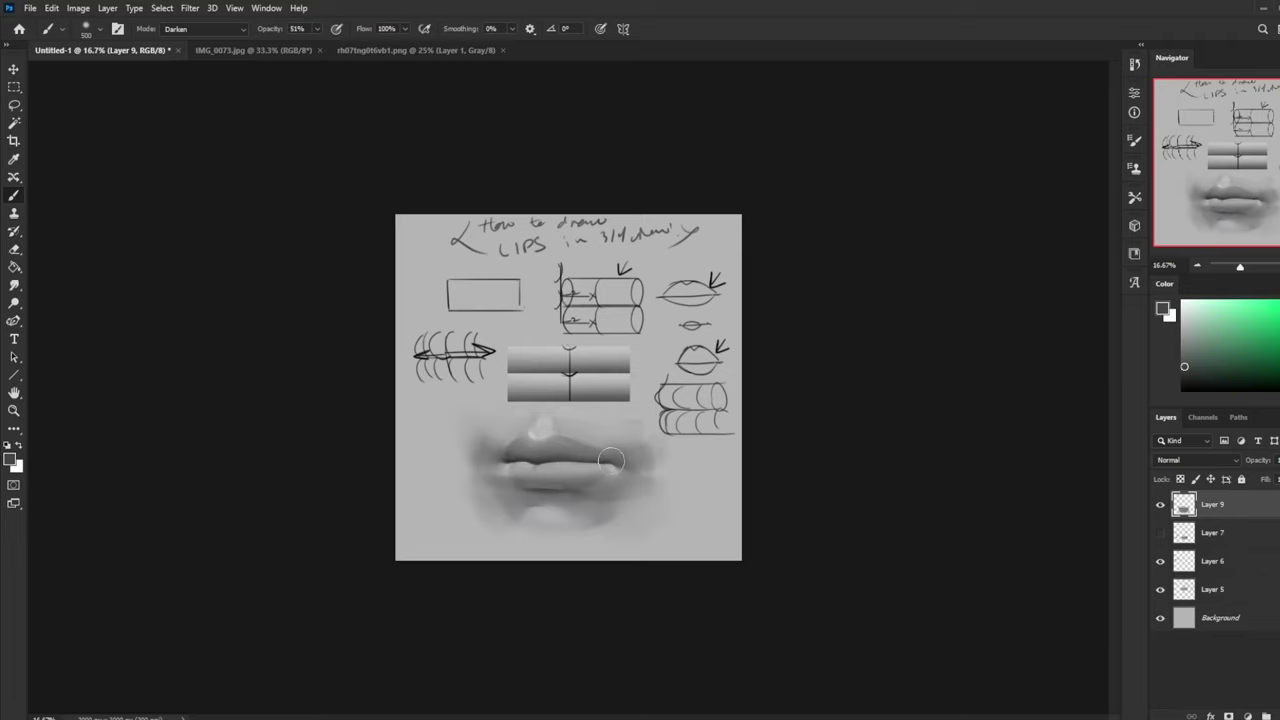
pyautogui.press('[')
pyautogui.press('[')
pyautogui.press(']')
pyautogui.press(']')
pyautogui.press(']')
pyautogui.press(']')
pyautogui.press('[')
pyautogui.press('[')
pyautogui.press('[')
pyautogui.press(']')
pyautogui.press(']')
pyautogui.click(14, 286)
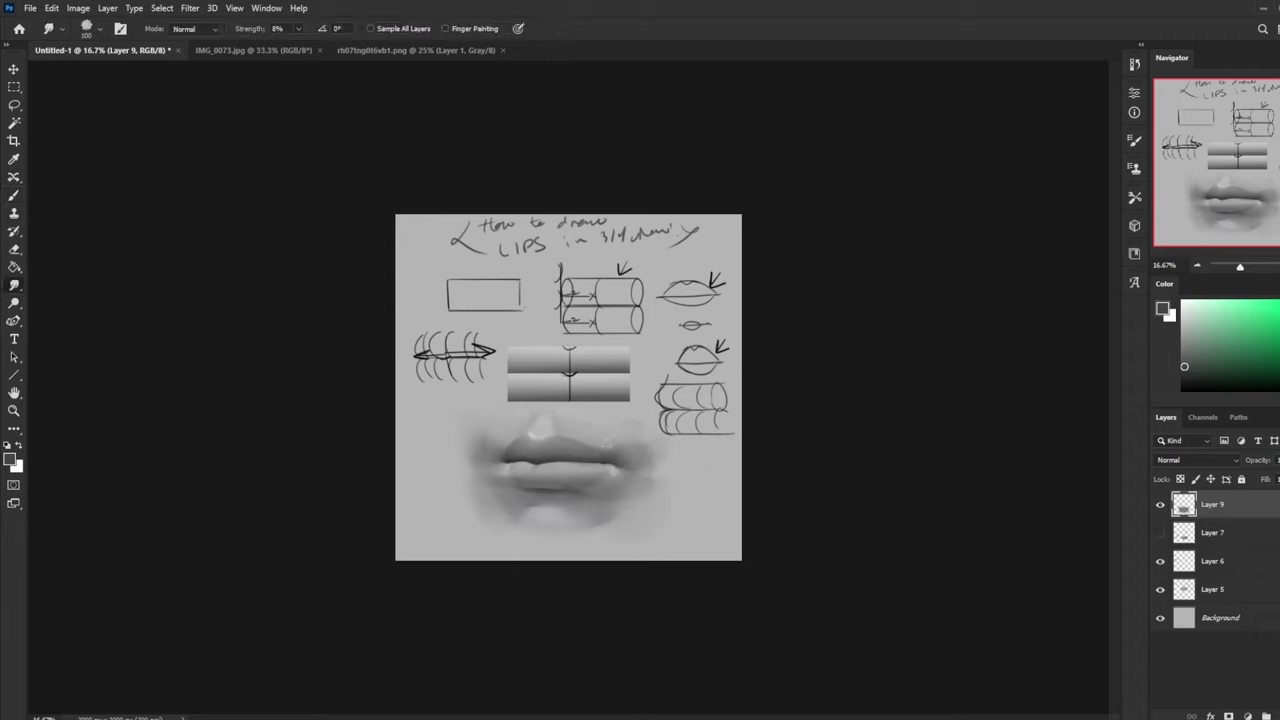
pyautogui.click(297, 28)
# Step: Move Layer 9 directly above the Background layer and merge it down
pyautogui.moveTo(1240, 508); pyautogui.dragTo(1260, 588)
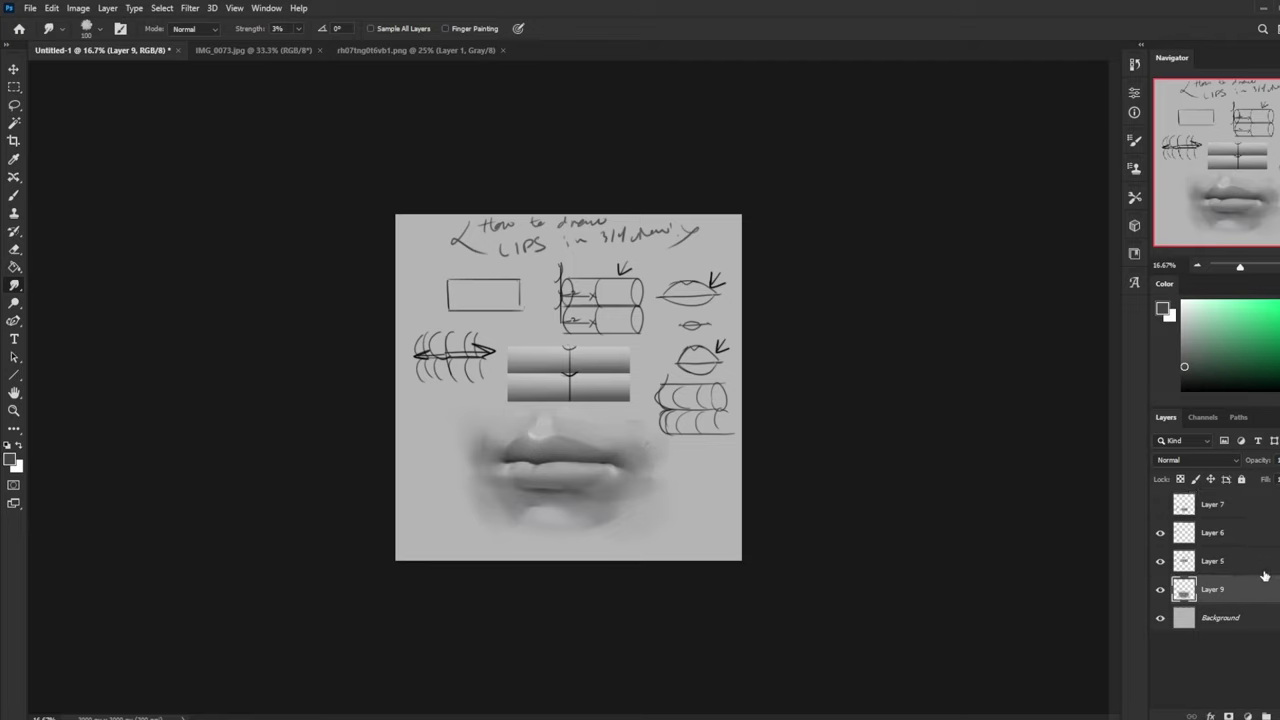
pyautogui.rightClick(1262, 588)
pyautogui.click(1200, 508)
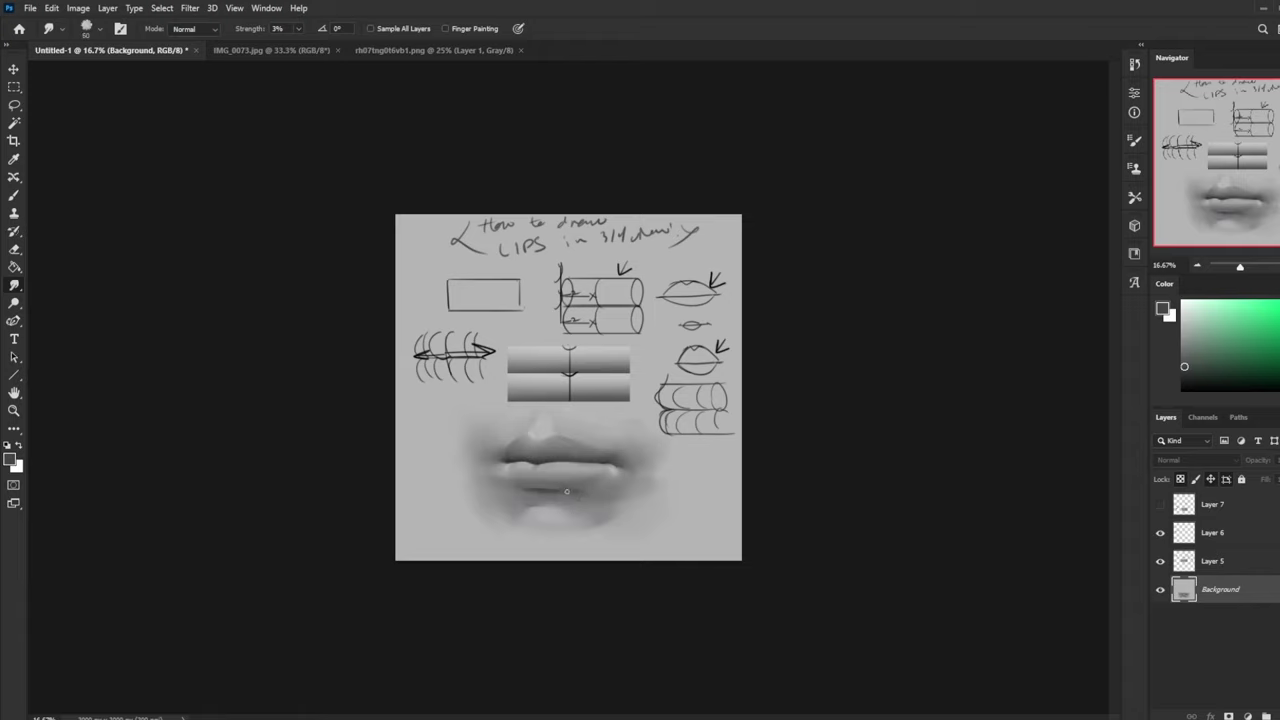
# Step: Flip the canvas horizontally and deepen the shading around the far mouth corner with sampled greys in Darken mode
pyautogui.press('b')
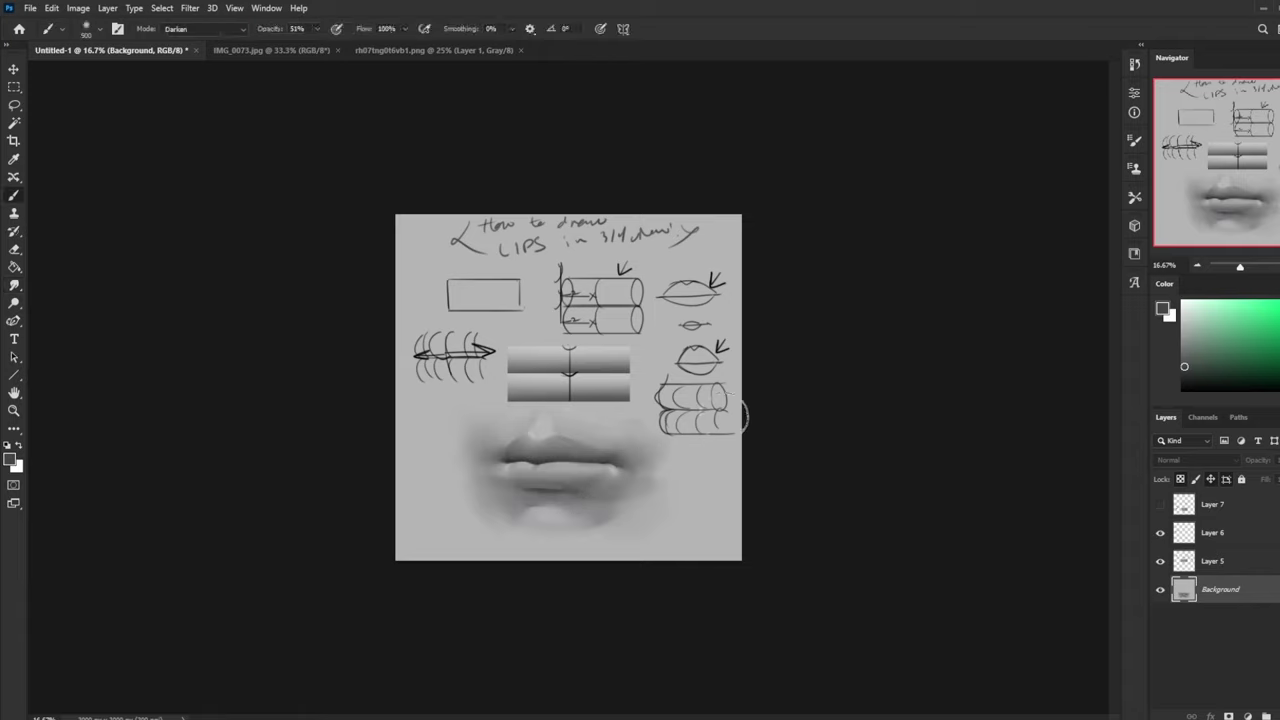
pyautogui.hotkey('ctrl', 'shift', 'h')
pyautogui.press('[')
pyautogui.press('[')
pyautogui.keyDown('alt'); pyautogui.click(604, 462); pyautogui.keyUp('alt')
pyautogui.keyDown('alt'); pyautogui.click(636, 467); pyautogui.keyUp('alt')
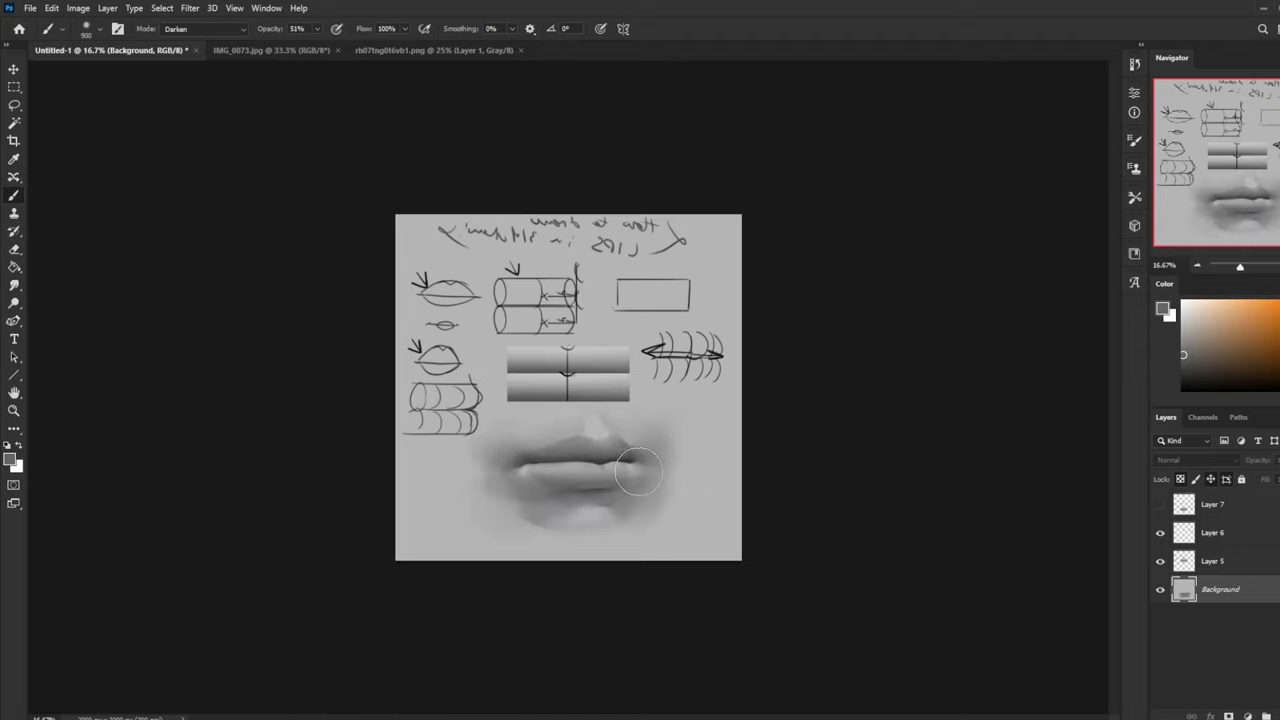
pyautogui.press('[')
pyautogui.press('[')
pyautogui.press('[')
pyautogui.keyDown('alt'); pyautogui.click(628, 459); pyautogui.keyUp('alt')
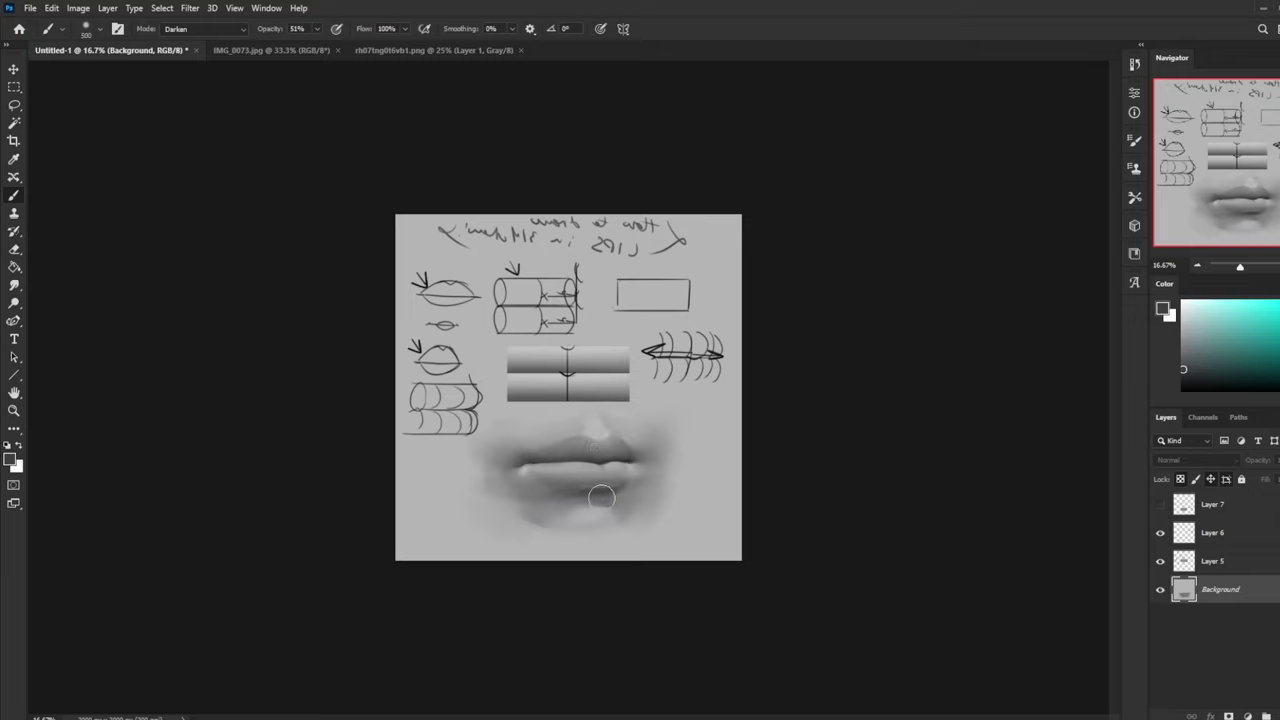
# Step: Darken the area under the lower lip with the sampled dark grey and smudge the tones at 3% strength
pyautogui.press(']')
pyautogui.press(']')
pyautogui.press(']')
pyautogui.press(']')
pyautogui.press(']')
pyautogui.press(']')
pyautogui.click(14, 285)
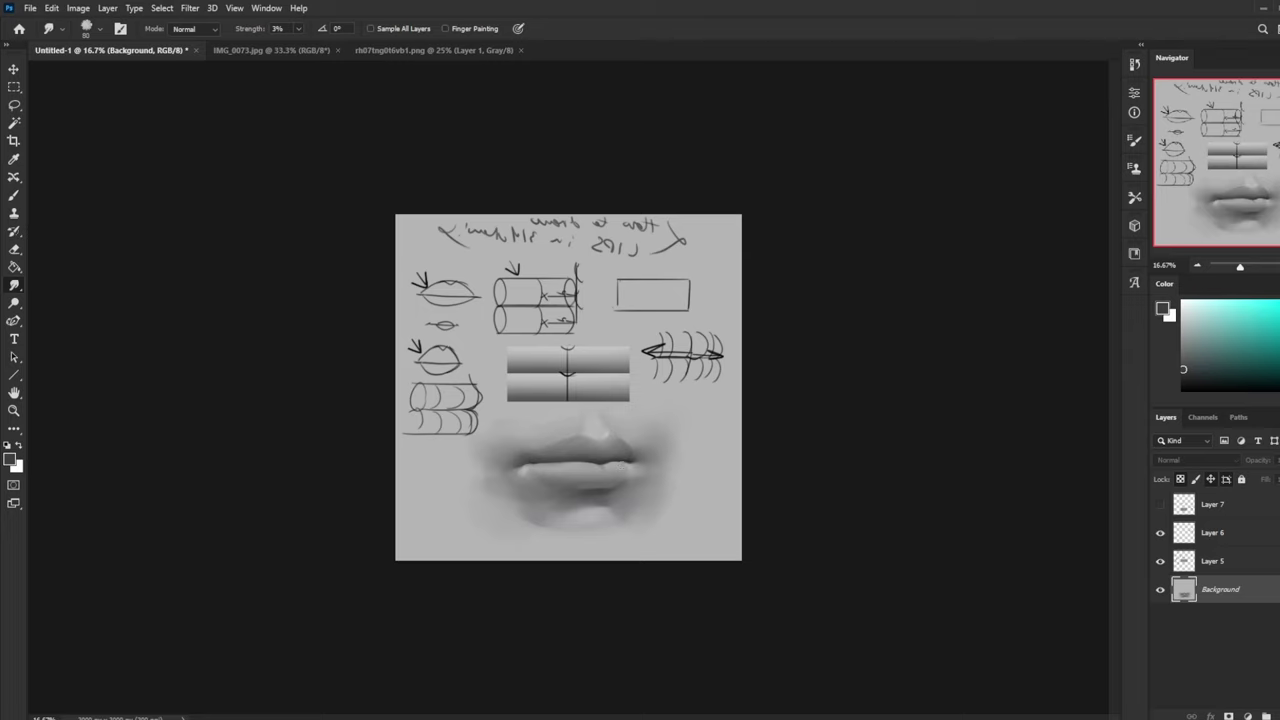
# Step: Touch up the lower lip's upper edge near the far corner with a small light brush in Normal mode at 54% opacity
pyautogui.press('b')
pyautogui.press('x')
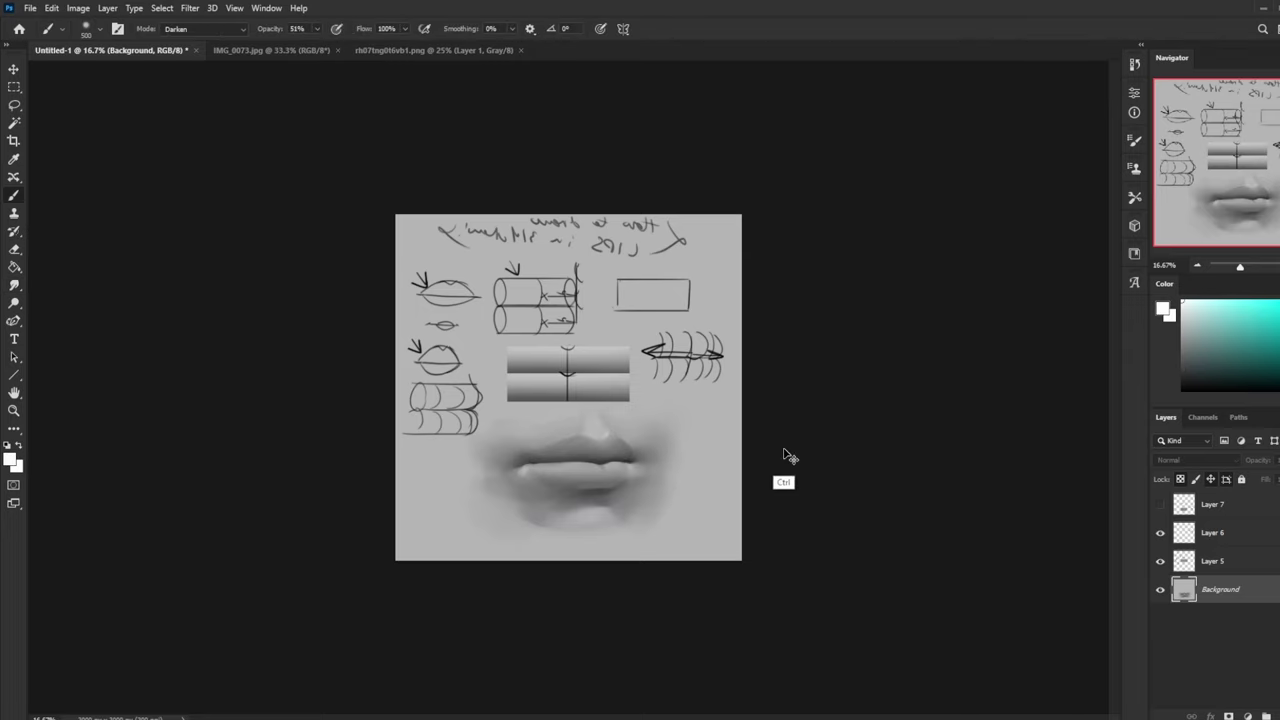
pyautogui.hotkey('ctrl', '+')
pyautogui.hotkey('ctrl', '+')
pyautogui.press('[')
pyautogui.press('[')
pyautogui.press('[')
pyautogui.press('[')
pyautogui.press('[')
pyautogui.press('[')
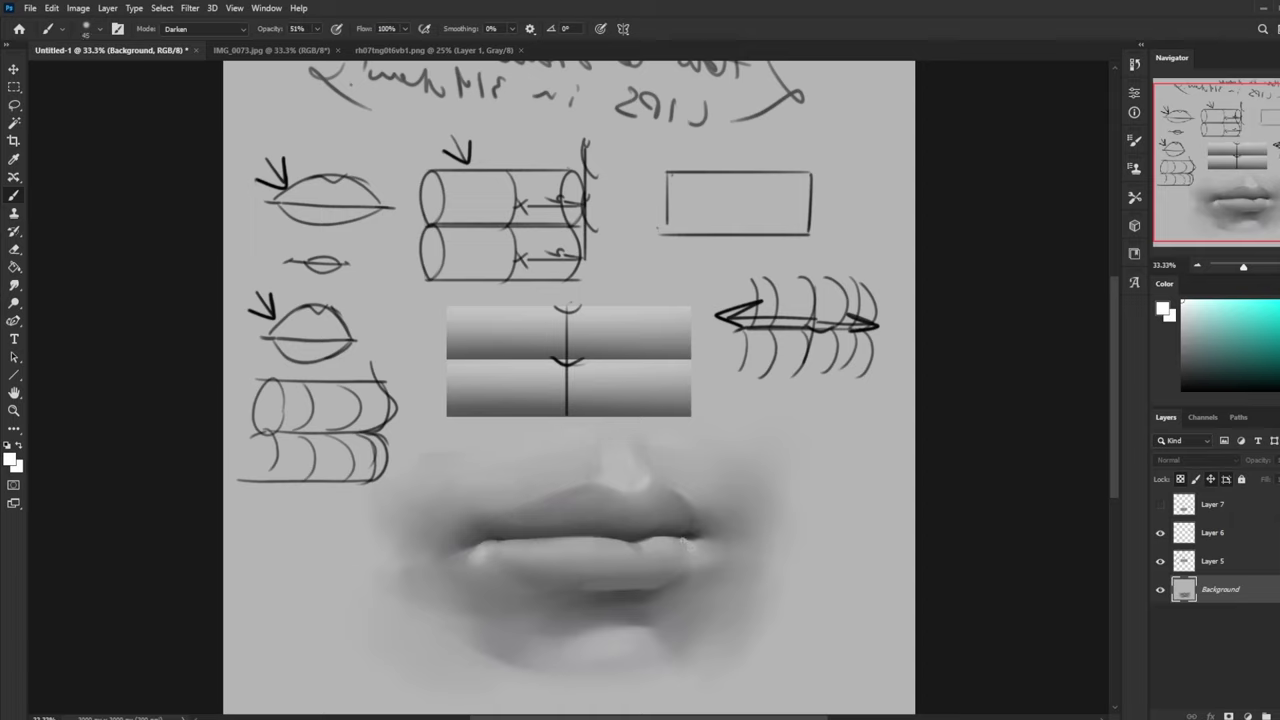
pyautogui.click(239, 29)
pyautogui.click(239, 38)
pyautogui.moveTo(317, 28); pyautogui.dragTo(330, 54)
pyautogui.keyDown('alt'); pyautogui.click(680, 537); pyautogui.keyUp('alt')
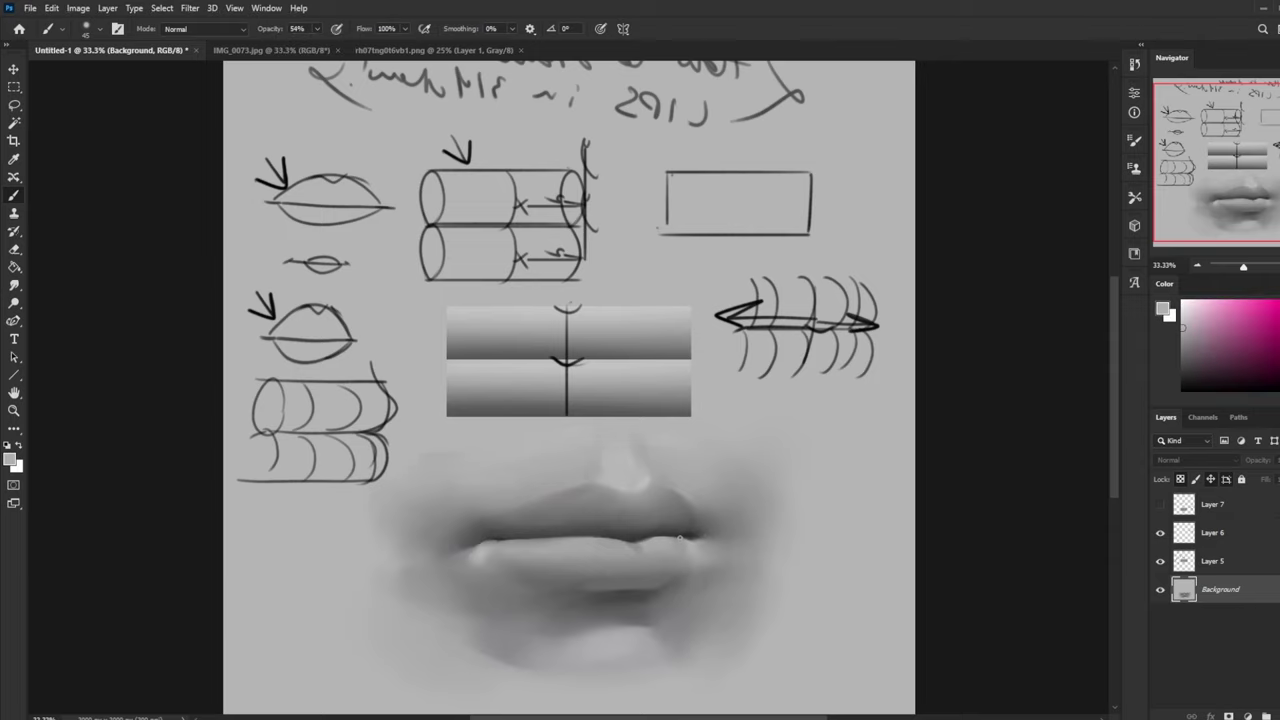
# Step: Paint a crisp light stroke along the lower lip's edge at the far mouth corner with a sampled grey at size 15
pyautogui.scroll(5, 690, 545)
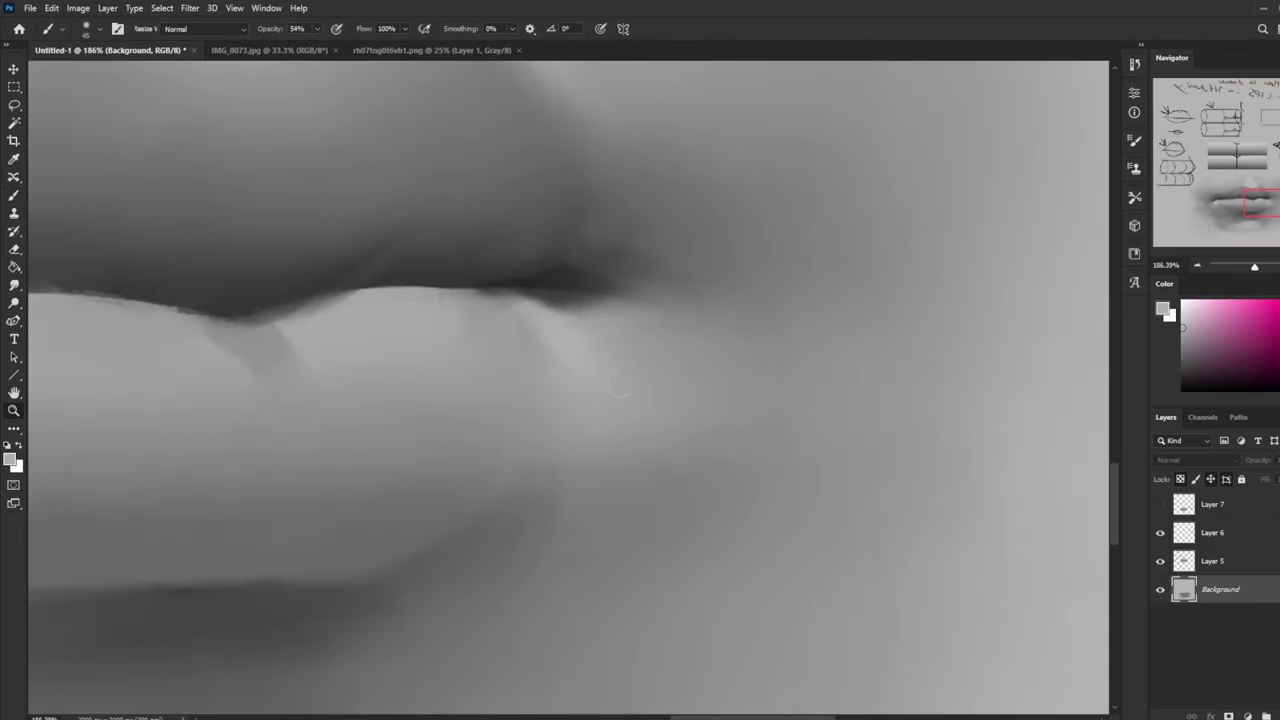
pyautogui.keyDown('alt'); pyautogui.click(557, 312); pyautogui.keyUp('alt')
pyautogui.press('[')
pyautogui.moveTo(514, 303)
pyautogui.mouseDown()
pyautogui.moveTo(481, 291)
pyautogui.moveTo(532, 330)
pyautogui.moveTo(481, 291)
pyautogui.moveTo(574, 311)
pyautogui.mouseUp()
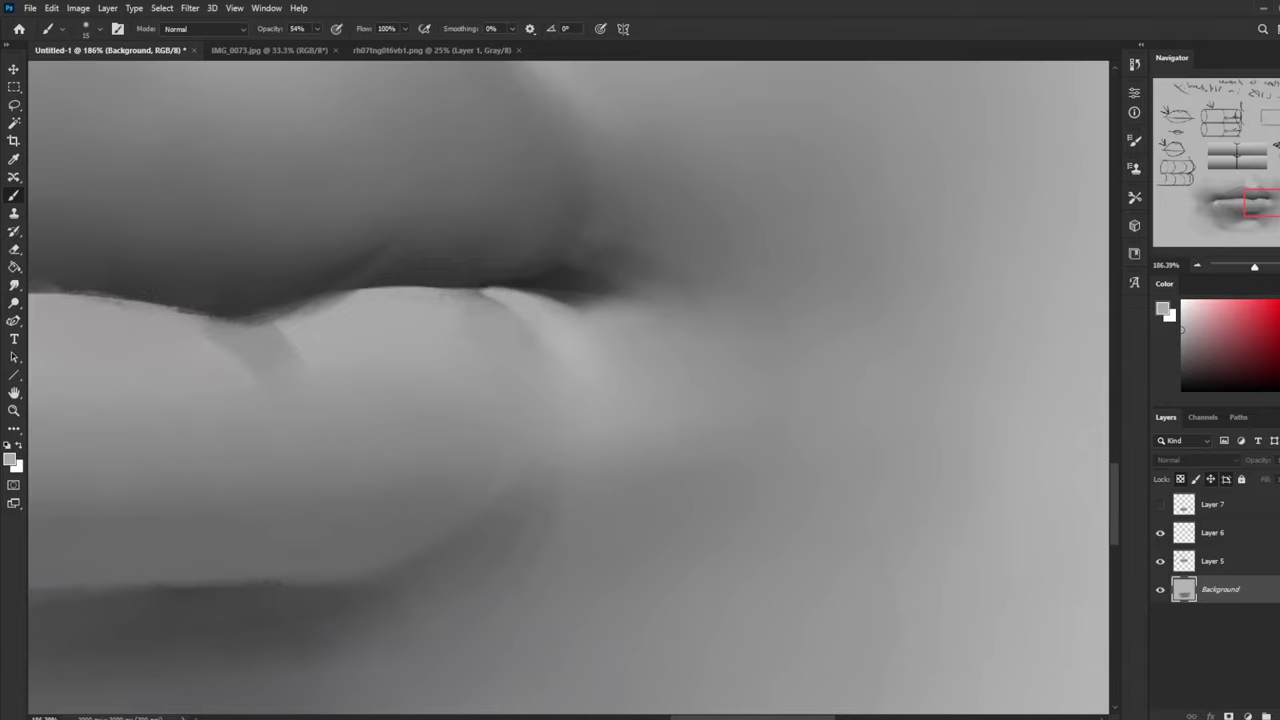
pyautogui.hotkey('ctrl', '0')
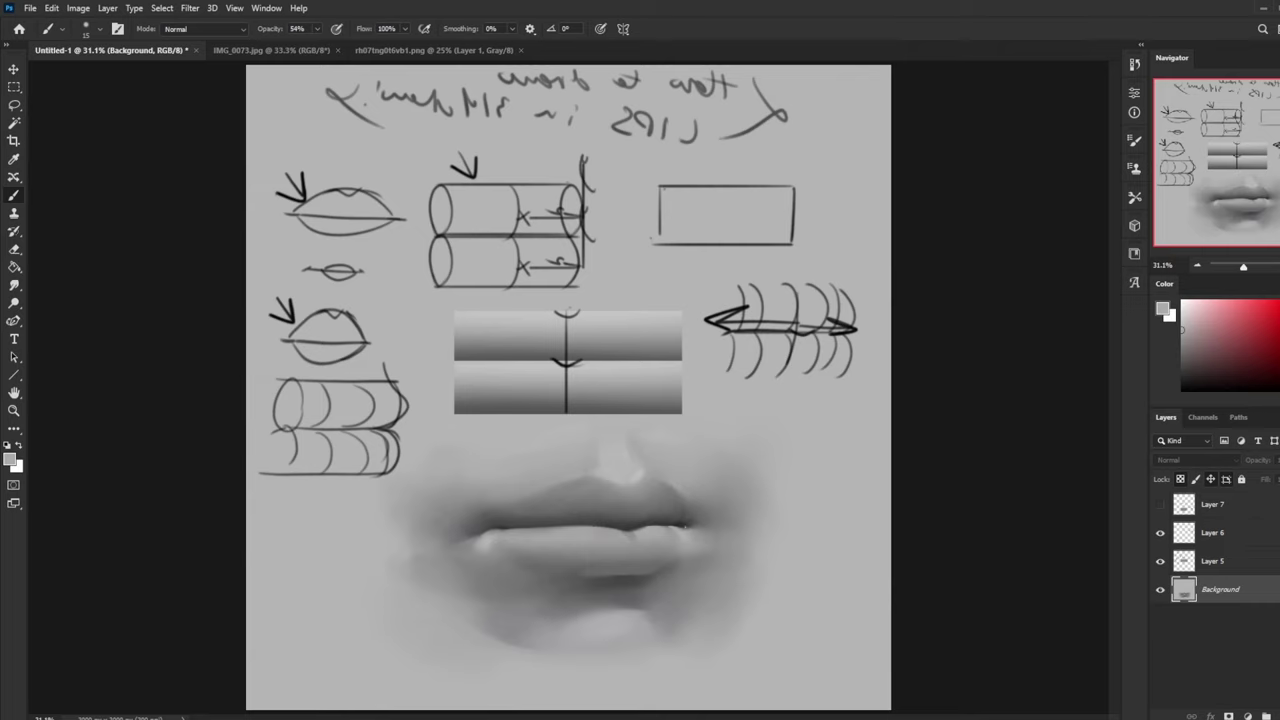
# Step: Flip the canvas back and darken the lip line at the far corner with sampled dark greys, enlarging the brush to size 300
pyautogui.hotkey('ctrl', 'f')
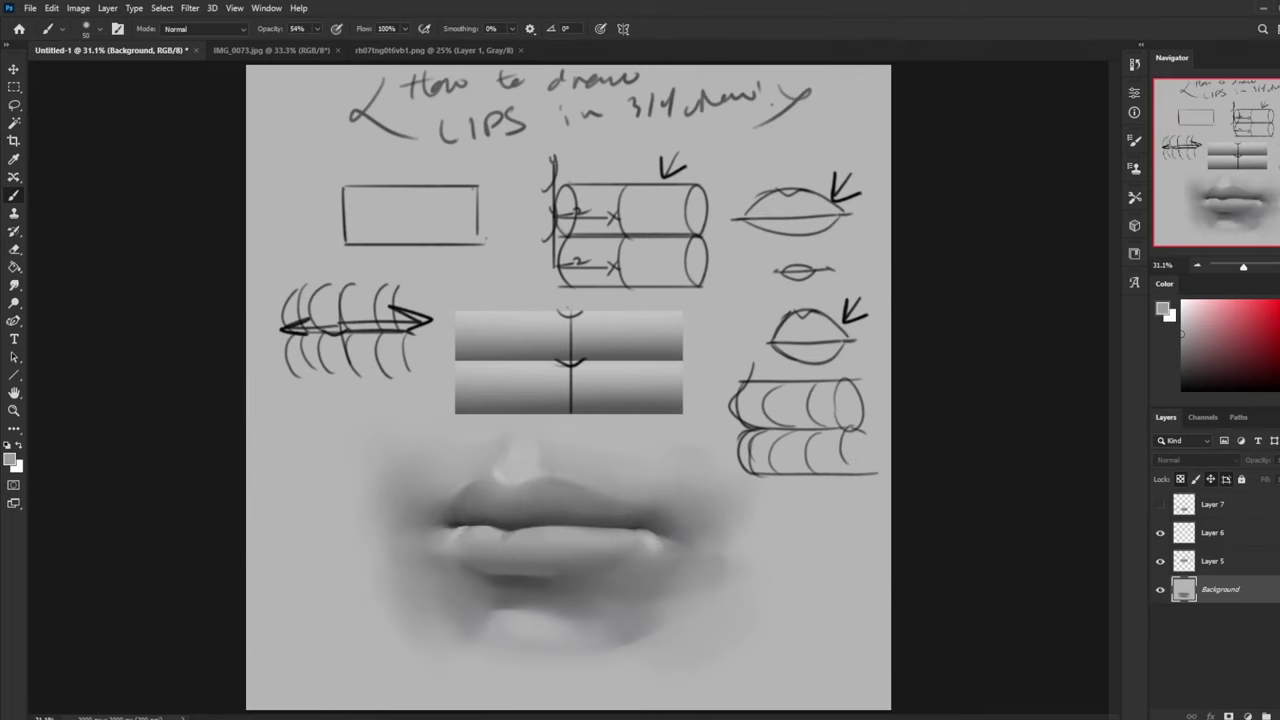
pyautogui.keyDown('alt'); pyautogui.click(463, 517); pyautogui.keyUp('alt')
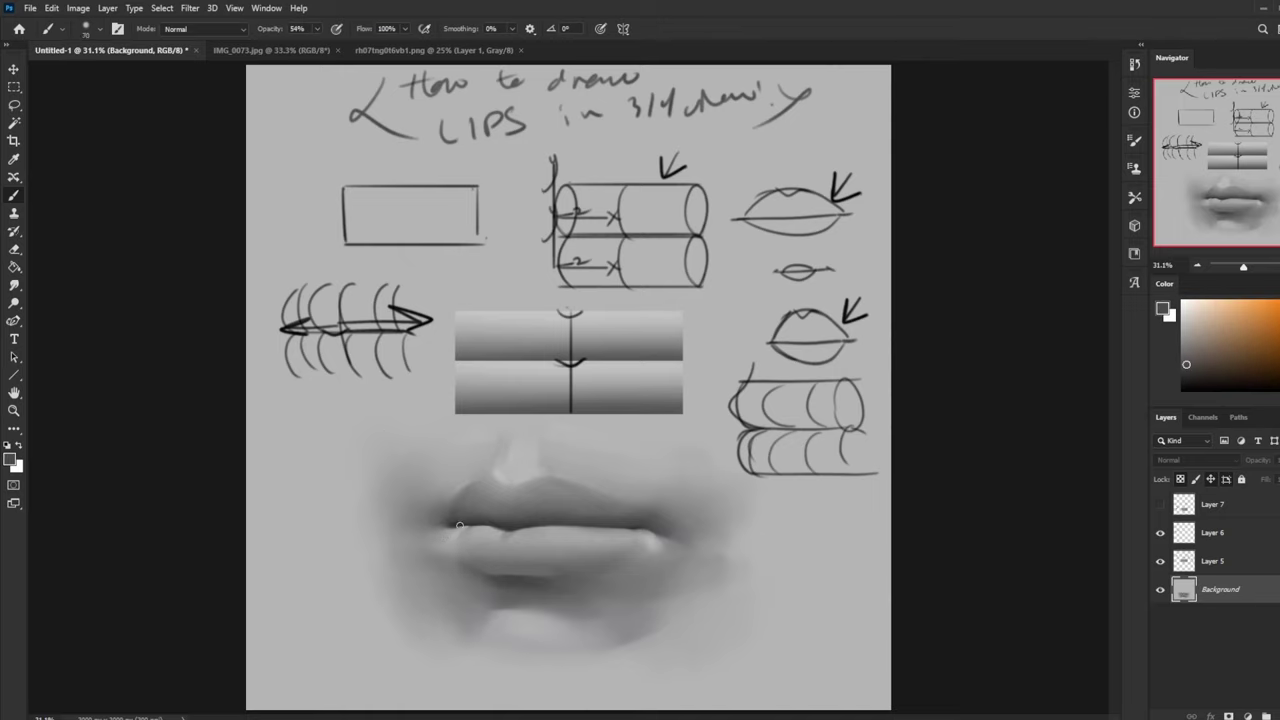
pyautogui.moveTo(468, 527); pyautogui.dragTo(471, 526)
pyautogui.press(']')
pyautogui.press(']')
pyautogui.press(']')
pyautogui.press(']')
pyautogui.press(']')
pyautogui.keyDown('alt'); pyautogui.click(466, 521); pyautogui.keyUp('alt')
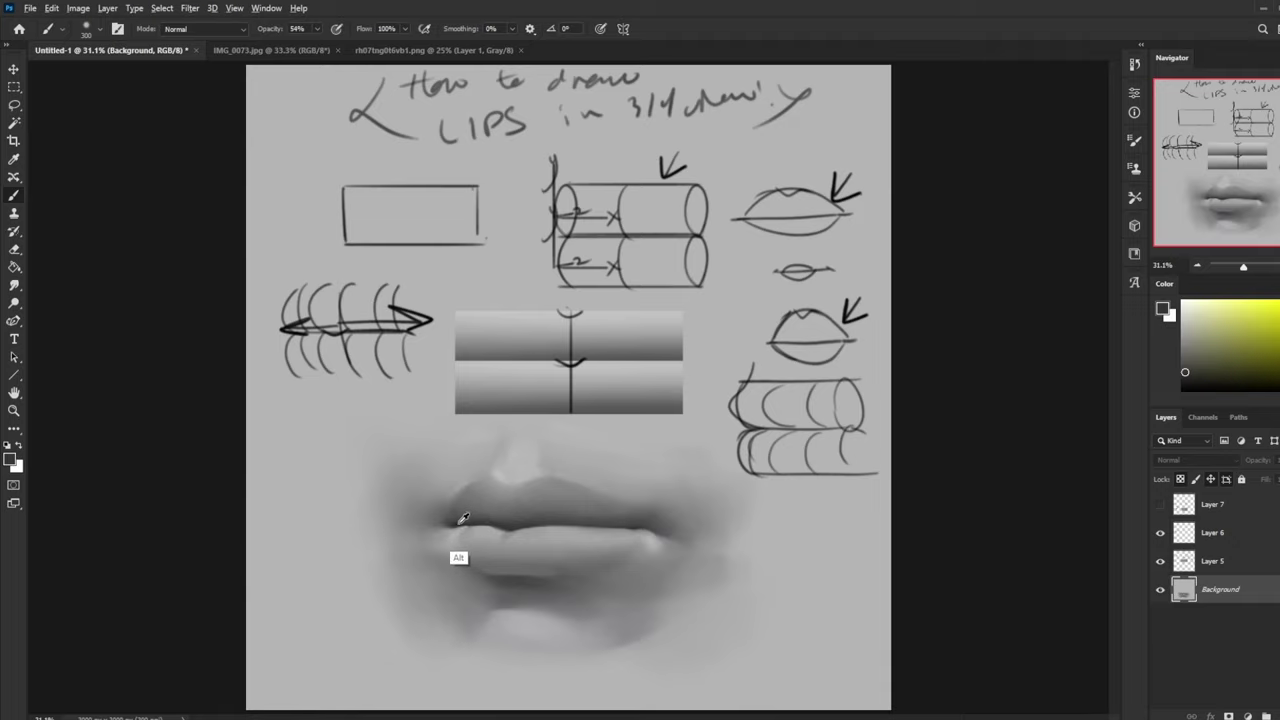
pyautogui.keyDown('alt'); pyautogui.click(461, 522); pyautogui.keyUp('alt')
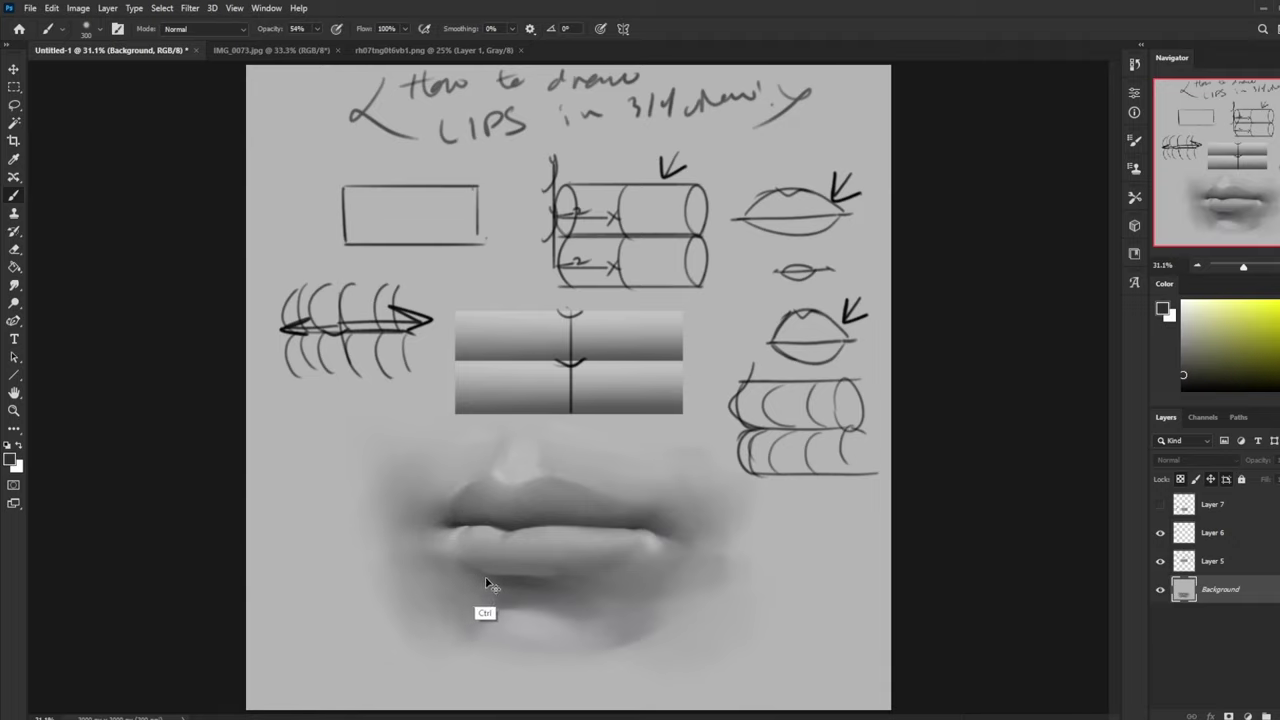
# Step: Refine the tones around the far side of the lips with sampled greys and smudge the transitions at 3% strength
pyautogui.hotkey('ctrl', '-')
pyautogui.keyDown('alt'); pyautogui.click(571, 417); pyautogui.keyUp('alt')
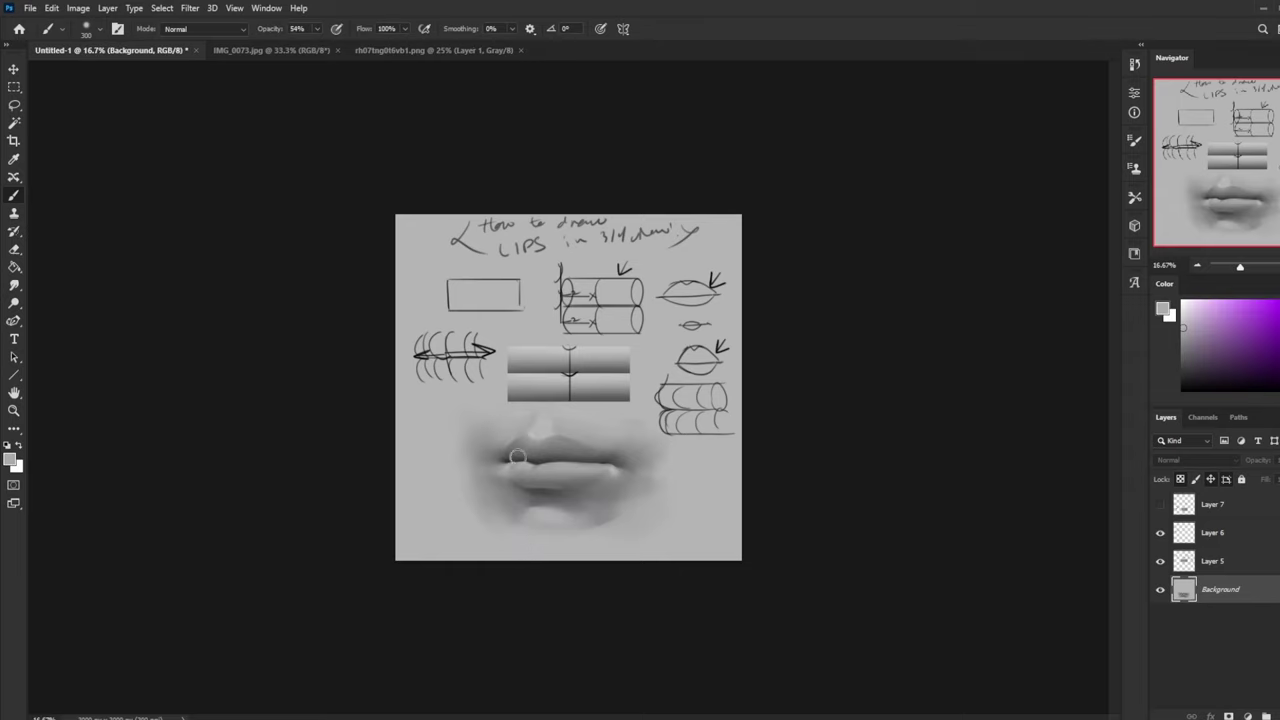
pyautogui.press('[')
pyautogui.press('[')
pyautogui.press('[')
pyautogui.press(']')
pyautogui.keyDown('alt'); pyautogui.click(512, 496); pyautogui.keyUp('alt')
pyautogui.click(14, 286)
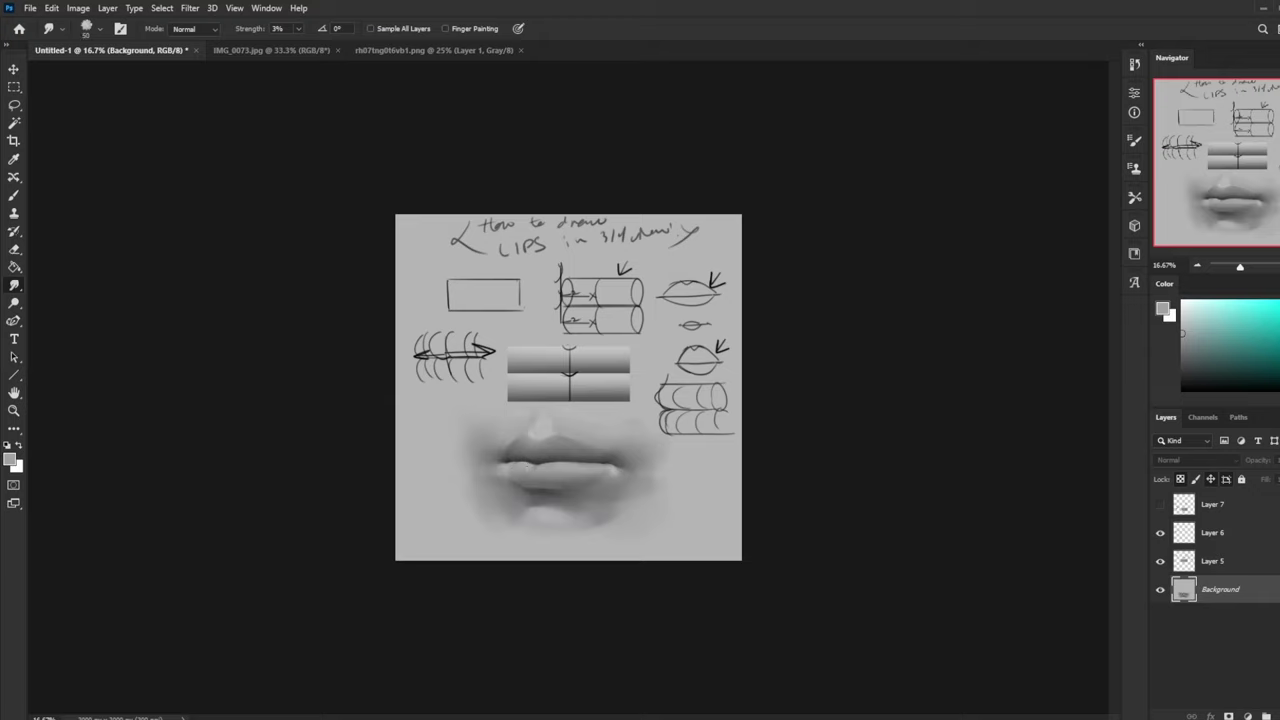
# Step: Add a new layer above the Background and set up a black brush at 8% opacity
pyautogui.press('b')
pyautogui.press('d')
pyautogui.click(1279, 715)
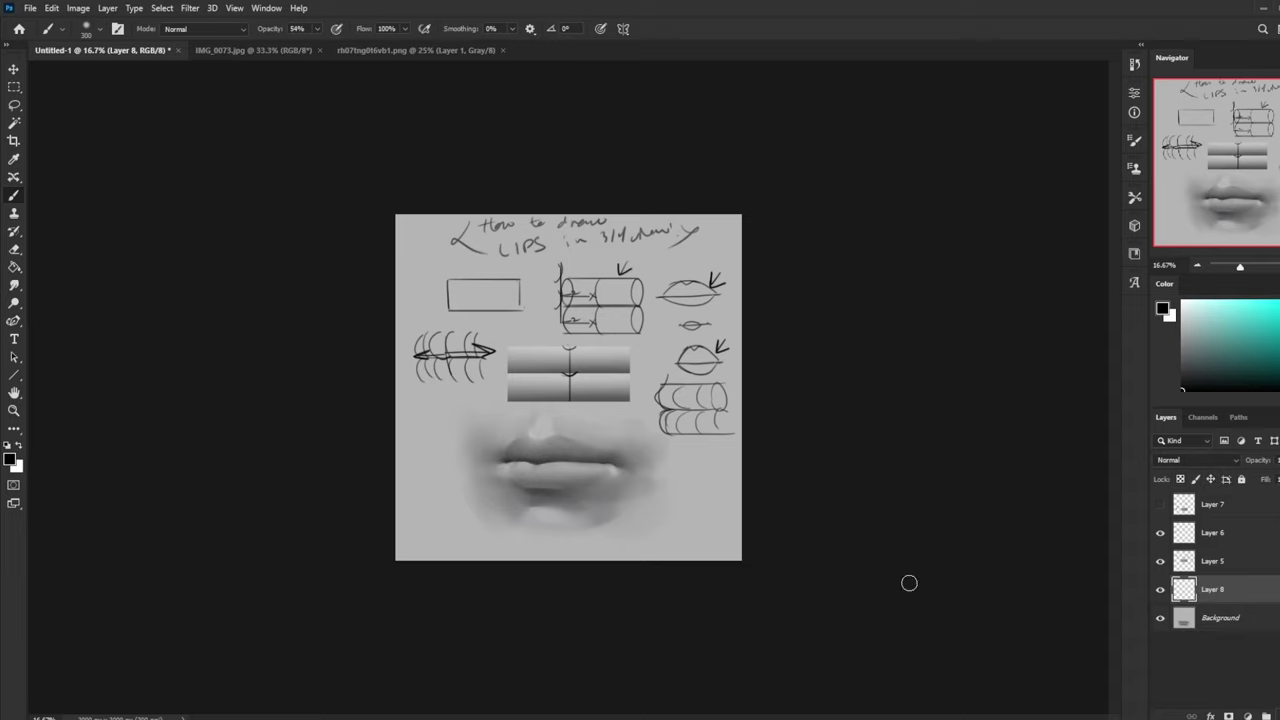
pyautogui.press(']')
pyautogui.press(']')
pyautogui.press(']')
pyautogui.press(']')
pyautogui.click(317, 28)
pyautogui.moveTo(295, 44); pyautogui.dragTo(287, 46)
# Step: Darken the line between the lips toward both corners with faint black strokes, reducing the brush to size 150
pyautogui.press('[')
pyautogui.press('[')
pyautogui.press('[')
pyautogui.press('[')
pyautogui.press('[')
pyautogui.press('[')
pyautogui.hotkey('ctrl', '+')
pyautogui.hotkey('ctrl', '+')
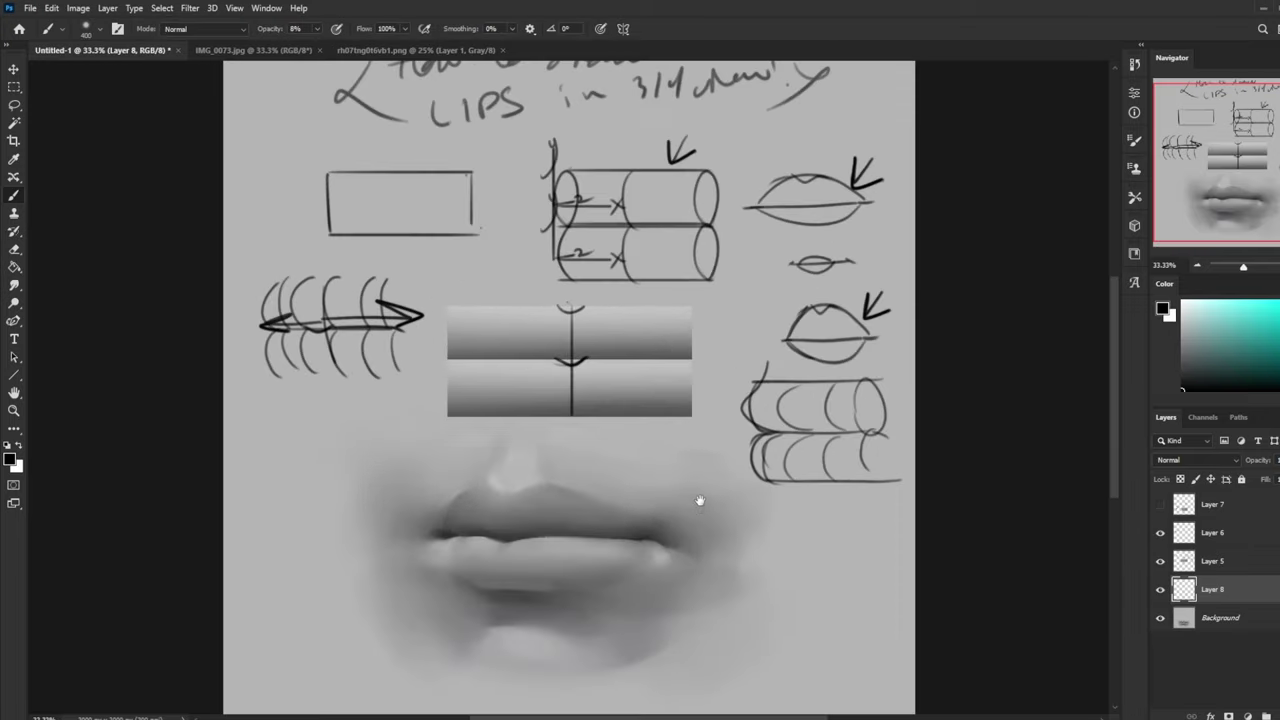
pyautogui.moveTo(700, 501); pyautogui.dragTo(694, 317)
pyautogui.hotkey('ctrl', '-')
pyautogui.press('[')
pyautogui.press('[')
pyautogui.press('[')
pyautogui.press('[')
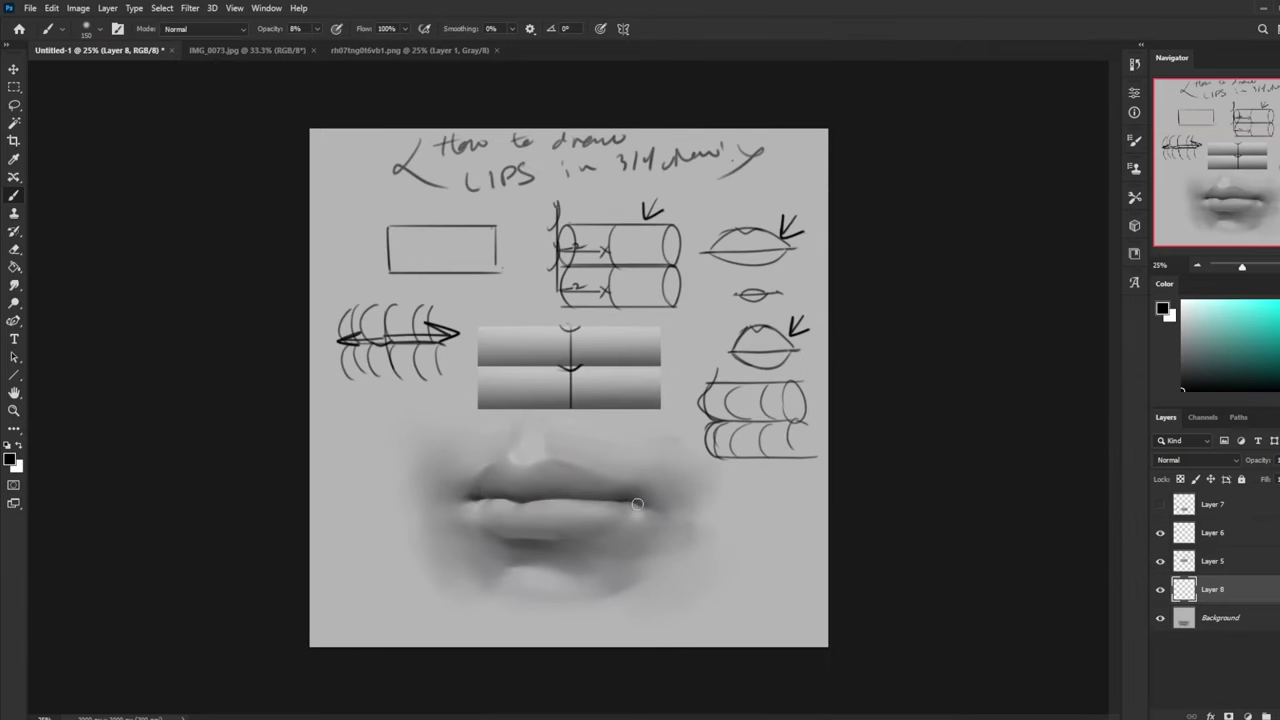
# Step: Erase the excess dark shading from the lower lip near the mouth corners with the 82 px sketching brush
pyautogui.press('e')
pyautogui.rightClick(626, 505)
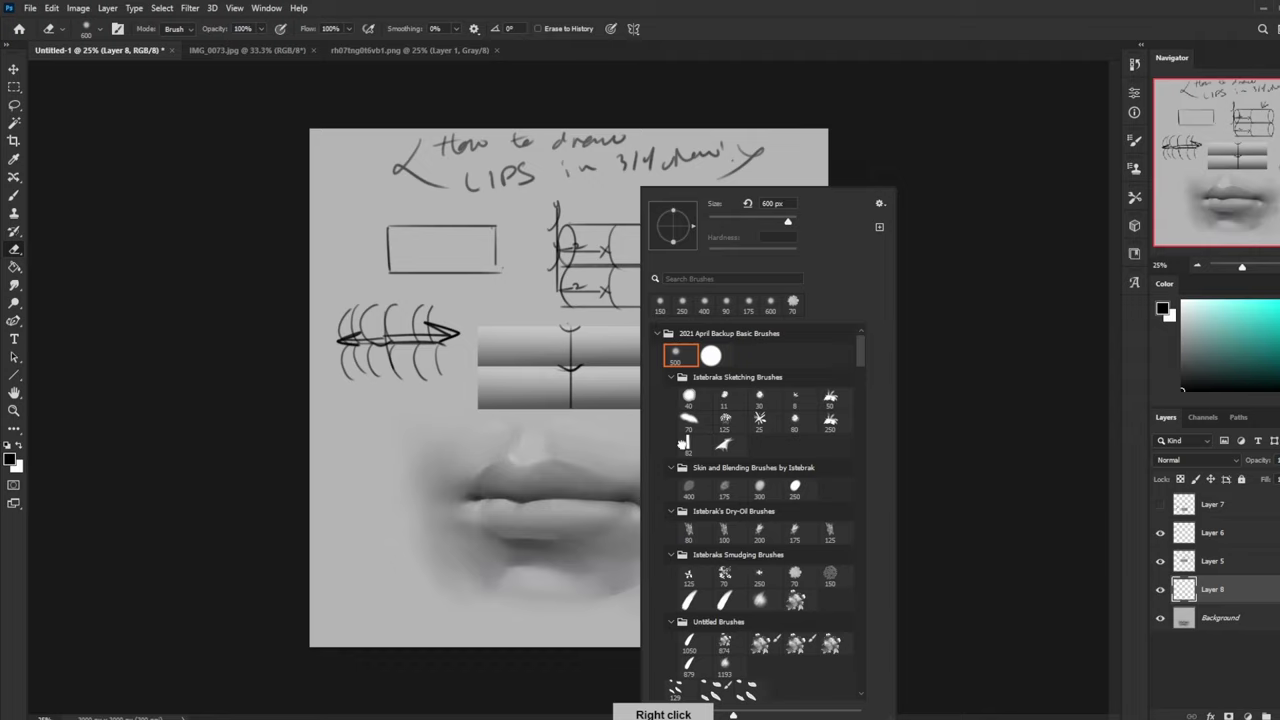
pyautogui.doubleClick(687, 443)
pyautogui.moveTo(635, 512); pyautogui.dragTo(610, 512)
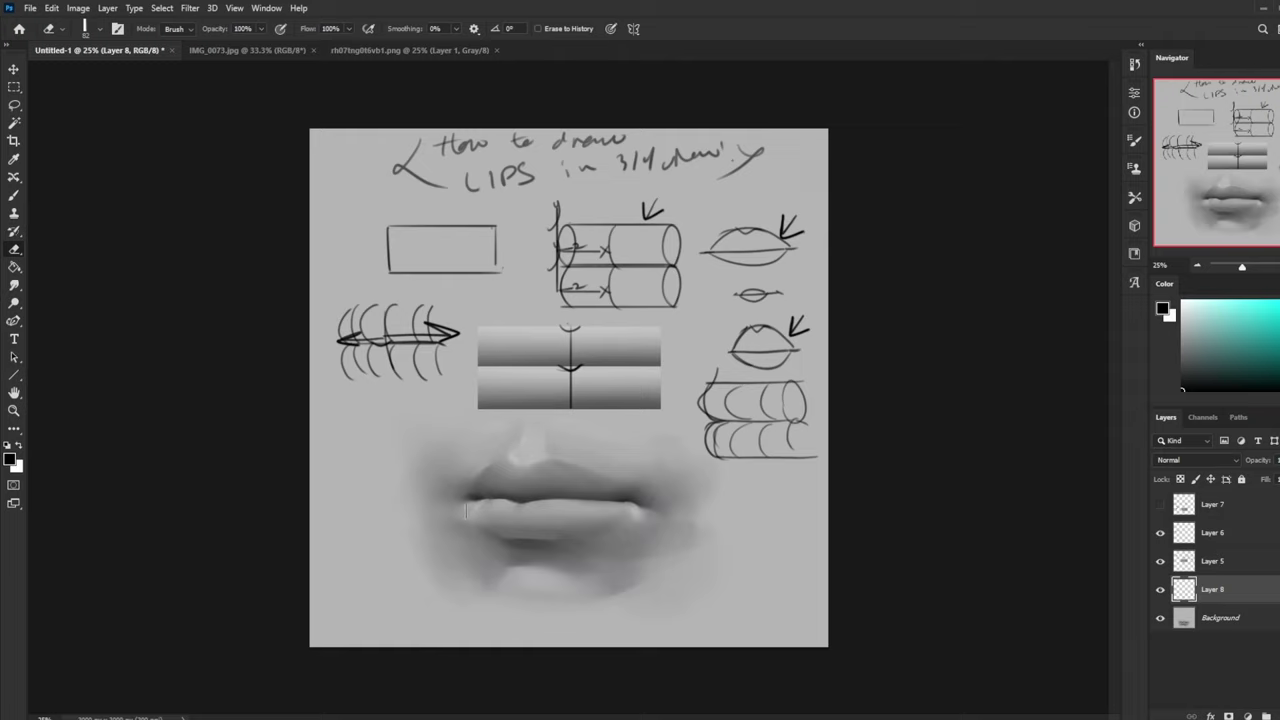
# Step: Compare the painting with Layer 8 hidden and shown, and merge that layer down into the Background
pyautogui.click(1162, 590)
pyautogui.click(1162, 590)
pyautogui.click(1162, 590)
pyautogui.click(1162, 590)
pyautogui.rightClick(1260, 603)
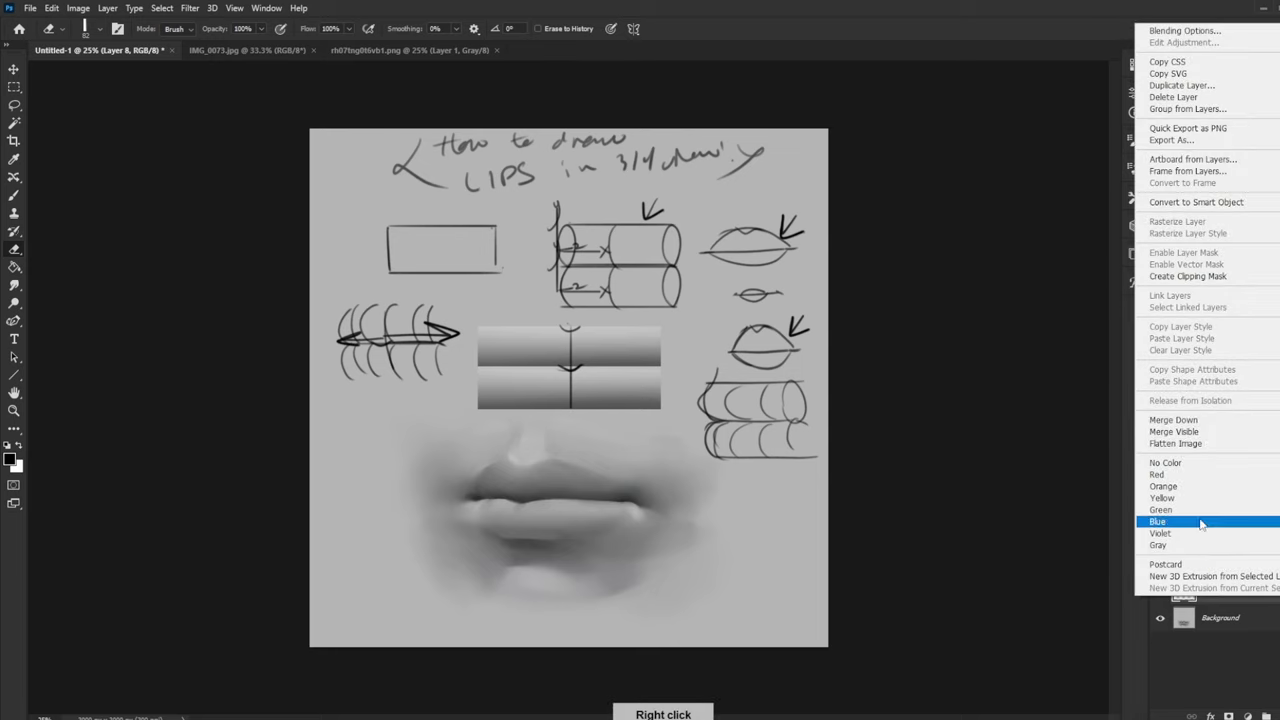
pyautogui.click(1200, 422)
# Step: Smudge the shading on and below the lips at 3% strength, varying the smudge brush size
pyautogui.press('b')
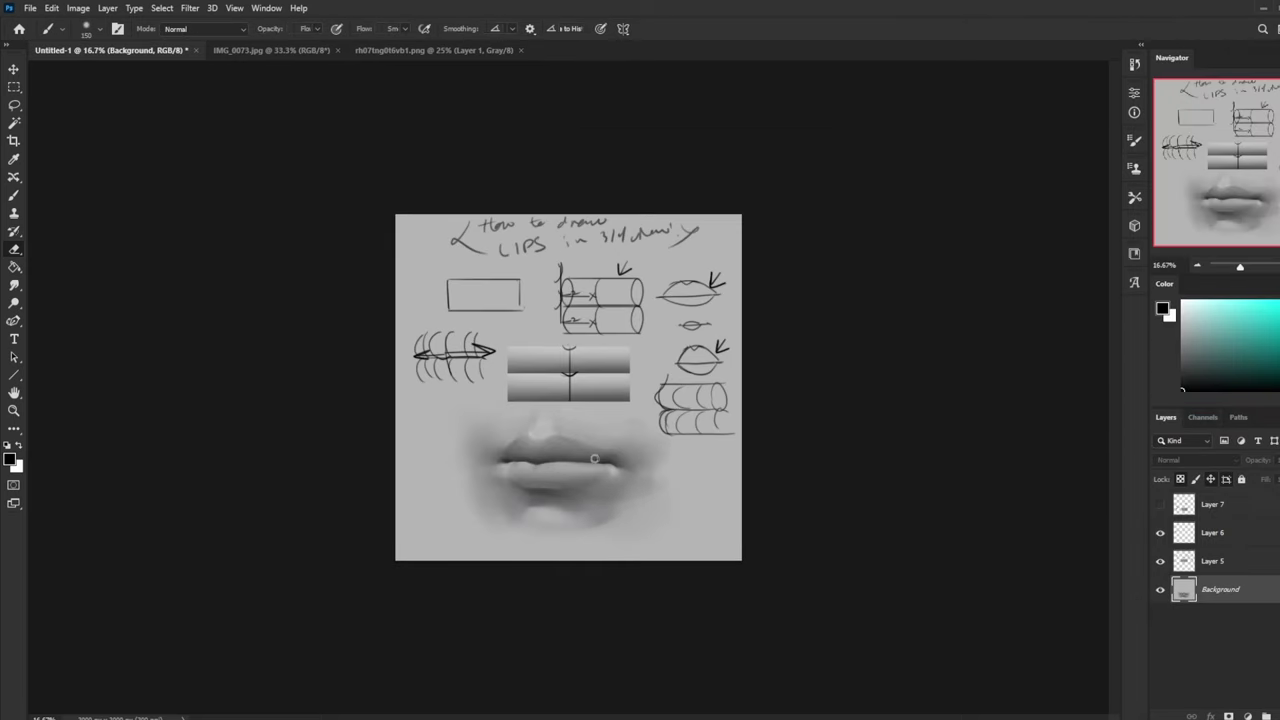
pyautogui.rightClick(574, 461)
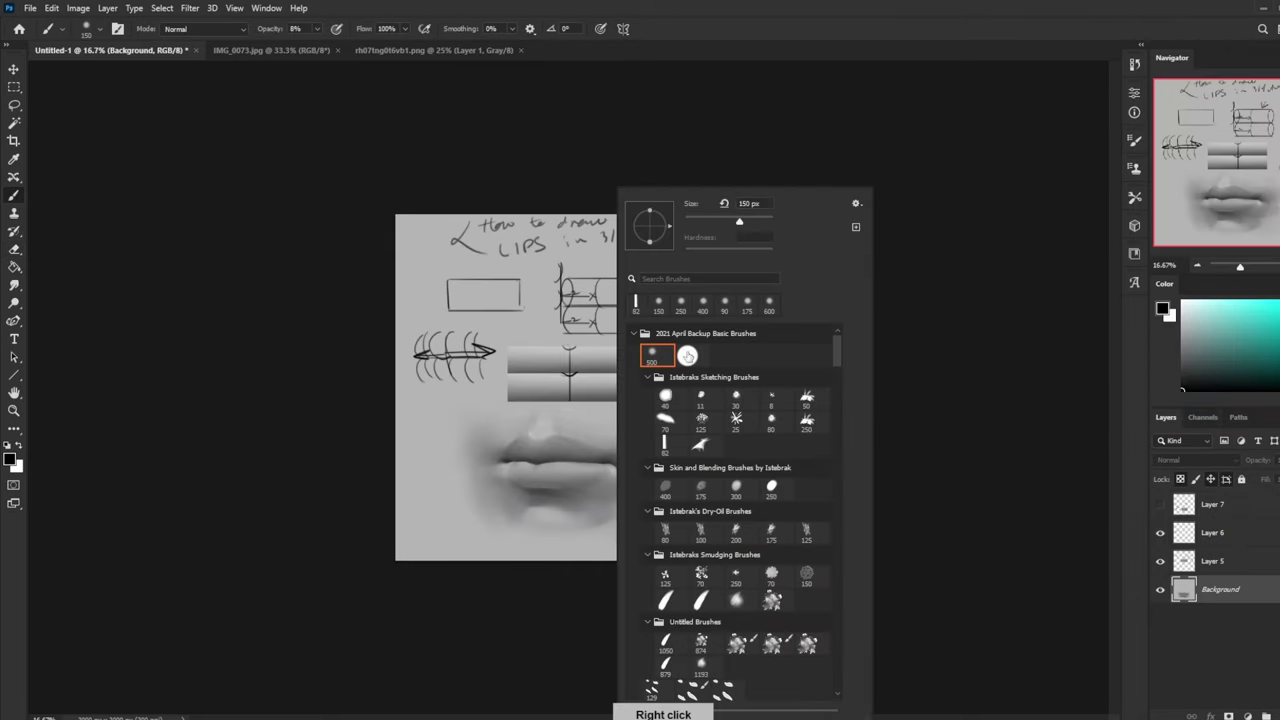
pyautogui.click(12, 285)
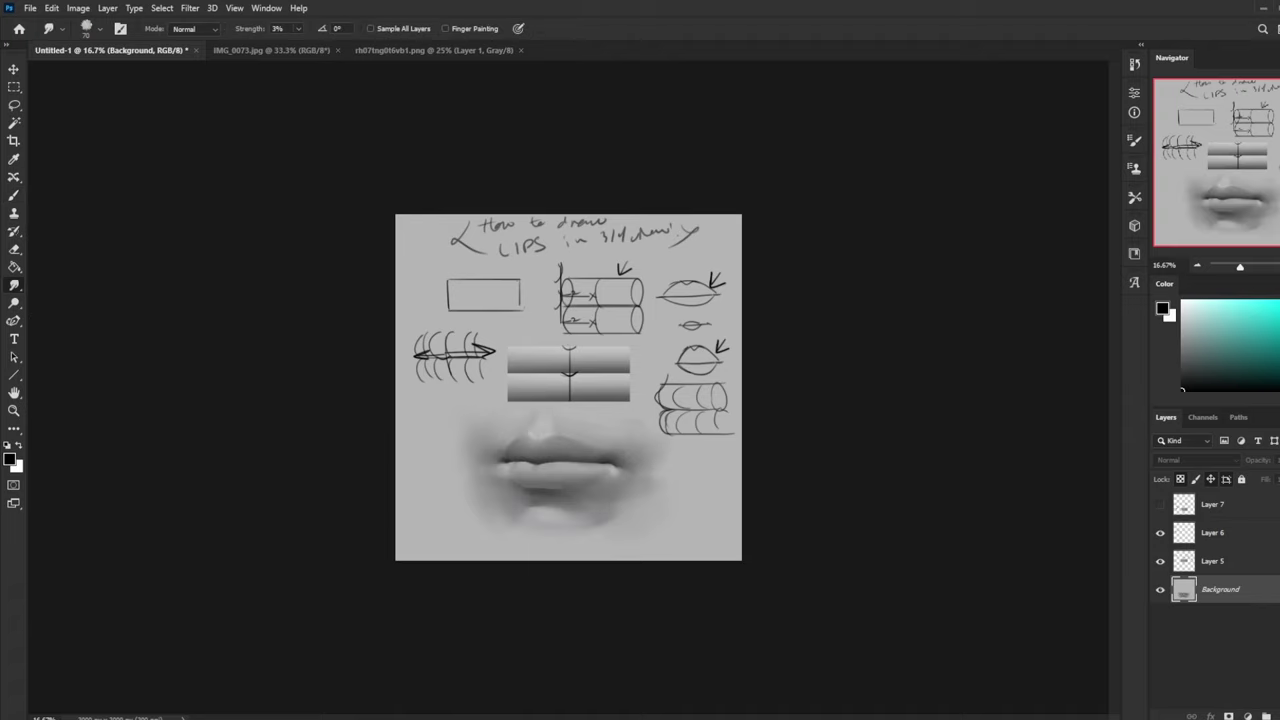
pyautogui.press(']')
pyautogui.press(']')
pyautogui.press('[')
pyautogui.press('[')
# Step: Soften the shading below the lower lip with sampled greys at 8% opacity, enlarging the brush to size 700
pyautogui.press('b')
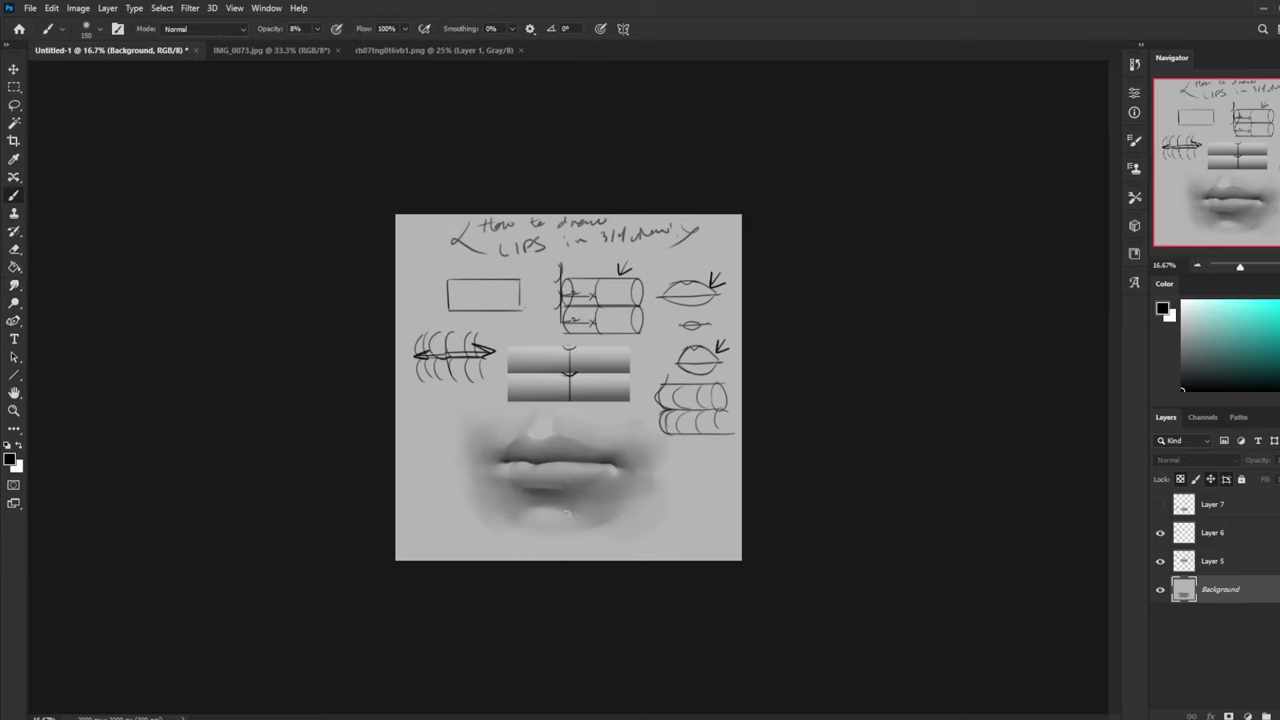
pyautogui.keyDown('alt'); pyautogui.click(556, 505); pyautogui.keyUp('alt')
pyautogui.press(']')
pyautogui.press(']')
pyautogui.press(']')
pyautogui.press(']')
pyautogui.press(']')
pyautogui.press(']')
pyautogui.press(']')
pyautogui.press(']')
pyautogui.press(']')
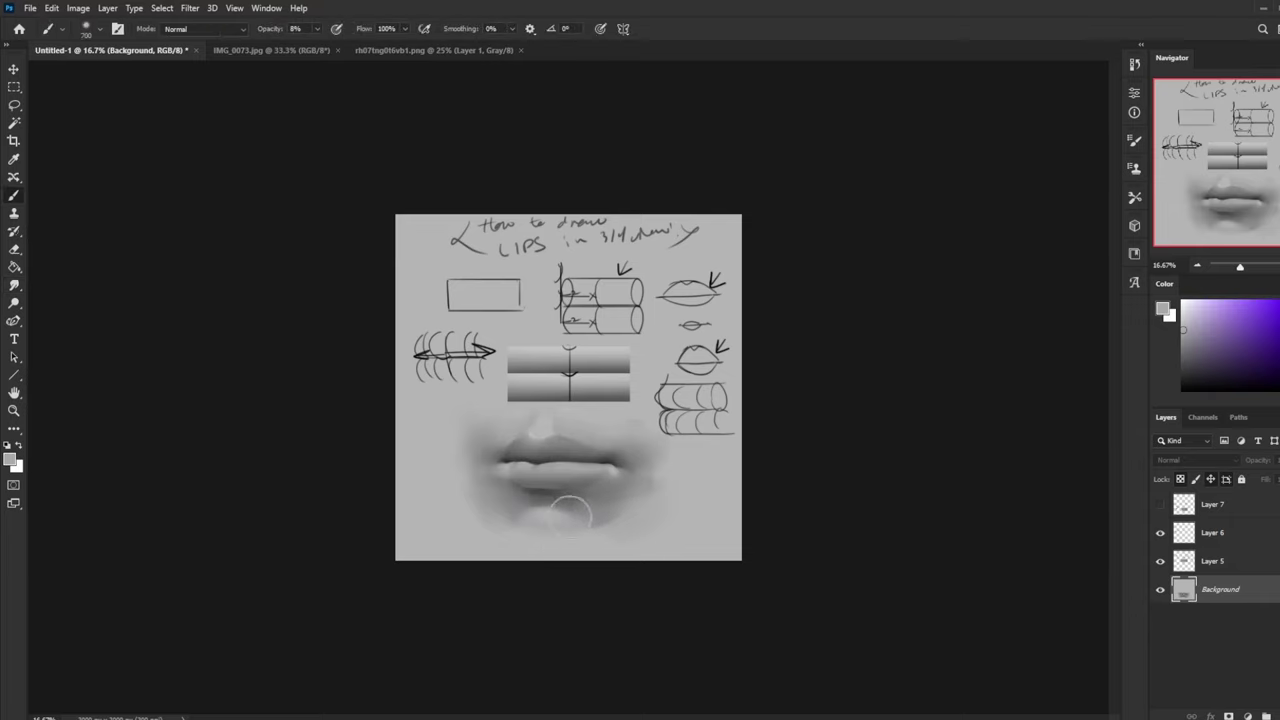
pyautogui.keyDown('alt'); pyautogui.click(553, 497); pyautogui.keyUp('alt')
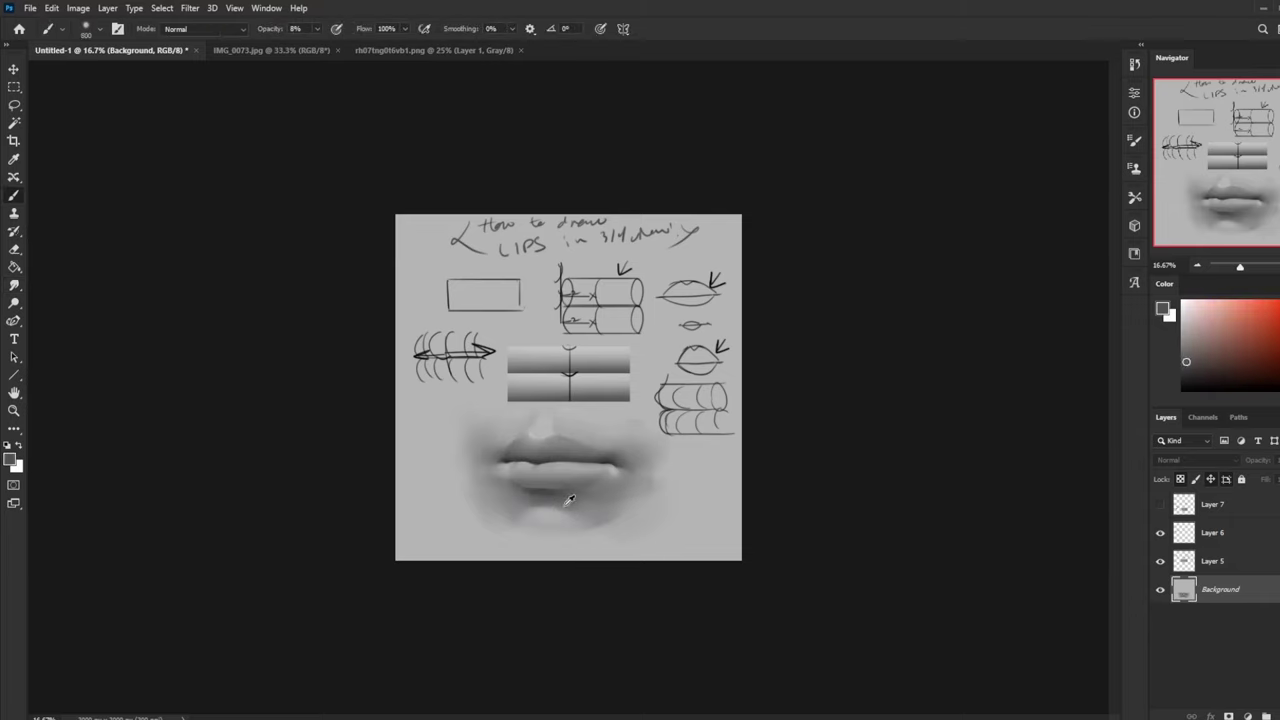
pyautogui.keyDown('alt'); pyautogui.click(507, 502); pyautogui.keyUp('alt')
# Step: Soften the skin at the near mouth corner with a sampled light grey at 8% opacity and brush size 500
pyautogui.click(222, 31)
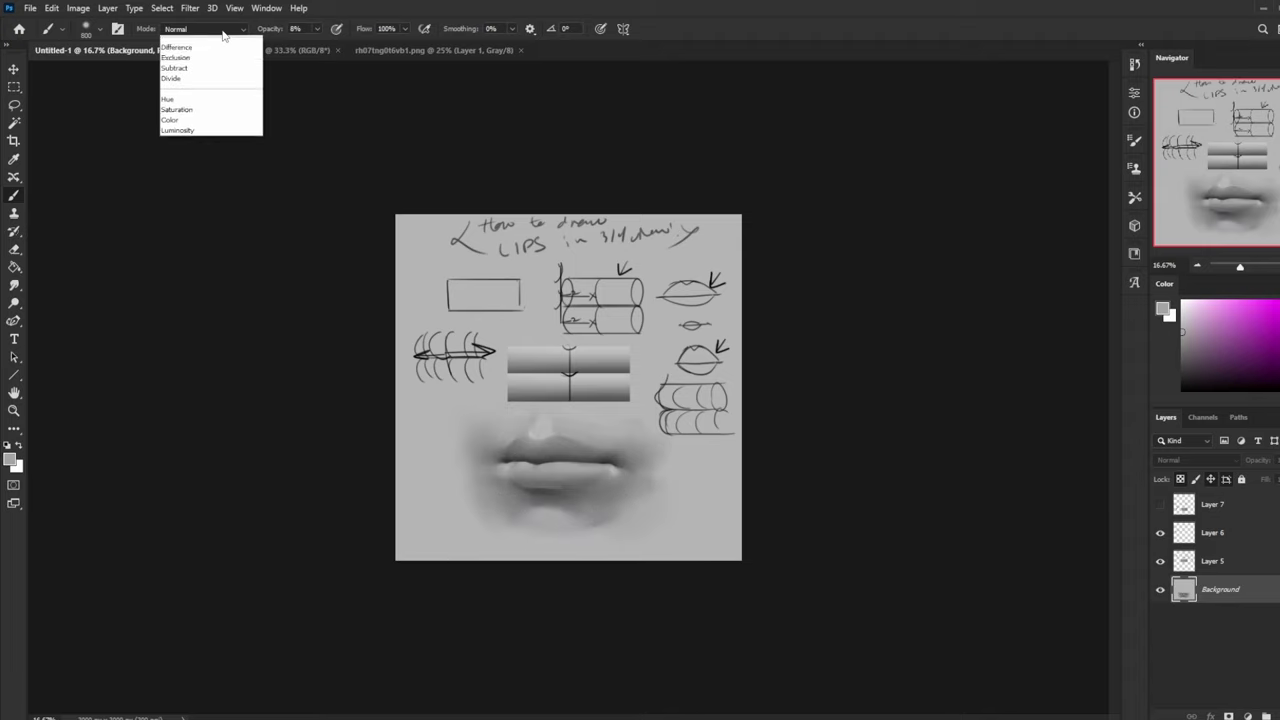
pyautogui.click(308, 68)
pyautogui.keyDown('alt'); pyautogui.click(534, 436); pyautogui.keyUp('alt')
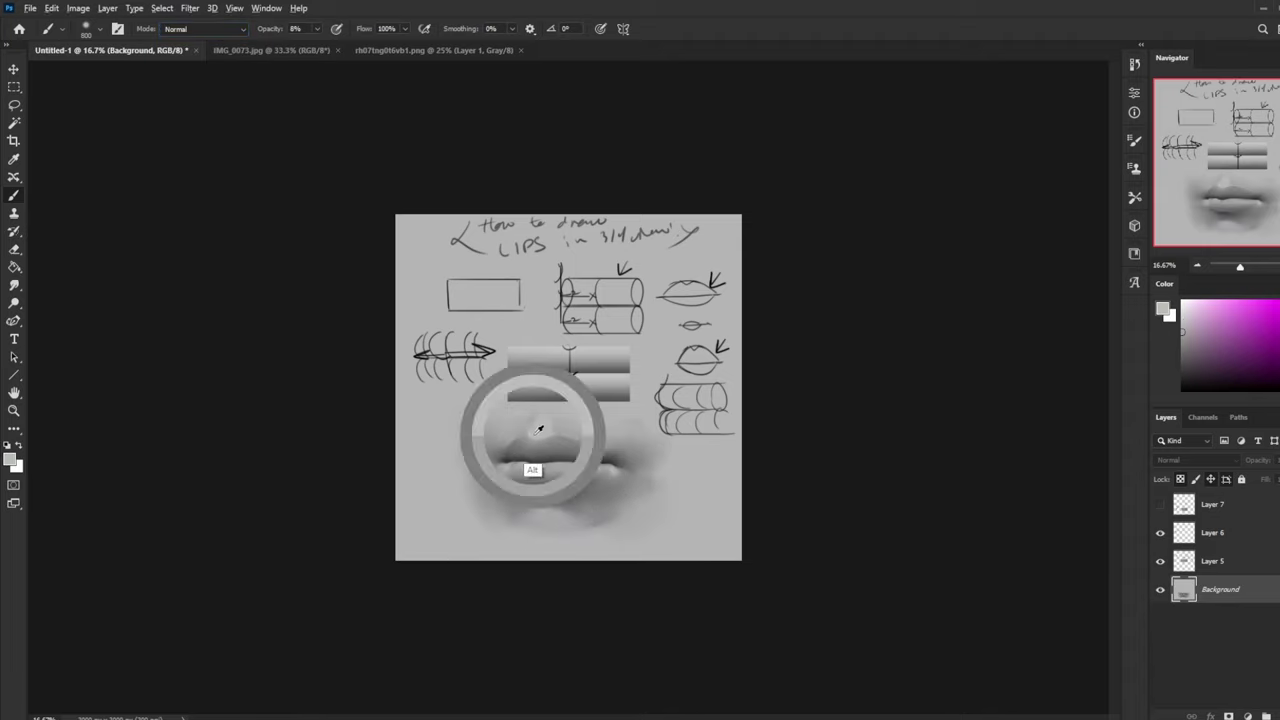
pyautogui.press('[')
pyautogui.press('[')
pyautogui.press('[')
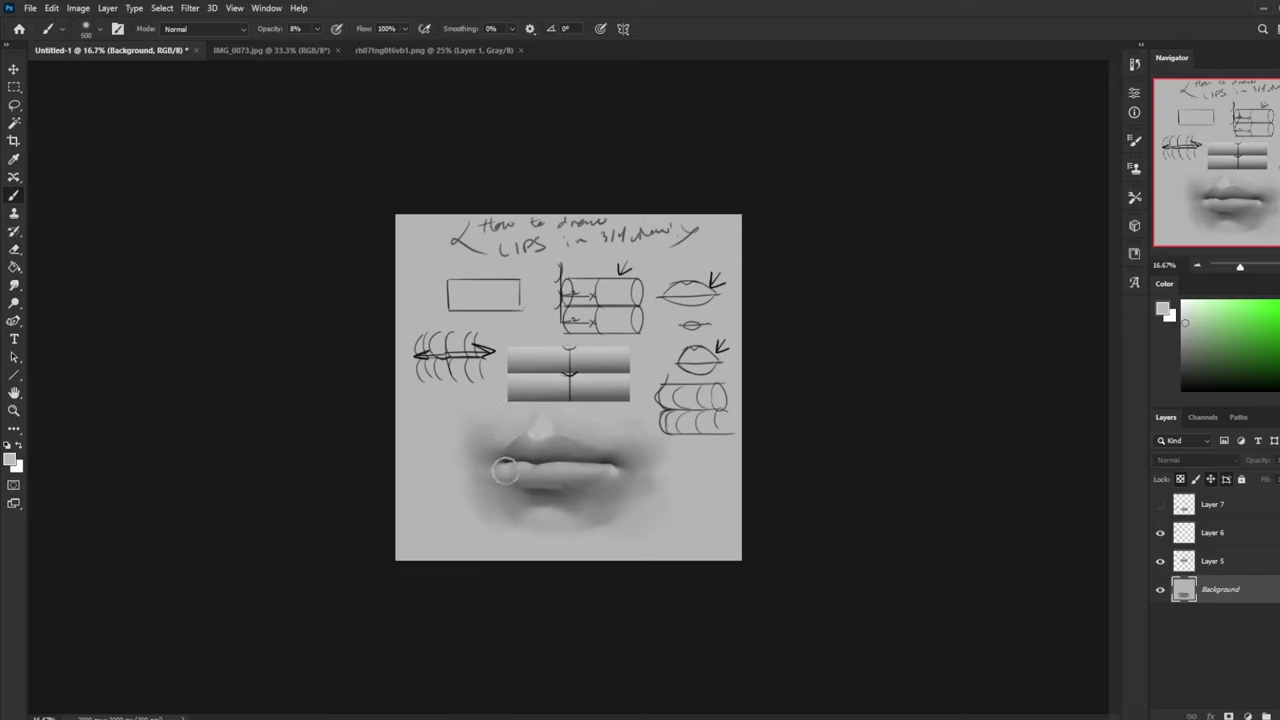
pyautogui.moveTo(485, 467)
pyautogui.mouseDown()
pyautogui.moveTo(442, 477)
pyautogui.moveTo(502, 469)
pyautogui.mouseUp()
# Step: Choose a near-black grey and deepen the near mouth corner at 8% opacity with brush size 125
pyautogui.click(1182, 302)
pyautogui.press(']')
pyautogui.press('[')
pyautogui.click(1186, 371)
pyautogui.press(']')
pyautogui.press(']')
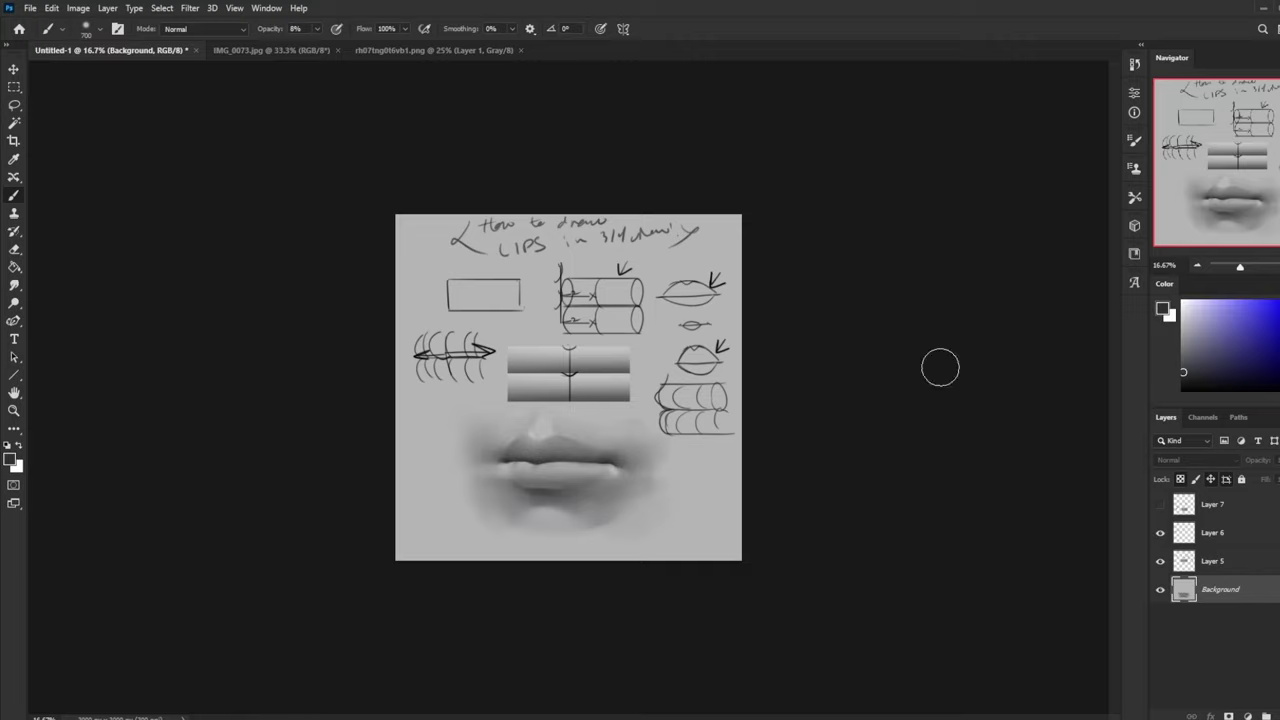
pyautogui.click(1184, 373)
pyautogui.click(1182, 384)
pyautogui.press('[')
pyautogui.press('[')
pyautogui.press('[')
pyautogui.press('[')
pyautogui.press('[')
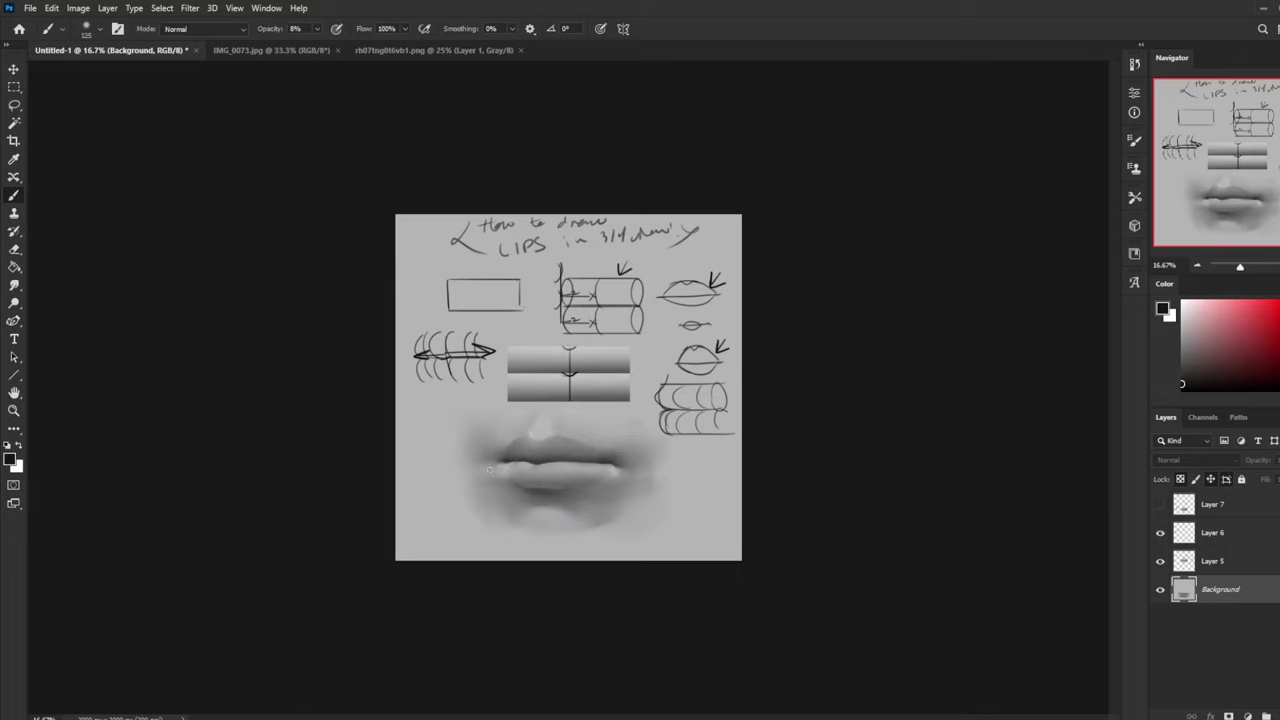
# Step: Soften the near mouth corner with sampled light greys at brush size 300, flipping the canvas horizontally
pyautogui.press(']')
pyautogui.press(']')
pyautogui.press(']')
pyautogui.press(']')
pyautogui.keyDown('alt'); pyautogui.click(502, 507); pyautogui.keyUp('alt')
pyautogui.hotkey('ctrl', 'shift', 'h')
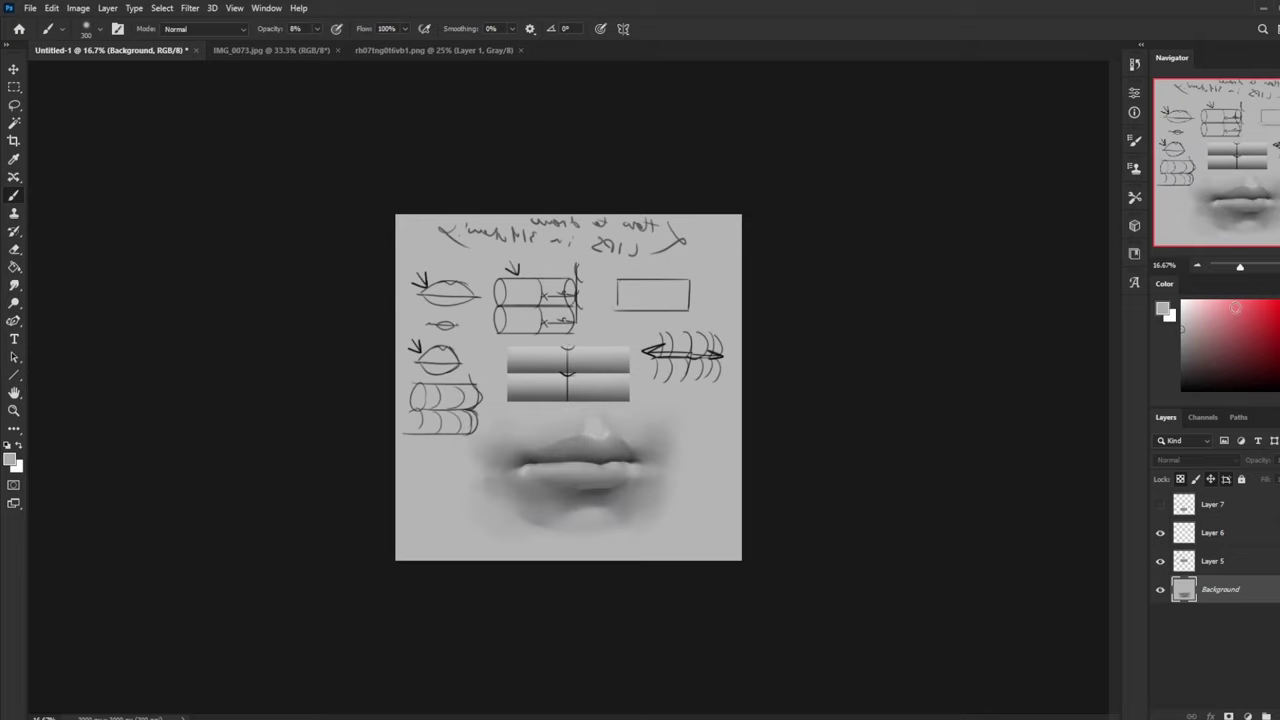
pyautogui.click(1183, 302)
pyautogui.keyDown('alt'); pyautogui.click(632, 502); pyautogui.keyUp('alt')
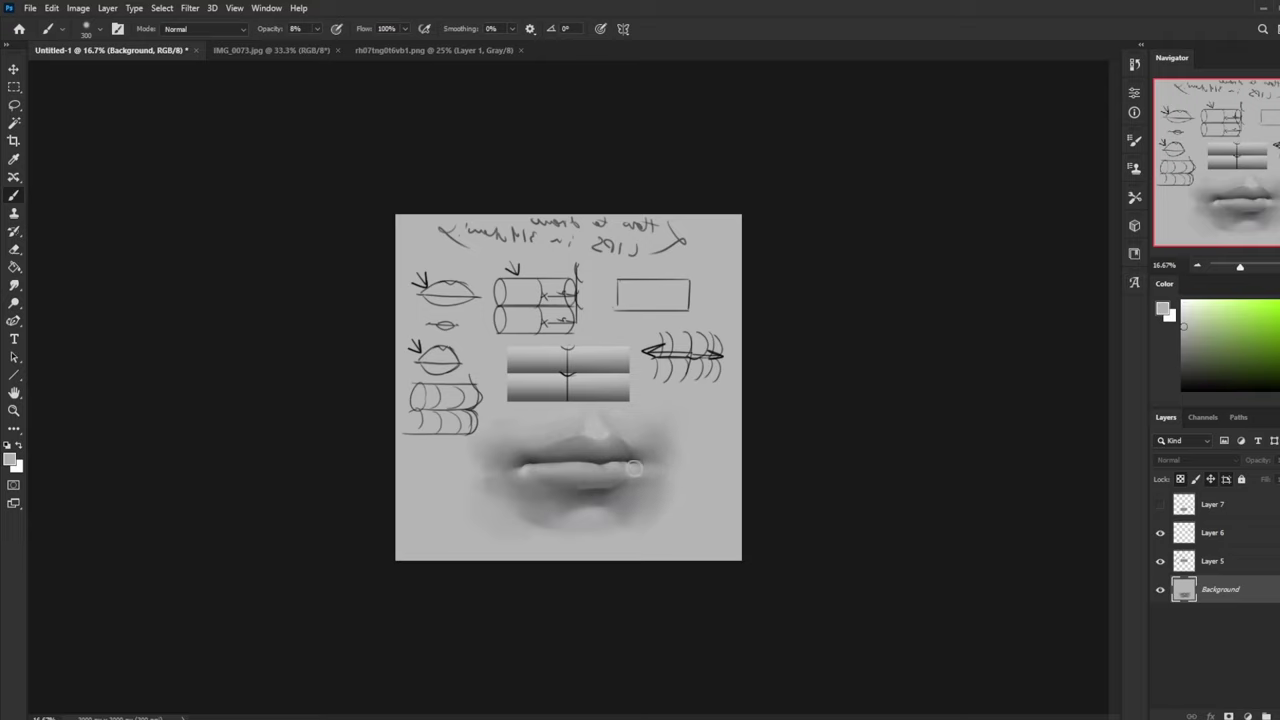
# Step: Refine the mouth corners with sampled grey at 47% opacity, undoing the unwanted strokes, and smudge them at 3% strength
pyautogui.moveTo(317, 31); pyautogui.dragTo(354, 61)
pyautogui.press('[')
pyautogui.press('[')
pyautogui.press('[')
pyautogui.press(']')
pyautogui.press(']')
pyautogui.hotkey('ctrl', 'z')
pyautogui.hotkey('ctrl', 'z')
pyautogui.keyDown('alt'); pyautogui.click(530, 475); pyautogui.keyUp('alt')
pyautogui.click(20, 288)
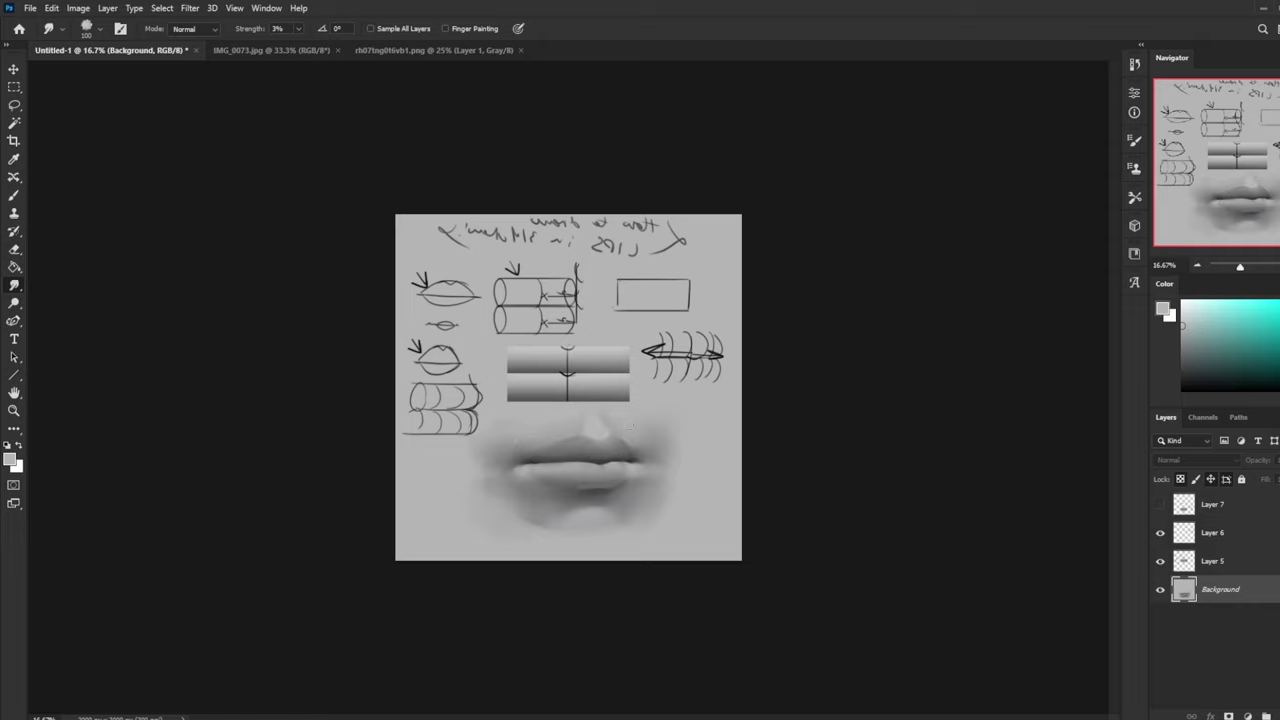
# Step: Choose the size 80 brush from Istebrak's Dry-Oil Brushes and set white as the painting colour
pyautogui.press('b')
pyautogui.rightClick(664, 430)
pyautogui.rightClick(615, 337)
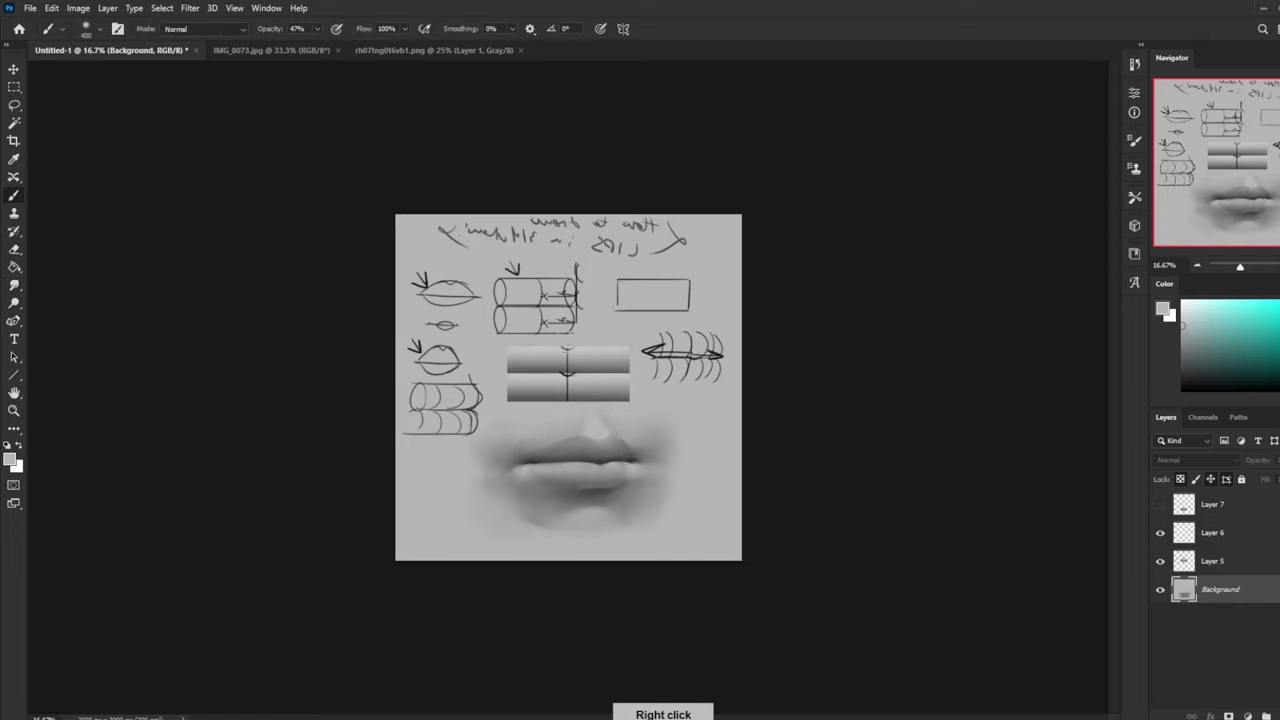
pyautogui.rightClick(648, 412)
pyautogui.click(660, 432)
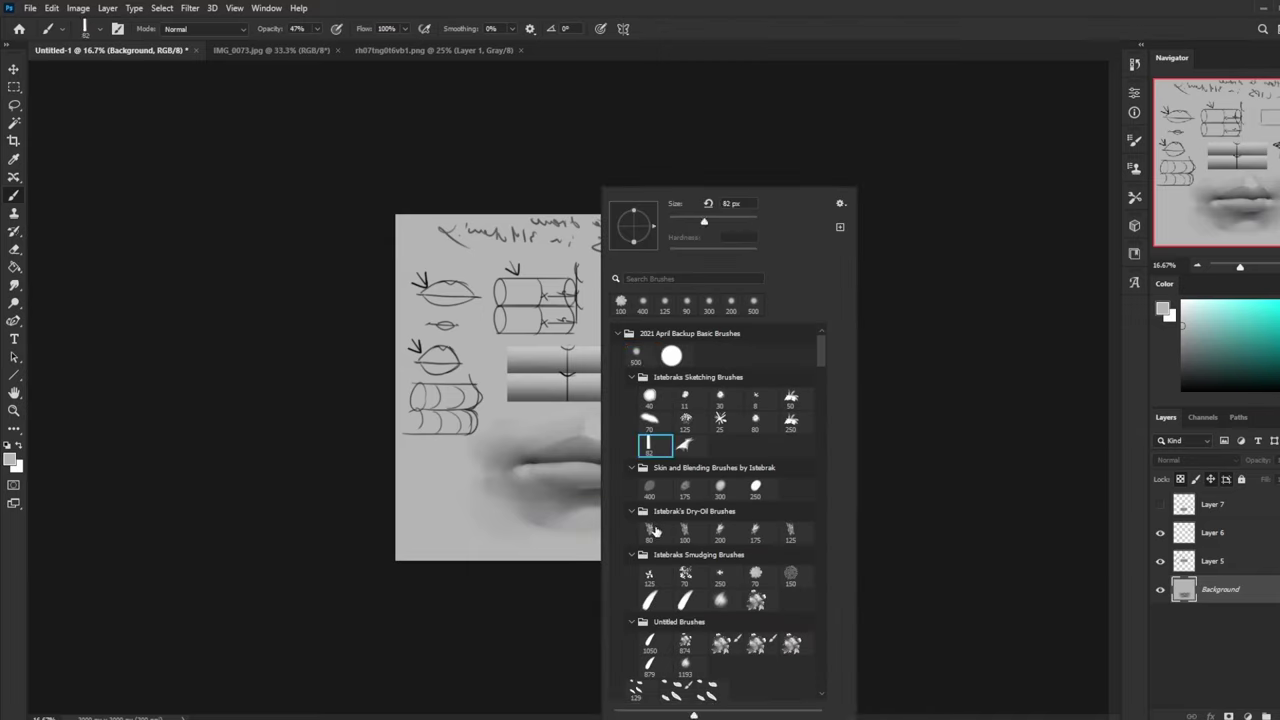
pyautogui.press('Return')
pyautogui.moveTo(1222, 310); pyautogui.dragTo(1137, 275)
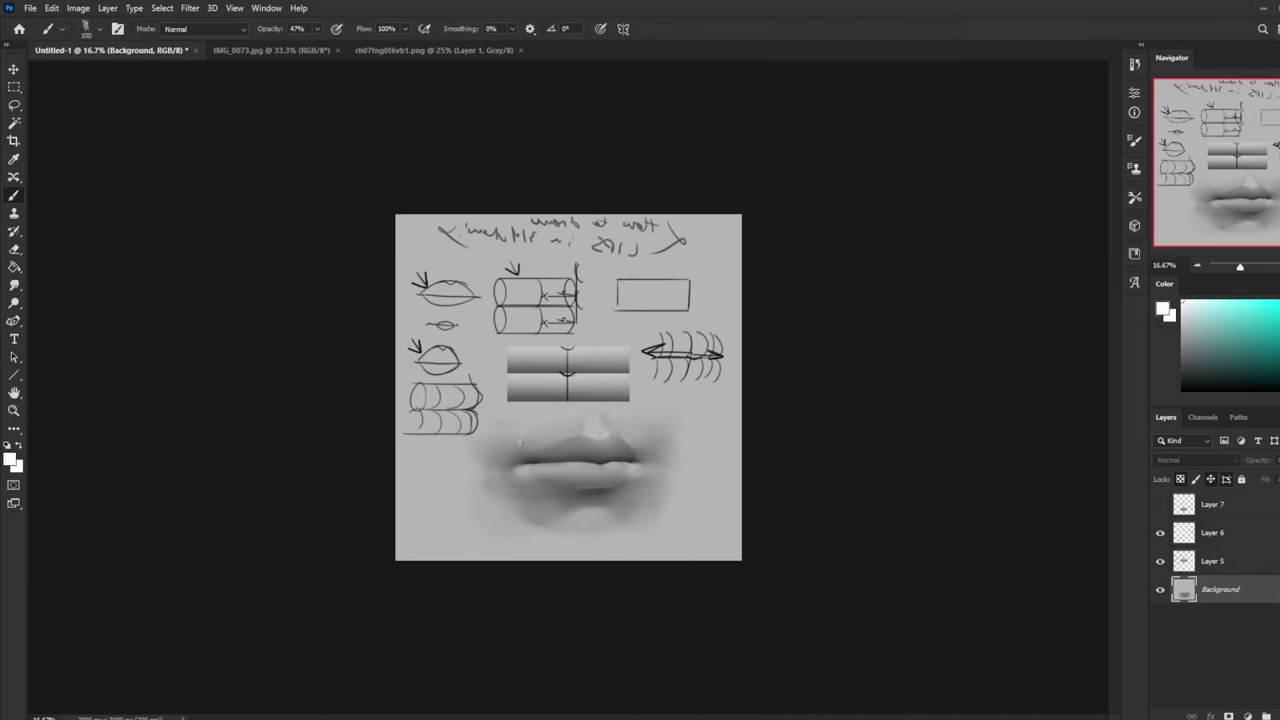
# Step: Replace the strong highlight above the upper lip with a softer white one at 16% opacity, and smudge it at 3% strength
pyautogui.moveTo(572, 418); pyautogui.dragTo(522, 442)
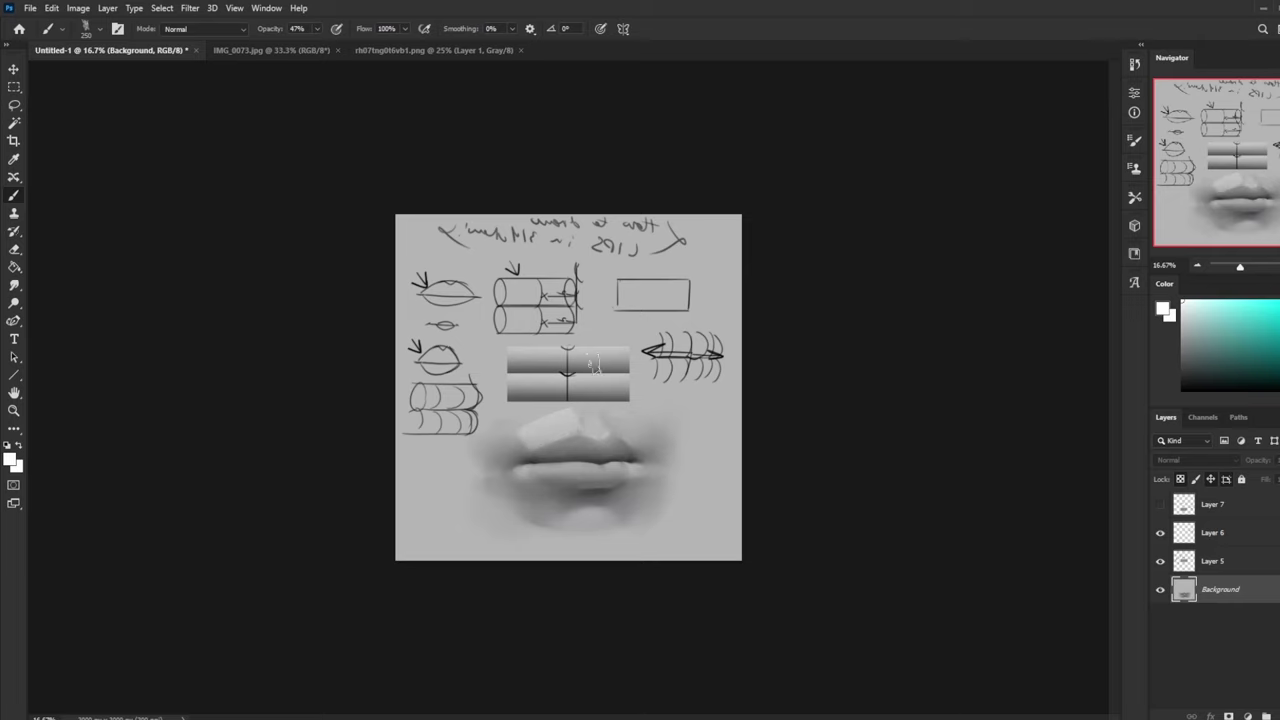
pyautogui.moveTo(318, 34); pyautogui.dragTo(295, 44)
pyautogui.hotkey('ctrl', 'z')
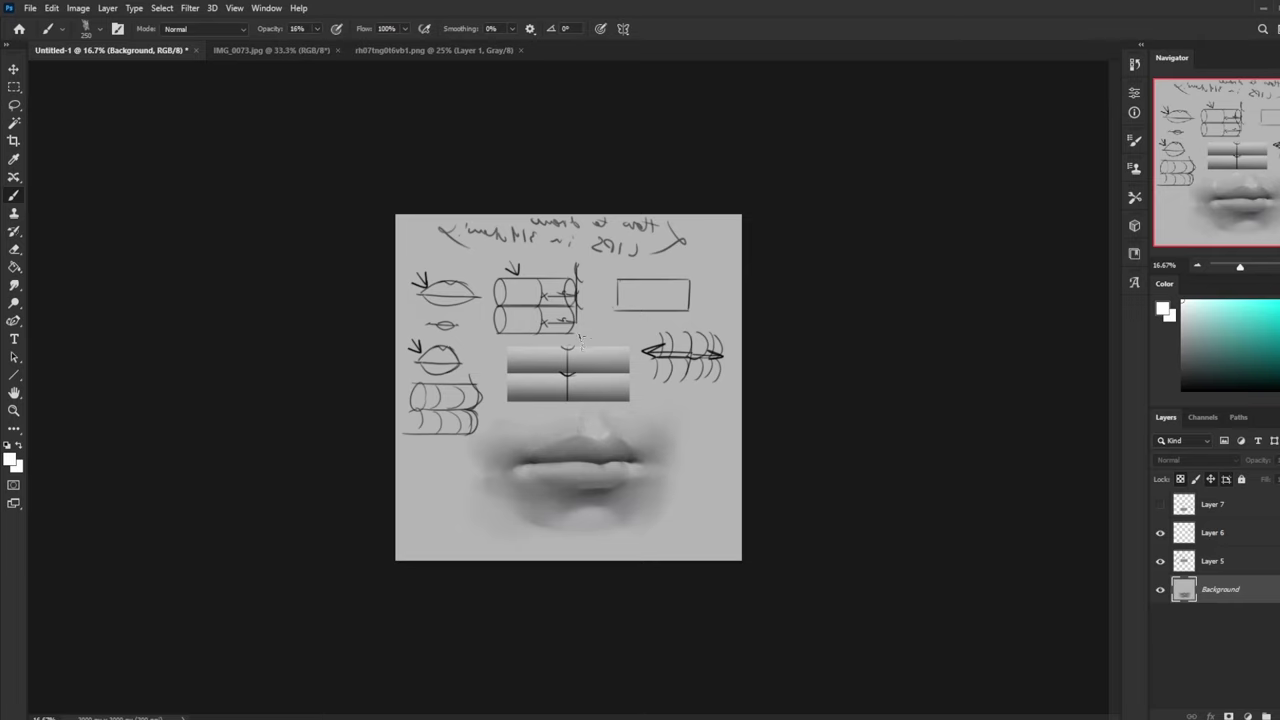
pyautogui.hotkey('ctrl', '+')
pyautogui.moveTo(550, 442)
pyautogui.mouseDown()
pyautogui.moveTo(523, 466)
pyautogui.moveTo(537, 451)
pyautogui.mouseUp()
pyautogui.press('[')
pyautogui.press('[')
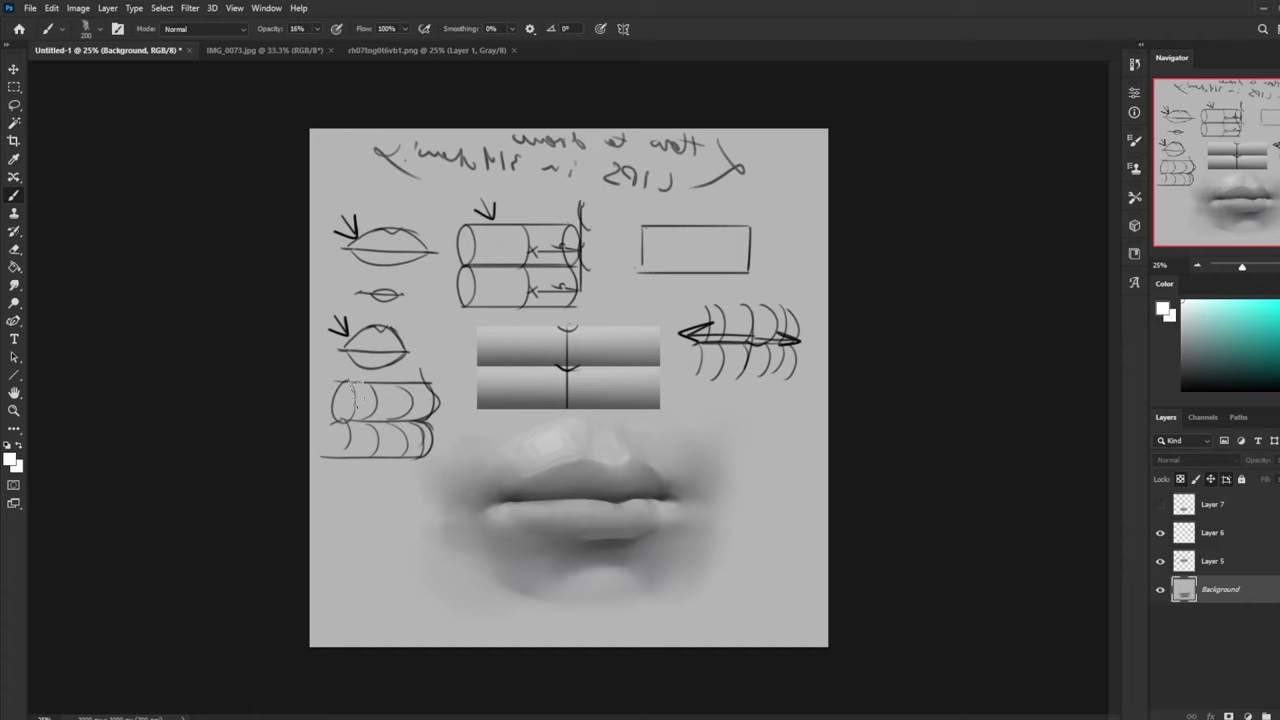
pyautogui.click(14, 286)
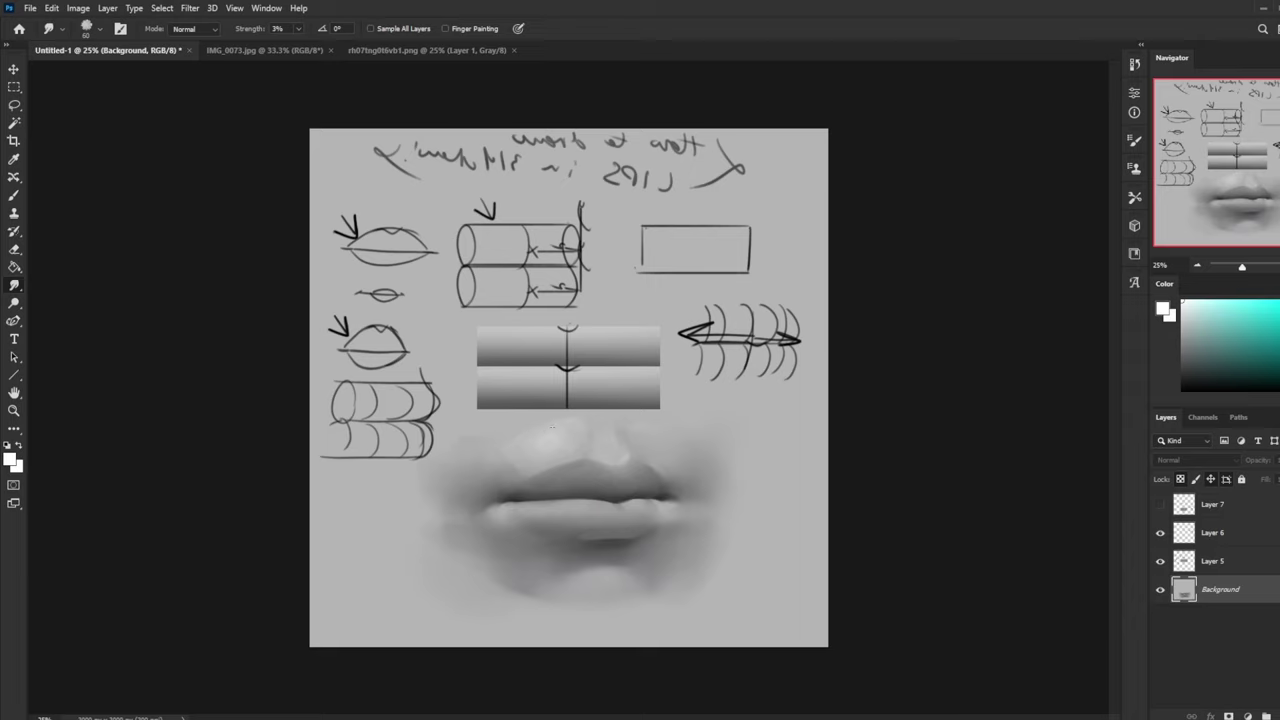
# Step: Set the brush to Darken mode at 83% opacity and sample greys around the philtrum
pyautogui.press('b')
pyautogui.keyDown('alt'); pyautogui.click(603, 463); pyautogui.keyUp('alt')
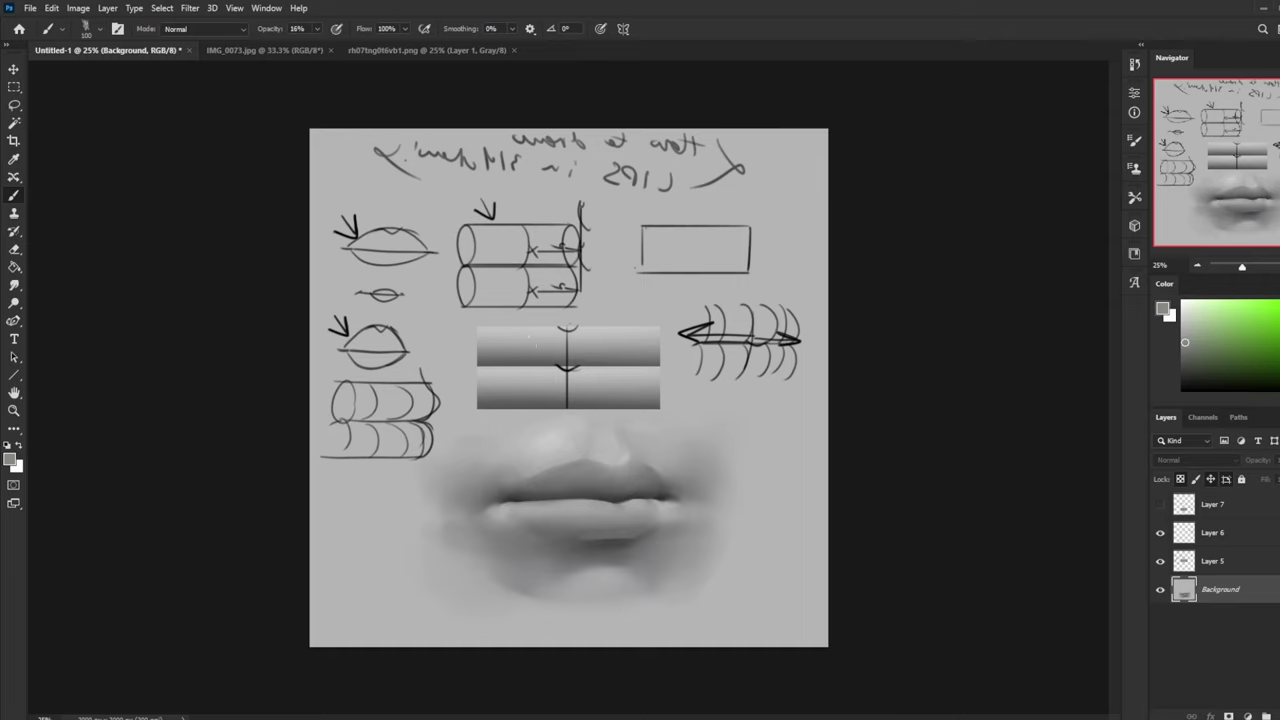
pyautogui.click(234, 32)
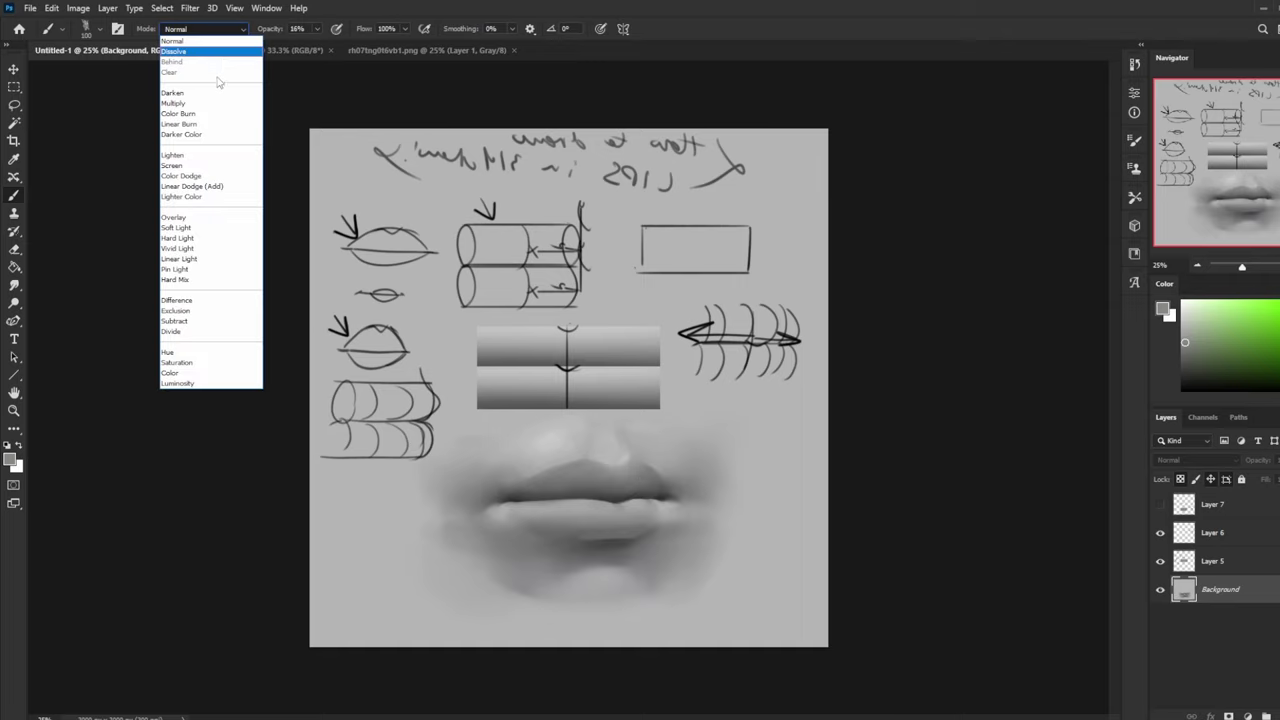
pyautogui.click(195, 83)
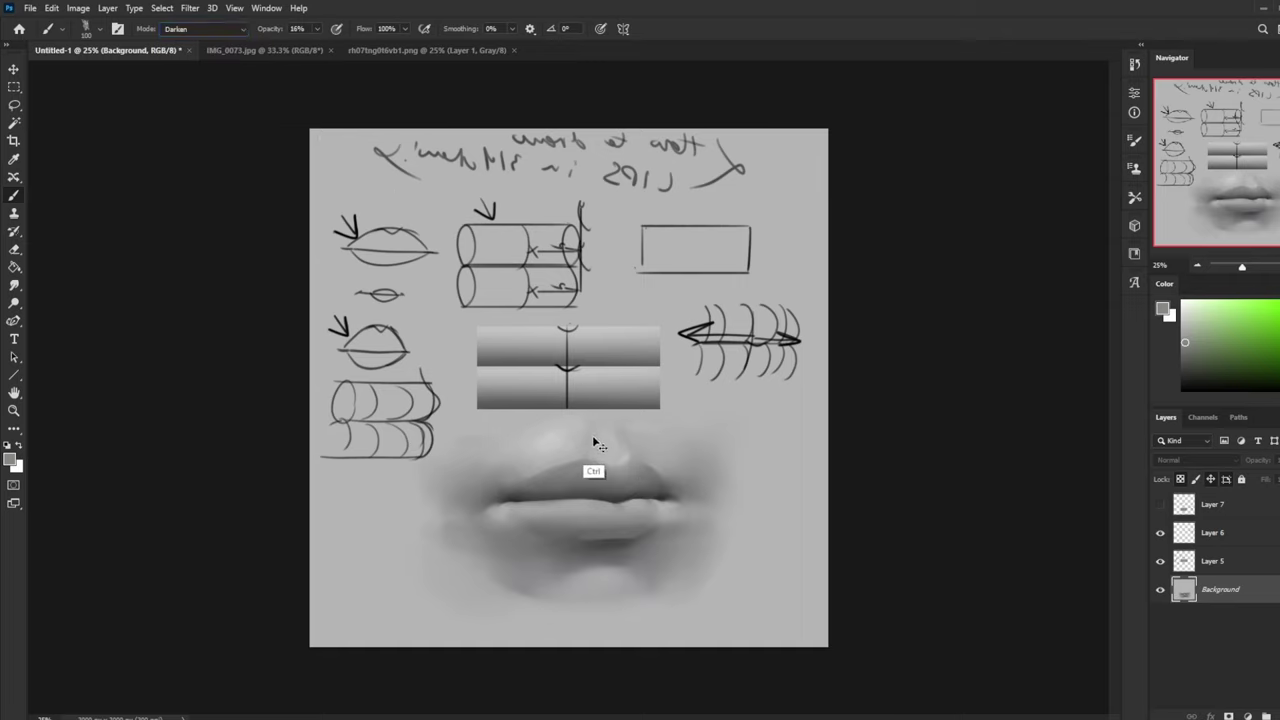
pyautogui.keyDown('alt'); pyautogui.click(639, 434); pyautogui.keyUp('alt')
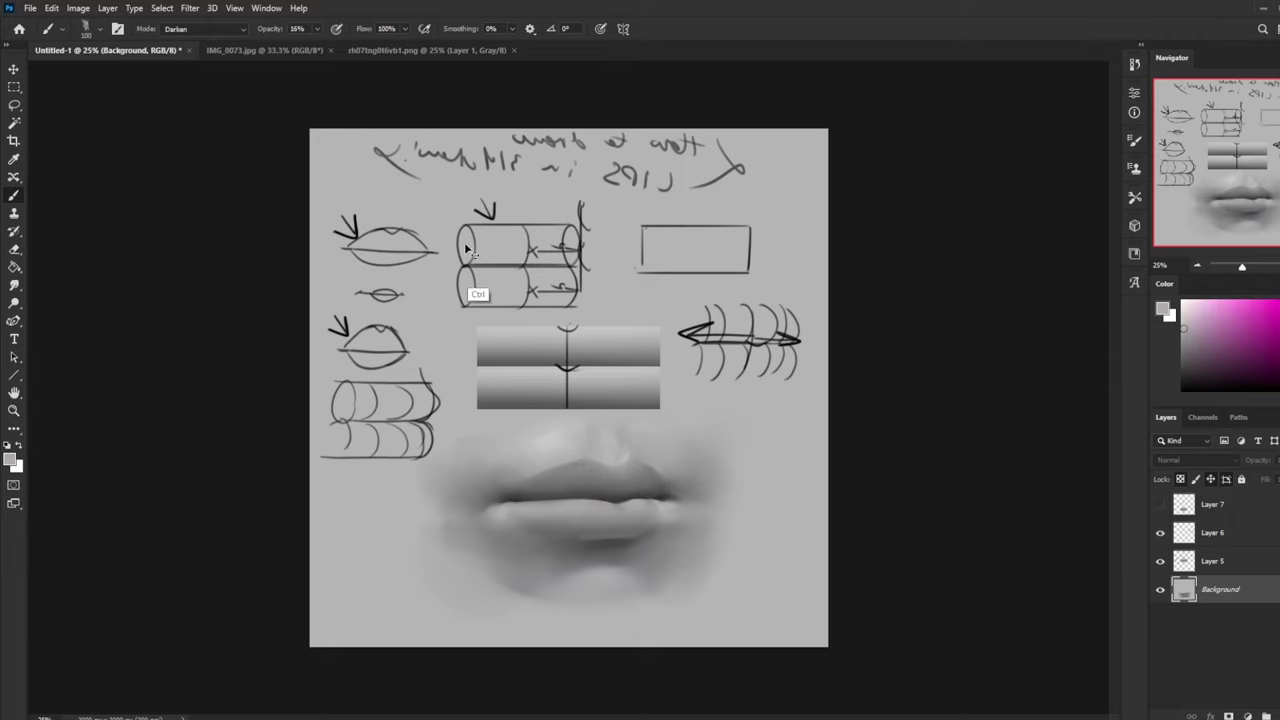
pyautogui.click(317, 29)
pyautogui.moveTo(317, 44); pyautogui.dragTo(359, 45)
pyautogui.keyDown('alt'); pyautogui.click(543, 432); pyautogui.keyUp('alt')
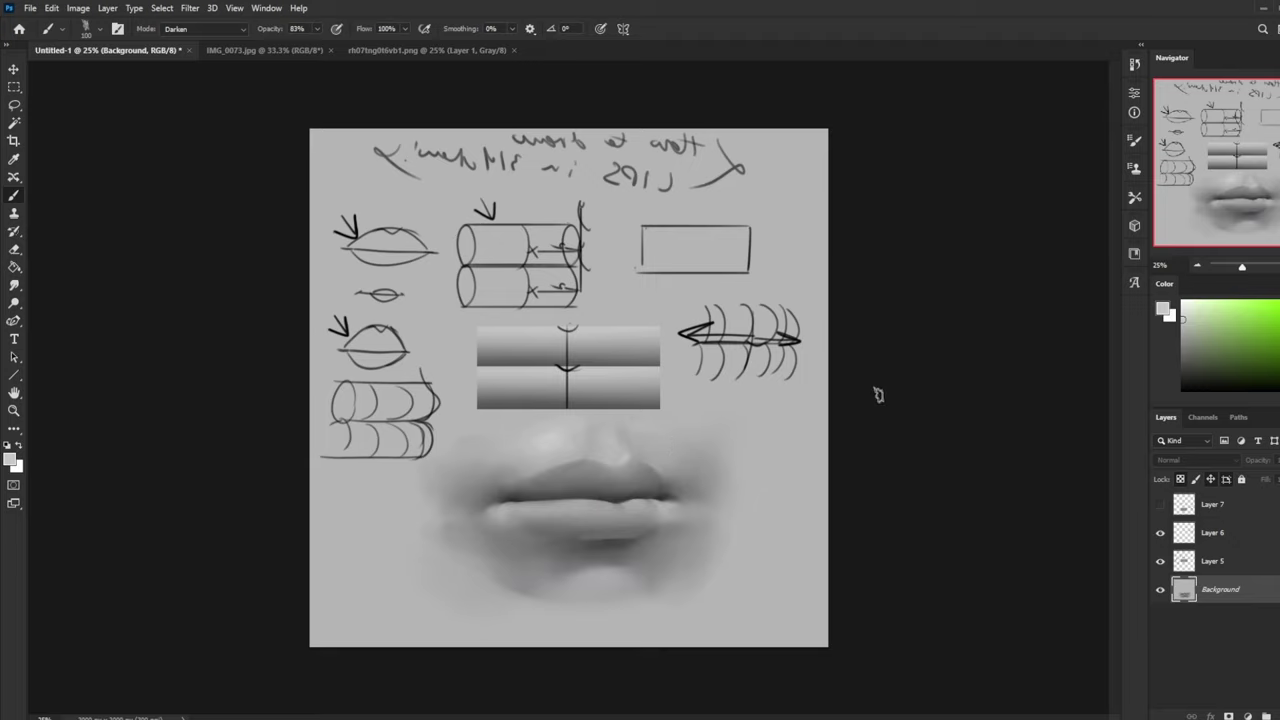
# Step: Return the brush to Normal mode and paint a sampled light grey highlight on the ridge beside the philtrum
pyautogui.click(247, 29)
pyautogui.click(240, 32)
pyautogui.keyDown('alt'); pyautogui.click(608, 433); pyautogui.keyUp('alt')
pyautogui.keyDown('alt'); pyautogui.click(608, 433); pyautogui.keyUp('alt')
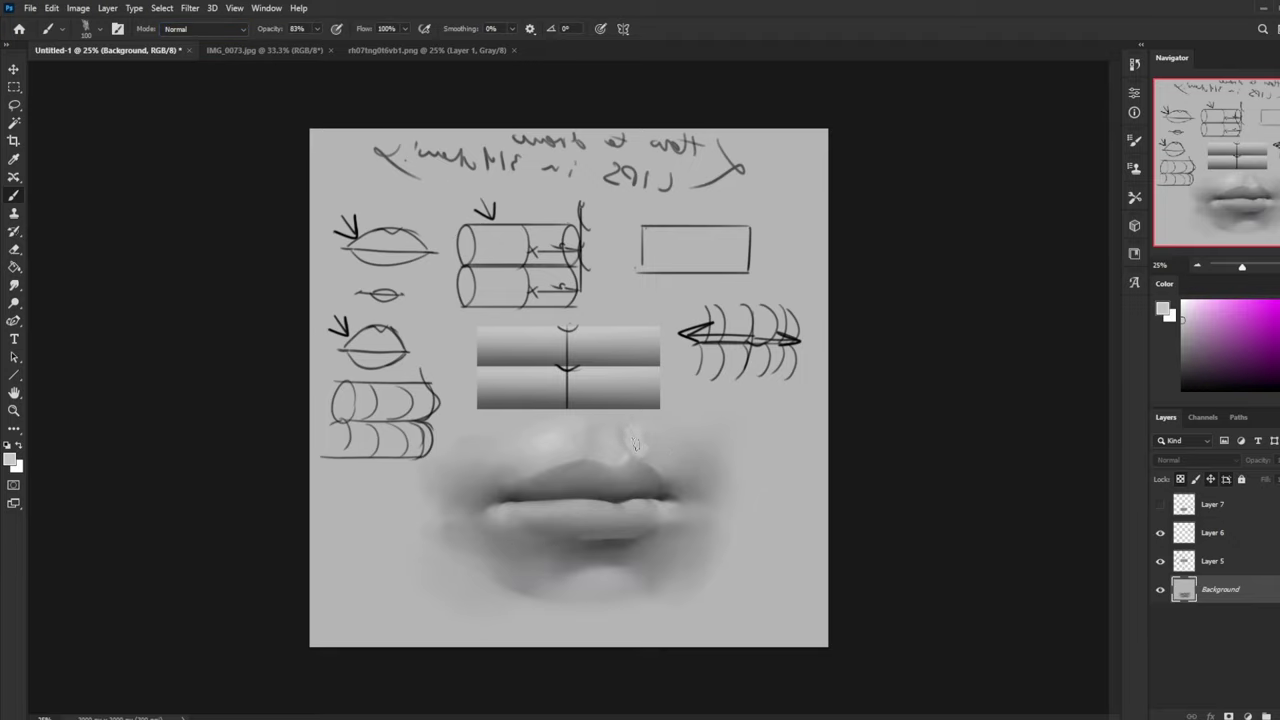
pyautogui.hotkey('ctrl', 'z')
# Step: Flip the canvas back, build up the far philtrum ridge with sampled light greys, and smudge it at 3% strength
pyautogui.hotkey('ctrl', 'h')
pyautogui.keyDown('alt'); pyautogui.click(505, 438); pyautogui.keyUp('alt')
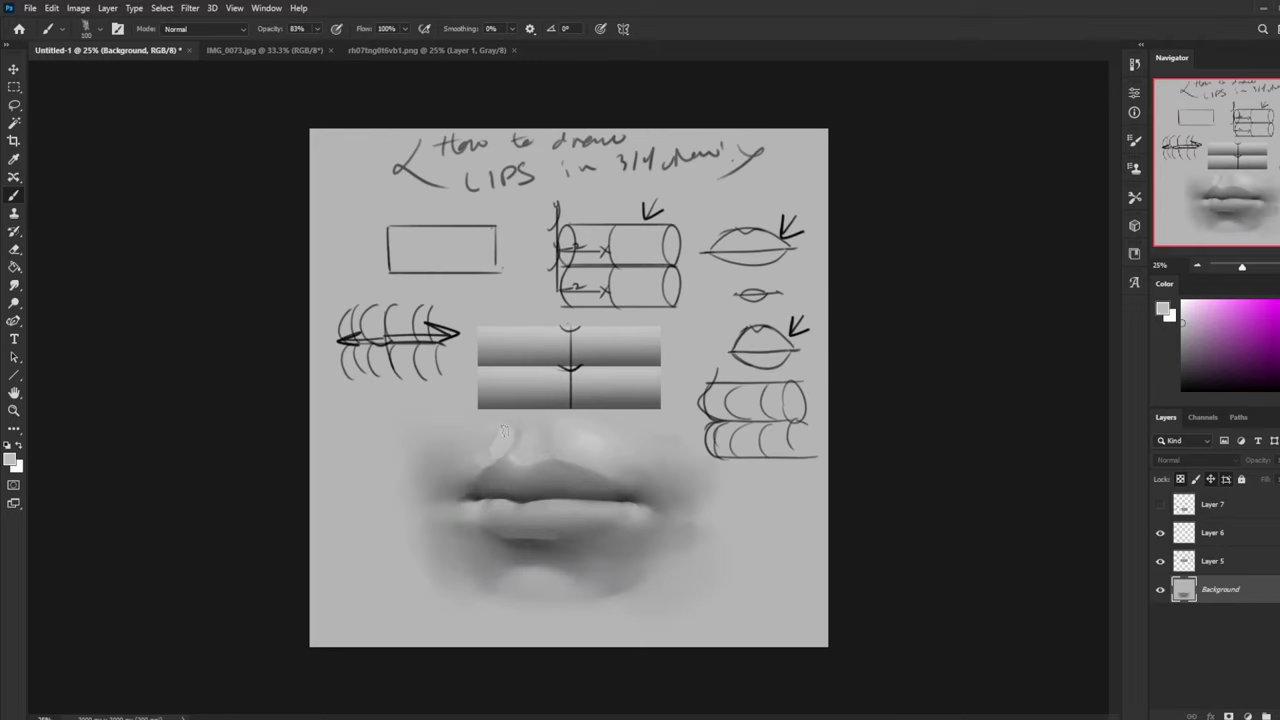
pyautogui.keyDown('alt'); pyautogui.click(503, 442); pyautogui.keyUp('alt')
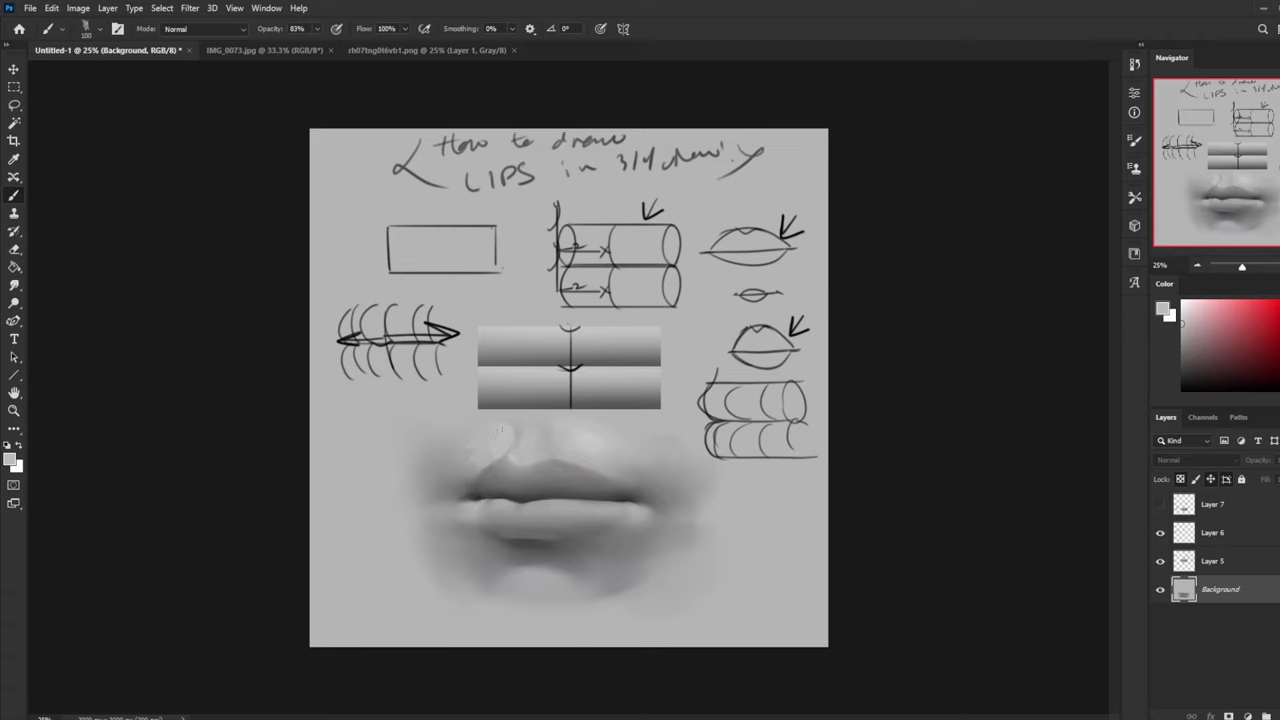
pyautogui.click(14, 285)
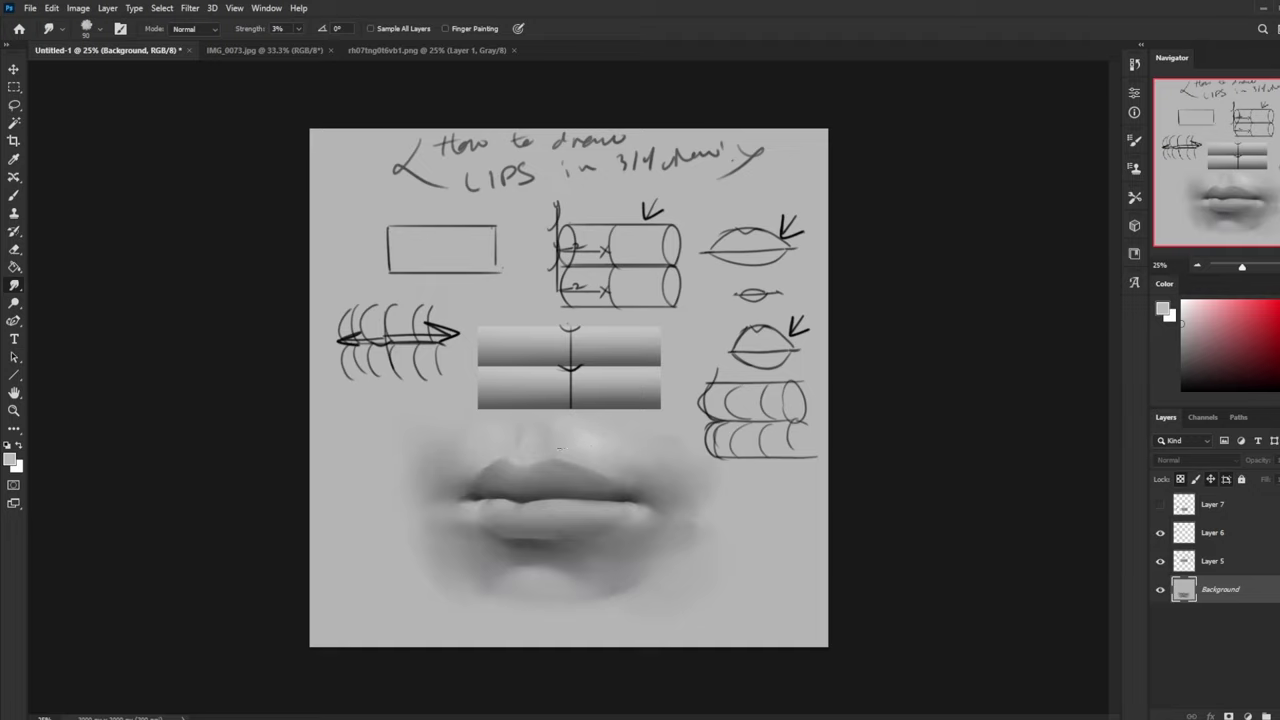
pyautogui.press('b')
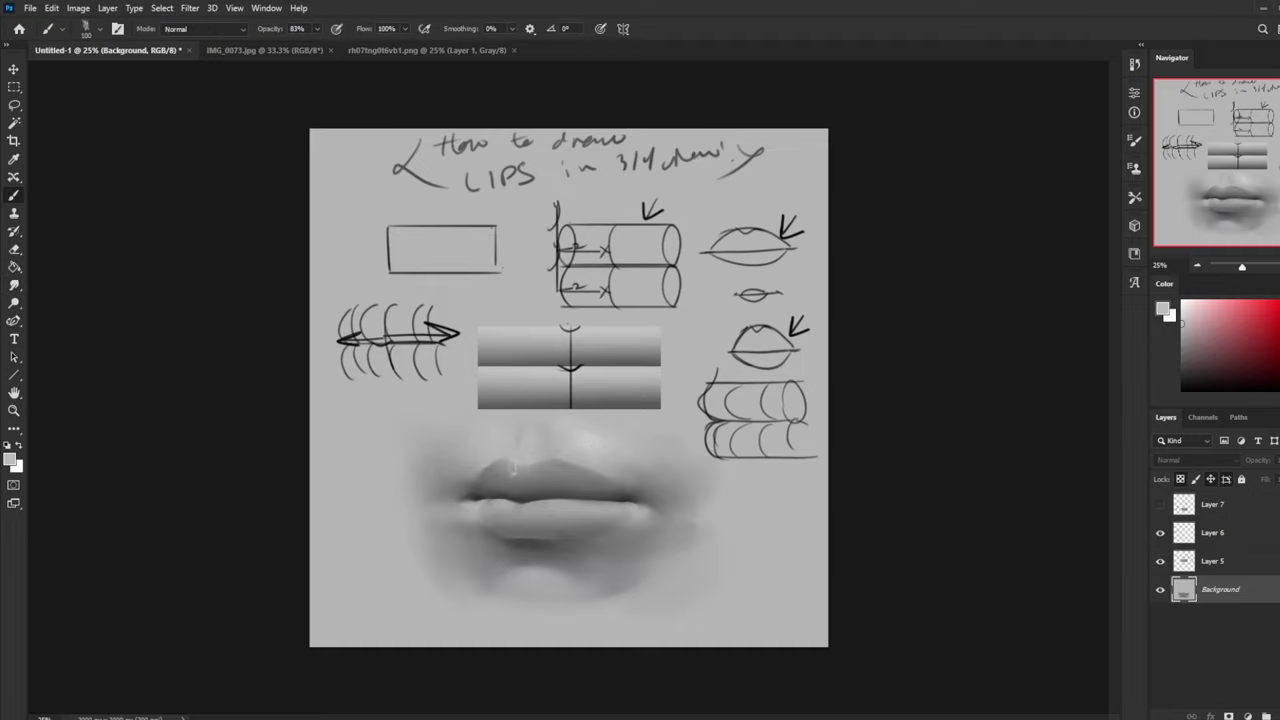
pyautogui.hotkey('ctrl', '-')
pyautogui.keyDown('alt'); pyautogui.click(509, 428); pyautogui.keyUp('alt')
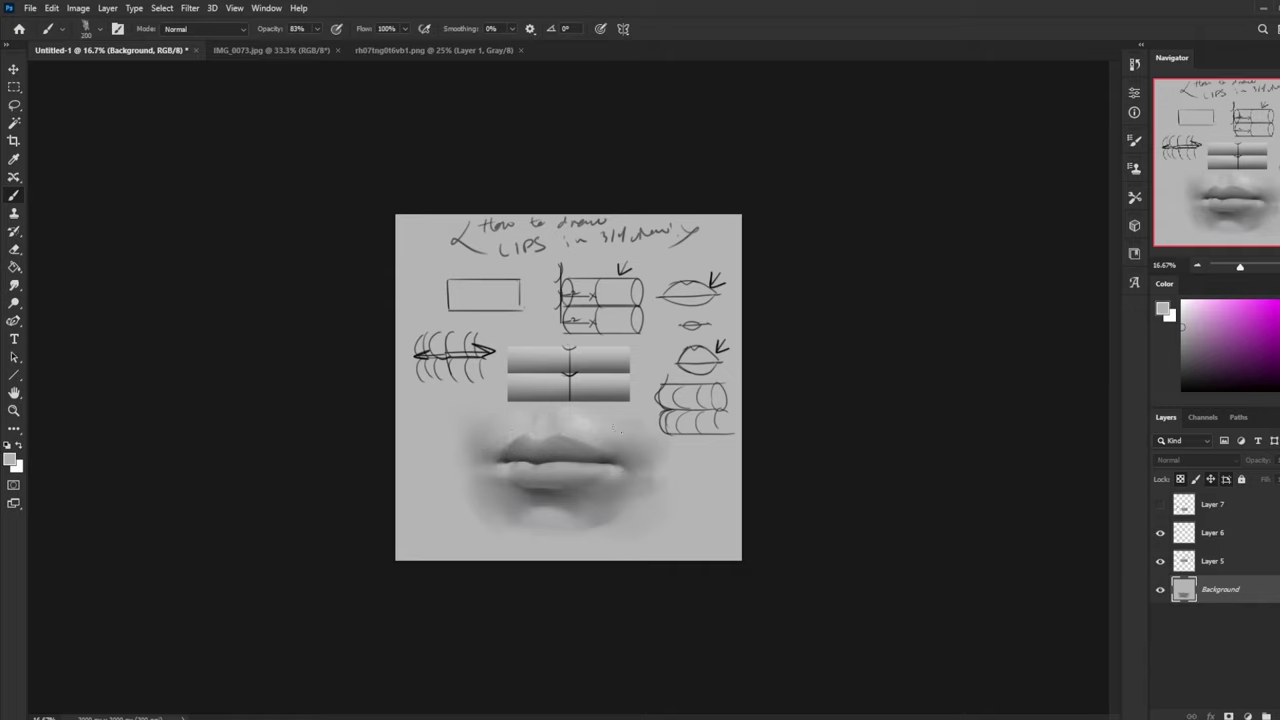
# Step: Try extending the dark shading at both mouth corners with a sampled dark grey at 83% opacity and brush size 100
pyautogui.keyDown('alt'); pyautogui.click(496, 455); pyautogui.keyUp('alt')
pyautogui.press('[')
pyautogui.press('[')
pyautogui.press('[')
pyautogui.moveTo(487, 456); pyautogui.dragTo(591, 456)
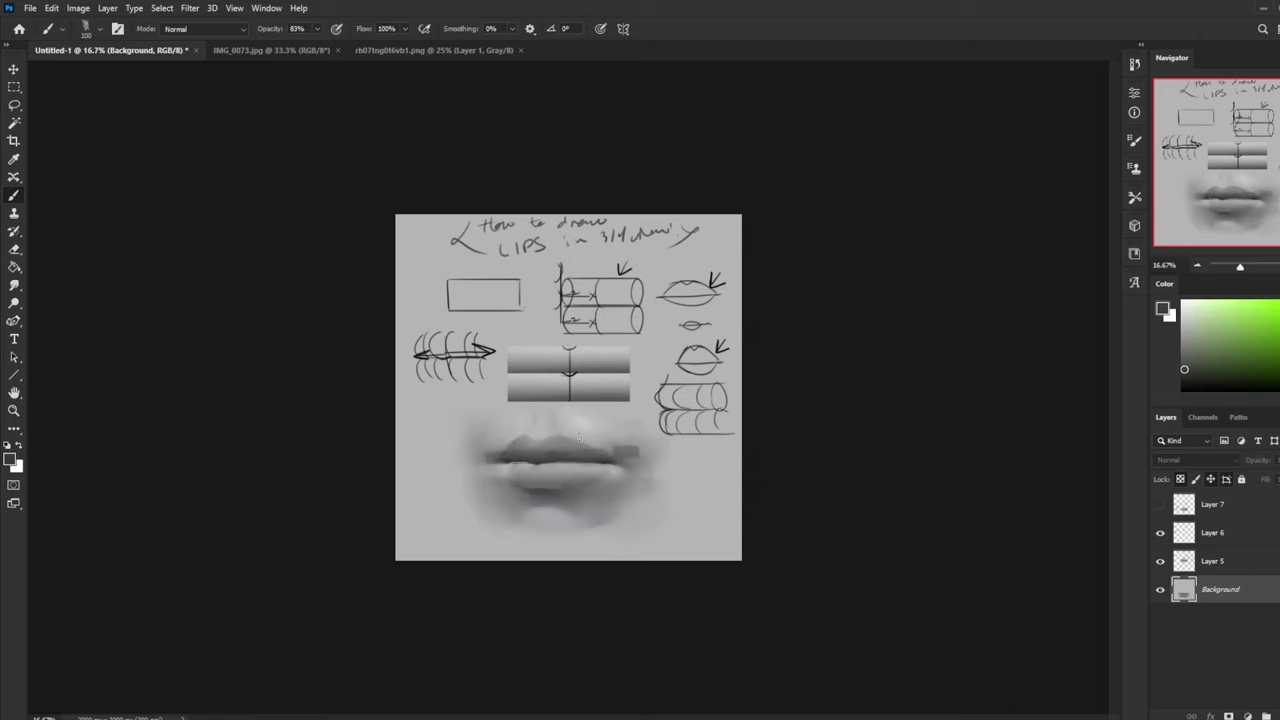
pyautogui.press('[')
# Step: Switch to the soft size 500 basic brush, reduce its size, and soften the near mouth corner with sampled greys
pyautogui.rightClick(654, 429)
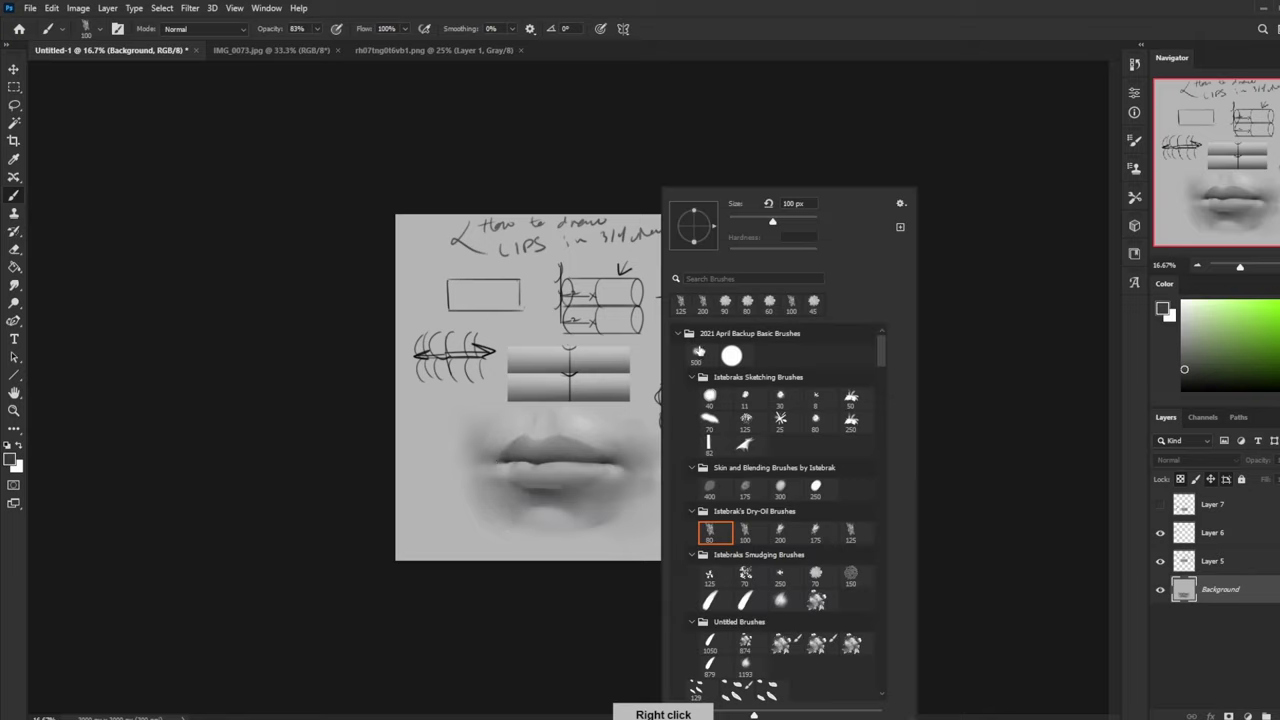
pyautogui.doubleClick(698, 352)
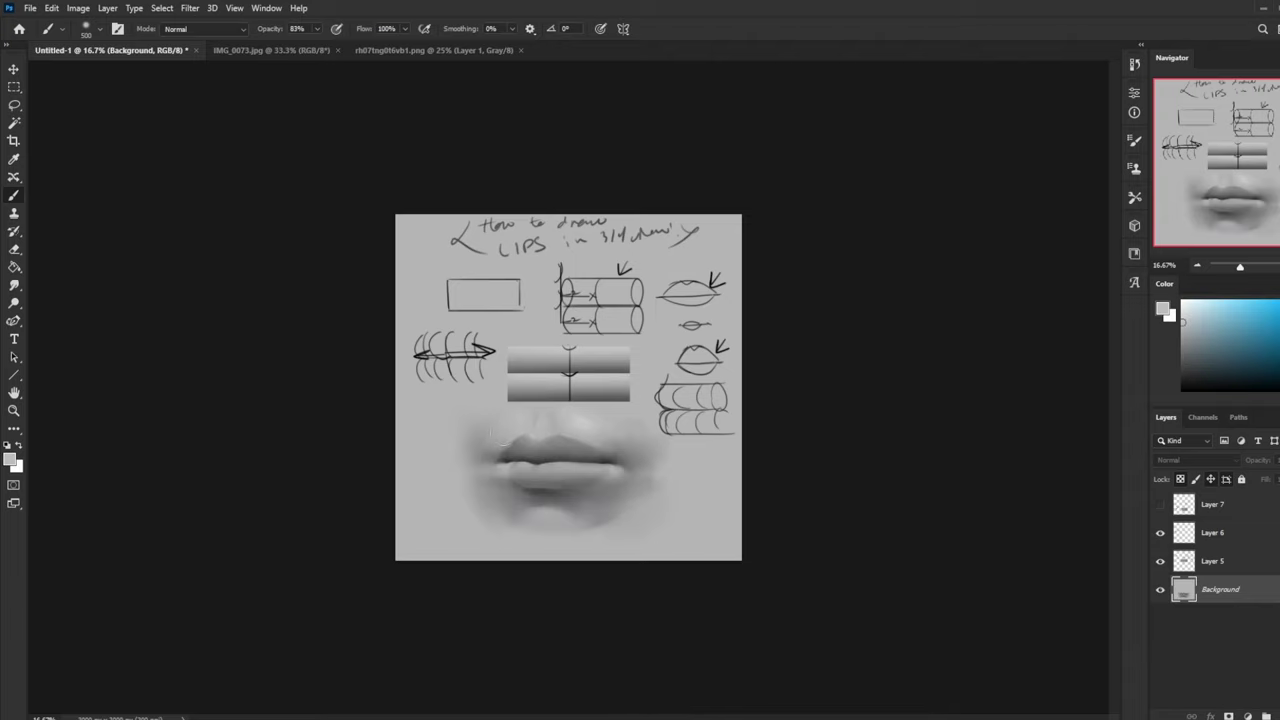
pyautogui.keyDown('alt'); pyautogui.click(508, 470); pyautogui.keyUp('alt')
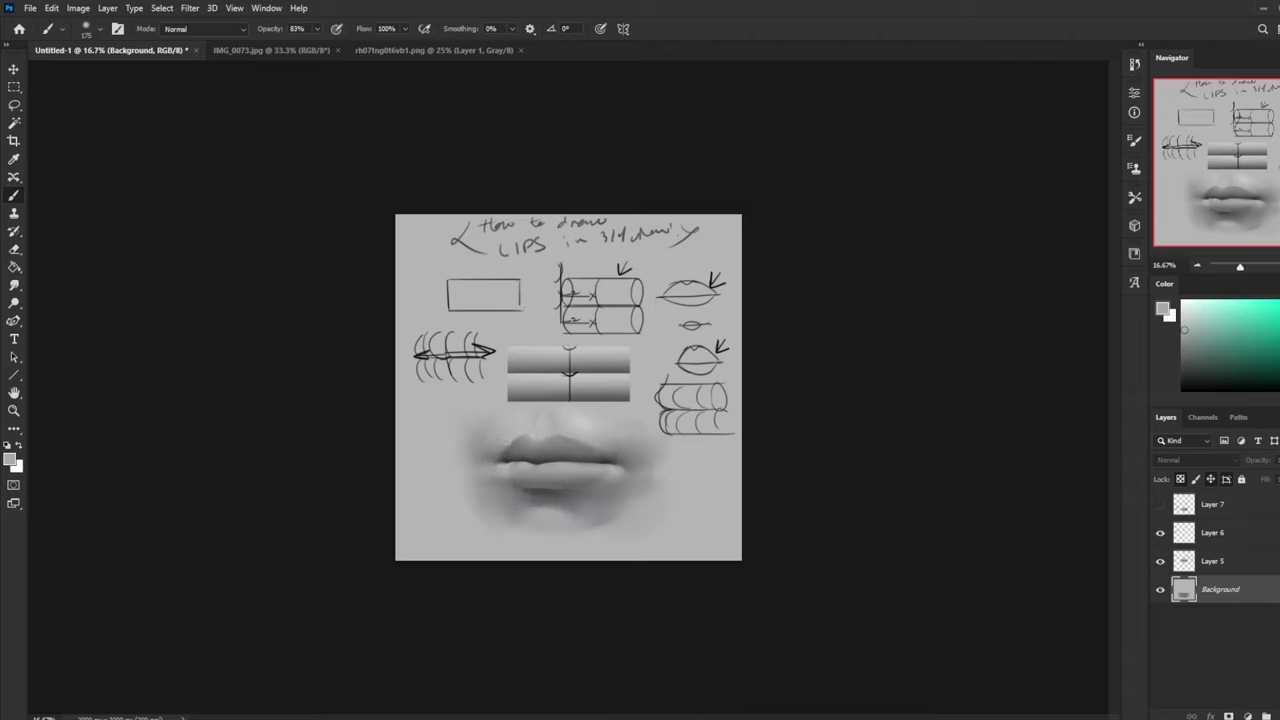
pyautogui.press(']')
pyautogui.keyDown('alt'); pyautogui.click(505, 478); pyautogui.keyUp('alt')
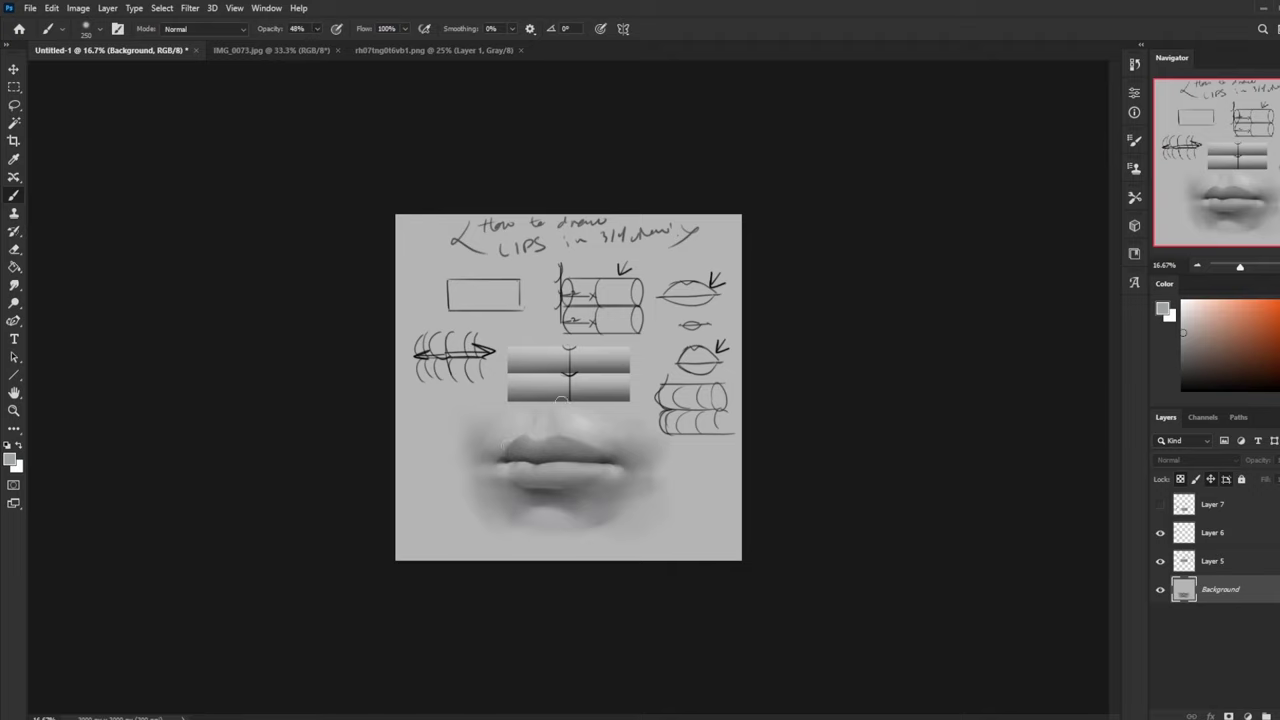
# Step: Blend the tones across the lips with sampled greys at 48% opacity, using a large soft brush
pyautogui.keyDown('alt'); pyautogui.click(508, 482); pyautogui.keyUp('alt')
pyautogui.keyDown('alt'); pyautogui.click(545, 466); pyautogui.keyUp('alt')
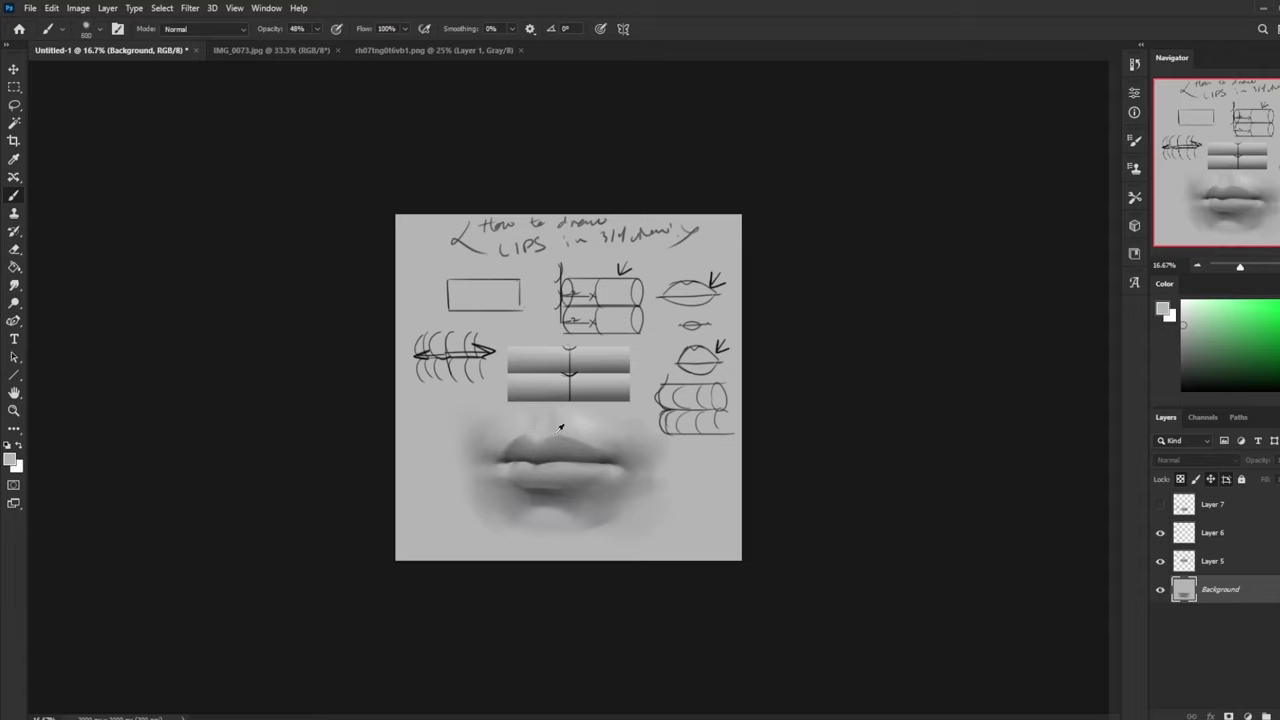
pyautogui.keyDown('alt'); pyautogui.click(540, 472); pyautogui.keyUp('alt')
pyautogui.keyDown('alt'); pyautogui.click(538, 460); pyautogui.keyUp('alt')
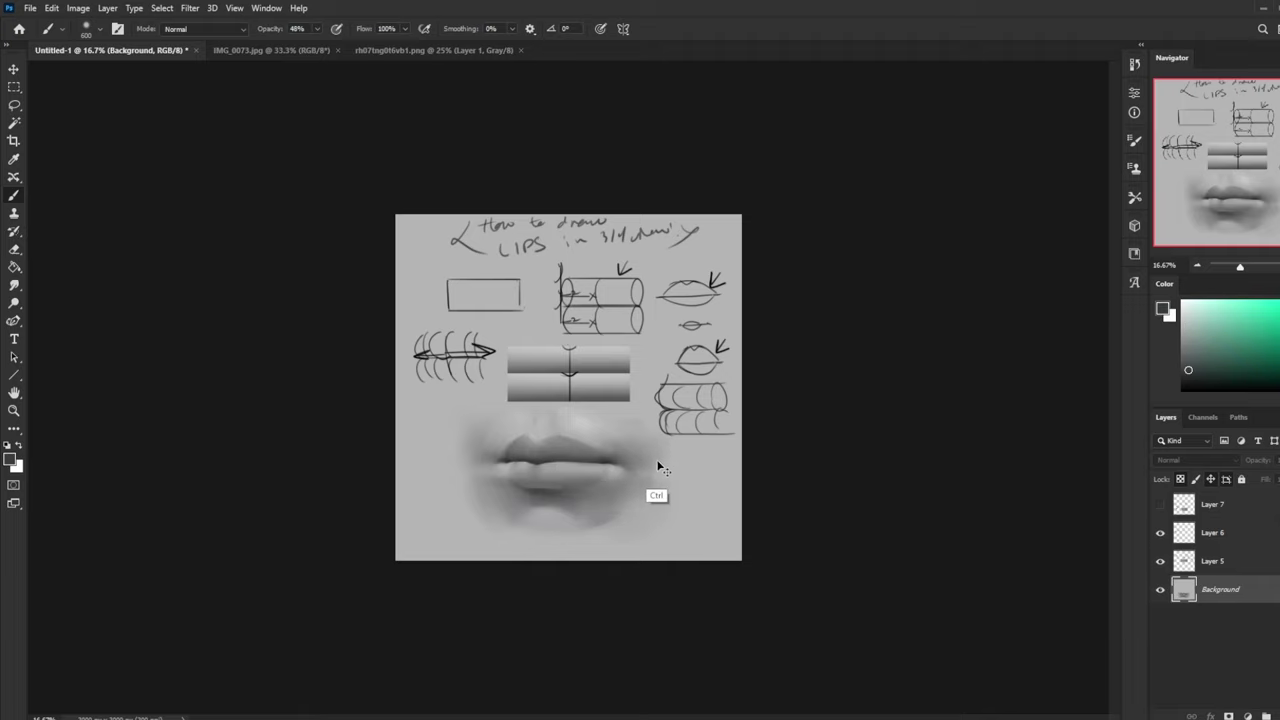
# Step: Deepen the shadow directly beneath the lower lip with sampled greys, using the soft brush reduced from size 600 to 200
pyautogui.hotkey('ctrl', '+')
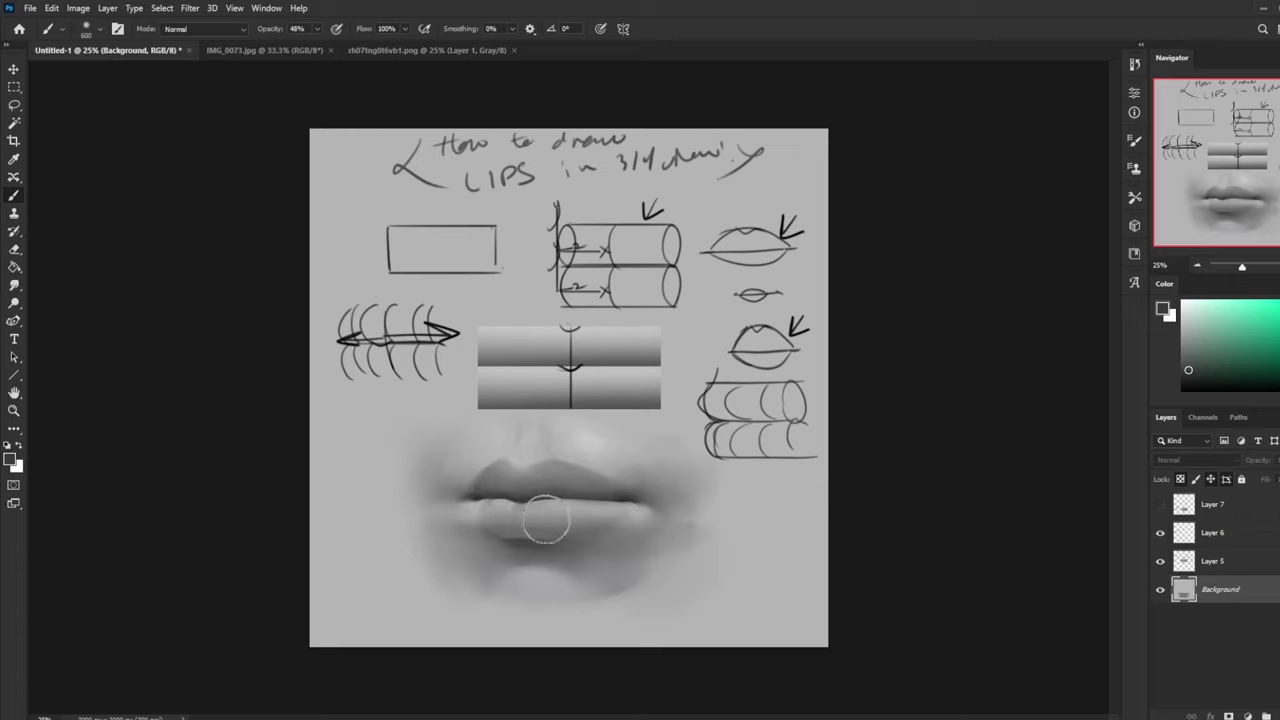
pyautogui.keyDown('alt'); pyautogui.click(530, 535); pyautogui.keyUp('alt')
pyautogui.press('[')
pyautogui.press('[')
pyautogui.press('[')
pyautogui.press('[')
pyautogui.press('[')
pyautogui.press('[')
pyautogui.press('[')
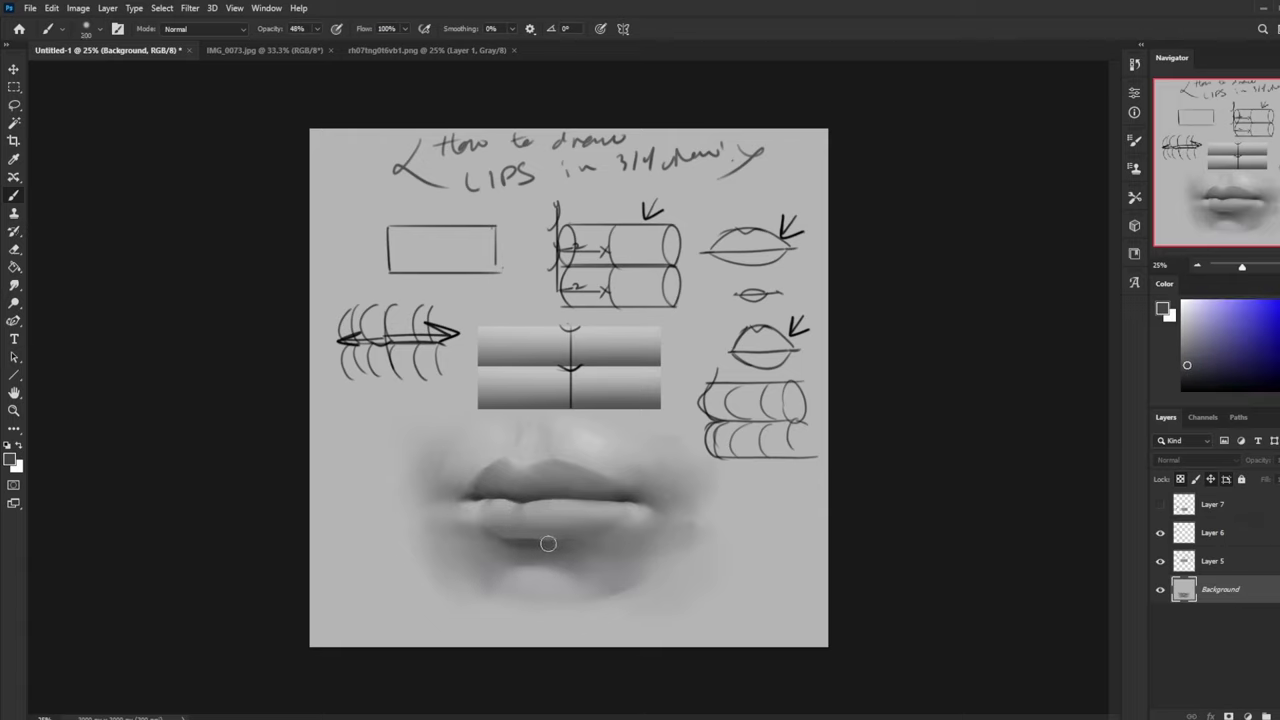
pyautogui.press(']')
pyautogui.press(']')
pyautogui.keyDown('alt'); pyautogui.click(502, 545); pyautogui.keyUp('alt')
# Step: Soften the lower lip's bottom edge and the shading beneath it with sampled greys at 48% opacity and brush size 200
pyautogui.click(14, 285)
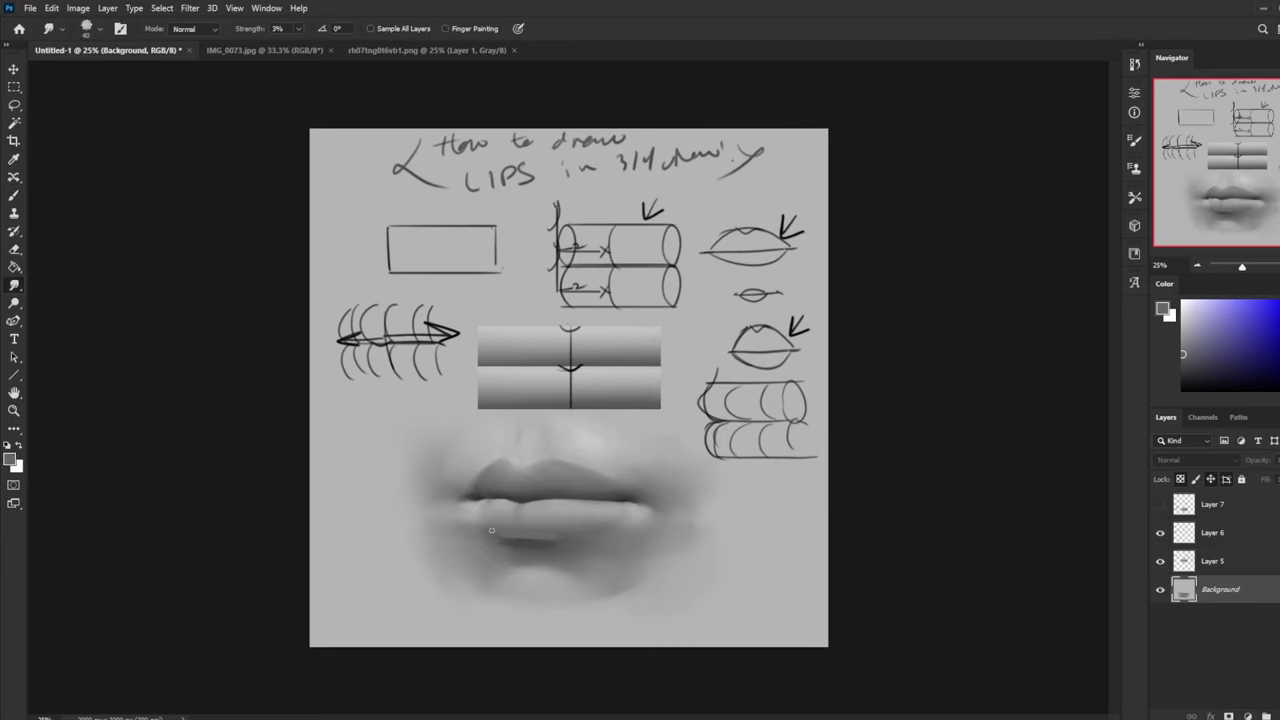
pyautogui.press('b')
pyautogui.keyDown('alt'); pyautogui.click(510, 532); pyautogui.keyUp('alt')
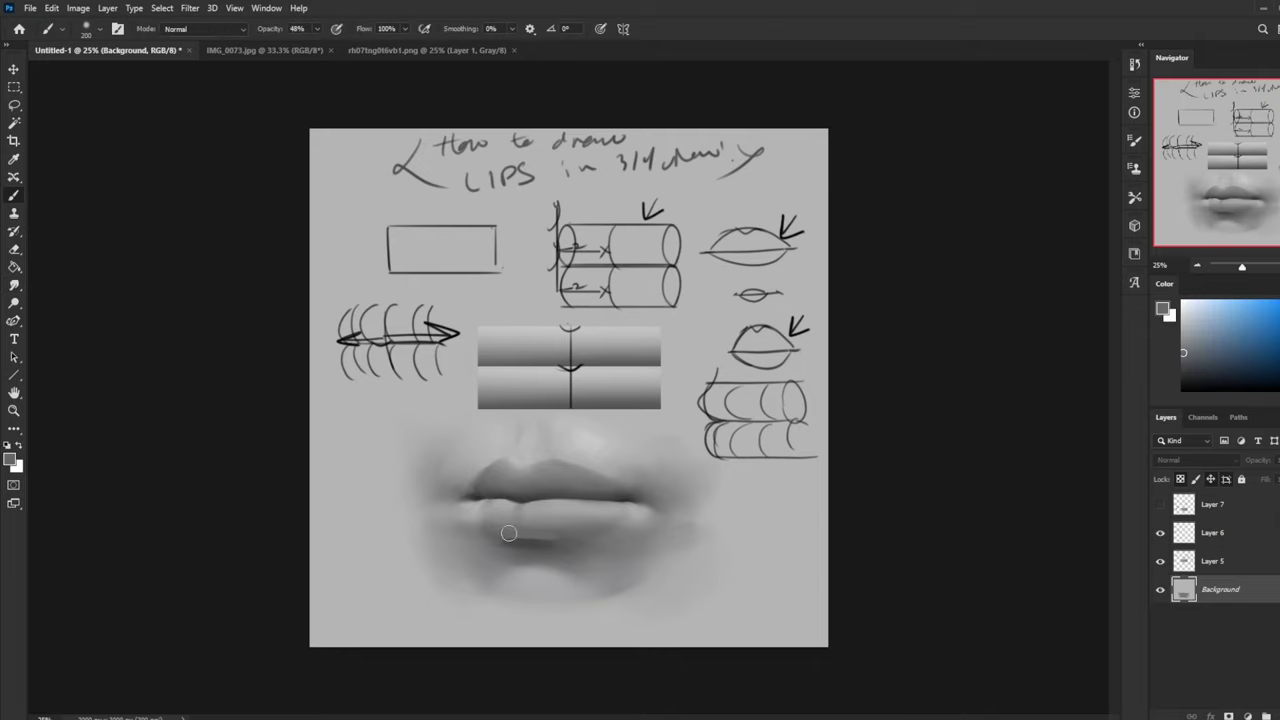
pyautogui.keyDown('alt'); pyautogui.click(487, 540); pyautogui.keyUp('alt')
pyautogui.keyDown('alt'); pyautogui.click(599, 565); pyautogui.keyUp('alt')
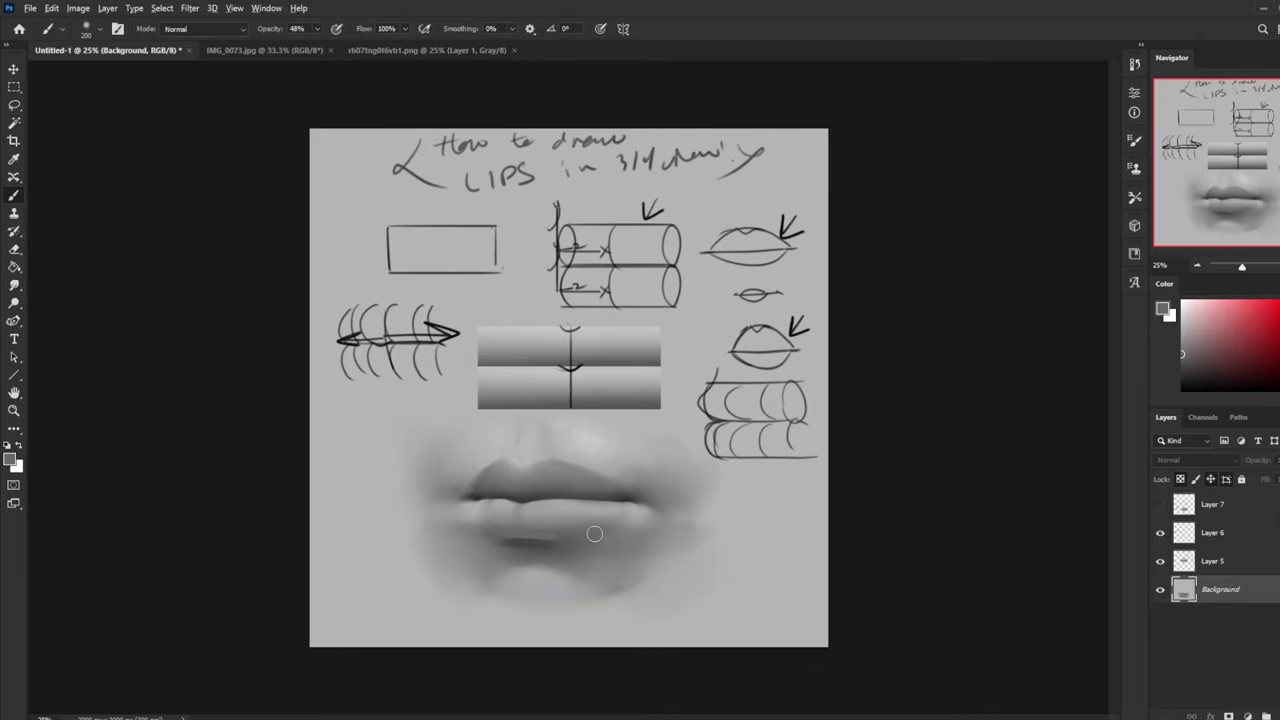
pyautogui.moveTo(594, 532); pyautogui.dragTo(600, 533)
# Step: Paint a sampled dark grey along the mouth line on a new layer above Background, using the Darken blend mode
pyautogui.hotkey('ctrl', '-')
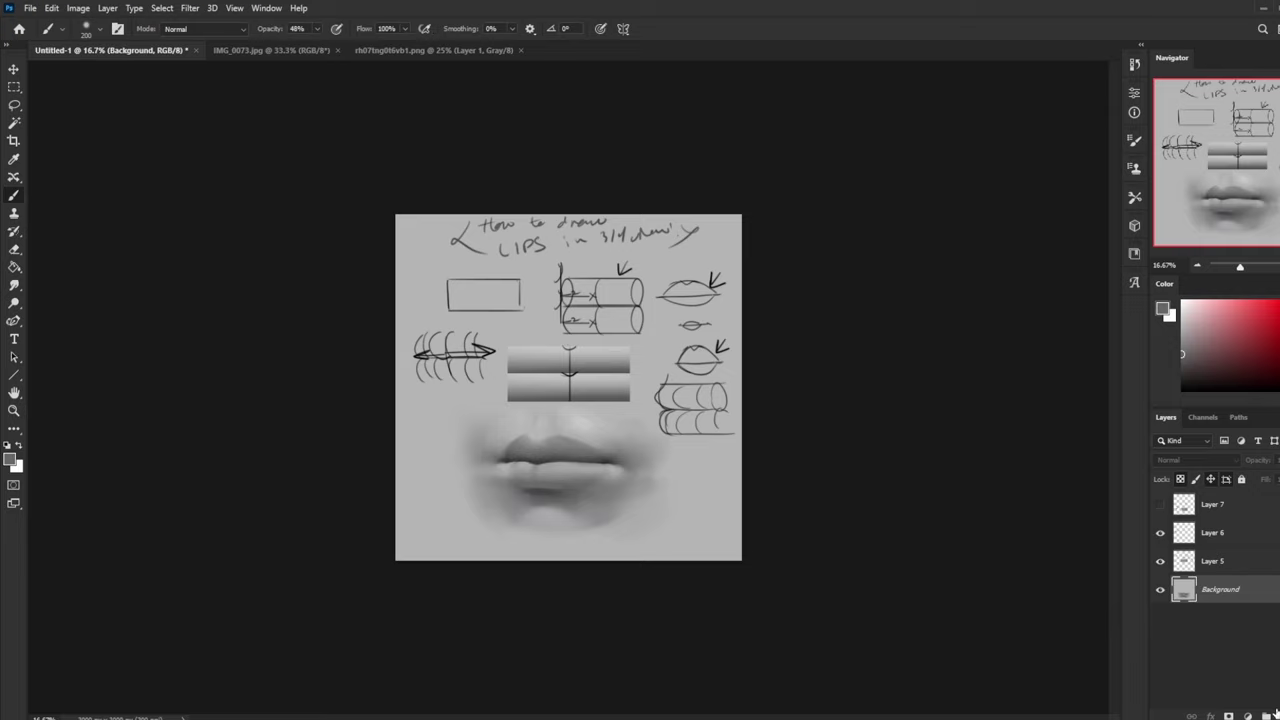
pyautogui.click(1279, 716)
pyautogui.keyDown('alt'); pyautogui.click(534, 493); pyautogui.keyUp('alt')
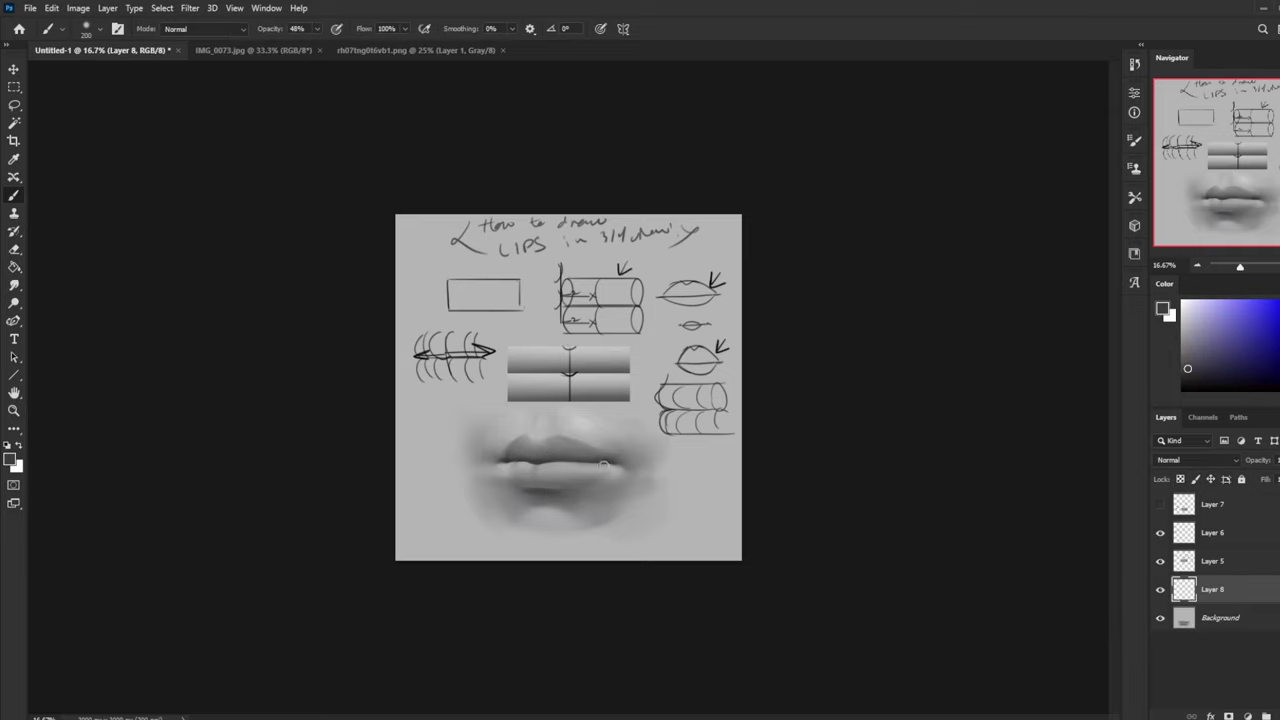
pyautogui.moveTo(605, 461); pyautogui.dragTo(492, 463)
pyautogui.hotkey('ctrl', '+')
pyautogui.hotkey('ctrl', '+')
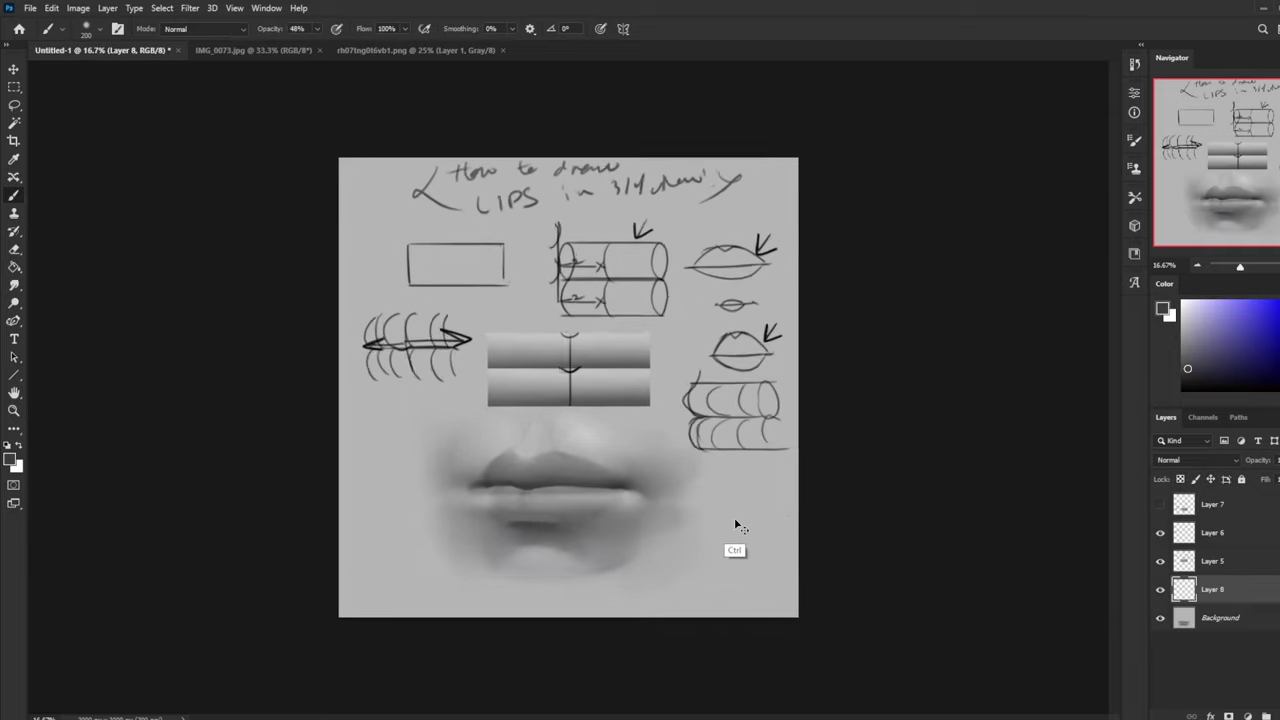
pyautogui.click(1177, 457)
pyautogui.click(1178, 424)
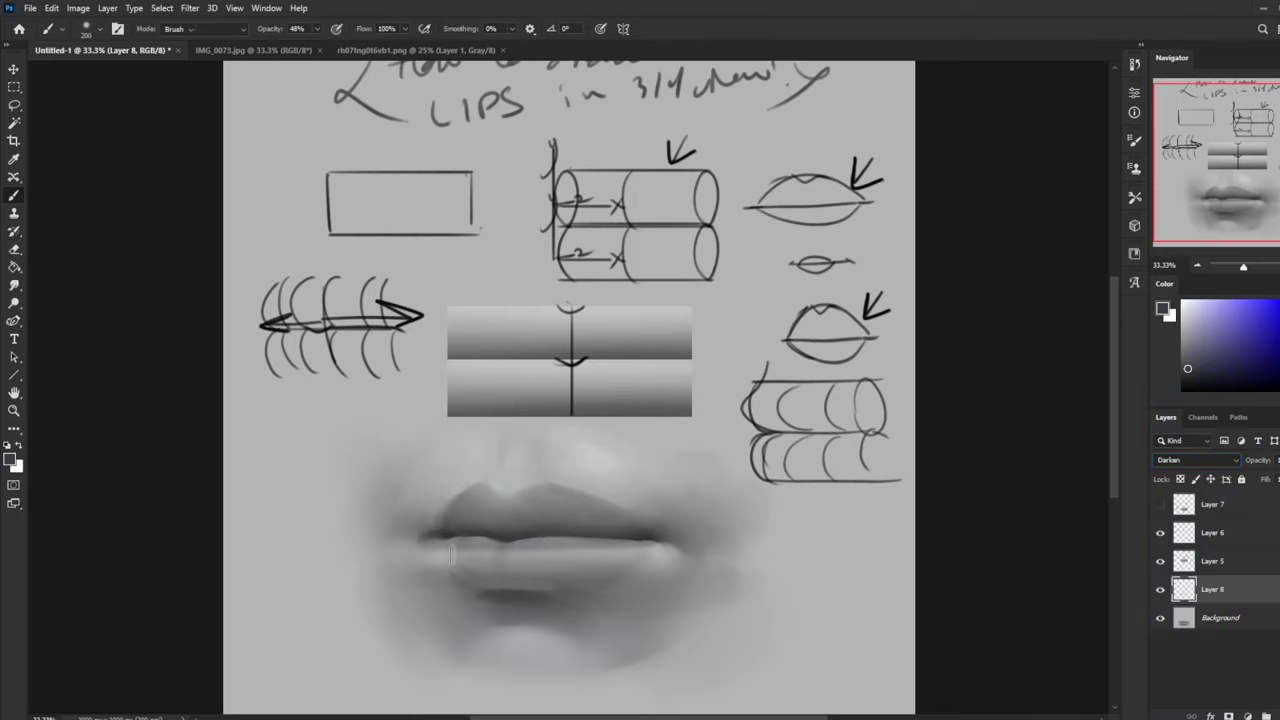
# Step: Erase the excess dark tone along the lower lip and mouth corners with a reduced soft size 500 brush
pyautogui.press('e')
pyautogui.rightClick(531, 397)
pyautogui.click(566, 353)
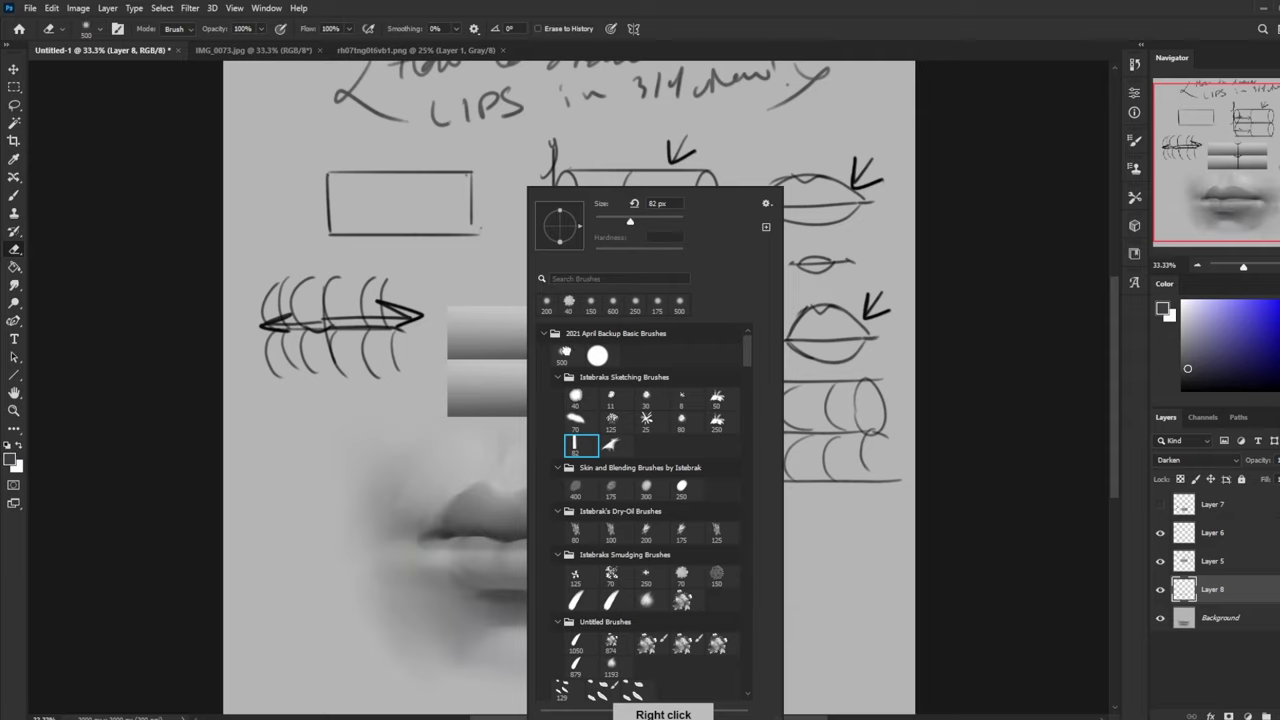
pyautogui.click(992, 360)
pyautogui.press('[')
pyautogui.press('[')
pyautogui.press('[')
pyautogui.press('[')
pyautogui.press('[')
pyautogui.moveTo(424, 550); pyautogui.dragTo(624, 552)
pyautogui.press(']')
pyautogui.press(']')
pyautogui.press('[')
pyautogui.press('[')
pyautogui.press('[')
pyautogui.press(']')
pyautogui.press(']')
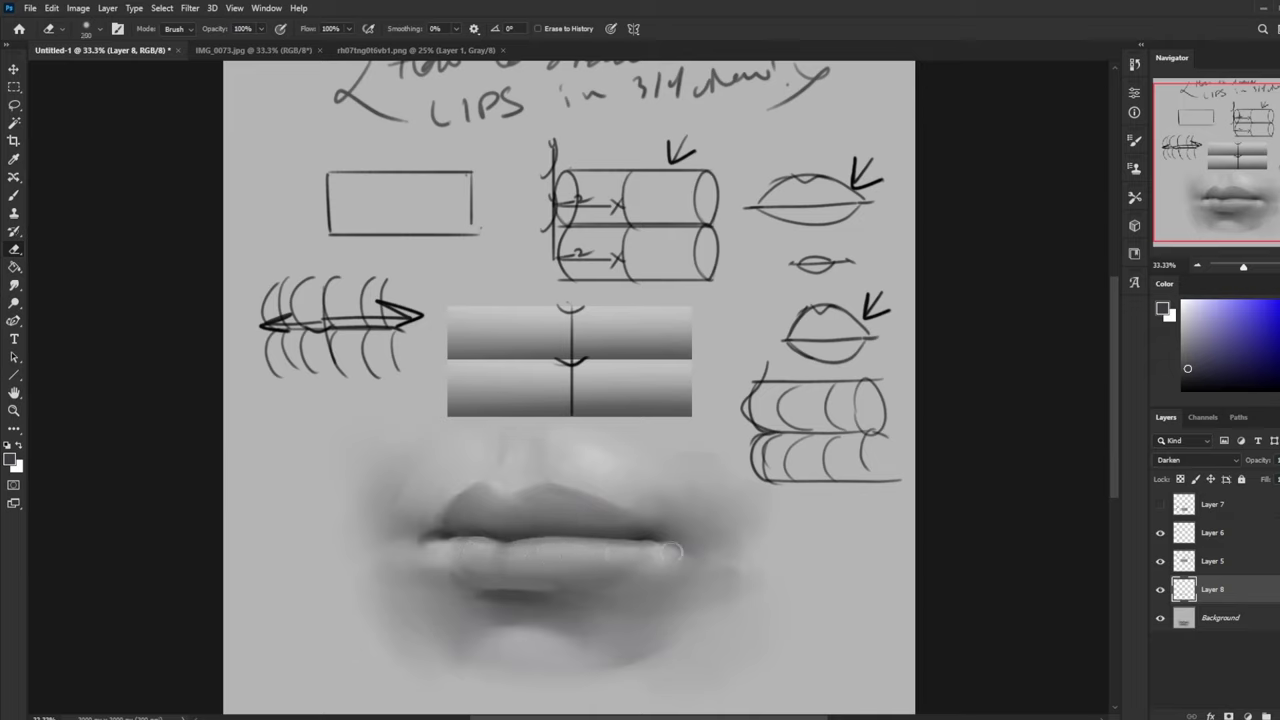
pyautogui.press(']')
# Step: Compare the lips with and without the Darken layer by toggling its visibility
pyautogui.click(1160, 589)
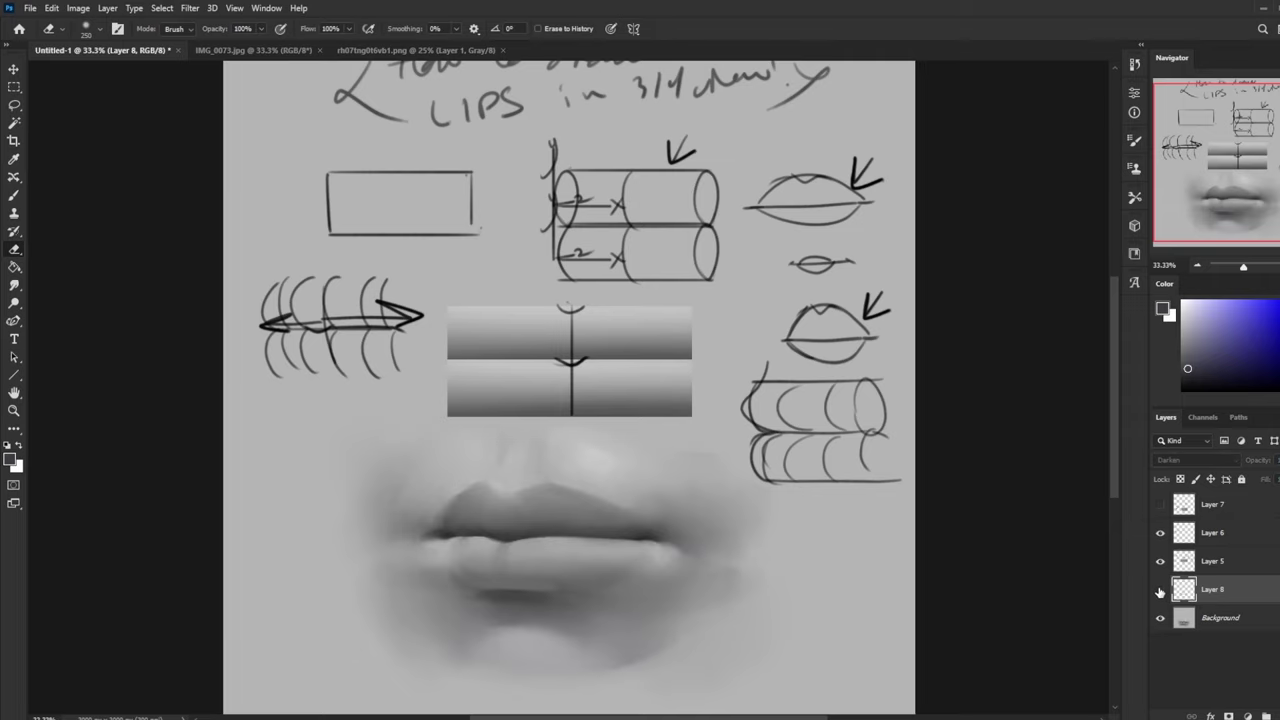
pyautogui.click(1160, 589)
pyautogui.click(1160, 589)
pyautogui.click(1160, 589)
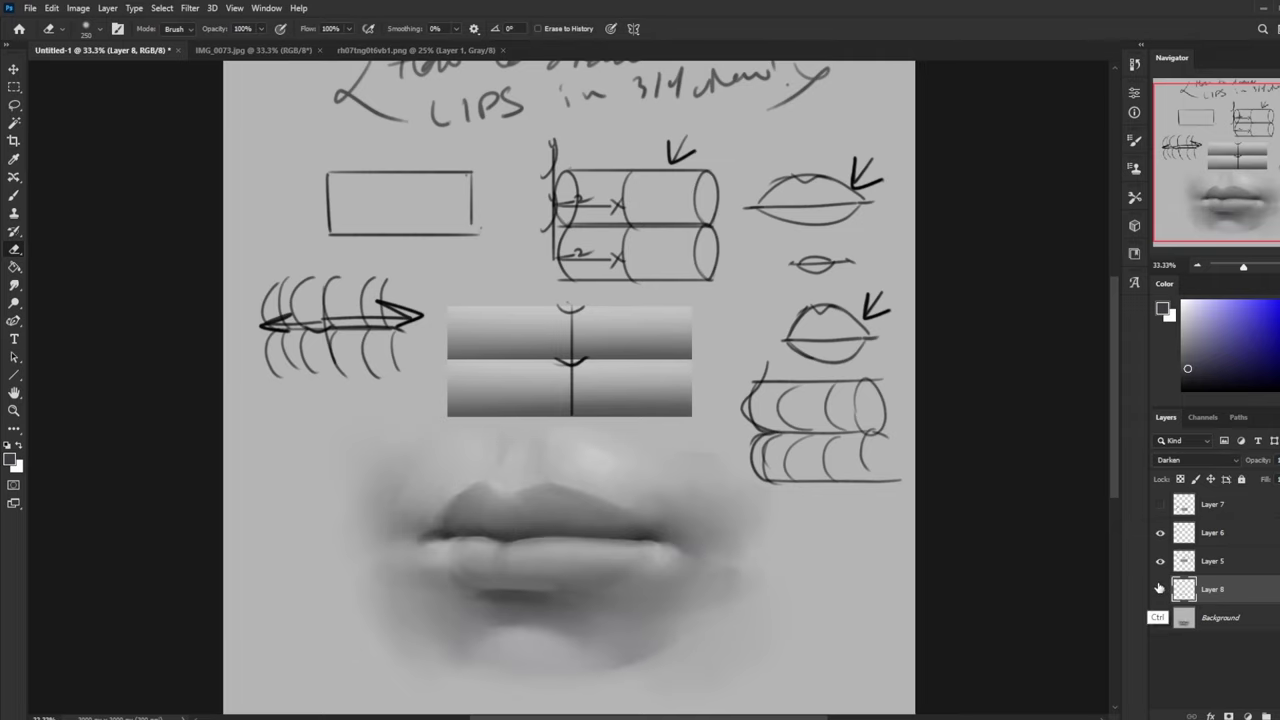
pyautogui.hotkey('ctrl', '-')
pyautogui.hotkey('ctrl', '-')
pyautogui.hotkey('ctrl', '+')
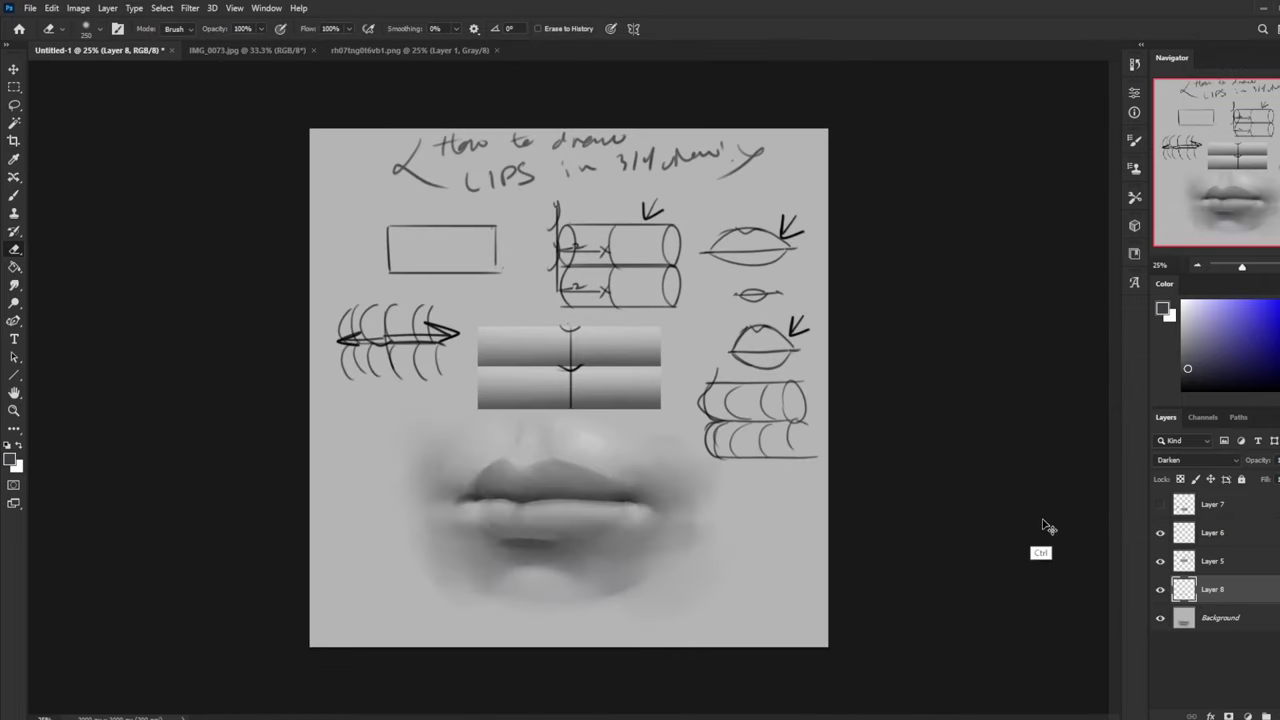
# Step: Flip the canvas horizontally and merge the Darken layer down into Background
pyautogui.hotkey('ctrl', 'shift', 'h')
pyautogui.rightClick(1216, 586)
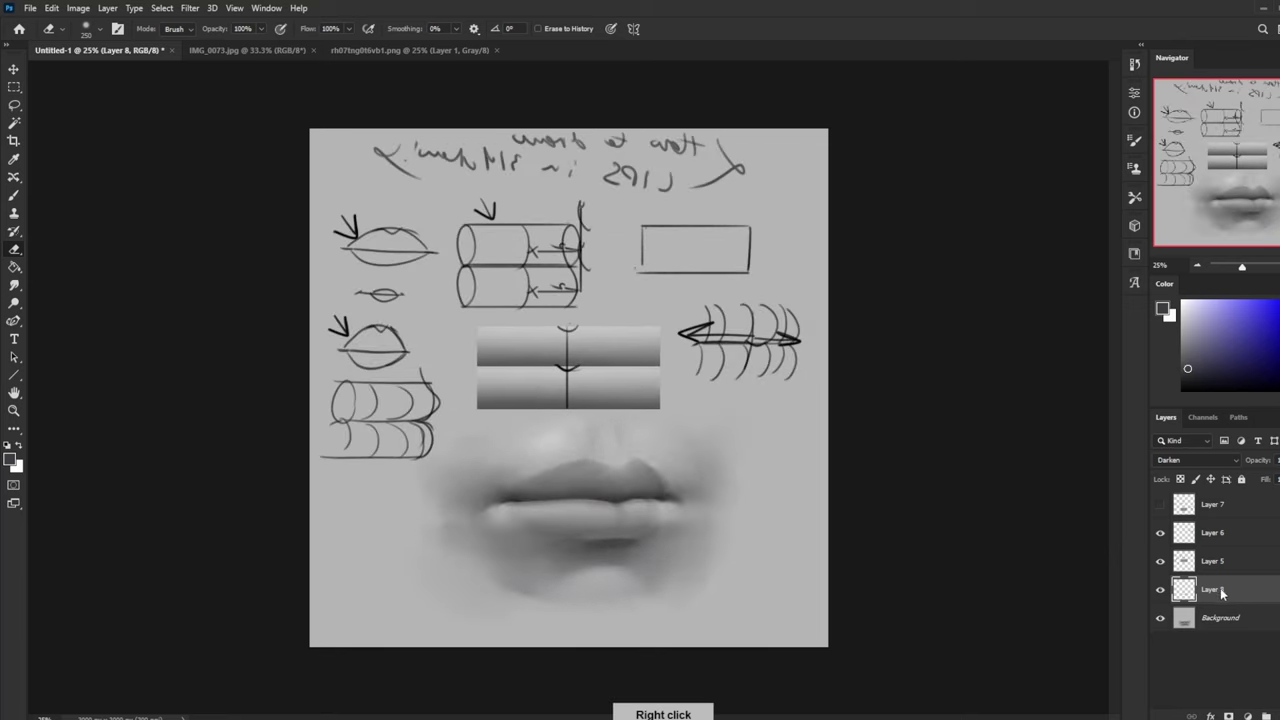
pyautogui.click(1205, 410)
pyautogui.press('b')
pyautogui.press('b')
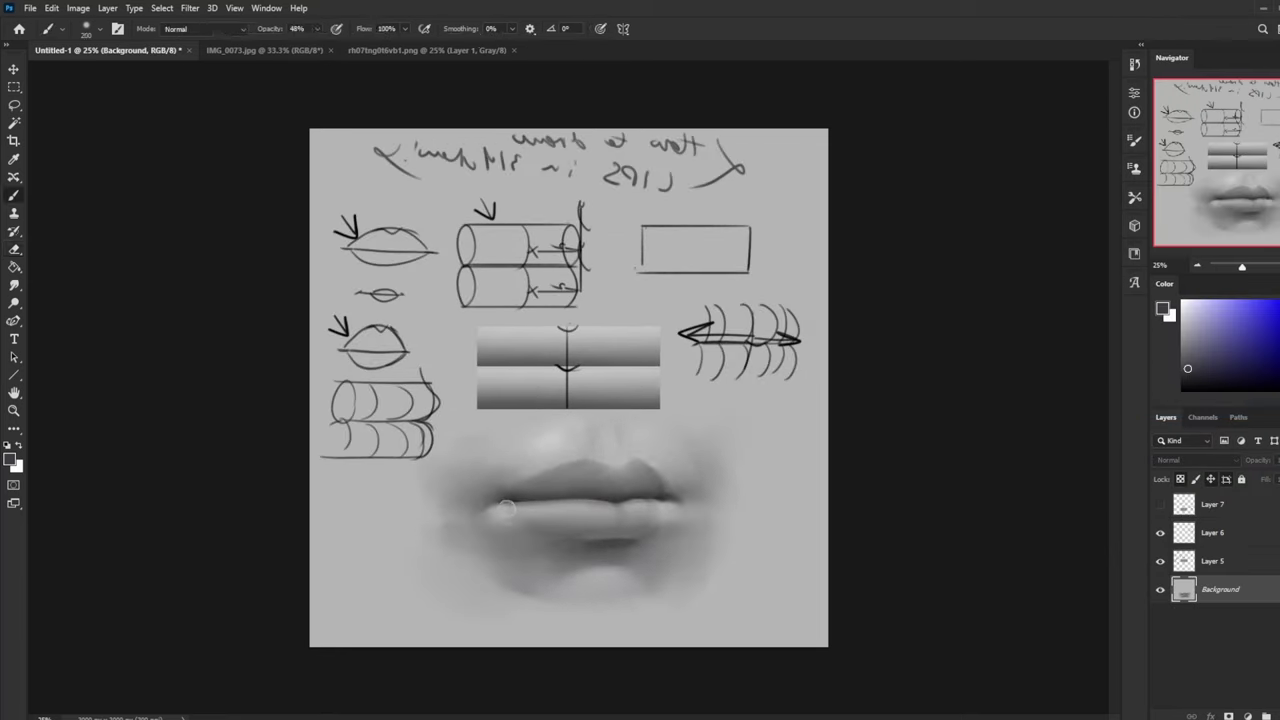
# Step: Touch up the near mouth corner with sampled greys and lighten the lower lip with white at 48% opacity
pyautogui.keyDown('alt'); pyautogui.click(500, 509); pyautogui.keyUp('alt')
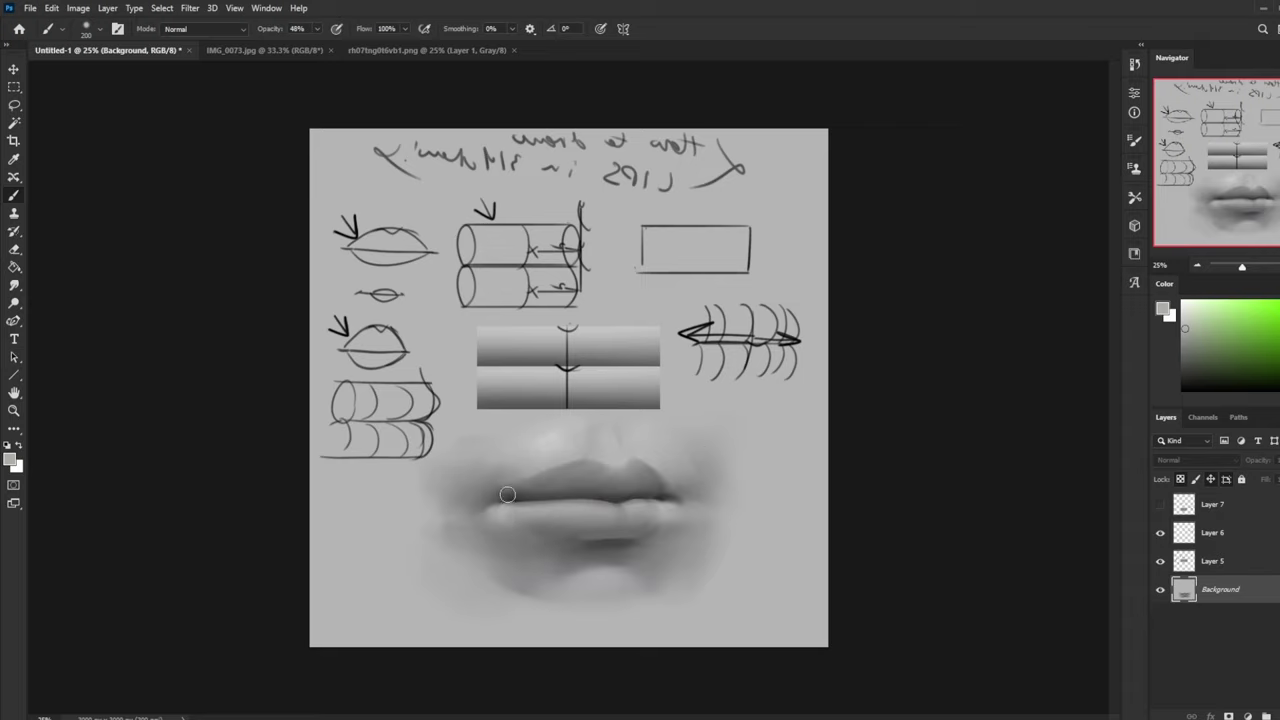
pyautogui.keyDown('alt'); pyautogui.click(500, 500); pyautogui.keyUp('alt')
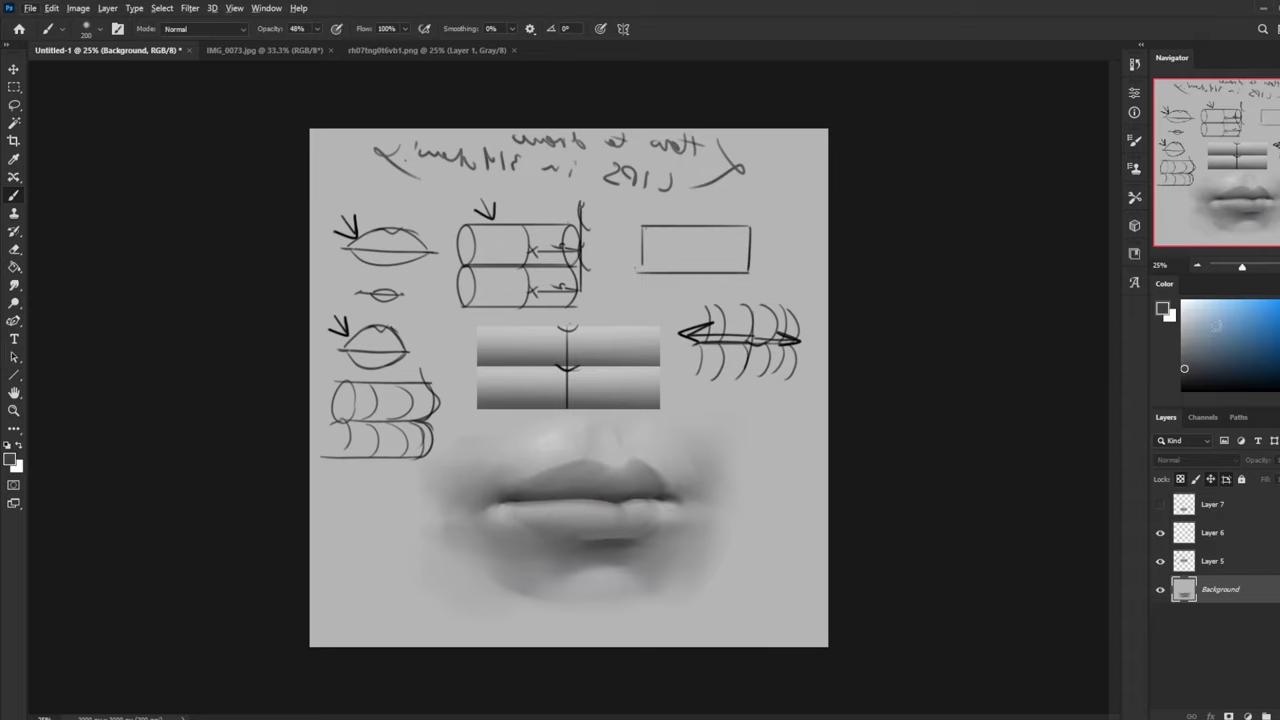
pyautogui.keyDown('alt'); pyautogui.click(572, 393); pyautogui.keyUp('alt')
pyautogui.moveTo(606, 514); pyautogui.dragTo(558, 517)
pyautogui.hotkey('ctrl', '-')
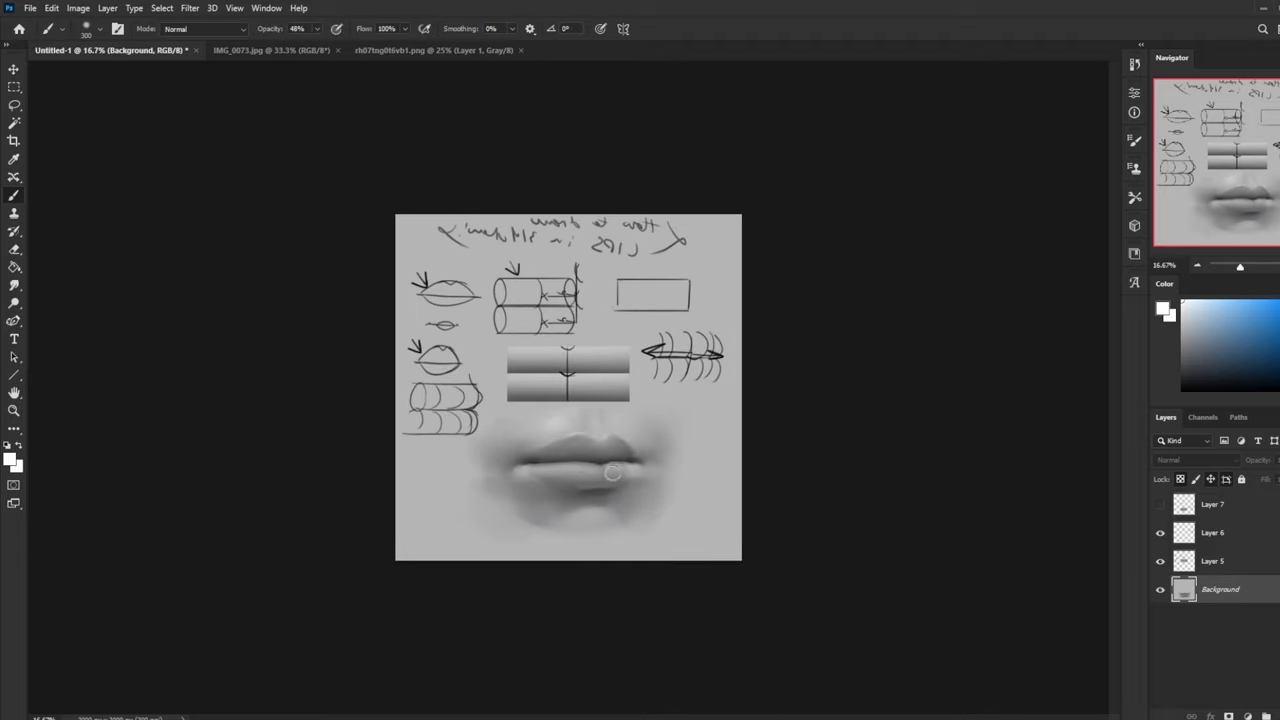
# Step: Rework the light area of the chin below the lower lip with sampled greys at brush size 300
pyautogui.press(']')
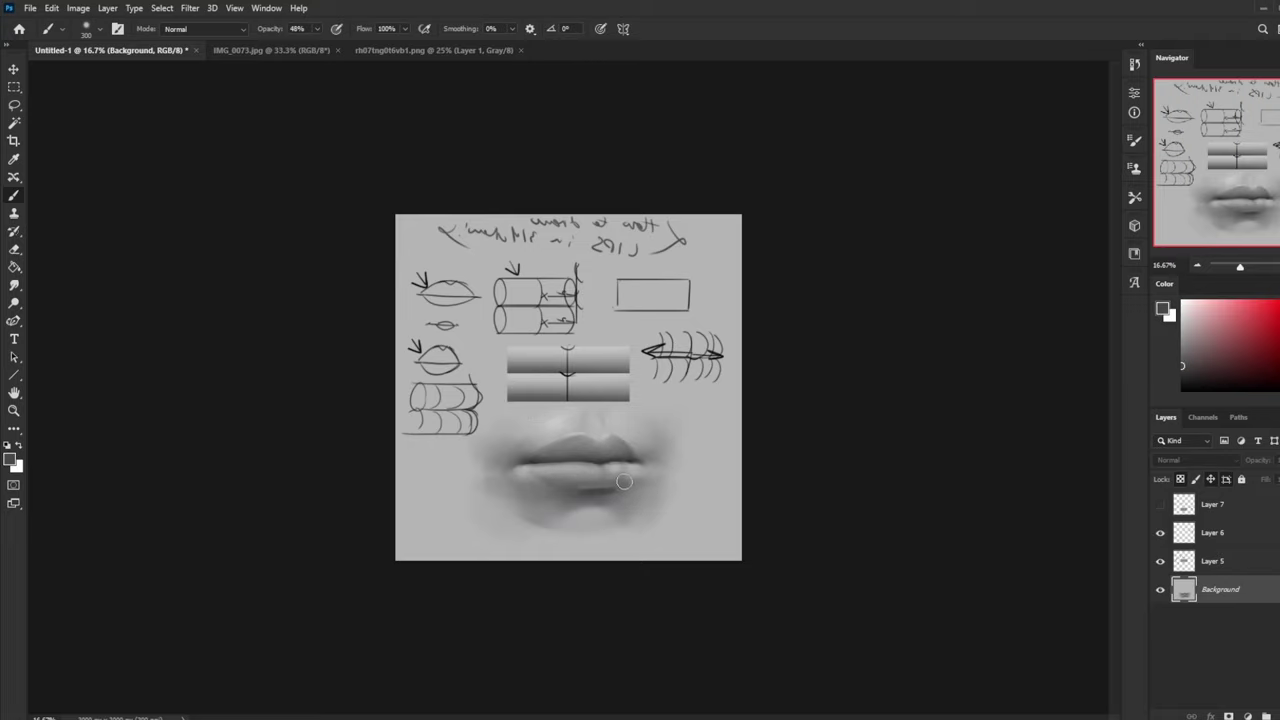
pyautogui.keyDown('alt'); pyautogui.click(602, 524); pyautogui.keyUp('alt')
pyautogui.keyDown('alt'); pyautogui.click(609, 514); pyautogui.keyUp('alt')
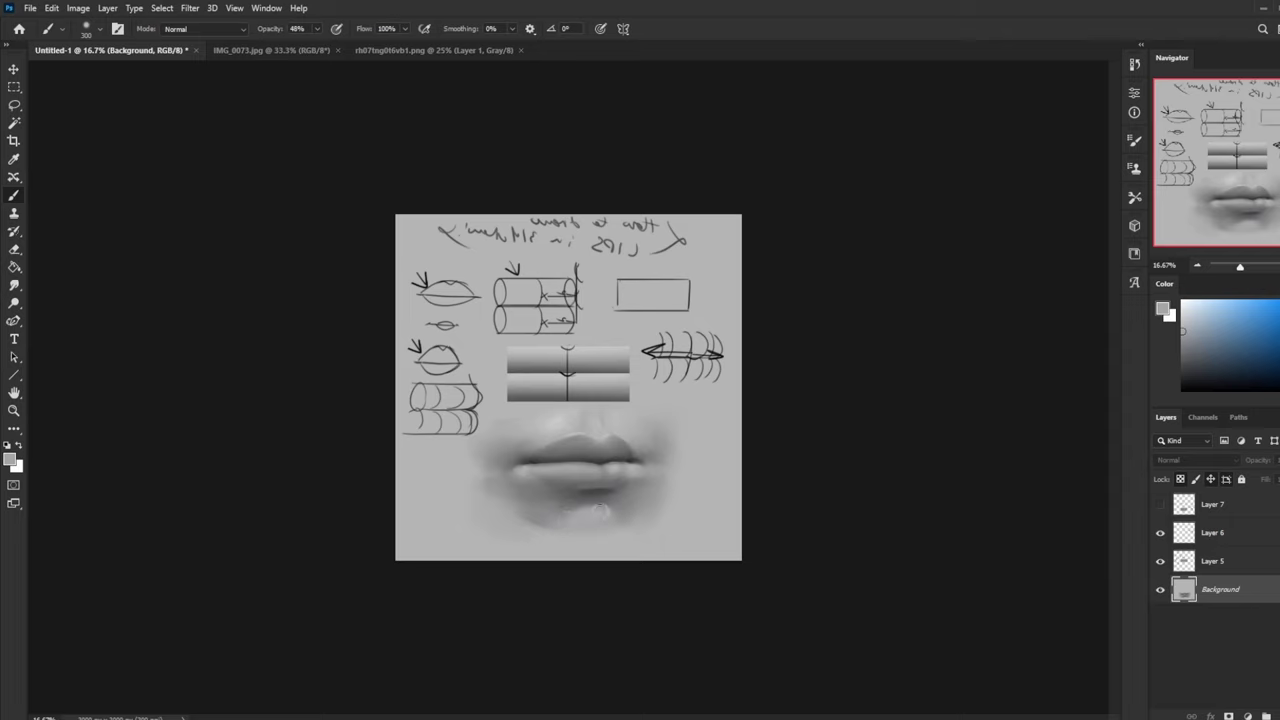
# Step: Smudge the lips and chin with the size 150 smudging brush, enlarging it to 175 and raising strength to 10%
pyautogui.click(15, 286)
pyautogui.rightClick(543, 392)
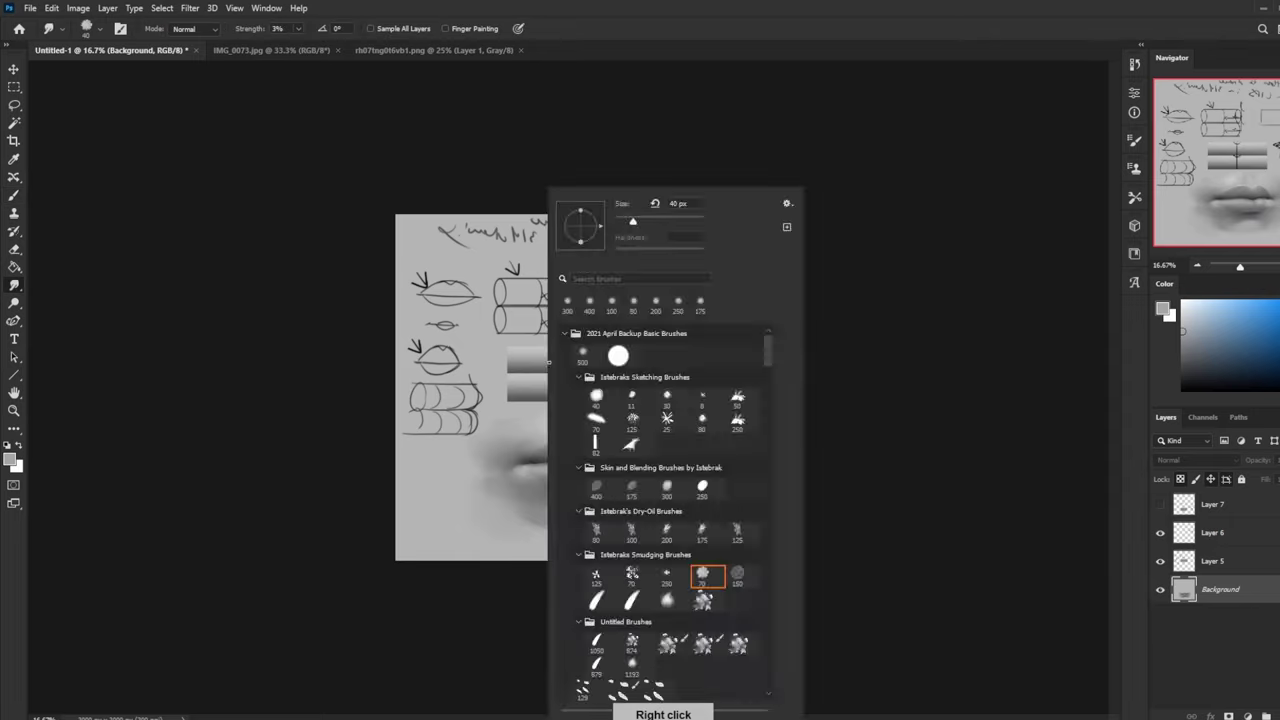
pyautogui.rightClick(648, 424)
pyautogui.click(849, 581)
pyautogui.click(964, 537)
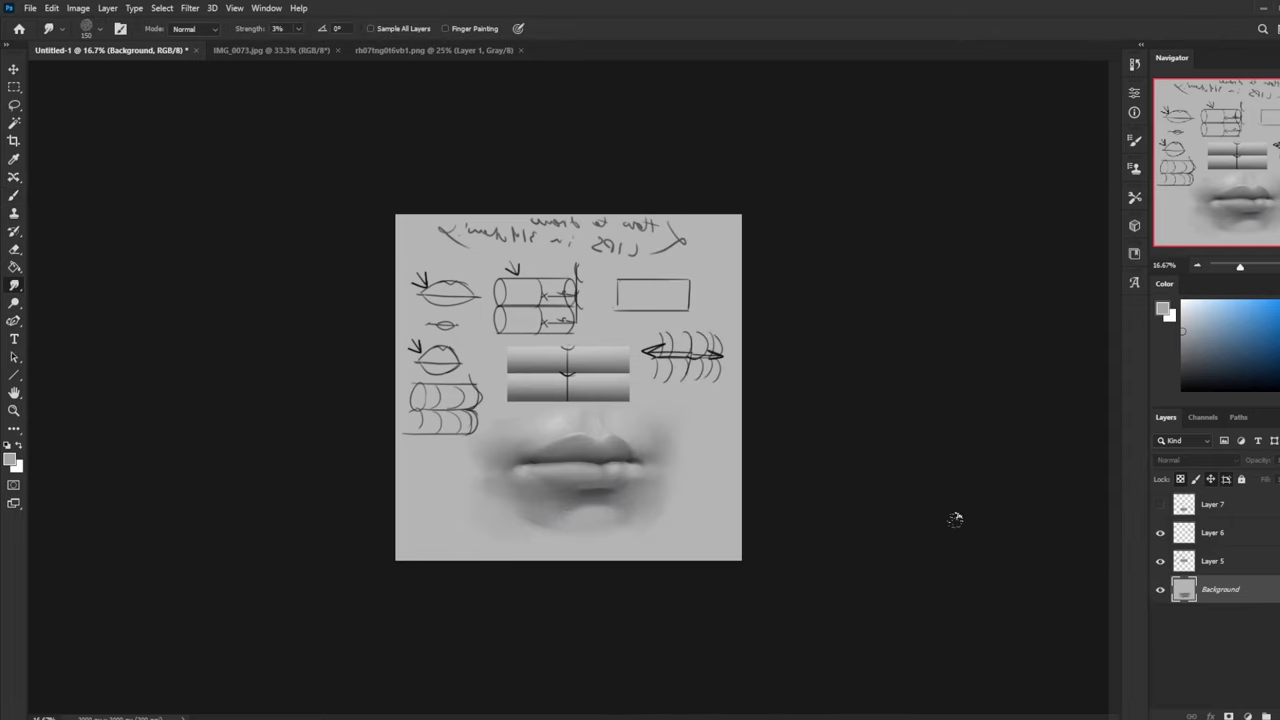
pyautogui.press(']')
pyautogui.press('[')
pyautogui.click(299, 29)
pyautogui.click(640, 420)
pyautogui.press(']')
# Step: Flip the canvas back and use Liquify's Forward Warp to reshape the far side of the lips, adjusting the brush size between 125 and 250
pyautogui.hotkey('ctrl', 'shift', 'h')
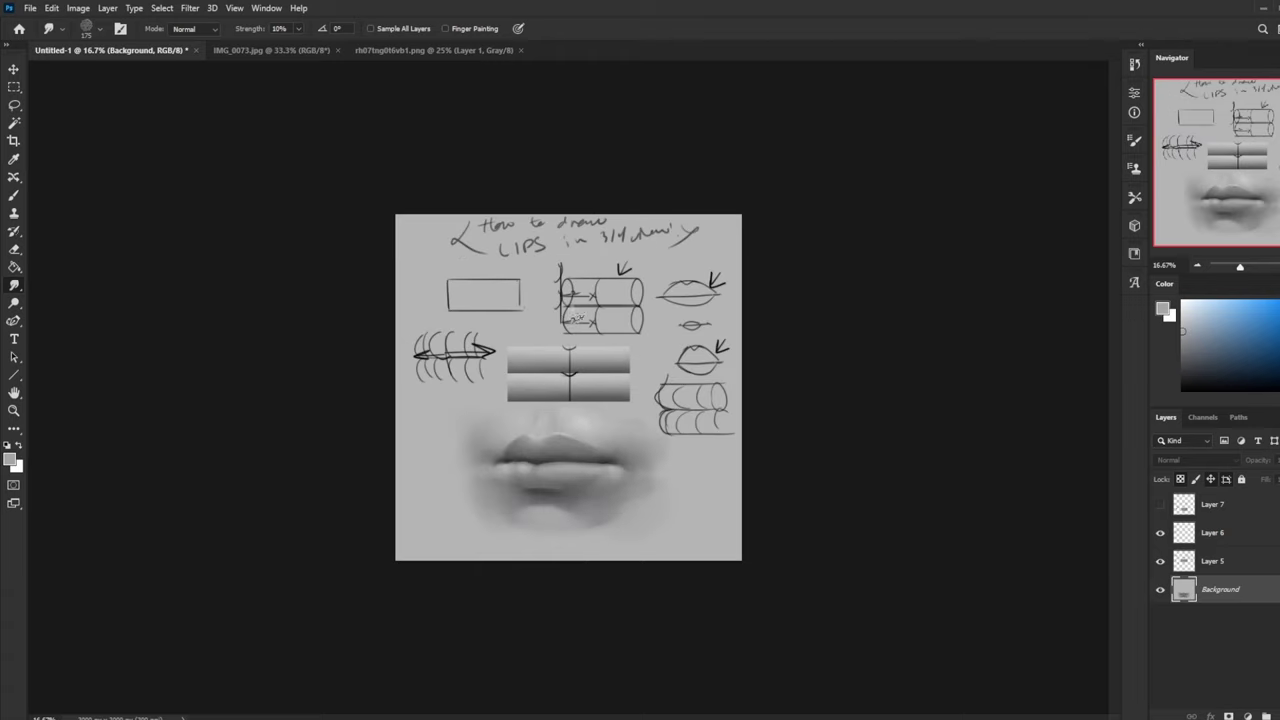
pyautogui.click(188, 8)
pyautogui.click(241, 144)
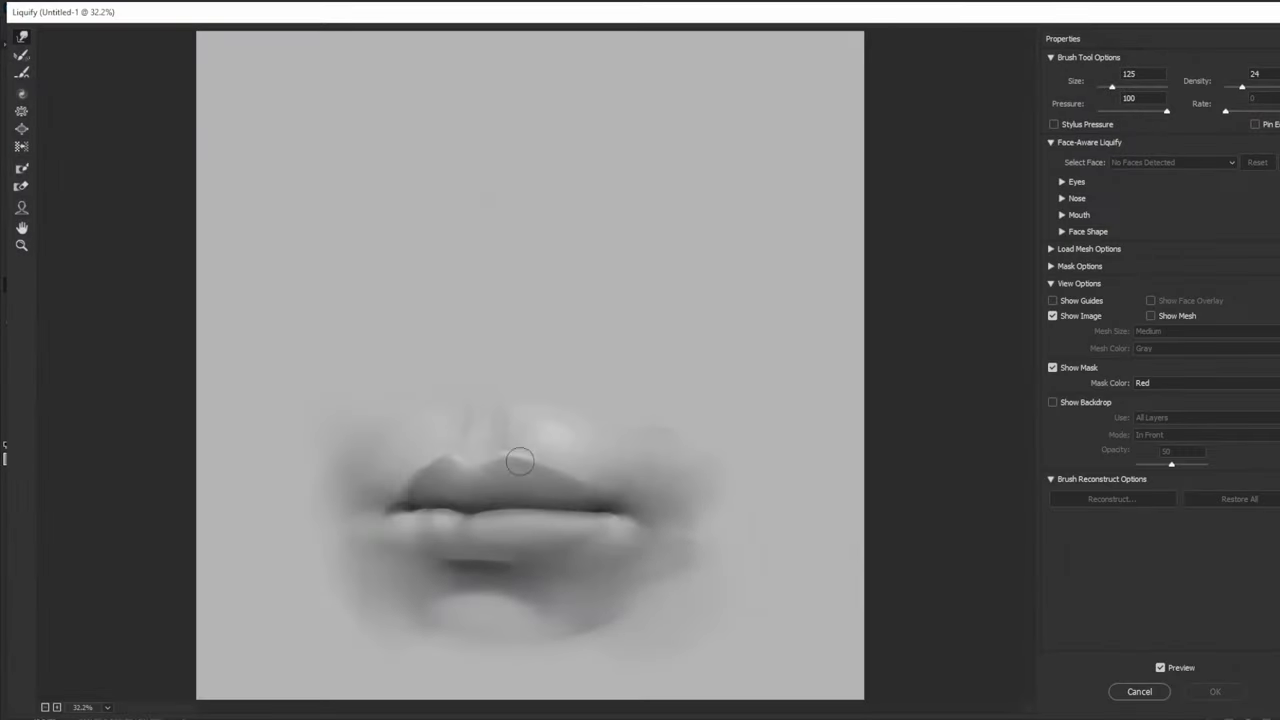
pyautogui.press(']')
pyautogui.press(']')
pyautogui.press(']')
pyautogui.moveTo(419, 513)
pyautogui.mouseDown()
pyautogui.moveTo(417, 460)
pyautogui.moveTo(432, 512)
pyautogui.mouseUp()
pyautogui.press(']')
pyautogui.press('[')
pyautogui.press('[')
pyautogui.press('[')
pyautogui.press('[')
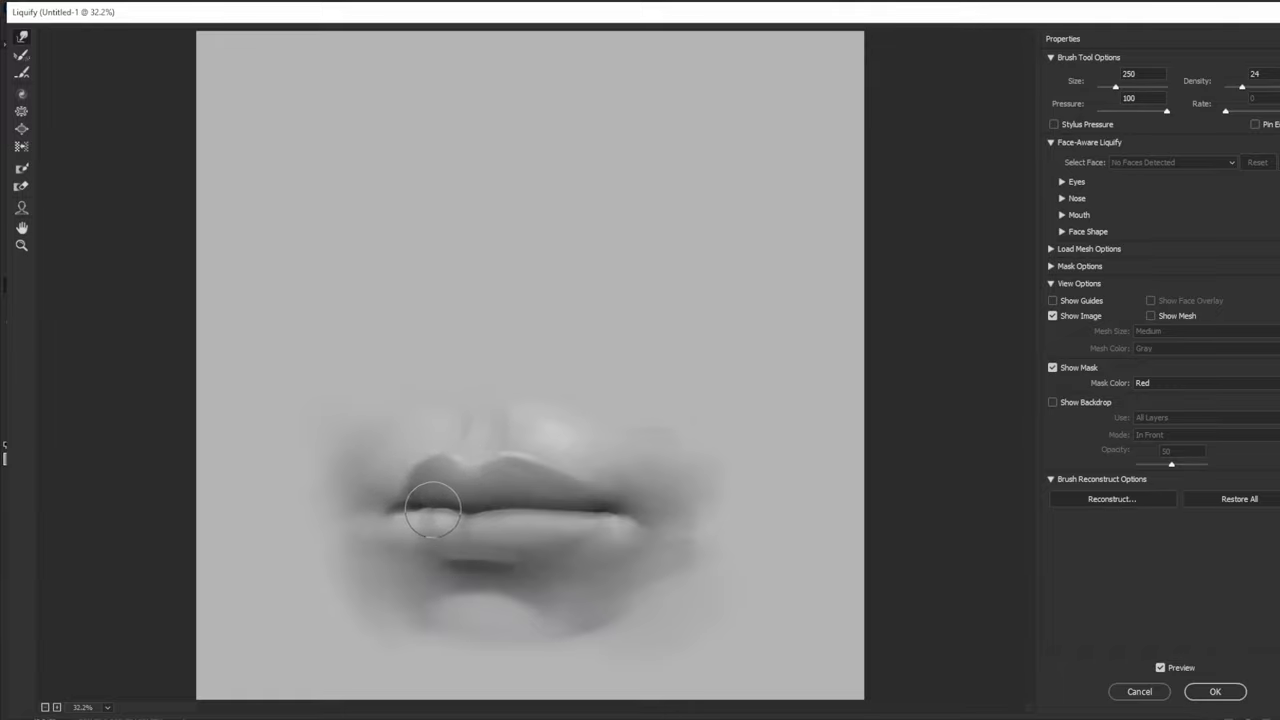
# Step: Compare the warped lips with the original in the Liquify preview, refine them with a smaller brush, and apply the warp
pyautogui.press('p')
pyautogui.press('p')
pyautogui.press('p')
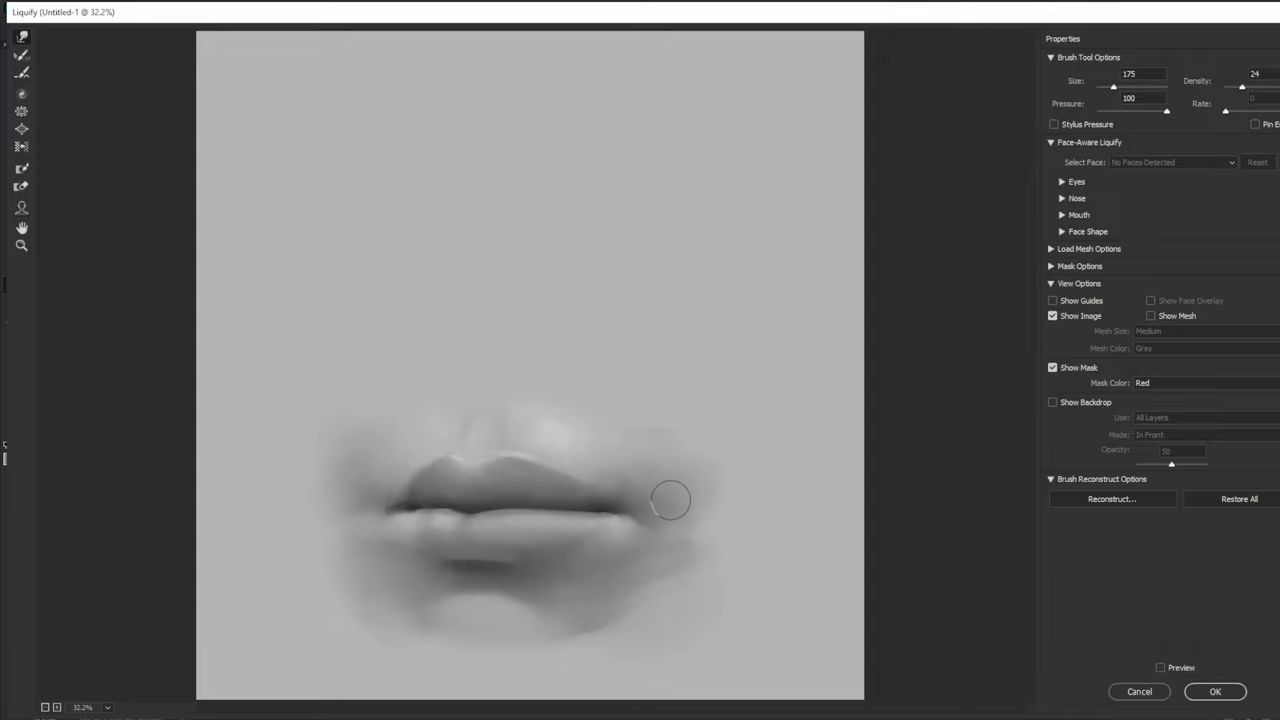
pyautogui.press('p')
pyautogui.press('p')
pyautogui.press('p')
pyautogui.press('[')
pyautogui.press('[')
pyautogui.click(1239, 697)
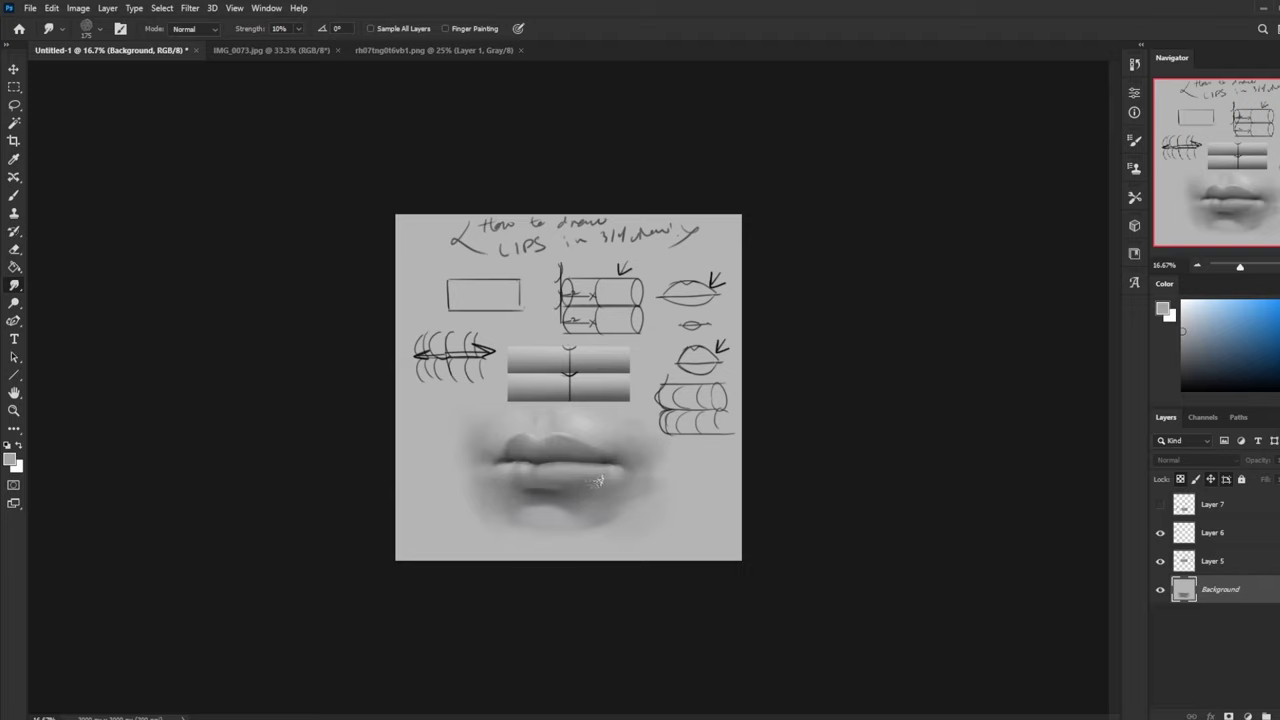
# Step: Smudge the shading around the near end of the lower lip at 10% strength with the brush enlarged to about 400
pyautogui.hotkey('ctrl', '+')
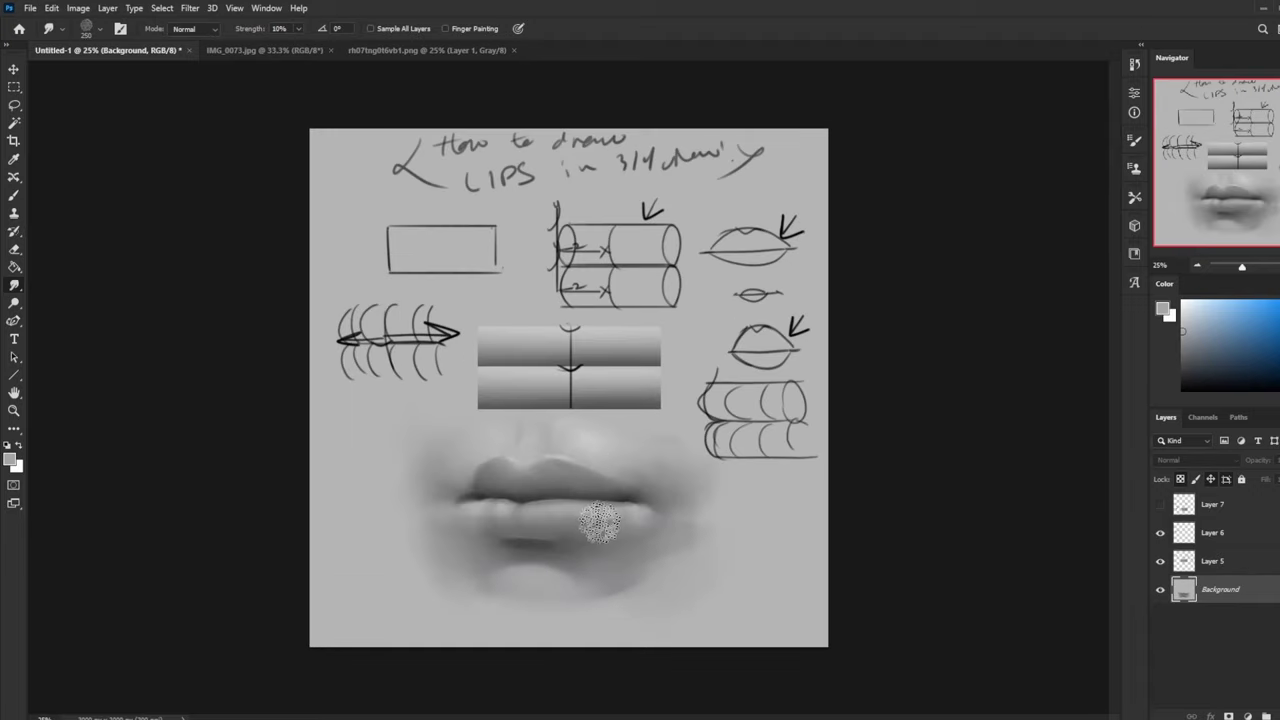
pyautogui.press(']')
pyautogui.press(']')
pyautogui.press(']')
pyautogui.press(']')
pyautogui.press(']')
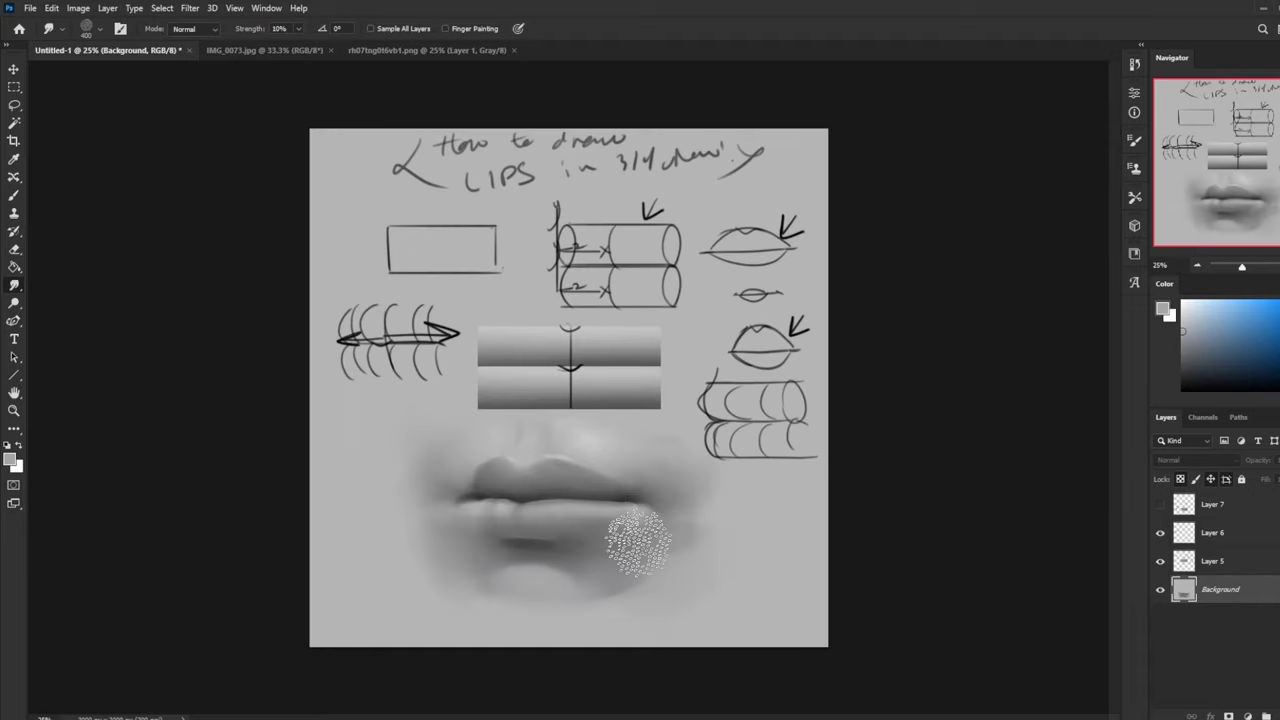
pyautogui.press('[')
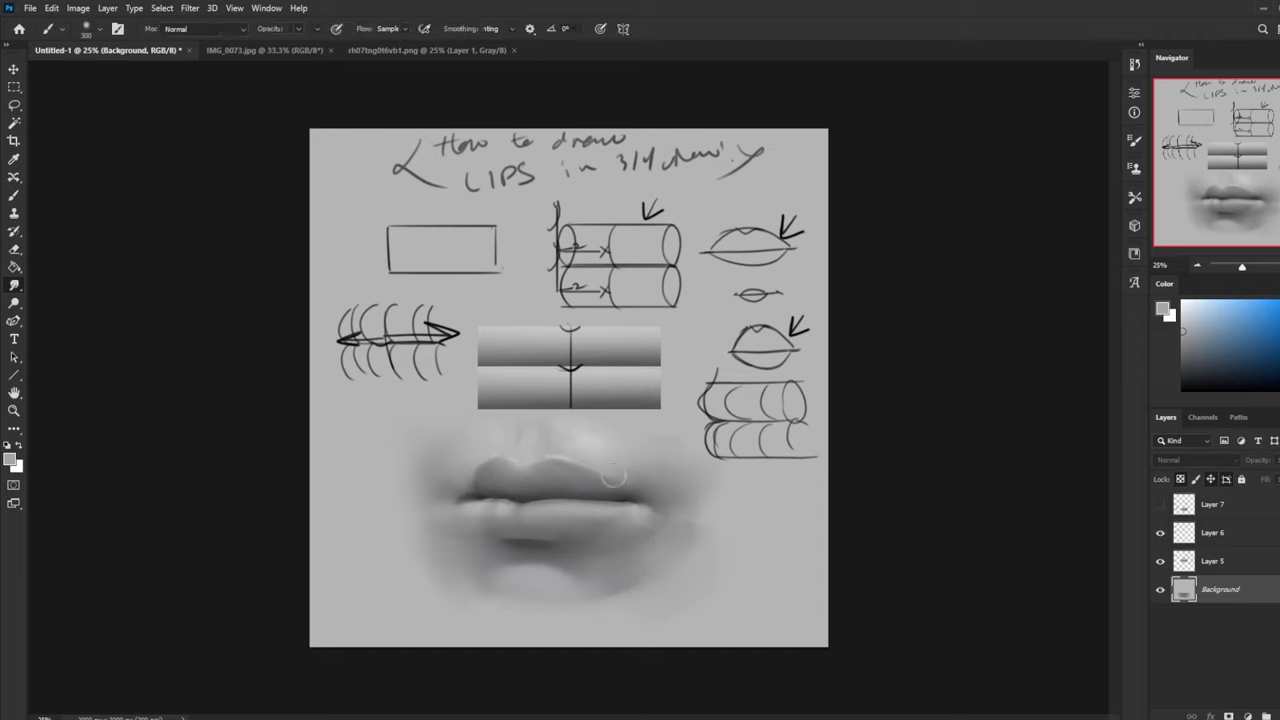
# Step: Switch to the soft size 500 basic brush and enlarge it to 2300 for broad shading
pyautogui.press('b')
pyautogui.rightClick(650, 468)
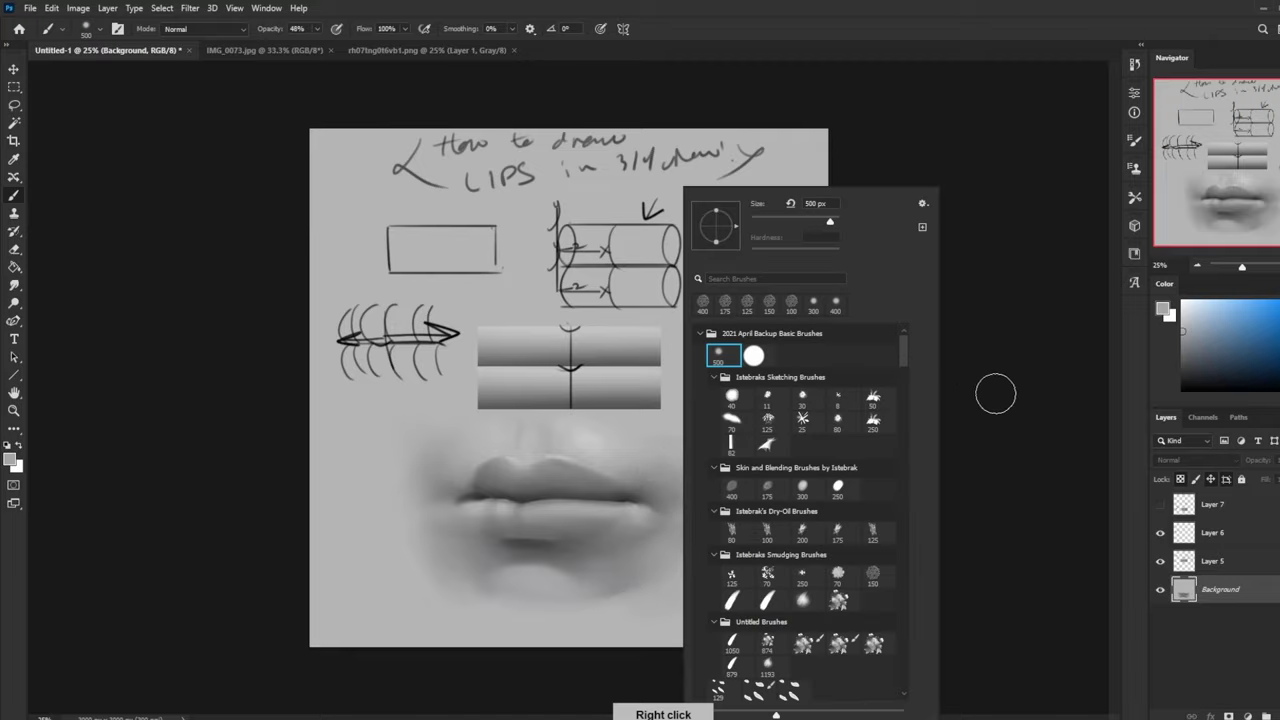
pyautogui.click(994, 391)
pyautogui.hotkey('ctrl', '-')
pyautogui.press(']')
pyautogui.press(']')
pyautogui.press(']')
pyautogui.press(']')
pyautogui.press(']')
pyautogui.press(']')
pyautogui.press(']')
pyautogui.press(']')
pyautogui.press(']')
pyautogui.press(']')
pyautogui.press(']')
pyautogui.press(']')
pyautogui.press(']')
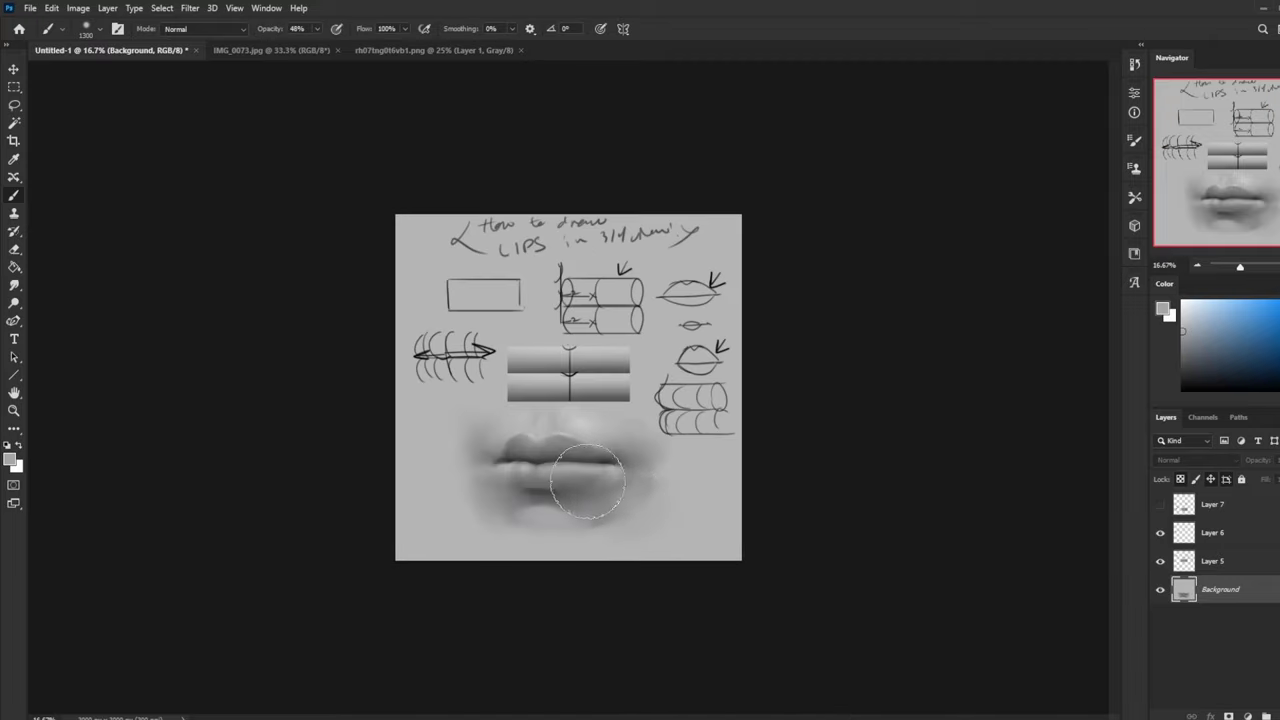
# Step: Try broad shading around the lips on a new Darken layer above the background, erase parts of it, and hide the layer
pyautogui.click(1245, 716)
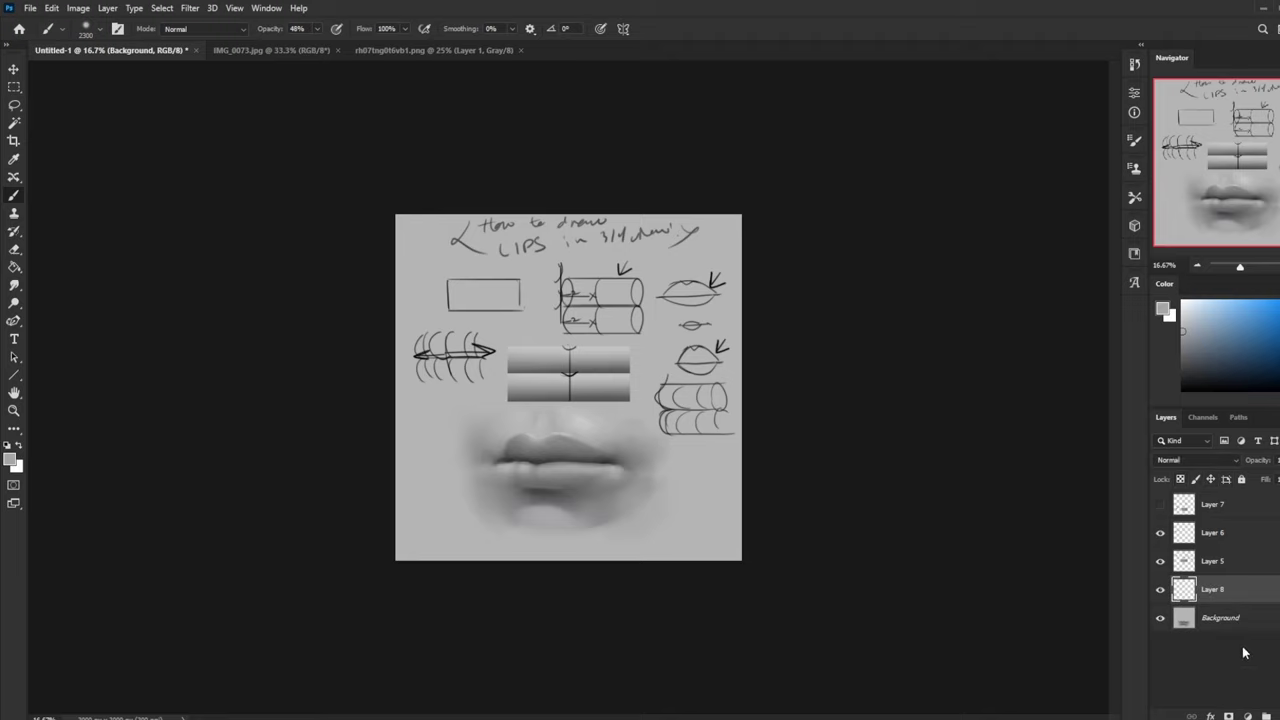
pyautogui.click(1183, 460)
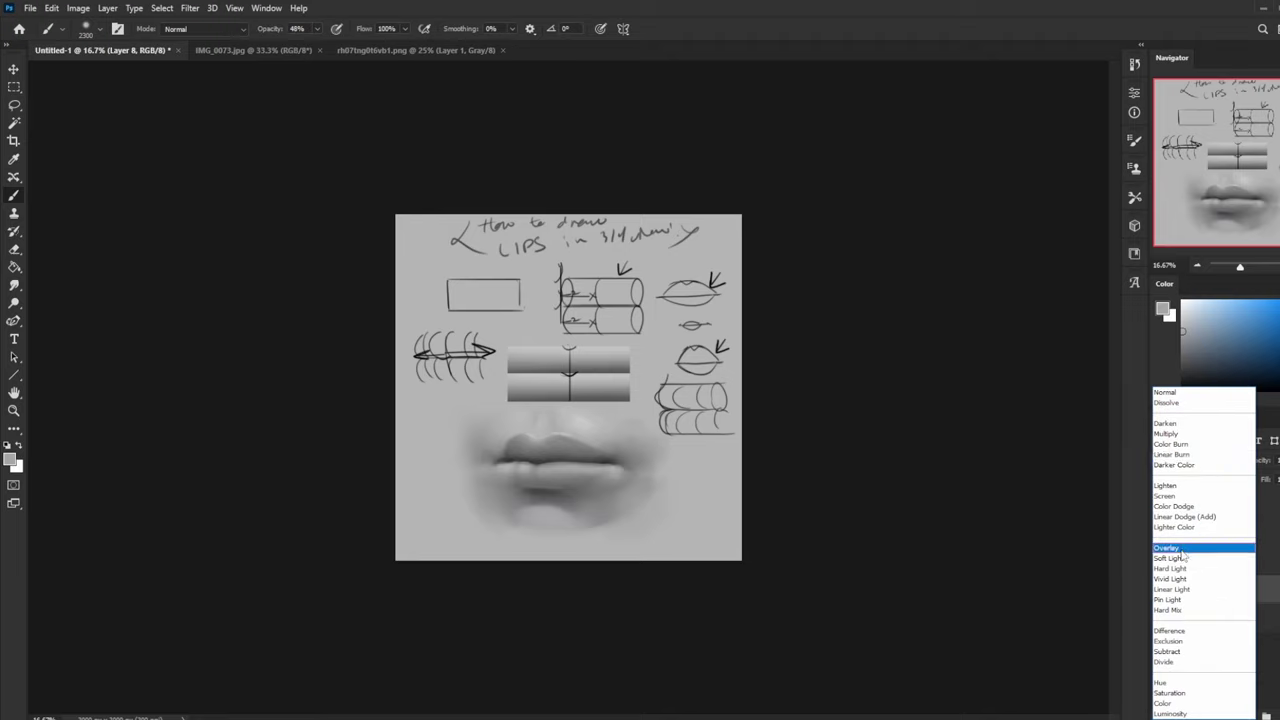
pyautogui.click(1180, 424)
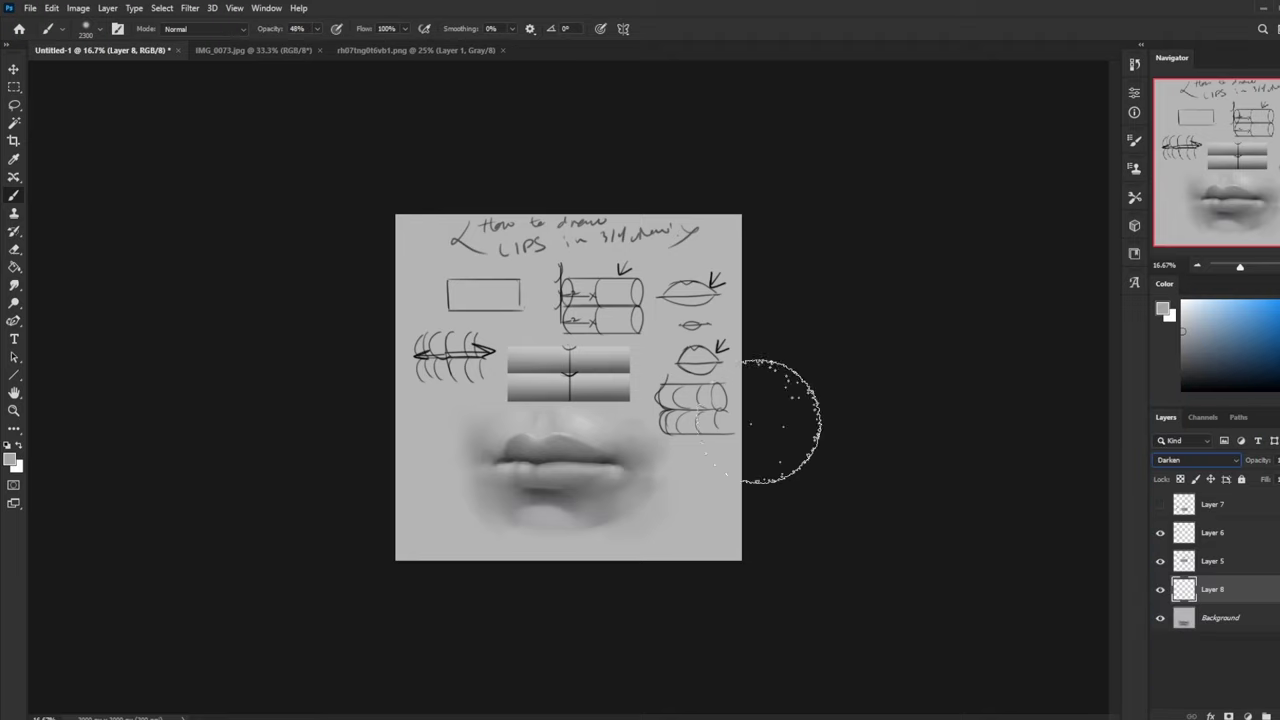
pyautogui.keyDown('alt'); pyautogui.click(607, 432); pyautogui.keyUp('alt')
pyautogui.moveTo(526, 476)
pyautogui.mouseDown()
pyautogui.moveTo(549, 477)
pyautogui.moveTo(538, 486)
pyautogui.mouseUp()
pyautogui.keyDown('alt'); pyautogui.click(622, 484); pyautogui.keyUp('alt')
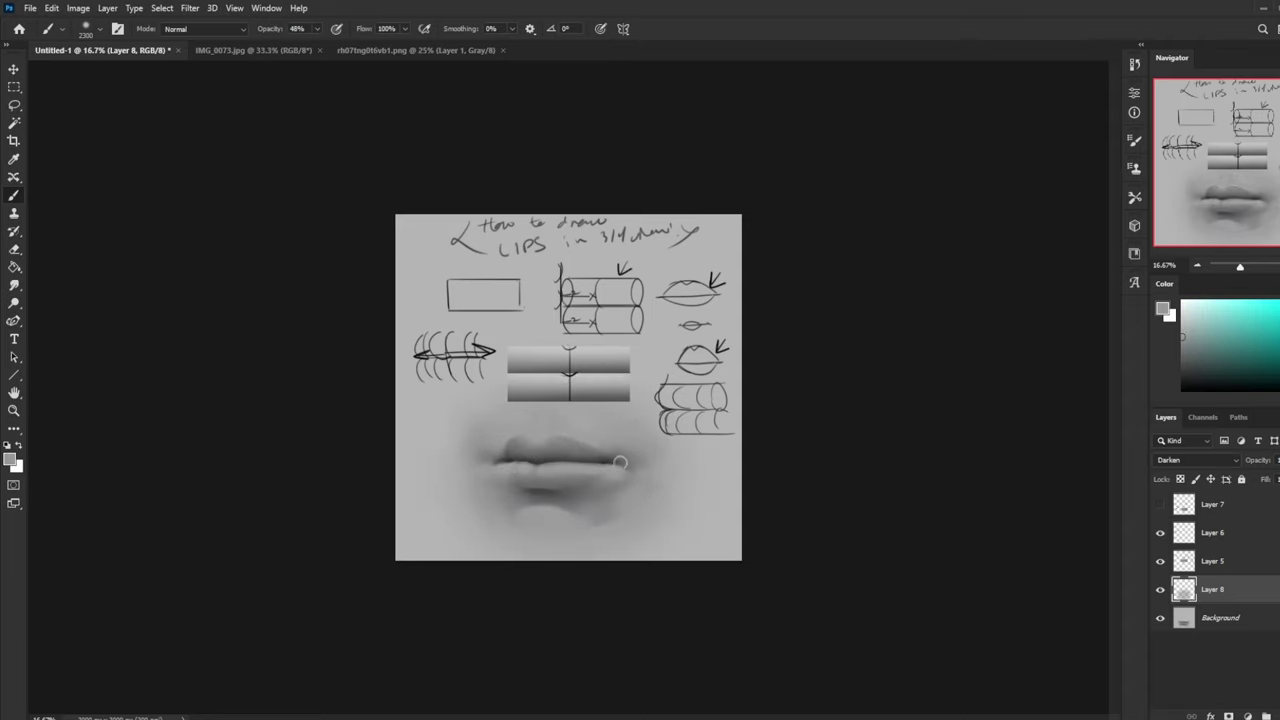
pyautogui.press('e')
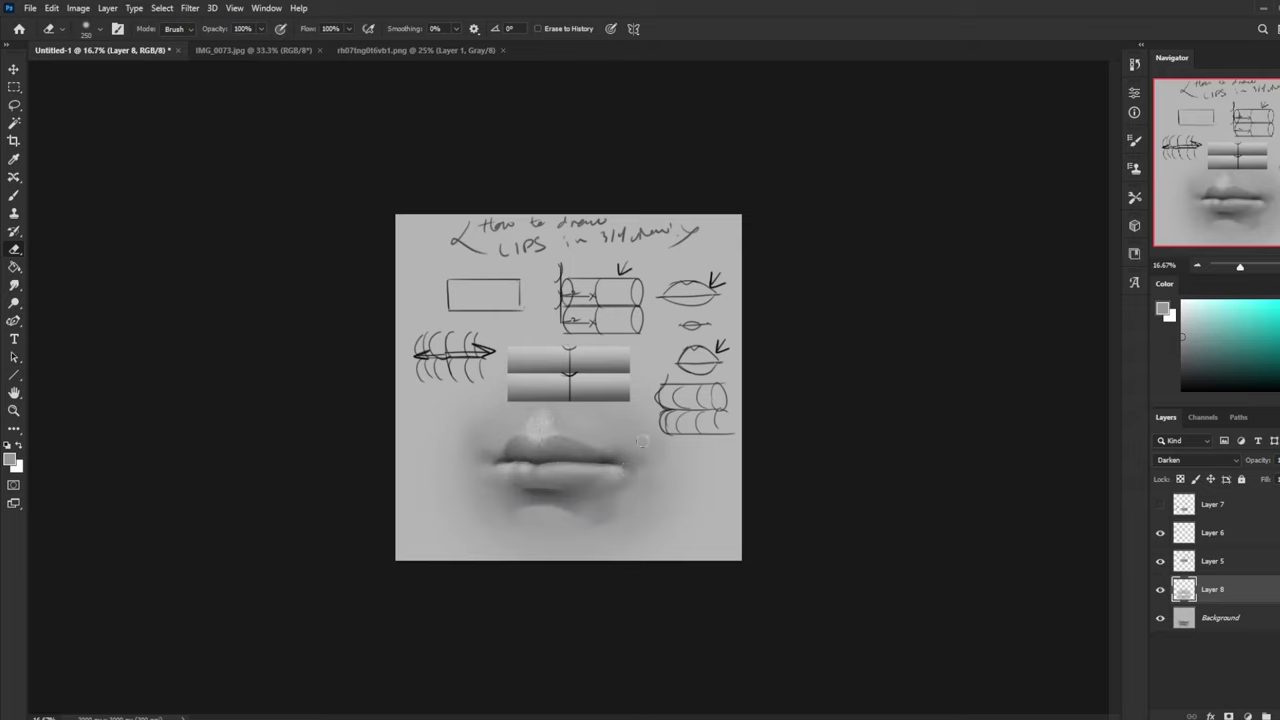
pyautogui.click(1160, 589)
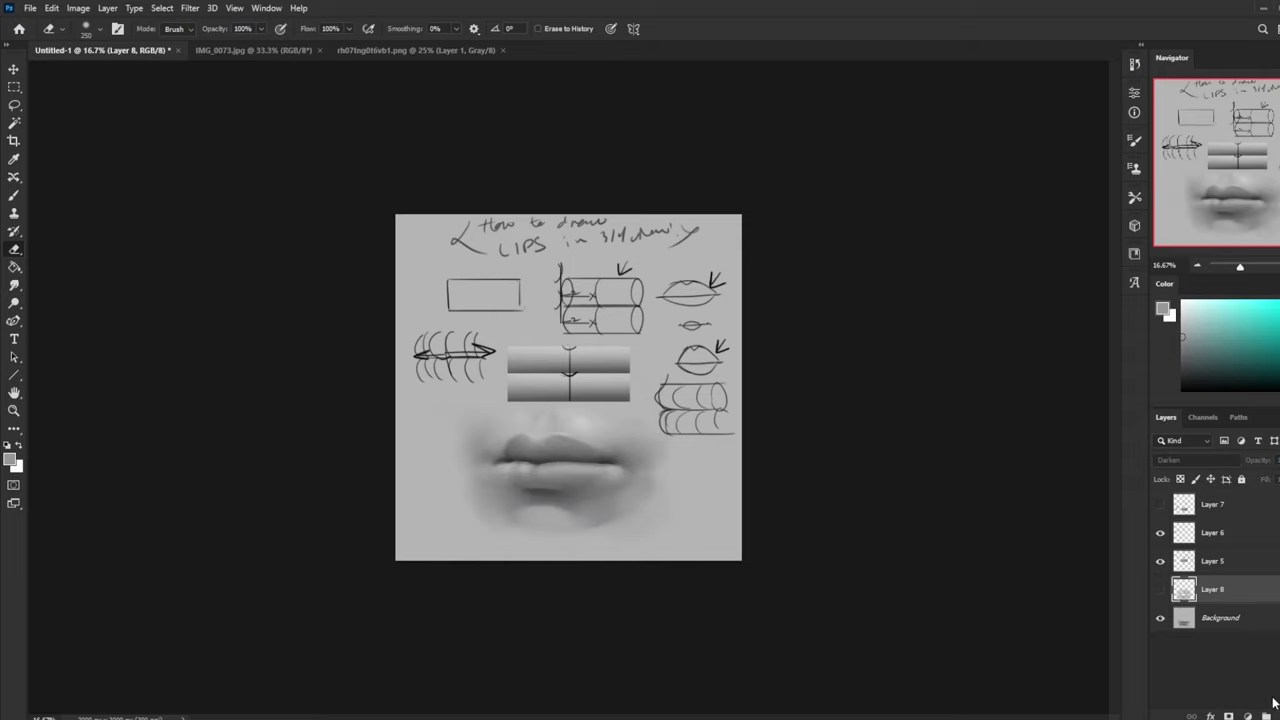
# Step: Add a new layer above the hidden Darken layer and set its blend mode to Lighten
pyautogui.hotkey('ctrl', 'shift', 'alt', 'n')
pyautogui.click(1182, 462)
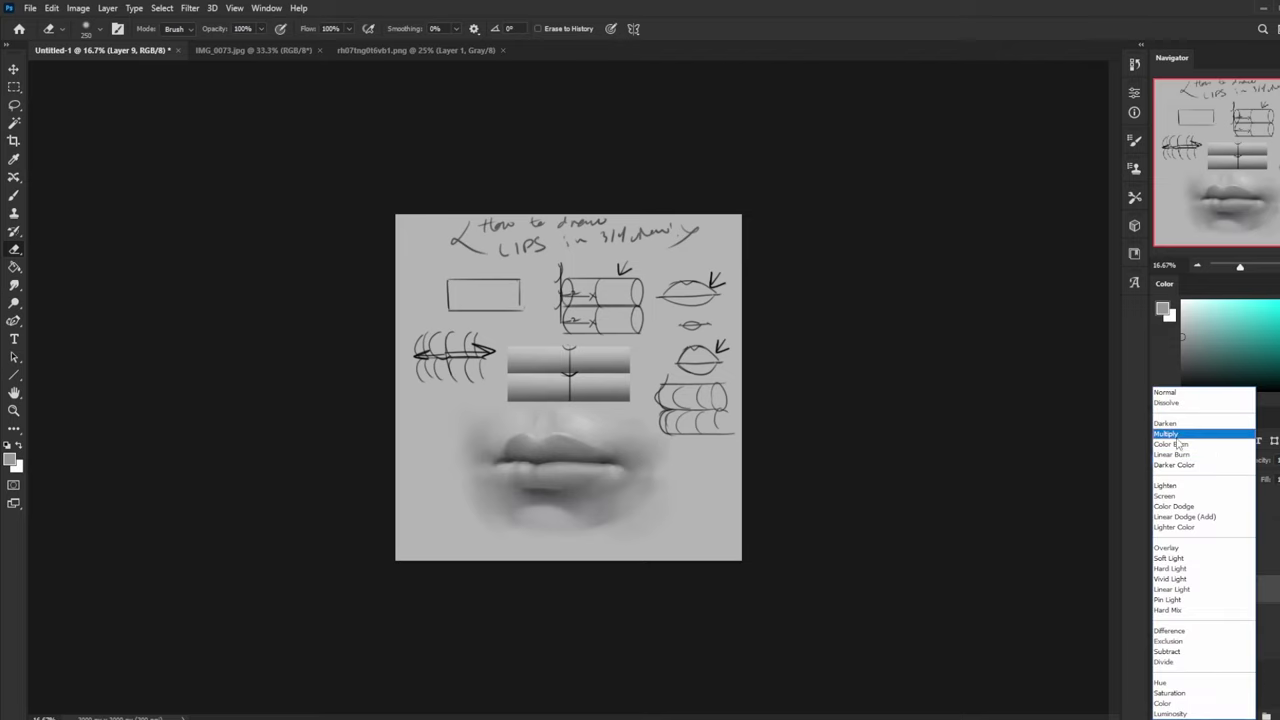
pyautogui.click(1188, 491)
pyautogui.click(602, 501)
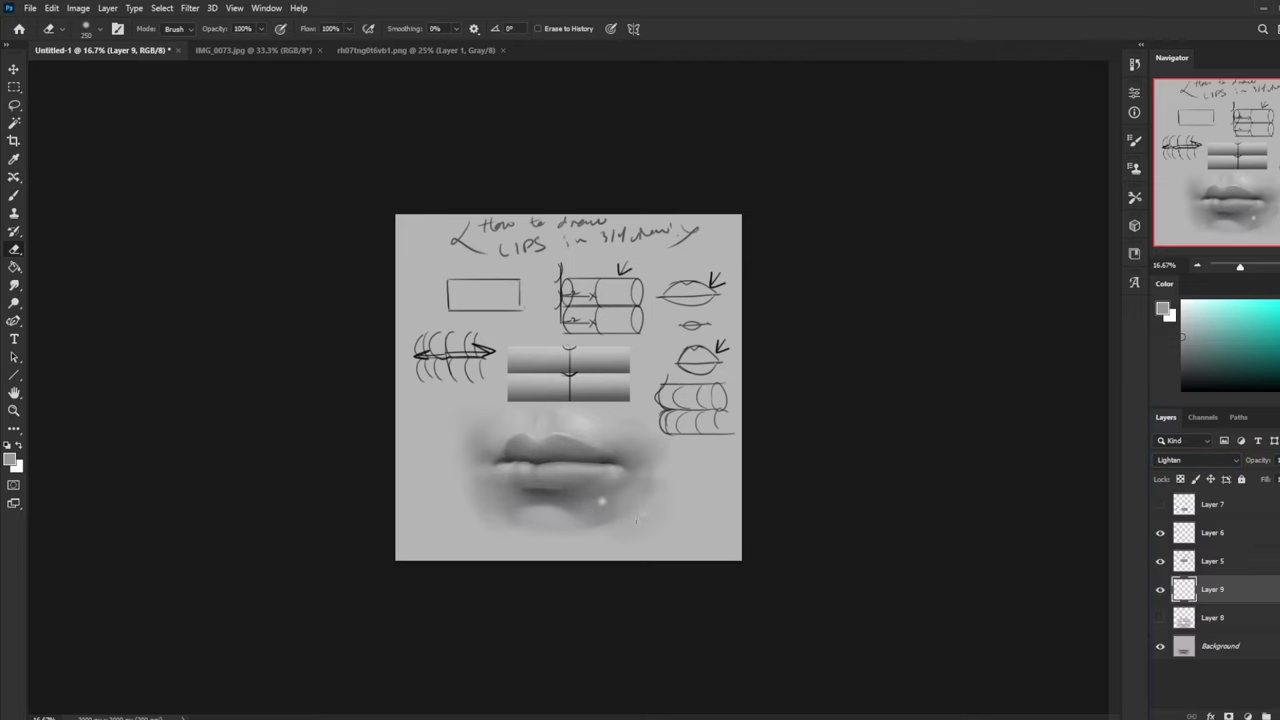
# Step: Soften the dark shading across the lips and below the lower lip with sampled greys, using the soft brush at sizes 1700 to 1900
pyautogui.press('b')
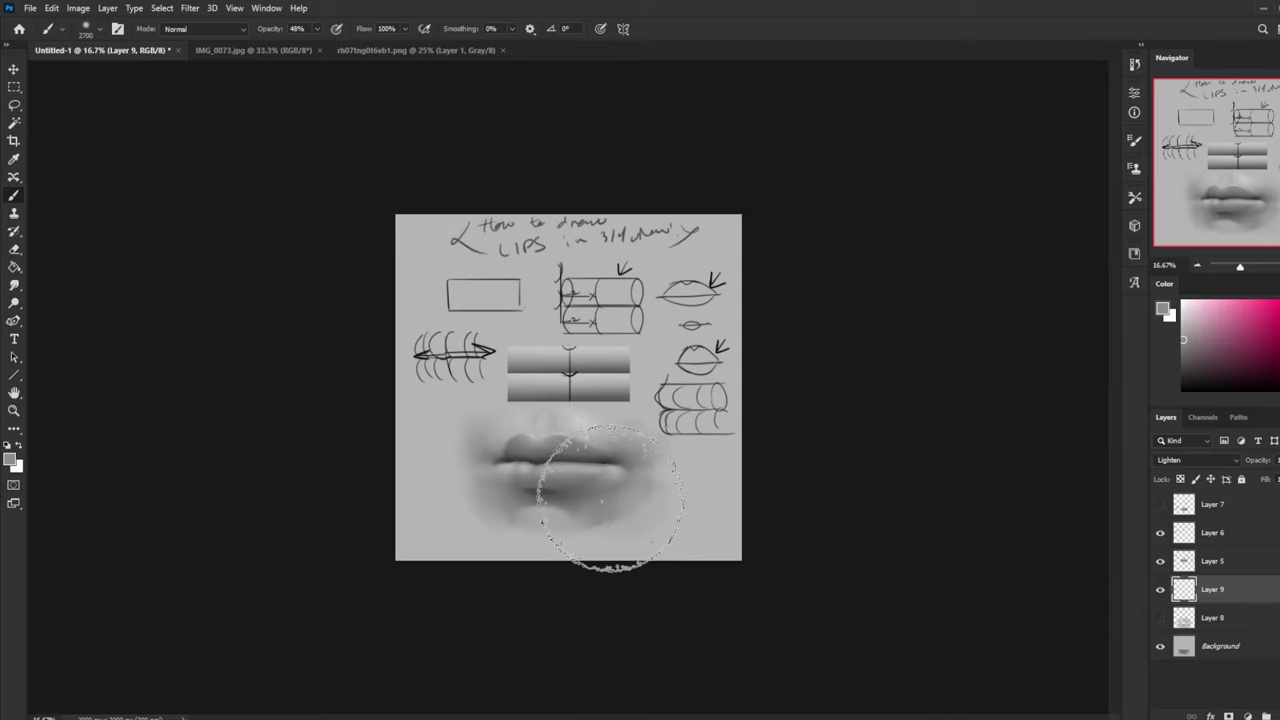
pyautogui.press('[')
pyautogui.press('[')
pyautogui.press('[')
pyautogui.press('[')
pyautogui.press('[')
pyautogui.press('[')
pyautogui.press('[')
pyautogui.press('[')
pyautogui.press('[')
pyautogui.press('[')
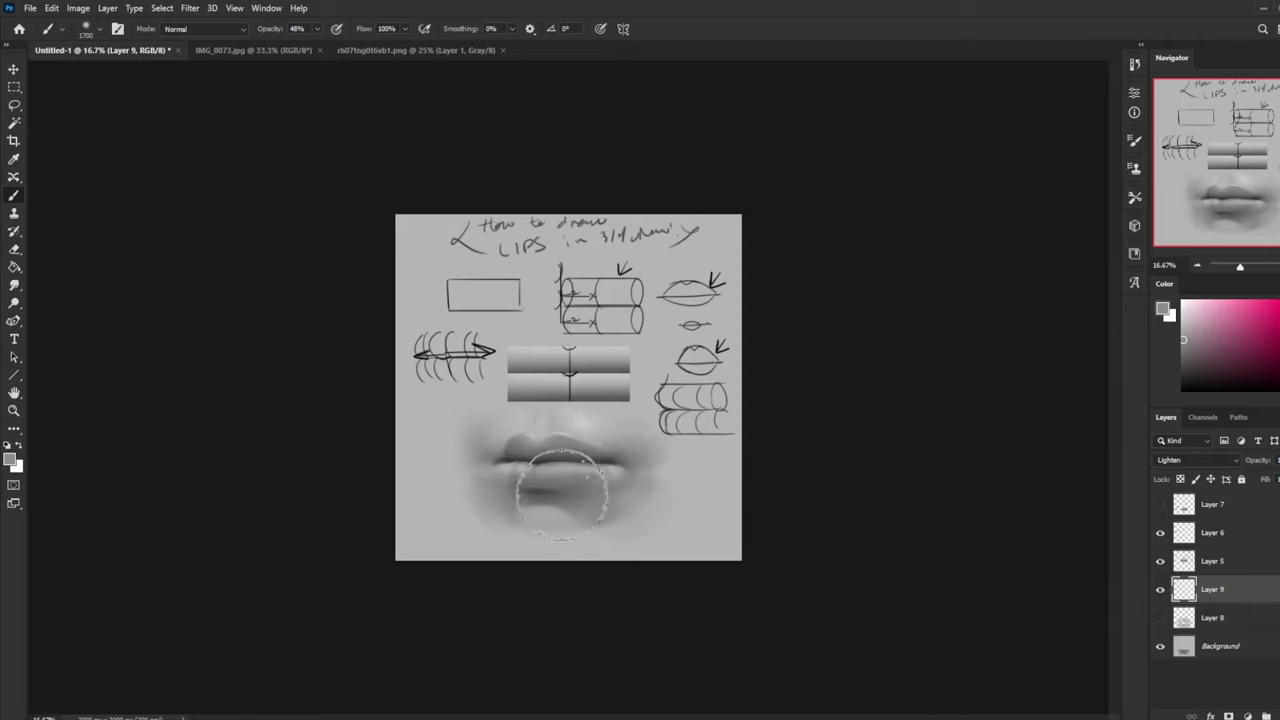
pyautogui.moveTo(562, 495); pyautogui.dragTo(525, 492)
pyautogui.press(']')
pyautogui.press(']')
pyautogui.moveTo(588, 460); pyautogui.dragTo(506, 446)
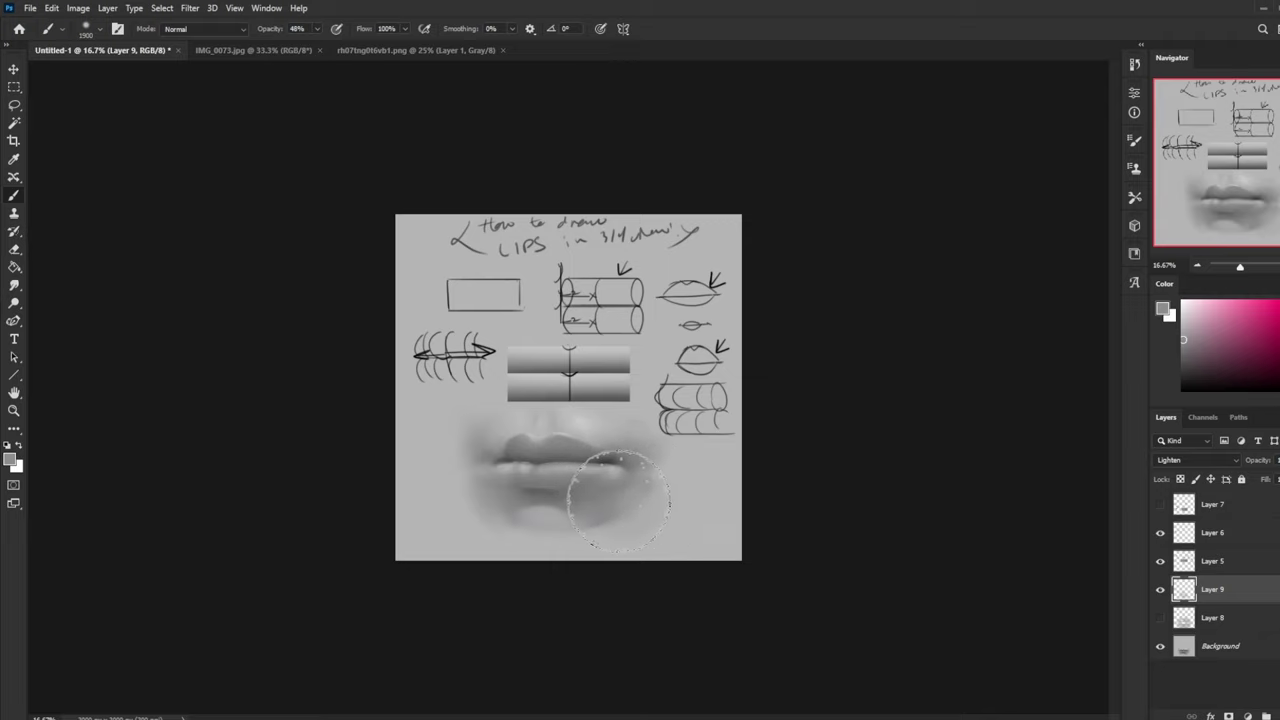
pyautogui.keyDown('alt'); pyautogui.click(585, 492); pyautogui.keyUp('alt')
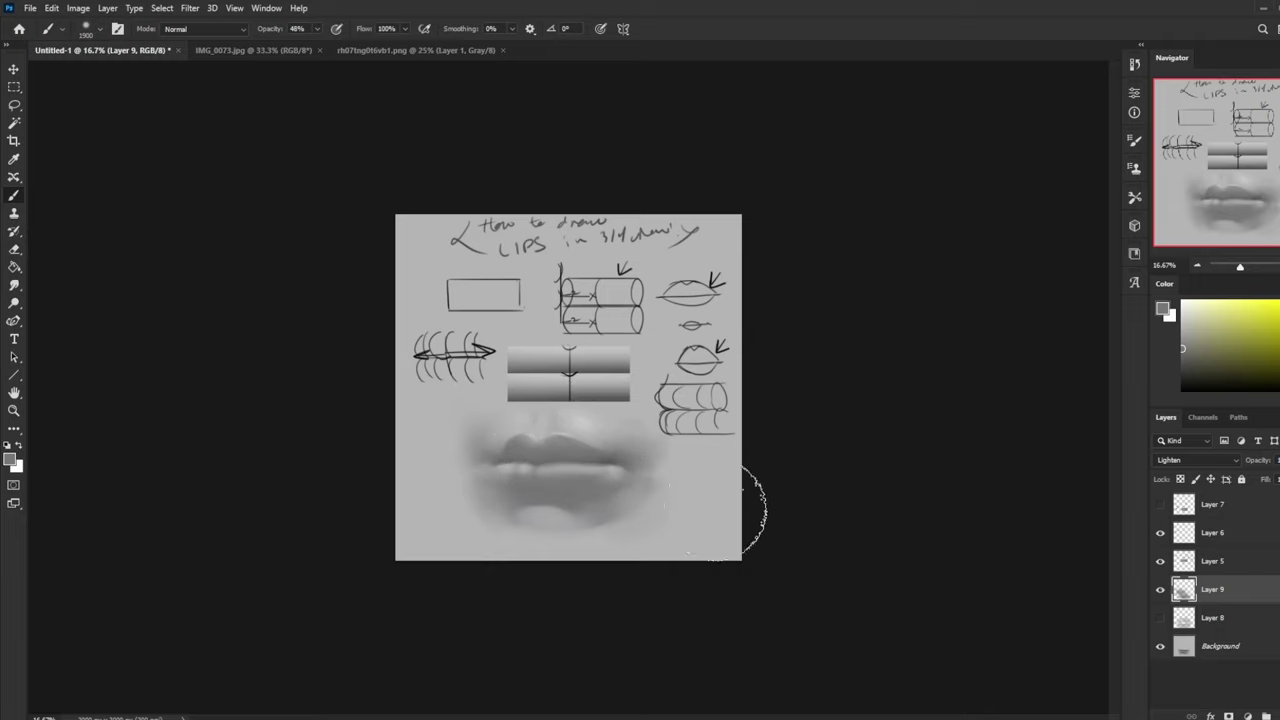
pyautogui.keyDown('alt'); pyautogui.click(605, 485); pyautogui.keyUp('alt')
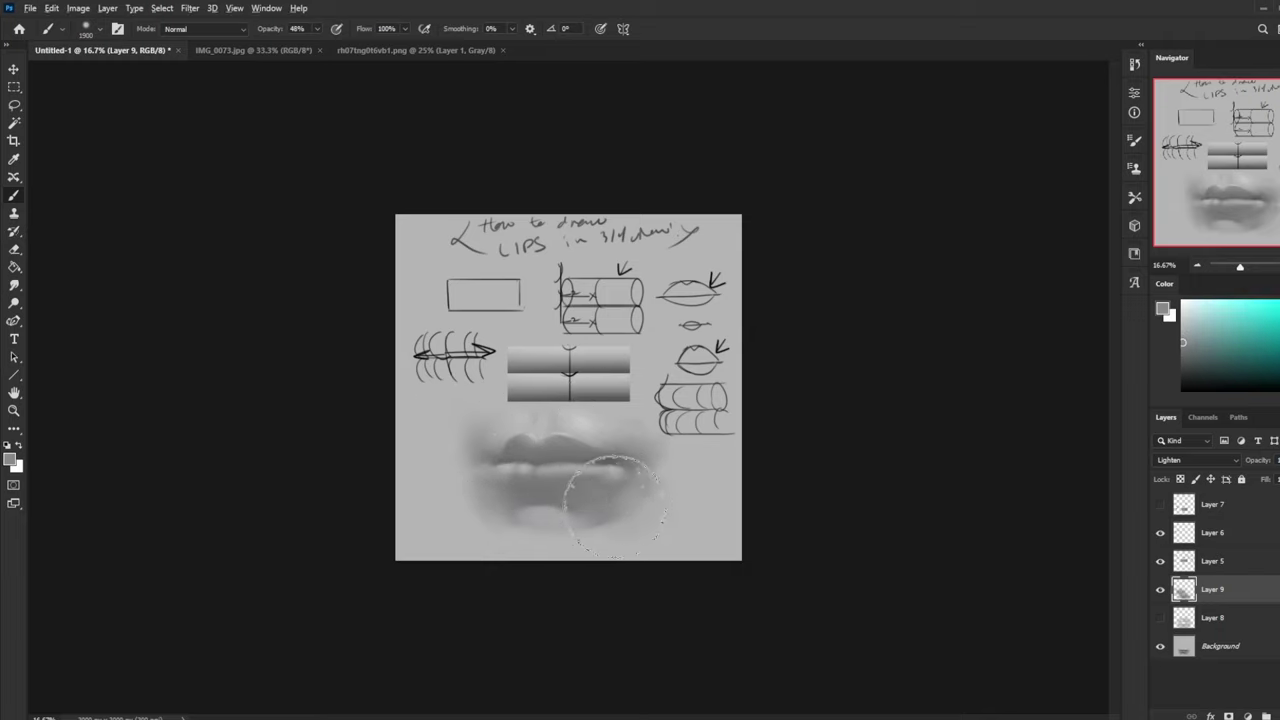
# Step: Erase the lightening over the mouth line and lower lip, and compare the painting with and without the Lighten layer
pyautogui.press('e')
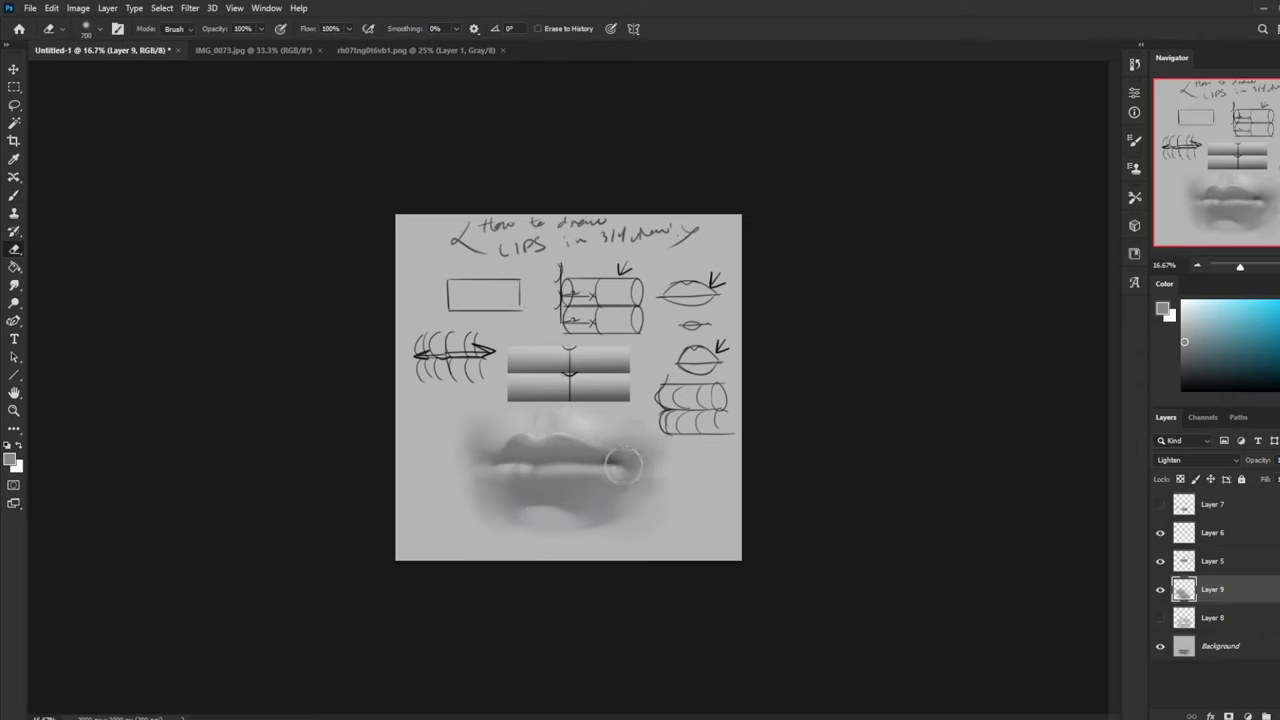
pyautogui.moveTo(552, 461)
pyautogui.mouseDown()
pyautogui.moveTo(494, 464)
pyautogui.moveTo(606, 471)
pyautogui.moveTo(514, 492)
pyautogui.moveTo(587, 487)
pyautogui.mouseUp()
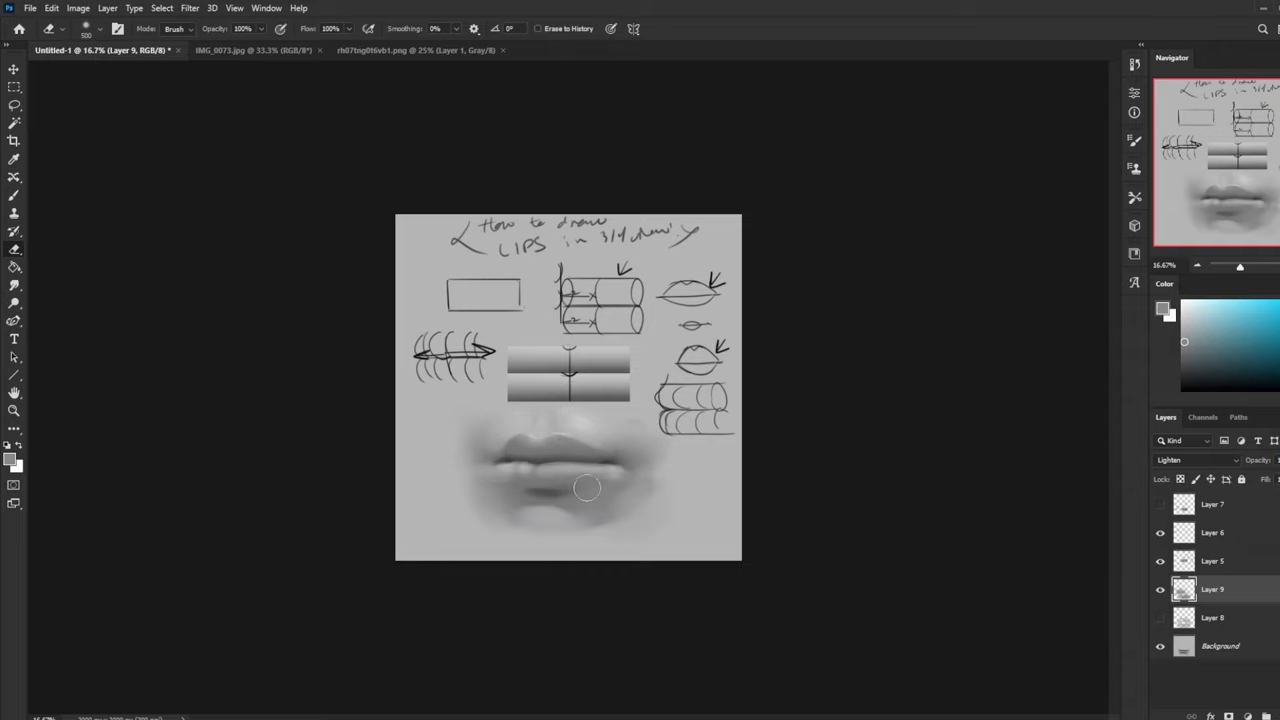
pyautogui.hotkey('ctrl', '+')
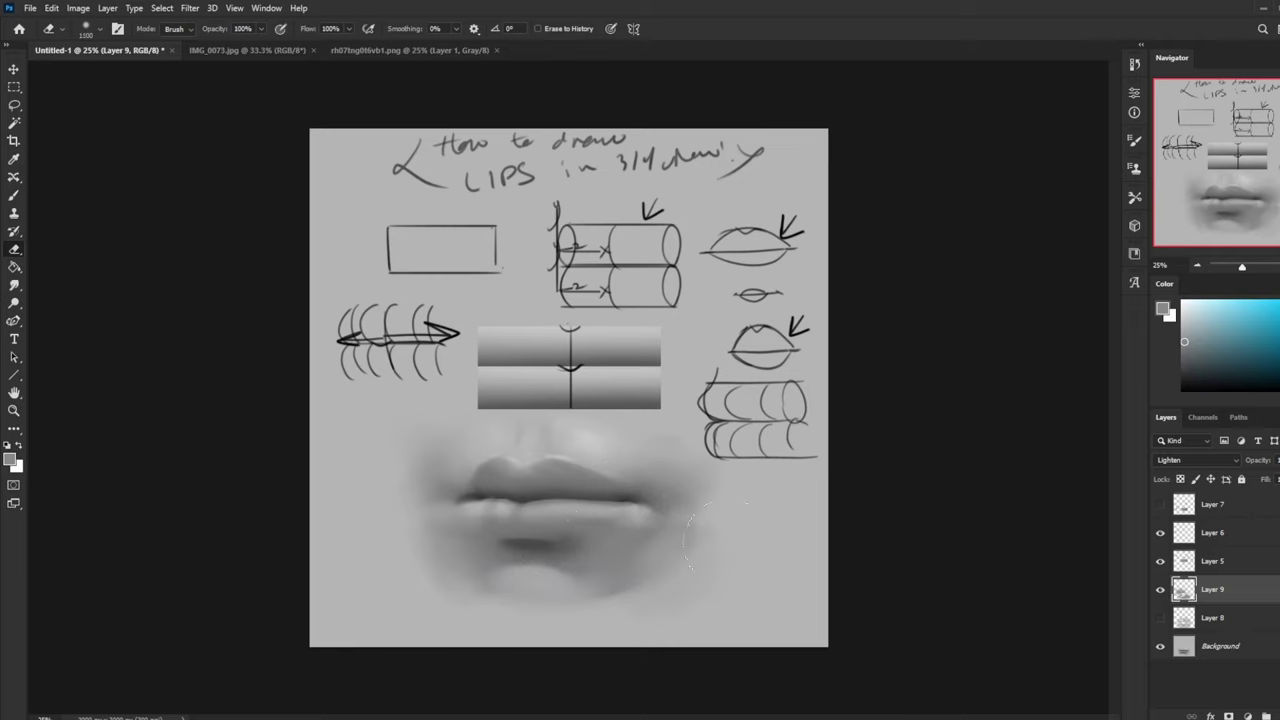
pyautogui.click(1161, 590)
pyautogui.click(1161, 590)
pyautogui.click(1161, 590)
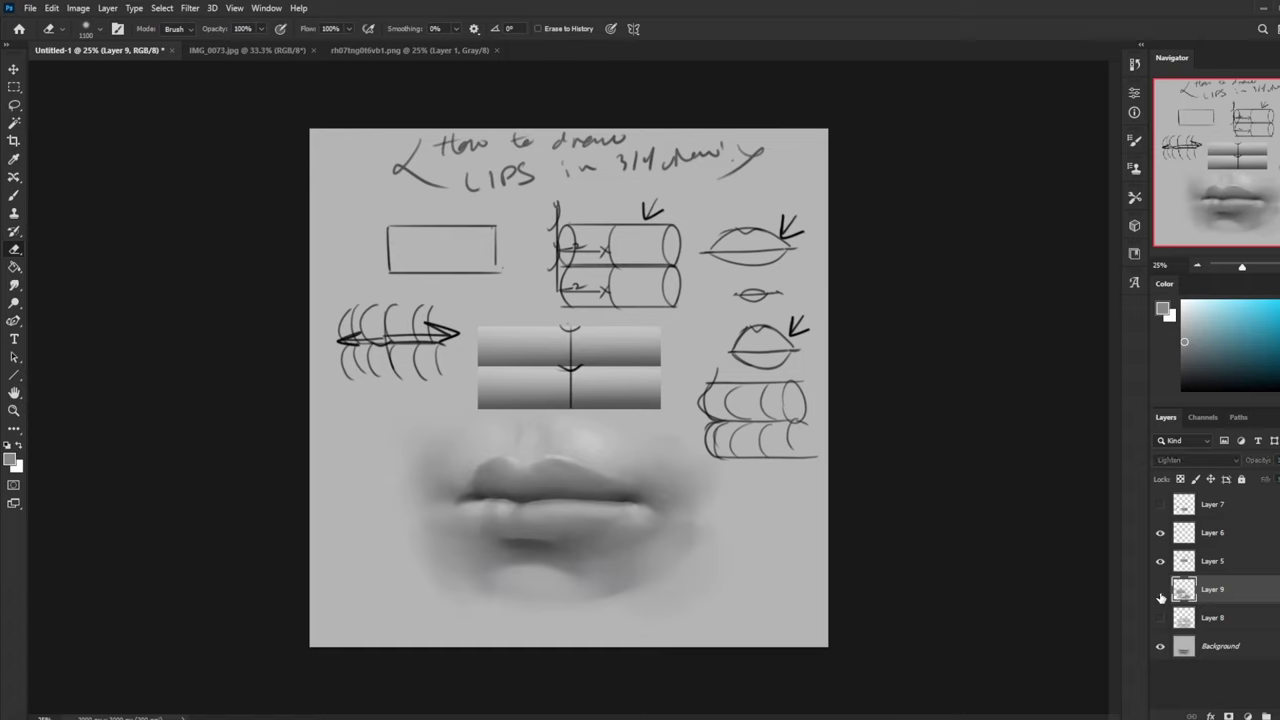
pyautogui.click(1161, 590)
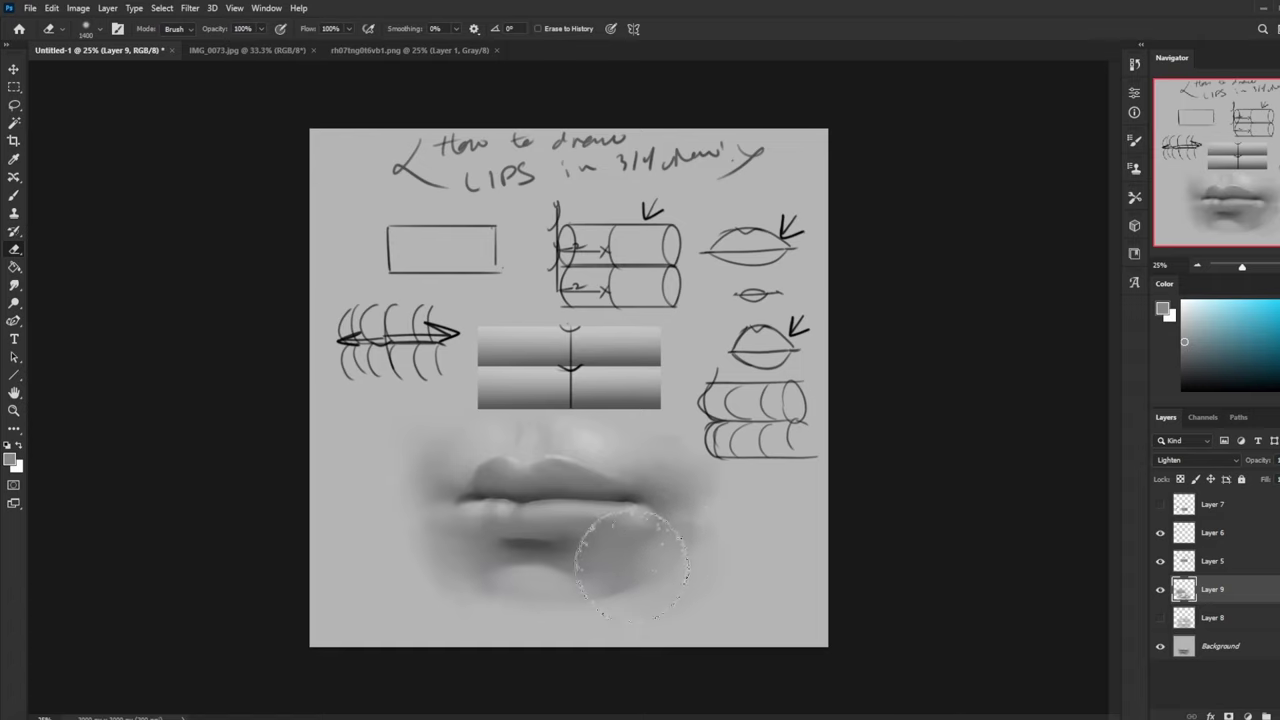
# Step: Reduce the eraser to 700, move the Lighten layer below the hidden layer, and merge it into the background
pyautogui.press('[')
pyautogui.press('[')
pyautogui.press('[')
pyautogui.press('[')
pyautogui.press('[')
pyautogui.moveTo(1220, 595); pyautogui.dragTo(1226, 620)
pyautogui.rightClick(1228, 617)
pyautogui.click(1175, 286)
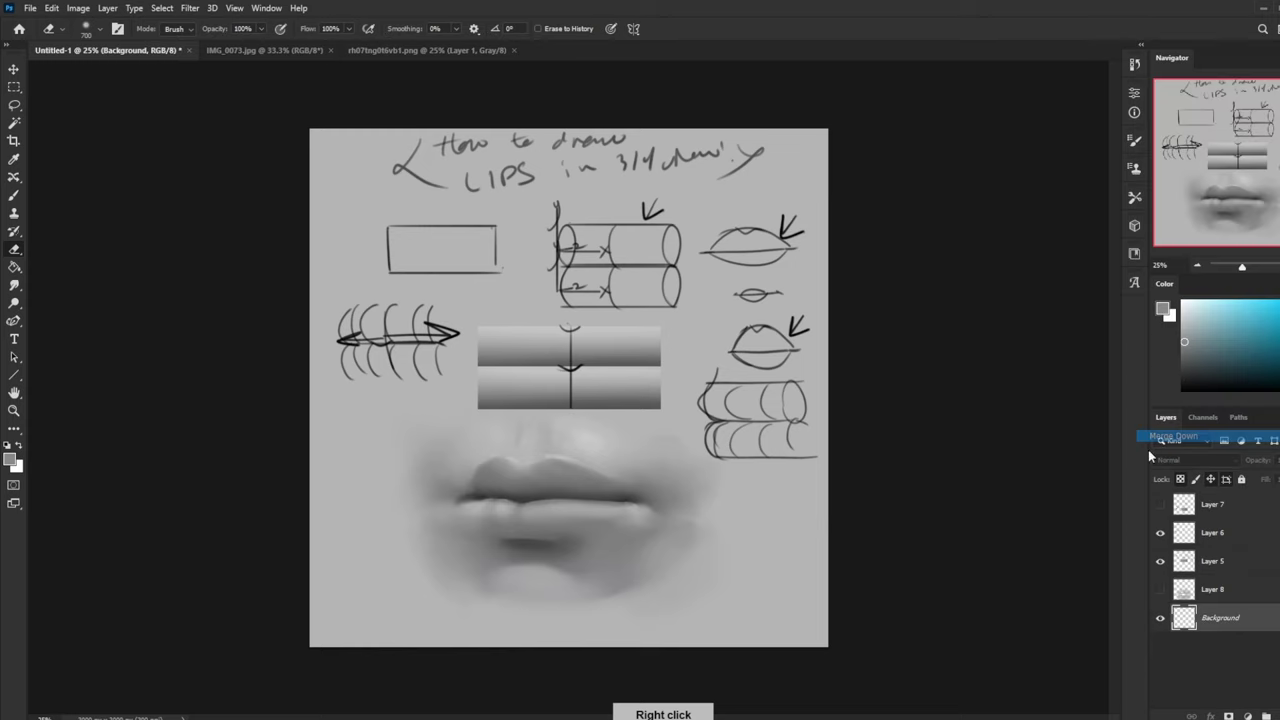
# Step: Deepen the shadow beneath the lower lip with a dark grey sampled there, using the soft brush reduced to 700
pyautogui.press('v')
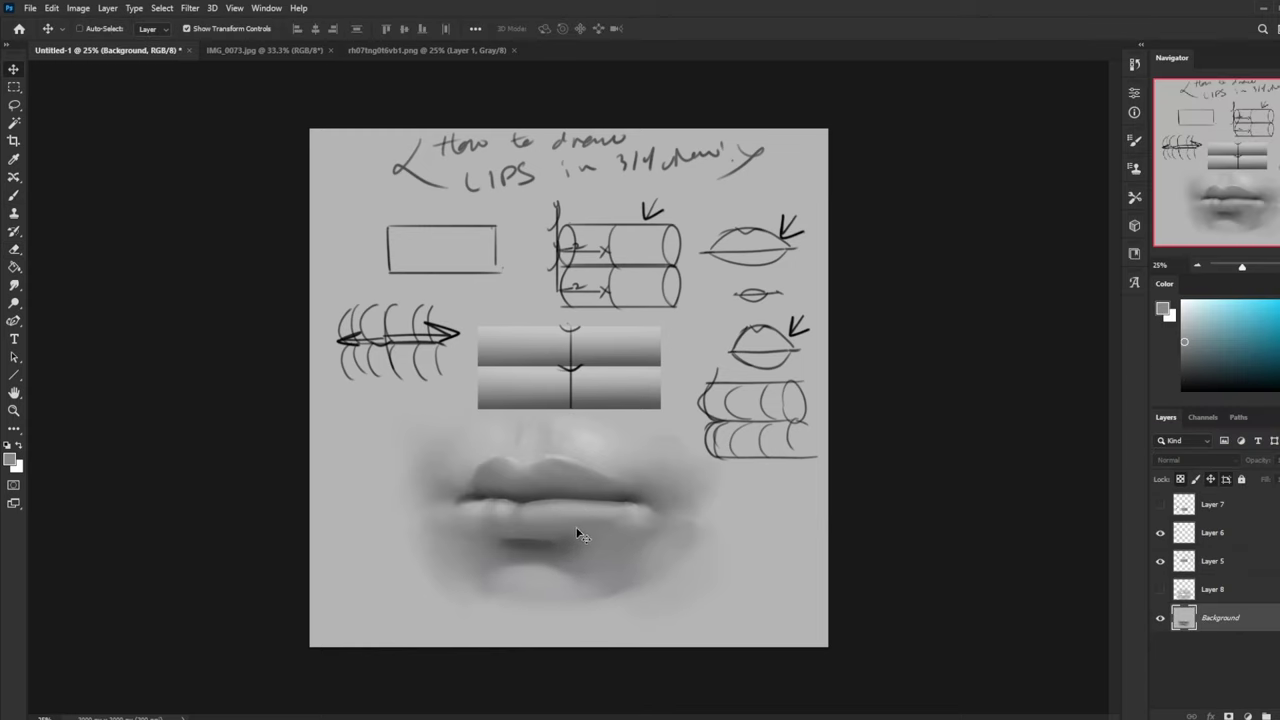
pyautogui.press('b')
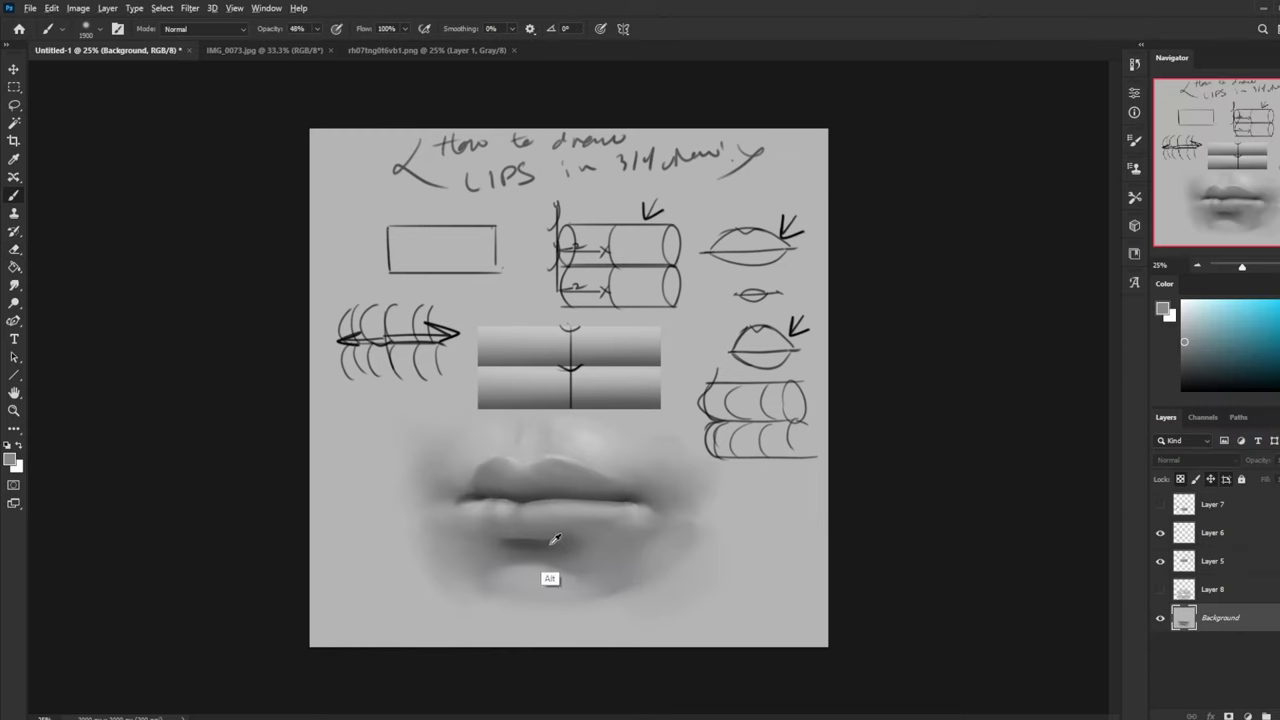
pyautogui.keyDown('alt'); pyautogui.click(552, 537); pyautogui.keyUp('alt')
pyautogui.press('[')
pyautogui.press('[')
pyautogui.press('[')
pyautogui.press('[')
pyautogui.press('[')
pyautogui.press('[')
pyautogui.press('[')
pyautogui.press('[')
pyautogui.press('[')
pyautogui.press('[')
pyautogui.press('[')
pyautogui.press('[')
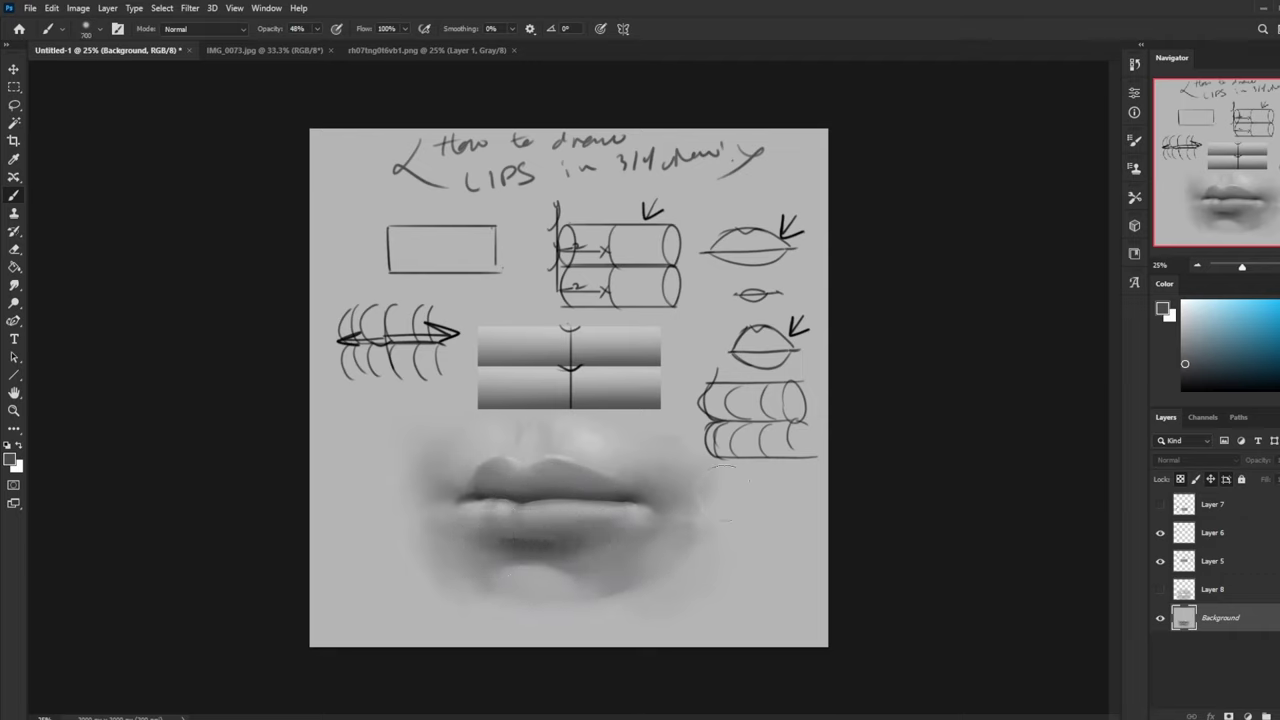
# Step: Smudge the shading around the upper lip at 10% strength with the size 70 brush from Istebraks Smudging Brushes
pyautogui.click(14, 285)
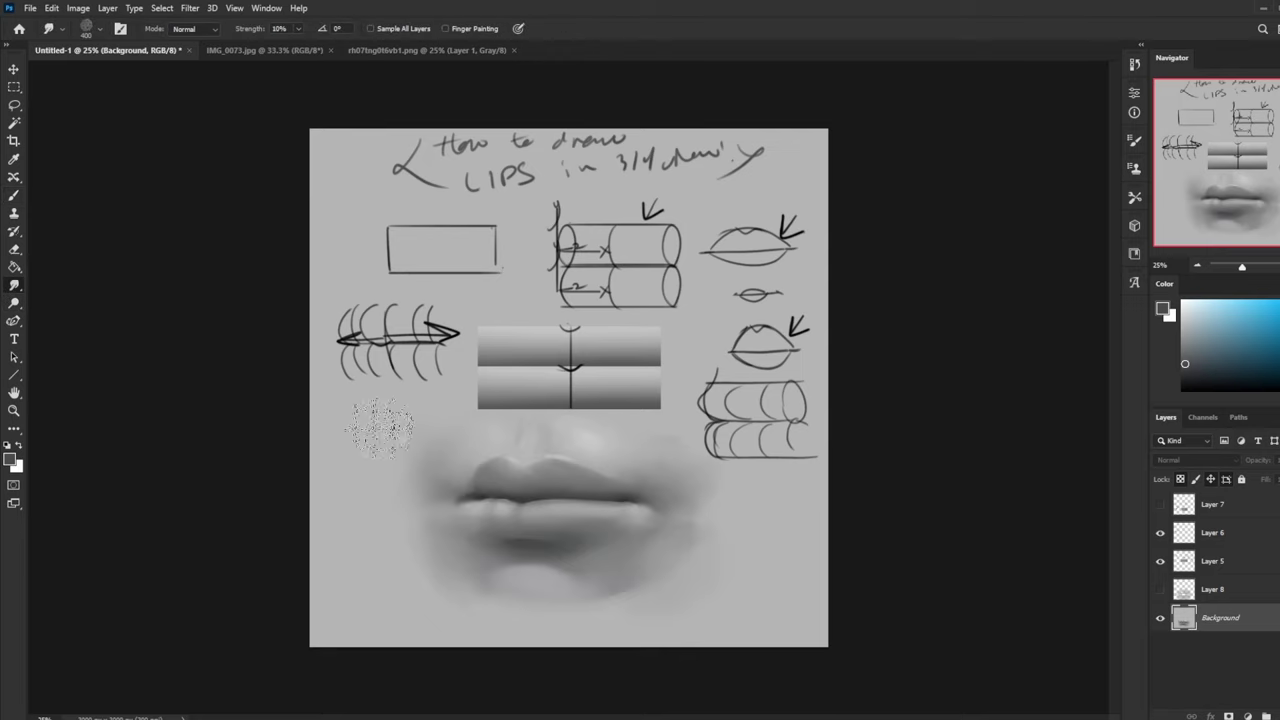
pyautogui.rightClick(745, 430)
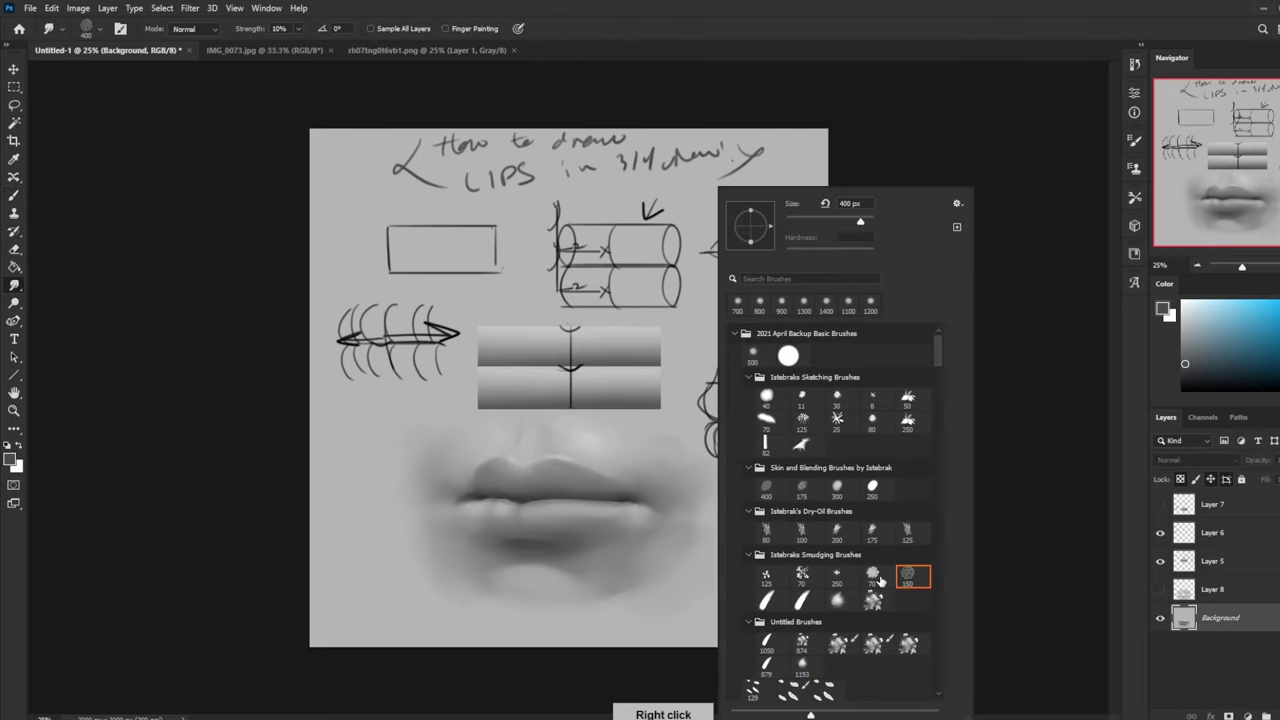
pyautogui.click(874, 575)
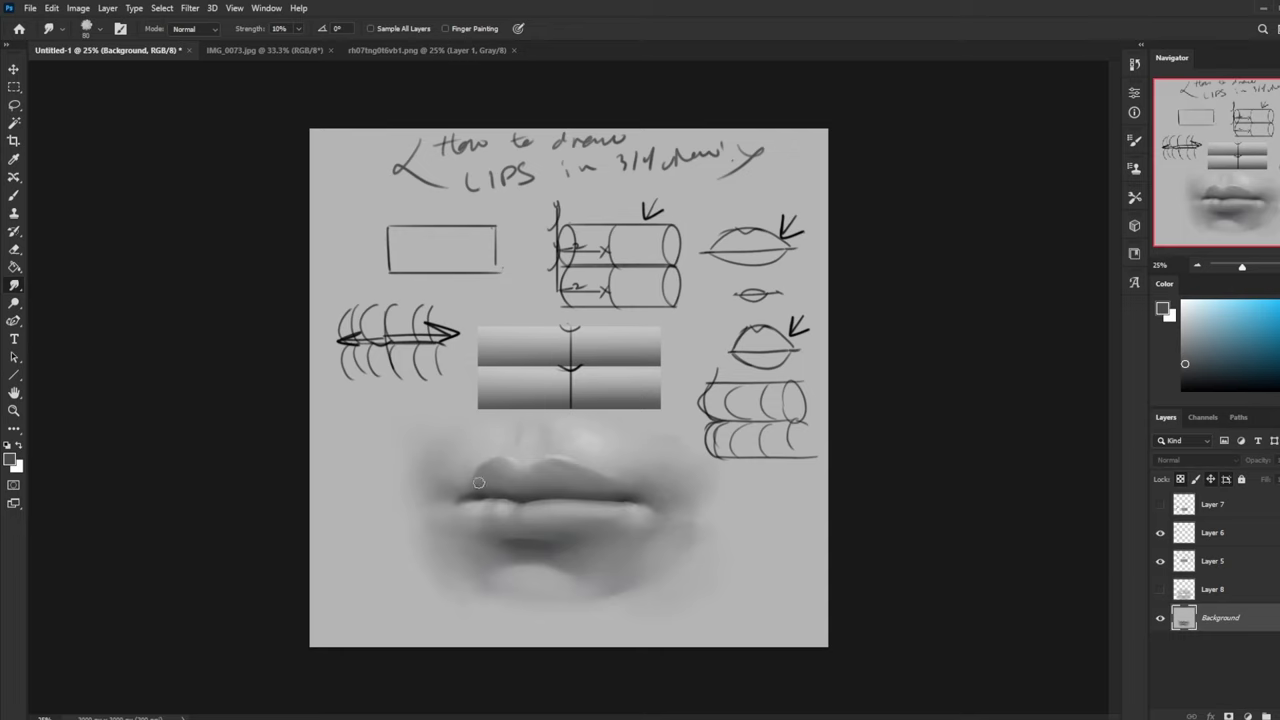
# Step: Switch to the IMG_0073.jpg portrait and open it in Liquify with the mouth in close view
pyautogui.click(255, 50)
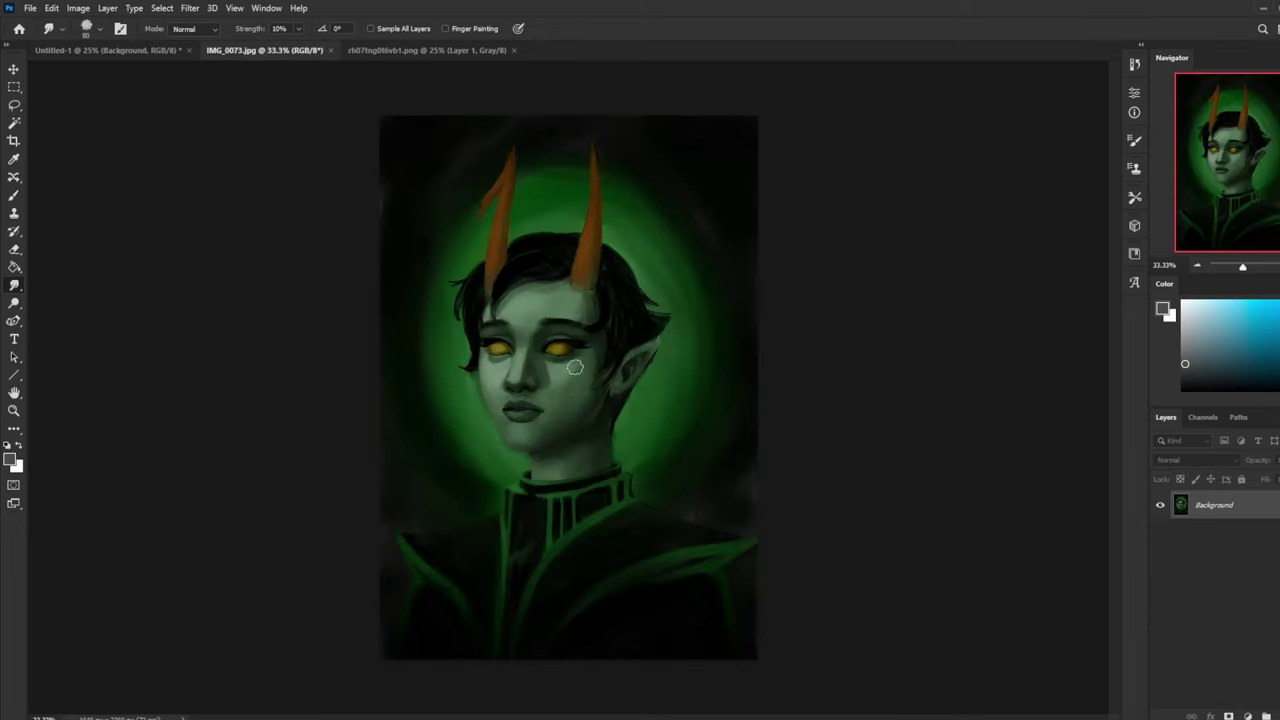
pyautogui.hotkey('ctrl', '+')
pyautogui.hotkey('ctrl', '+')
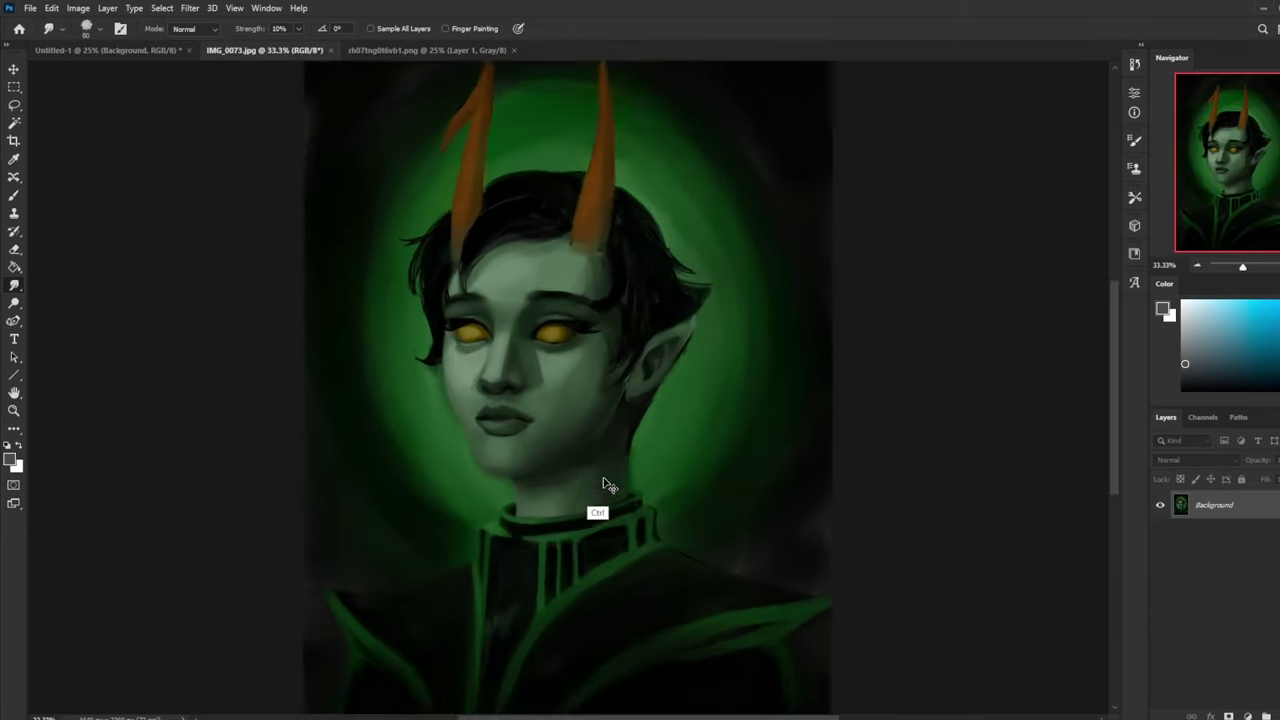
pyautogui.click(190, 8)
pyautogui.click(237, 137)
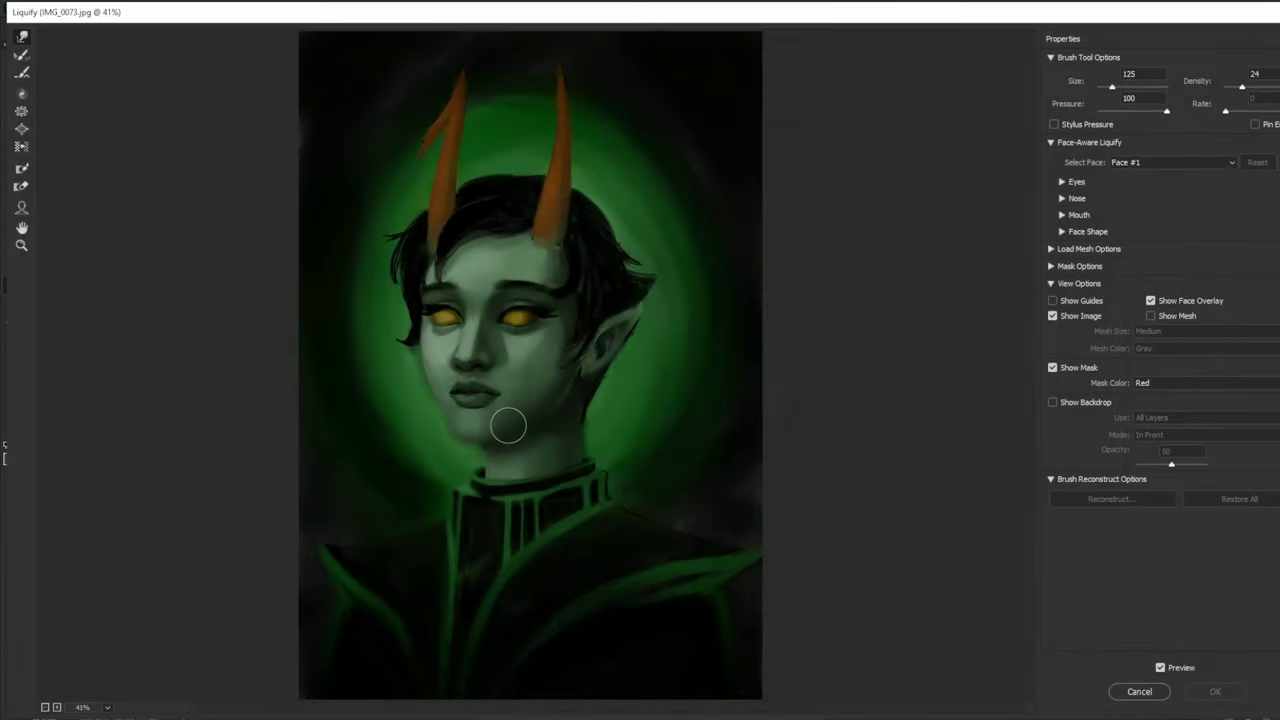
pyautogui.press('z')
pyautogui.moveTo(373, 318); pyautogui.dragTo(555, 422)
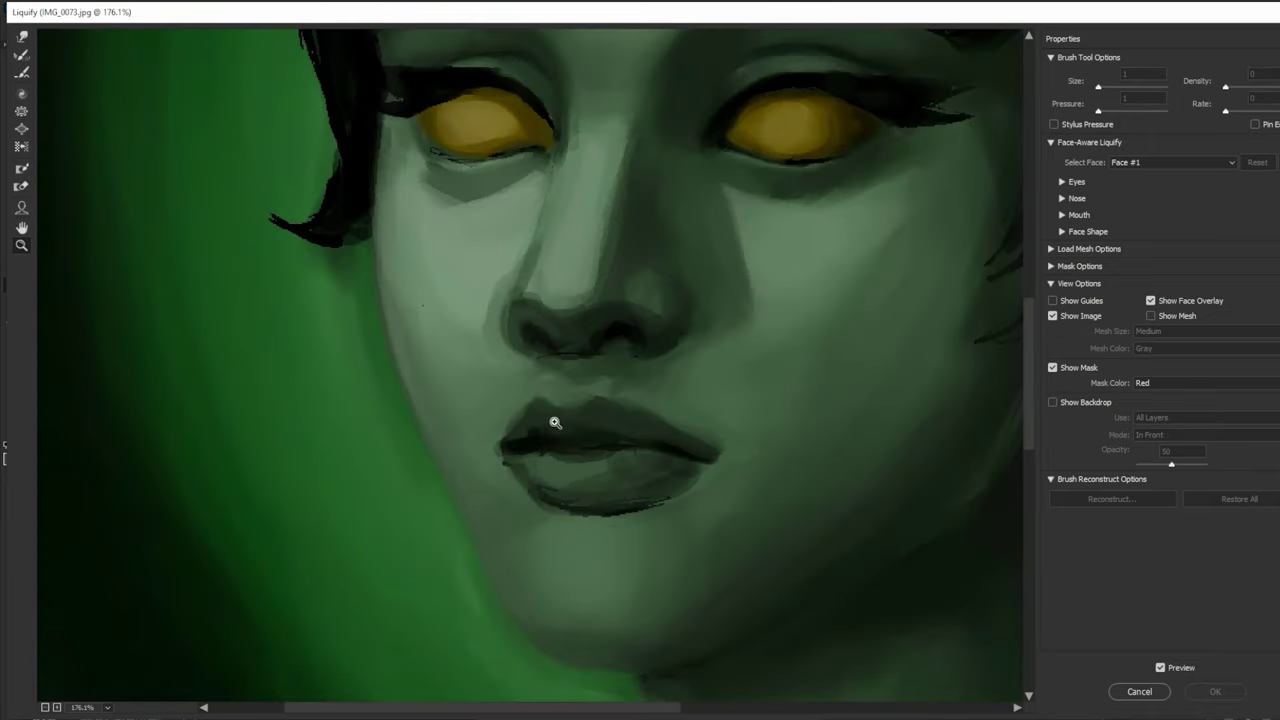
# Step: Use Forward Warp to lift and reshape the far corner of the portrait's lips, varying the brush size between 60 and 100
pyautogui.press('w')
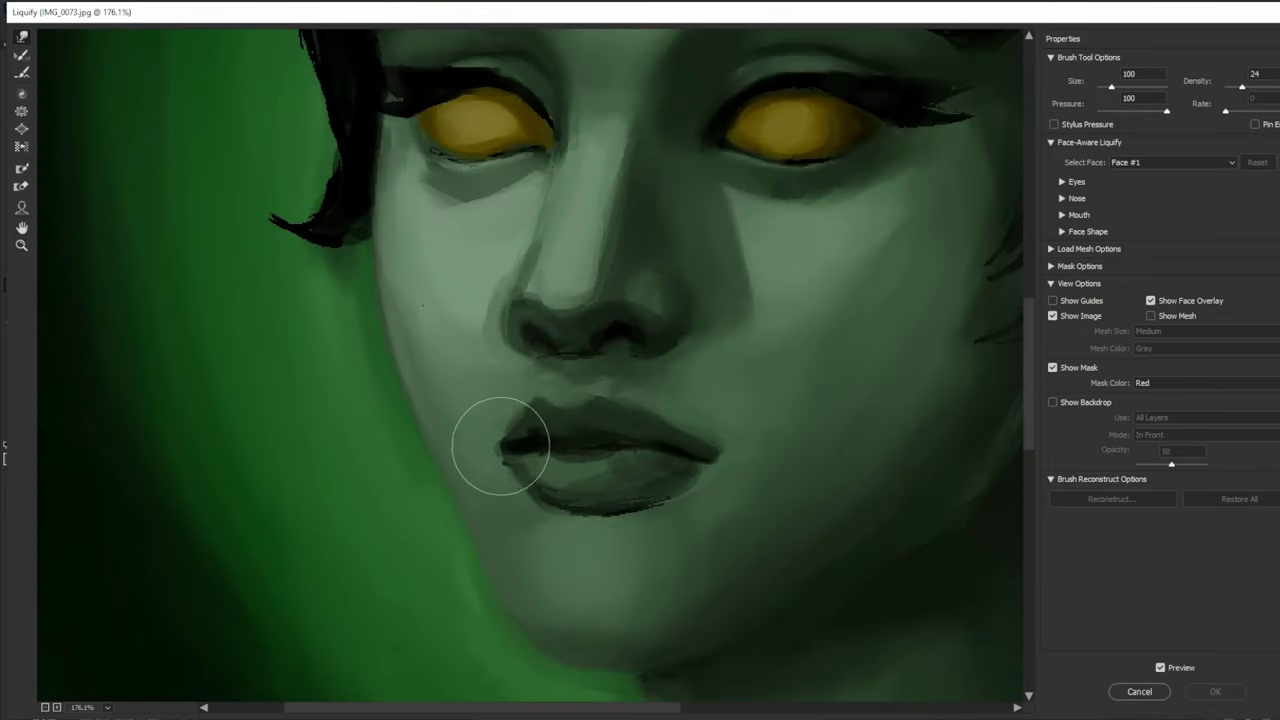
pyautogui.press('[')
pyautogui.moveTo(495, 449)
pyautogui.mouseDown()
pyautogui.moveTo(524, 444)
pyautogui.moveTo(517, 412)
pyautogui.moveTo(499, 412)
pyautogui.mouseUp()
pyautogui.press(']')
pyautogui.press(']')
pyautogui.press(']')
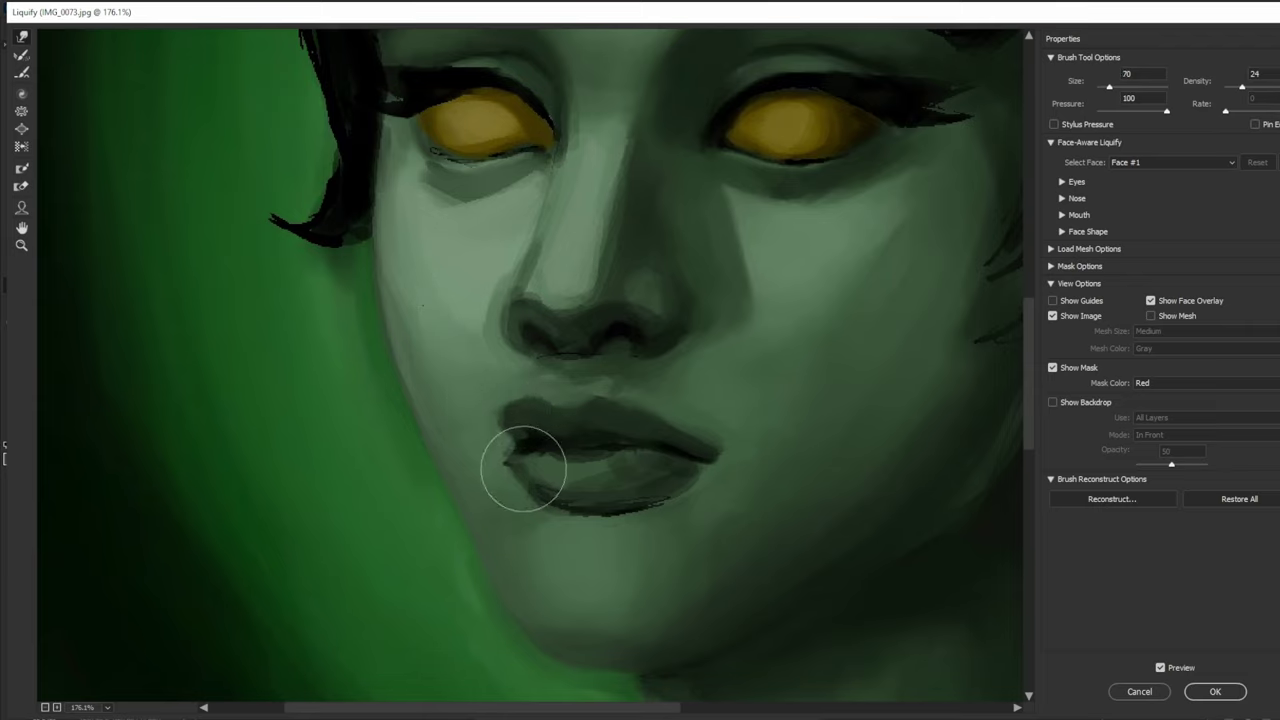
pyautogui.press('[')
pyautogui.press('[')
pyautogui.press('[')
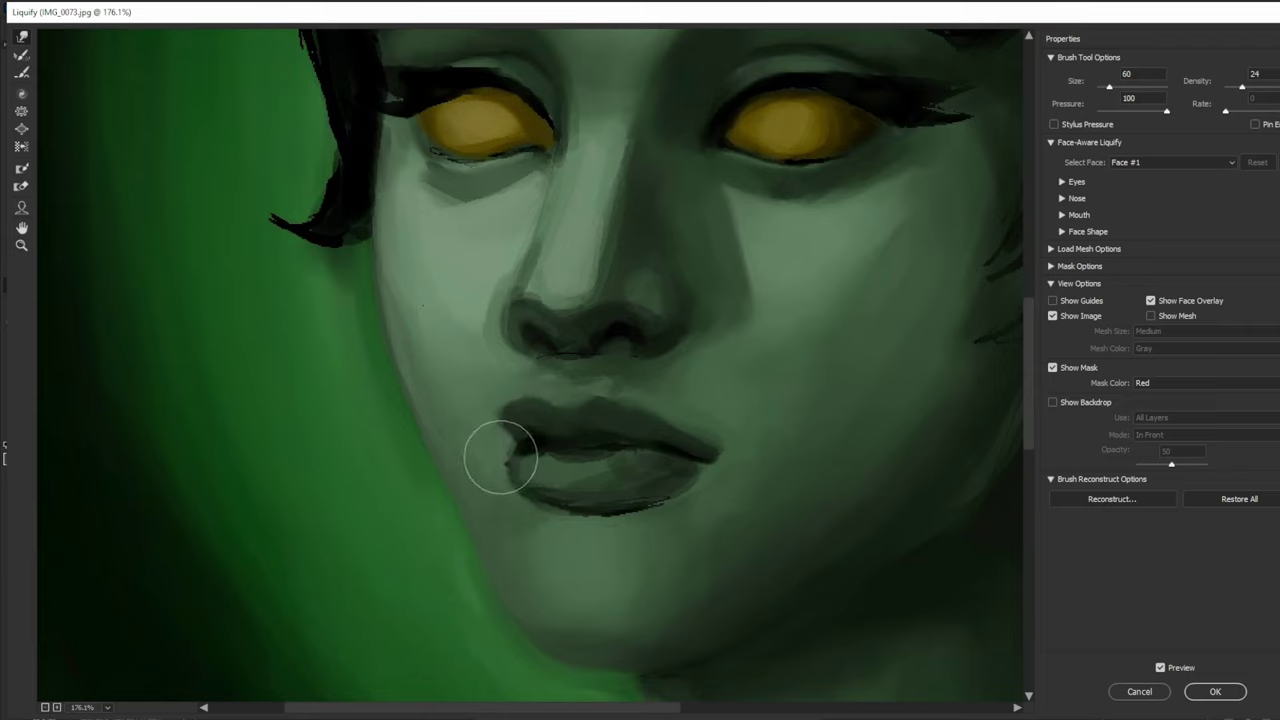
pyautogui.press(']')
pyautogui.press(']')
pyautogui.press(']')
pyautogui.press(']')
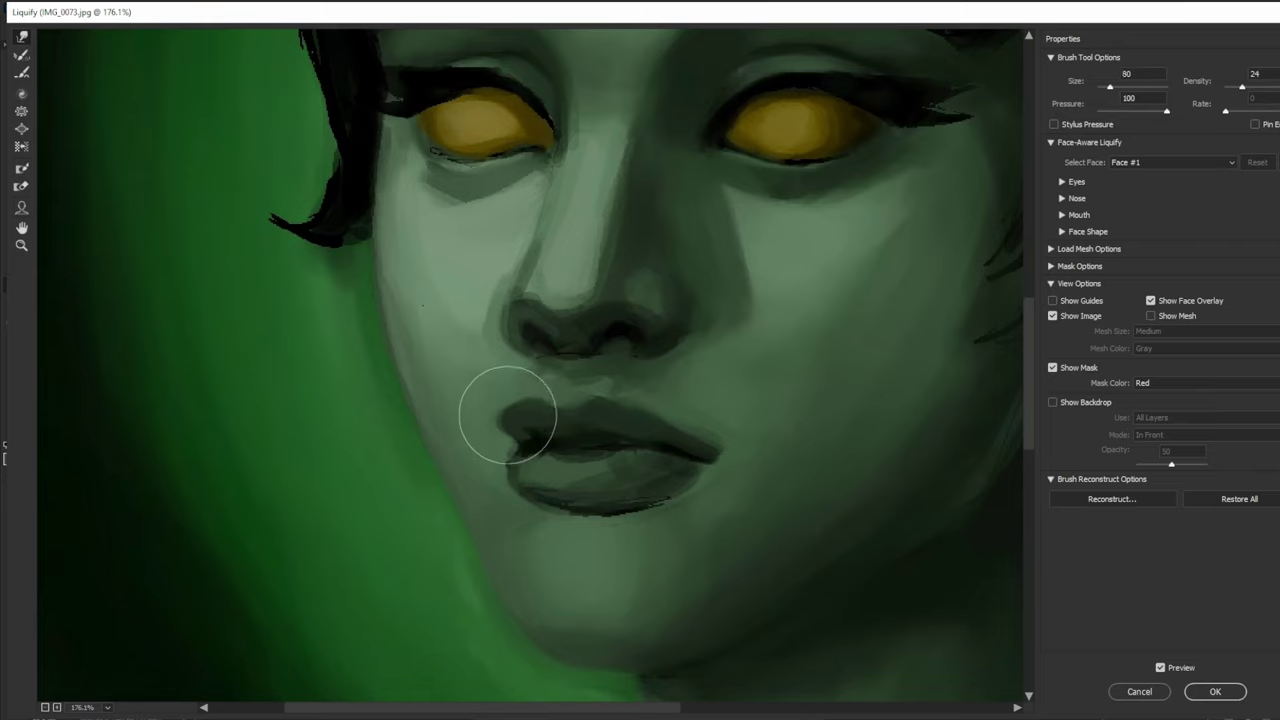
# Step: Compare the warped lips with the original by toggling the Liquify preview off and on
pyautogui.press('p')
pyautogui.press('p')
pyautogui.press('p')
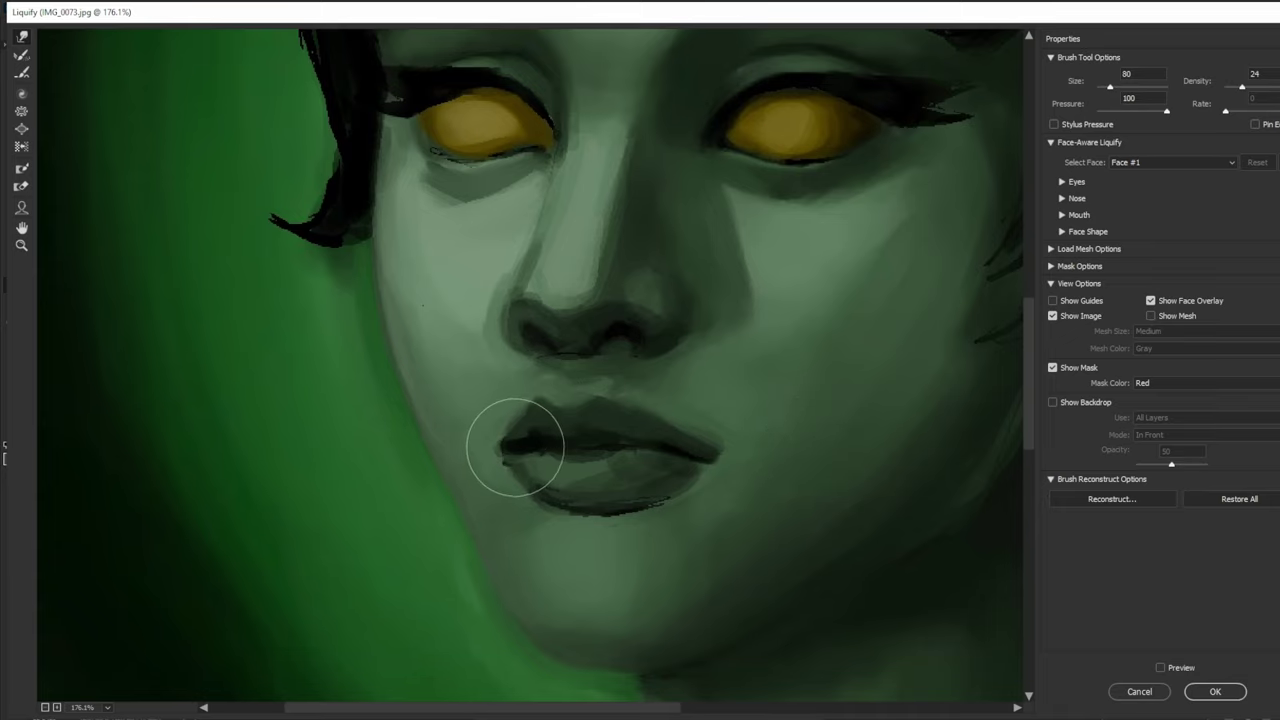
pyautogui.press('p')
# Step: Raise the lower edge of the portrait's lower lip and nudge its far corner with Forward Warp at brush sizes 70 to 100
pyautogui.press('[')
pyautogui.press('[')
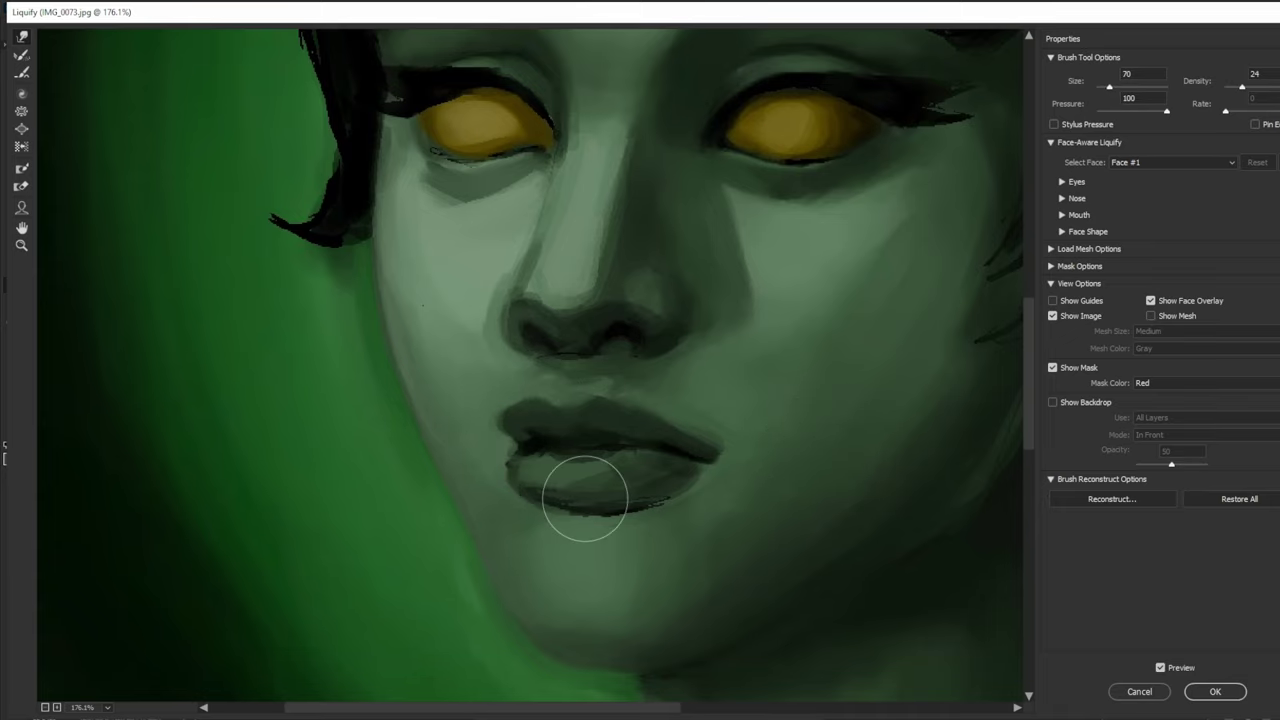
pyautogui.press(']')
pyautogui.press(']')
pyautogui.press(']')
pyautogui.press(']')
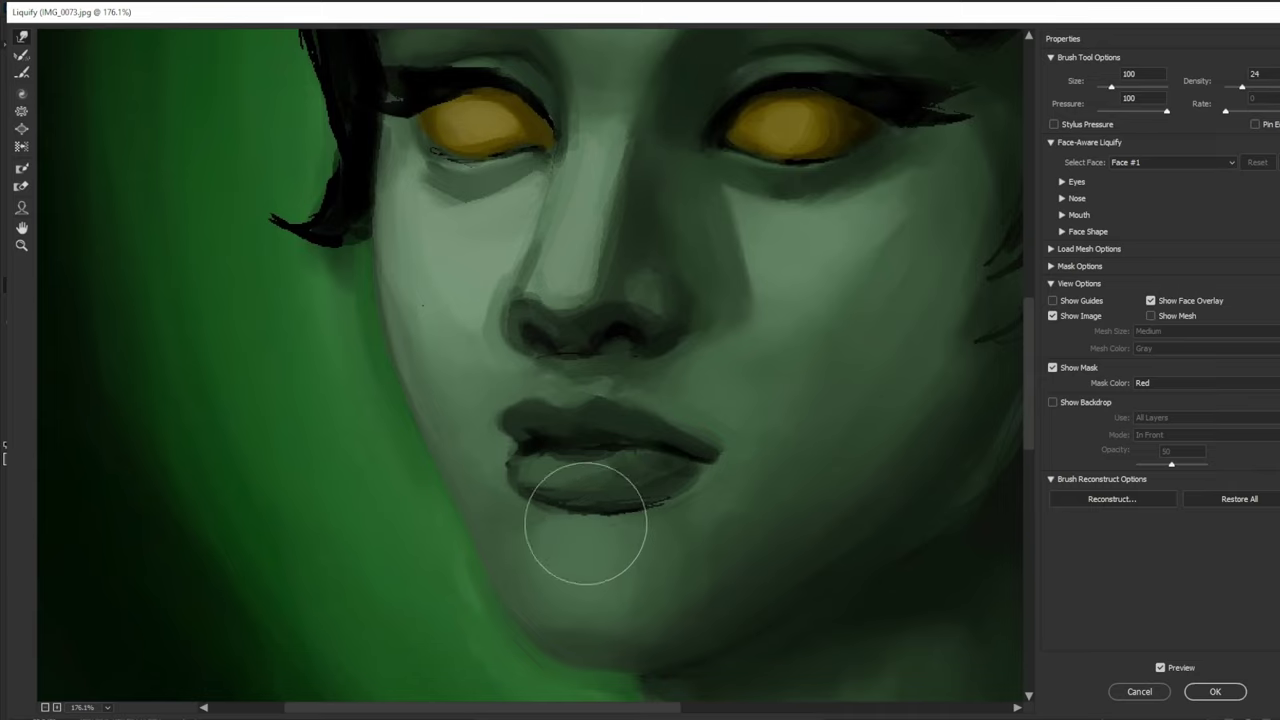
pyautogui.press('[')
pyautogui.press('[')
pyautogui.press('[')
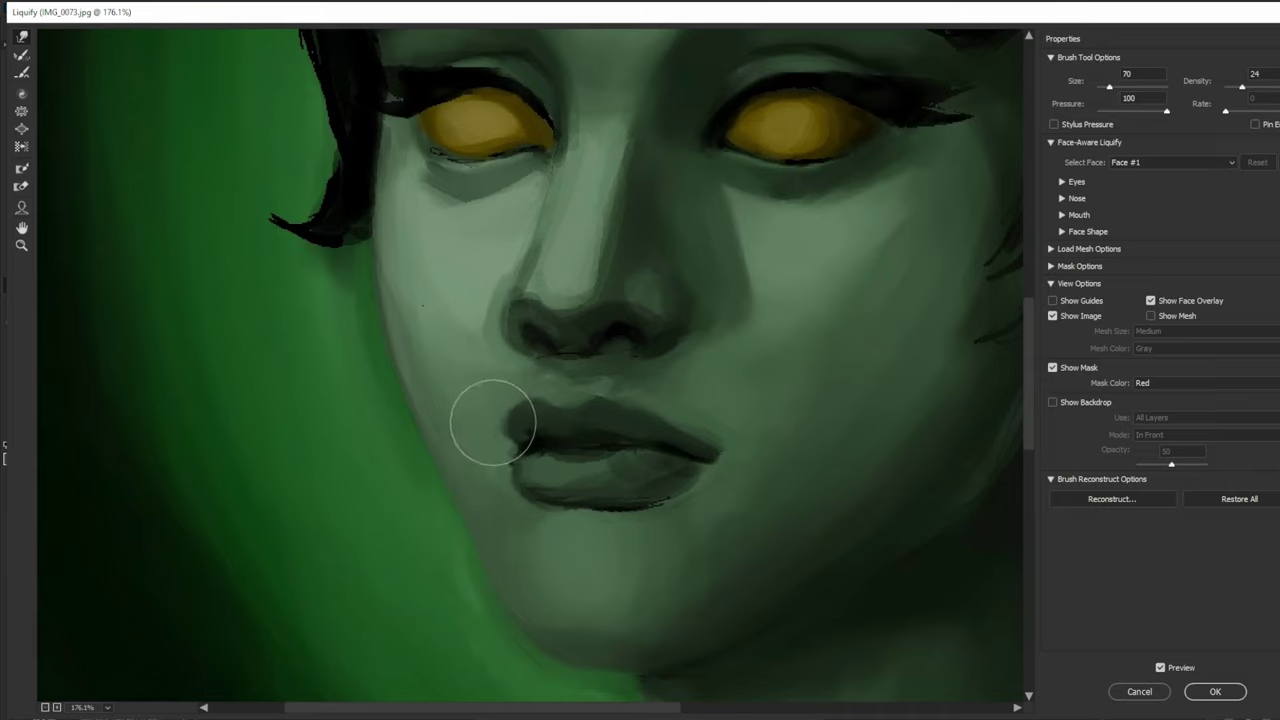
# Step: Refine the upper lip and near mouth corner with Forward Warp at sizes 45 and 50, check the whole face and apply Liquify
pyautogui.press('[')
pyautogui.press('[')
pyautogui.press('[')
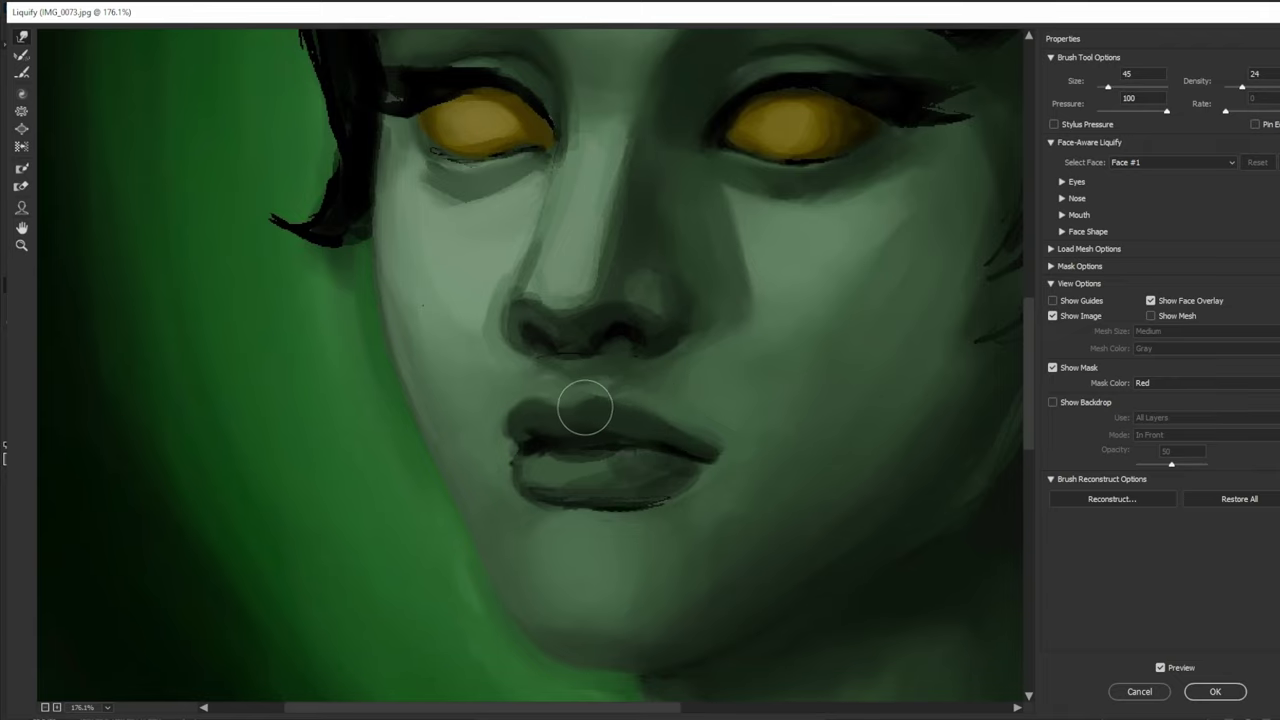
pyautogui.press(']')
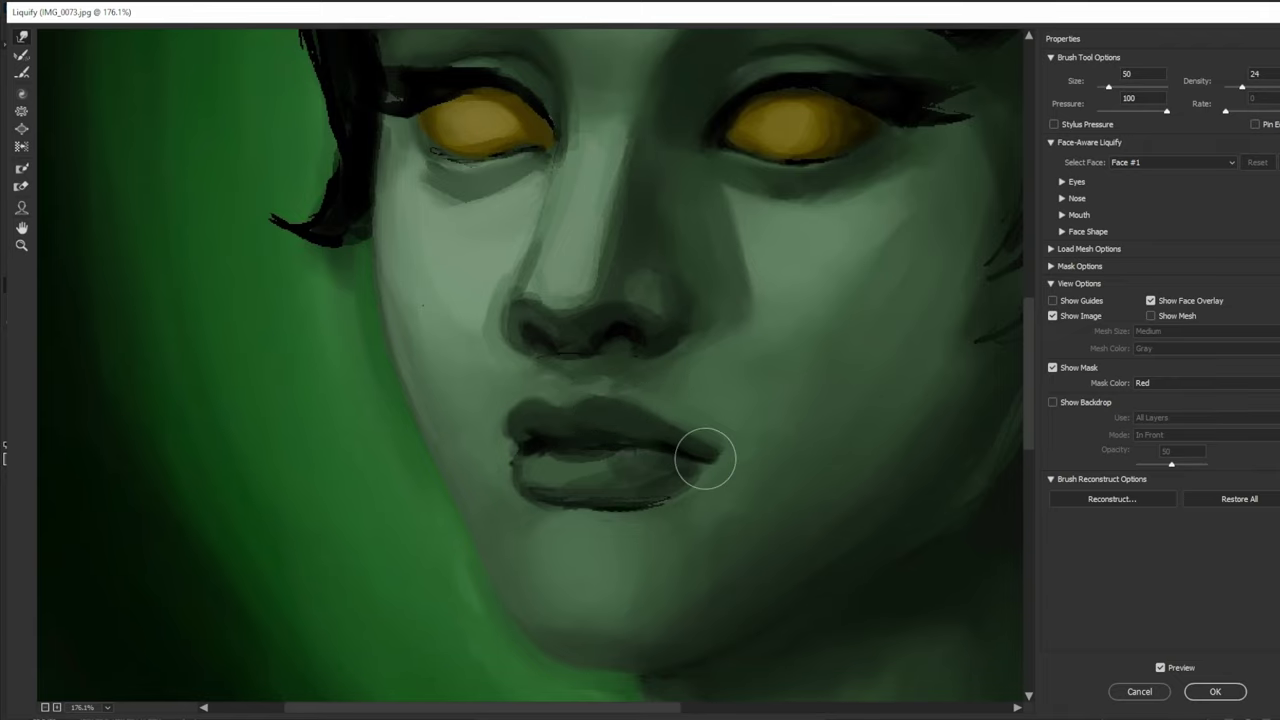
pyautogui.hotkey('ctrl', '-')
pyautogui.keyDown('ctrl'); pyautogui.keyDown('alt'); pyautogui.click(706, 463); pyautogui.keyUp('alt'); pyautogui.keyUp('ctrl')
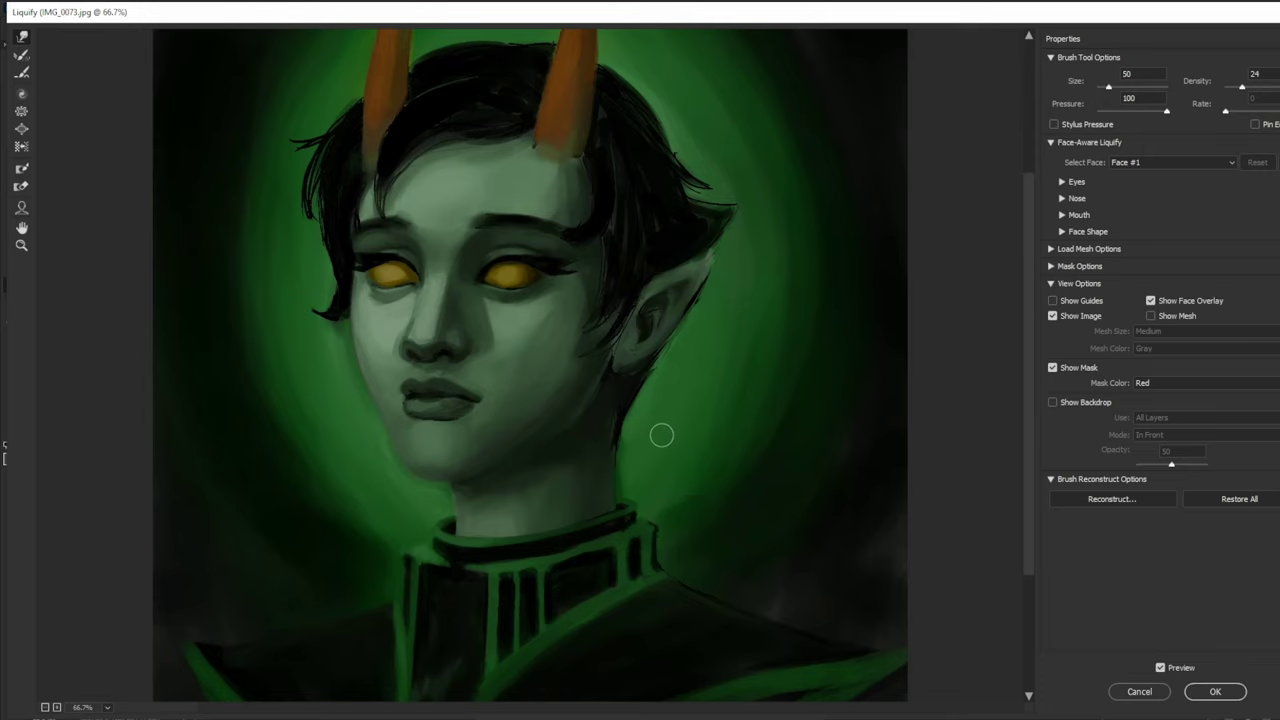
pyautogui.hotkey('ctrl', '+')
pyautogui.moveTo(614, 394); pyautogui.dragTo(760, 486)
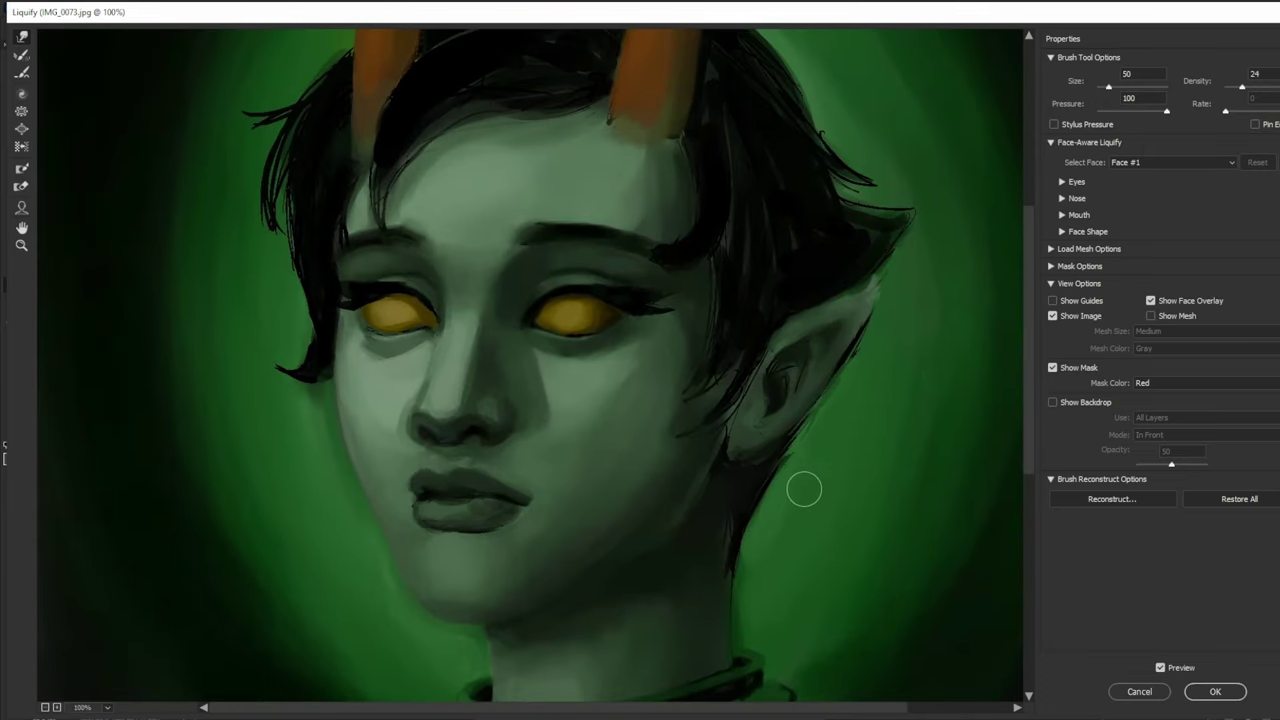
pyautogui.click(1215, 690)
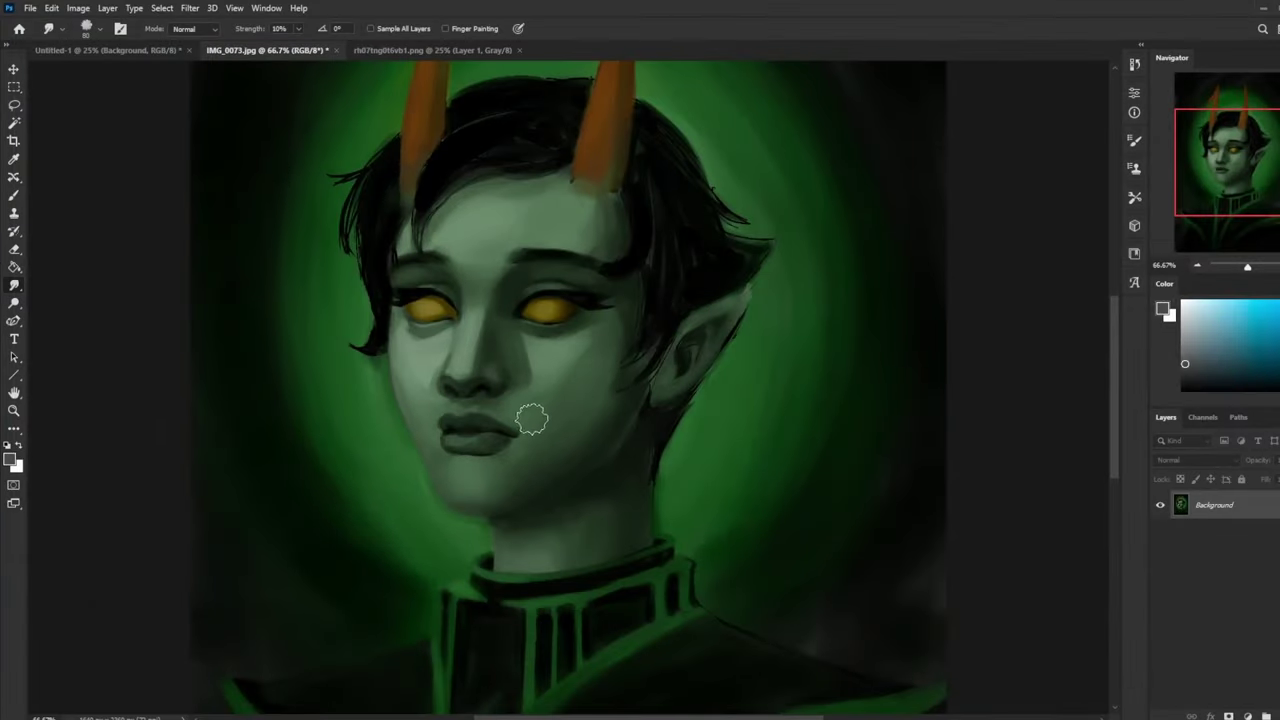
# Step: Darken the far mouth corner and the line between the lips with dark tones sampled from the lips and eyeliner, using a size 45 brush
pyautogui.press('b')
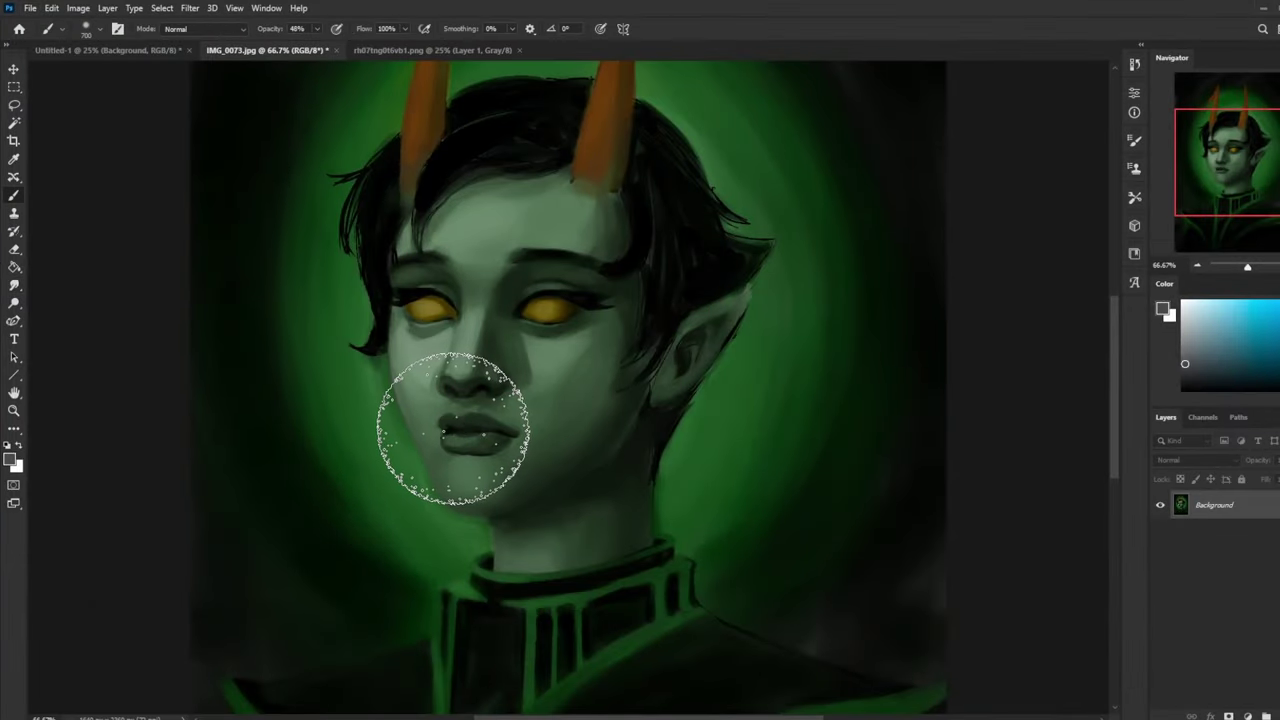
pyautogui.keyDown('alt'); pyautogui.click(450, 424); pyautogui.keyUp('alt')
pyautogui.press('[')
pyautogui.press('[')
pyautogui.press('[')
pyautogui.press('[')
pyautogui.press('[')
pyautogui.press('[')
pyautogui.press('[')
pyautogui.press('[')
pyautogui.press('[')
pyautogui.press('[')
pyautogui.press('[')
pyautogui.press('[')
pyautogui.press('[')
pyautogui.press('[')
pyautogui.press('[')
pyautogui.press('[')
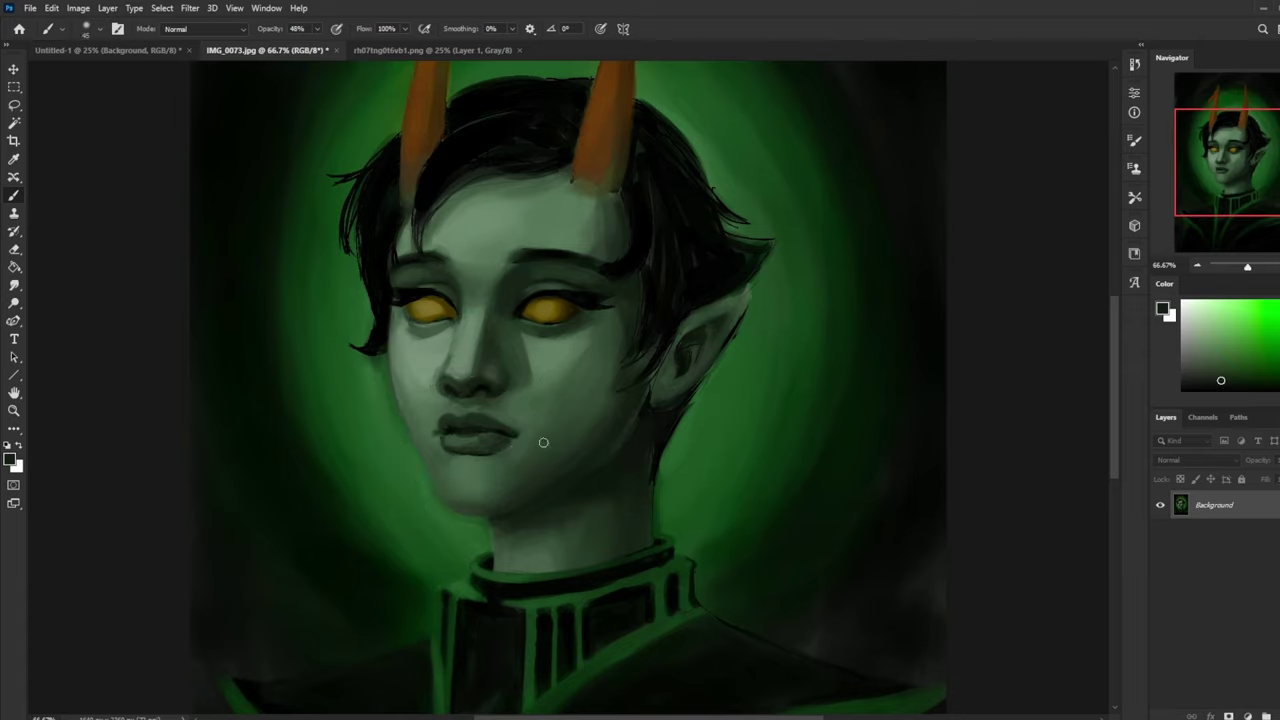
pyautogui.keyDown('alt'); pyautogui.click(589, 297); pyautogui.keyUp('alt')
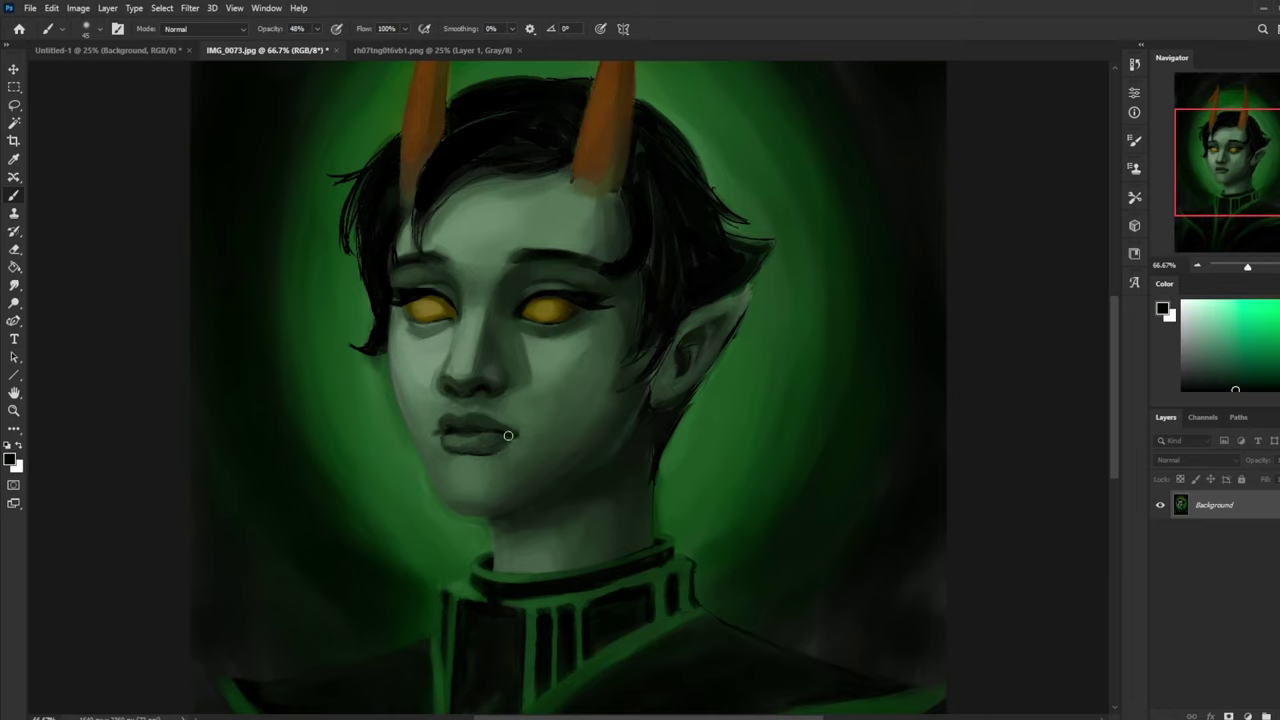
# Step: Repaint the far mouth corner and lower lip at 31% opacity with sampled skin and dark lip tones, and smudge them at 10% strength
pyautogui.keyDown('alt'); pyautogui.click(517, 392); pyautogui.keyUp('alt')
pyautogui.click(317, 30)
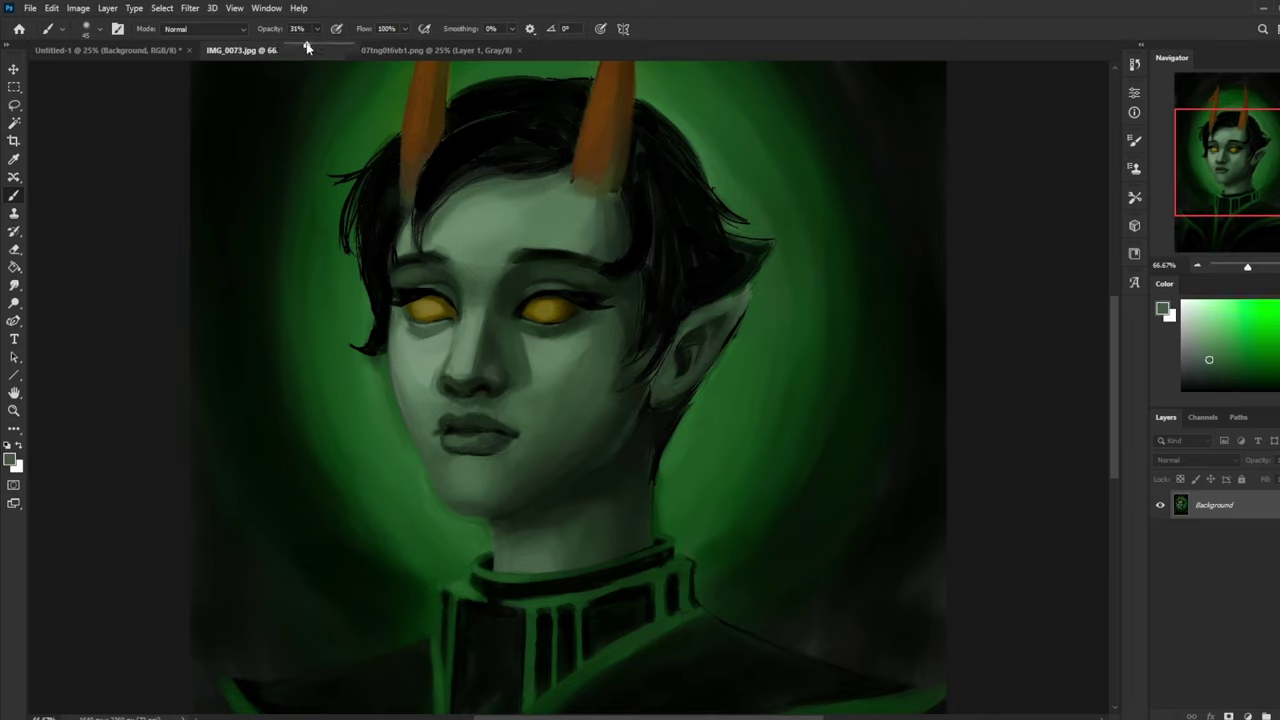
pyautogui.keyDown('alt'); pyautogui.click(432, 444); pyautogui.keyUp('alt')
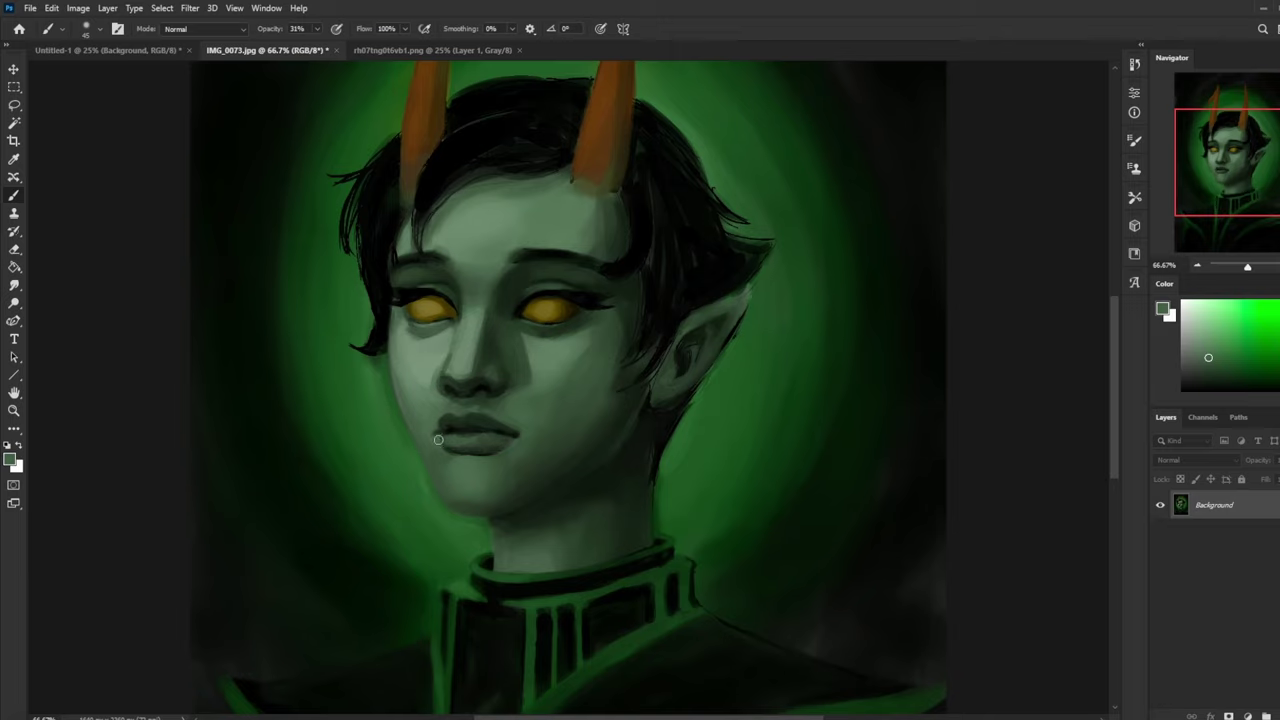
pyautogui.keyDown('alt'); pyautogui.click(490, 449); pyautogui.keyUp('alt')
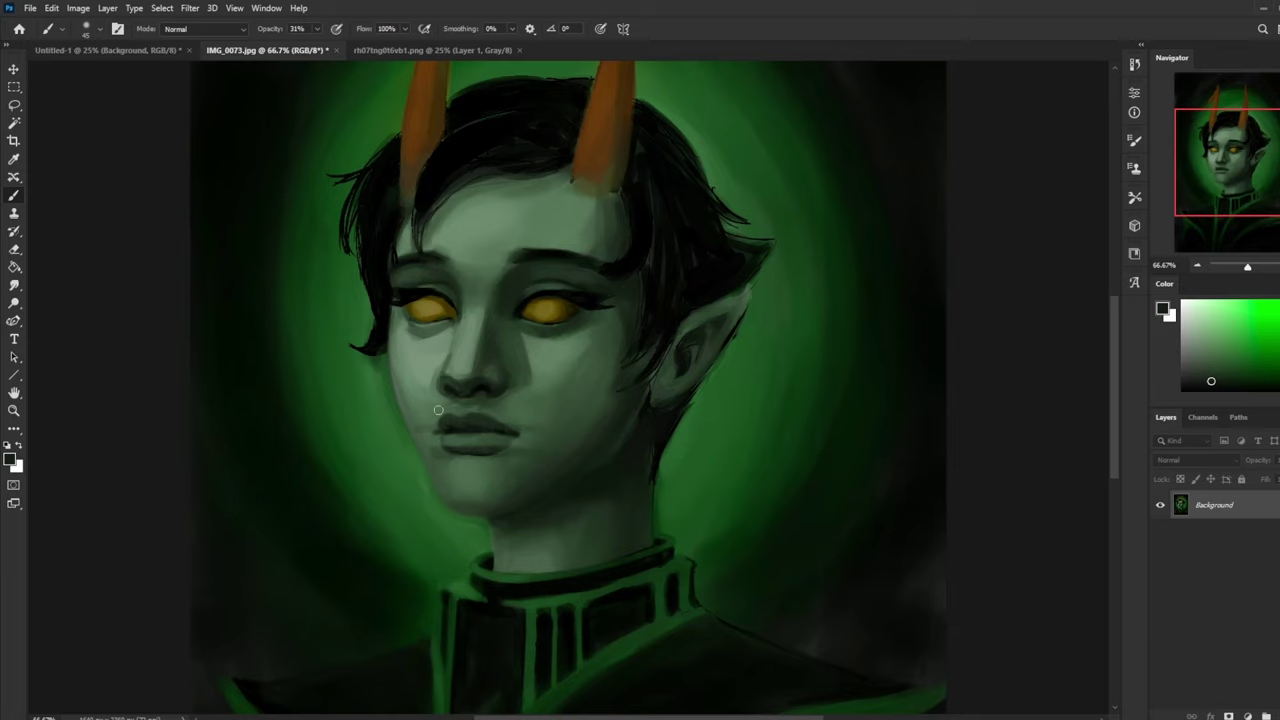
pyautogui.click(15, 286)
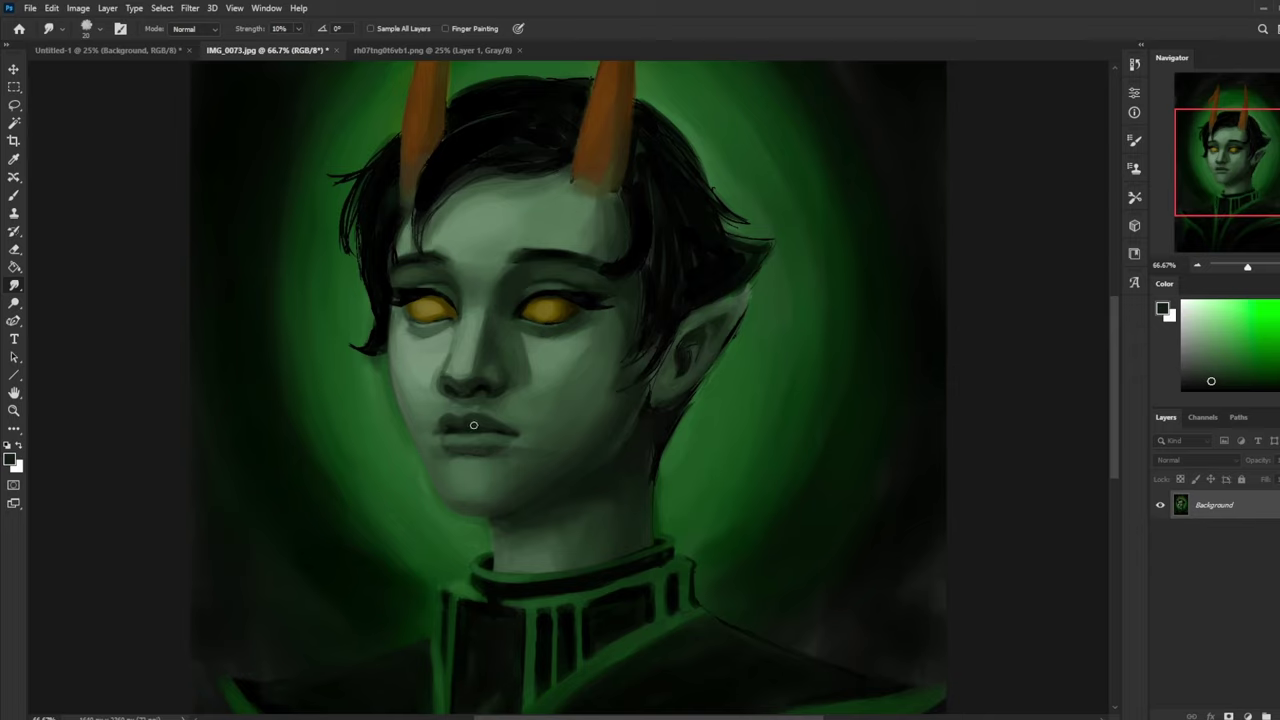
# Step: Darken both lips with a dark green sampled beneath the lower lip, enlarging the brush to 125 and raising opacity to 45%
pyautogui.press('b')
pyautogui.keyDown('alt'); pyautogui.click(478, 458); pyautogui.keyUp('alt')
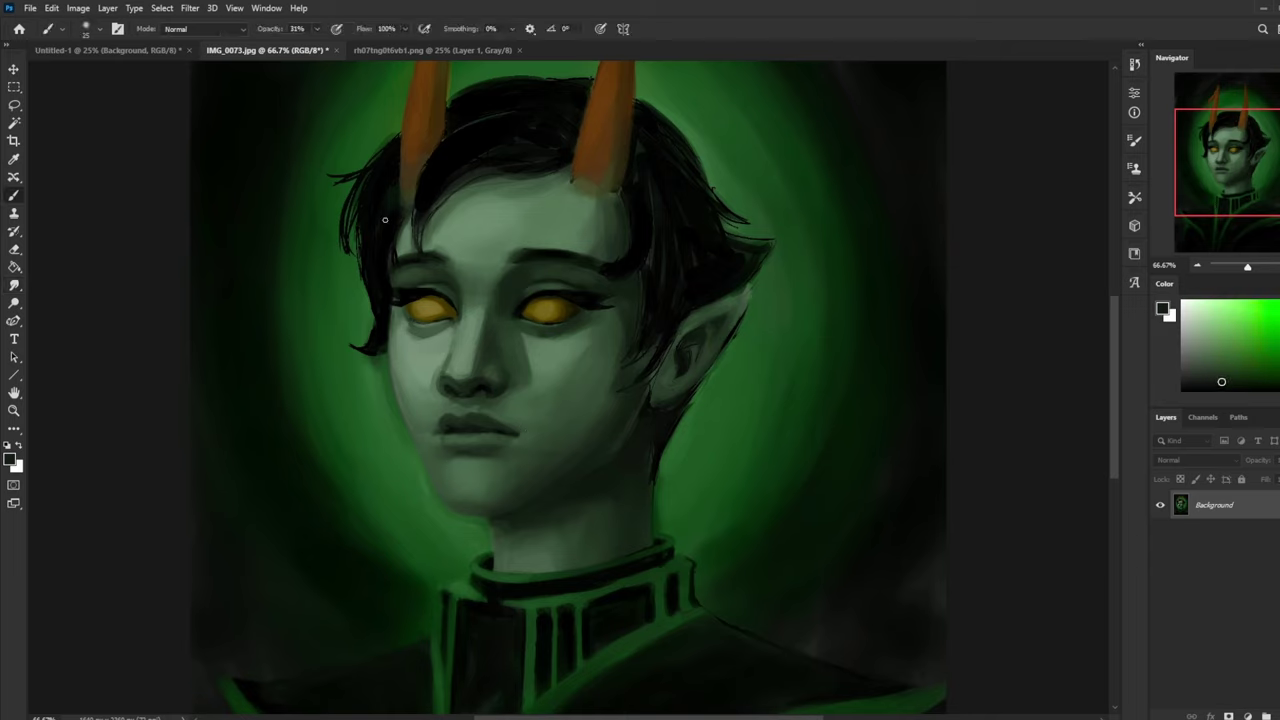
pyautogui.moveTo(465, 453); pyautogui.dragTo(457, 450)
pyautogui.press(']')
pyautogui.press(']')
pyautogui.press(']')
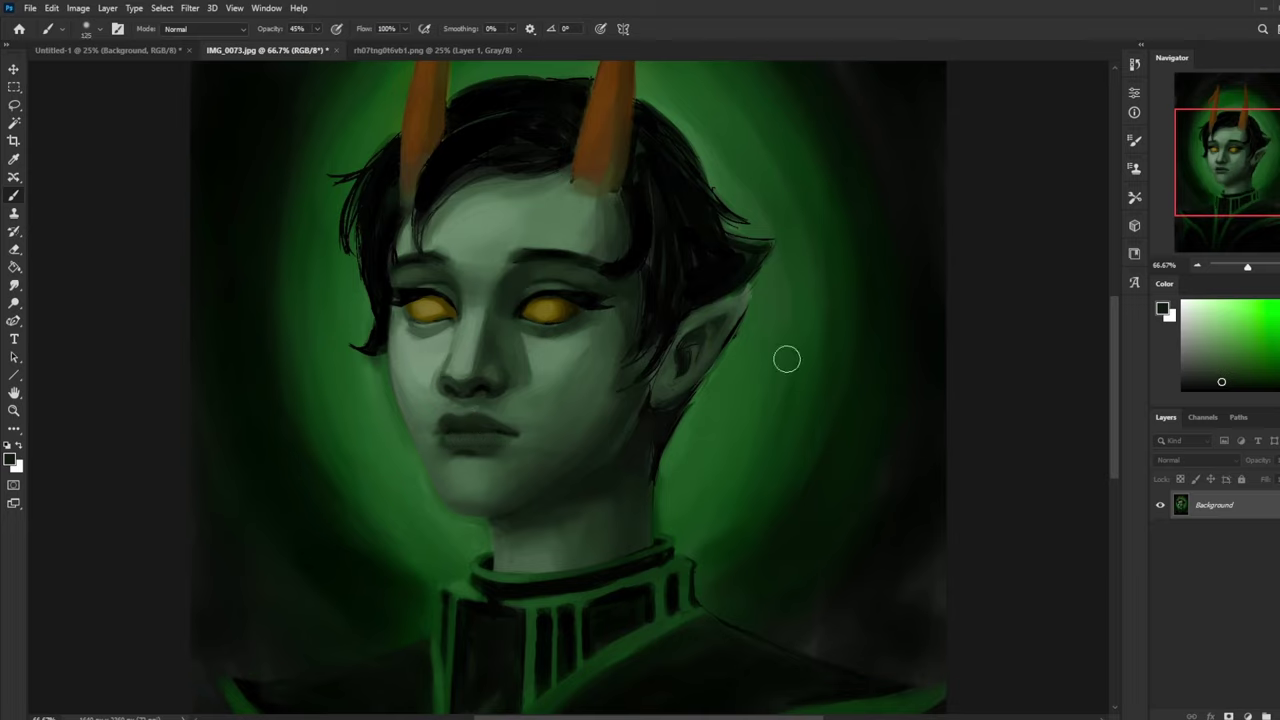
# Step: Define the line between the lips in near-black with a smaller brush and smudge it at 10% strength
pyautogui.press('[')
pyautogui.press('[')
pyautogui.press('[')
pyautogui.click(15, 285)
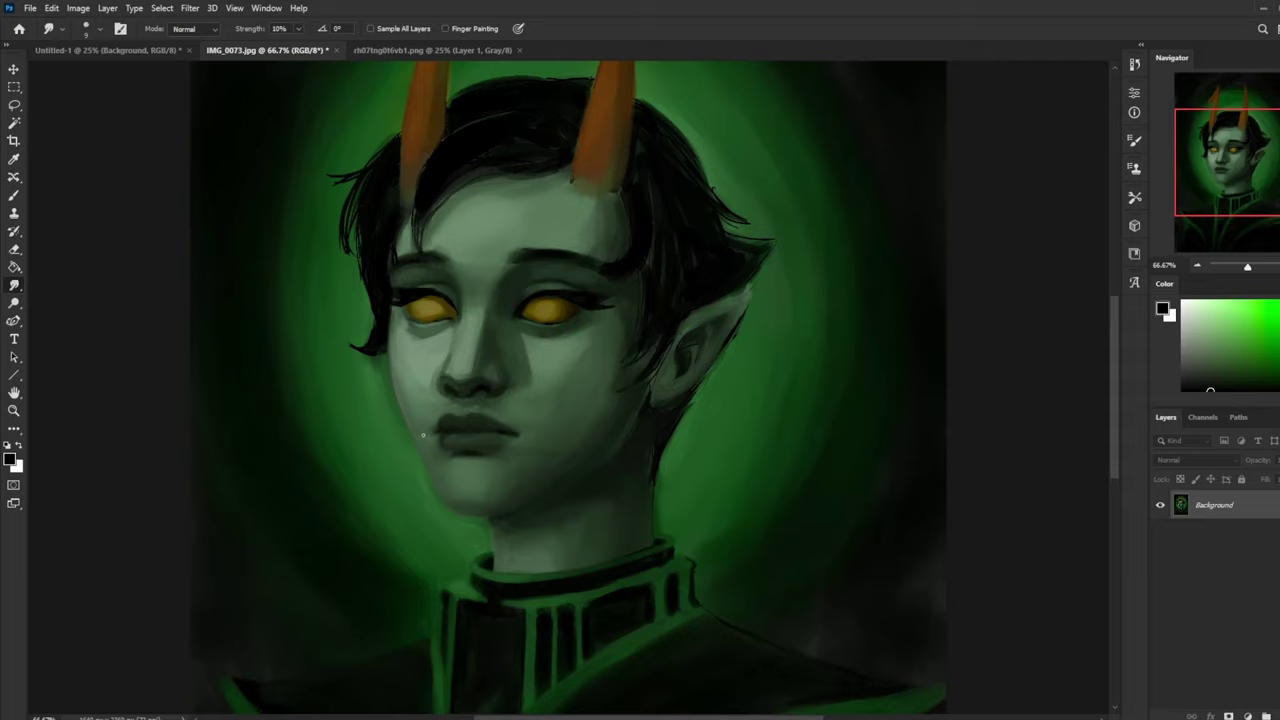
# Step: Clean up the near mouth corner with skin tones sampled beside it, redraw it in sampled dark green and switch to smudging
pyautogui.press('b')
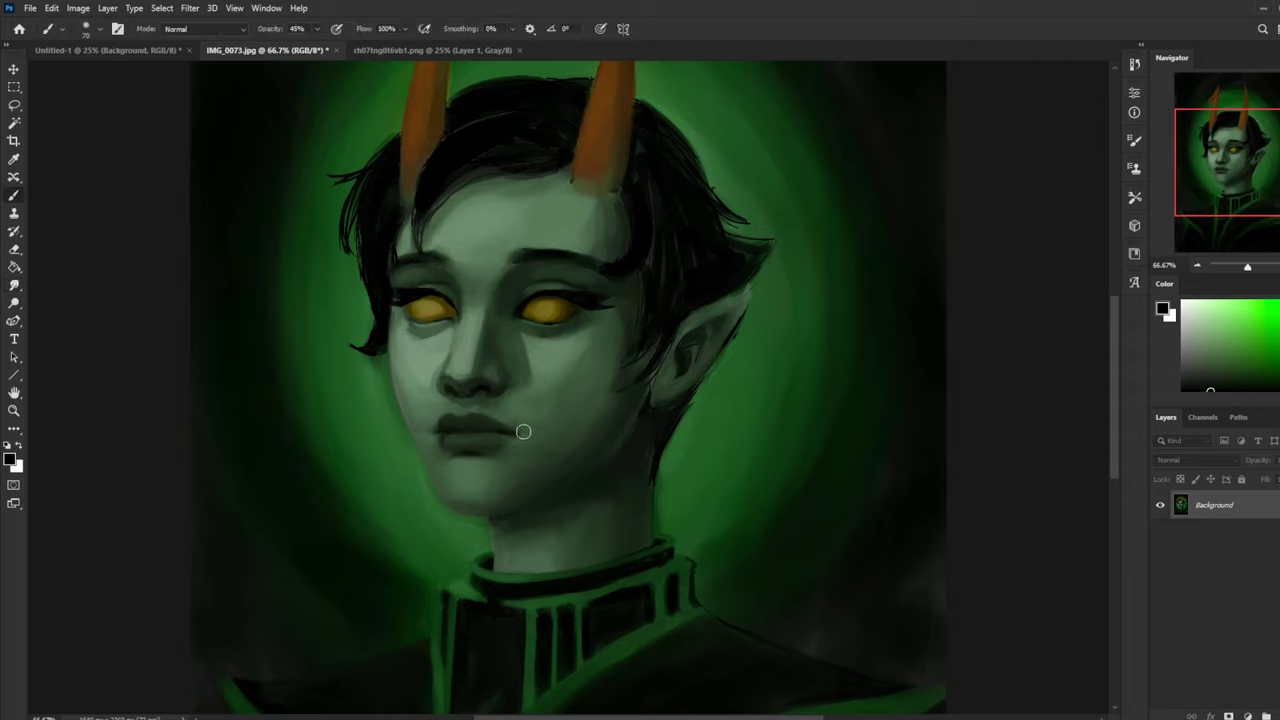
pyautogui.keyDown('alt'); pyautogui.click(524, 458); pyautogui.keyUp('alt')
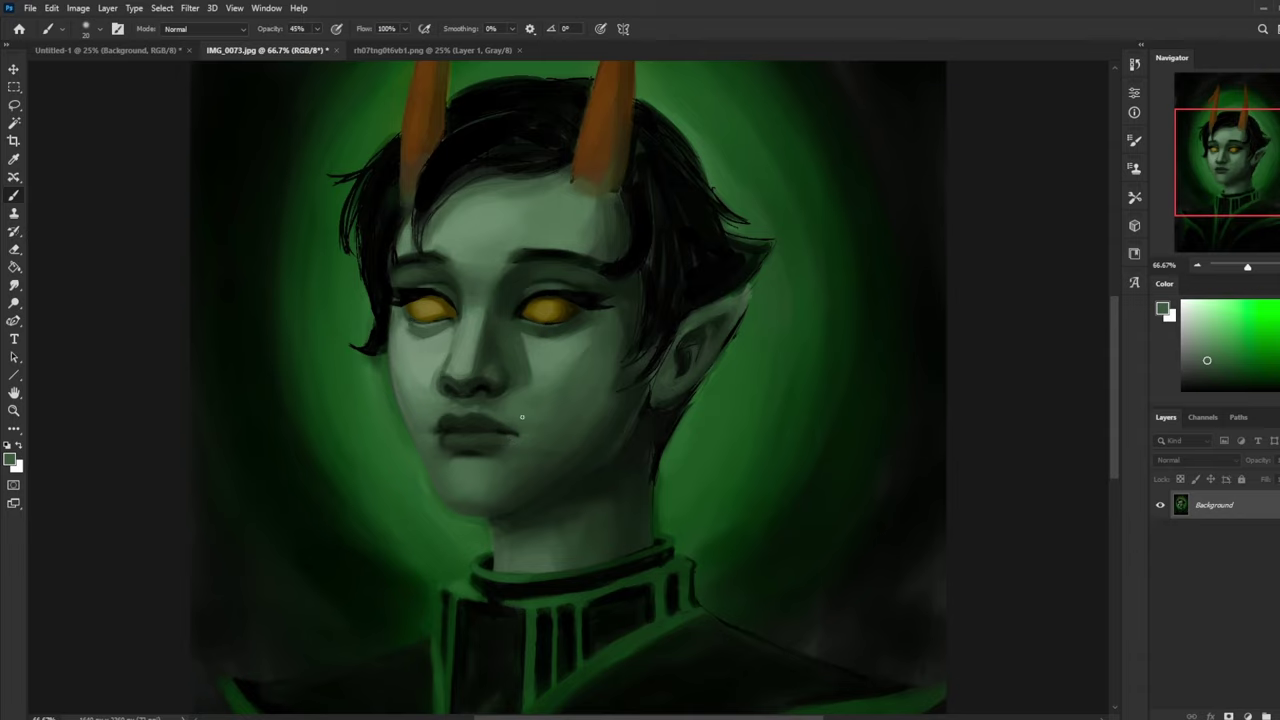
pyautogui.keyDown('alt'); pyautogui.click(518, 414); pyautogui.keyUp('alt')
pyautogui.keyDown('alt'); pyautogui.click(513, 434); pyautogui.keyUp('alt')
pyautogui.click(14, 286)
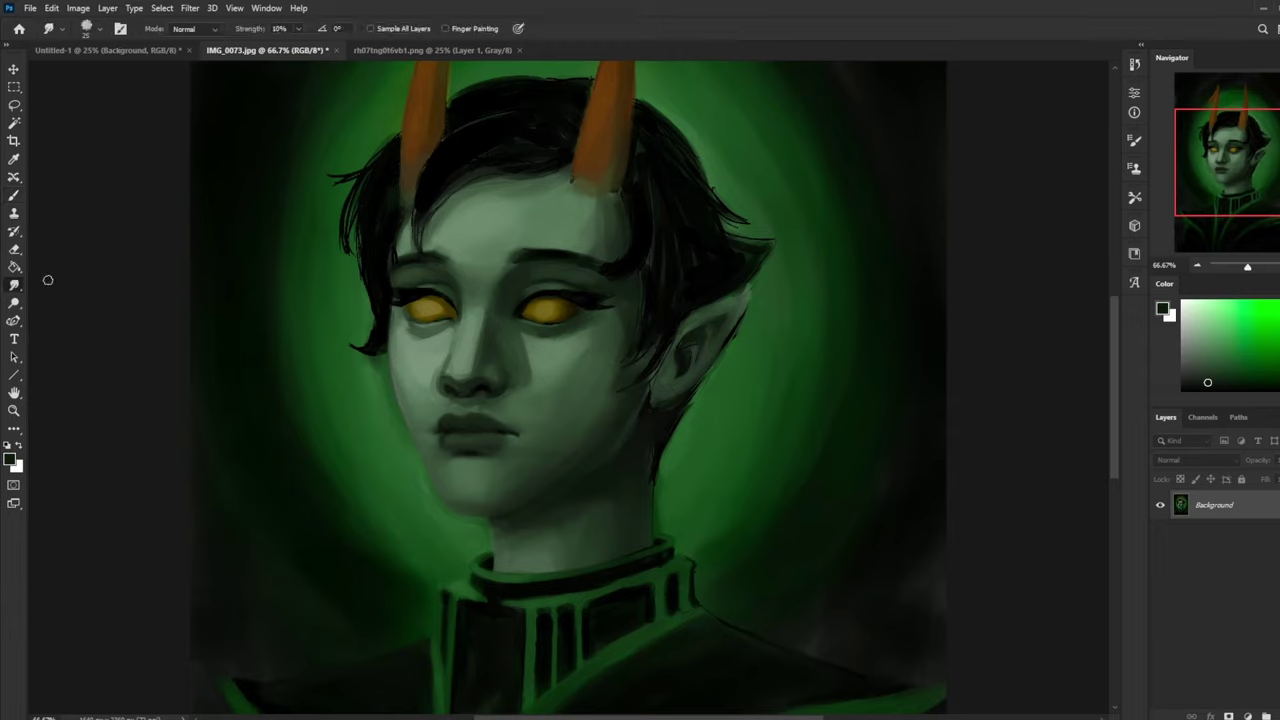
# Step: Smudge the near mouth corner with a smaller brush and deepen the shadow beneath the lower lip with a tone sampled there
pyautogui.press('[')
pyautogui.press('[')
pyautogui.press('b')
pyautogui.keyDown('alt'); pyautogui.click(508, 462); pyautogui.keyUp('alt')
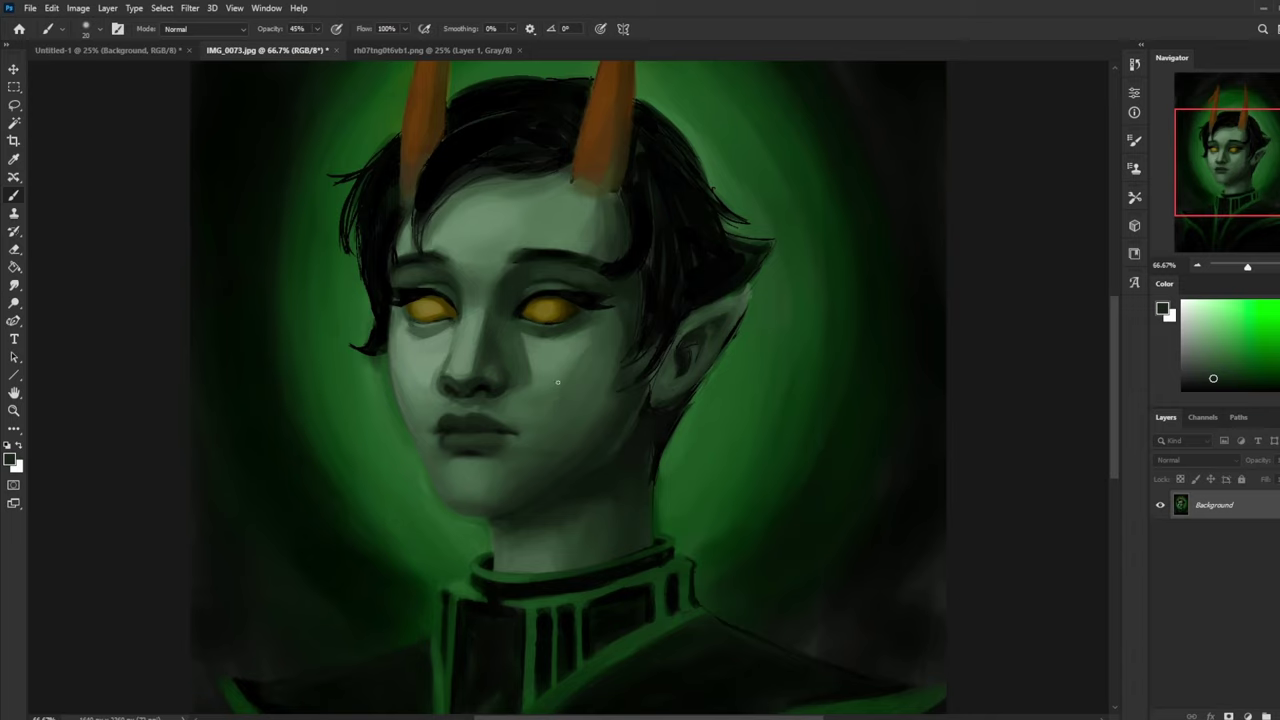
# Step: Shade the lips with a sampled dark tone using the size 500 brush preset reduced to 125–150, and smudge at 10% strength
pyautogui.rightClick(558, 382)
pyautogui.click(606, 349)
pyautogui.click(1028, 362)
pyautogui.keyDown('alt'); pyautogui.click(491, 418); pyautogui.keyUp('alt')
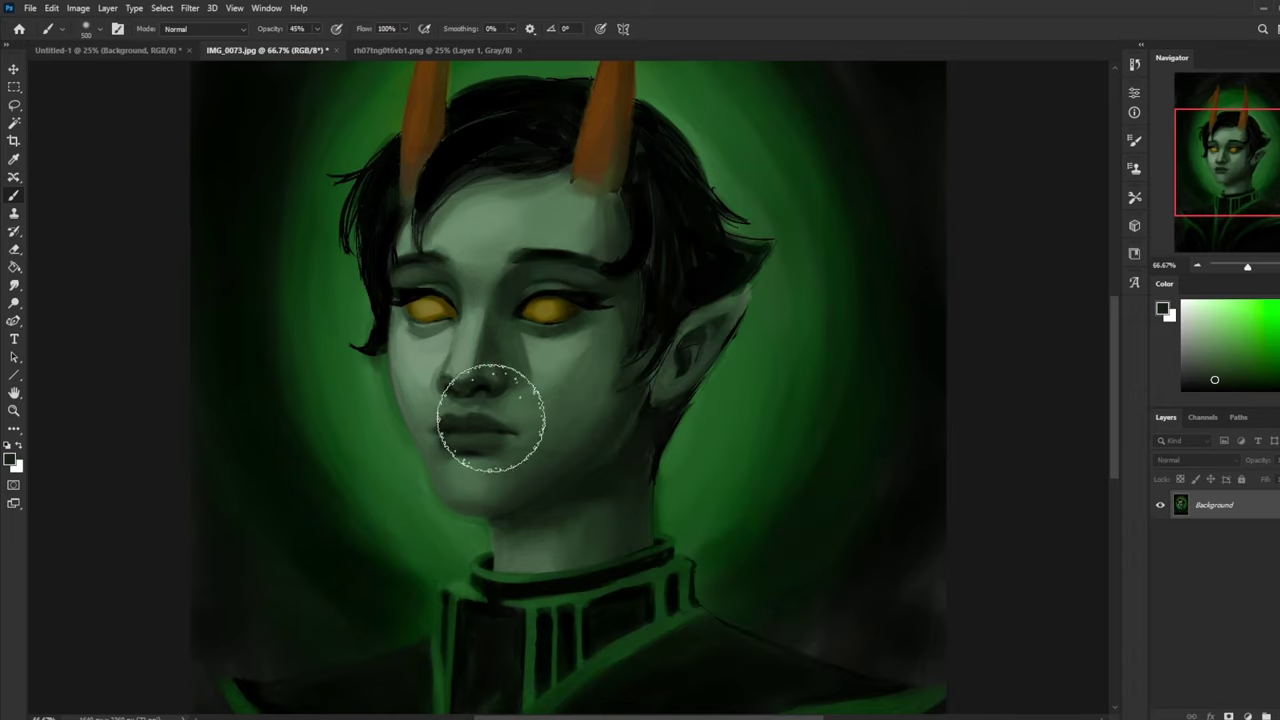
pyautogui.press('[')
pyautogui.press('[')
pyautogui.press('[')
pyautogui.press('[')
pyautogui.press('[')
pyautogui.press('[')
pyautogui.press('[')
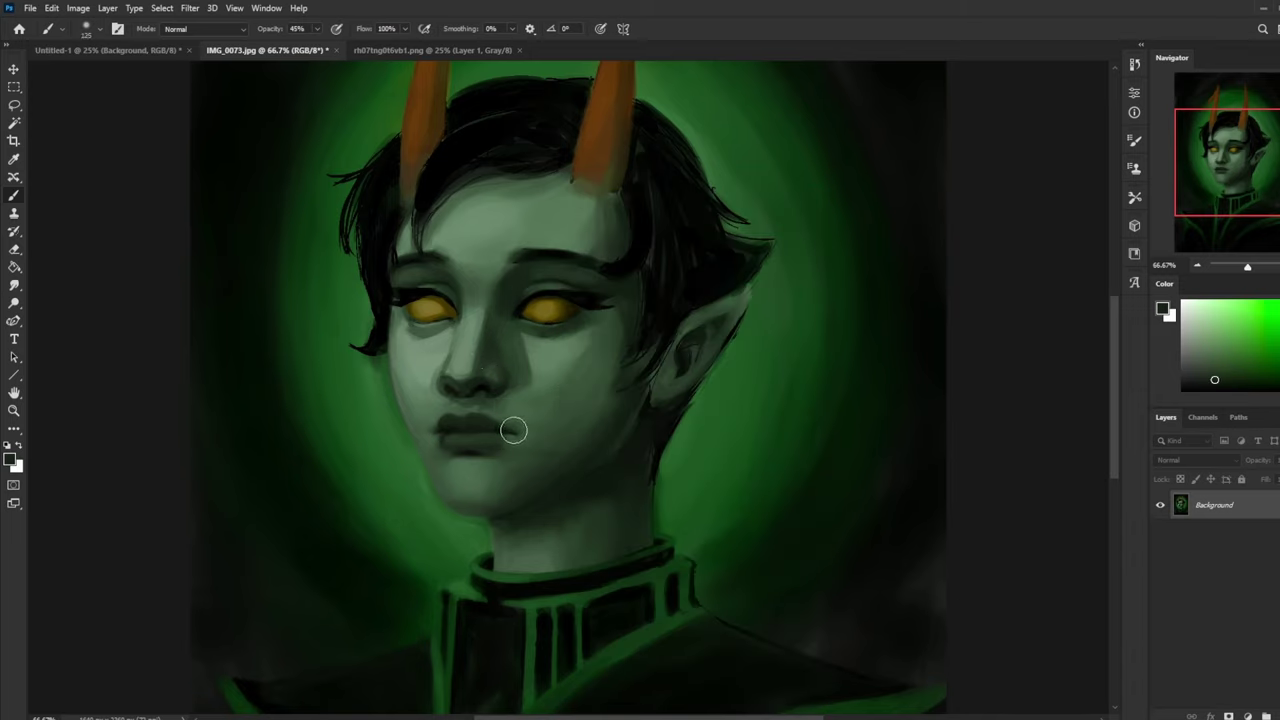
pyautogui.press('[')
pyautogui.press('[')
pyautogui.press(']')
pyautogui.press(']')
pyautogui.press(']')
pyautogui.hotkey('ctrl', '-')
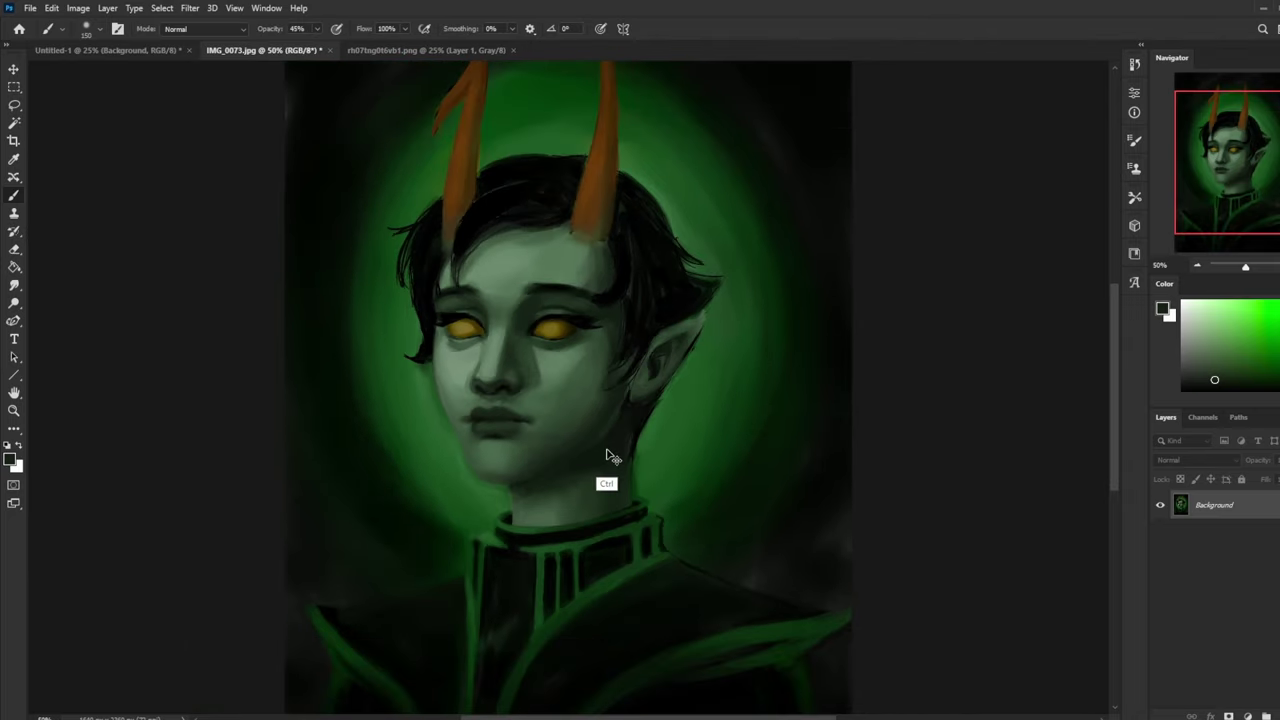
pyautogui.click(14, 286)
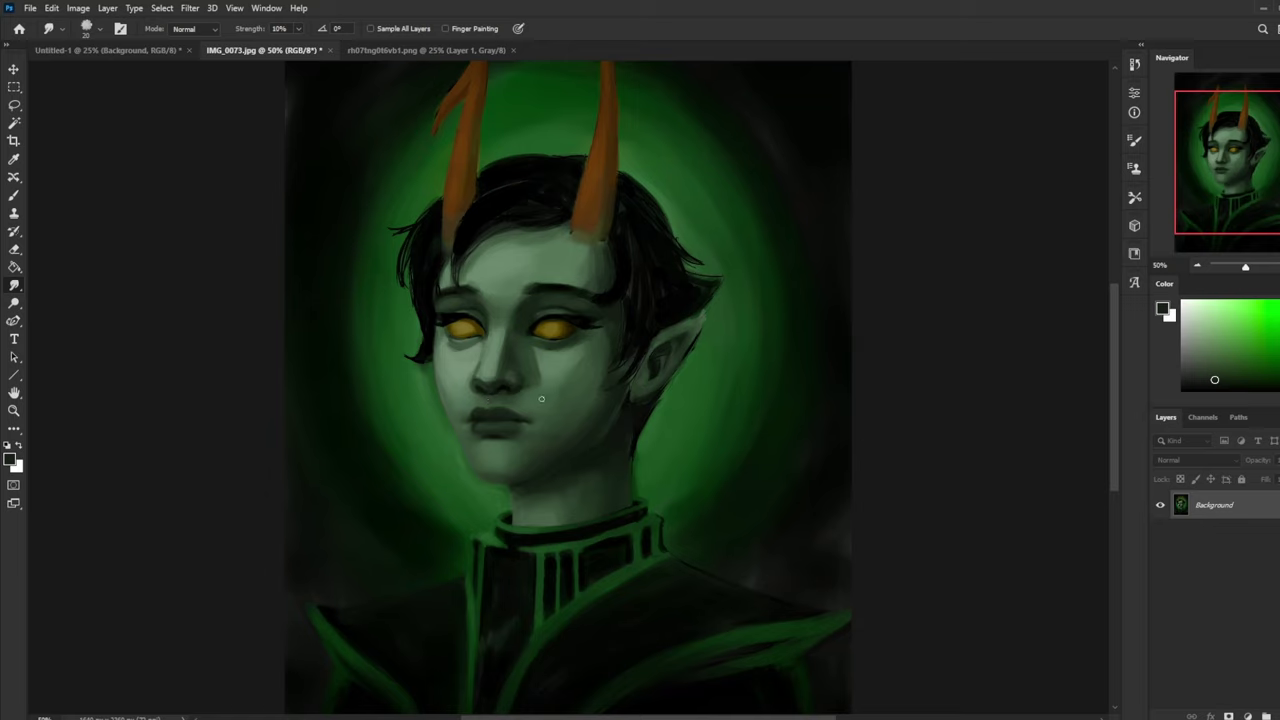
# Step: Paint a highlight above the upper lip with light green sampled from the cheek using a reduced brush, and smudge it at 10% strength
pyautogui.press('b')
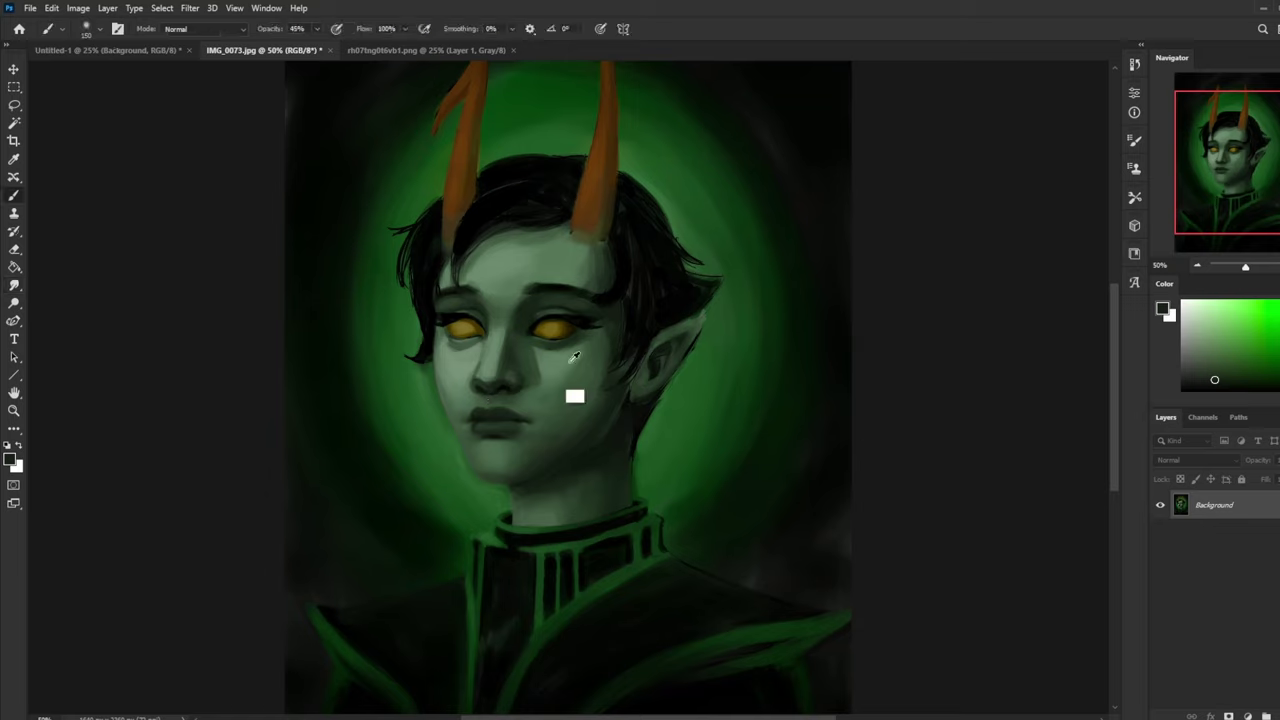
pyautogui.keyDown('alt'); pyautogui.click(458, 364); pyautogui.keyUp('alt')
pyautogui.press('[')
pyautogui.press('[')
pyautogui.press('[')
pyautogui.press('[')
pyautogui.press('[')
pyautogui.press('[')
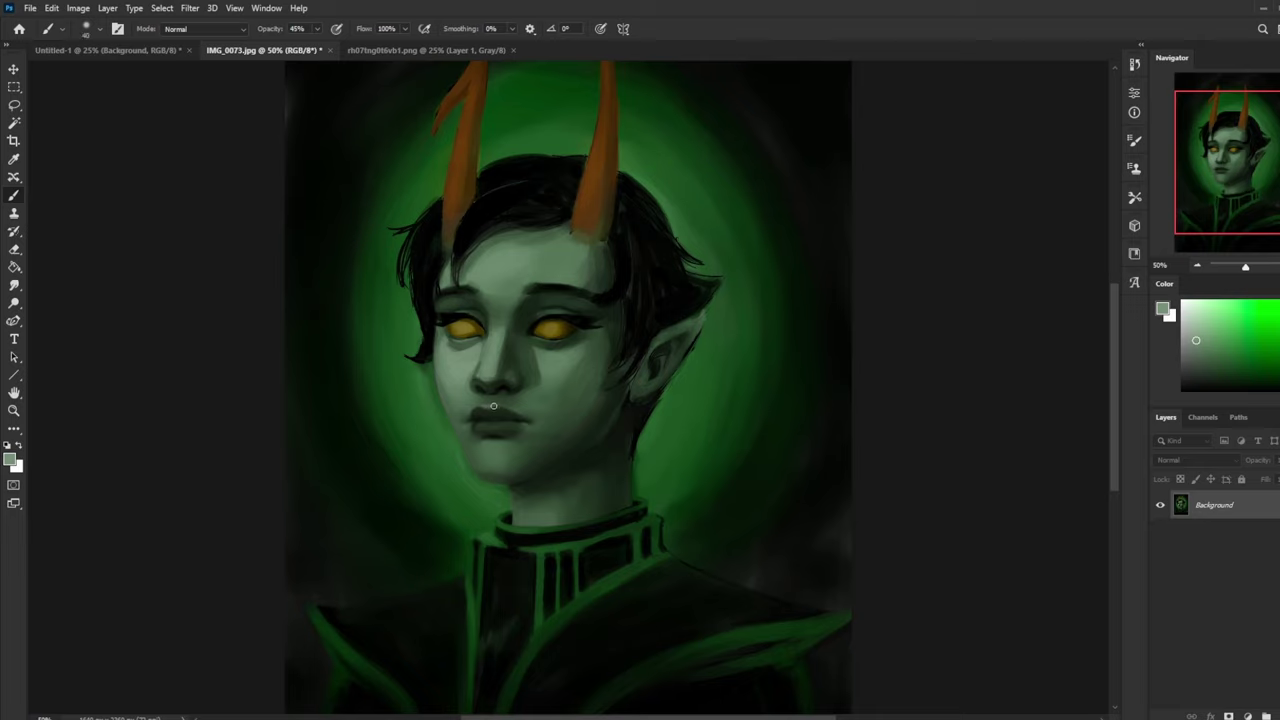
pyautogui.moveTo(487, 403); pyautogui.dragTo(490, 404)
pyautogui.press(']')
pyautogui.press(']')
pyautogui.click(17, 289)
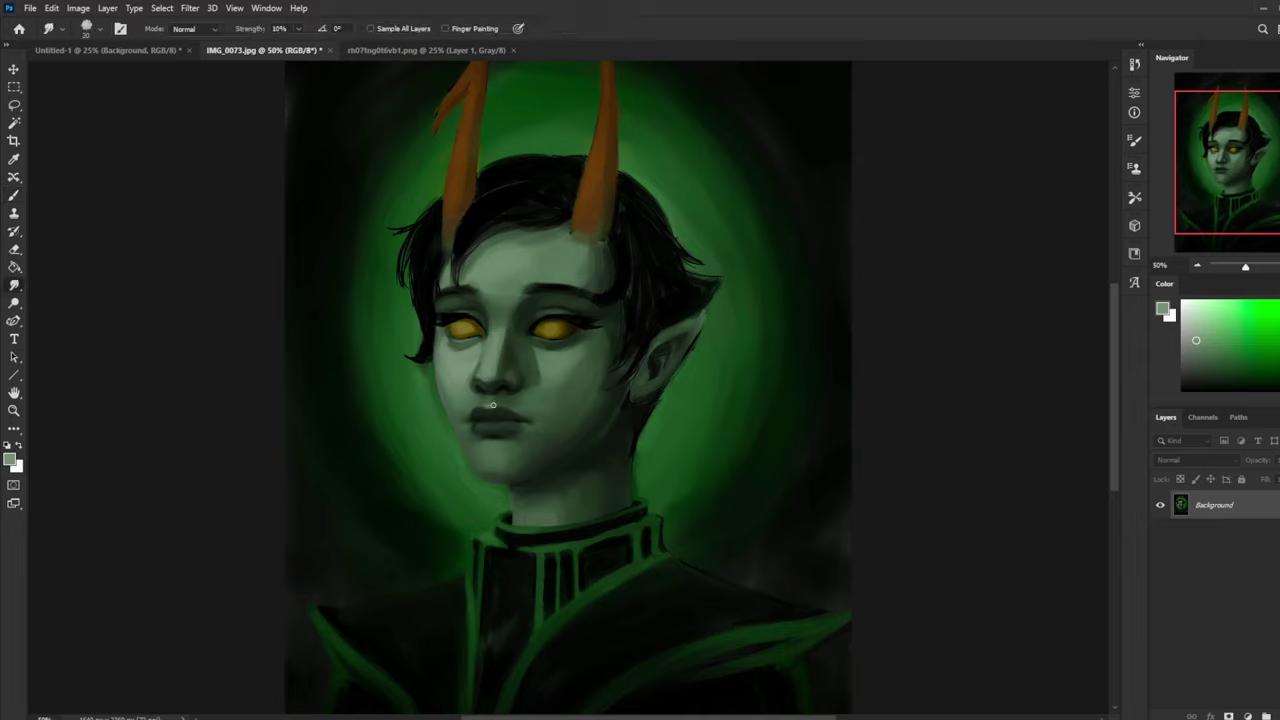
# Step: Refine the lips and their edges with mid-green skin tones and a dark lip shade sampled nearby, using the size 90 brush at 45% opacity
pyautogui.press('b')
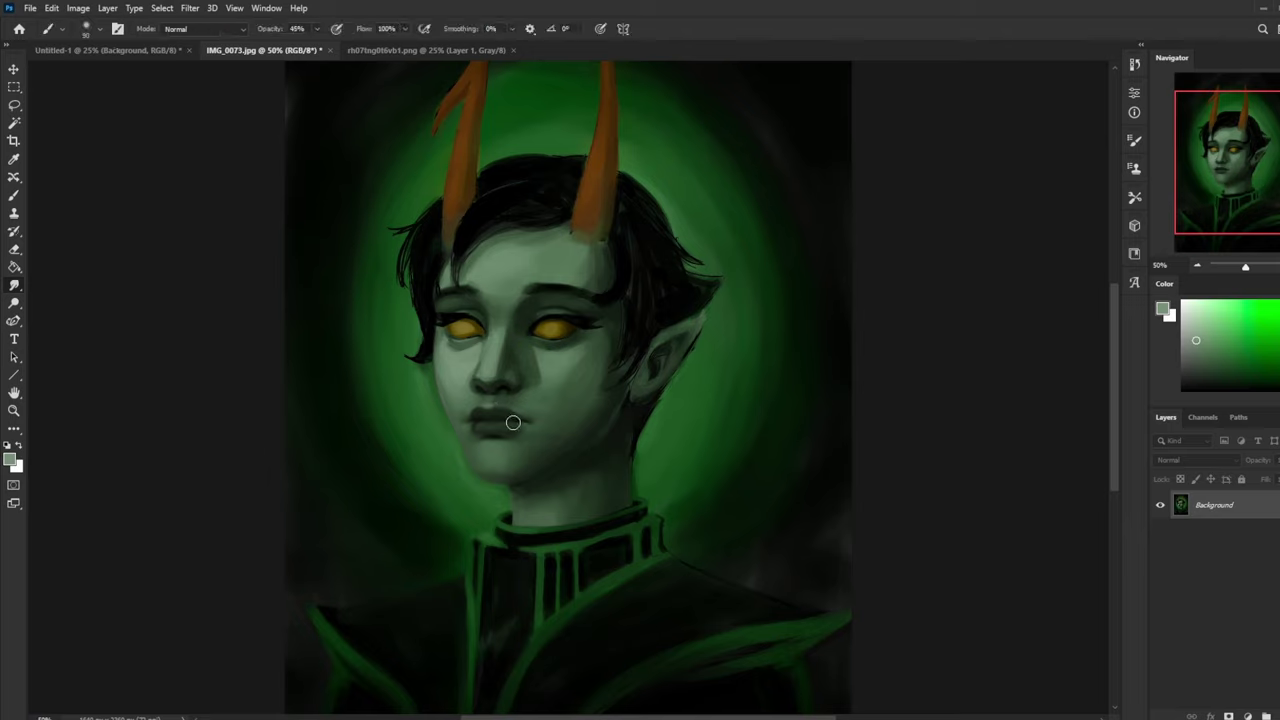
pyautogui.keyDown('alt'); pyautogui.click(472, 428); pyautogui.keyUp('alt')
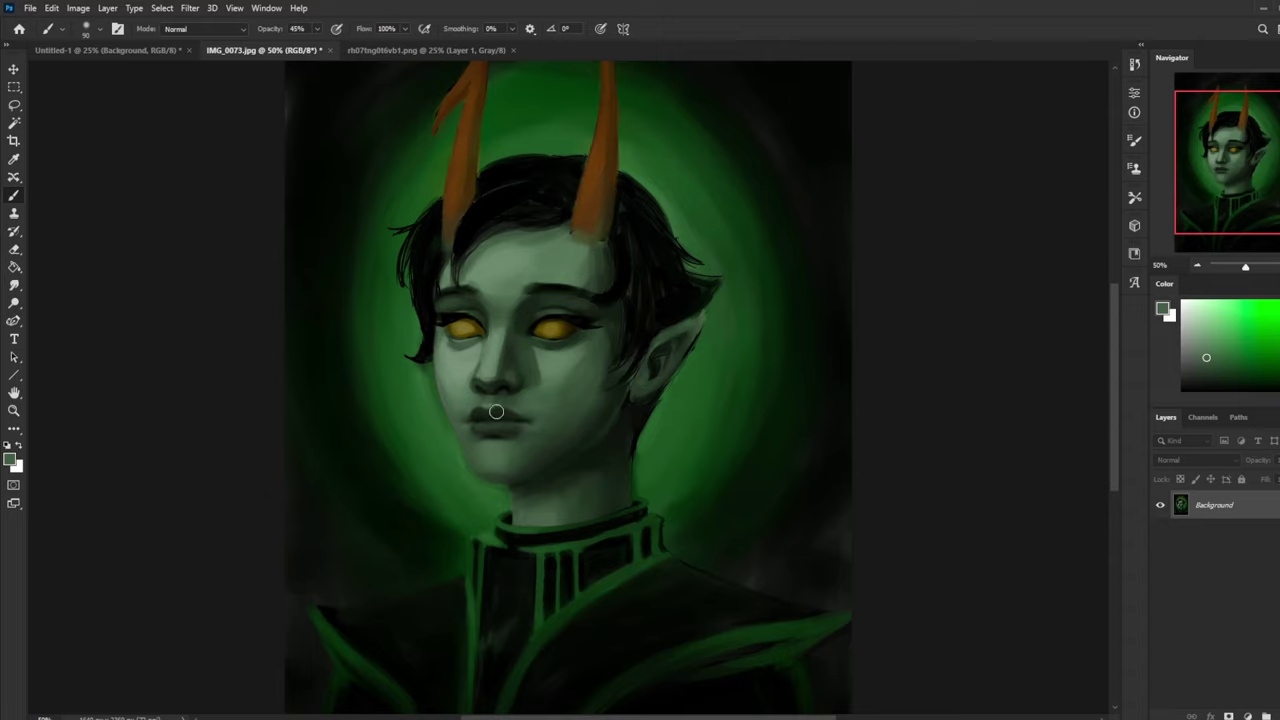
pyautogui.keyDown('alt'); pyautogui.click(549, 371); pyautogui.keyUp('alt')
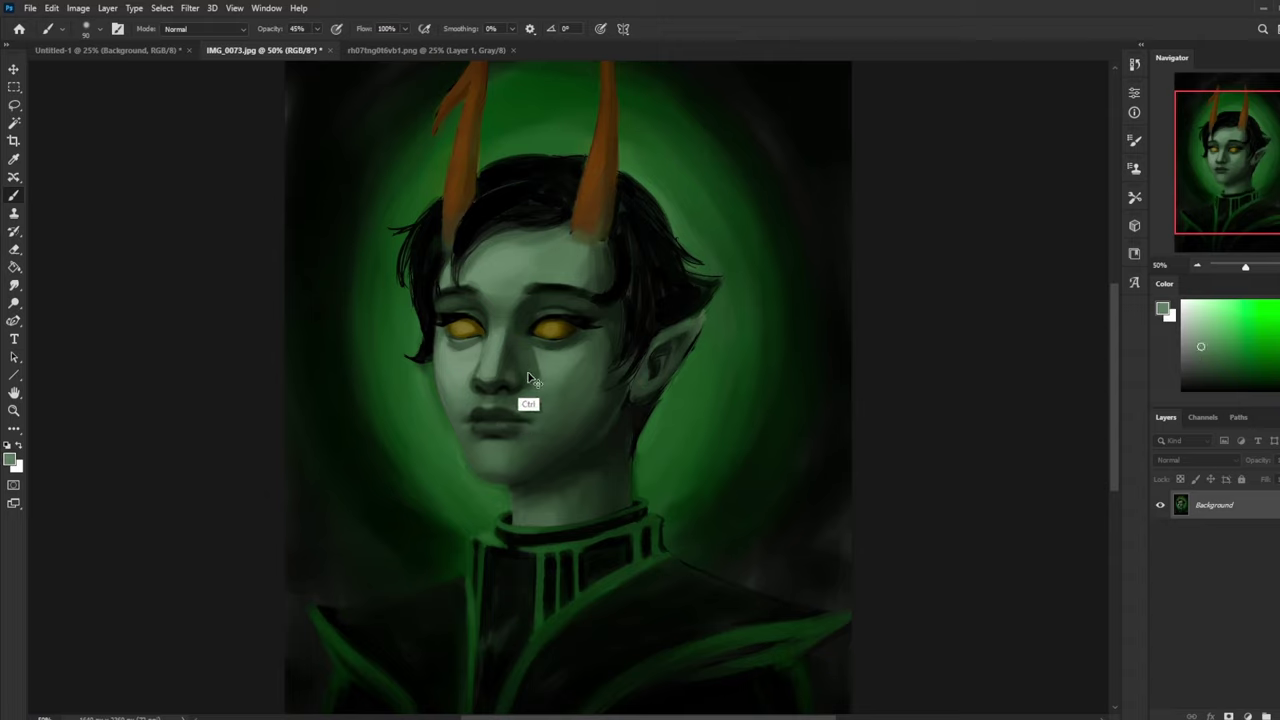
pyautogui.keyDown('alt'); pyautogui.click(474, 449); pyautogui.keyUp('alt')
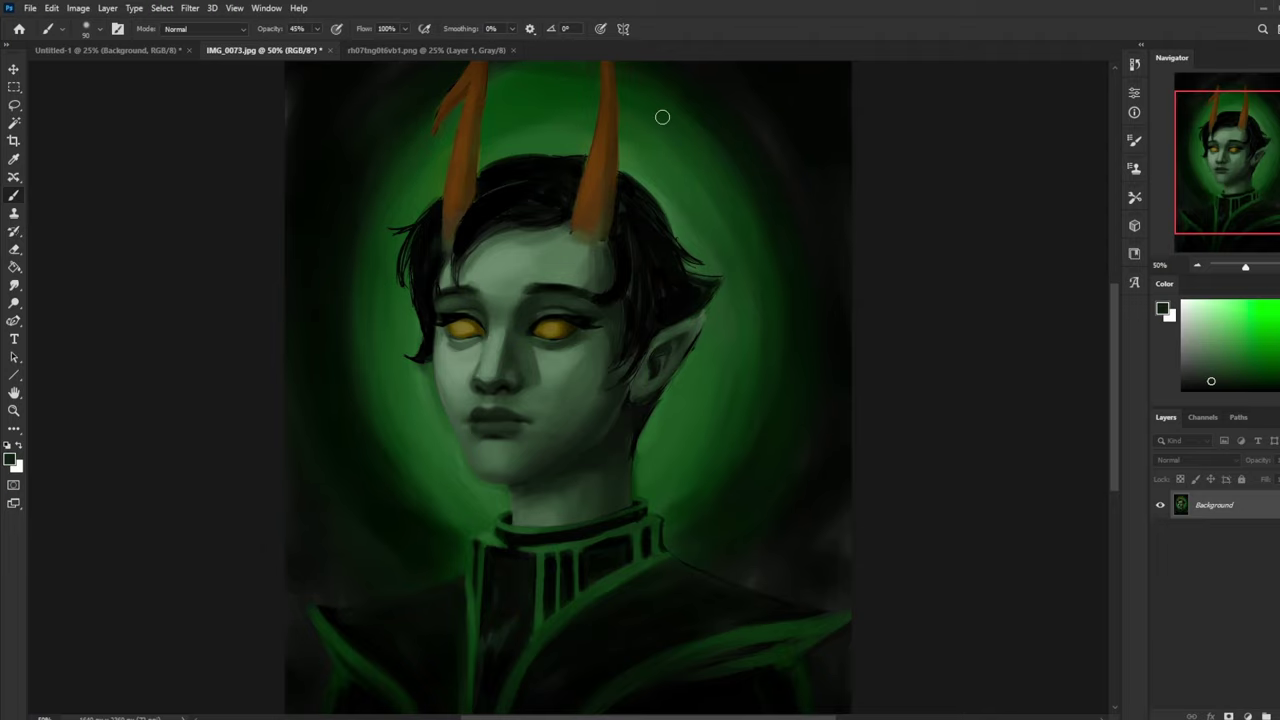
pyautogui.hotkey('ctrl', 'a')
pyautogui.hotkey('ctrl', '+')
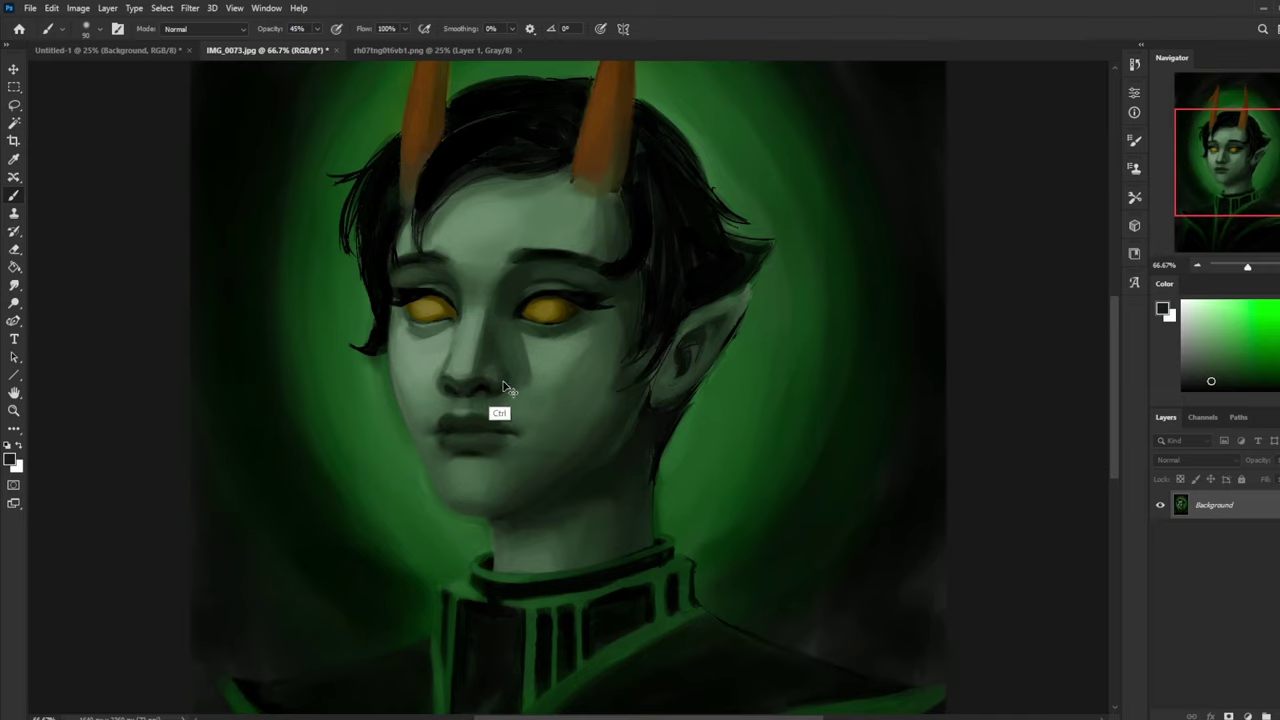
# Step: Paste the edited green portrait as a new layer above the file's original state from the history, and compare both versions
pyautogui.keyDown('alt'); pyautogui.click(439, 432); pyautogui.keyUp('alt')
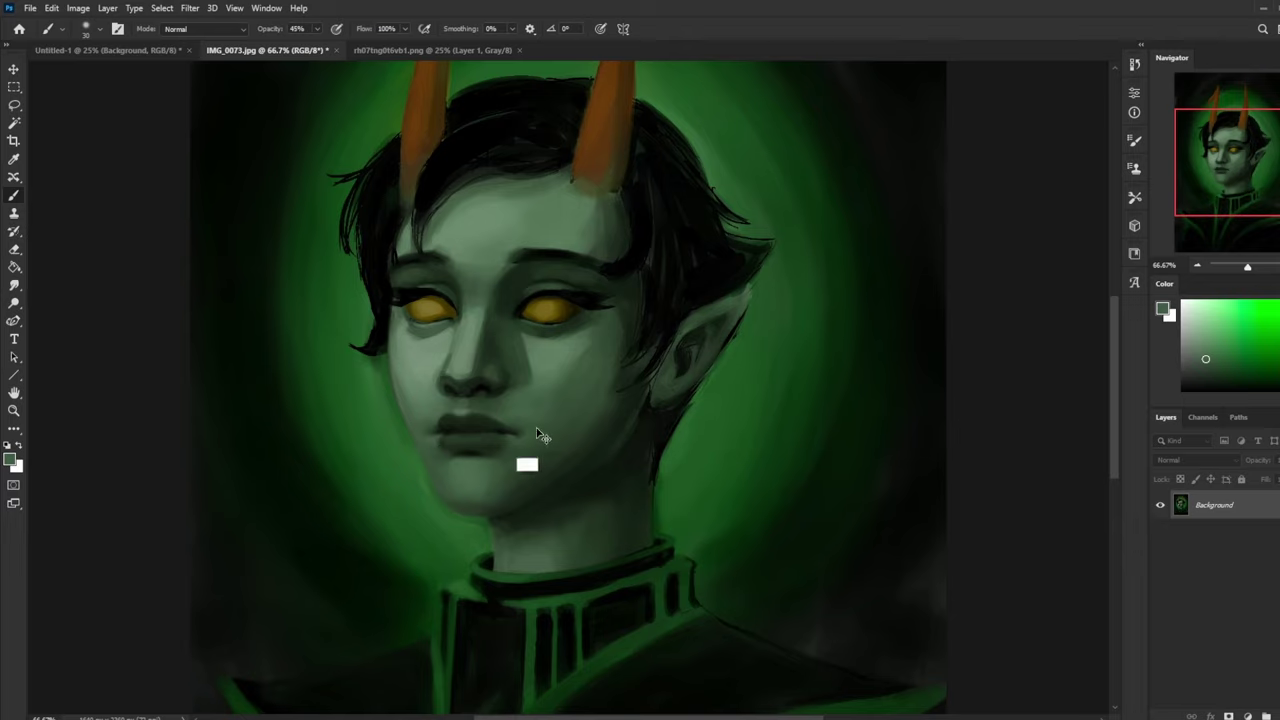
pyautogui.hotkey('ctrl', 'a')
pyautogui.press('ctrl')
pyautogui.click(1134, 64)
pyautogui.moveTo(1116, 555); pyautogui.dragTo(1116, 122)
pyautogui.click(1062, 86)
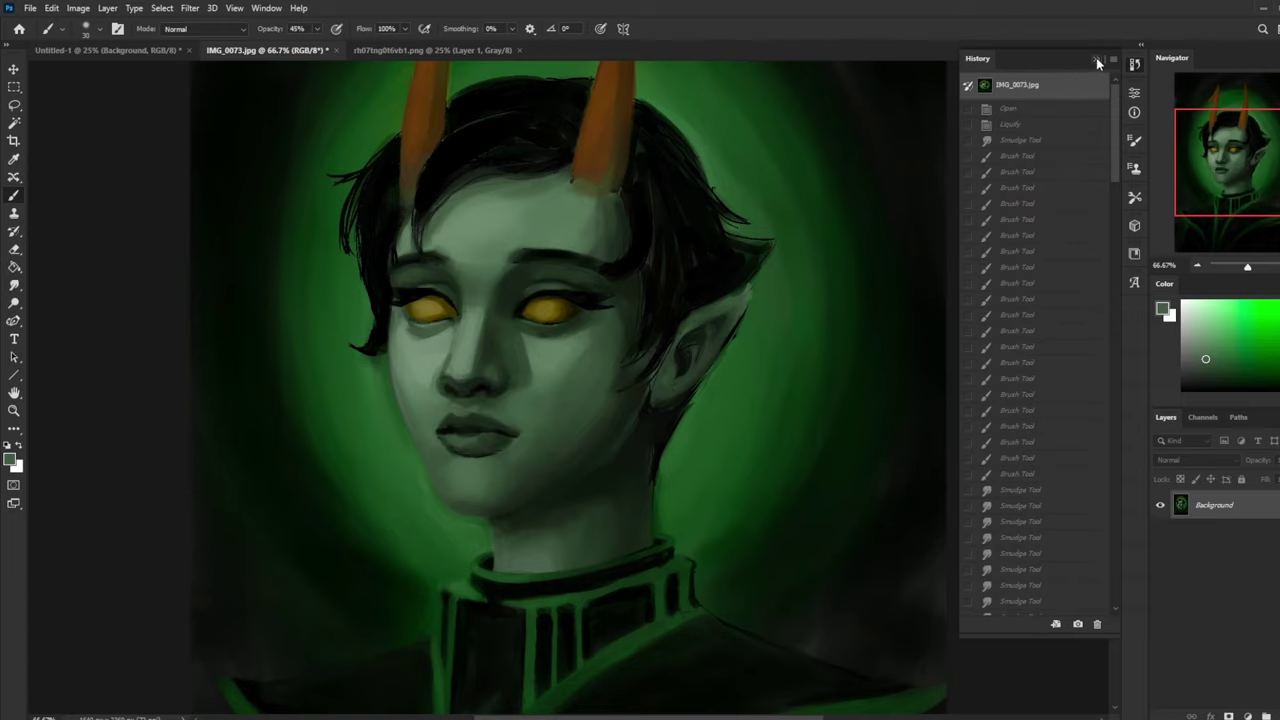
pyautogui.click(1096, 58)
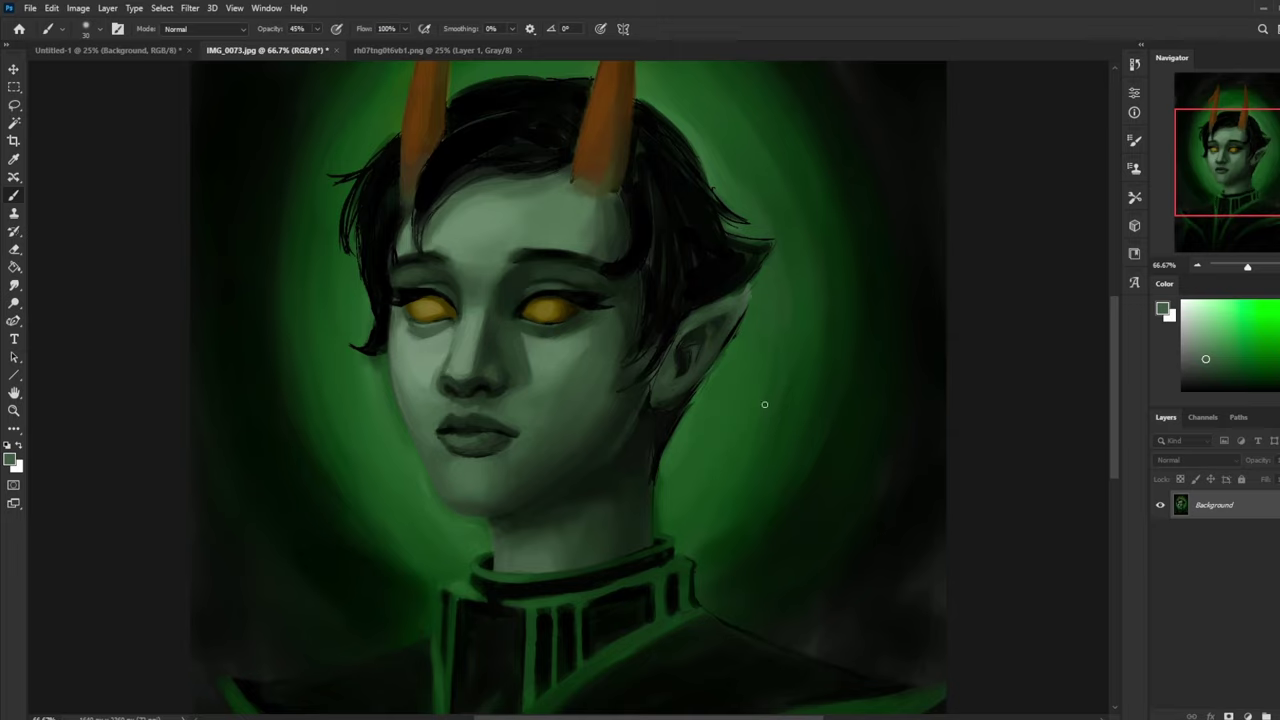
pyautogui.moveTo(770, 412); pyautogui.dragTo(764, 404)
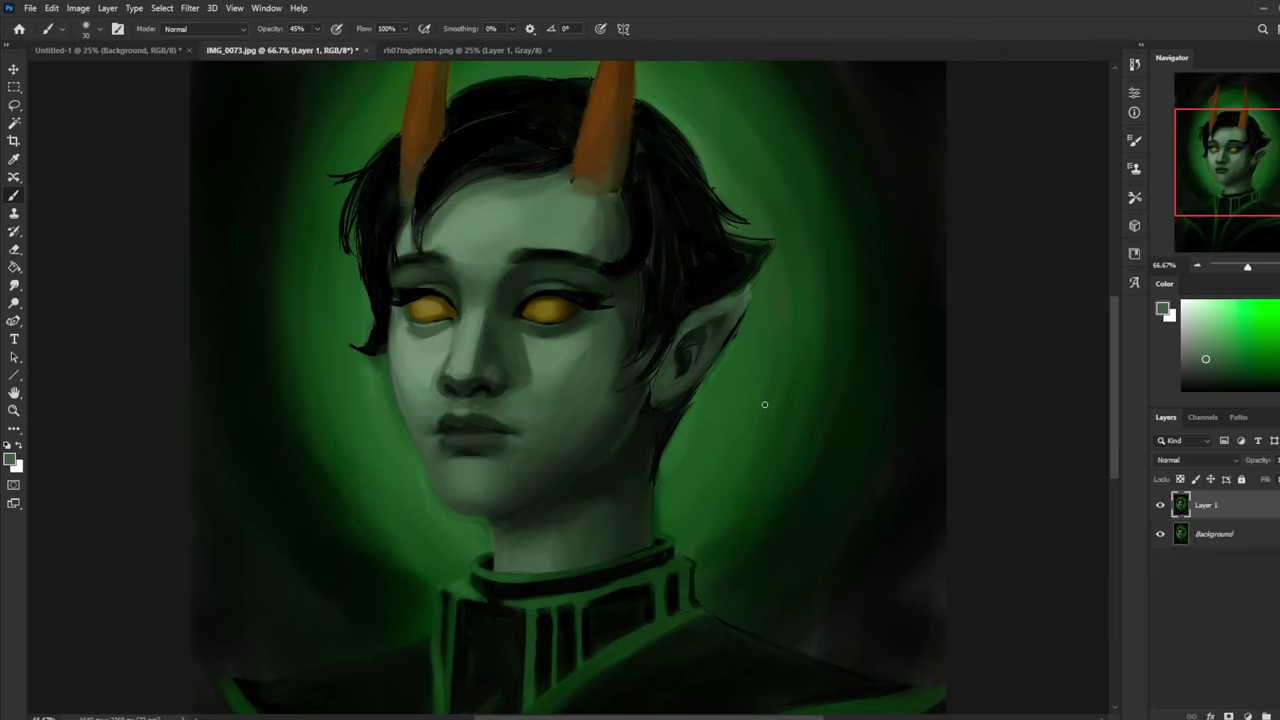
pyautogui.click(1161, 507)
pyautogui.click(1161, 507)
# Step: Open the grayscale portrait rh07tng0t6vb1.png in the Liquify filter and ready the Forward Warp tool at the mouth
pyautogui.click(430, 50)
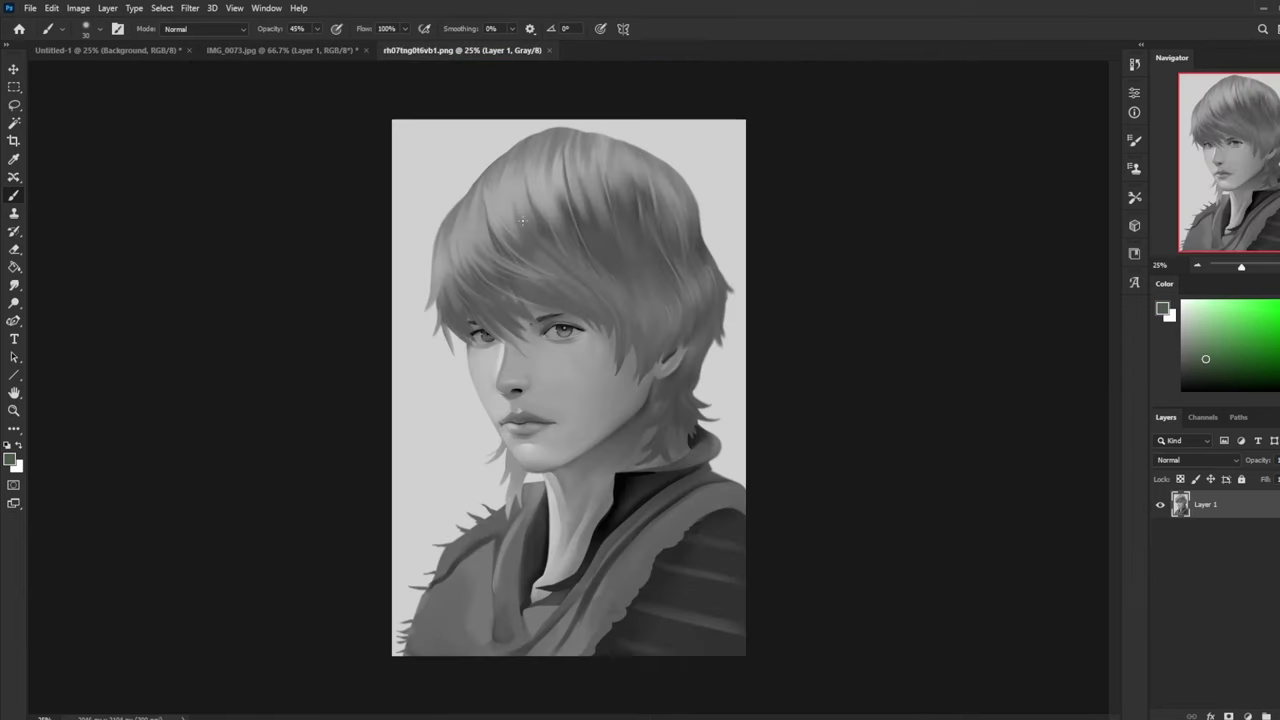
pyautogui.press('z')
pyautogui.moveTo(424, 362); pyautogui.dragTo(666, 457)
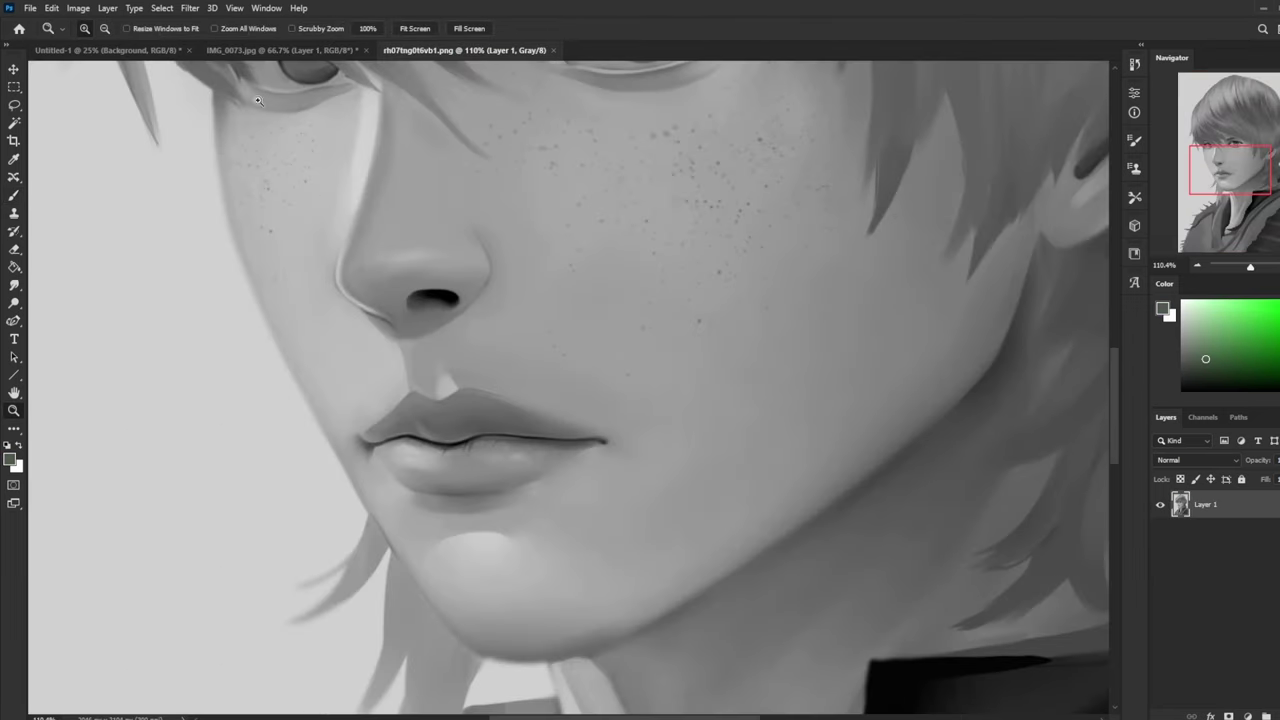
pyautogui.click(188, 8)
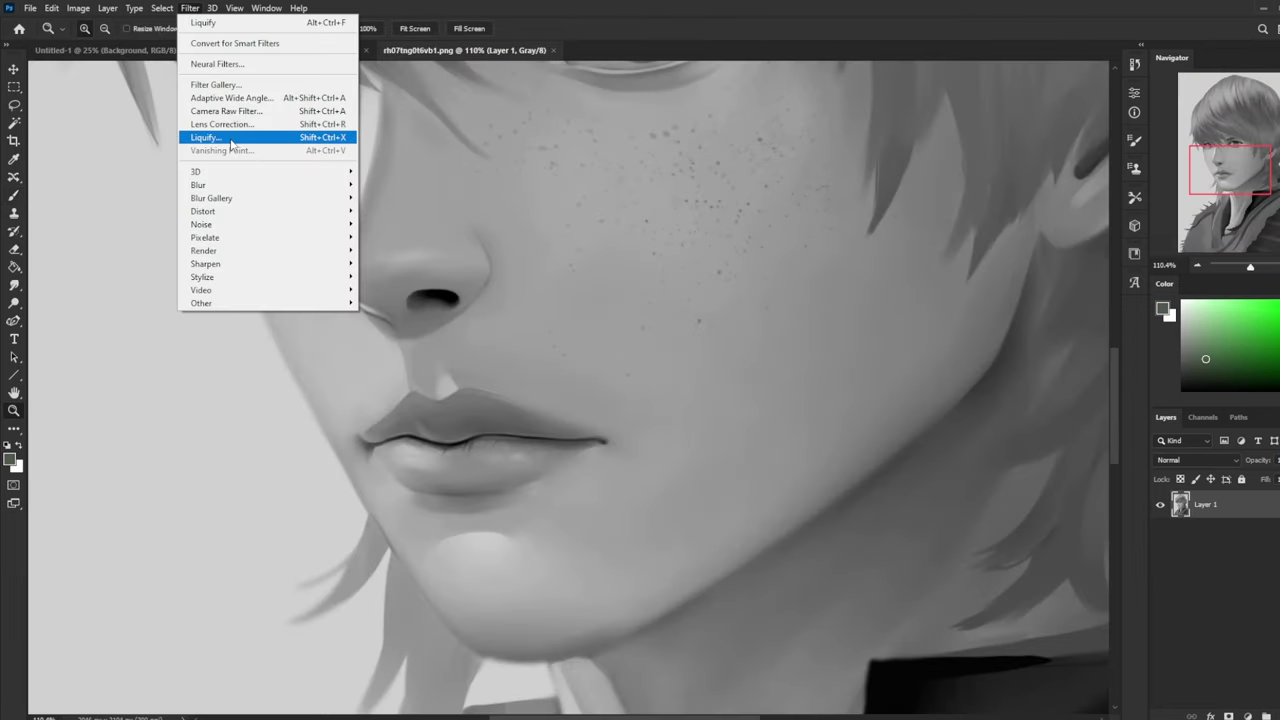
pyautogui.click(231, 140)
pyautogui.click(760, 303)
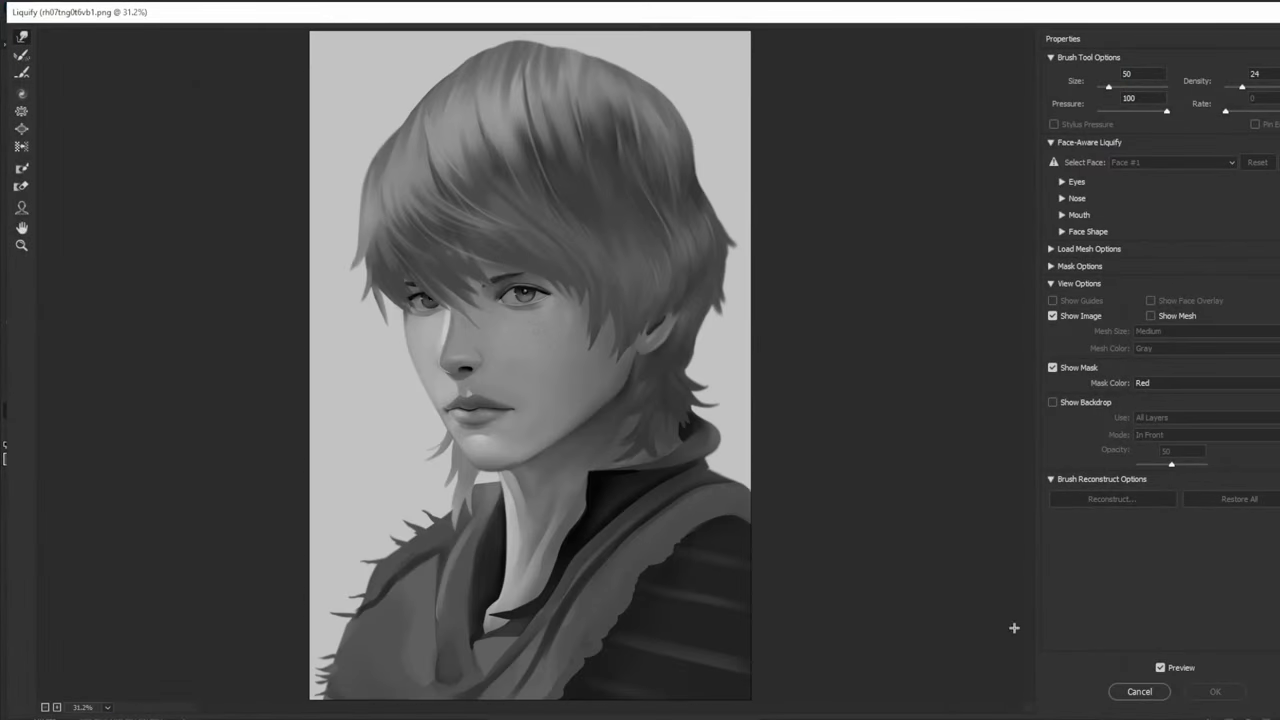
pyautogui.press('z')
pyautogui.moveTo(417, 364); pyautogui.dragTo(537, 450)
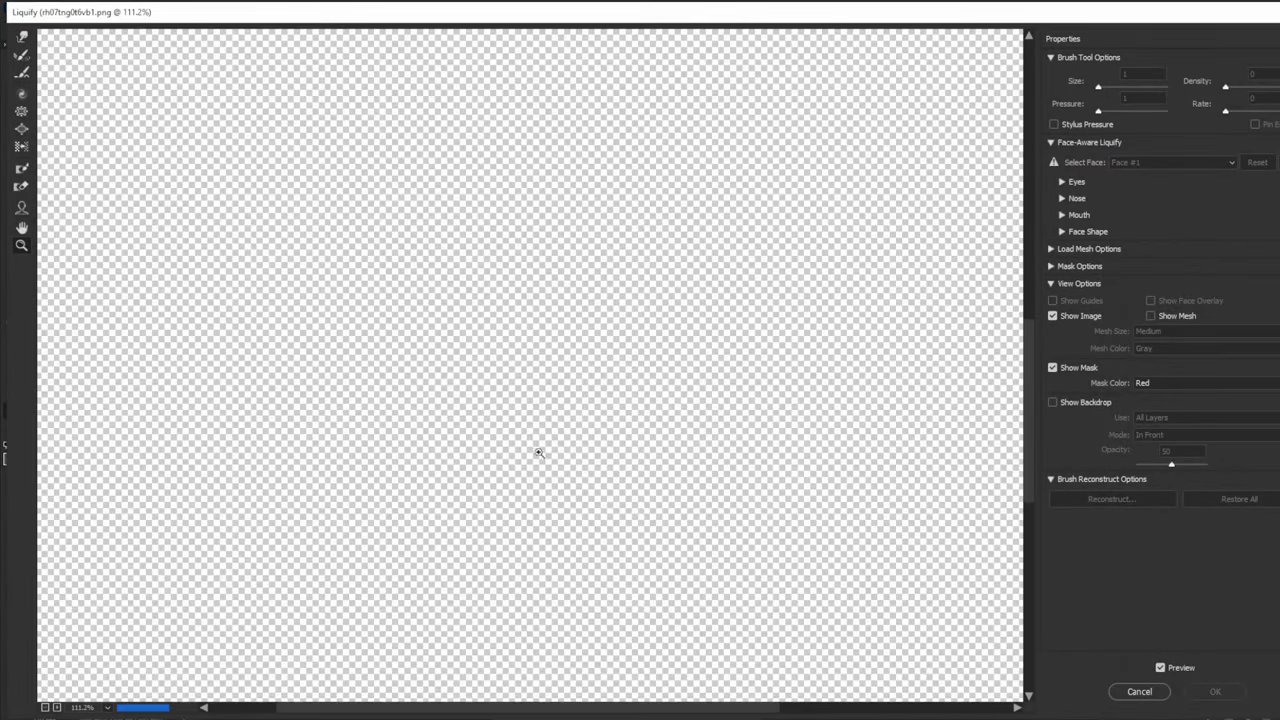
pyautogui.click(26, 36)
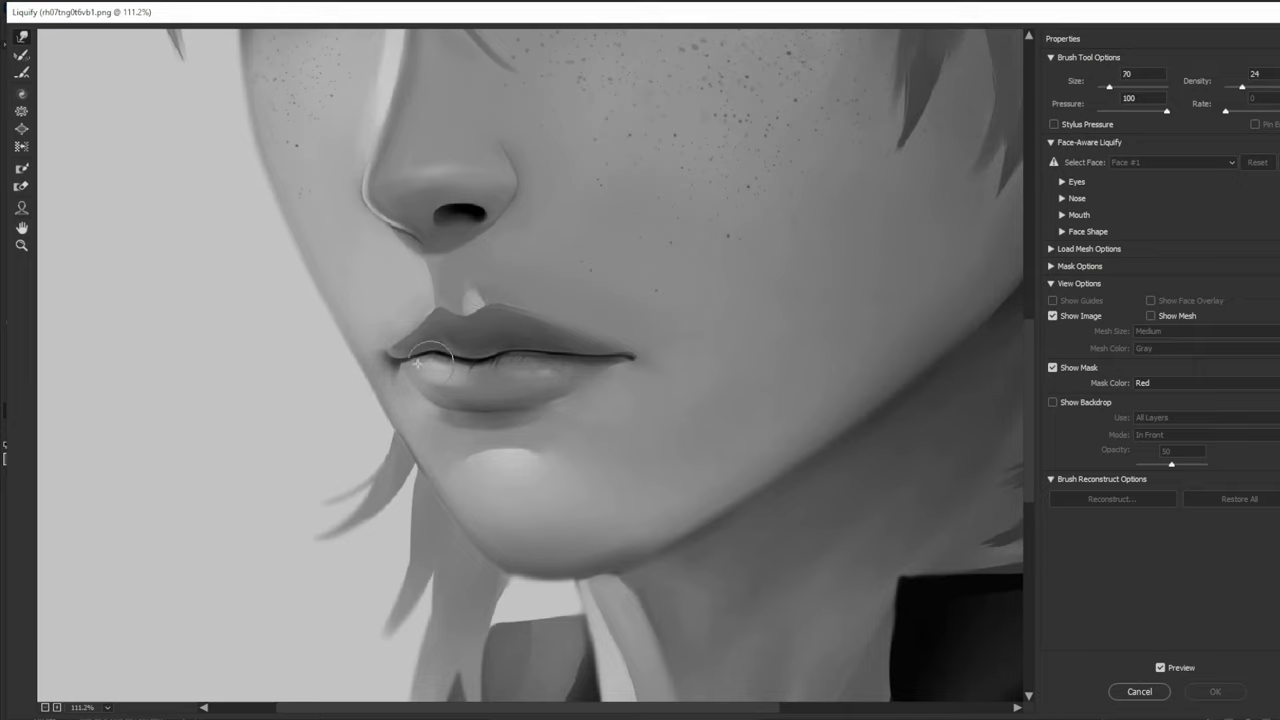
# Step: Nudge the far corner of the mouth inward with the Forward Warp brush at size 80
pyautogui.press(']')
pyautogui.press('[')
pyautogui.press('[')
pyautogui.moveTo(397, 362); pyautogui.dragTo(415, 355)
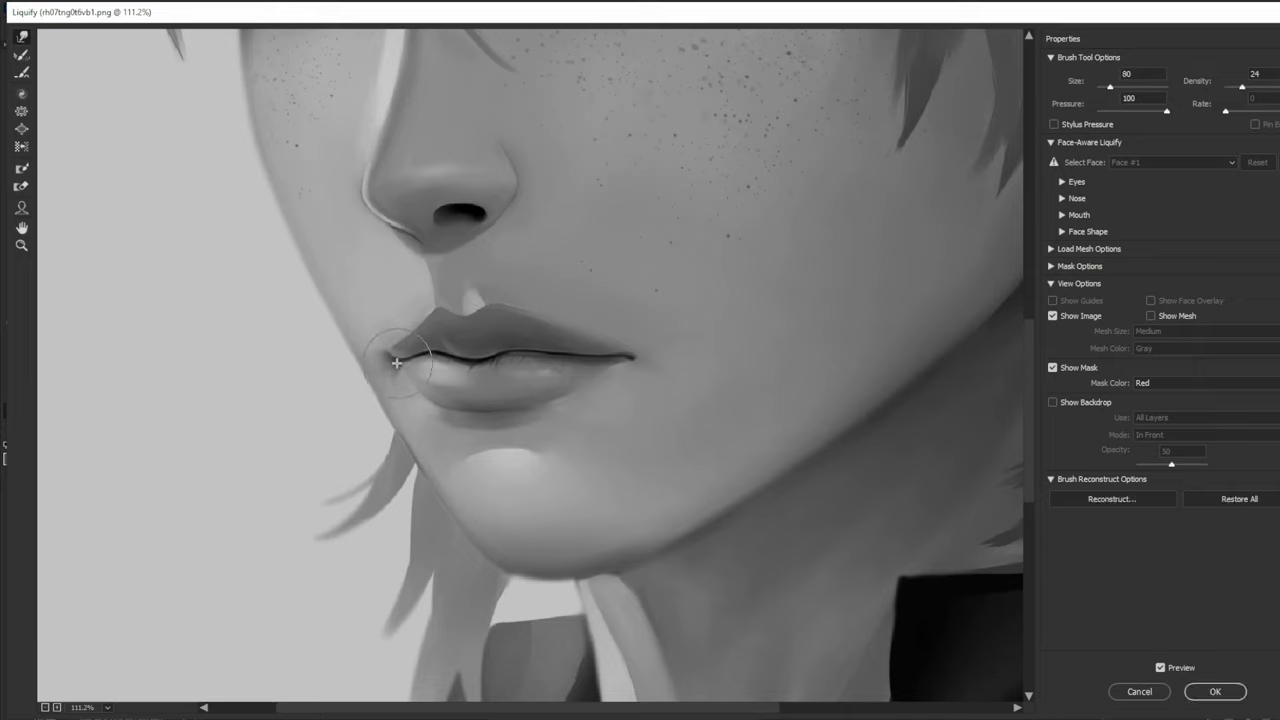
# Step: Round out the far side of the upper lip, warping with brush sizes between 125 and 80
pyautogui.press(']')
pyautogui.press(']')
pyautogui.press(']')
pyautogui.press(']')
pyautogui.press(']')
pyautogui.press(']')
pyautogui.press(']')
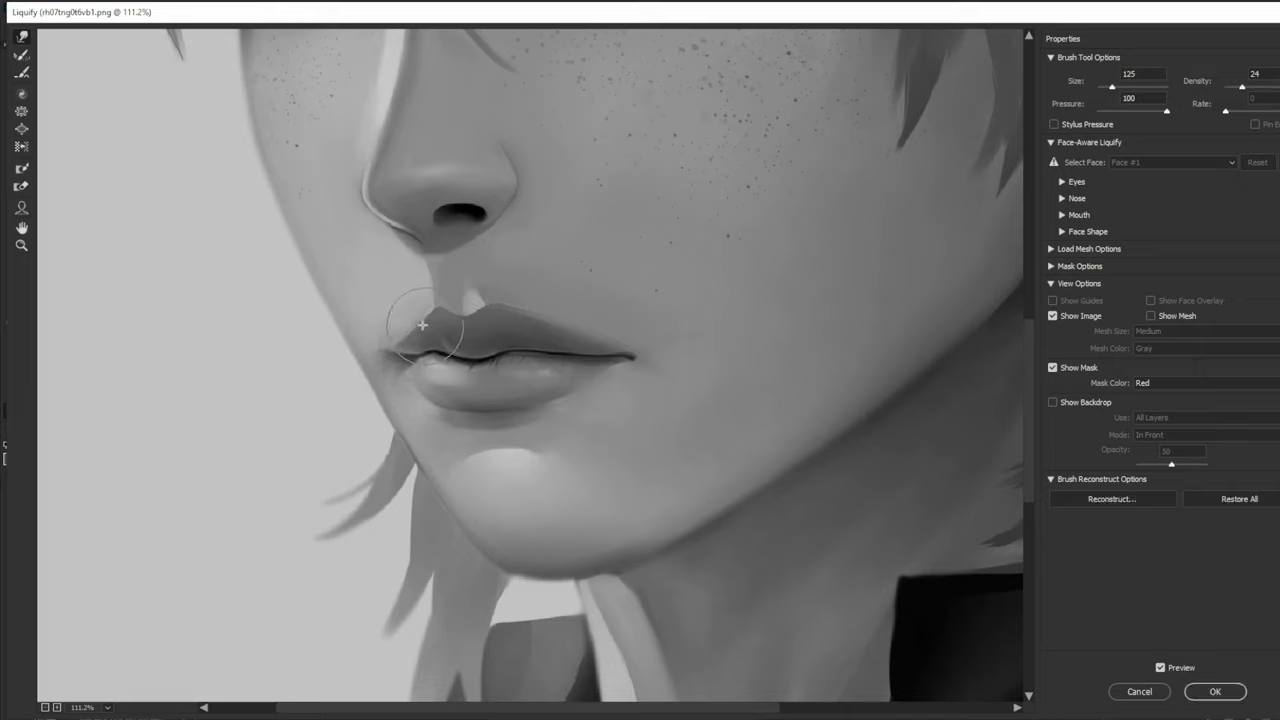
pyautogui.press('[')
pyautogui.press('[')
pyautogui.press('[')
pyautogui.press('[')
pyautogui.press('[')
pyautogui.press('[')
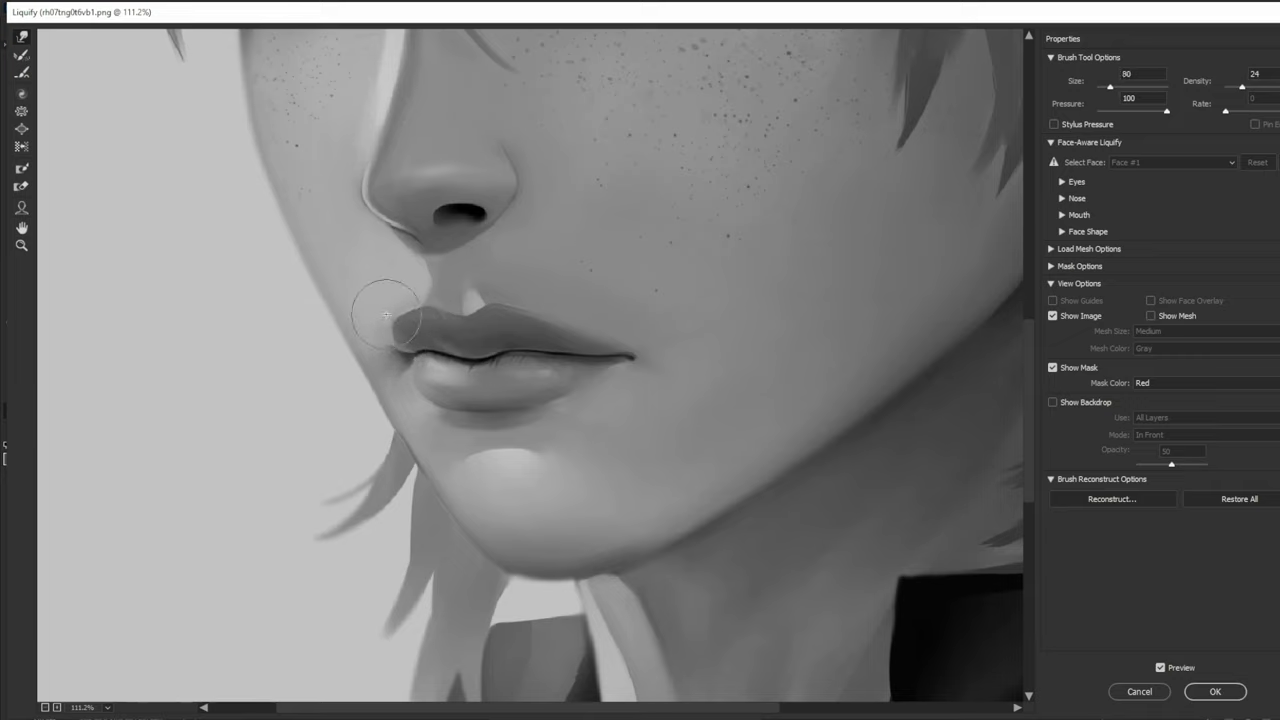
# Step: Reshape the middle of the lips with the warp brush enlarged to size 300
pyautogui.press(']')
pyautogui.press(']')
pyautogui.press(']')
pyautogui.press(']')
pyautogui.press(']')
pyautogui.press(']')
pyautogui.press(']')
pyautogui.press(']')
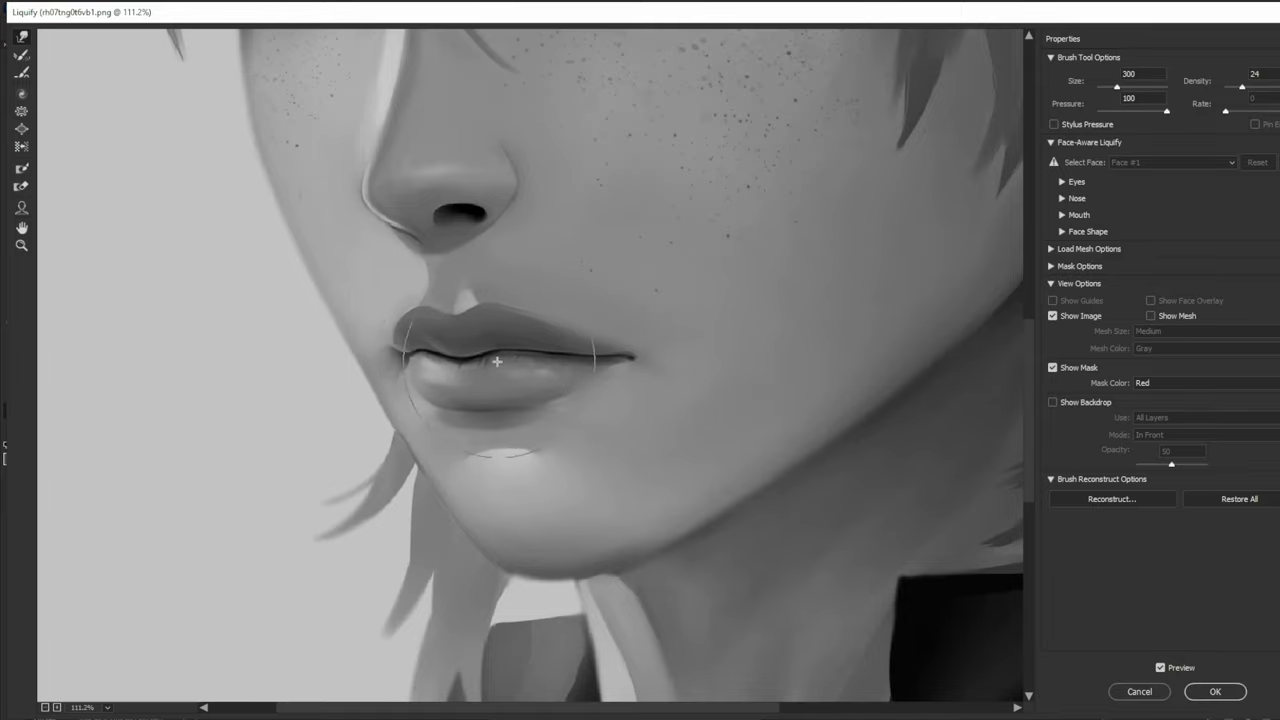
# Step: Raise the near corner of the mouth slightly with the warp brush at size 500
pyautogui.hotkey('ctrl', '-')
pyautogui.hotkey('ctrl', '-')
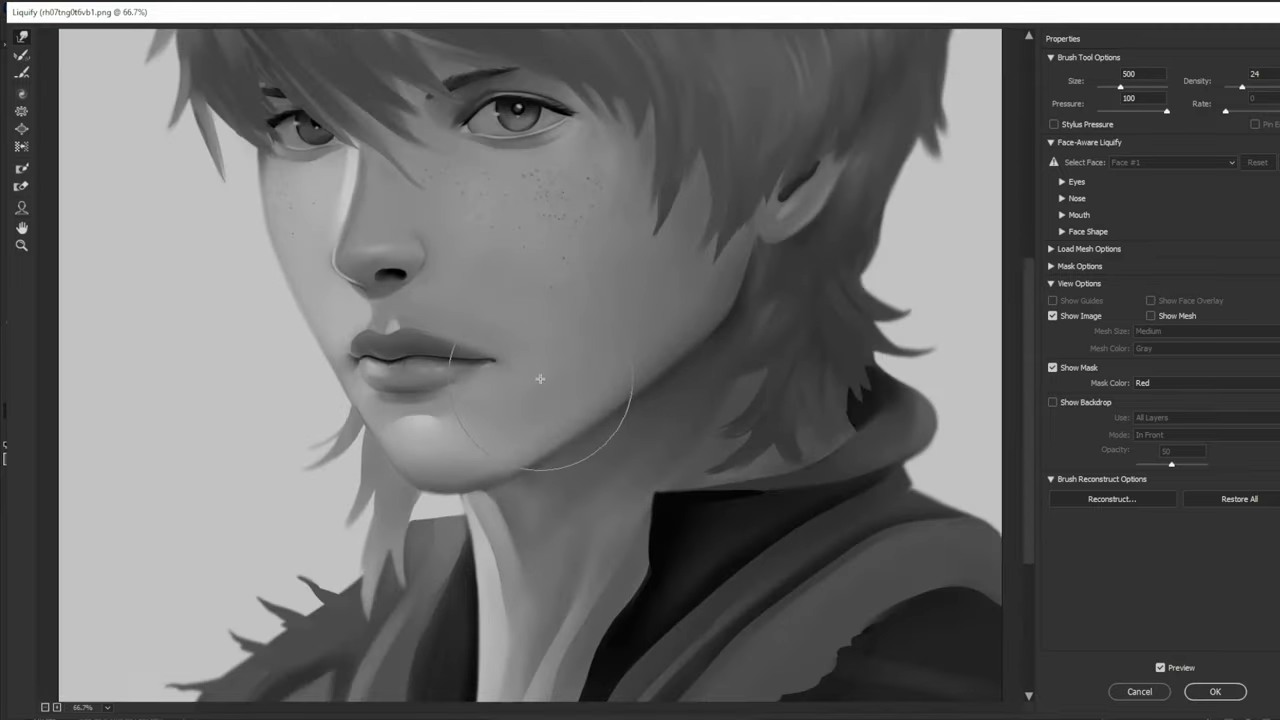
pyautogui.press(']')
pyautogui.press(']')
pyautogui.moveTo(500, 363); pyautogui.dragTo(497, 346)
# Step: Refine the far corner of the lips, reducing the warp brush to size 175 and down to 80
pyautogui.press('[')
pyautogui.press('[')
pyautogui.press('[')
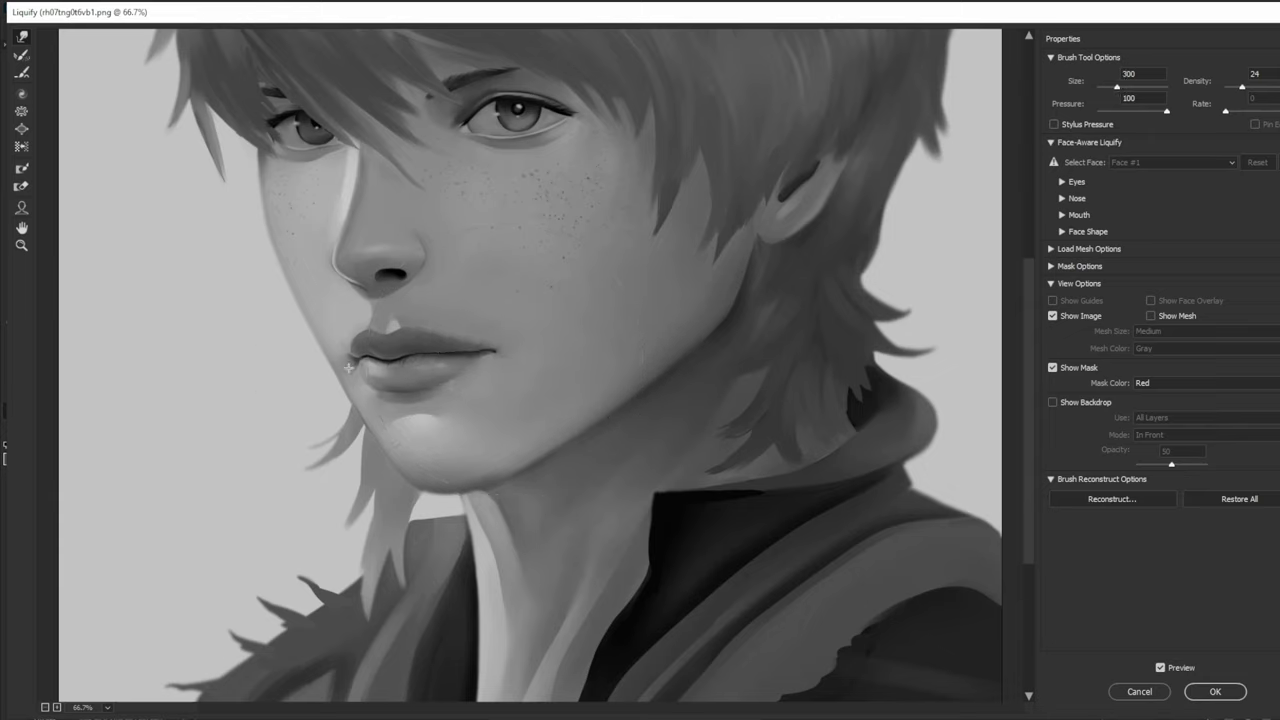
pyautogui.press('[')
pyautogui.press('[')
pyautogui.press('[')
pyautogui.press('[')
pyautogui.press('[')
pyautogui.press('[')
pyautogui.press('[')
pyautogui.press('[')
pyautogui.press('[')
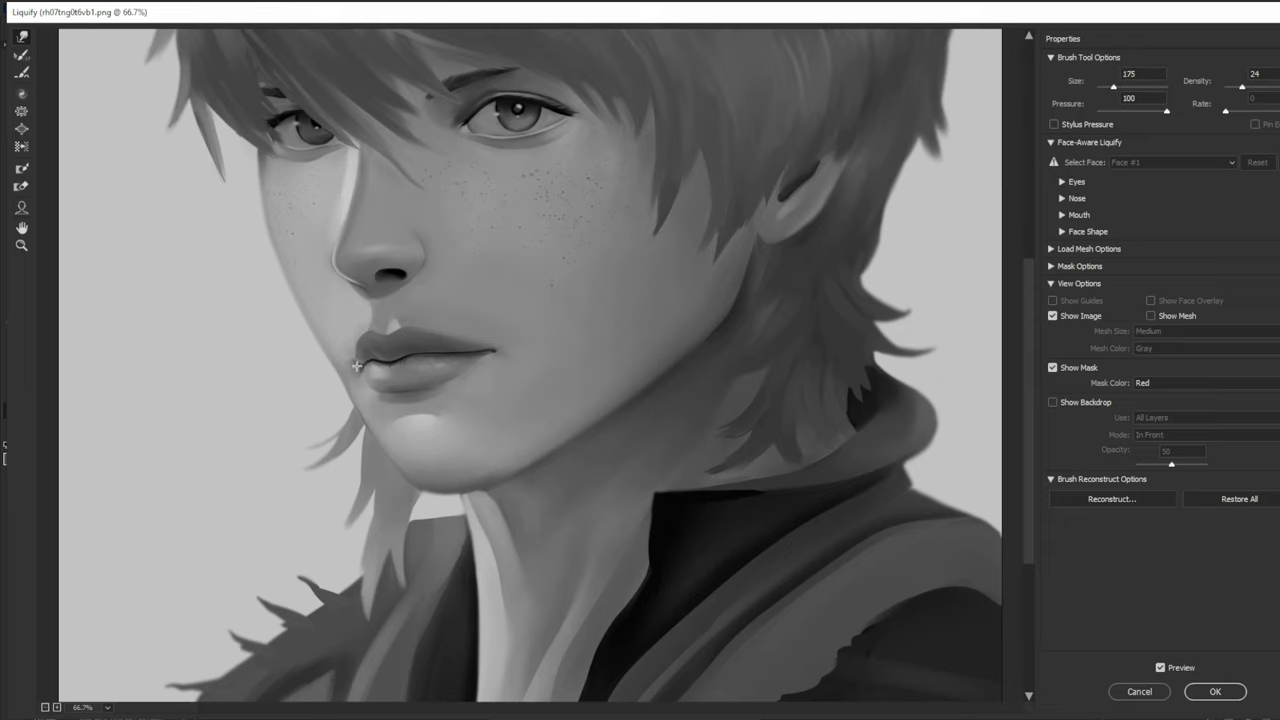
pyautogui.press(']')
pyautogui.moveTo(364, 366); pyautogui.dragTo(369, 366)
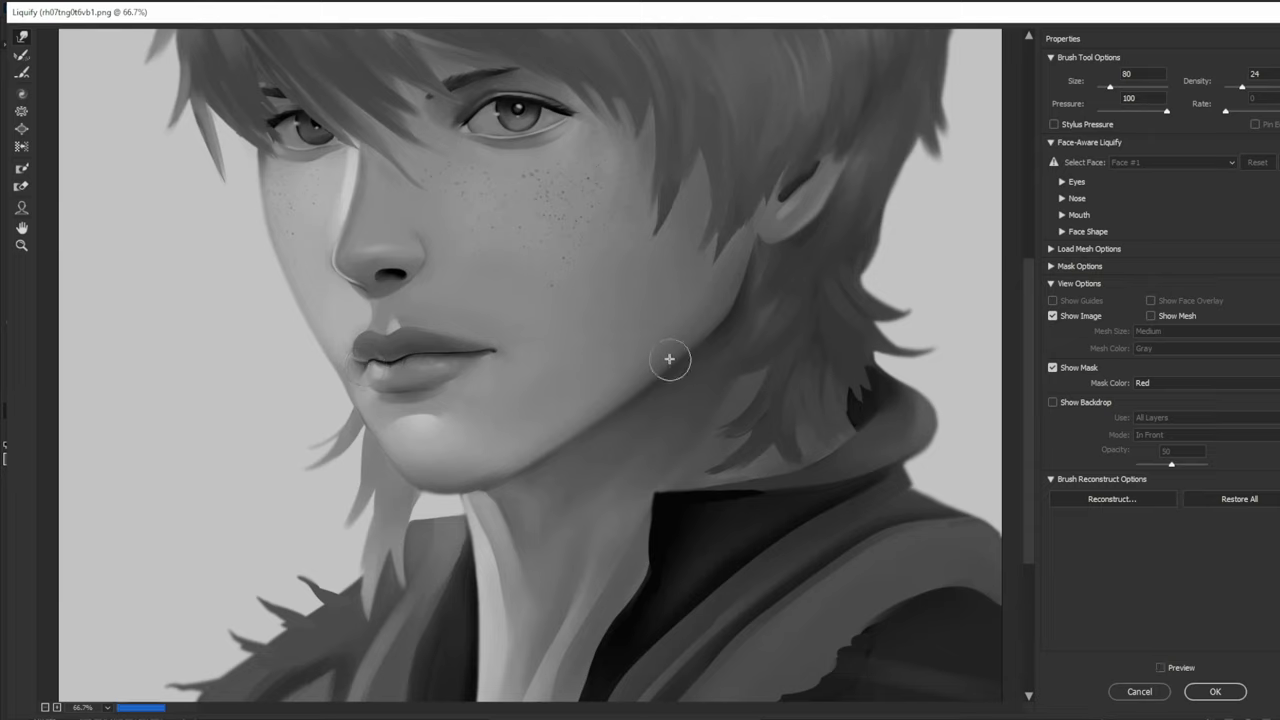
# Step: Compare the warped mouth with the original by switching the preview off and on, and apply the Liquify changes
pyautogui.press('p')
pyautogui.press('p')
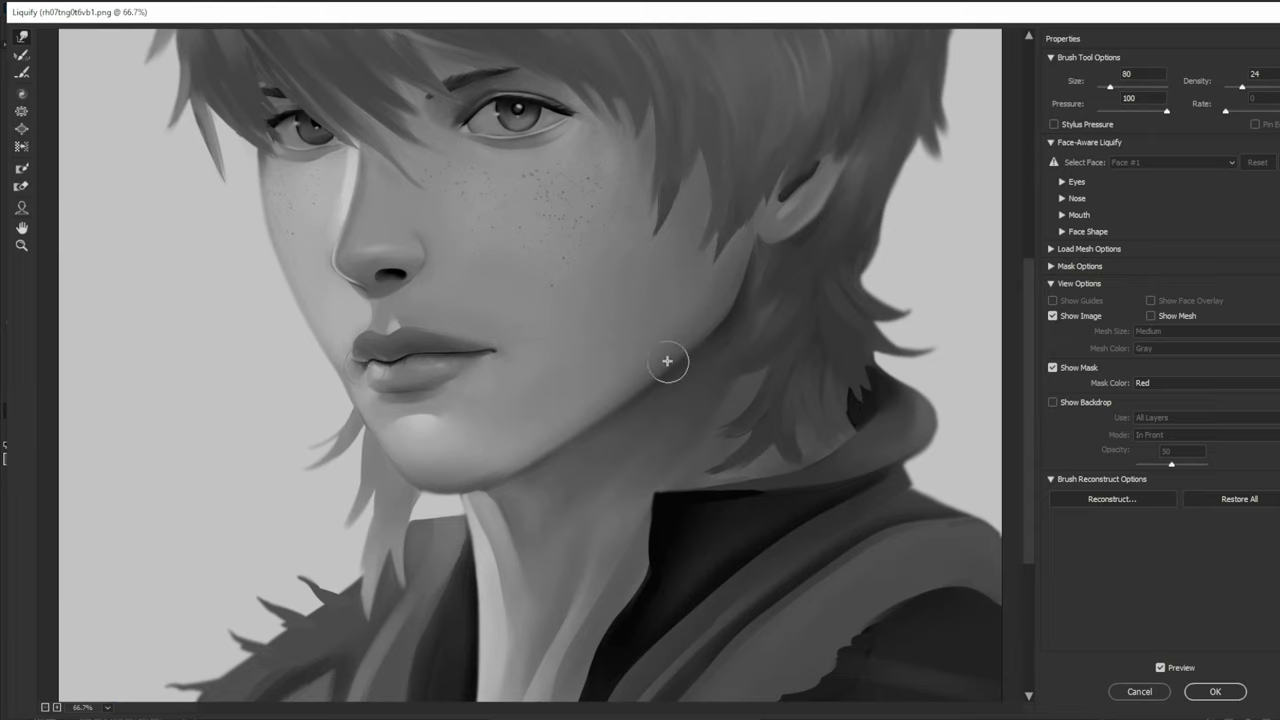
pyautogui.press('p')
pyautogui.press('p')
pyautogui.keyDown('ctrl'); pyautogui.click(668, 363); pyautogui.keyUp('ctrl')
pyautogui.moveTo(594, 363); pyautogui.dragTo(762, 401)
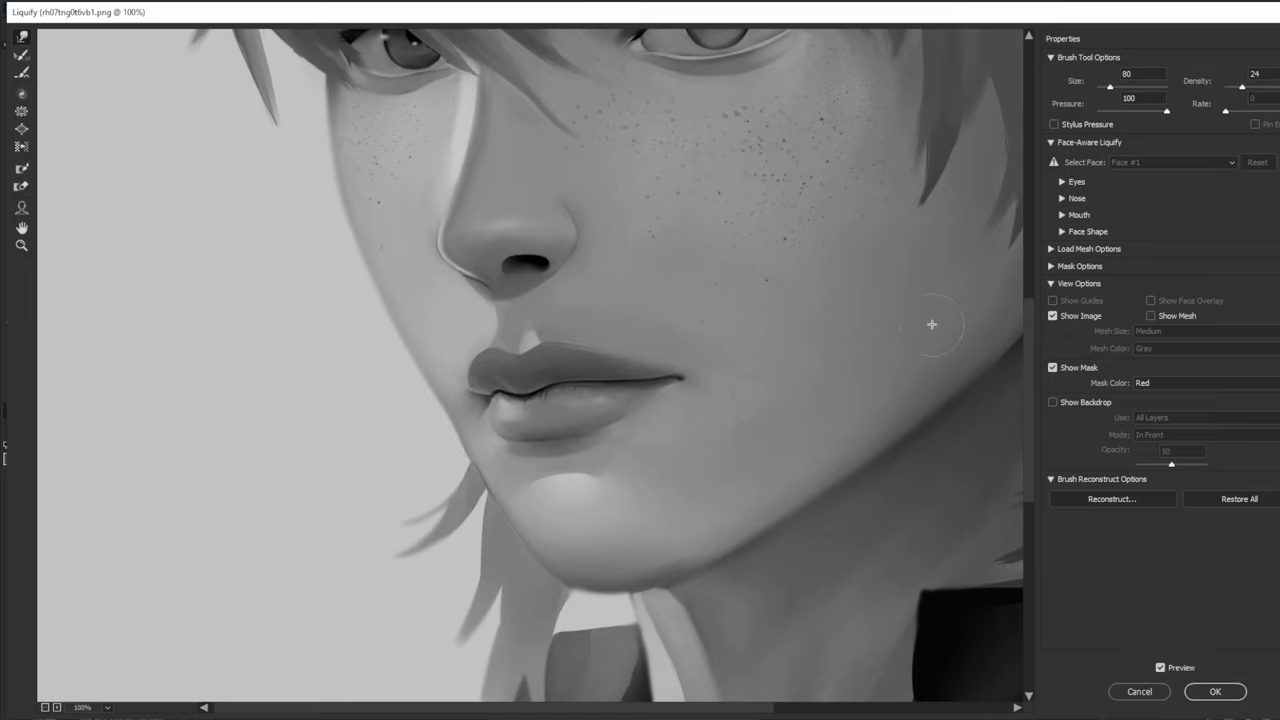
pyautogui.press('p')
pyautogui.press('p')
pyautogui.click(1215, 691)
# Step: Choose a bright red paint color and add a new layer for the Brush tool
pyautogui.click(1278, 304)
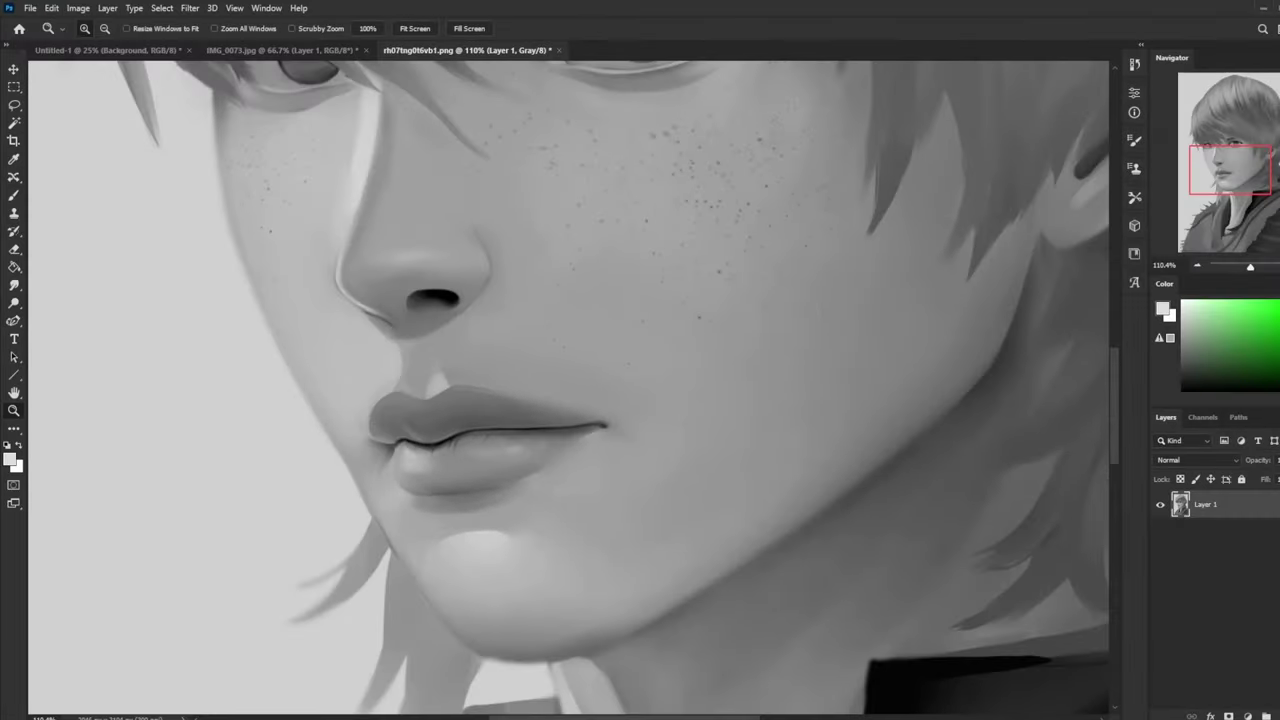
pyautogui.click(1279, 306)
pyautogui.hotkey('ctrl', 'shift', 'alt', 'n')
pyautogui.press('b')
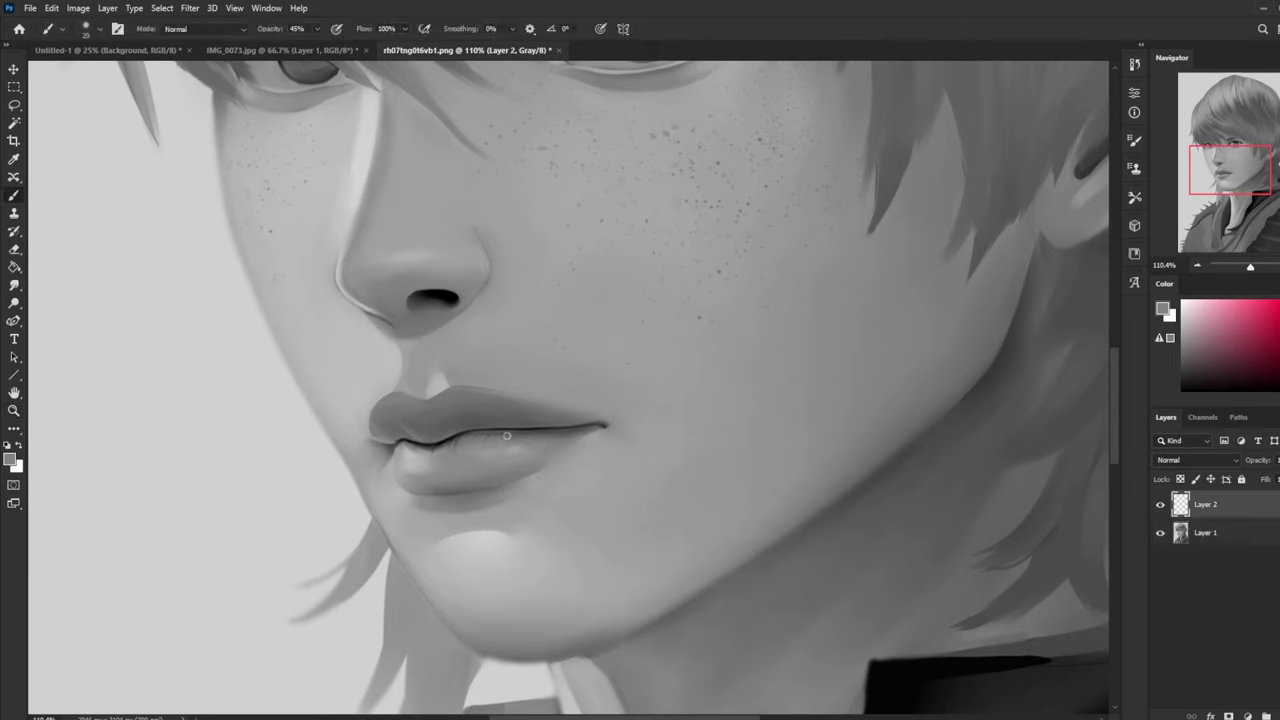
# Step: Paste the warped portrait from Layer 1 as a new layer above the file's original state restored from the history
pyautogui.click(1230, 532)
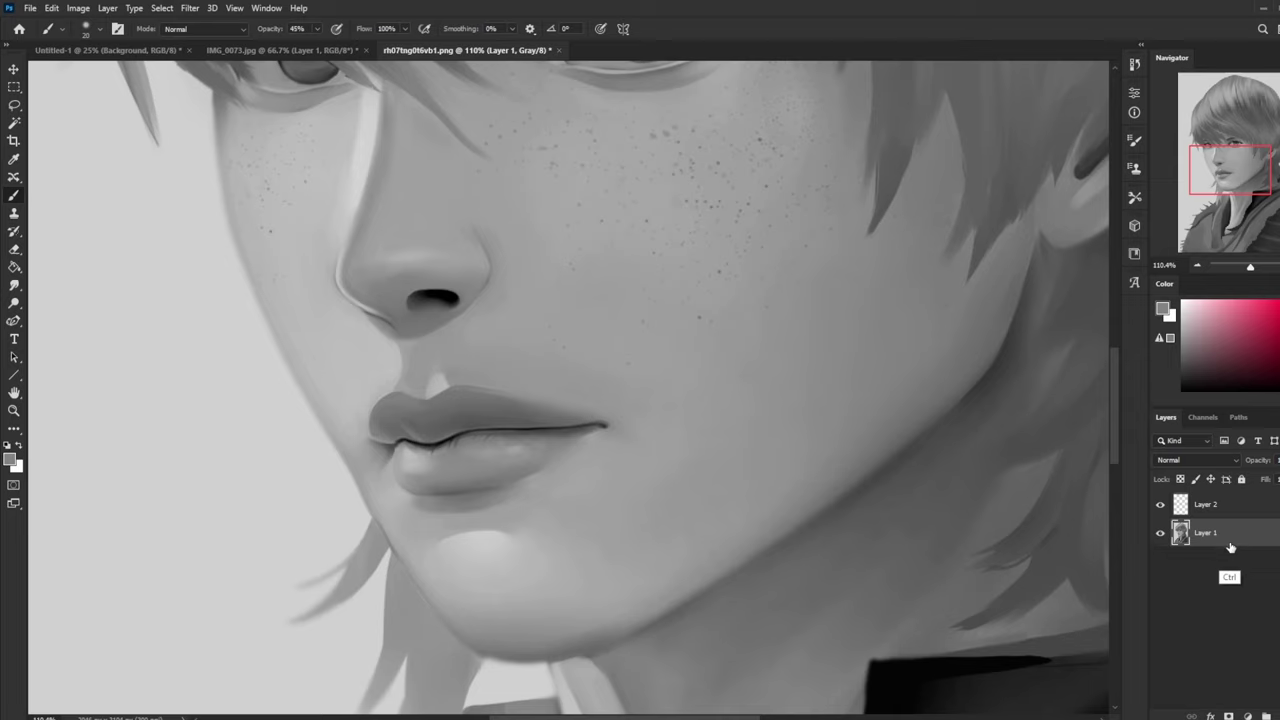
pyautogui.click(1134, 65)
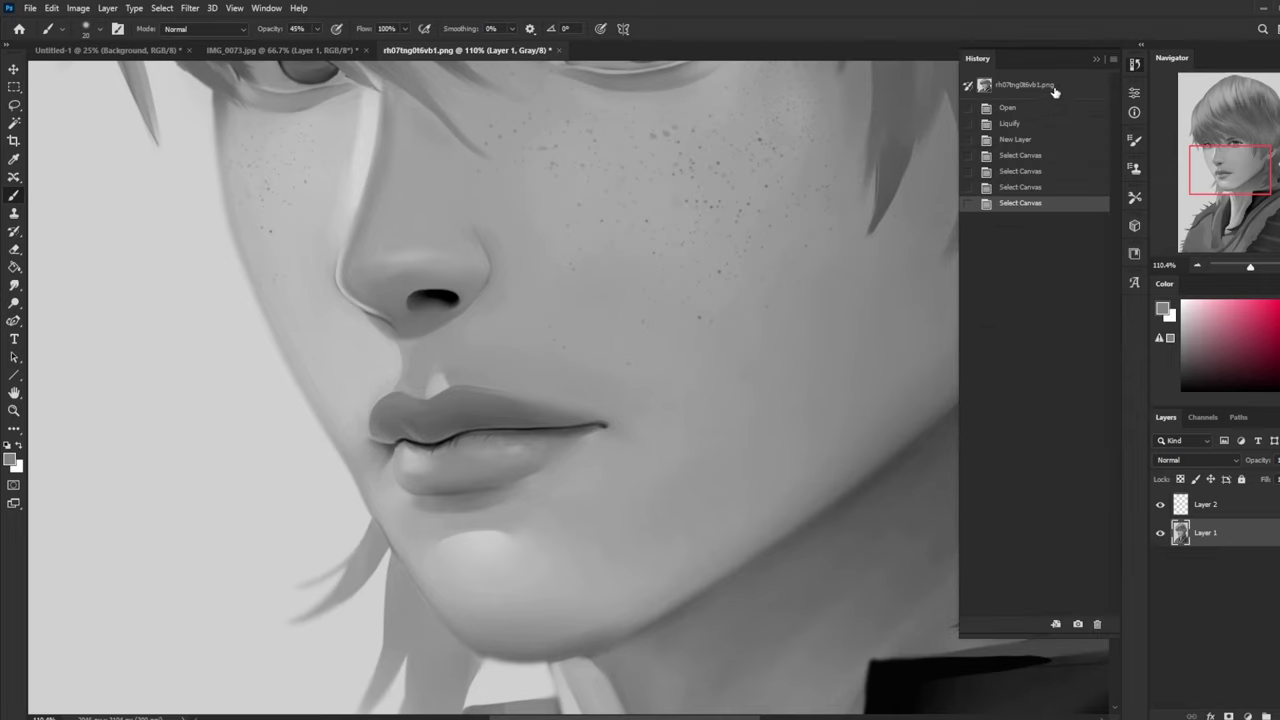
pyautogui.click(1055, 90)
pyautogui.click(1097, 58)
pyautogui.hotkey('ctrl', 'v')
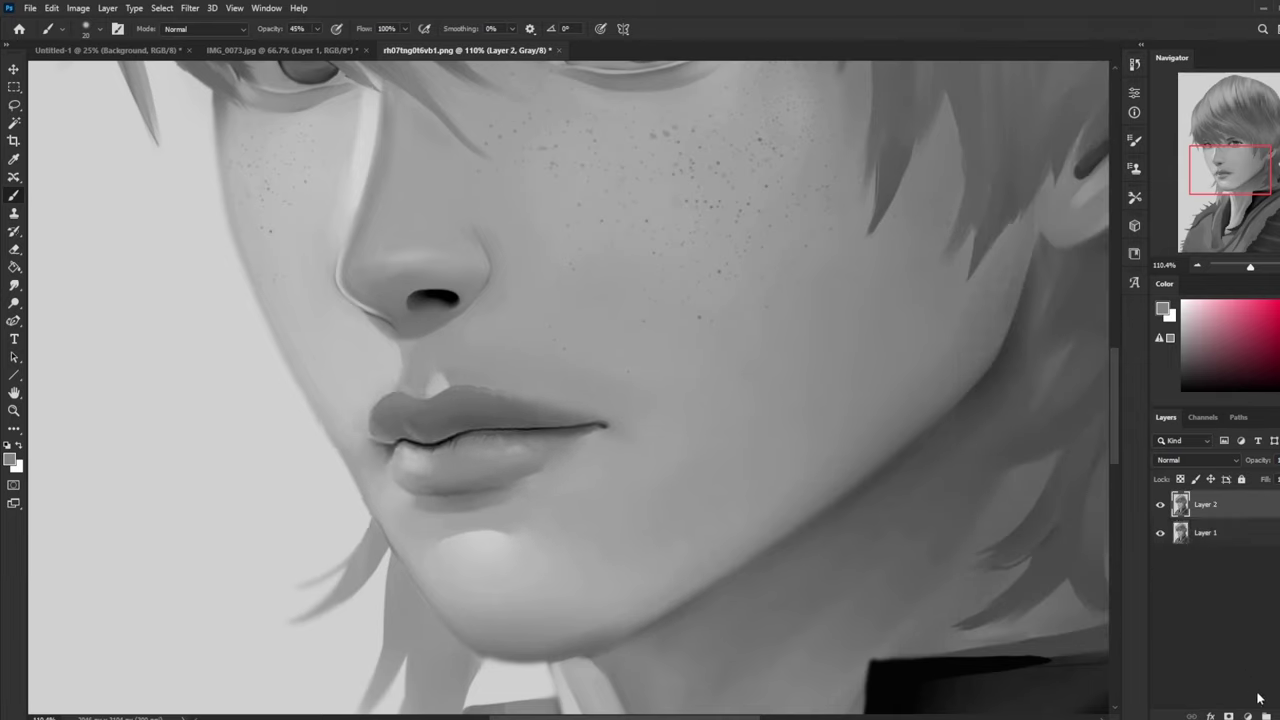
# Step: Add an empty layer for brushing at 100% opacity and convert the document to RGB Color without merging the layers
pyautogui.hotkey('ctrl', 'shift', 'alt', 'n')
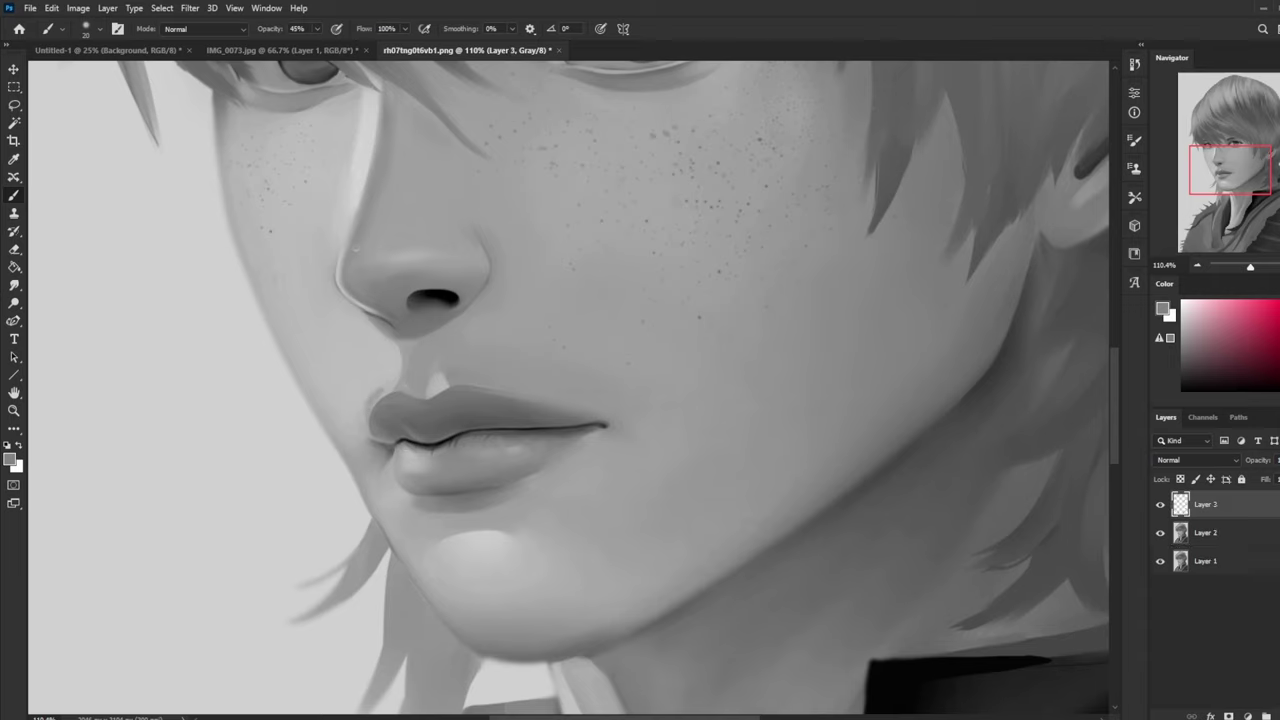
pyautogui.moveTo(345, 46); pyautogui.dragTo(1247, 345)
pyautogui.click(79, 8)
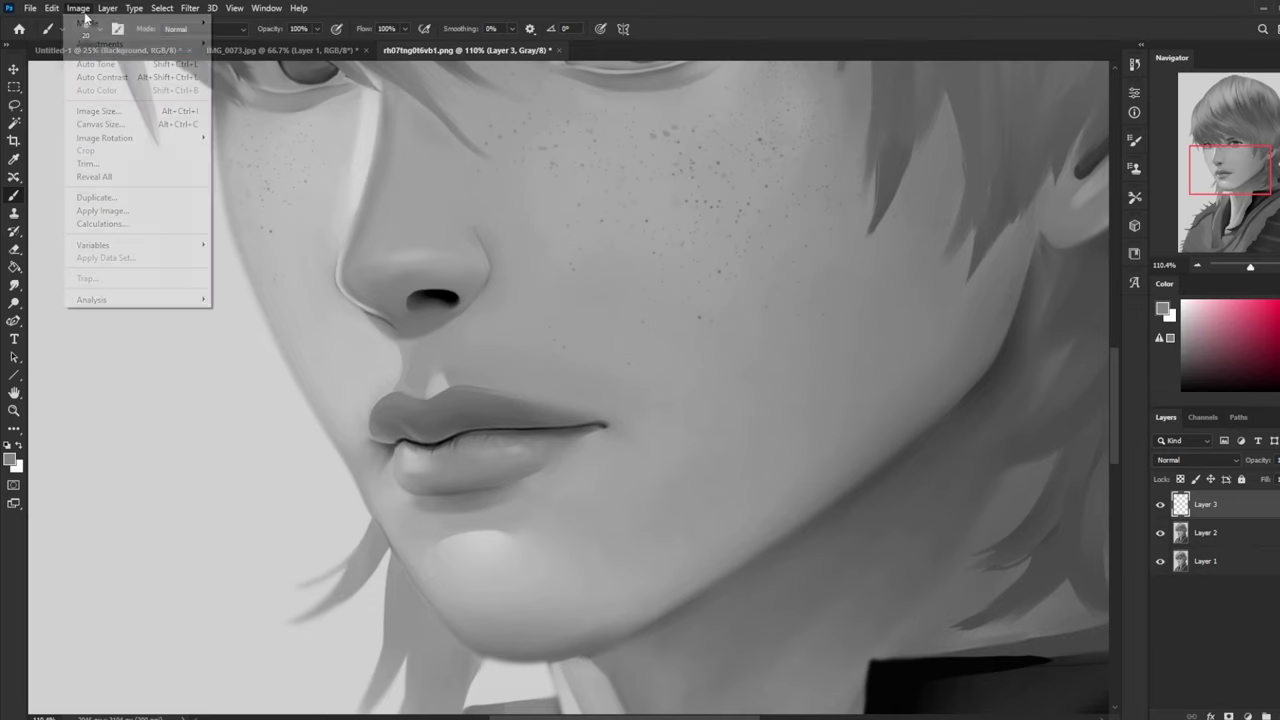
pyautogui.moveTo(161, 24)
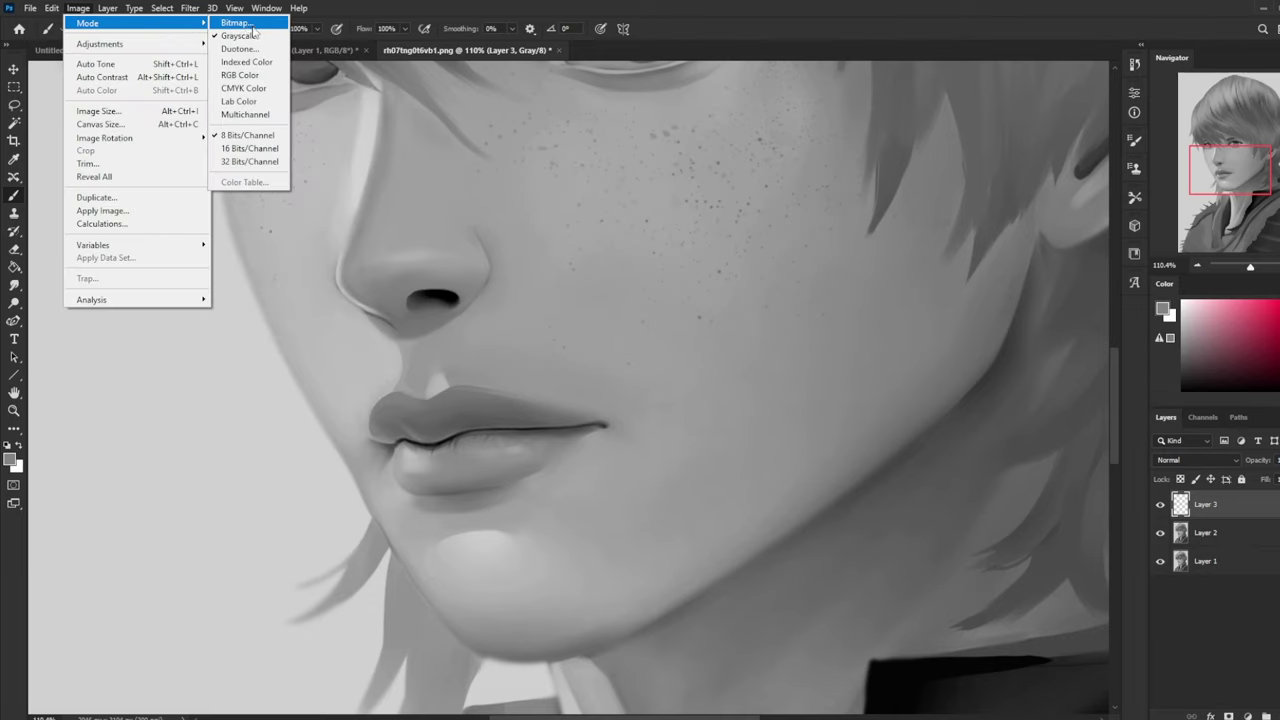
pyautogui.click(240, 75)
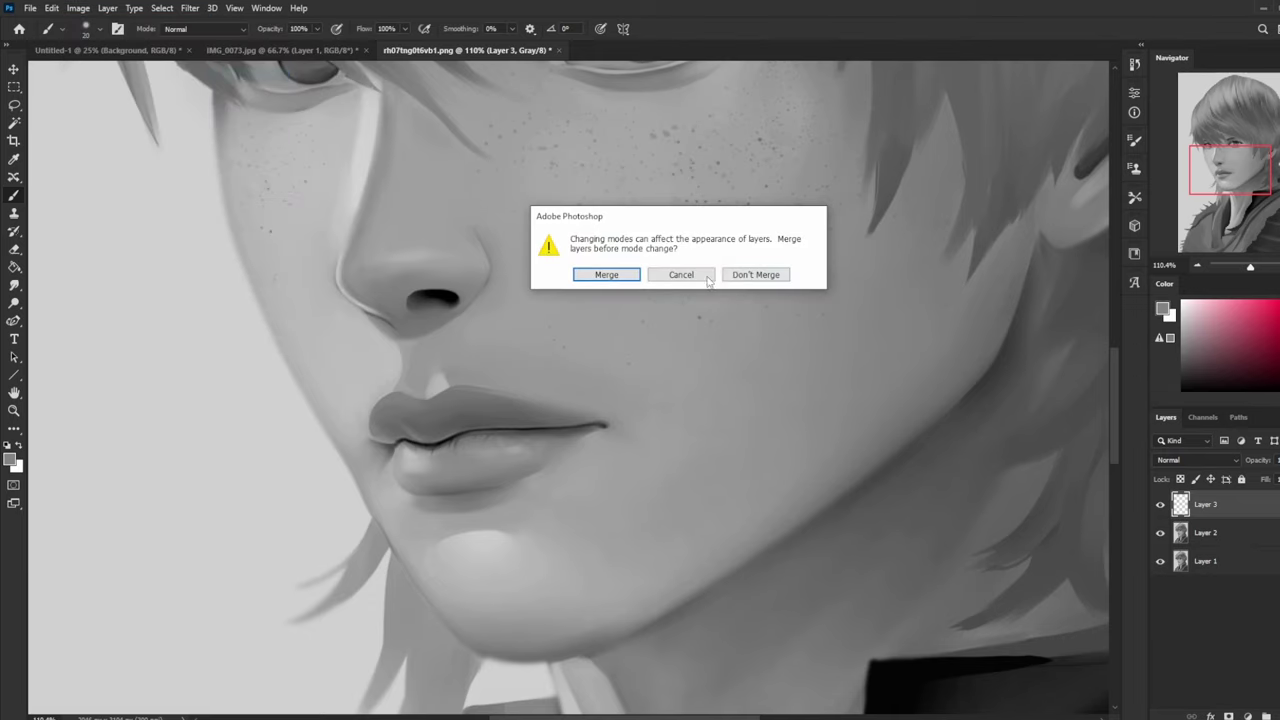
pyautogui.click(762, 275)
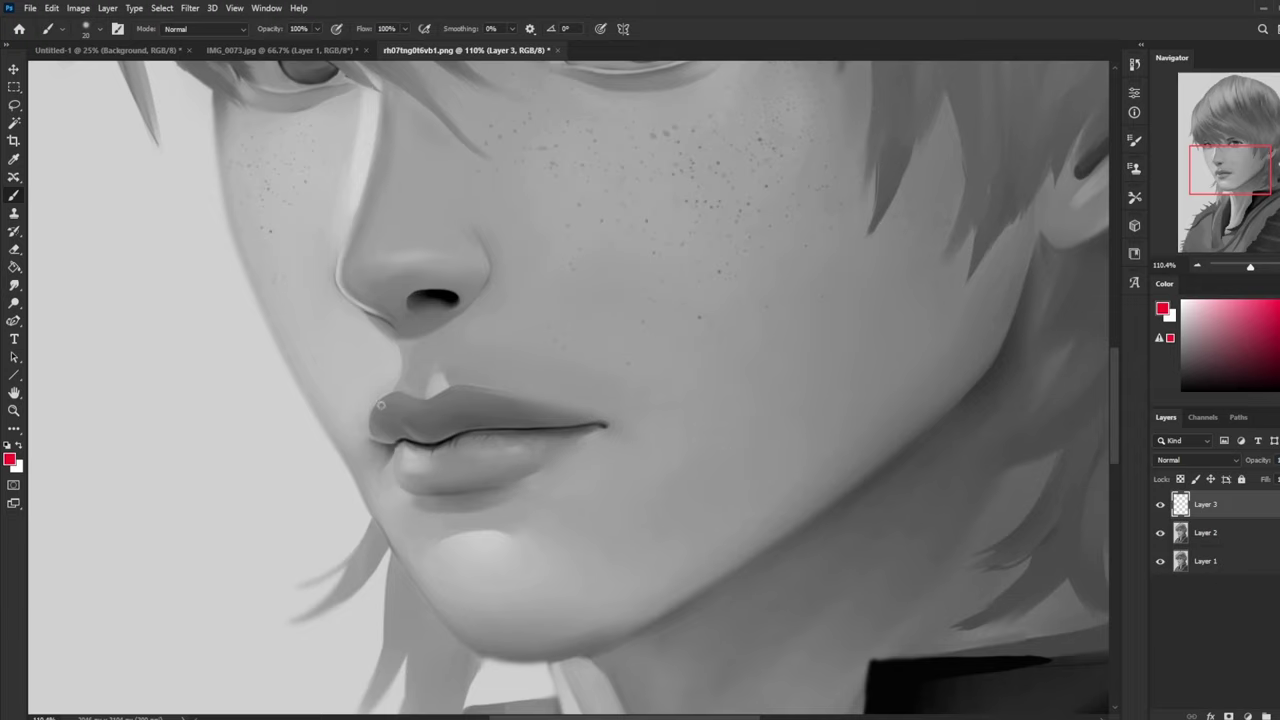
# Step: Paint curved red contour strokes across the upper and lower lips to show how their form wraps around the face
pyautogui.moveTo(378, 393)
pyautogui.mouseDown()
pyautogui.moveTo(367, 412)
pyautogui.moveTo(393, 442)
pyautogui.moveTo(421, 439)
pyautogui.mouseUp()
pyautogui.moveTo(436, 388); pyautogui.dragTo(448, 436)
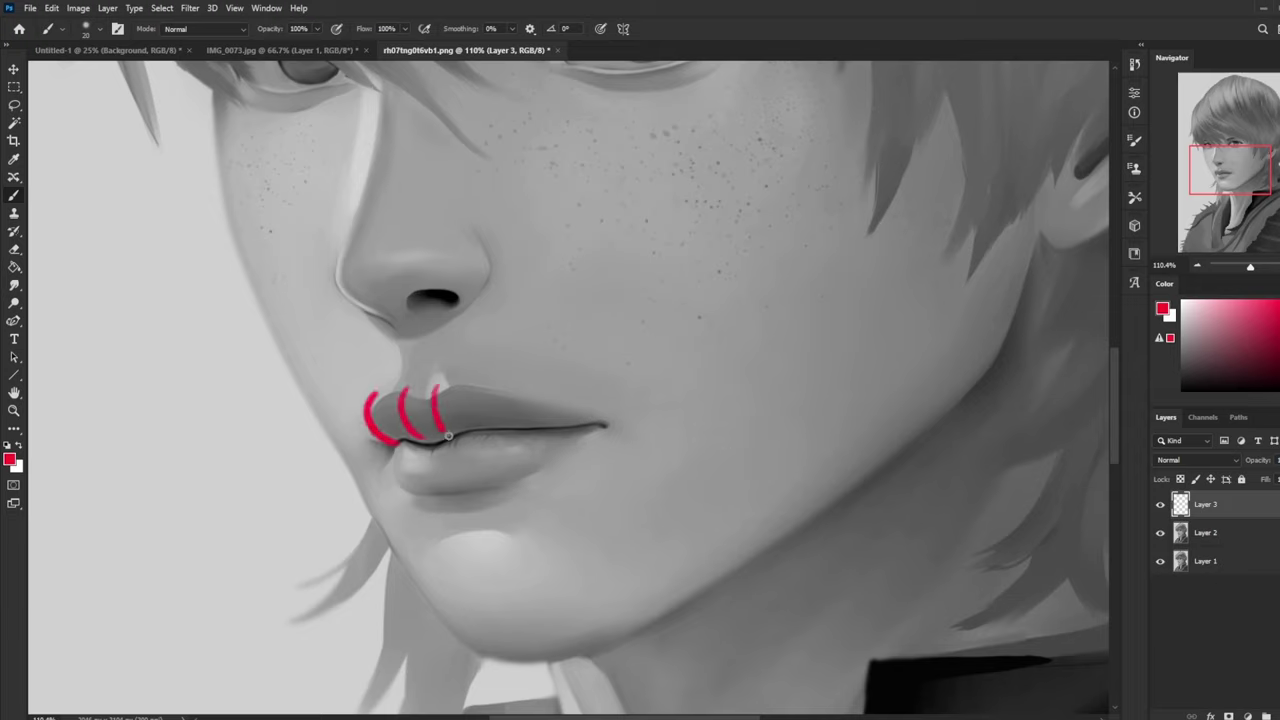
pyautogui.moveTo(481, 383); pyautogui.dragTo(494, 428)
pyautogui.moveTo(534, 388); pyautogui.dragTo(551, 435)
pyautogui.moveTo(394, 446)
pyautogui.mouseDown()
pyautogui.moveTo(388, 474)
pyautogui.moveTo(401, 488)
pyautogui.moveTo(437, 492)
pyautogui.mouseUp()
pyautogui.moveTo(451, 440); pyautogui.dragTo(468, 492)
pyautogui.moveTo(495, 432); pyautogui.dragTo(520, 484)
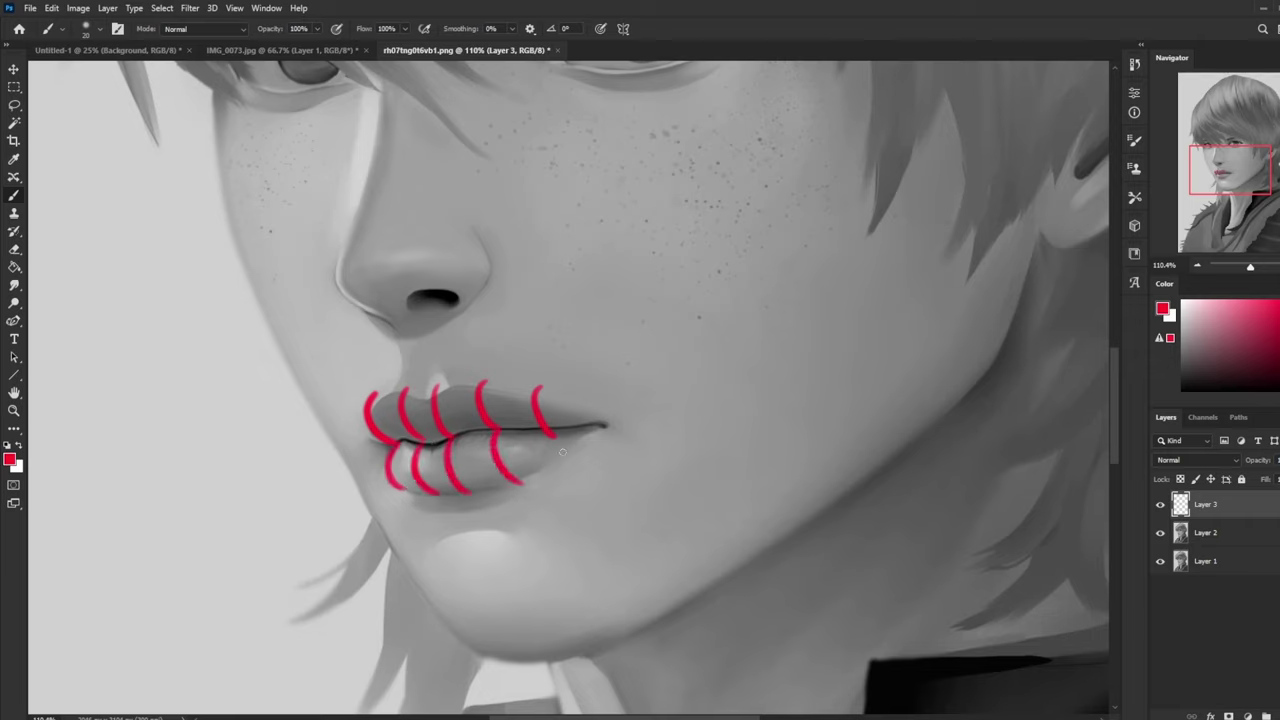
pyautogui.moveTo(541, 430); pyautogui.dragTo(560, 465)
# Step: Hide the red contour layer and compare the warped mouth with the original by toggling Layer 2's visibility
pyautogui.click(1160, 505)
pyautogui.click(1160, 533)
pyautogui.click(1160, 533)
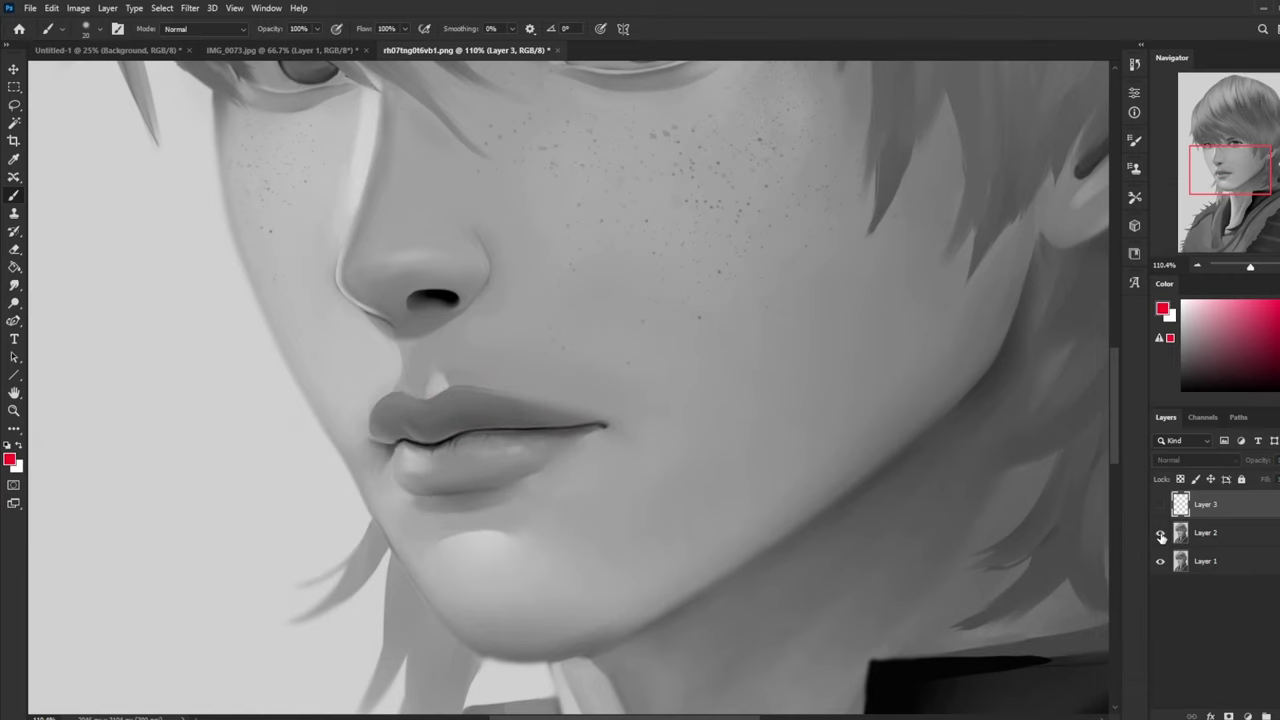
pyautogui.hotkey('ctrl', '-')
pyautogui.hotkey('ctrl', '-')
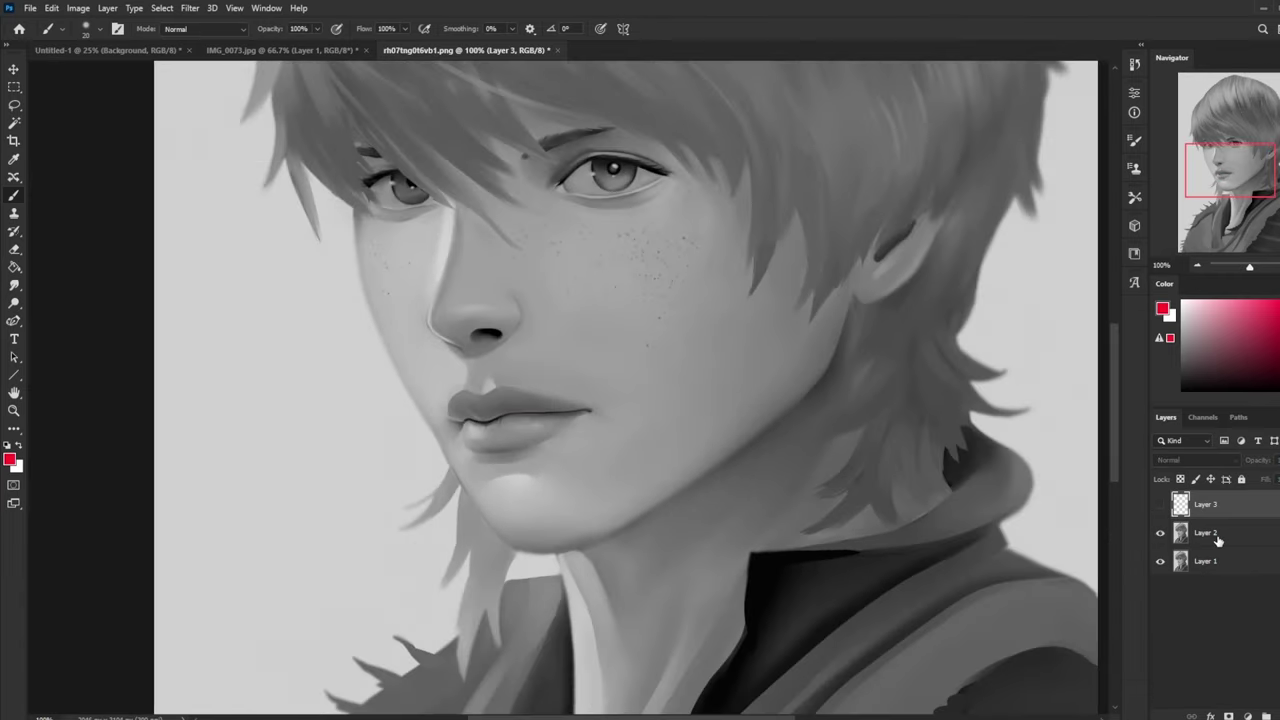
# Step: Paint sampled gray tones over both corners of the mouth on Layer 2 and soften them with Smudge at 10% strength
pyautogui.click(1220, 539)
pyautogui.keyDown('alt'); pyautogui.click(520, 454); pyautogui.keyUp('alt')
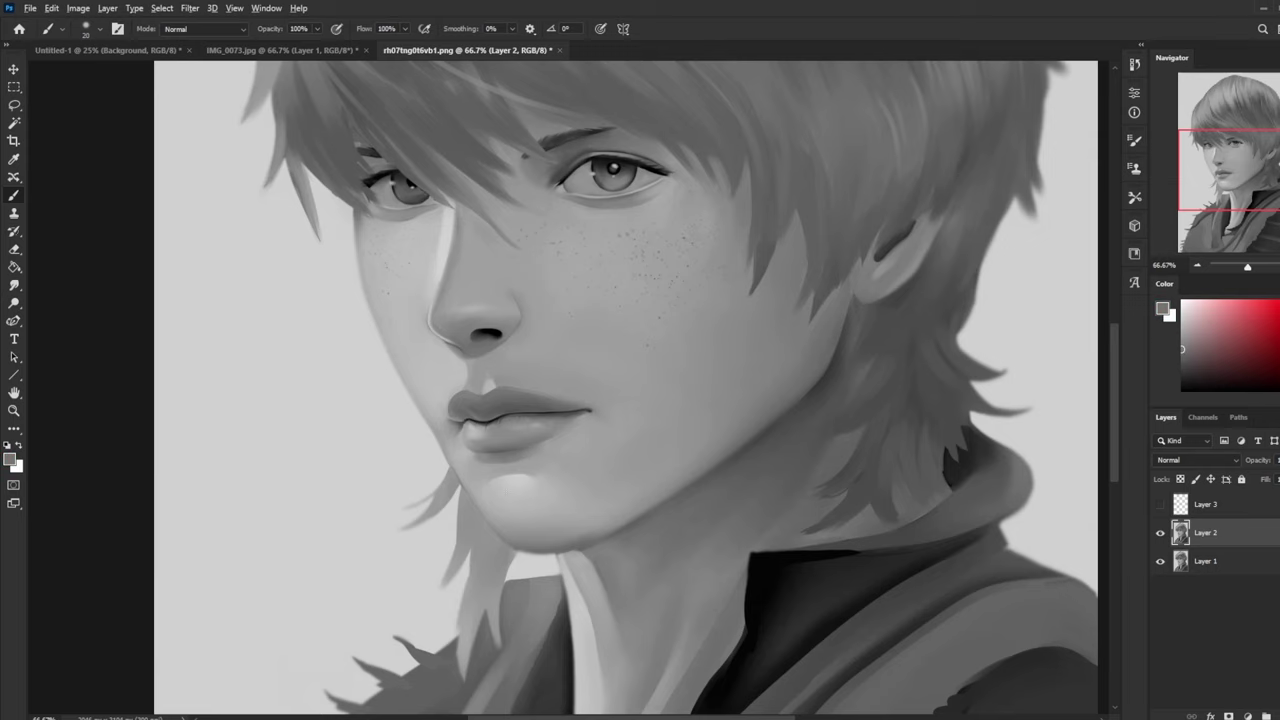
pyautogui.hotkey('ctrl', '-')
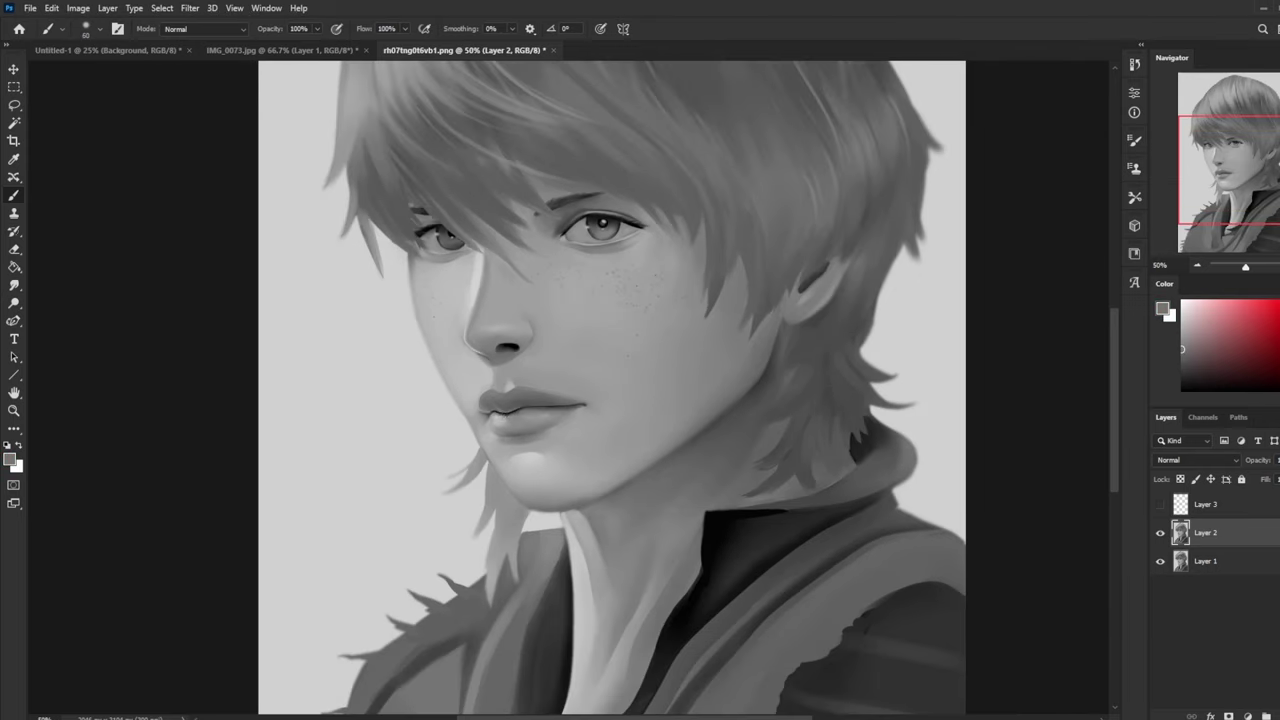
pyautogui.keyDown('alt'); pyautogui.click(498, 455); pyautogui.keyUp('alt')
pyautogui.keyDown('alt'); pyautogui.click(560, 396); pyautogui.keyUp('alt')
pyautogui.press(']')
pyautogui.press(']')
pyautogui.press(']')
pyautogui.press(']')
pyautogui.moveTo(579, 402); pyautogui.dragTo(596, 404)
pyautogui.press('[')
pyautogui.moveTo(483, 409); pyautogui.dragTo(475, 413)
pyautogui.click(14, 286)
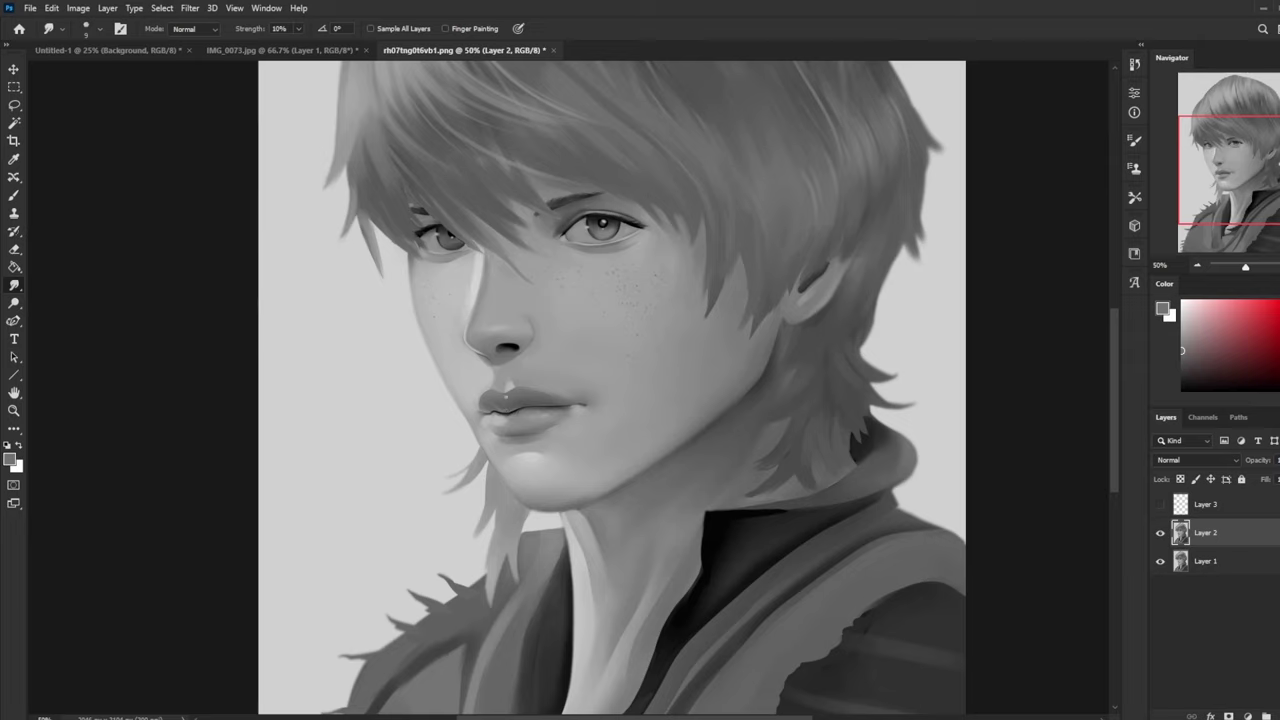
# Step: Paint a sampled gray tone along the lower lip and set the brush's blending mode to Darken
pyautogui.press('b')
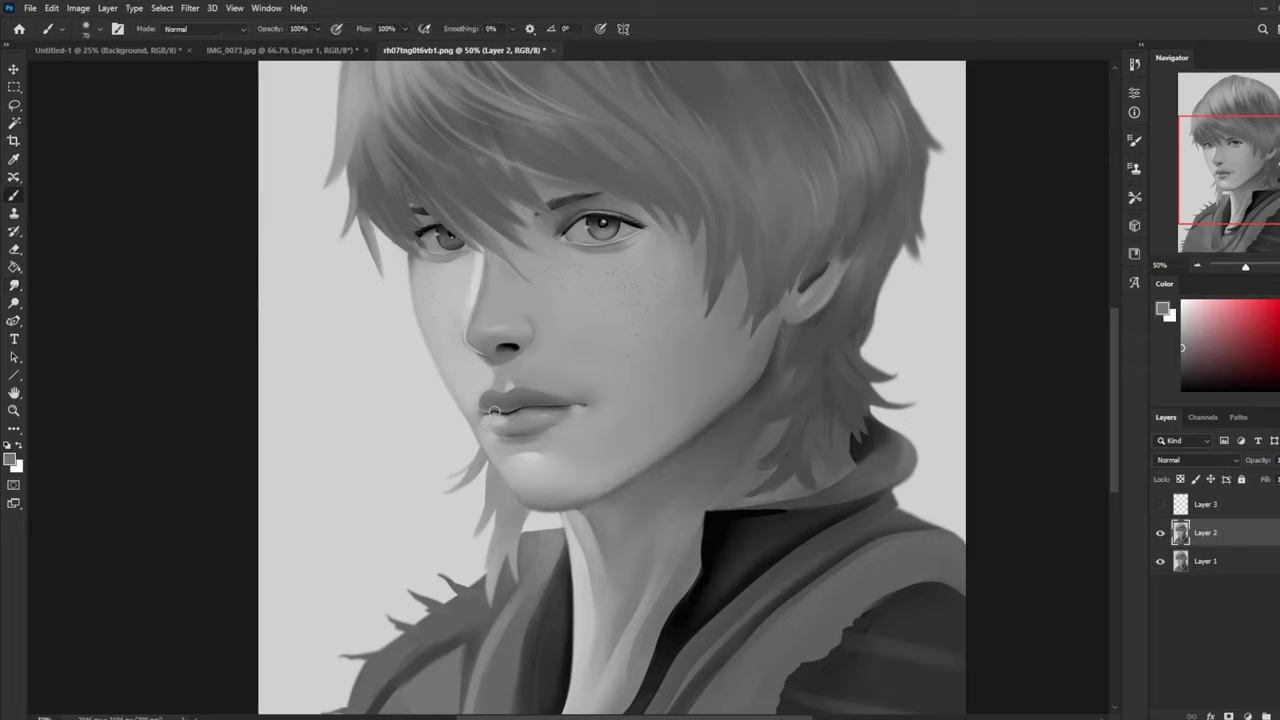
pyautogui.keyDown('alt'); pyautogui.click(514, 421); pyautogui.keyUp('alt')
pyautogui.moveTo(516, 421); pyautogui.dragTo(508, 428)
pyautogui.hotkey('ctrl', '-')
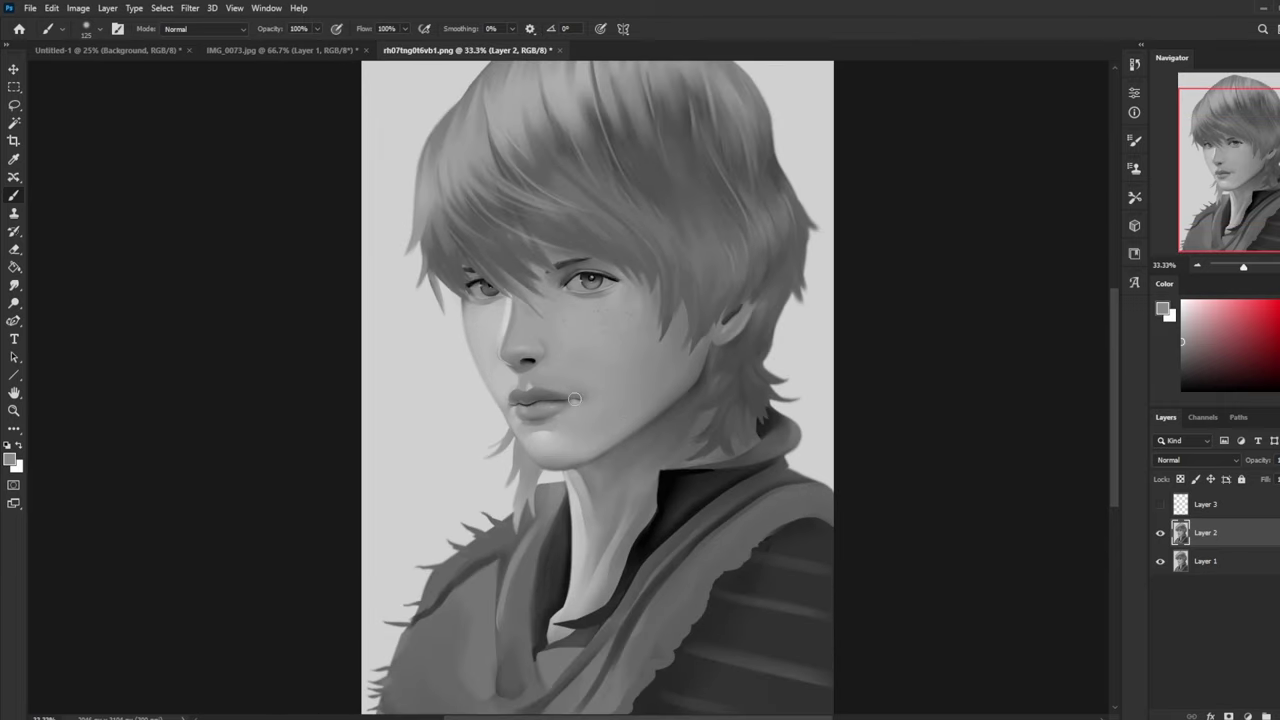
pyautogui.press('[')
pyautogui.press(']')
pyautogui.press(']')
pyautogui.click(205, 29)
pyautogui.click(202, 93)
pyautogui.moveTo(522, 420); pyautogui.dragTo(612, 408)
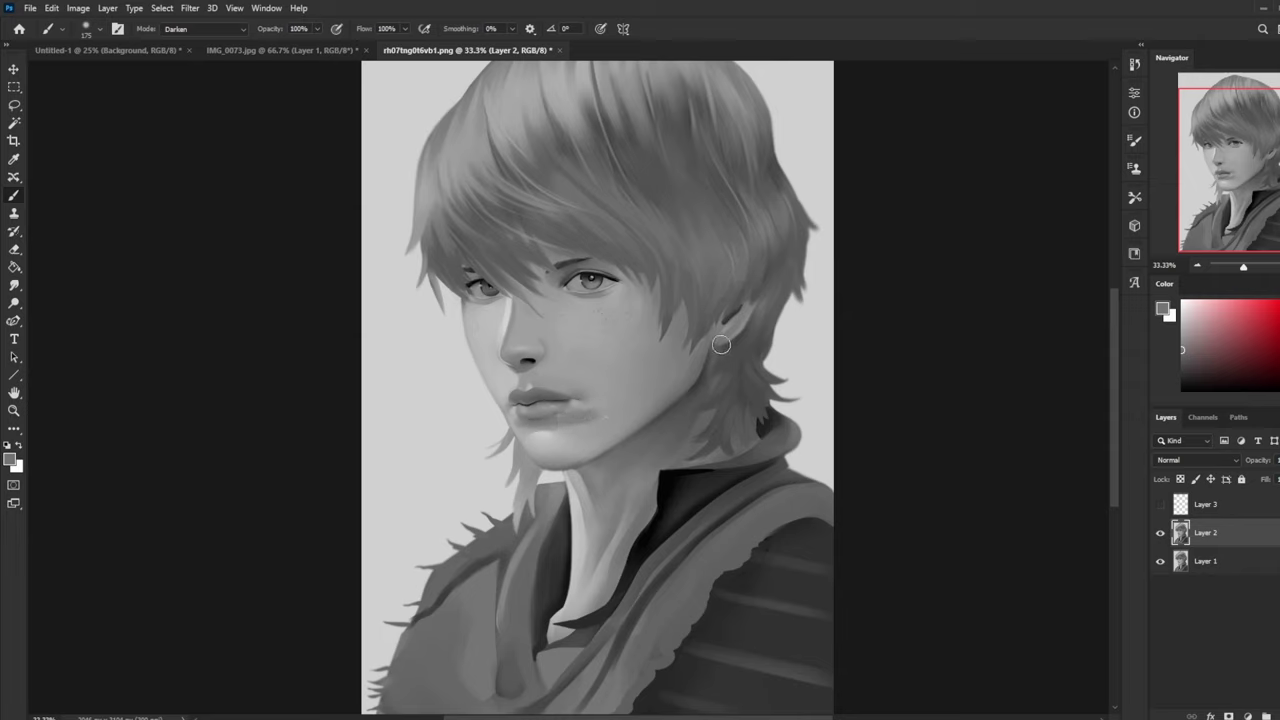
pyautogui.hotkey('ctrl', 'z')
pyautogui.keyDown('alt'); pyautogui.click(550, 414); pyautogui.keyUp('alt')
pyautogui.moveTo(522, 420)
pyautogui.mouseDown()
pyautogui.moveTo(554, 424)
pyautogui.moveTo(595, 417)
pyautogui.mouseUp()
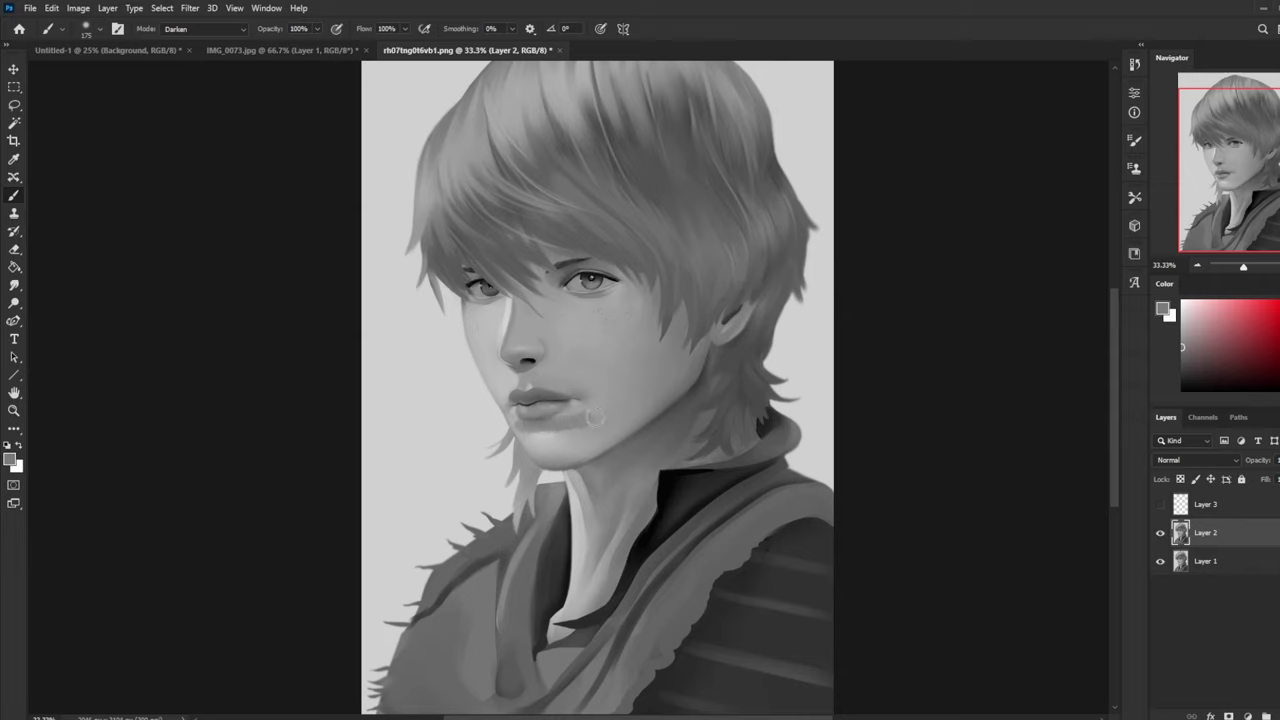
pyautogui.hotkey('ctrl', 'z')
# Step: Shade beneath the lower lip and toward the cheek at 49% brush opacity, blending the shadow with Smudge at 10% strength
pyautogui.click(318, 28)
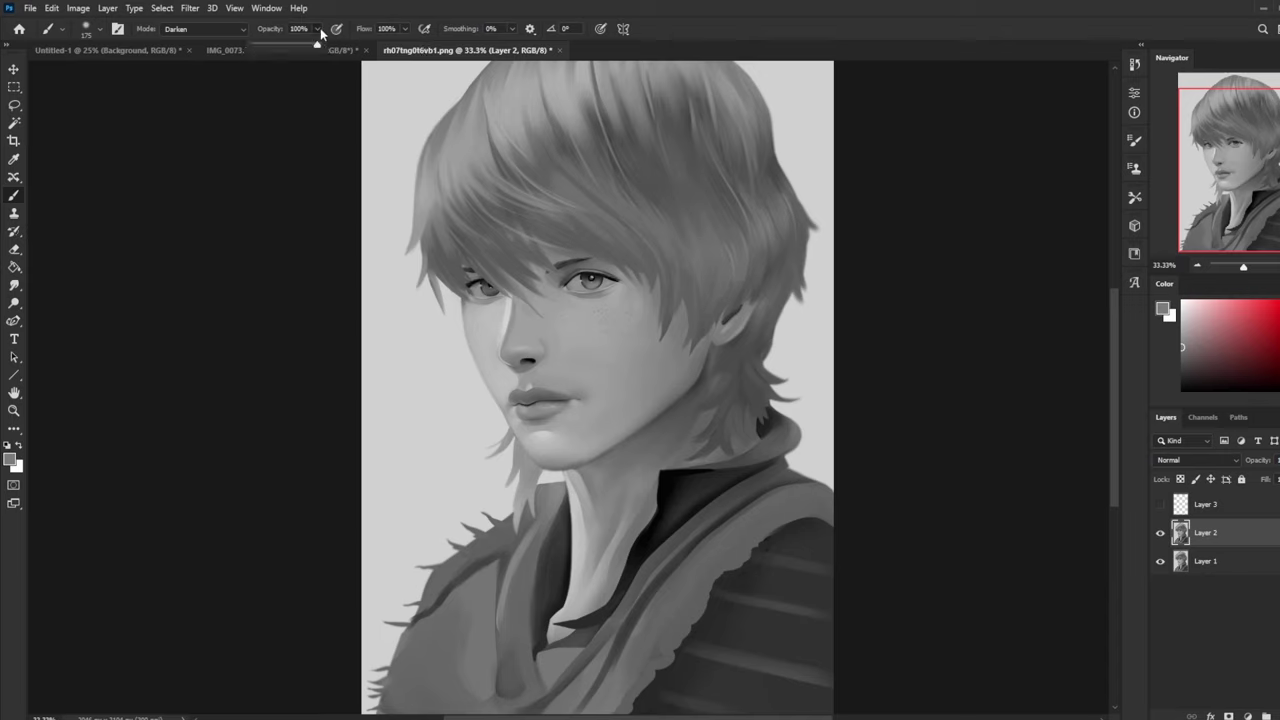
pyautogui.click(528, 421)
pyautogui.moveTo(516, 420); pyautogui.dragTo(602, 414)
pyautogui.click(20, 286)
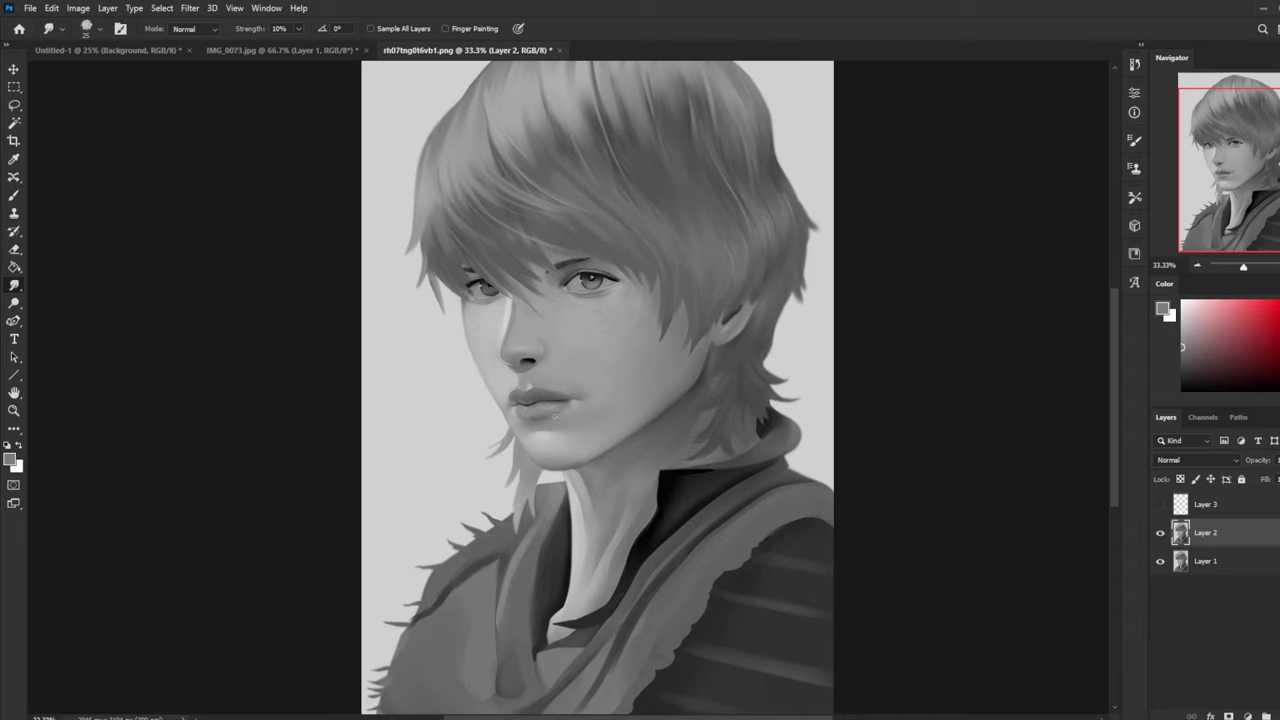
pyautogui.press('b')
pyautogui.press('d')
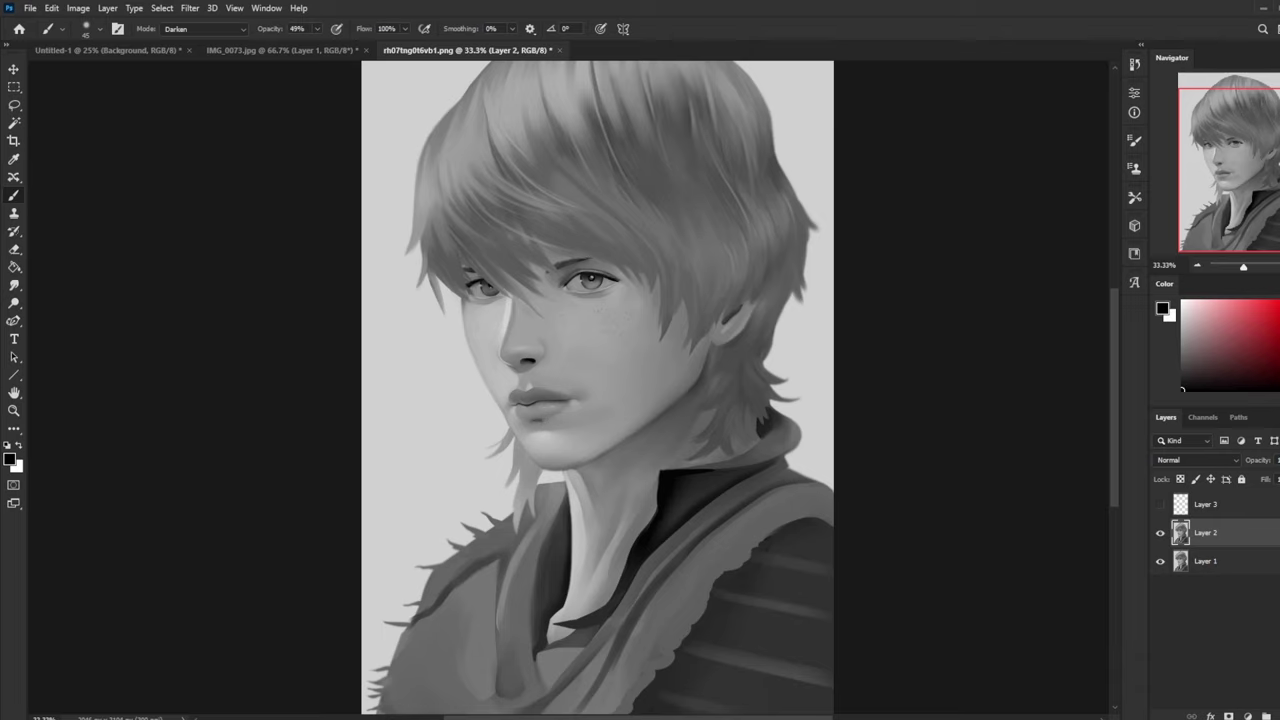
pyautogui.click(15, 287)
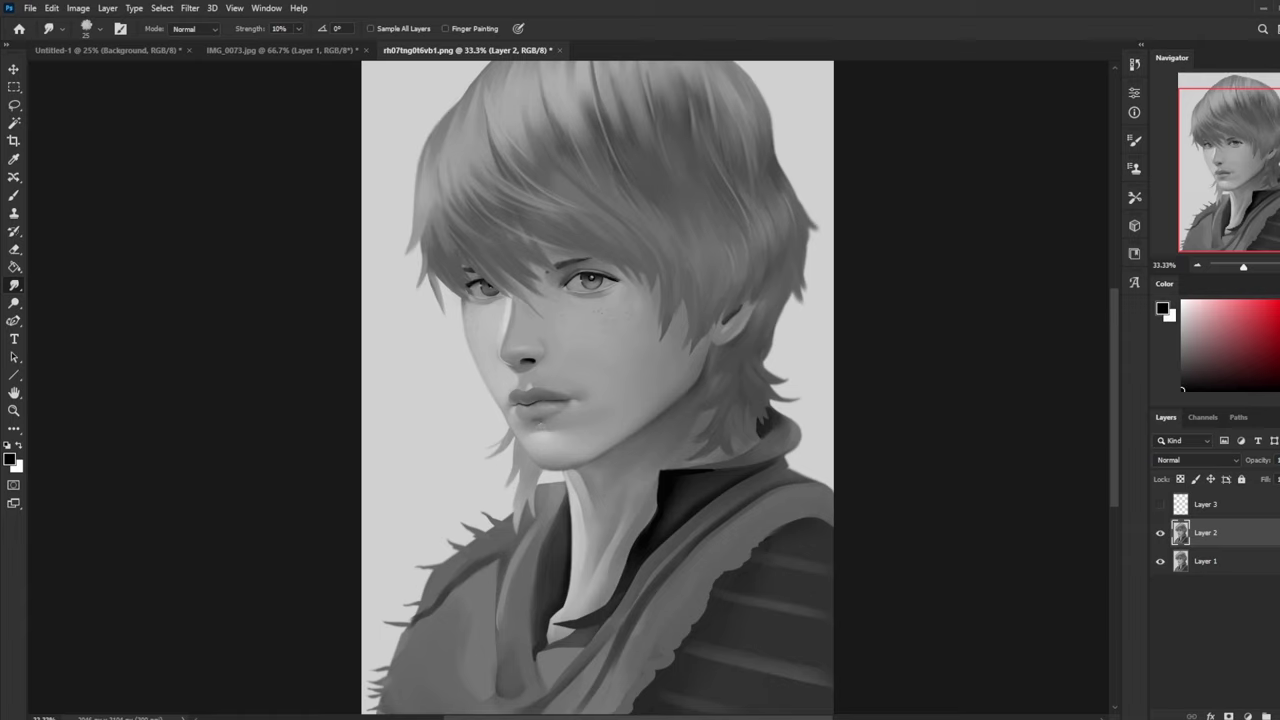
# Step: Add a new layer above Layer 2 and prepare a black soft brush from the 500 px preset, reduced to 200 px
pyautogui.press('b')
pyautogui.keyDown('alt'); pyautogui.click(529, 386); pyautogui.keyUp('alt')
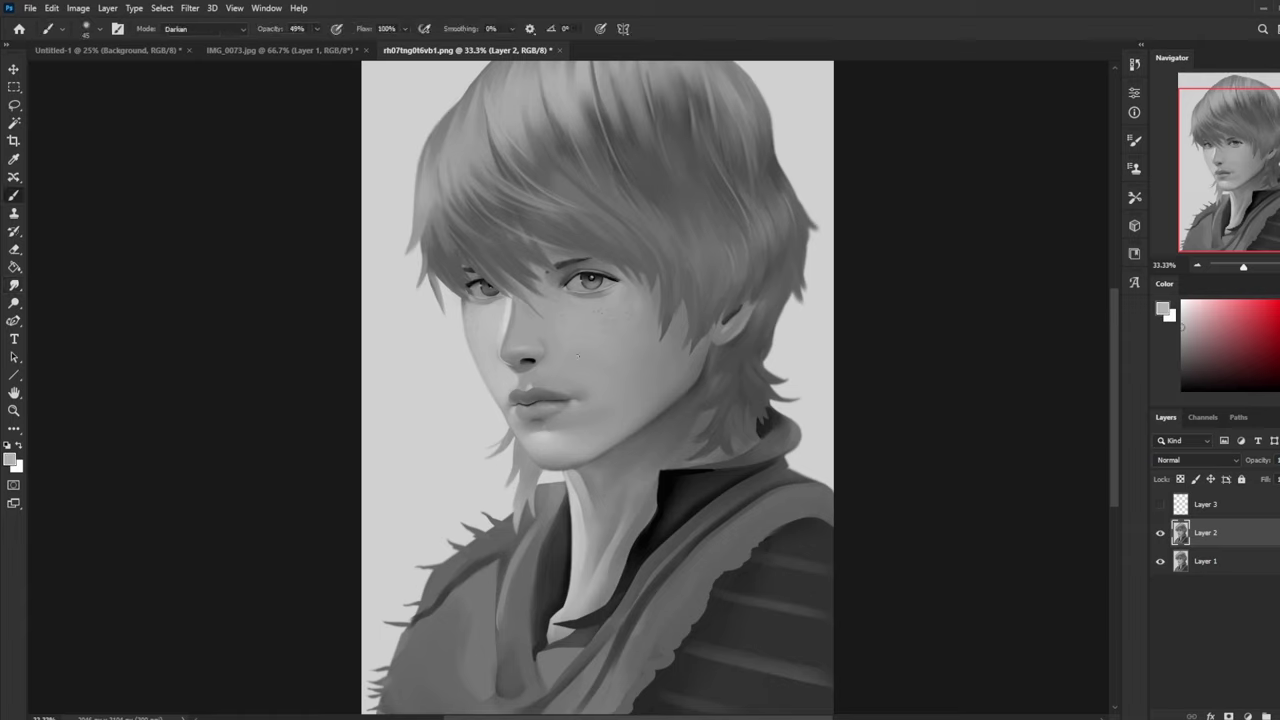
pyautogui.click(1278, 716)
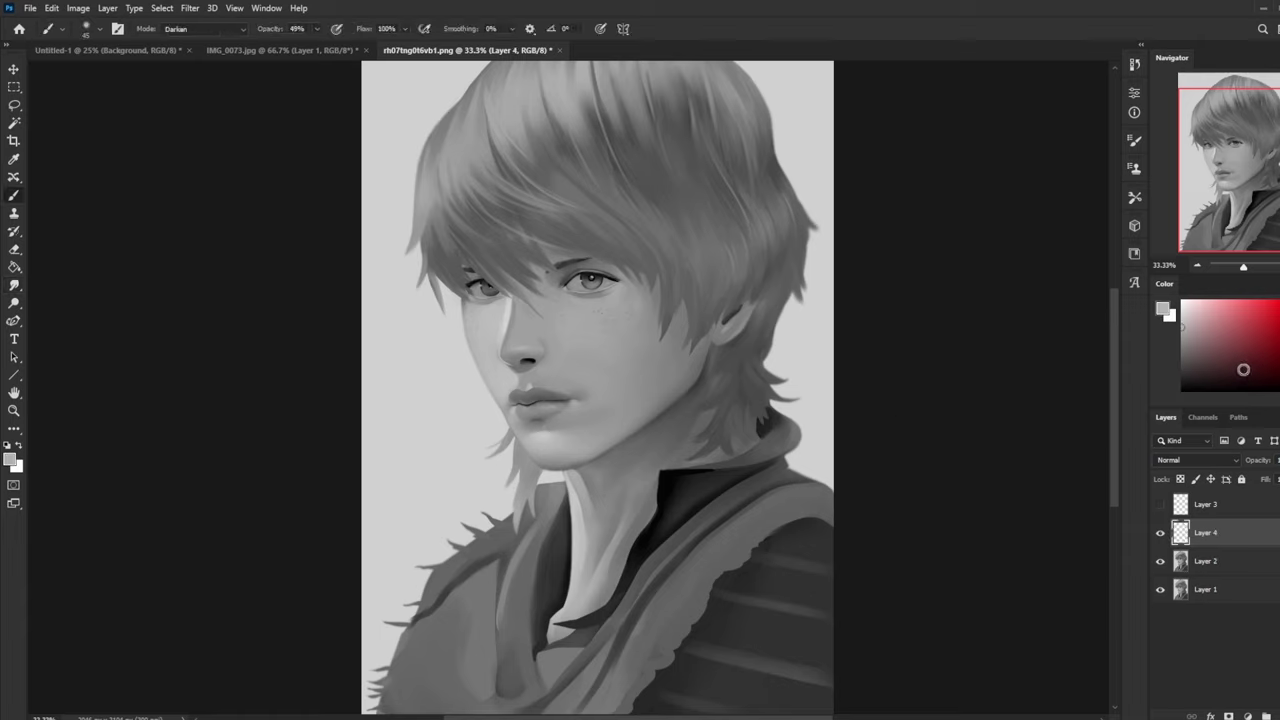
pyautogui.moveTo(1238, 371); pyautogui.dragTo(1150, 400)
pyautogui.hotkey('ctrl', '+')
pyautogui.hotkey('ctrl', '+')
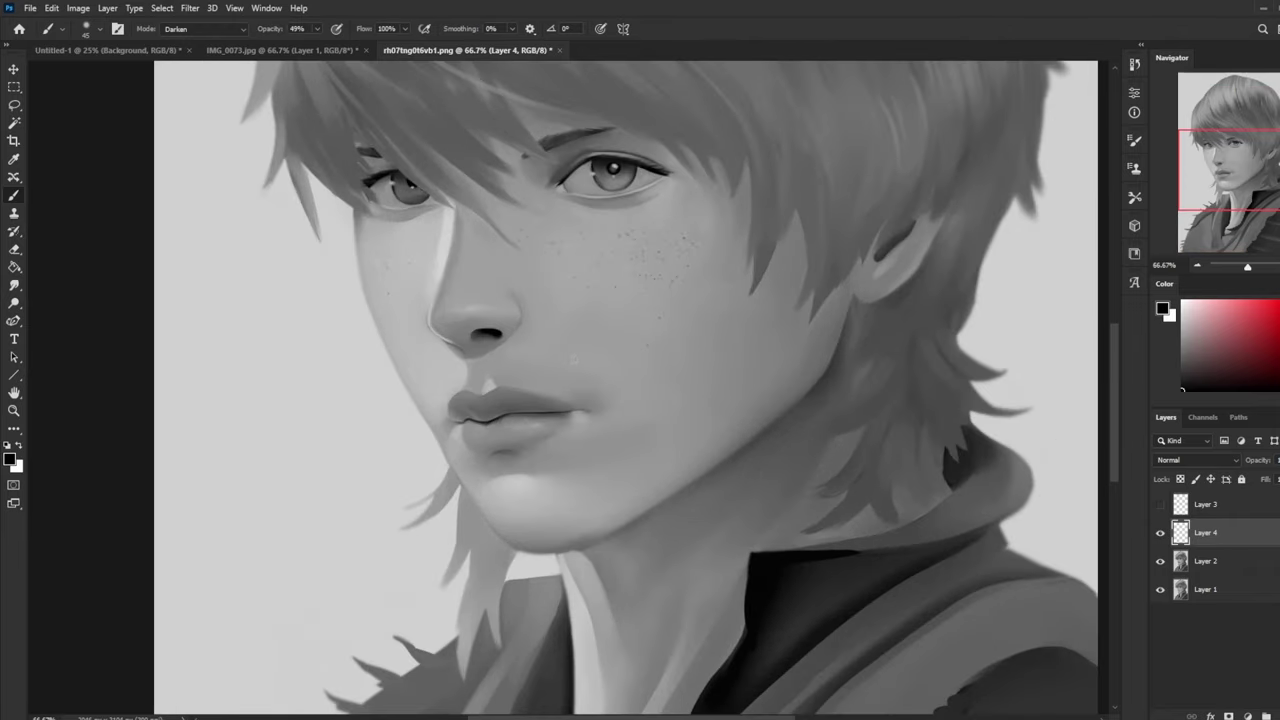
pyautogui.rightClick(588, 352)
pyautogui.click(622, 355)
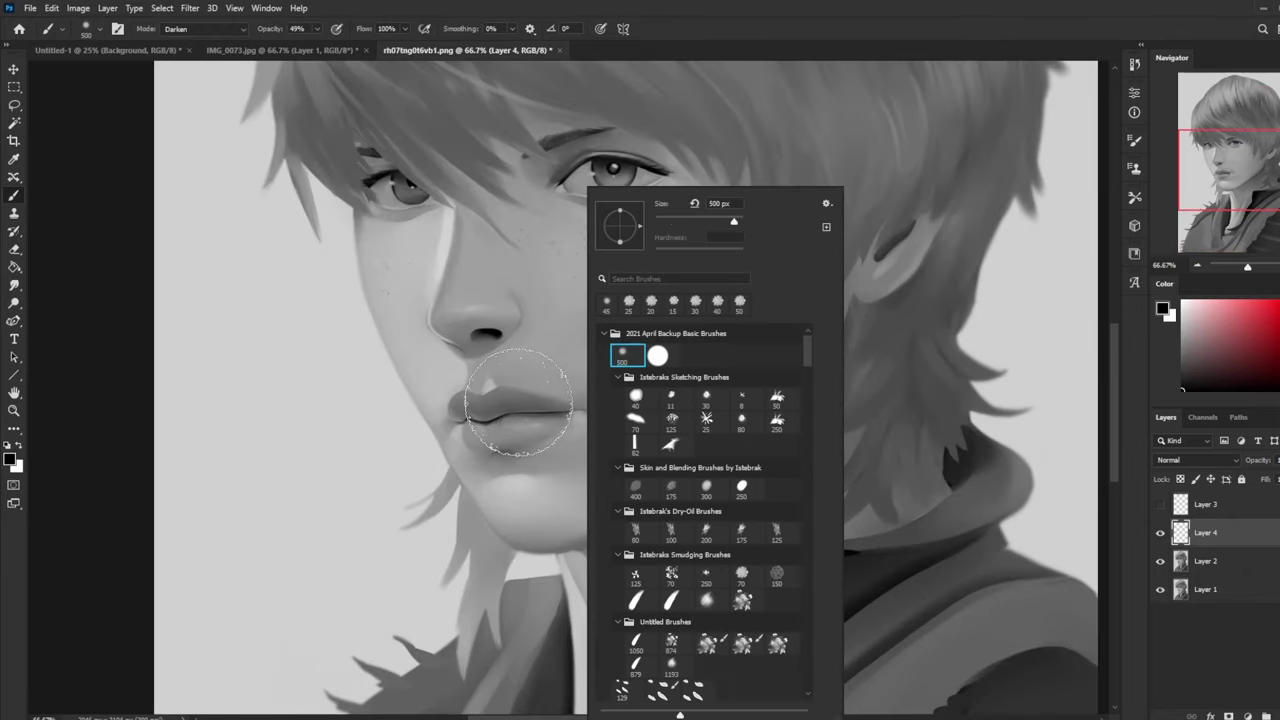
pyautogui.click(524, 404)
pyautogui.press('[')
pyautogui.press('[')
pyautogui.press('[')
pyautogui.press('[')
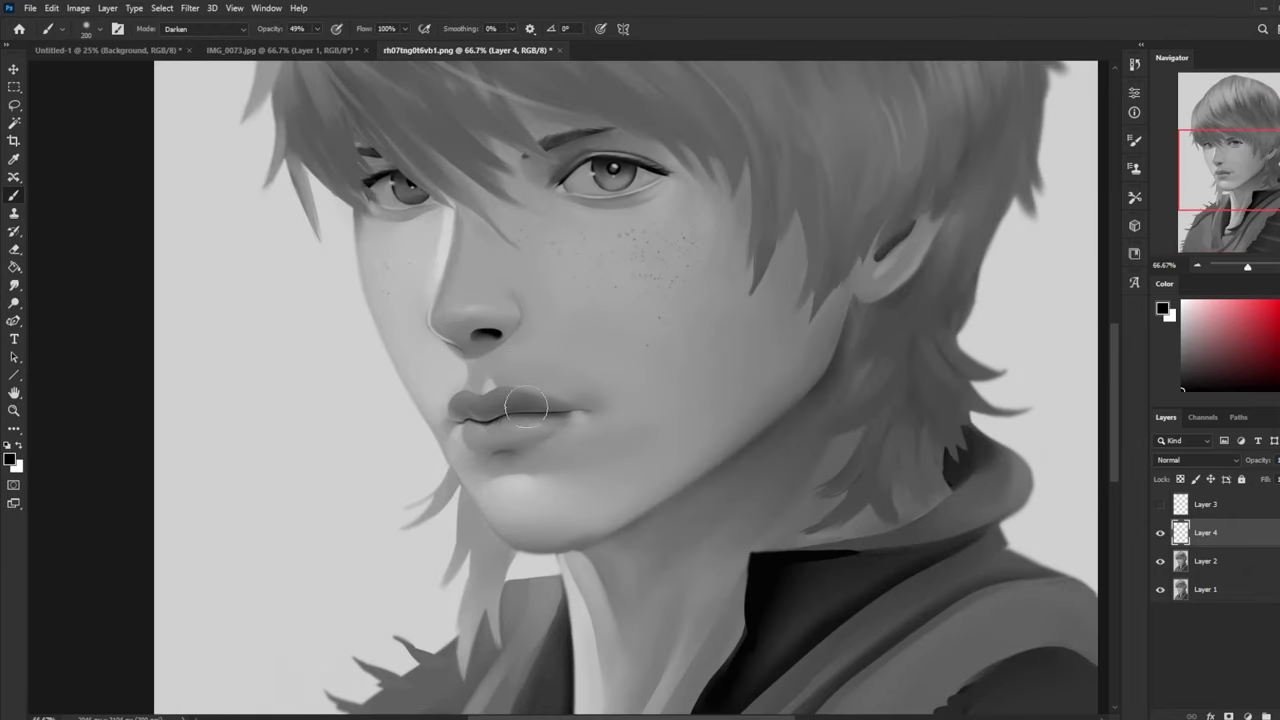
# Step: Set the brush to Normal mode at 5% opacity and build up black shading across the upper lip and lip line
pyautogui.click(317, 31)
pyautogui.click(216, 30)
pyautogui.click(206, 42)
pyautogui.click(316, 30)
pyautogui.click(289, 46)
pyautogui.click(562, 398)
pyautogui.press(']')
pyautogui.moveTo(566, 413)
pyautogui.mouseDown()
pyautogui.moveTo(487, 424)
pyautogui.moveTo(563, 416)
pyautogui.moveTo(461, 420)
pyautogui.moveTo(561, 419)
pyautogui.moveTo(483, 421)
pyautogui.mouseUp()
pyautogui.press('[')
pyautogui.press('[')
pyautogui.press('[')
pyautogui.press('[')
pyautogui.press('[')
pyautogui.press('[')
pyautogui.moveTo(562, 420)
pyautogui.mouseDown()
pyautogui.moveTo(459, 417)
pyautogui.moveTo(555, 420)
pyautogui.mouseUp()
pyautogui.press('[')
pyautogui.press('[')
pyautogui.press('[')
# Step: Erase the excess shading over the lower lip on Layer 4 using a narrow rectangular eraser brush
pyautogui.press('e')
pyautogui.rightClick(598, 298)
pyautogui.click(597, 297)
pyautogui.rightClick(632, 298)
pyautogui.click(632, 298)
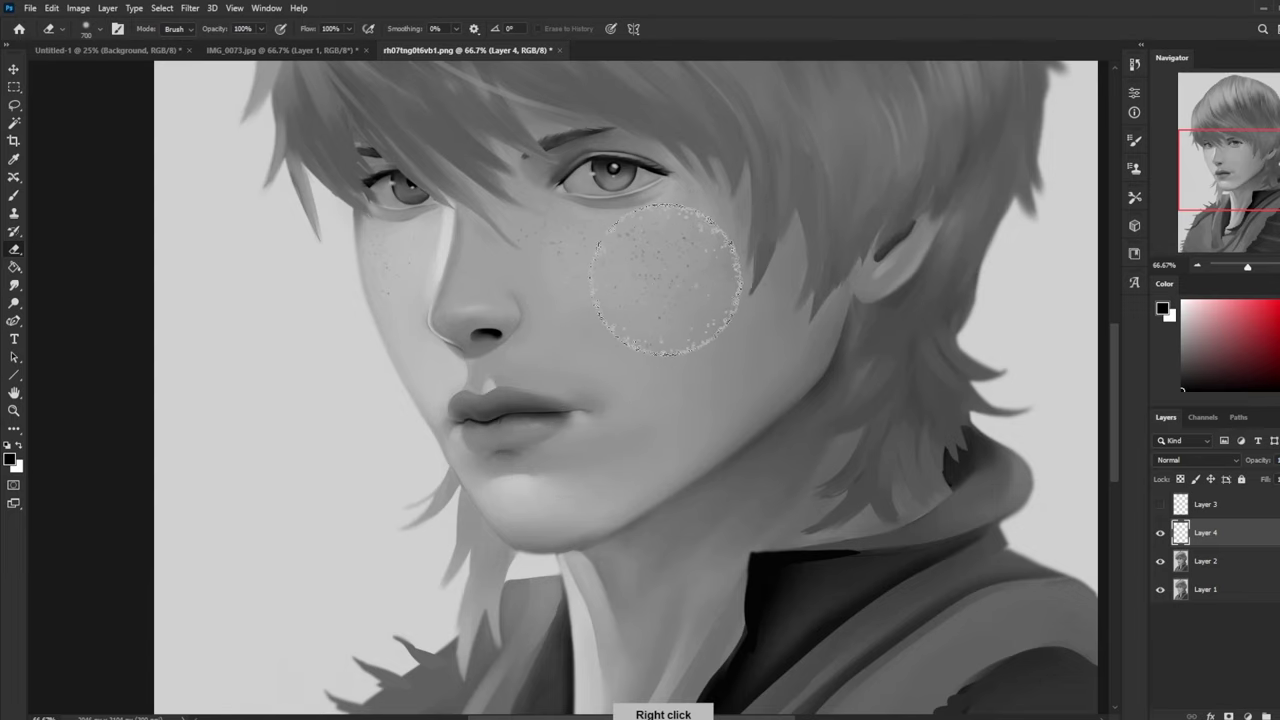
pyautogui.rightClick(691, 298)
pyautogui.doubleClick(750, 440)
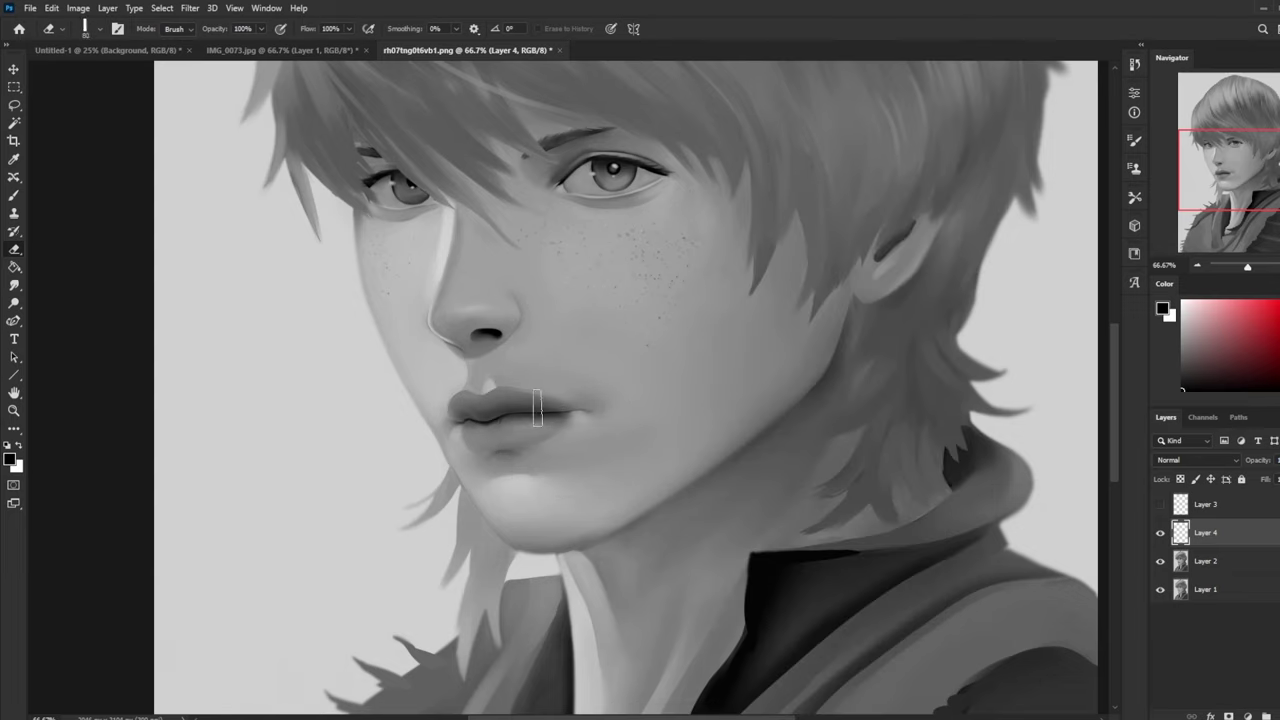
pyautogui.moveTo(572, 437)
pyautogui.mouseDown()
pyautogui.moveTo(510, 433)
pyautogui.moveTo(526, 428)
pyautogui.moveTo(541, 429)
pyautogui.moveTo(462, 437)
pyautogui.mouseUp()
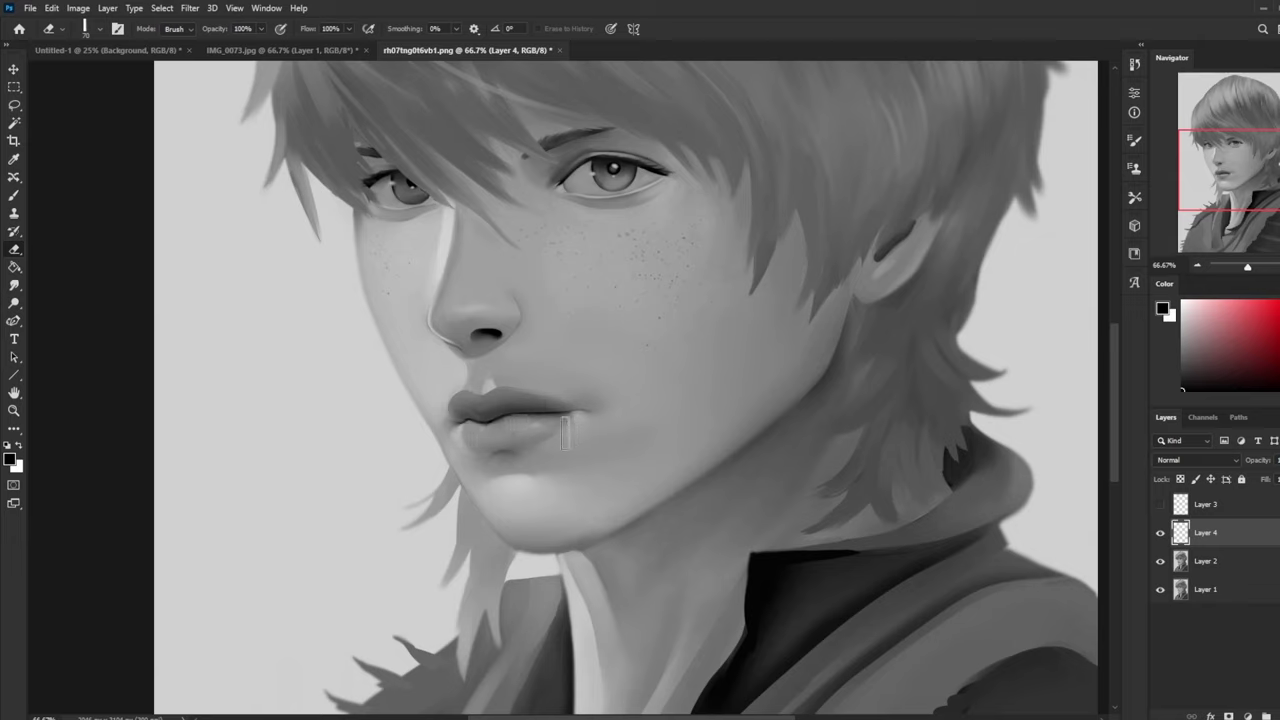
# Step: Compare the mouth with and without the new shading by toggling Layer 4's visibility
pyautogui.click(1162, 535)
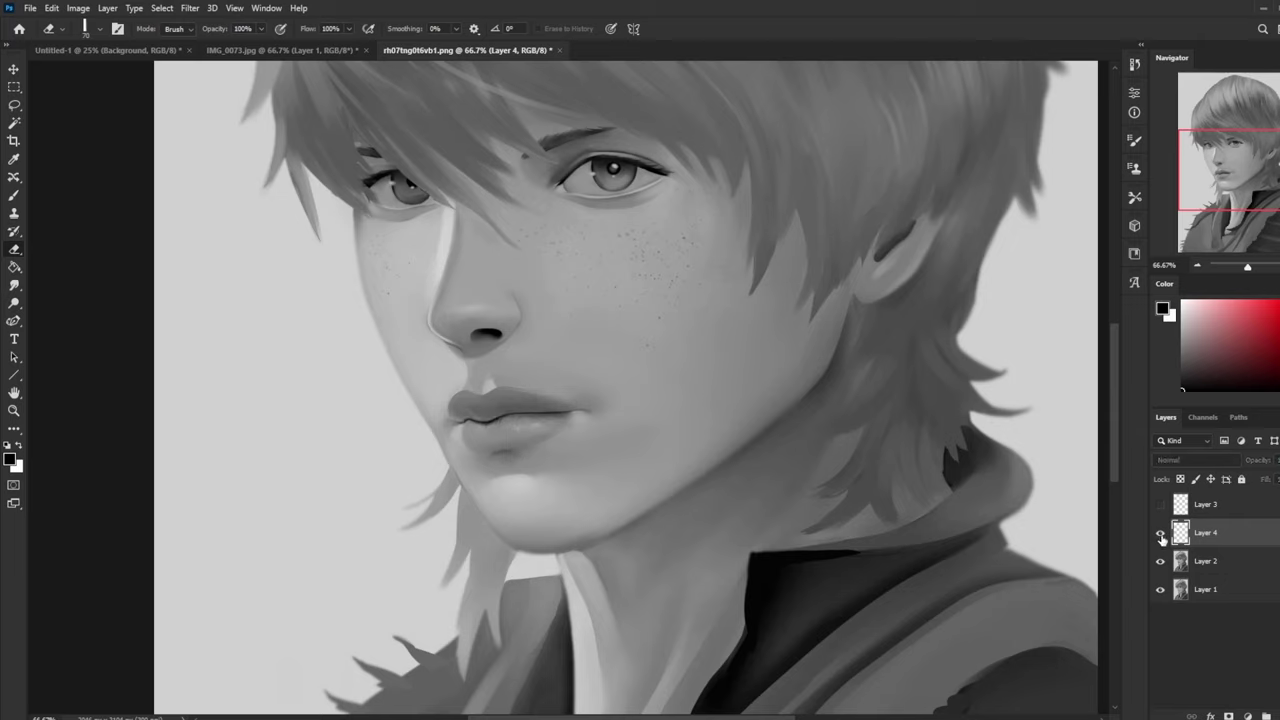
pyautogui.click(1163, 537)
pyautogui.click(1162, 536)
pyautogui.click(1162, 536)
# Step: Switch the eraser to the soft 500 px brush preset and reduce it to 175 px for the upper lip
pyautogui.rightClick(680, 352)
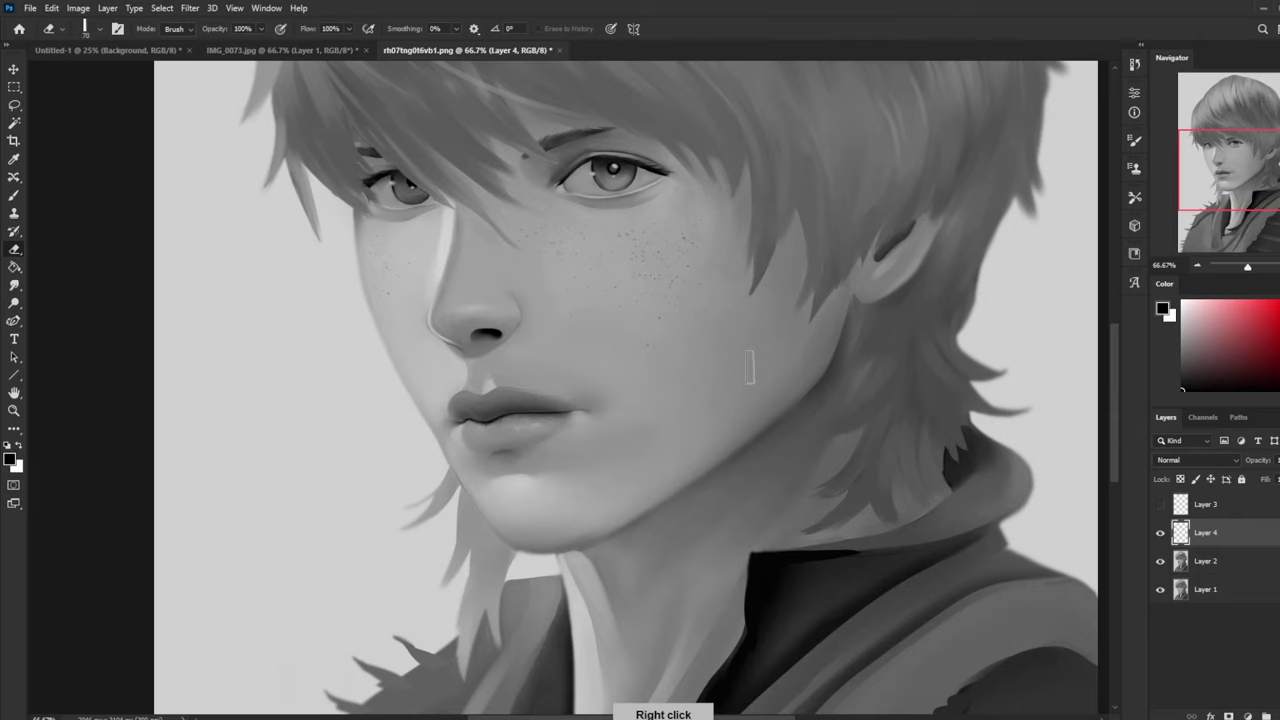
pyautogui.click(738, 359)
pyautogui.click(624, 302)
pyautogui.hotkey('ctrl', '-')
pyautogui.hotkey('ctrl', '-')
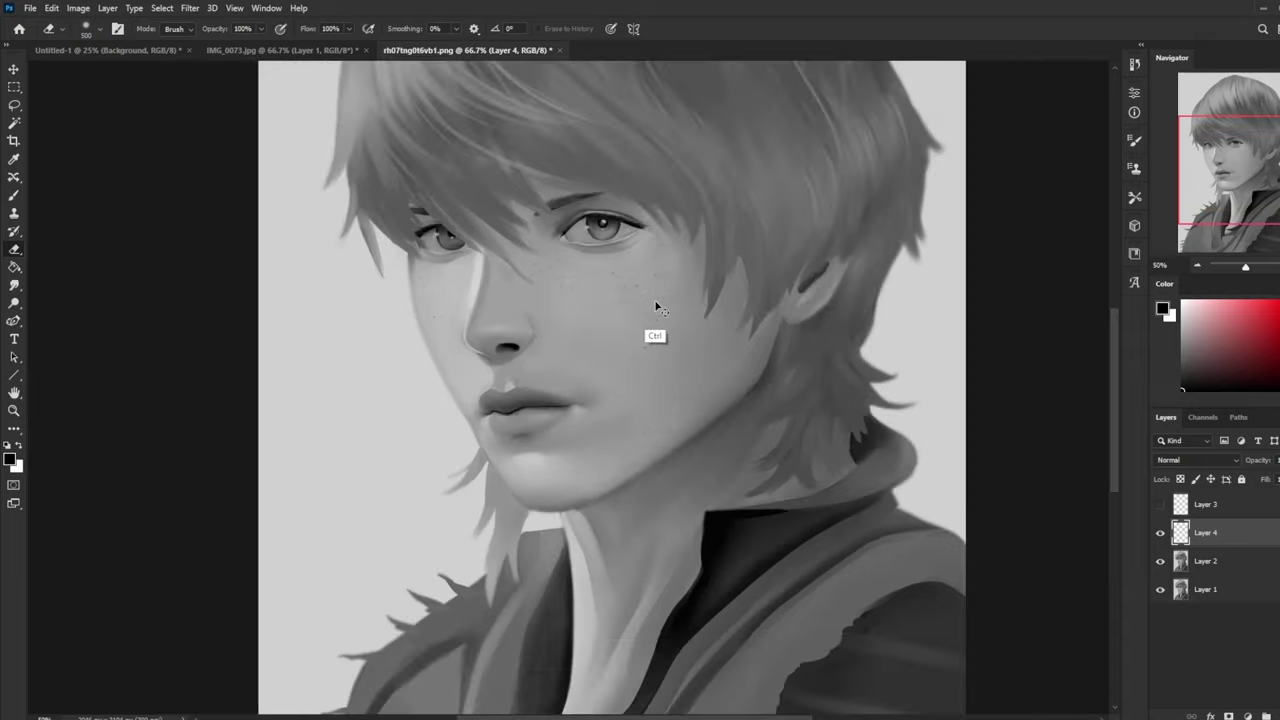
pyautogui.press('[')
pyautogui.press('[')
pyautogui.press('[')
pyautogui.press('[')
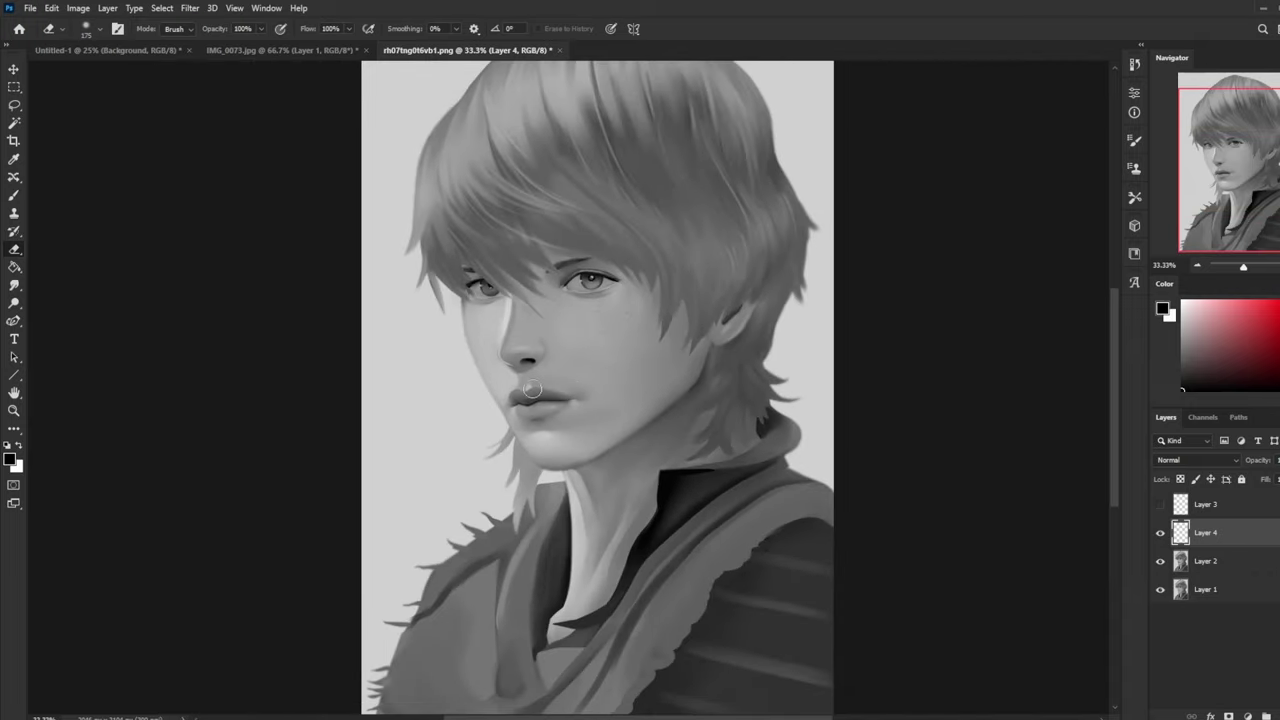
# Step: Recheck the lip shading by toggling Layer 4's visibility, and merge Layer 4 down into Layer 2
pyautogui.click(1160, 536)
pyautogui.click(1160, 536)
pyautogui.rightClick(1190, 530)
pyautogui.click(1110, 552)
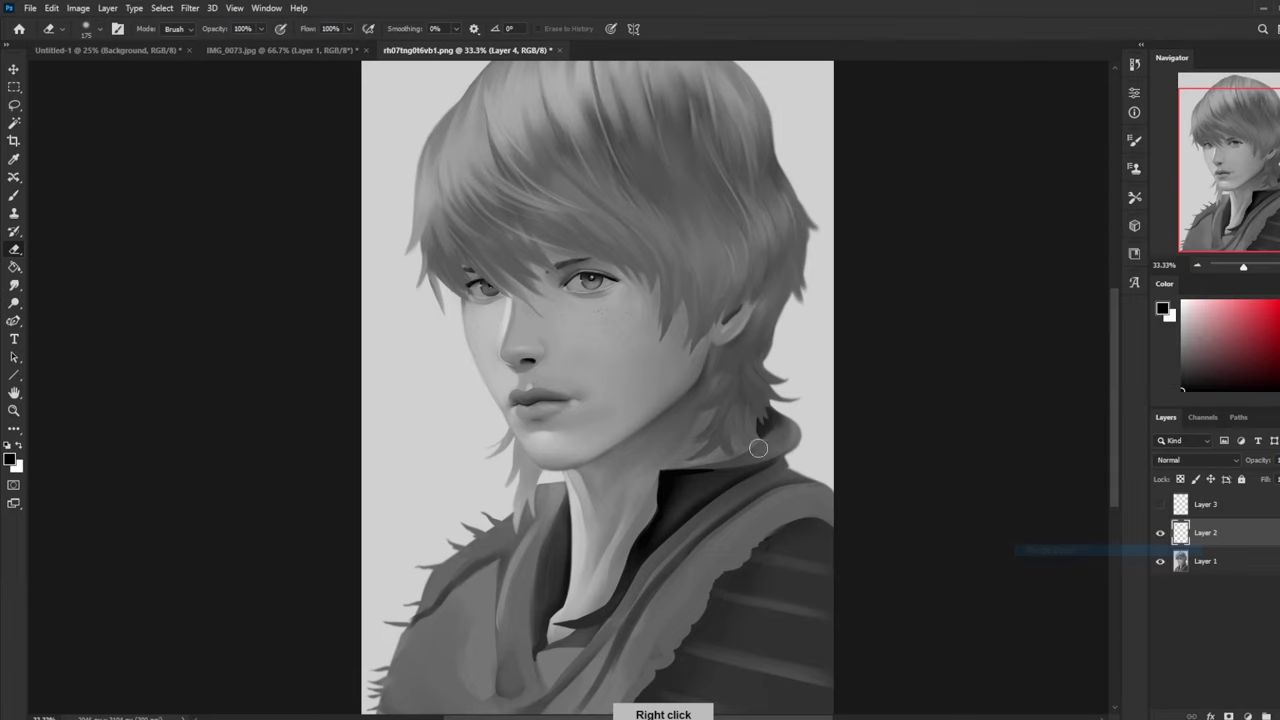
# Step: Paint sampled lip tones in Darken mode at 5% opacity just beneath the dark line between the lips
pyautogui.press('z')
pyautogui.moveTo(481, 380); pyautogui.dragTo(568, 418)
pyautogui.press('b')
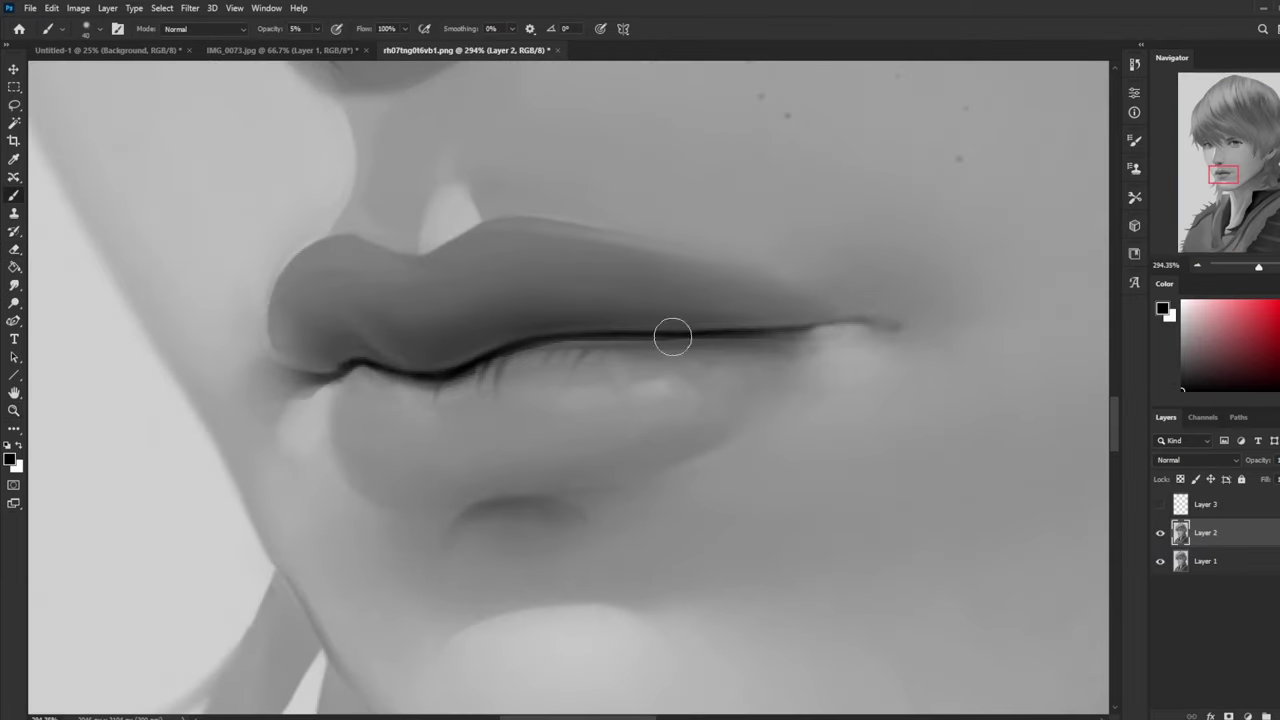
pyautogui.keyDown('alt'); pyautogui.click(462, 374); pyautogui.keyUp('alt')
pyautogui.click(213, 28)
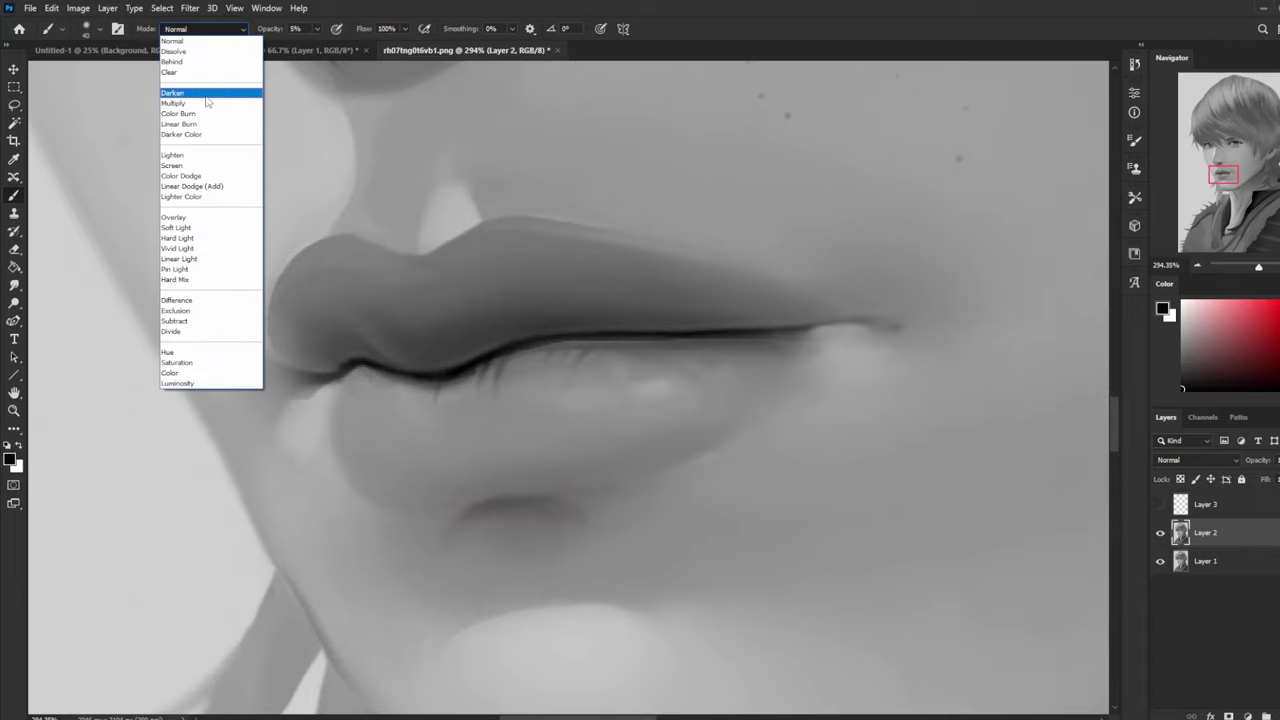
pyautogui.click(209, 97)
pyautogui.keyDown('alt'); pyautogui.click(695, 352); pyautogui.keyUp('alt')
pyautogui.moveTo(764, 336)
pyautogui.mouseDown()
pyautogui.moveTo(473, 347)
pyautogui.moveTo(790, 338)
pyautogui.moveTo(506, 360)
pyautogui.mouseUp()
# Step: Set the brush to Lighten and soften the dark line between the lips with gray tones sampled from the lips
pyautogui.keyDown('alt'); pyautogui.click(706, 356); pyautogui.keyUp('alt')
pyautogui.click(213, 28)
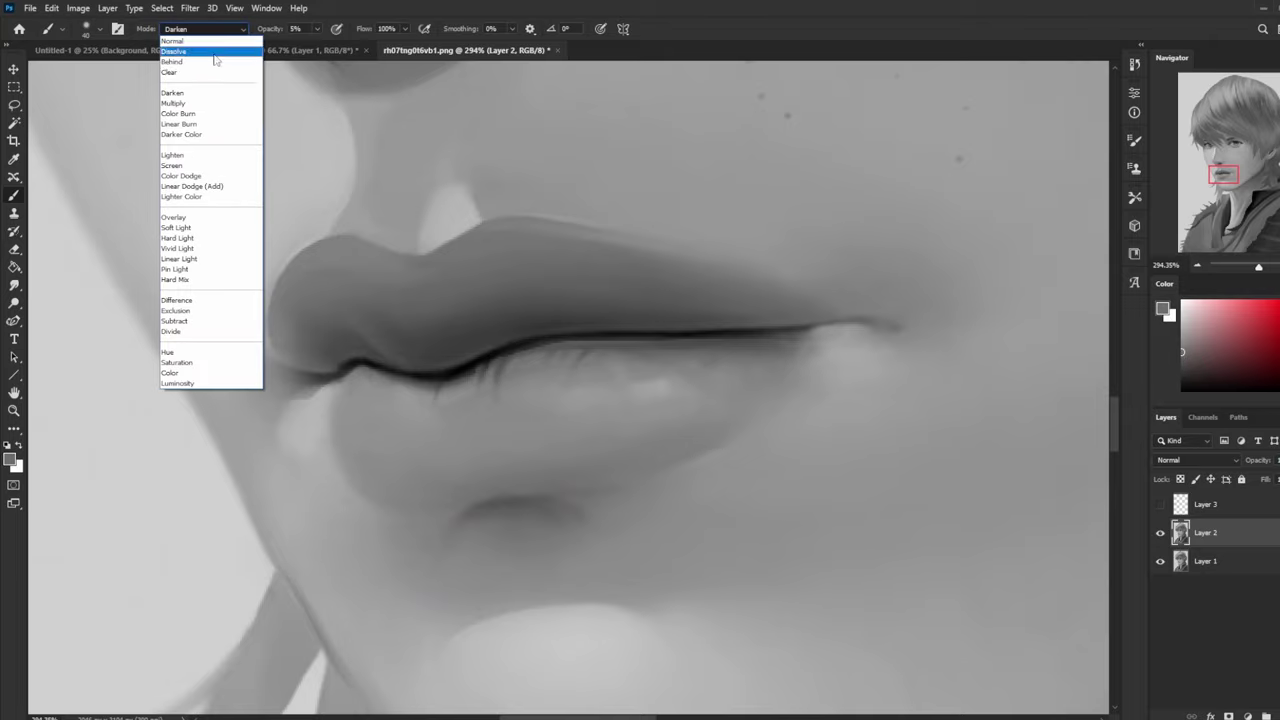
pyautogui.click(209, 155)
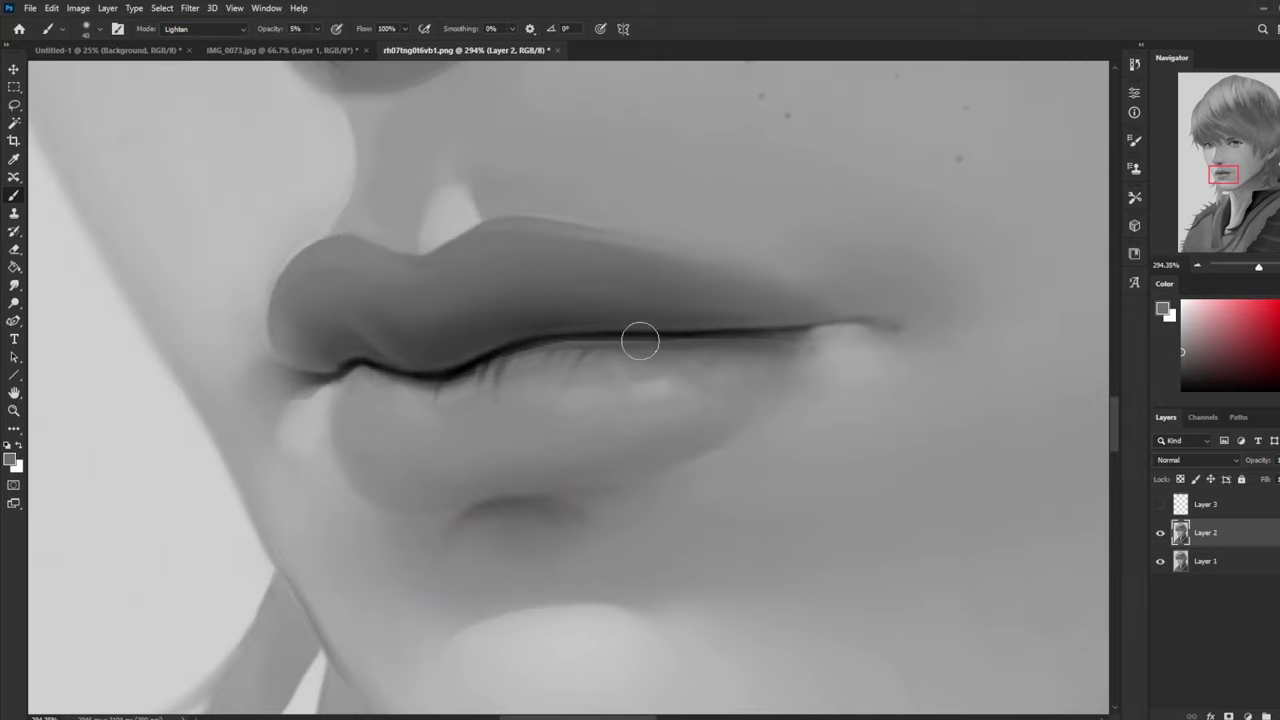
pyautogui.keyDown('alt'); pyautogui.click(707, 316); pyautogui.keyUp('alt')
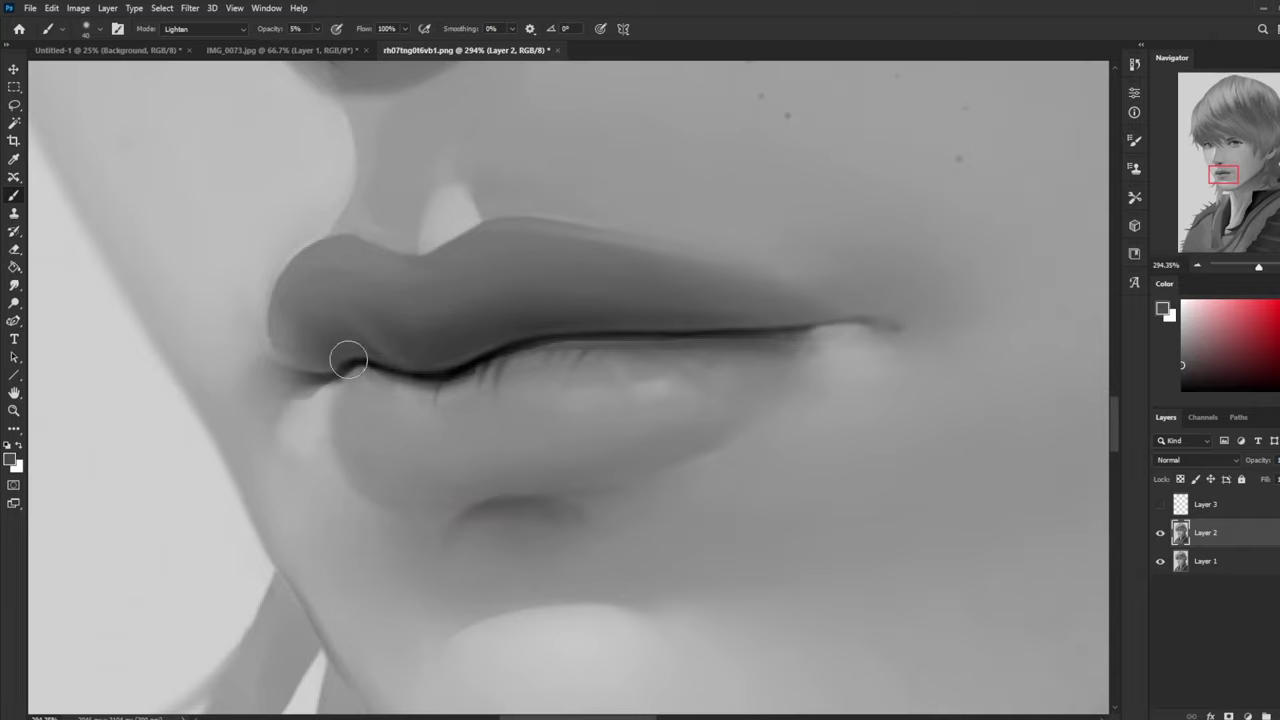
pyautogui.scroll(-10, 494, 374)
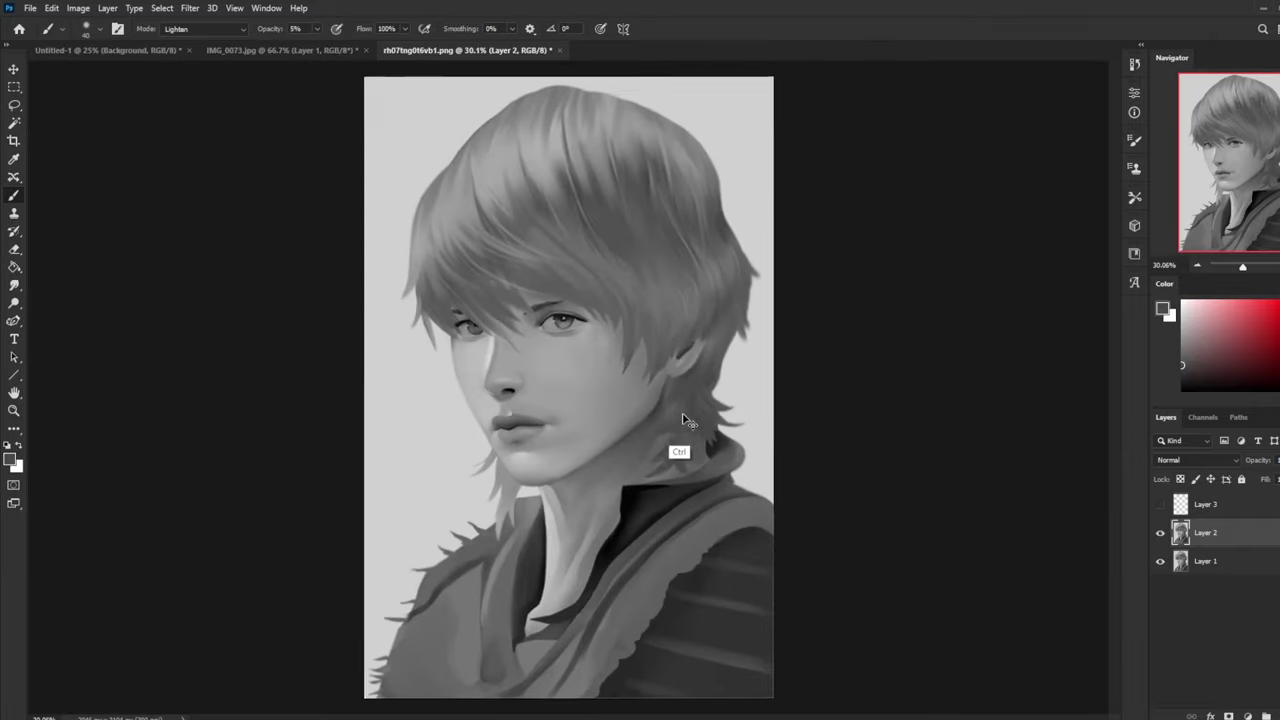
pyautogui.scroll(3, 632, 422)
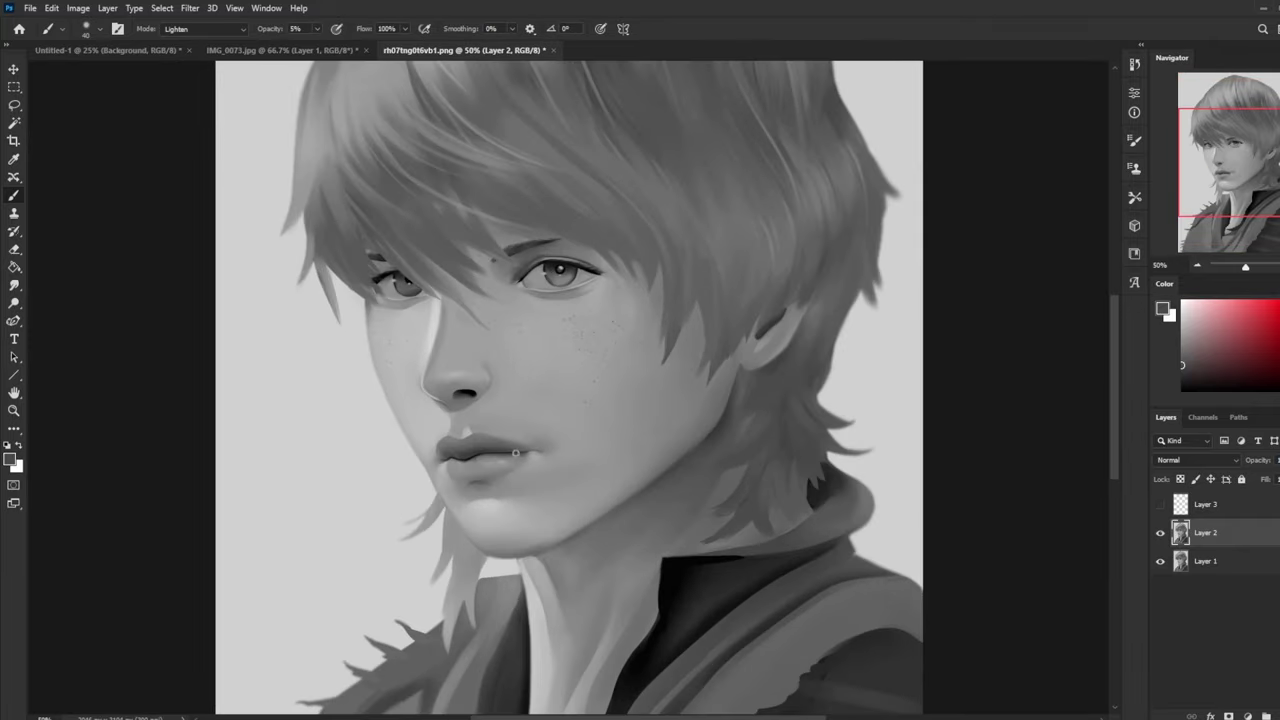
pyautogui.scroll(-1, 650, 490)
# Step: Shade around the mouth and lower cheek with a 200 px black brush in Darken mode, and switch to Smudge for blending
pyautogui.keyDown('alt'); pyautogui.click(486, 410); pyautogui.keyUp('alt')
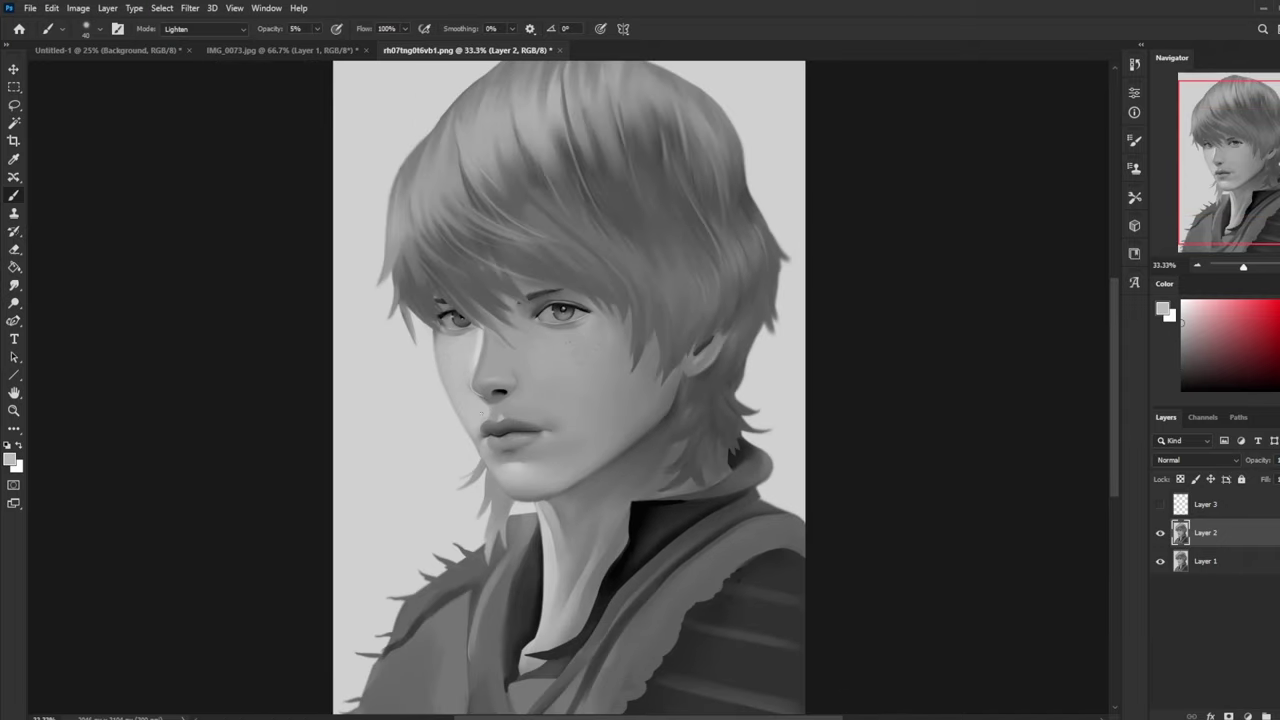
pyautogui.press(']')
pyautogui.press(']')
pyautogui.press(']')
pyautogui.press('d')
pyautogui.click(228, 30)
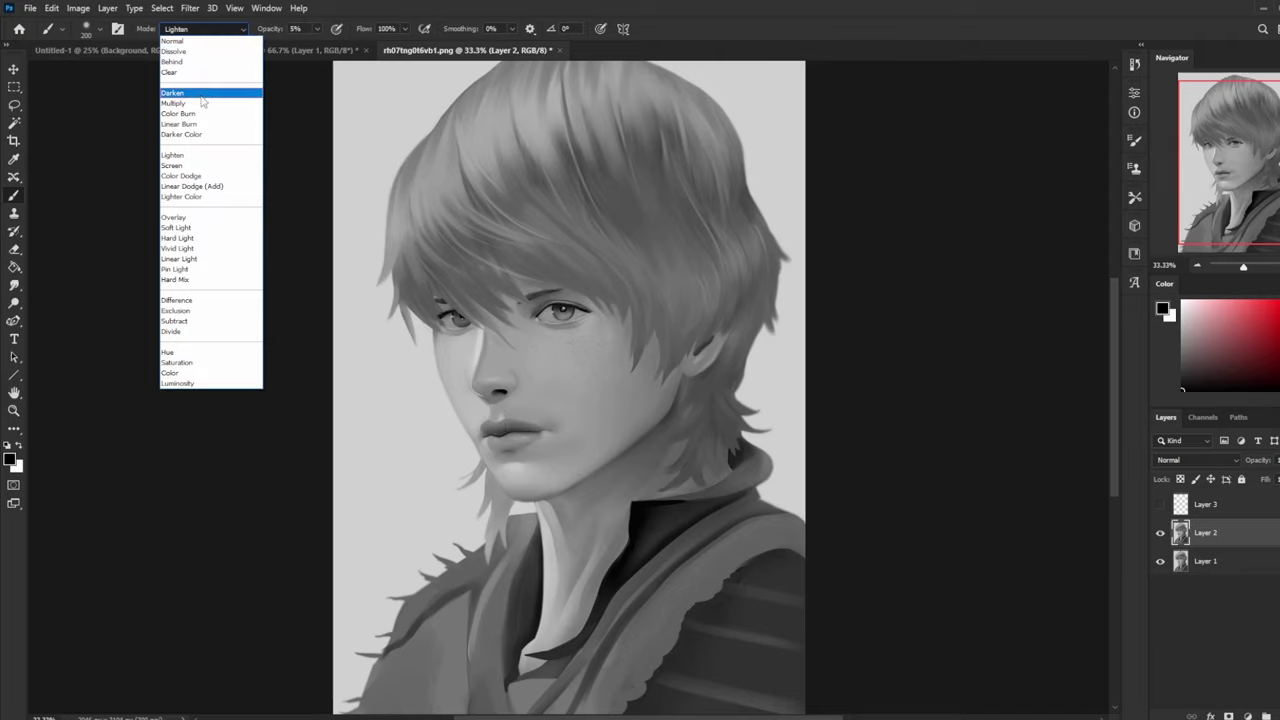
pyautogui.click(236, 90)
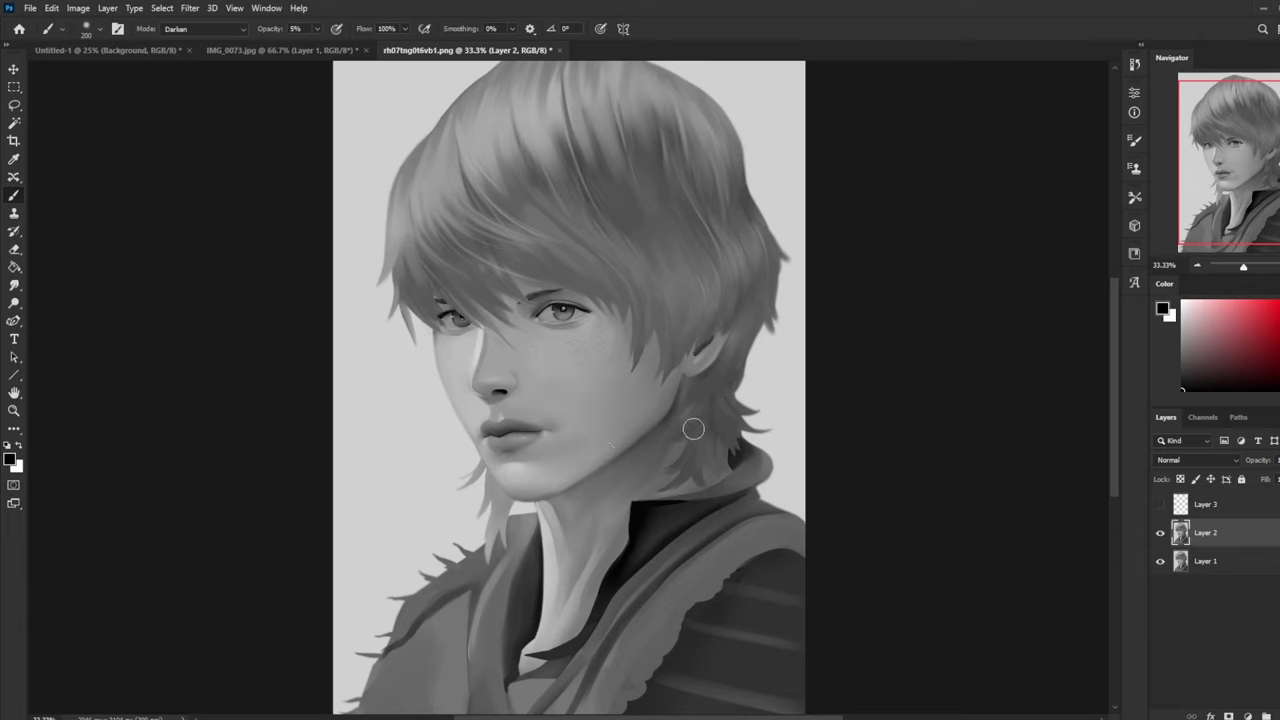
pyautogui.click(14, 285)
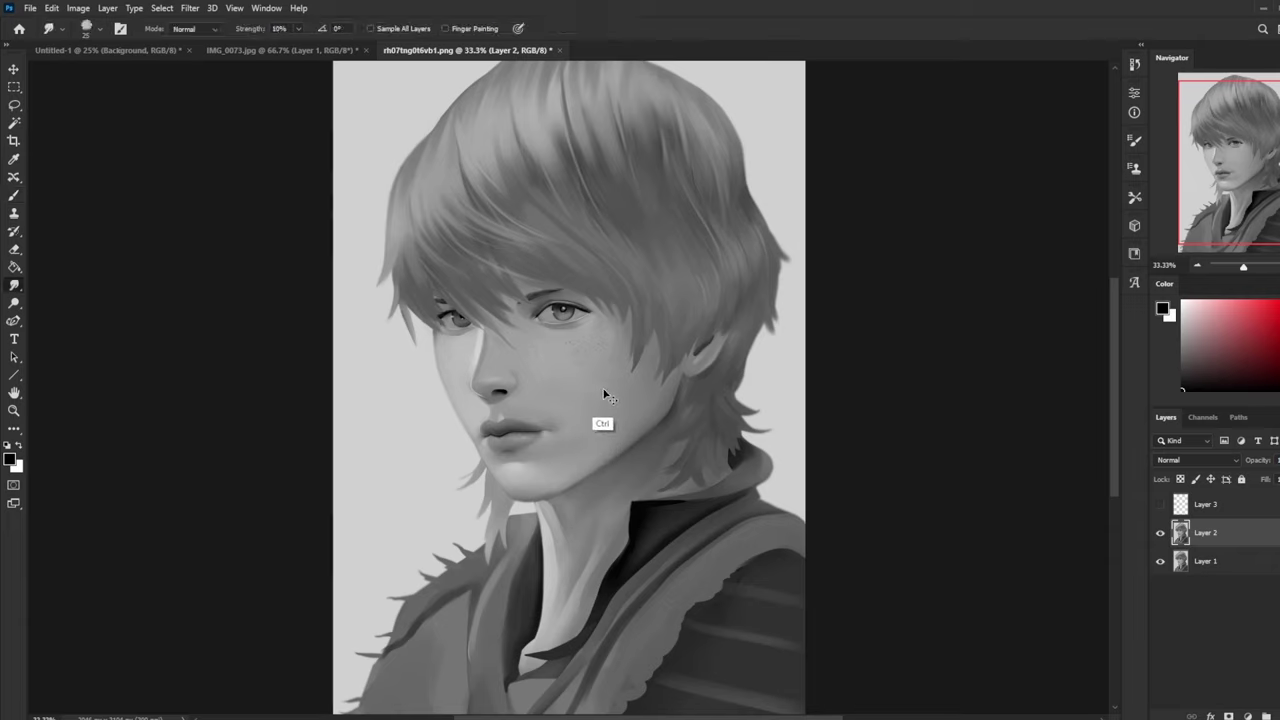
# Step: Sample a gray tone beside the mouth and set the brush to Darken mode at 17% opacity
pyautogui.hotkey('ctrl', '-')
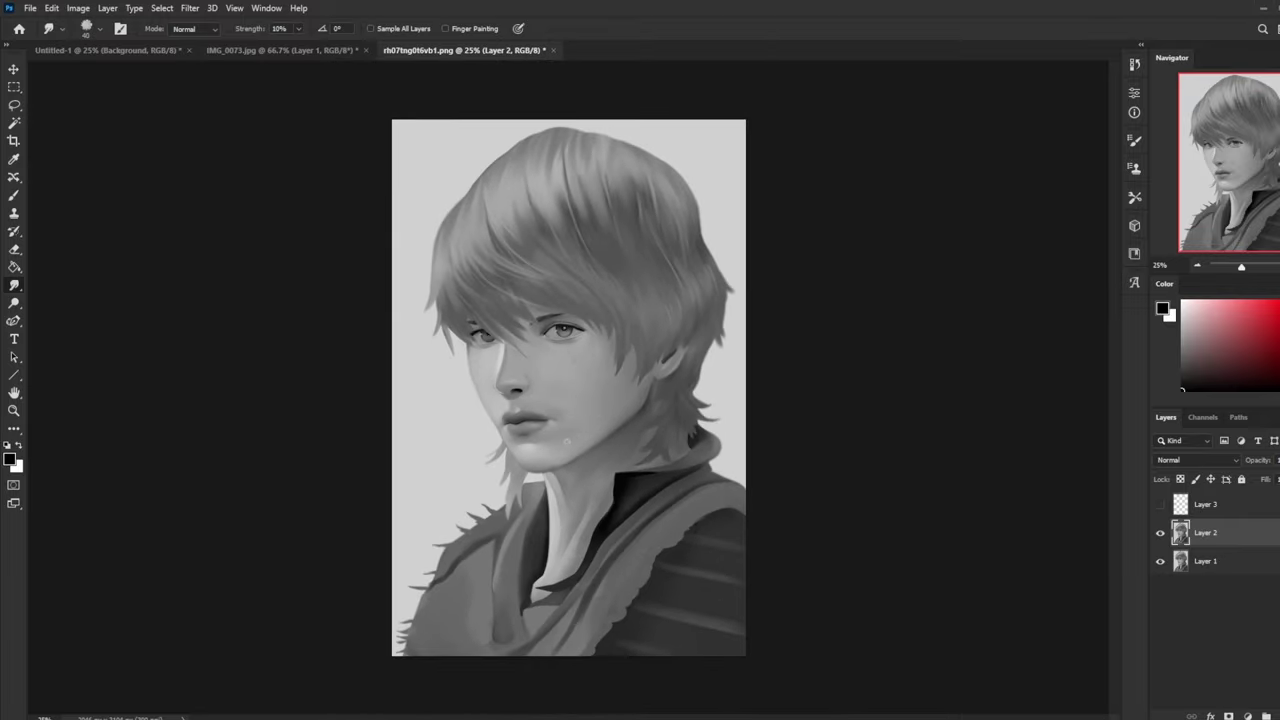
pyautogui.press('b')
pyautogui.keyDown('alt'); pyautogui.click(563, 424); pyautogui.keyUp('alt')
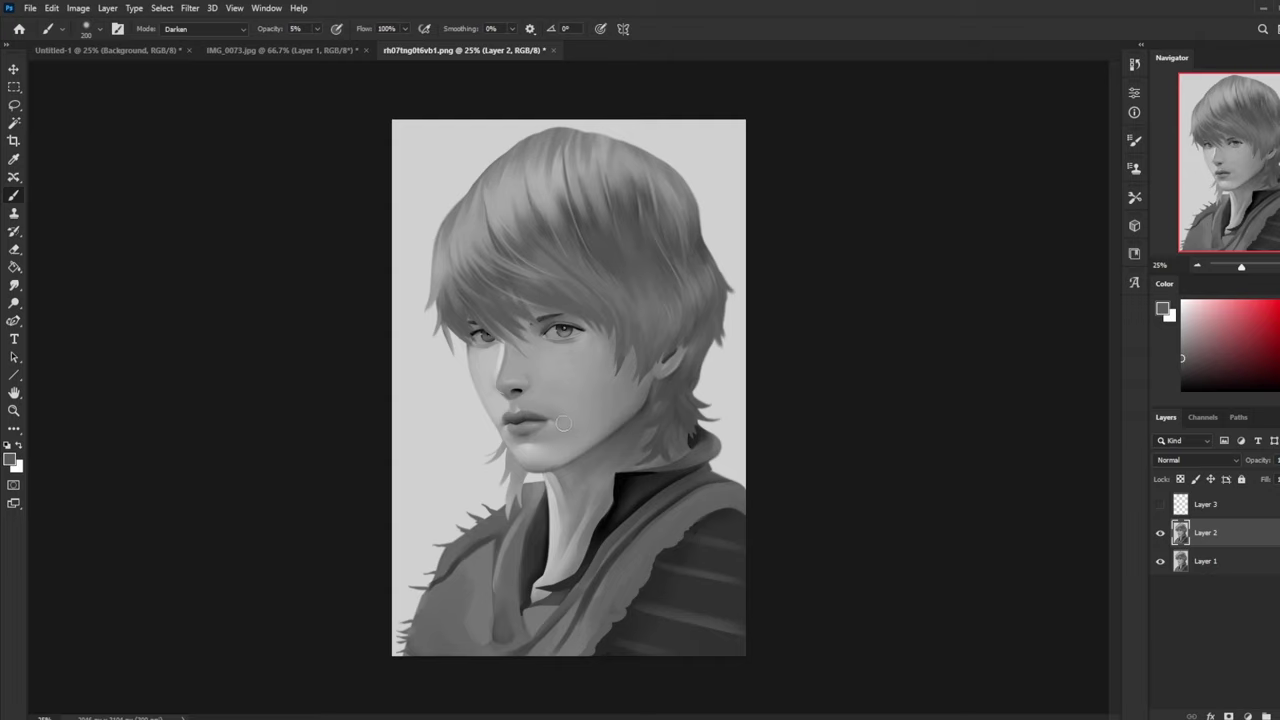
pyautogui.click(235, 34)
pyautogui.click(212, 93)
pyautogui.click(317, 30)
pyautogui.moveTo(317, 45); pyautogui.dragTo(325, 46)
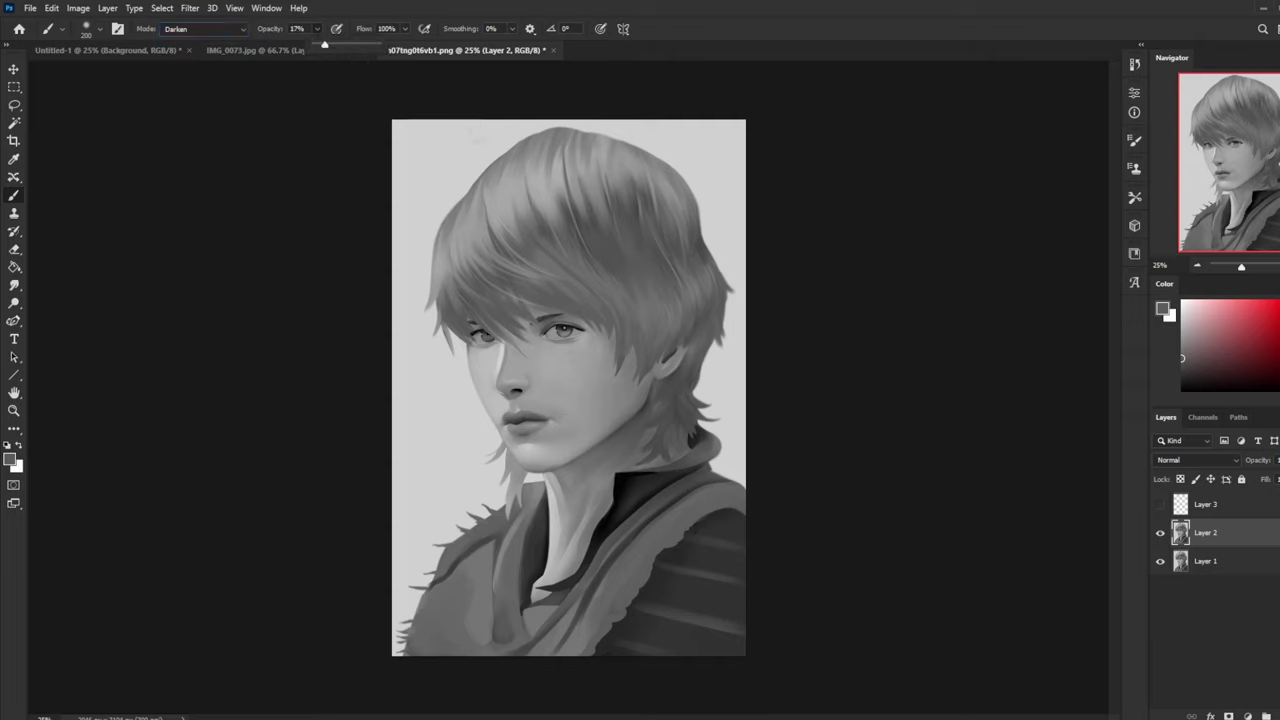
# Step: Try darkening around the mouth with a 60 px brush in black sampled near the nostril, and undo the last stroke
pyautogui.press('[')
pyautogui.press('[')
pyautogui.press('[')
pyautogui.keyDown('alt'); pyautogui.click(521, 392); pyautogui.keyUp('alt')
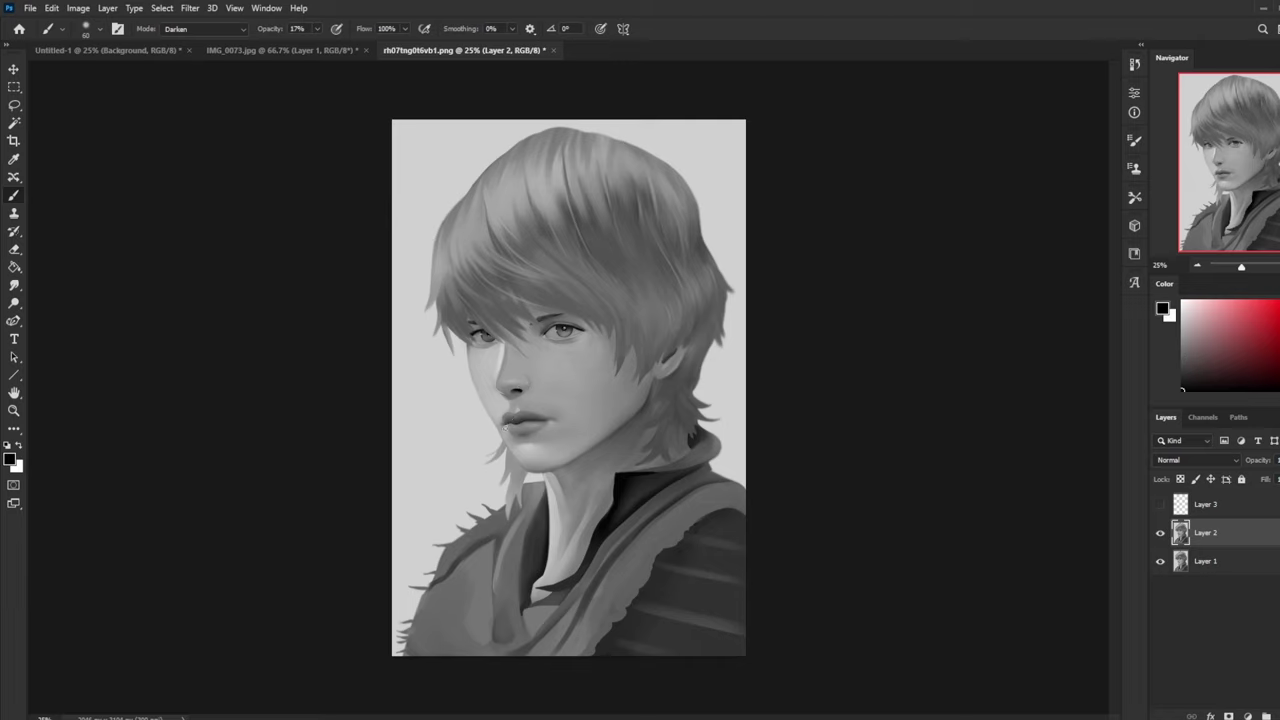
pyautogui.hotkey('ctrl', 'z')
# Step: Check the lips up close and in full view, and blend the mouth shading with Smudge at 10% strength
pyautogui.hotkey('ctrl', 'space')
pyautogui.moveTo(548, 416); pyautogui.dragTo(640, 418)
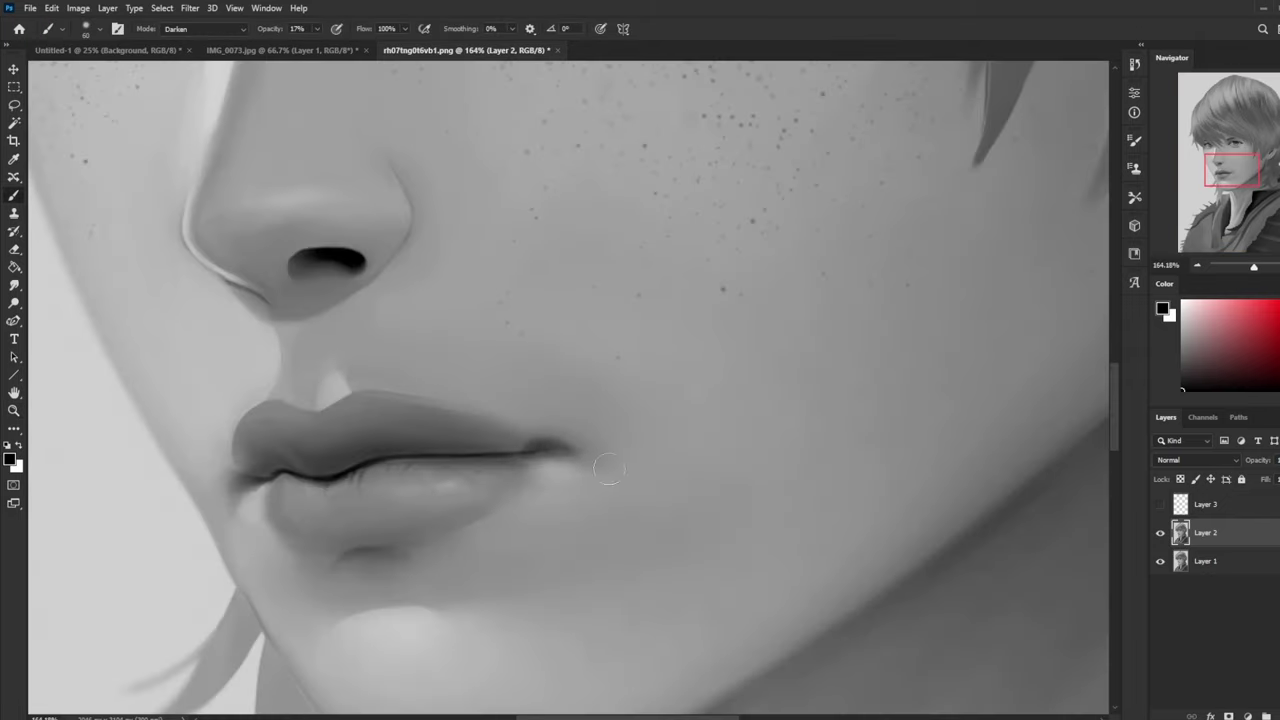
pyautogui.press('space')
pyautogui.moveTo(556, 344); pyautogui.dragTo(824, 222)
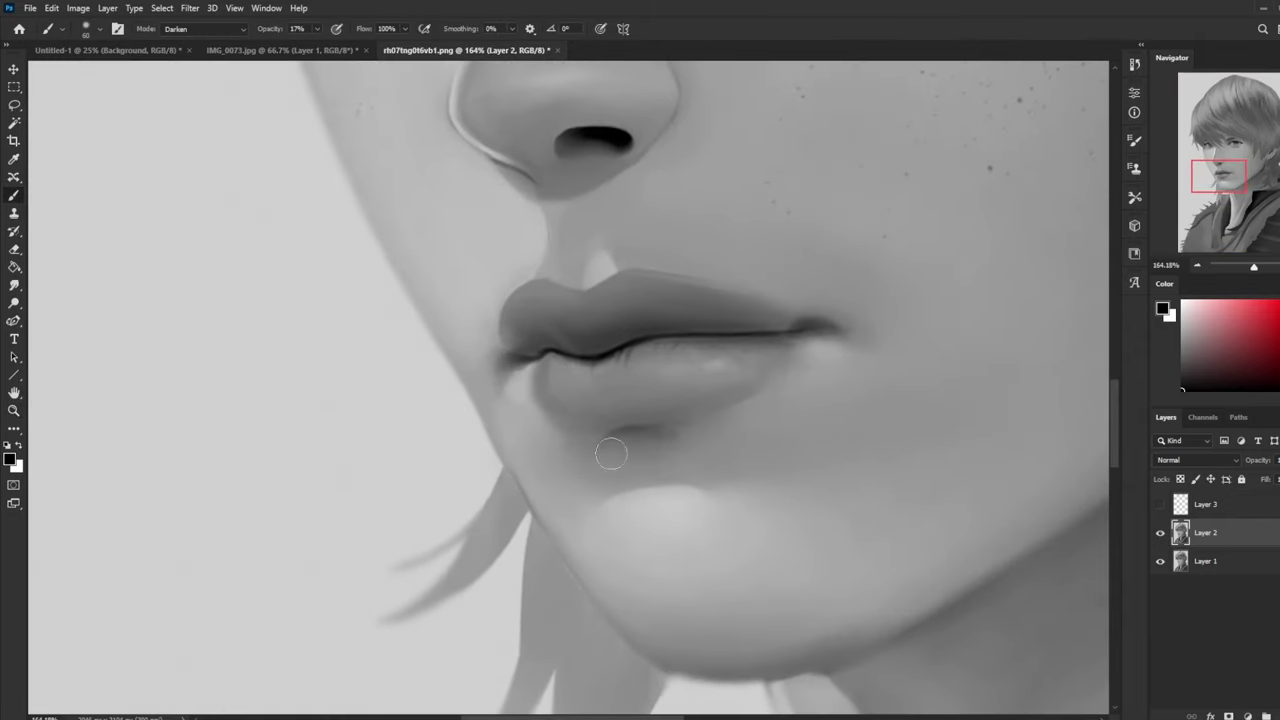
pyautogui.hotkey('ctrl', '0')
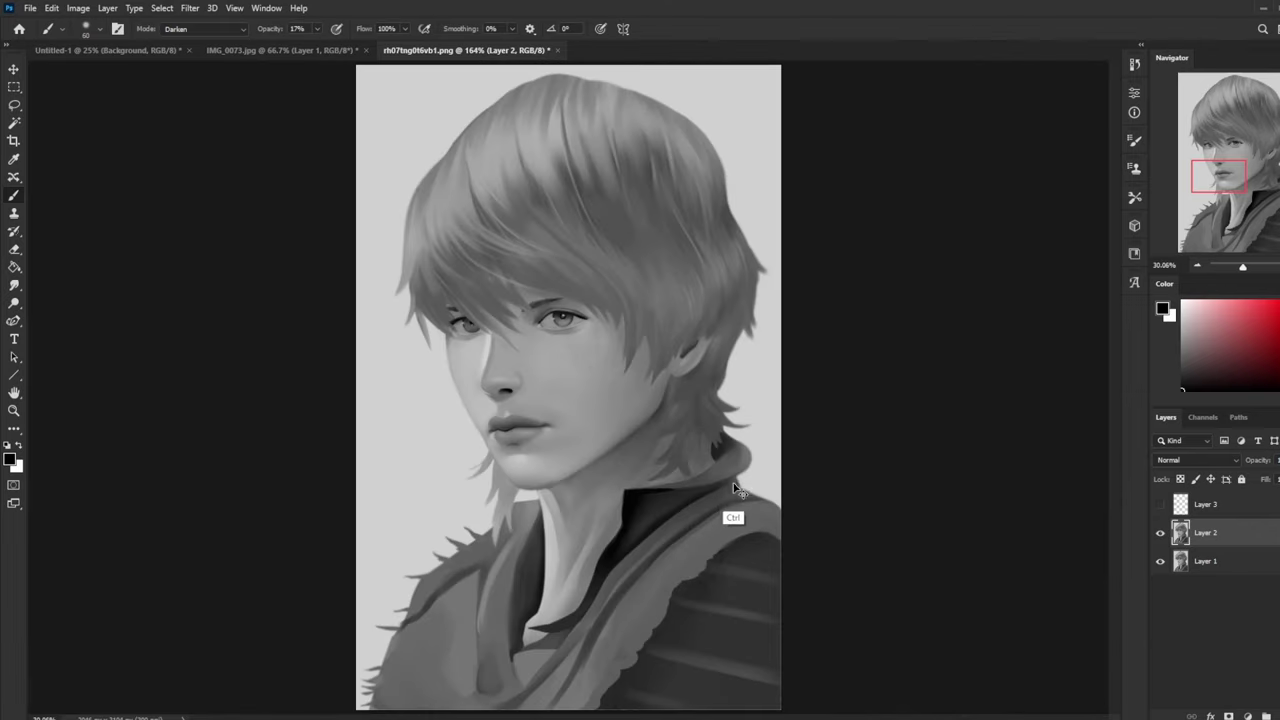
pyautogui.click(14, 285)
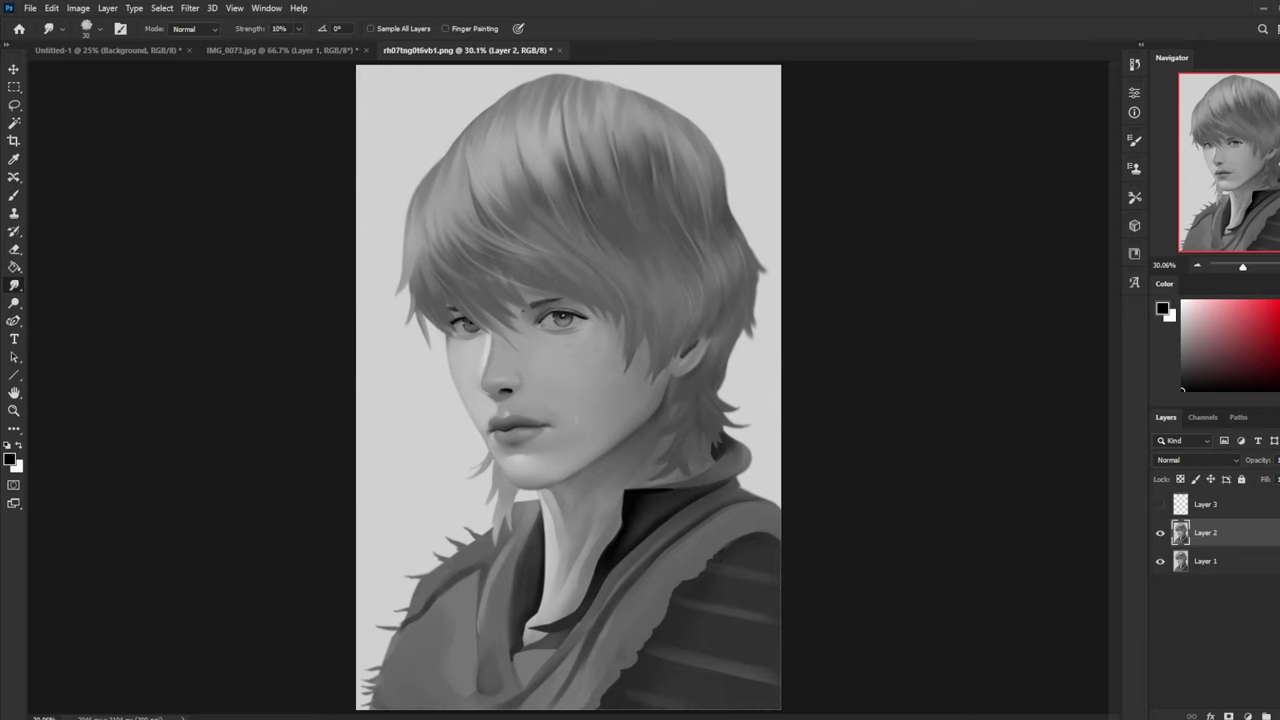
pyautogui.press('b')
pyautogui.click(15, 288)
# Step: Compare the portrait with and without the lip corrections by toggling Layer 2's visibility
pyautogui.click(1159, 533)
pyautogui.hotkey('ctrl', '+')
pyautogui.hotkey('ctrl', '+')
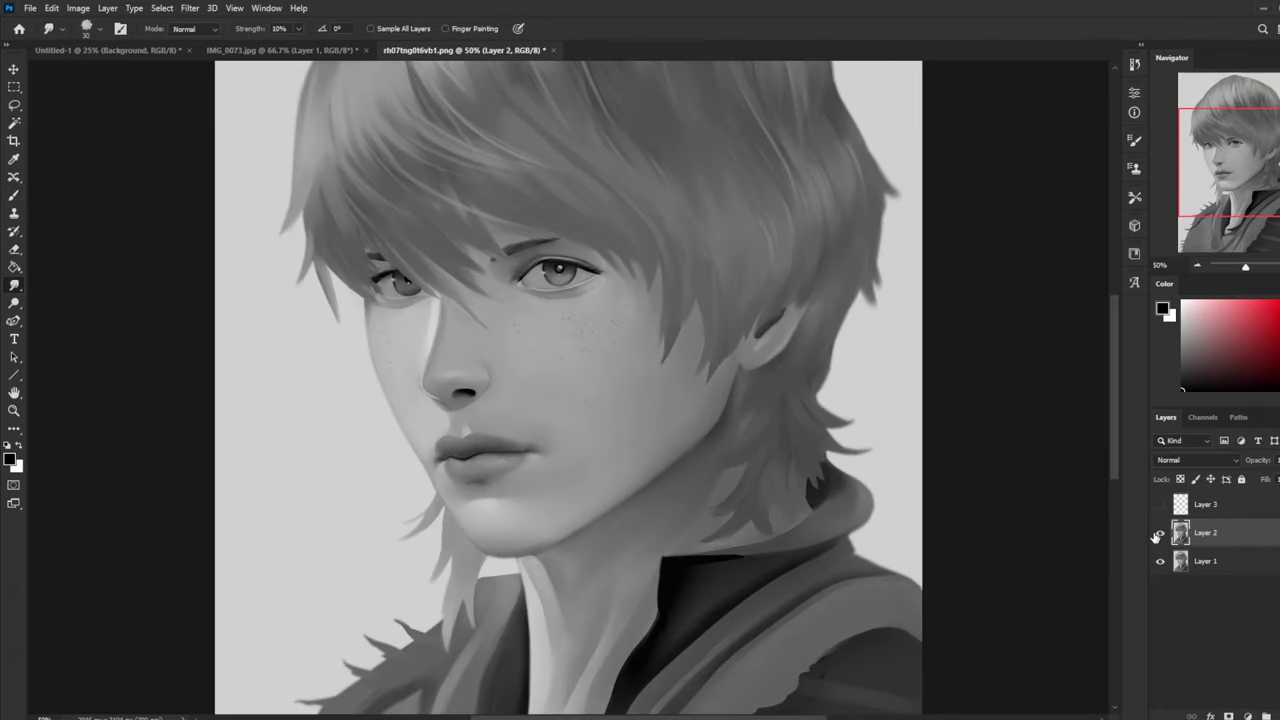
pyautogui.moveTo(700, 463); pyautogui.dragTo(886, 449)
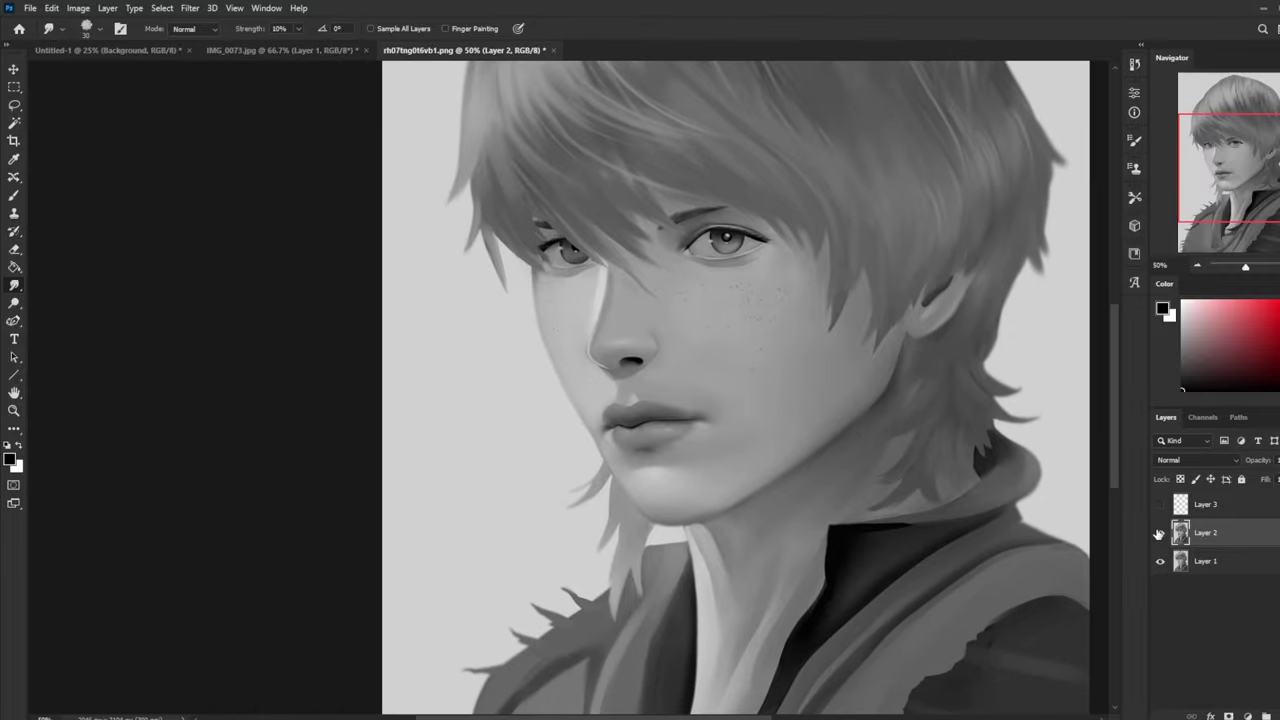
pyautogui.click(1159, 533)
pyautogui.click(1161, 536)
# Step: Set the brush to Normal mode at 17% opacity and refine the far side of the lips with sampled lip tones
pyautogui.press('b')
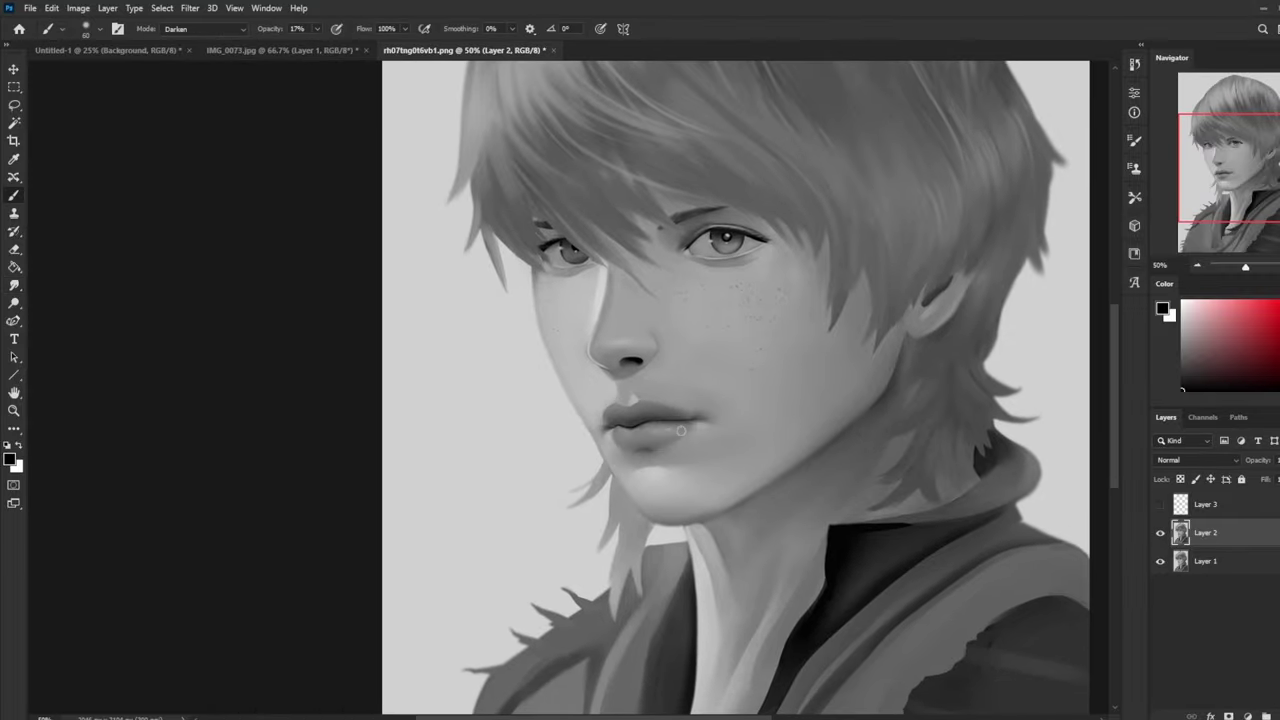
pyautogui.keyDown('alt'); pyautogui.click(622, 418); pyautogui.keyUp('alt')
pyautogui.click(205, 29)
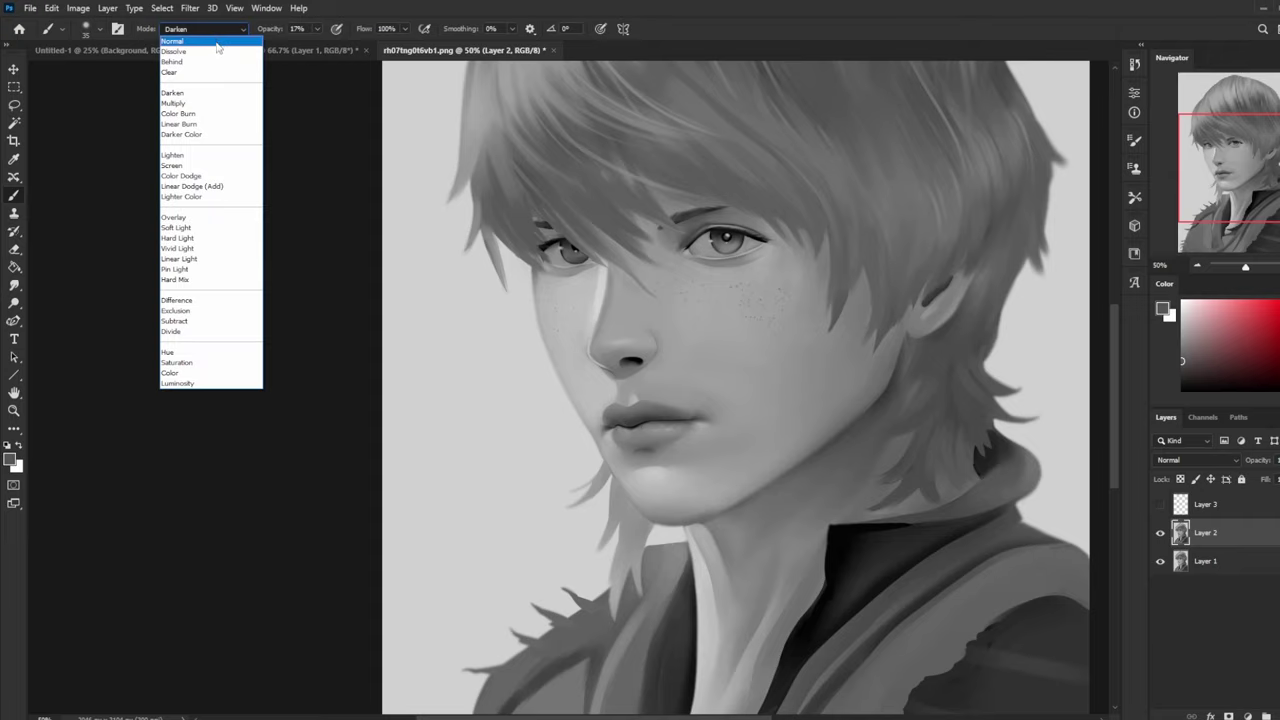
pyautogui.click(185, 40)
pyautogui.keyDown('alt'); pyautogui.click(618, 421); pyautogui.keyUp('alt')
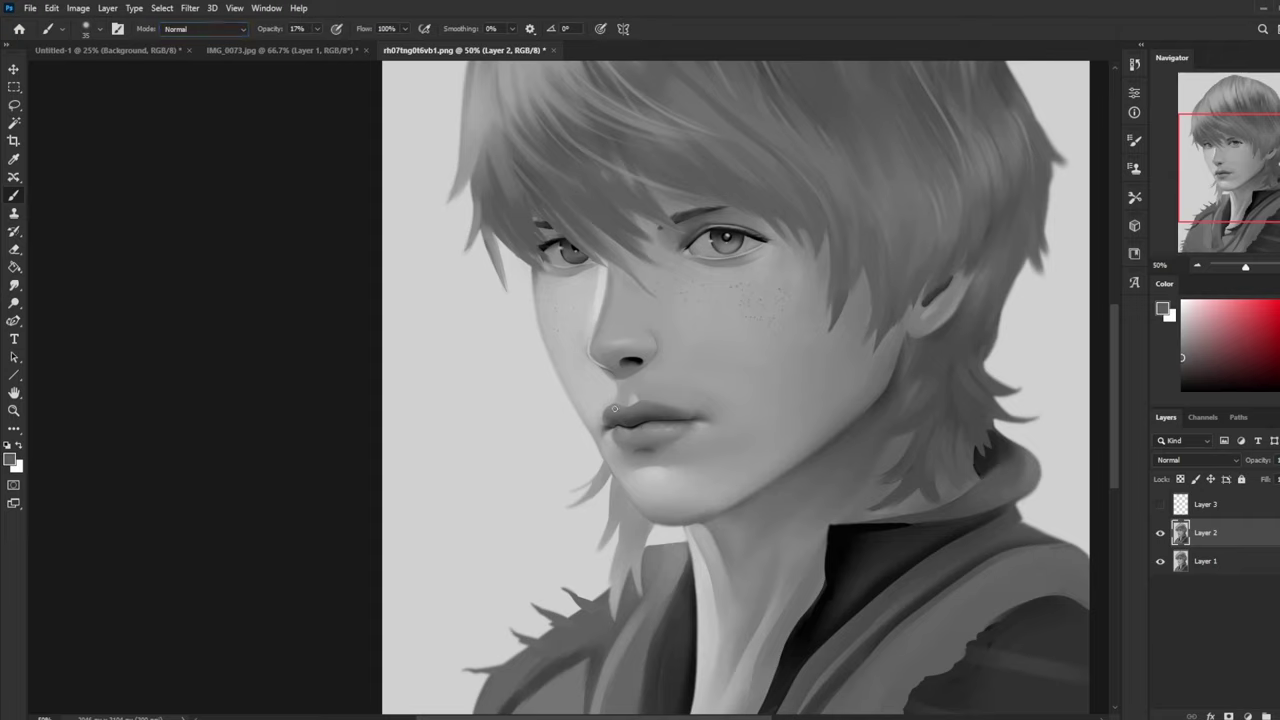
# Step: Recheck the refined lips against the original by hiding and showing Layer 2
pyautogui.click(1160, 534)
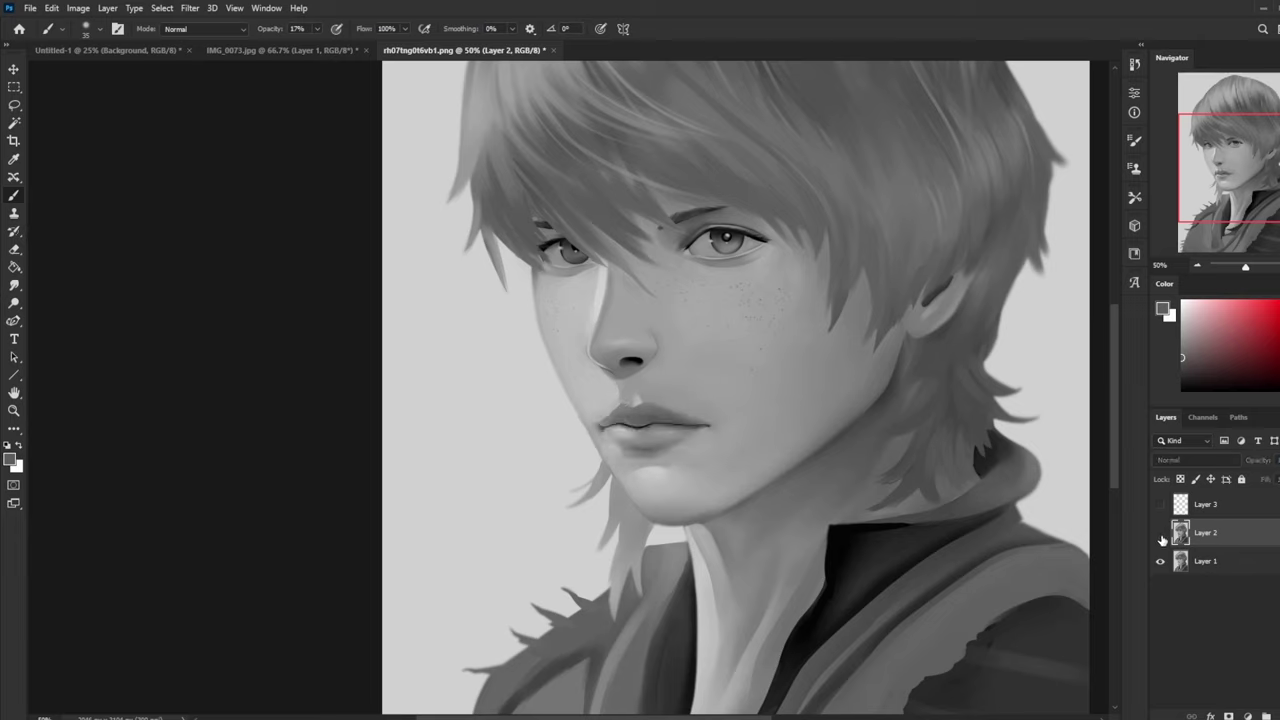
pyautogui.click(1160, 534)
pyautogui.click(1160, 534)
pyautogui.click(1160, 534)
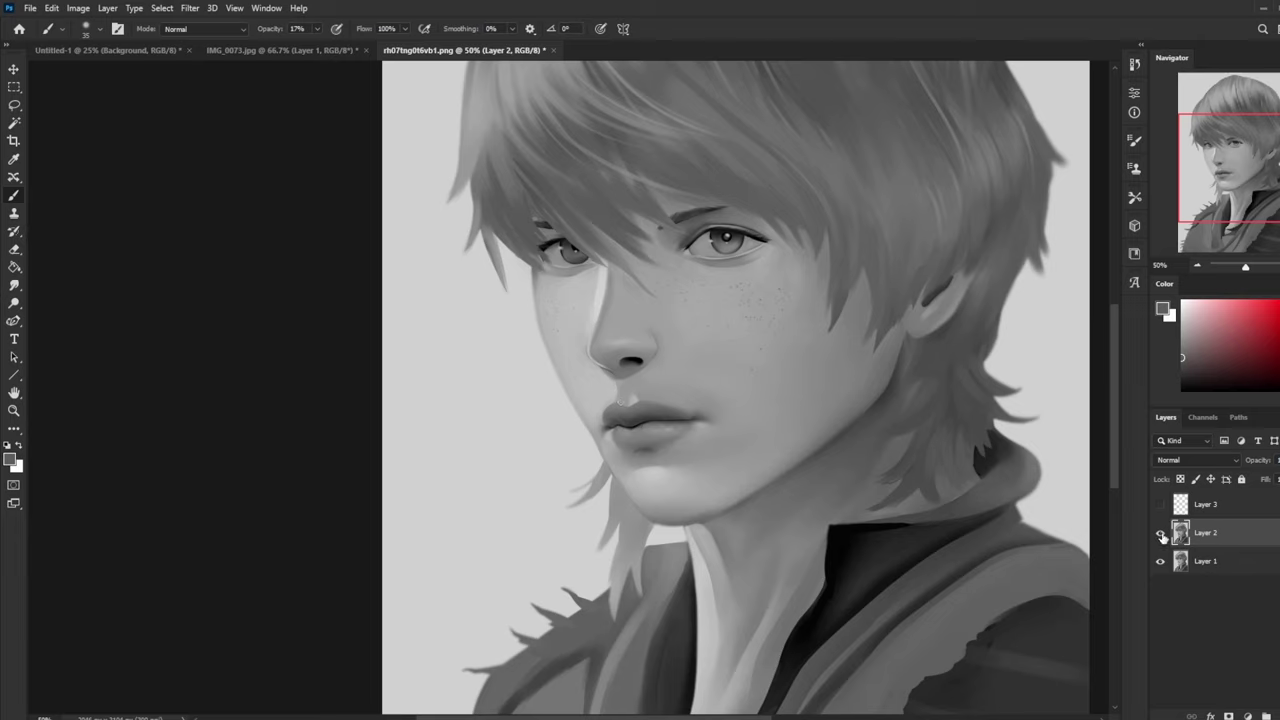
# Step: Shade the lower lip and chin area in black at 9% opacity in Normal mode, enlarging the brush to 400 px
pyautogui.press('x')
pyautogui.press(']')
pyautogui.press(']')
pyautogui.press(']')
pyautogui.press(']')
pyautogui.press(']')
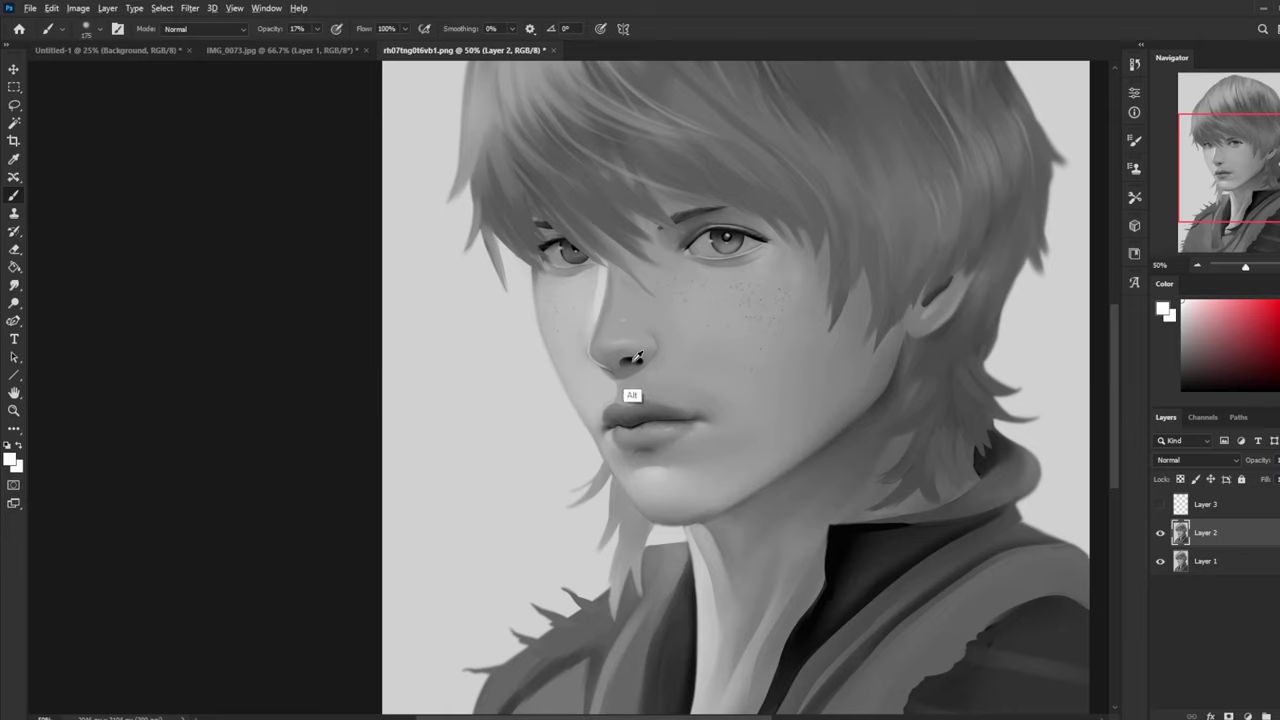
pyautogui.press('x')
pyautogui.click(317, 28)
pyautogui.moveTo(318, 44); pyautogui.dragTo(311, 44)
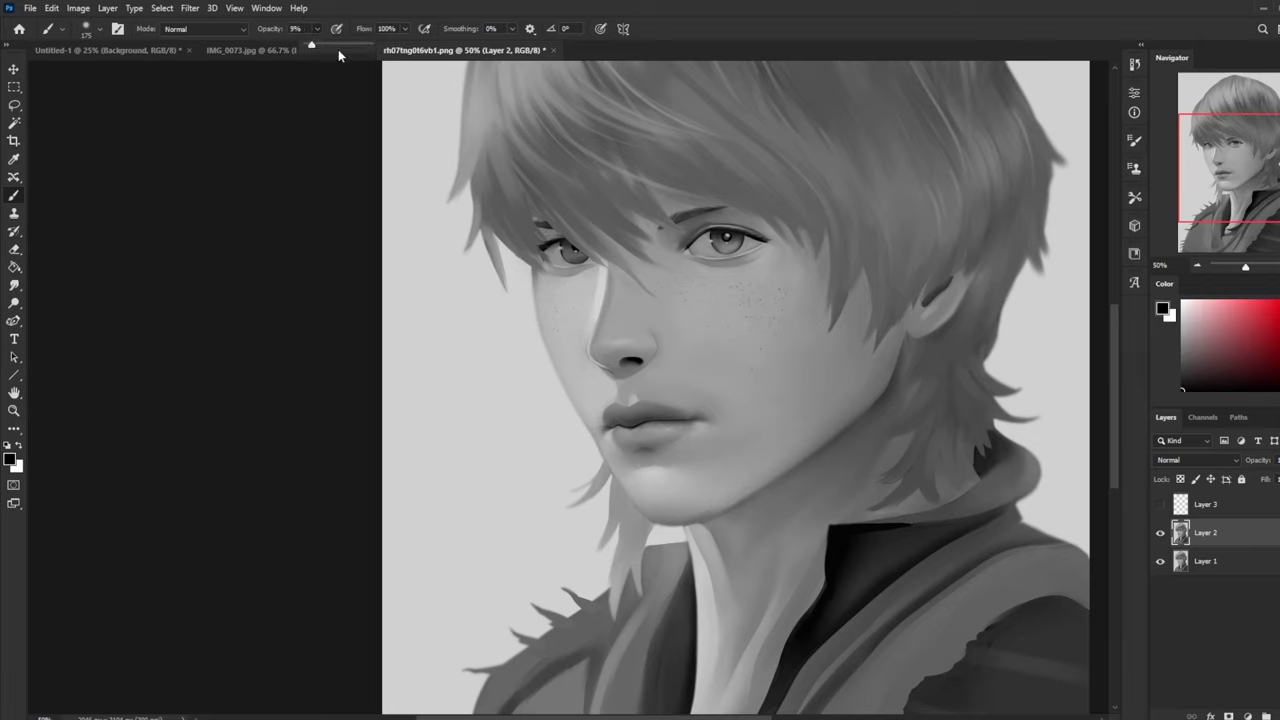
pyautogui.click(633, 452)
pyautogui.press(']')
pyautogui.press(']')
pyautogui.press(']')
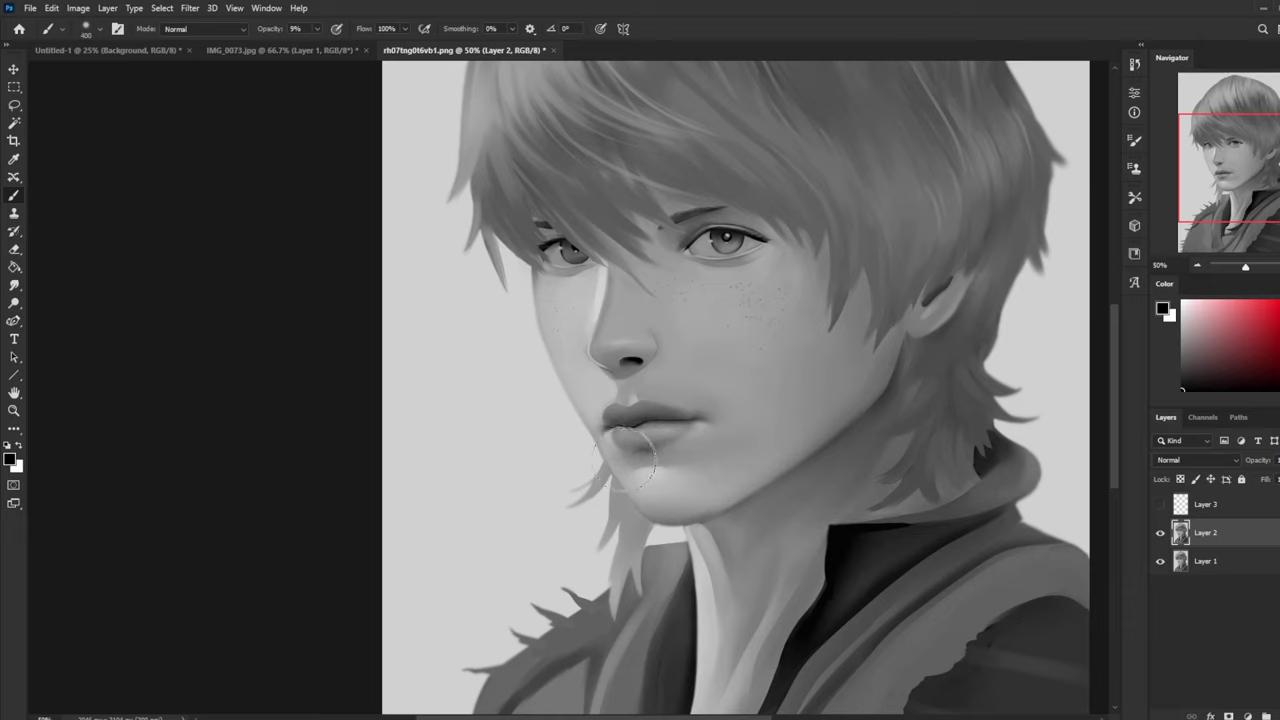
pyautogui.press('[')
# Step: Check the shading by toggling Layer 2, reduce the brush size, and blend around the mouth with Smudge at 10% strength
pyautogui.click(1160, 533)
pyautogui.click(1161, 536)
pyautogui.press('[')
pyautogui.press('[')
pyautogui.press('[')
pyautogui.press('[')
pyautogui.press('[')
pyautogui.press('[')
pyautogui.press('[')
pyautogui.press('[')
pyautogui.press('[')
pyautogui.click(14, 285)
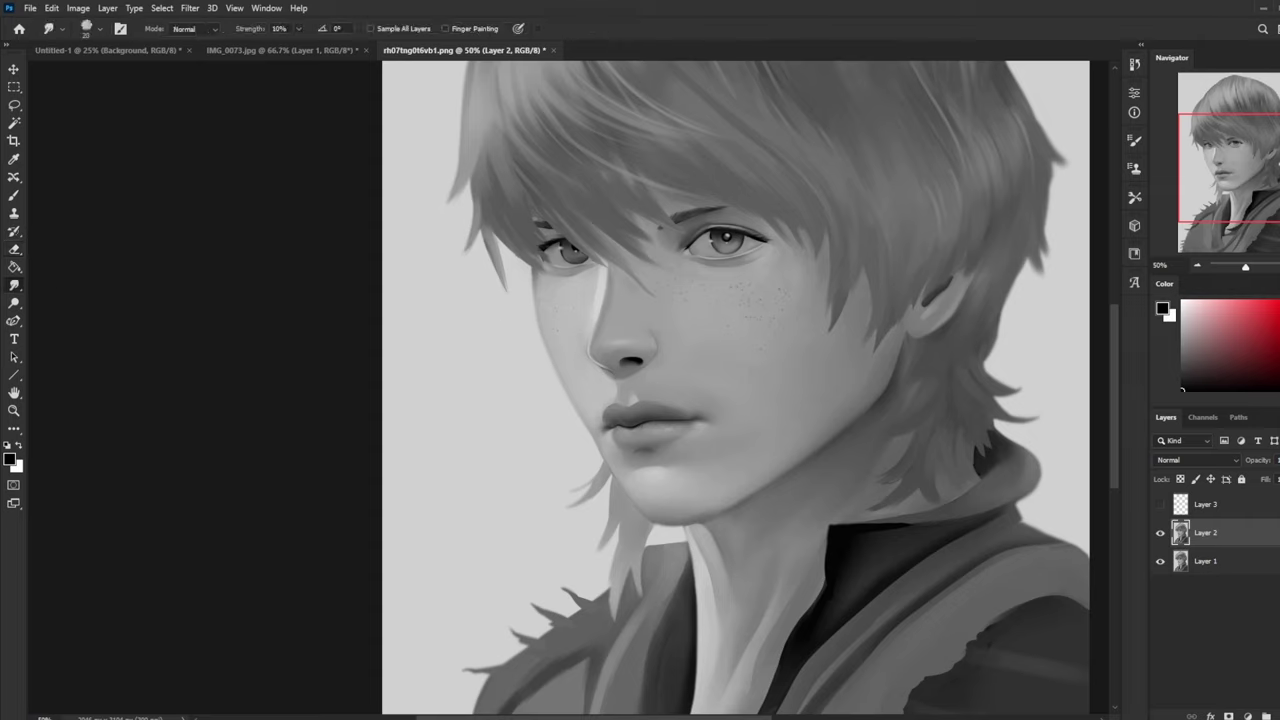
# Step: Clean up the near mouth corner with a skin tone sampled beside it, using a 20 px brush at 24% opacity
pyautogui.press('b')
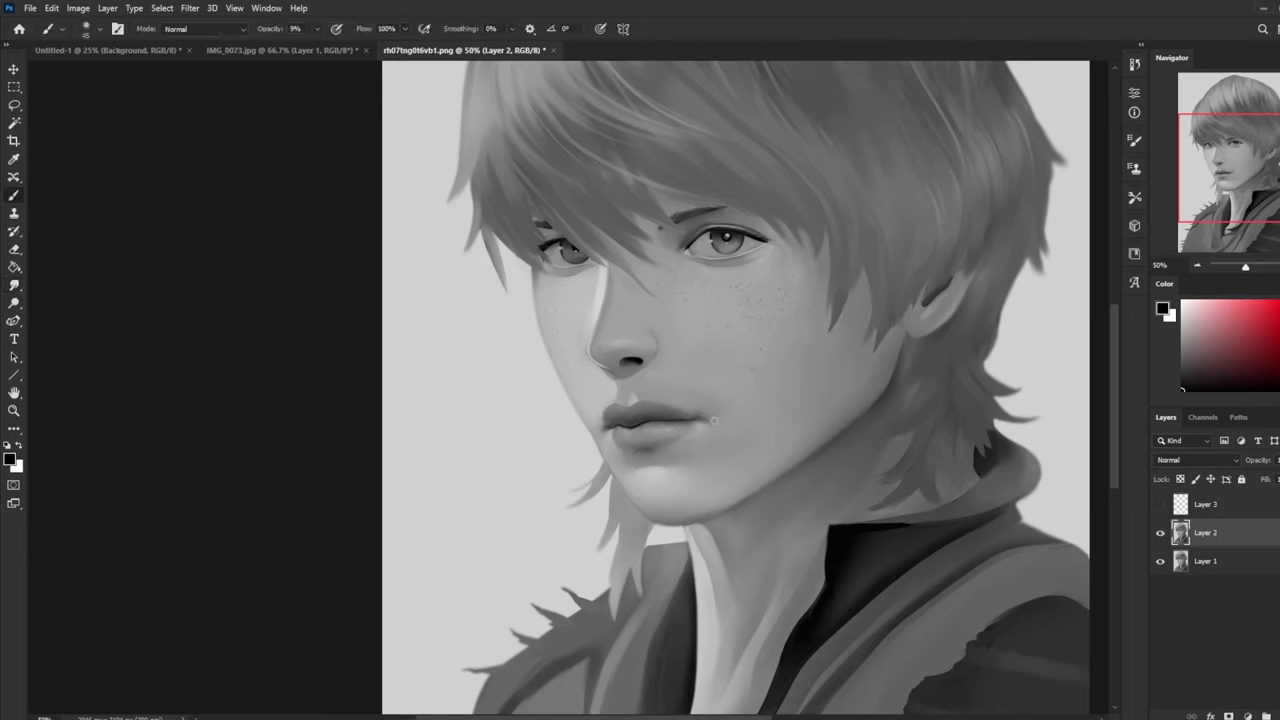
pyautogui.keyDown('alt'); pyautogui.click(704, 420); pyautogui.keyUp('alt')
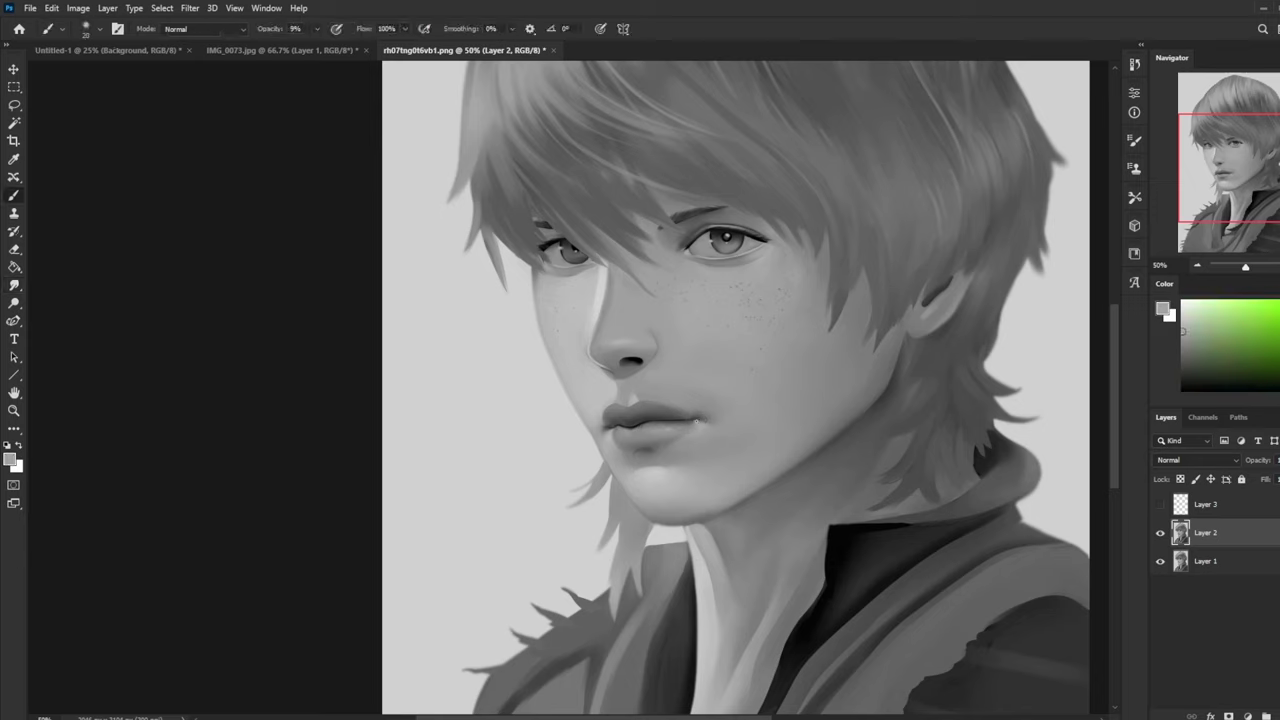
pyautogui.moveTo(317, 28); pyautogui.dragTo(326, 44)
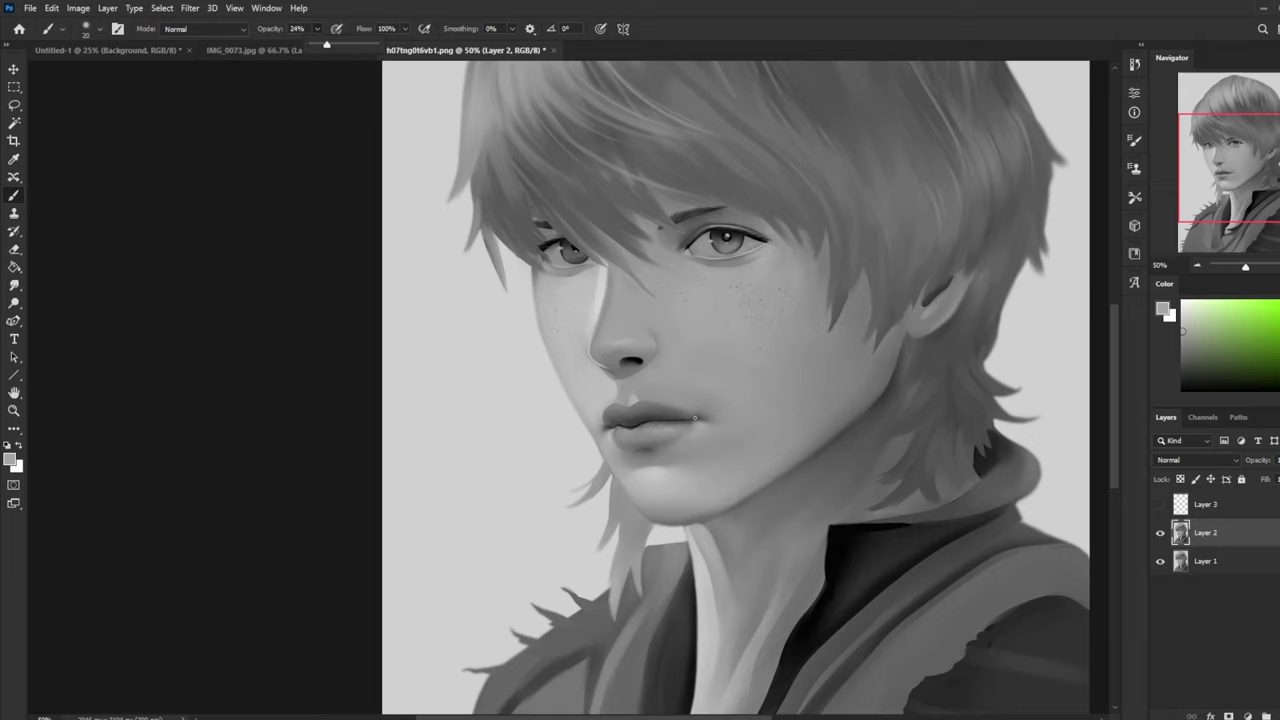
pyautogui.click(695, 418)
pyautogui.hotkey('ctrl', '-')
pyautogui.hotkey('ctrl', '-')
pyautogui.hotkey('ctrl', '+')
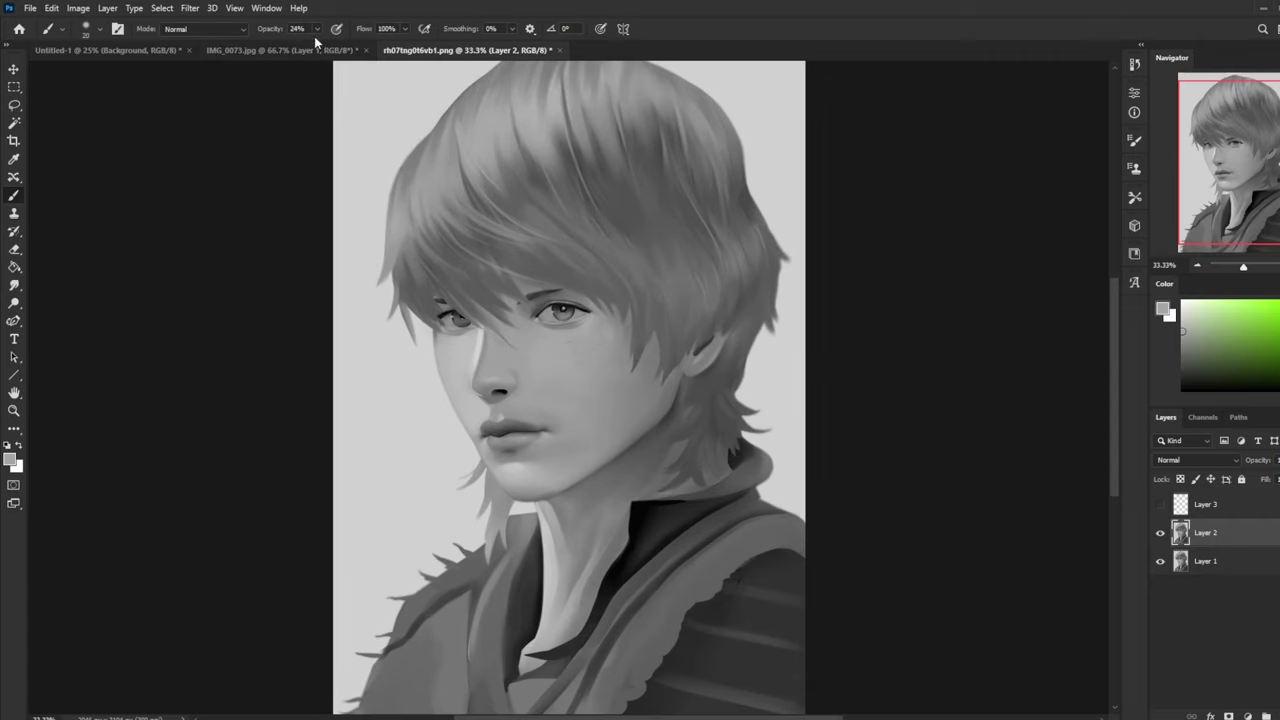
# Step: Switch to the Untitled-1 lip study, retouch the left mouth corner with sampled grays at 100% opacity, and blend it with Smudge
pyautogui.click(314, 52)
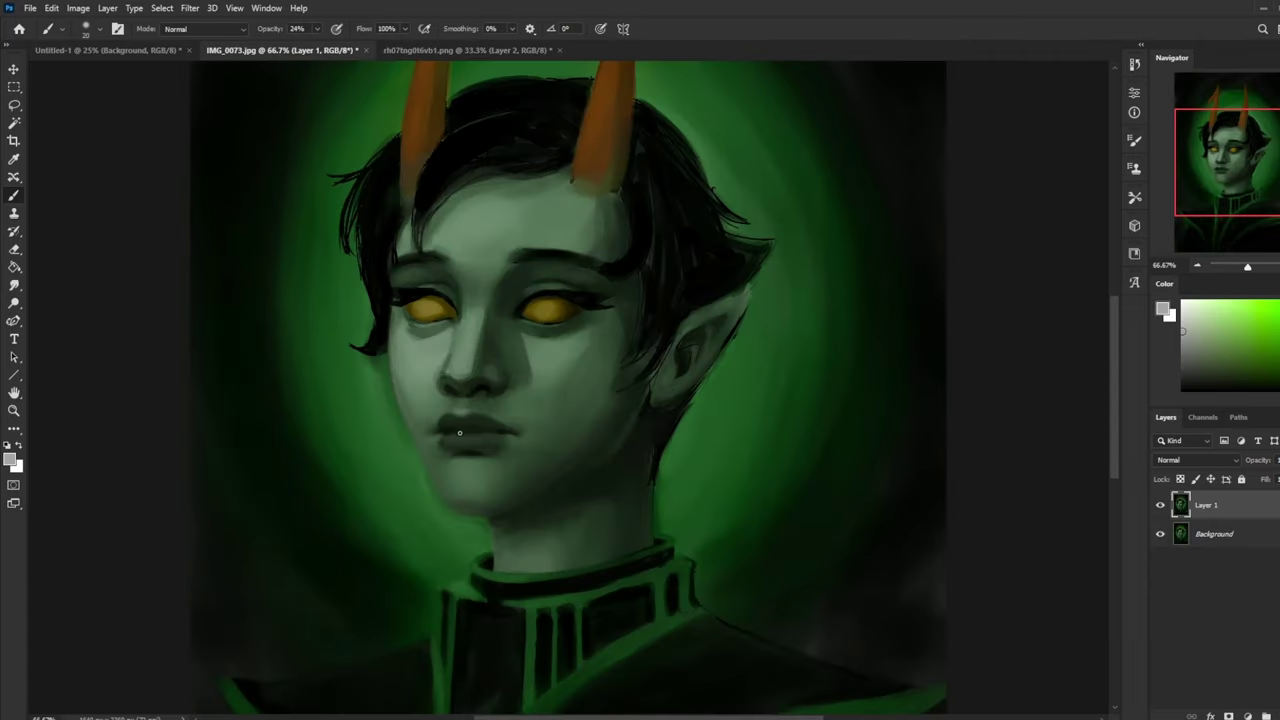
pyautogui.click(106, 50)
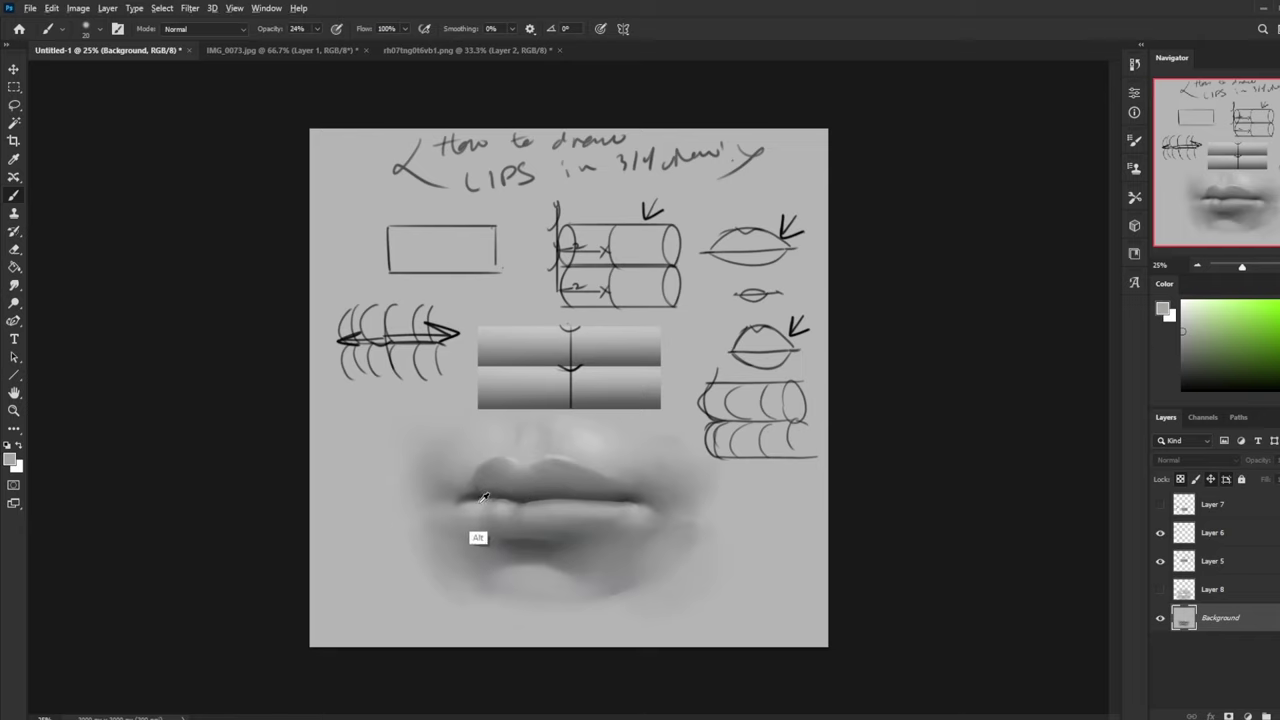
pyautogui.keyDown('alt'); pyautogui.click(473, 543); pyautogui.keyUp('alt')
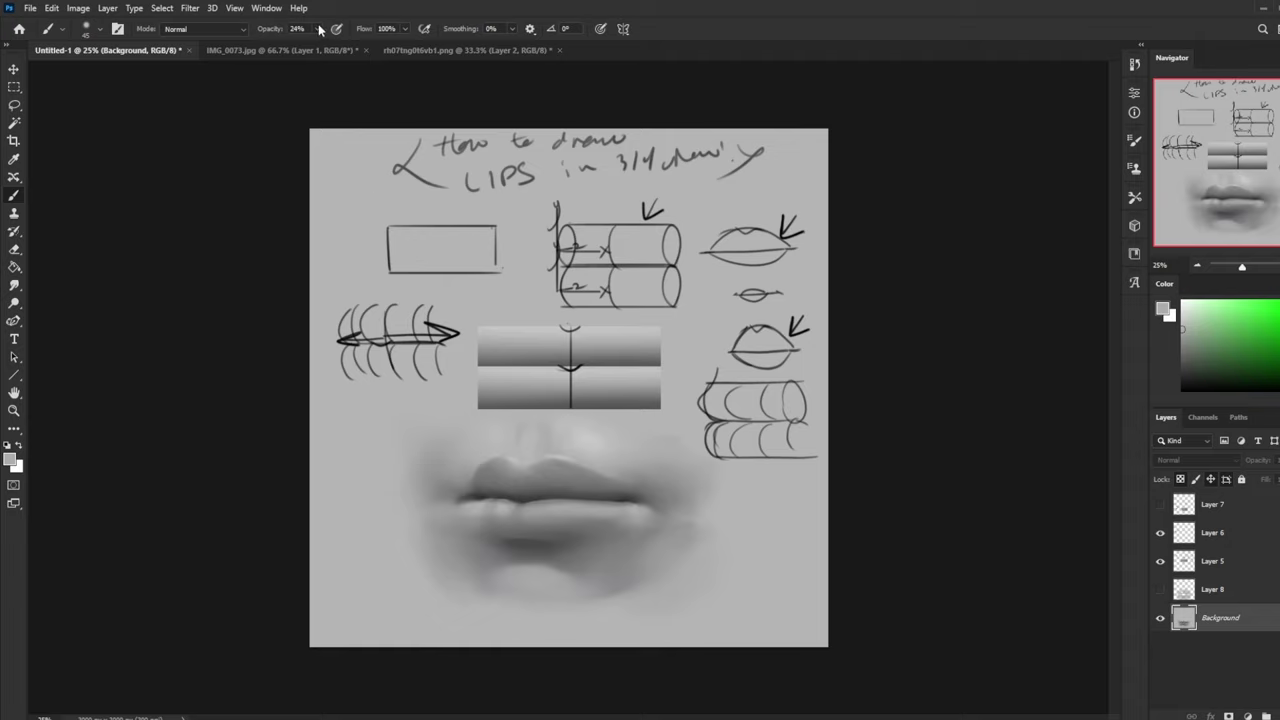
pyautogui.moveTo(319, 29); pyautogui.dragTo(408, 52)
pyautogui.press(']')
pyautogui.keyDown('alt'); pyautogui.click(465, 503); pyautogui.keyUp('alt')
pyautogui.click(14, 285)
pyautogui.hotkey('ctrl', '-')
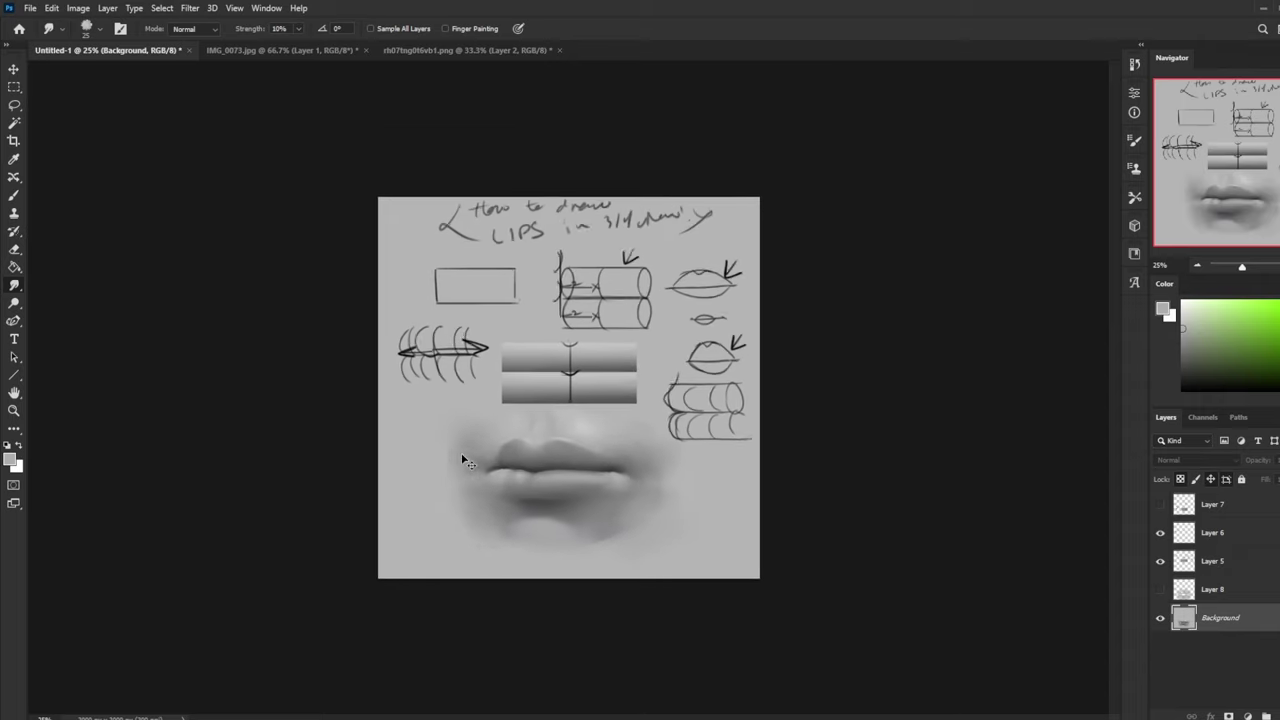
pyautogui.hotkey('ctrl', '-')
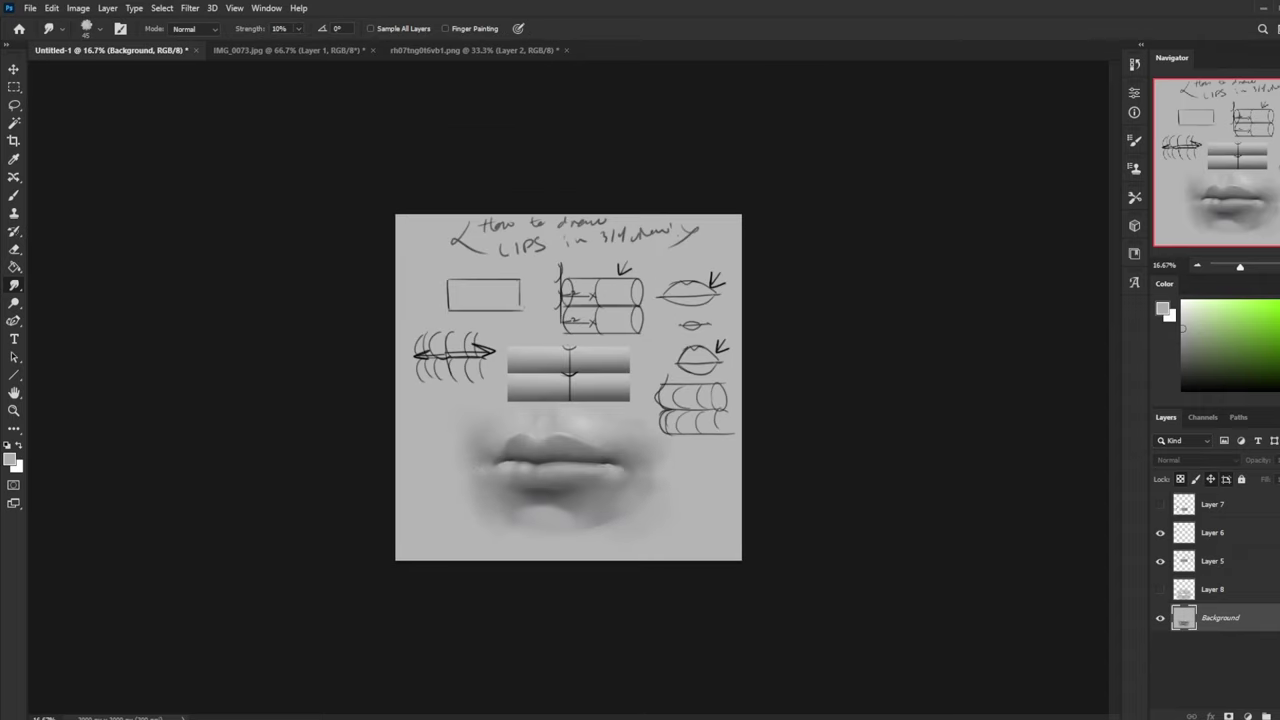
# Step: Paint grays sampled around the study's left mouth corner in Normal mode, enlarging the brush to 400 px
pyautogui.press('b')
pyautogui.keyDown('alt'); pyautogui.click(495, 457); pyautogui.keyUp('alt')
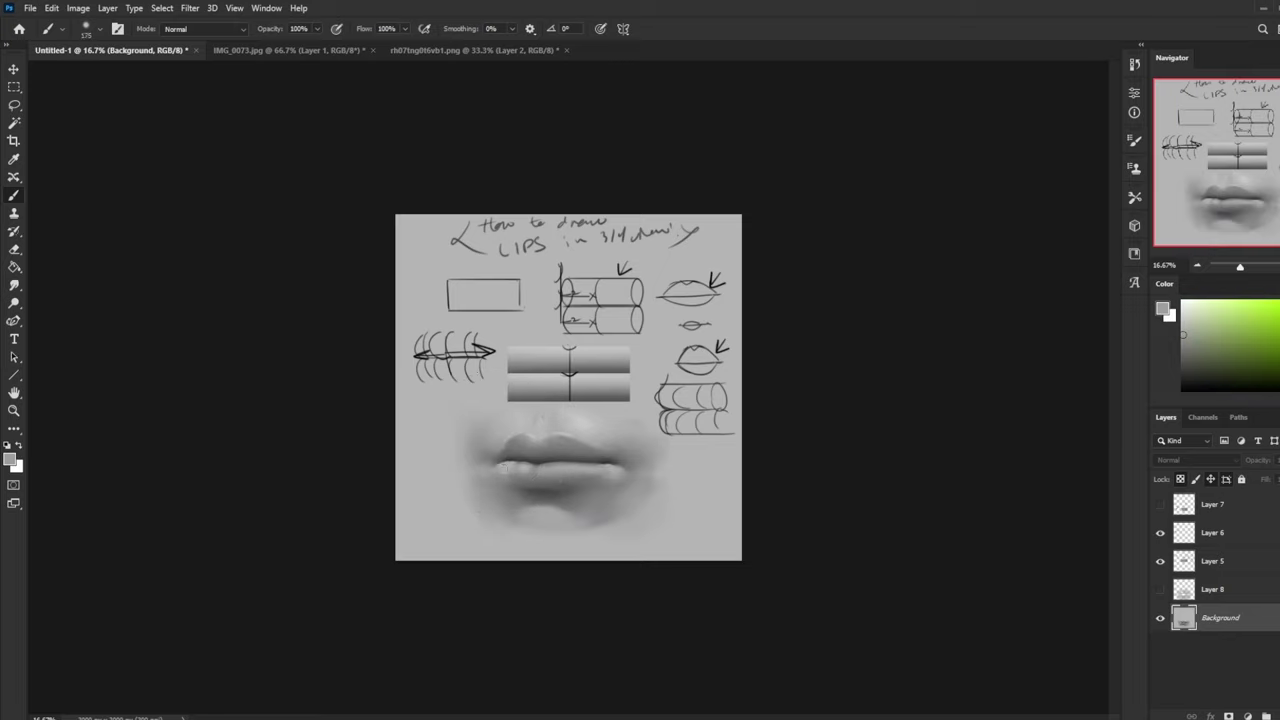
pyautogui.press(']')
pyautogui.press(']')
pyautogui.press(']')
pyautogui.press(']')
pyautogui.keyDown('alt'); pyautogui.click(493, 496); pyautogui.keyUp('alt')
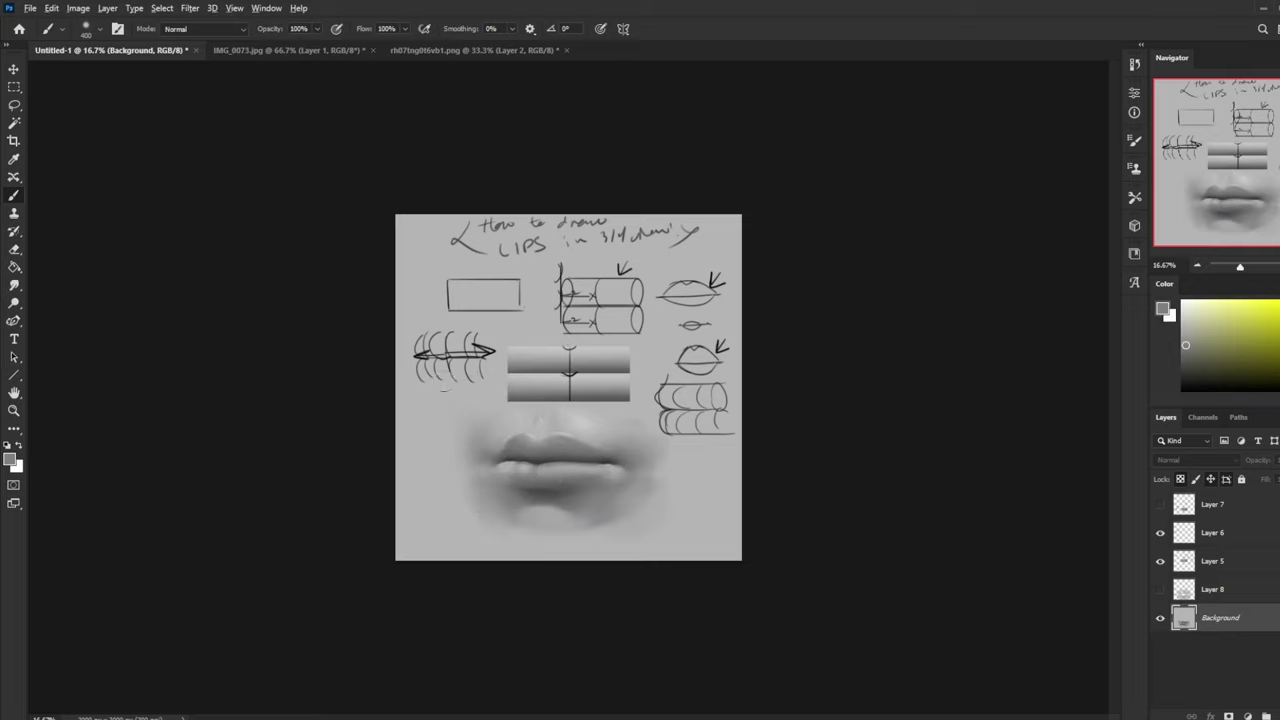
# Step: Set the brush to Darken and shade left of the study's mouth with a sampled gray, enlarging the brush to 1200 px
pyautogui.click(215, 29)
pyautogui.click(205, 89)
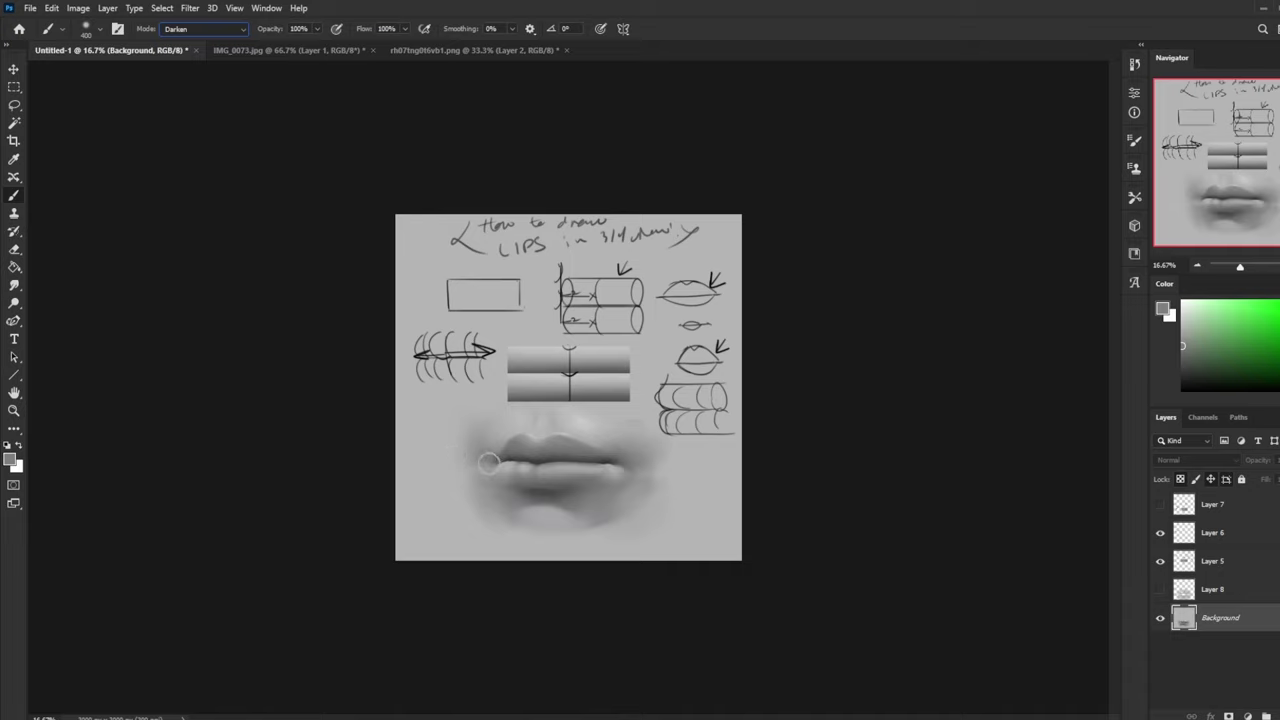
pyautogui.press(']')
pyautogui.press(']')
pyautogui.press(']')
pyautogui.press(']')
pyautogui.press(']')
pyautogui.press(']')
pyautogui.press(']')
pyautogui.press(']')
pyautogui.keyDown('alt'); pyautogui.click(483, 475); pyautogui.keyUp('alt')
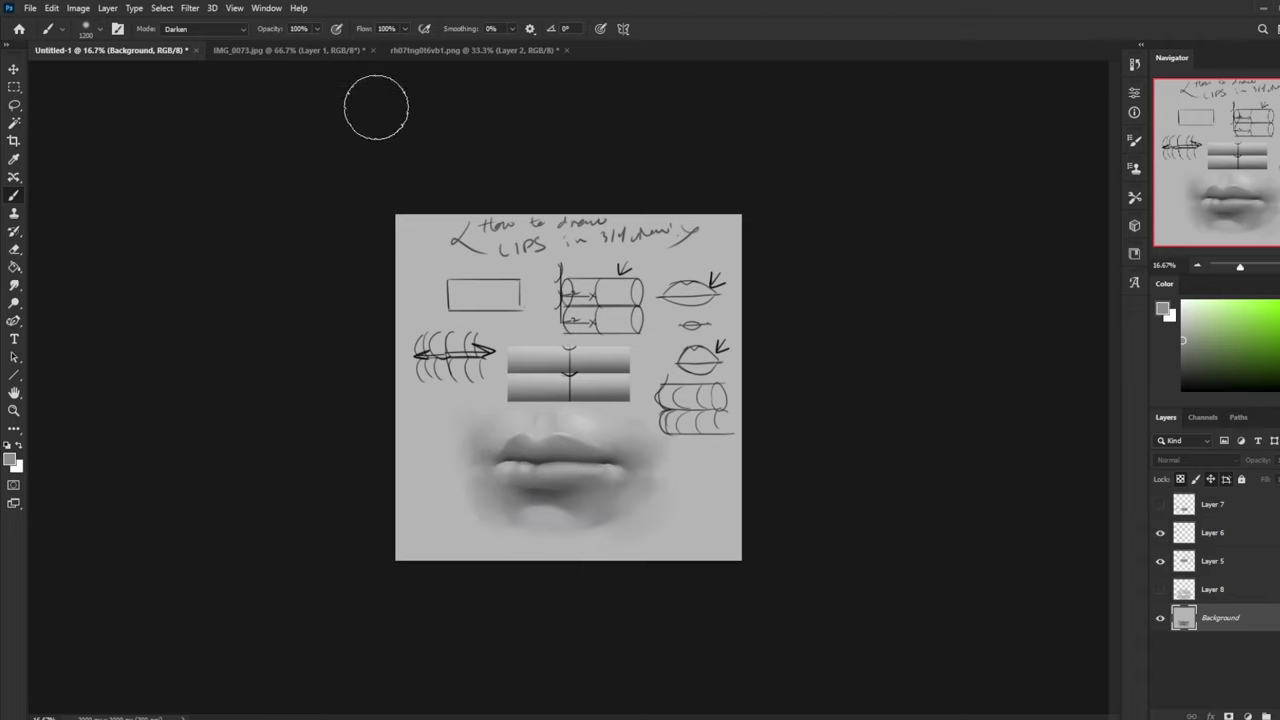
# Step: Reduce the brush to 700 px and deepen the left mouth corner's surroundings with a gray sampled there
pyautogui.press('[')
pyautogui.press('[')
pyautogui.press('[')
pyautogui.press('[')
pyautogui.press('[')
pyautogui.keyDown('alt'); pyautogui.click(492, 464); pyautogui.keyUp('alt')
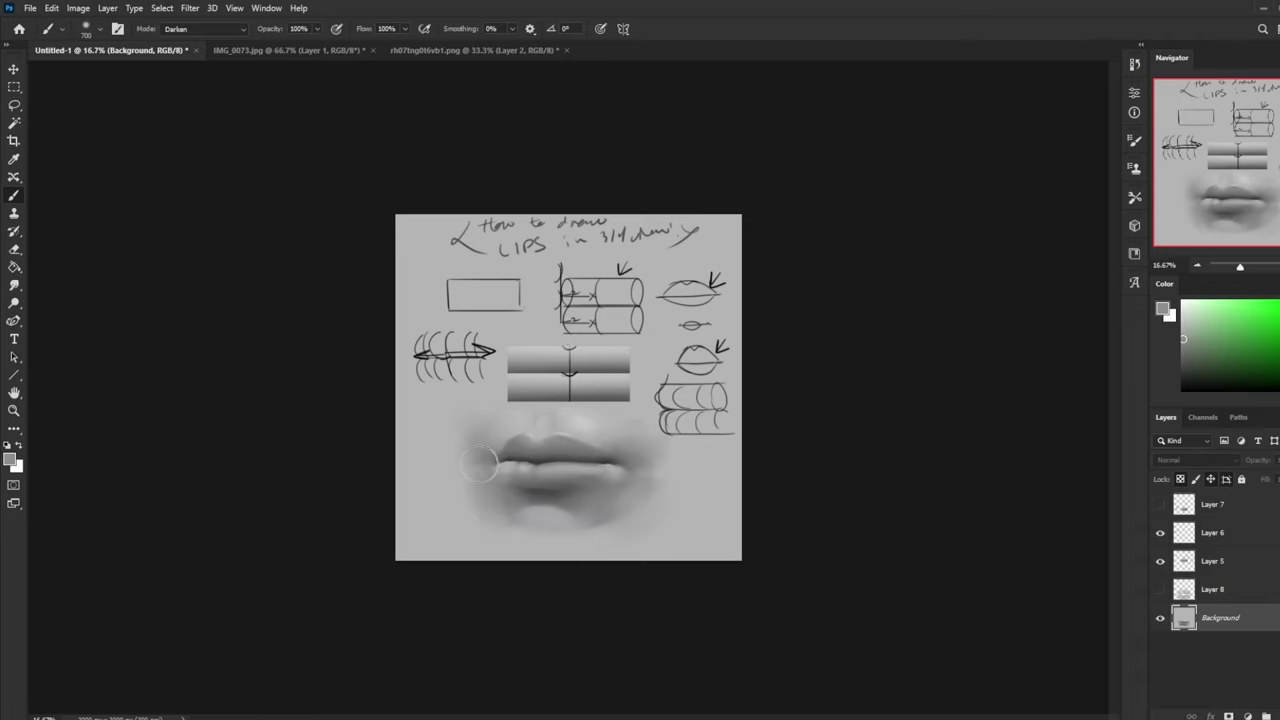
# Step: Shade around the lip study's right mouth corner and below the lower lip with grays sampled there, keeping the 700 px Darken brush
pyautogui.keyDown('alt'); pyautogui.click(638, 468); pyautogui.keyUp('alt')
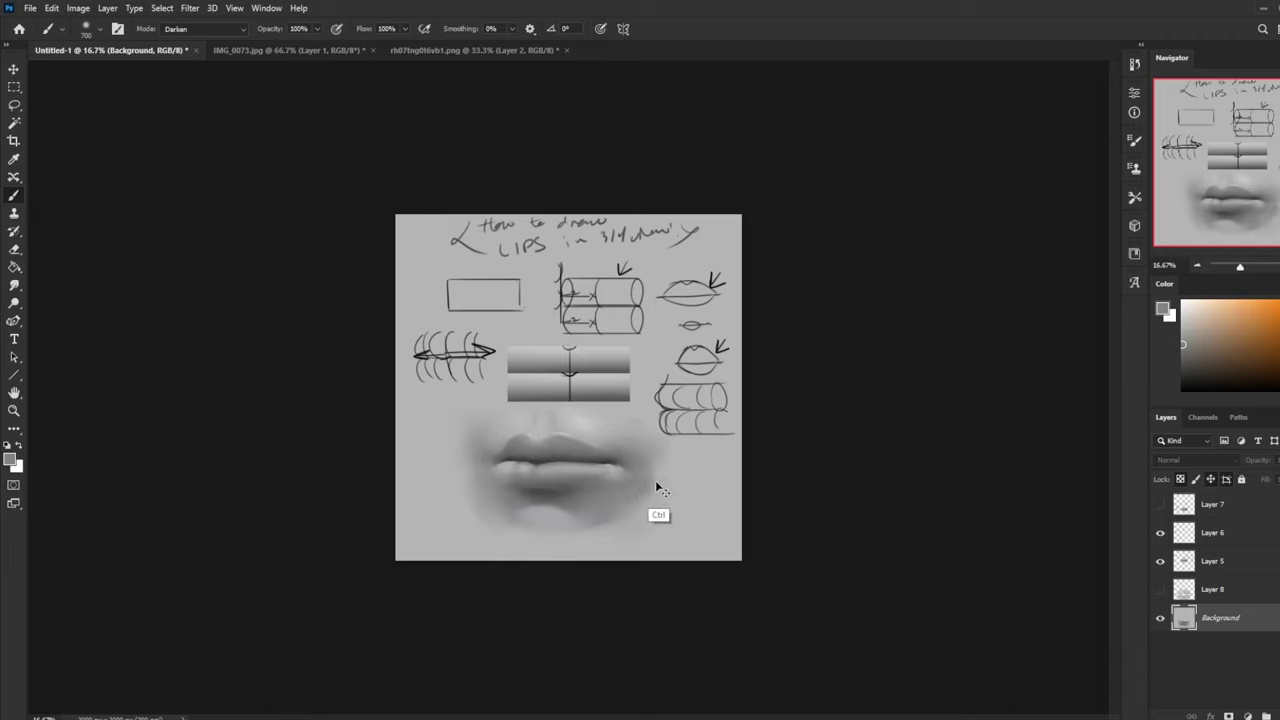
pyautogui.keyDown('alt'); pyautogui.click(638, 492); pyautogui.keyUp('alt')
pyautogui.keyDown('alt'); pyautogui.click(635, 482); pyautogui.keyUp('alt')
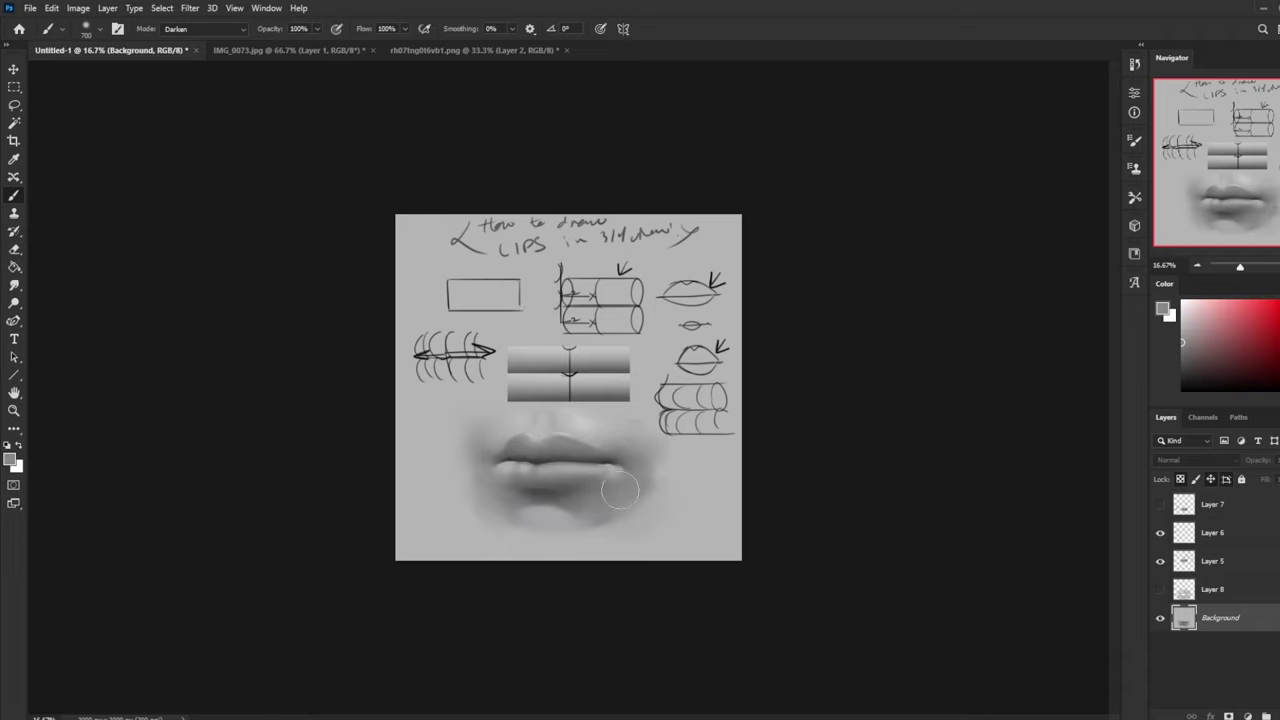
pyautogui.keyDown('alt'); pyautogui.click(522, 499); pyautogui.keyUp('alt')
pyautogui.keyDown('alt'); pyautogui.click(522, 502); pyautogui.keyUp('alt')
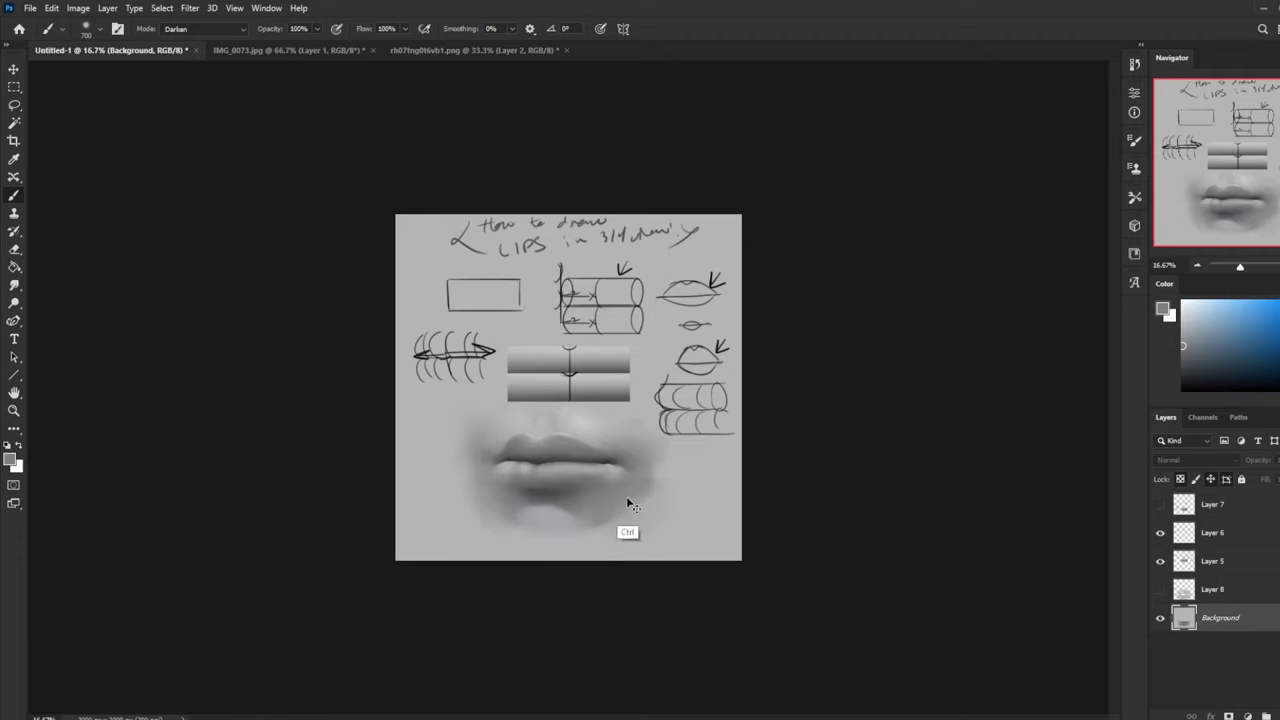
# Step: Enlarge the brush to 1200 px and darken the area below the left side of the lower lip
pyautogui.press(']')
pyautogui.press(']')
pyautogui.press(']')
pyautogui.press(']')
pyautogui.press(']')
pyautogui.moveTo(497, 496); pyautogui.dragTo(521, 511)
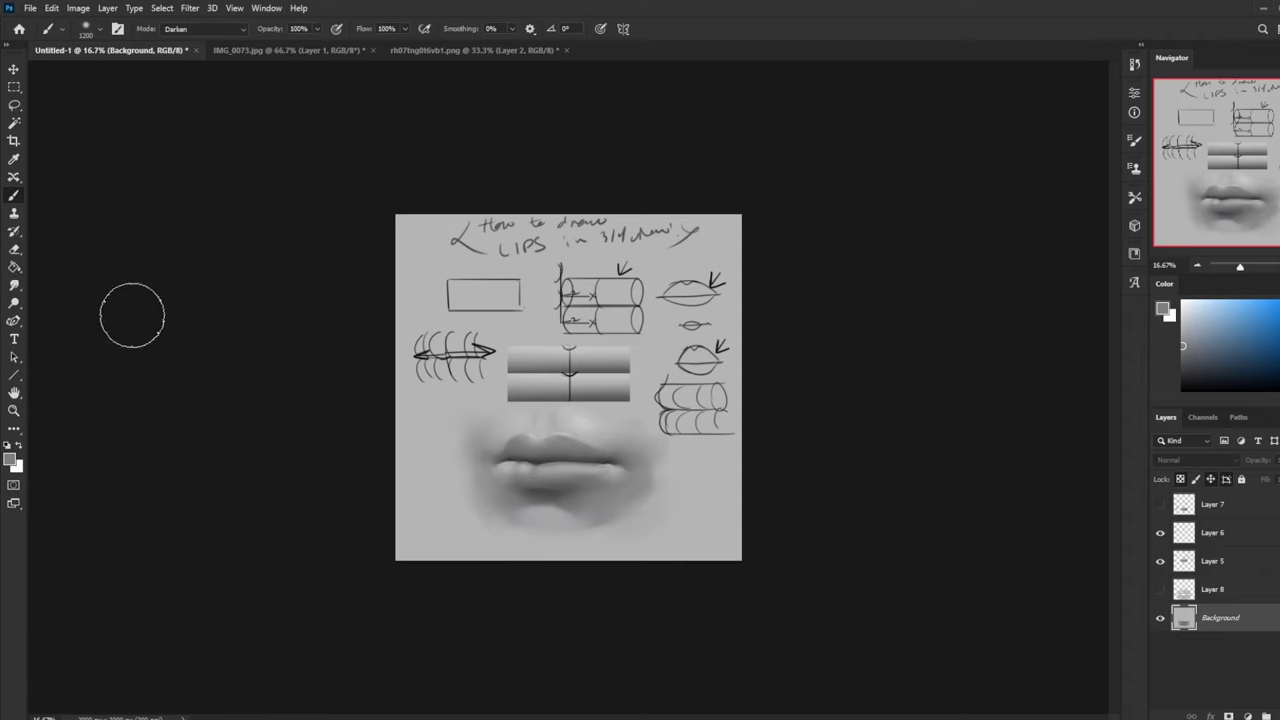
# Step: Sample a darker gray below the lower lip and shade the left mouth corner with a 300 px brush at 38% opacity
pyautogui.click(14, 285)
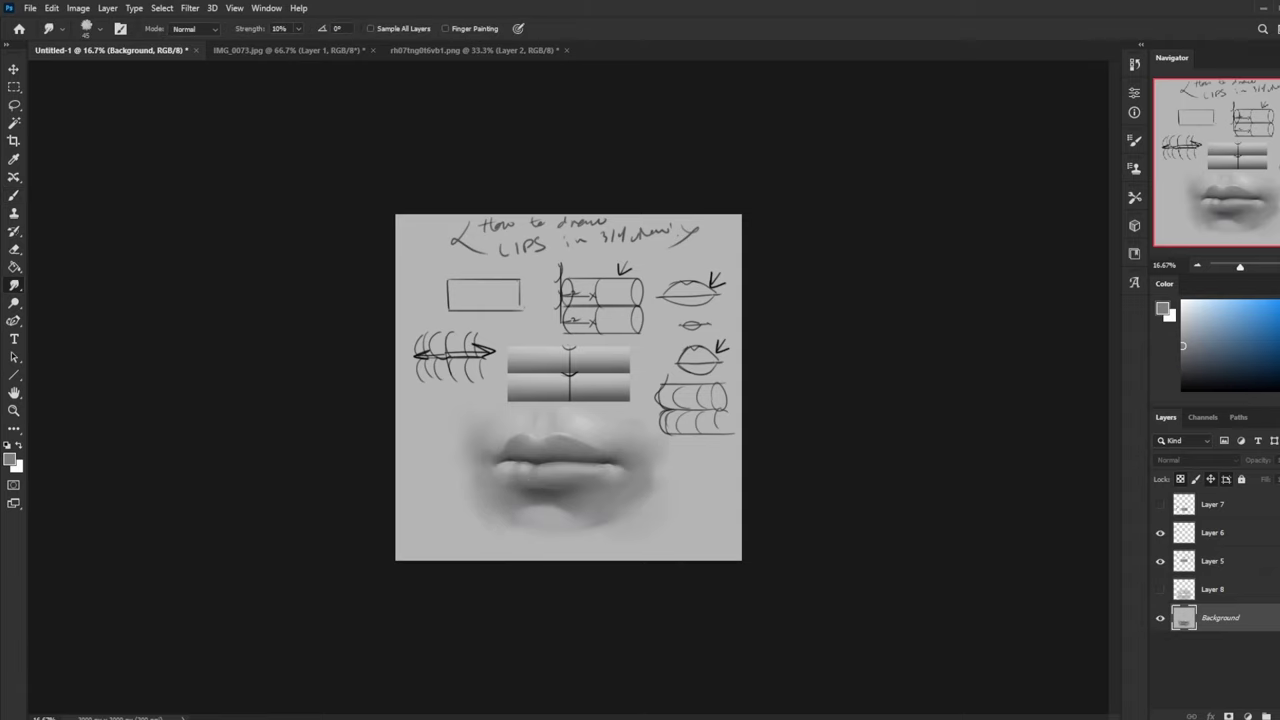
pyautogui.press('b')
pyautogui.keyDown('alt'); pyautogui.click(520, 485); pyautogui.keyUp('alt')
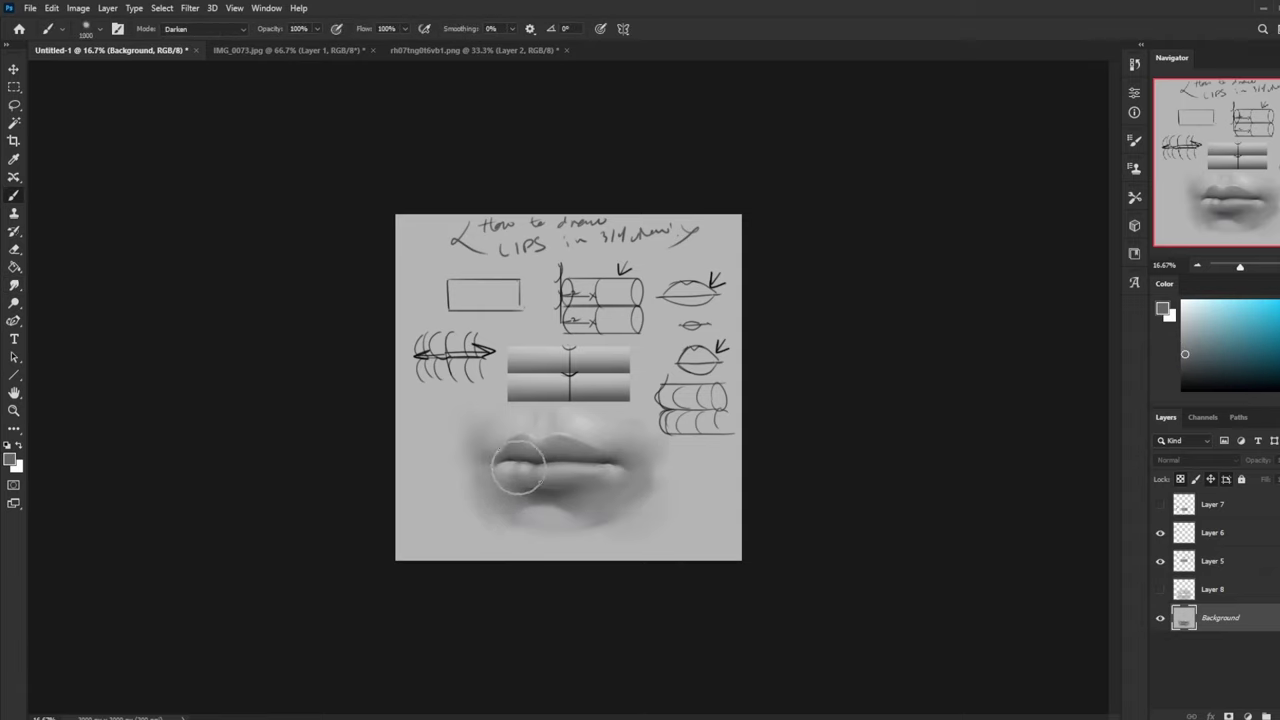
pyautogui.press('[')
pyautogui.press('[')
pyautogui.press('[')
pyautogui.press('[')
pyautogui.click(317, 30)
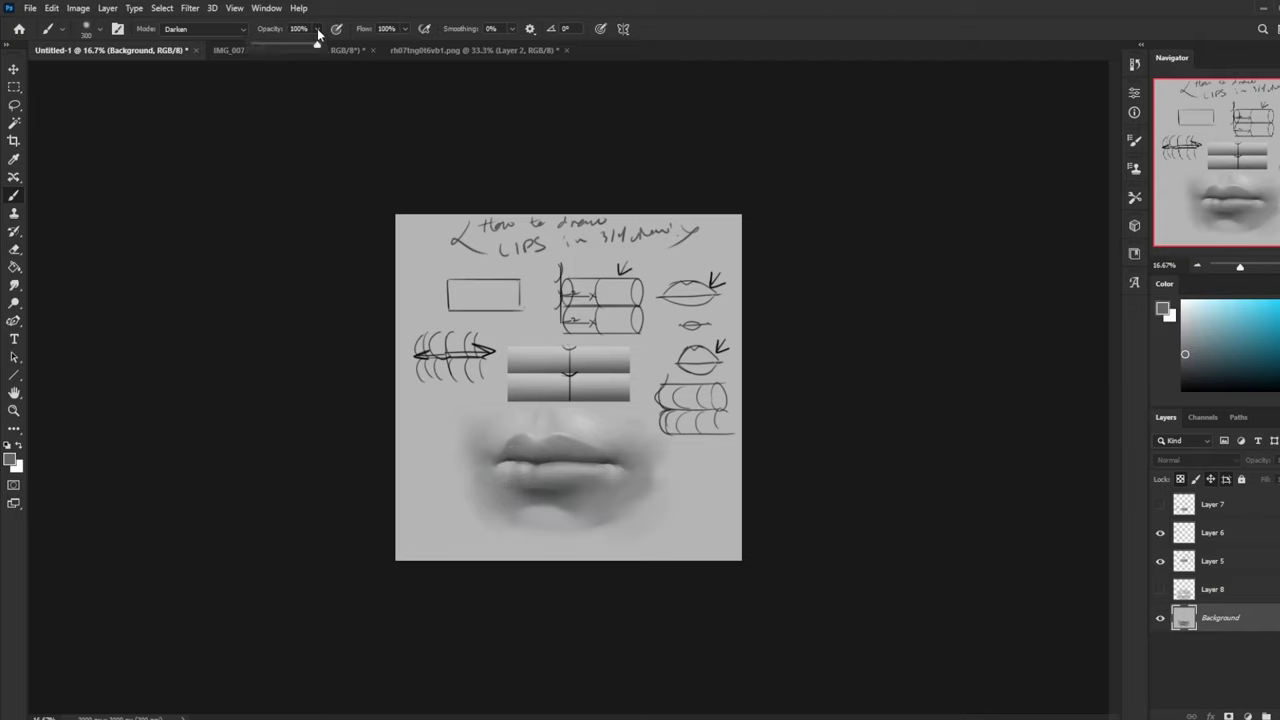
pyautogui.moveTo(318, 33); pyautogui.dragTo(289, 59)
pyautogui.moveTo(512, 462); pyautogui.dragTo(509, 468)
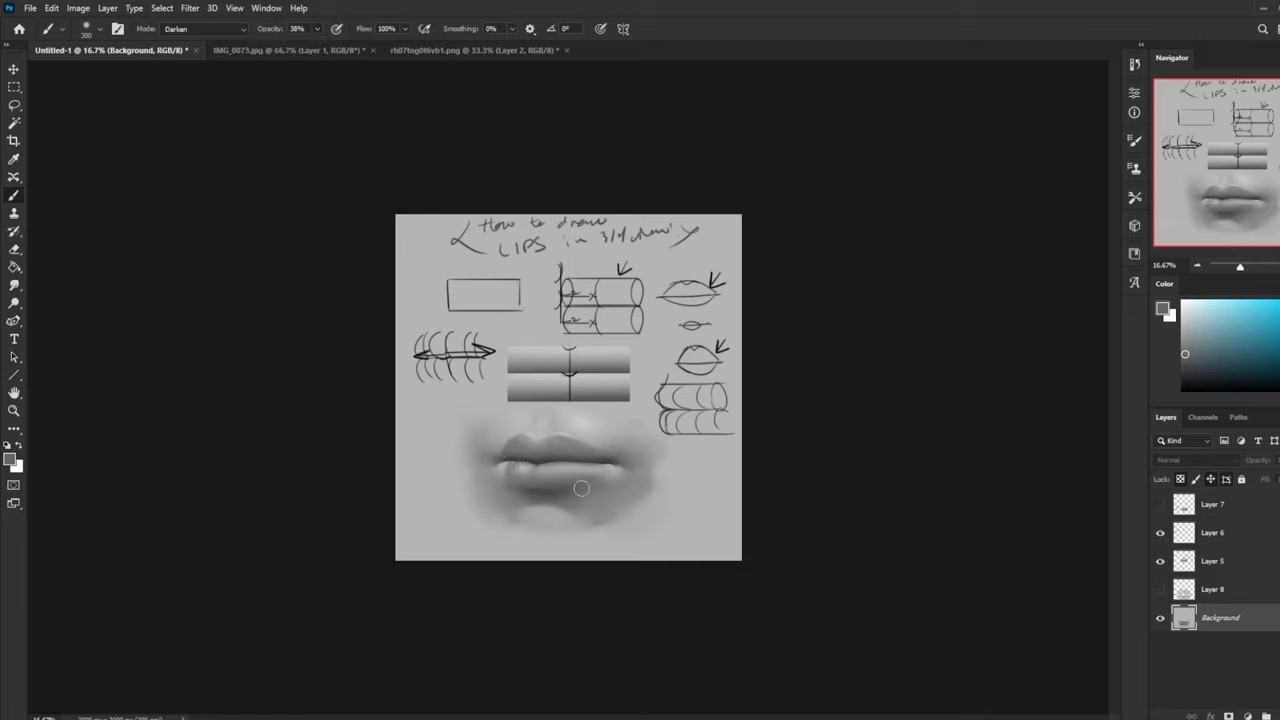
# Step: Mirror the canvas horizontally and reshape the Background lips' cupid's bow in Liquify with a 300 px brush
pyautogui.hotkey('ctrl', 'h')
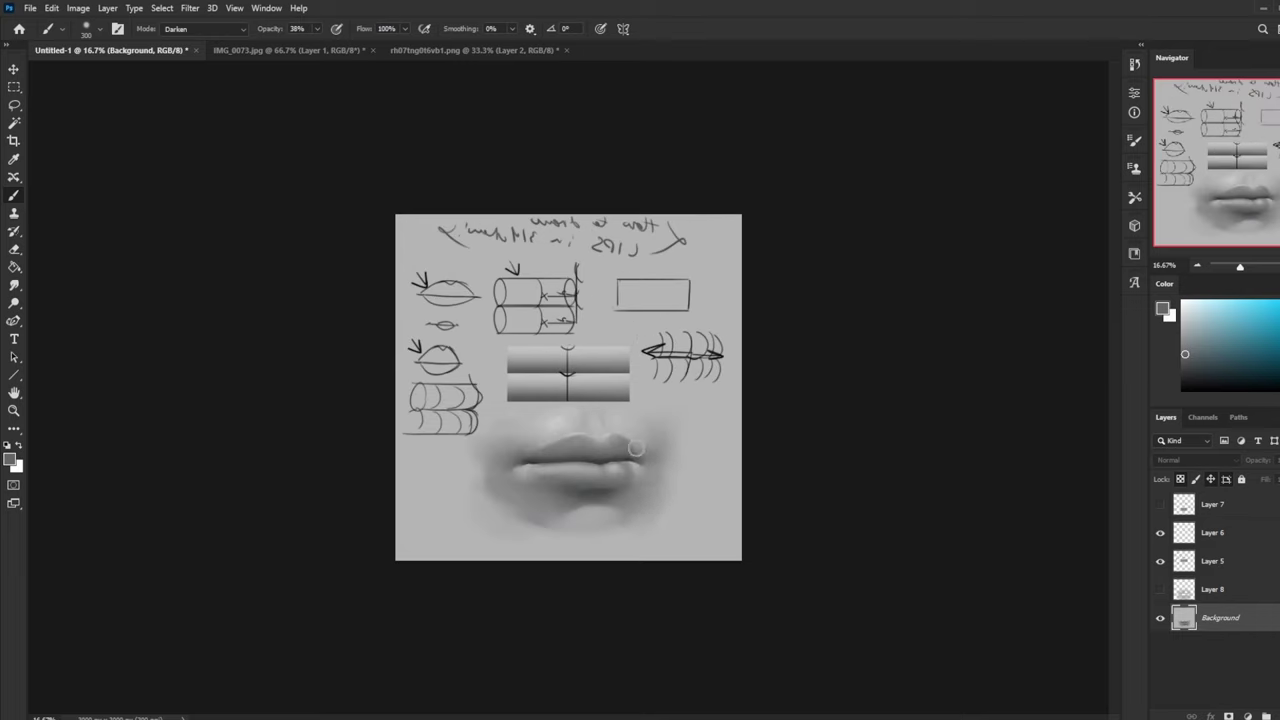
pyautogui.click(192, 10)
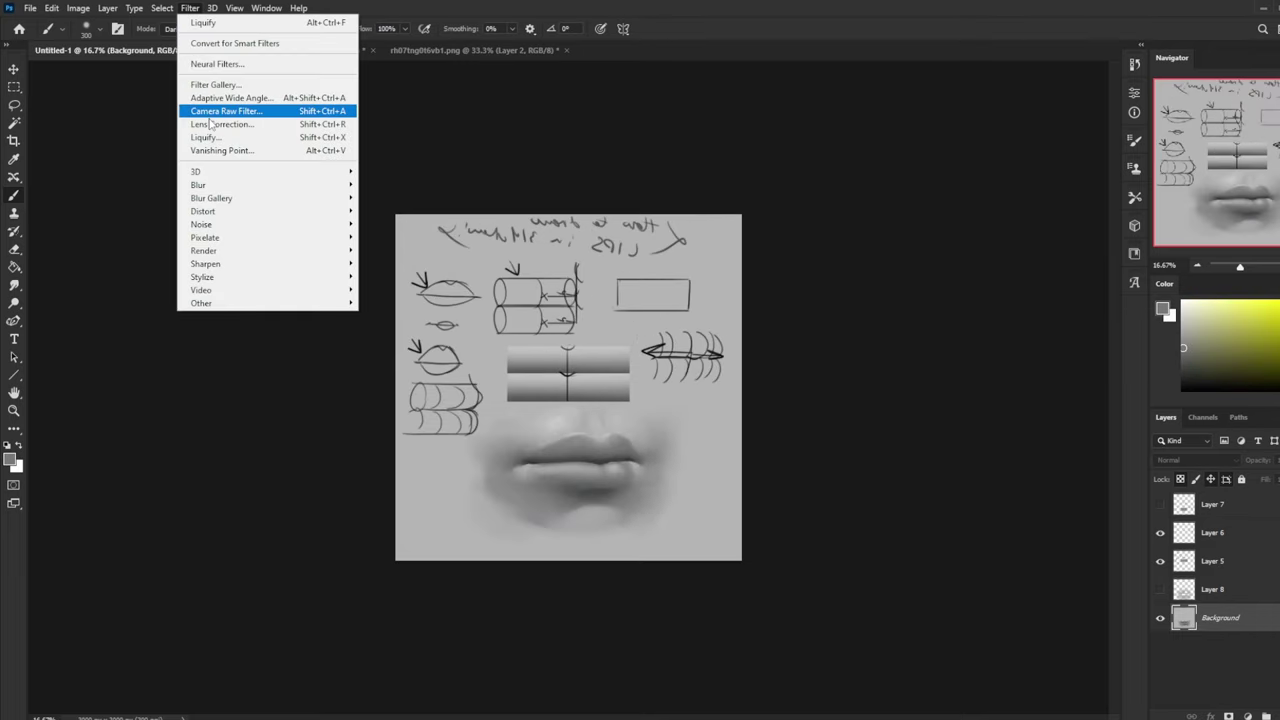
pyautogui.click(216, 136)
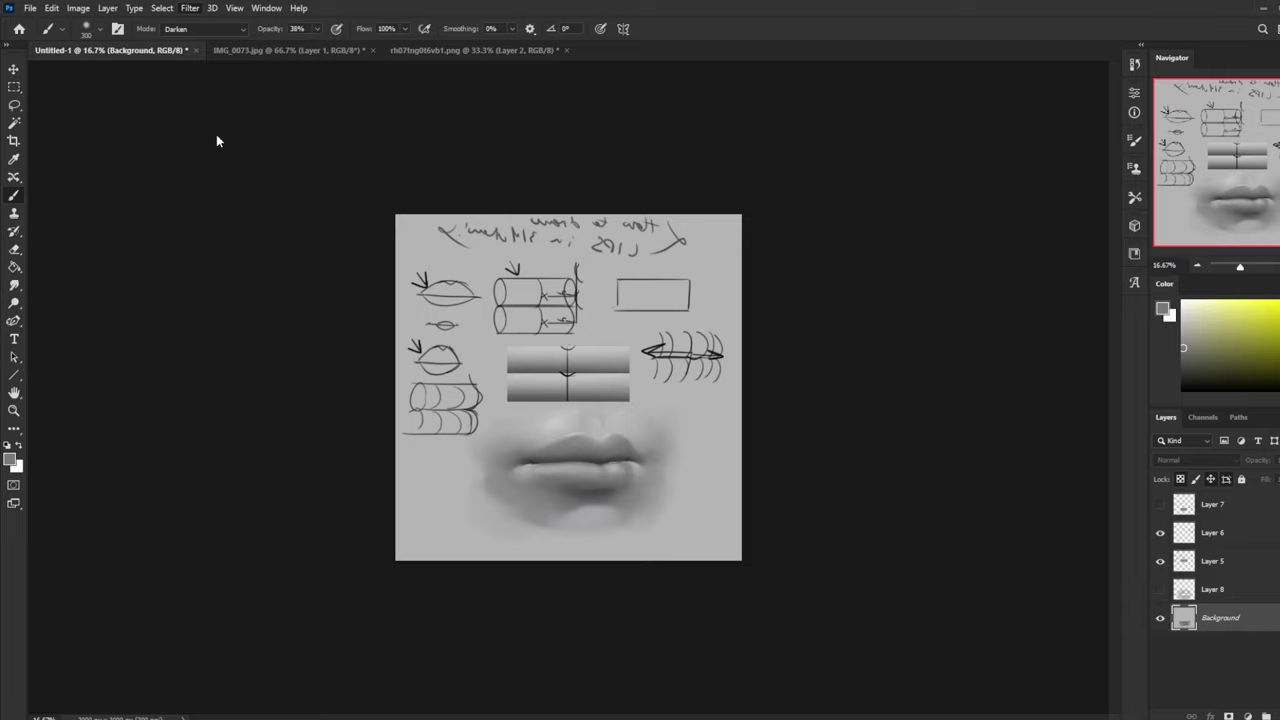
pyautogui.hotkey('ctrl', '-')
pyautogui.press(']')
pyautogui.press(']')
pyautogui.press(']')
pyautogui.press(']')
pyautogui.press(']')
pyautogui.press(']')
pyautogui.press(']')
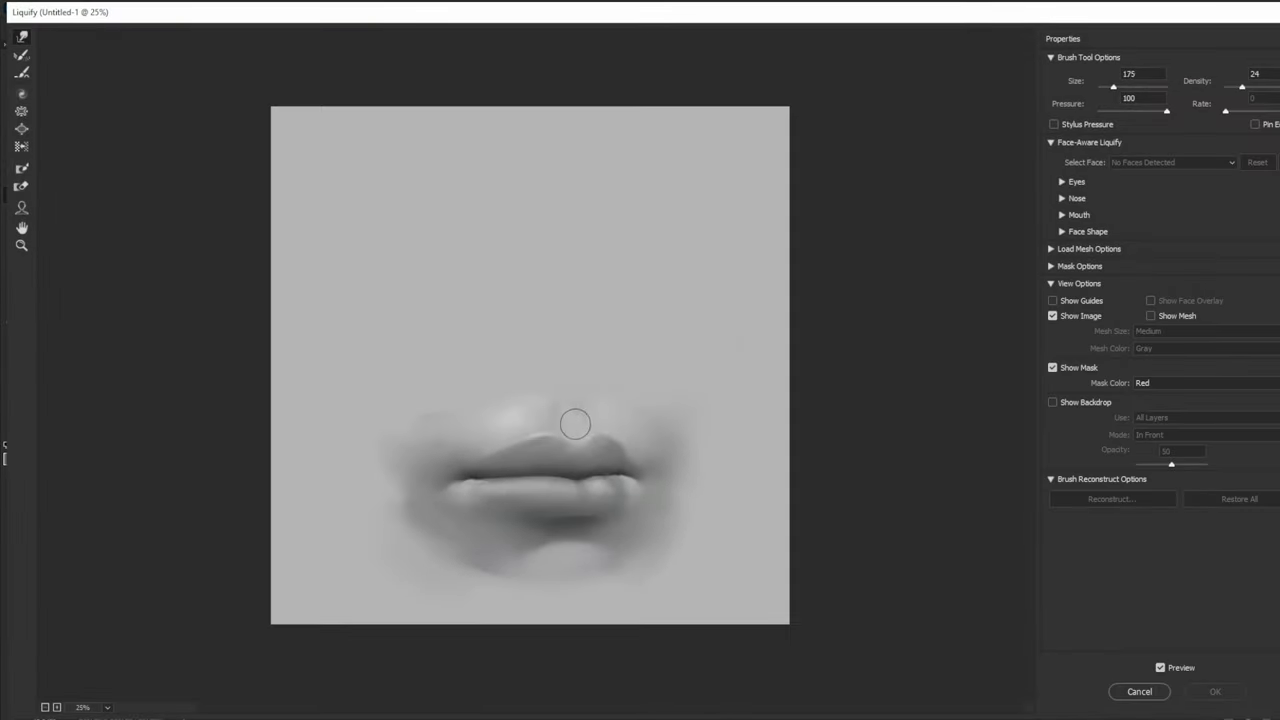
pyautogui.moveTo(593, 435); pyautogui.dragTo(568, 424)
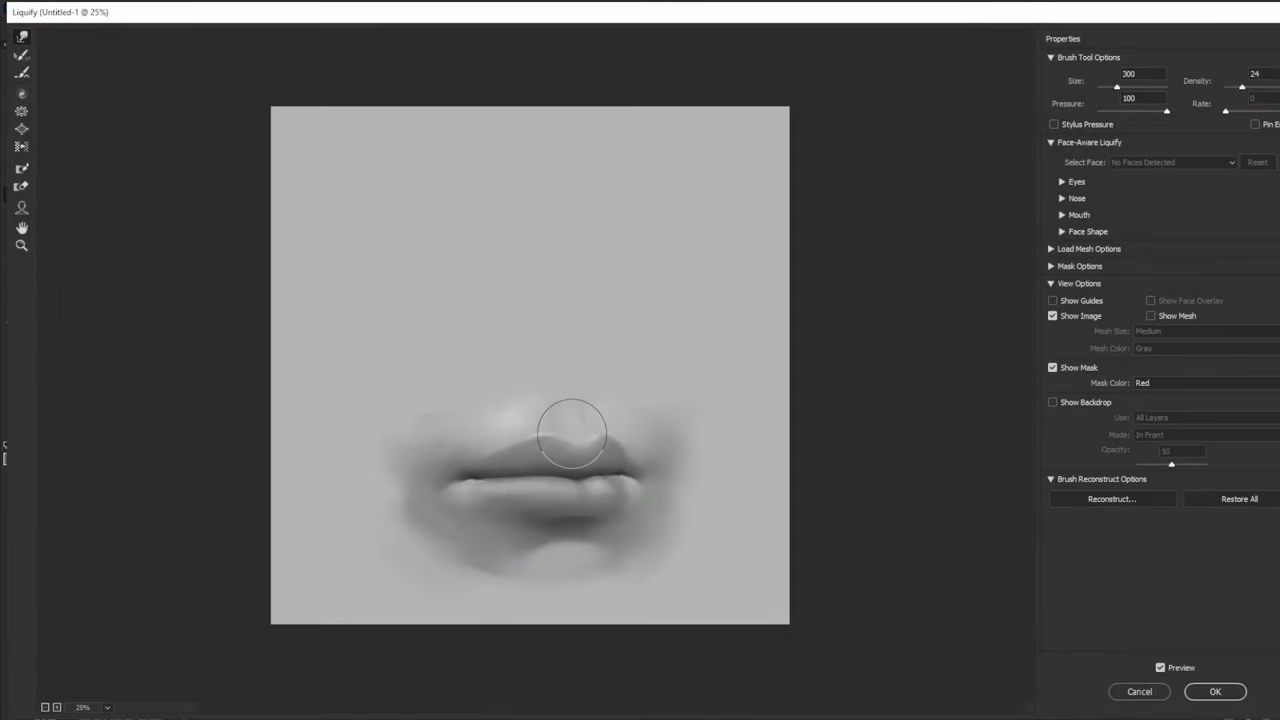
# Step: Enlarge the Liquify brush to 500 px, push the dip above the upper lip inward, and apply the filter
pyautogui.press(']')
pyautogui.press(']')
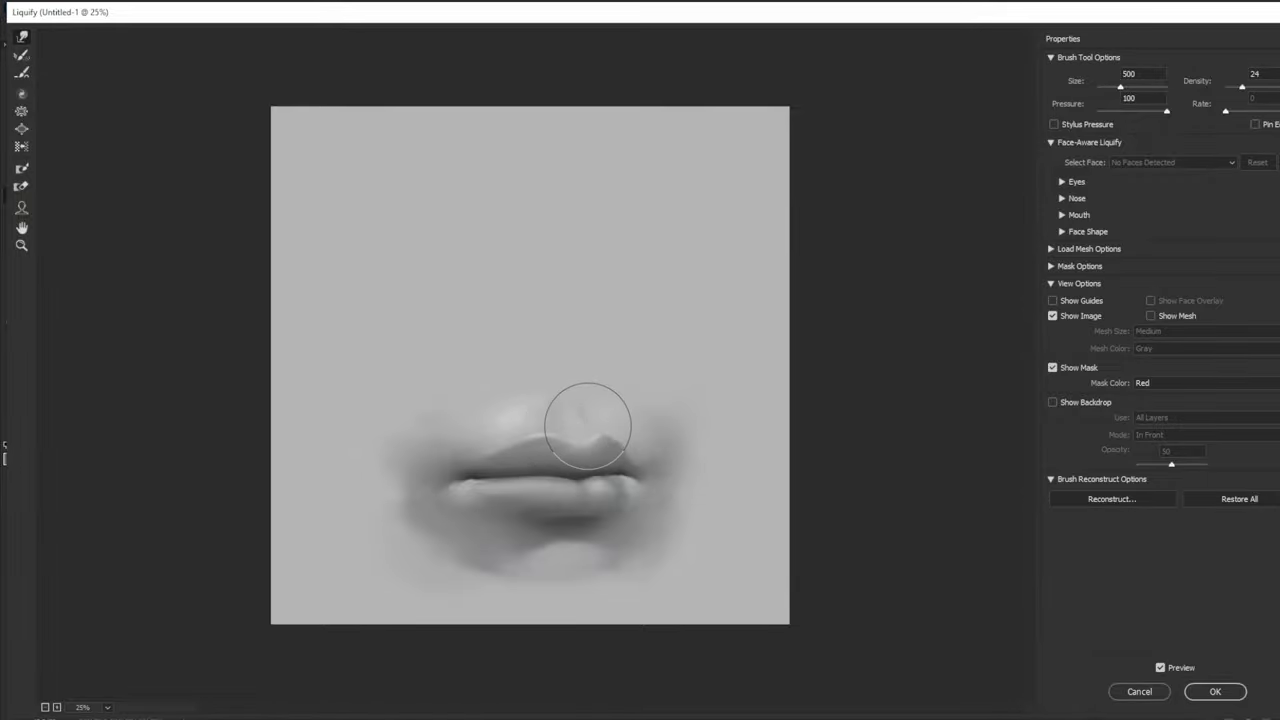
pyautogui.moveTo(589, 427); pyautogui.dragTo(570, 417)
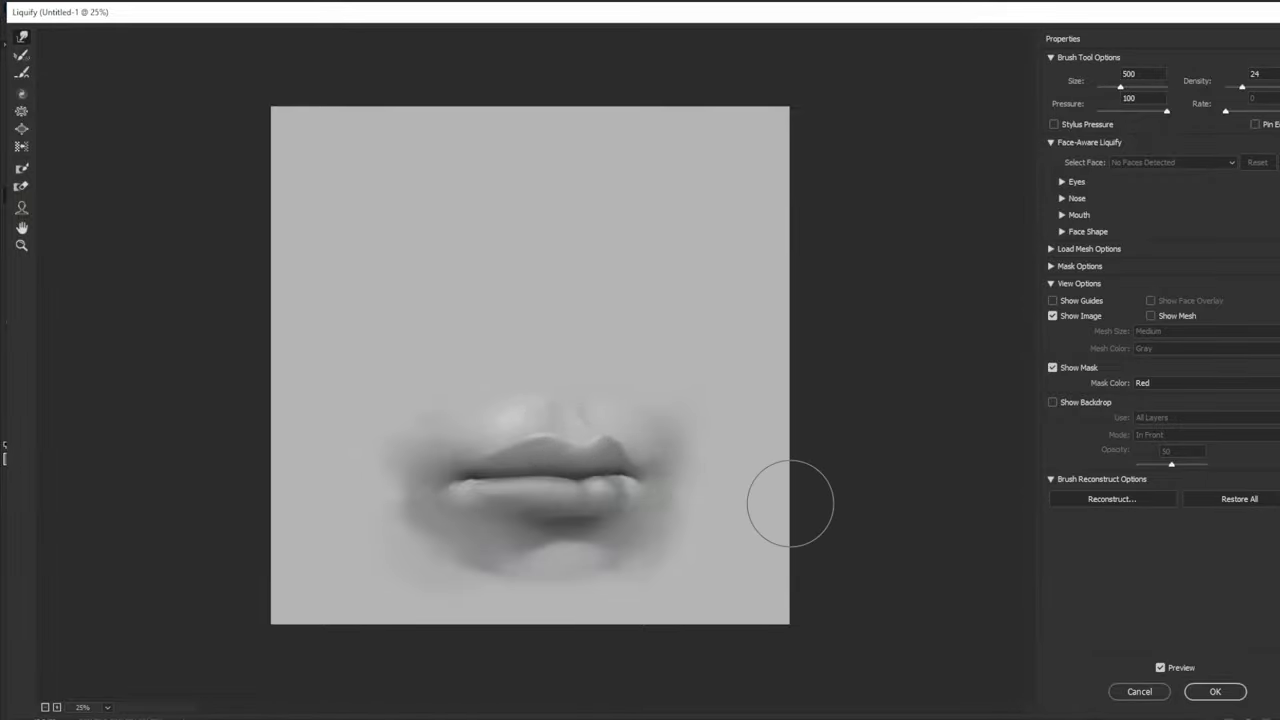
pyautogui.click(1215, 690)
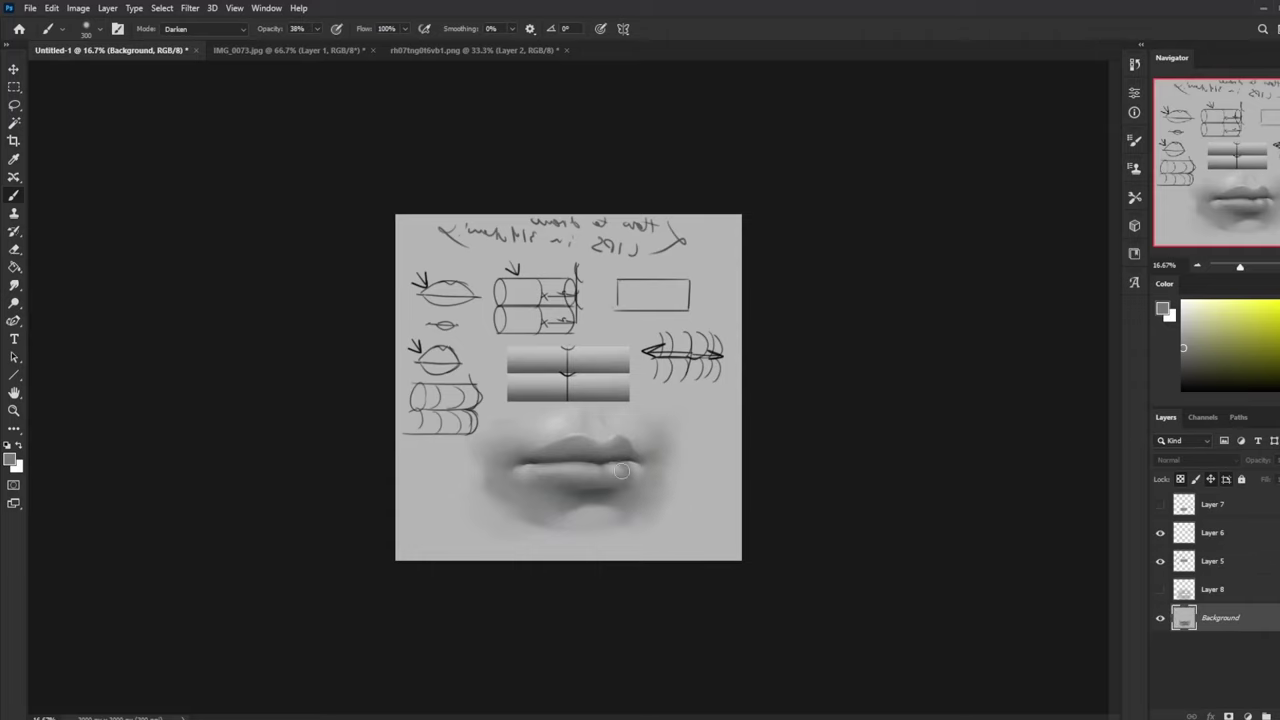
# Step: Rotate the canvas view and retouch the line between the lips using sampled grays and black with a small brush
pyautogui.keyDown('alt'); pyautogui.click(574, 465); pyautogui.keyUp('alt')
pyautogui.keyDown('alt'); pyautogui.click(569, 423); pyautogui.keyUp('alt')
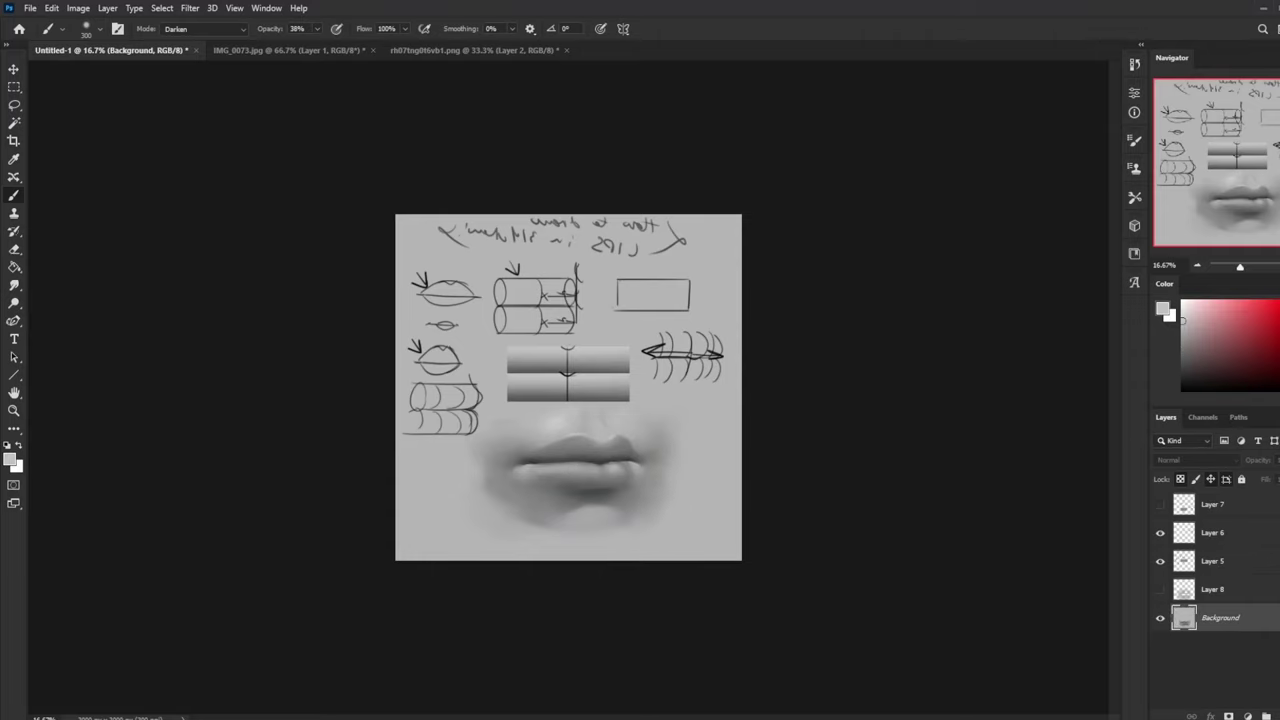
pyautogui.press('r')
pyautogui.moveTo(709, 477); pyautogui.dragTo(709, 371)
pyautogui.press('b')
pyautogui.click(1252, 387)
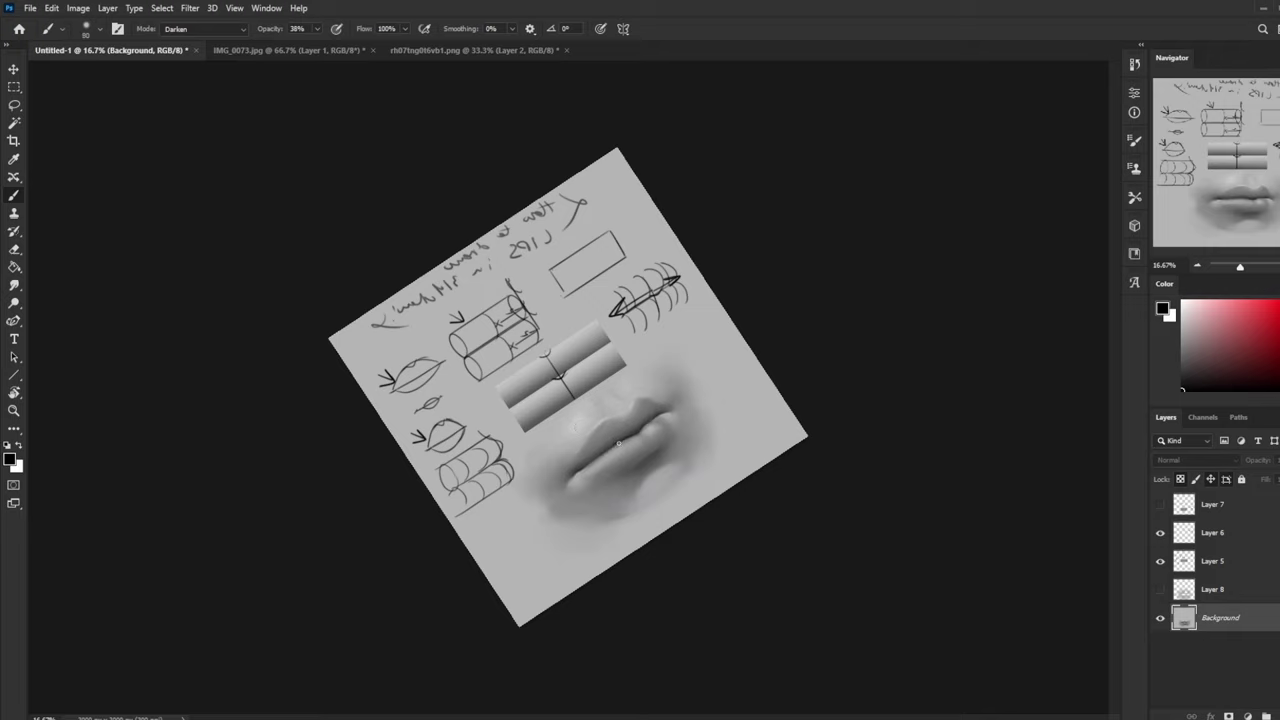
pyautogui.keyDown('alt'); pyautogui.click(588, 472); pyautogui.keyUp('alt')
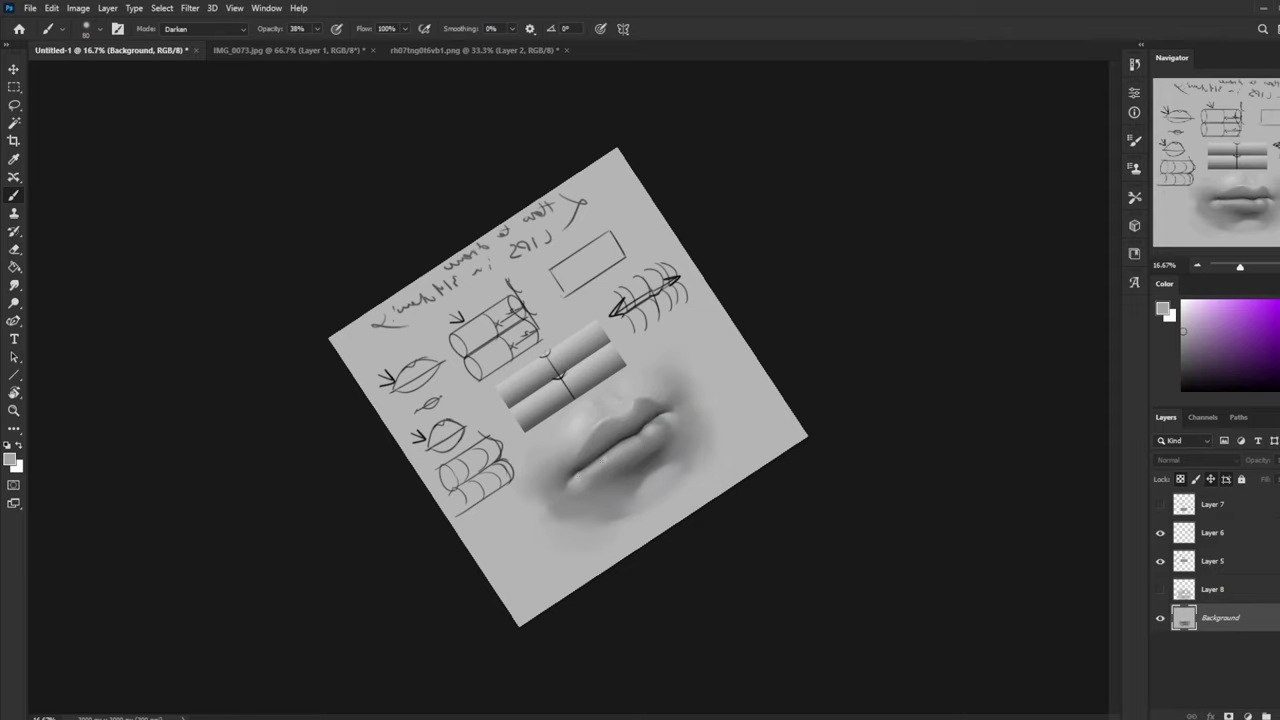
# Step: Set the brush to Normal mode, restore the upright unmirrored view, and retouch the lower lip with sampled grays
pyautogui.click(205, 28)
pyautogui.click(185, 38)
pyautogui.press('Escape')
pyautogui.hotkey('ctrl', 'shift', 'h')
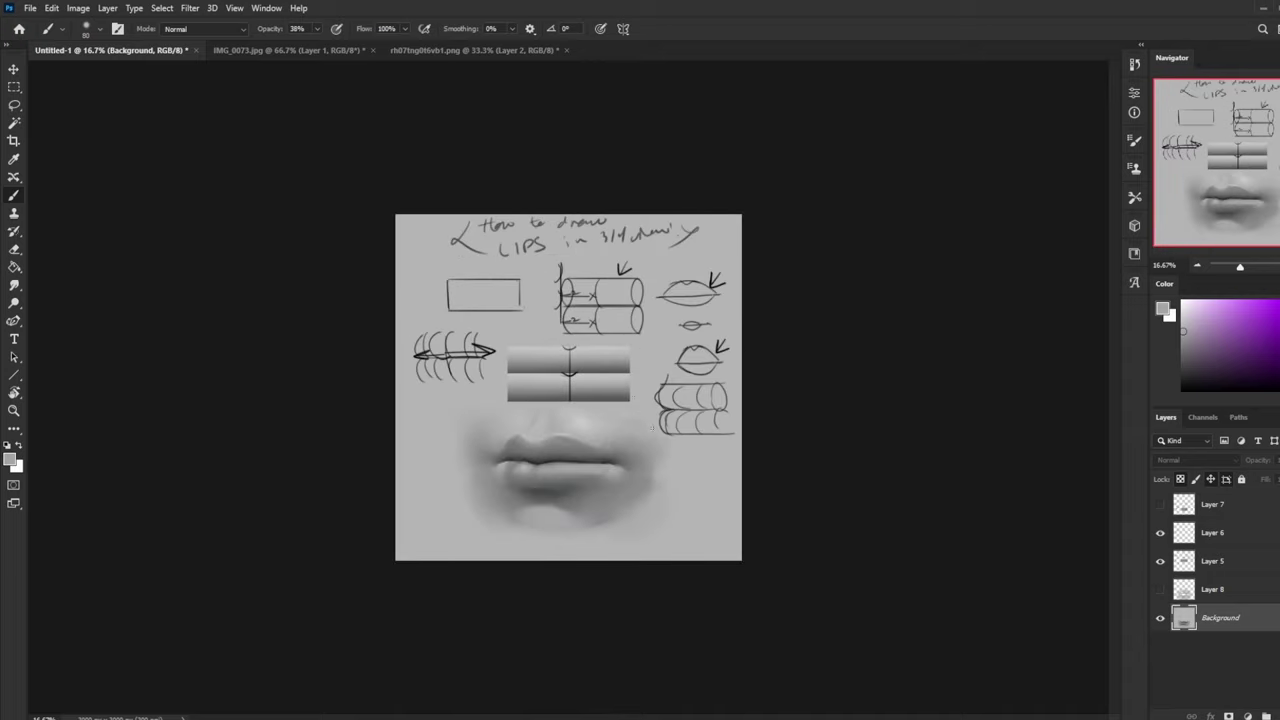
pyautogui.keyDown('alt'); pyautogui.click(614, 469); pyautogui.keyUp('alt')
pyautogui.keyDown('alt'); pyautogui.click(538, 490); pyautogui.keyUp('alt')
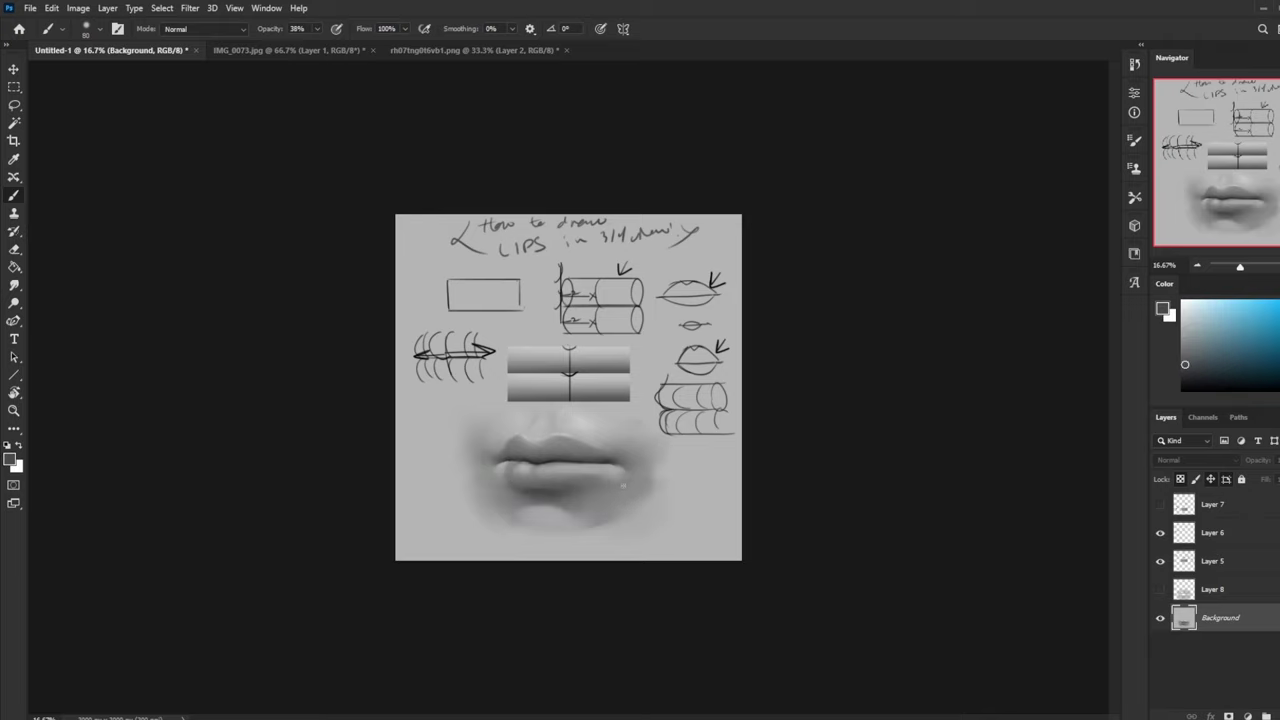
# Step: Sample a light gray from the lower lip and soften its left part, enlarging the brush to 700 px
pyautogui.keyDown('alt'); pyautogui.click(524, 467); pyautogui.keyUp('alt')
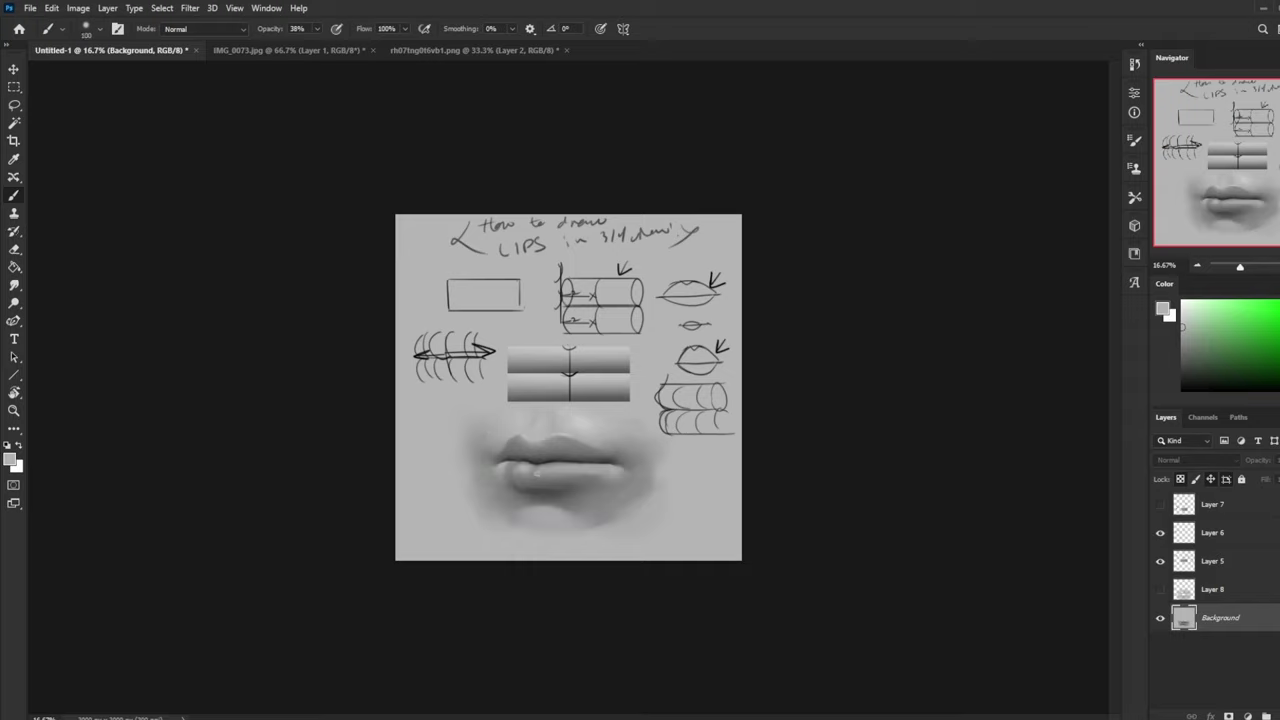
pyautogui.press(']')
pyautogui.press(']')
pyautogui.press(']')
pyautogui.press(']')
pyautogui.press(']')
pyautogui.press(']')
# Step: Sample the dark gray of the mouth line and refine the left mouth corner with a 175 px brush
pyautogui.keyDown('alt'); pyautogui.click(531, 459); pyautogui.keyUp('alt')
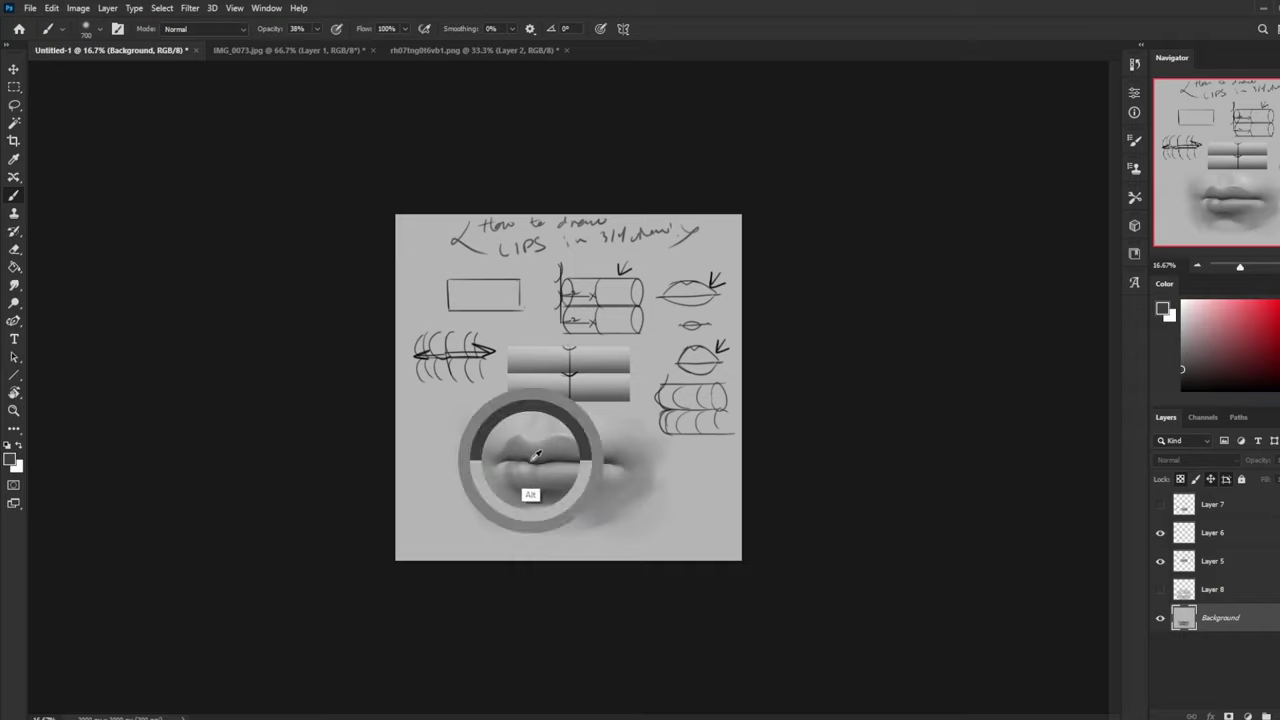
pyautogui.press('[')
pyautogui.press('[')
pyautogui.press('[')
pyautogui.press('[')
pyautogui.press('[')
pyautogui.press('[')
pyautogui.press('[')
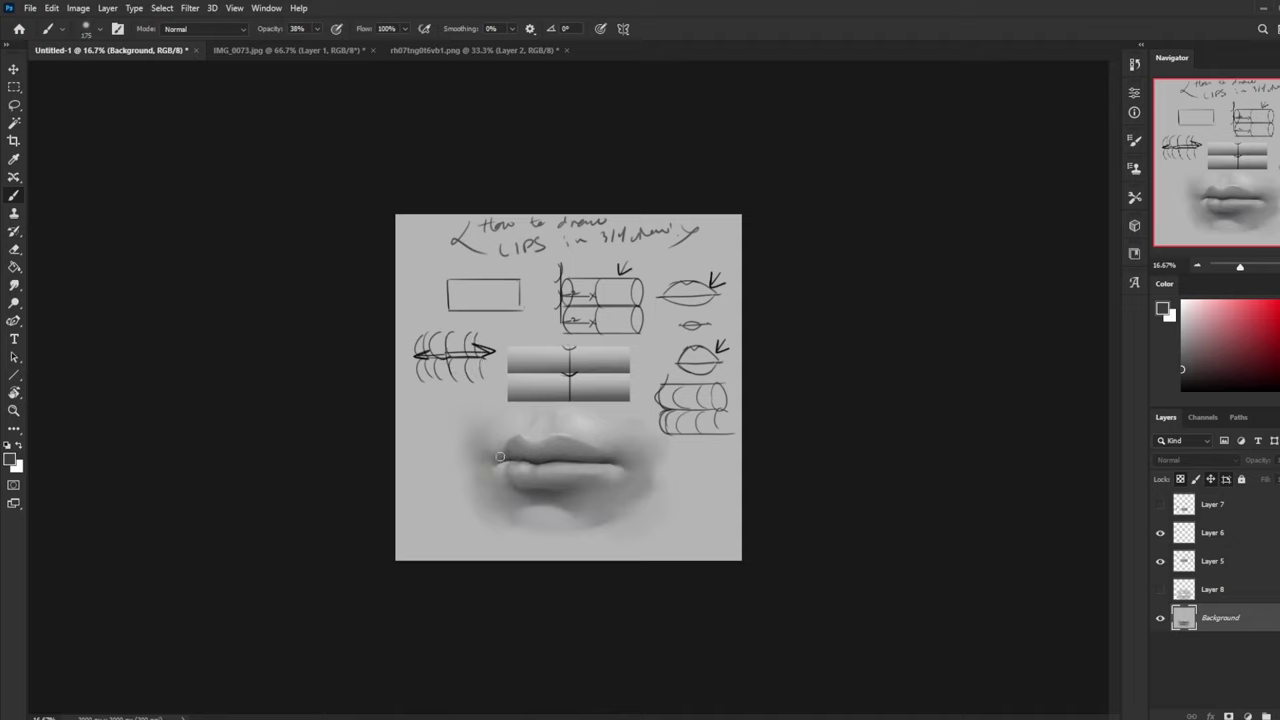
pyautogui.keyDown('alt'); pyautogui.click(520, 457); pyautogui.keyUp('alt')
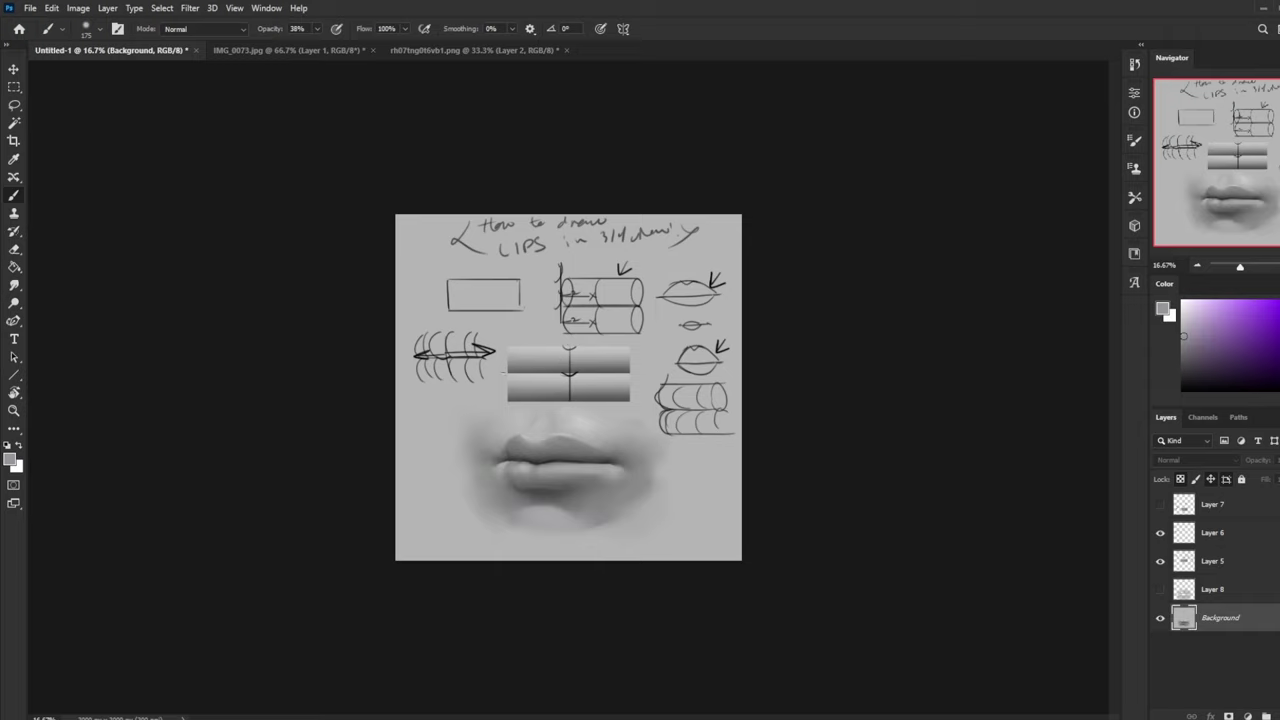
# Step: Enlarge the brush to 500 px, mirror the canvas, and soften the far side of the mouth with sampled grays
pyautogui.press(']')
pyautogui.press(']')
pyautogui.press(']')
pyautogui.press(']')
pyautogui.hotkey('ctrl', 'h')
pyautogui.hotkey('ctrl', 'h')
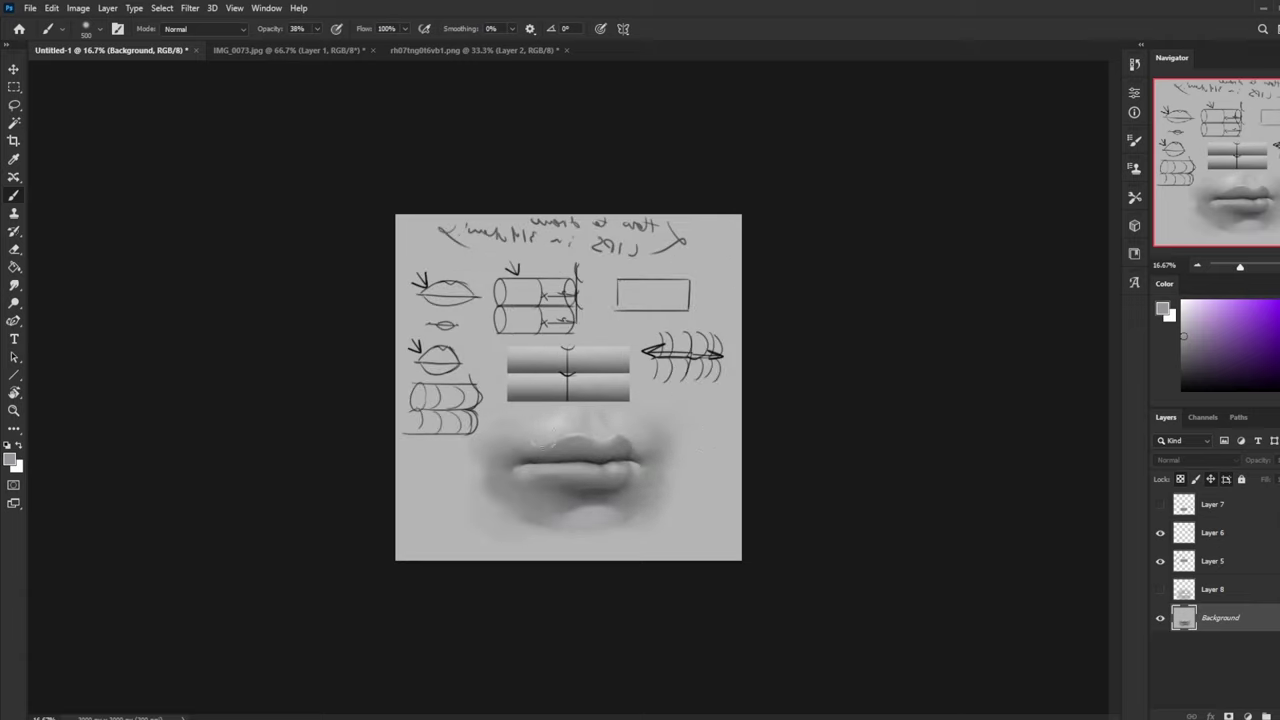
pyautogui.keyDown('alt'); pyautogui.click(526, 469); pyautogui.keyUp('alt')
pyautogui.keyDown('alt'); pyautogui.click(522, 438); pyautogui.keyUp('alt')
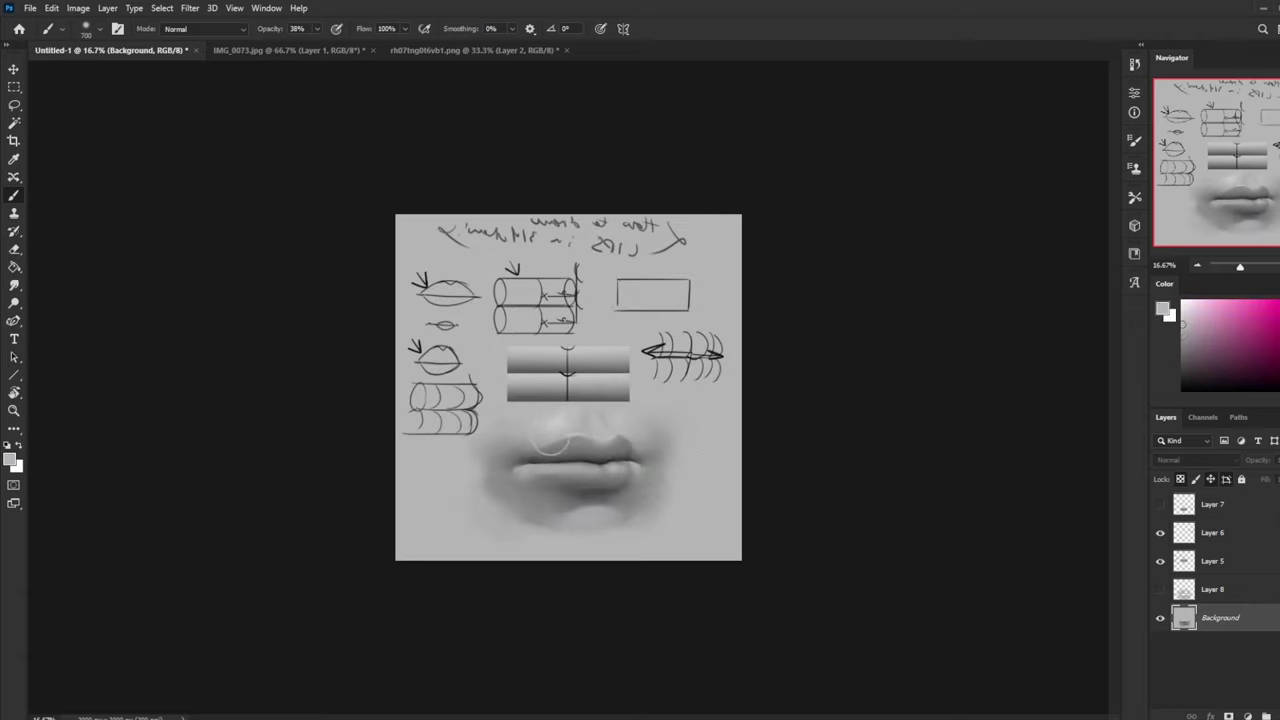
# Step: Enlarge the brush to 1500 px and softly shade around the mirrored mouth with grays sampled below and above the lips
pyautogui.press(']')
pyautogui.press(']')
pyautogui.press(']')
pyautogui.press(']')
pyautogui.press(']')
pyautogui.press(']')
pyautogui.keyDown('alt'); pyautogui.click(556, 493); pyautogui.keyUp('alt')
pyautogui.moveTo(570, 500); pyautogui.dragTo(510, 503)
pyautogui.keyDown('alt'); pyautogui.click(554, 482); pyautogui.keyUp('alt')
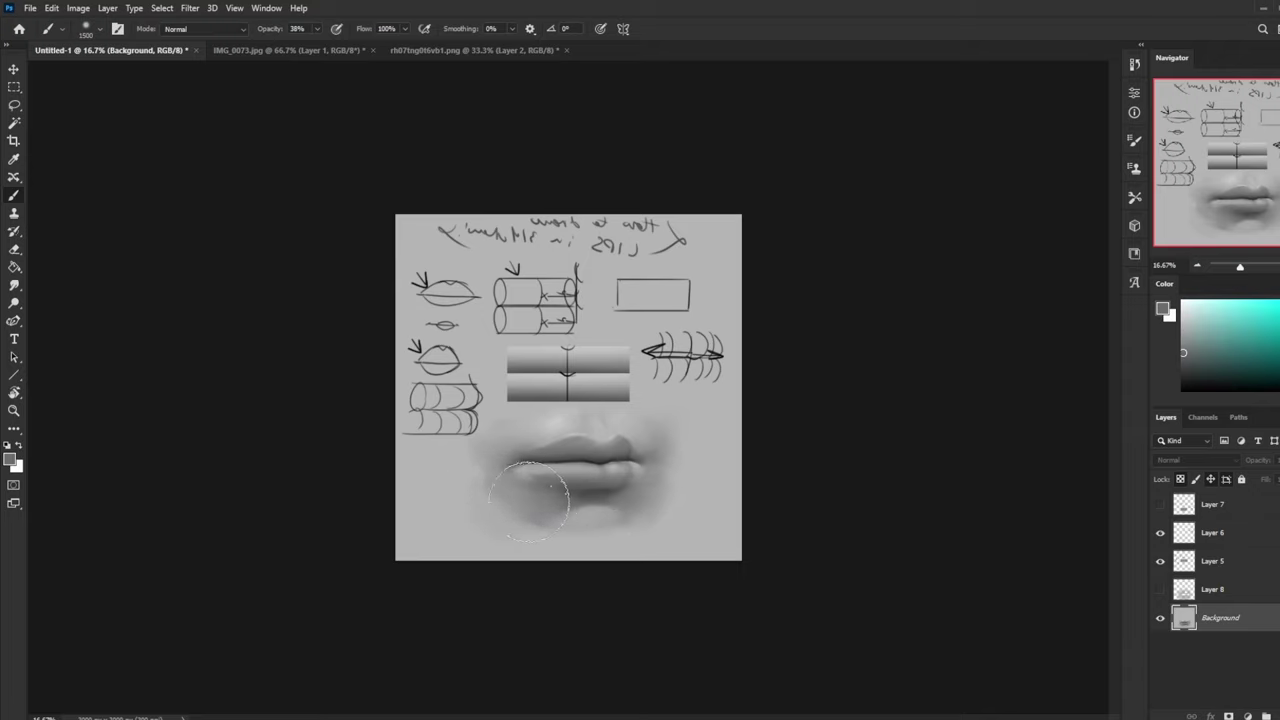
pyautogui.keyDown('alt'); pyautogui.click(570, 416); pyautogui.keyUp('alt')
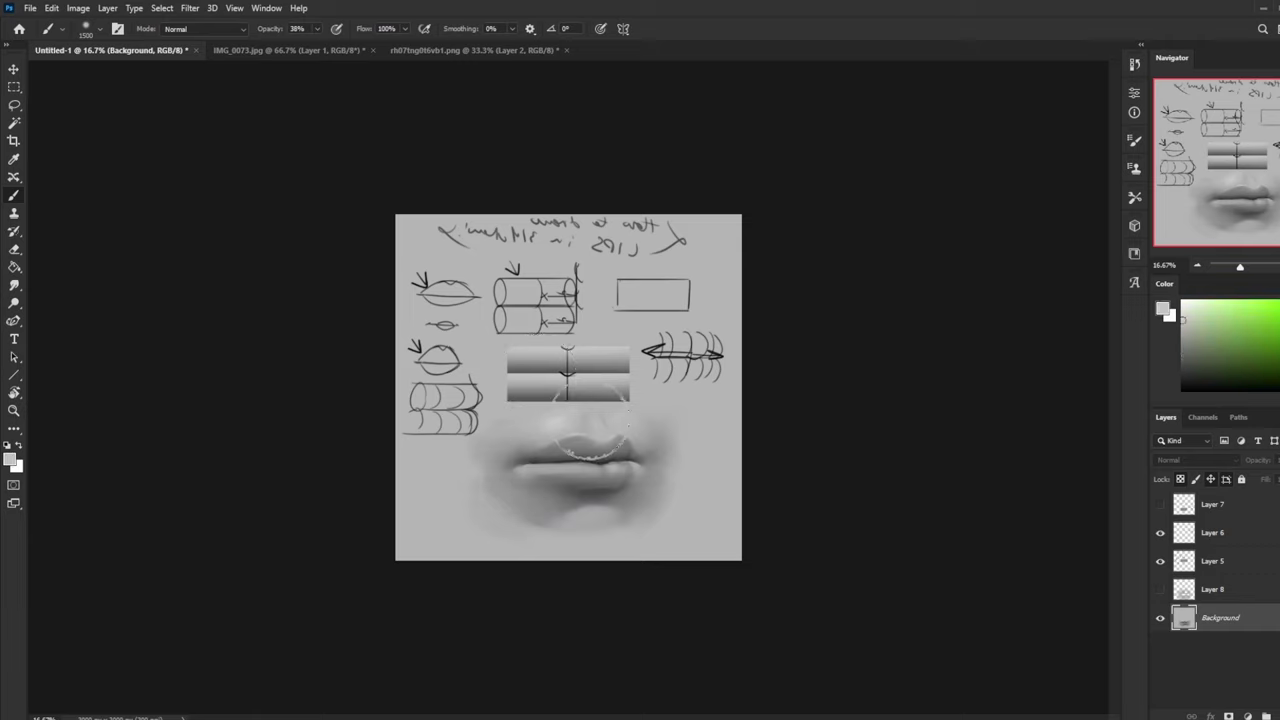
# Step: Choose the first of Istebrak's Dry-Oil Brushes and paint light highlights above the upper lip with near-white and sampled grays
pyautogui.rightClick(630, 460)
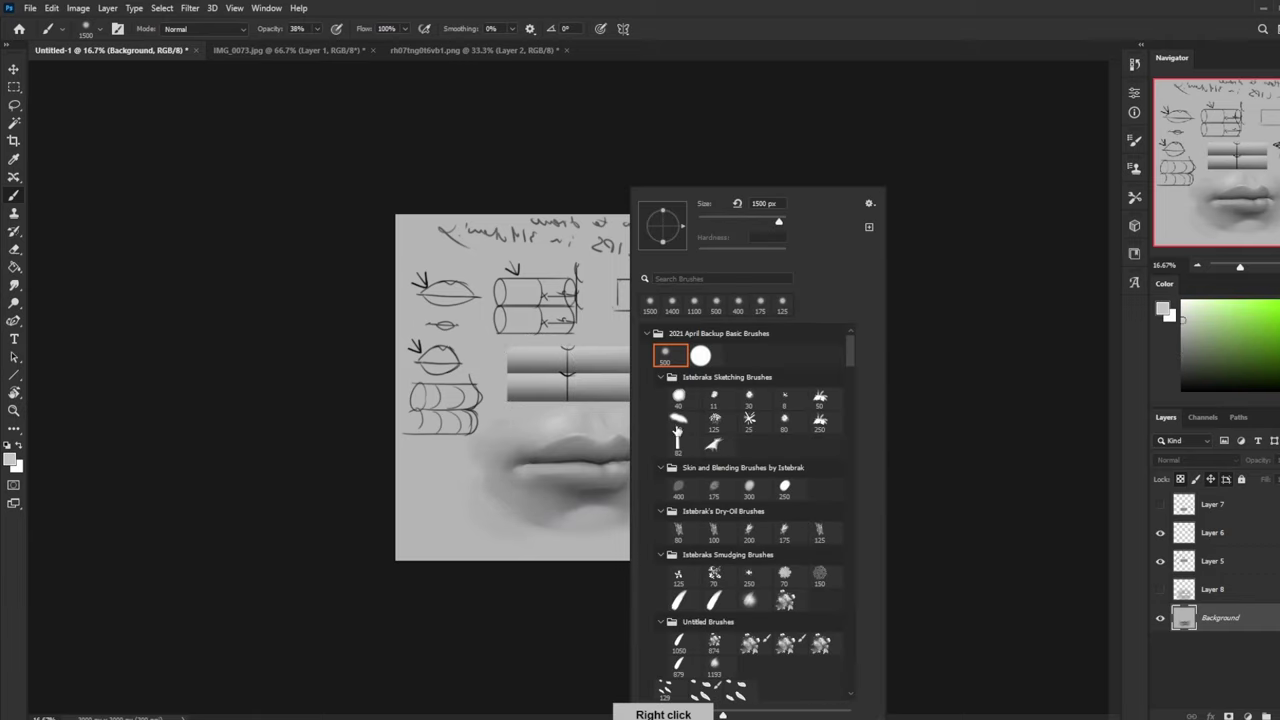
pyautogui.doubleClick(685, 525)
pyautogui.moveTo(1222, 328); pyautogui.dragTo(1155, 304)
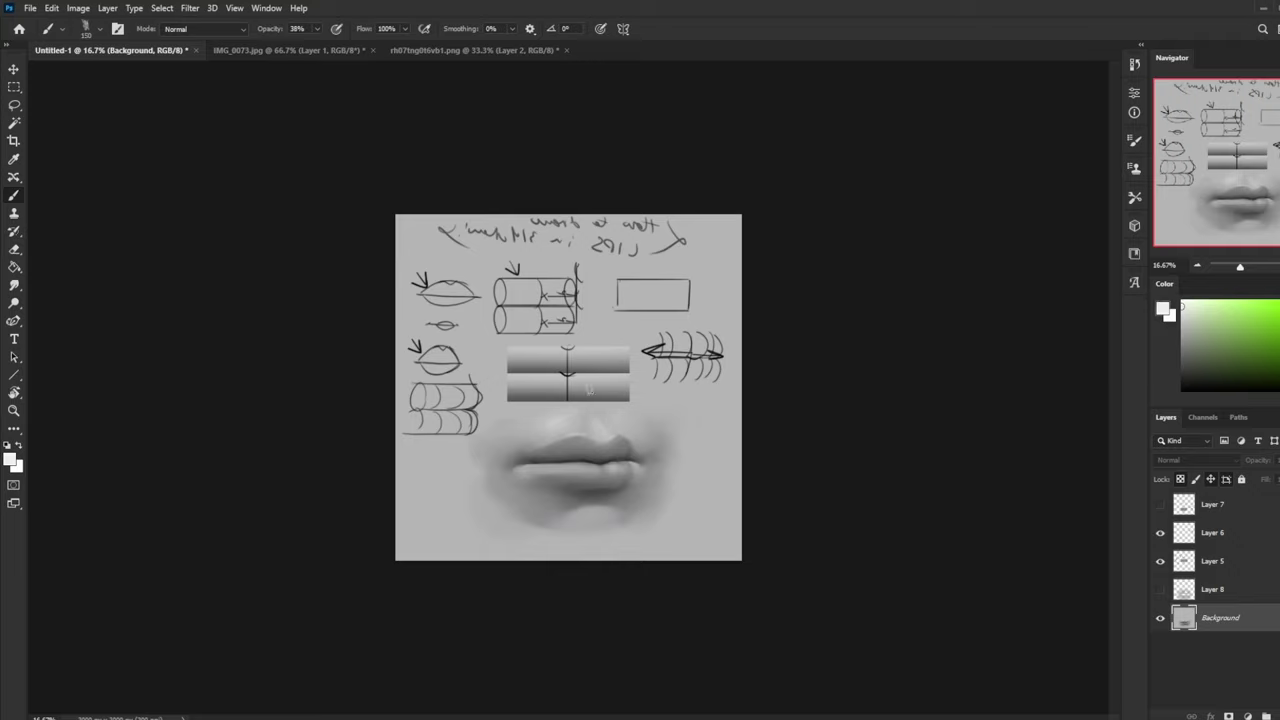
pyautogui.keyDown('alt'); pyautogui.click(601, 427); pyautogui.keyUp('alt')
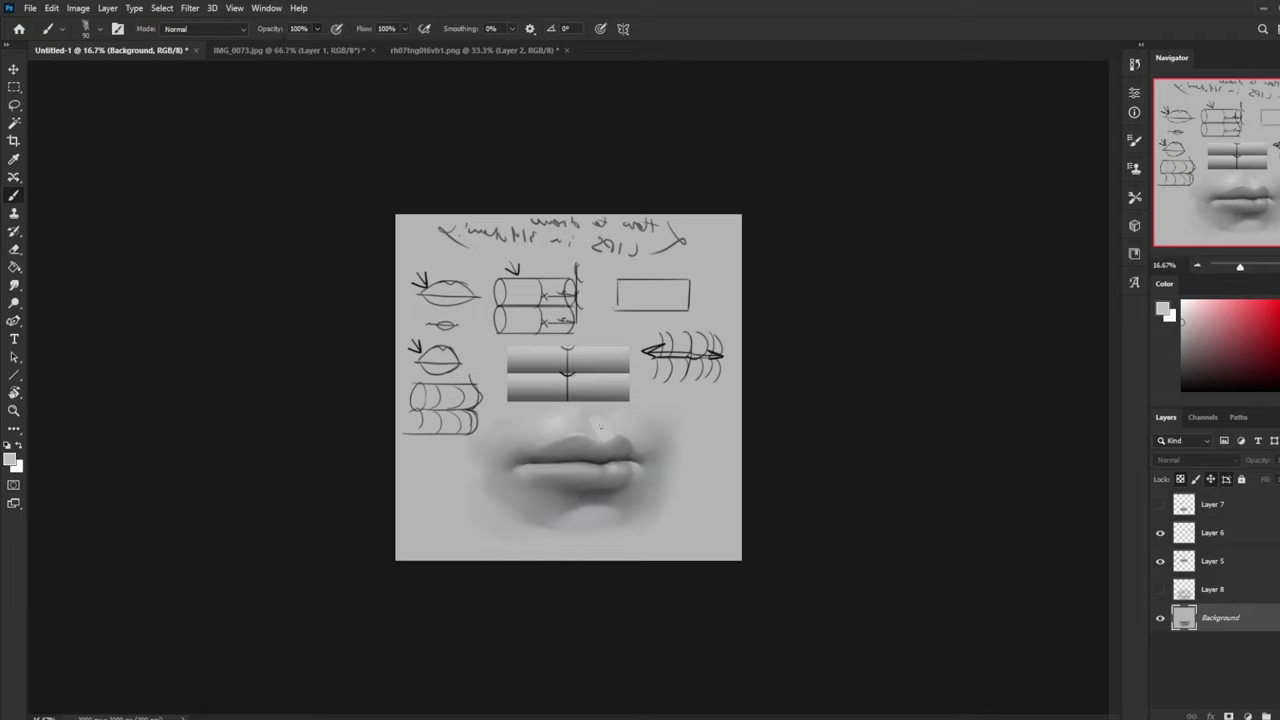
pyautogui.keyDown('alt'); pyautogui.click(606, 409); pyautogui.keyUp('alt')
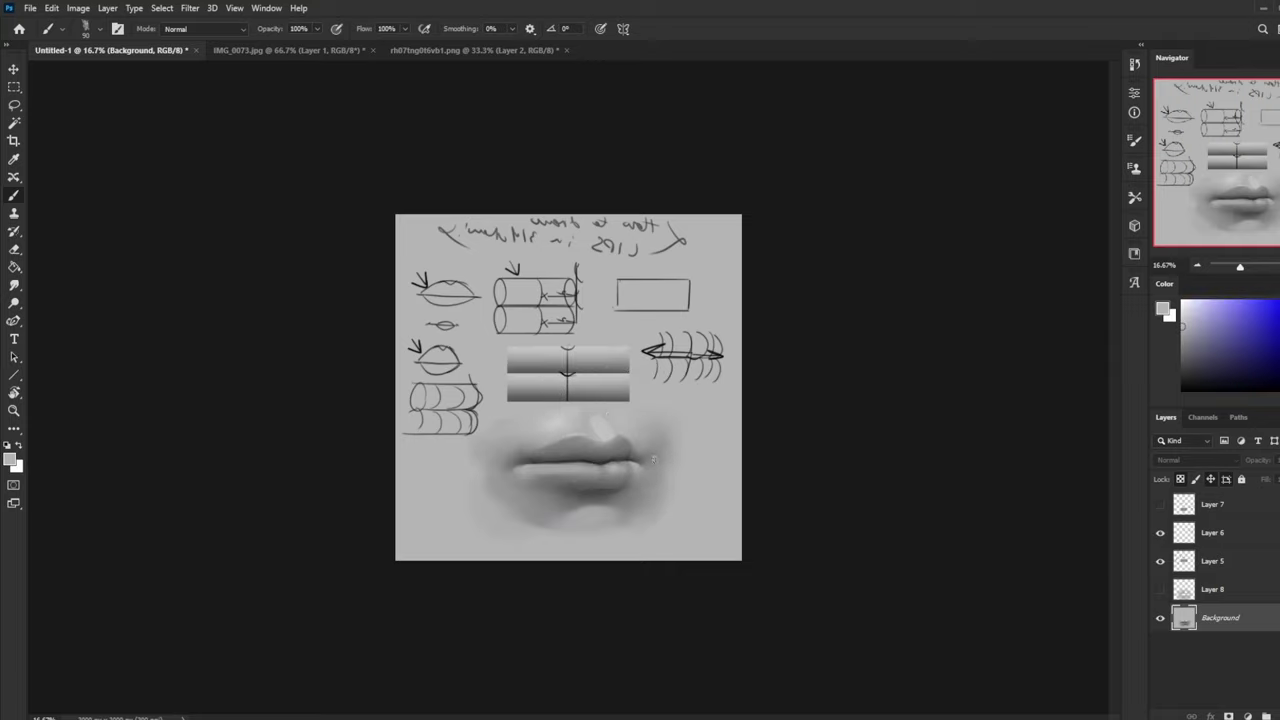
# Step: Retouch the near mouth corner with sampled grays, blend with Smudge at 10% strength, and mirror the canvas back for more painting
pyautogui.keyDown('alt'); pyautogui.click(638, 467); pyautogui.keyUp('alt')
pyautogui.keyDown('alt'); pyautogui.click(642, 464); pyautogui.keyUp('alt')
pyautogui.click(14, 286)
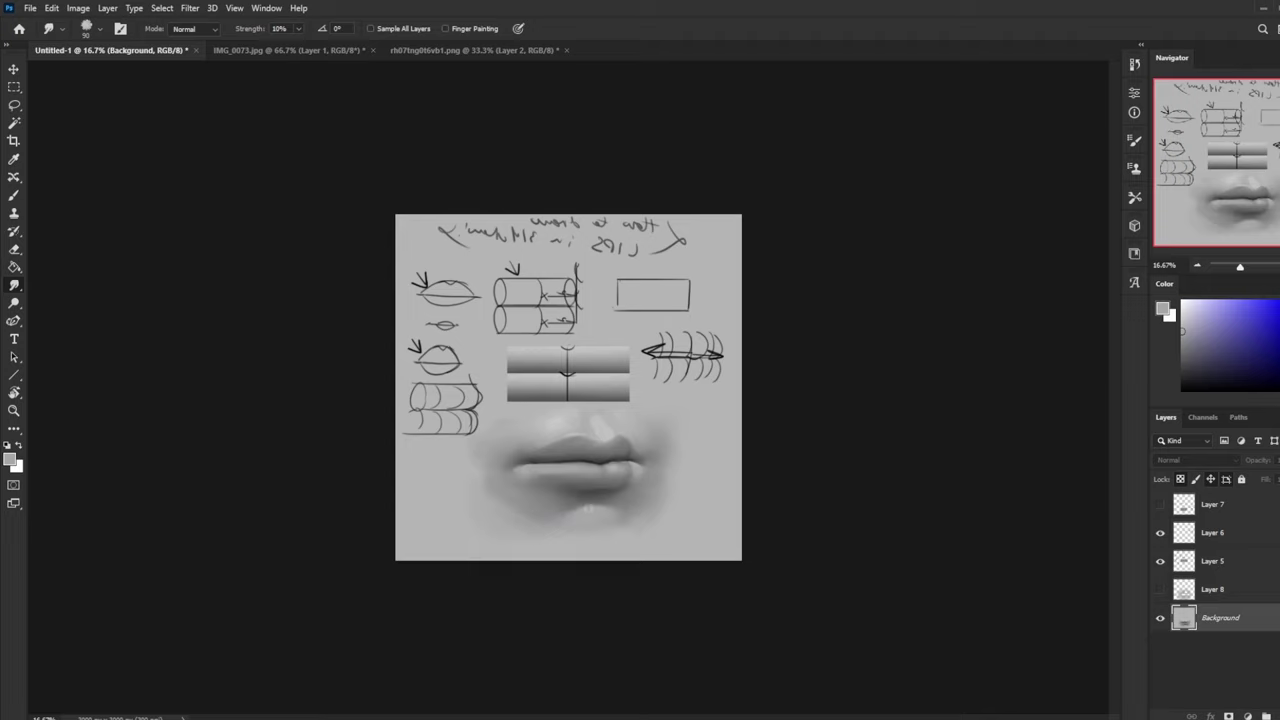
pyautogui.hotkey('ctrl', 'shift', 'h')
pyautogui.press('b')
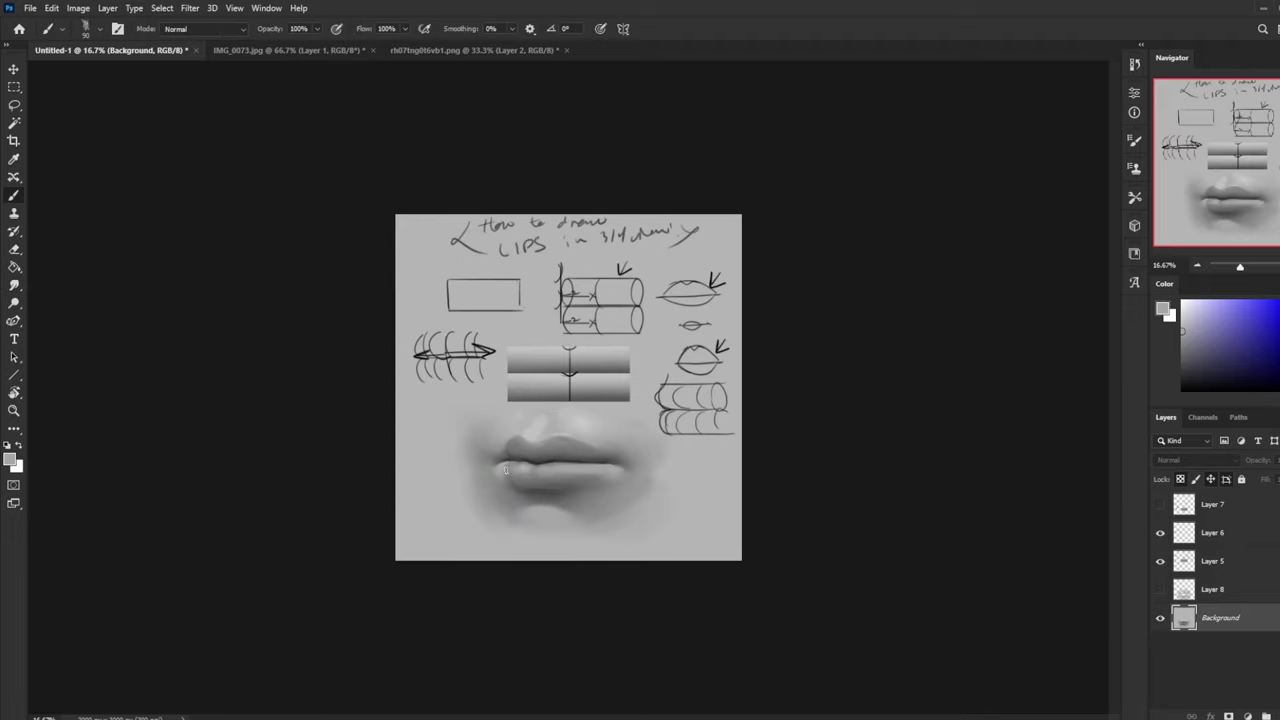
# Step: Smudge the near mouth corner lightly, and soften the area beneath the lower lip with the soft 500 px brush and sampled grays
pyautogui.press('e')
pyautogui.click(15, 286)
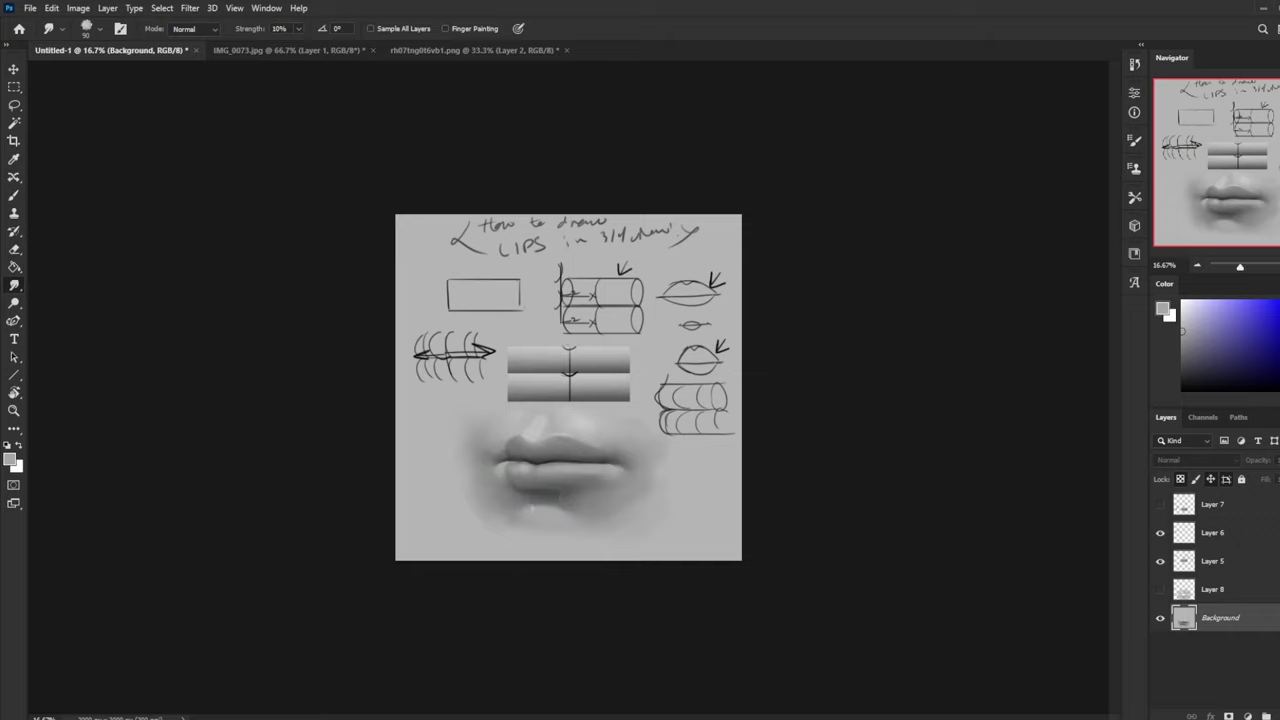
pyautogui.press('b')
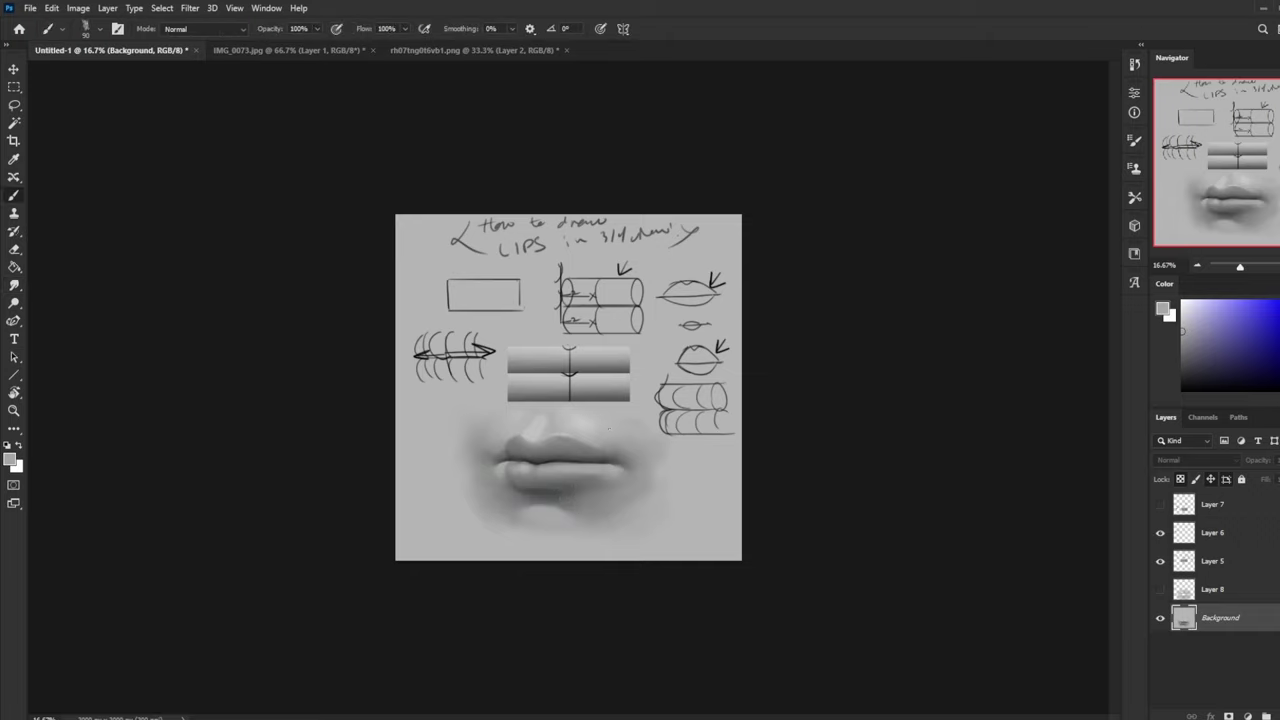
pyautogui.rightClick(608, 428)
pyautogui.click(652, 360)
pyautogui.click(1019, 330)
pyautogui.keyDown('alt'); pyautogui.click(569, 510); pyautogui.keyUp('alt')
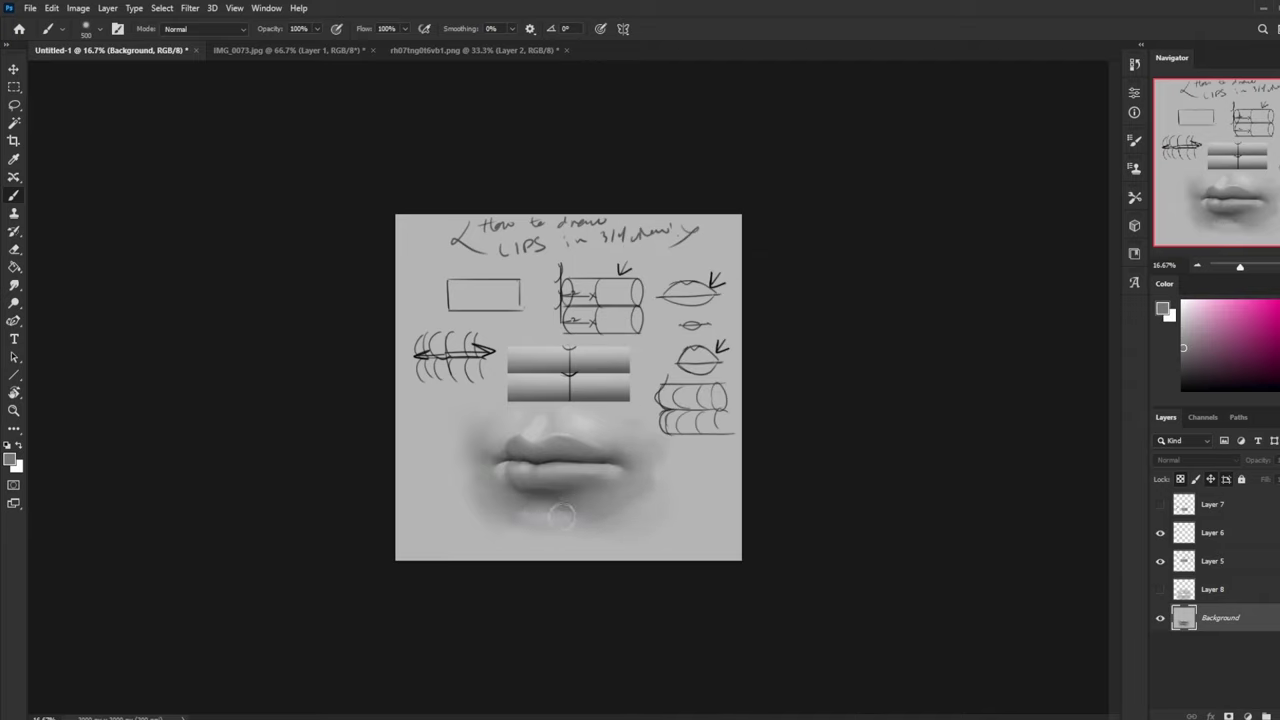
pyautogui.moveTo(534, 508)
pyautogui.mouseDown()
pyautogui.moveTo(573, 520)
pyautogui.moveTo(540, 498)
pyautogui.moveTo(570, 518)
pyautogui.moveTo(514, 508)
pyautogui.mouseUp()
pyautogui.keyDown('alt'); pyautogui.click(552, 517); pyautogui.keyUp('alt')
pyautogui.keyDown('alt'); pyautogui.click(582, 511); pyautogui.keyUp('alt')
# Step: Enlarge the brush to 800 px, lower its opacity to 45%, and shade broadly beneath the lower lip with sampled gray
pyautogui.press(']')
pyautogui.press(']')
pyautogui.press(']')
pyautogui.press(']')
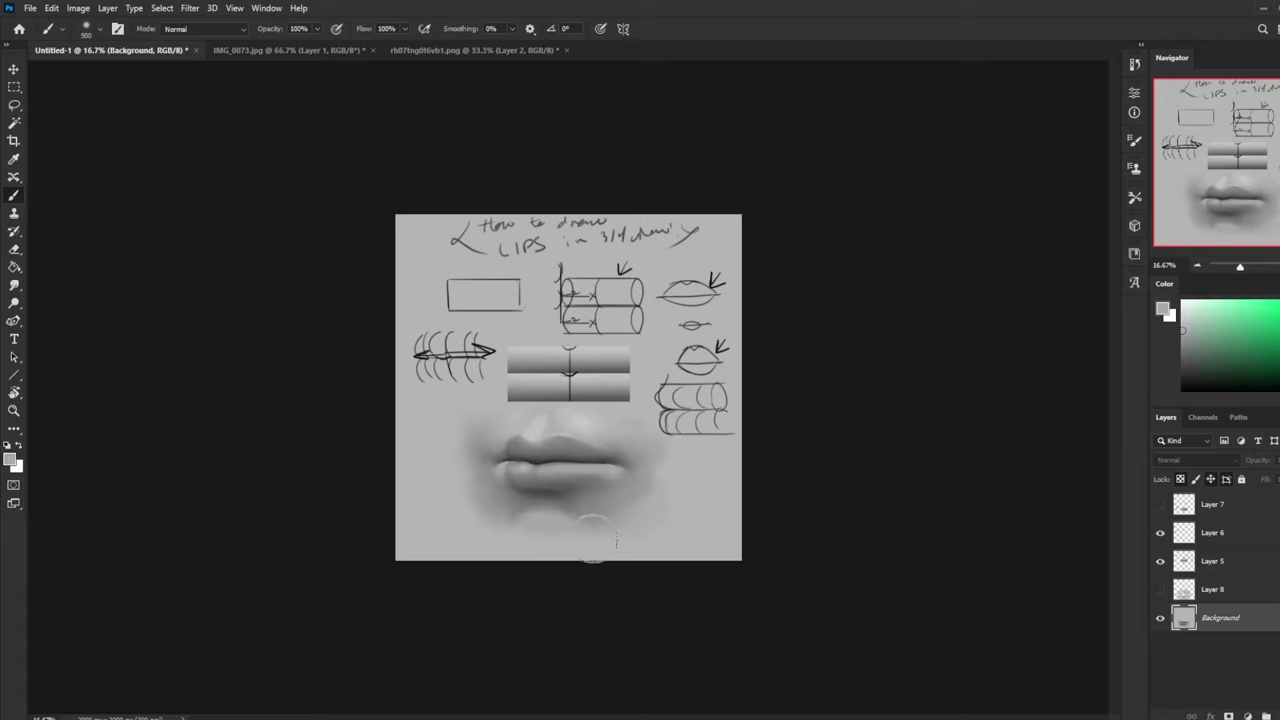
pyautogui.press(']')
pyautogui.press(']')
pyautogui.press(']')
pyautogui.press(']')
pyautogui.press('[')
pyautogui.press('[')
pyautogui.press('[')
pyautogui.press('[')
pyautogui.keyDown('alt'); pyautogui.click(536, 543); pyautogui.keyUp('alt')
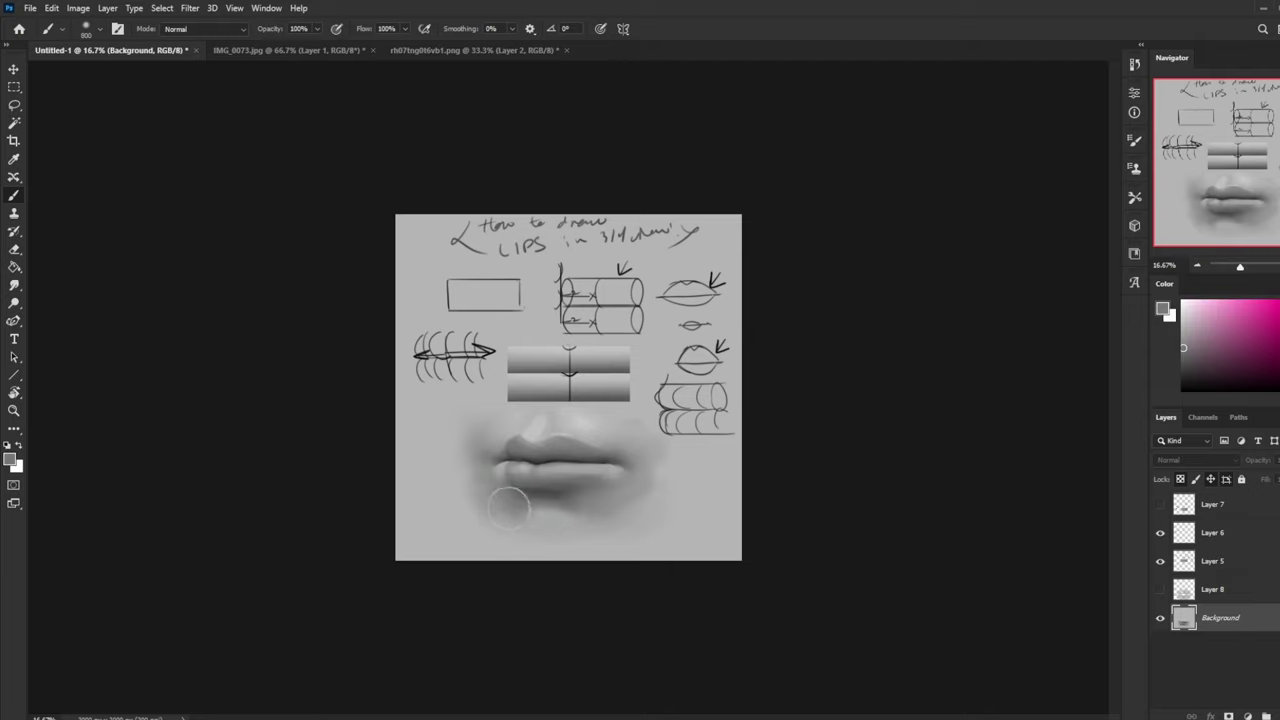
pyautogui.click(316, 31)
pyautogui.click(282, 44)
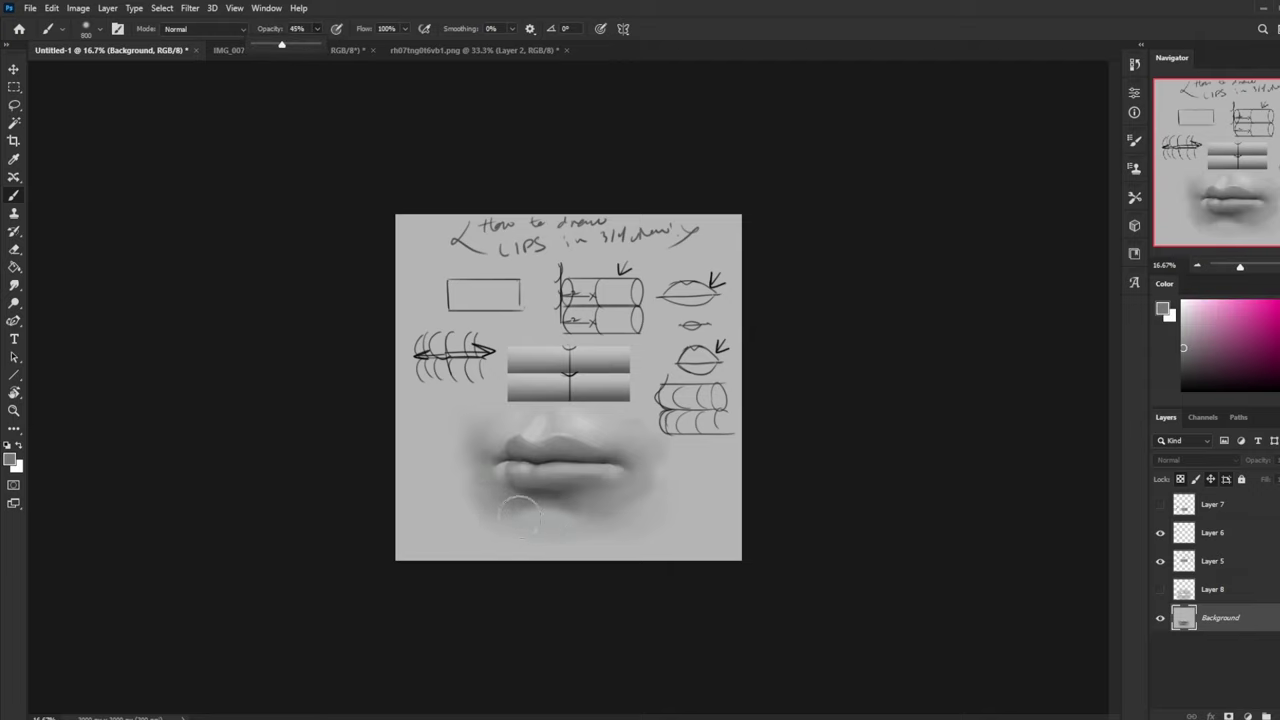
pyautogui.moveTo(519, 516)
pyautogui.mouseDown()
pyautogui.moveTo(596, 511)
pyautogui.moveTo(582, 514)
pyautogui.mouseUp()
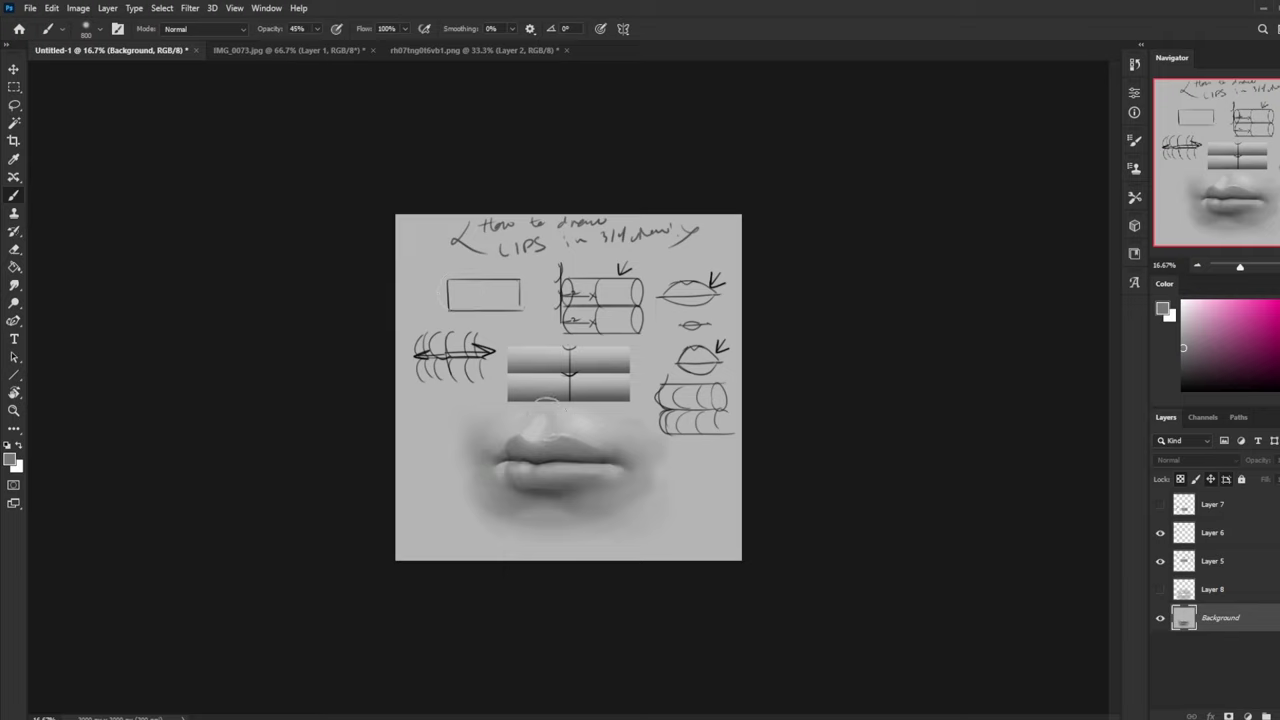
# Step: Reduce the brush to 300 px and shade the groove above the upper lip with gray sampled from the lip
pyautogui.keyDown('alt'); pyautogui.click(553, 445); pyautogui.keyUp('alt')
pyautogui.press('[')
pyautogui.press('[')
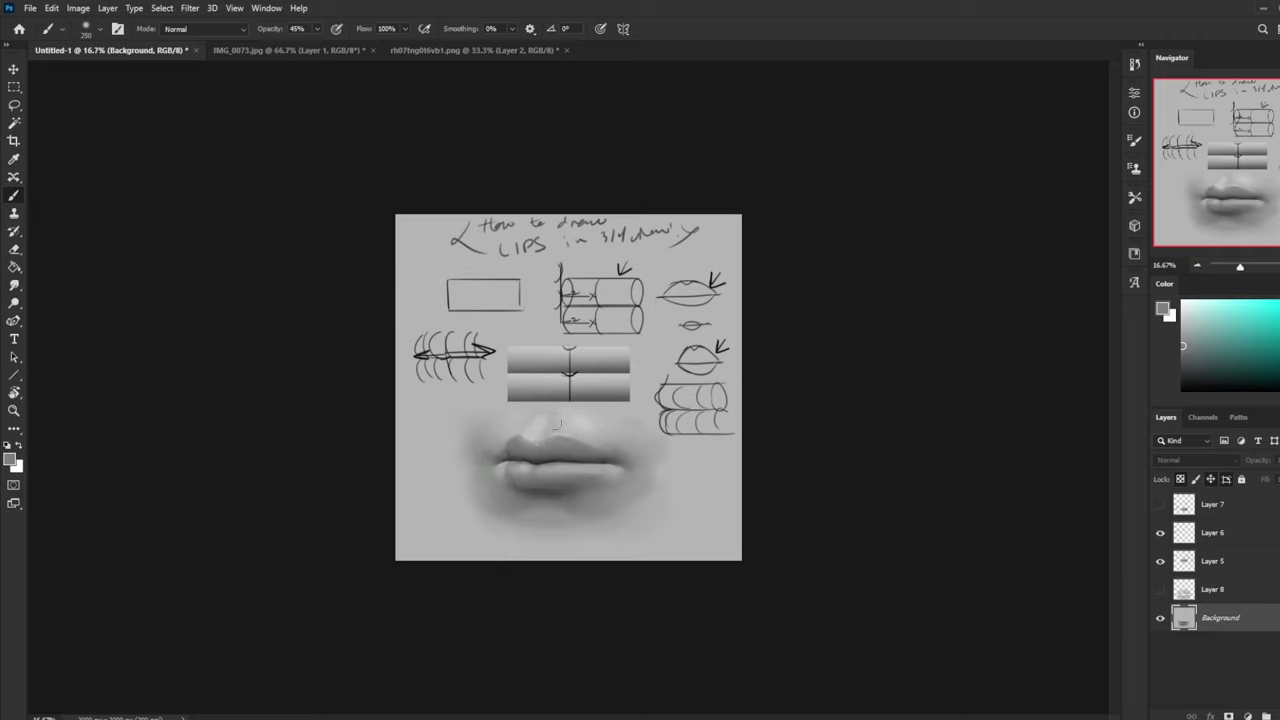
pyautogui.press(']')
pyautogui.moveTo(540, 446)
pyautogui.mouseDown()
pyautogui.moveTo(555, 441)
pyautogui.moveTo(542, 438)
pyautogui.mouseUp()
pyautogui.keyDown('alt'); pyautogui.click(581, 462); pyautogui.keyUp('alt')
# Step: Choose the first of Istebrak's Dry-Oil Brushes, raise opacity to 87%, and paint light gray highlights above the upper lip
pyautogui.rightClick(545, 427)
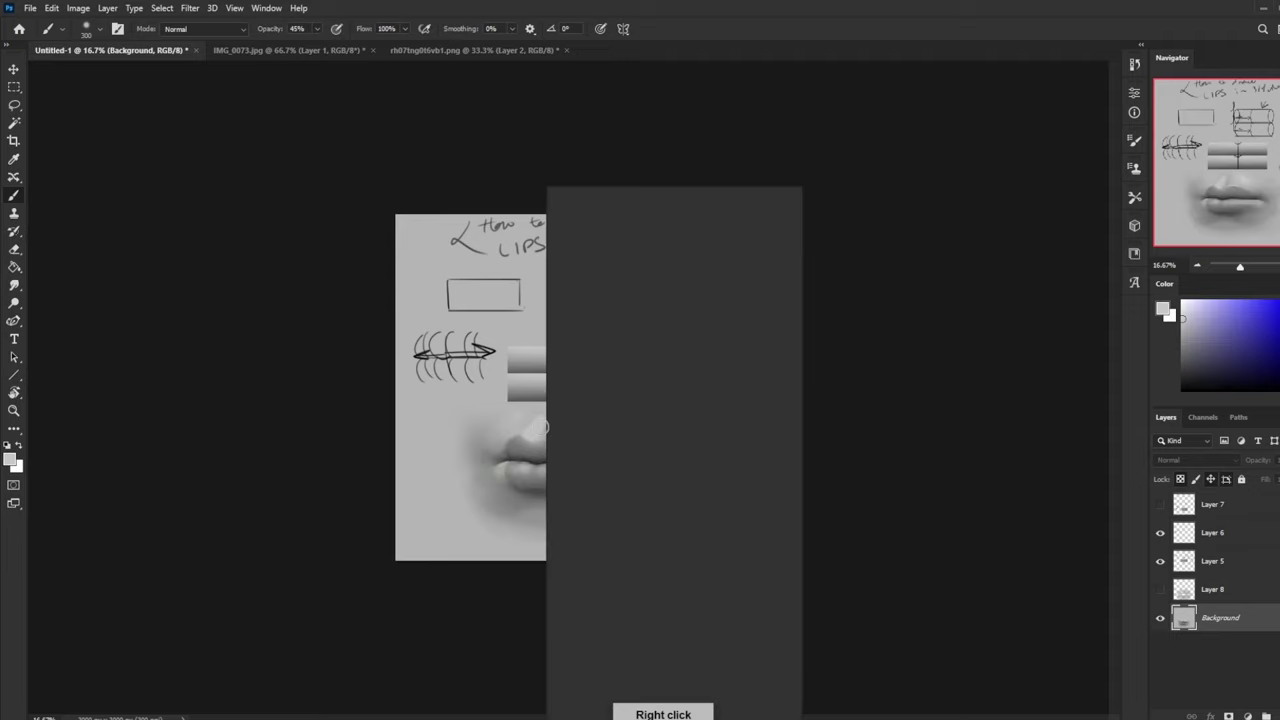
pyautogui.click(599, 531)
pyautogui.click(925, 447)
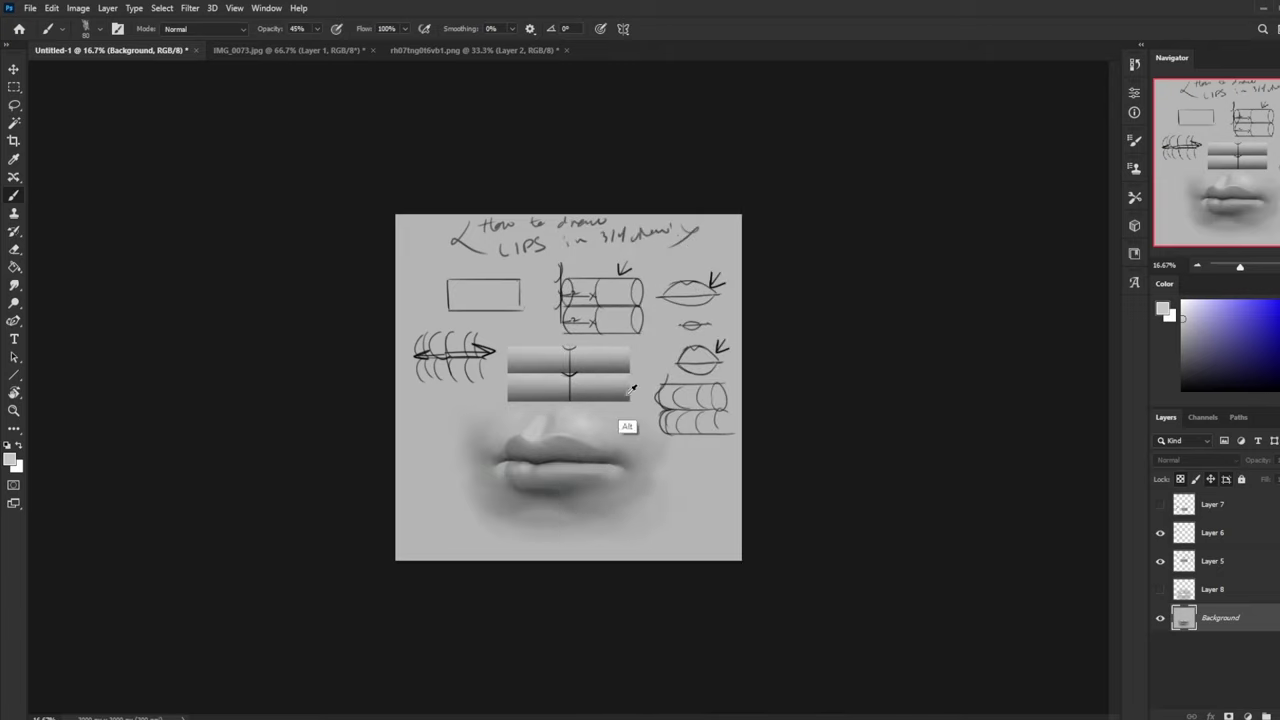
pyautogui.keyDown('alt'); pyautogui.click(538, 458); pyautogui.keyUp('alt')
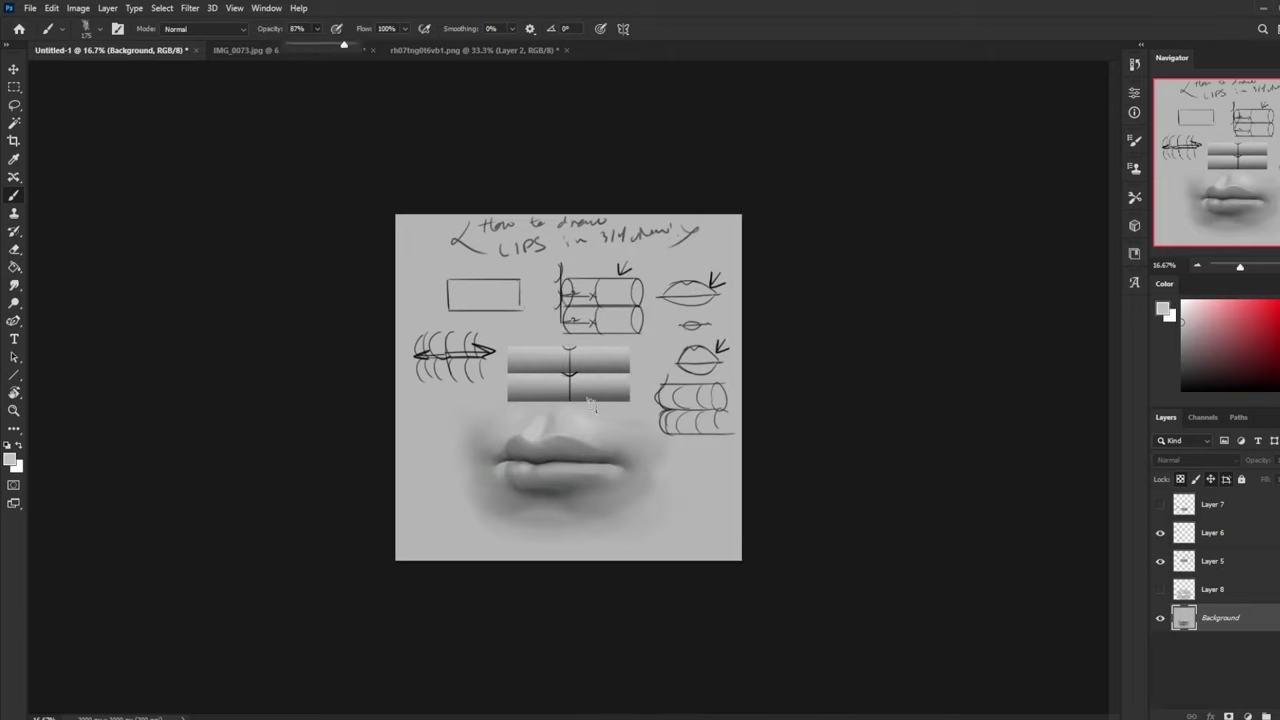
pyautogui.click(560, 424)
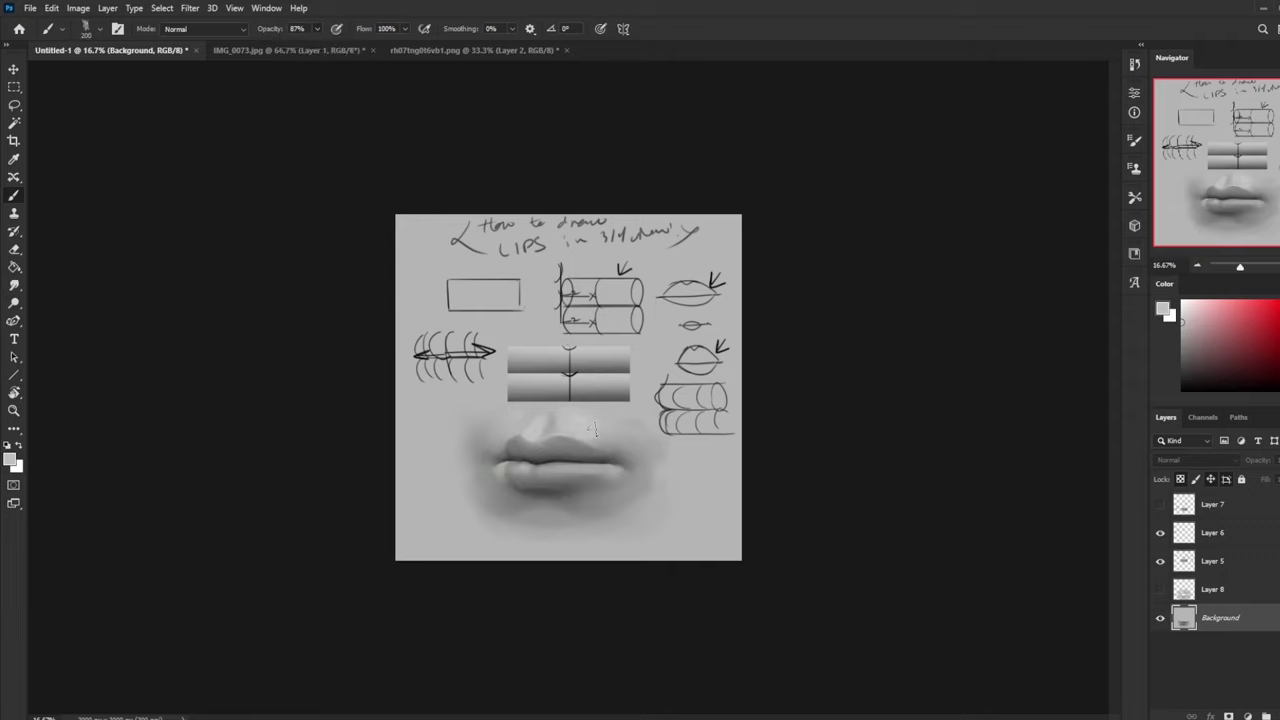
# Step: Choose the 80 px brush from Istebraks Sketching Brushes and darken the lip line and lower-lip shadow with black at 22% opacity
pyautogui.rightClick(922, 450)
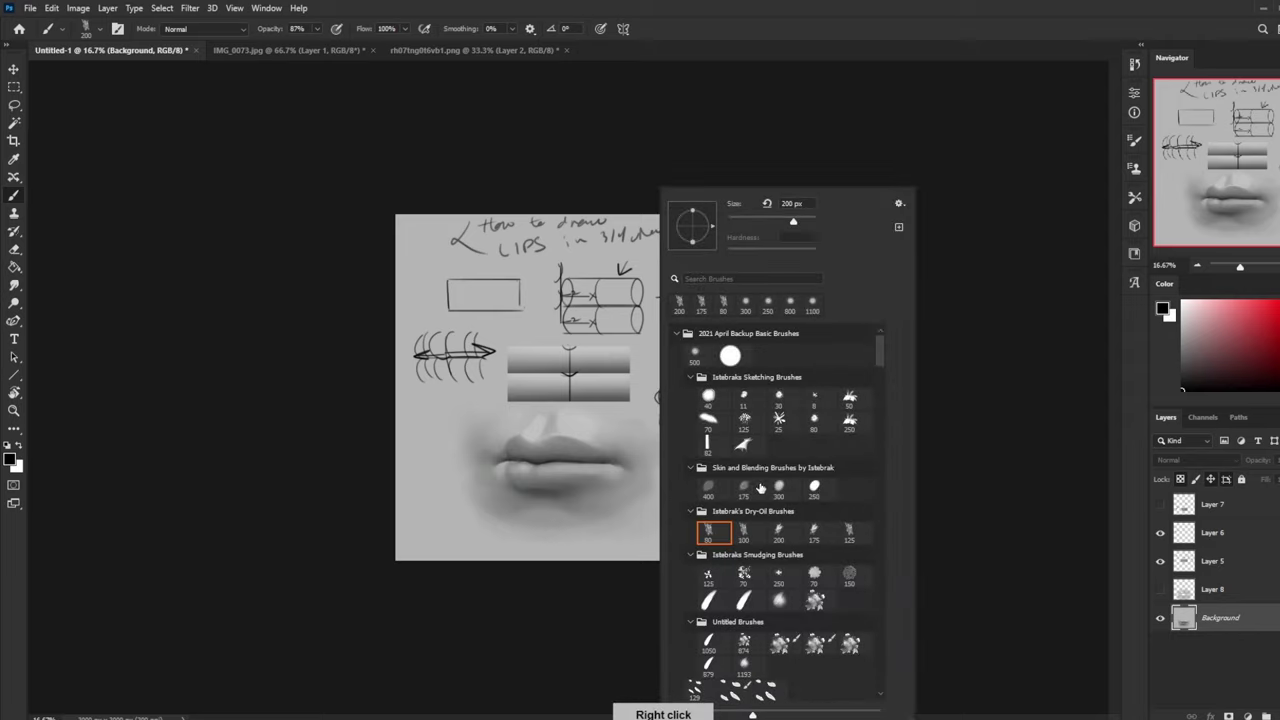
pyautogui.doubleClick(820, 425)
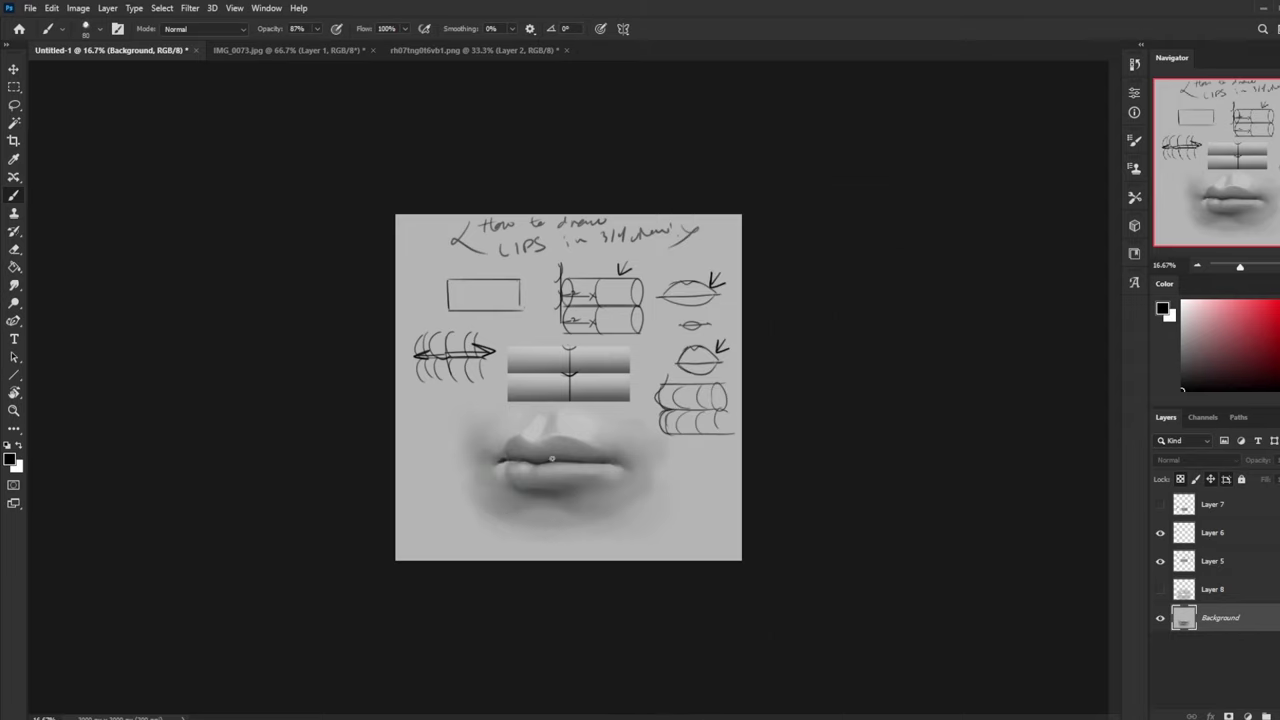
pyautogui.hotkey('ctrl', 'z')
pyautogui.click(317, 30)
pyautogui.moveTo(319, 43); pyautogui.dragTo(275, 45)
pyautogui.hotkey('ctrl', 'z')
pyautogui.press(']')
pyautogui.press(']')
pyautogui.keyDown('alt'); pyautogui.click(529, 478); pyautogui.keyUp('alt')
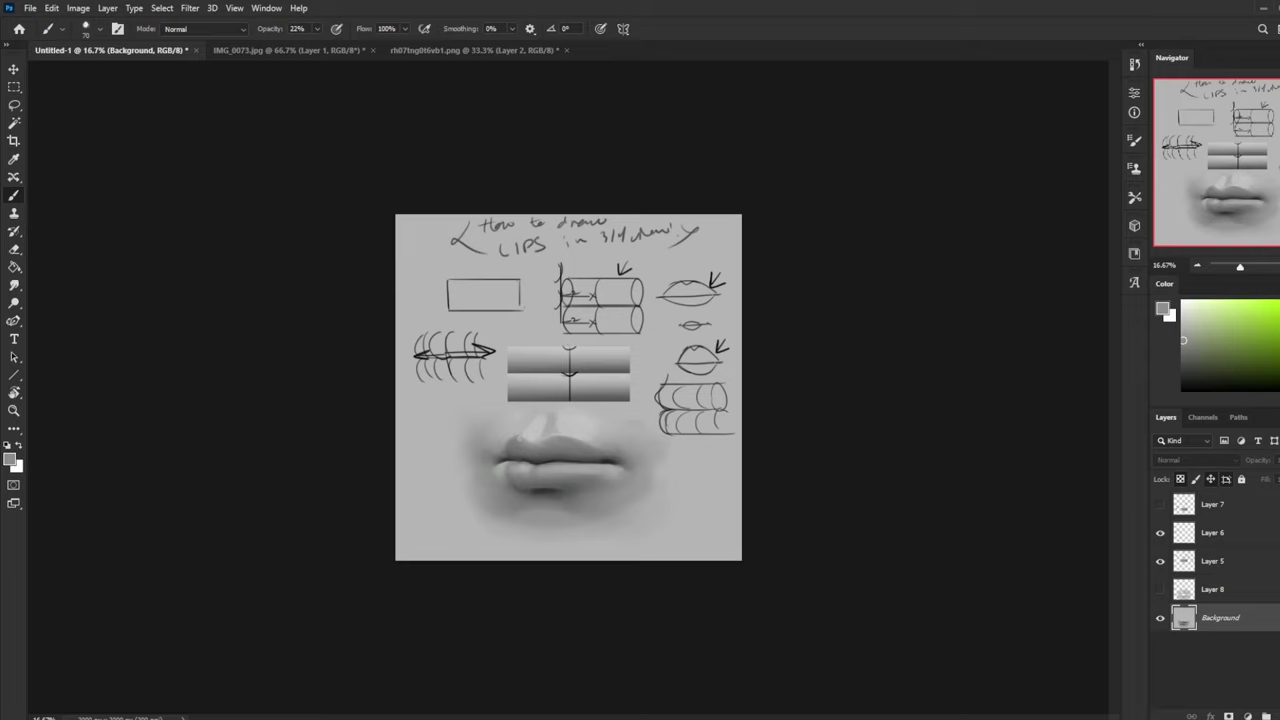
# Step: Raise the brush opacity to 65%, enlarge the brush to 150 px, and retouch the upper lip's bow with sampled grays
pyautogui.click(316, 29)
pyautogui.keyDown('alt'); pyautogui.click(519, 437); pyautogui.keyUp('alt')
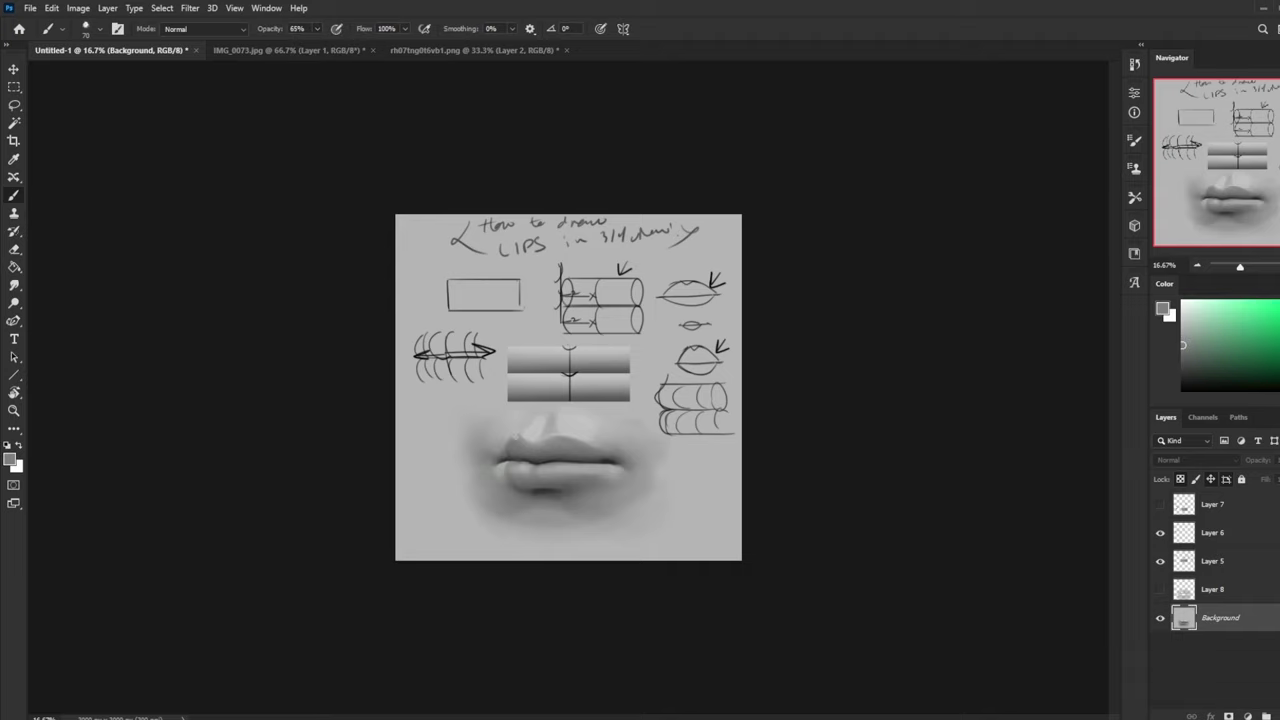
pyautogui.keyDown('alt'); pyautogui.click(540, 452); pyautogui.keyUp('alt')
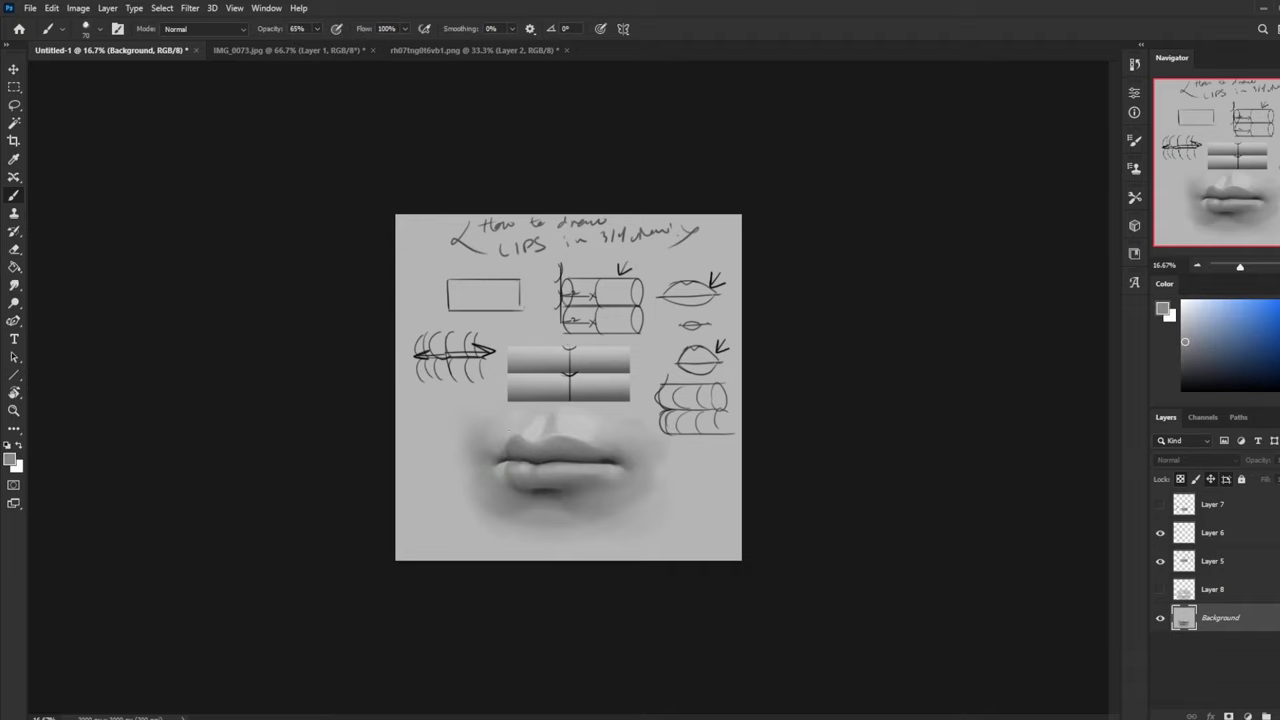
pyautogui.press(']')
pyautogui.press(']')
pyautogui.moveTo(533, 451); pyautogui.dragTo(543, 456)
# Step: Refine the upper lip's edge with light and dark grays sampled around the mouth
pyautogui.hotkey('ctrl', '+')
pyautogui.keyDown('alt'); pyautogui.click(508, 494); pyautogui.keyUp('alt')
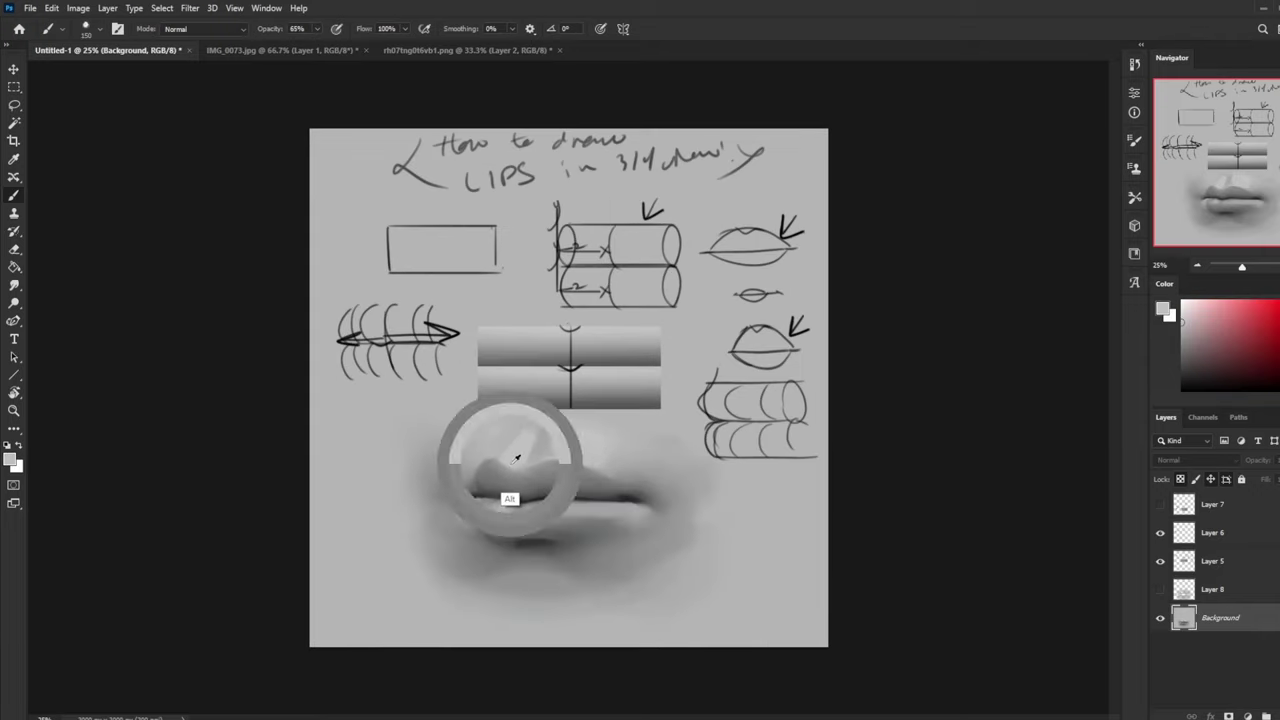
pyautogui.keyDown('alt'); pyautogui.click(548, 512); pyautogui.keyUp('alt')
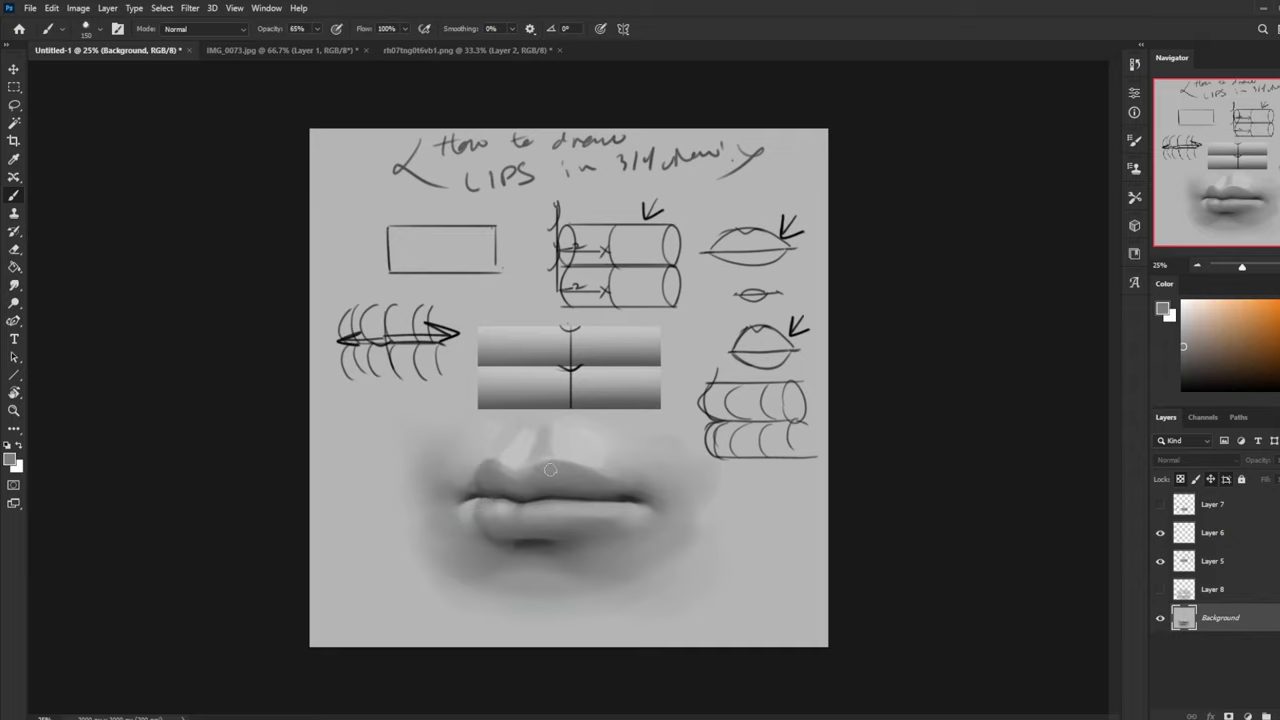
pyautogui.keyDown('alt'); pyautogui.click(527, 532); pyautogui.keyUp('alt')
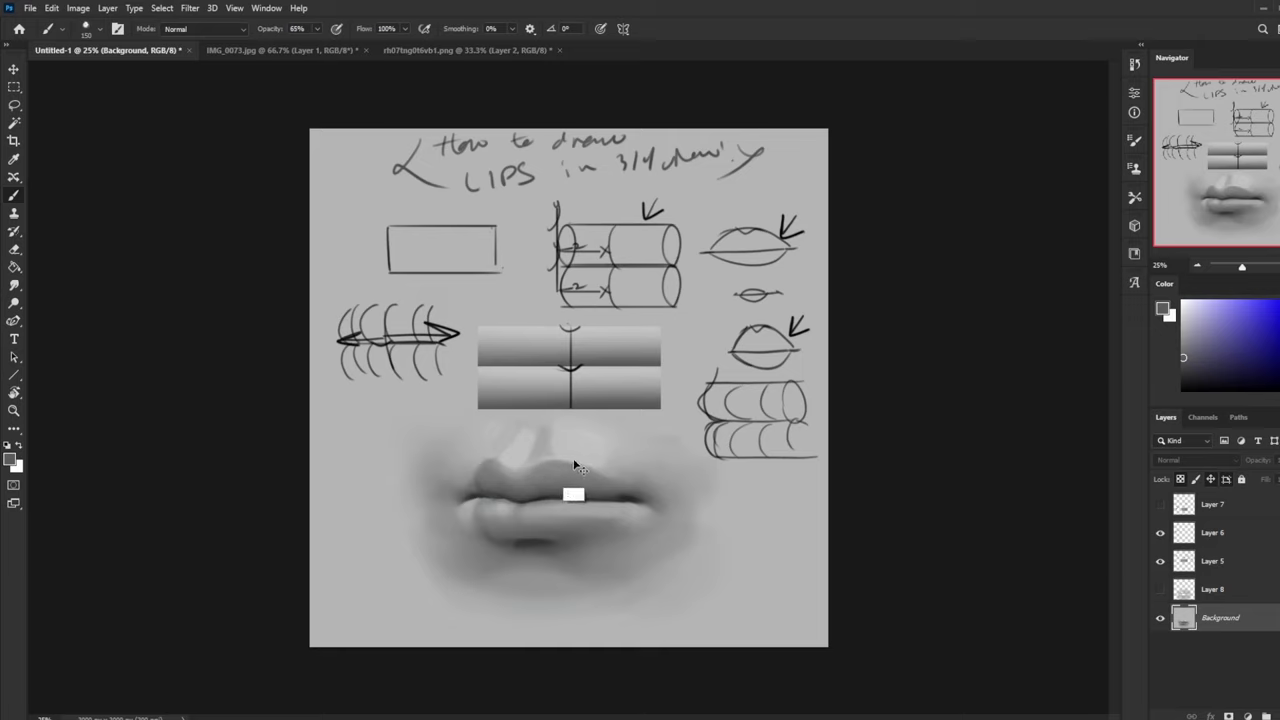
# Step: Mirror the canvas and blend the upper lip's bow with Smudge at 10% strength
pyautogui.hotkey('ctrl', 'f')
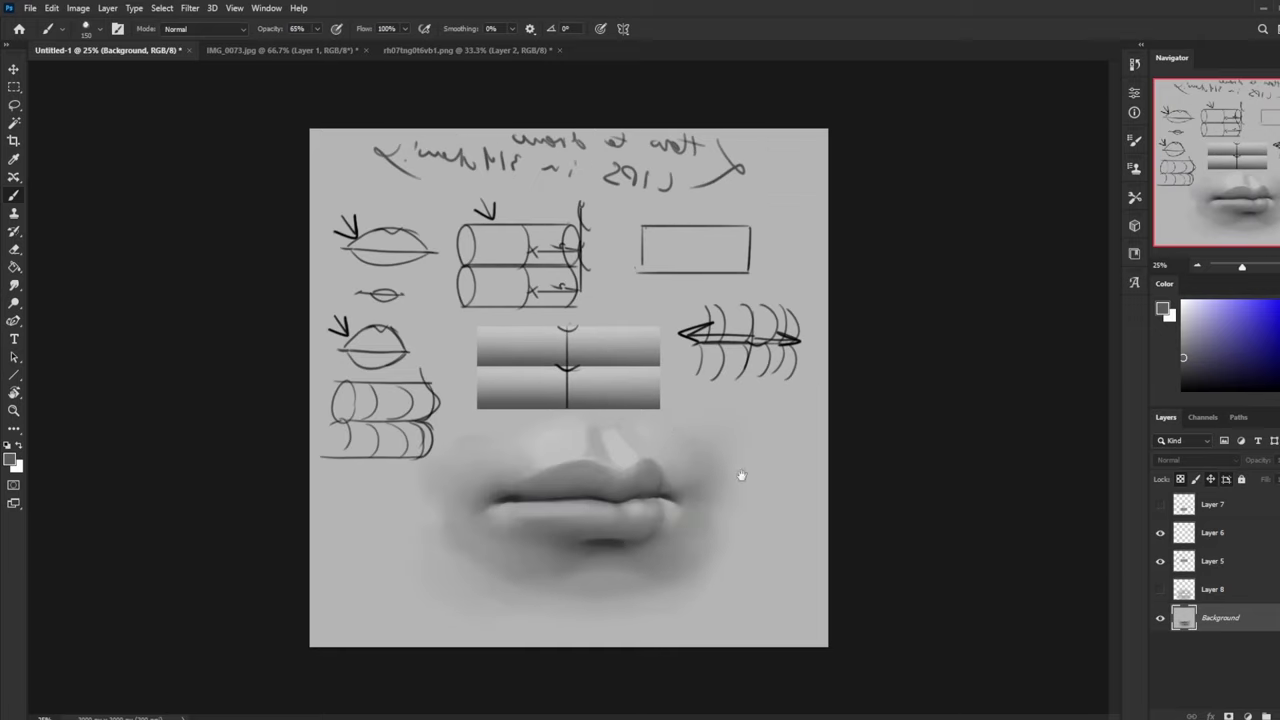
pyautogui.click(14, 286)
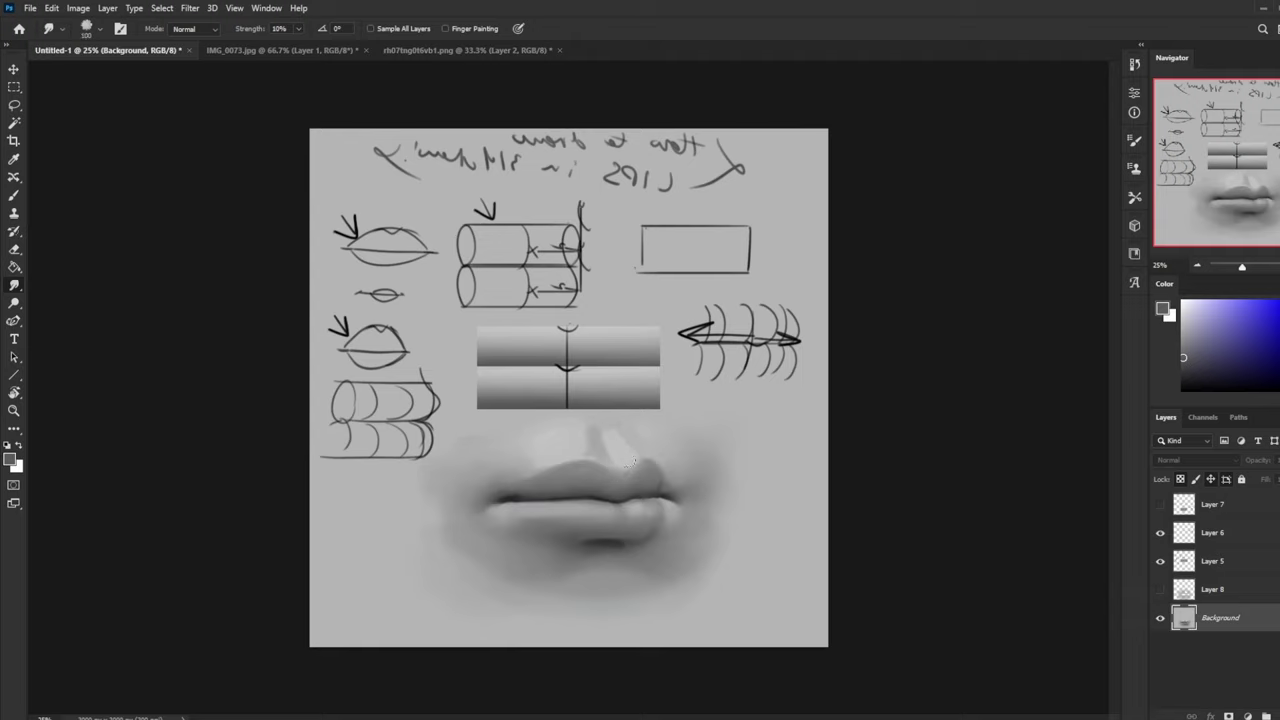
pyautogui.moveTo(622, 458); pyautogui.dragTo(638, 468)
# Step: Retouch the skin above the mirrored upper lip with sampled light gray and blend its edge with Smudge
pyautogui.press('b')
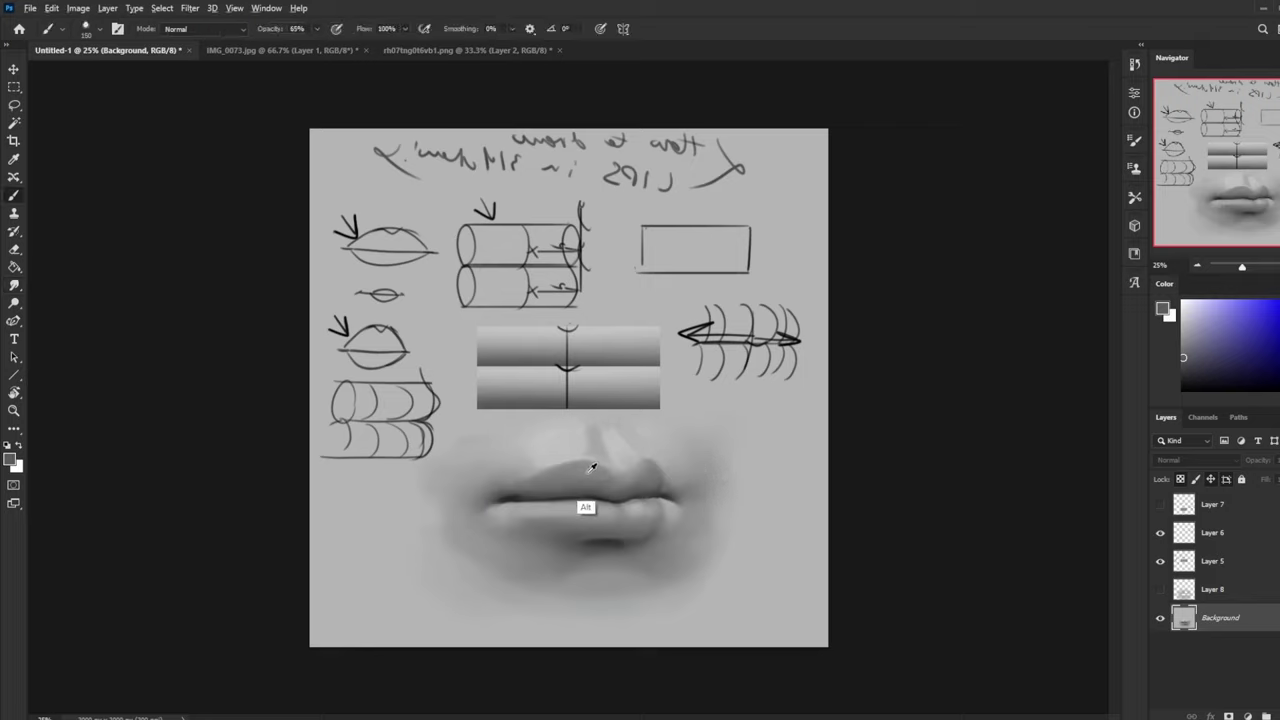
pyautogui.keyDown('alt'); pyautogui.click(594, 467); pyautogui.keyUp('alt')
pyautogui.keyDown('alt'); pyautogui.click(586, 434); pyautogui.keyUp('alt')
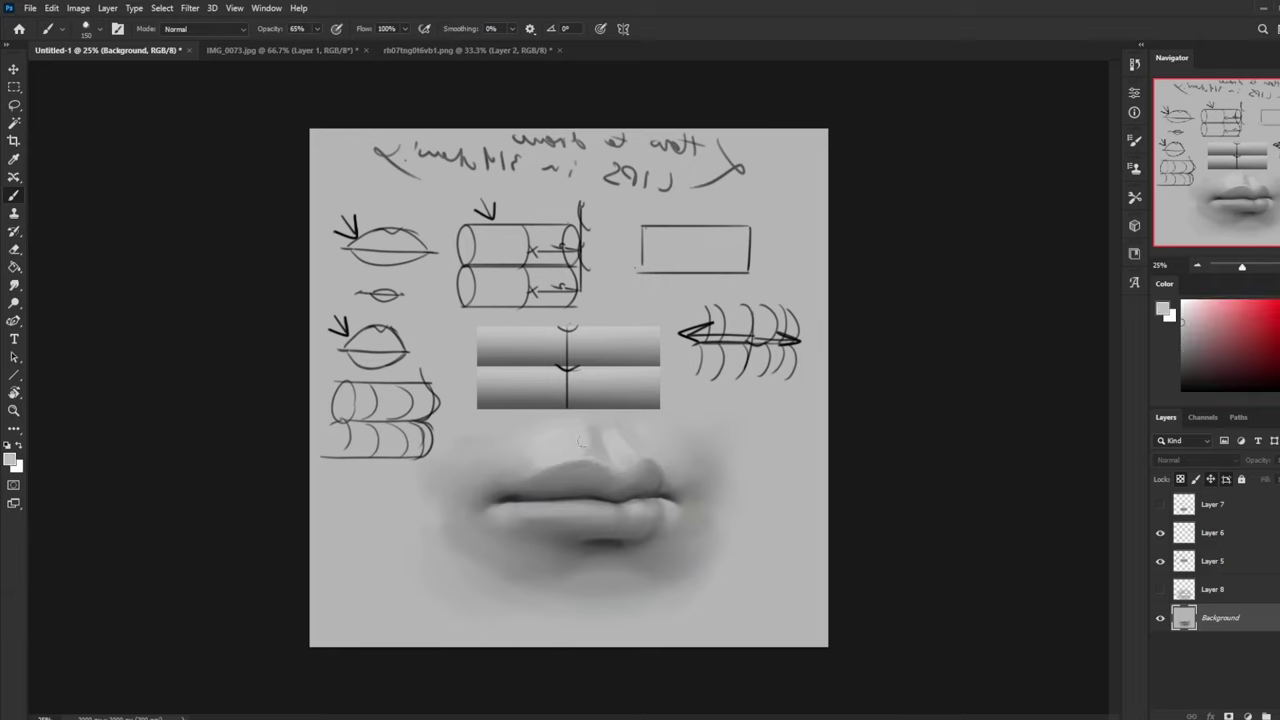
pyautogui.click(14, 285)
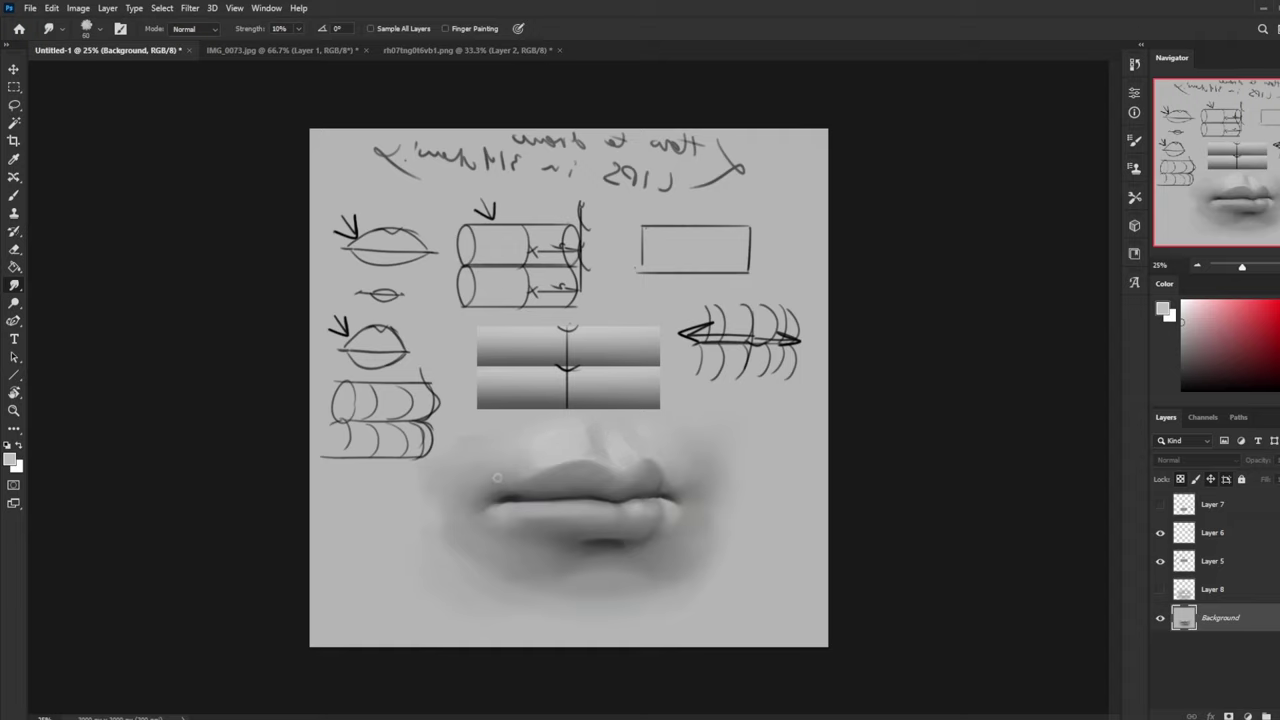
# Step: Add a new layer above the background and enlarge the soft basic brush to about 1900 px
pyautogui.hotkey('ctrl', '-')
pyautogui.hotkey('ctrl', '-')
pyautogui.press('b')
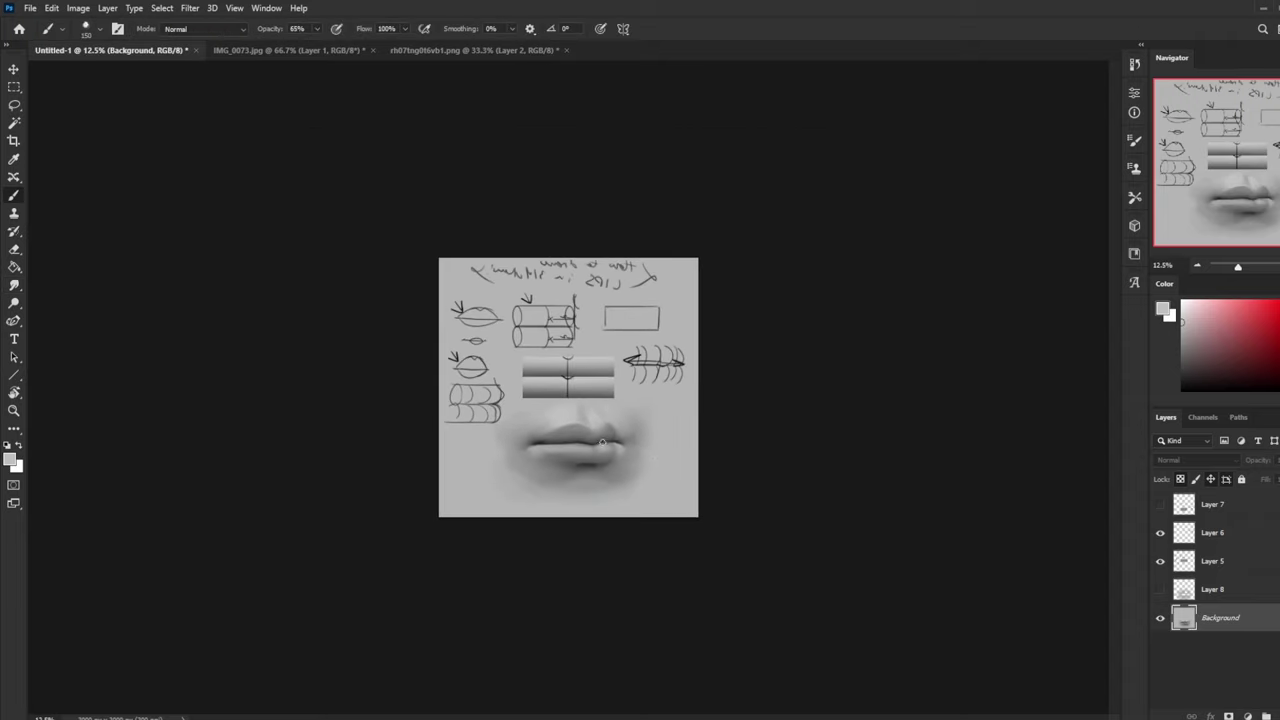
pyautogui.rightClick(602, 441)
pyautogui.doubleClick(657, 355)
pyautogui.click(1279, 716)
pyautogui.press(']')
pyautogui.press(']')
pyautogui.press(']')
pyautogui.press(']')
pyautogui.press(']')
pyautogui.press(']')
pyautogui.press(']')
pyautogui.press(']')
pyautogui.press(']')
pyautogui.press(']')
pyautogui.press(']')
pyautogui.press(']')
pyautogui.press(']')
pyautogui.press(']')
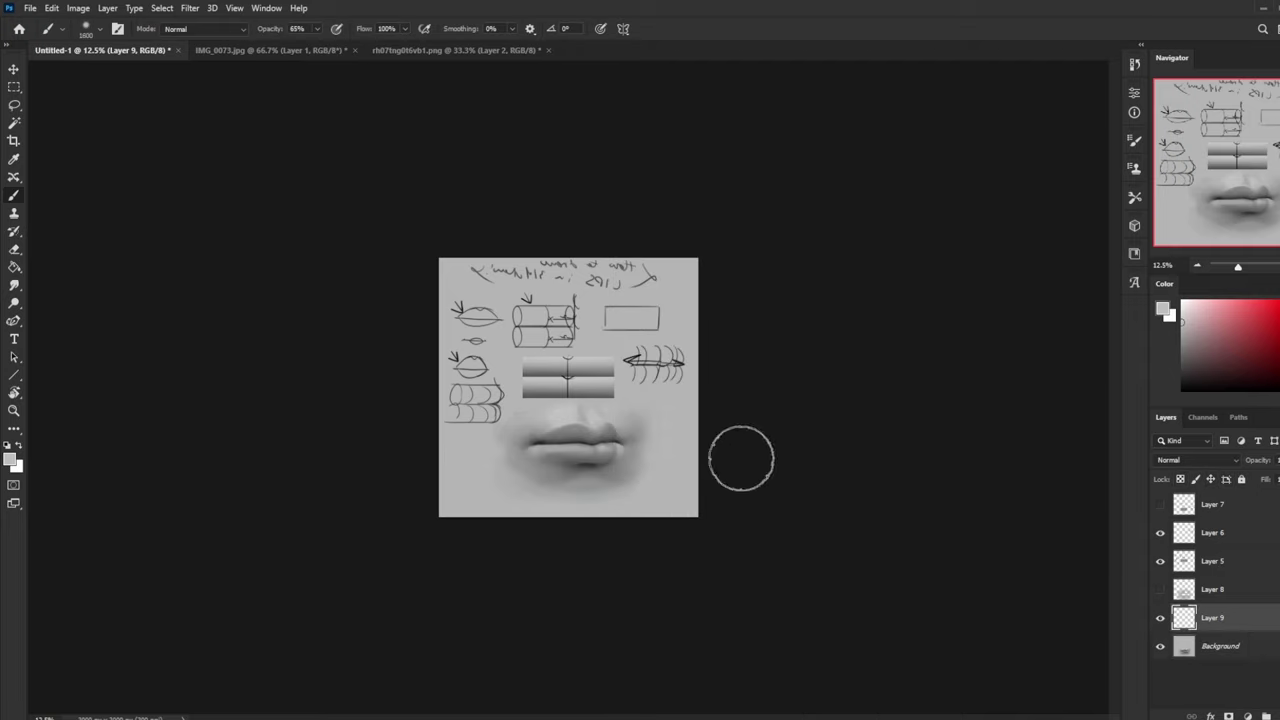
# Step: Set the new layer's blending mode to Lighten and paint a soft veil of sampled gray over the mouth
pyautogui.click(1178, 457)
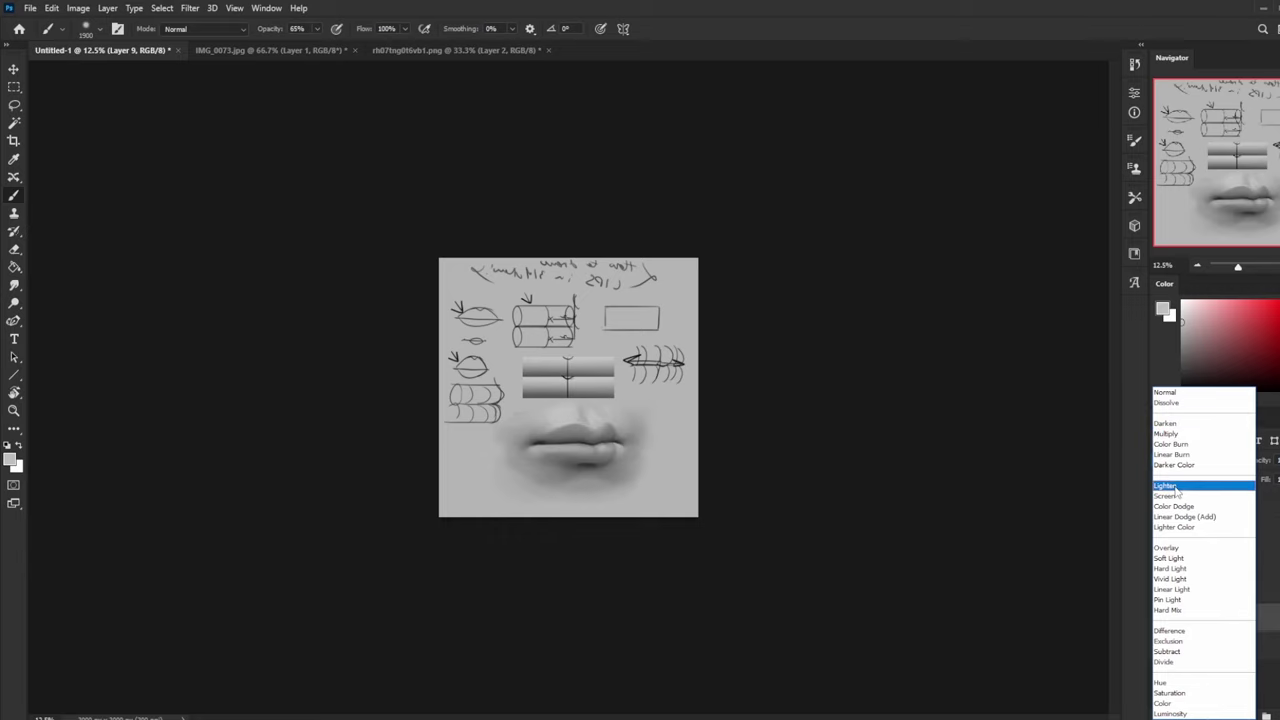
pyautogui.click(1178, 489)
pyautogui.keyDown('alt'); pyautogui.click(633, 425); pyautogui.keyUp('alt')
pyautogui.moveTo(583, 451)
pyautogui.mouseDown()
pyautogui.moveTo(530, 454)
pyautogui.moveTo(625, 446)
pyautogui.moveTo(535, 450)
pyautogui.moveTo(605, 442)
pyautogui.moveTo(624, 465)
pyautogui.moveTo(571, 449)
pyautogui.moveTo(619, 445)
pyautogui.moveTo(568, 449)
pyautogui.mouseUp()
pyautogui.keyDown('alt'); pyautogui.click(618, 472); pyautogui.keyUp('alt')
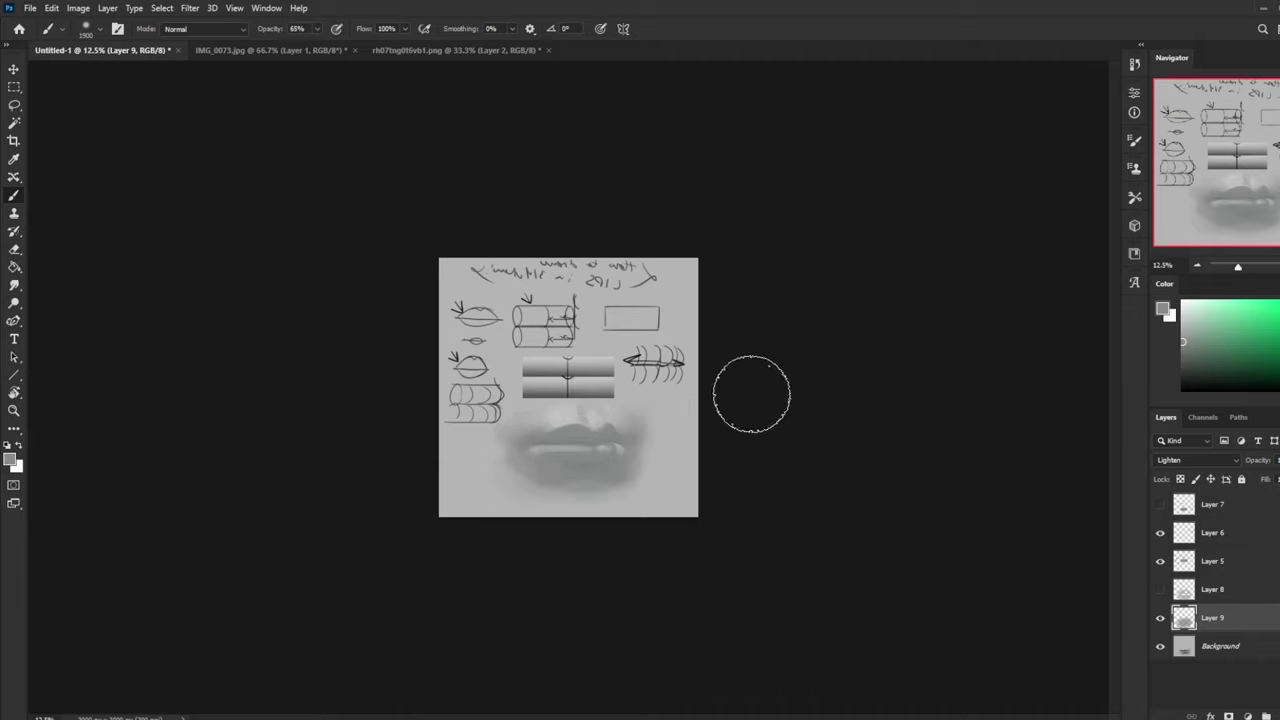
# Step: Adjust the gray to a slightly lighter shade, extend the veil across the lips, and undo the last stroke
pyautogui.moveTo(1187, 324); pyautogui.dragTo(1182, 338)
pyautogui.moveTo(628, 441); pyautogui.dragTo(530, 449)
pyautogui.hotkey('ctrl', 'z')
# Step: Erase the gray veil along the line between the lips with an enlarged soft eraser
pyautogui.press('e')
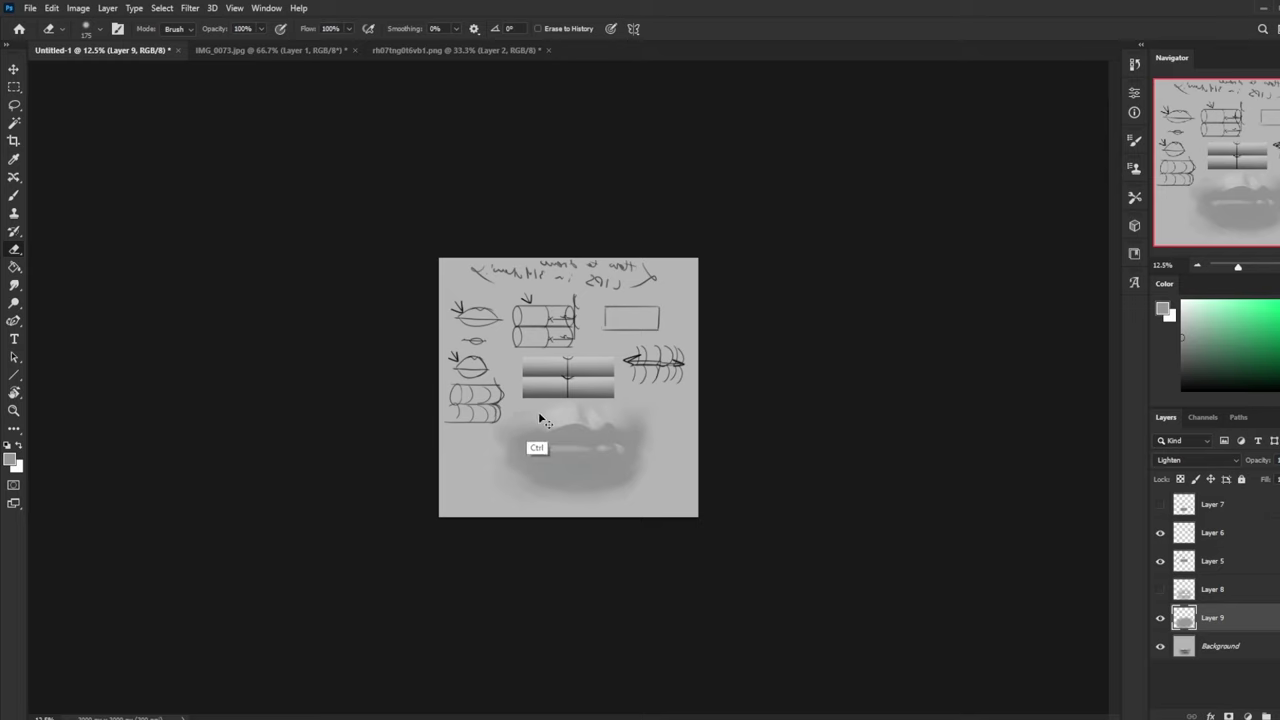
pyautogui.hotkey('ctrl', '+')
pyautogui.hotkey('ctrl', '+')
pyautogui.press(']')
pyautogui.press(']')
pyautogui.press(']')
pyautogui.press(']')
pyautogui.moveTo(510, 490)
pyautogui.mouseDown()
pyautogui.moveTo(490, 505)
pyautogui.moveTo(677, 498)
pyautogui.moveTo(506, 503)
pyautogui.moveTo(640, 498)
pyautogui.moveTo(612, 499)
pyautogui.mouseUp()
pyautogui.press(']')
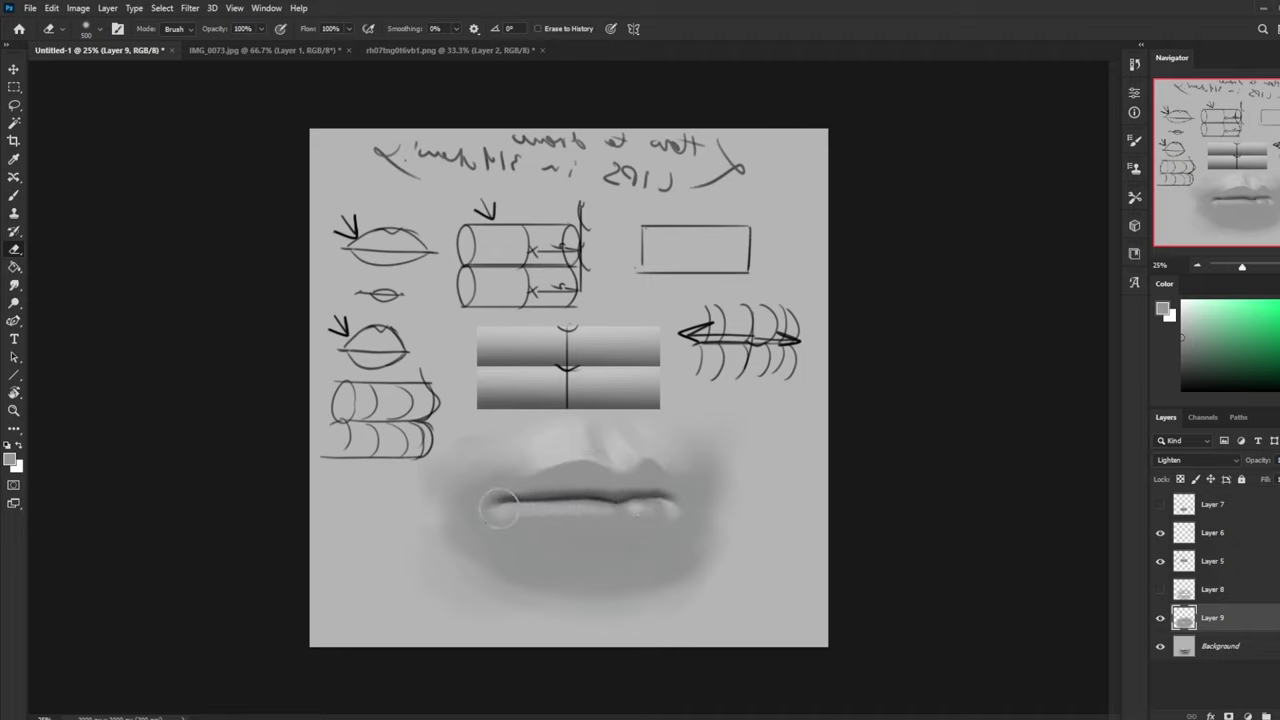
# Step: Erase the veil beneath the lower lip to bring back its dark central shadow
pyautogui.press(']')
pyautogui.press(']')
pyautogui.press('[')
pyautogui.press('[')
pyautogui.press('[')
pyautogui.moveTo(549, 543)
pyautogui.mouseDown()
pyautogui.moveTo(638, 543)
pyautogui.moveTo(559, 550)
pyautogui.moveTo(572, 552)
pyautogui.moveTo(651, 536)
pyautogui.mouseUp()
# Step: Lower the eraser opacity to 31% and gently thin the veil over the lips and mouth corners, using sizes up to 800 px
pyautogui.press(']')
pyautogui.press(']')
pyautogui.press(']')
pyautogui.press(']')
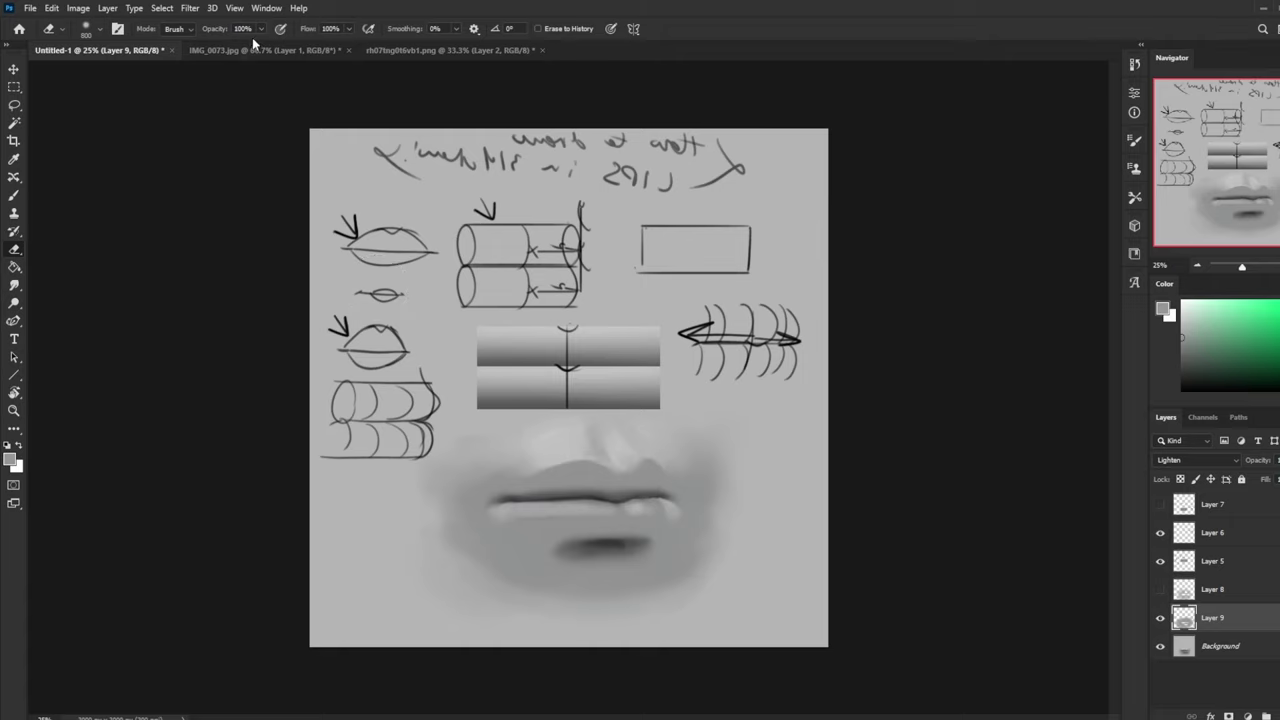
pyautogui.click(260, 30)
pyautogui.click(216, 45)
pyautogui.click(680, 534)
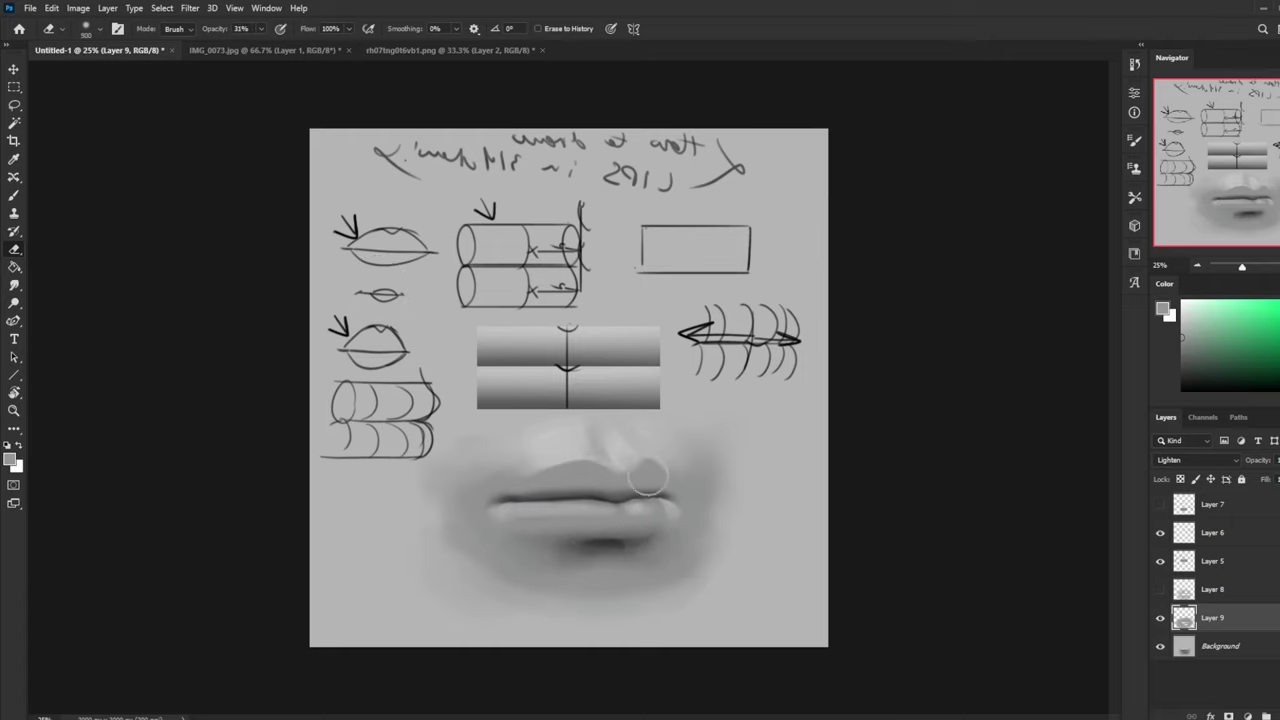
pyautogui.click(502, 499)
pyautogui.press(']')
pyautogui.click(687, 491)
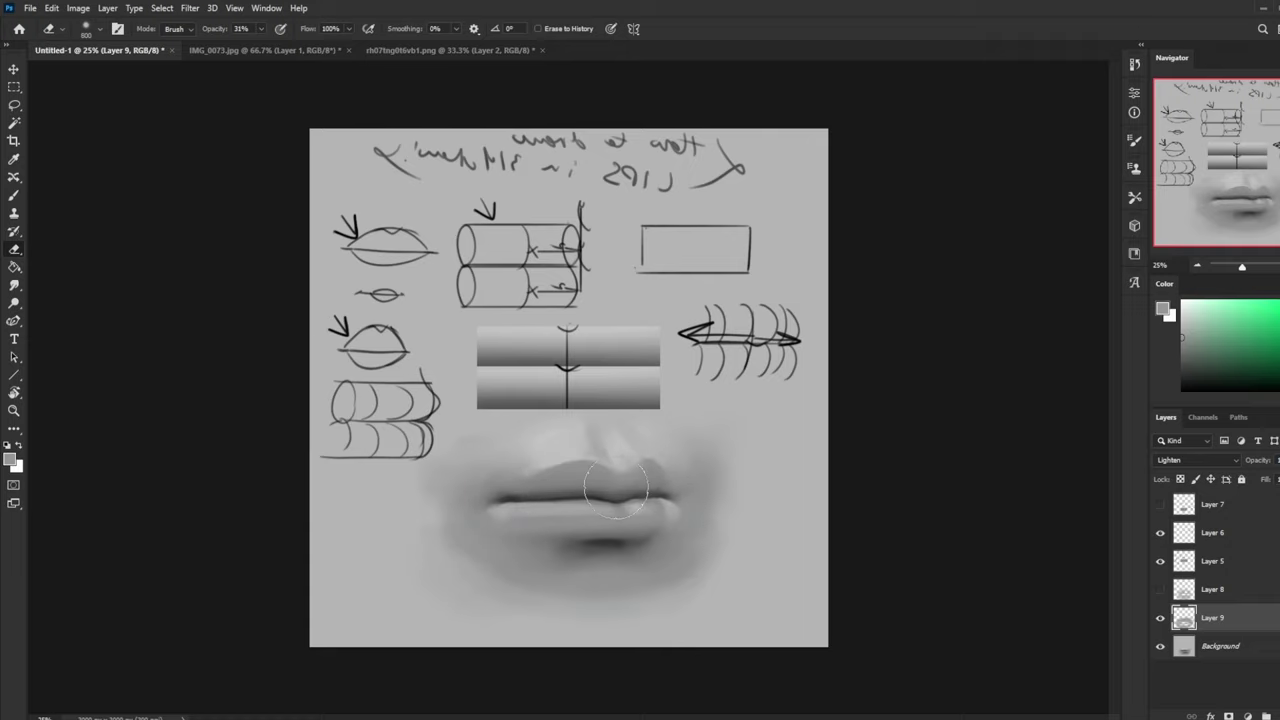
pyautogui.hotkey('ctrl', '-')
pyautogui.hotkey('ctrl', '-')
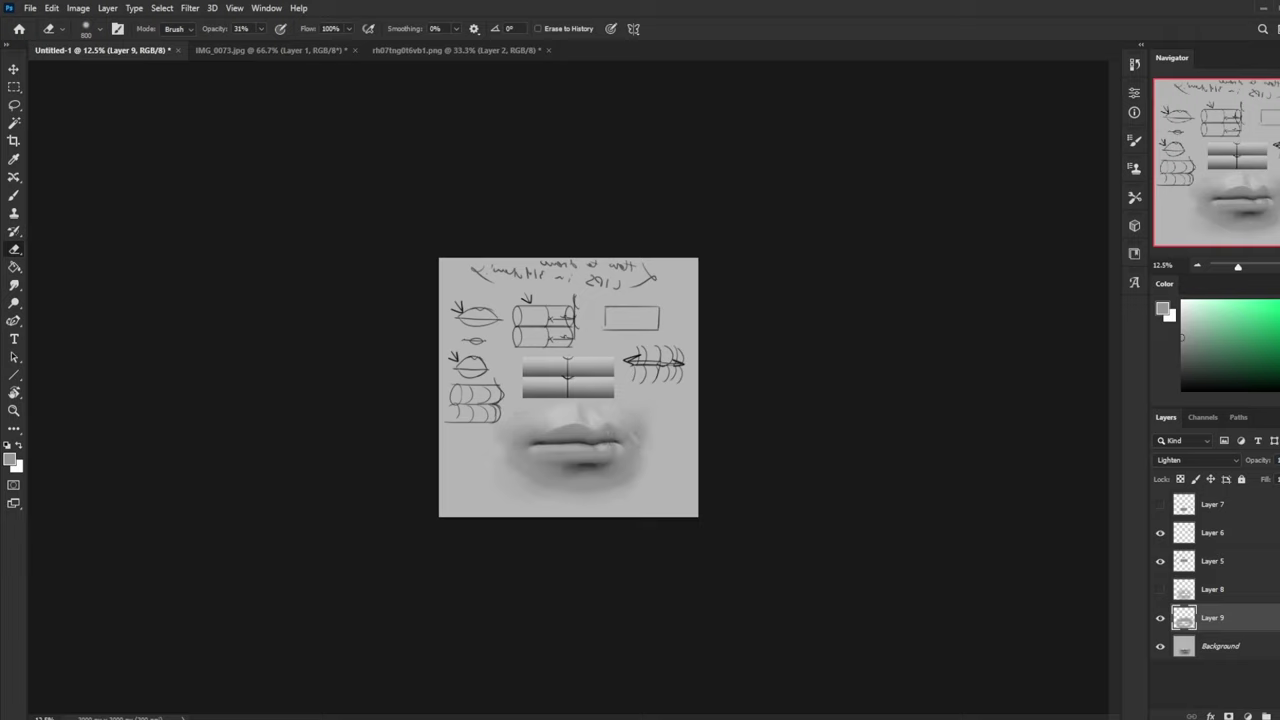
# Step: Compare the lips with and without the Lighten layer by toggling its visibility at two zoom levels
pyautogui.hotkey('ctrl', '+')
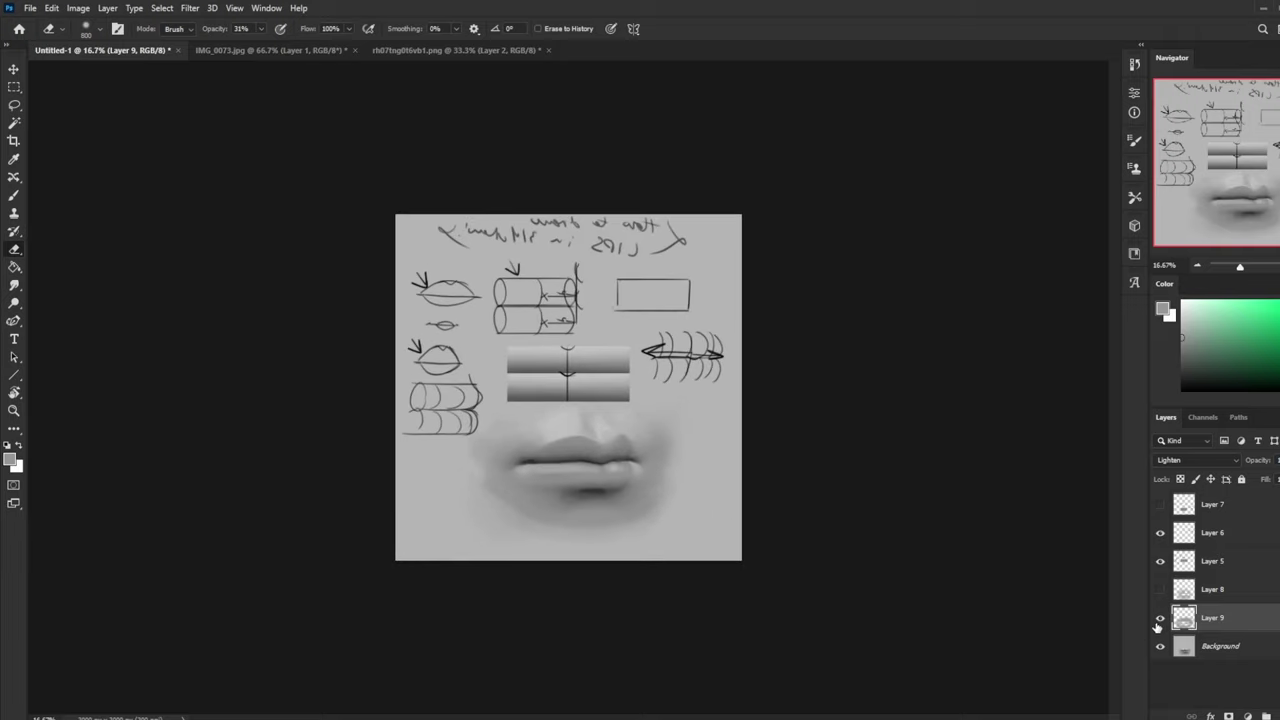
pyautogui.click(1159, 620)
pyautogui.click(1160, 619)
pyautogui.click(1161, 620)
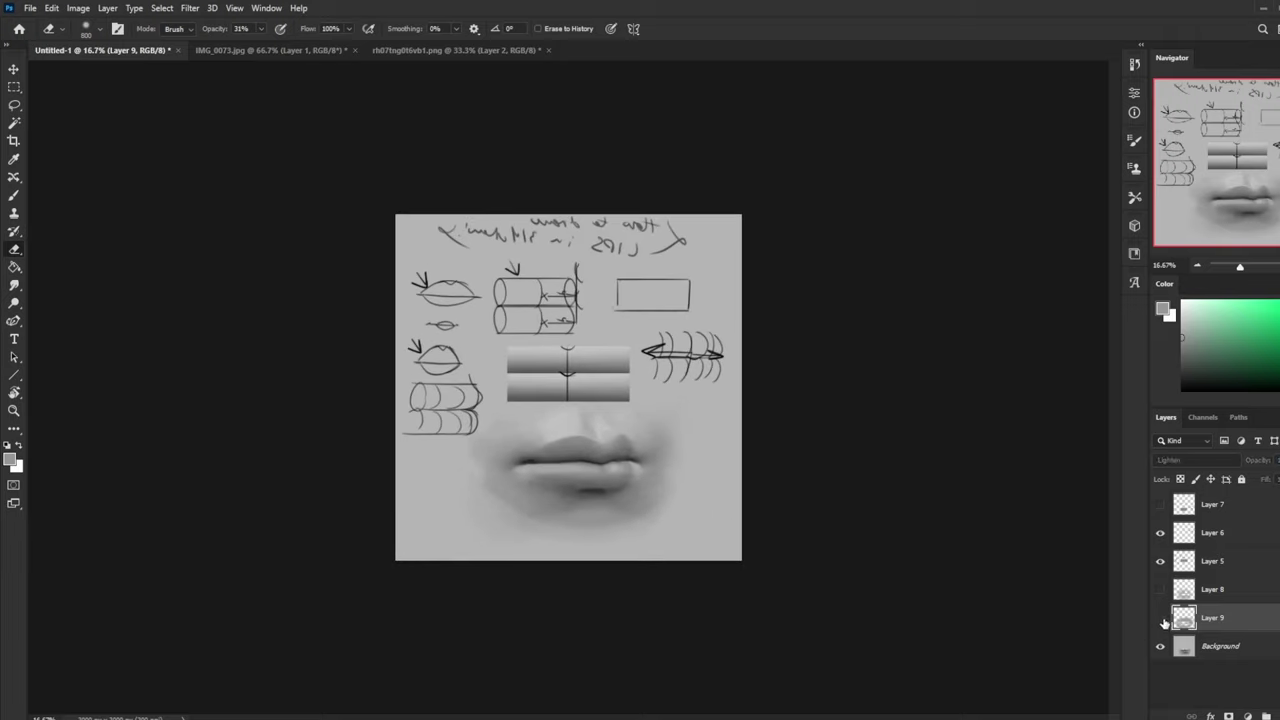
pyautogui.hotkey('ctrl', '+')
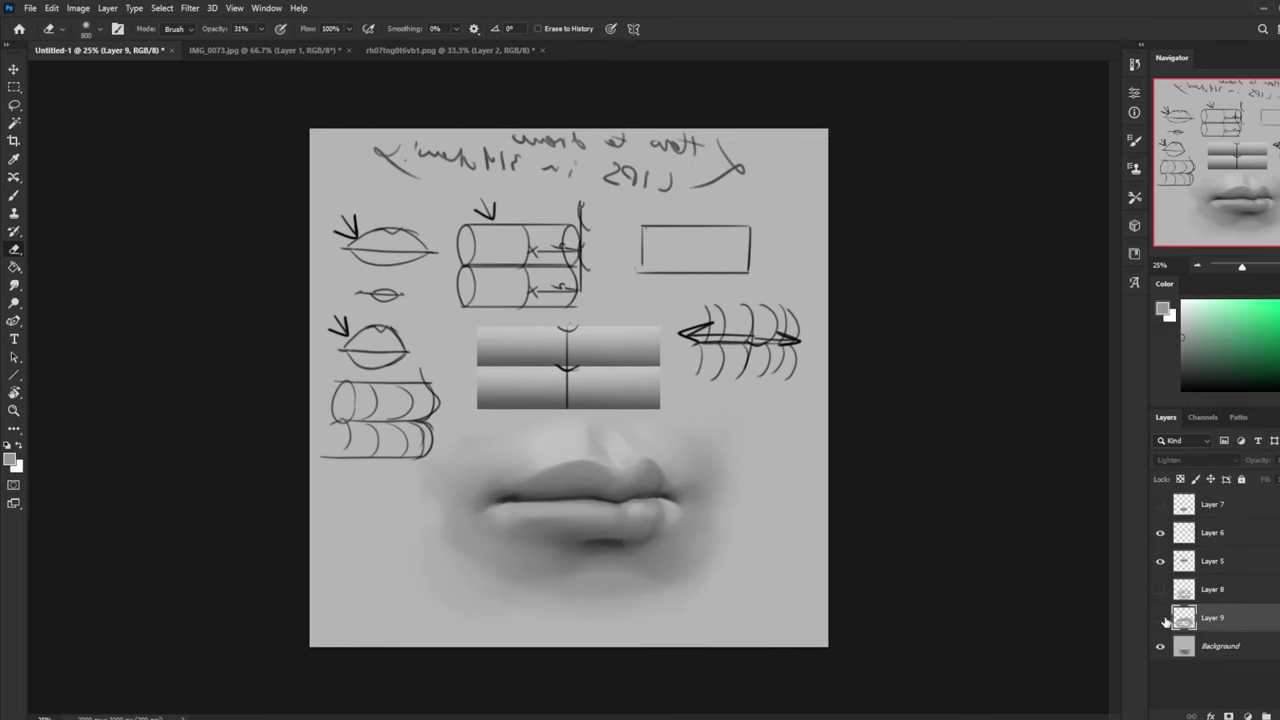
pyautogui.click(1160, 620)
pyautogui.click(1162, 622)
# Step: Undo the accidental layer grouping, flip the canvas back, and compare the lips with and without the Lighten layer
pyautogui.hotkey('ctrl', 'g')
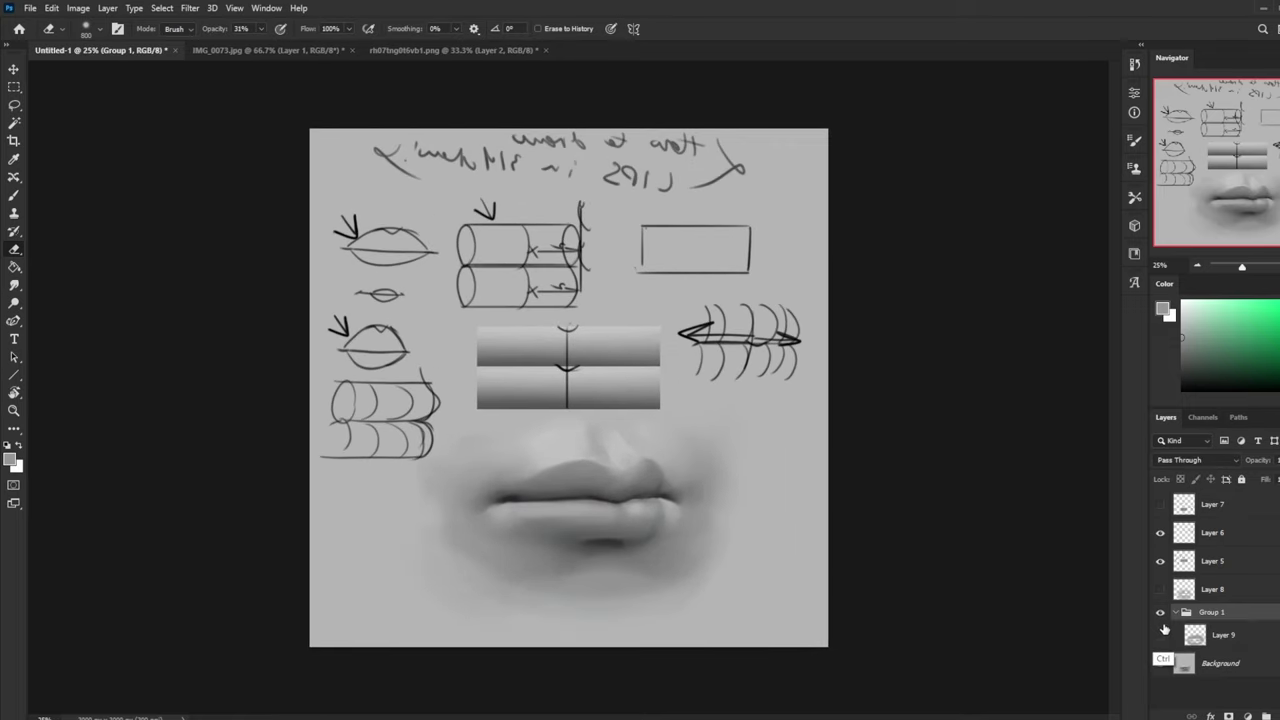
pyautogui.hotkey('ctrl', 'z')
pyautogui.hotkey('ctrl', 'f')
pyautogui.click(1161, 621)
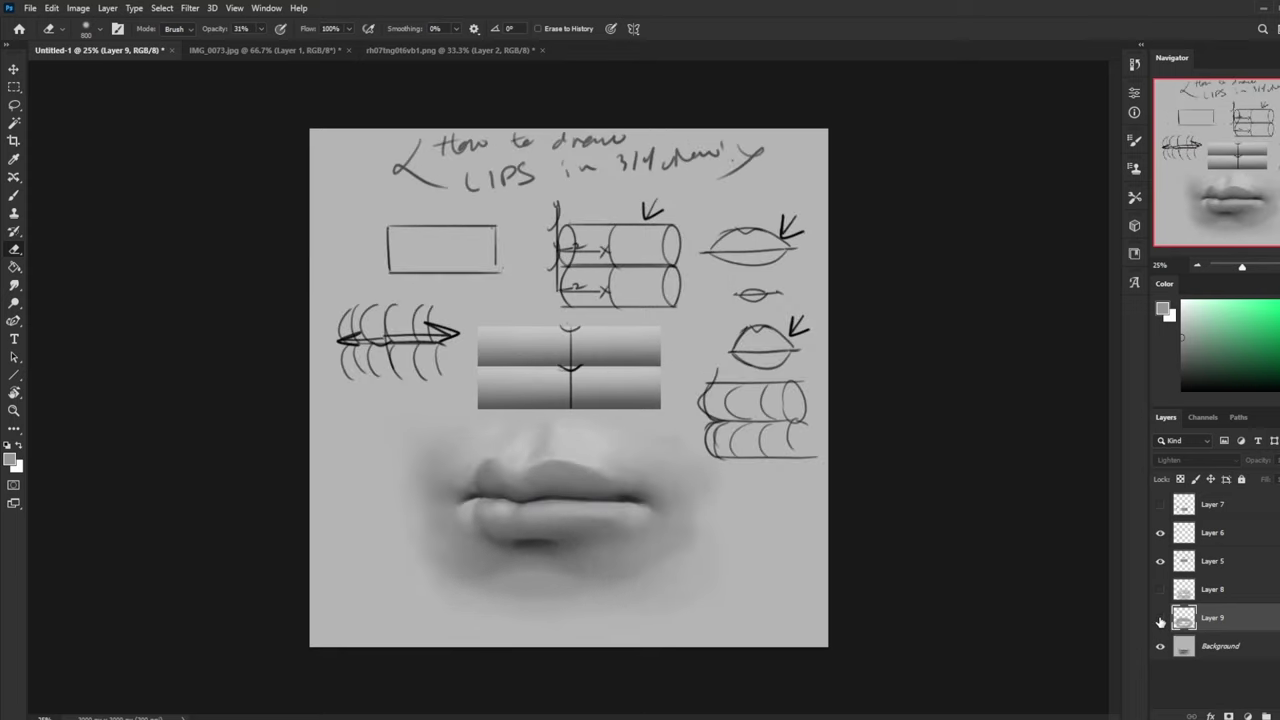
pyautogui.click(1161, 620)
pyautogui.click(1161, 620)
pyautogui.click(1161, 620)
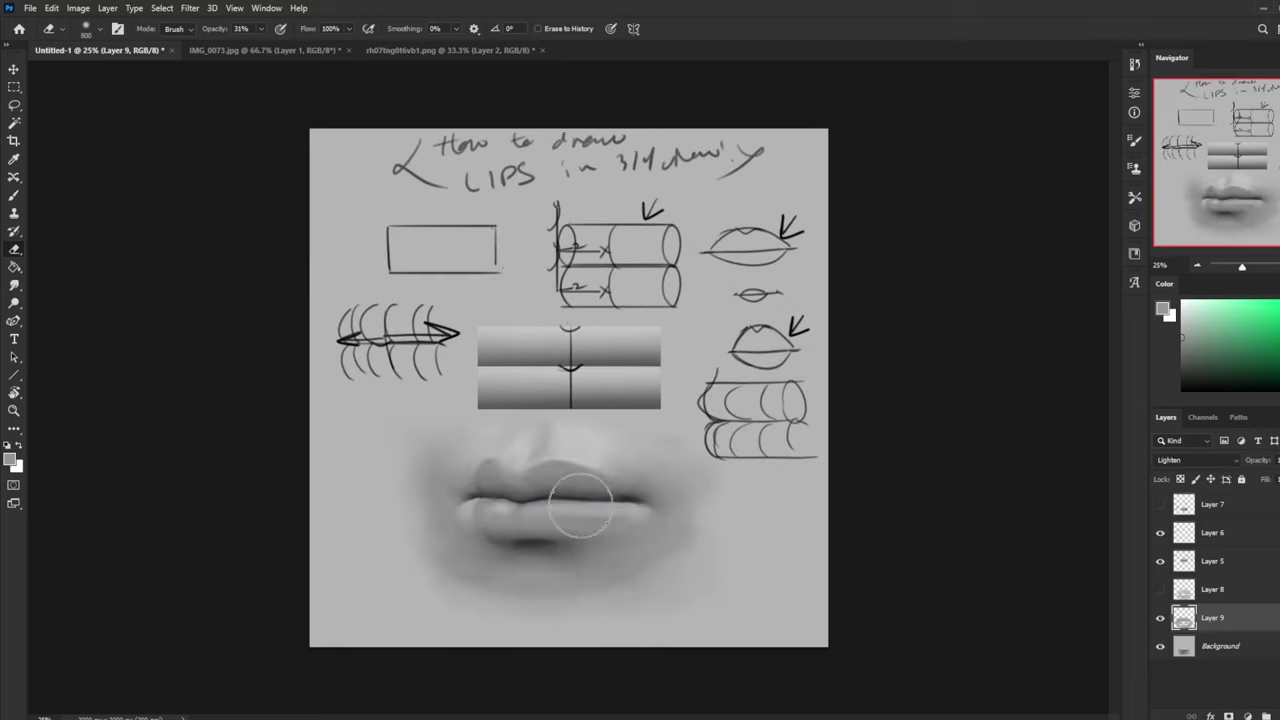
# Step: Dab gray over the upper lip on the Lighten layer, and compare the lips with that layer shown and hidden
pyautogui.press('b')
pyautogui.moveTo(530, 497); pyautogui.dragTo(500, 480)
pyautogui.press('e')
pyautogui.press('b')
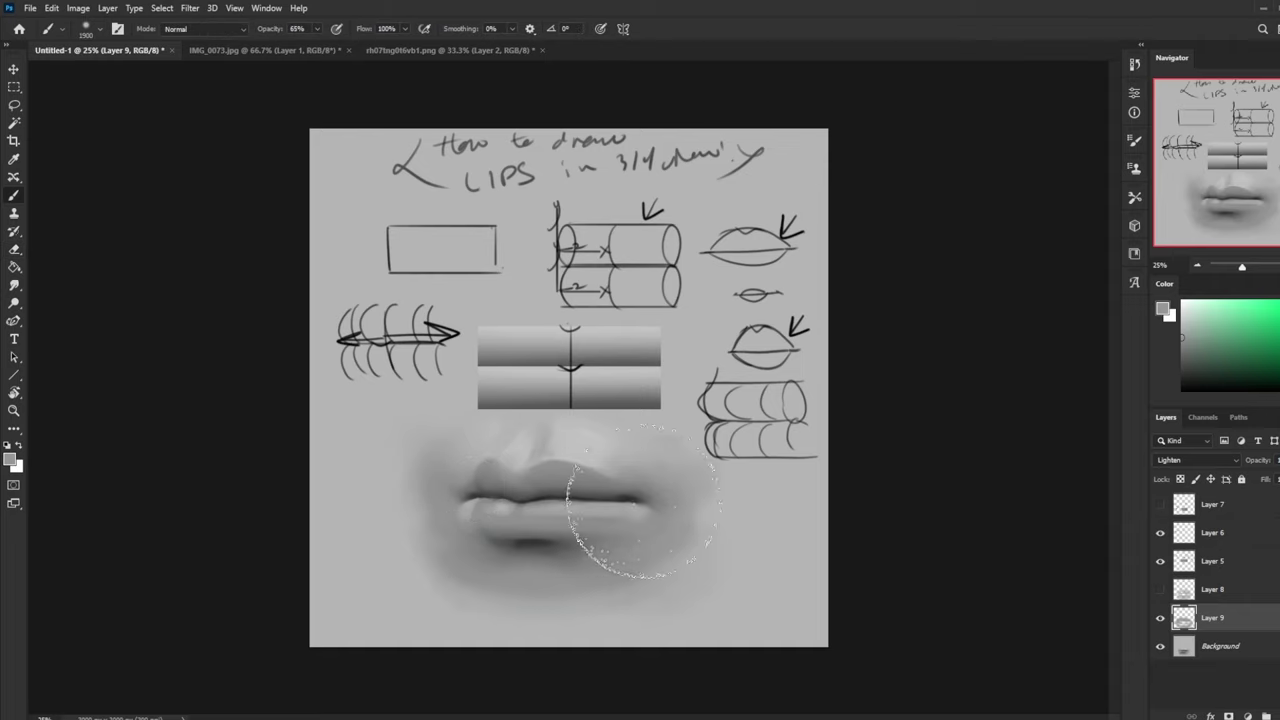
pyautogui.click(1159, 619)
pyautogui.click(1160, 619)
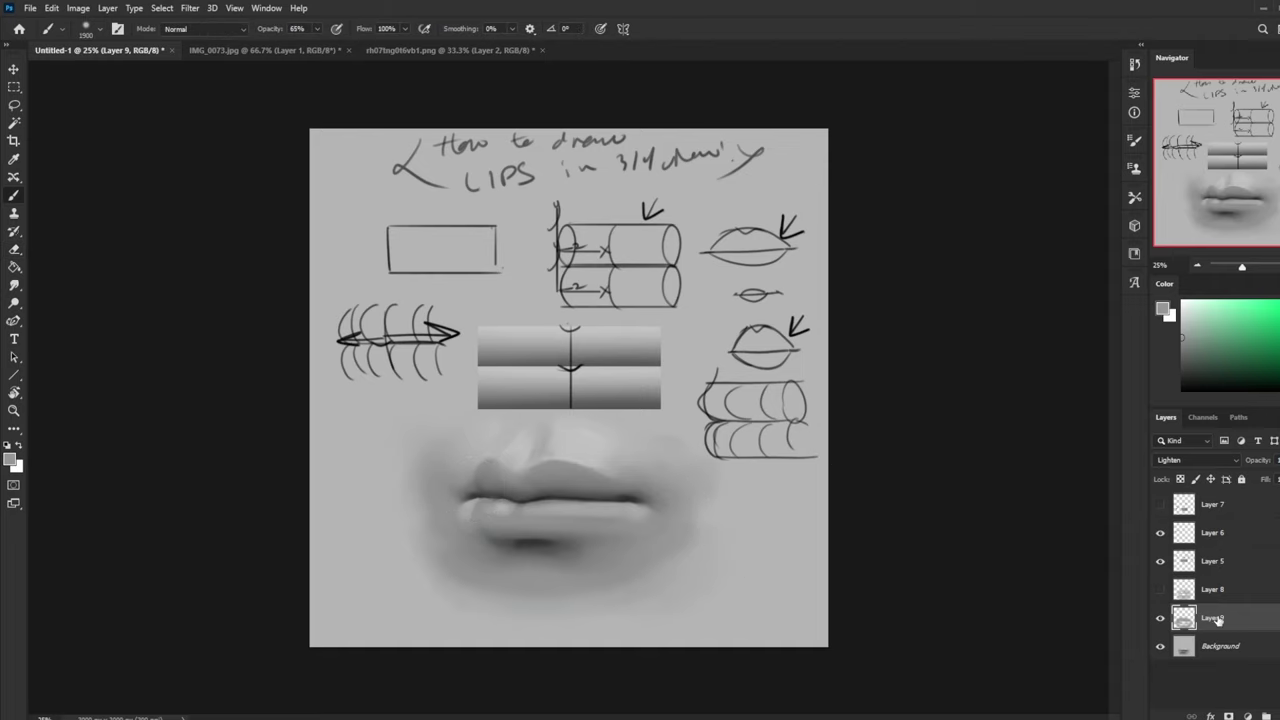
pyautogui.click(1160, 618)
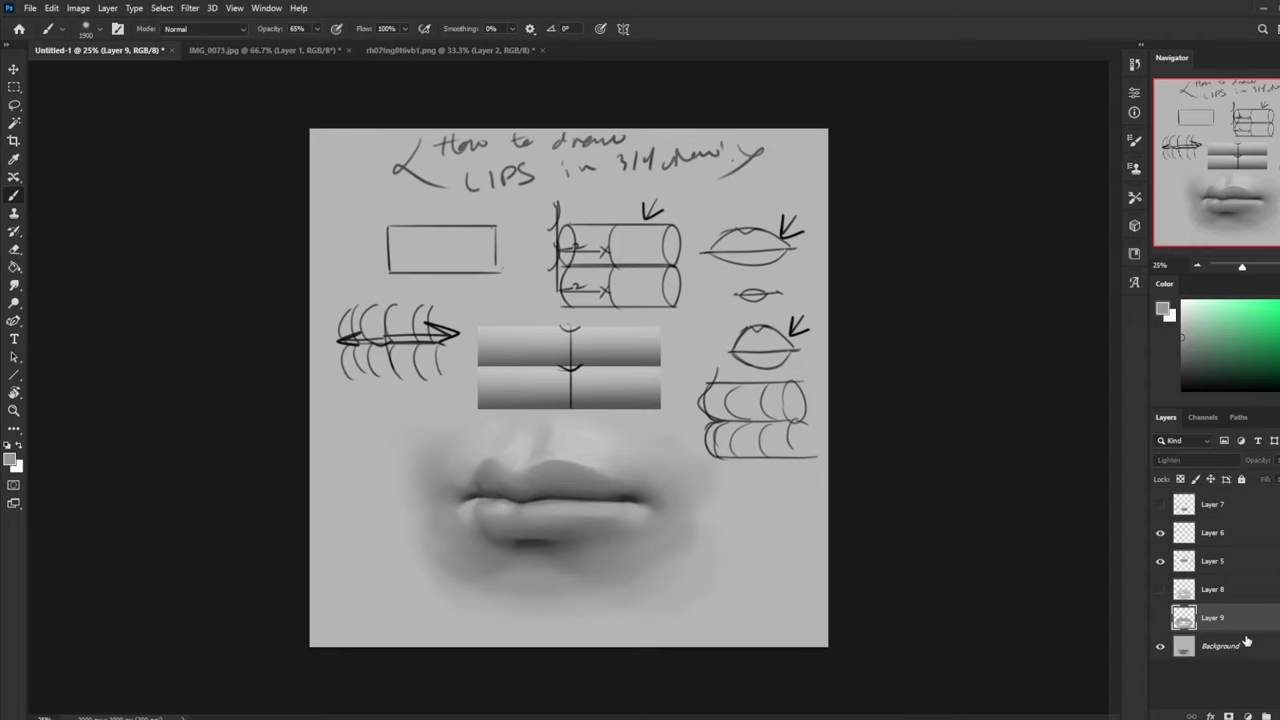
# Step: Replace the Lighten layer with a new empty layer, pick black as the foreground color, and set the layer to Multiply
pyautogui.press('Delete')
pyautogui.click(1279, 716)
pyautogui.moveTo(1221, 357); pyautogui.dragTo(1178, 393)
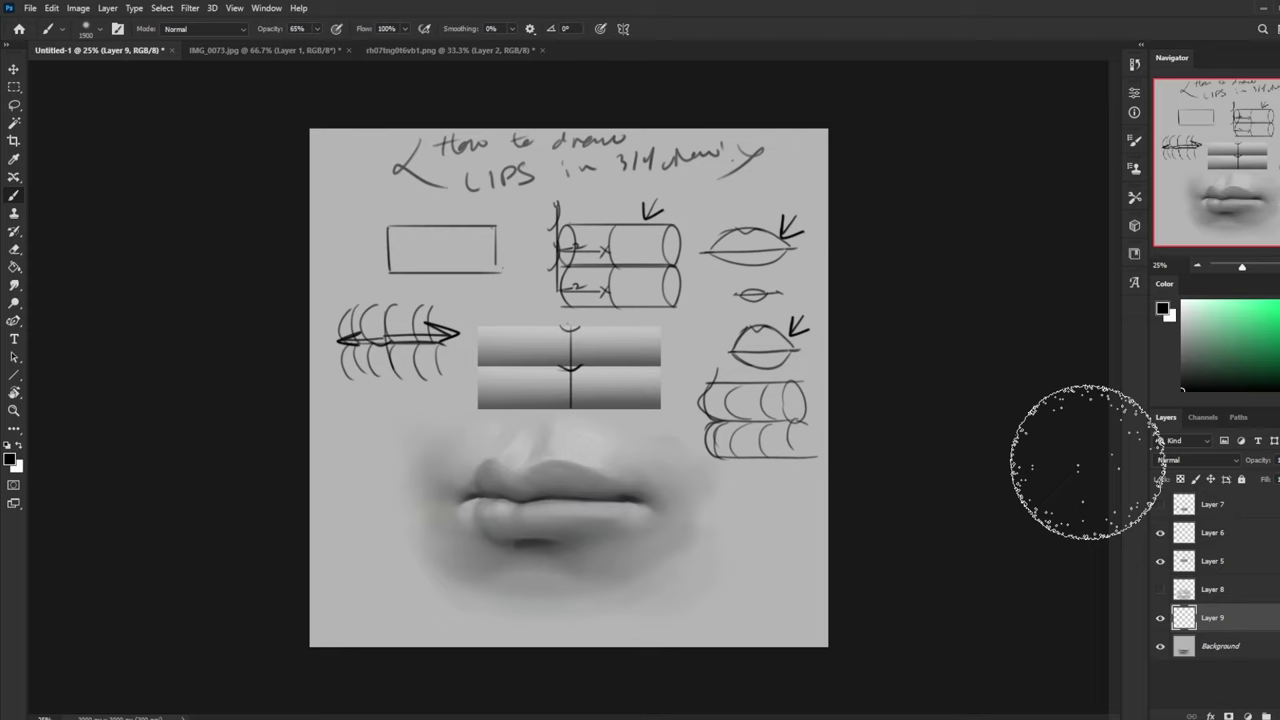
pyautogui.click(1162, 459)
pyautogui.click(1175, 454)
pyautogui.click(1180, 460)
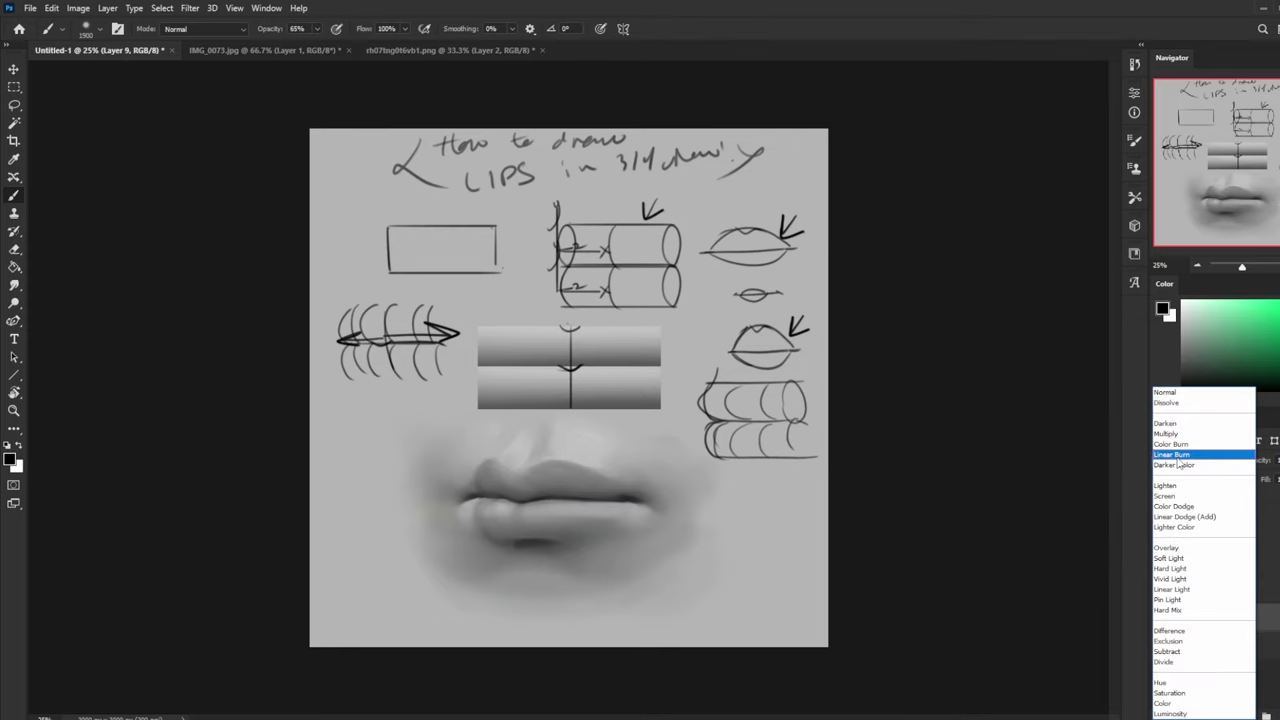
pyautogui.click(1166, 433)
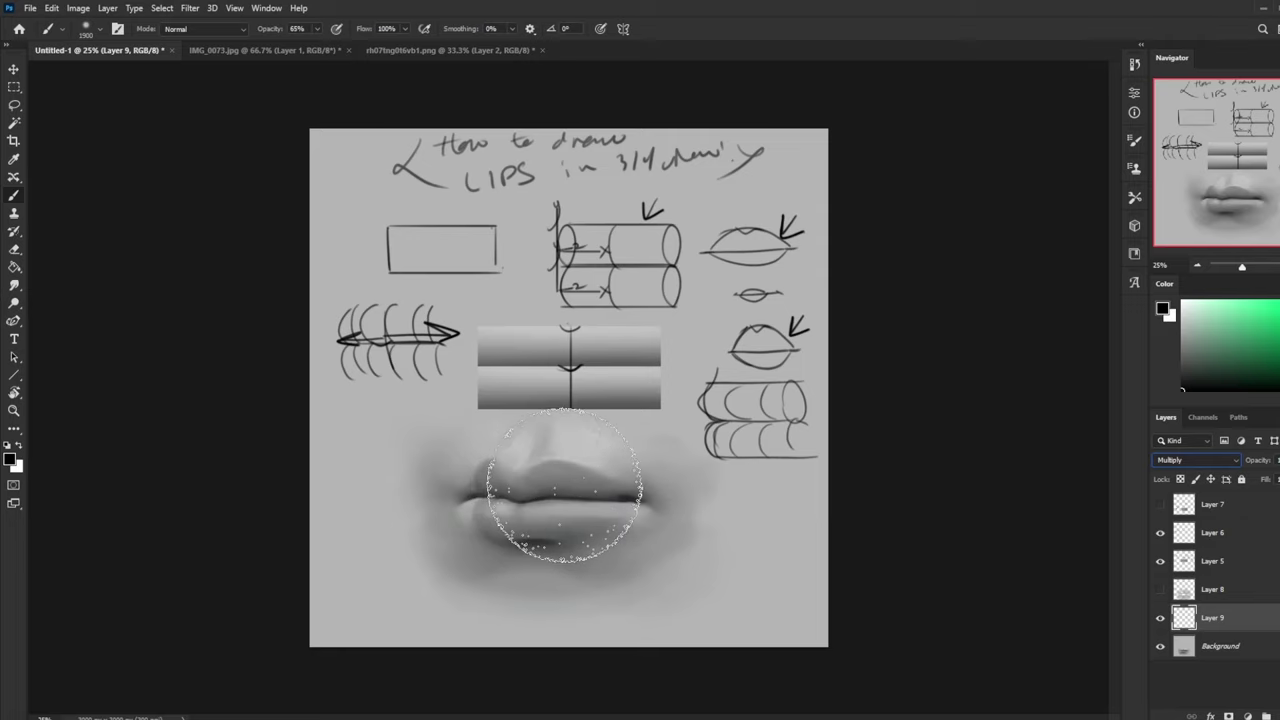
# Step: Sample a dark gray near the lower lip and darken both lips on the Multiply layer with a soft 1400 px brush
pyautogui.keyDown('alt'); pyautogui.click(612, 530); pyautogui.keyUp('alt')
pyautogui.press('[')
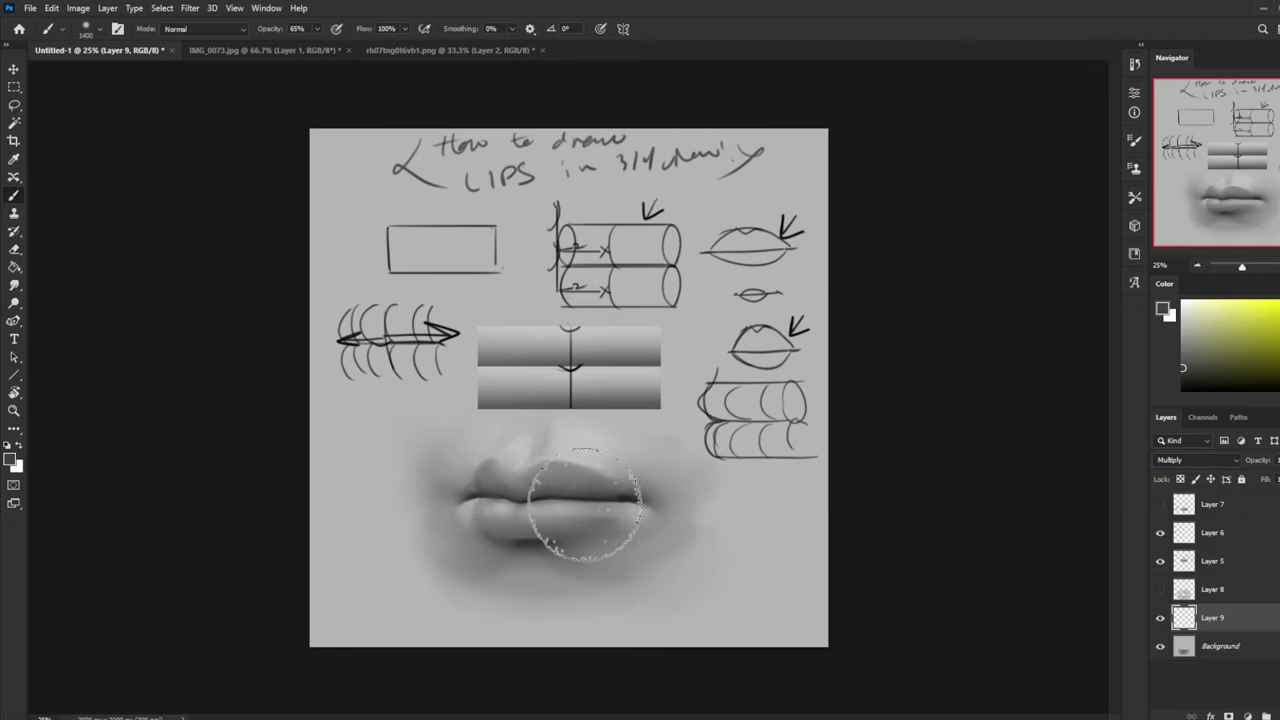
pyautogui.moveTo(585, 503)
pyautogui.mouseDown()
pyautogui.moveTo(494, 496)
pyautogui.moveTo(596, 502)
pyautogui.moveTo(513, 579)
pyautogui.moveTo(611, 498)
pyautogui.moveTo(509, 502)
pyautogui.moveTo(507, 534)
pyautogui.moveTo(629, 529)
pyautogui.mouseUp()
# Step: Erase the dark tint around the near mouth corner with the eraser reduced to 300 px
pyautogui.press('e')
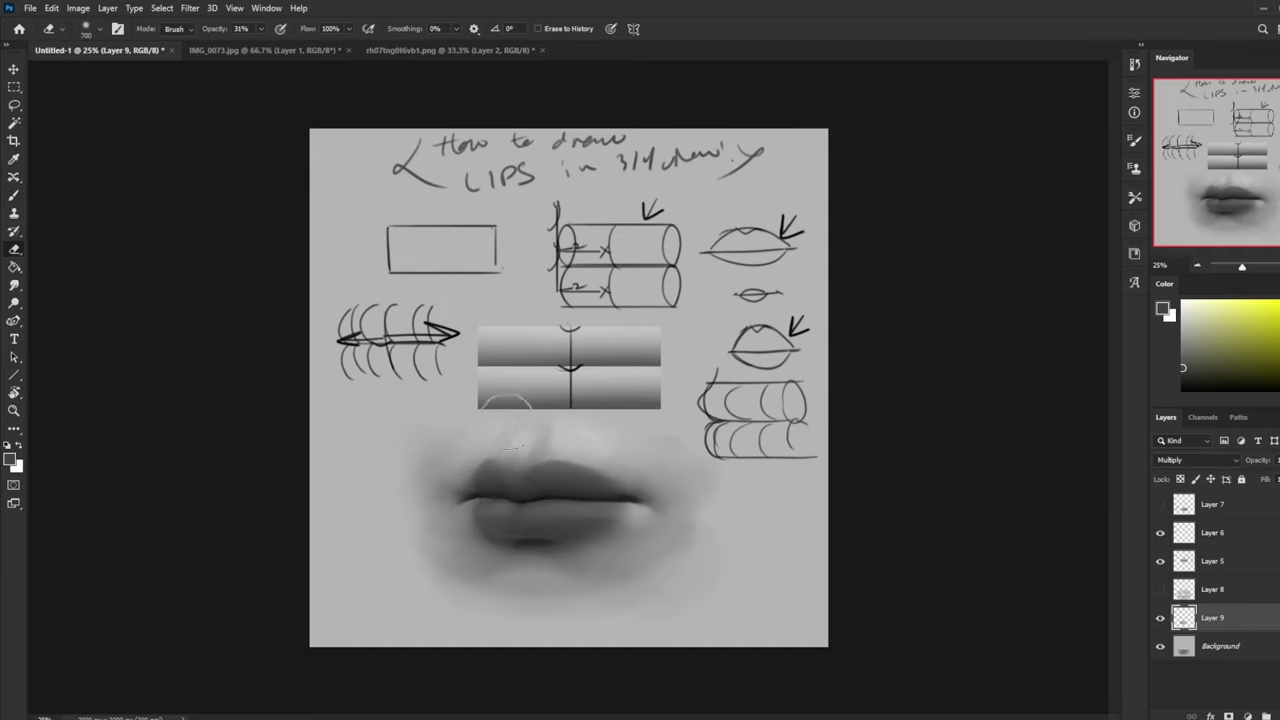
pyautogui.press('[')
pyautogui.press('[')
pyautogui.press('[')
pyautogui.press('[')
pyautogui.press('[')
pyautogui.press('[')
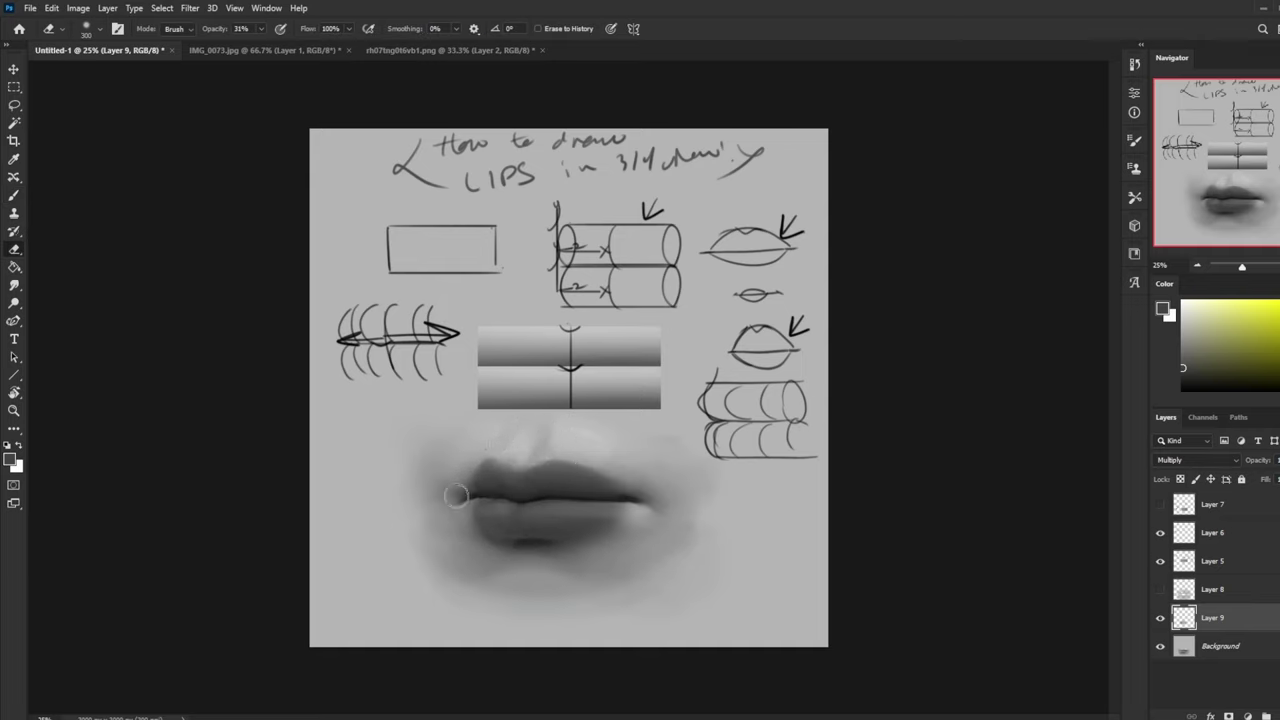
pyautogui.moveTo(456, 496)
pyautogui.mouseDown()
pyautogui.moveTo(467, 475)
pyautogui.moveTo(470, 546)
pyautogui.mouseUp()
# Step: Clear the dark tint spilling beneath the lower lip with the eraser, enlarging it from 400 to 1000 px
pyautogui.press(']')
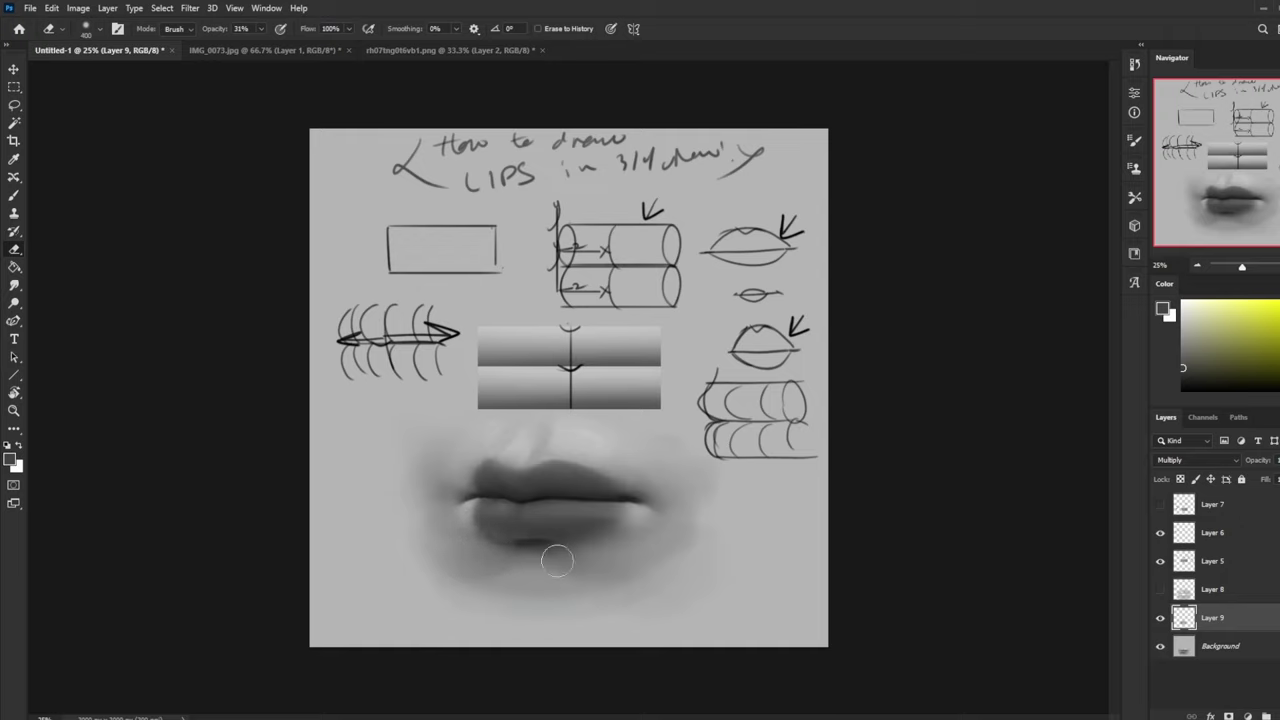
pyautogui.press(']')
pyautogui.press(']')
pyautogui.press(']')
pyautogui.press(']')
pyautogui.press(']')
pyautogui.press(']')
pyautogui.press(']')
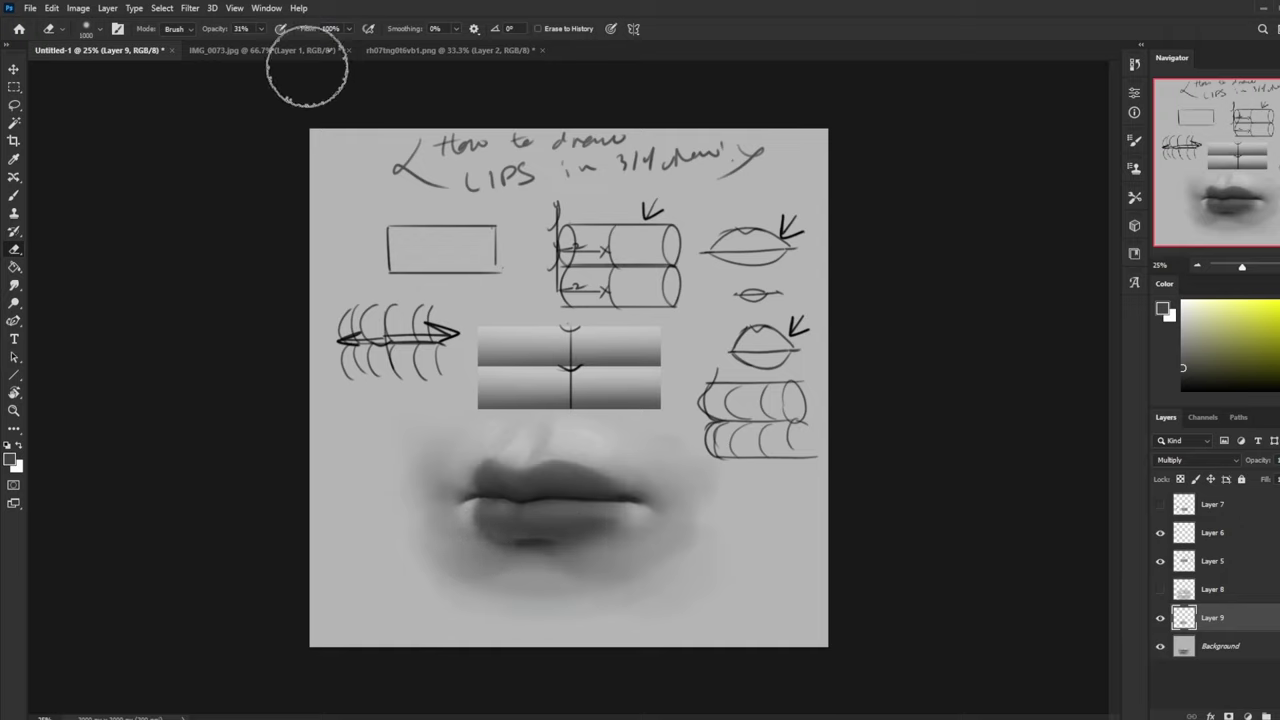
# Step: Lower the eraser opacity to 8% and soften the tint's edge at the far mouth corner, using sizes from 700 to 400 px
pyautogui.click(261, 29)
pyautogui.moveTo(257, 42); pyautogui.dragTo(245, 43)
pyautogui.click(628, 506)
pyautogui.press('[')
pyautogui.press('[')
pyautogui.press('[')
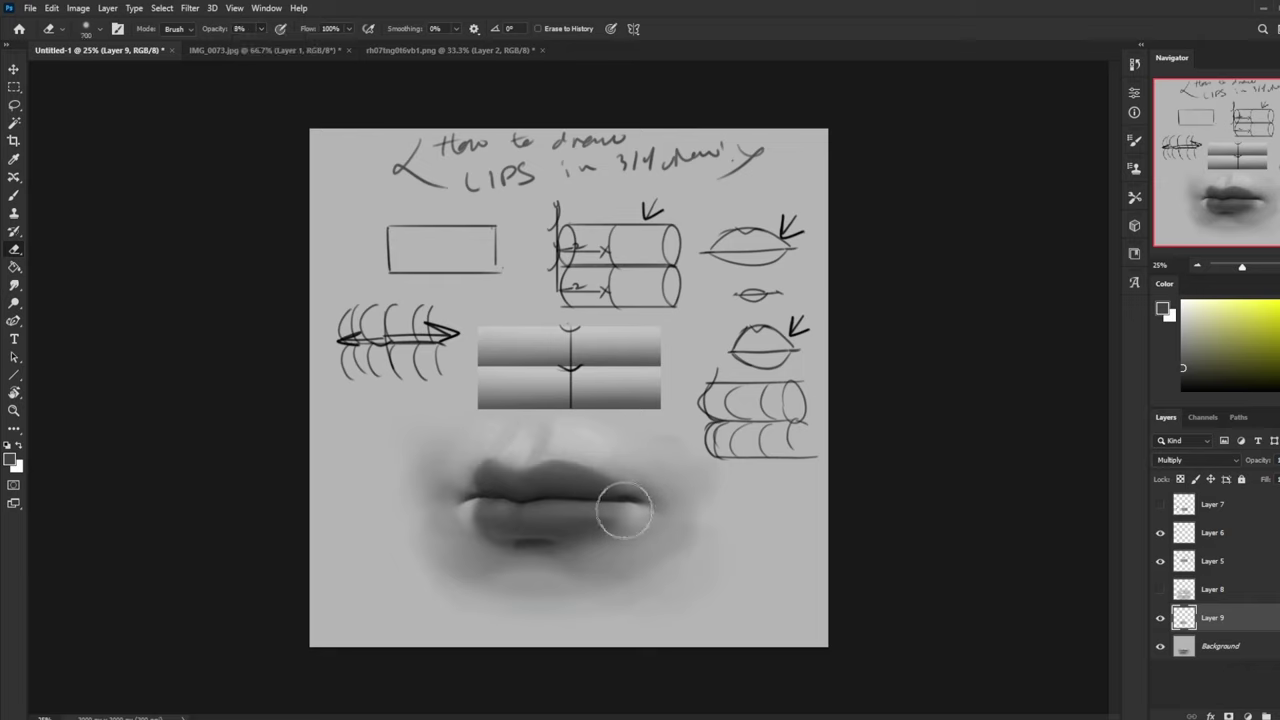
pyautogui.press('[')
pyautogui.press('[')
pyautogui.press('[')
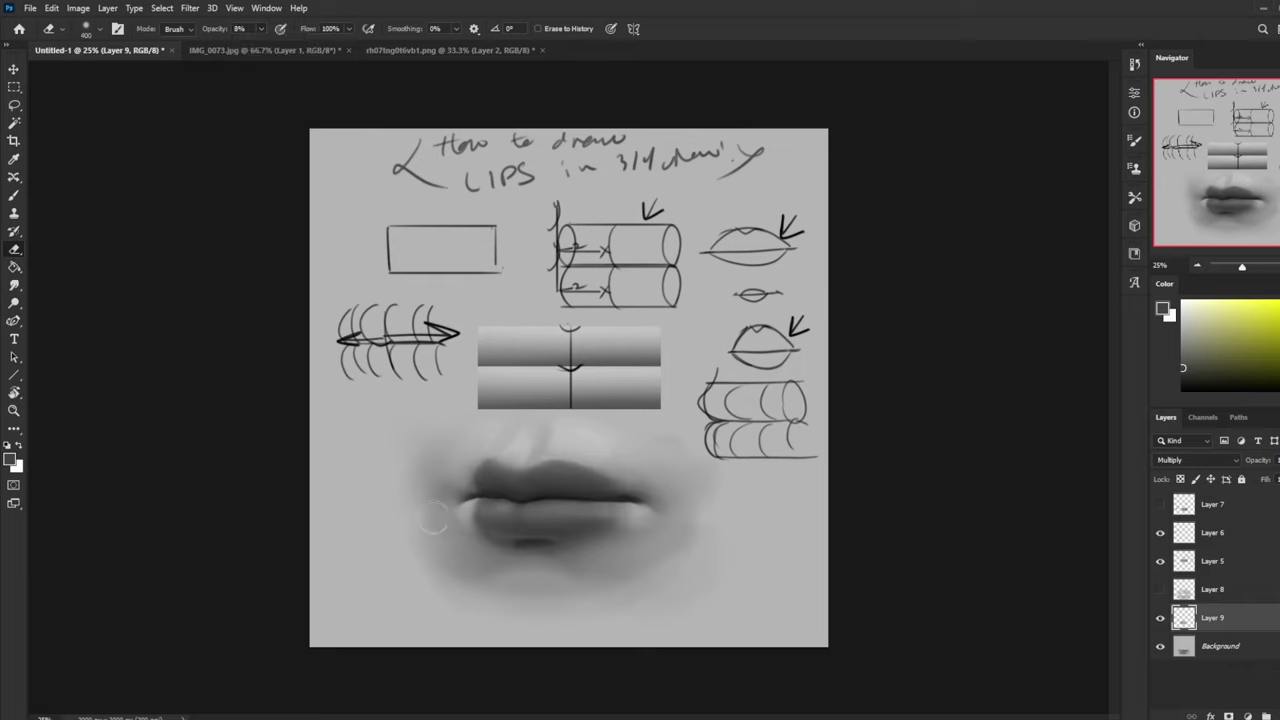
# Step: Gently thin the dark tint over both lips with a larger eraser, finishing at 700 px
pyautogui.press(']')
pyautogui.press(']')
pyautogui.press(']')
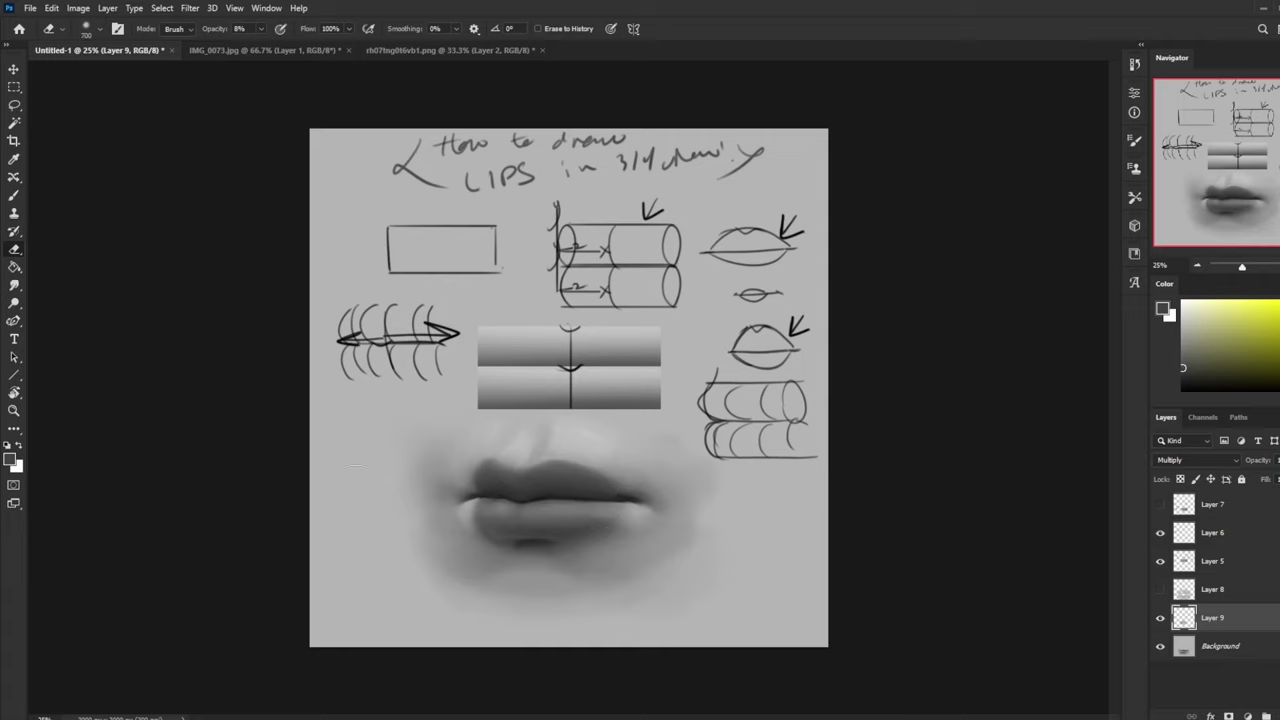
pyautogui.press(']')
pyautogui.press(']')
pyautogui.press(']')
pyautogui.press(']')
pyautogui.press(']')
pyautogui.press('[')
pyautogui.press('[')
pyautogui.press('[')
pyautogui.press('ctrl')
pyautogui.hotkey('ctrl', '-')
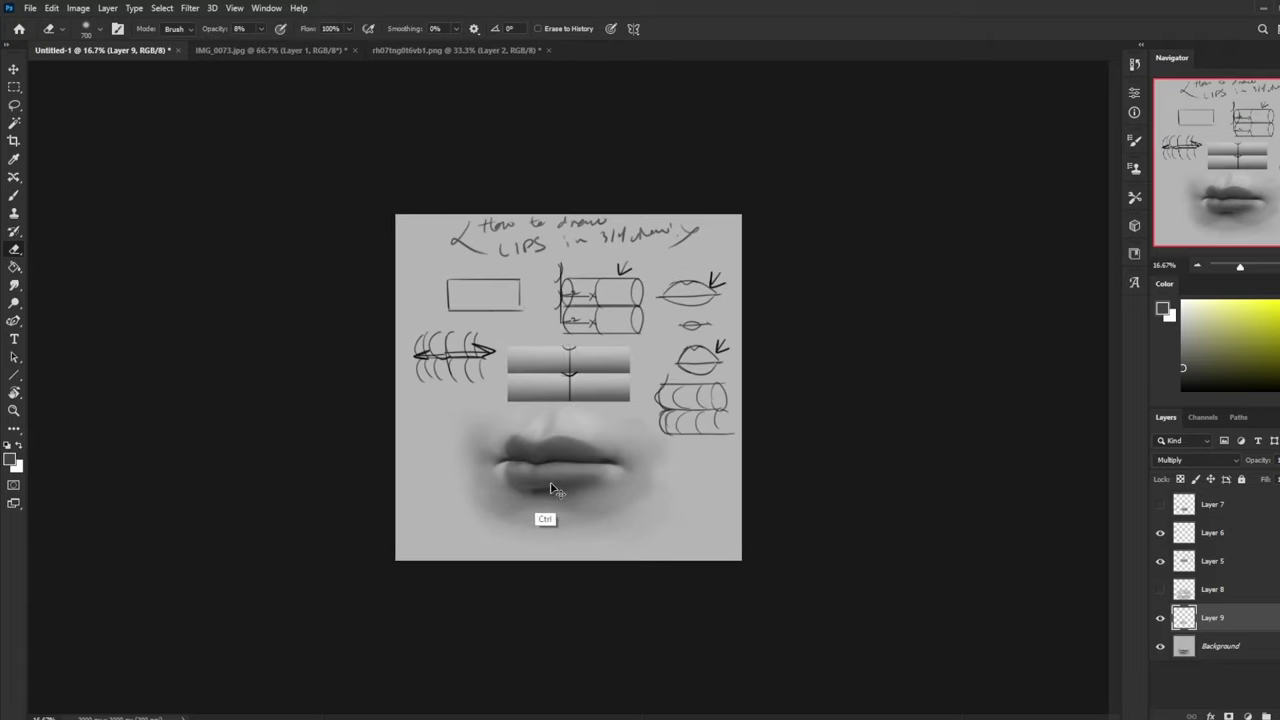
# Step: Hide the Multiply layer and lighten the upper lip on the Background layer with an enlarged Dodge brush at 11% exposure
pyautogui.click(1160, 618)
pyautogui.click(1212, 640)
pyautogui.click(14, 303)
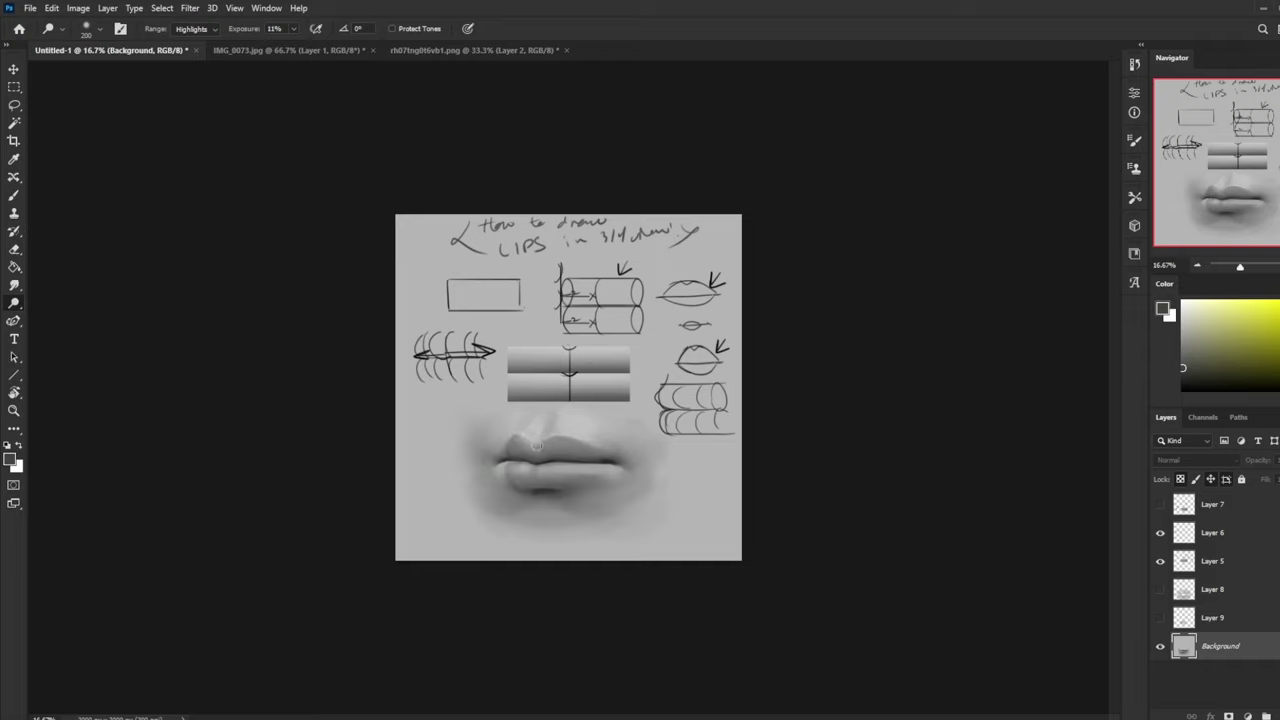
pyautogui.press(']')
pyautogui.press(']')
pyautogui.press(']')
pyautogui.press(']')
pyautogui.press(']')
pyautogui.press(']')
pyautogui.press(']')
# Step: Reduce the Dodge brush to 700 px and brighten the upper lip's edge and the skin just above it
pyautogui.press('[')
pyautogui.press('[')
pyautogui.hotkey('ctrl', '+')
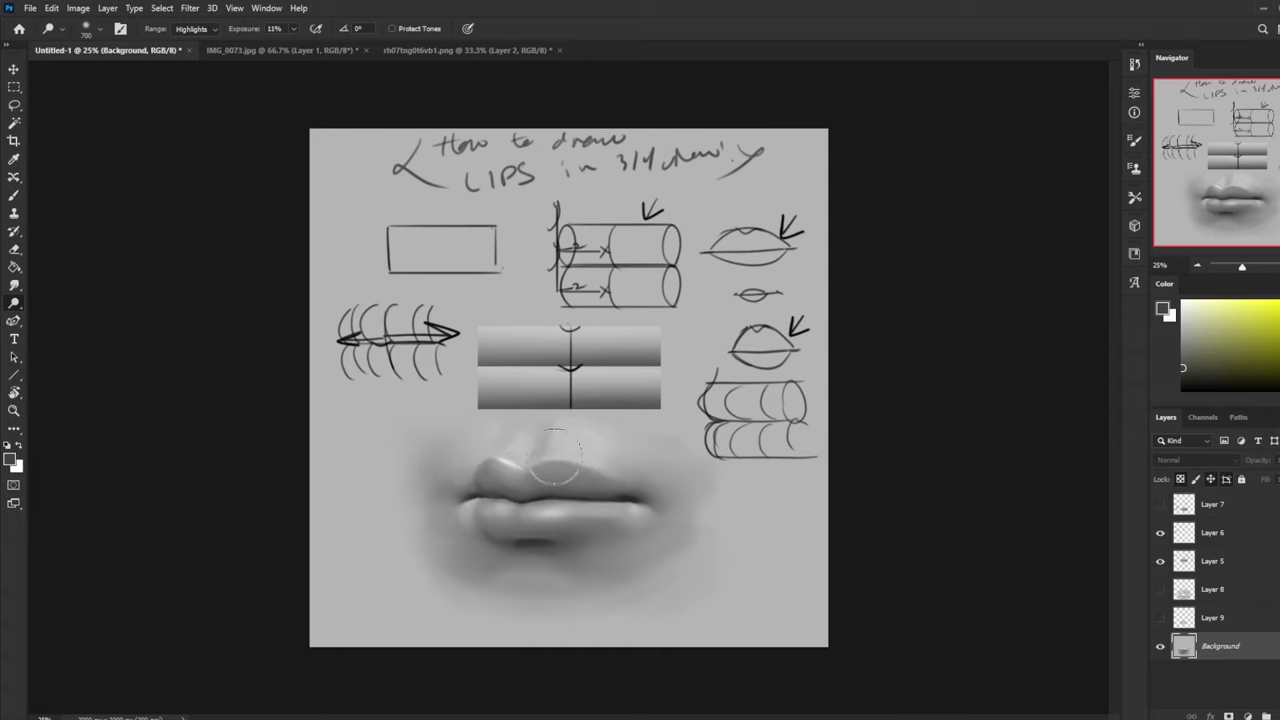
pyautogui.moveTo(550, 454); pyautogui.dragTo(558, 408)
# Step: Sample the mid gray beside the near mouth corner and blend the surrounding skin with the soft 1400 px brush
pyautogui.press('b')
pyautogui.click(14, 286)
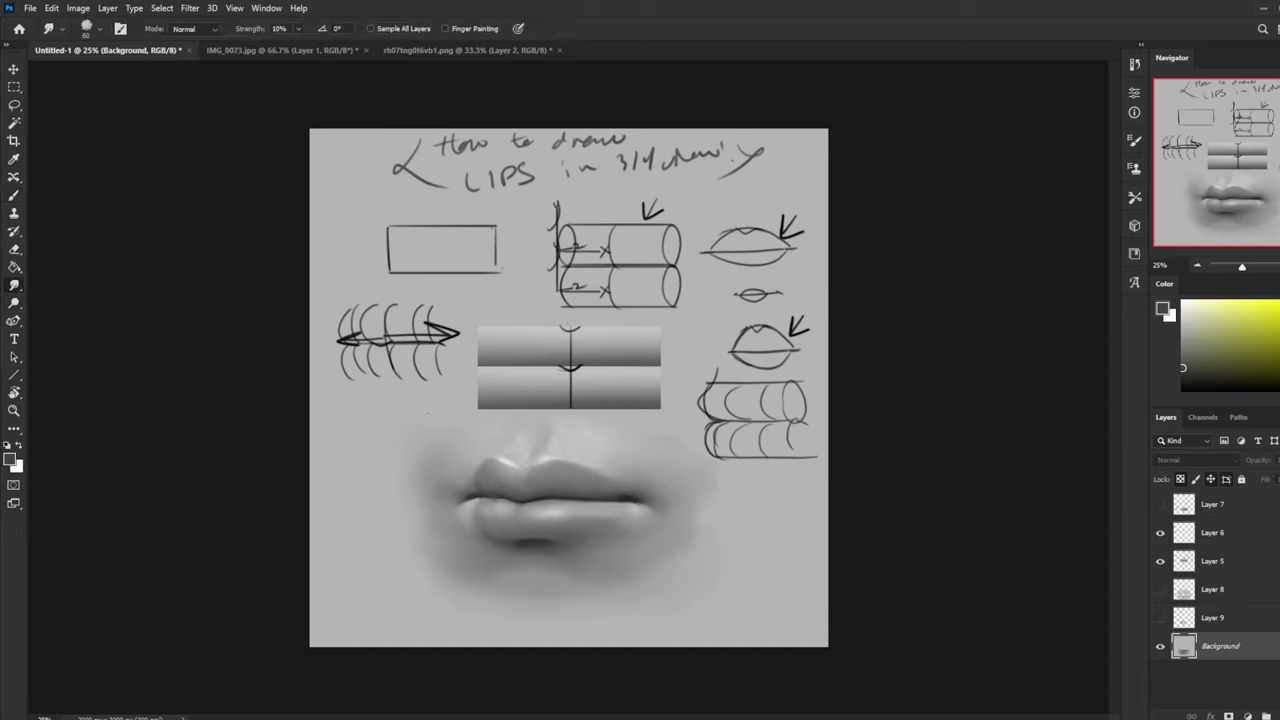
pyautogui.press('e')
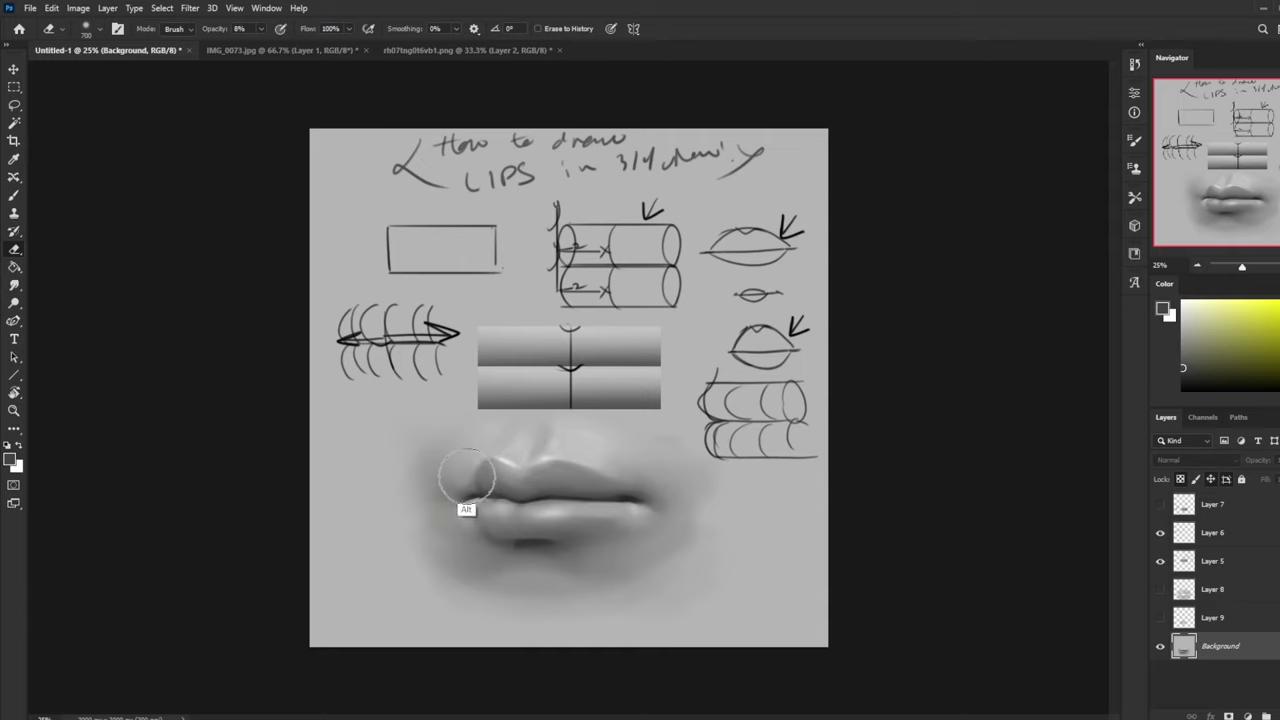
pyautogui.press('b')
pyautogui.keyDown('alt'); pyautogui.click(468, 480); pyautogui.keyUp('alt')
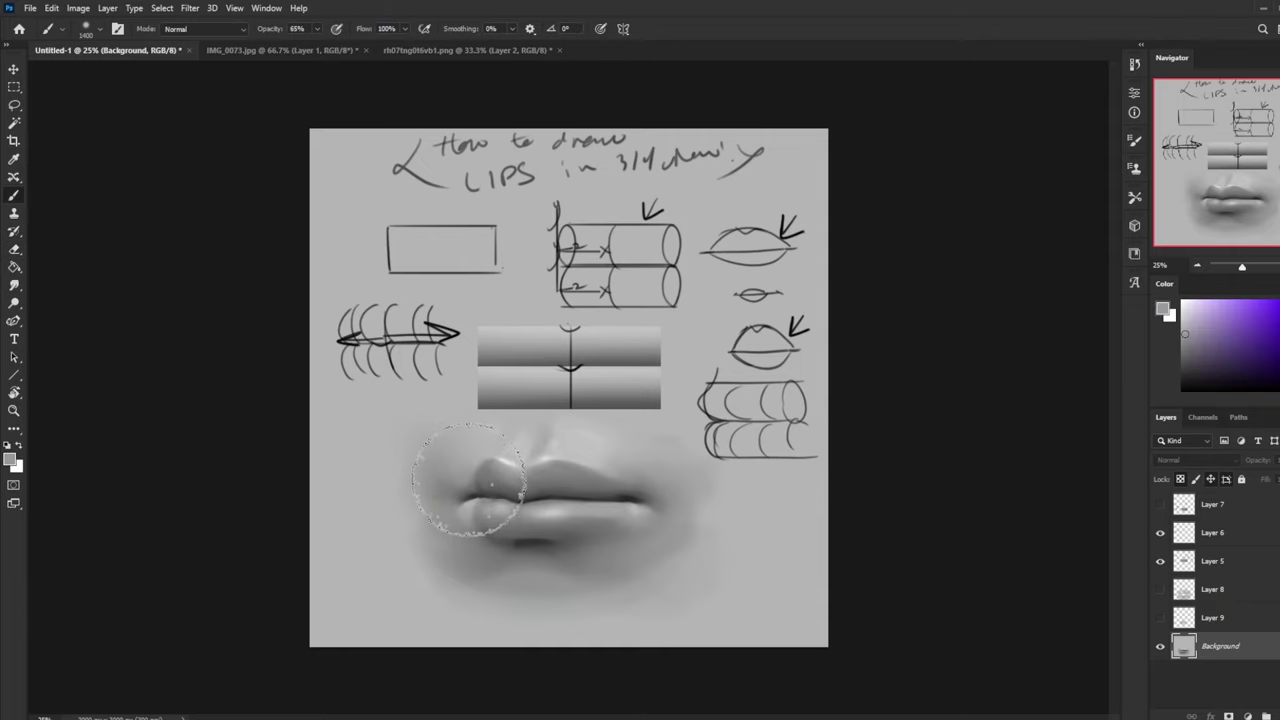
pyautogui.moveTo(468, 480); pyautogui.dragTo(458, 474)
# Step: Lower the Smudge strength to 4% and smudge the near underside of the lower lip
pyautogui.click(189, 8)
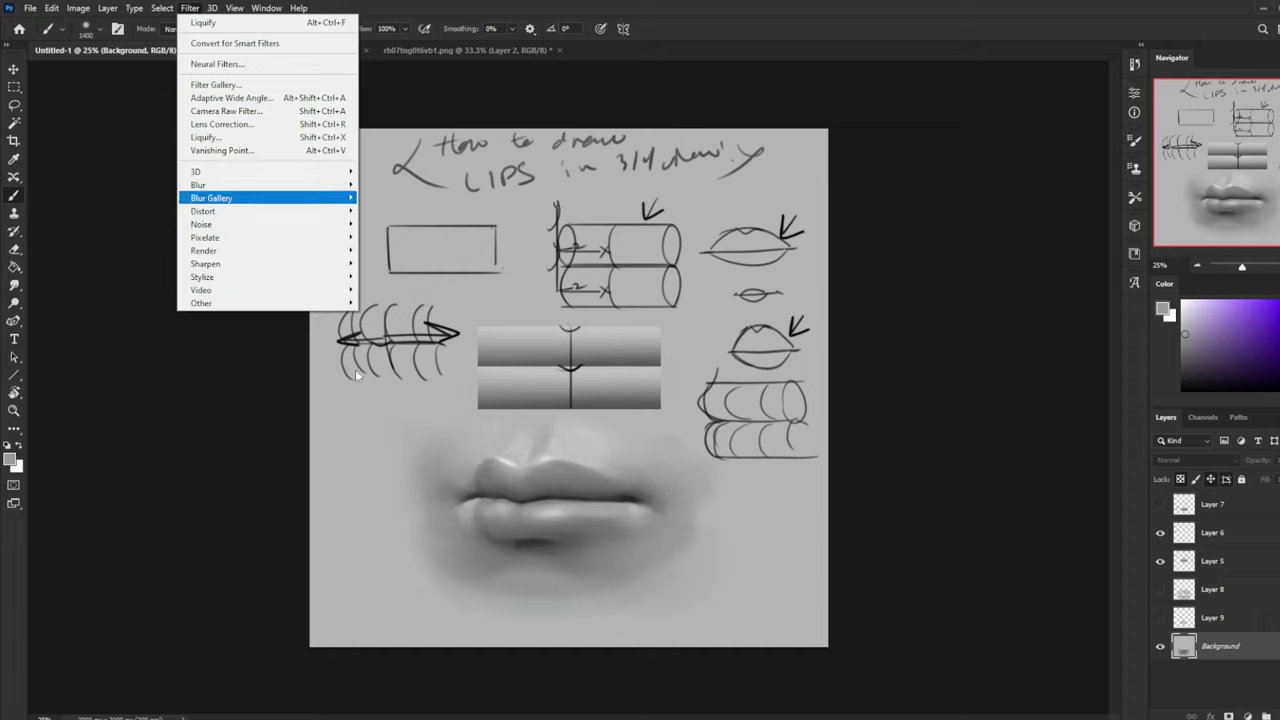
pyautogui.click(18, 299)
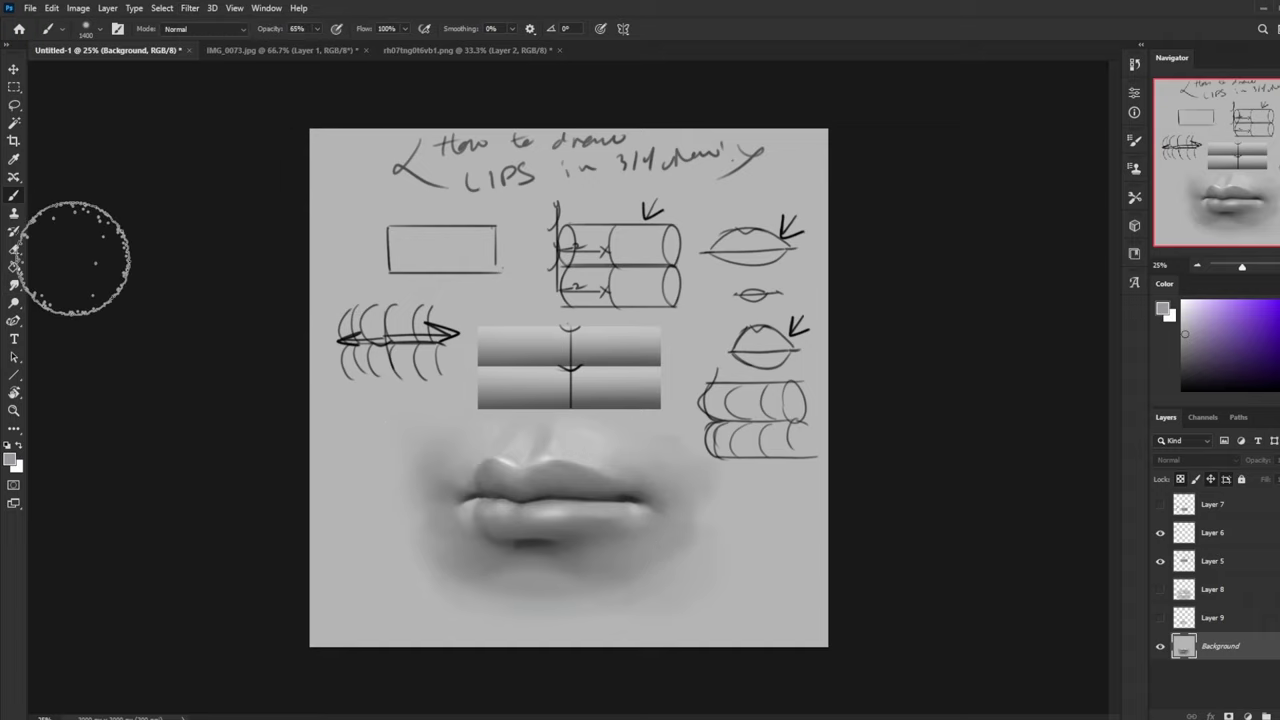
pyautogui.moveTo(14, 284); pyautogui.dragTo(86, 316)
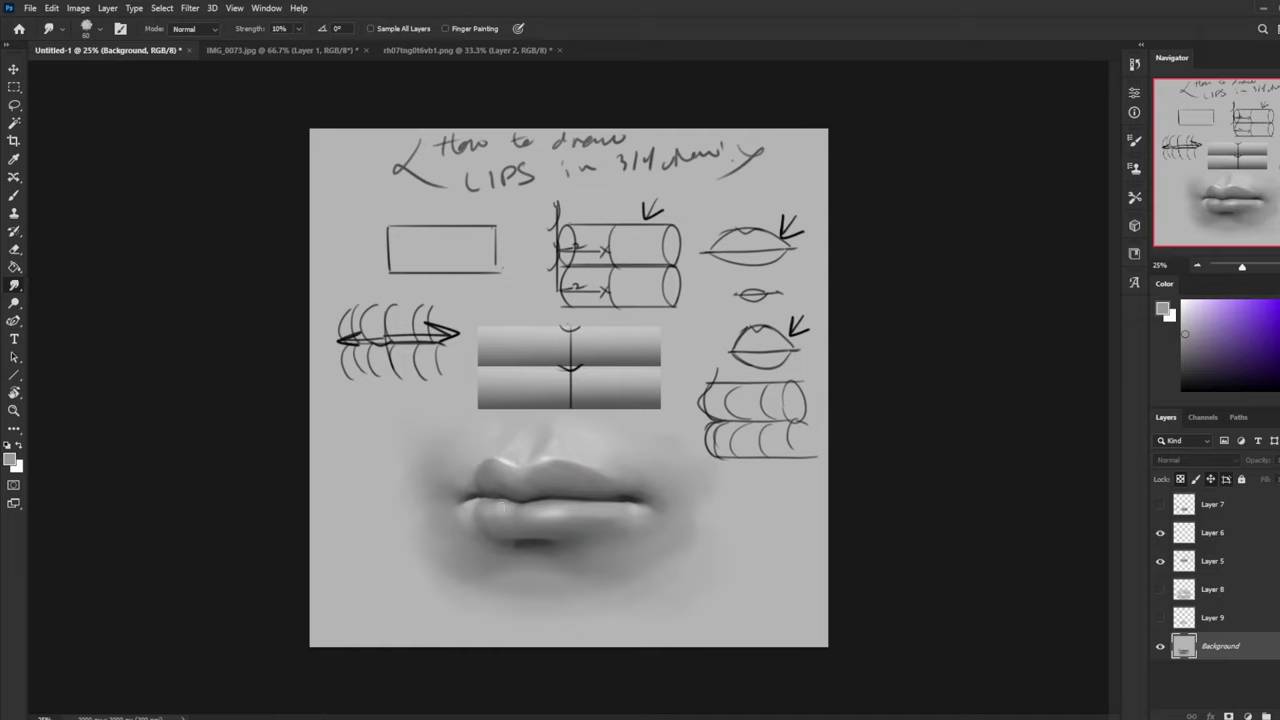
pyautogui.moveTo(298, 28); pyautogui.dragTo(297, 48)
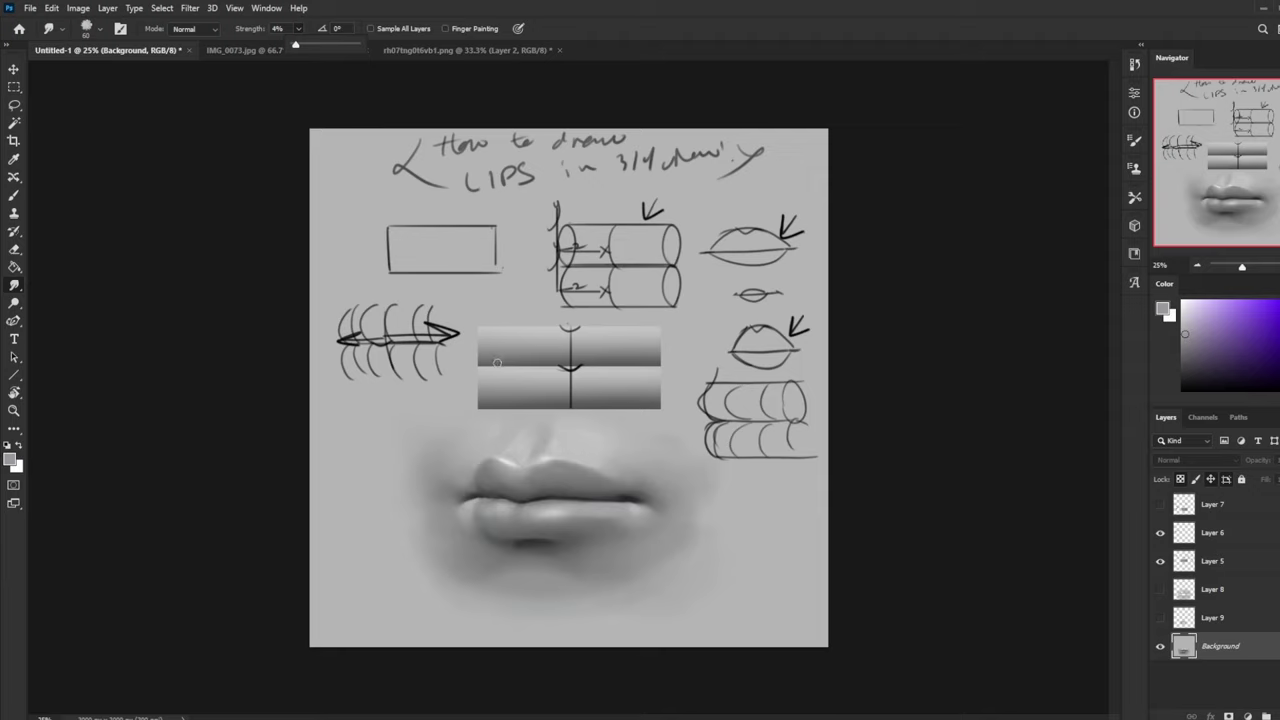
pyautogui.moveTo(501, 551)
pyautogui.mouseDown()
pyautogui.moveTo(475, 533)
pyautogui.moveTo(489, 534)
pyautogui.mouseUp()
# Step: Sample gray from the lower lip, shrink the brush considerably, and paint a fine light accent on the lip's near side
pyautogui.press('b')
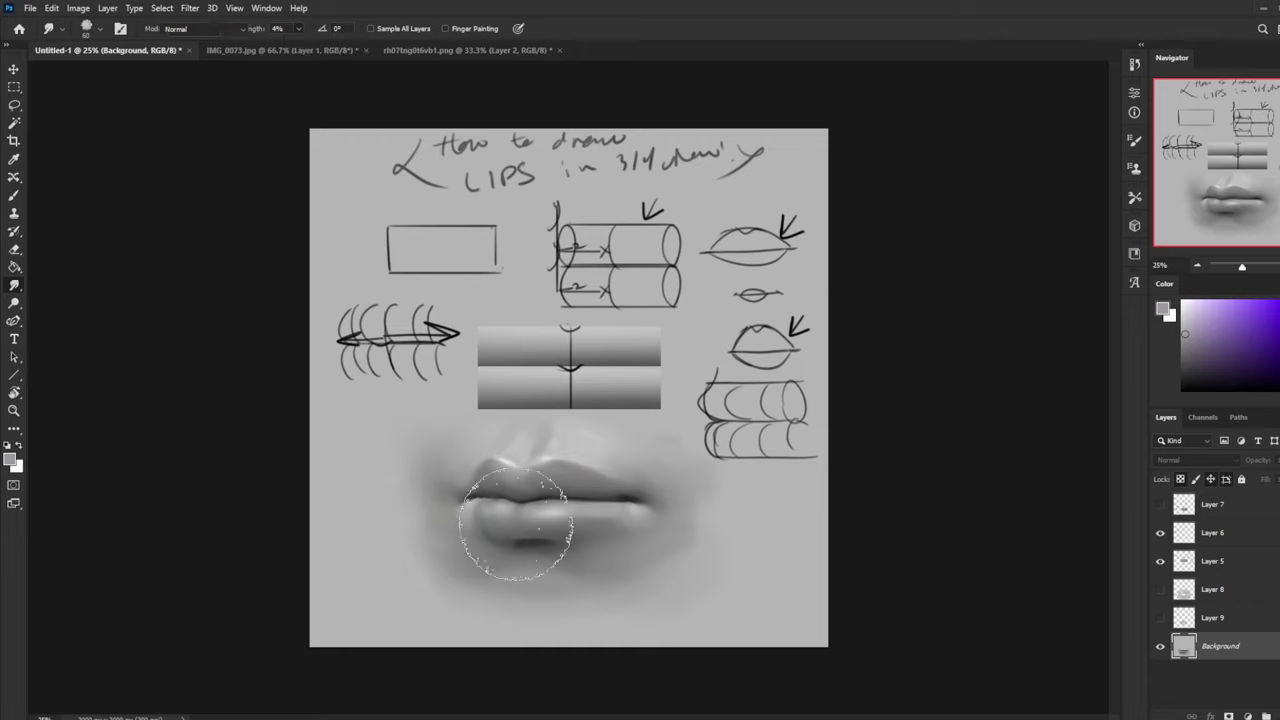
pyautogui.keyDown('alt'); pyautogui.click(500, 540); pyautogui.keyUp('alt')
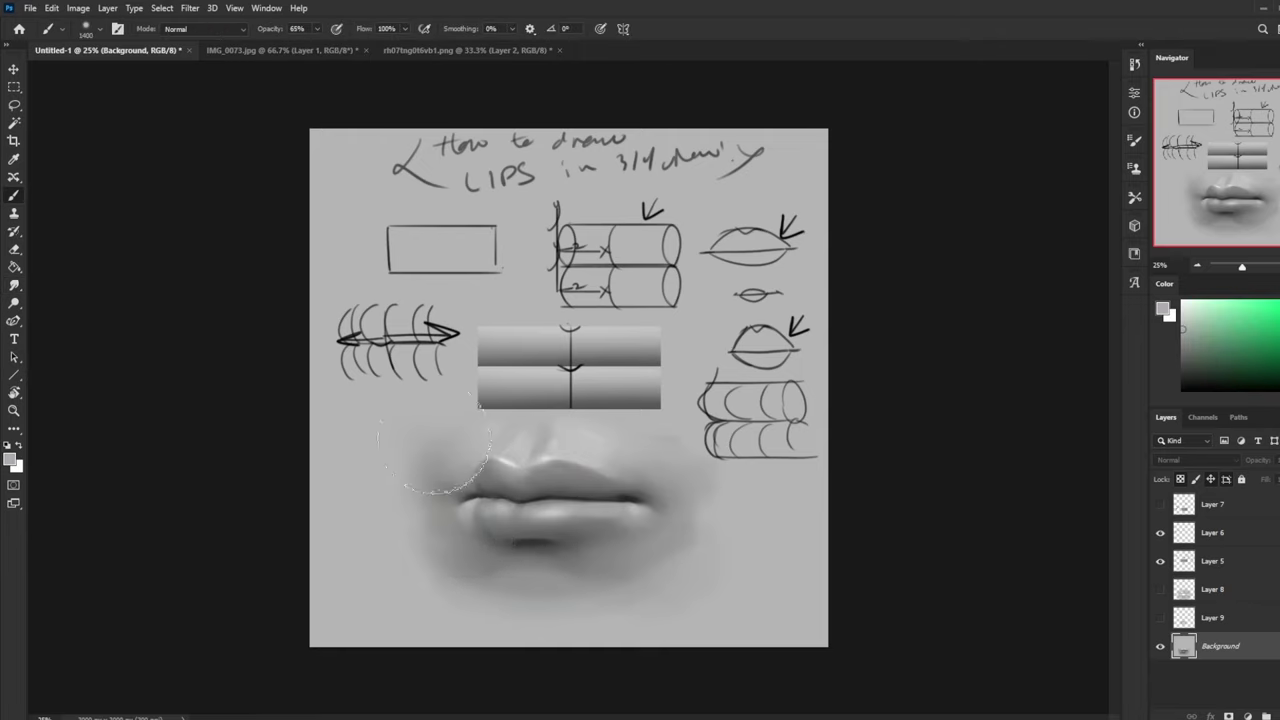
pyautogui.press('[')
pyautogui.press('[')
pyautogui.press('[')
pyautogui.press('[')
pyautogui.press('[')
pyautogui.press('[')
pyautogui.press('[')
pyautogui.press('[')
pyautogui.press('[')
pyautogui.press('[')
pyautogui.press('[')
pyautogui.press('[')
pyautogui.press('[')
pyautogui.press('[')
pyautogui.press('[')
pyautogui.press('[')
pyautogui.press('[')
# Step: Sample grays from the lips and refine the small highlights on the lower lip and near mouth corner at 25% opacity
pyautogui.keyDown('alt'); pyautogui.click(550, 468); pyautogui.keyUp('alt')
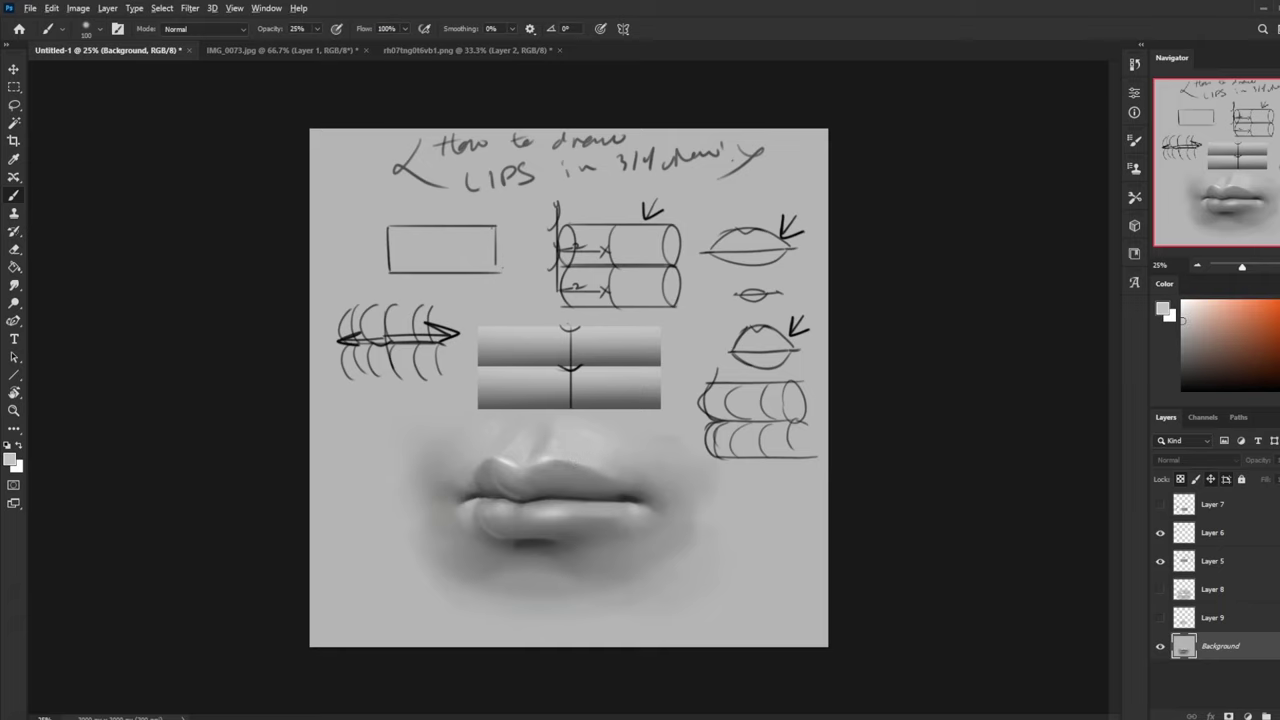
pyautogui.keyDown('alt'); pyautogui.click(493, 529); pyautogui.keyUp('alt')
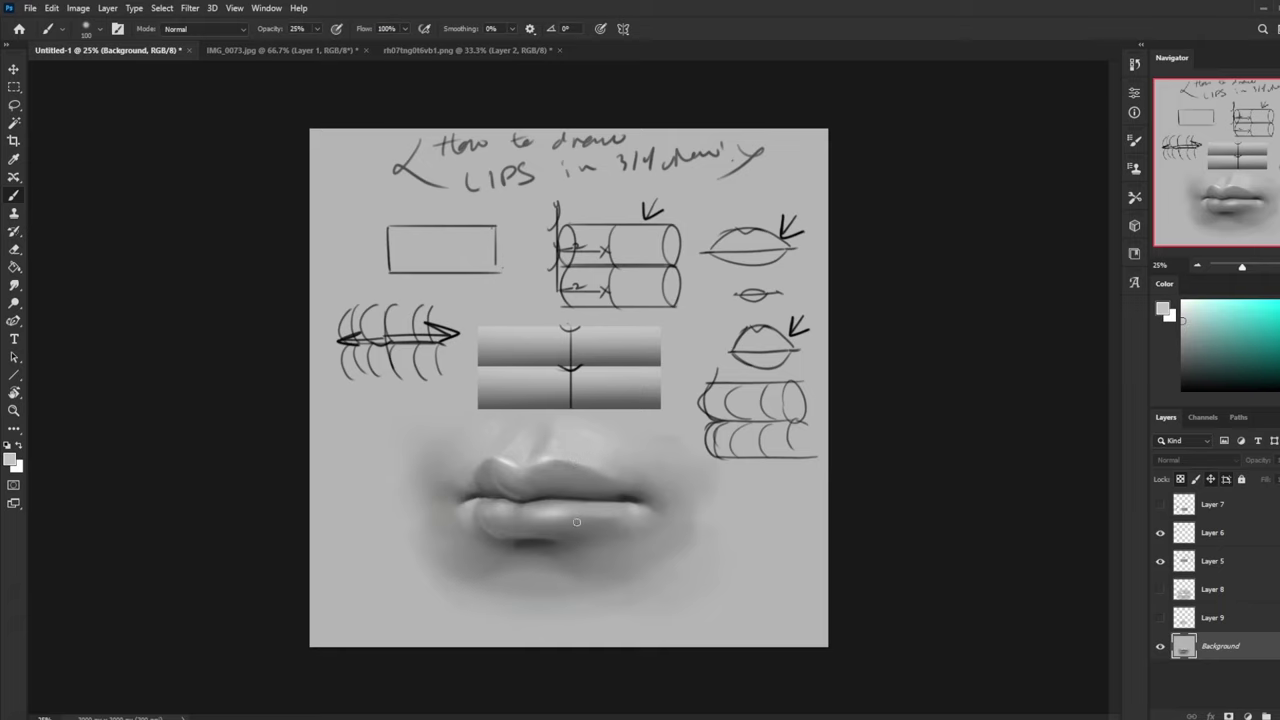
pyautogui.keyDown('alt'); pyautogui.click(477, 497); pyautogui.keyUp('alt')
pyautogui.keyDown('alt'); pyautogui.click(472, 500); pyautogui.keyUp('alt')
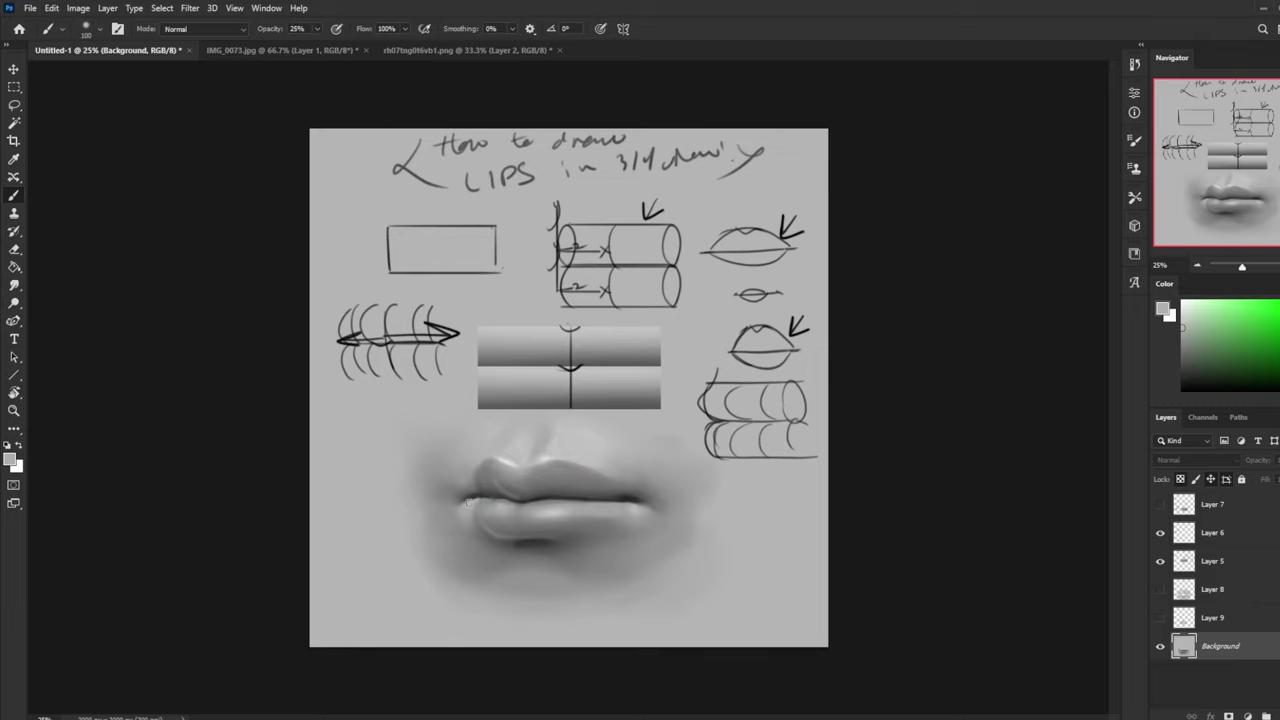
# Step: Set the brush opacity to 100%, sample light gray at the near mouth corner, and retouch that corner
pyautogui.click(318, 30)
pyautogui.moveTo(316, 44); pyautogui.dragTo(370, 46)
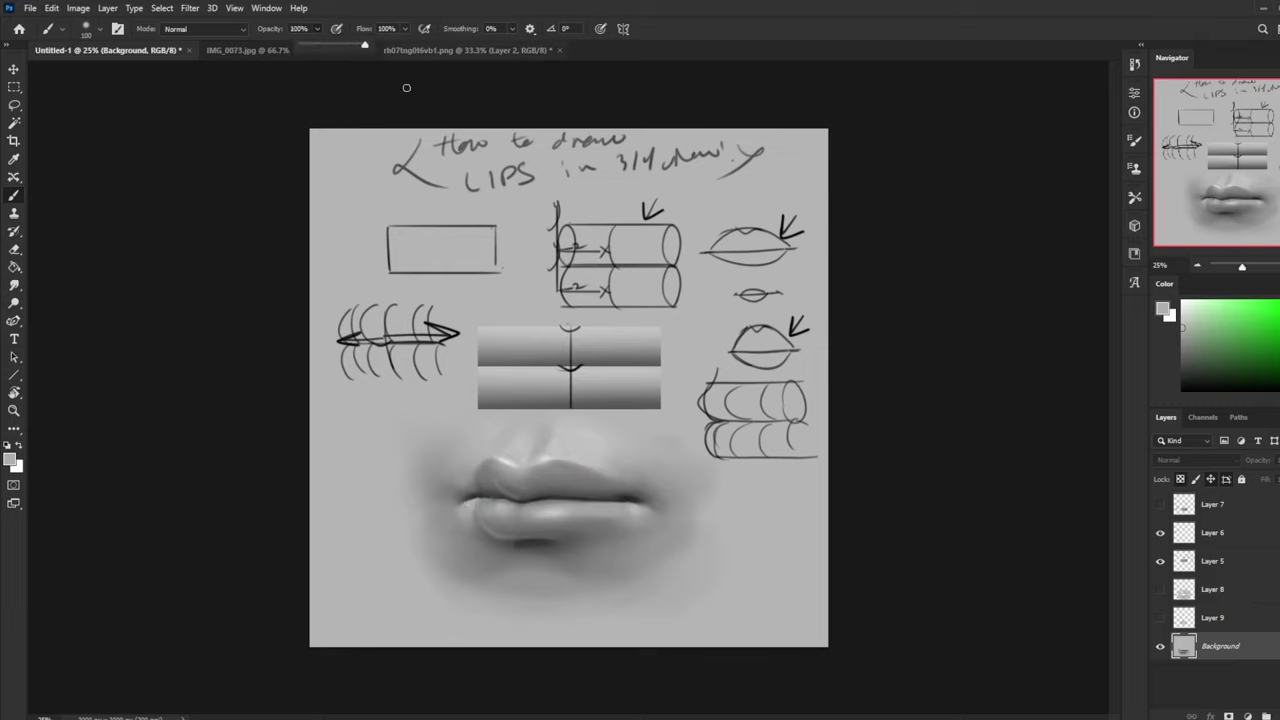
pyautogui.keyDown('alt'); pyautogui.click(474, 499); pyautogui.keyUp('alt')
pyautogui.keyDown('alt'); pyautogui.click(474, 499); pyautogui.keyUp('alt')
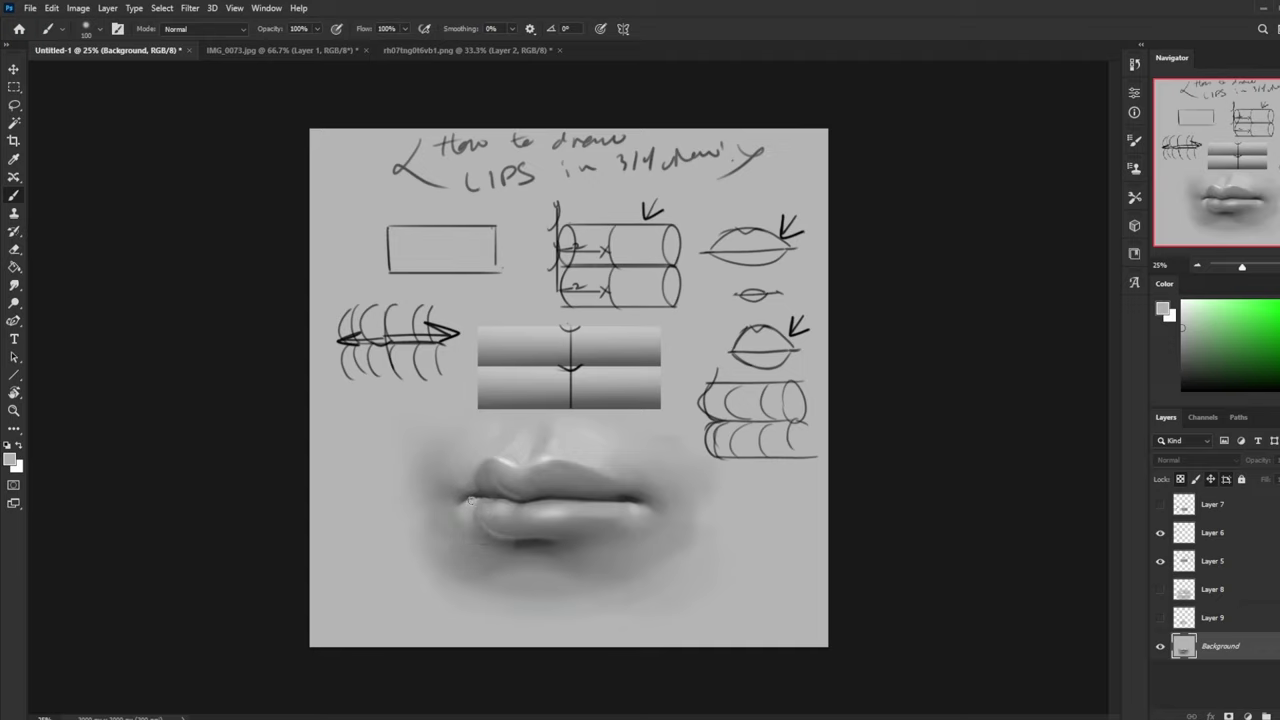
# Step: Flip the canvas horizontally and refine the mouth line with a 45 px brush and the Smudge tool at 4%
pyautogui.hotkey('ctrl', 'shift', 'h')
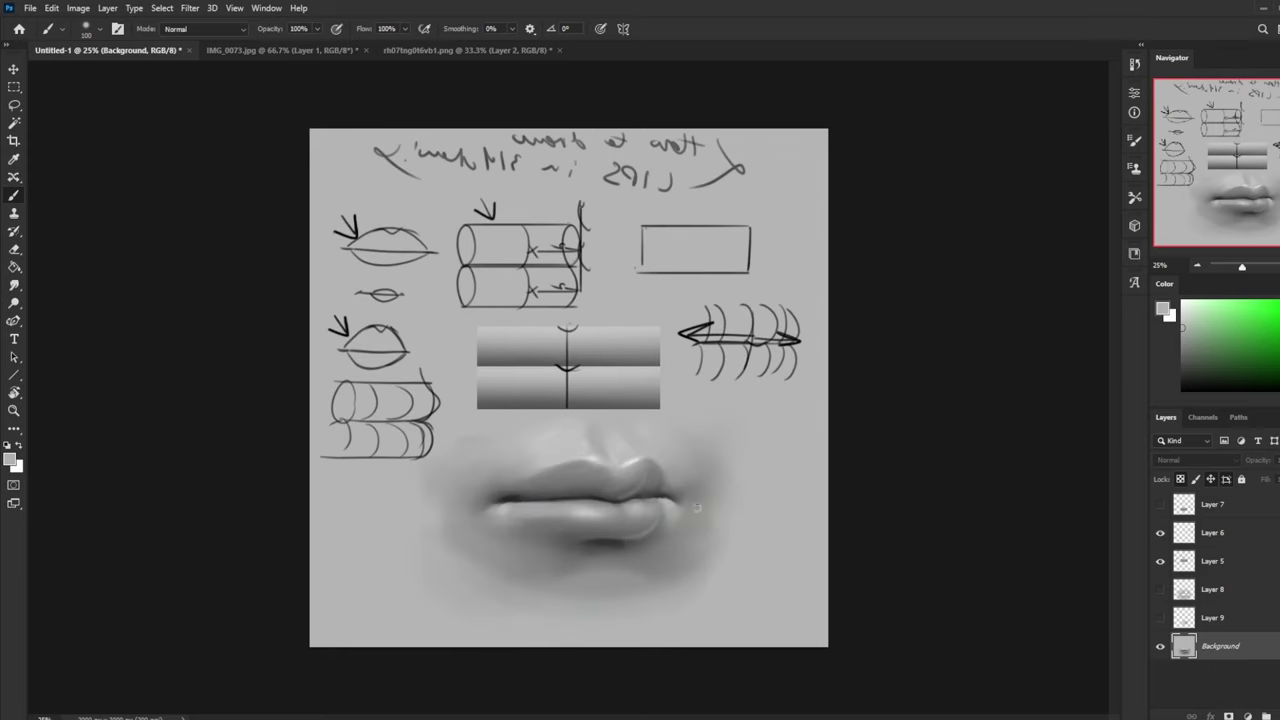
pyautogui.click(14, 284)
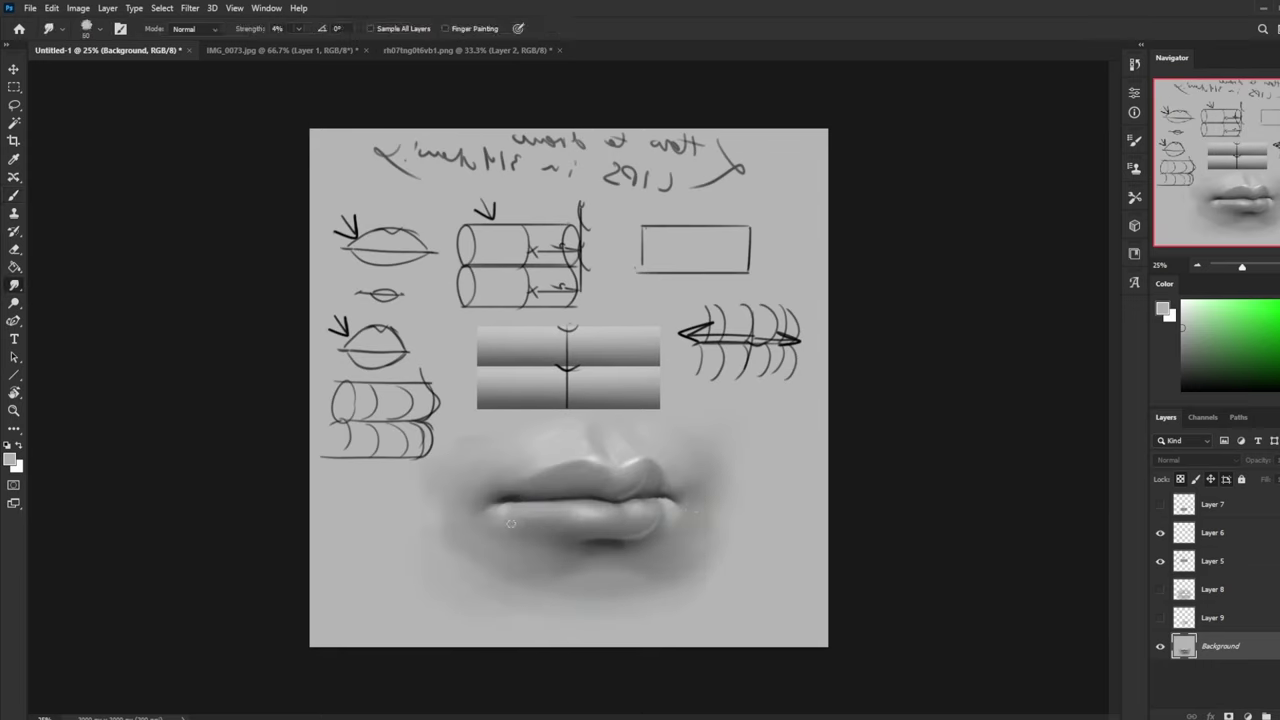
pyautogui.press('b')
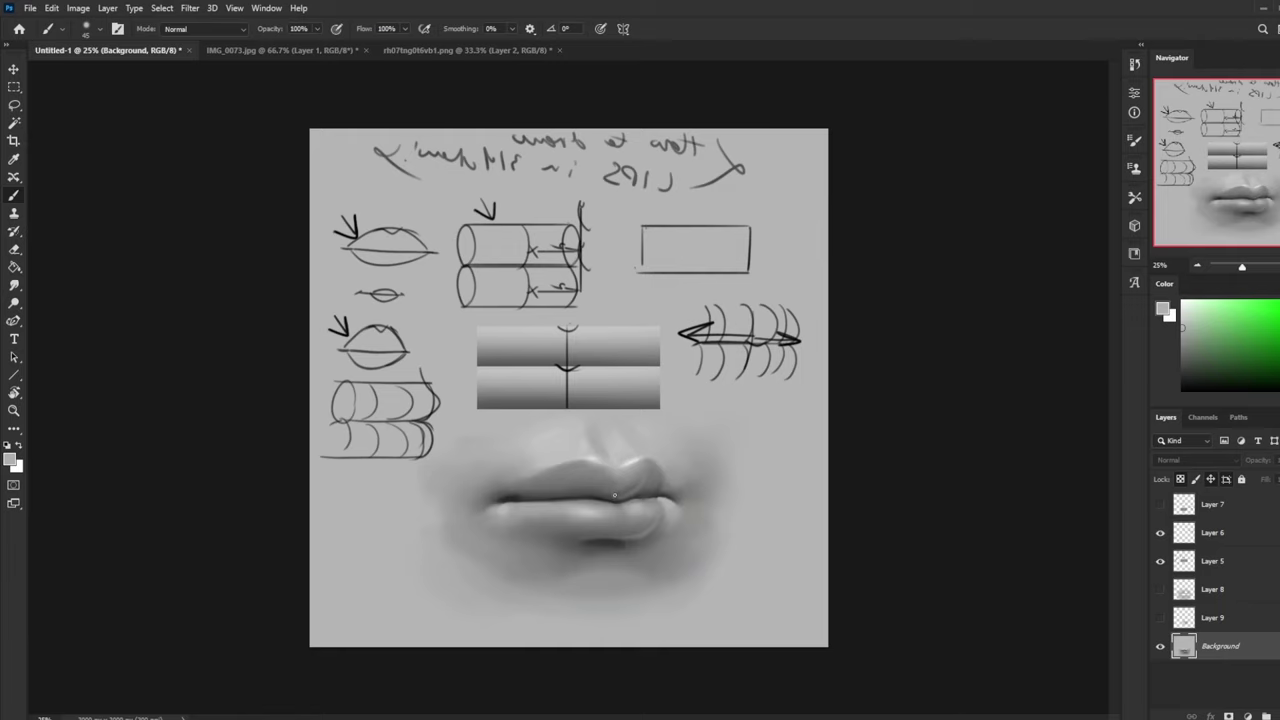
pyautogui.hotkey('ctrl', '-')
pyautogui.click(15, 287)
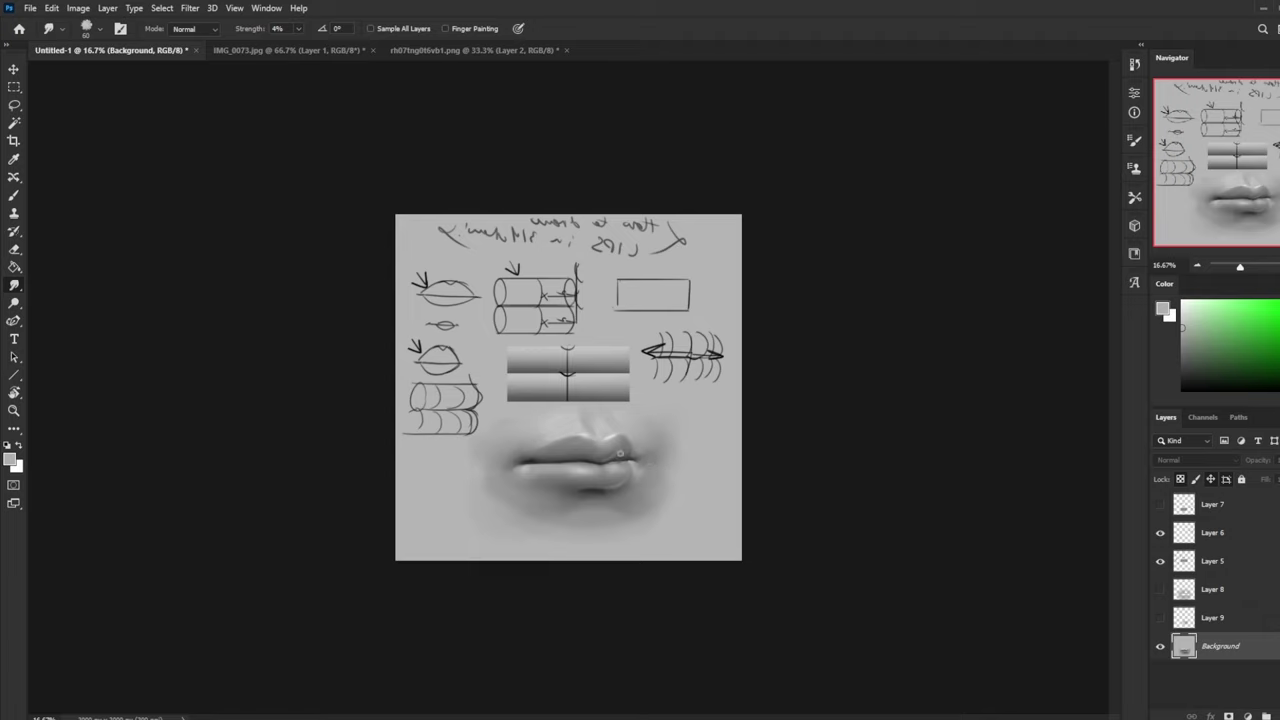
# Step: Sample dark grays beneath the lower lip, deepen the shadow under its near side with a 175 px brush, and smudge it
pyautogui.press('b')
pyautogui.keyDown('alt'); pyautogui.click(636, 489); pyautogui.keyUp('alt')
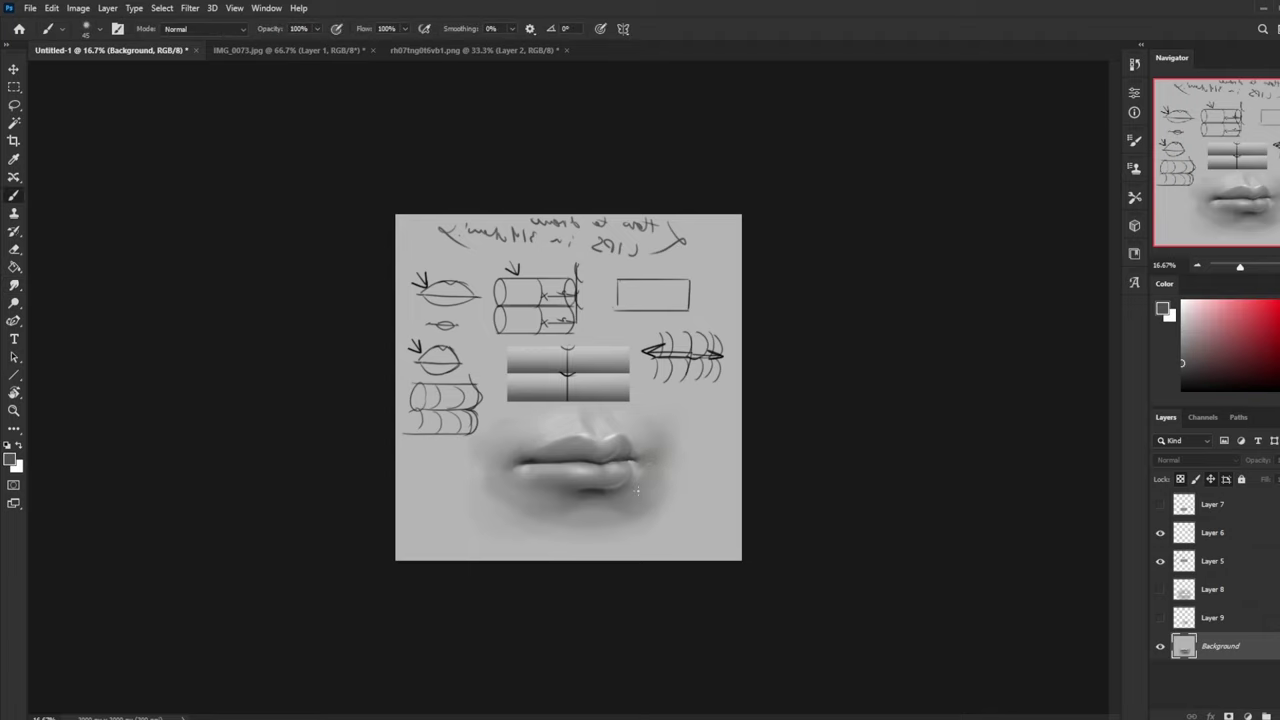
pyautogui.press(']')
pyautogui.press('ctrl')
pyautogui.keyDown('alt'); pyautogui.click(613, 490); pyautogui.keyUp('alt')
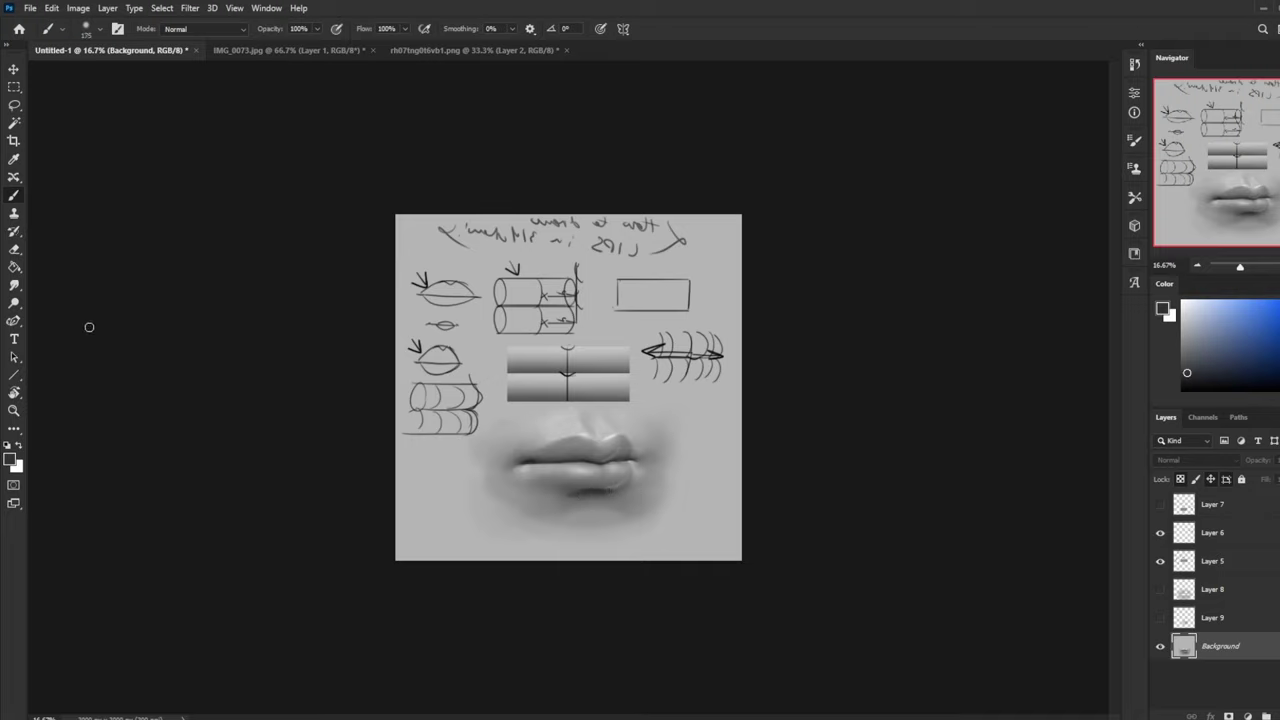
pyautogui.click(15, 285)
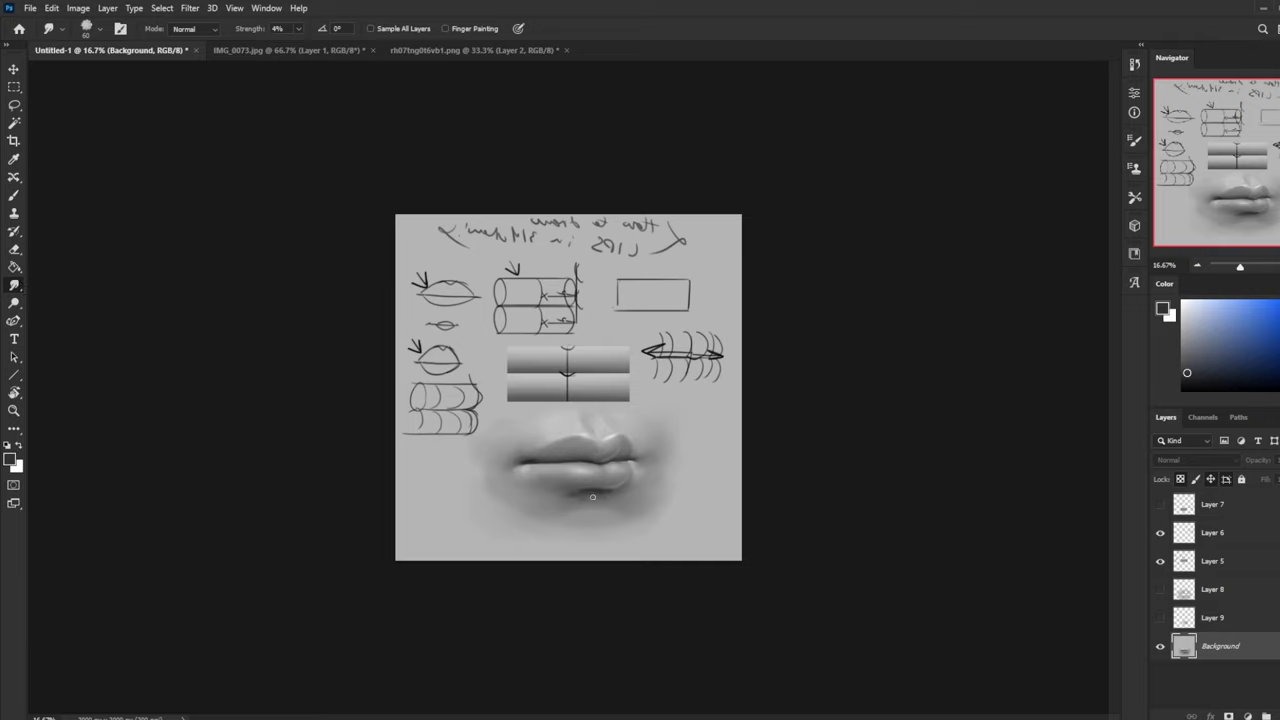
# Step: Sample a mid gray from the lower lip, shade the lip softly with a 500 px brush at 54% opacity, and smudge it
pyautogui.press('b')
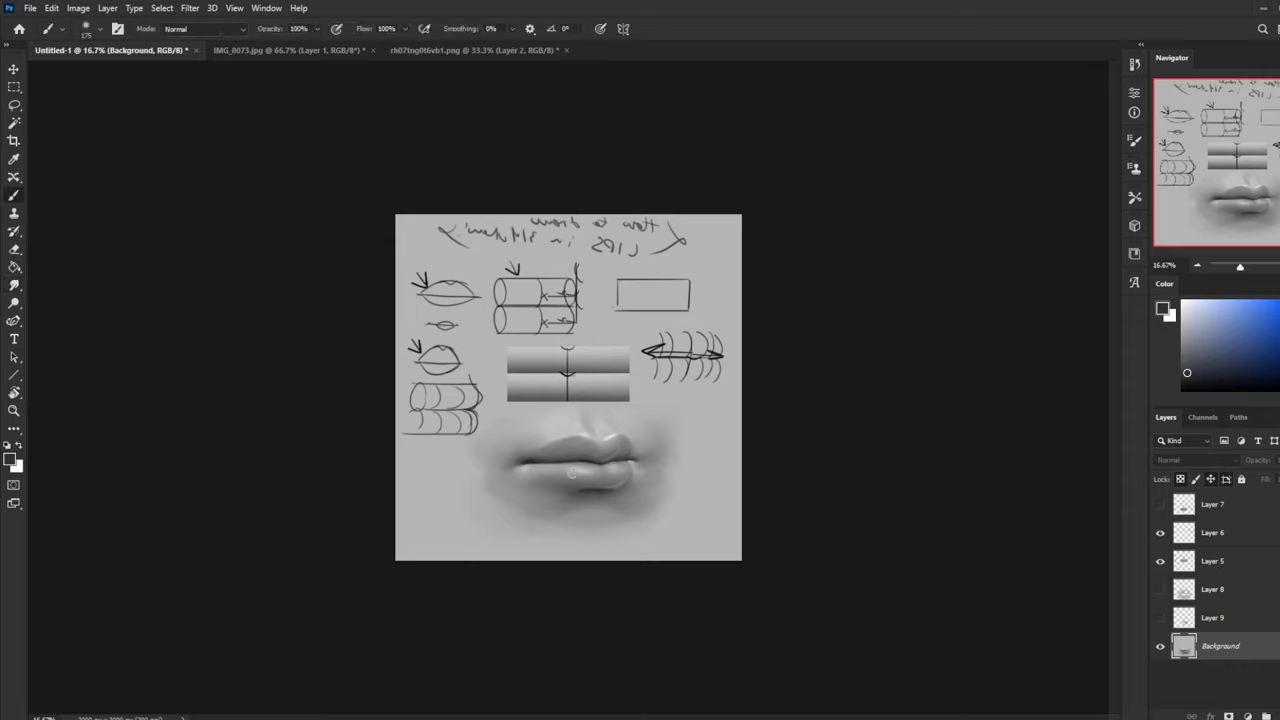
pyautogui.keyDown('alt'); pyautogui.click(566, 468); pyautogui.keyUp('alt')
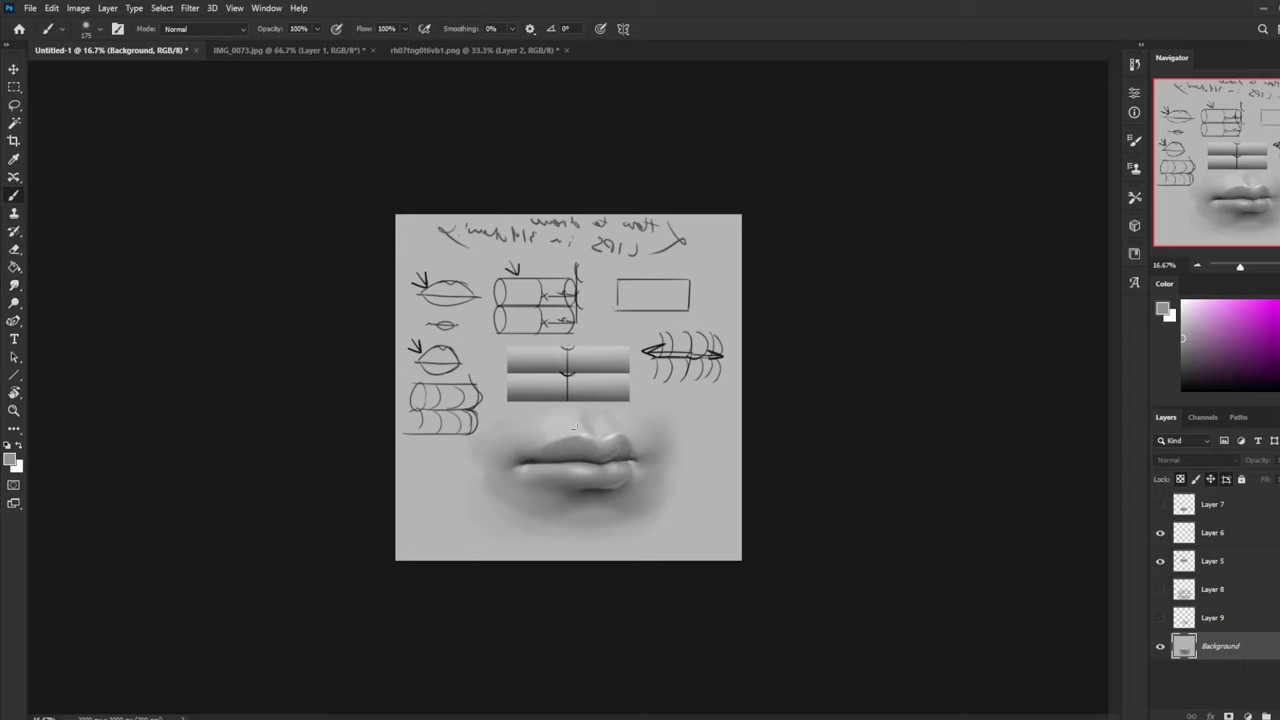
pyautogui.press(']')
pyautogui.press(']')
pyautogui.press(']')
pyautogui.press(']')
pyautogui.moveTo(538, 471); pyautogui.dragTo(653, 485)
pyautogui.click(317, 28)
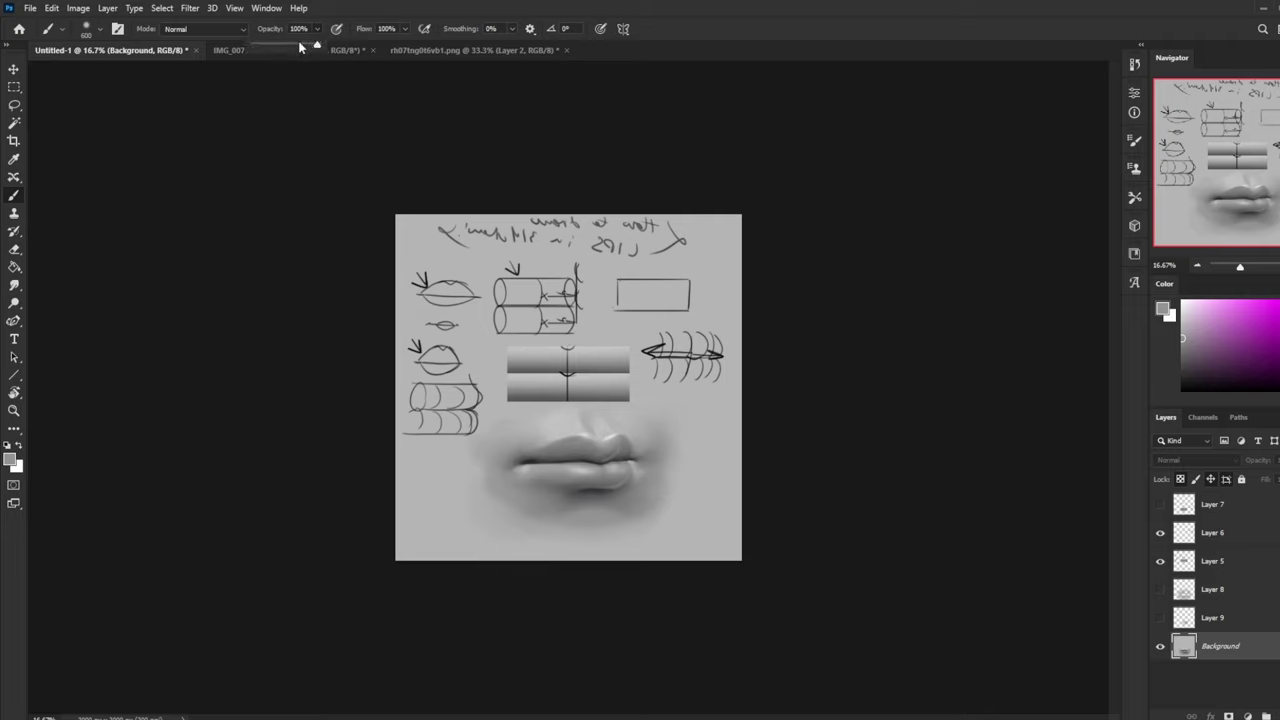
pyautogui.press('[')
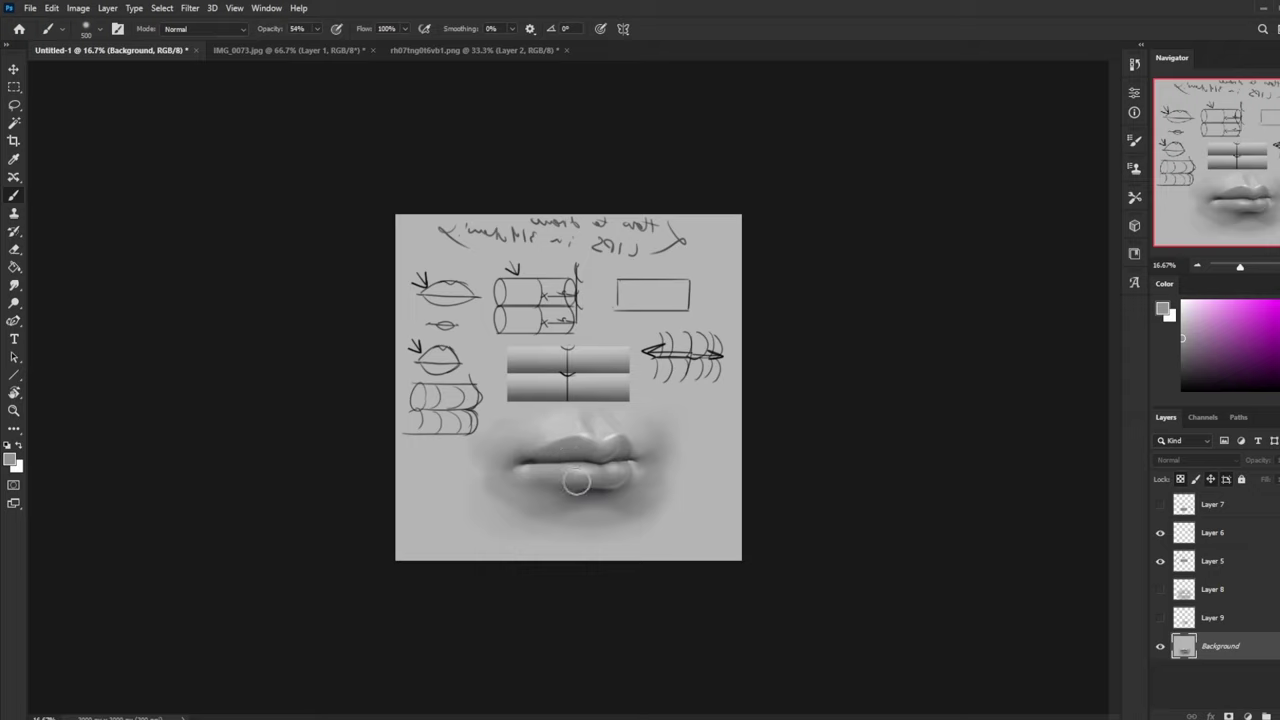
pyautogui.click(16, 285)
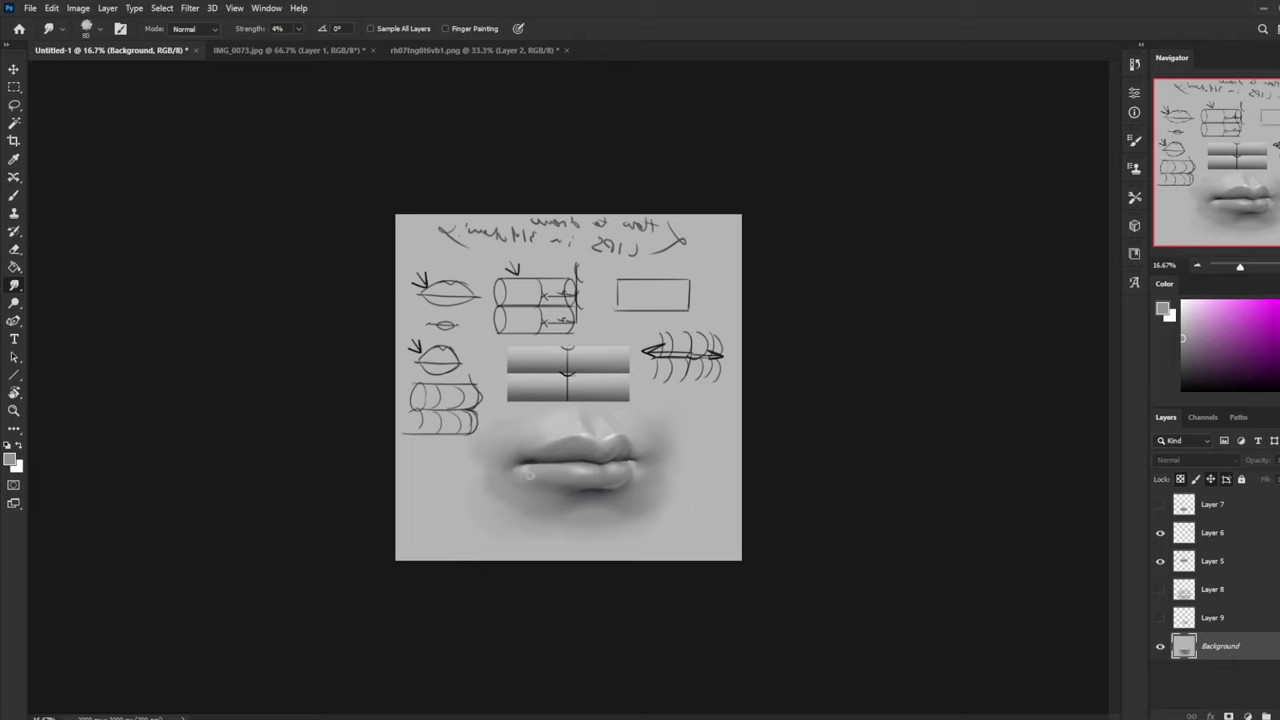
# Step: Sample light gray at the far mouth corner, soften the area below it with a 700 px brush, and smudge the transition
pyautogui.press('b')
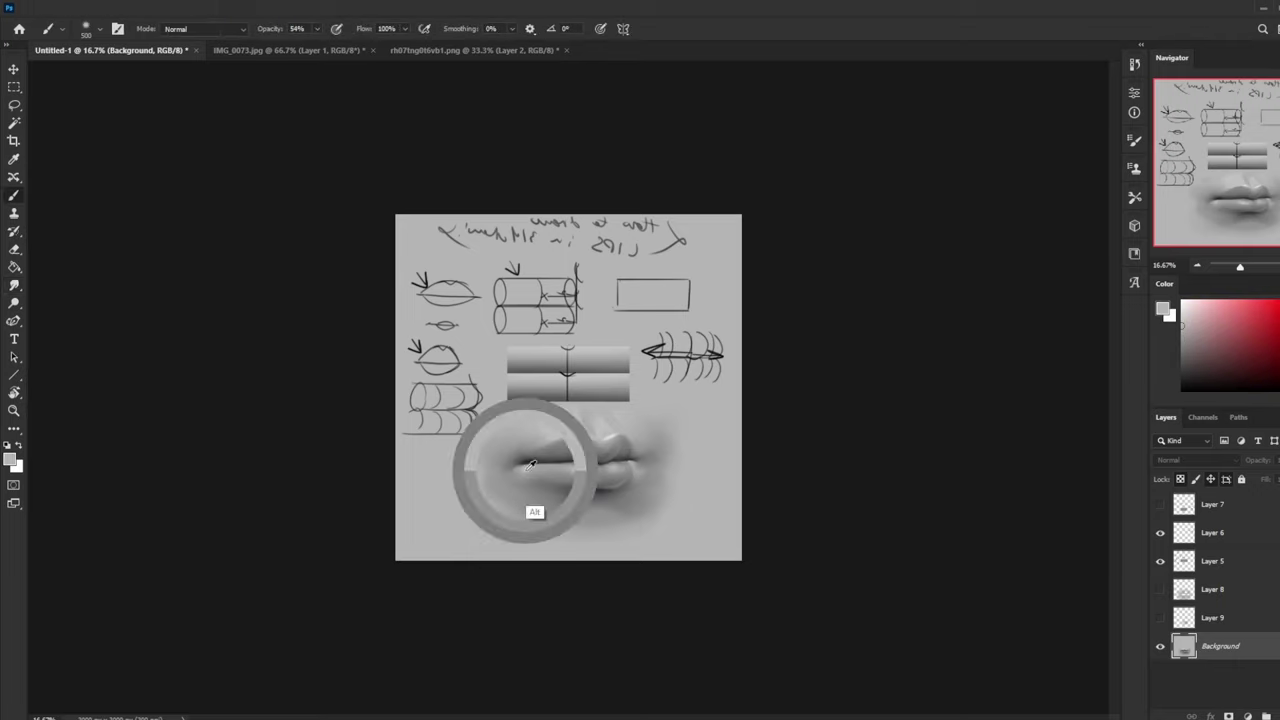
pyautogui.press(']')
pyautogui.press(']')
pyautogui.moveTo(538, 489); pyautogui.dragTo(551, 495)
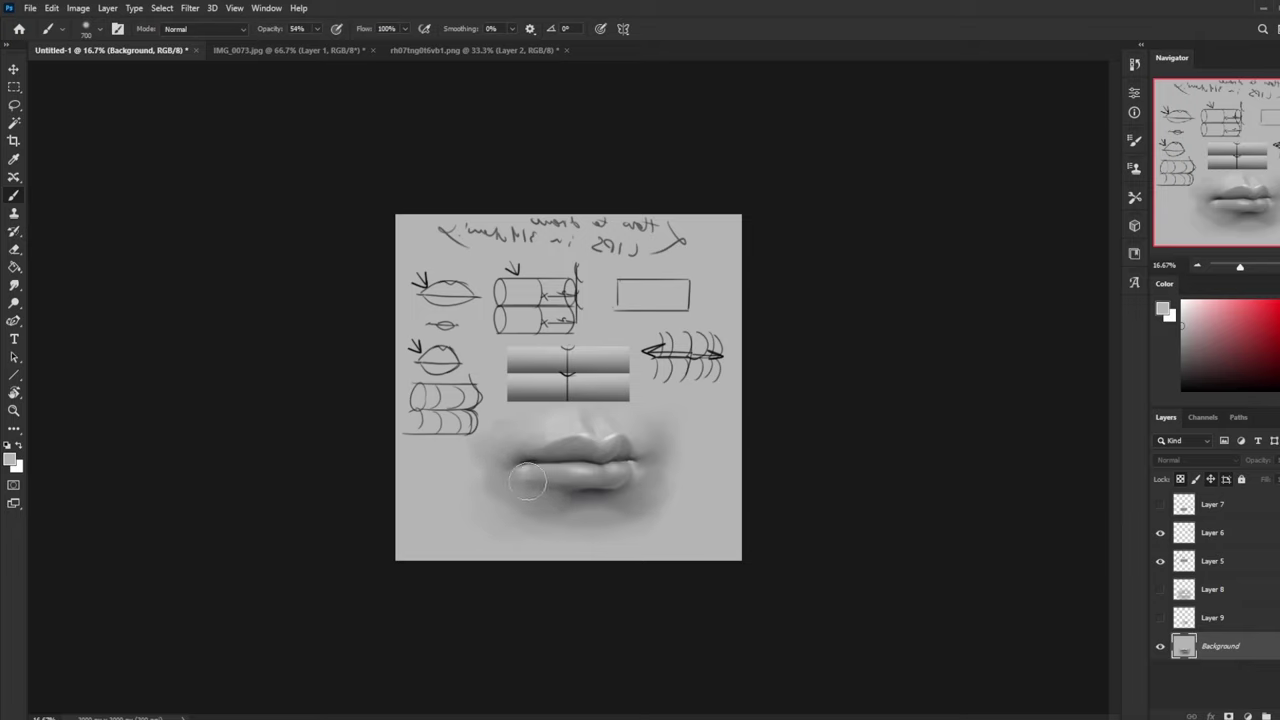
pyautogui.moveTo(536, 489)
pyautogui.mouseDown()
pyautogui.moveTo(554, 503)
pyautogui.moveTo(541, 499)
pyautogui.mouseUp()
pyautogui.click(15, 286)
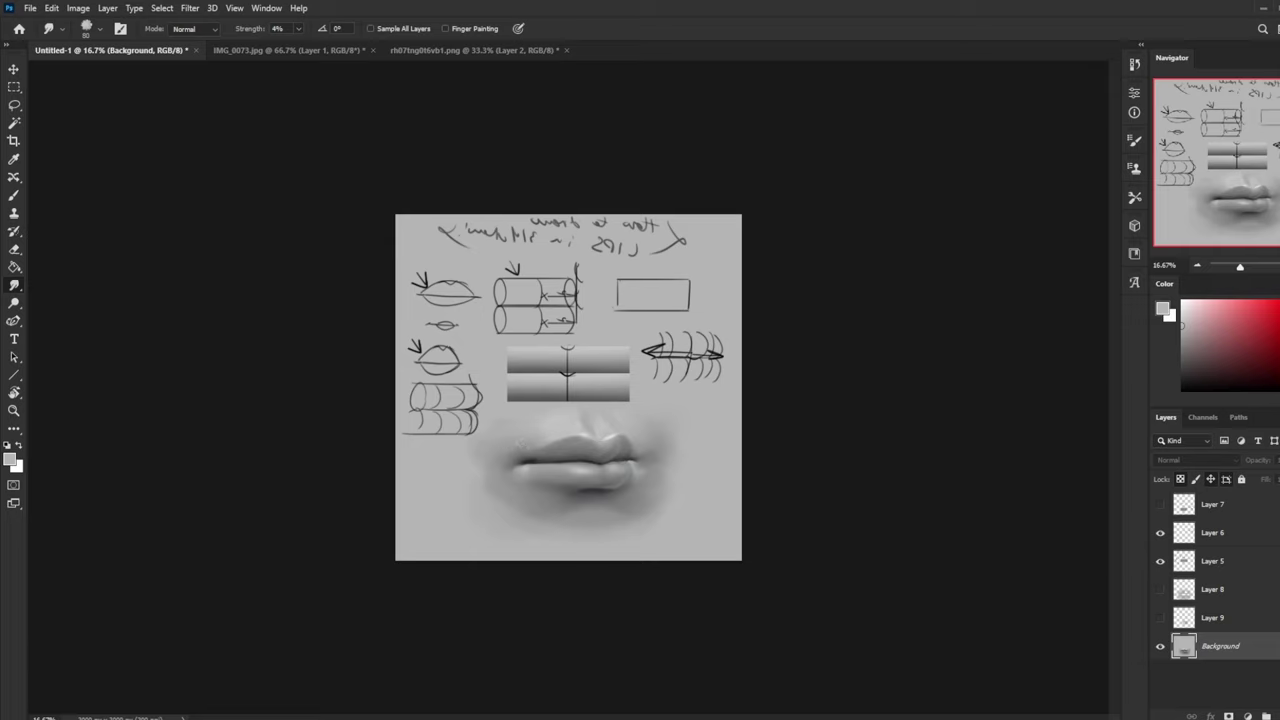
# Step: Refine the lip accents with sampled light grays at 175 px, flip the canvas back, and smudge the result
pyautogui.press('b')
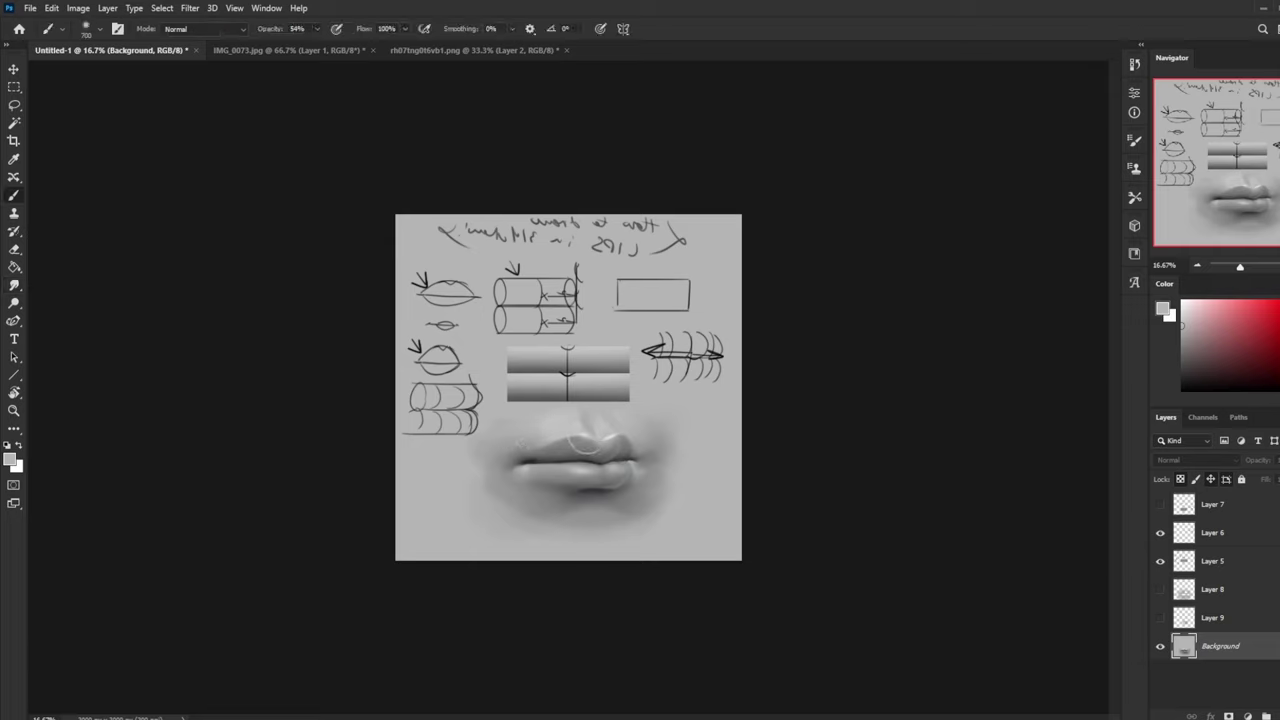
pyautogui.keyDown('alt'); pyautogui.click(584, 463); pyautogui.keyUp('alt')
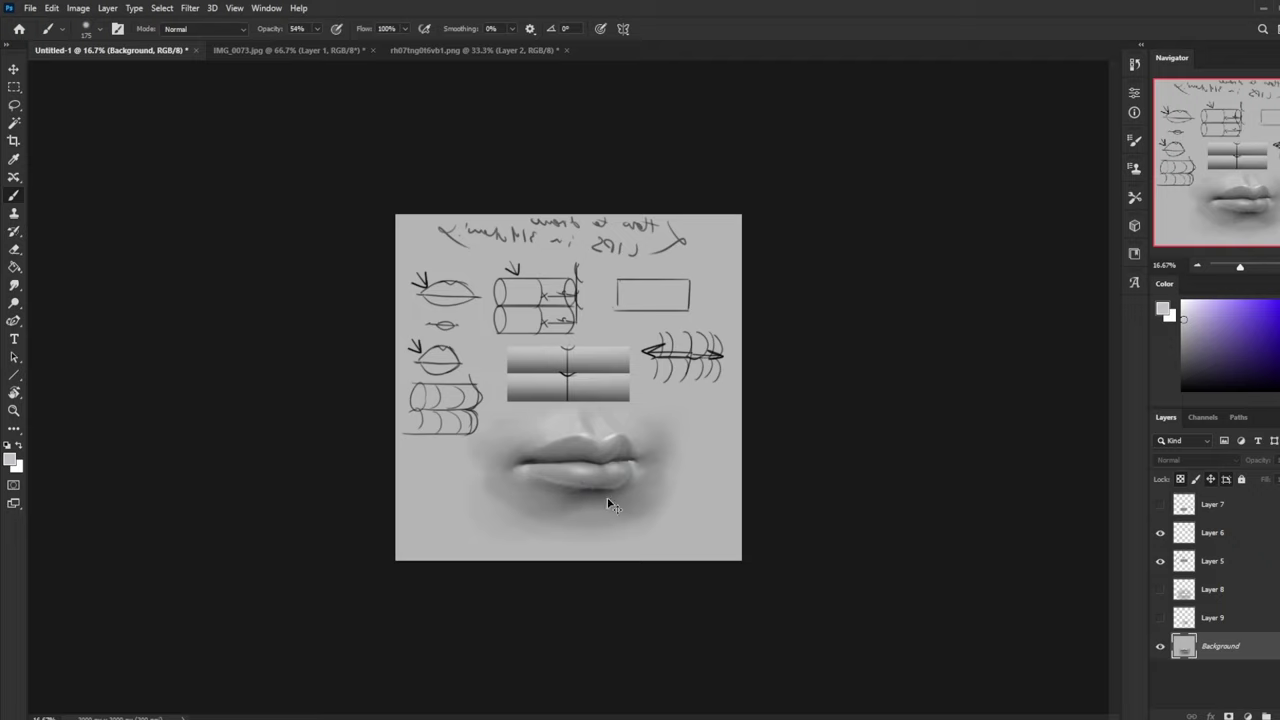
pyautogui.hotkey('ctrl', 'f')
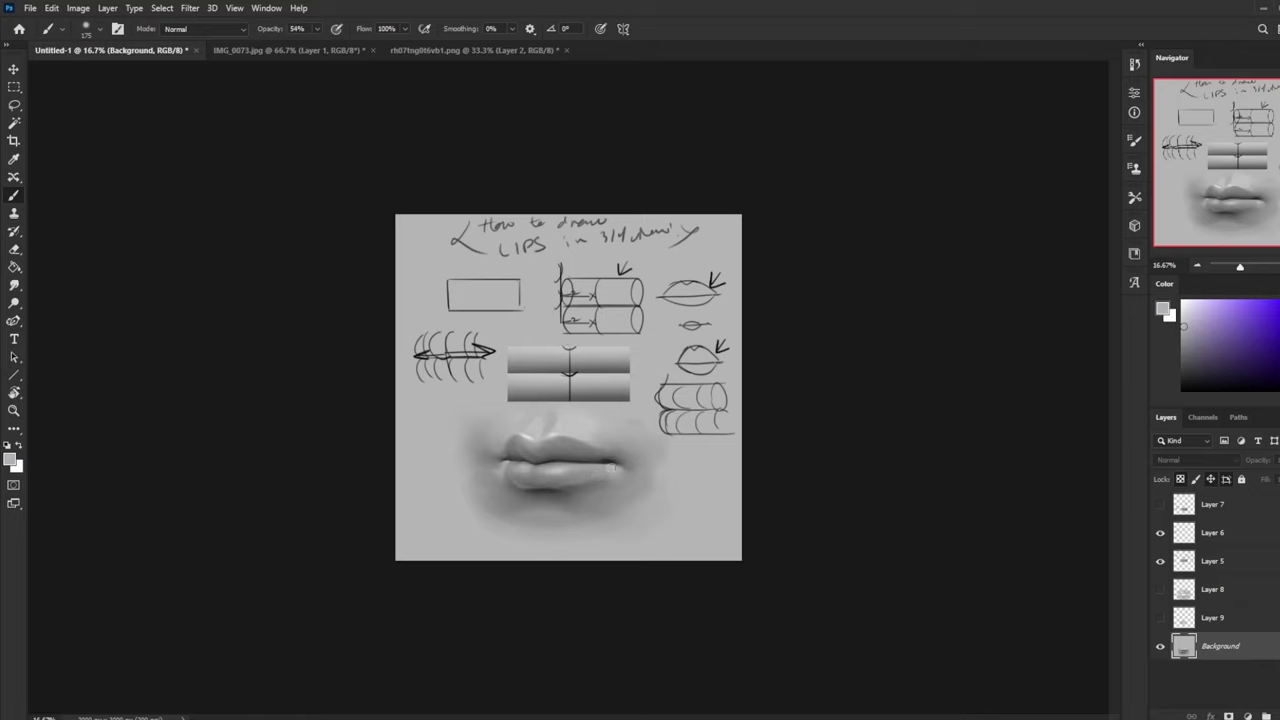
pyautogui.click(15, 285)
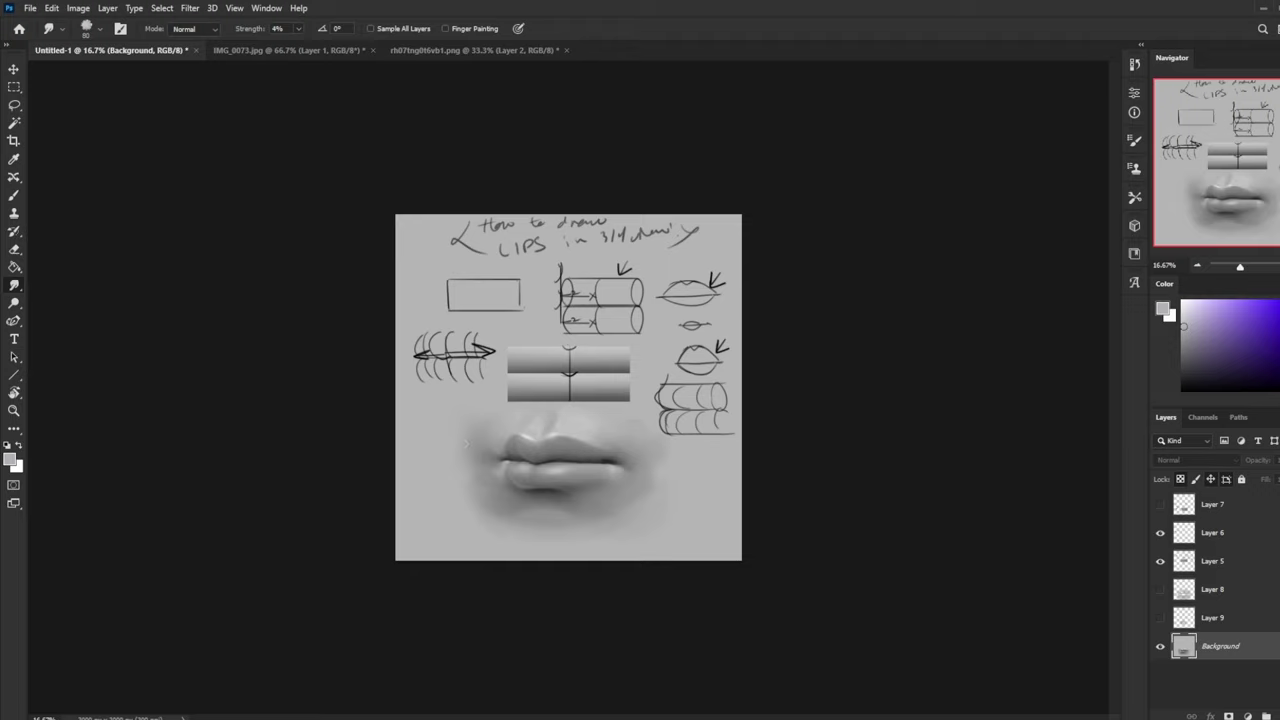
# Step: Sample mid gray near the near mouth corner and retouch that area with a 60 px brush at 100% opacity
pyautogui.press('b')
pyautogui.keyDown('alt'); pyautogui.click(514, 463); pyautogui.keyUp('alt')
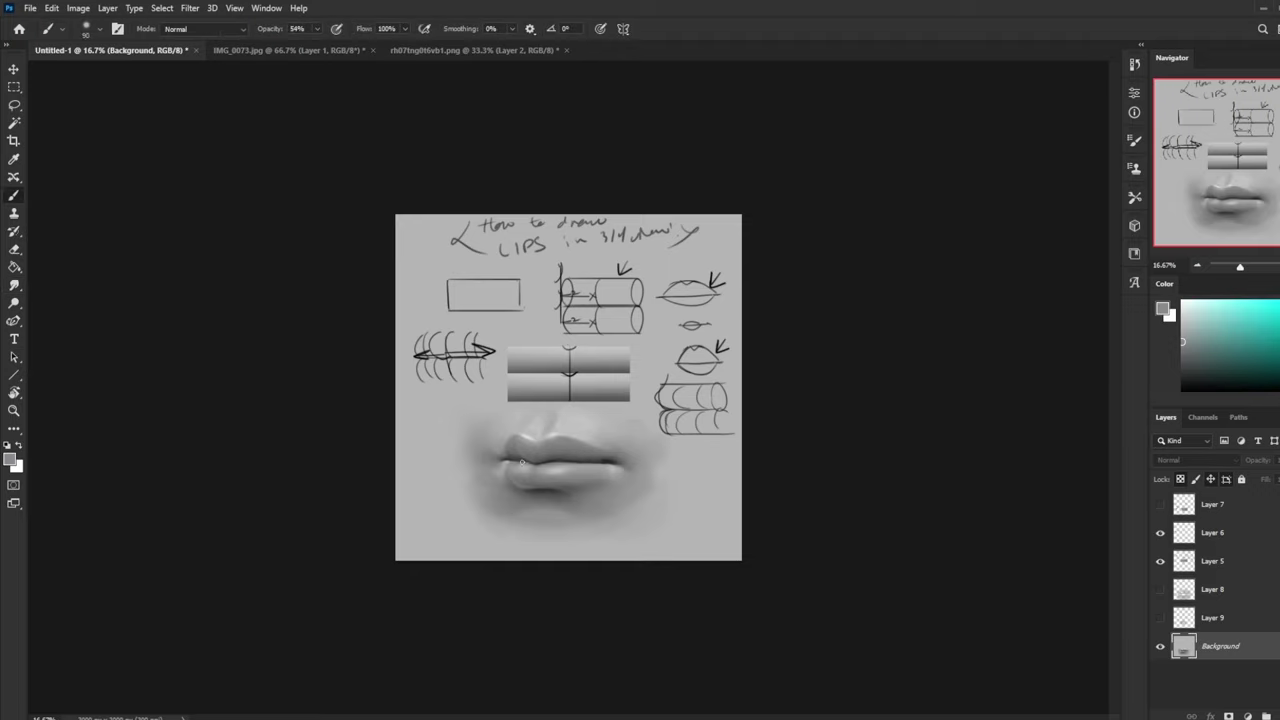
pyautogui.press(']')
pyautogui.press(']')
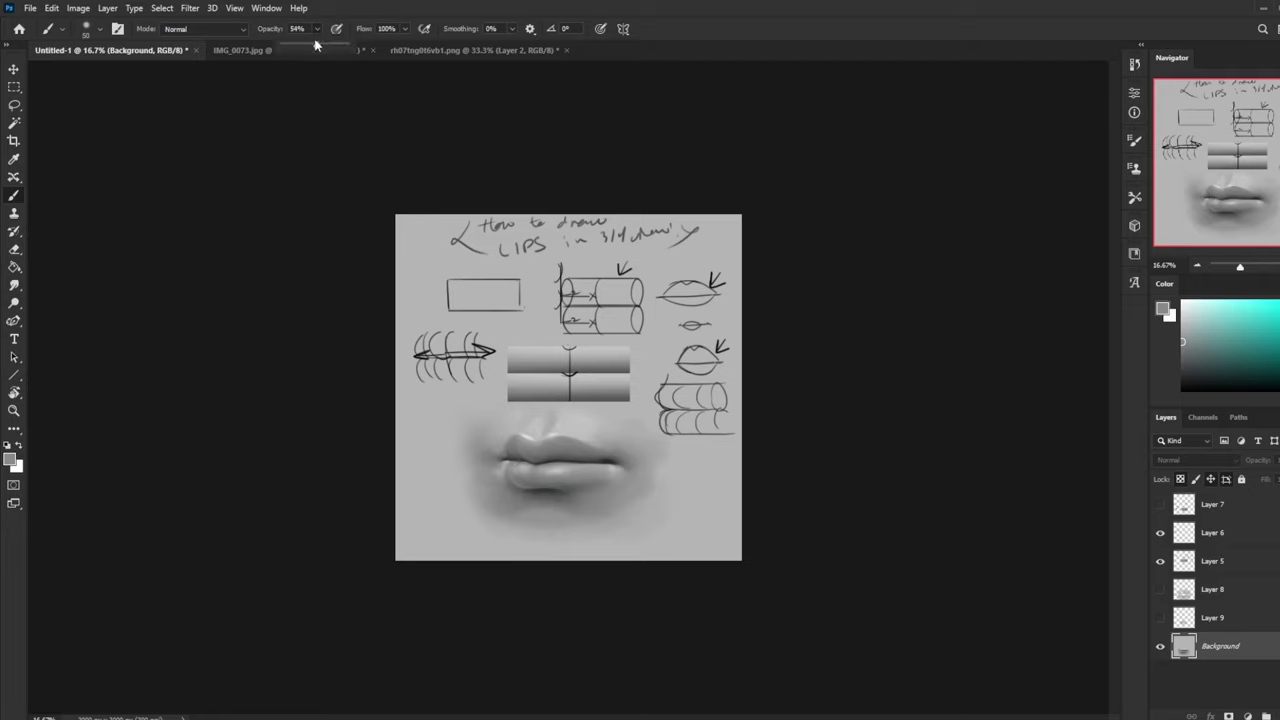
pyautogui.press('0')
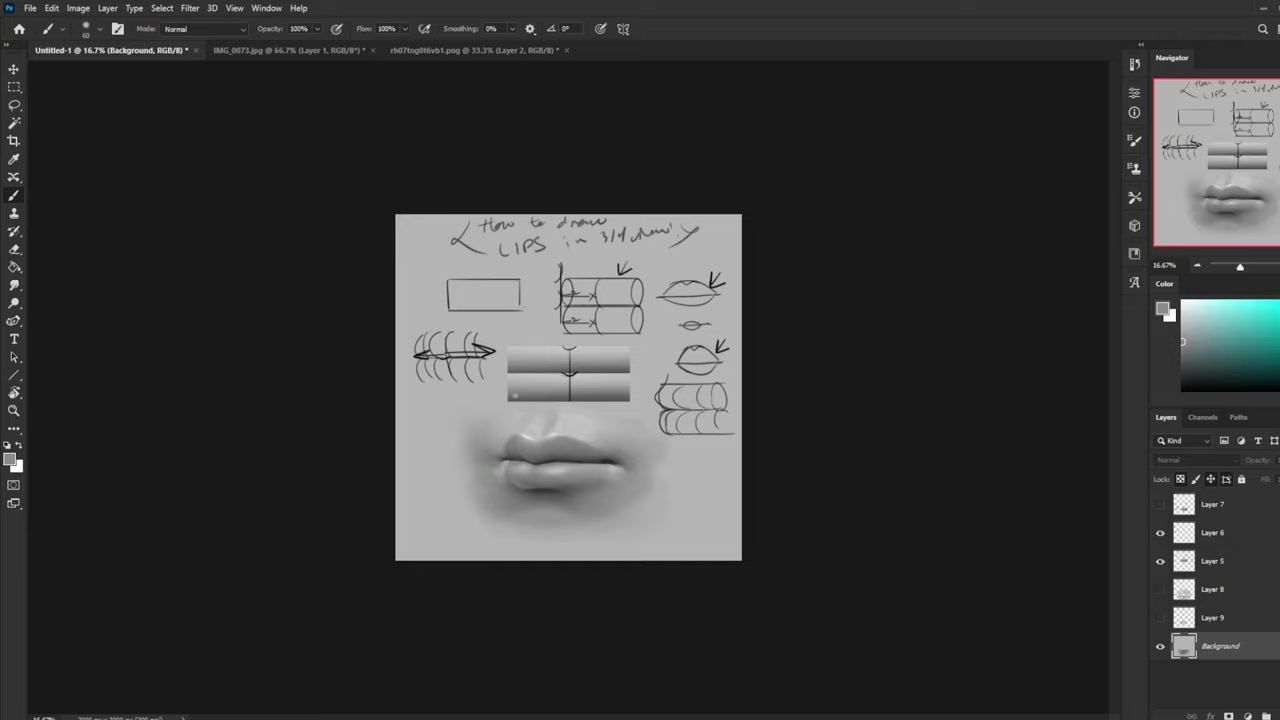
# Step: Sample grays from the lower lip, far corner and mouth line, reinforce the dark accents at 60 px, and smudge them
pyautogui.keyDown('alt'); pyautogui.click(550, 486); pyautogui.keyUp('alt')
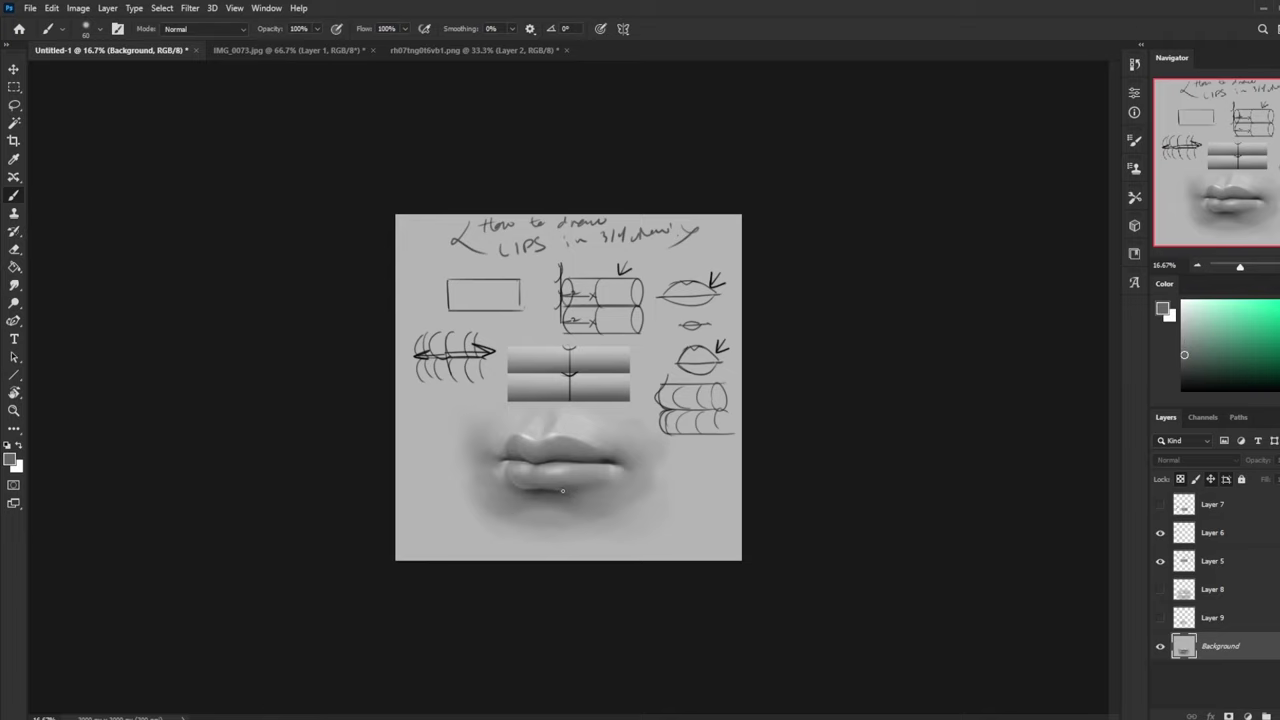
pyautogui.keyDown('alt'); pyautogui.click(526, 475); pyautogui.keyUp('alt')
pyautogui.keyDown('alt'); pyautogui.click(616, 463); pyautogui.keyUp('alt')
pyautogui.keyDown('alt'); pyautogui.click(606, 464); pyautogui.keyUp('alt')
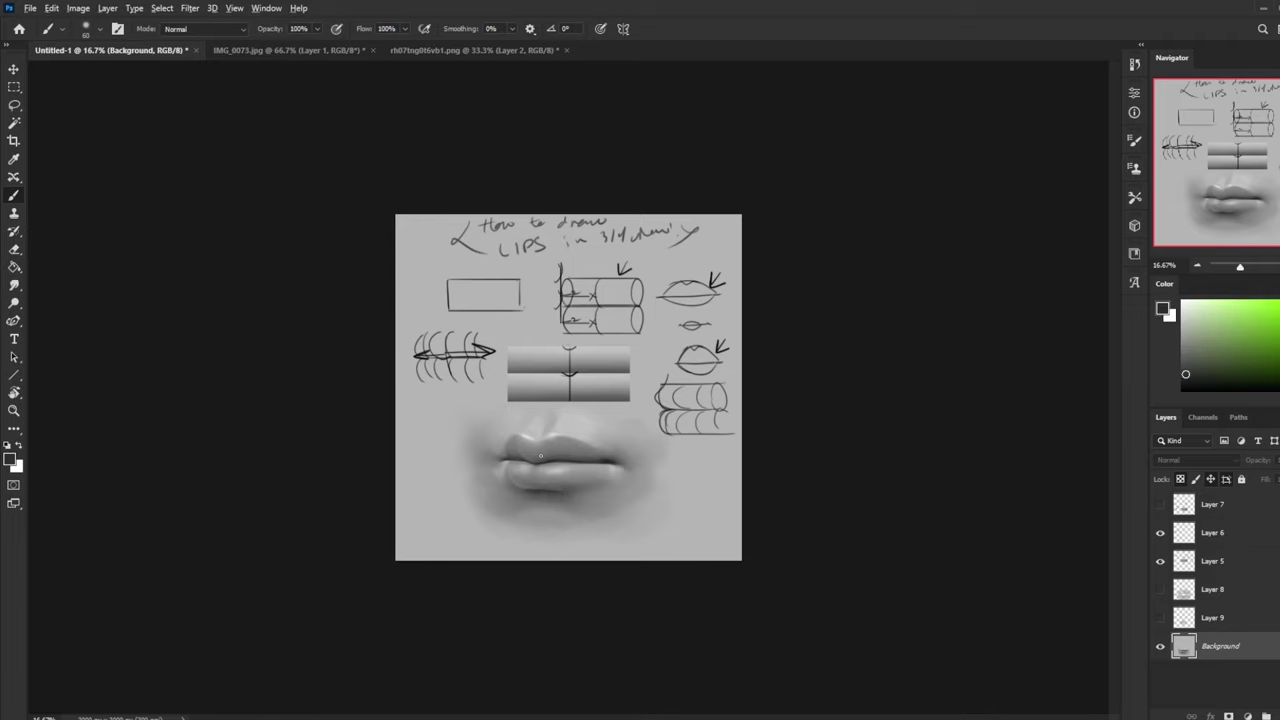
pyautogui.keyDown('alt'); pyautogui.click(513, 459); pyautogui.keyUp('alt')
pyautogui.keyDown('alt'); pyautogui.click(506, 462); pyautogui.keyUp('alt')
pyautogui.click(14, 285)
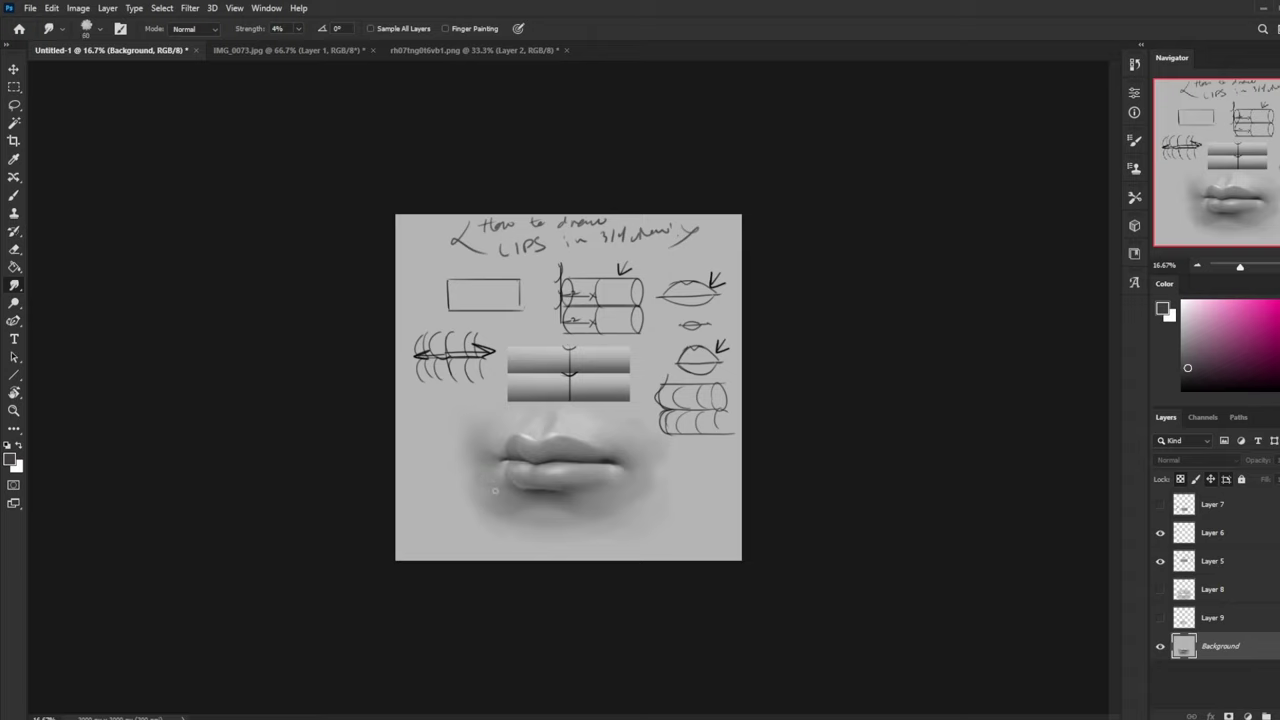
# Step: Brighten the lip highlights with sampled light grays, flipping the canvas horizontally and enlarging the soft brush to 150 px
pyautogui.press('b')
pyautogui.keyDown('alt'); pyautogui.click(507, 465); pyautogui.keyUp('alt')
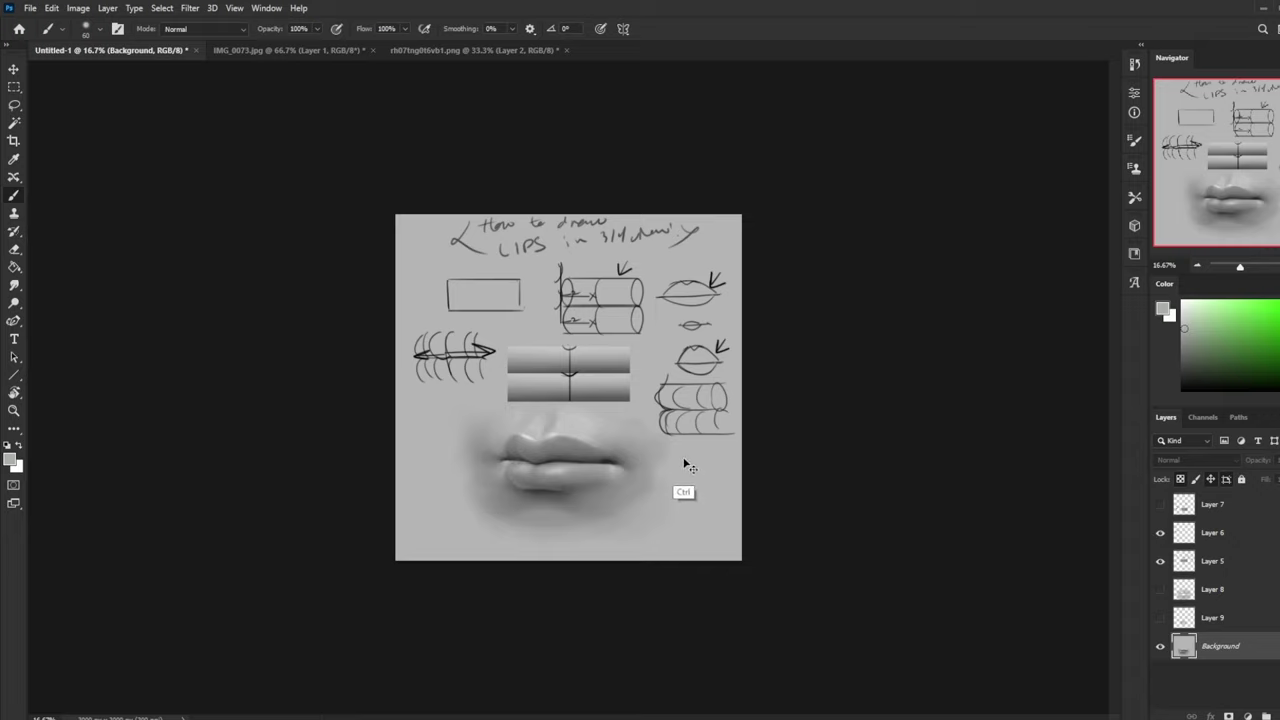
pyautogui.hotkey('ctrl', 'h')
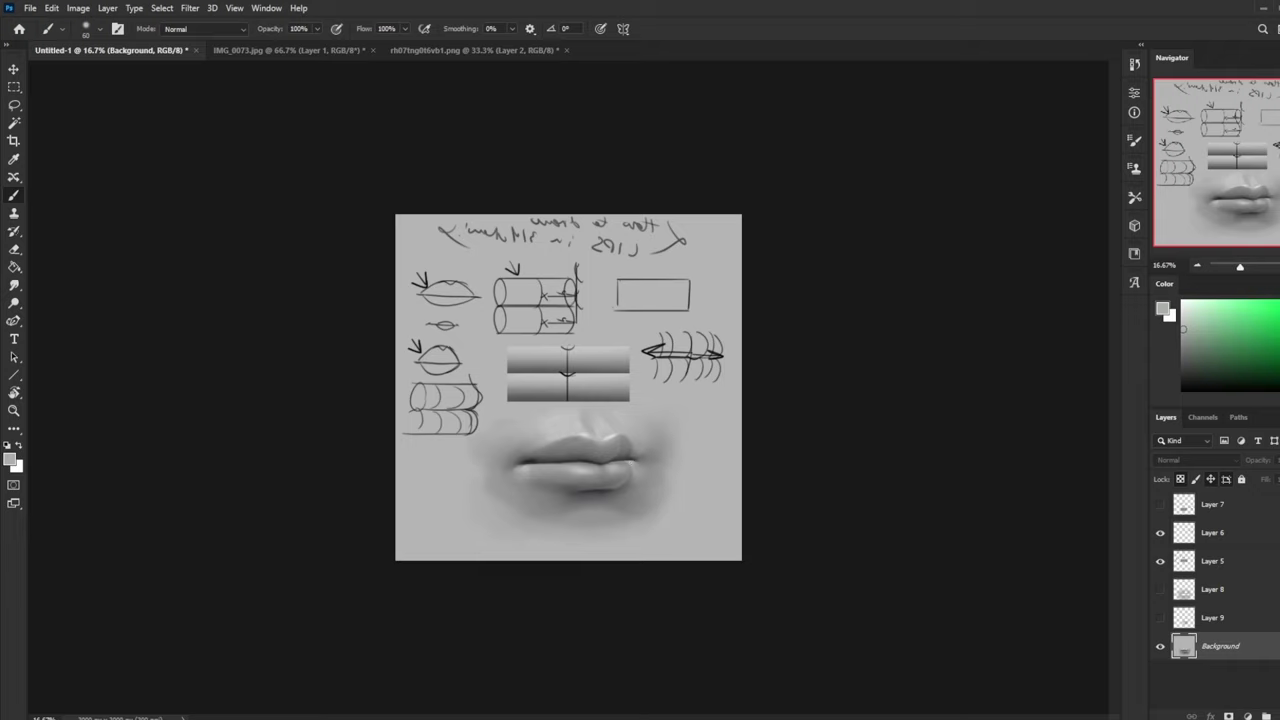
pyautogui.keyDown('alt'); pyautogui.click(526, 467); pyautogui.keyUp('alt')
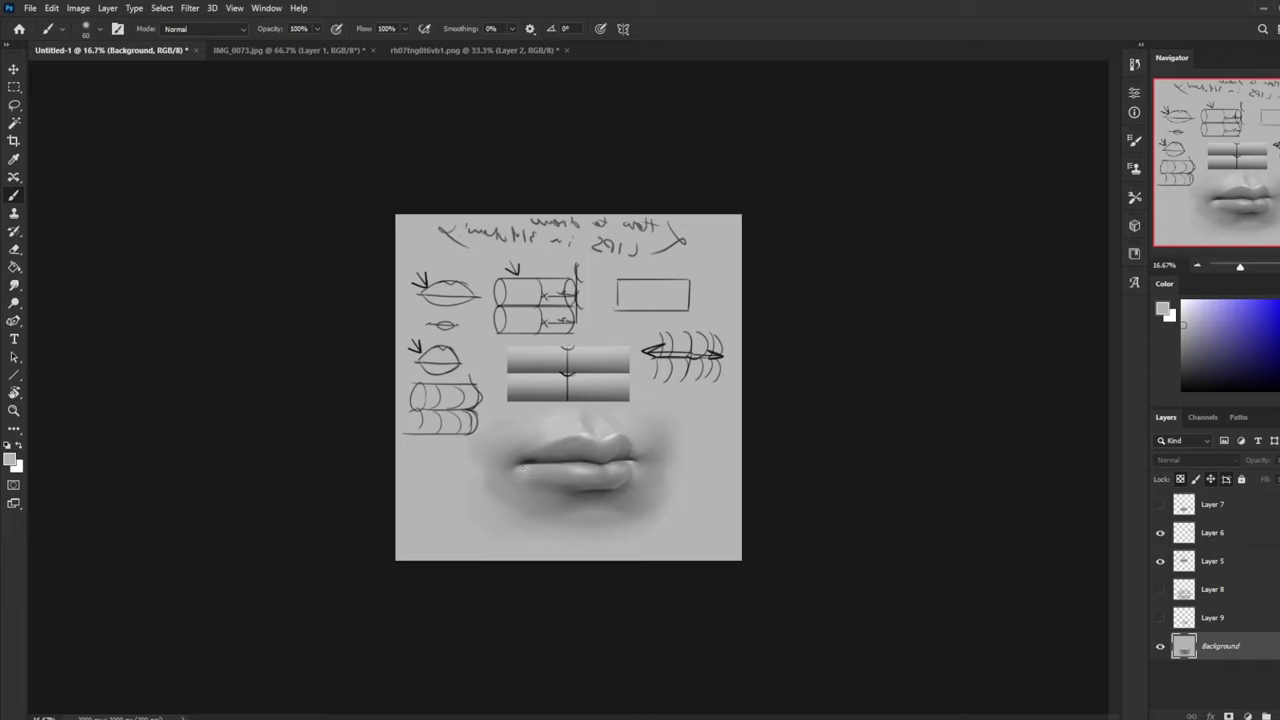
pyautogui.keyDown('alt'); pyautogui.keyDown('shift'); pyautogui.rightClick(587, 470); pyautogui.keyUp('shift'); pyautogui.keyUp('alt')
pyautogui.keyDown('alt'); pyautogui.keyDown('shift'); pyautogui.rightClick(671, 436); pyautogui.keyUp('shift'); pyautogui.keyUp('alt')
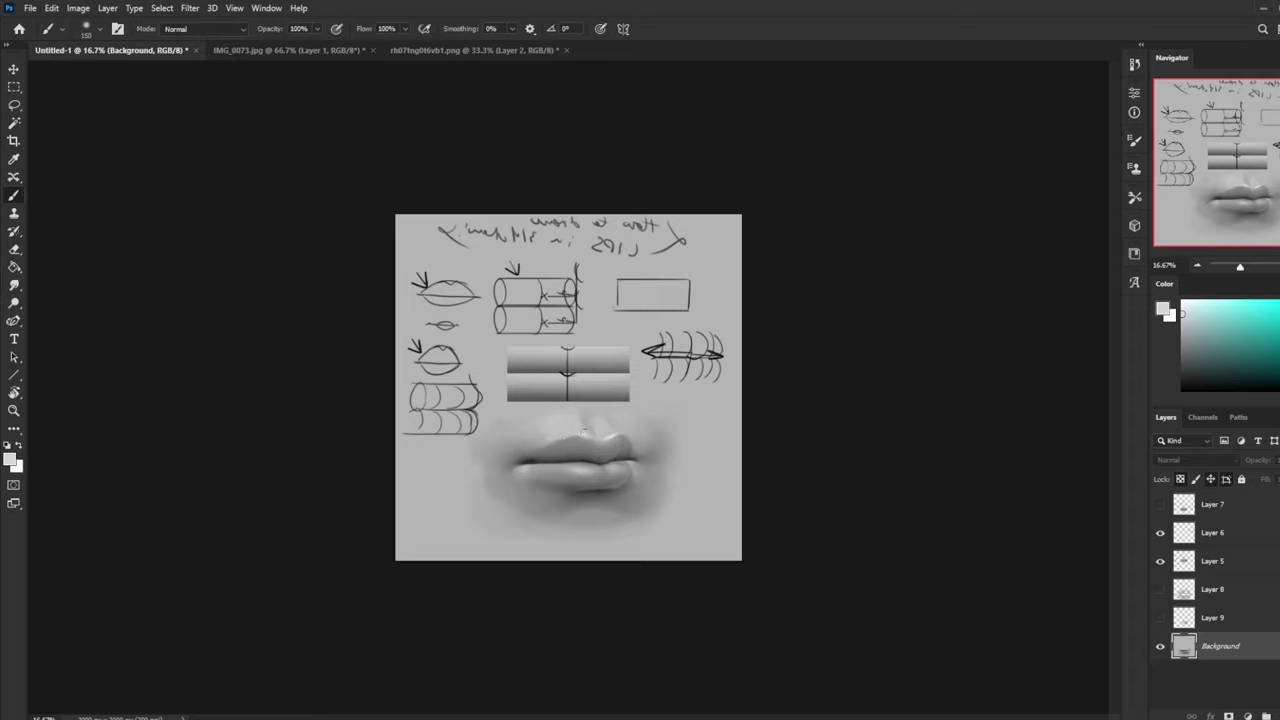
# Step: Reduce the brush size, sample mid grays from the upper lip, and touch up its shading
pyautogui.press('[')
pyautogui.keyDown('alt'); pyautogui.click(582, 452); pyautogui.keyUp('alt')
pyautogui.keyDown('alt'); pyautogui.click(570, 456); pyautogui.keyUp('alt')
# Step: Enlarge the Smudge brush to 150 px, blend the lips at 4% strength, and flip the canvas horizontally to check the form
pyautogui.click(14, 286)
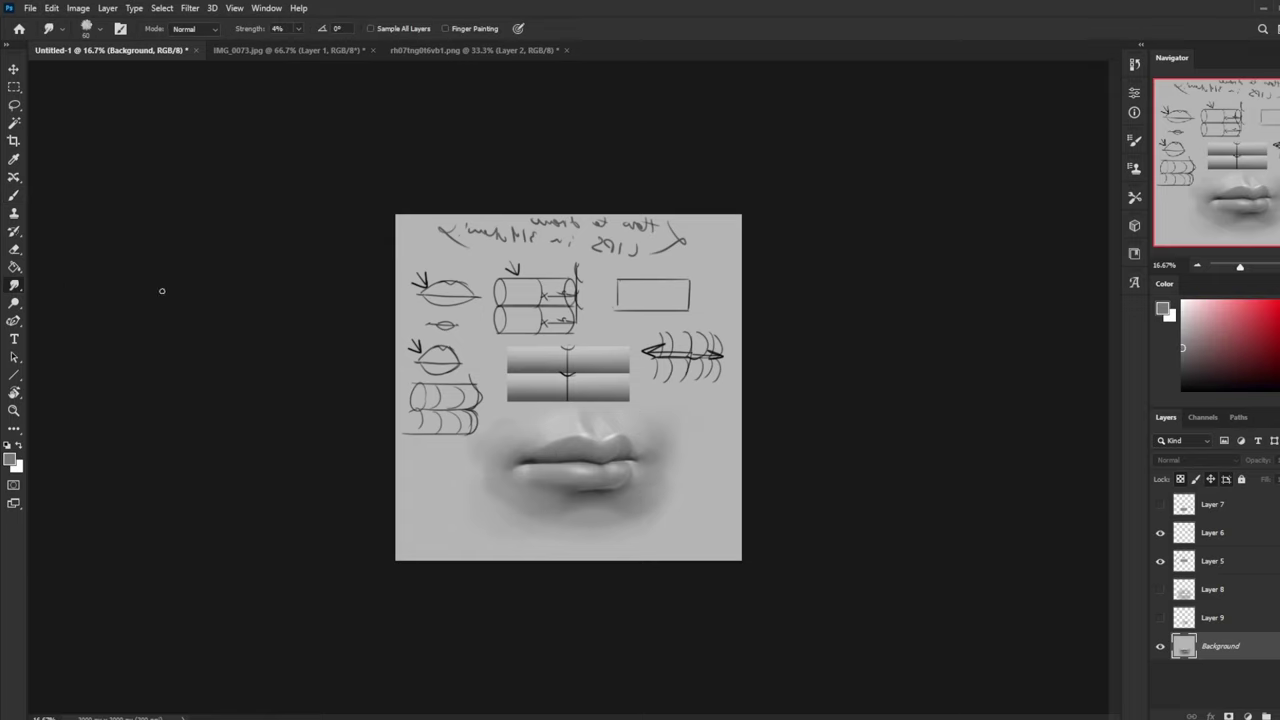
pyautogui.press(']')
pyautogui.press(']')
pyautogui.press(']')
pyautogui.press(']')
pyautogui.press(']')
pyautogui.press('ctrl')
pyautogui.hotkey('ctrl', '+')
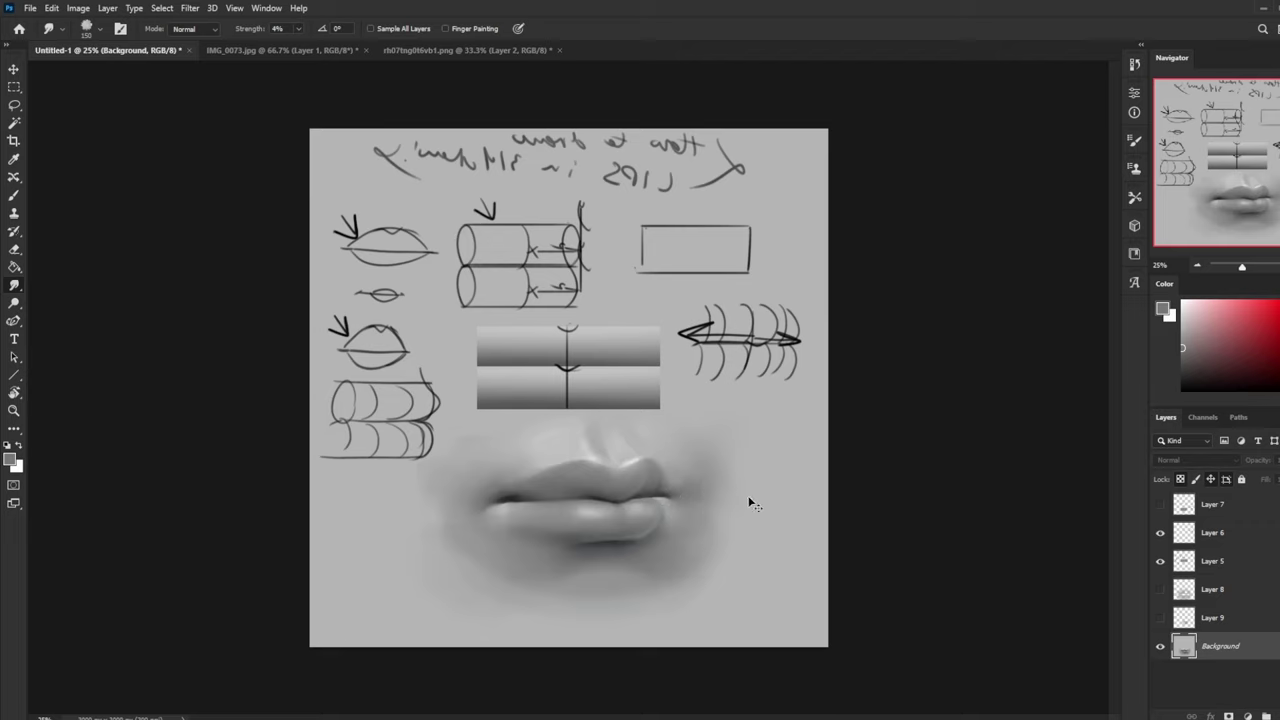
pyautogui.hotkey('ctrl', 'shift', 'h')
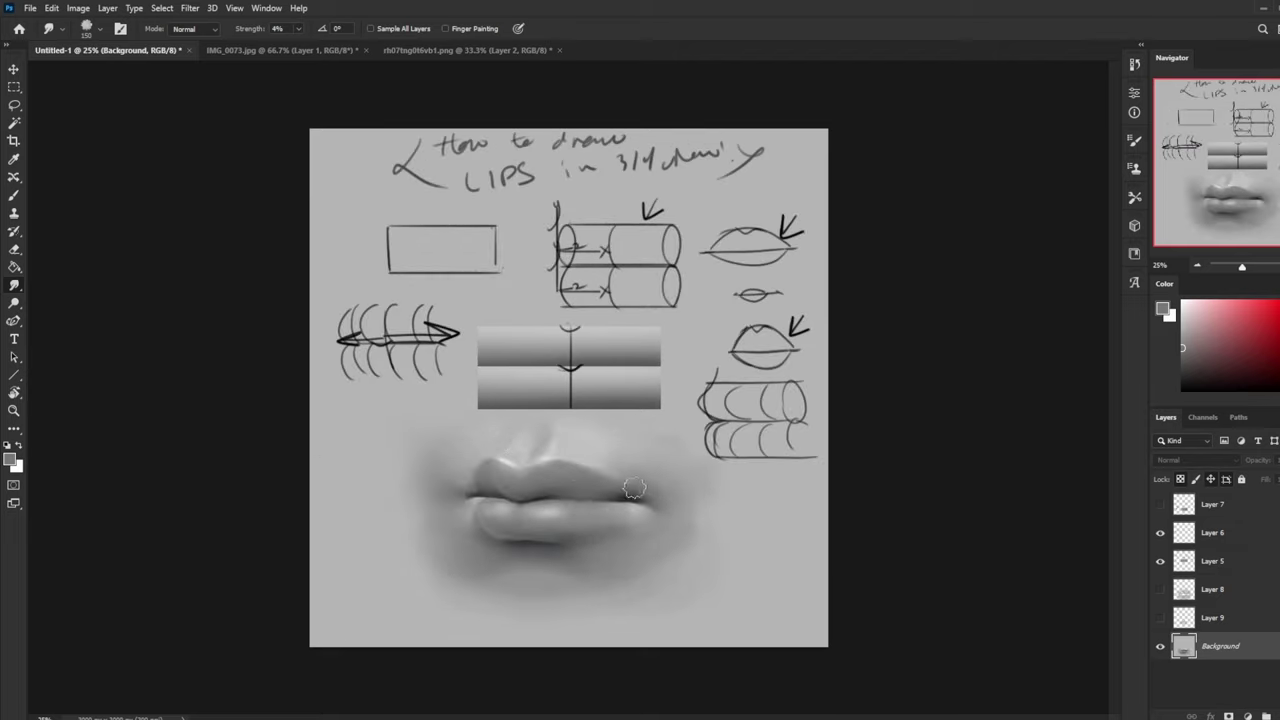
pyautogui.press('h')
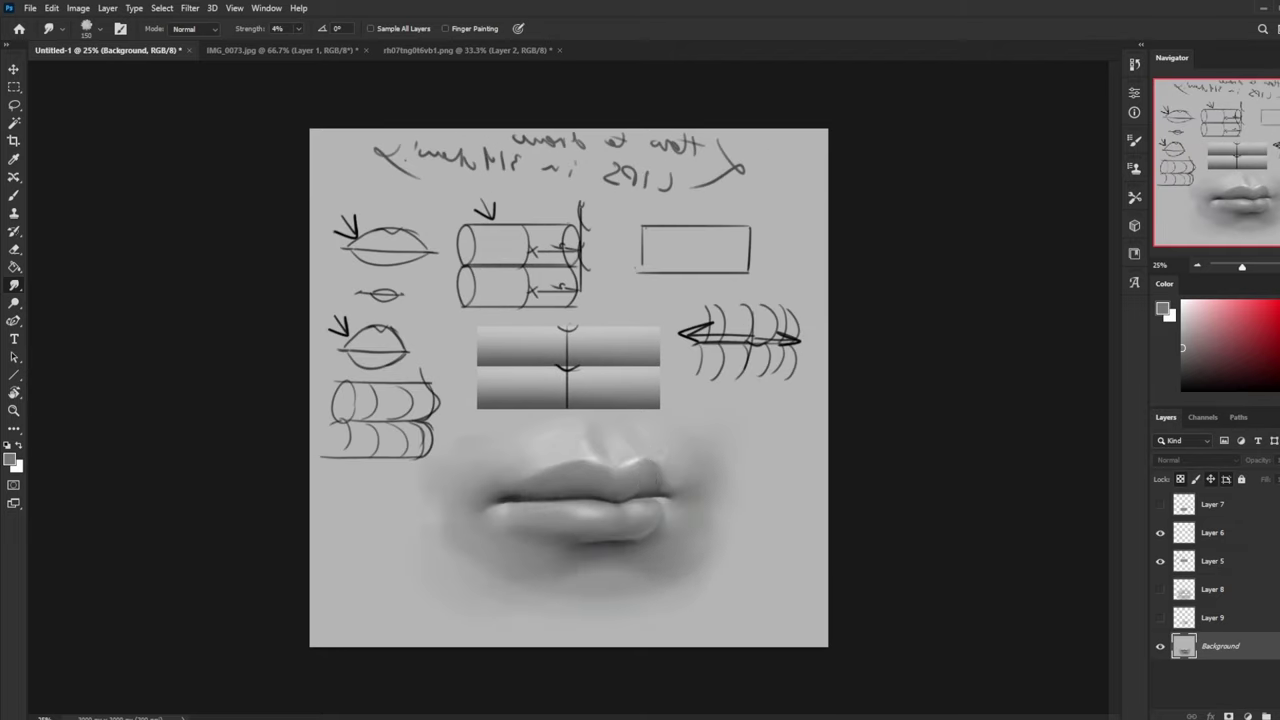
# Step: Flip the canvas back, sample a dark gray from the lips, and darken the upper lip's shorter side with the brush at 58% opacity
pyautogui.press('h')
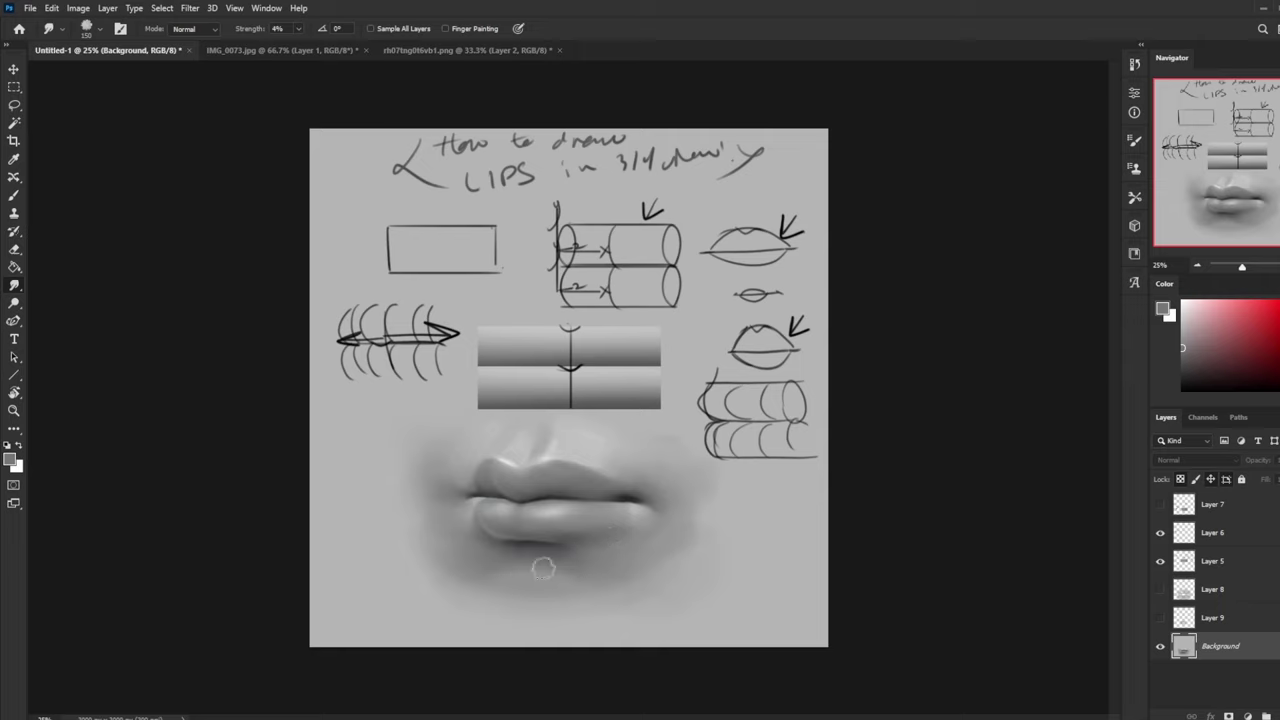
pyautogui.press('b')
pyautogui.keyDown('alt'); pyautogui.click(622, 530); pyautogui.keyUp('alt')
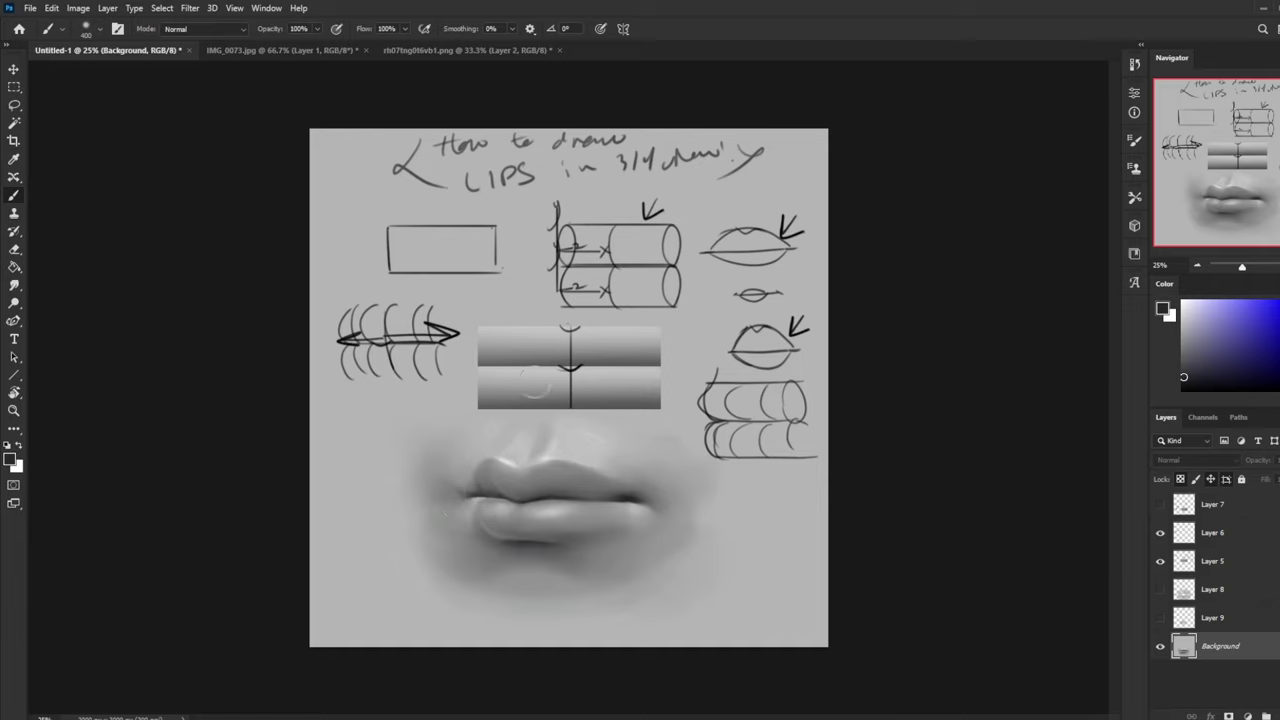
pyautogui.click(317, 29)
pyautogui.moveTo(319, 45); pyautogui.dragTo(290, 45)
pyautogui.click(508, 492)
# Step: Reduce the Smudge brush to 50 px and blend the new dark shading on the upper lip at 4% strength
pyautogui.click(14, 285)
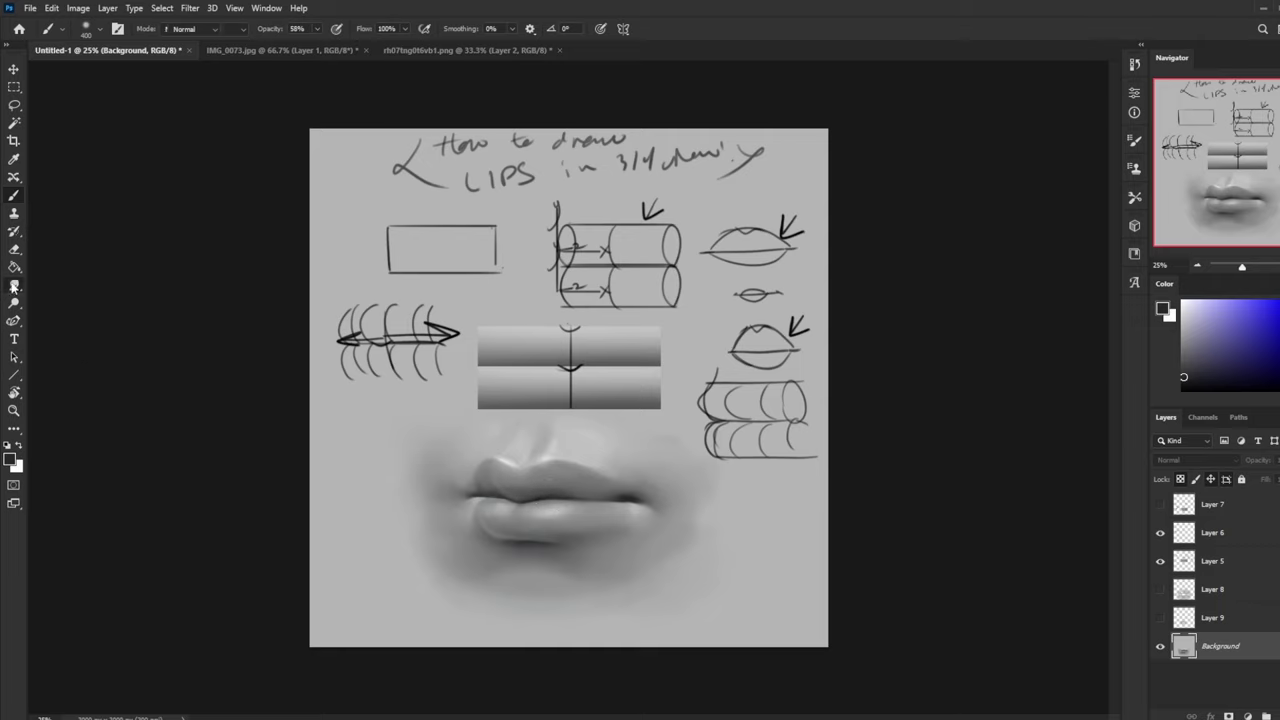
pyautogui.press('[')
pyautogui.press('[')
pyautogui.press('[')
pyautogui.press('[')
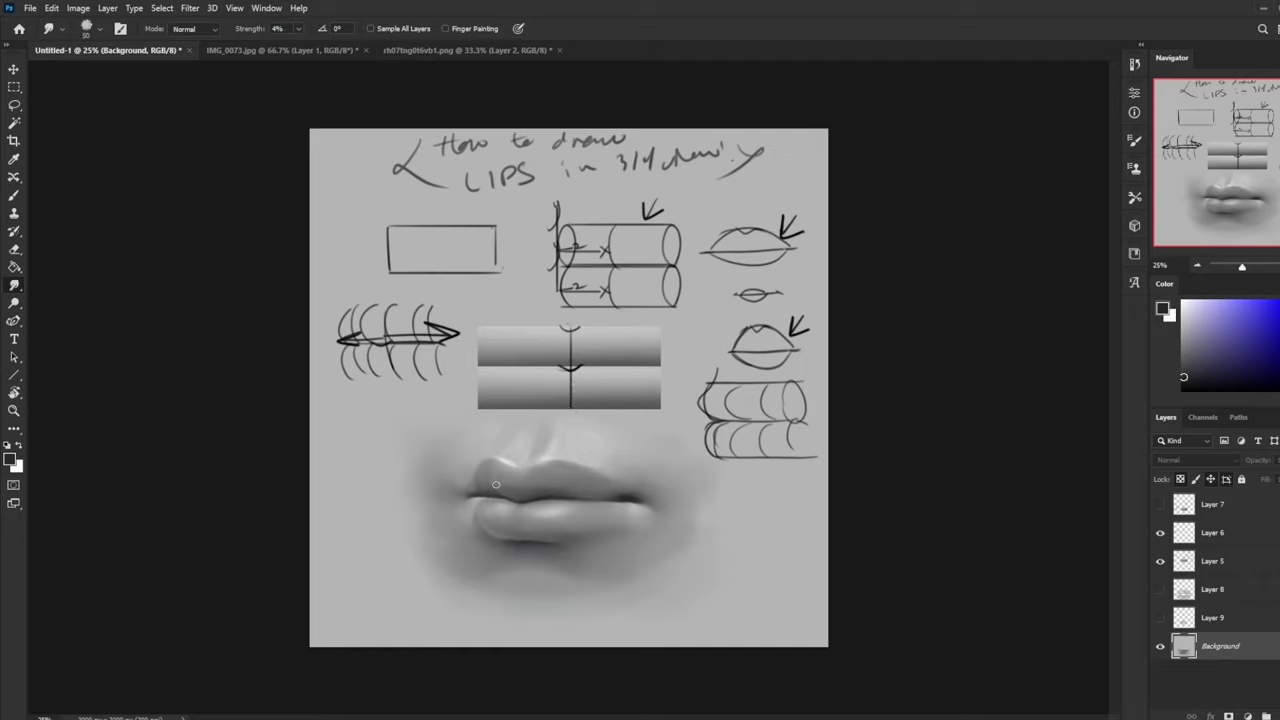
# Step: Try to darken the lower lip's underside with the soft brush at 58% opacity, and undo the strokes
pyautogui.press('b')
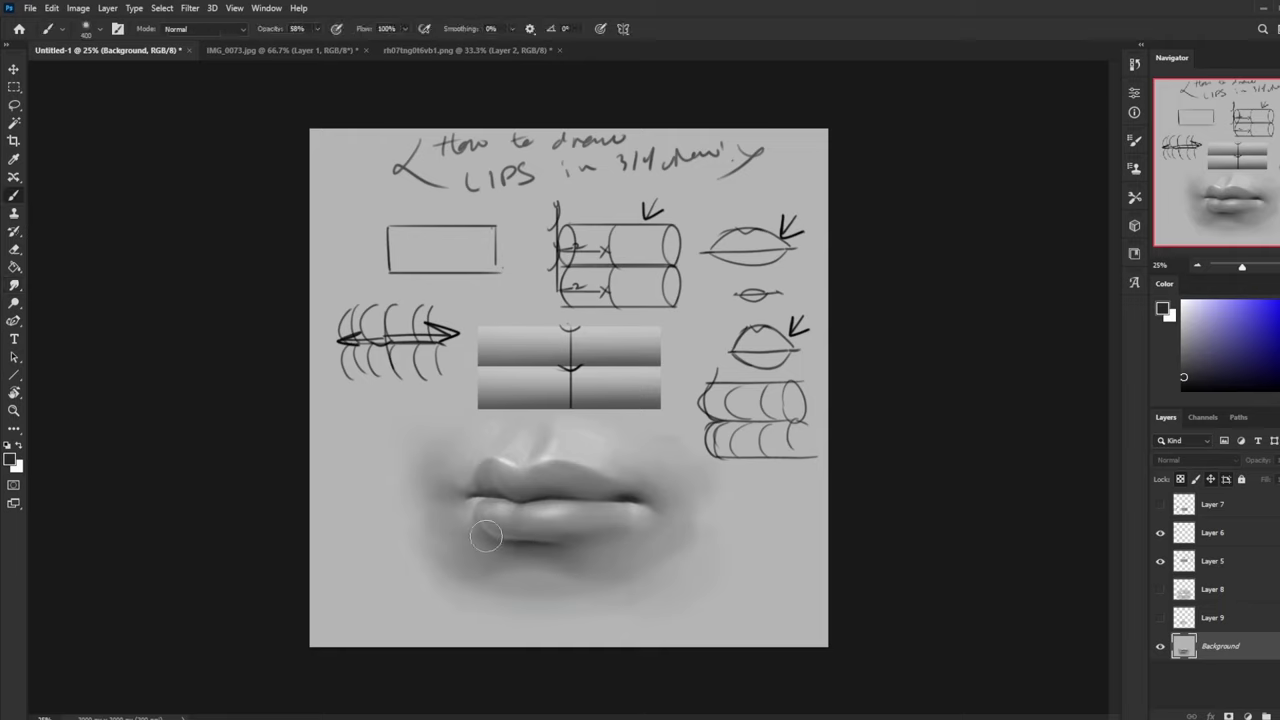
pyautogui.hotkey('ctrl', 'z')
pyautogui.moveTo(530, 545); pyautogui.dragTo(598, 541)
pyautogui.hotkey('ctrl', 'z')
# Step: Sample a dark gray from the long side's mouth corner, deepen the opposite corner with it, and flip the canvas horizontally
pyautogui.press('alt')
pyautogui.keyDown('alt'); pyautogui.click(634, 490); pyautogui.keyUp('alt')
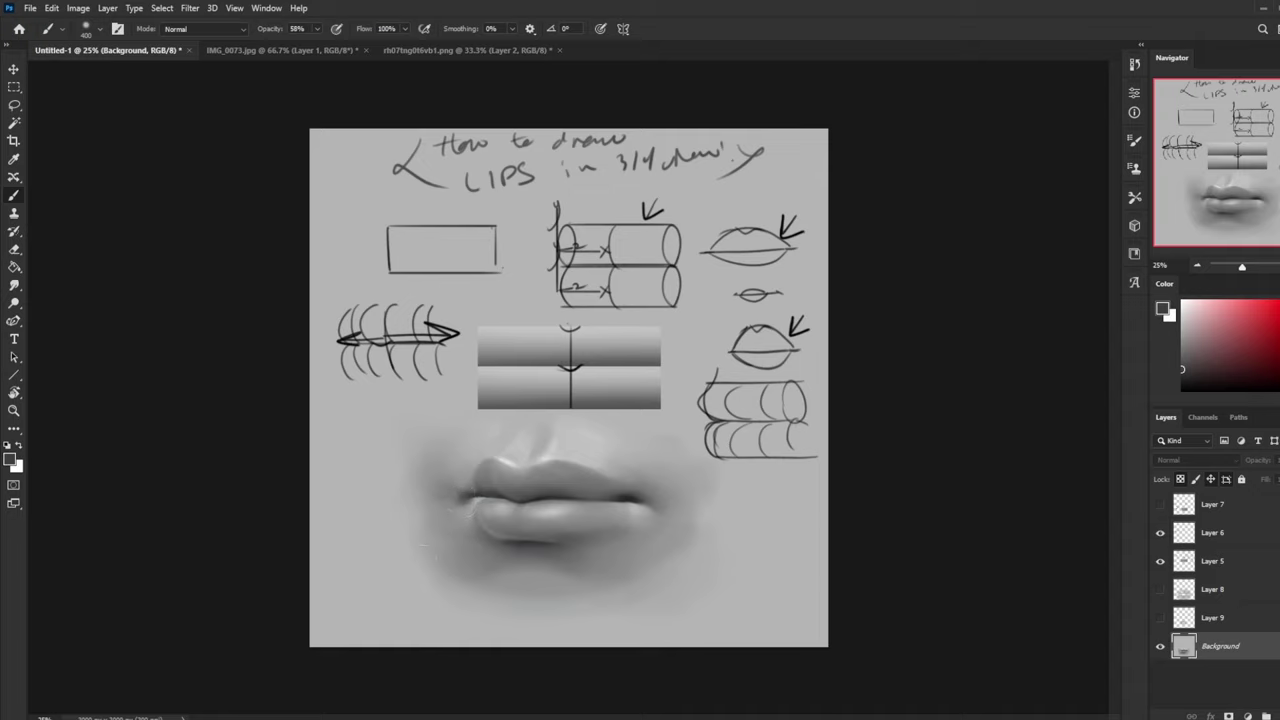
pyautogui.press('alt')
pyautogui.moveTo(471, 496); pyautogui.dragTo(459, 500)
pyautogui.hotkey('ctrl', 'f')
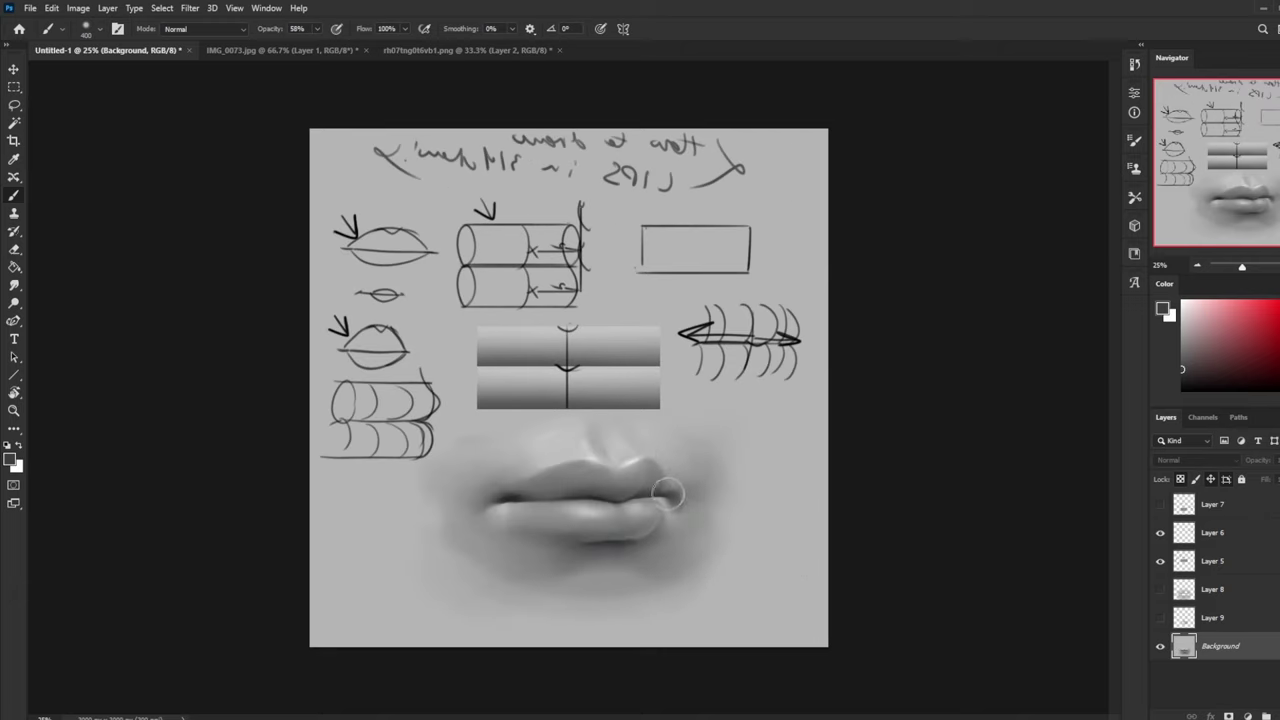
# Step: Refine the short side's mouth corner with a much smaller brush and soften it with the Smudge tool at 50 px
pyautogui.press('[')
pyautogui.press('[')
pyautogui.press('[')
pyautogui.press('[')
pyautogui.press('[')
pyautogui.press('[')
pyautogui.press('[')
pyautogui.press('[')
pyautogui.click(14, 287)
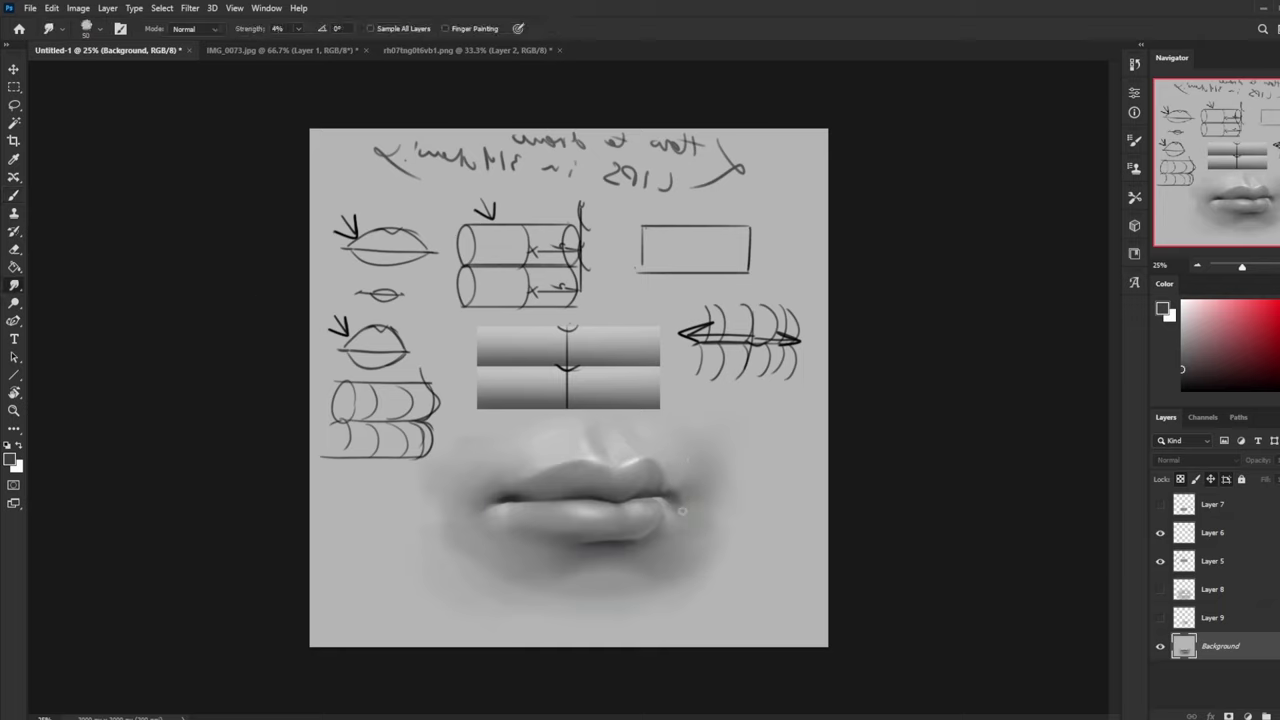
# Step: Sample a light gray beside the short side's mouth corner and paint the adjoining lower lip edge with an enlarged soft brush
pyautogui.press('b')
pyautogui.keyDown('alt'); pyautogui.click(672, 512); pyautogui.keyUp('alt')
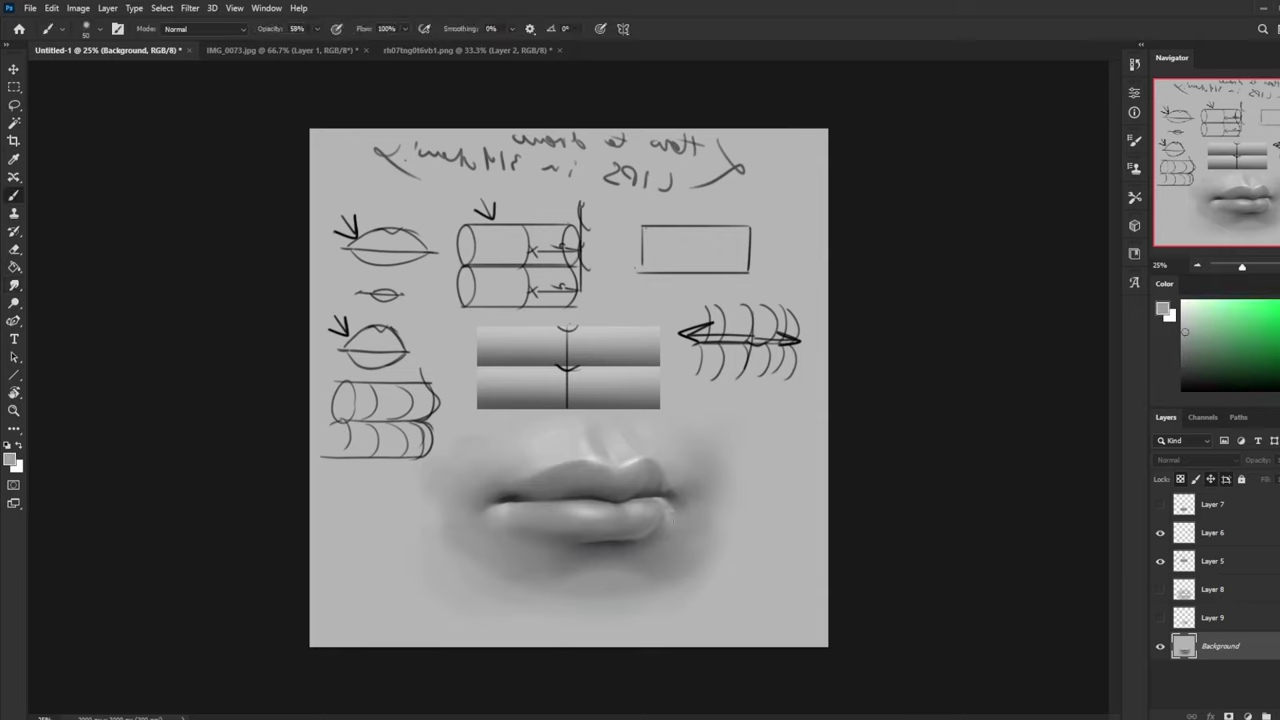
pyautogui.press(']')
pyautogui.press(']')
pyautogui.press(']')
pyautogui.press(']')
pyautogui.press(']')
pyautogui.press(']')
pyautogui.press(']')
pyautogui.press(']')
pyautogui.press(']')
pyautogui.press(']')
pyautogui.press(']')
pyautogui.moveTo(648, 530)
pyautogui.mouseDown()
pyautogui.moveTo(682, 508)
pyautogui.moveTo(677, 518)
pyautogui.mouseUp()
pyautogui.press(']')
pyautogui.press(']')
# Step: Desaturate the Background layer with a Hue/Saturation adjustment of -100 saturation
pyautogui.hotkey('ctrl', 'u')
pyautogui.moveTo(1104, 592); pyautogui.dragTo(967, 599)
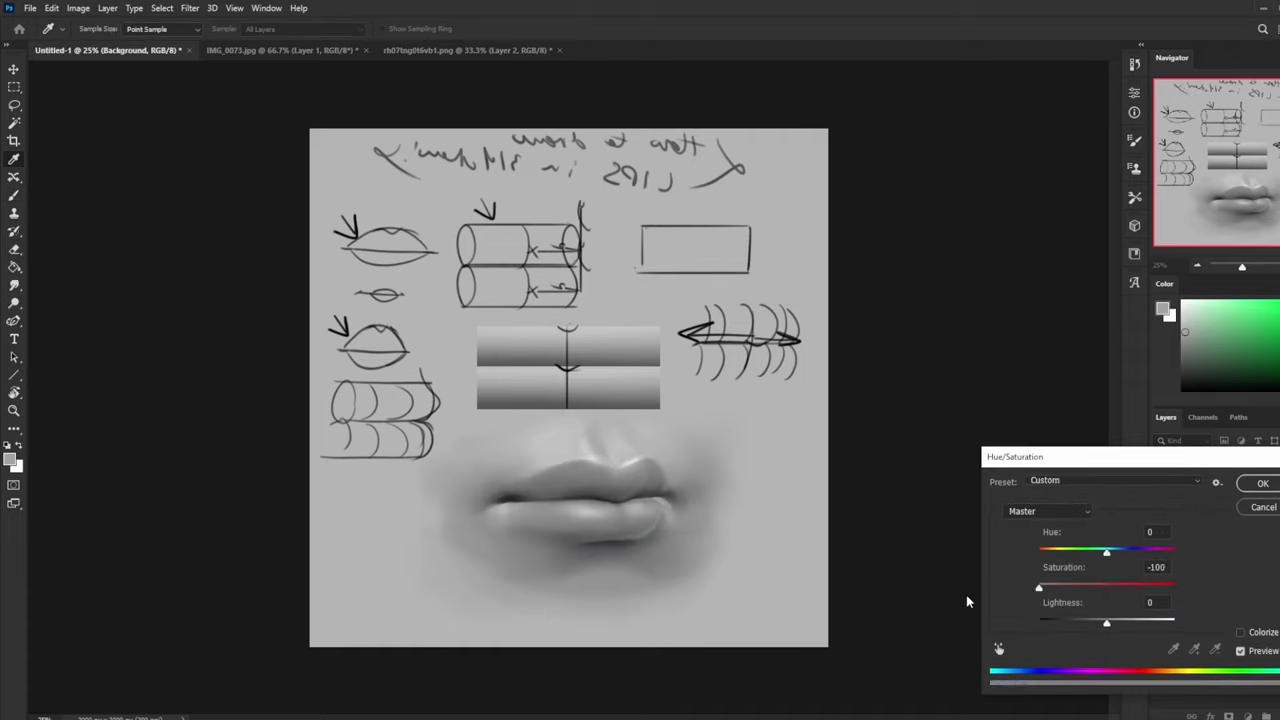
pyautogui.click(1246, 490)
# Step: Sample a gray at the short side's mouth corner, paint the skin beside it, and smudge the touch-up at 4% strength
pyautogui.keyDown('alt'); pyautogui.click(676, 500); pyautogui.keyUp('alt')
pyautogui.moveTo(674, 504)
pyautogui.mouseDown()
pyautogui.moveTo(678, 516)
pyautogui.moveTo(688, 502)
pyautogui.mouseUp()
pyautogui.click(14, 285)
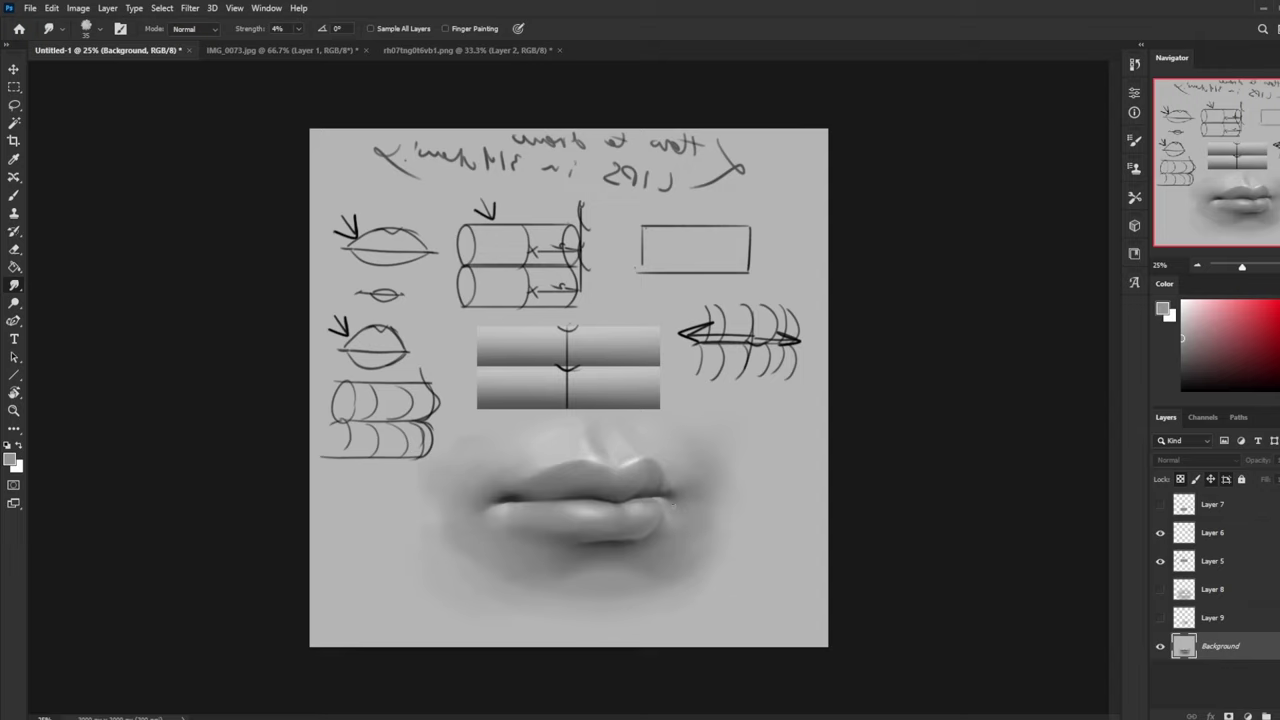
pyautogui.press(']')
# Step: Enlarge the Smudge brush and blend the shading around the lips while checking the study at reduced size
pyautogui.hotkey('ctrl', '-')
pyautogui.hotkey('ctrl', '-')
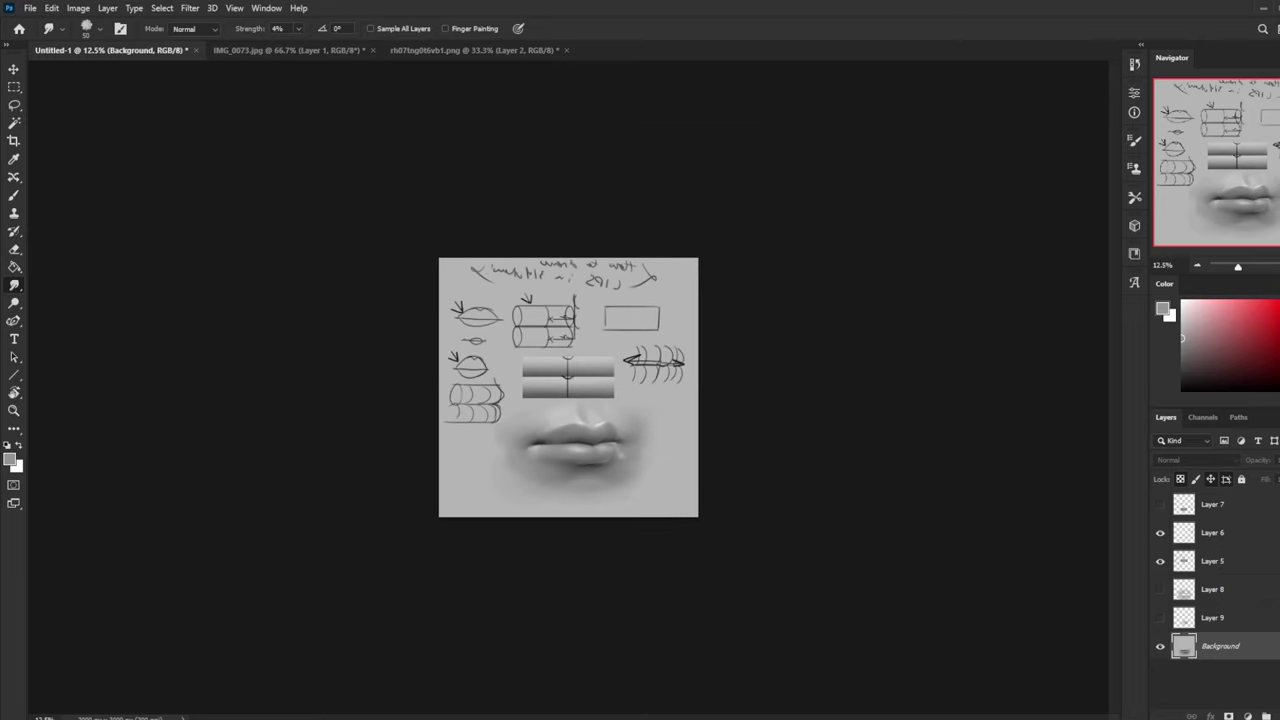
pyautogui.hotkey('ctrl', '+')
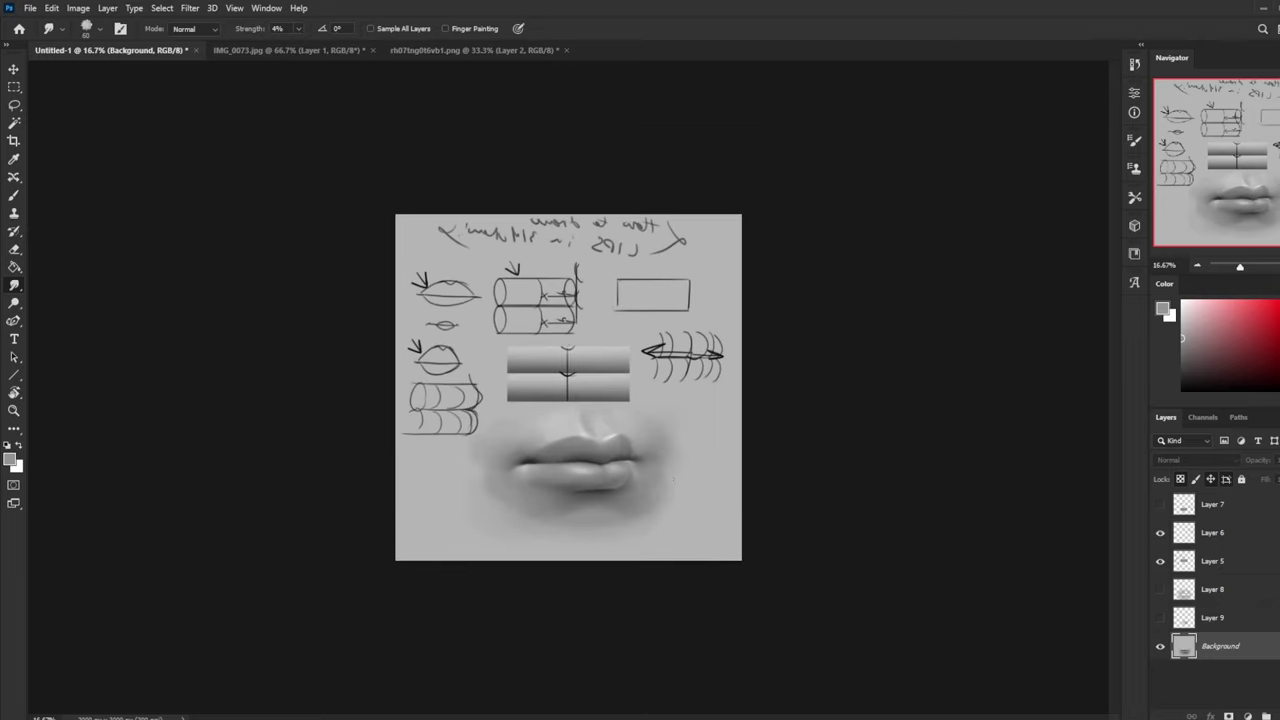
pyautogui.press(']')
pyautogui.press(']')
pyautogui.press(']')
# Step: Shade the upper lip with a 500 px Darken brush, lowering its opacity to 26%, and smudge the result at 125 px
pyautogui.press('b')
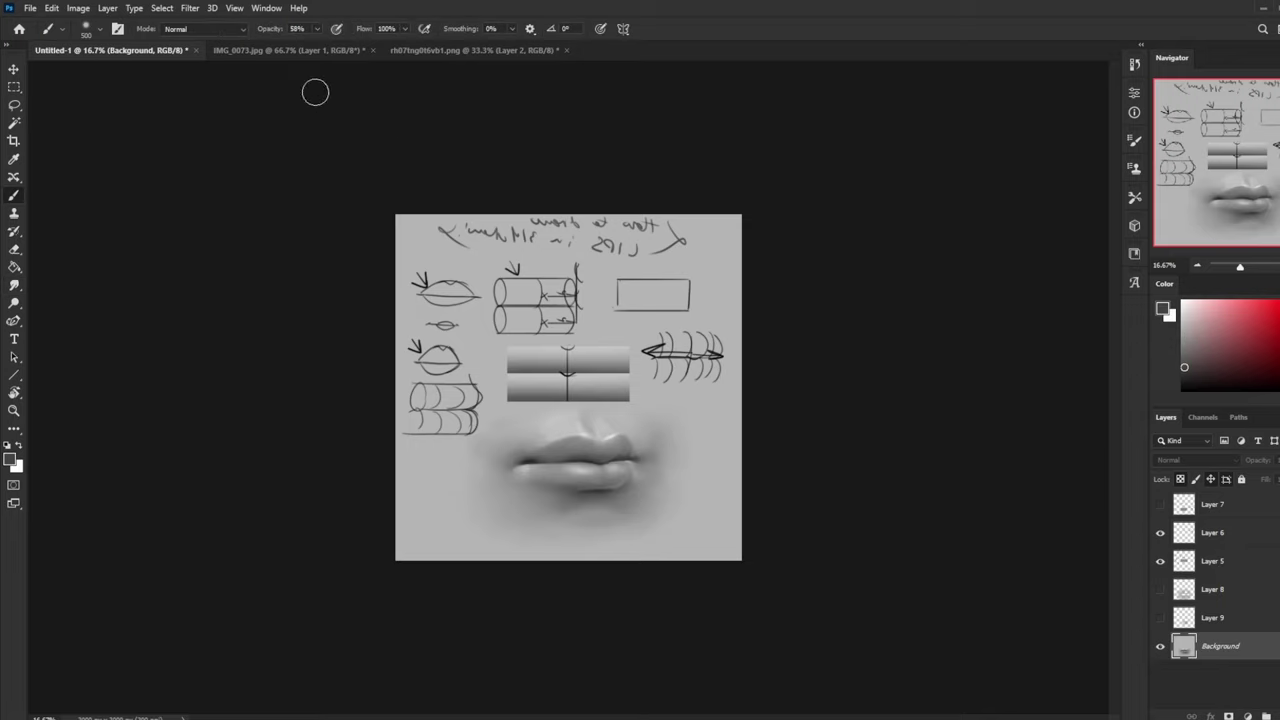
pyautogui.click(205, 29)
pyautogui.click(200, 92)
pyautogui.moveTo(624, 452)
pyautogui.mouseDown()
pyautogui.moveTo(544, 459)
pyautogui.moveTo(586, 444)
pyautogui.mouseUp()
pyautogui.click(317, 29)
pyautogui.moveTo(318, 44); pyautogui.dragTo(298, 46)
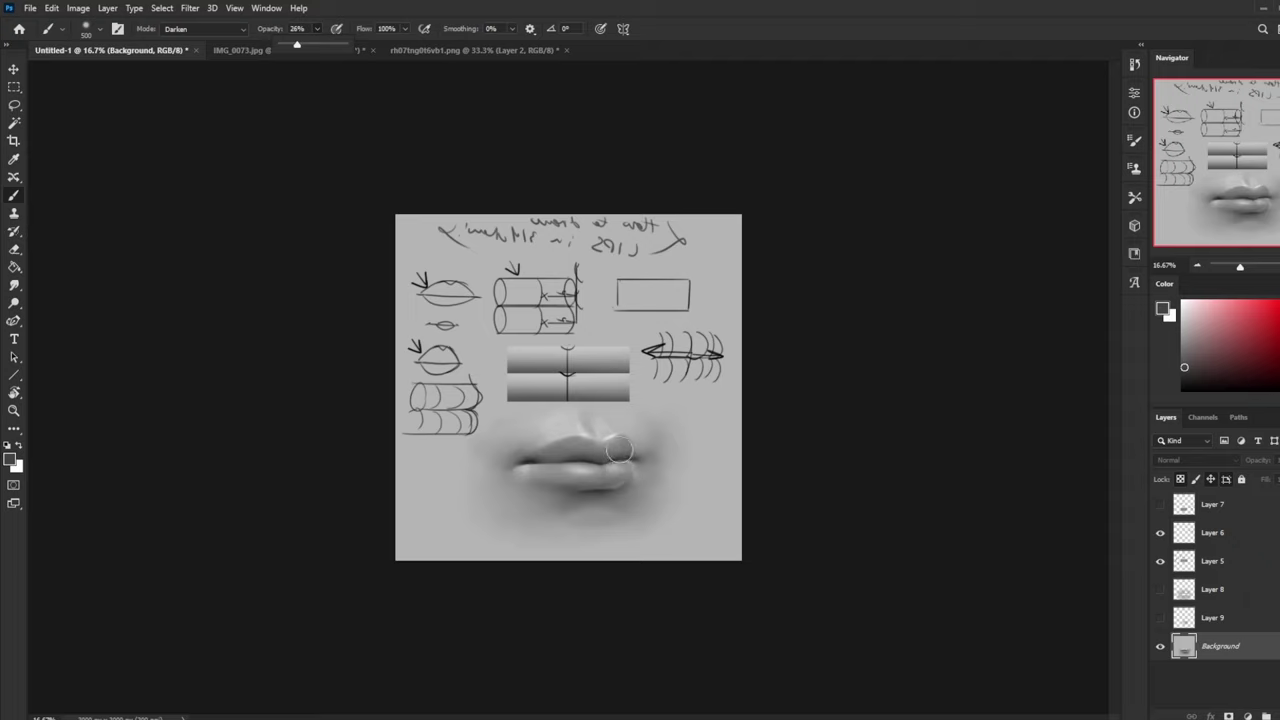
pyautogui.moveTo(622, 452)
pyautogui.mouseDown()
pyautogui.moveTo(538, 460)
pyautogui.moveTo(624, 449)
pyautogui.mouseUp()
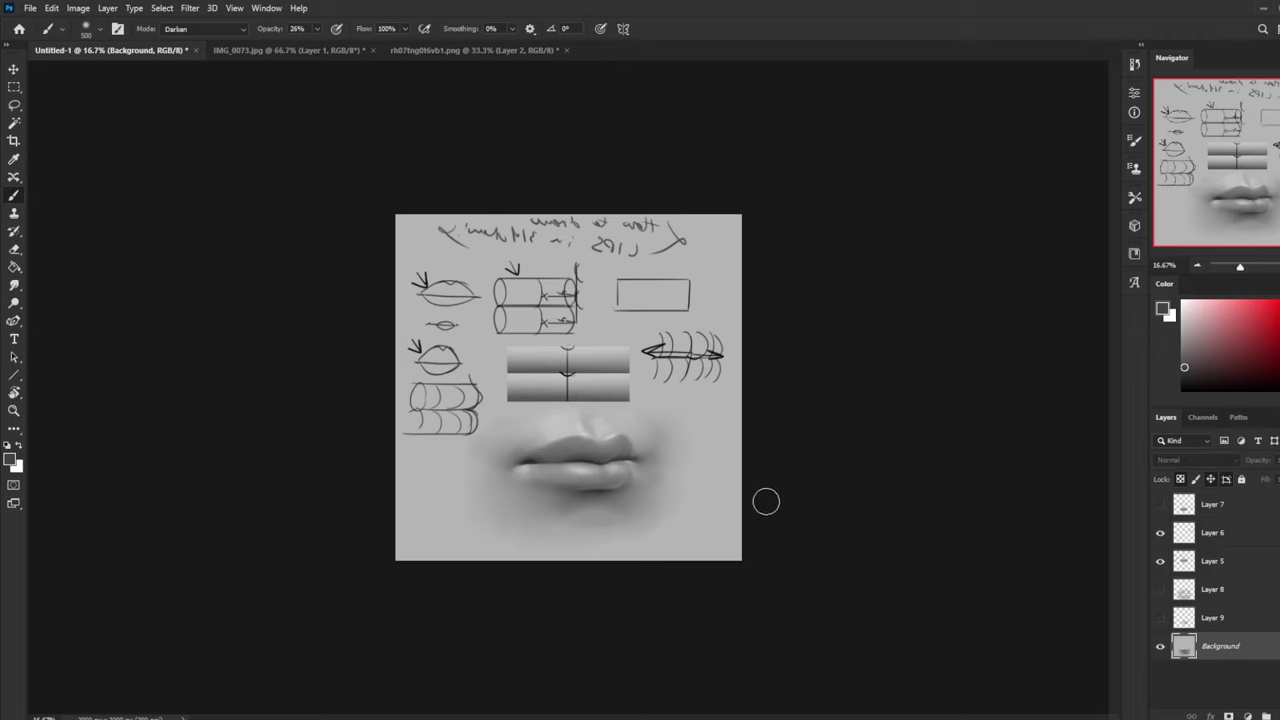
pyautogui.hotkey('ctrl', '+')
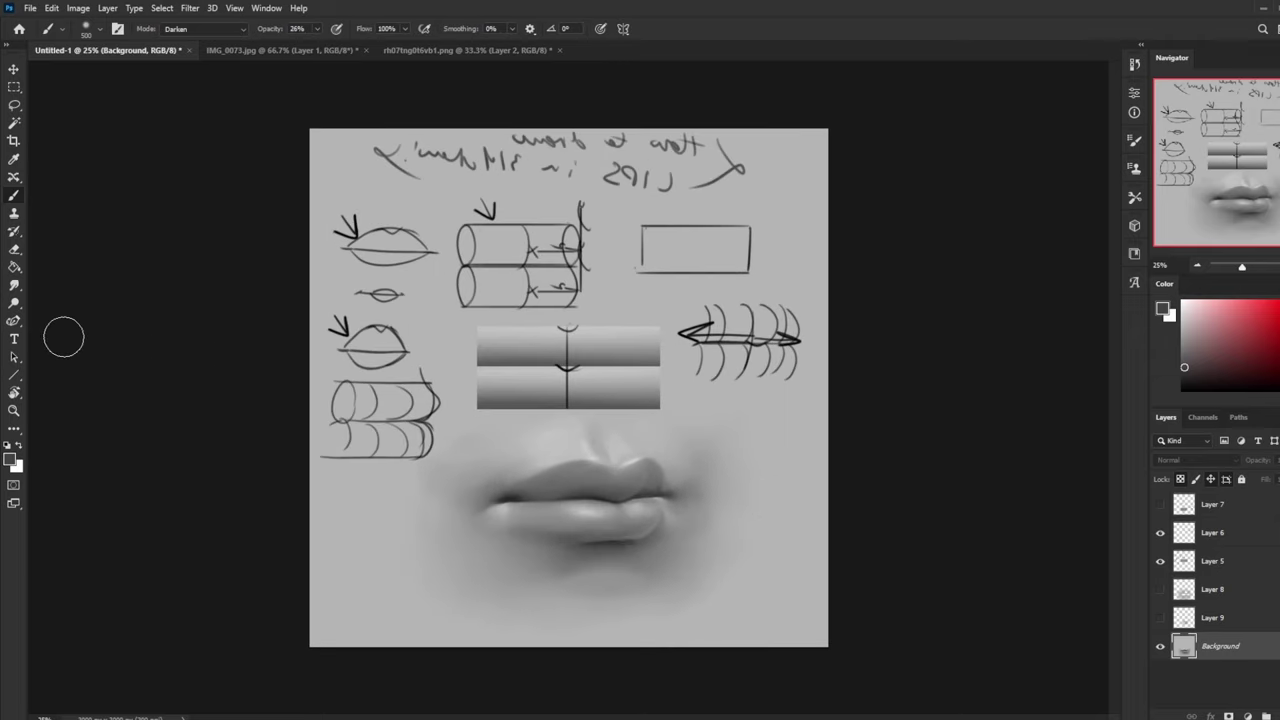
pyautogui.click(17, 285)
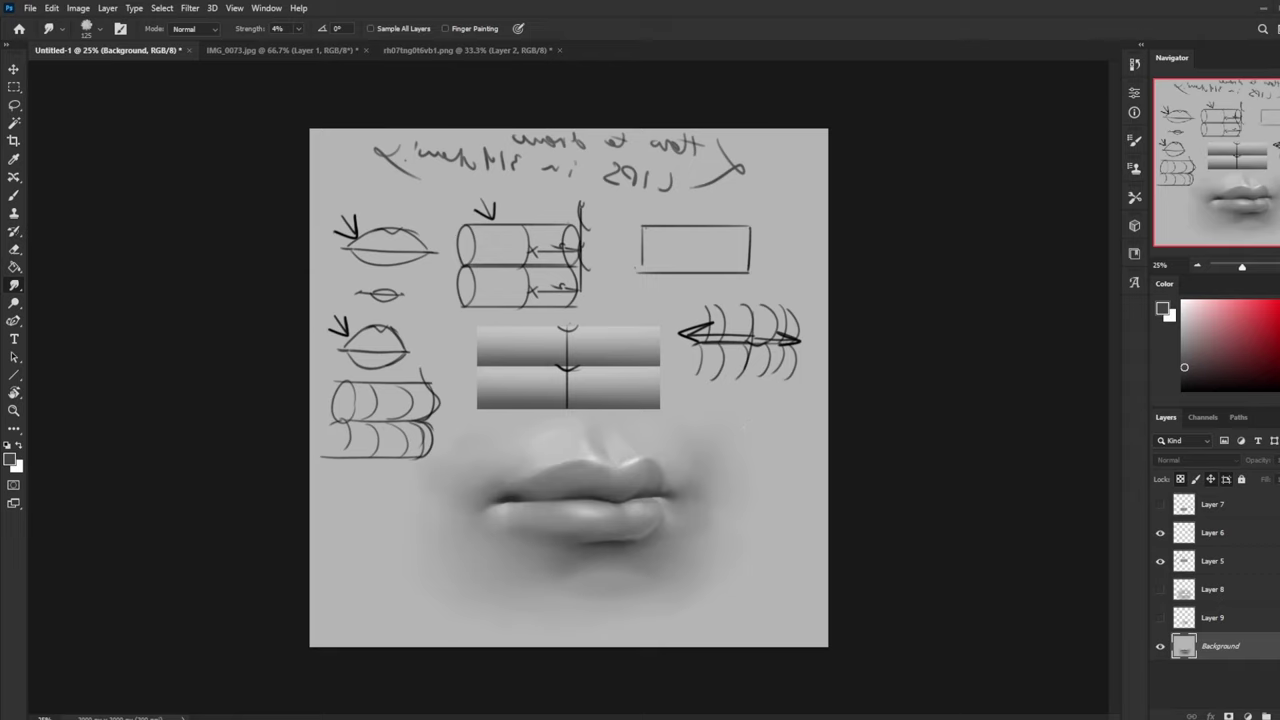
# Step: Switch to the browser, open the r/istebrak community from the artist's website, and look through the posted critique requests
pyautogui.hotkey('alt', 'Tab')
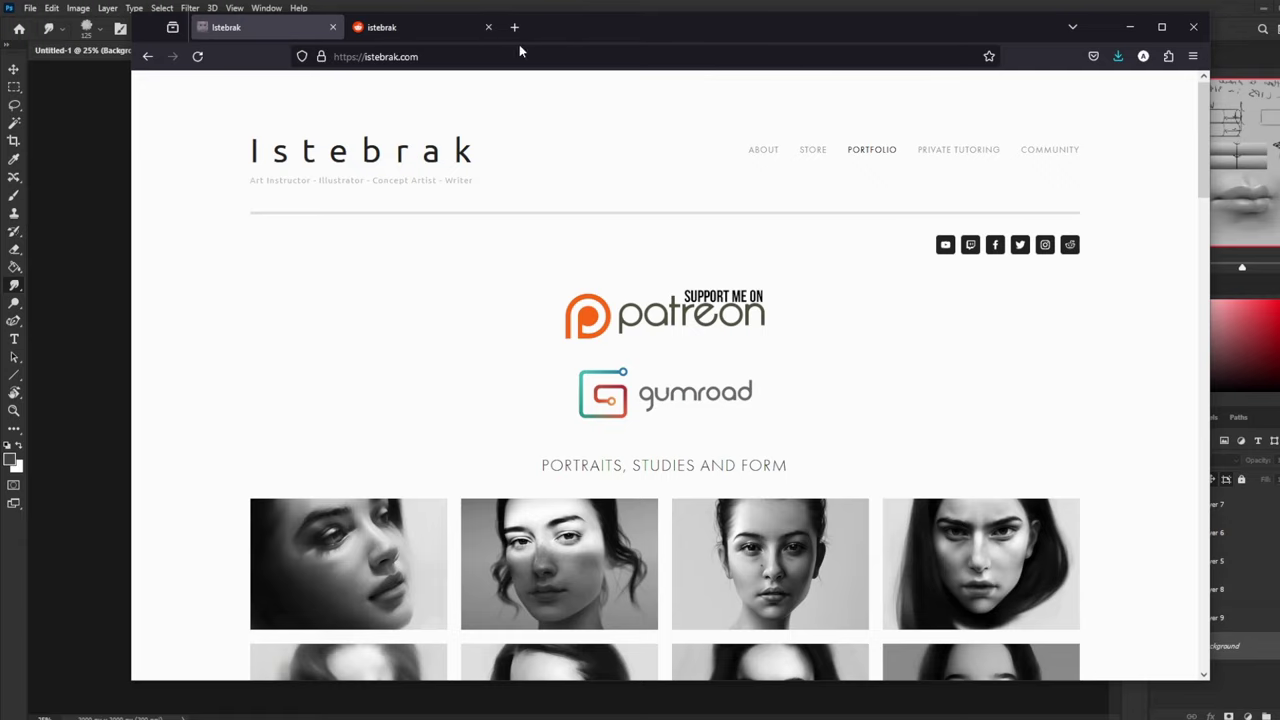
pyautogui.click(1070, 246)
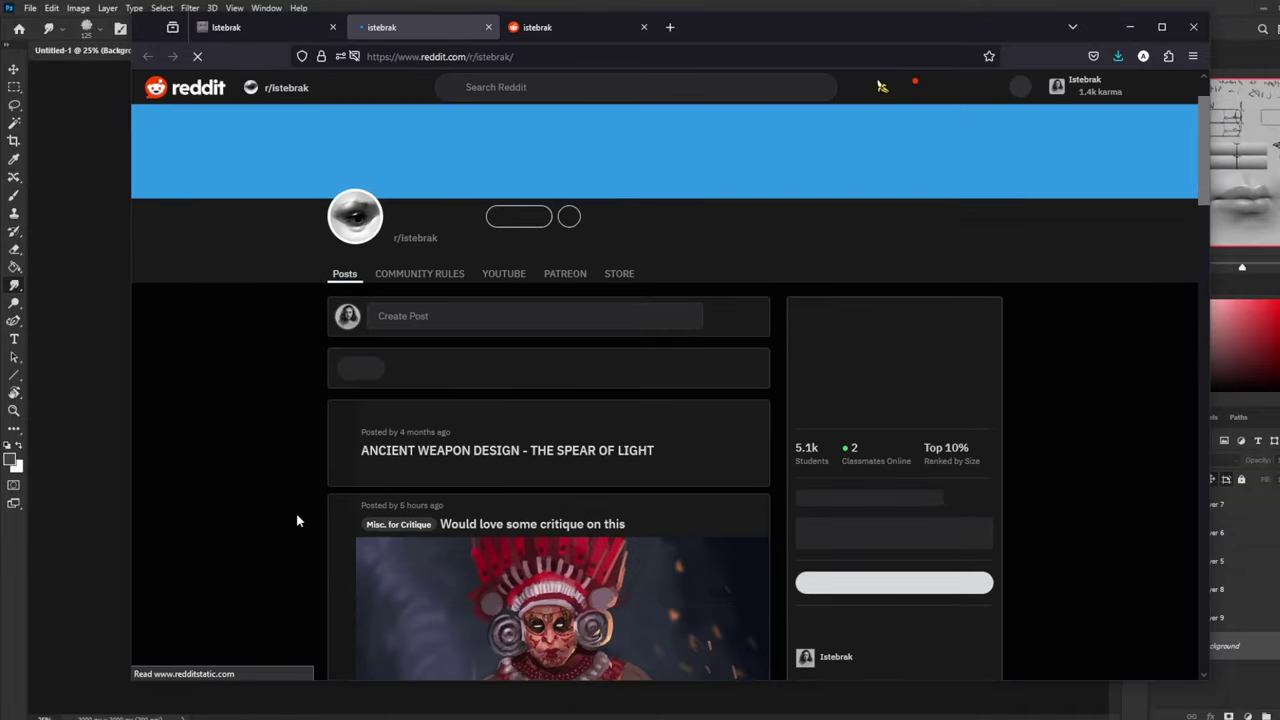
pyautogui.scroll(-3, 297, 520)
pyautogui.scroll(-4, 297, 520)
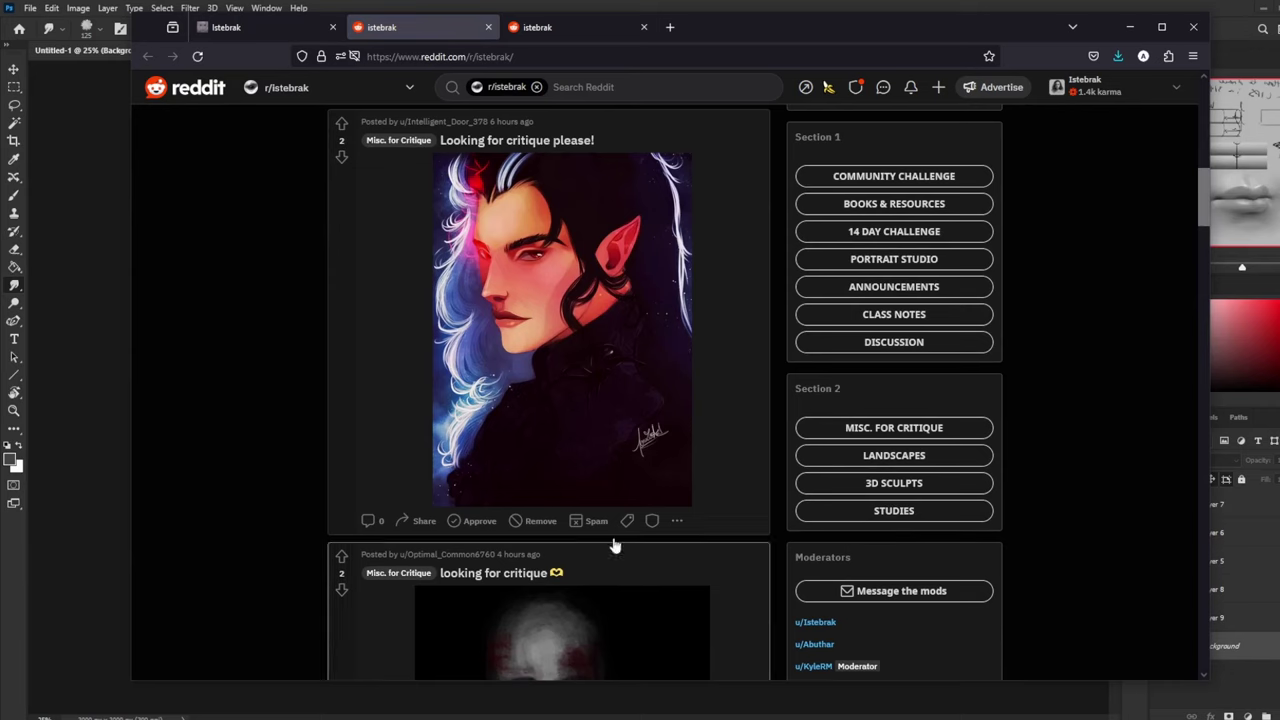
pyautogui.scroll(-3, 633, 351)
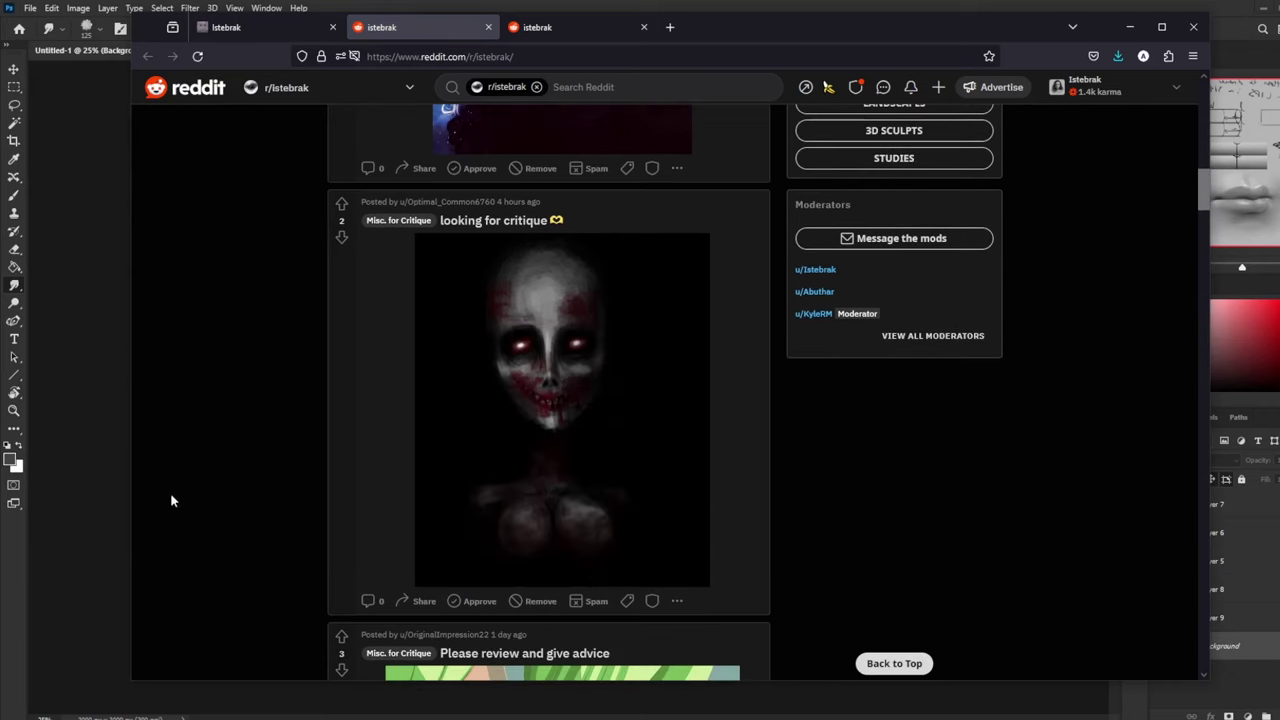
pyautogui.scroll(-10, 246, 491)
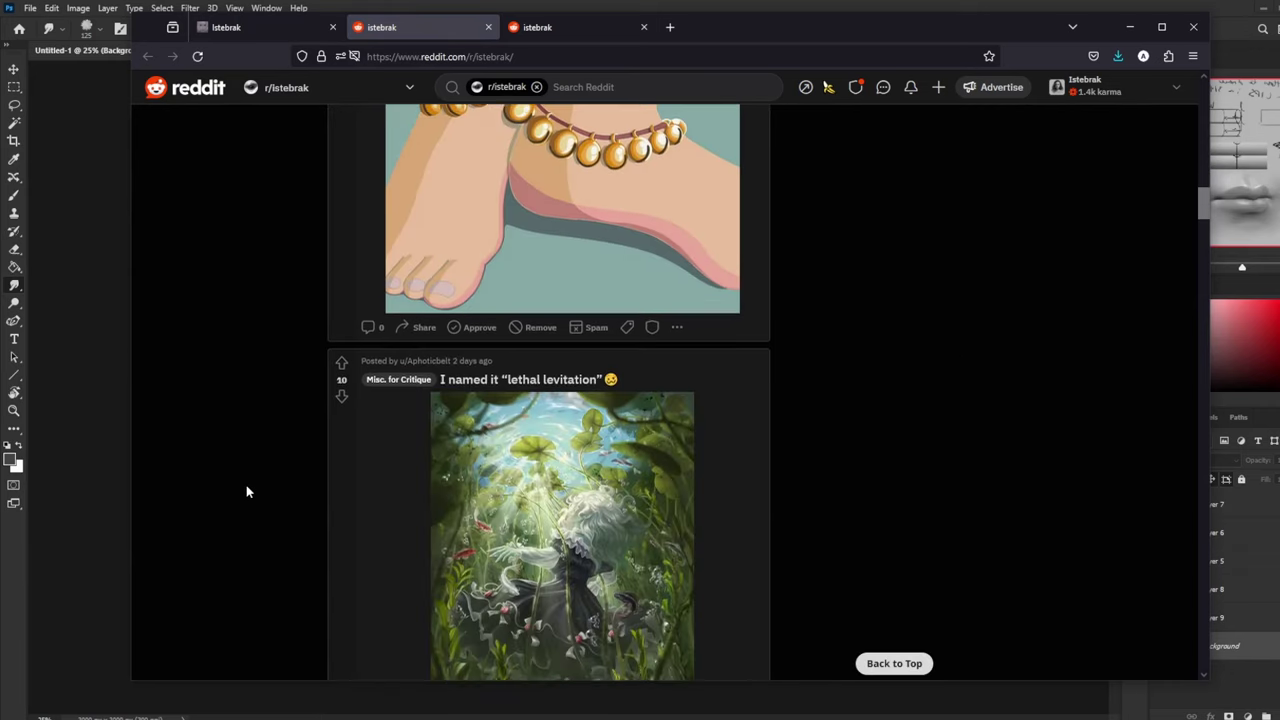
pyautogui.scroll(-3, 253, 457)
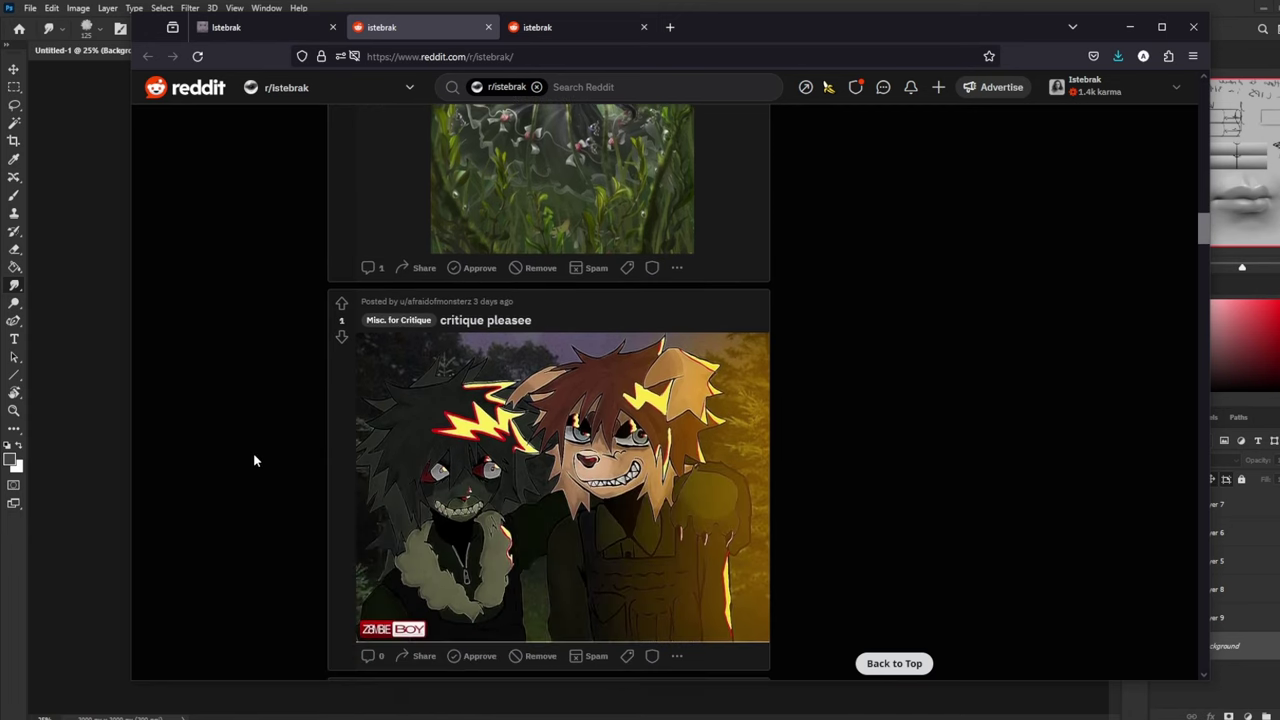
pyautogui.scroll(-6, 253, 452)
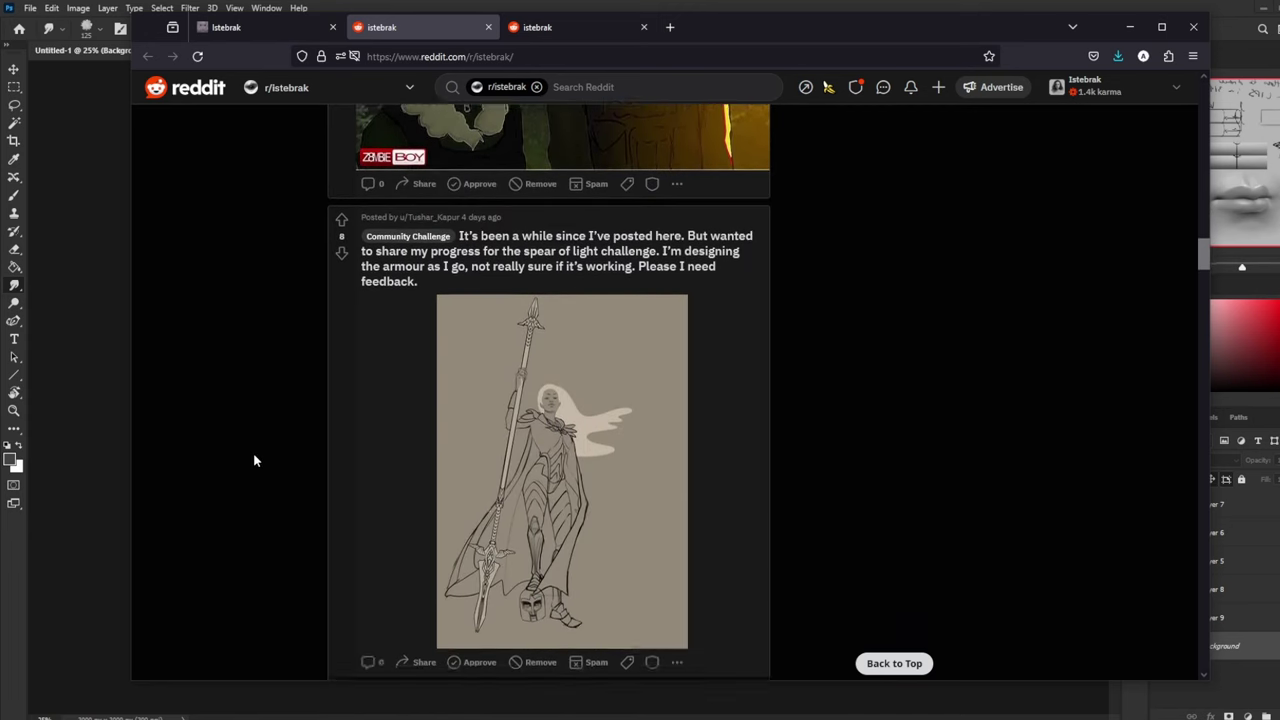
pyautogui.scroll(20, 257, 452)
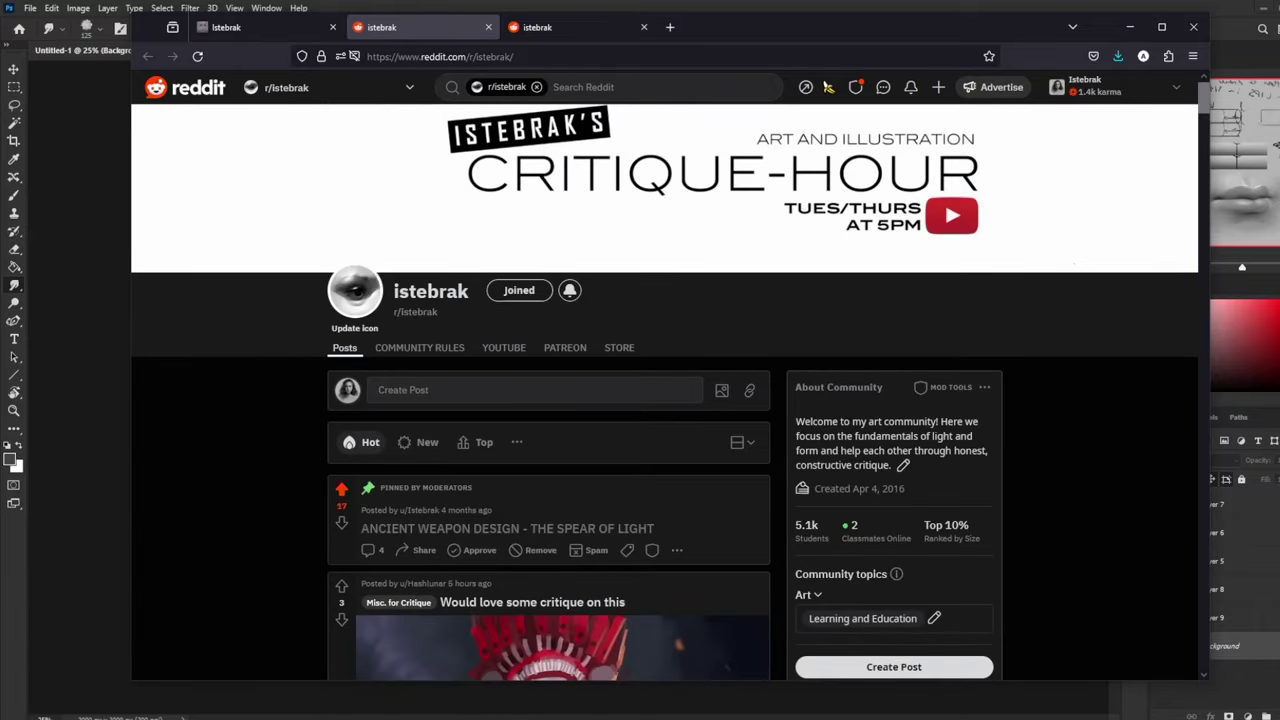
# Step: Check the December 2023 system calendar for the critique-hour days and return to the istebrak.com portfolio page
pyautogui.click(1277, 717)
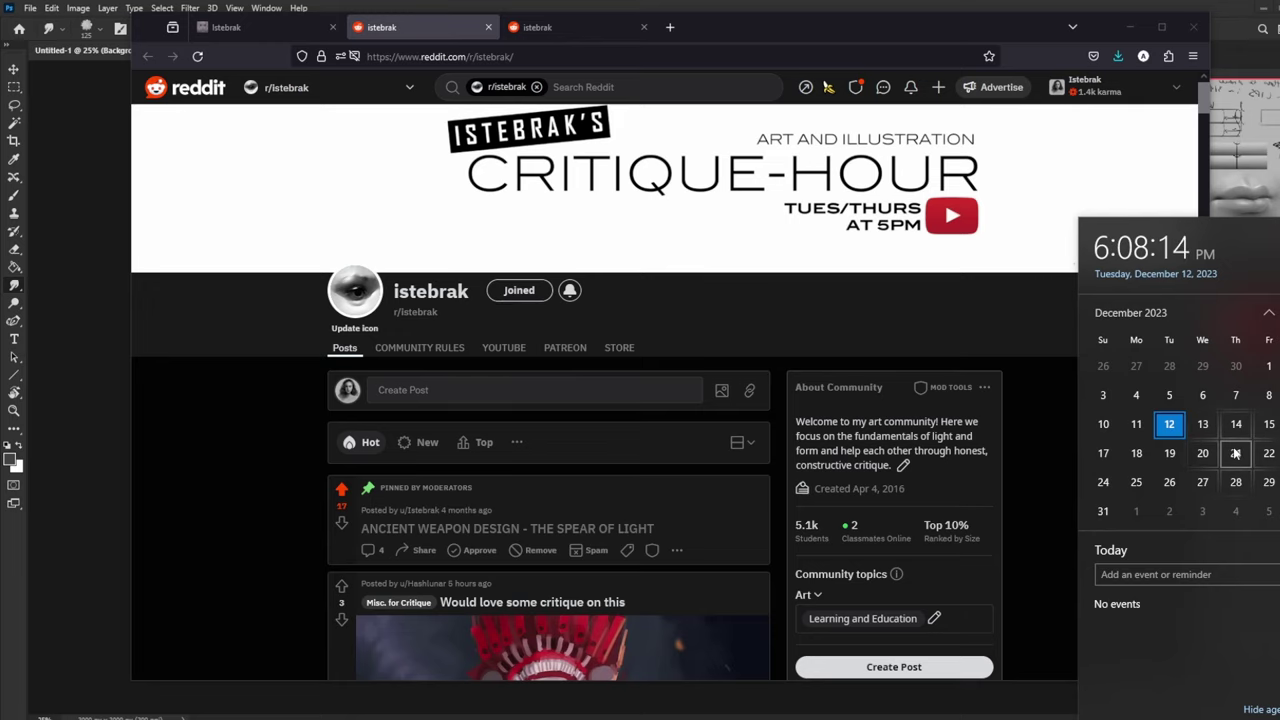
pyautogui.click(271, 29)
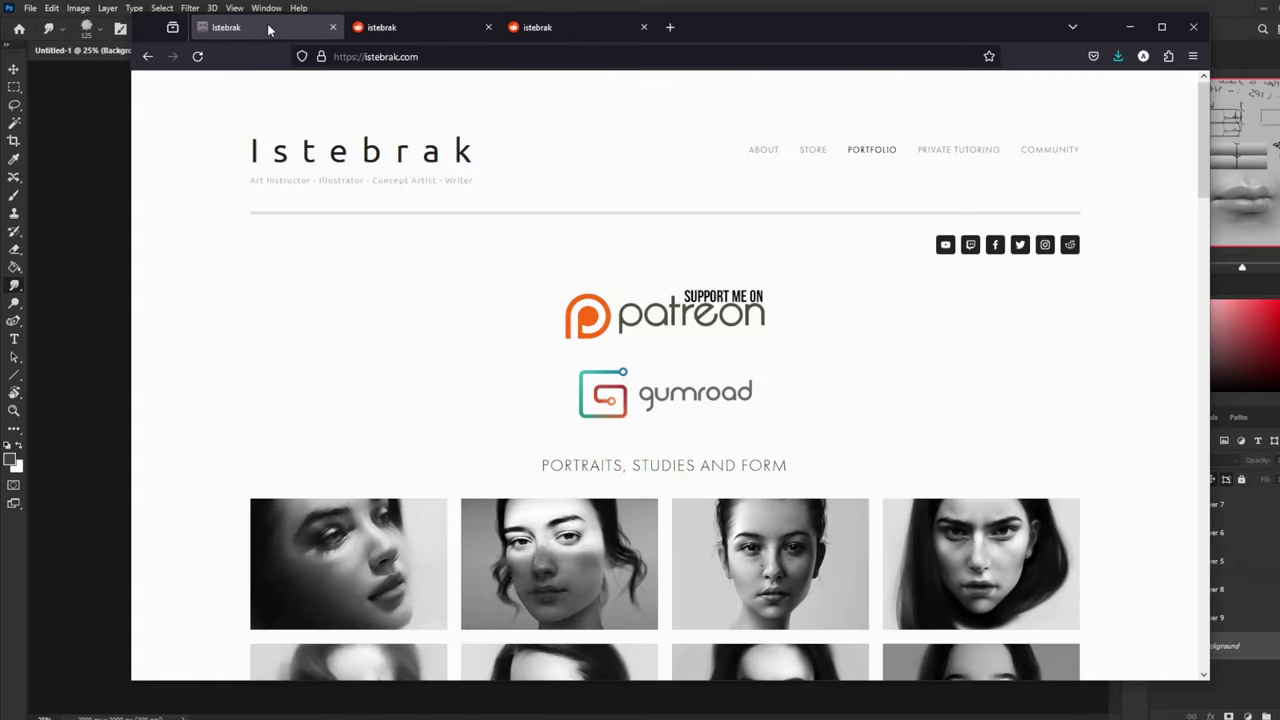